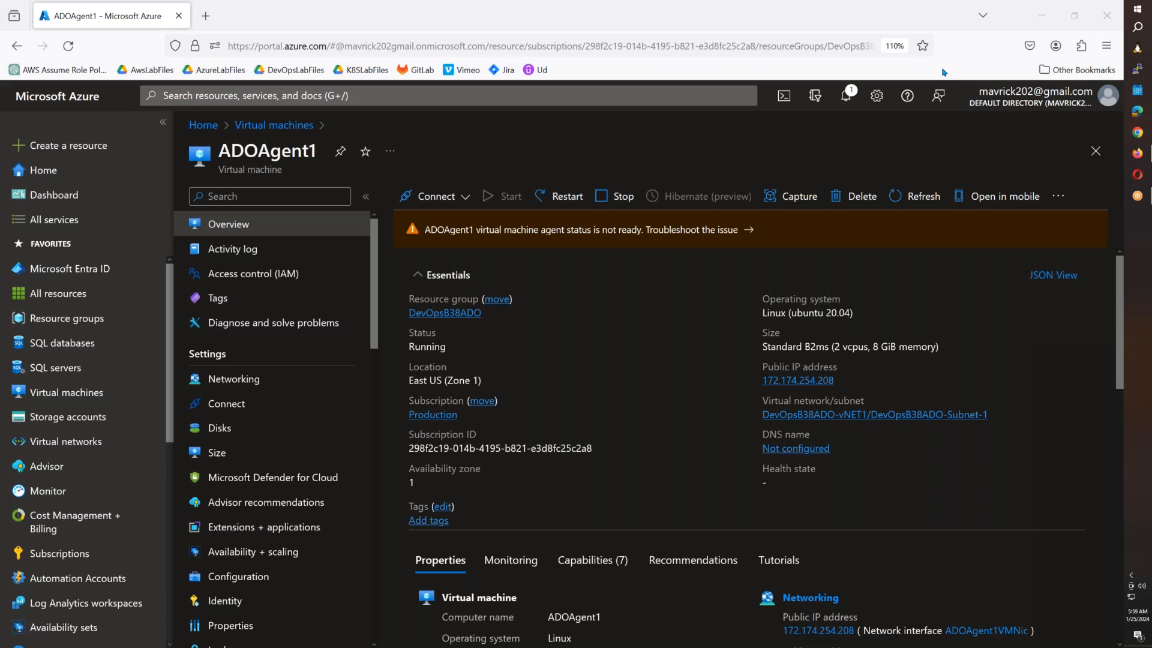
# Open Notepad and type '1. Release Pipelines - Classic Pipelines'.
pyautogui.press('super+r')
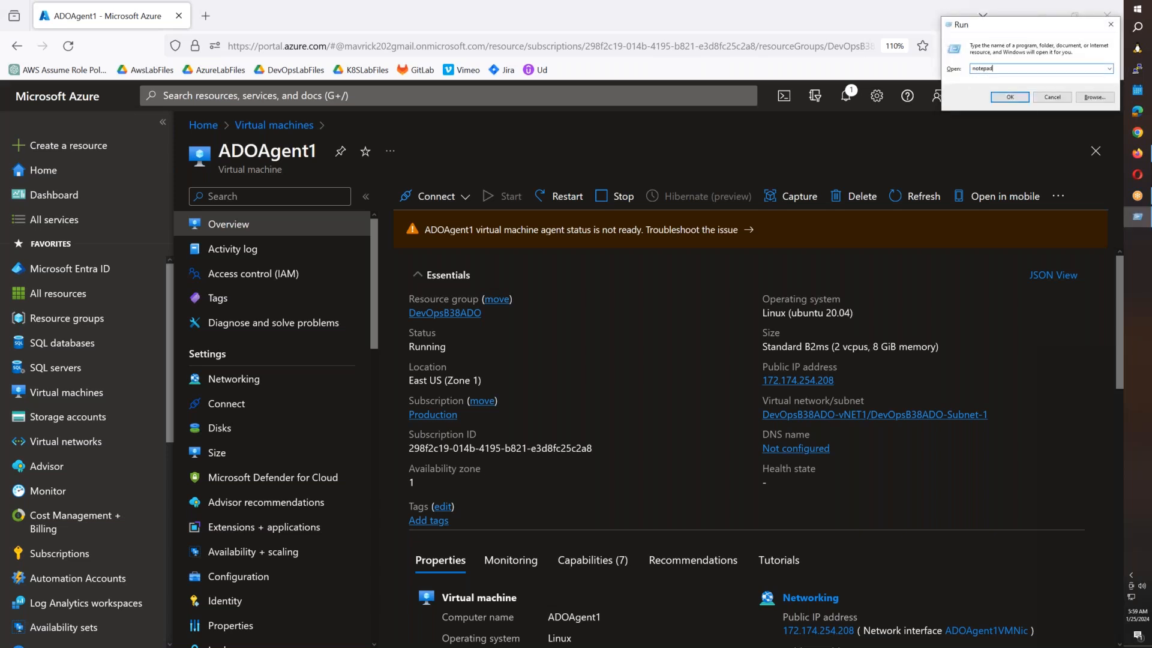
pyautogui.press('Return')
pyautogui.write('1.')
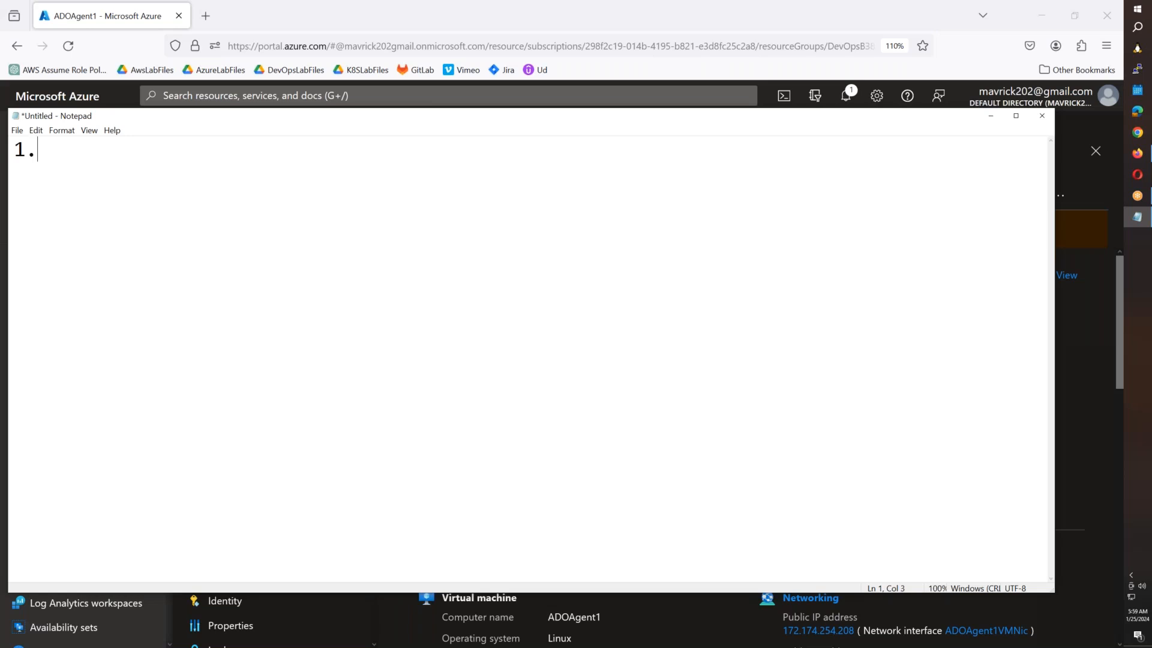
pyautogui.write(' Release ')
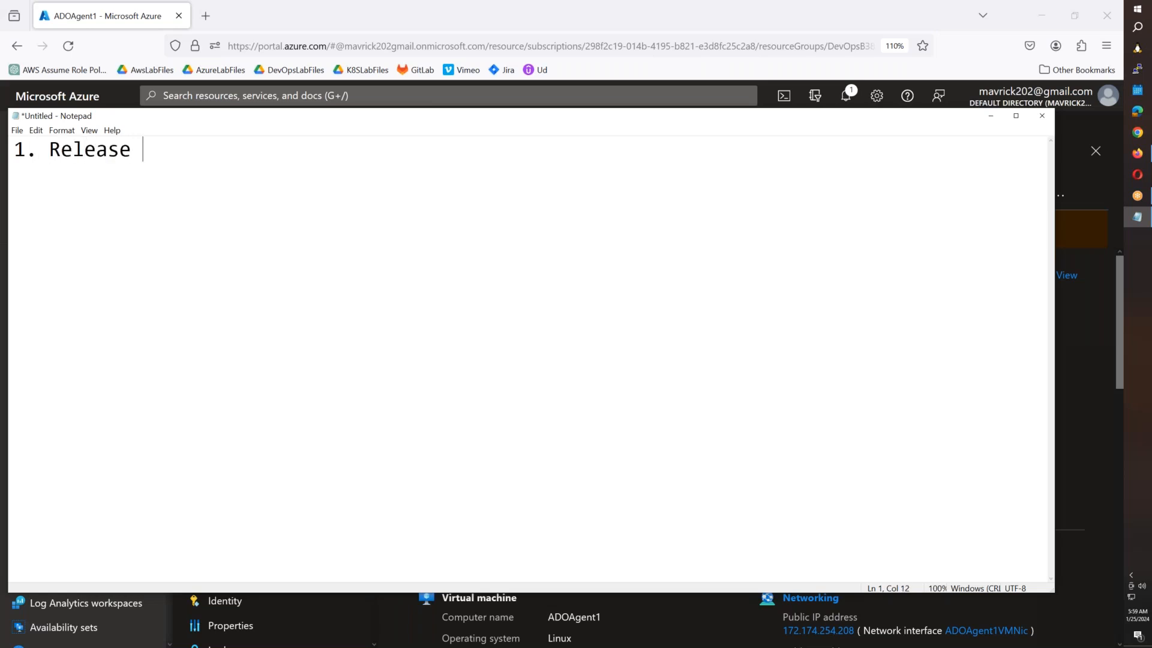
pyautogui.write('Pipelines')
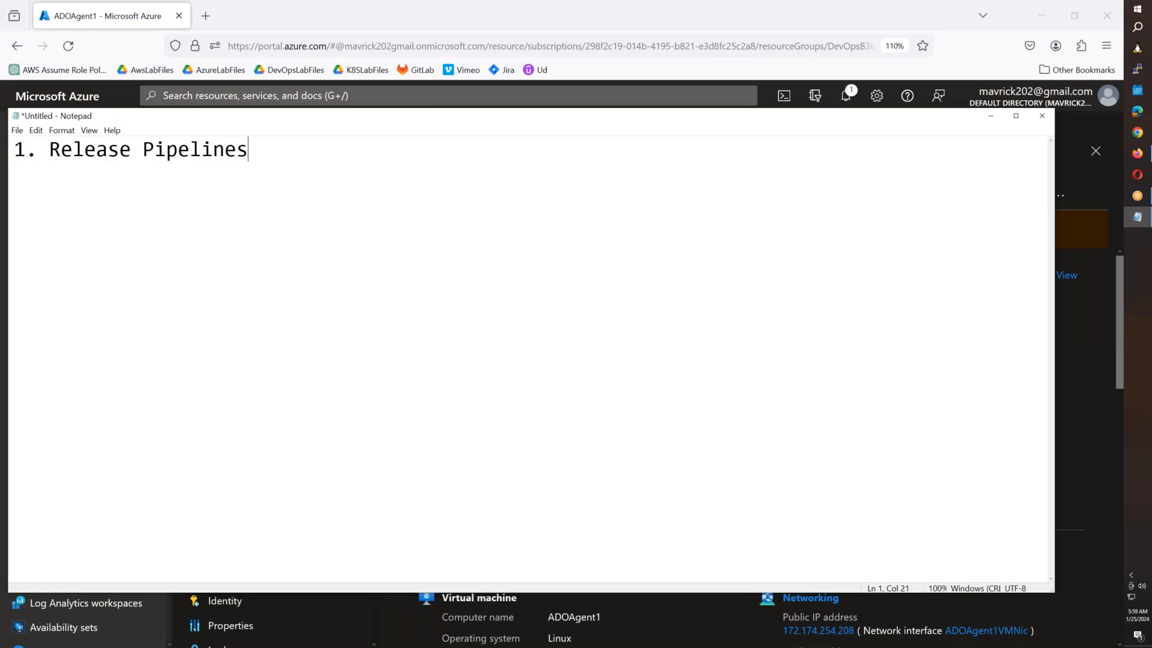
pyautogui.write(' - Classic ')
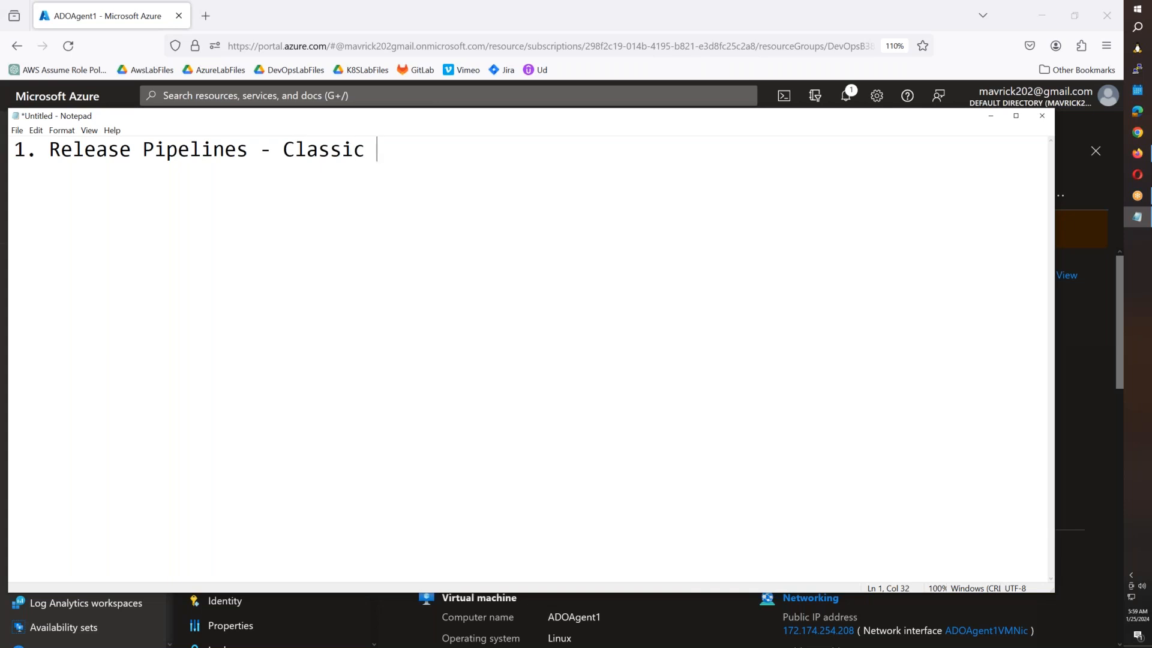
pyautogui.write('Pipelines')
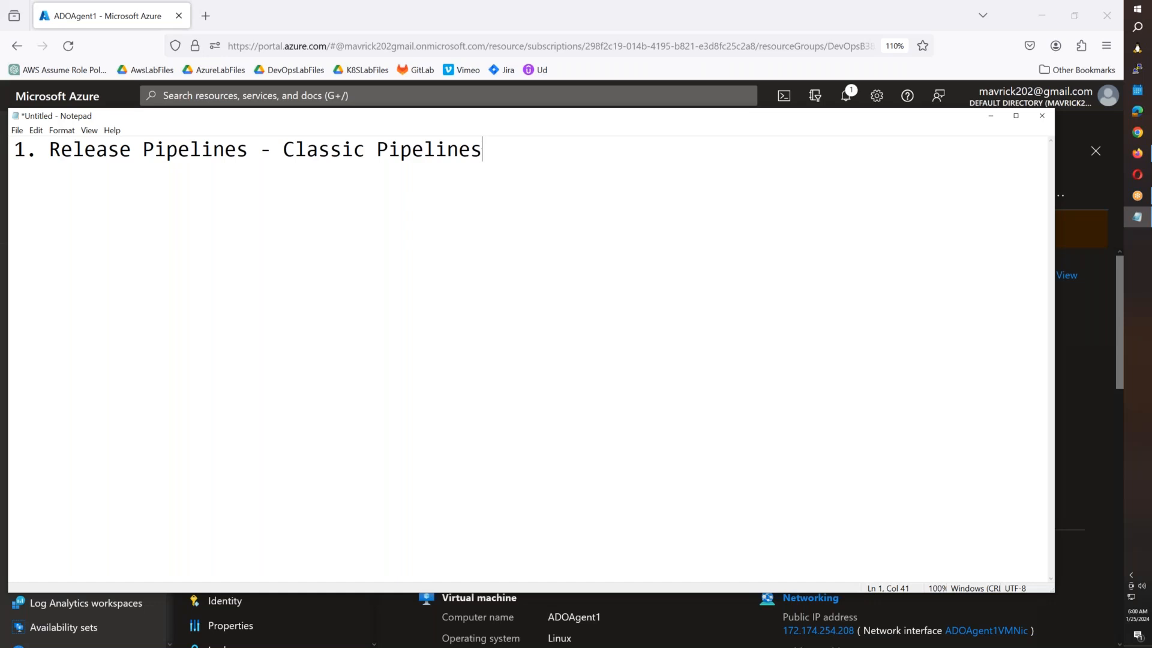
# Replace the dash with '(or)', add '2. Azure Boards and Agile Framework.' and end line 1 with a period.
pyautogui.press('Left')
pyautogui.press('Left')
pyautogui.press('Left')
pyautogui.press('Left')
pyautogui.press('Left')
pyautogui.press('Left')
pyautogui.press('Left')
pyautogui.press('Left')
pyautogui.press('Left')
pyautogui.press('Left')
pyautogui.press('Left')
pyautogui.press('Left')
pyautogui.press('Left')
pyautogui.press('Left')
pyautogui.press('Left')
pyautogui.press('Left')
pyautogui.press('Left')
pyautogui.press('Left')
pyautogui.press('BackSpace')
pyautogui.write('(or)')
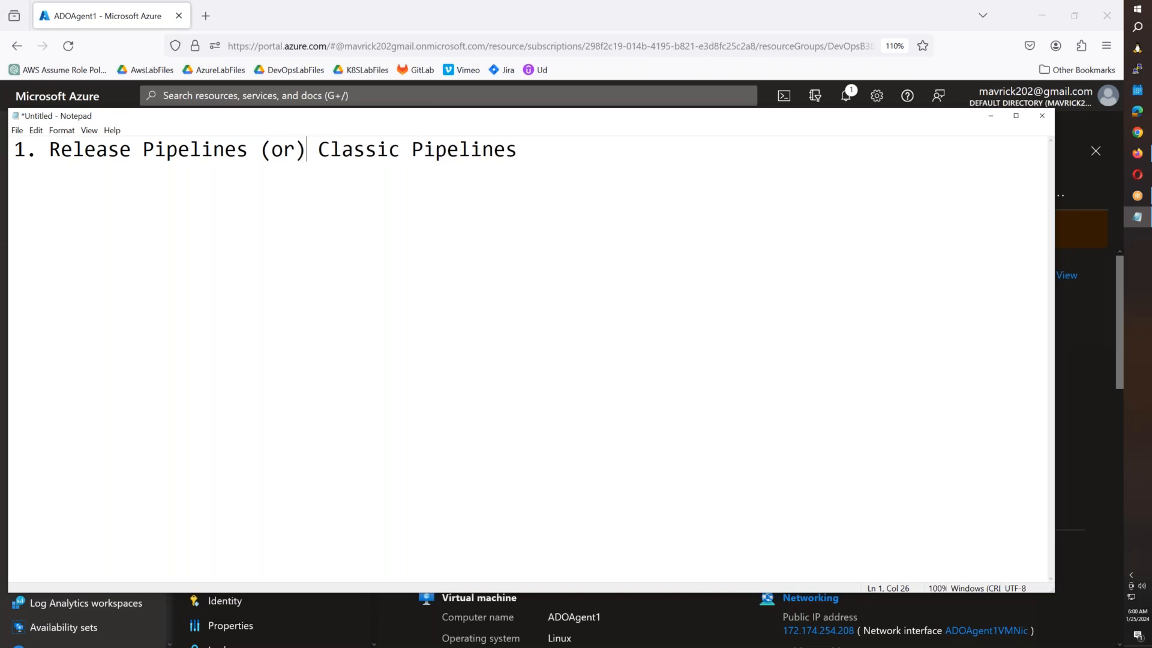
pyautogui.press('End')
pyautogui.press('Return')
pyautogui.write('2. Azure Boards a')
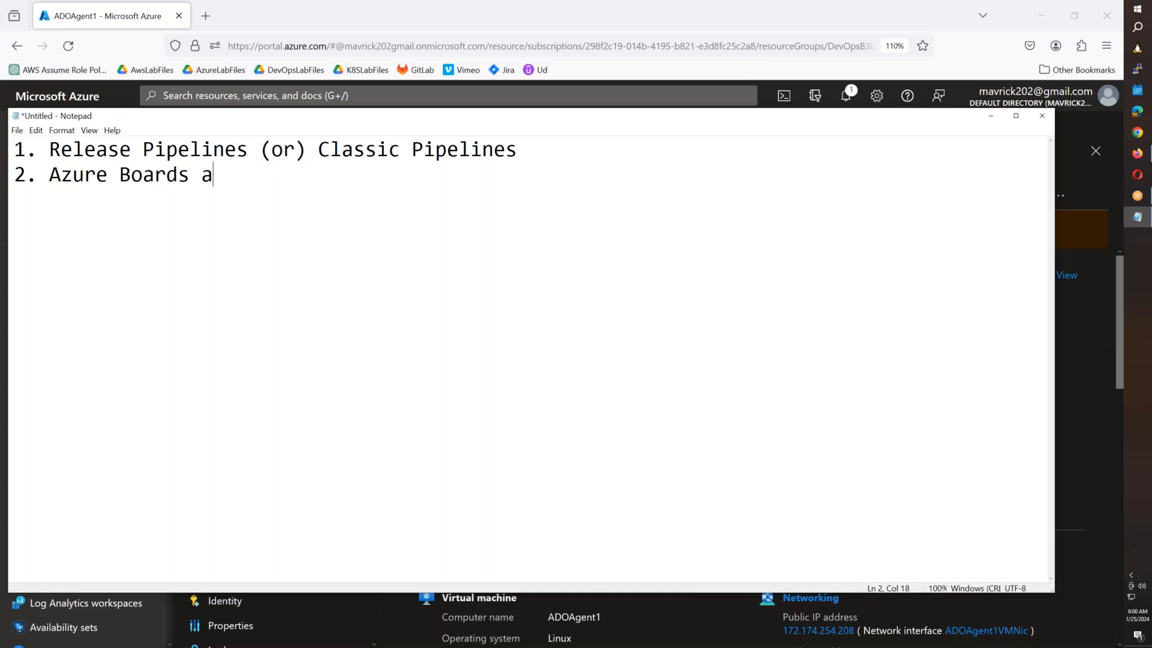
pyautogui.write('nd Agile Framework')
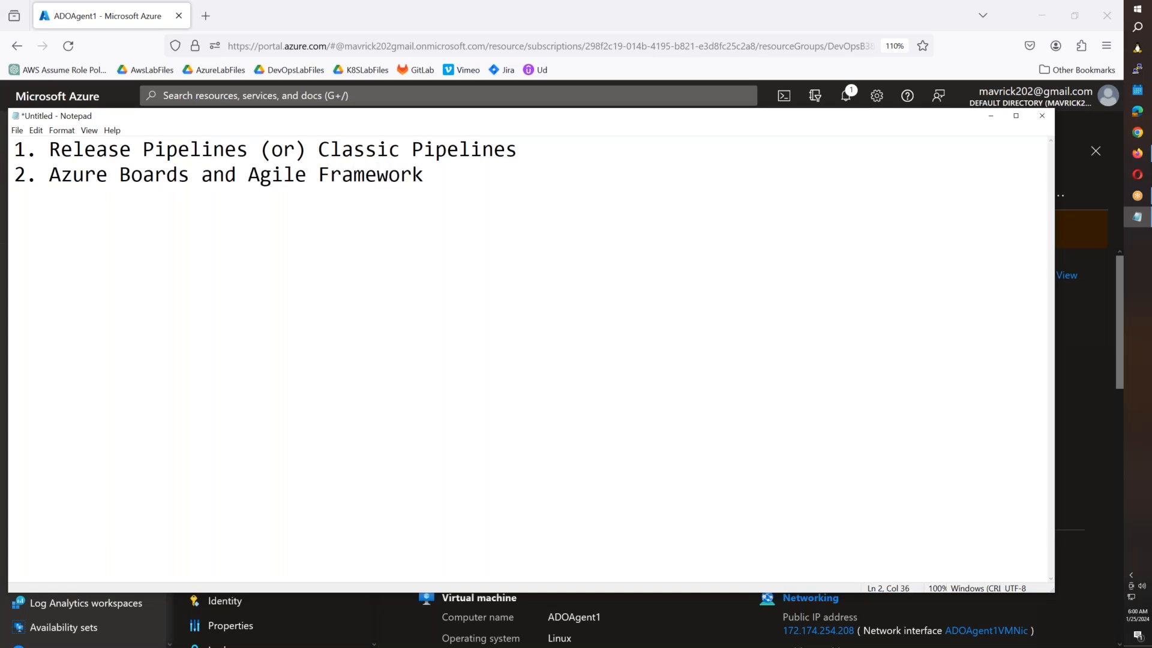
pyautogui.write('.')
pyautogui.click(517, 154)
pyautogui.write('.')
pyautogui.click(209, 18)
# Load the devopsb38azb38 organization at dev.azure.com in a new tab, fixing the mistyped address after the 404.
pyautogui.click(207, 16)
pyautogui.write('dev')
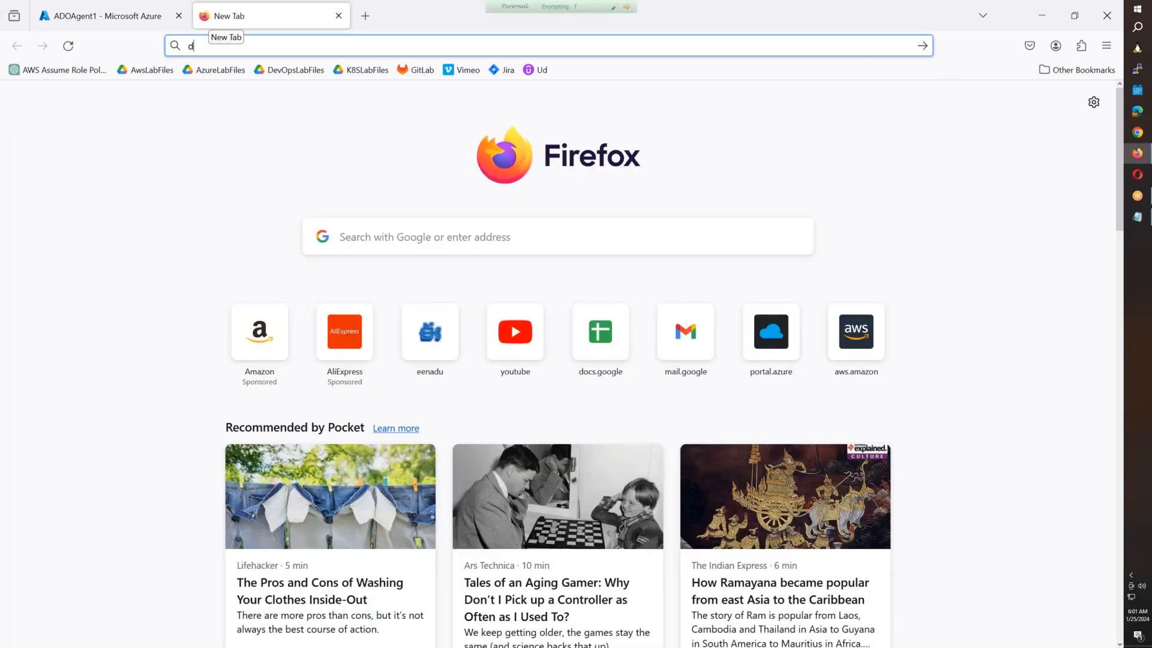
pyautogui.press('Down')
pyautogui.press('Down')
pyautogui.press('Down')
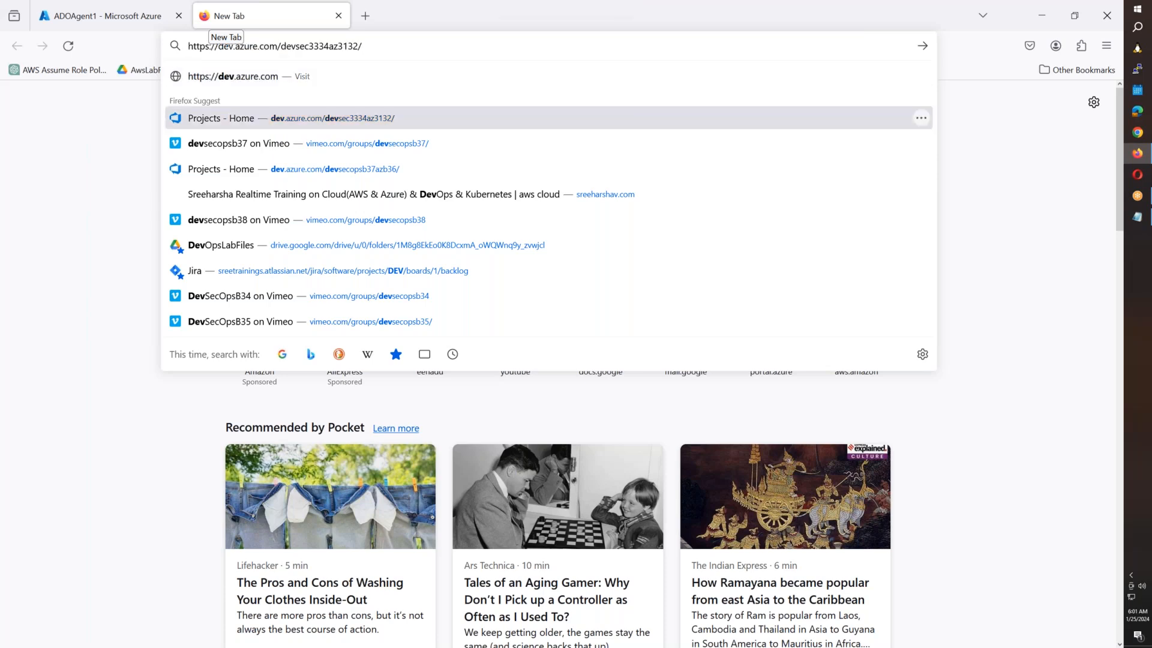
pyautogui.press('BackSpace')
pyautogui.press('BackSpace')
pyautogui.press('BackSpace')
pyautogui.press('BackSpace')
pyautogui.press('BackSpace')
pyautogui.press('BackSpace')
pyautogui.press('BackSpace')
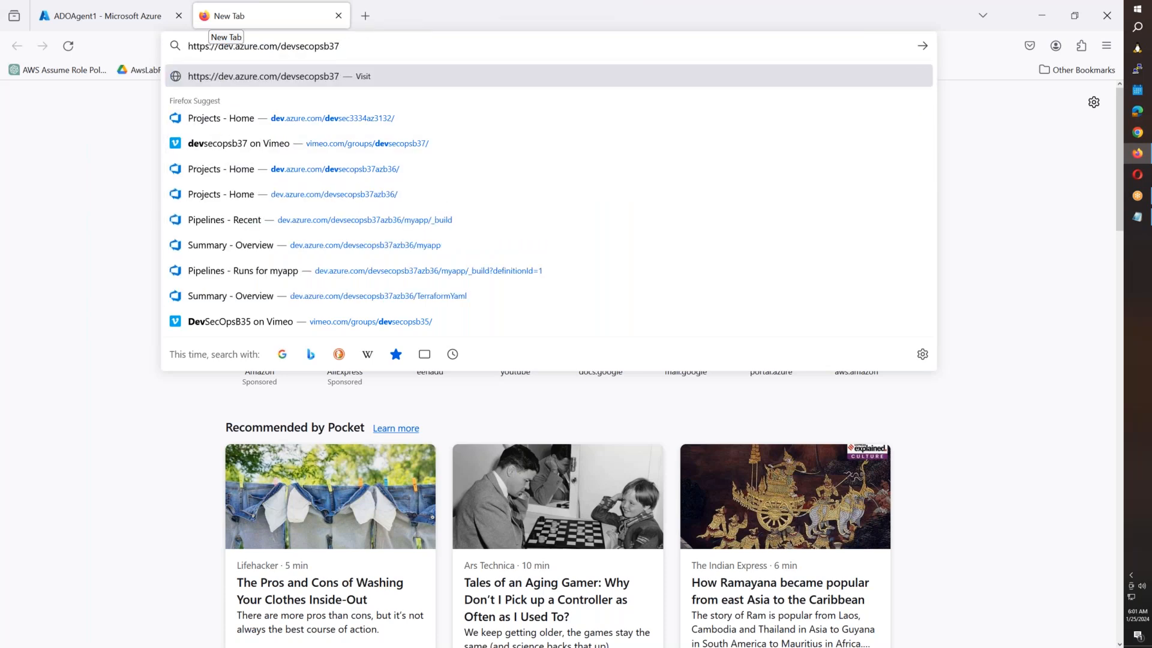
pyautogui.write('8')
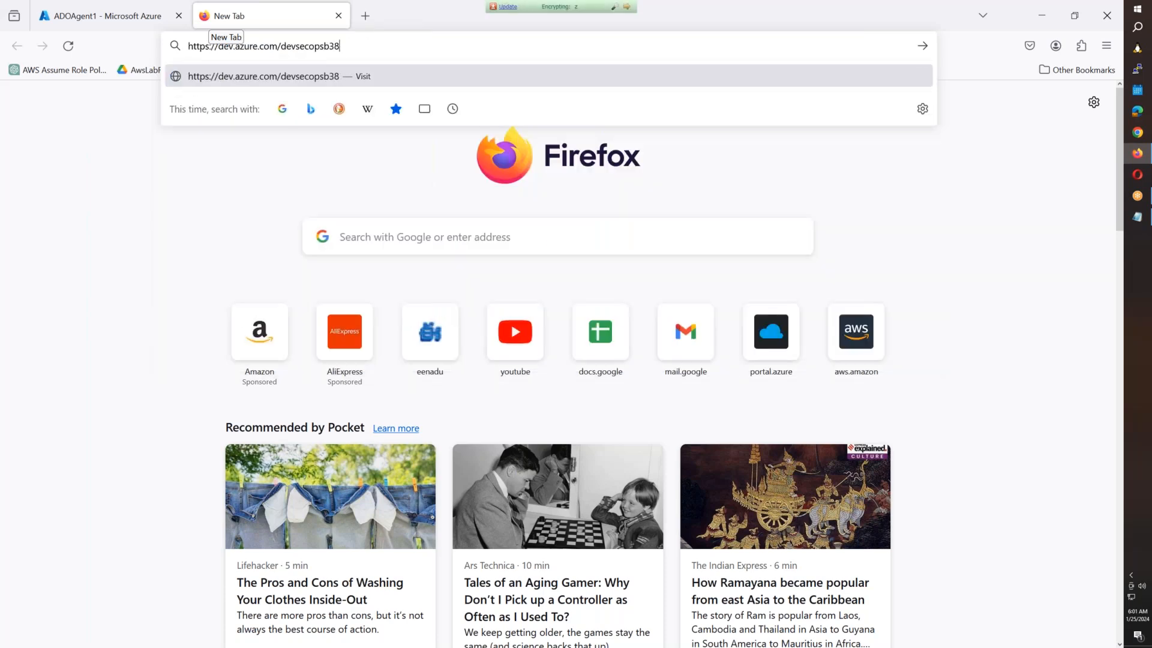
pyautogui.write('azb38')
pyautogui.press('Return')
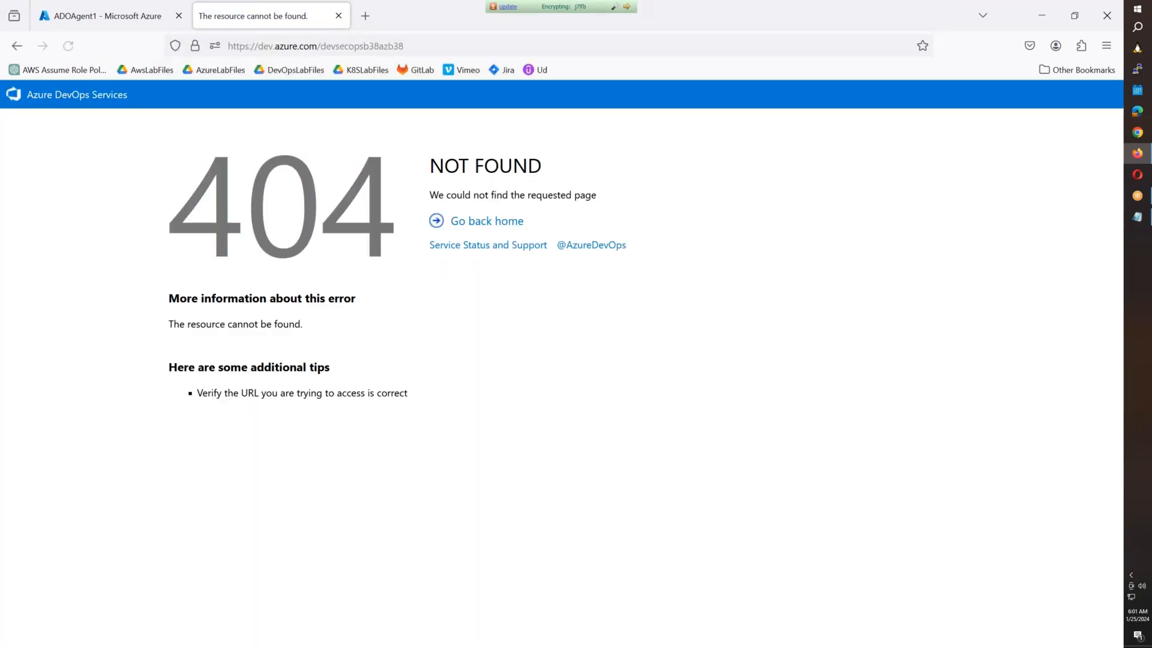
pyautogui.click(355, 48)
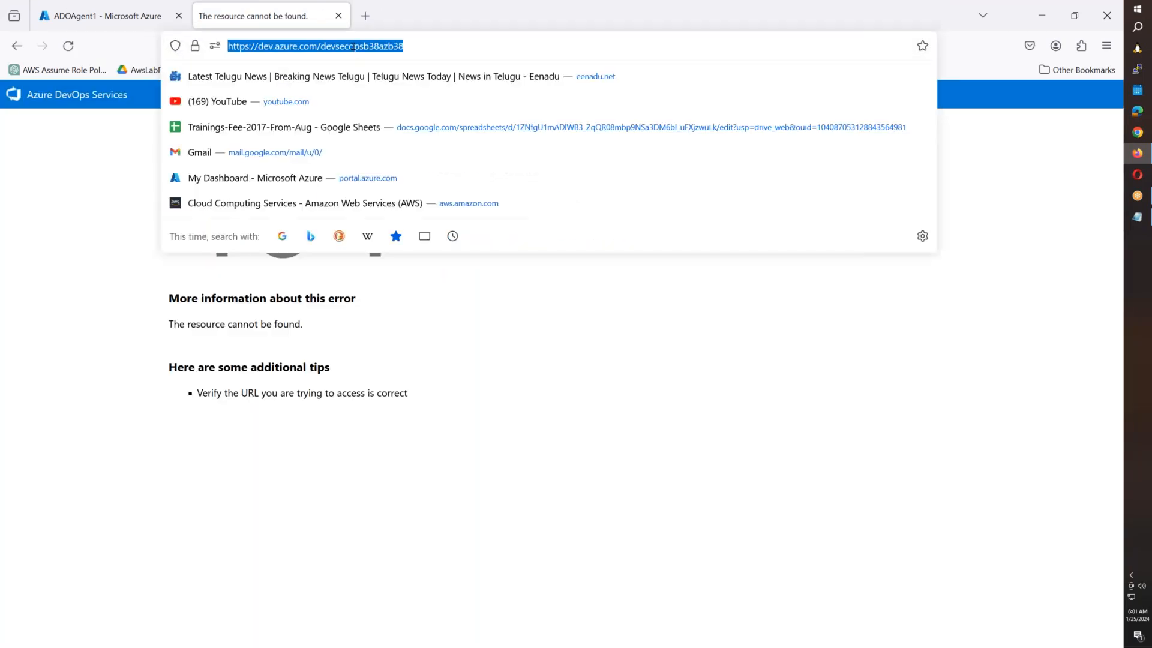
pyautogui.click(368, 47)
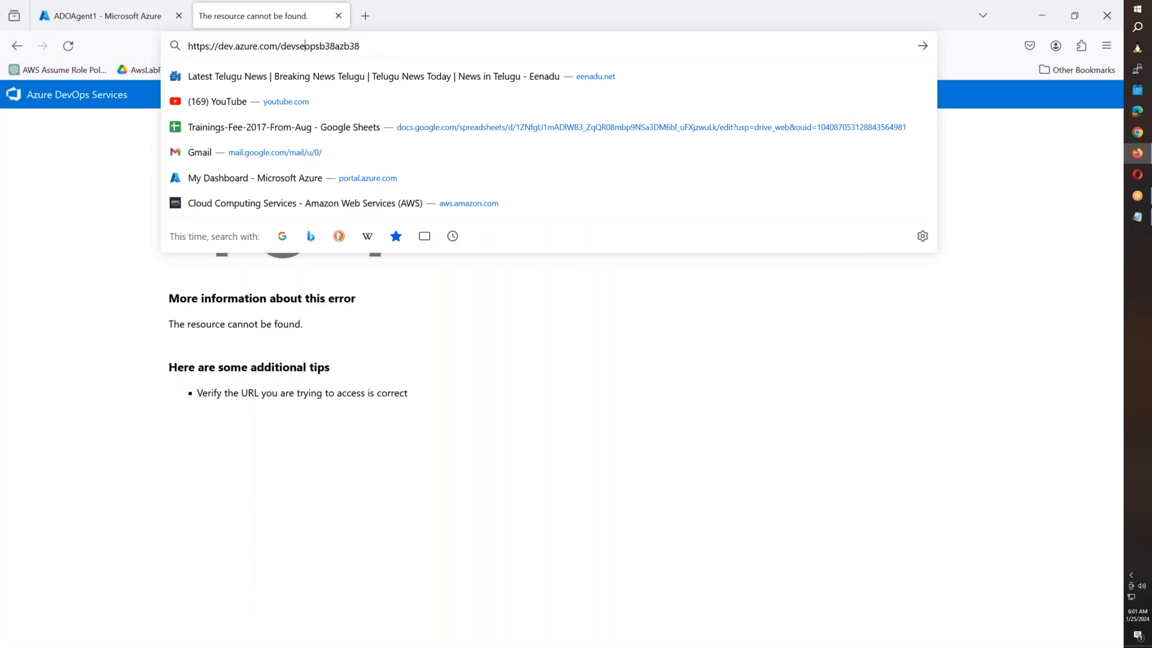
pyautogui.press('Left')
pyautogui.press('Left')
pyautogui.press('Left')
pyautogui.press('Left')
pyautogui.press('BackSpace')
pyautogui.press('BackSpace')
pyautogui.press('BackSpace')
pyautogui.press('Return')
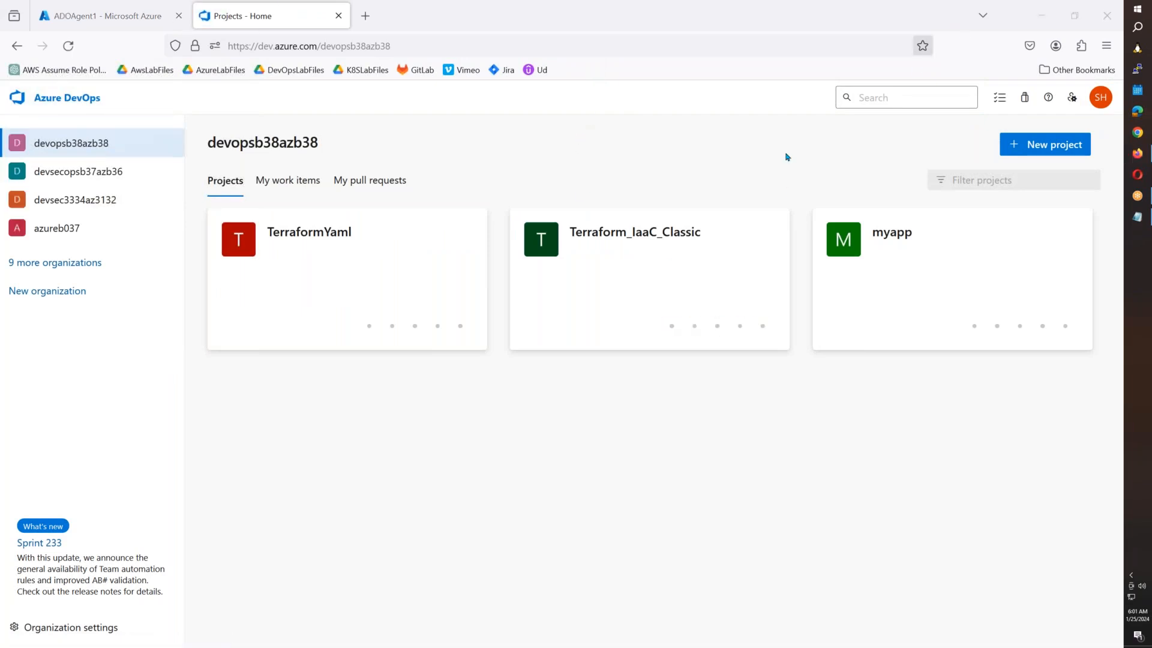
# In the other organization, verify LinuxAgentPool's ADOAgent1 is online, idle and version 3.232.1, then view Repos.
pyautogui.rightClick(93, 173)
pyautogui.click(108, 189)
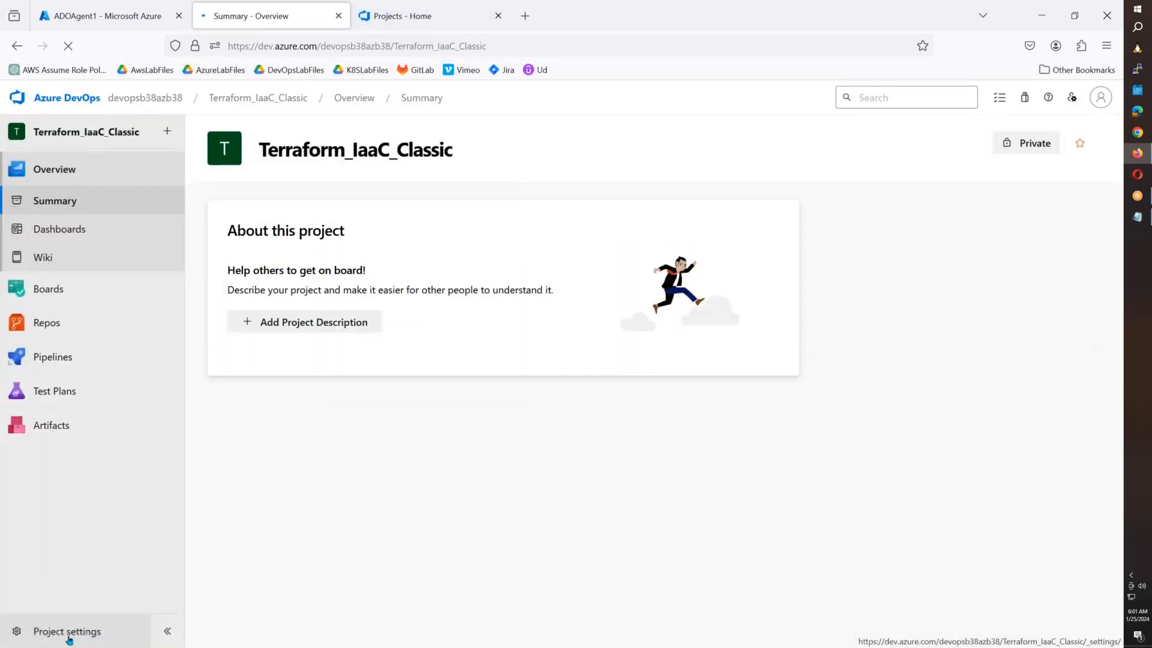
pyautogui.click(67, 632)
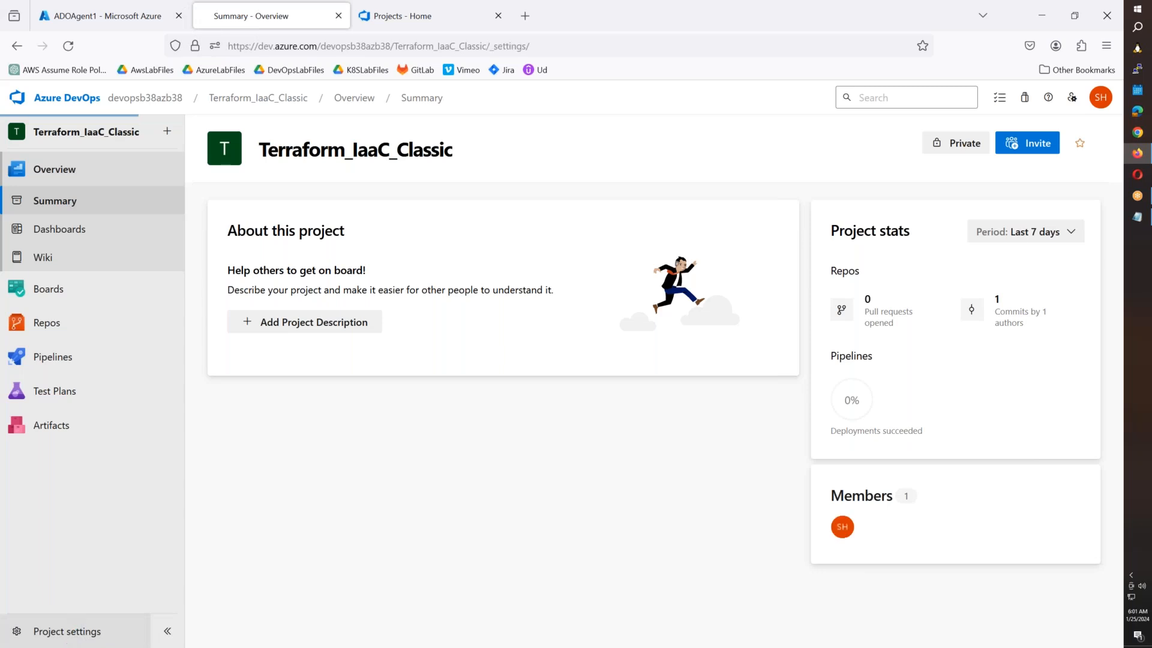
pyautogui.click(114, 515)
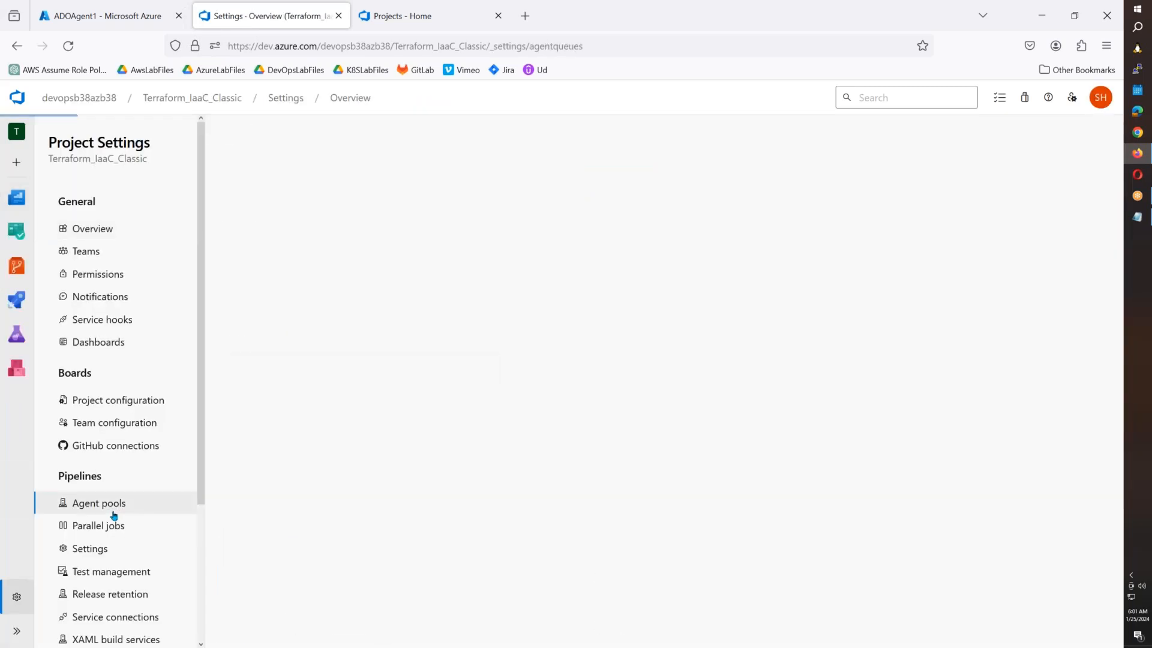
pyautogui.click(346, 313)
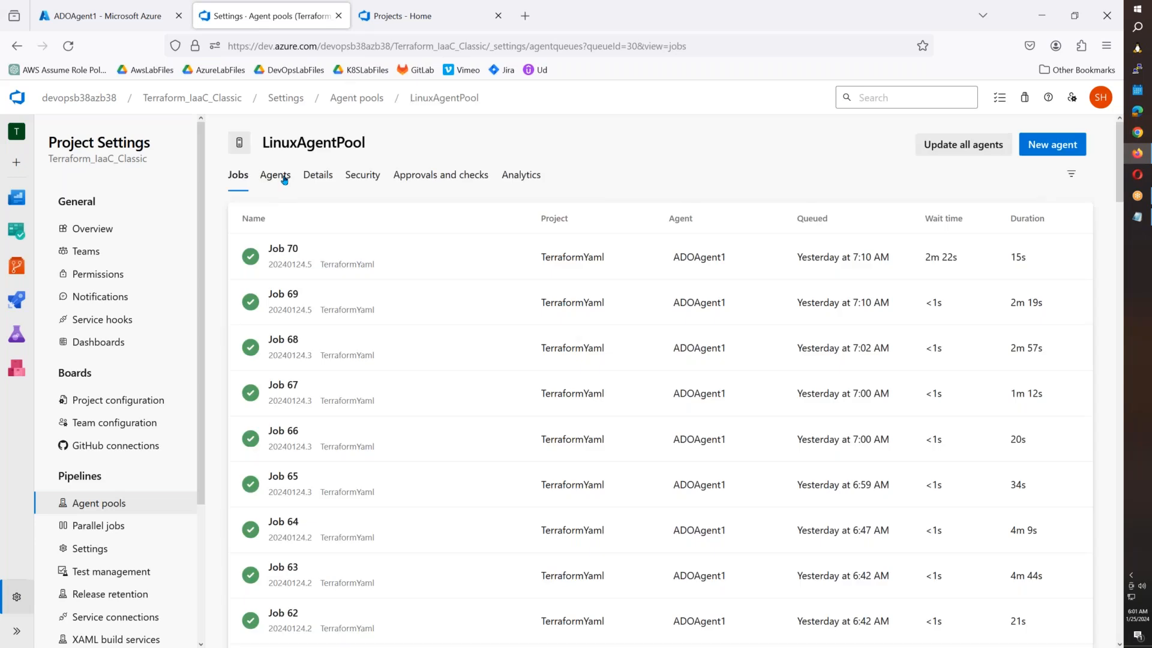
pyautogui.click(280, 175)
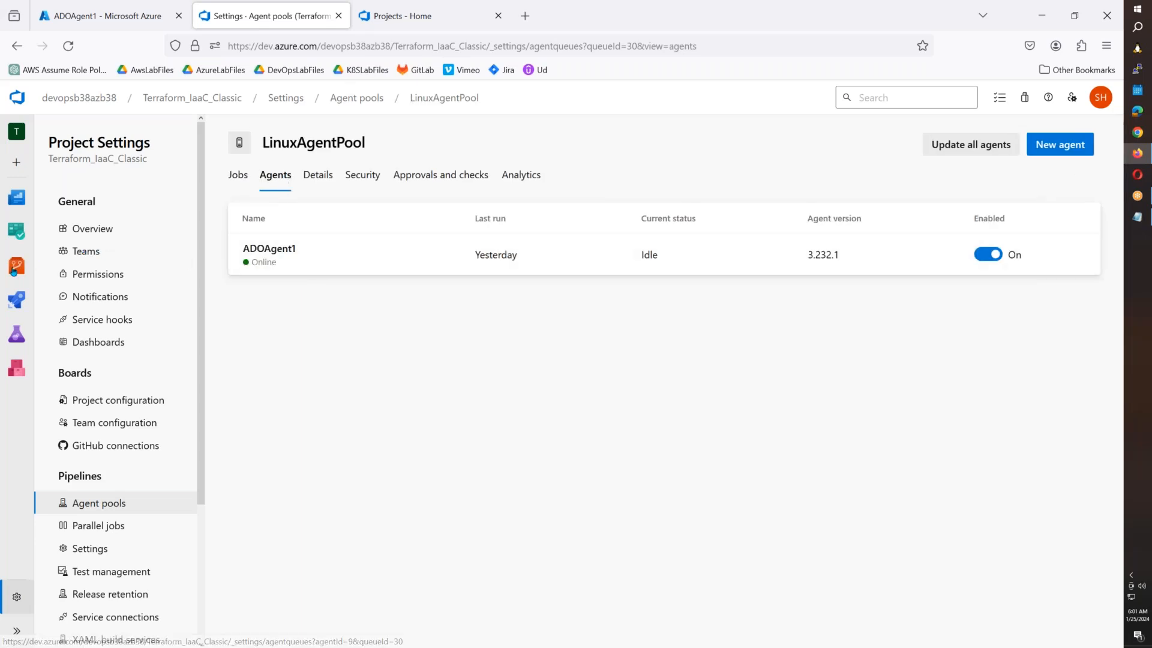
pyautogui.click(15, 268)
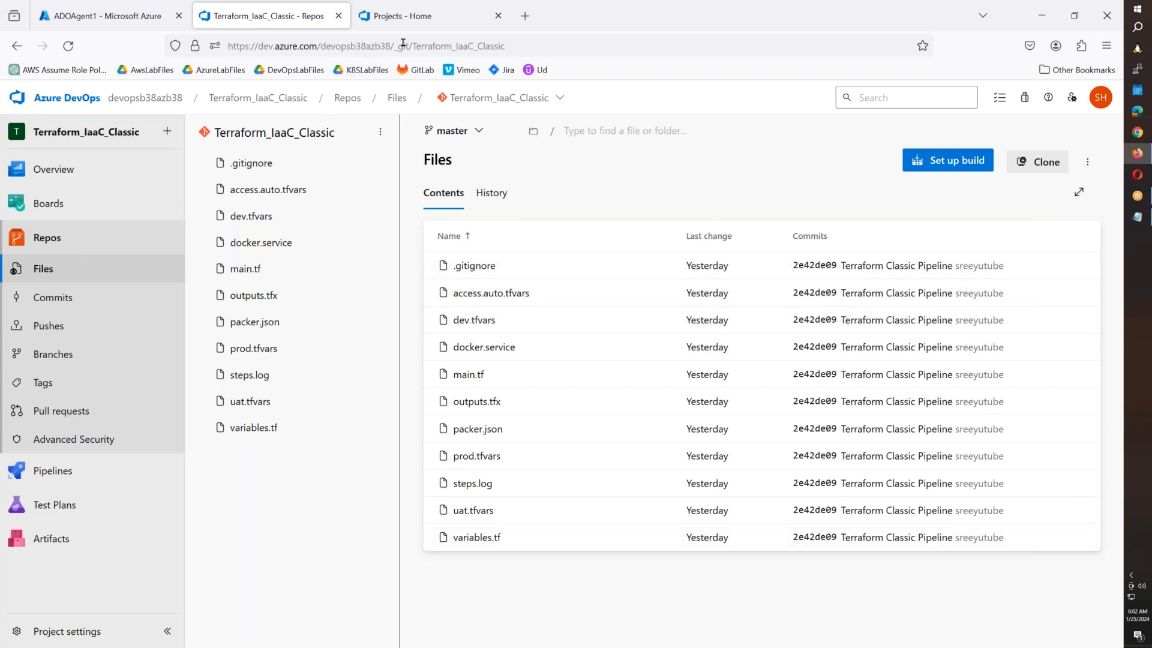
# Open Terraform_IaaC_Classic and view its Library secure files: access.auto.tfvars, backend.json and packer-vars.json.
pyautogui.click(419, 18)
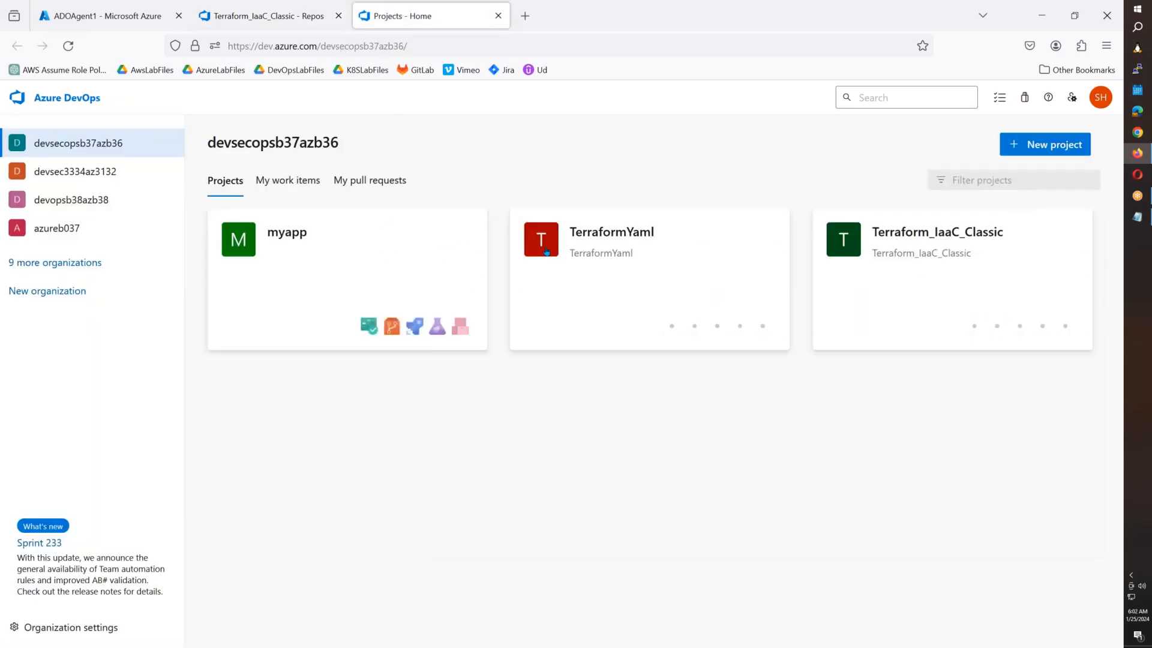
pyautogui.click(588, 280)
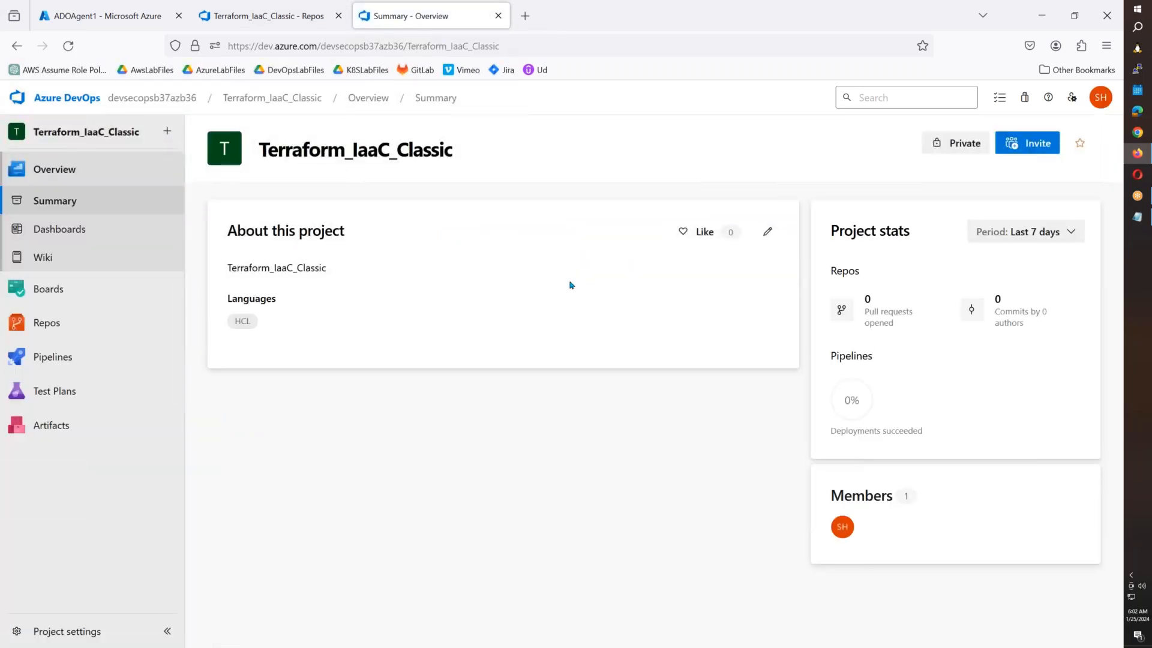
pyautogui.moveTo(84, 358)
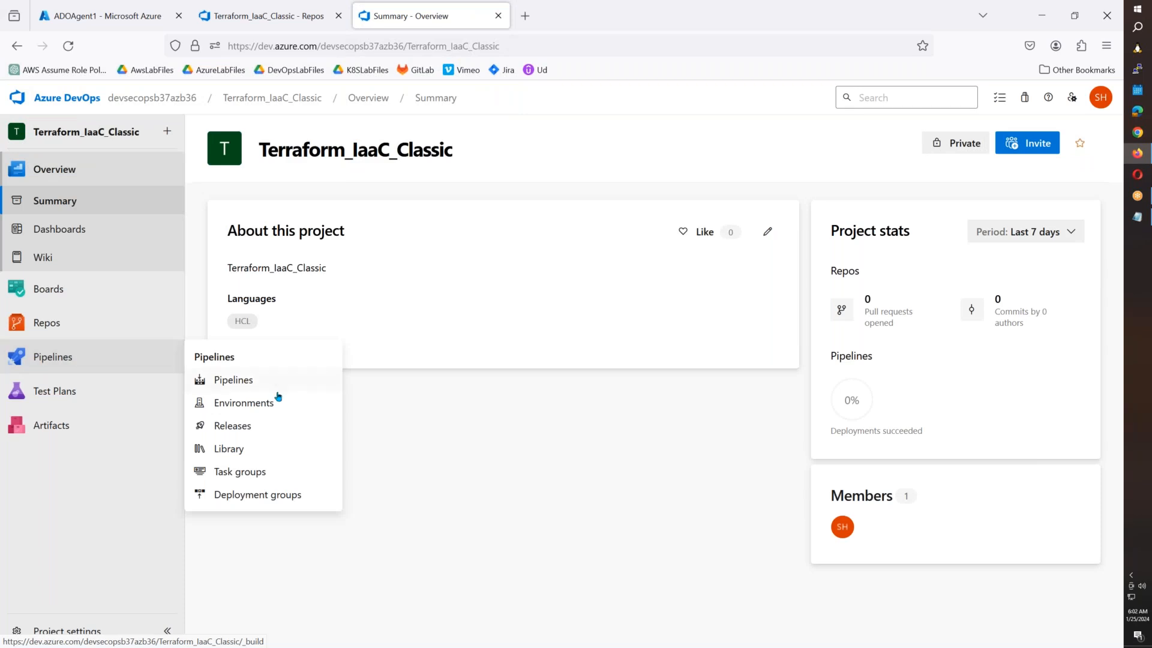
pyautogui.click(245, 452)
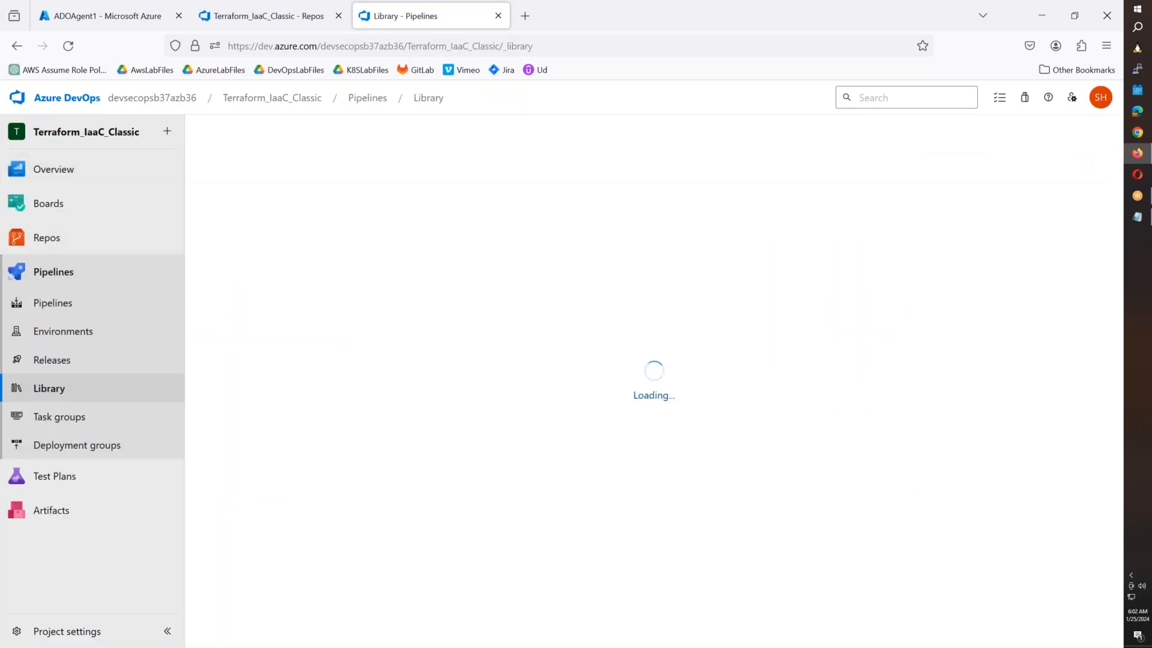
pyautogui.click(304, 170)
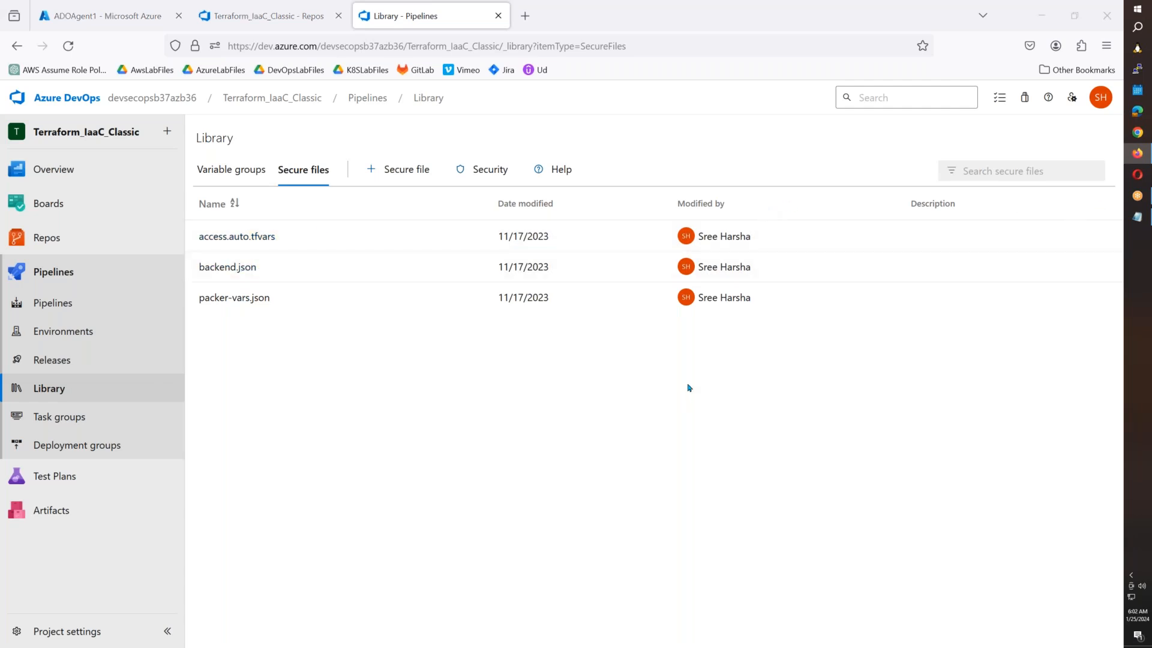
pyautogui.press('super+e')
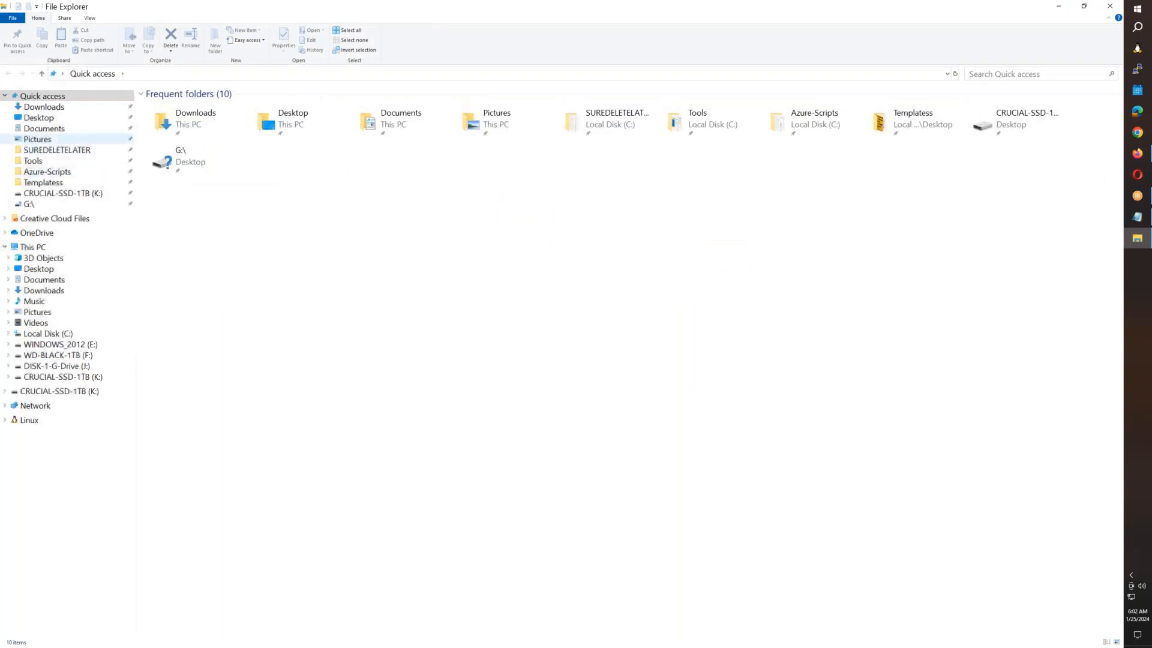
# Browse to SUREDELETELATER > DevSecOpsB38 > 9.ADO > Terraform_IaaC_Classic and open the folder with Code.
pyautogui.click(66, 150)
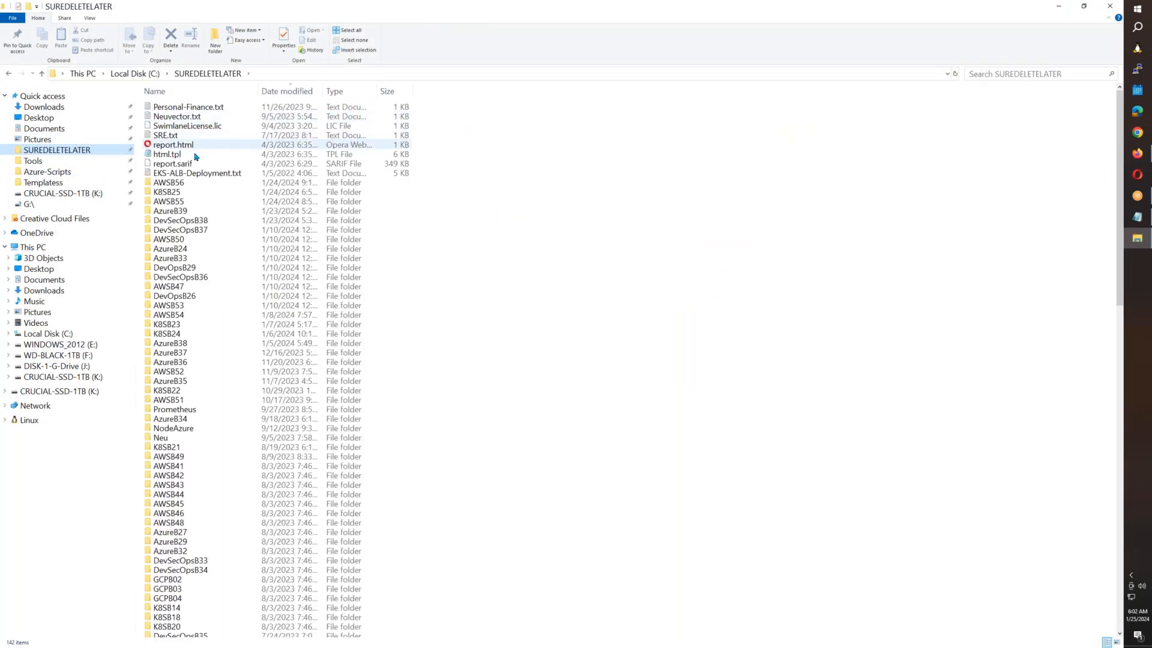
pyautogui.doubleClick(180, 220)
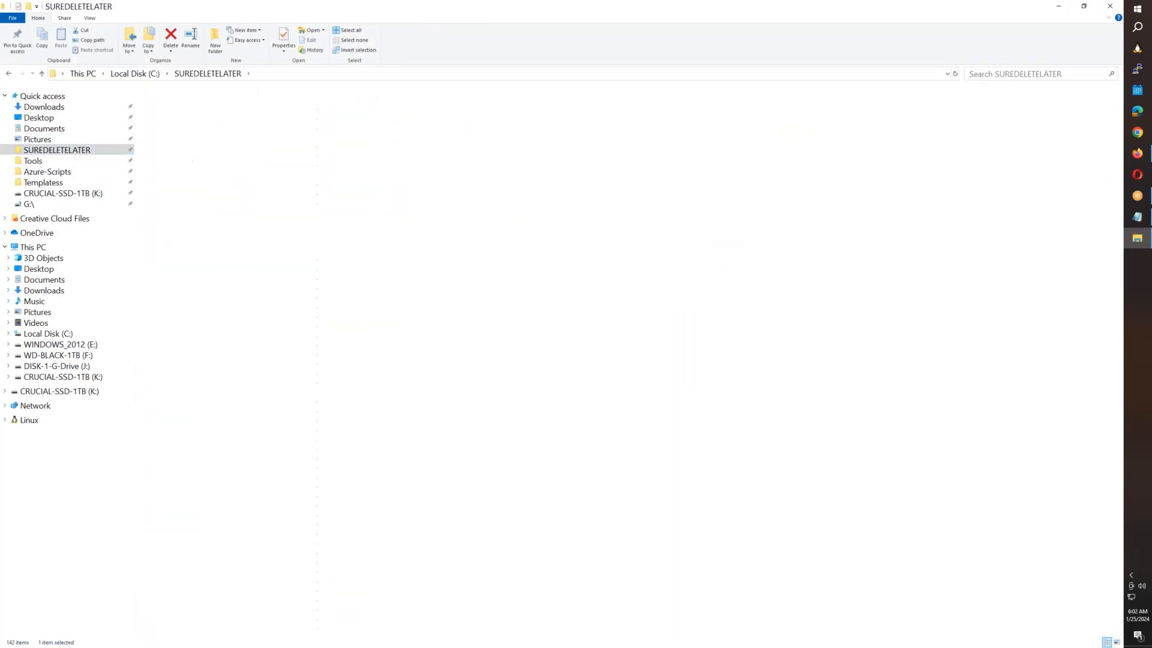
pyautogui.doubleClick(185, 182)
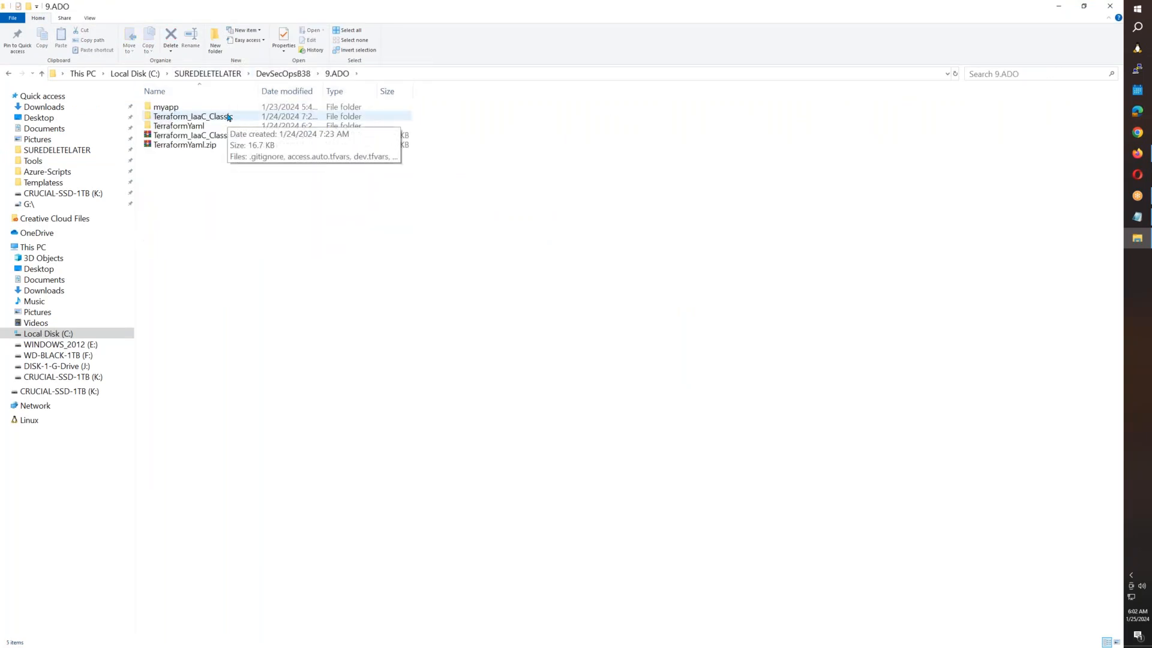
pyautogui.doubleClick(228, 117)
pyautogui.rightClick(229, 341)
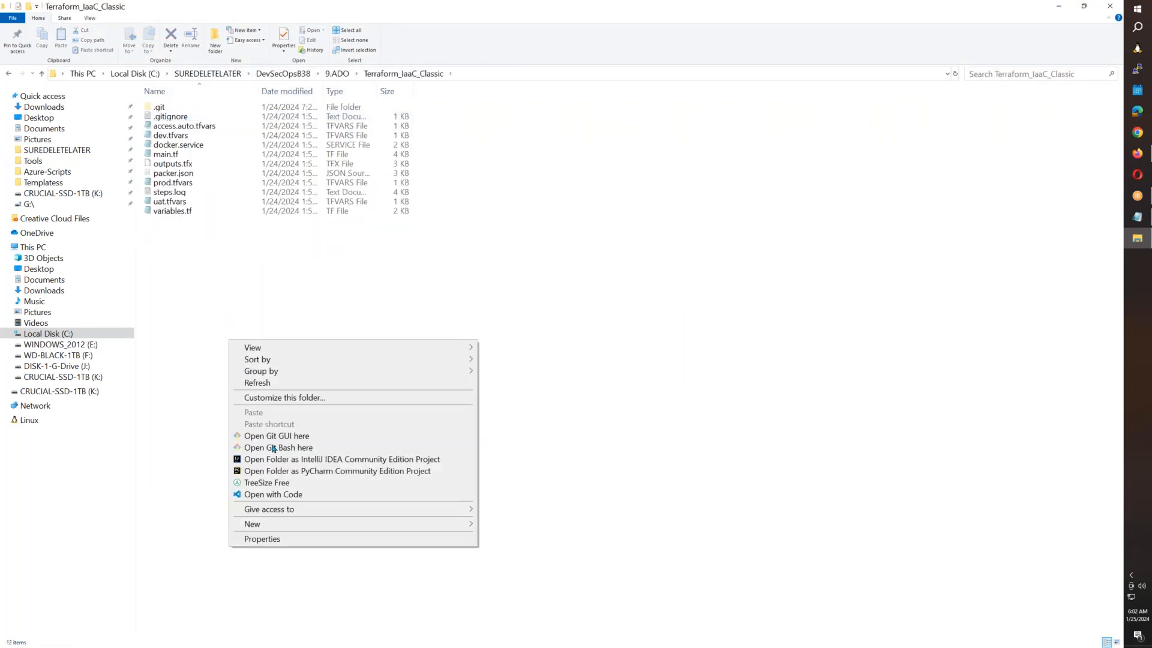
pyautogui.click(280, 495)
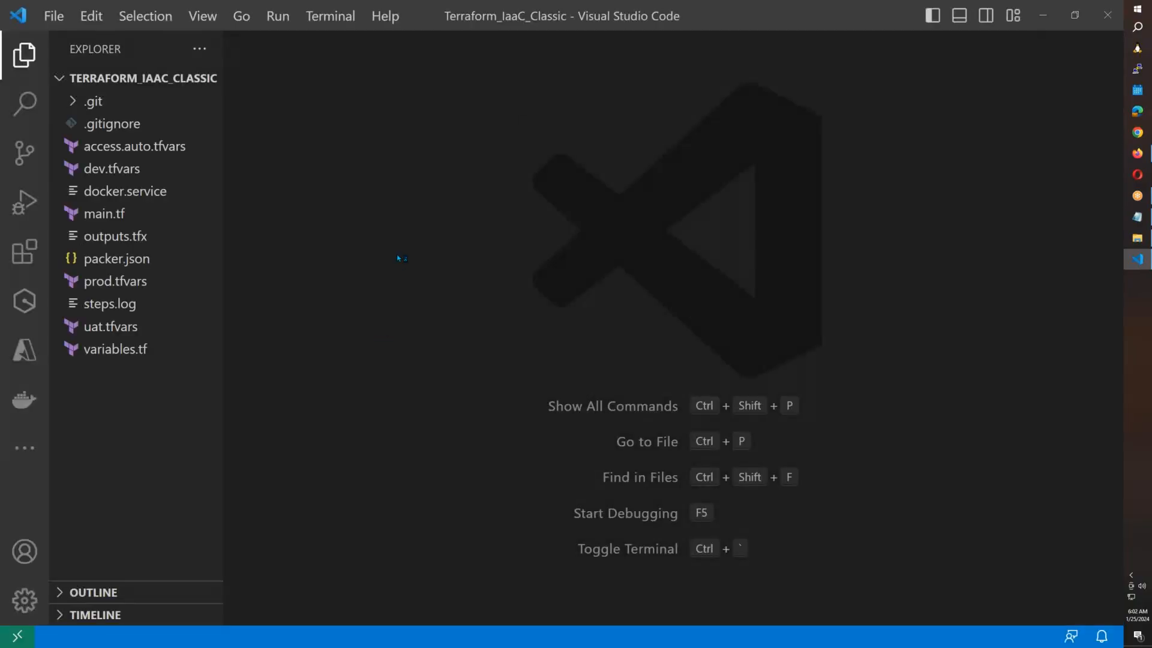
# Check .gitignore excludes access.tfvars, packer-vars.json and backend.json, then return to the Terraform_IaaC_Classic folder window.
pyautogui.click(112, 124)
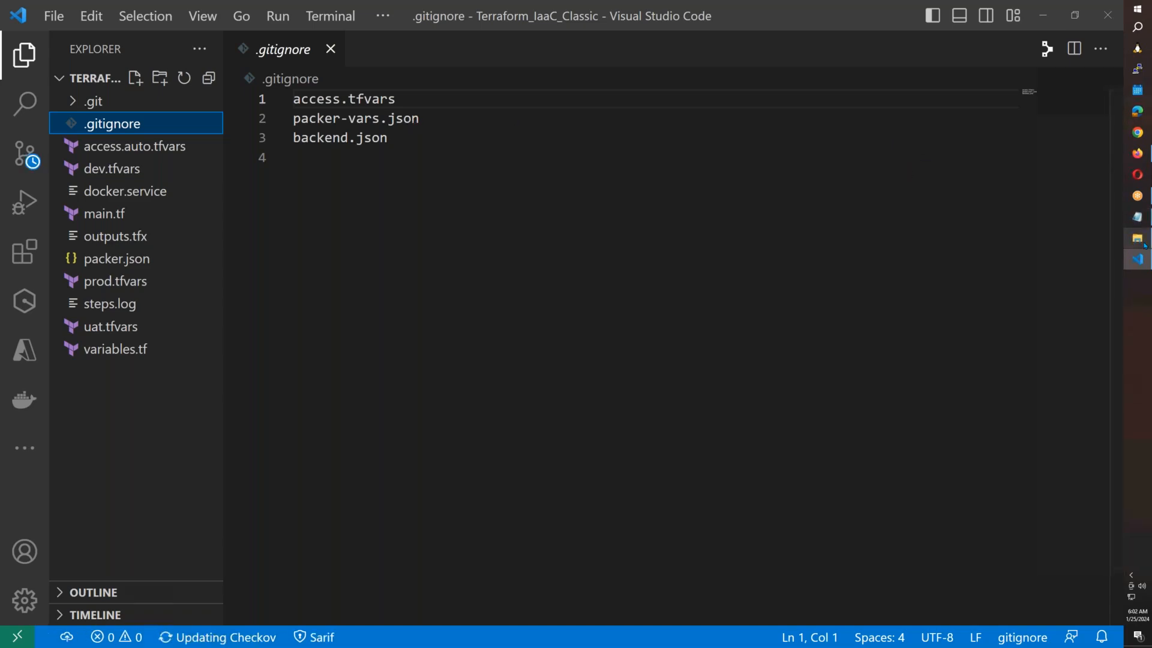
pyautogui.moveTo(1137, 238)
pyautogui.click(1099, 251)
pyautogui.hotkey('alt', 'Tab')
# In a new File Explorer window, browse to SUREDELETELATER > DevSecOpsB38 > 9.ADO > TerraformYaml.
pyautogui.press('super+e')
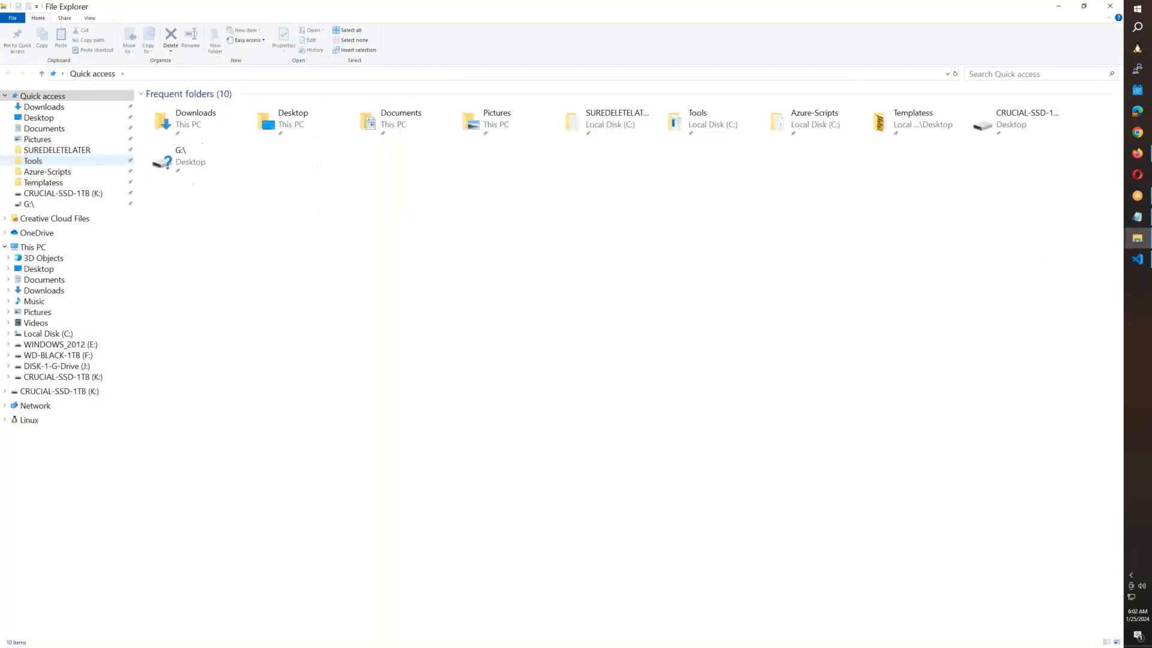
pyautogui.click(72, 151)
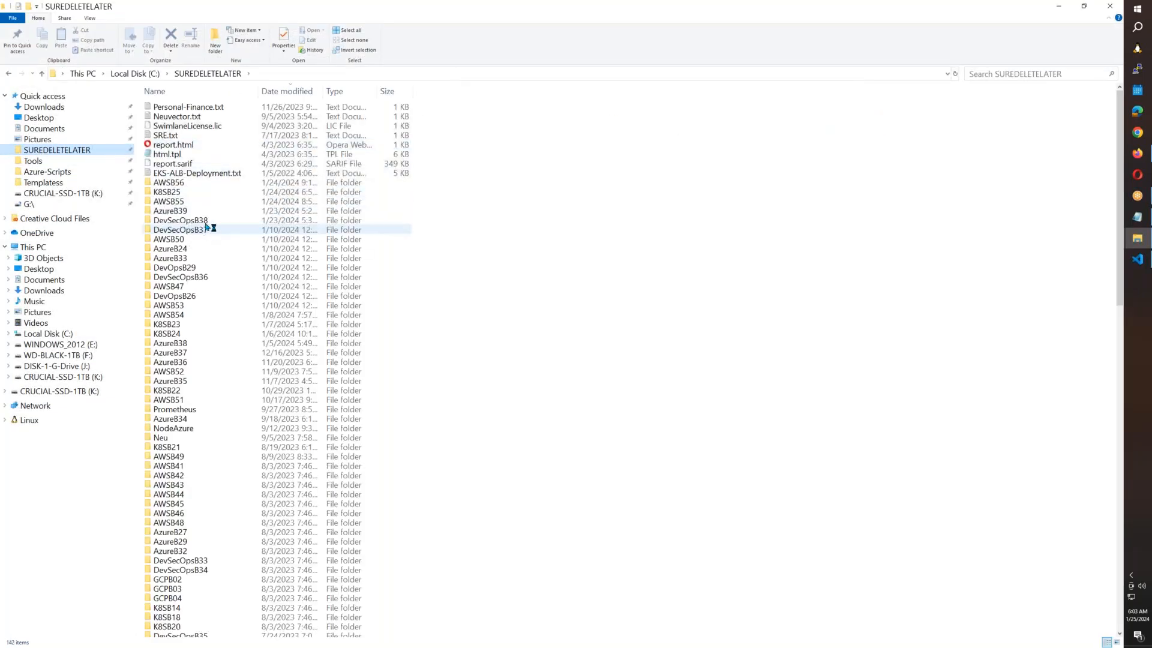
pyautogui.doubleClick(195, 228)
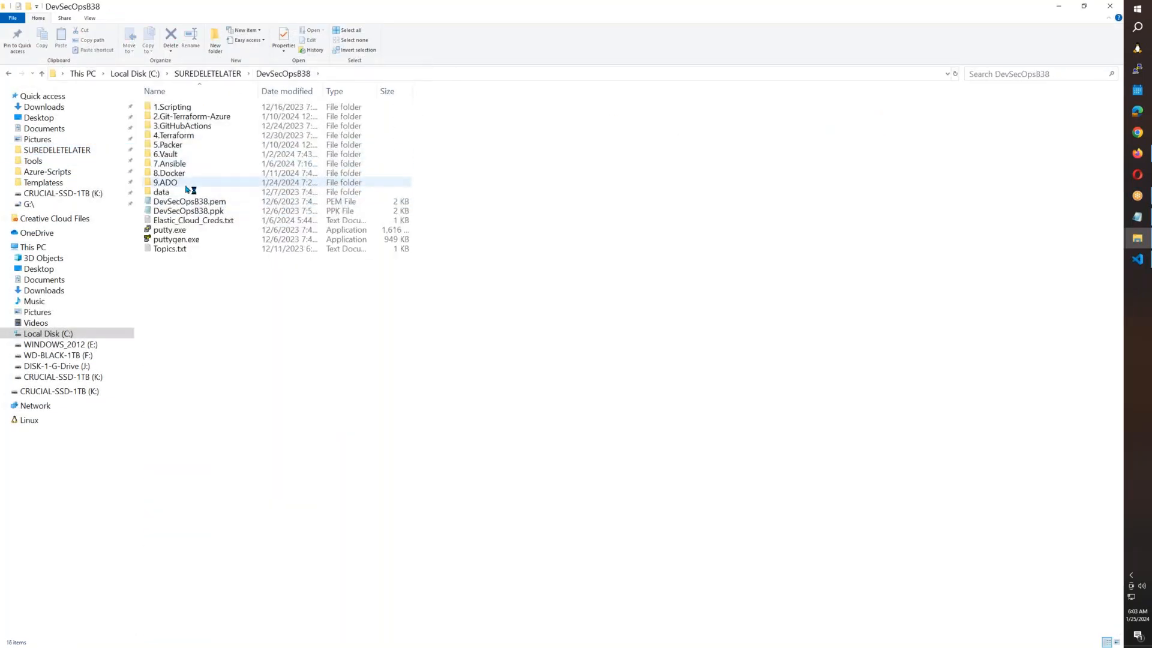
pyautogui.doubleClick(187, 185)
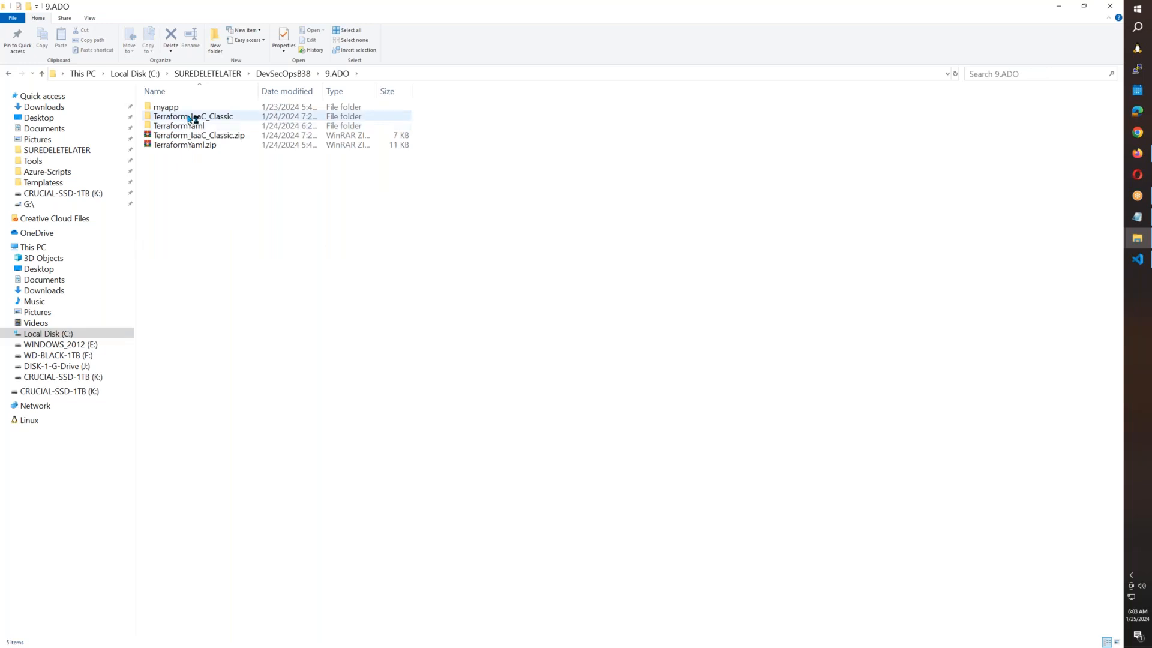
pyautogui.click(191, 127)
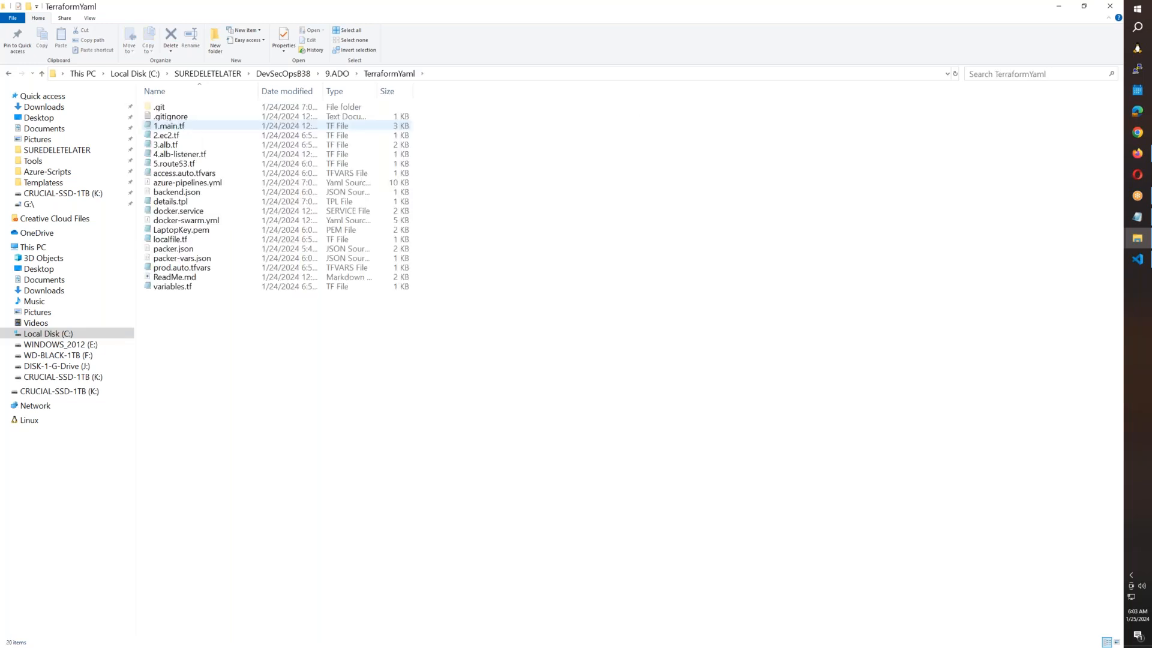
pyautogui.hotkey('alt', 'Tab')
pyautogui.hotkey('alt', 'Tab')
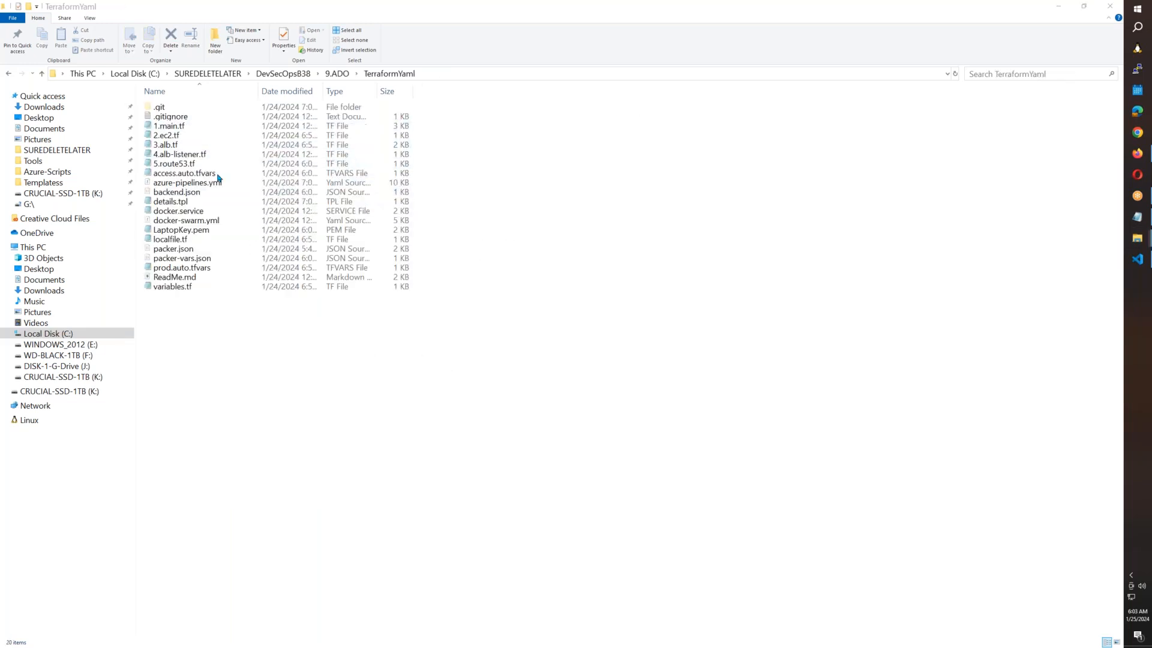
# Copy access.auto.tfvars, packer-vars.json and backend.json into Terraform_IaaC_Classic, replacing the existing copies.
pyautogui.click(205, 176)
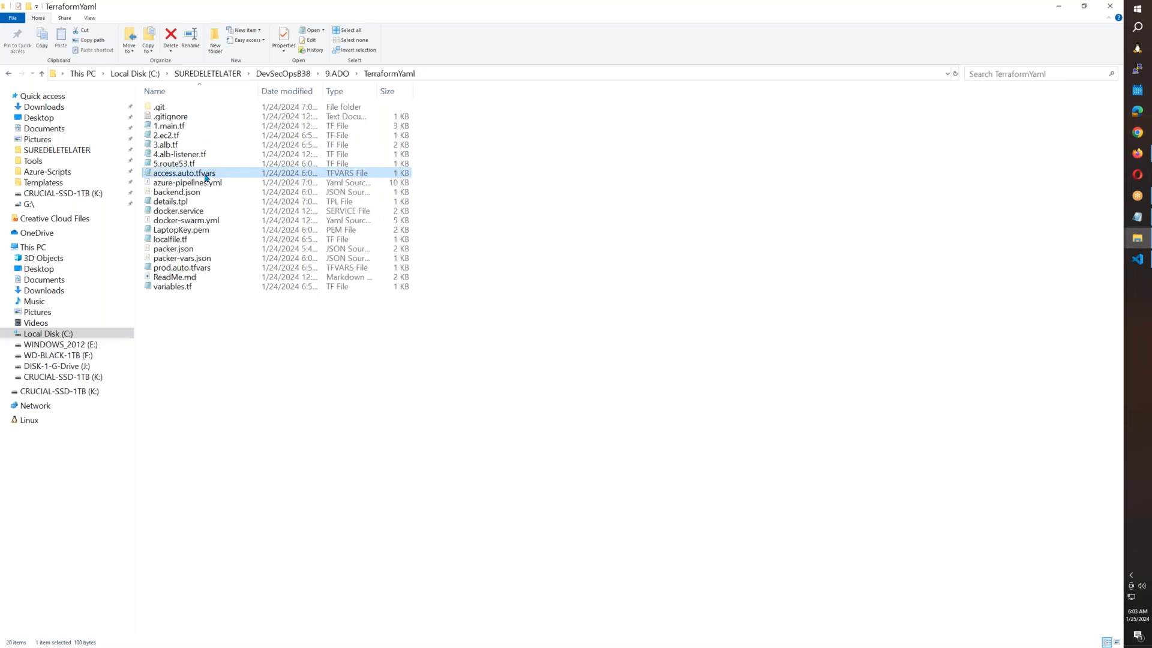
pyautogui.keyDown('ctrl'); pyautogui.click(202, 259); pyautogui.keyUp('ctrl')
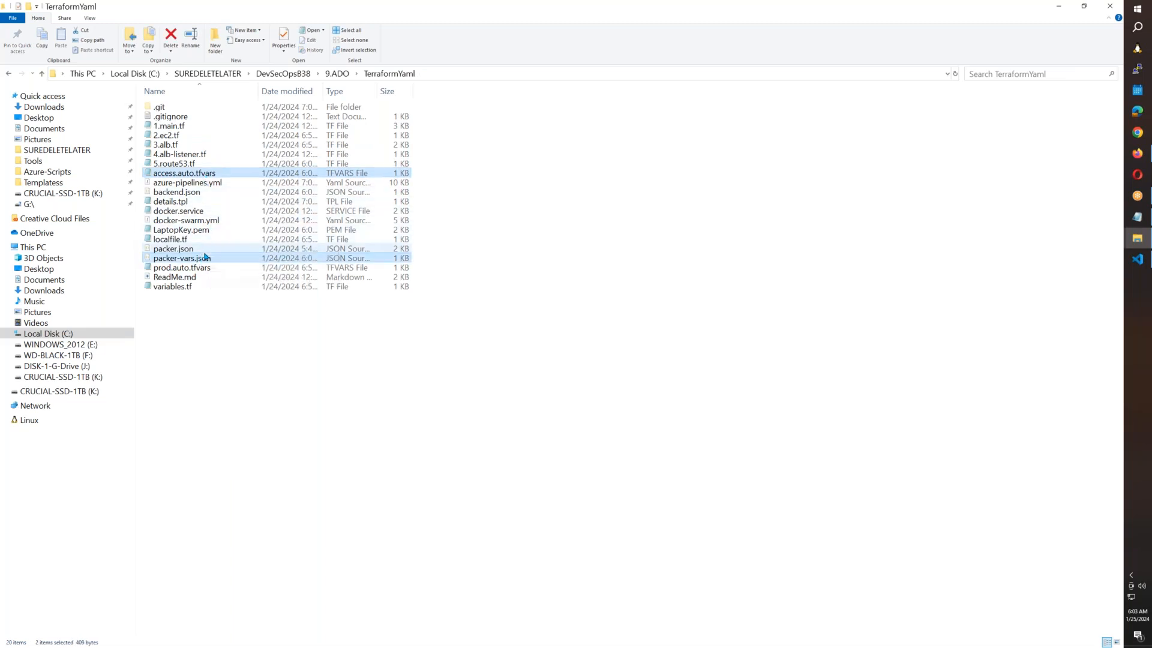
pyautogui.keyDown('ctrl'); pyautogui.click(201, 192); pyautogui.keyUp('ctrl')
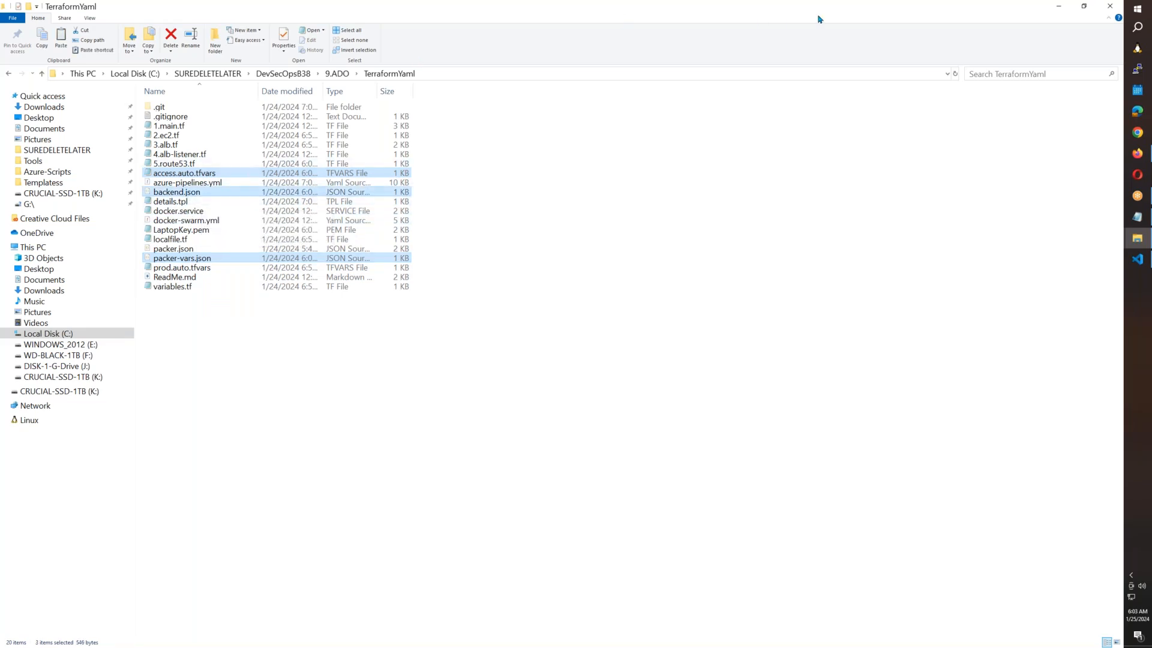
pyautogui.press('super+Down')
pyautogui.press('super+Down')
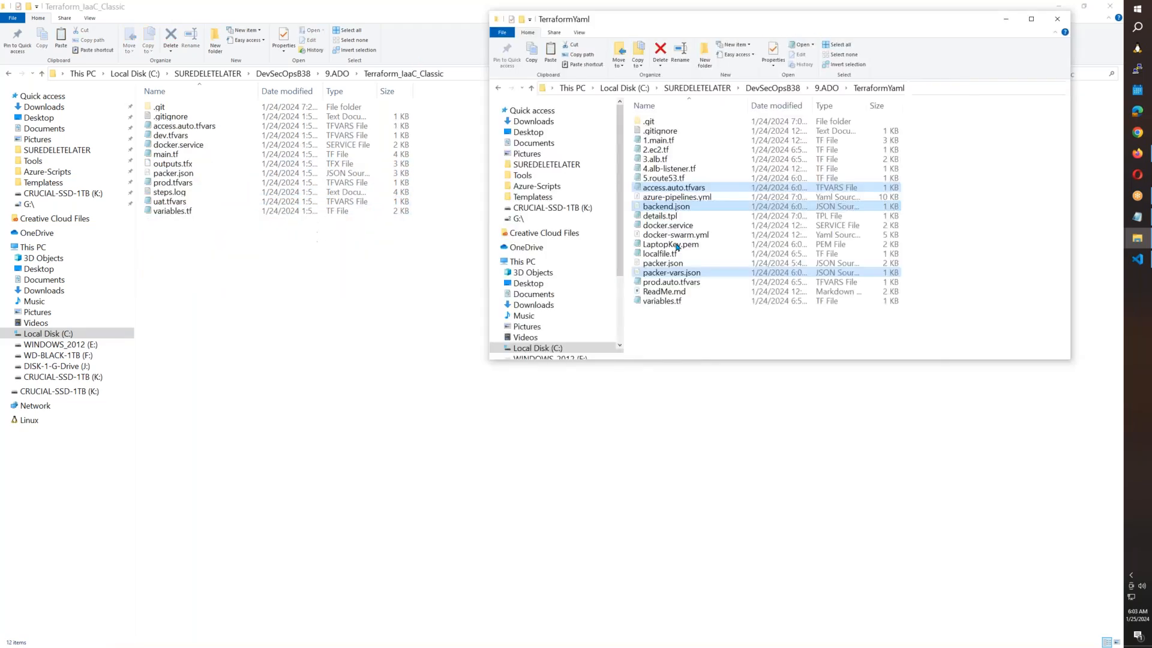
pyautogui.hotkey('ctrl', 'v')
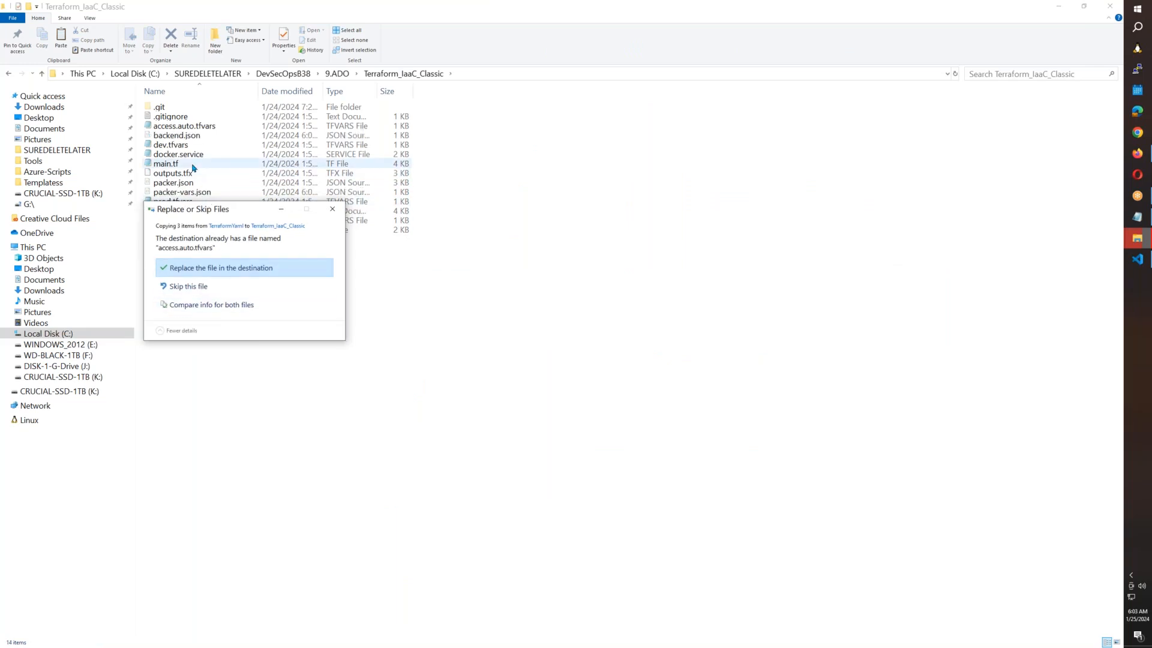
pyautogui.press('Return')
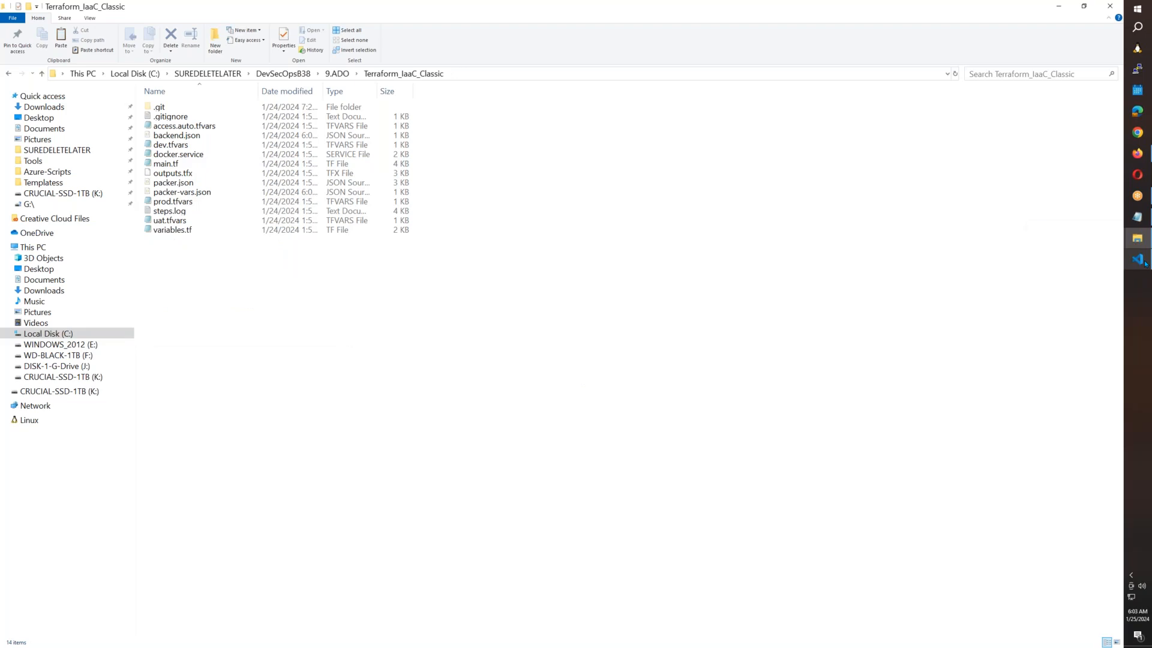
pyautogui.moveTo(1145, 264)
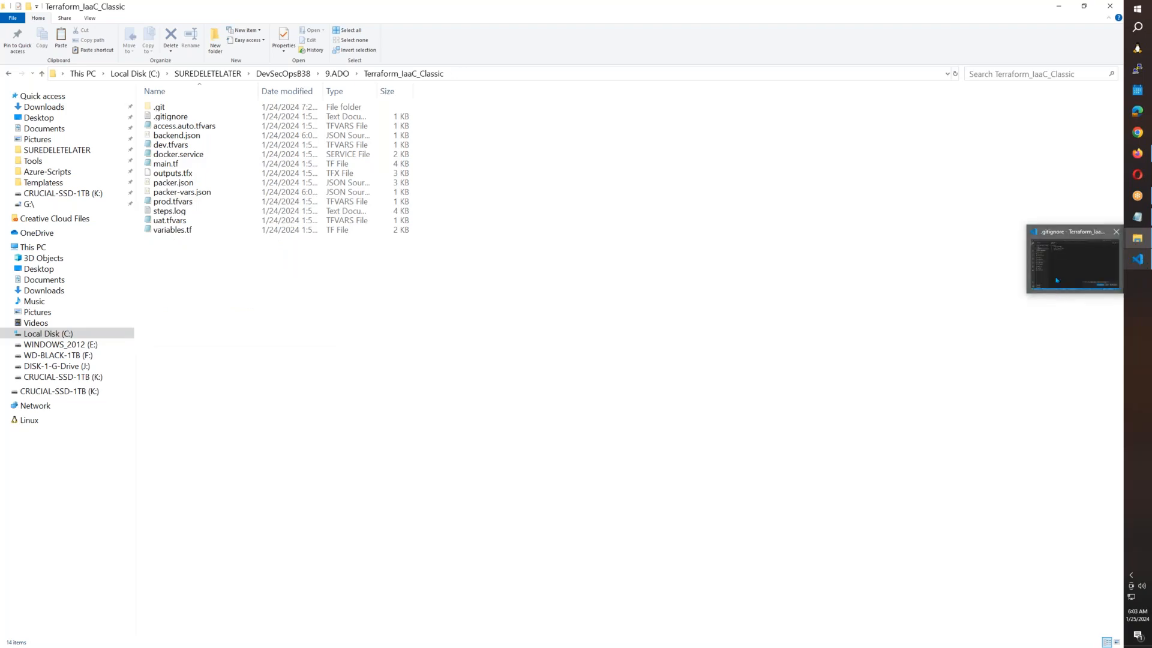
pyautogui.click(1137, 259)
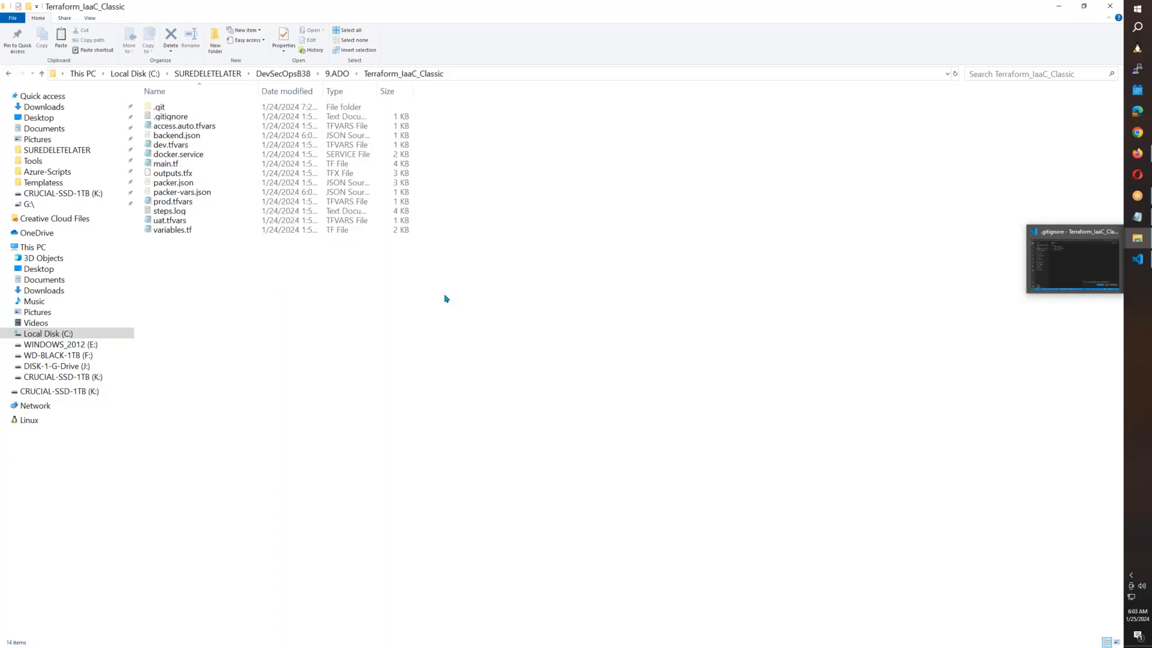
pyautogui.click(1138, 259)
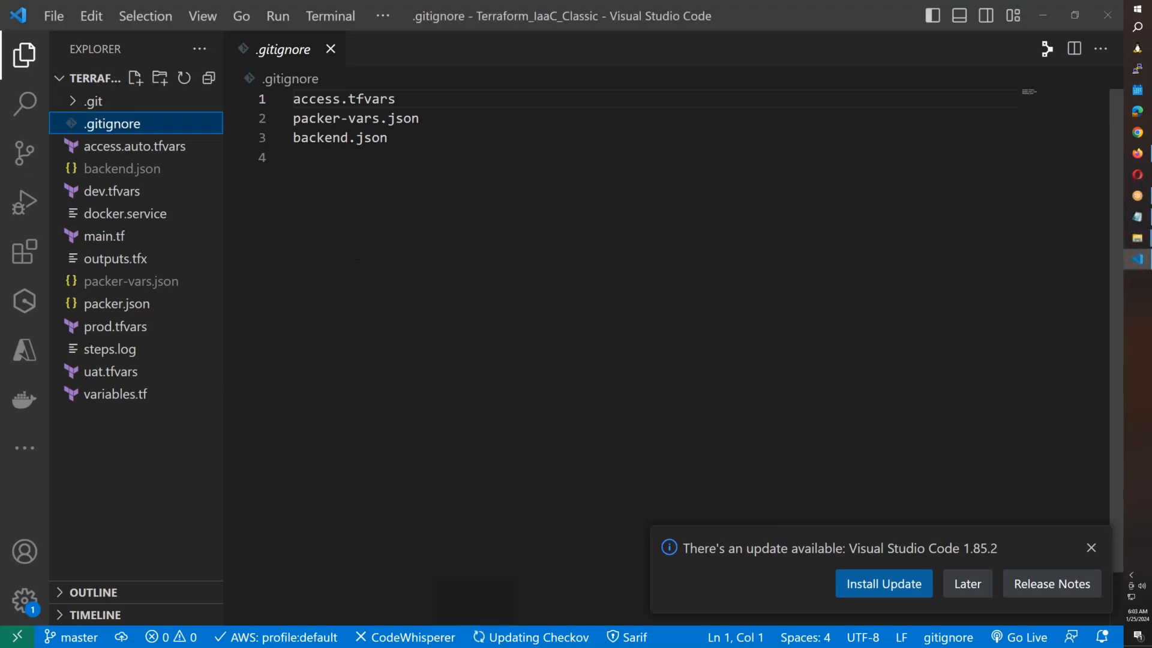
# Look over packer-vars.json and backend.json, then close Visual Studio Code.
pyautogui.click(160, 282)
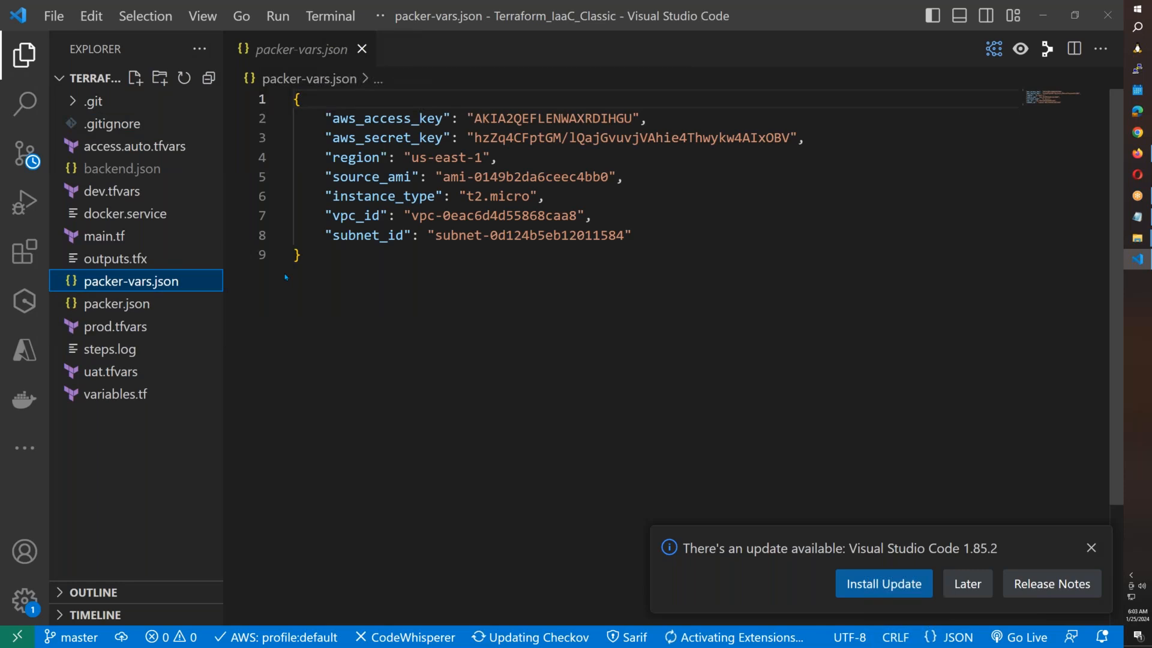
pyautogui.click(133, 169)
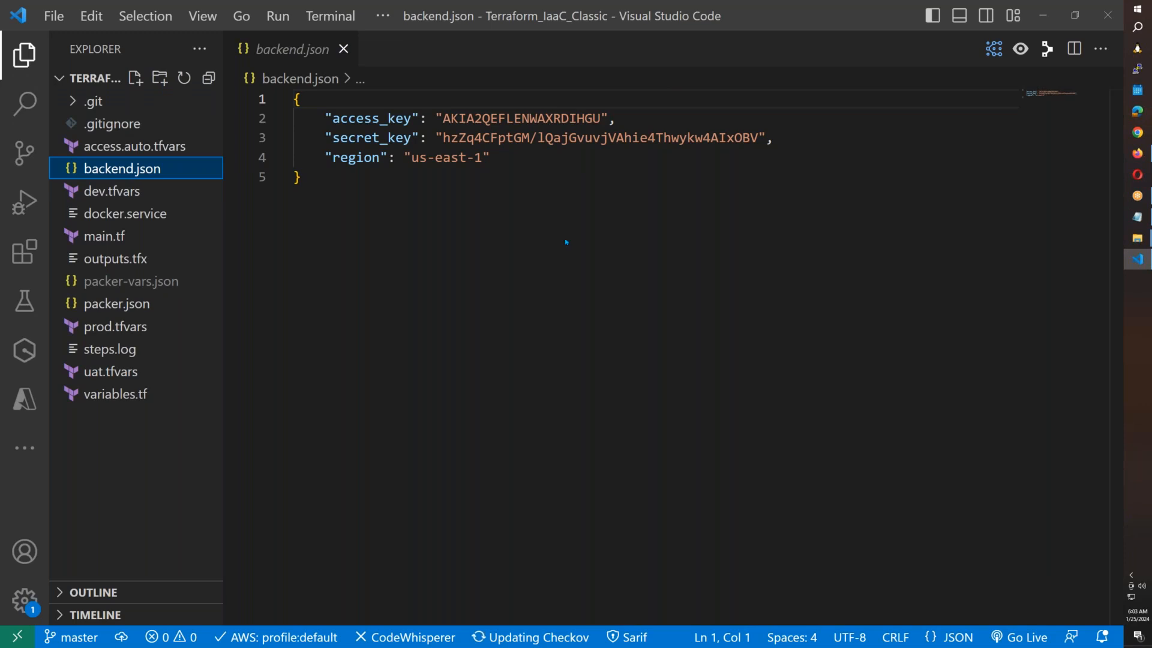
pyautogui.click(1074, 15)
pyautogui.click(915, 230)
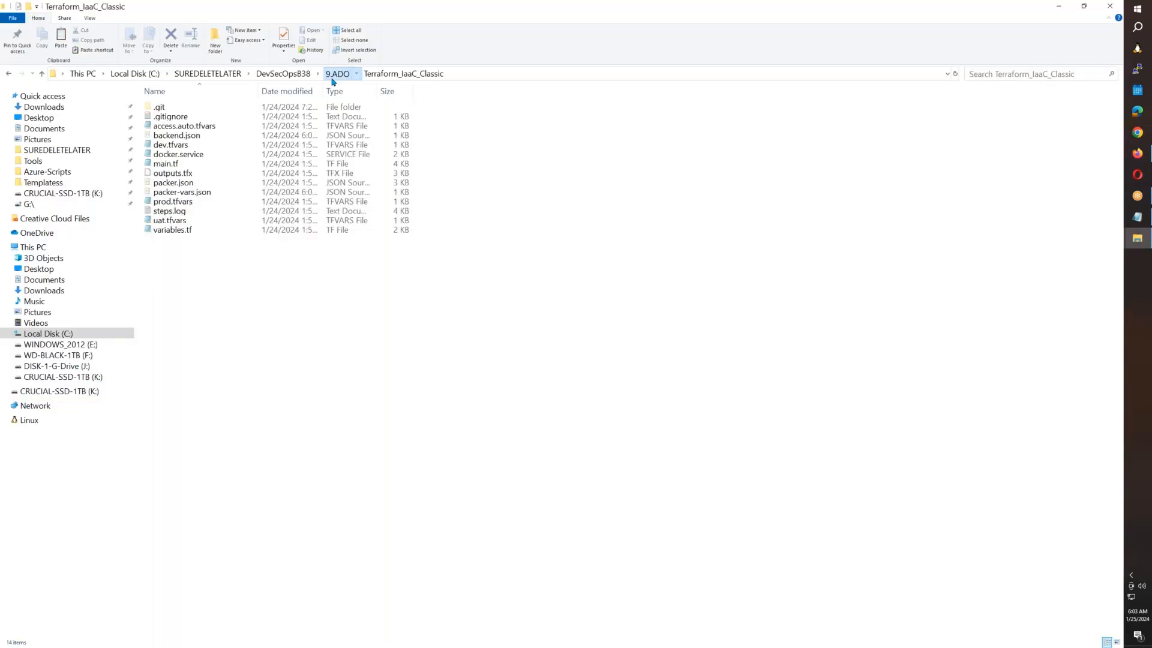
# Reopen Terraform_IaaC_Classic in Code, maximized, and review access.auto.tfvars, backend.json and packer-vars.json.
pyautogui.click(333, 76)
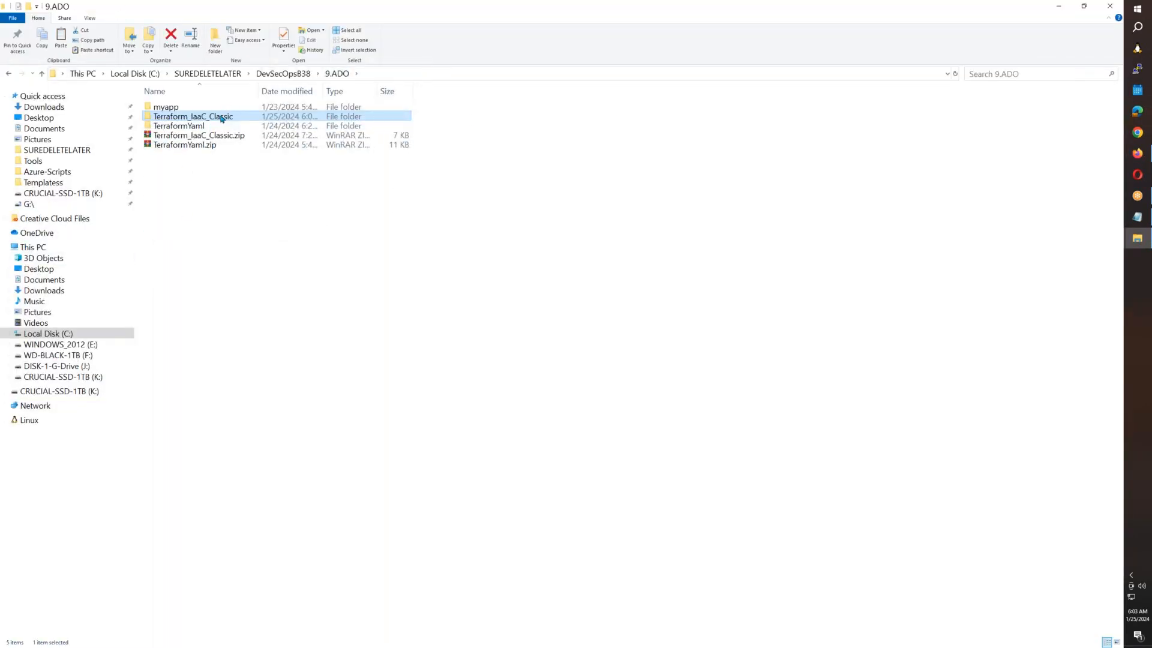
pyautogui.doubleClick(222, 119)
pyautogui.rightClick(214, 319)
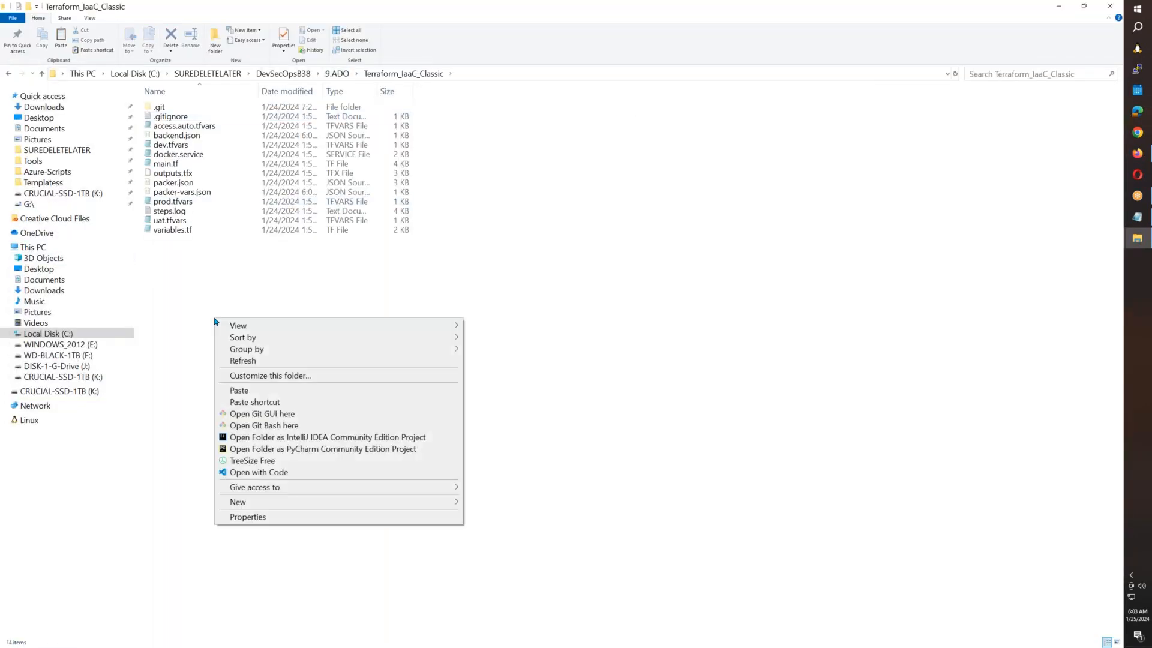
pyautogui.click(236, 474)
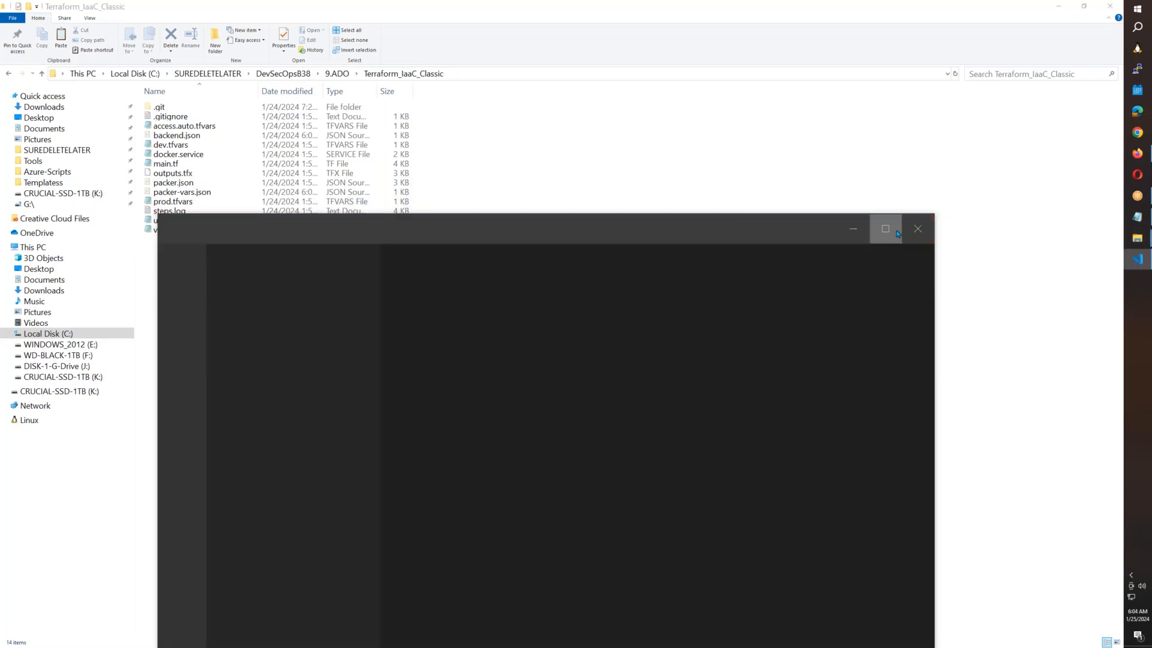
pyautogui.click(885, 226)
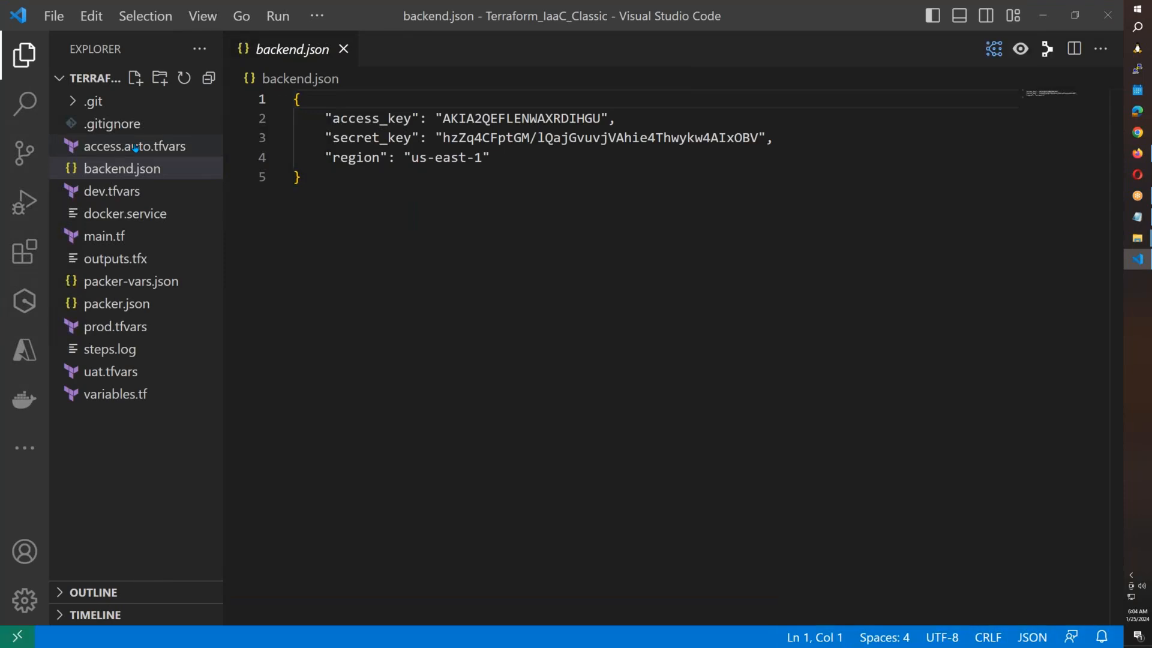
pyautogui.click(135, 146)
pyautogui.click(135, 170)
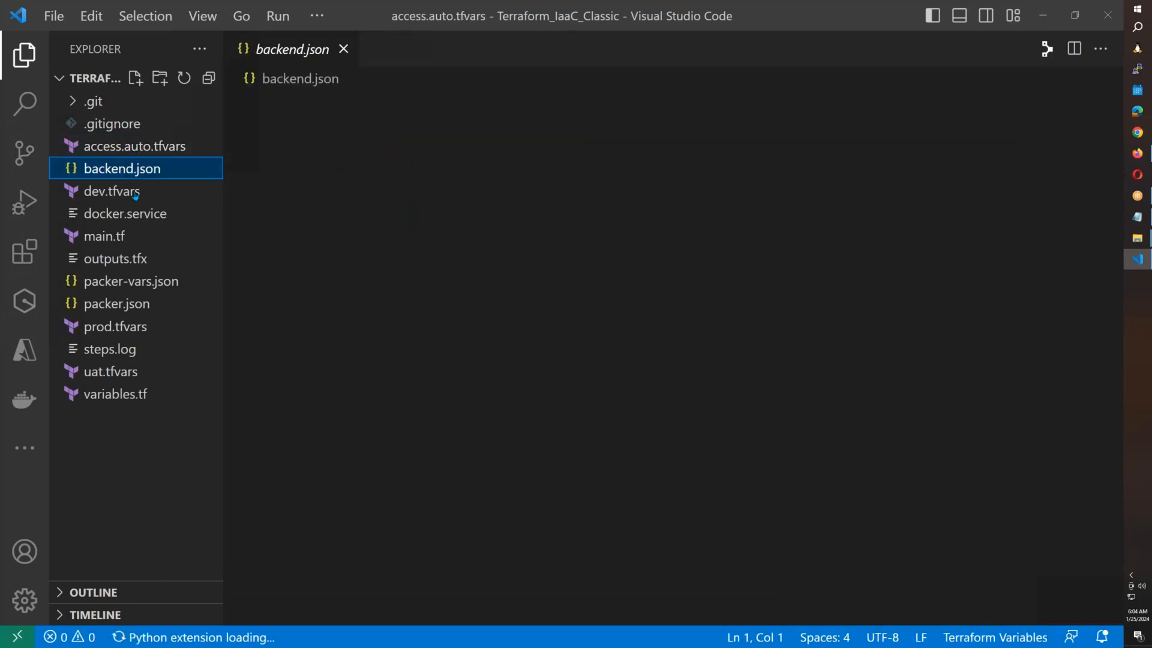
pyautogui.click(137, 290)
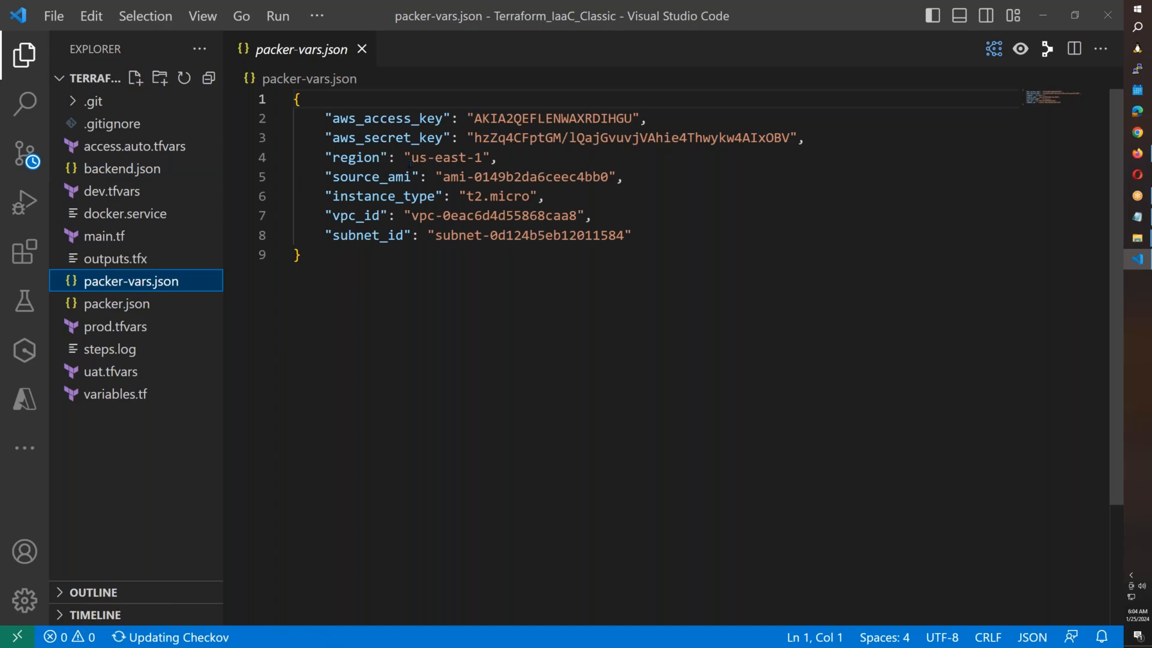
# Load the AWS website in a new tab and sign in to the us-east-1 Console Home.
pyautogui.click(1138, 155)
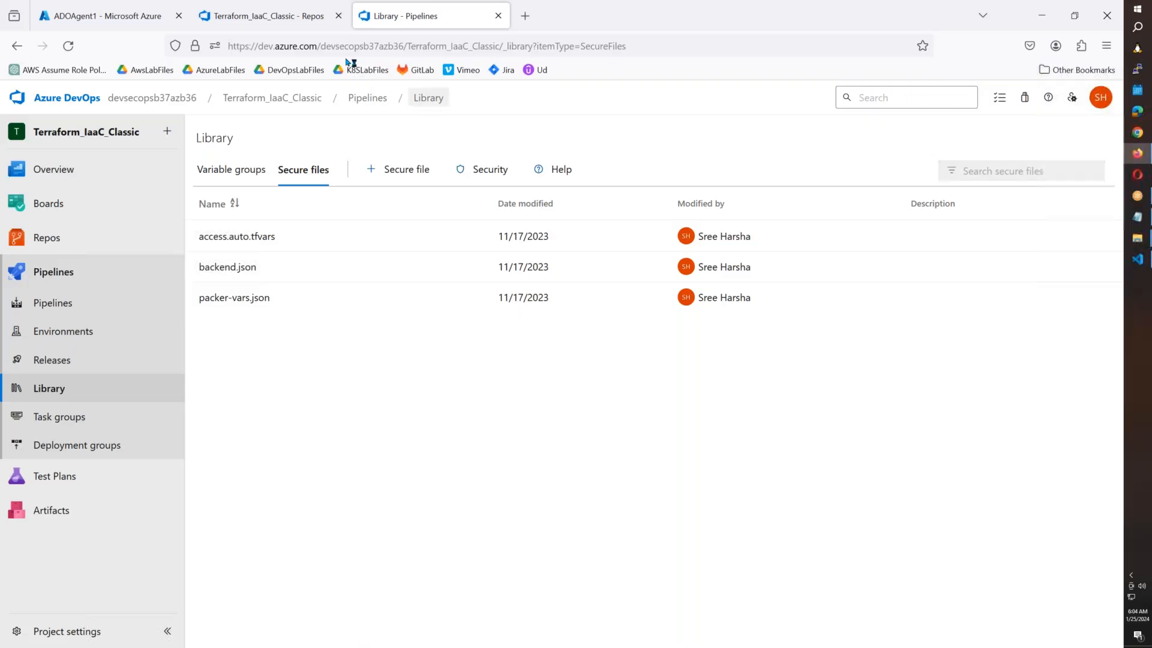
pyautogui.click(526, 16)
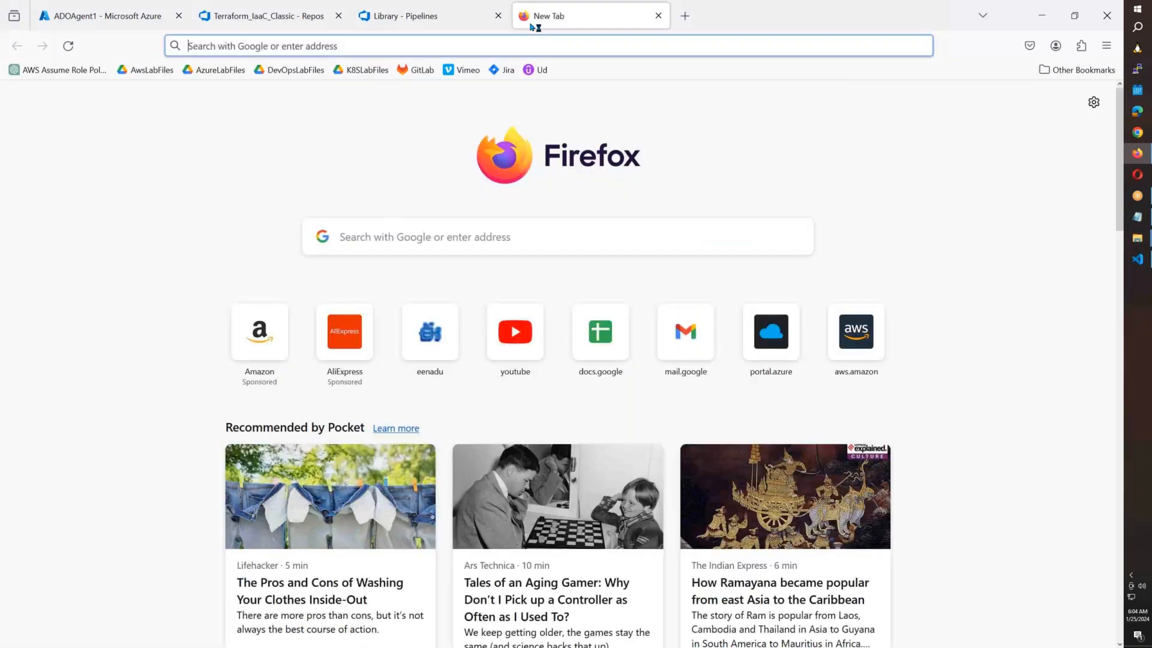
pyautogui.write('aws.amazon.com')
pyautogui.press('Return')
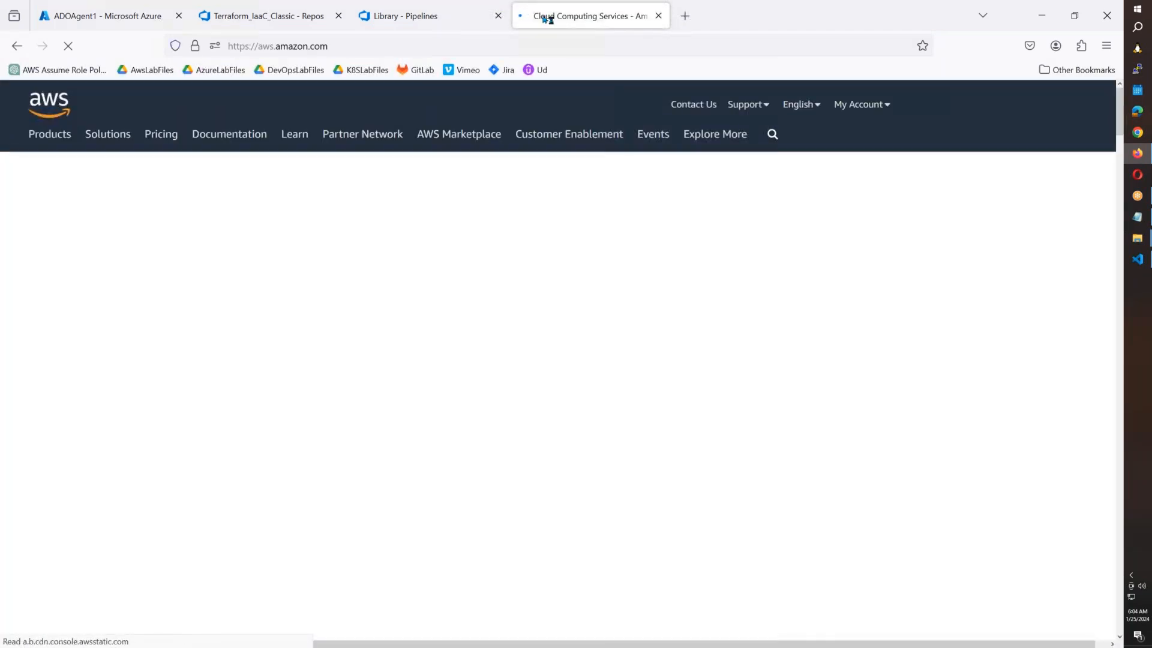
pyautogui.click(863, 105)
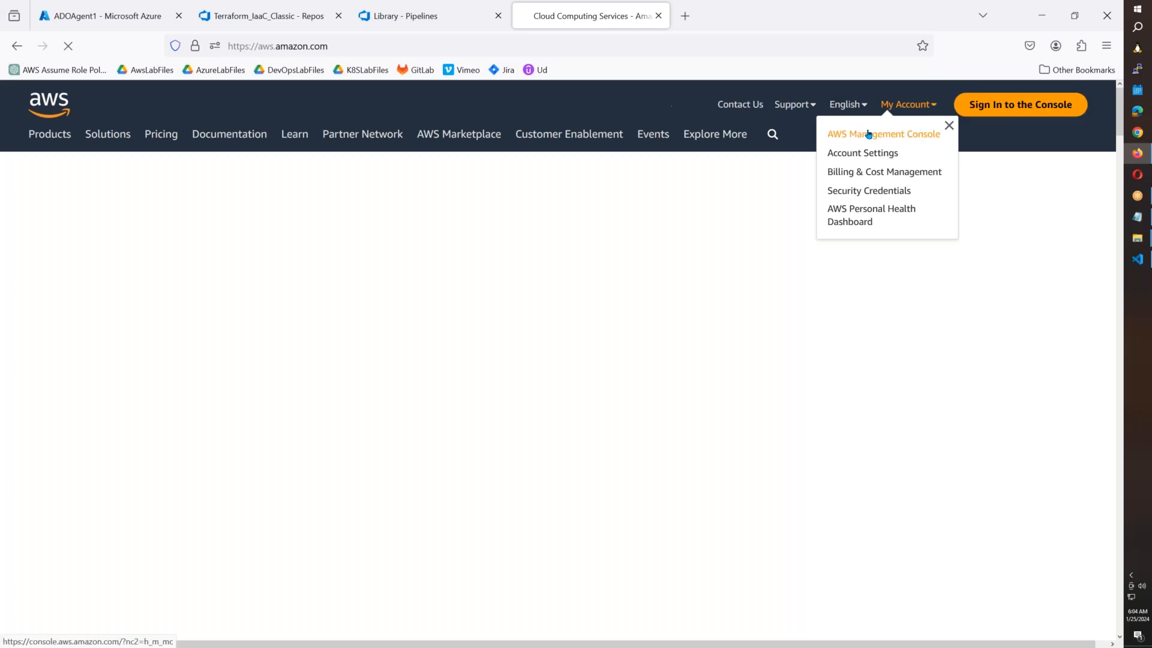
pyautogui.click(1039, 114)
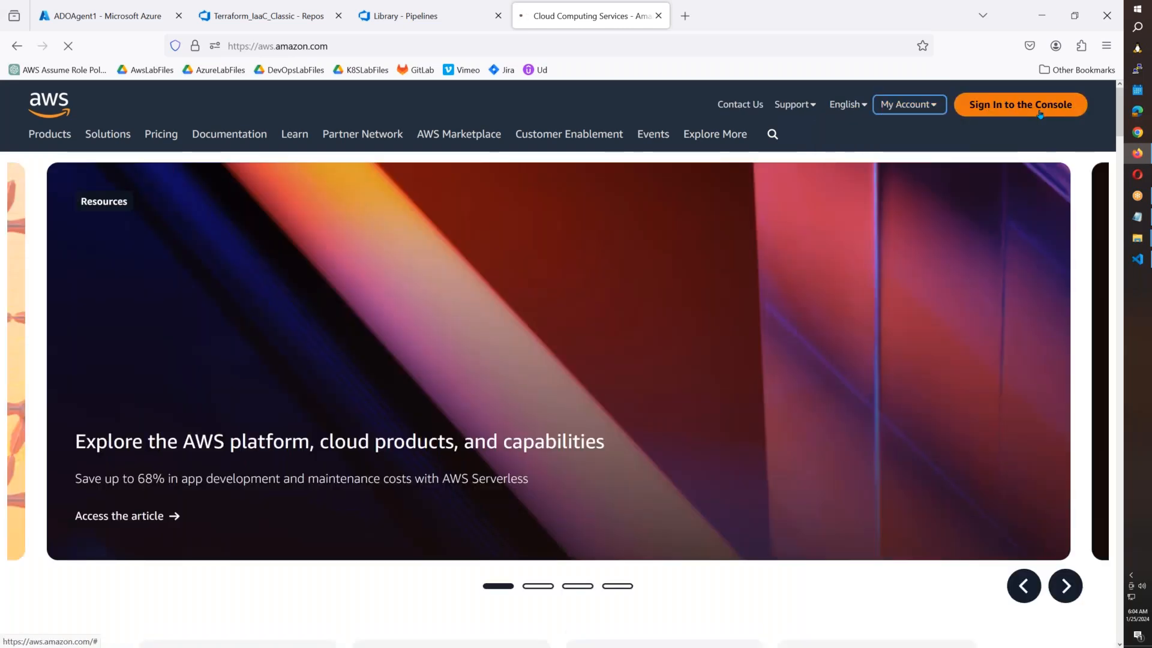
pyautogui.click(1040, 114)
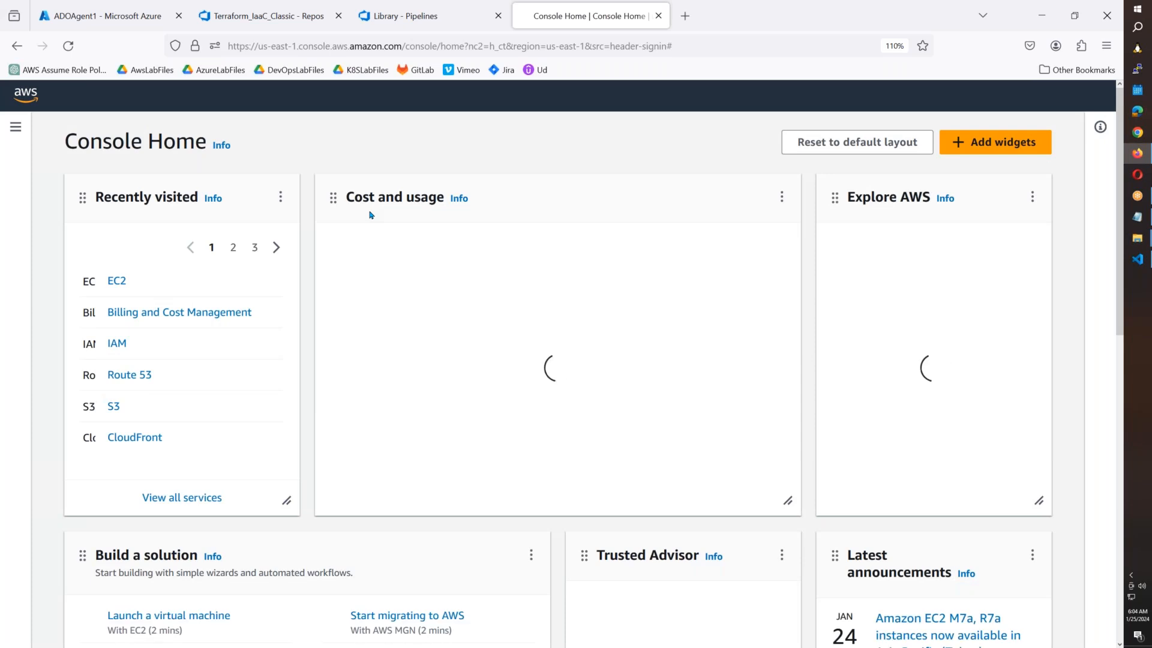
# Go to IAM > Users, open the first user and show its Security credentials tab.
pyautogui.click(117, 348)
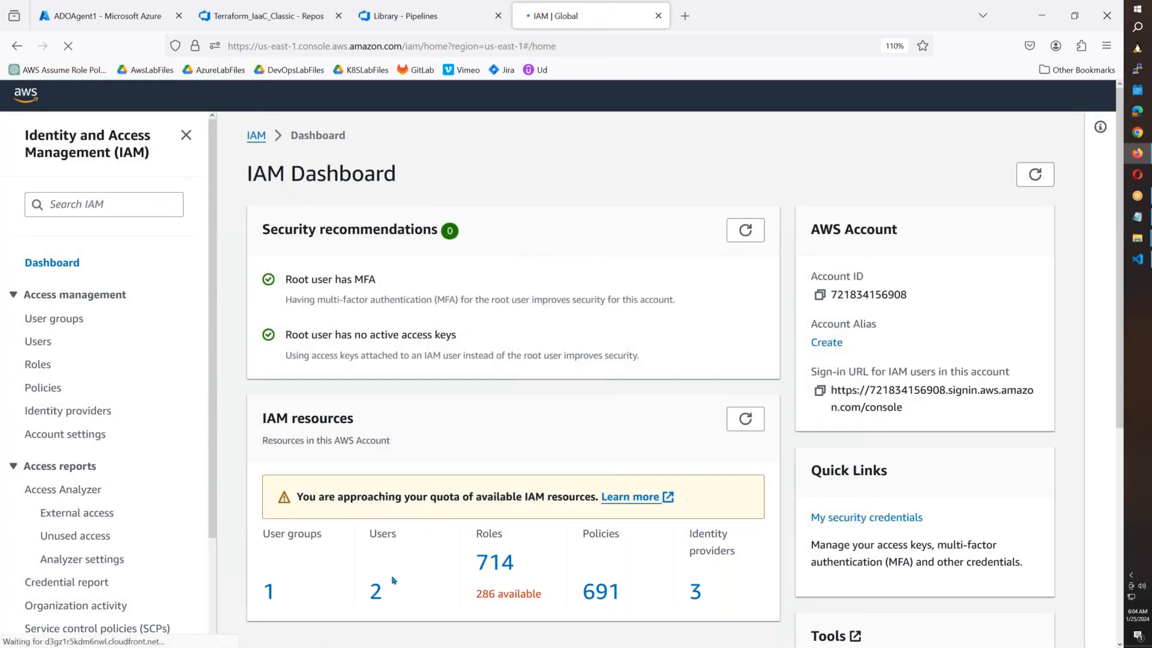
pyautogui.click(376, 591)
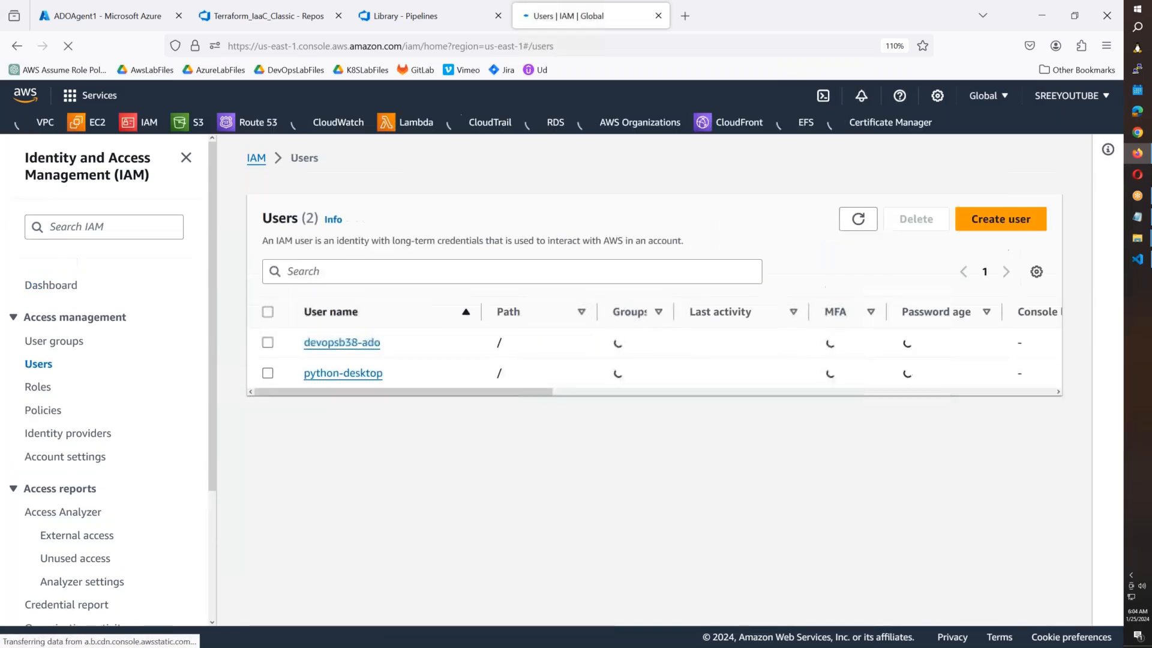
pyautogui.click(318, 344)
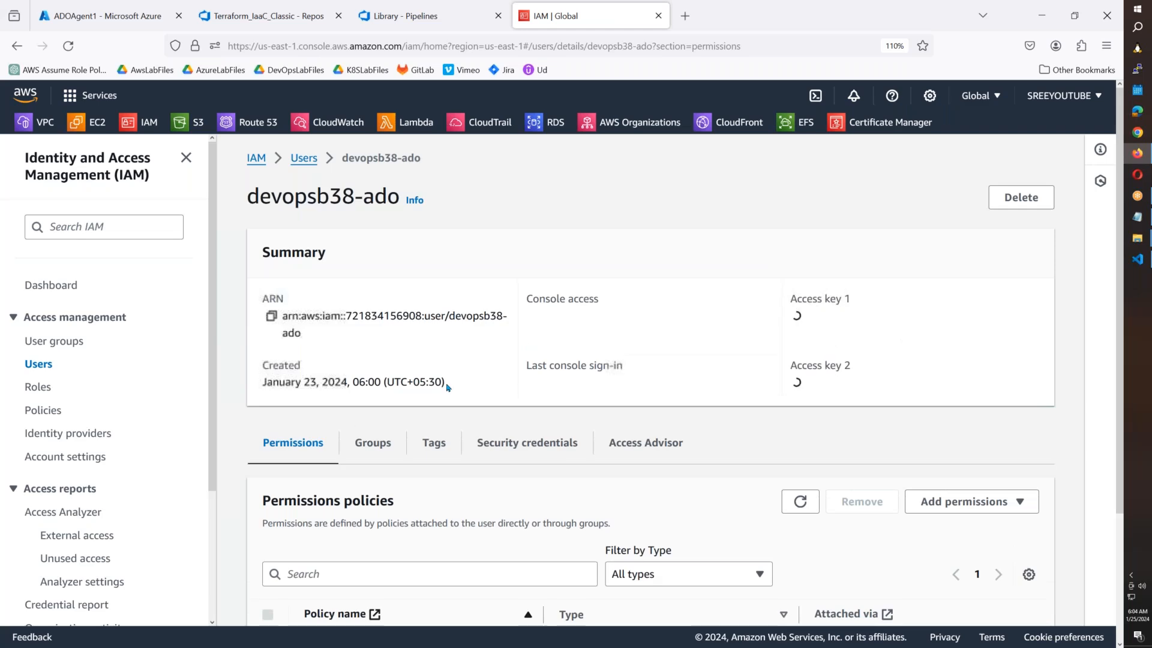
pyautogui.scroll(-3, 447, 387)
pyautogui.click(513, 287)
# Review the two active access keys' last-used details, then open the second key's actions menu.
pyautogui.scroll(-6, 513, 298)
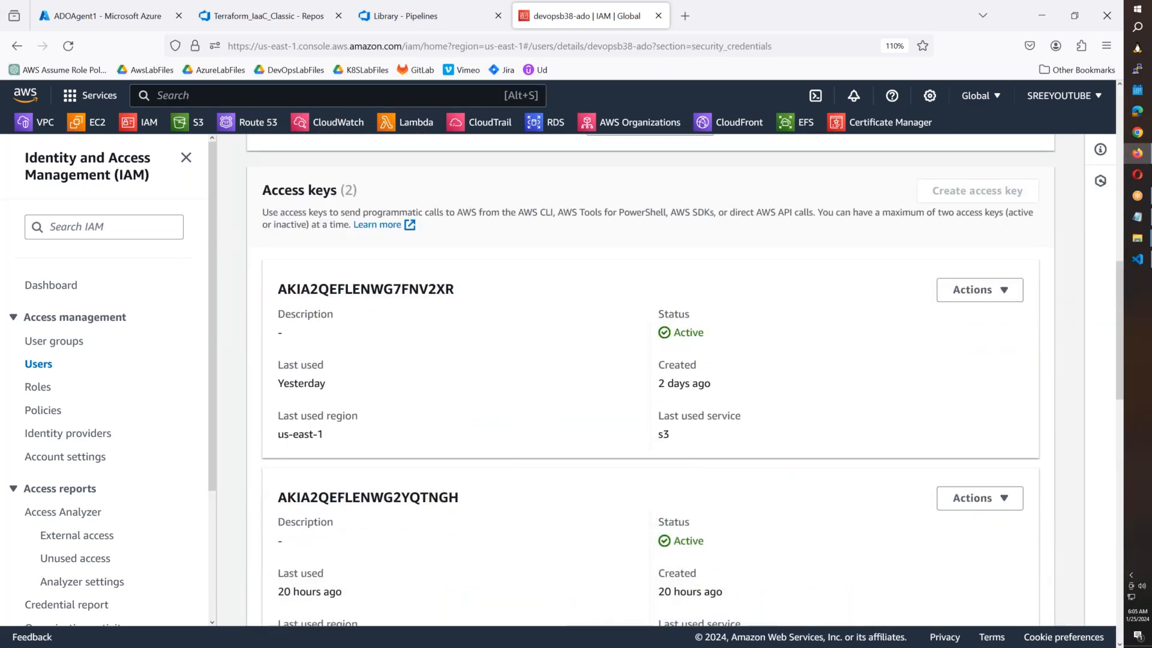
pyautogui.scroll(-3, 731, 392)
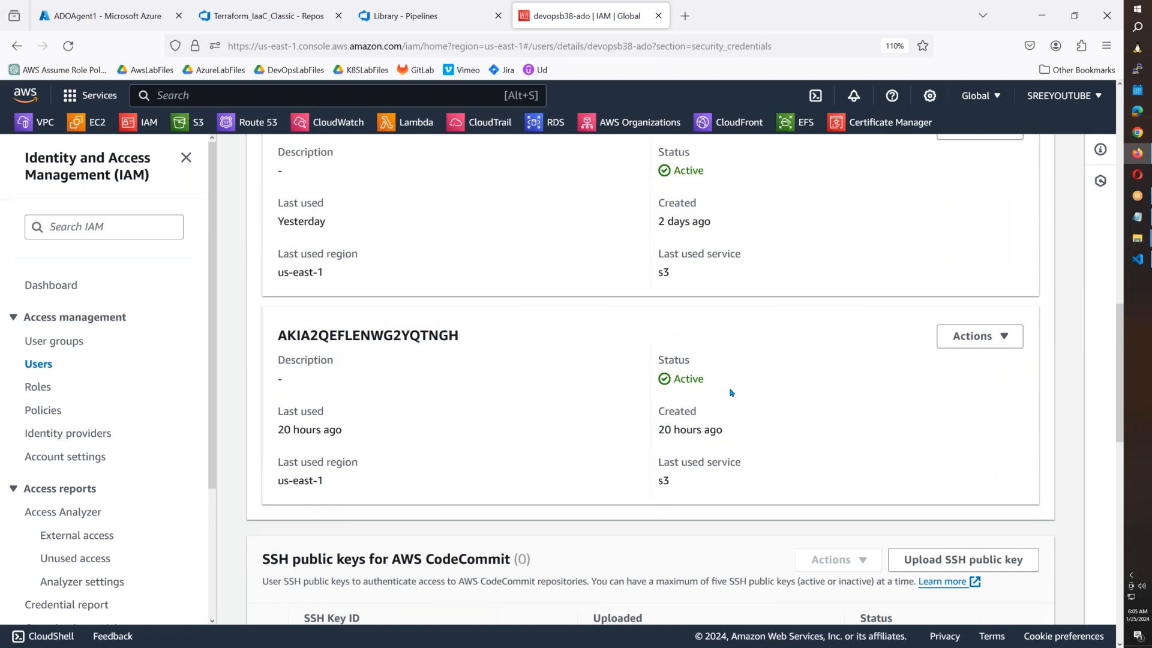
pyautogui.scroll(3, 731, 392)
pyautogui.scroll(-3, 730, 393)
pyautogui.scroll(-2, 731, 392)
pyautogui.scroll(5, 731, 393)
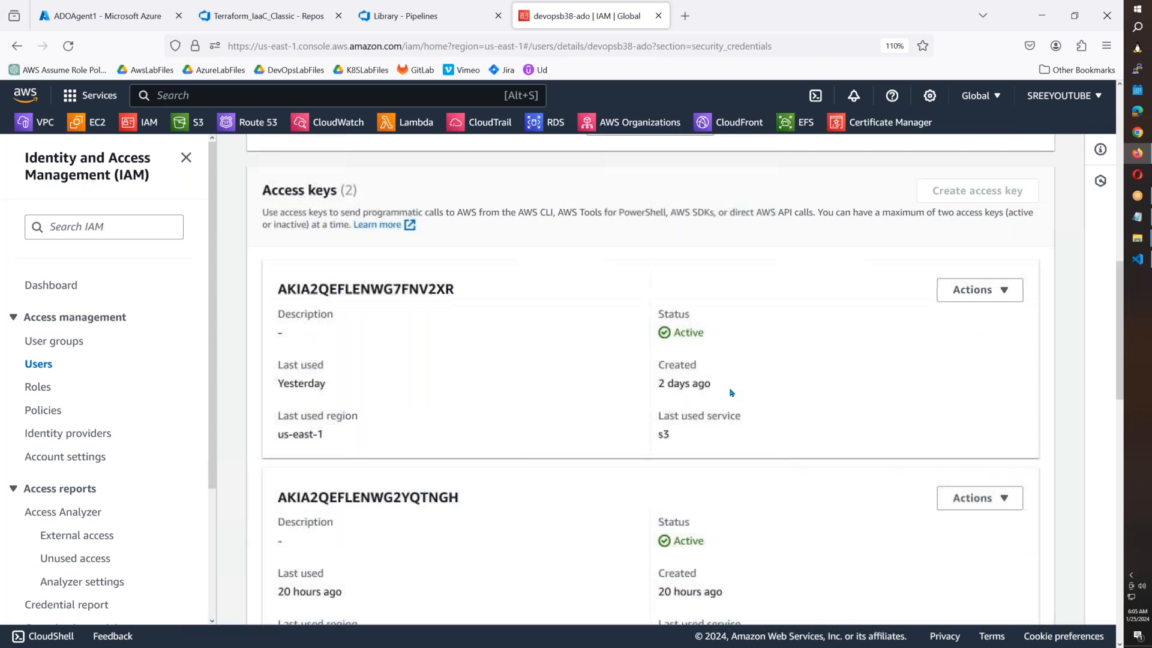
pyautogui.moveTo(336, 387); pyautogui.dragTo(289, 384)
pyautogui.scroll(-2, 362, 381)
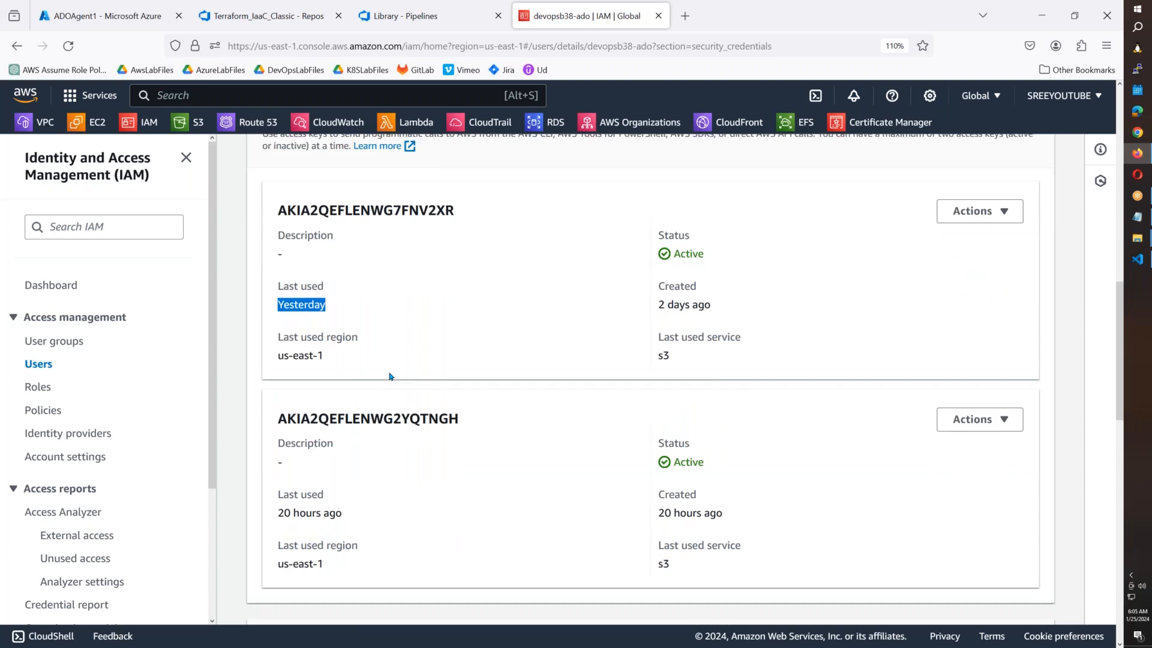
pyautogui.scroll(6, 932, 379)
pyautogui.scroll(-6, 792, 392)
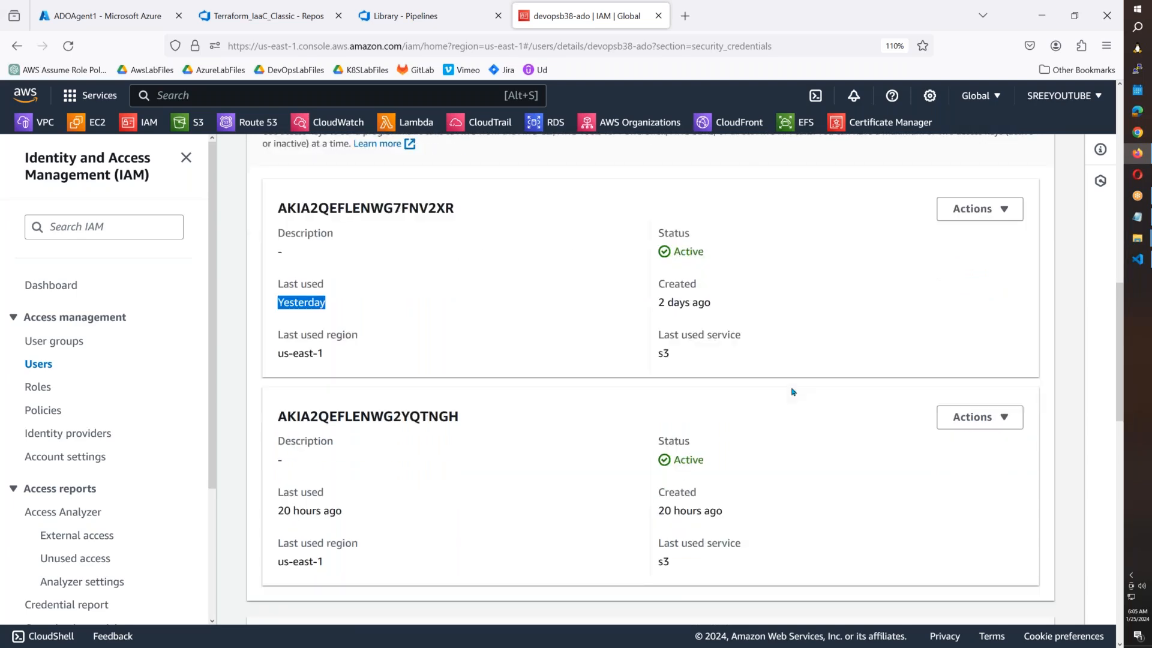
pyautogui.click(953, 428)
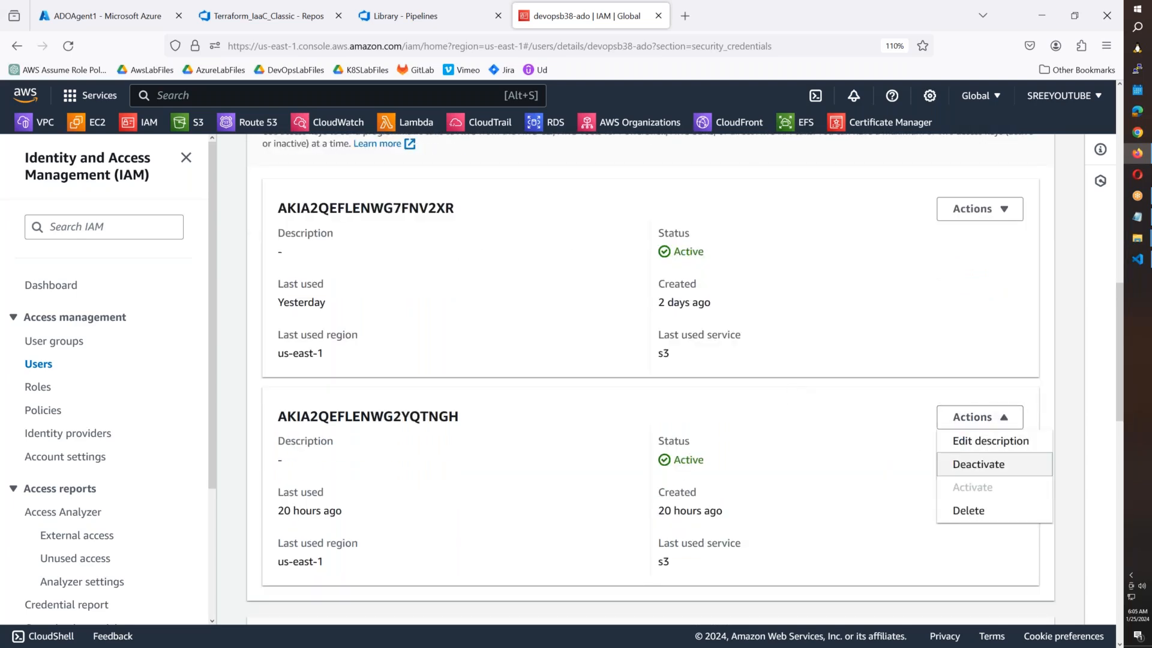
# Deactivate the user's second AWS access key, then permanently delete it.
pyautogui.click(968, 510)
pyautogui.click(397, 460)
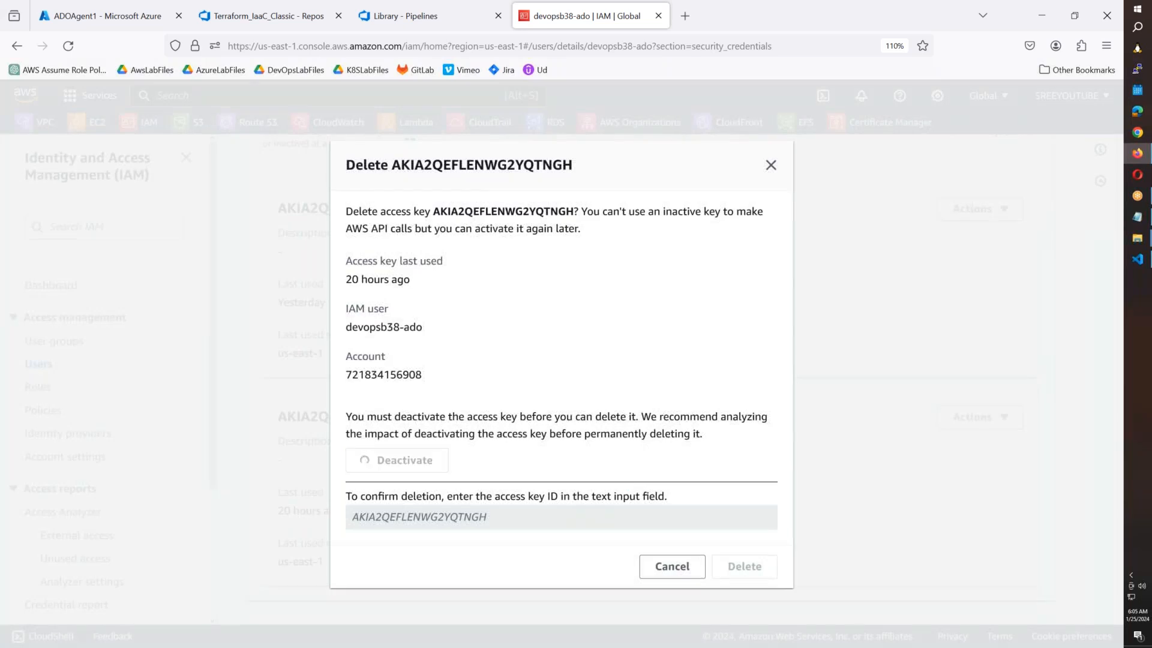
pyautogui.doubleClick(487, 166)
pyautogui.hotkey('ctrl', 'c')
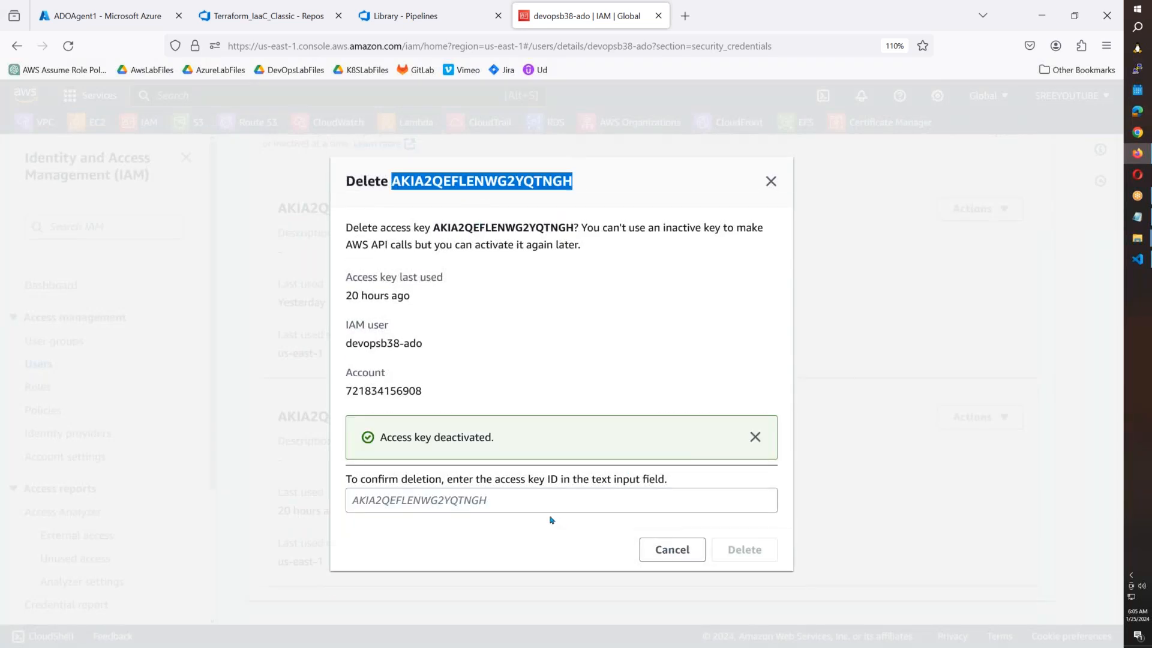
pyautogui.click(570, 508)
pyautogui.hotkey('ctrl', 'v')
pyautogui.click(801, 551)
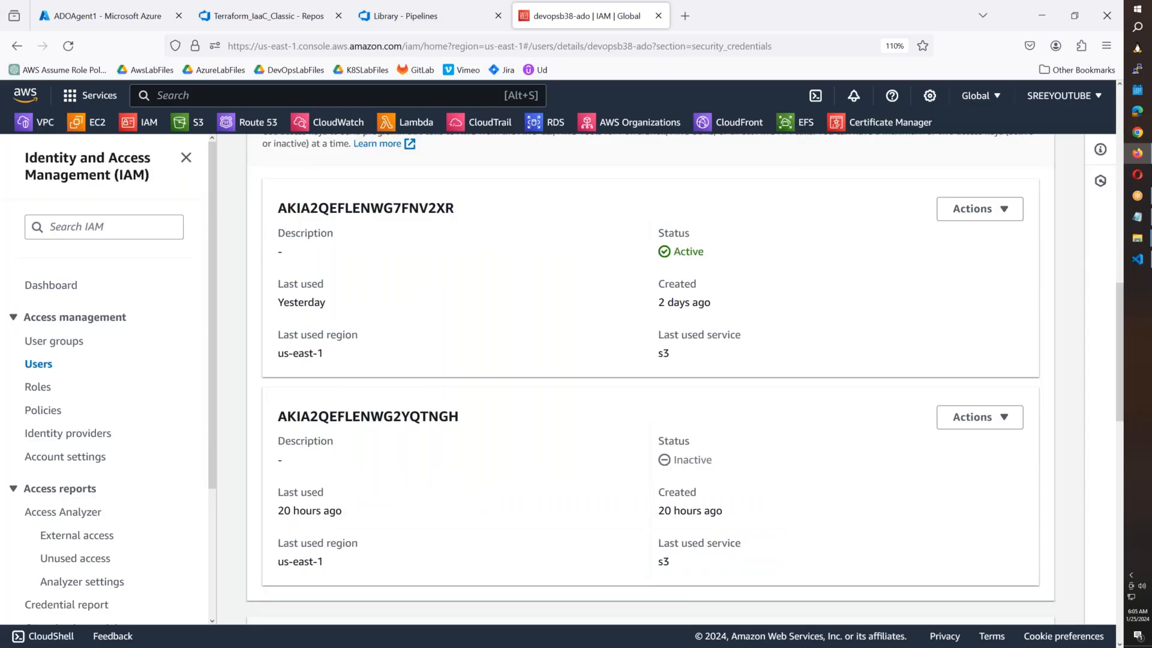
pyautogui.click(977, 418)
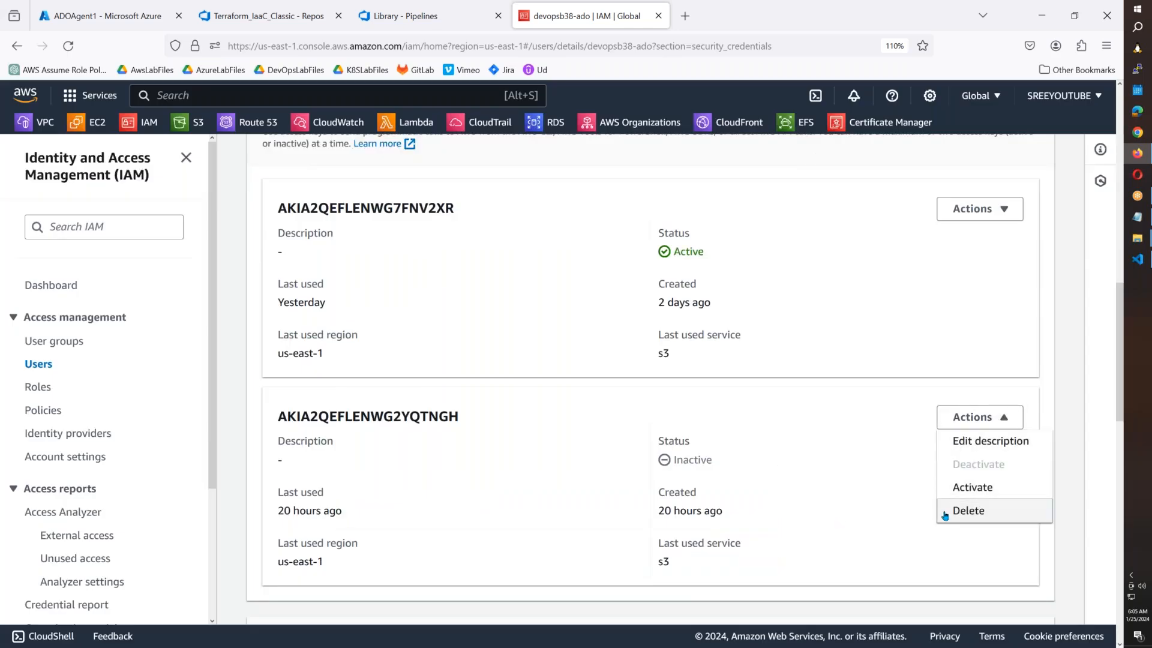
pyautogui.click(967, 510)
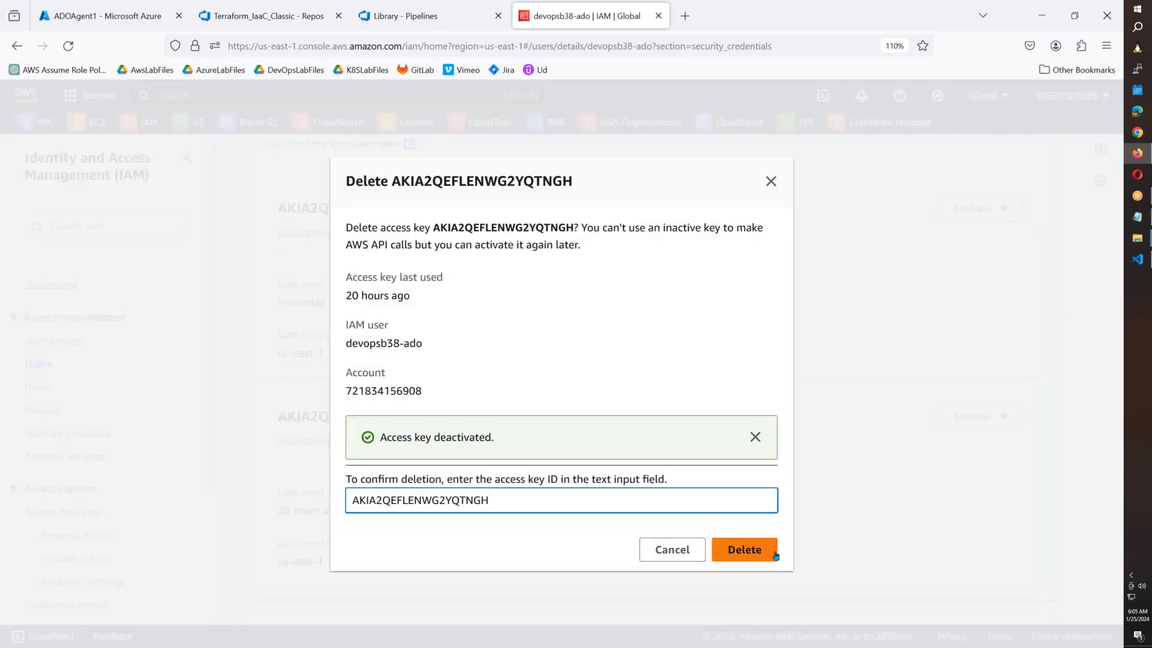
pyautogui.click(766, 553)
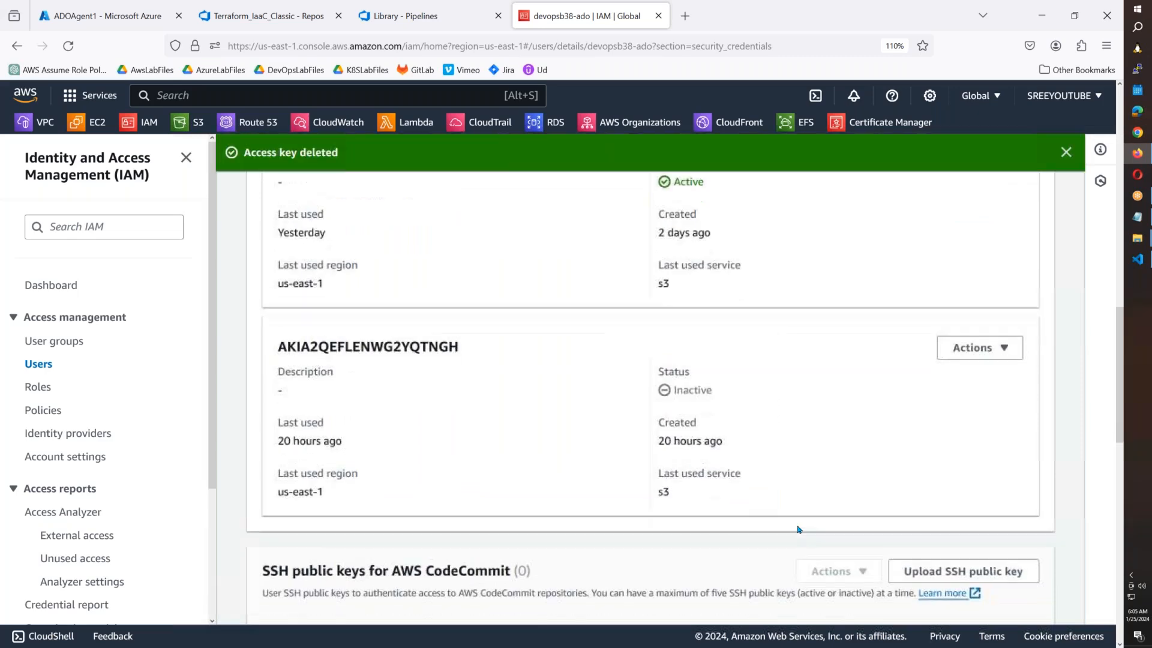
# Create a new CLI access key, copy its ID, and select the old aws_access_key in VS Code.
pyautogui.scroll(4, 798, 528)
pyautogui.click(981, 265)
pyautogui.click(322, 252)
pyautogui.scroll(-4, 432, 384)
pyautogui.click(298, 530)
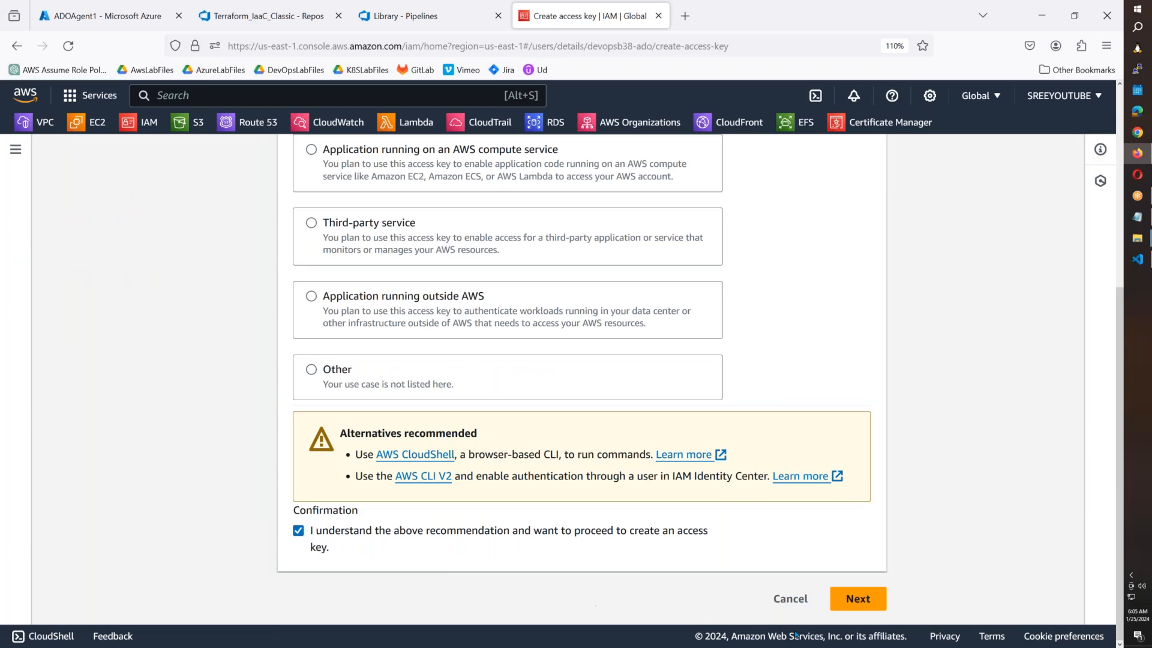
pyautogui.click(858, 599)
pyautogui.click(831, 377)
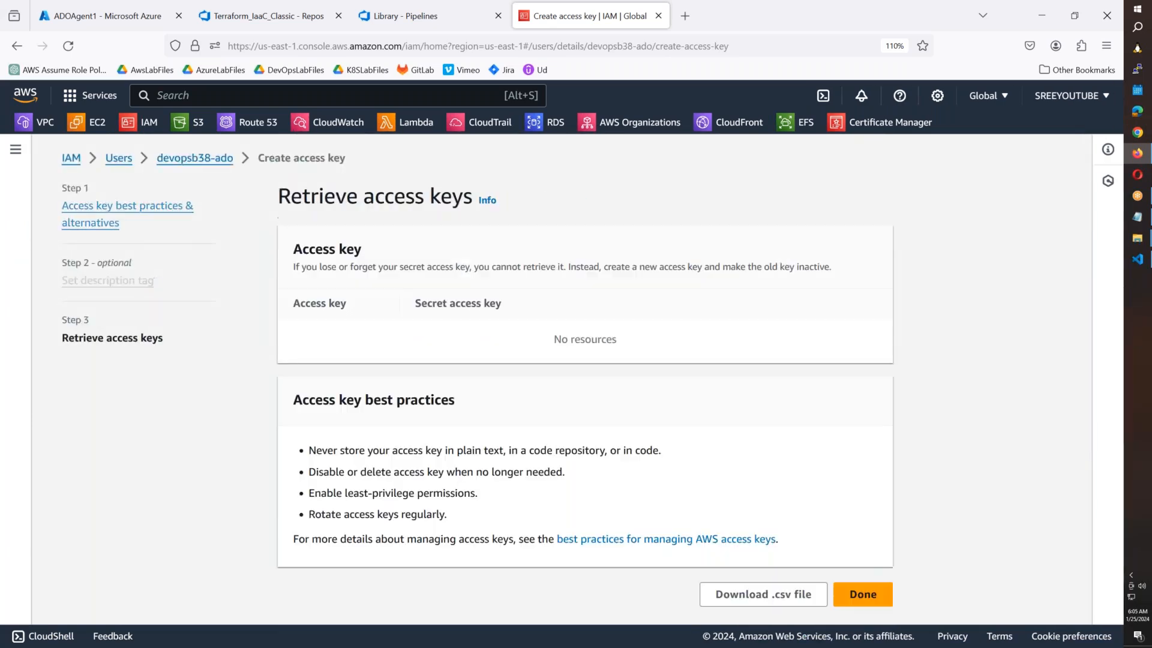
pyautogui.click(302, 353)
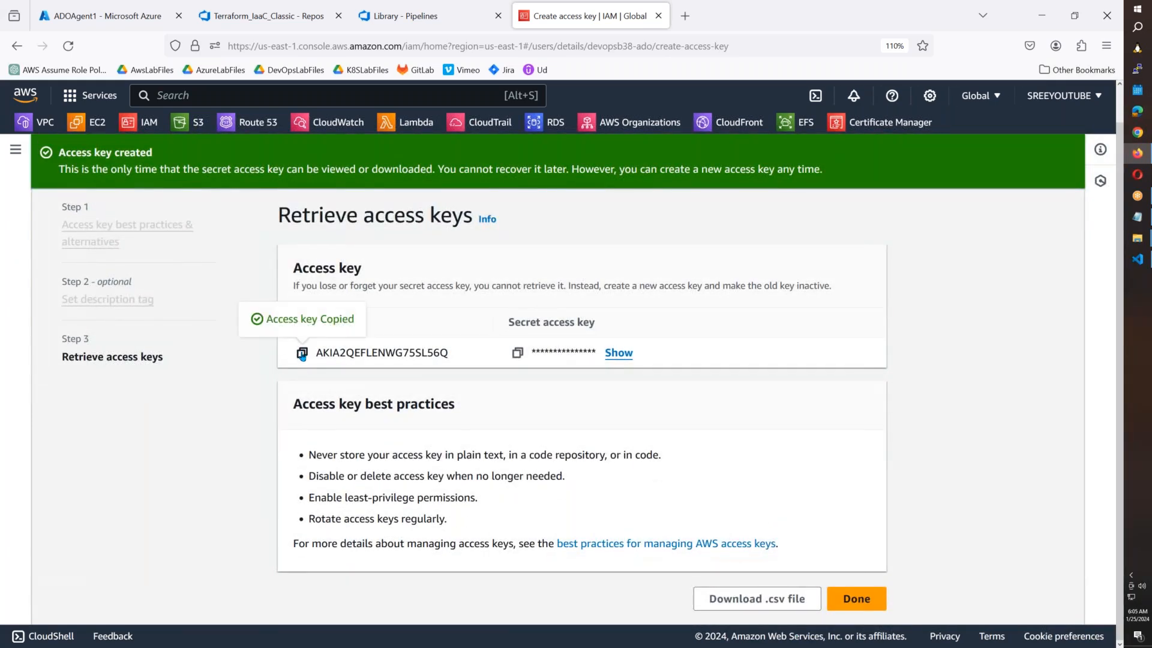
pyautogui.click(1138, 259)
pyautogui.doubleClick(542, 118)
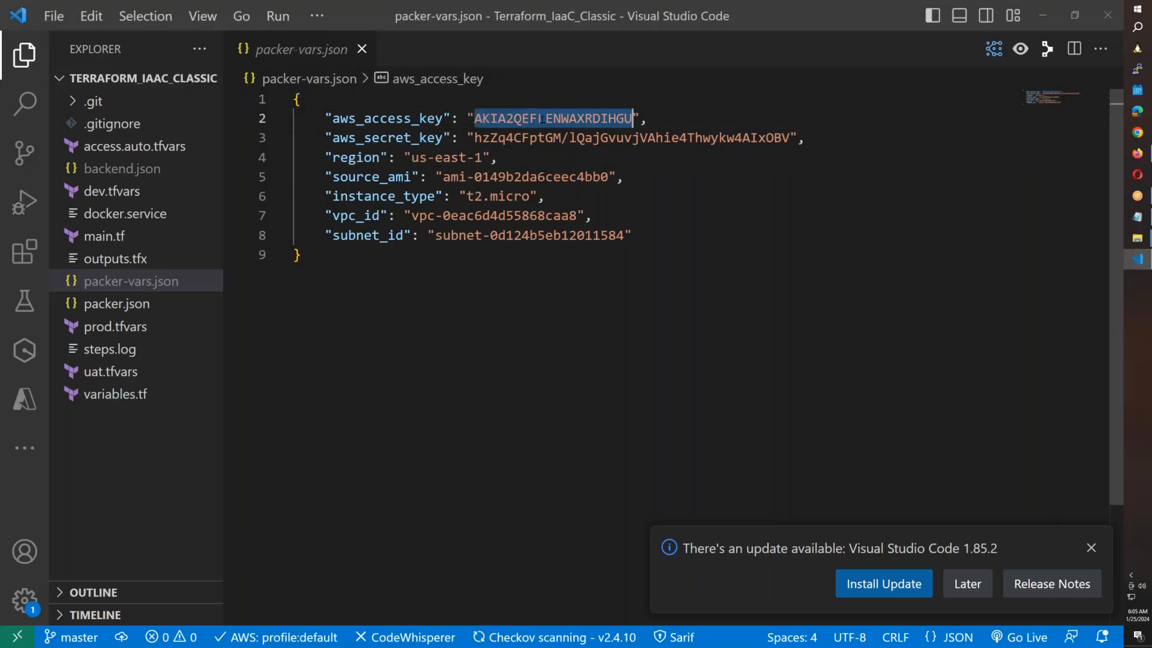
# Paste the new access key ID into packer-vars.json, access.auto.tfvars and backend.json.
pyautogui.hotkey('ctrl', 'v')
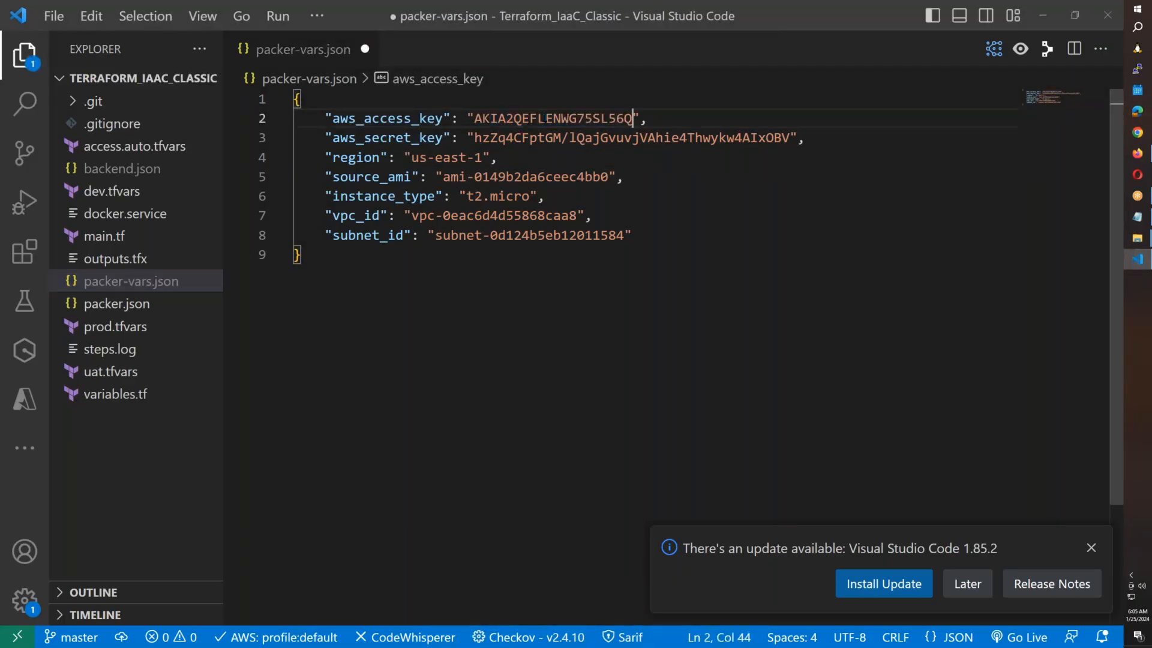
pyautogui.click(117, 303)
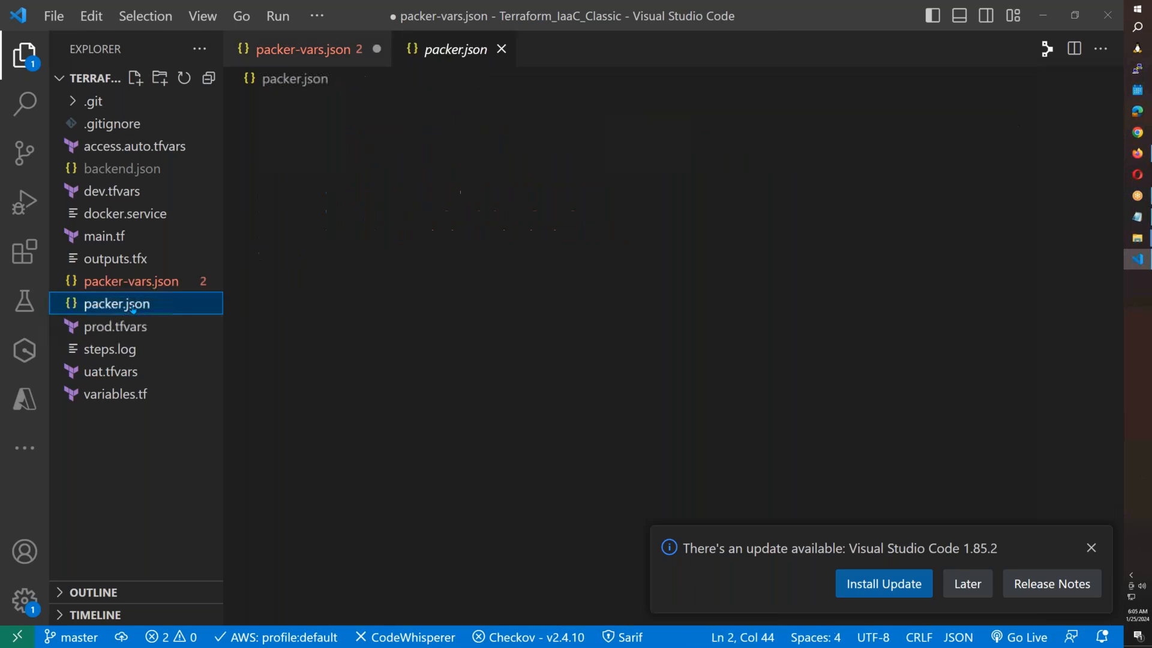
pyautogui.click(156, 147)
pyautogui.doubleClick(496, 100)
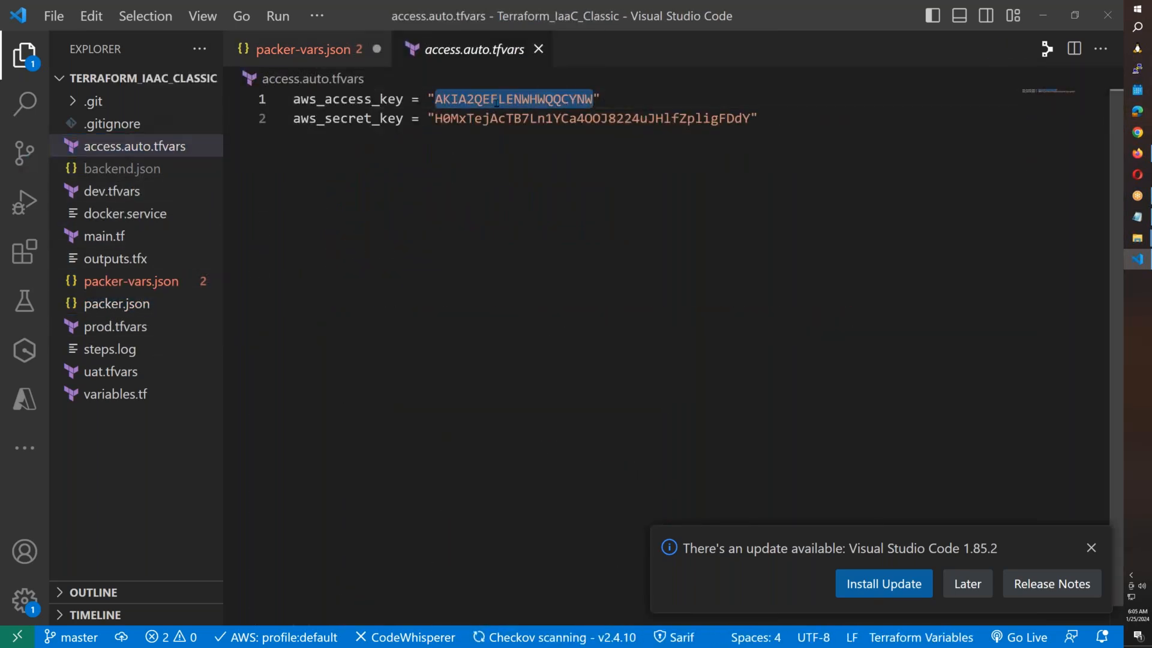
pyautogui.hotkey('ctrl', 'v')
pyautogui.click(158, 173)
pyautogui.click(505, 118)
pyautogui.doubleClick(502, 119)
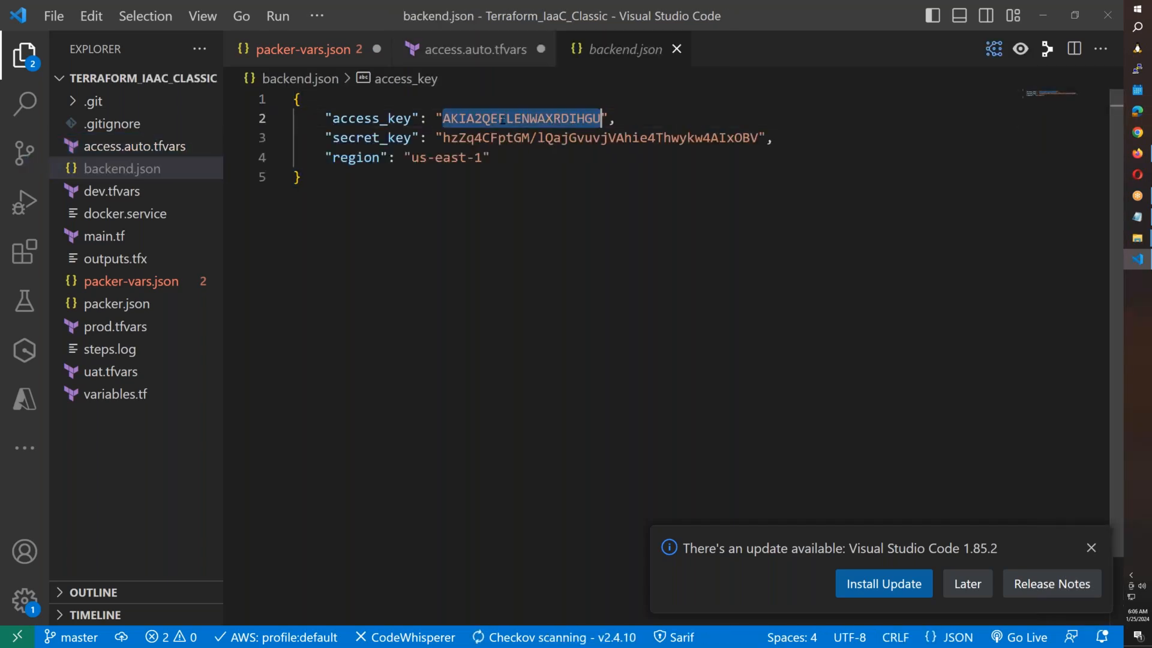
pyautogui.hotkey('ctrl', 'v')
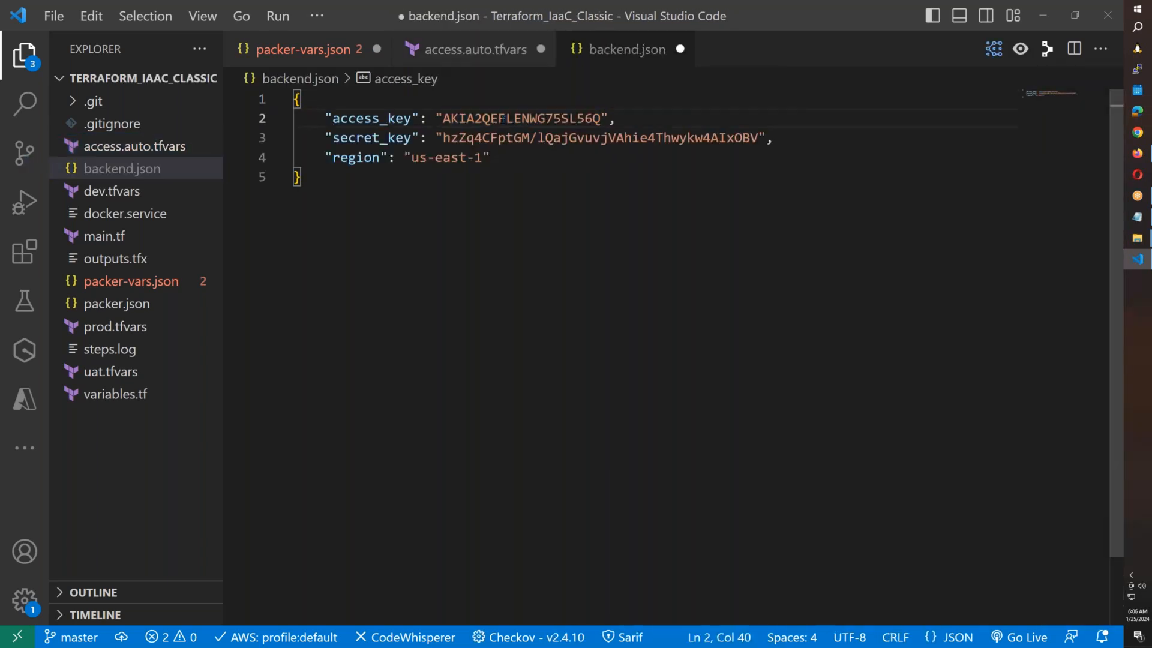
# Copy the new secret access key from AWS into access.auto.tfvars and save it.
pyautogui.hotkey('alt', 'Tab')
pyautogui.click(517, 353)
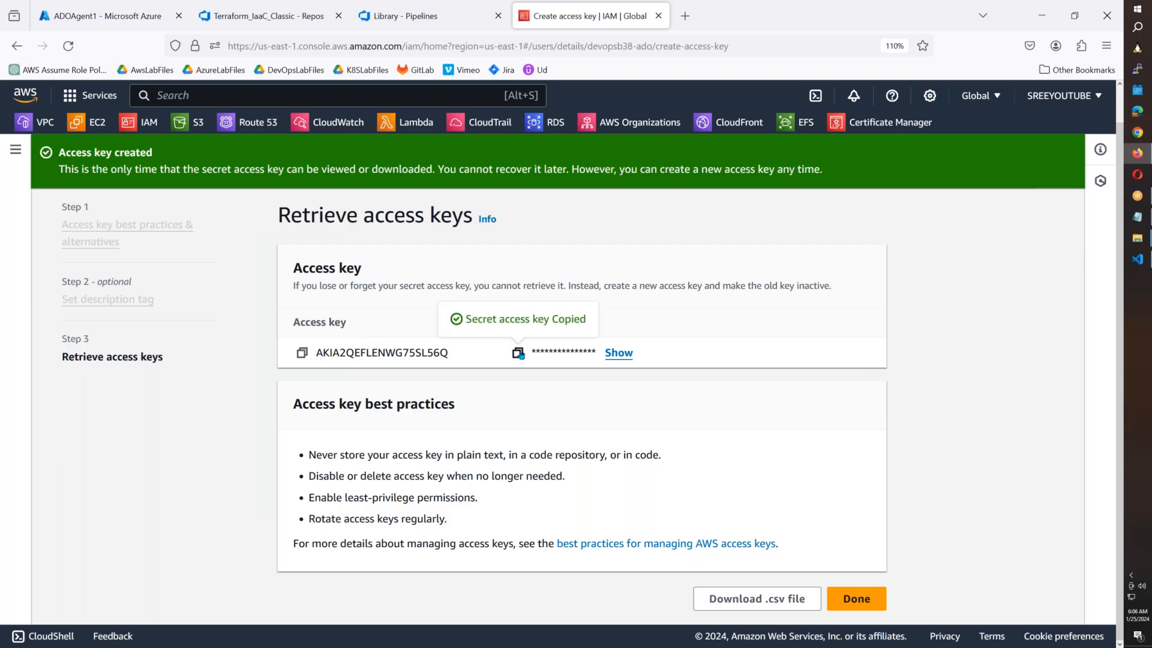
pyautogui.hotkey('alt', 'Tab')
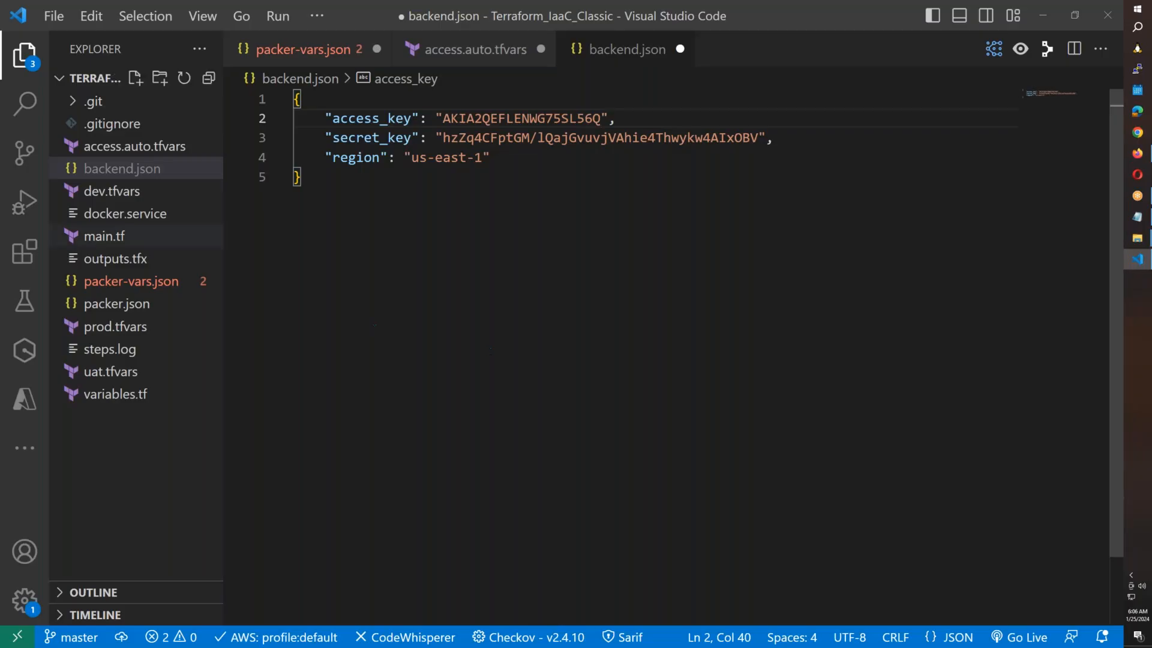
pyautogui.click(135, 146)
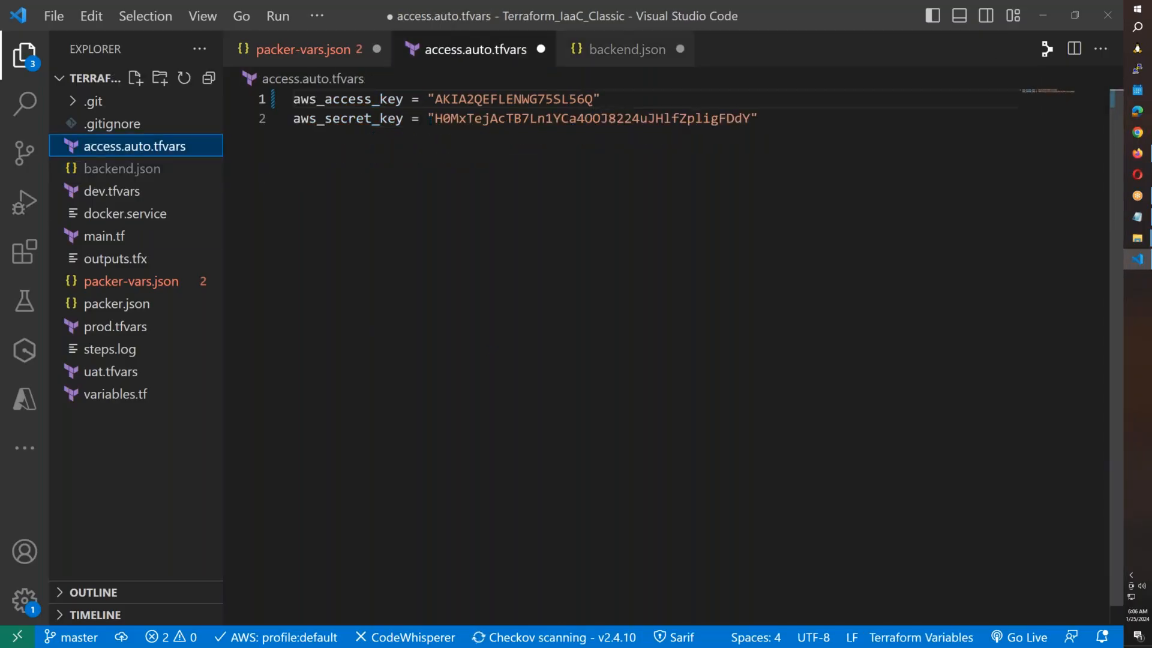
pyautogui.moveTo(435, 118); pyautogui.dragTo(750, 118)
pyautogui.hotkey('ctrl', 'v')
pyautogui.hotkey('ctrl', 's')
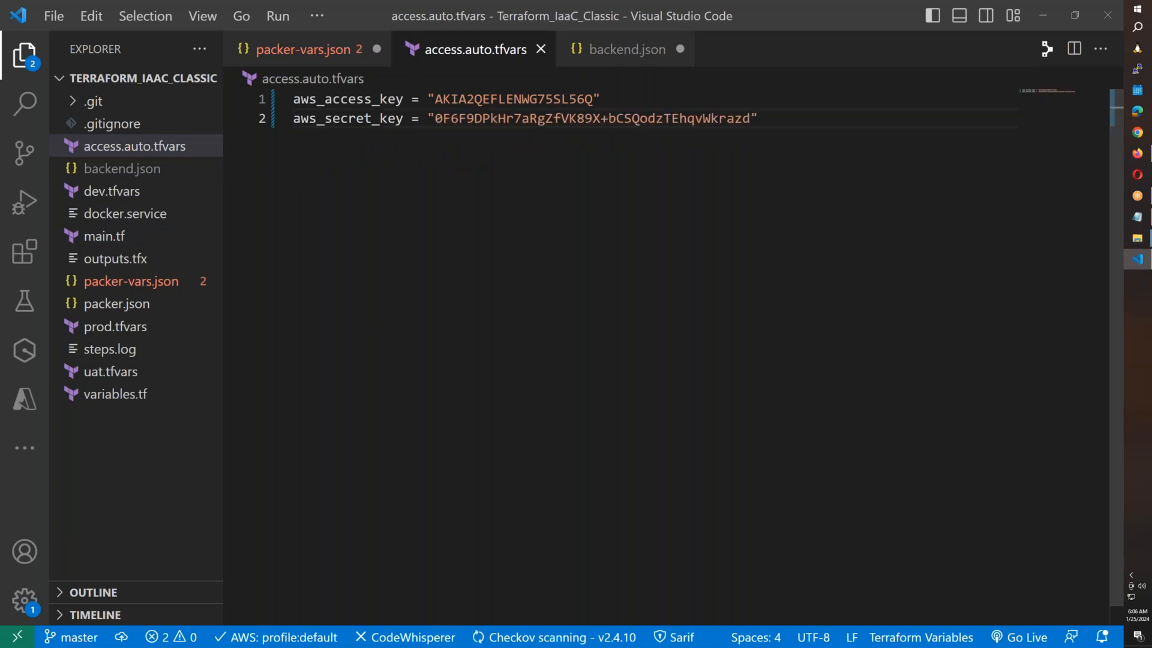
# Replace the old secret key in packer-vars.json and backend.json, saving both files.
pyautogui.hotkey('ctrl', 'pageup')
pyautogui.moveTo(790, 137); pyautogui.dragTo(474, 137)
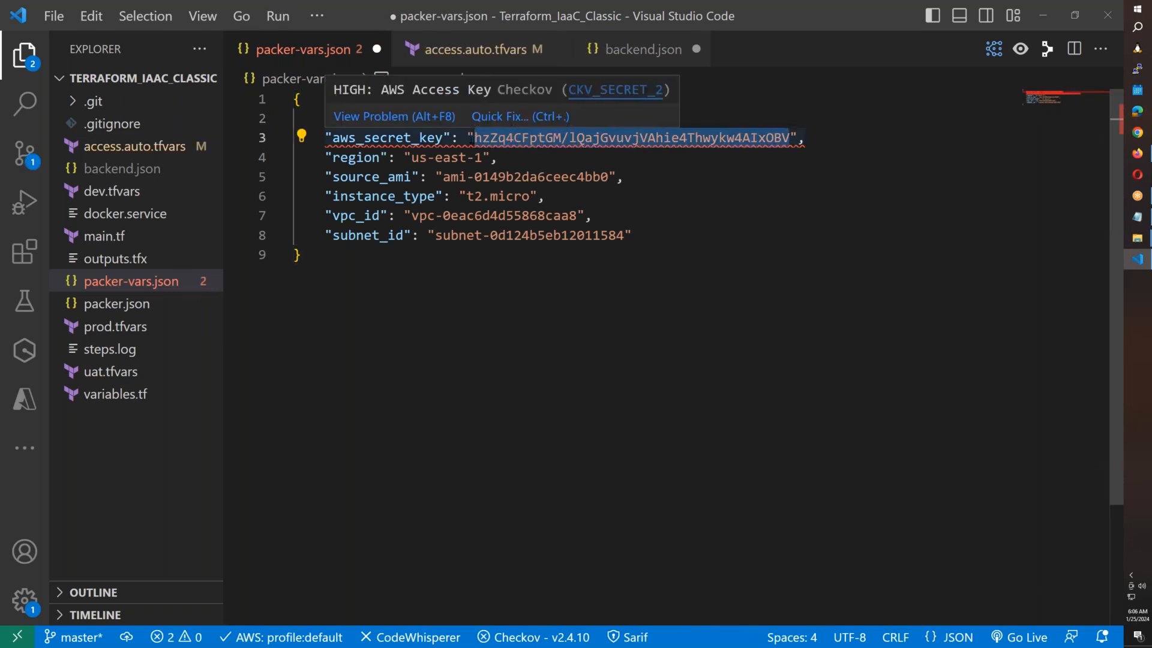
pyautogui.press('BackSpace')
pyautogui.hotkey('ctrl', 'v')
pyautogui.hotkey('ctrl', 's')
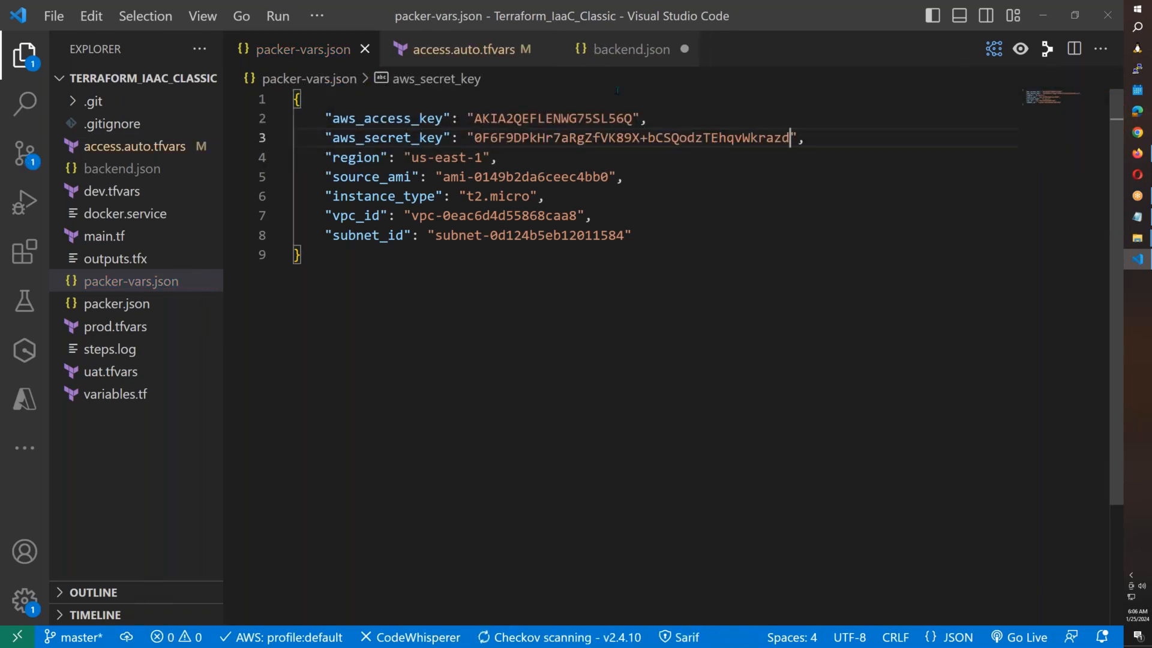
pyautogui.hotkey('ctrl', 'pageup')
pyautogui.moveTo(758, 137); pyautogui.dragTo(444, 138)
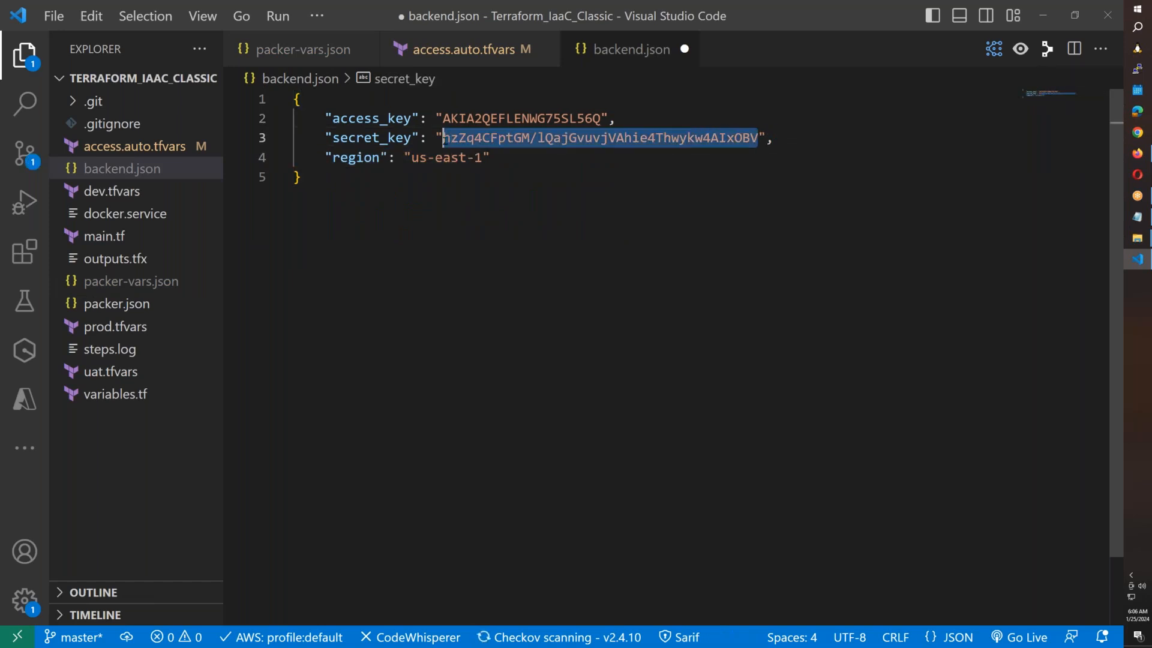
pyautogui.press('BackSpace')
pyautogui.hotkey('ctrl', 's')
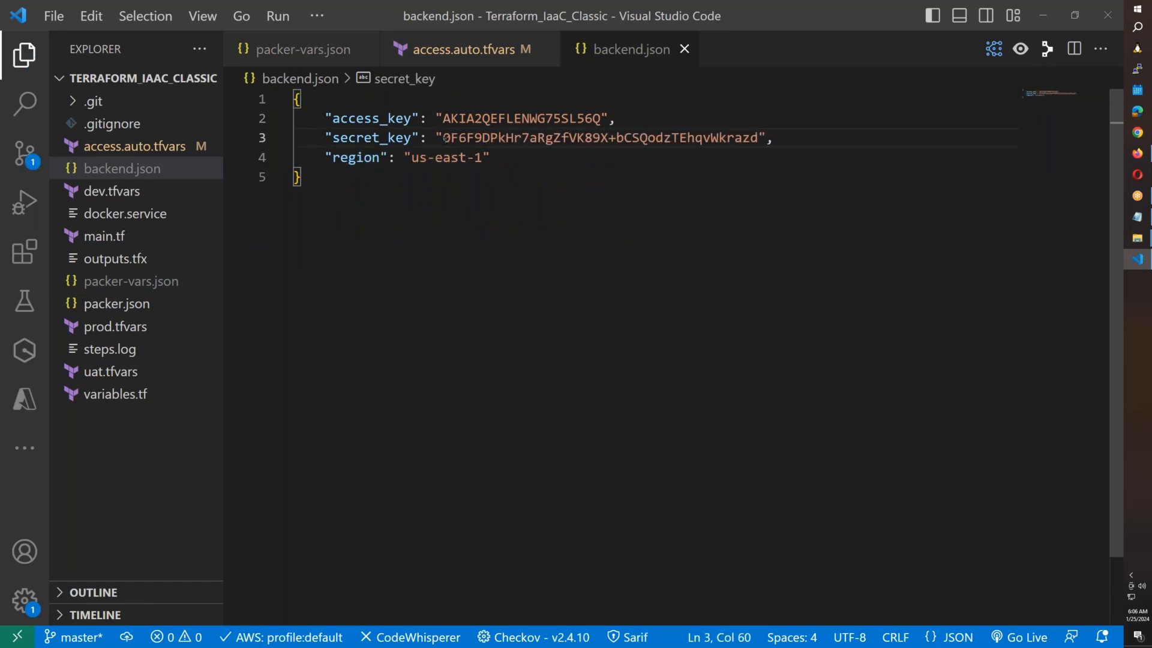
# Review the vpc_id and subnet_id entries in packer-vars.json, then return to the browser.
pyautogui.click(456, 50)
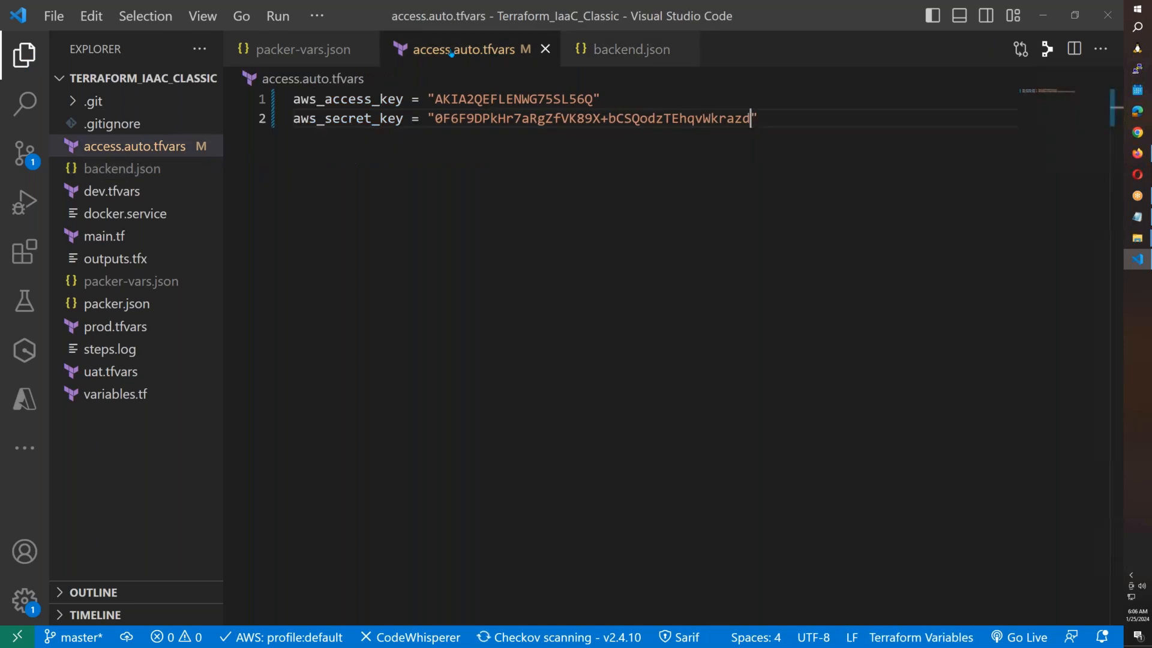
pyautogui.click(322, 55)
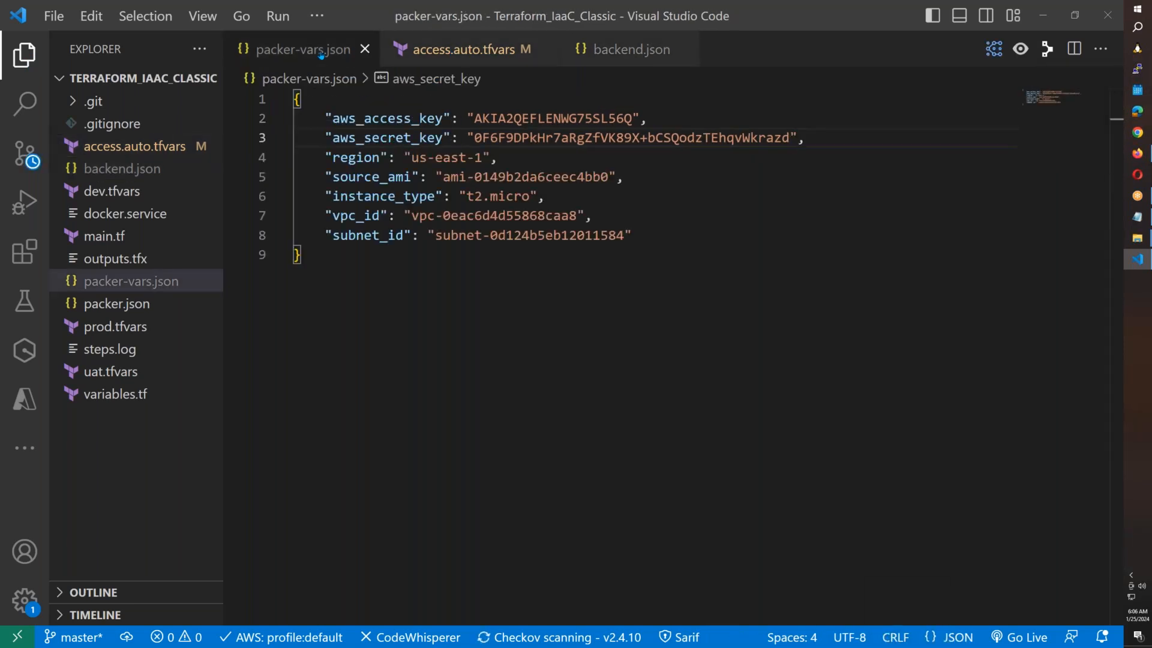
pyautogui.moveTo(632, 235); pyautogui.dragTo(202, 208)
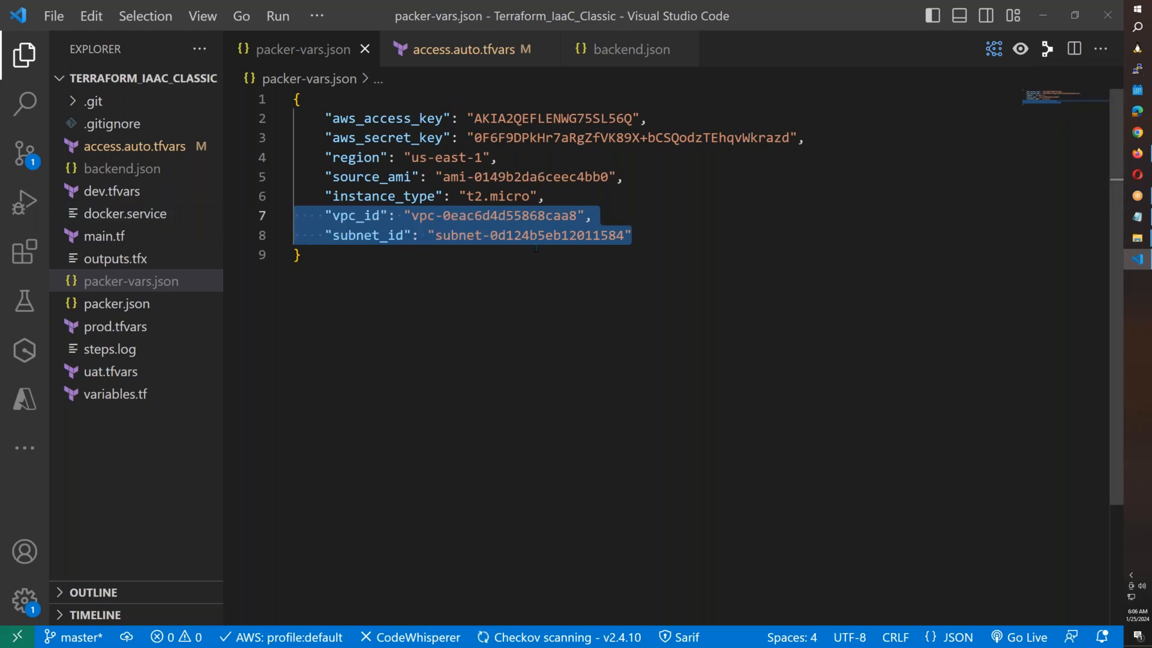
pyautogui.click(493, 281)
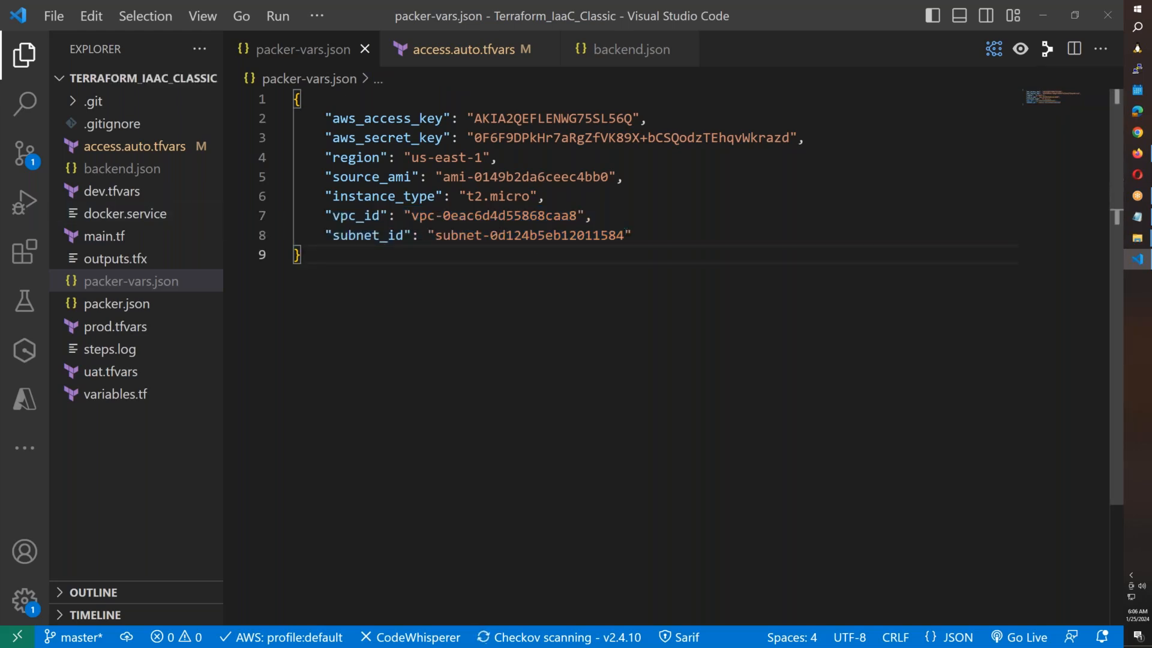
pyautogui.moveTo(293, 215); pyautogui.dragTo(665, 229)
pyautogui.click(665, 229)
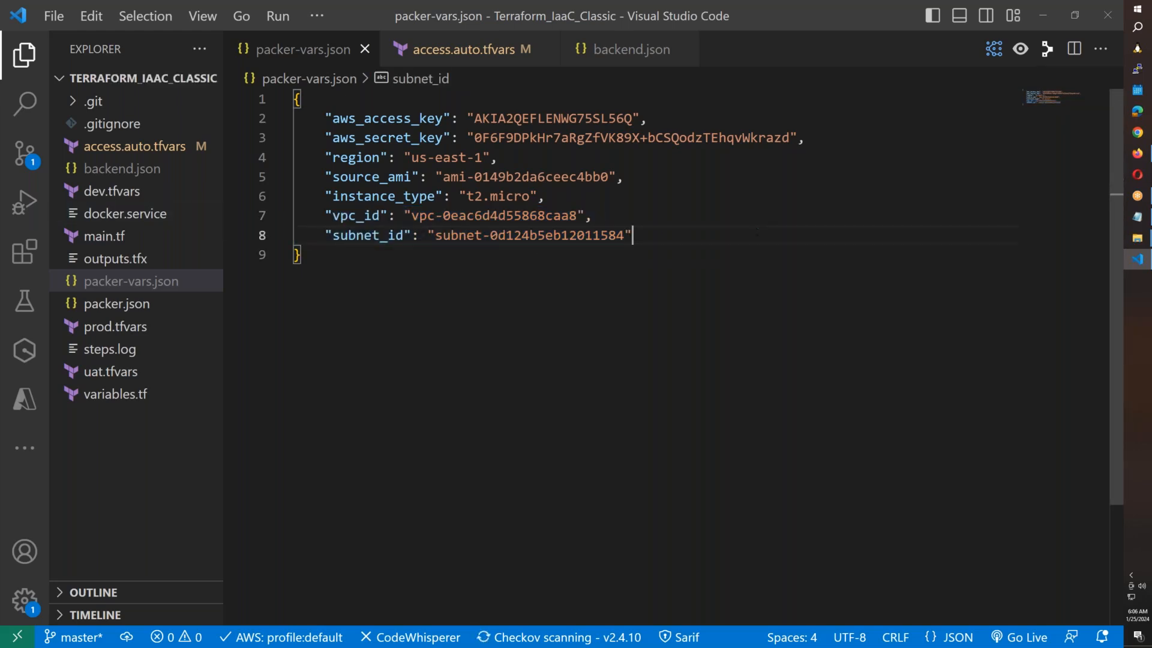
pyautogui.click(1137, 153)
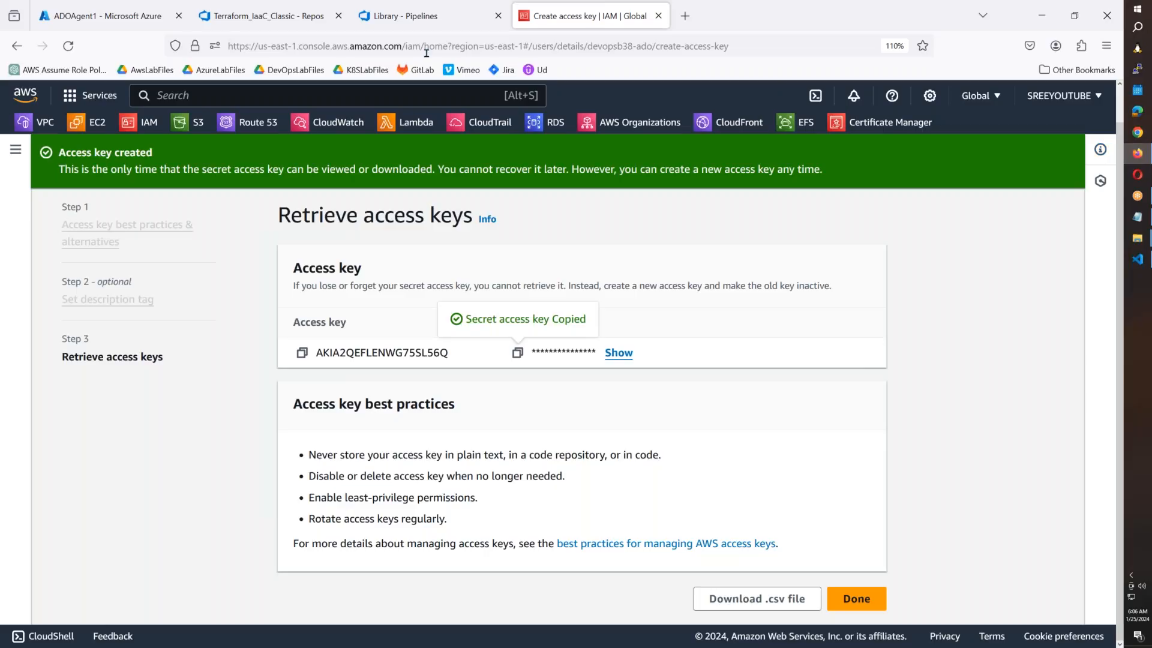
# Open Pipelines > Library in the Terraform_IaaC_Classic project tab.
pyautogui.click(282, 21)
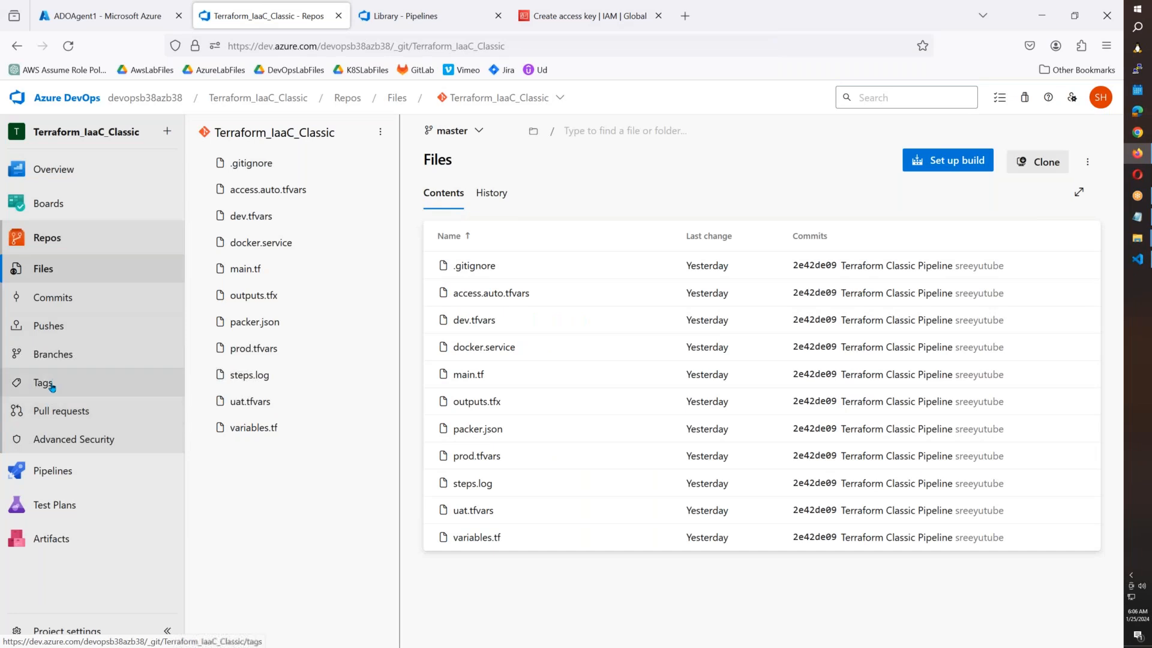
pyautogui.moveTo(63, 473)
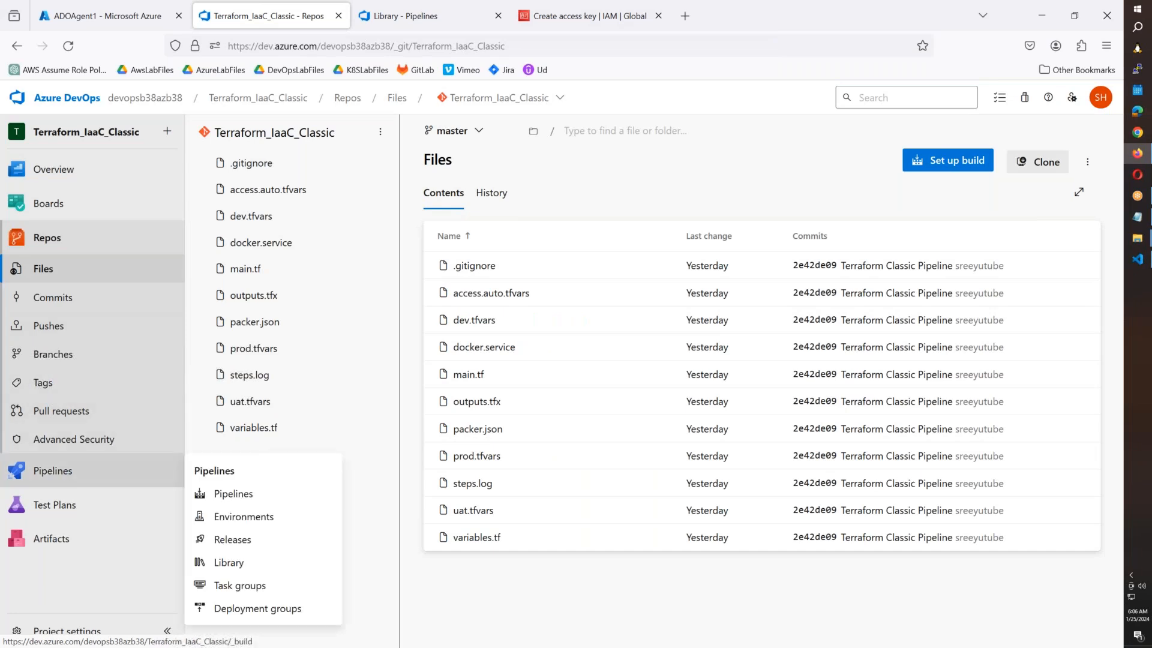
pyautogui.click(241, 568)
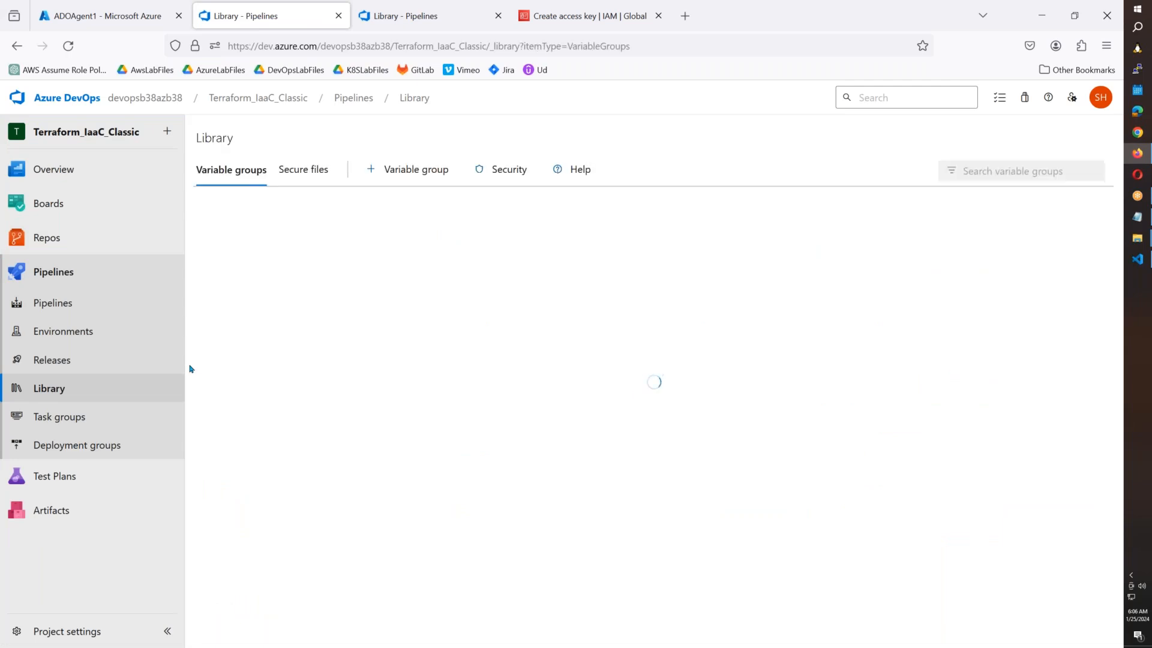
# Show the secure files list and copy the file path of packer-vars.json from VS Code.
pyautogui.click(288, 174)
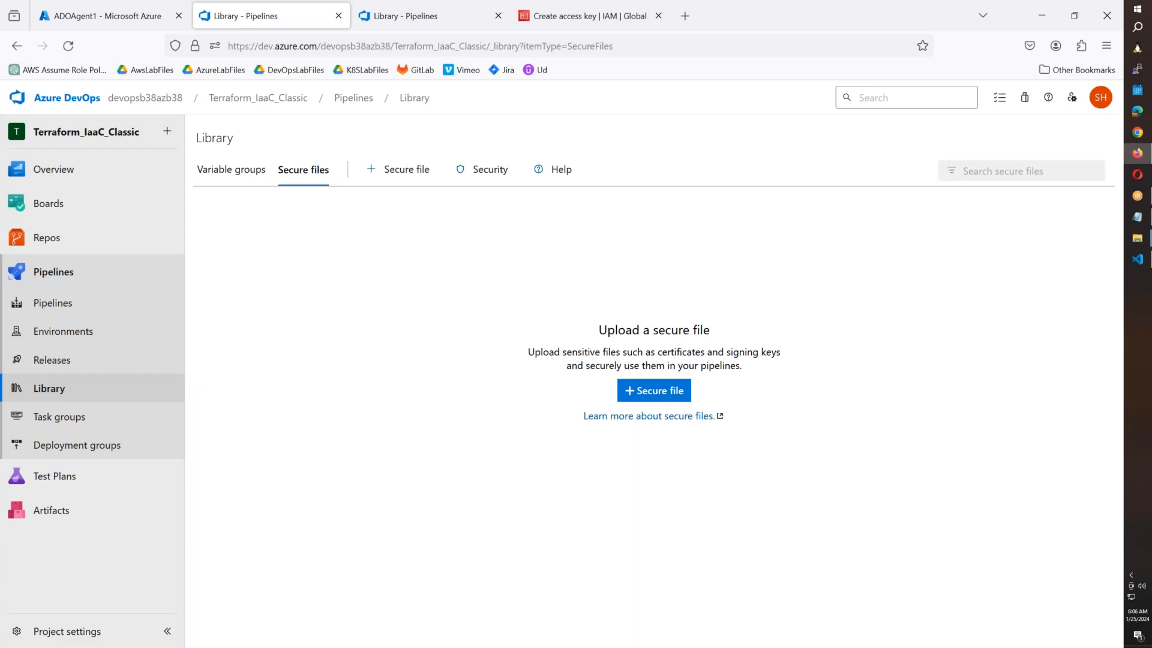
pyautogui.click(1137, 260)
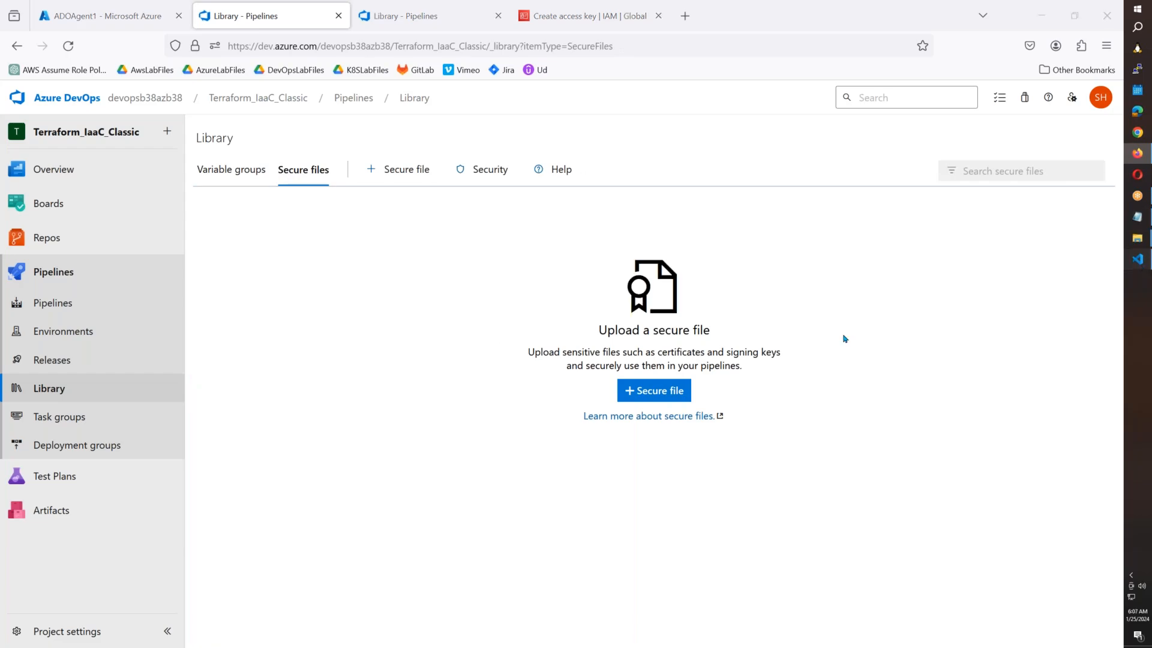
pyautogui.click(102, 281)
pyautogui.rightClick(102, 281)
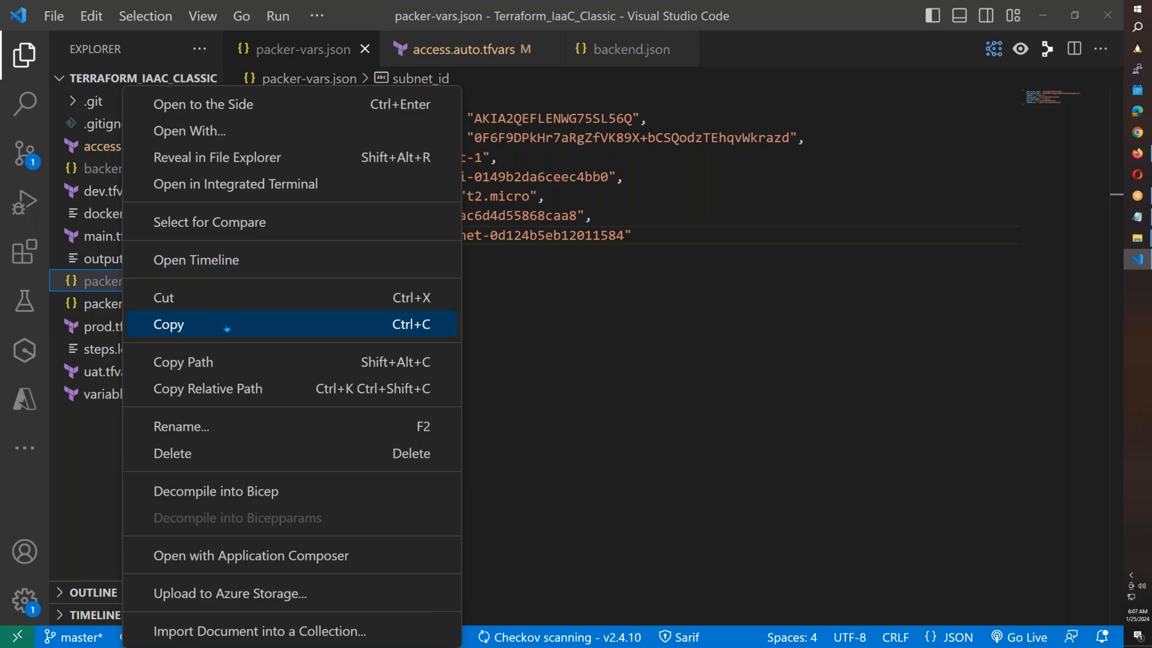
pyautogui.click(296, 360)
pyautogui.click(1137, 154)
# Upload packer-vars.json as a secure file.
pyautogui.click(654, 390)
pyautogui.click(683, 363)
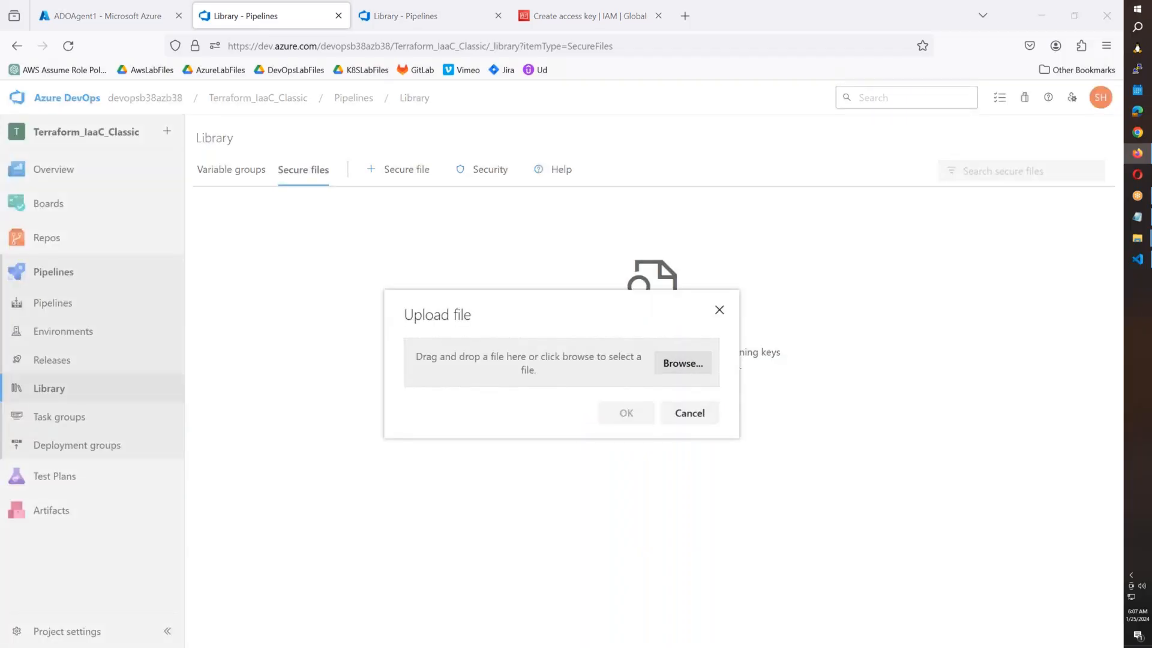
pyautogui.hotkey('ctrl', 'v')
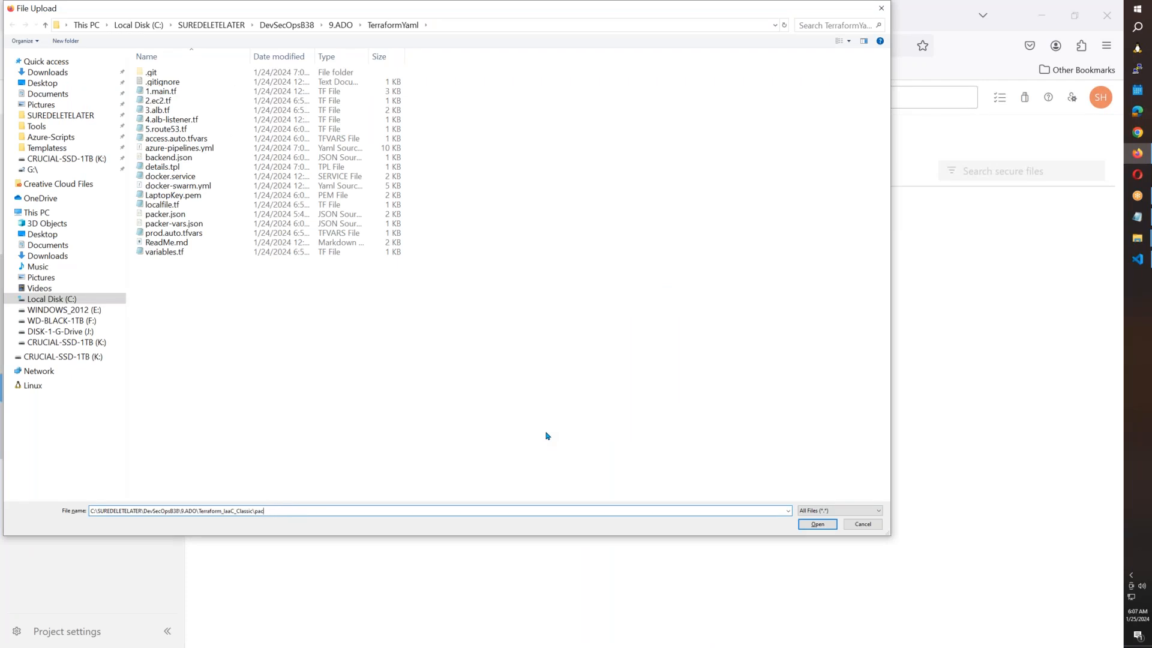
pyautogui.press('Return')
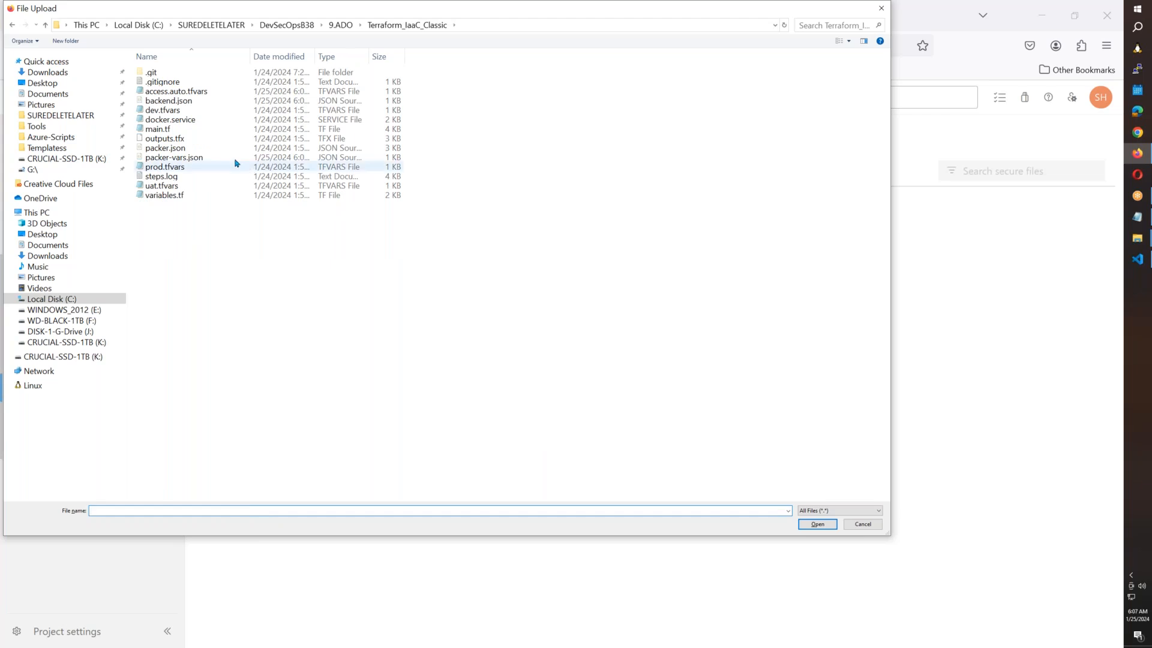
pyautogui.click(210, 158)
pyautogui.click(818, 524)
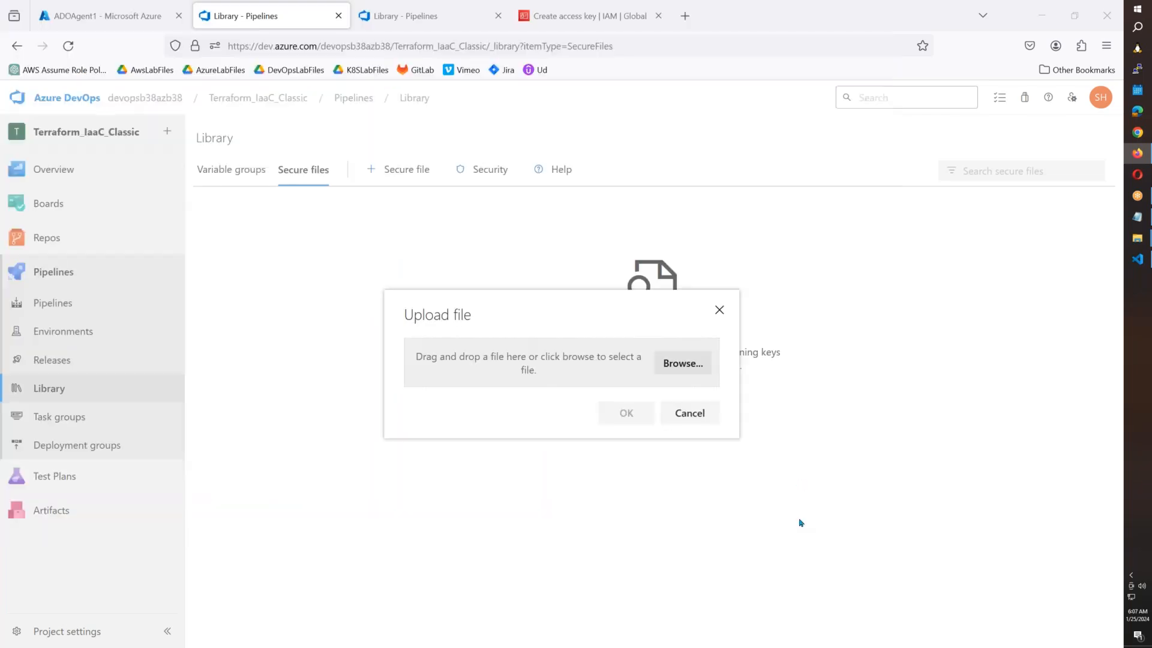
pyautogui.click(640, 414)
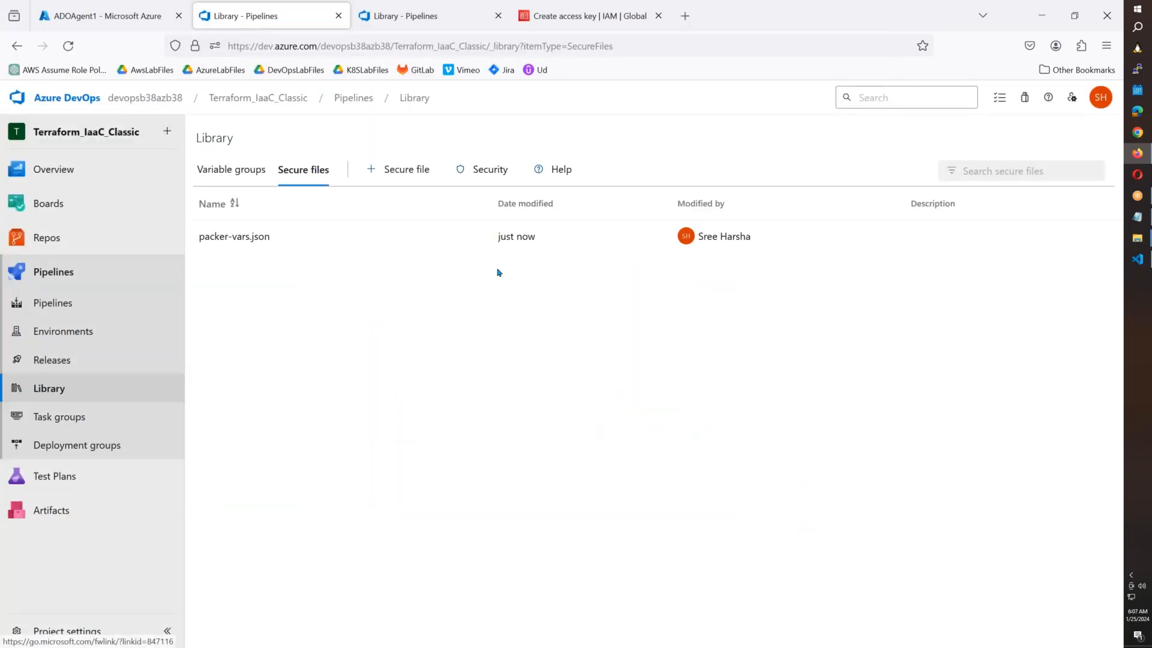
# Upload backend.json as a secure file.
pyautogui.click(408, 170)
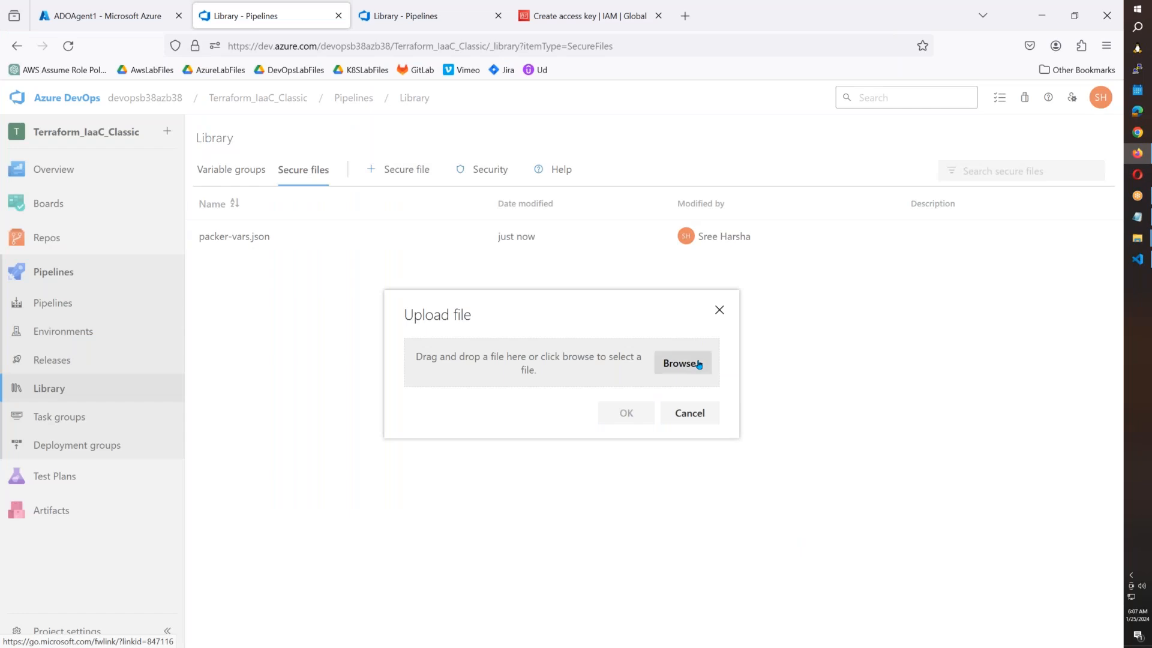
pyautogui.click(587, 338)
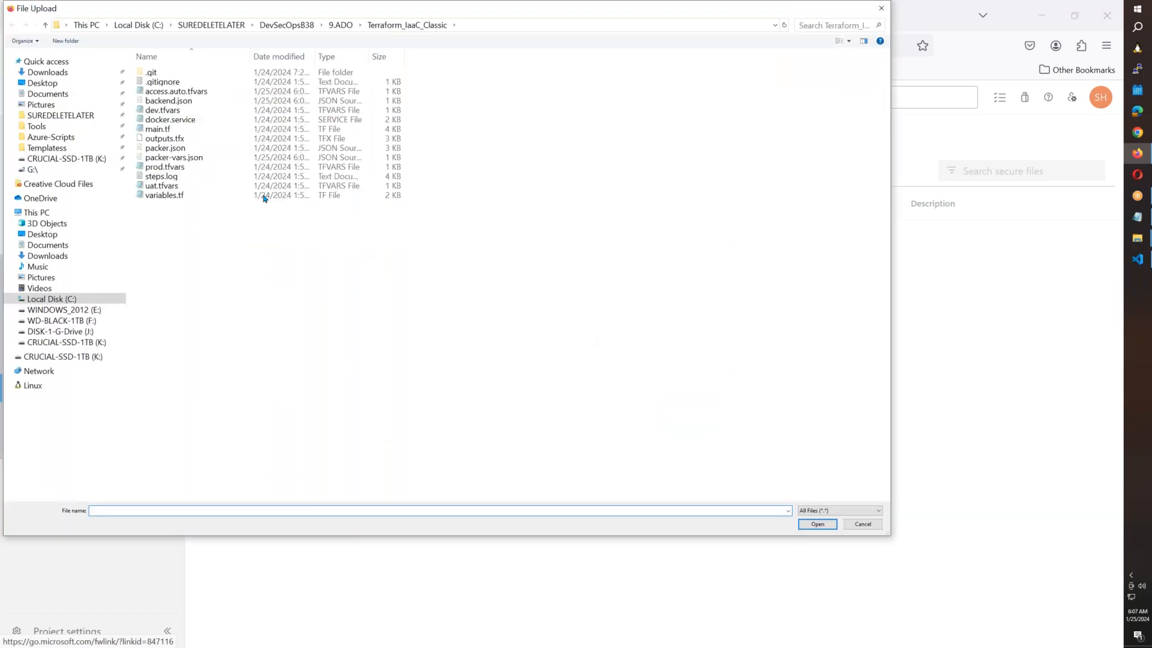
pyautogui.click(171, 101)
pyautogui.click(834, 529)
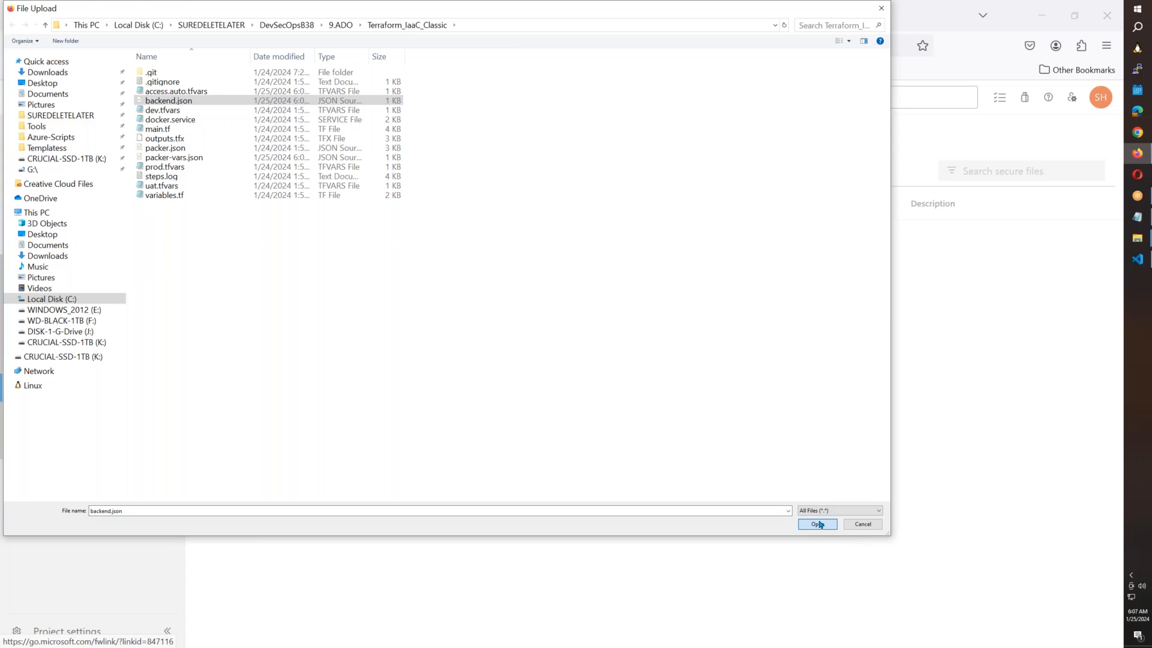
pyautogui.click(633, 419)
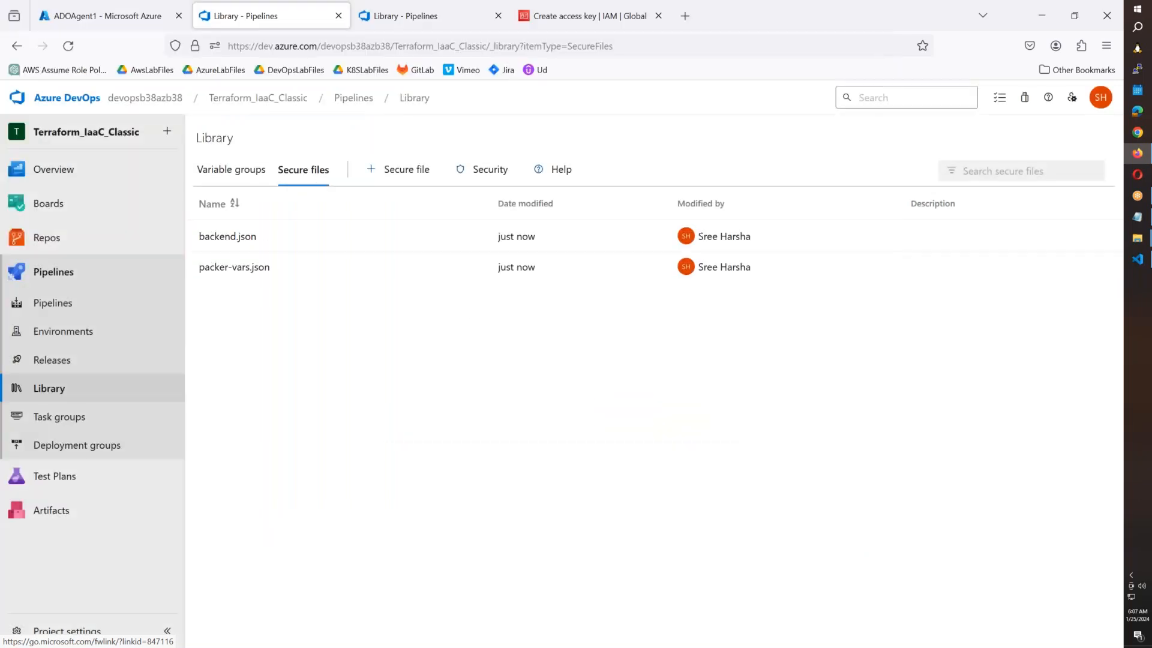
# Upload access.auto.tfvars as a secure file.
pyautogui.click(416, 180)
pyautogui.click(683, 363)
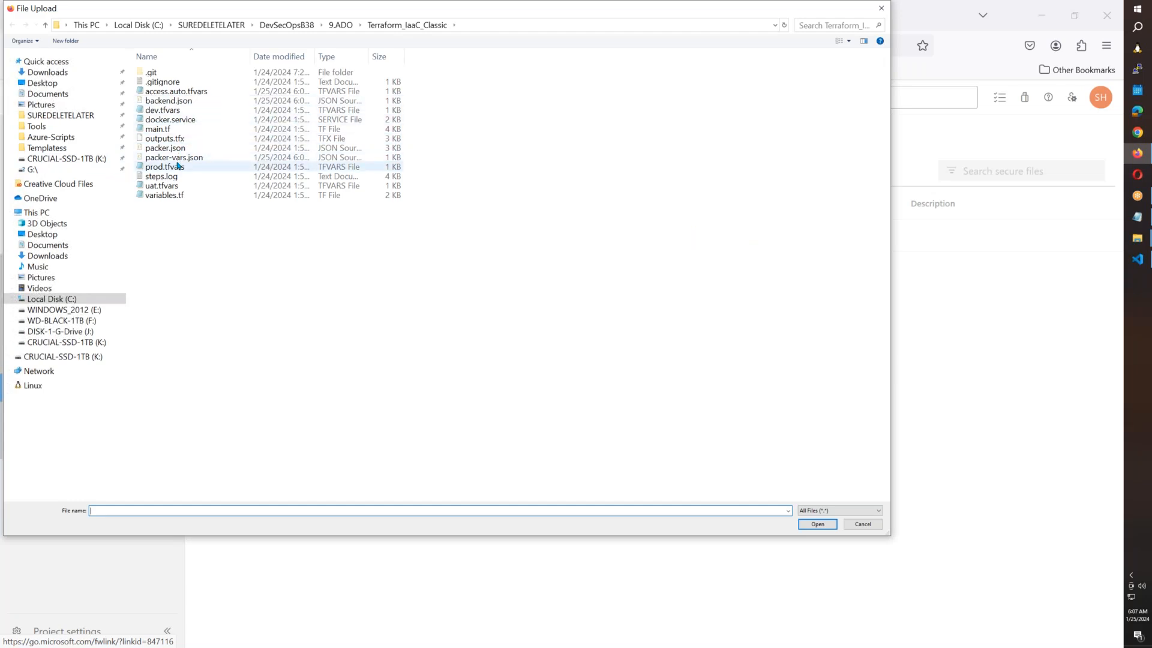
pyautogui.click(192, 91)
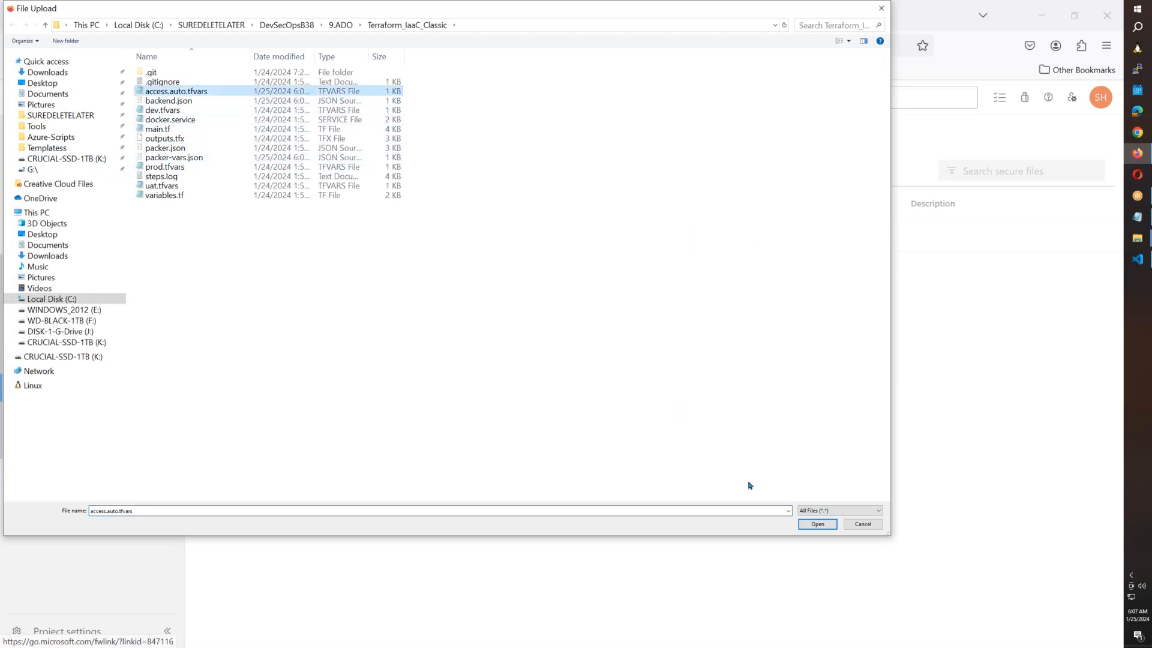
pyautogui.click(817, 525)
pyautogui.click(624, 417)
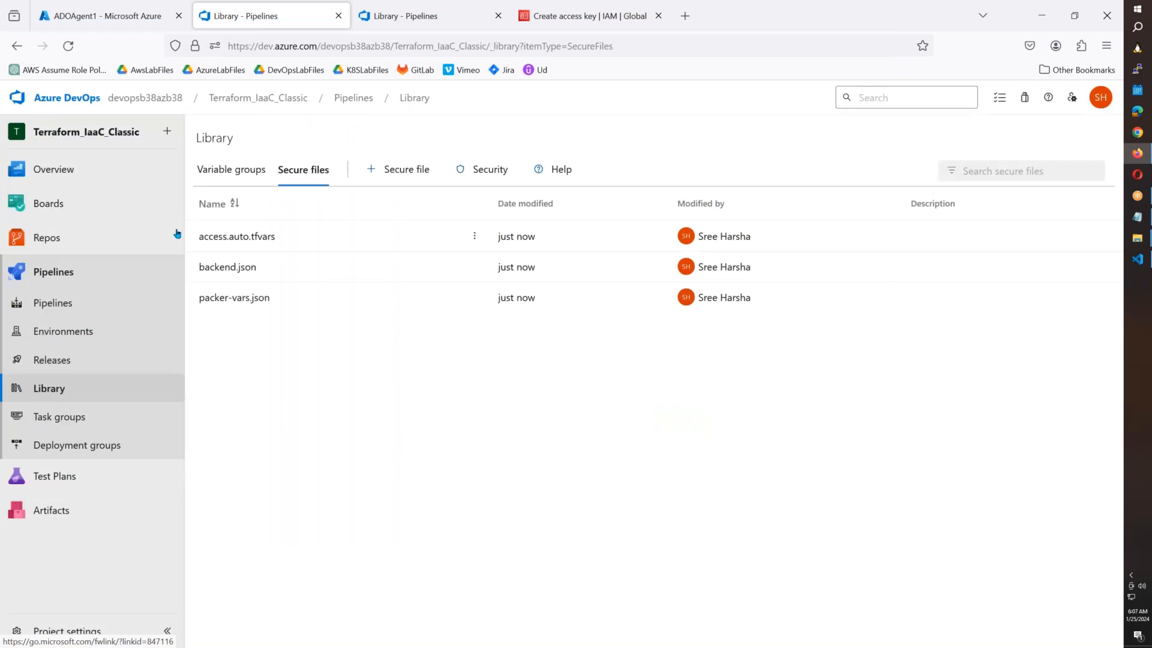
pyautogui.click(95, 242)
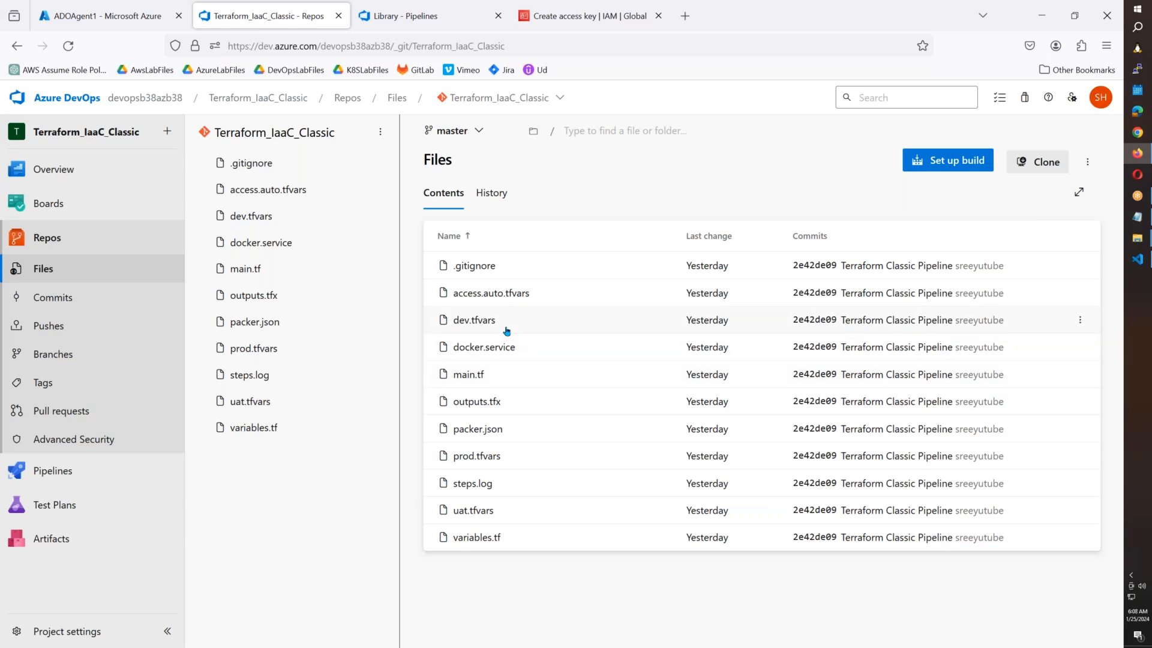
# In the older project's tab, open Releases for Packer-Terraform-Classic-Pipeline - Copy - Copy - Copy.
pyautogui.click(396, 15)
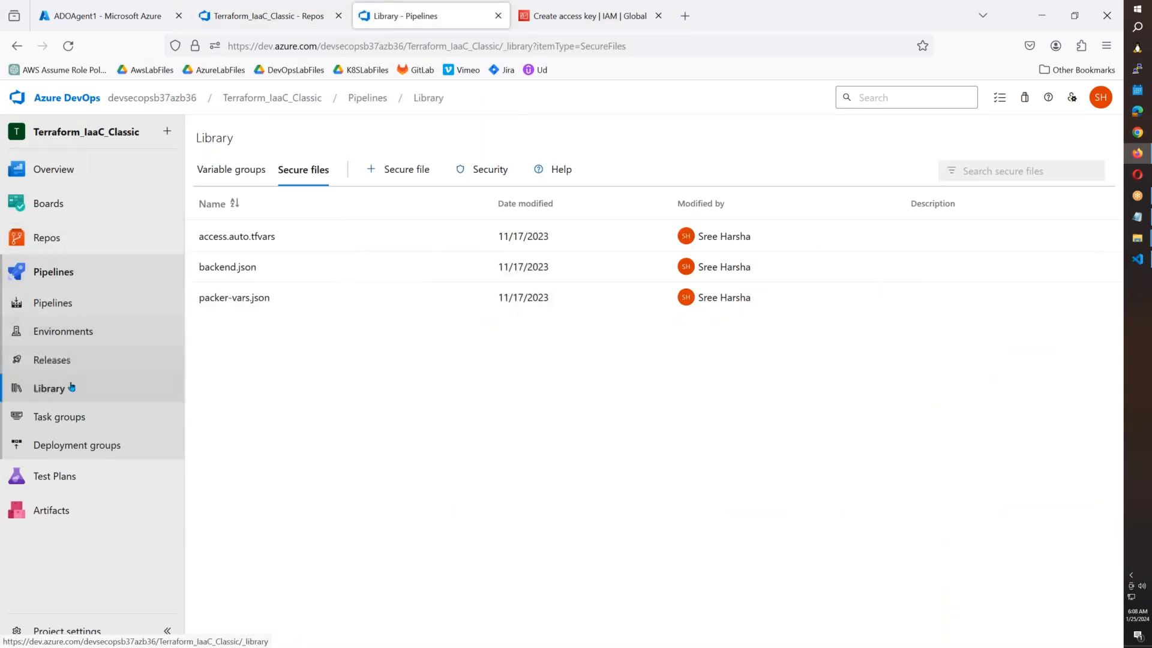
pyautogui.click(74, 364)
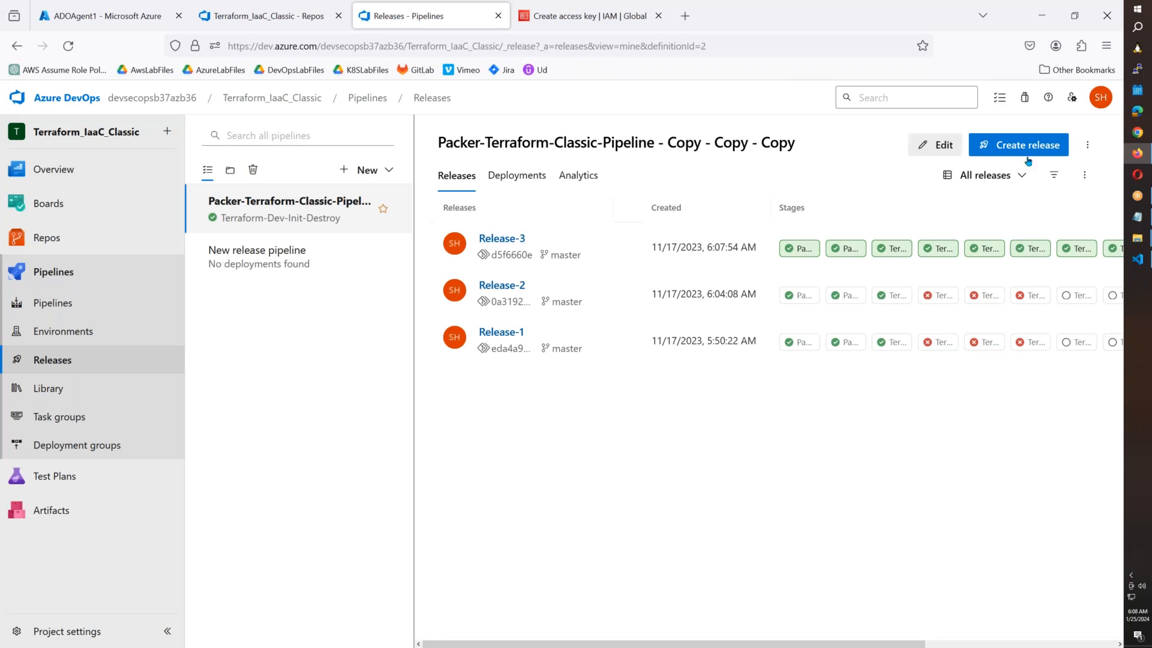
# Export the release pipeline as Packer-Terraform-Classic-Pipeline.json into SUREDELETELATER\DevSecOpsB38\9.ADO.
pyautogui.click(1089, 146)
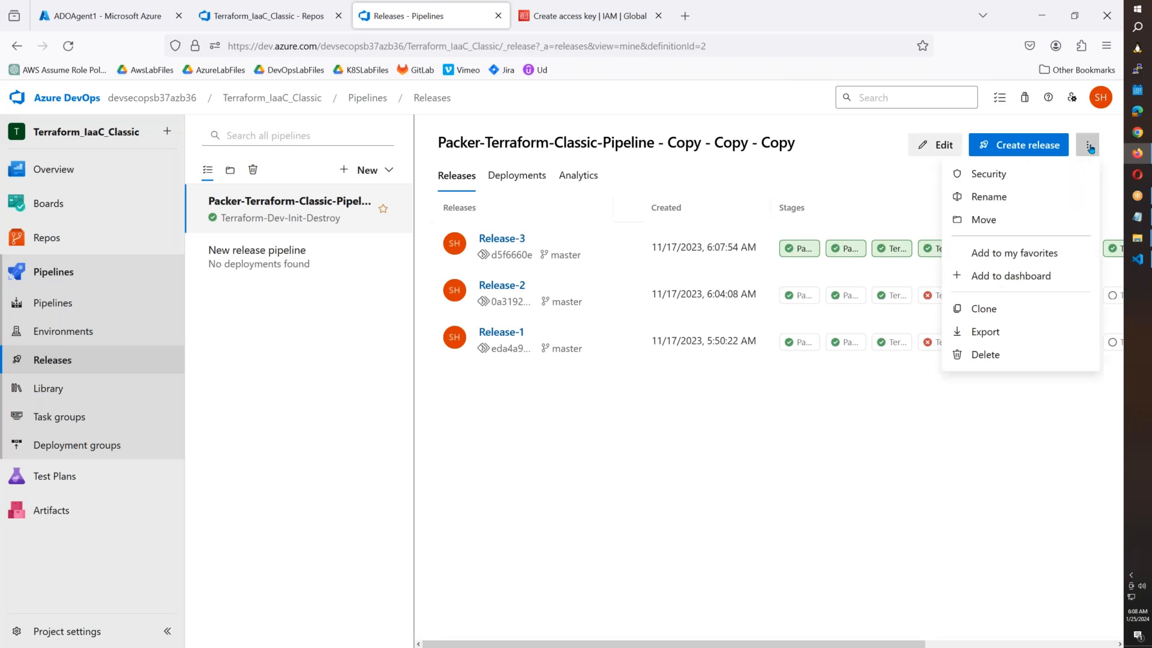
pyautogui.click(996, 331)
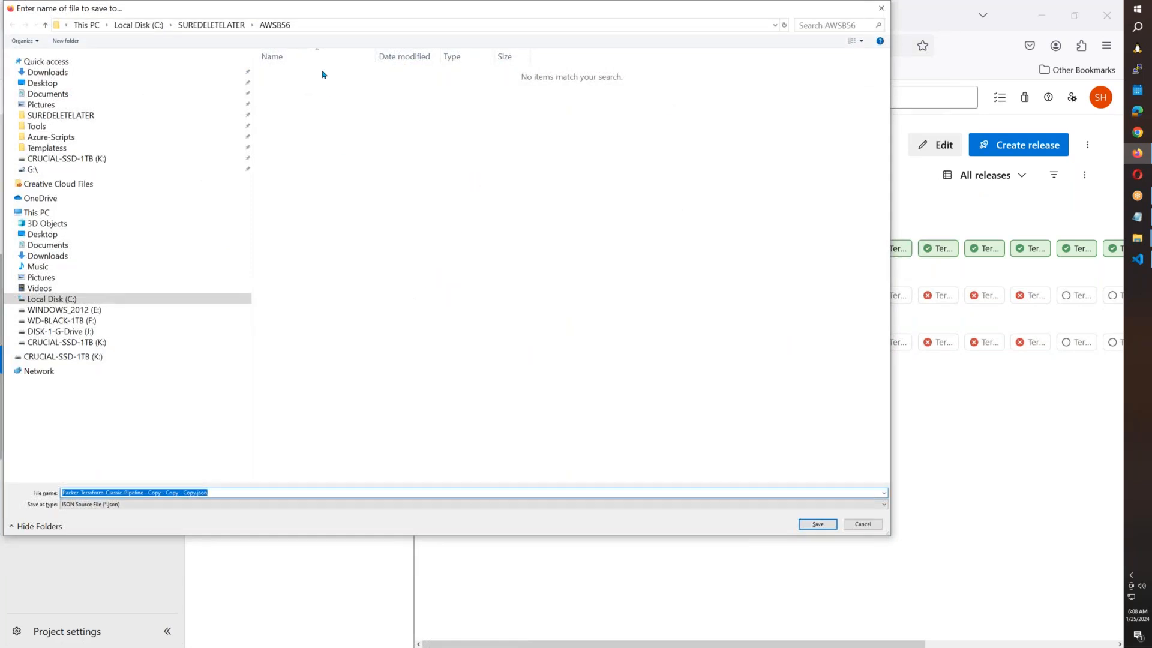
pyautogui.click(225, 28)
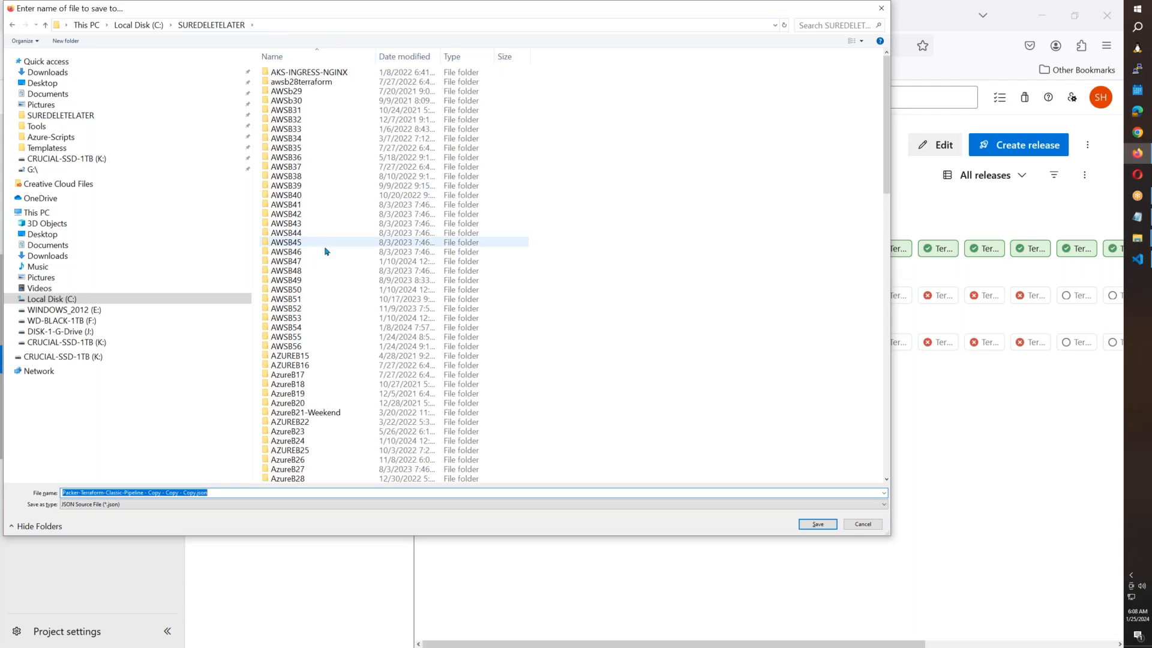
pyautogui.scroll(-11, 417, 287)
pyautogui.scroll(-5, 417, 287)
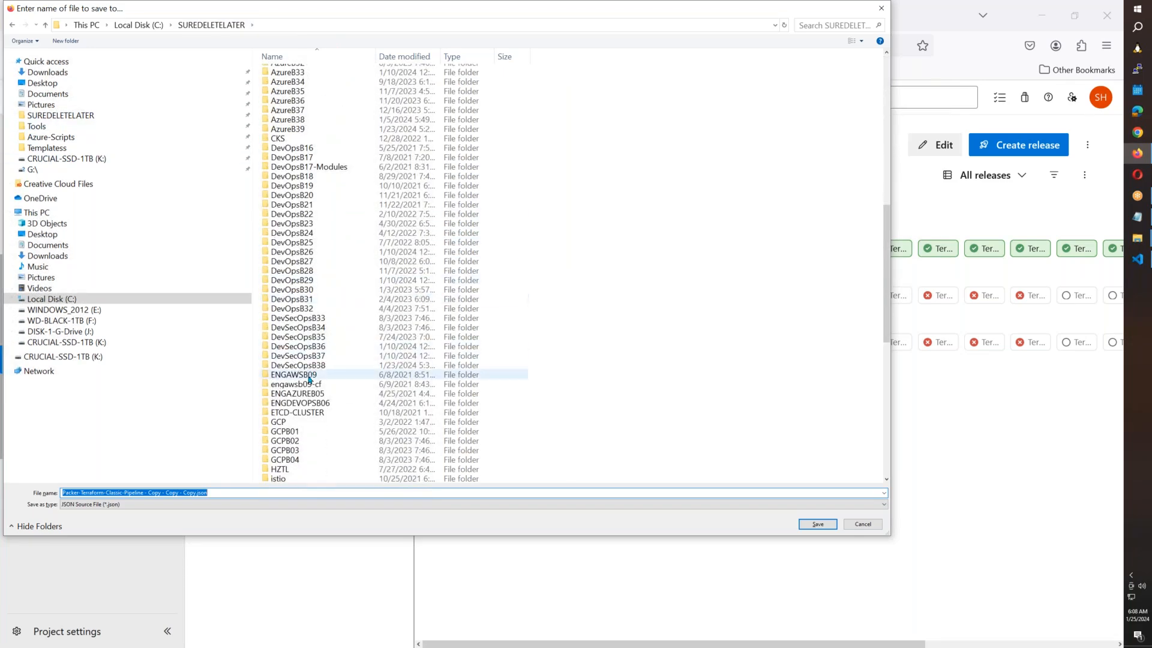
pyautogui.doubleClick(384, 364)
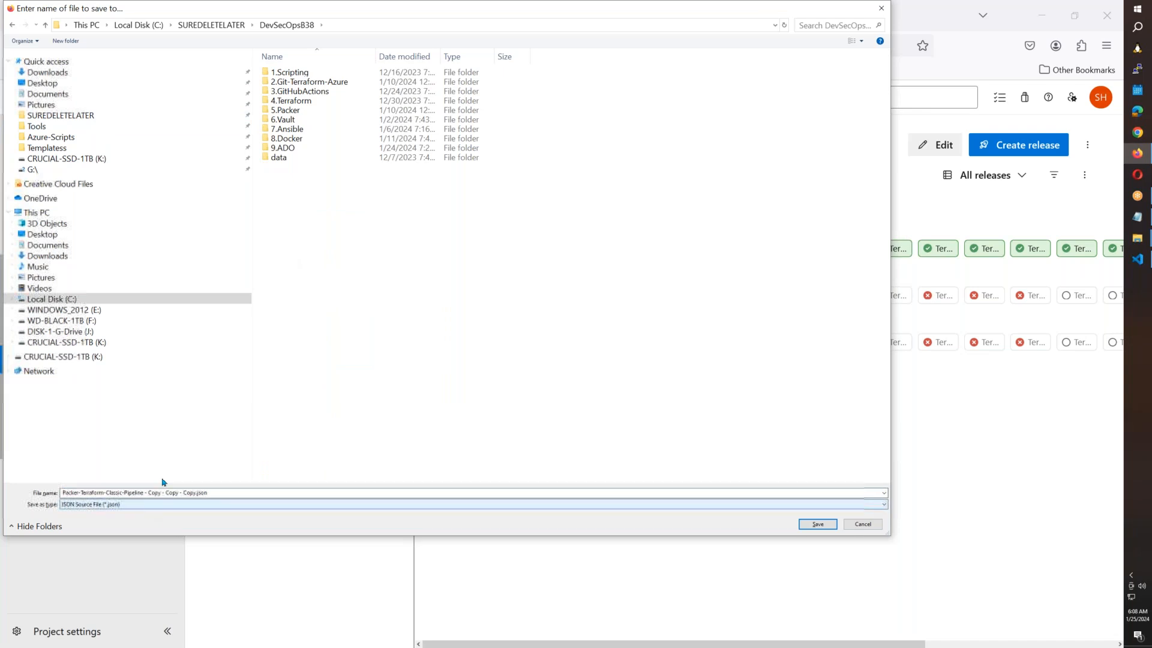
pyautogui.click(296, 149)
pyautogui.doubleClick(296, 149)
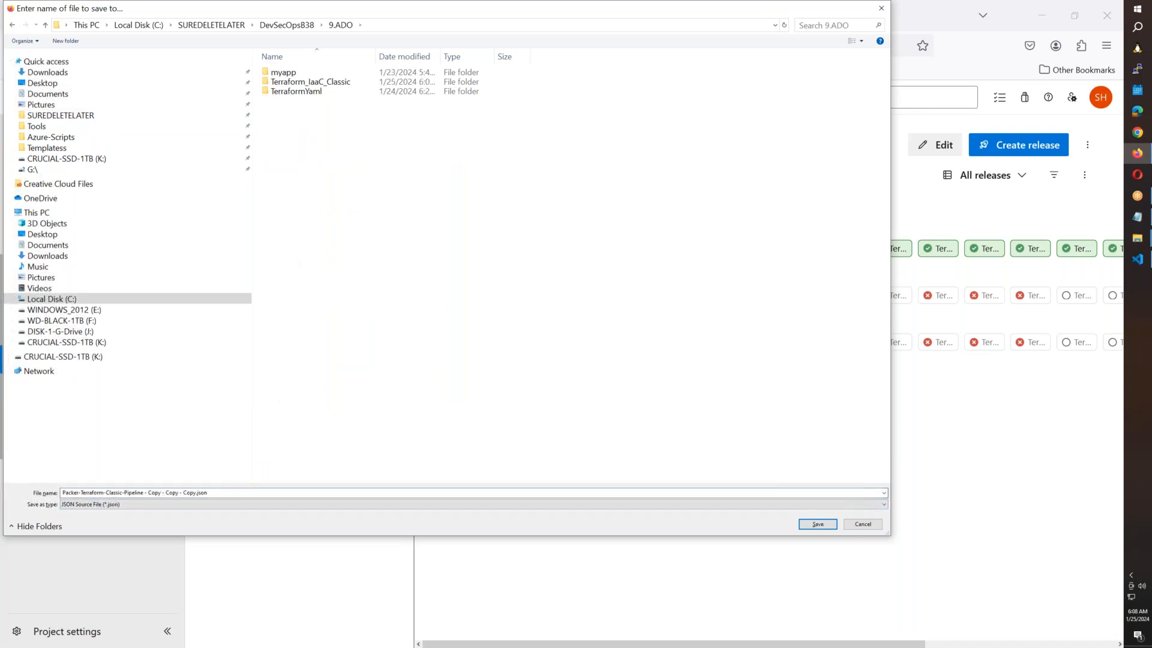
pyautogui.click(195, 493)
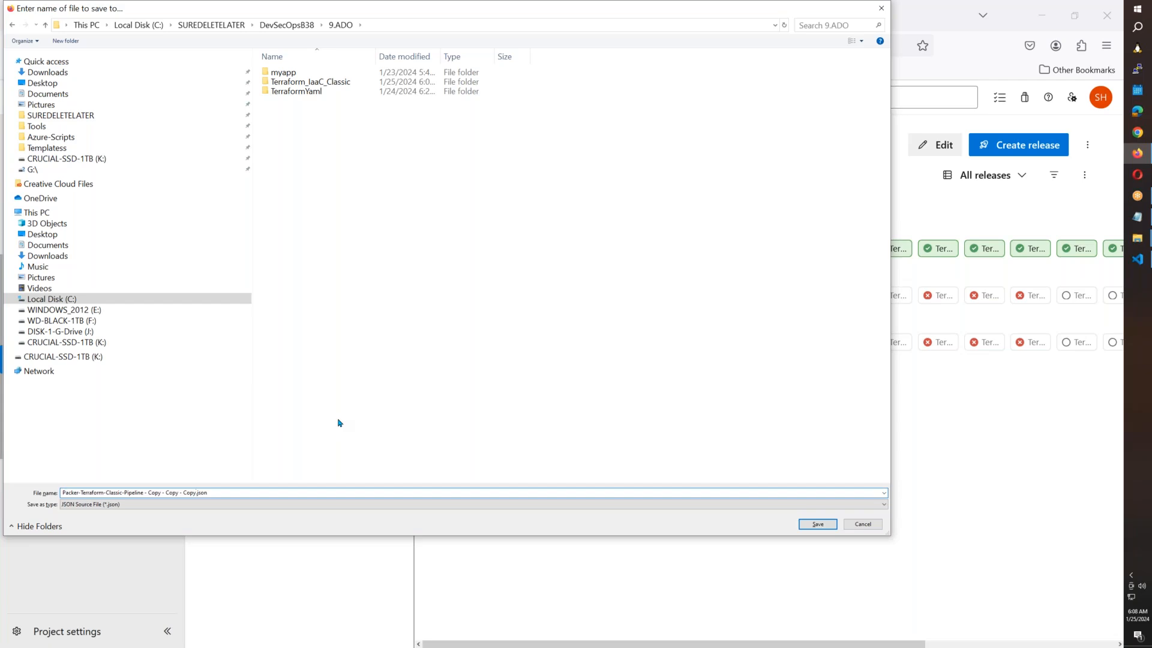
pyautogui.press('BackSpace')
pyautogui.press('BackSpace')
pyautogui.press('BackSpace')
pyautogui.press('BackSpace')
pyautogui.press('BackSpace')
pyautogui.press('BackSpace')
pyautogui.press('BackSpace')
pyautogui.press('BackSpace')
pyautogui.press('BackSpace')
pyautogui.press('BackSpace')
pyautogui.press('BackSpace')
pyautogui.press('Return')
pyautogui.click(245, 28)
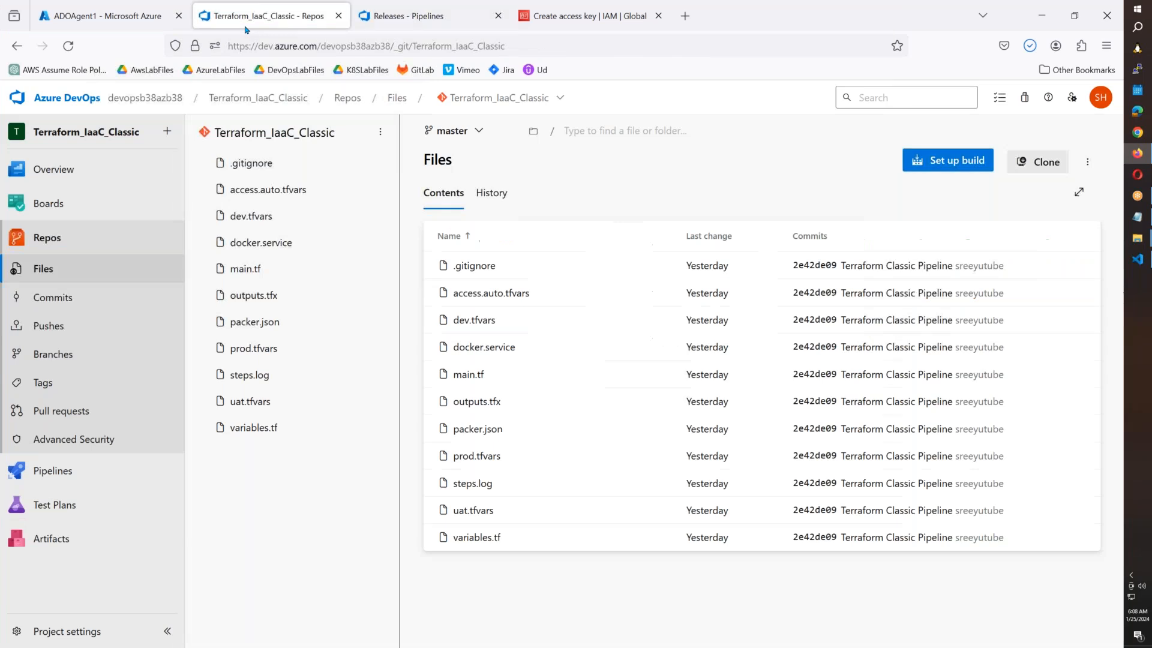
# Import Packer-Terraform-Classic-Pipeline.json from 9.ADO as a new release pipeline under Releases.
pyautogui.moveTo(51, 479)
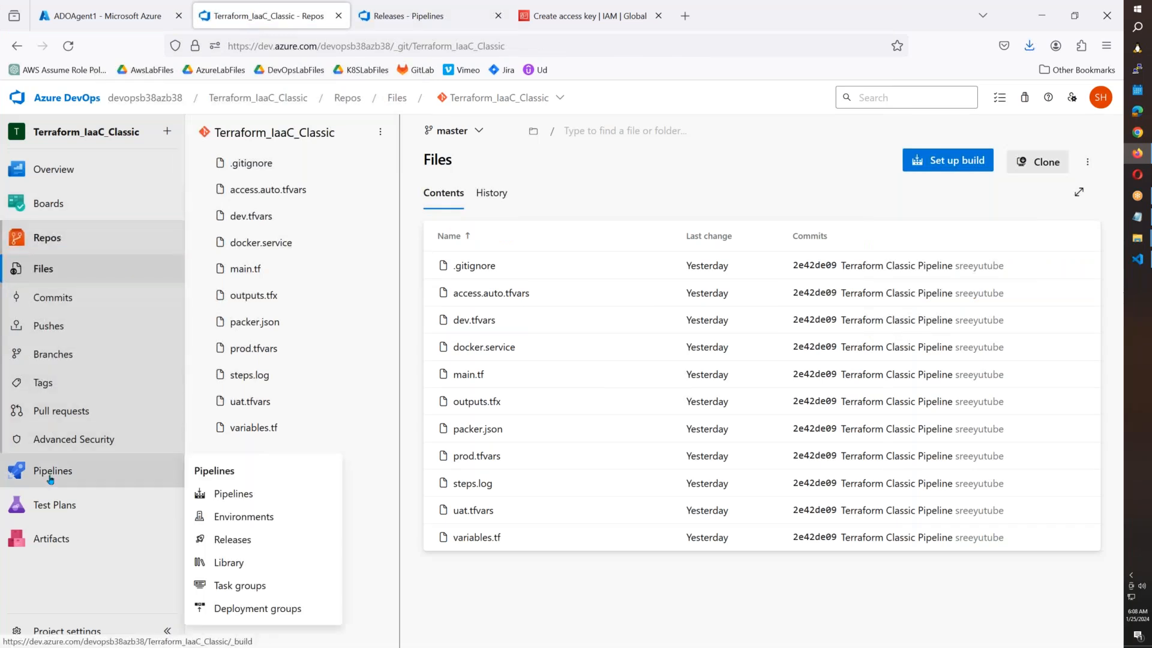
pyautogui.click(247, 541)
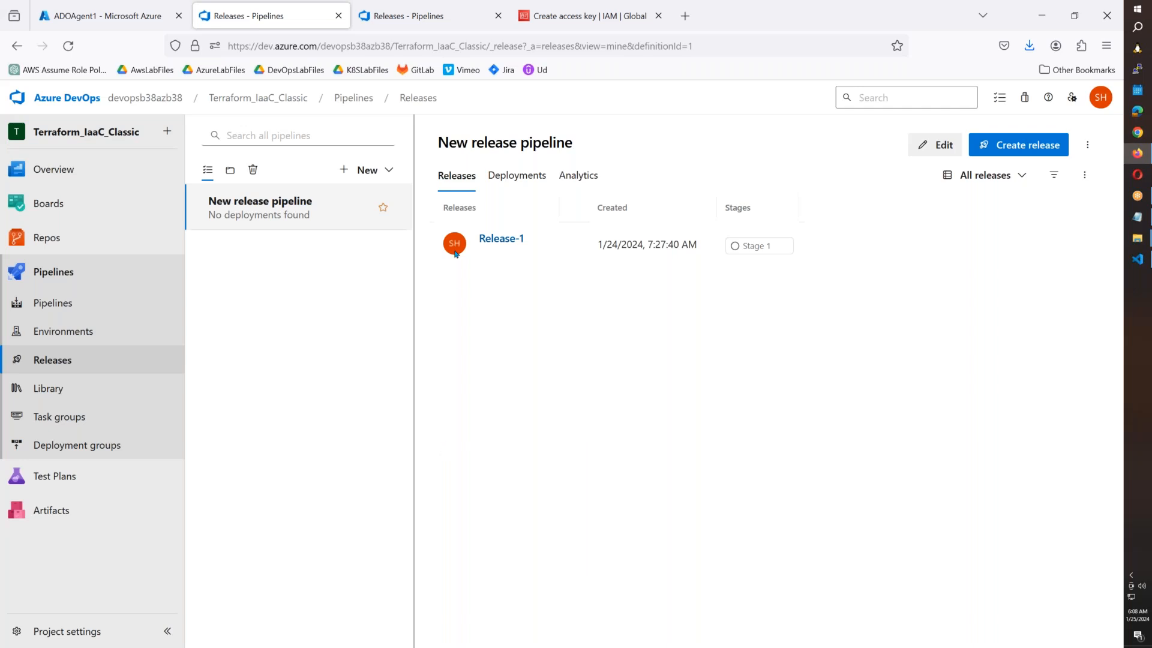
pyautogui.click(390, 171)
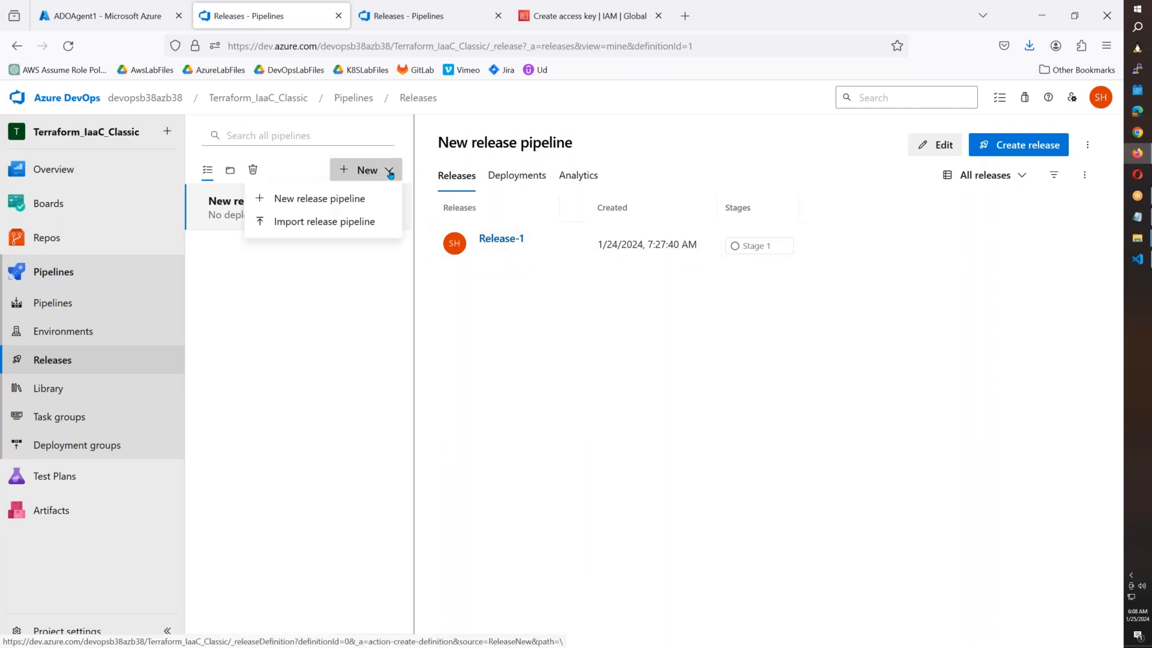
pyautogui.click(348, 223)
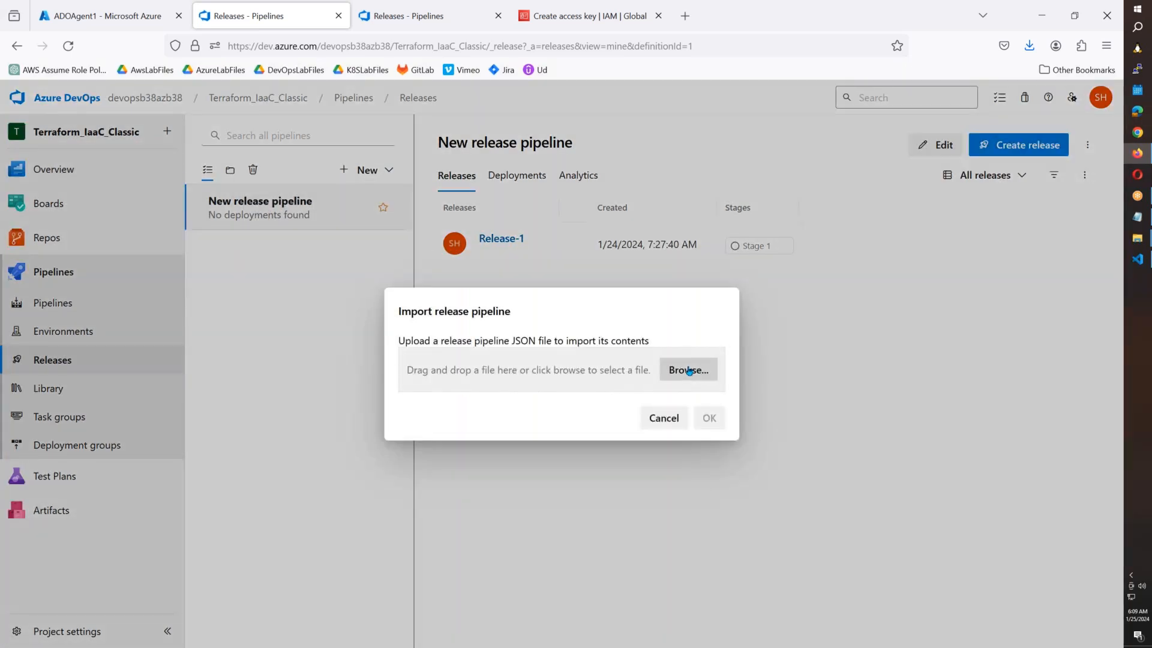
pyautogui.click(689, 371)
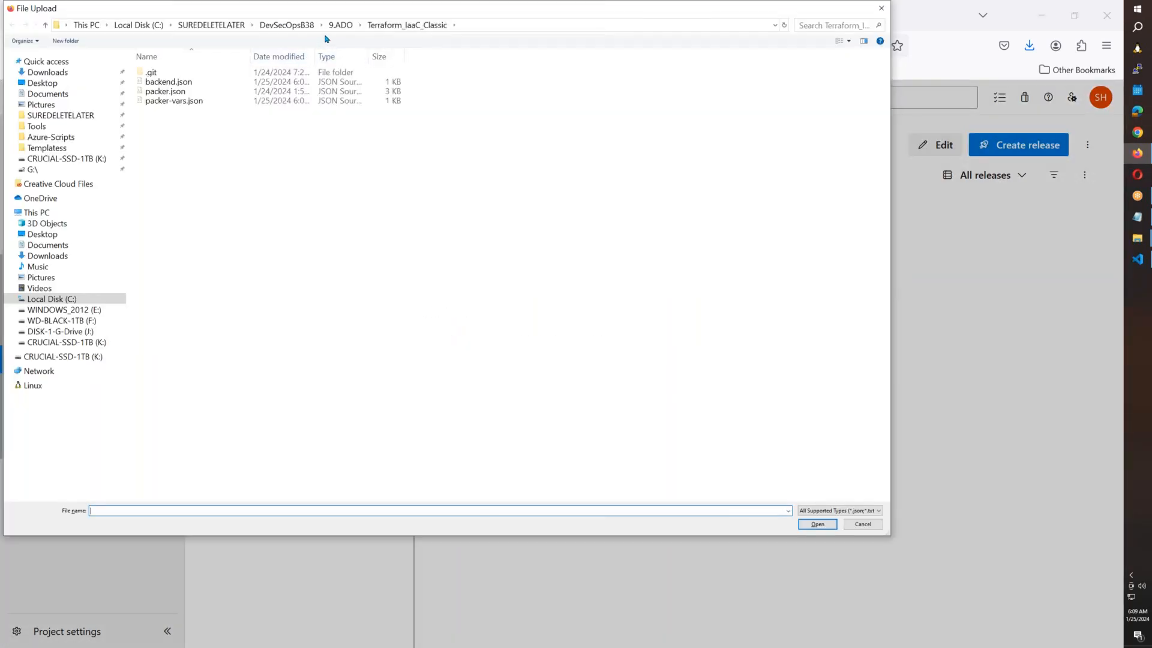
pyautogui.click(344, 26)
pyautogui.click(186, 100)
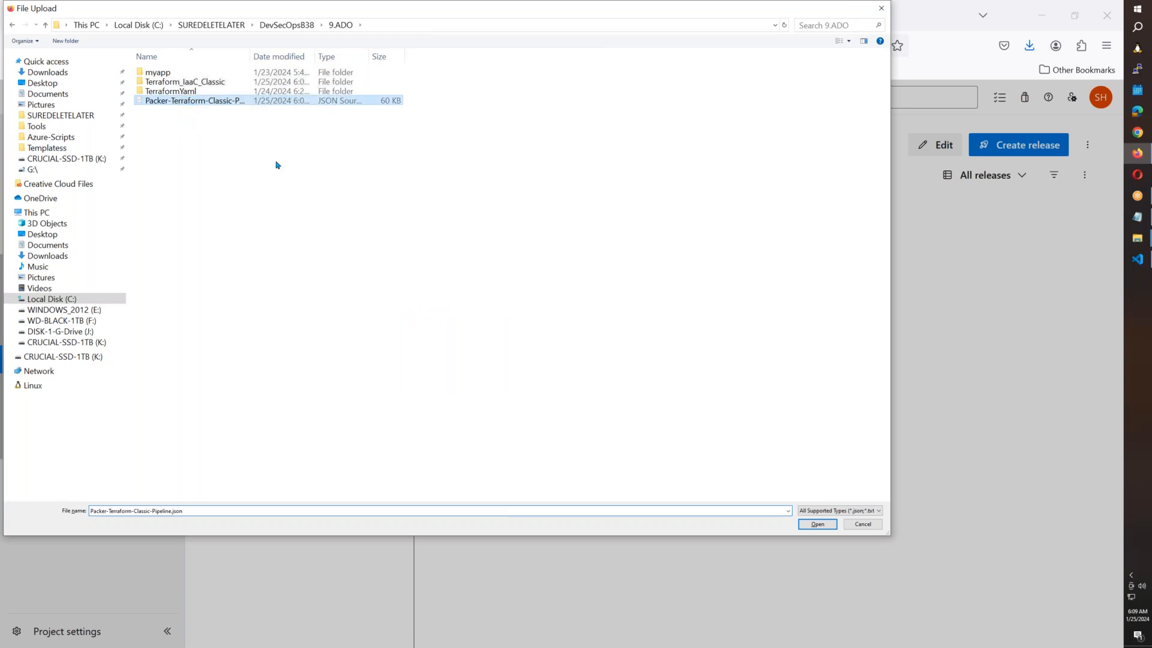
pyautogui.click(815, 524)
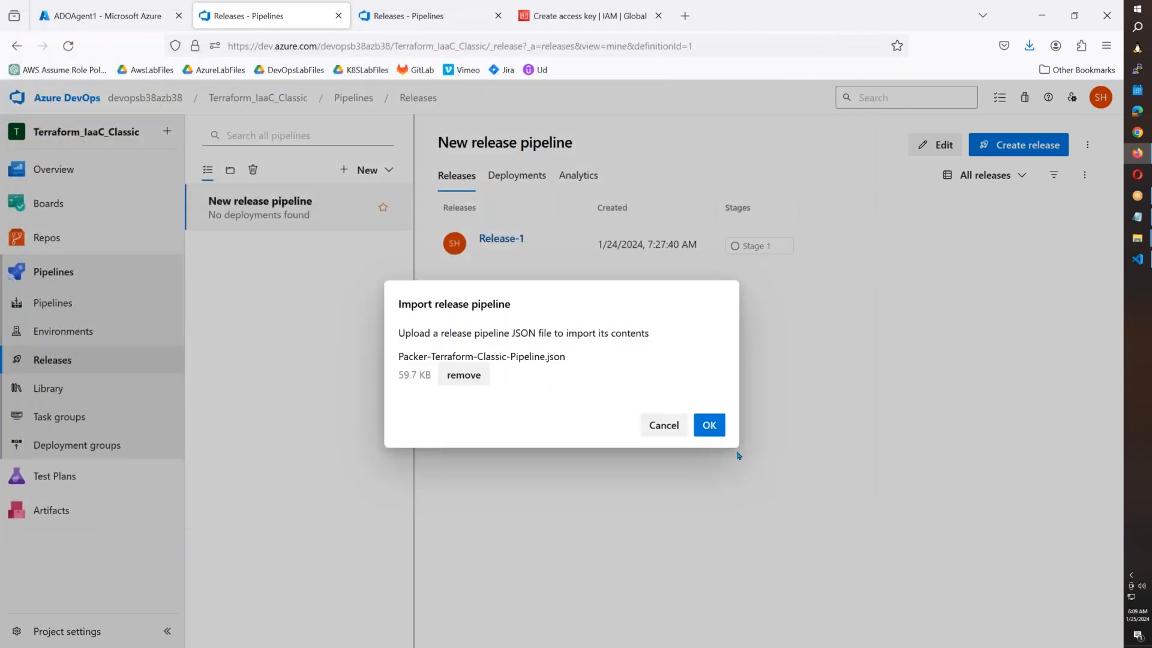
pyautogui.click(708, 425)
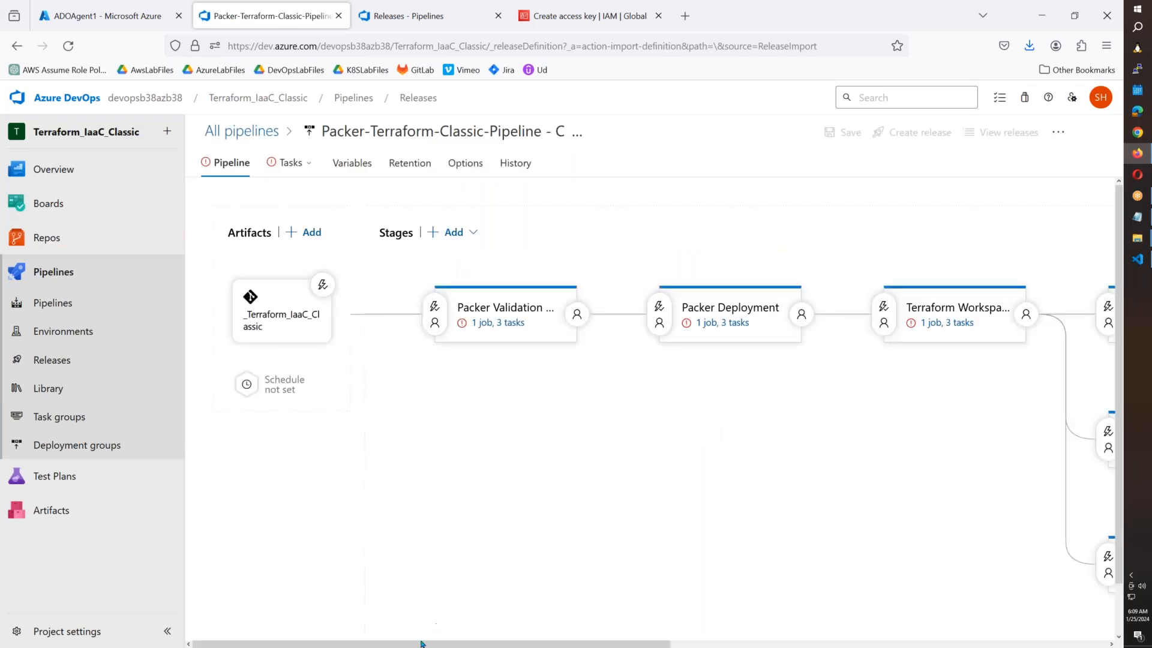
# Delete the broken SecureFiles task group from the Packer Validation & Version Check stage.
pyautogui.moveTo(217, 644)
pyautogui.mouseDown()
pyautogui.moveTo(654, 644)
pyautogui.moveTo(216, 643)
pyautogui.mouseUp()
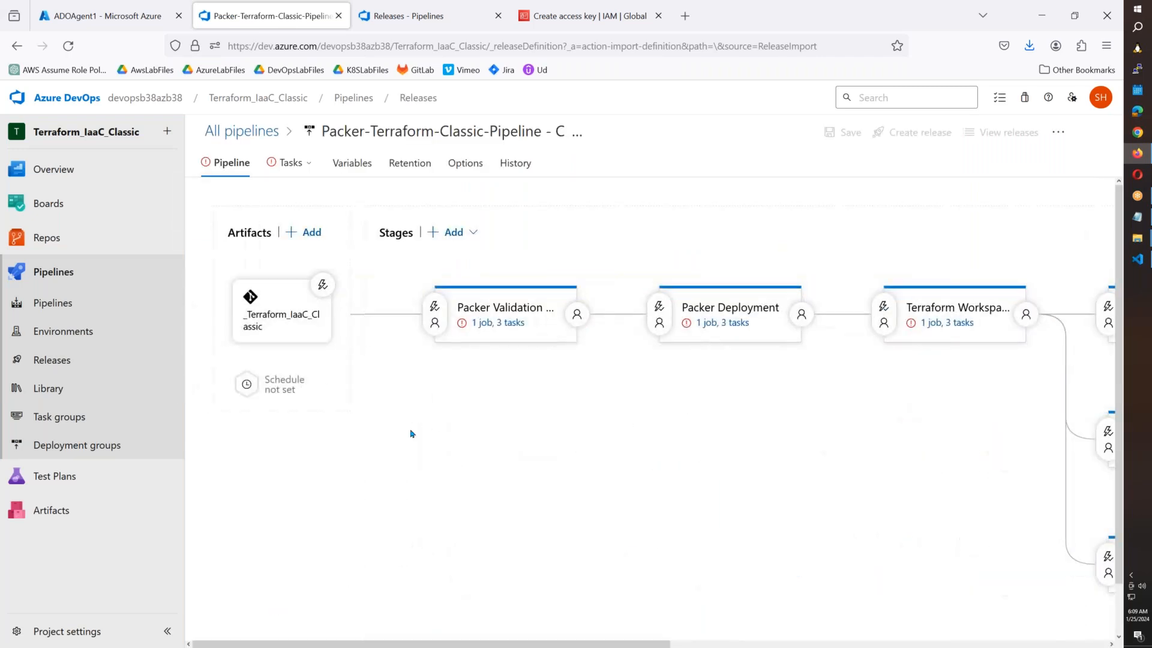
pyautogui.click(486, 324)
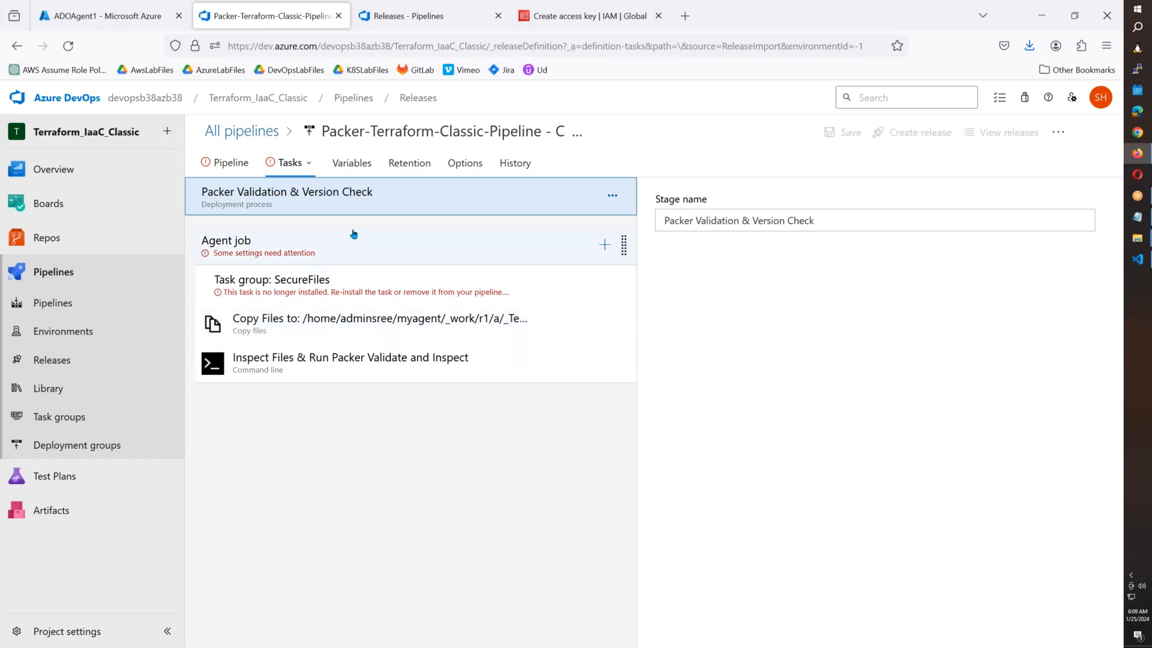
pyautogui.click(353, 280)
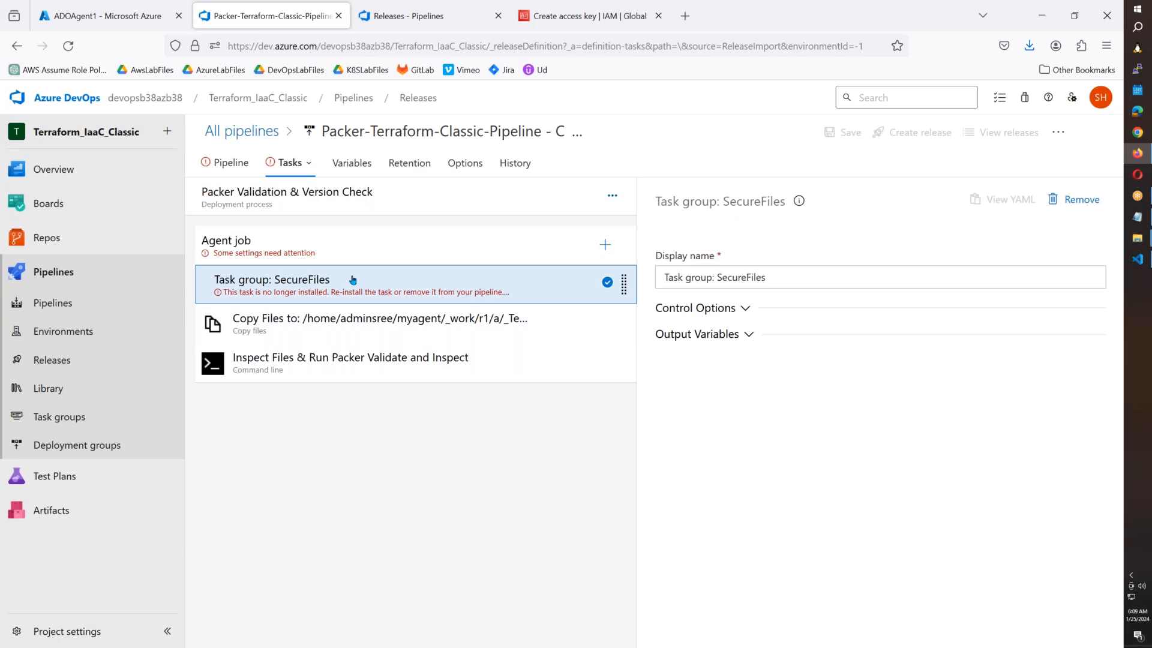
pyautogui.press('Delete')
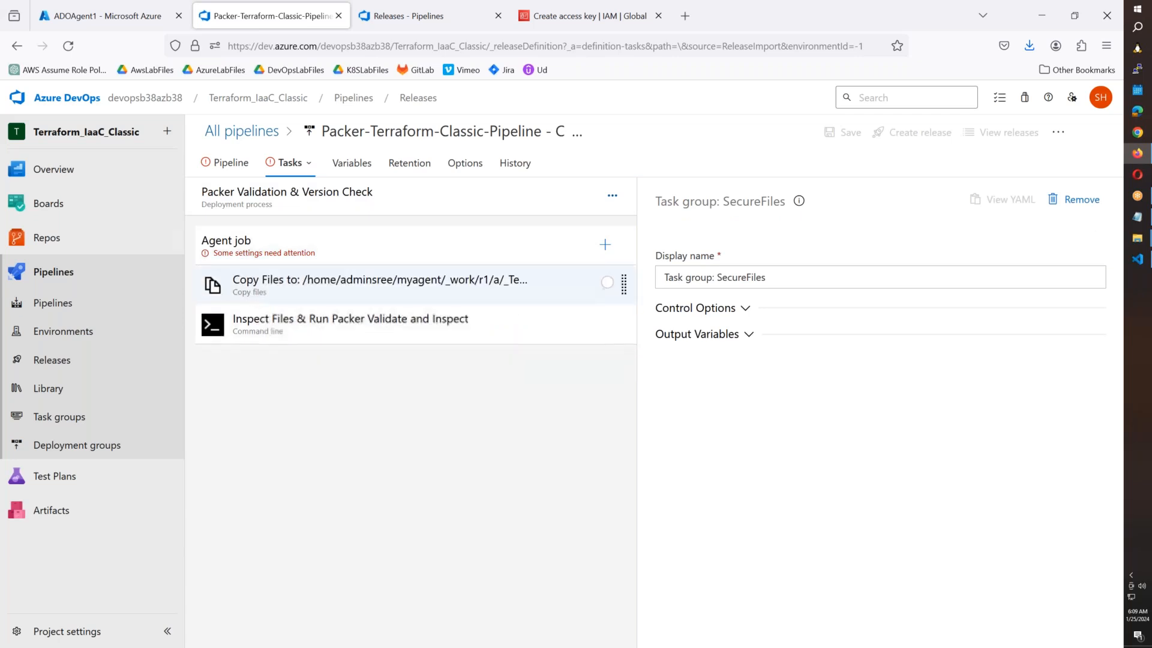
# Set the stage's agent job to run on LinuxAgentPool.
pyautogui.click(362, 254)
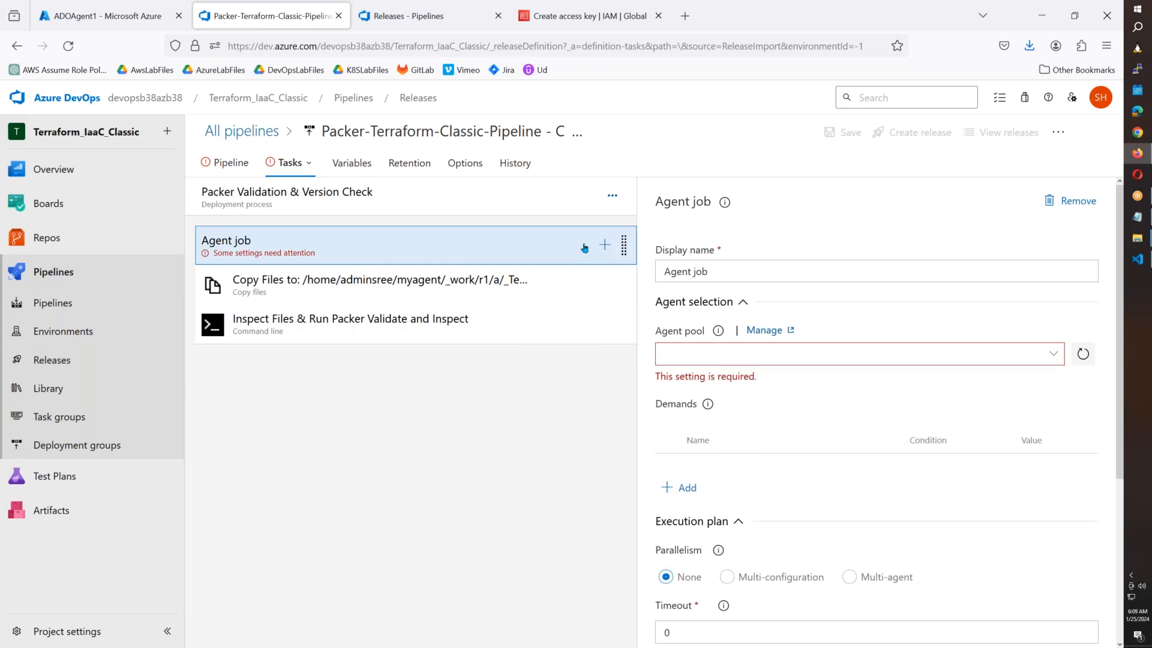
pyautogui.click(1053, 354)
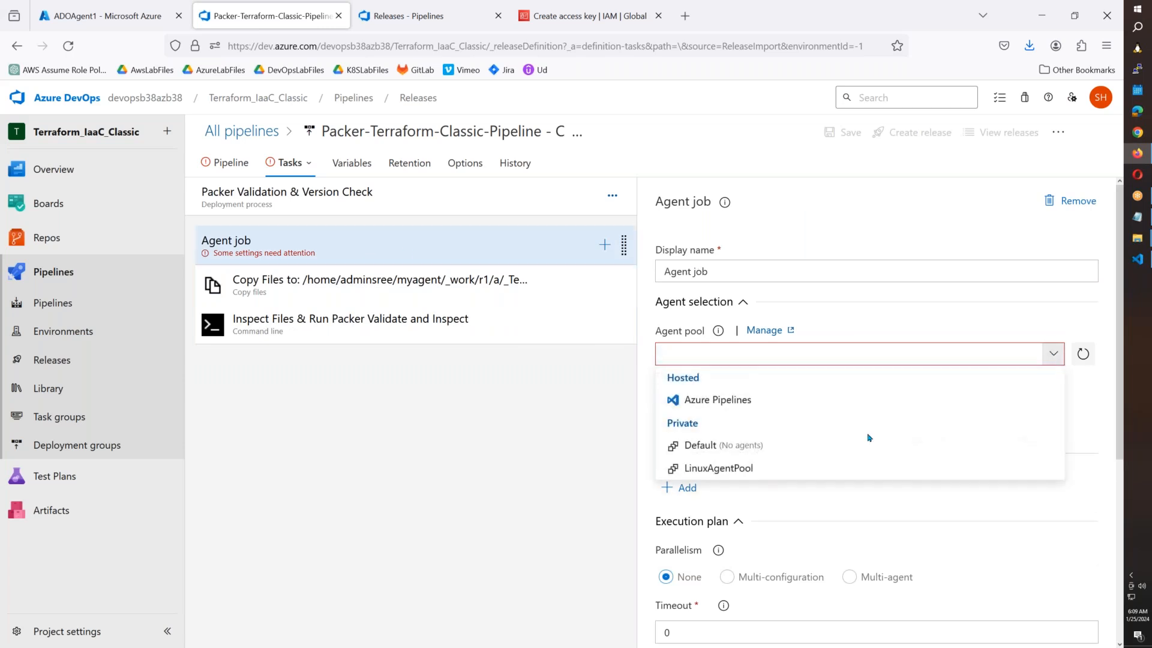
pyautogui.click(789, 470)
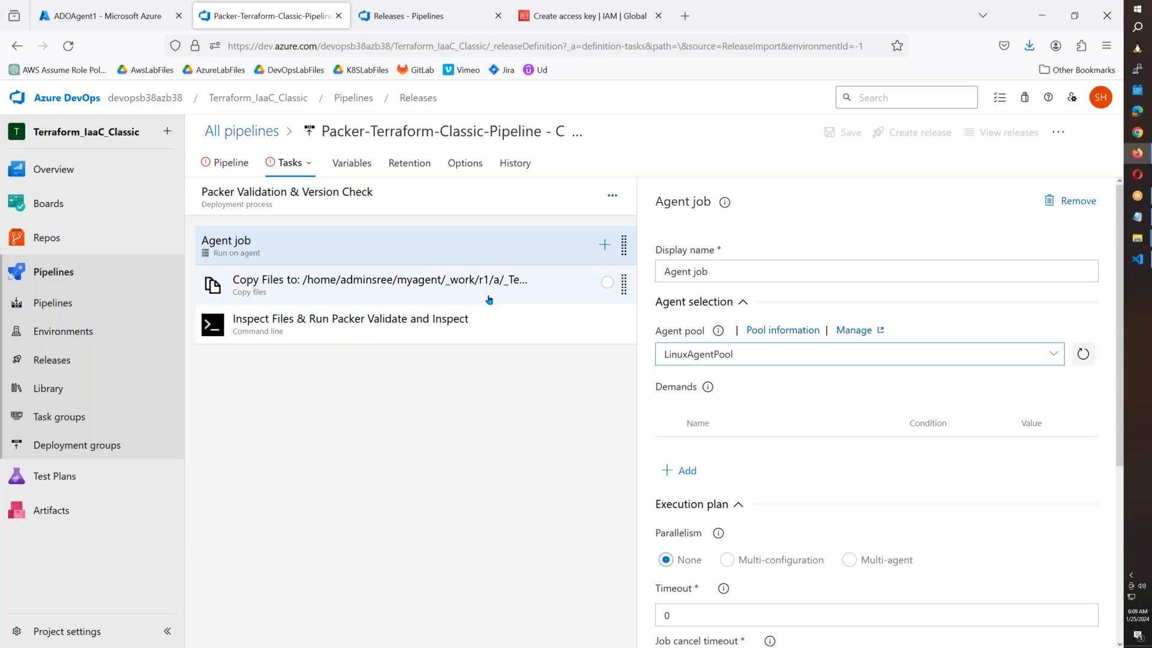
pyautogui.click(492, 294)
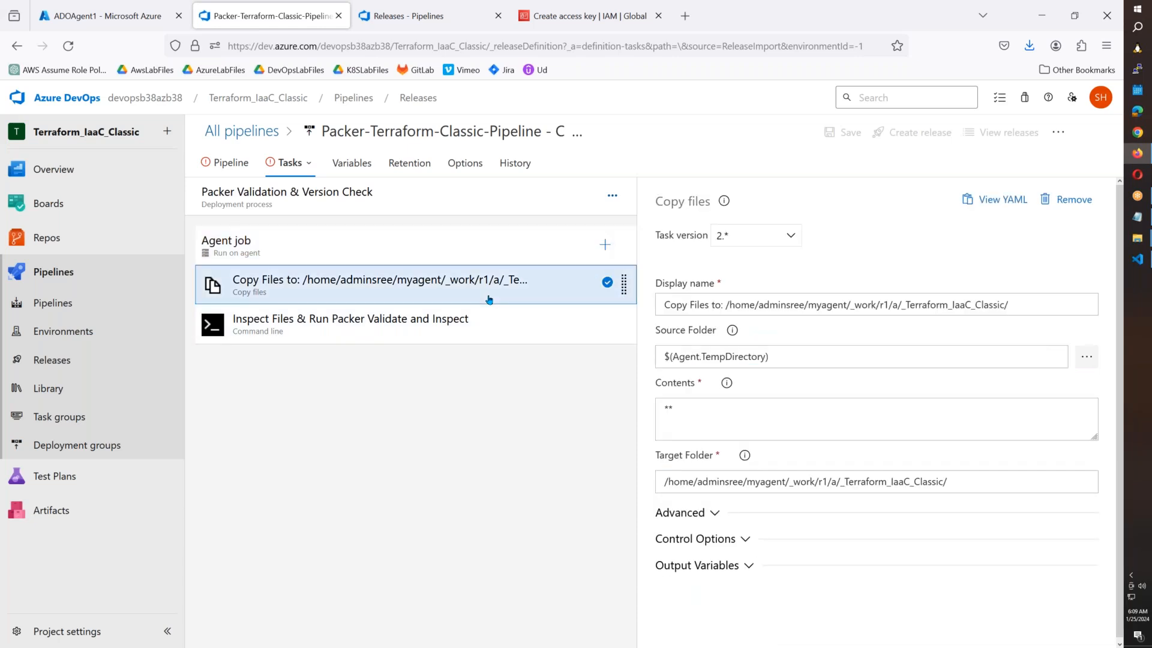
pyautogui.click(604, 245)
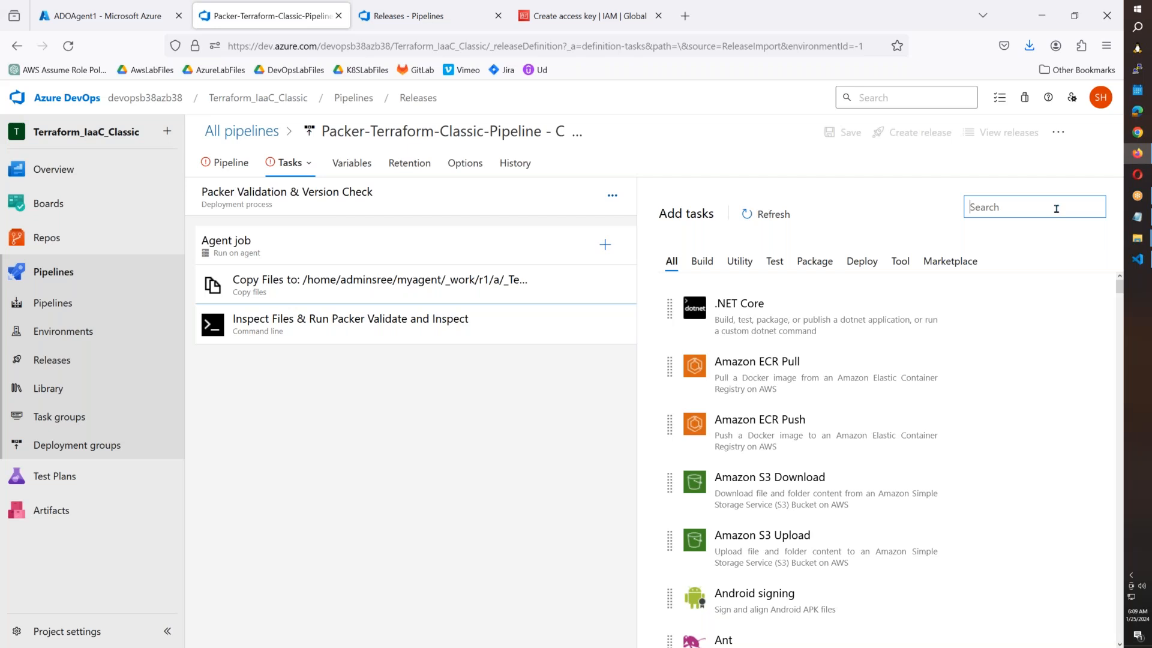
# Add a Download secure file task above Copy Files, fetching packer-vars.json.
pyautogui.write('secv')
pyautogui.press('BackSpace')
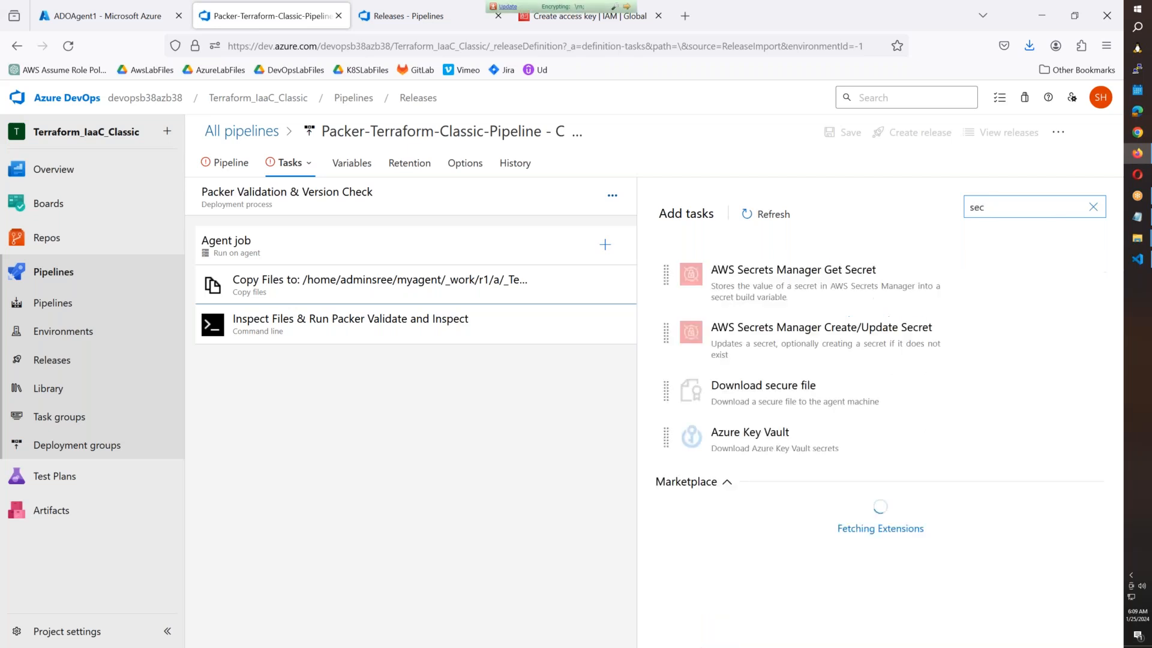
pyautogui.click(1060, 436)
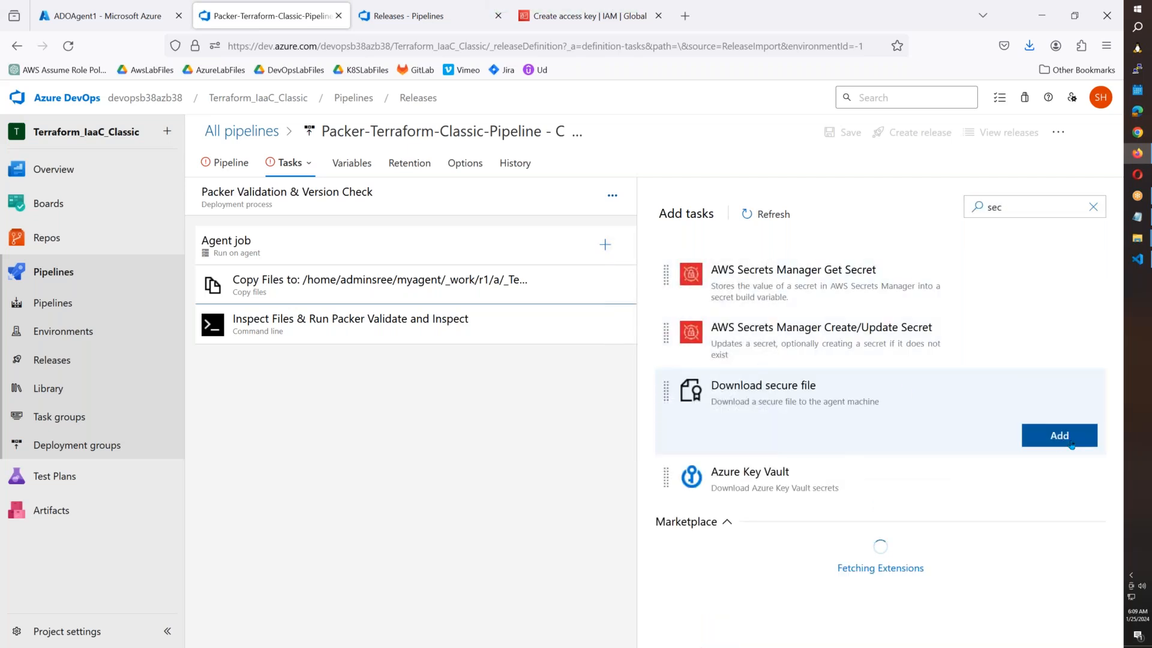
pyautogui.moveTo(413, 330); pyautogui.dragTo(411, 281)
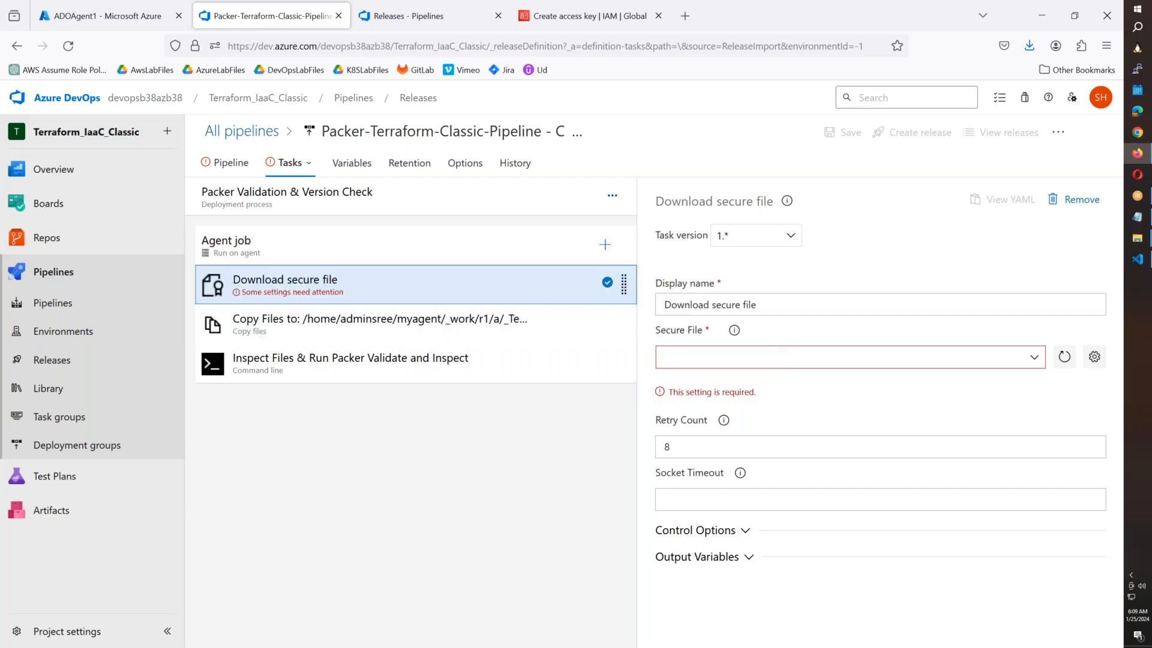
pyautogui.click(1032, 357)
pyautogui.click(732, 425)
# Clone the packer-vars.json download task twice.
pyautogui.rightClick(446, 291)
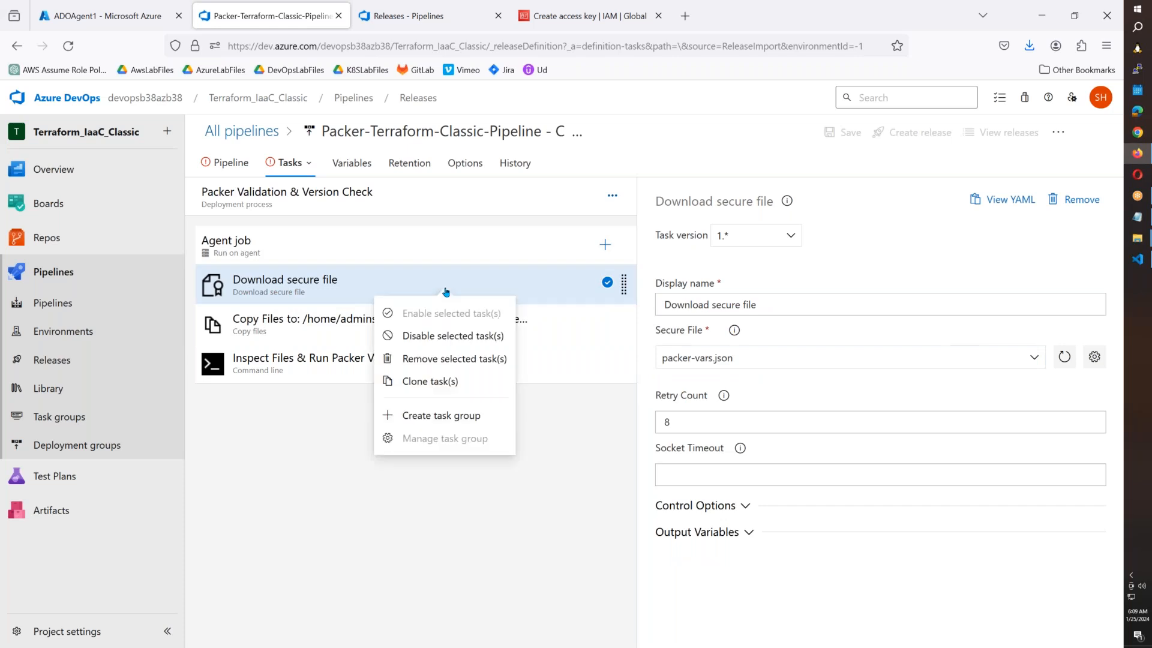
pyautogui.click(450, 384)
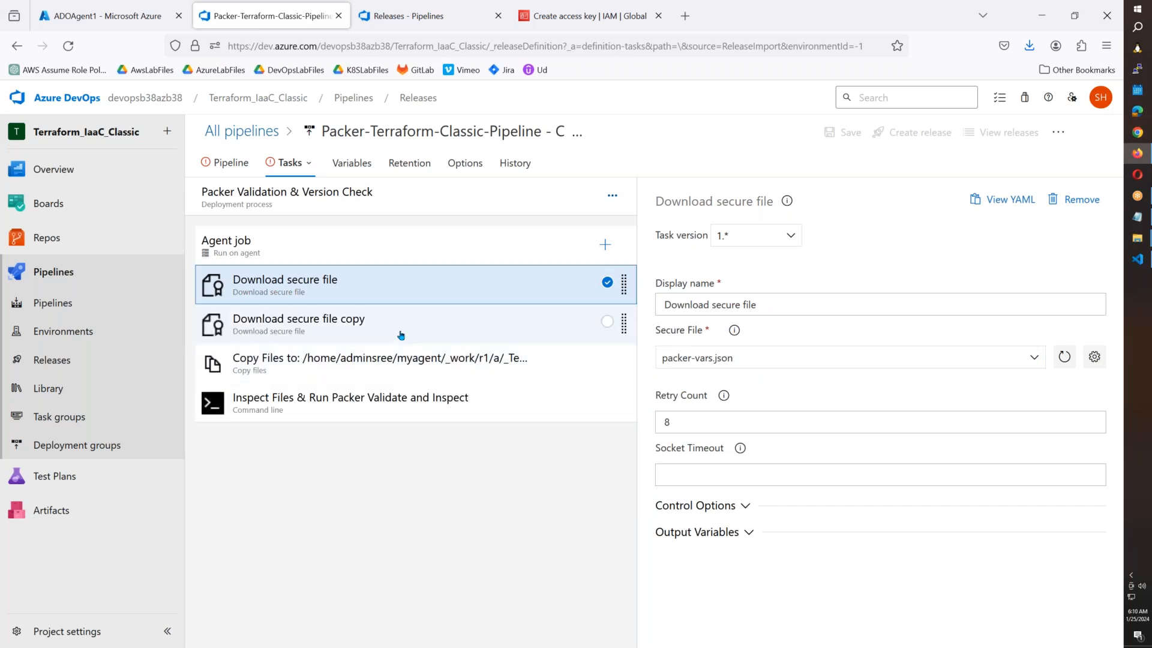
pyautogui.rightClick(399, 335)
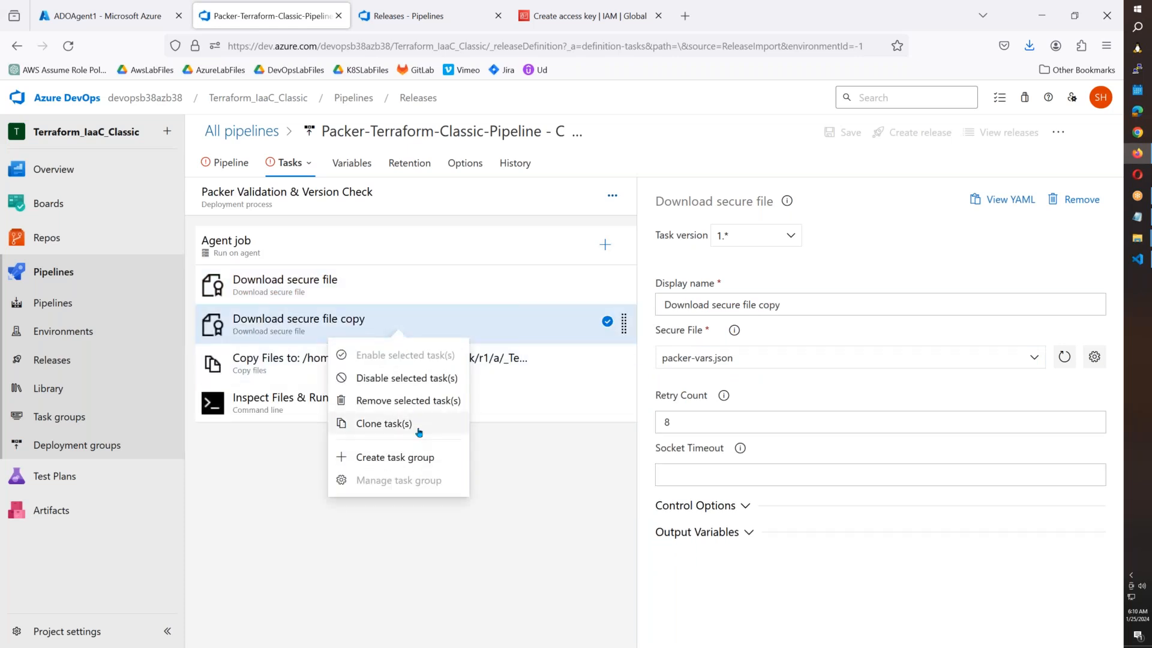
pyautogui.click(414, 425)
pyautogui.click(378, 286)
pyautogui.moveTo(780, 354); pyautogui.dragTo(608, 362)
pyautogui.click(798, 304)
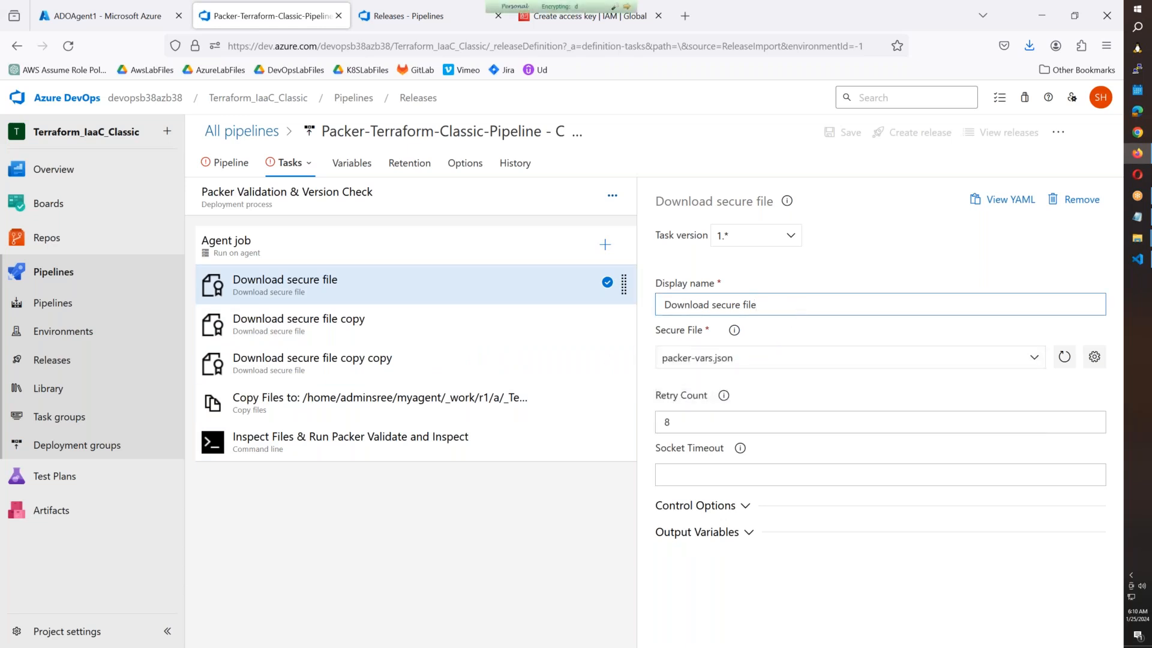
# Point the first copy at backend.json and rename it accordingly.
pyautogui.click(412, 327)
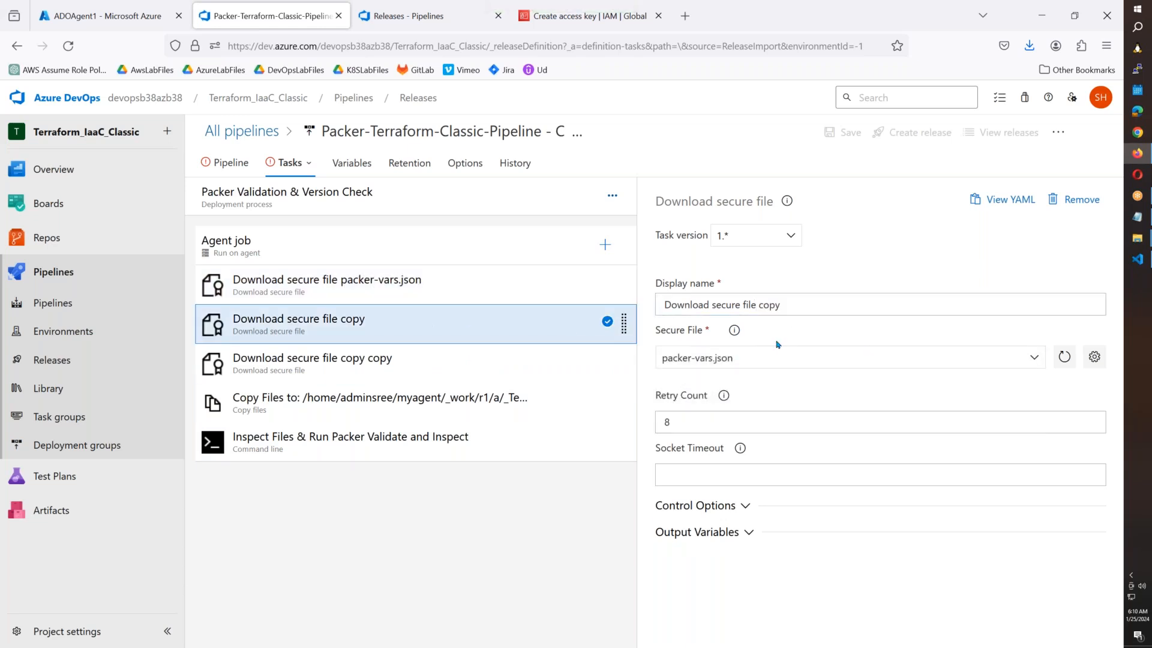
pyautogui.click(1034, 363)
pyautogui.click(715, 403)
pyautogui.click(661, 360)
pyautogui.moveTo(757, 305); pyautogui.dragTo(784, 308)
pyautogui.press('BackSpace')
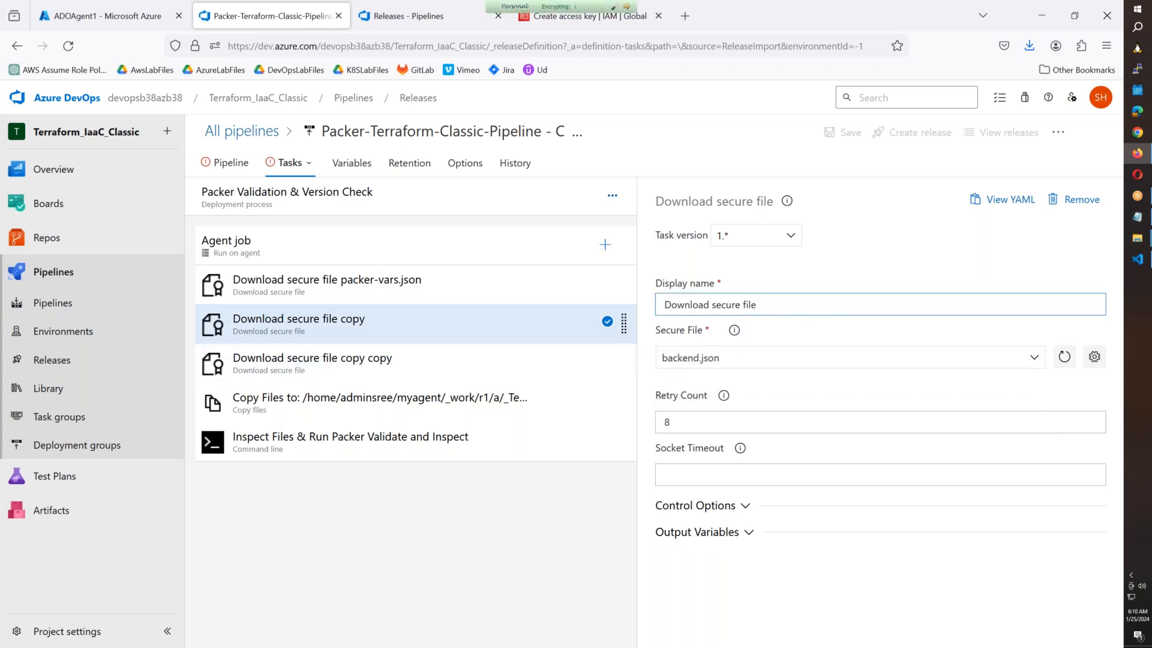
# Point the second copy at access.auto.tfvars and rename it accordingly.
pyautogui.click(454, 359)
pyautogui.click(771, 359)
pyautogui.click(748, 380)
pyautogui.click(756, 360)
pyautogui.click(818, 302)
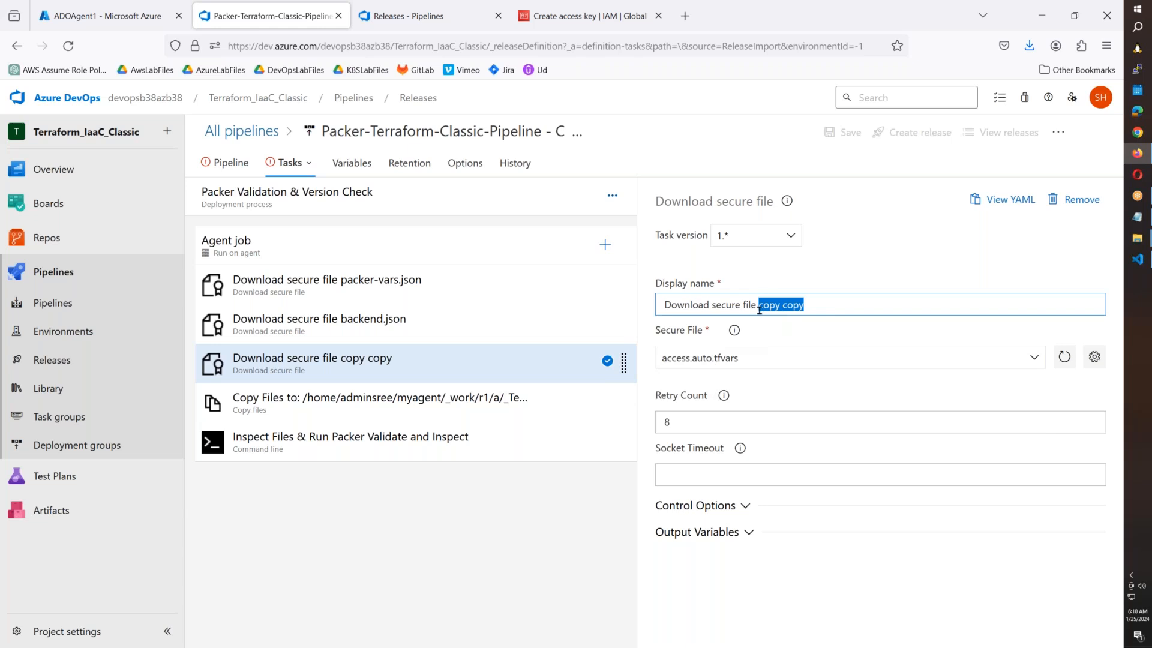
pyautogui.hotkey('ctrl', 'v')
pyautogui.click(478, 540)
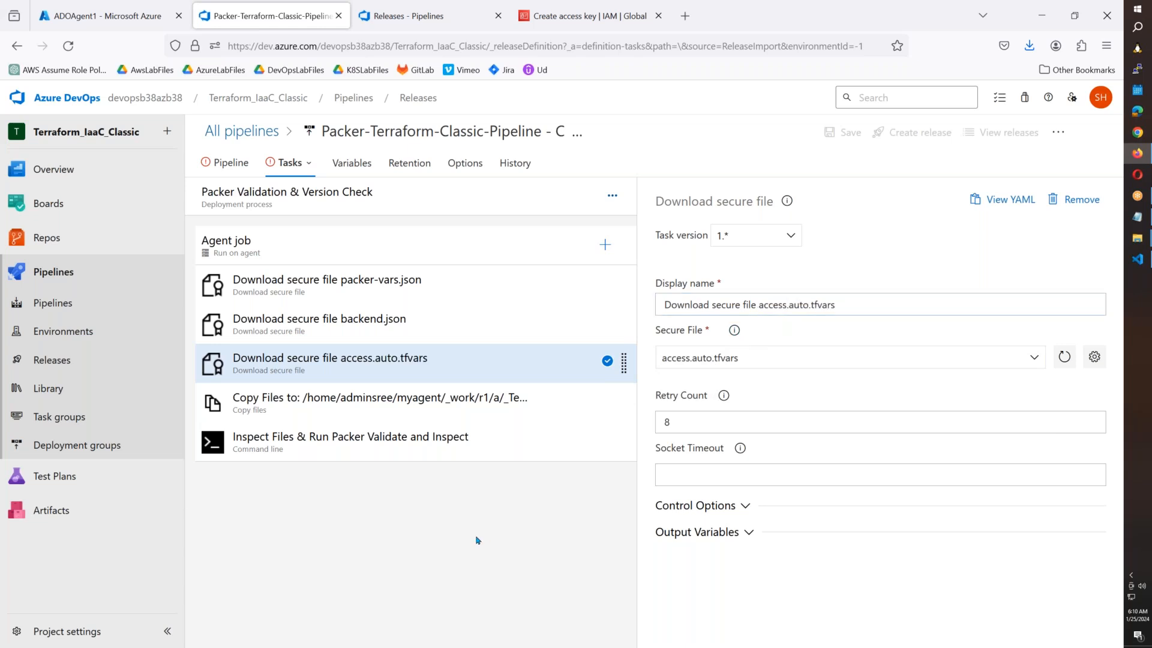
# Select all three Download secure file tasks together.
pyautogui.click(450, 299)
pyautogui.keyDown('ctrl'); pyautogui.click(438, 320); pyautogui.keyUp('ctrl')
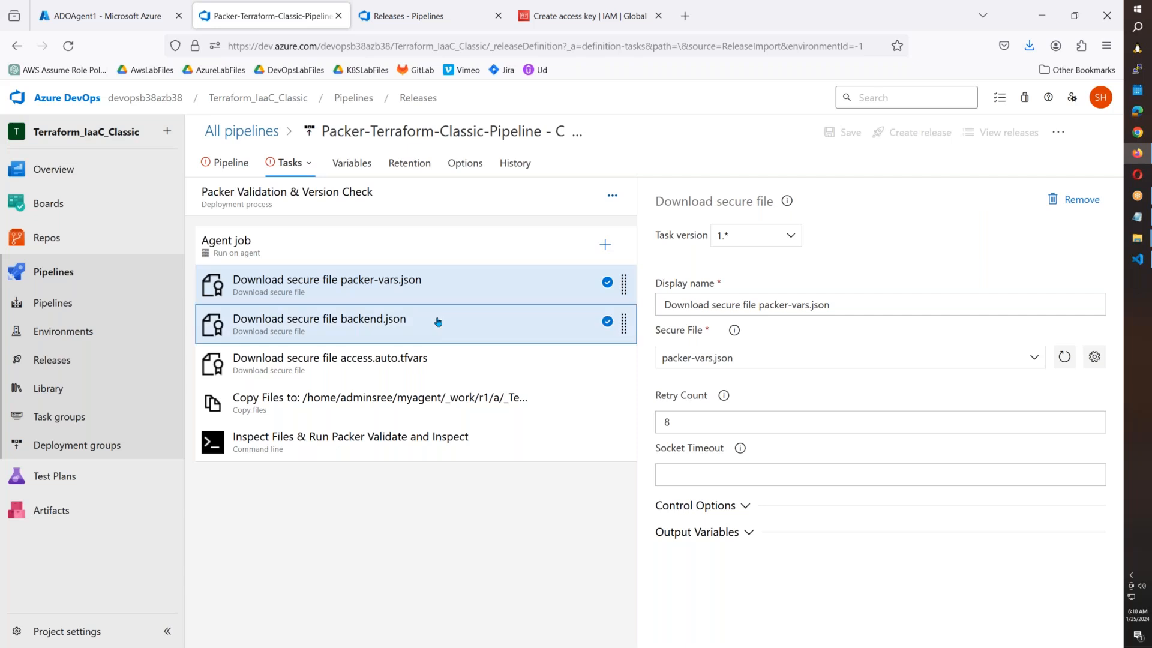
pyautogui.keyDown('ctrl'); pyautogui.click(442, 359); pyautogui.keyUp('ctrl')
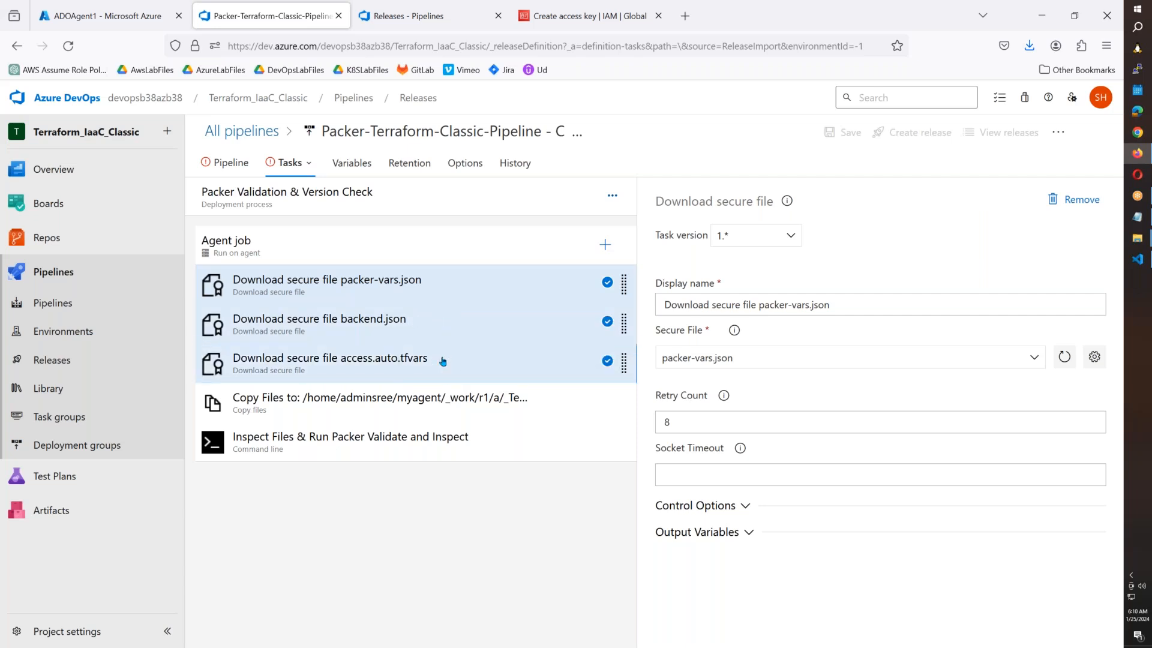
# Group the three selected Download secure file tasks into a new task group named SecureFiles.
pyautogui.rightClick(442, 360)
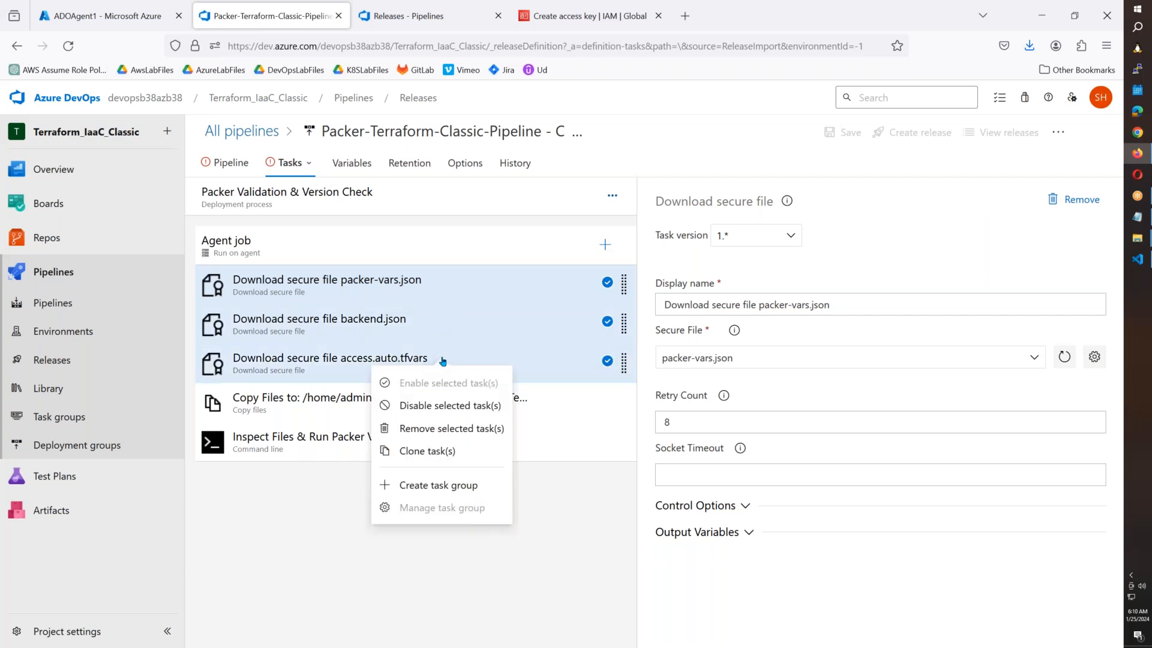
pyautogui.click(437, 487)
pyautogui.write('Se')
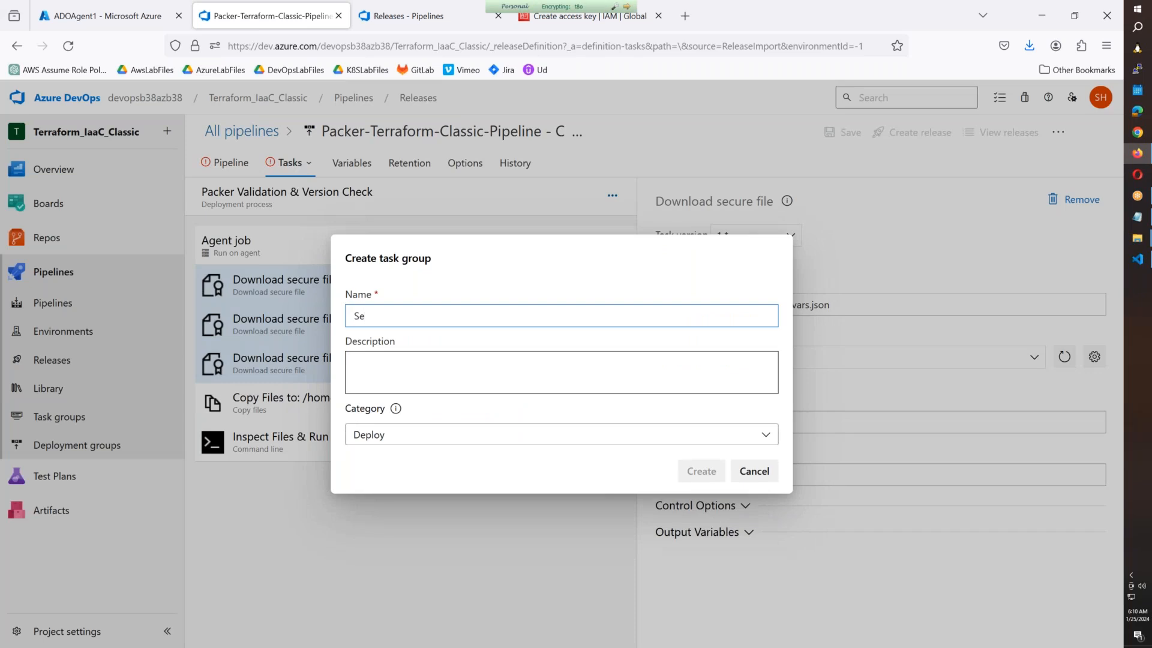
pyautogui.write('cureFIle')
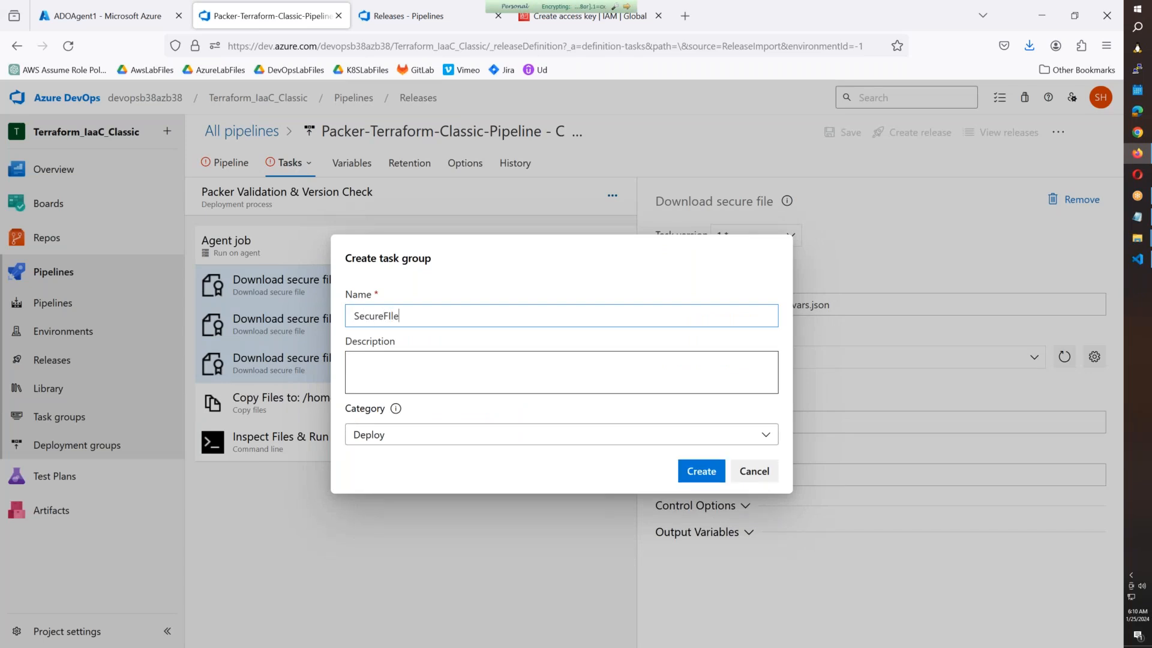
pyautogui.write('iles')
pyautogui.click(481, 385)
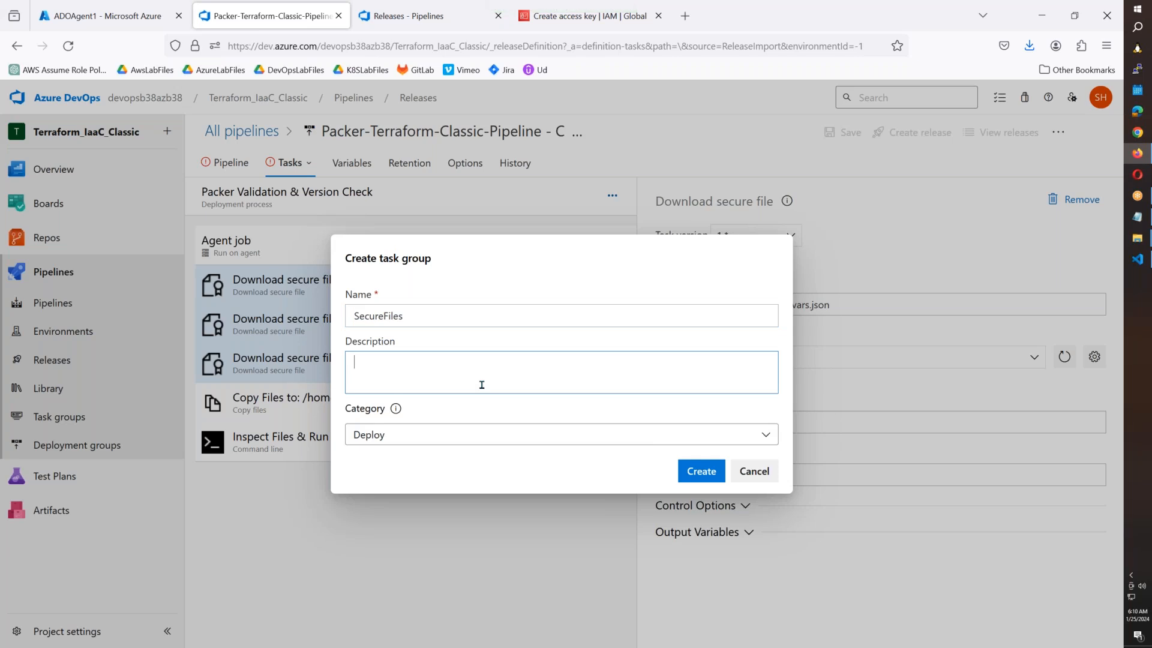
pyautogui.click(696, 471)
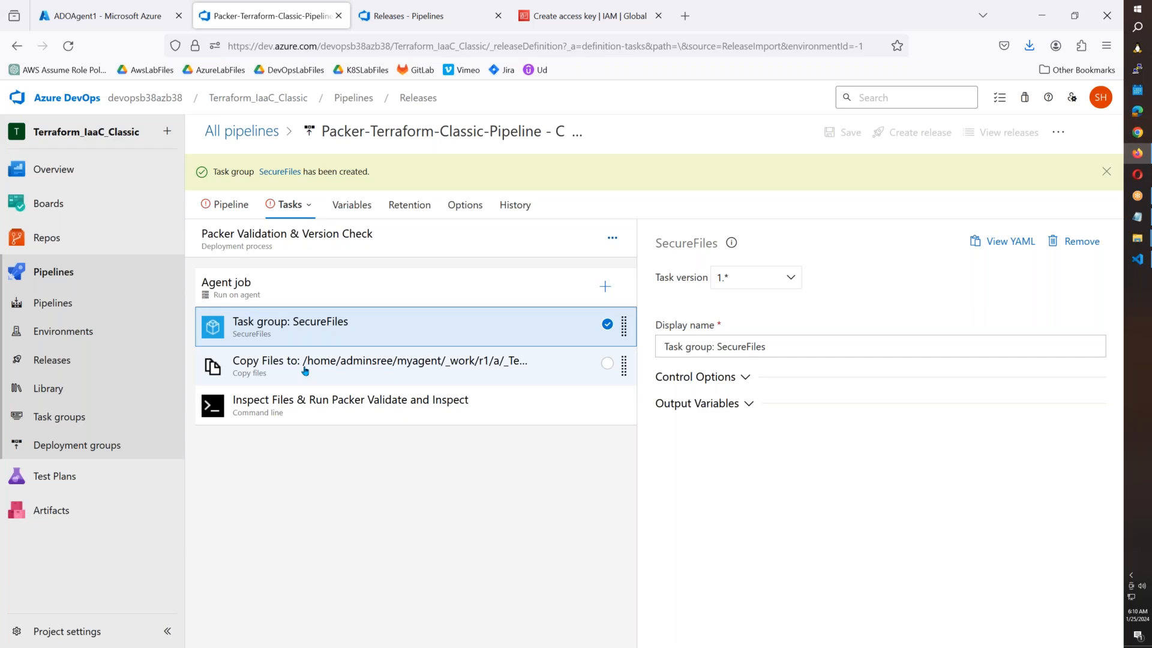
# Review the Copy Files and command line script task settings.
pyautogui.click(305, 371)
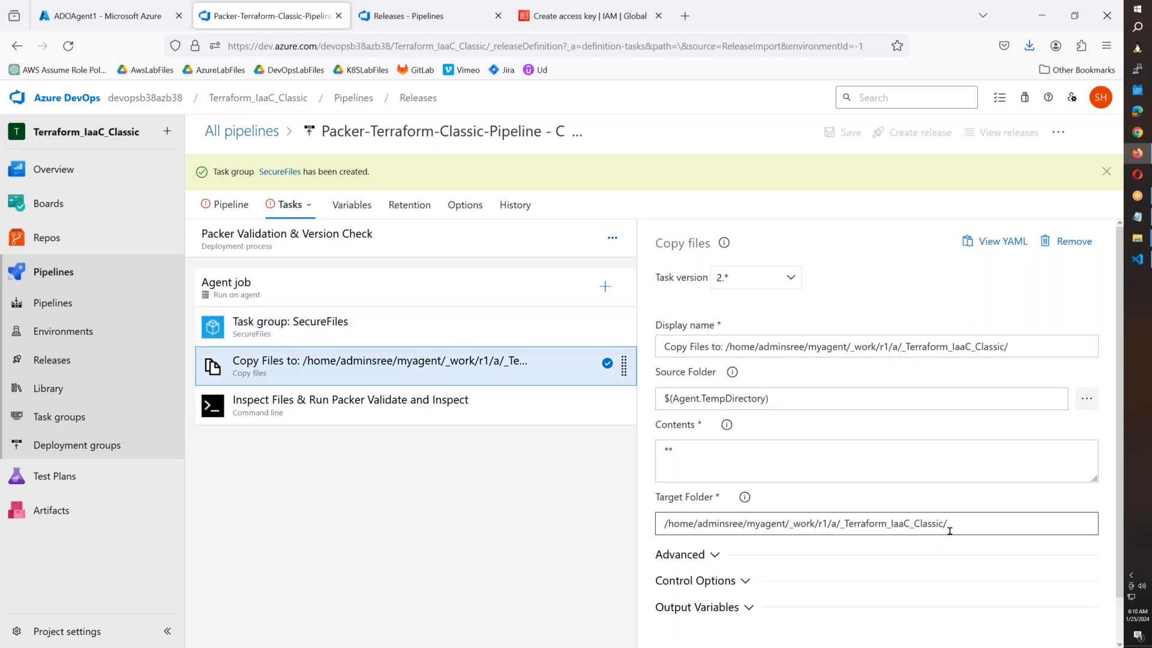
pyautogui.click(363, 408)
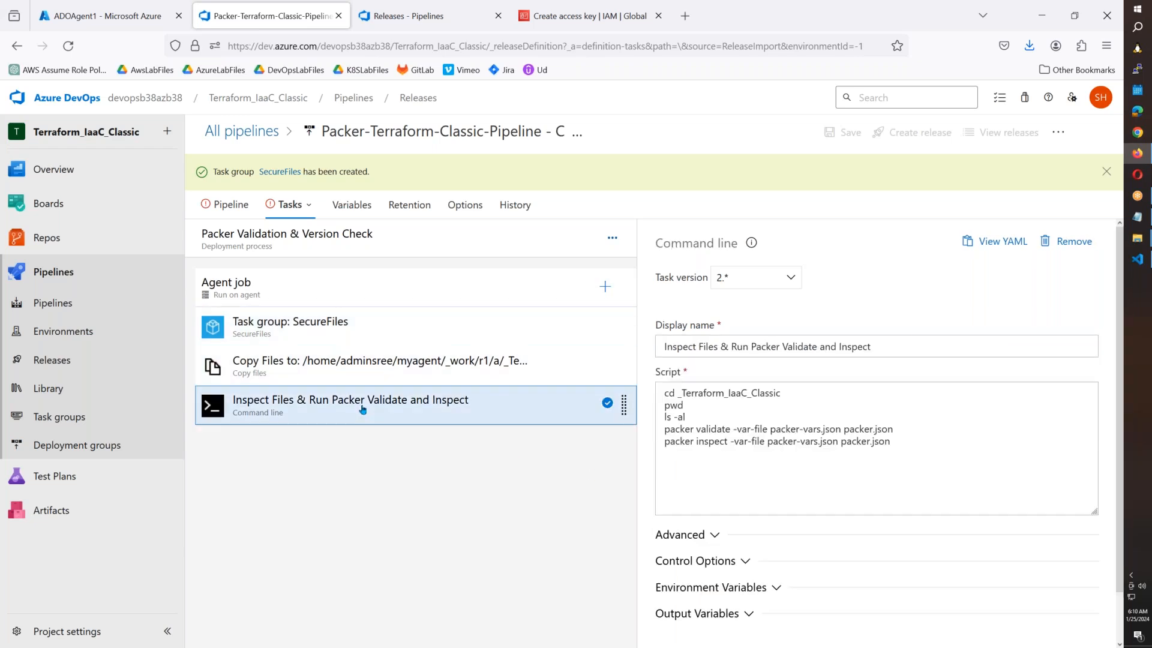
pyautogui.moveTo(900, 441); pyautogui.dragTo(623, 387)
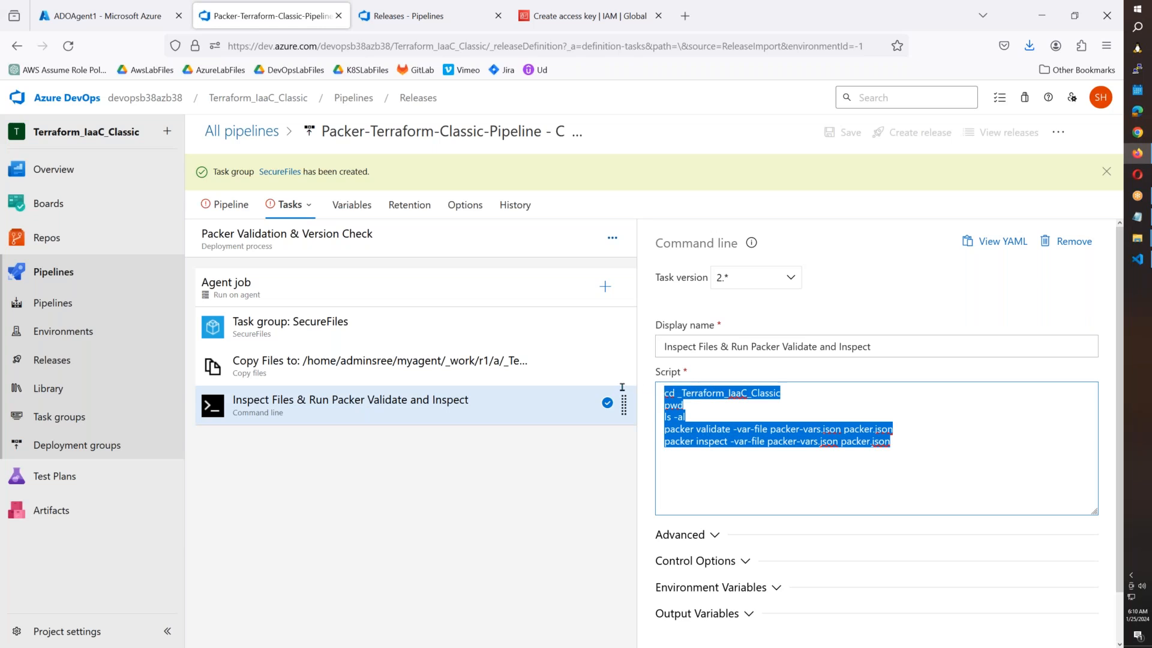
pyautogui.click(291, 209)
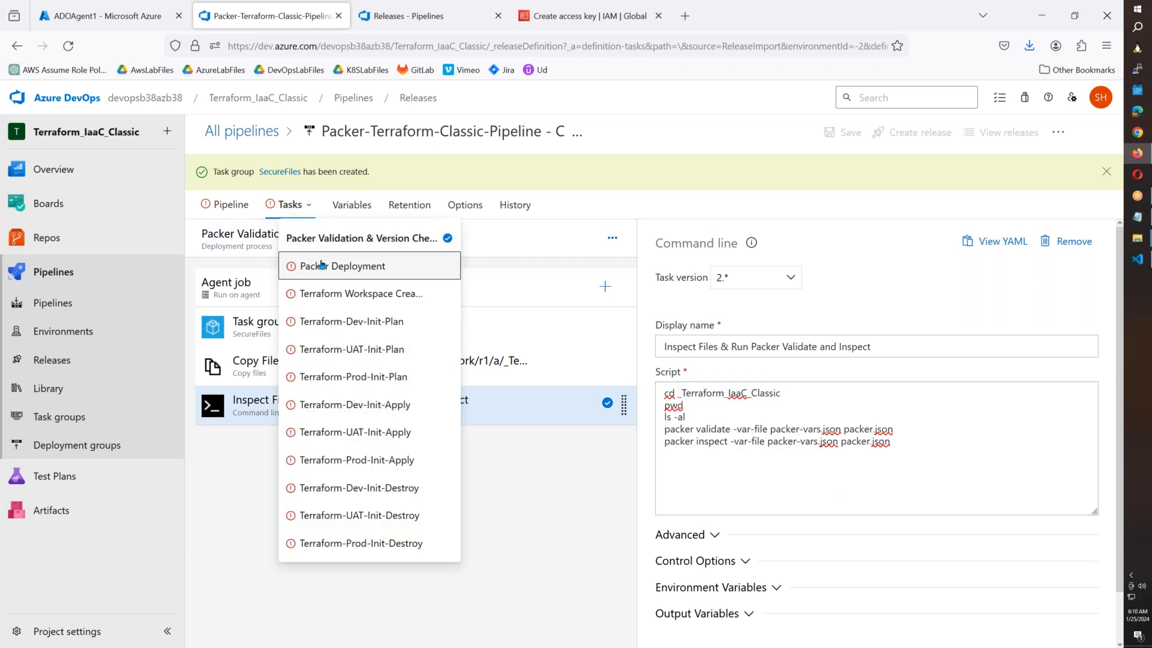
# In the Packer Deployment stage, set the agent job's pool to LinuxAgentPool.
pyautogui.click(312, 266)
pyautogui.click(429, 293)
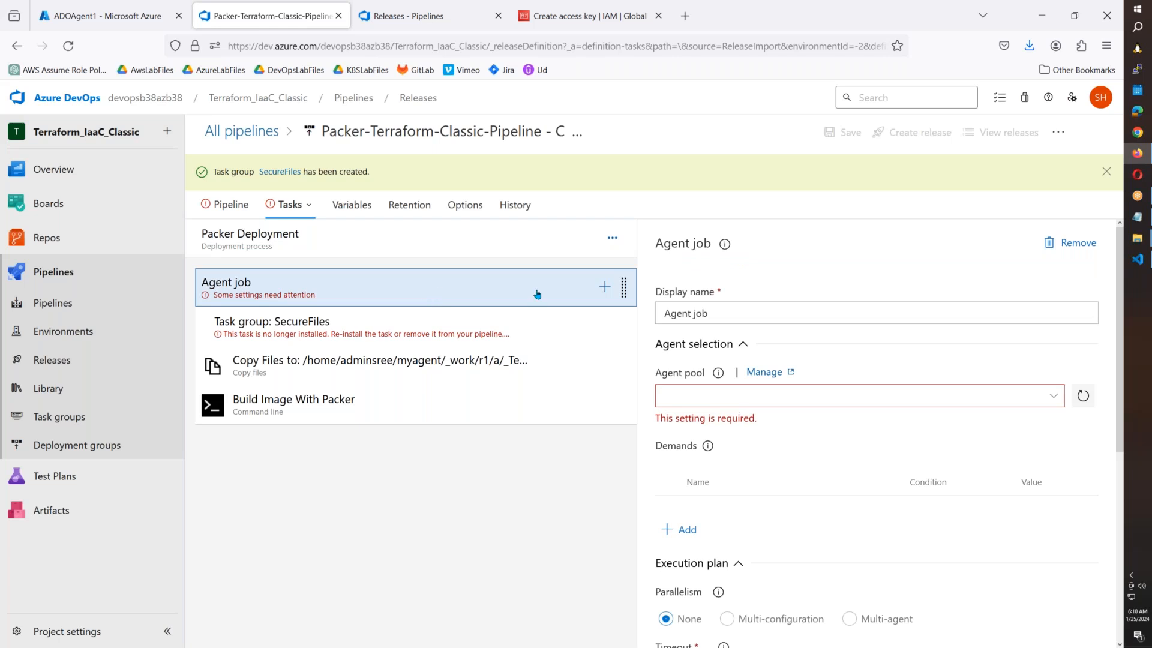
pyautogui.click(1054, 396)
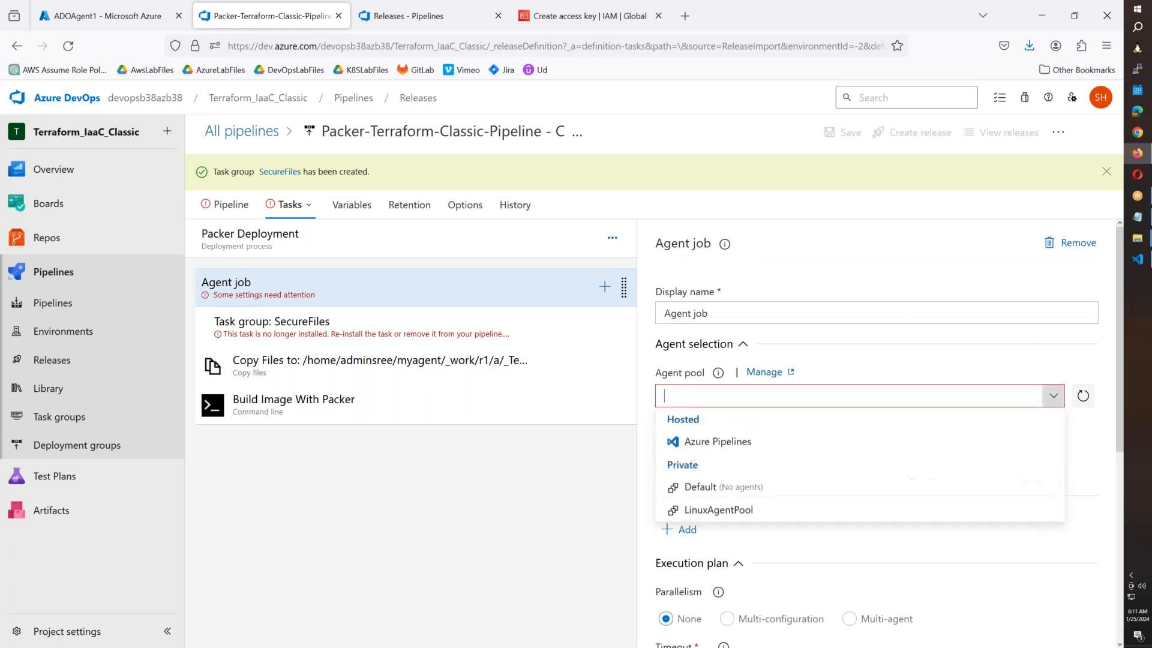
pyautogui.click(735, 510)
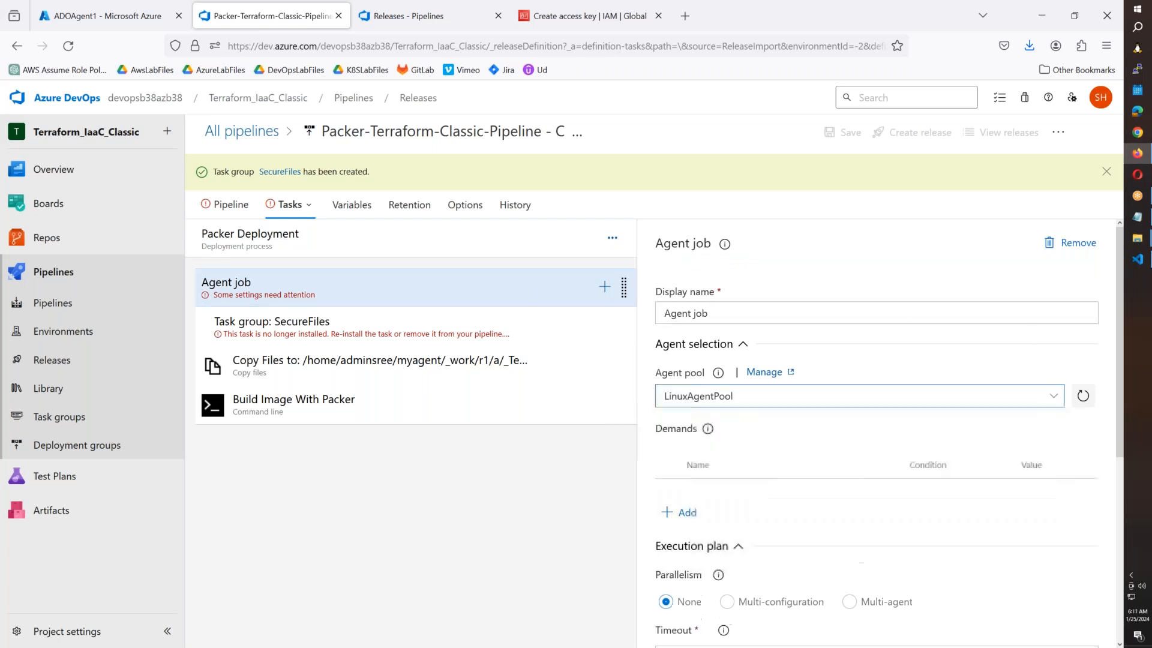
# Replace the broken task group with SecureFiles above Copy Files, then go to Terraform Workspace Creation.
pyautogui.click(347, 336)
pyautogui.press('Delete')
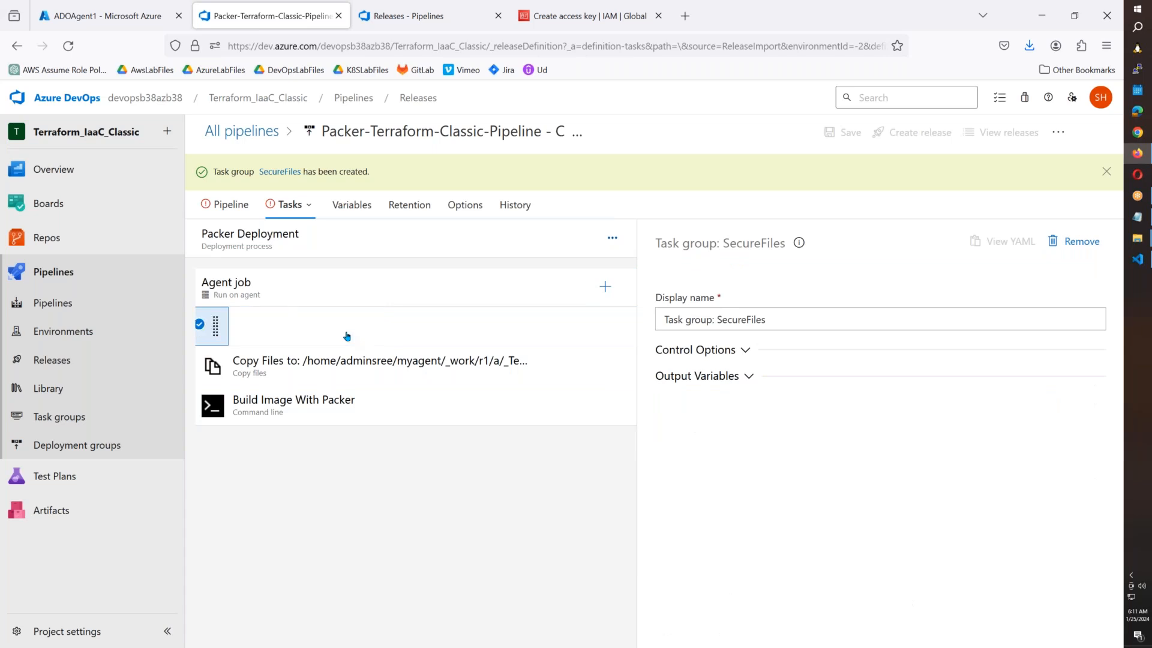
pyautogui.click(605, 288)
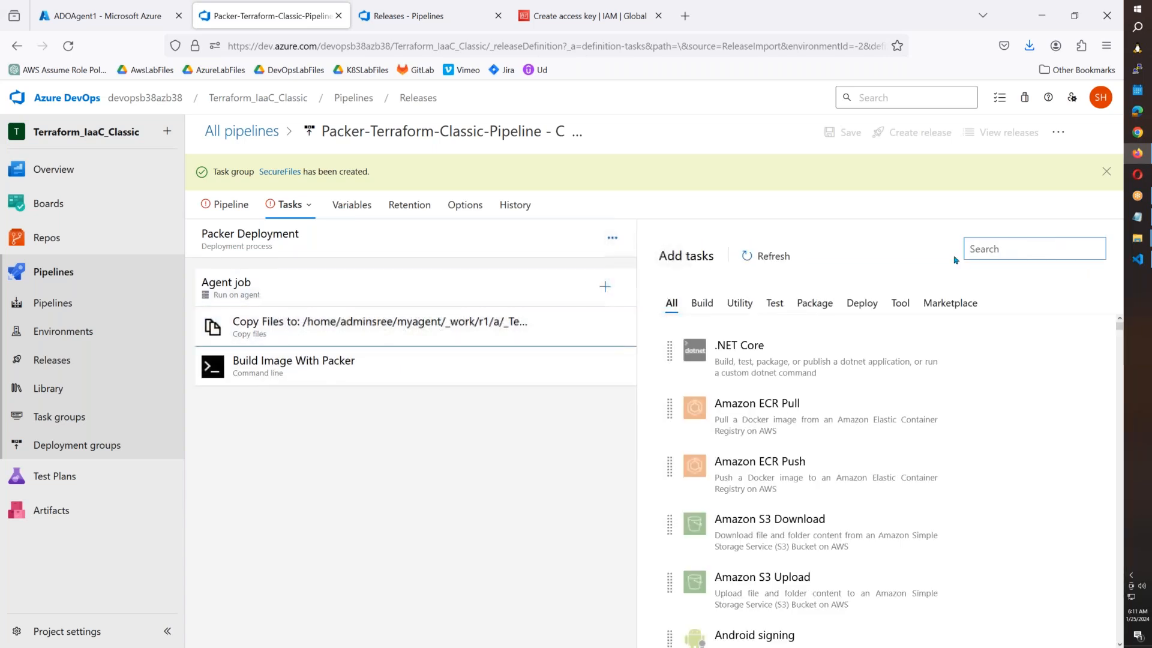
pyautogui.write('sec')
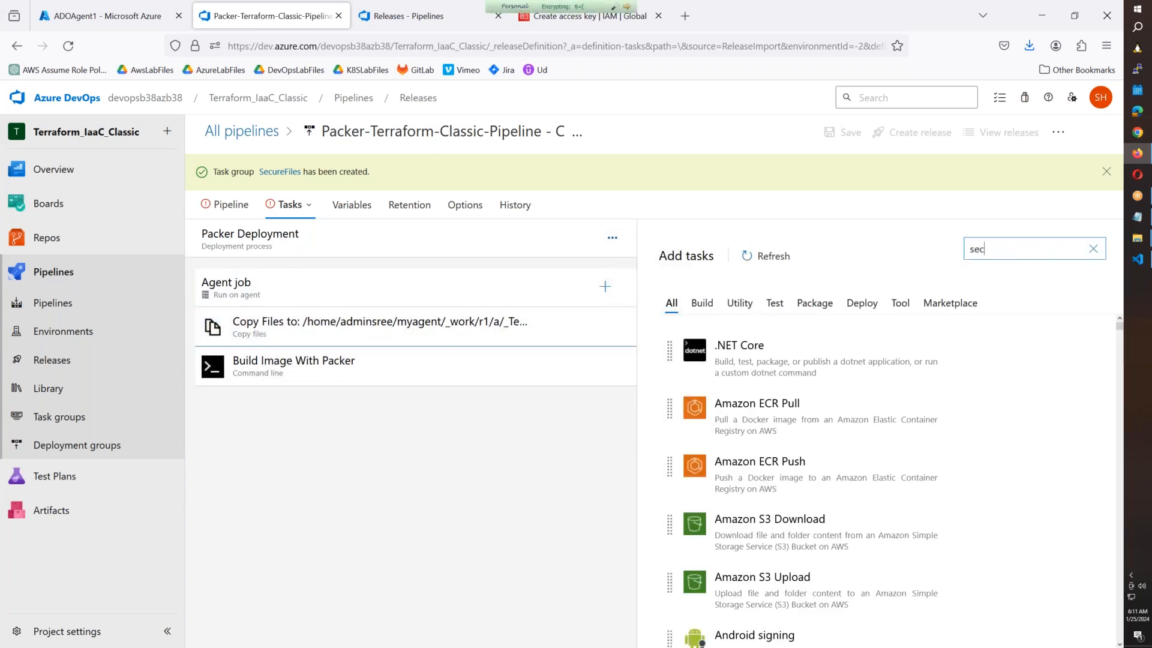
pyautogui.write('ure')
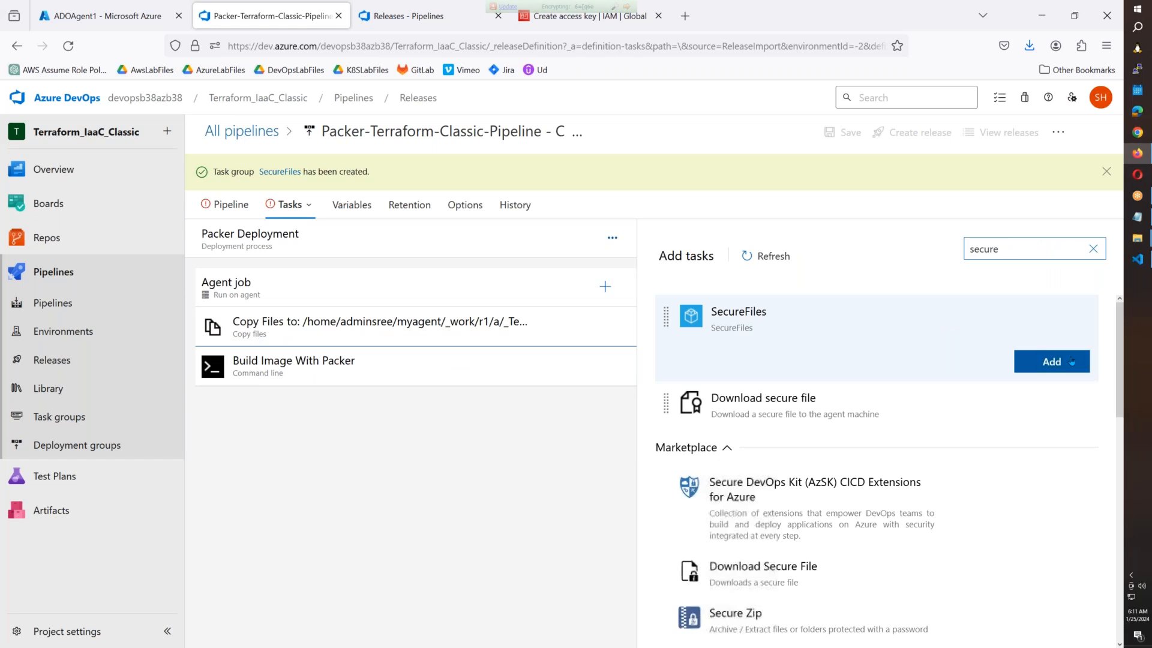
pyautogui.click(1047, 360)
pyautogui.click(438, 369)
pyautogui.moveTo(438, 370); pyautogui.dragTo(438, 327)
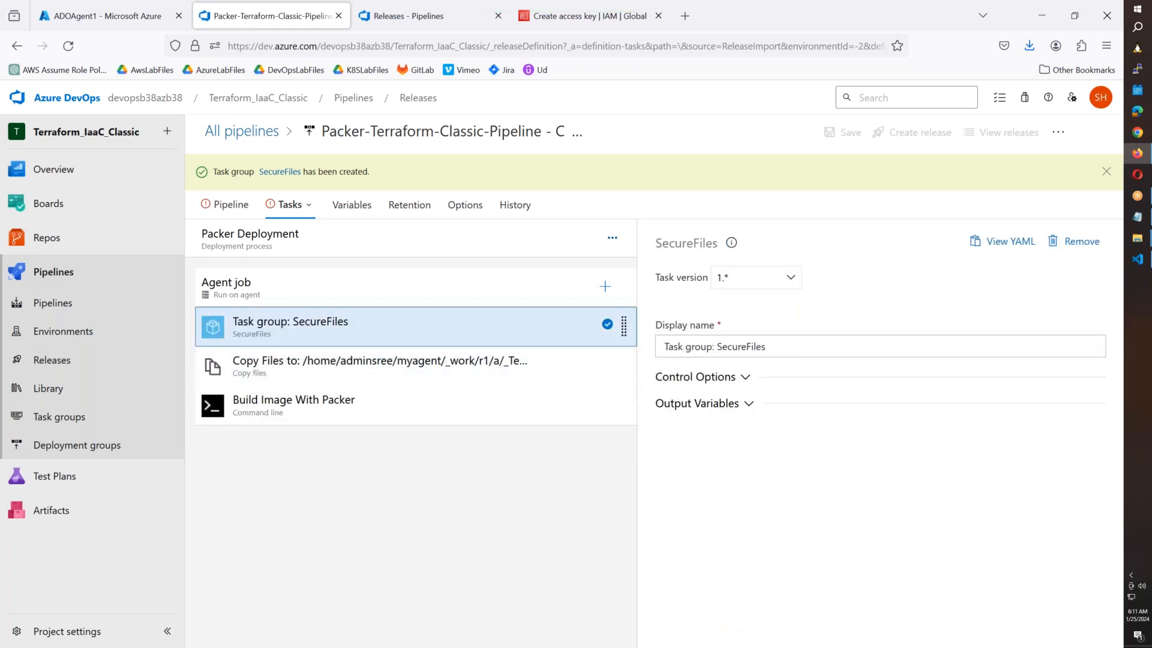
pyautogui.click(309, 206)
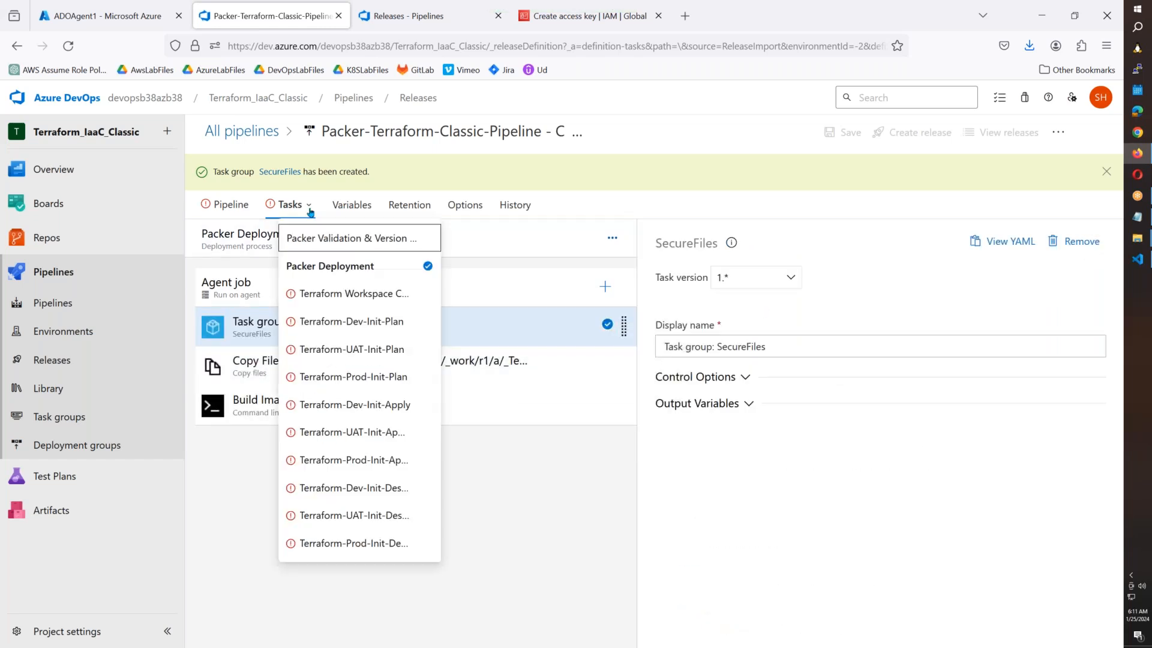
pyautogui.click(334, 294)
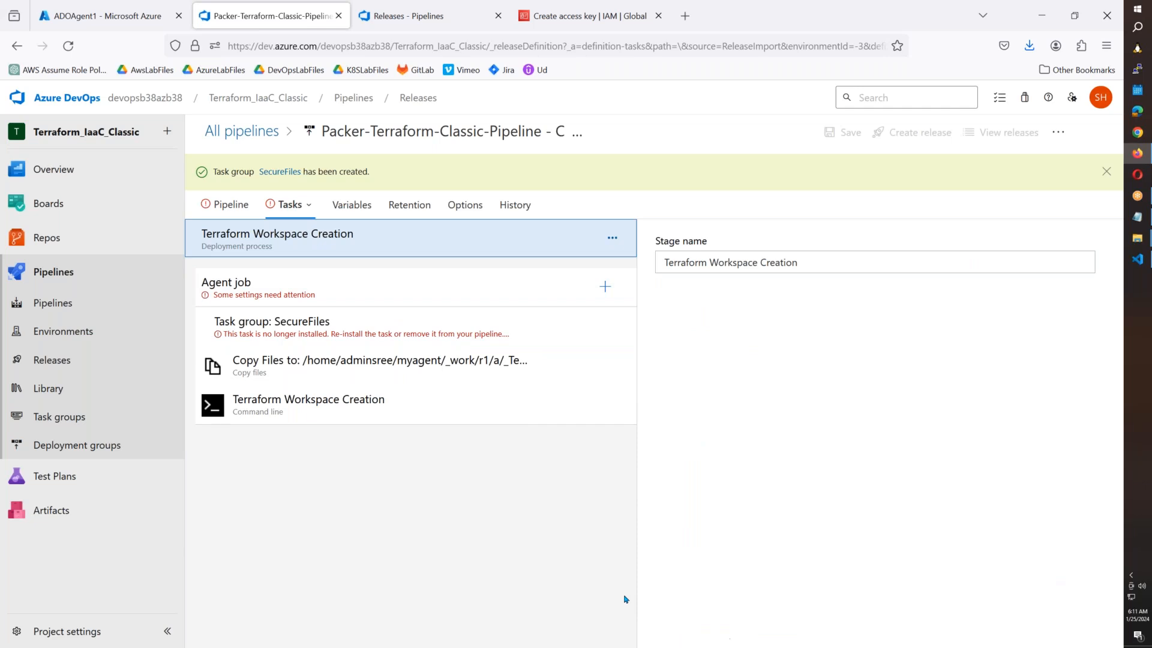
# Delete the broken SecureFiles task group and set the agent pool to LinuxAgentPool.
pyautogui.click(436, 329)
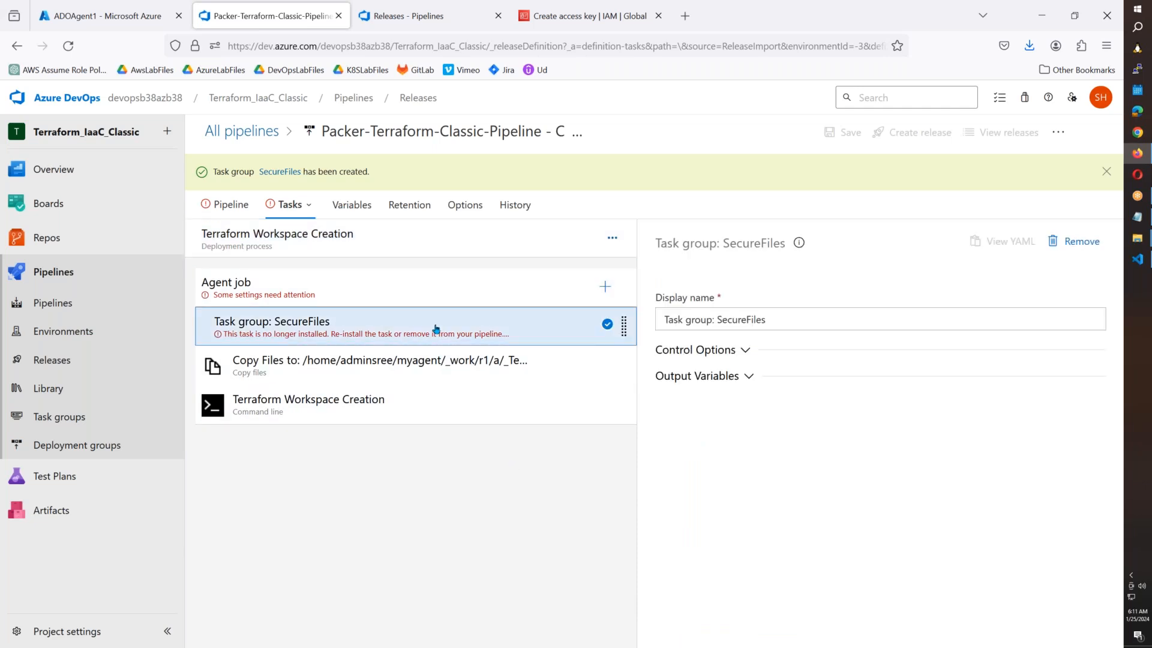
pyautogui.press('Delete')
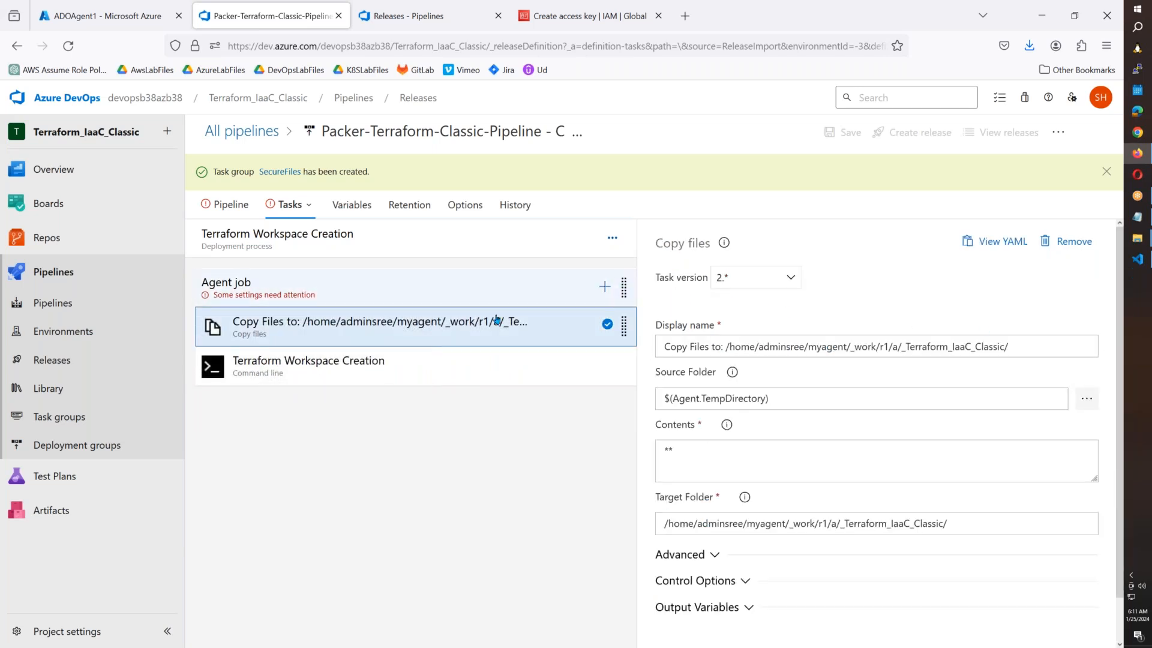
pyautogui.click(518, 285)
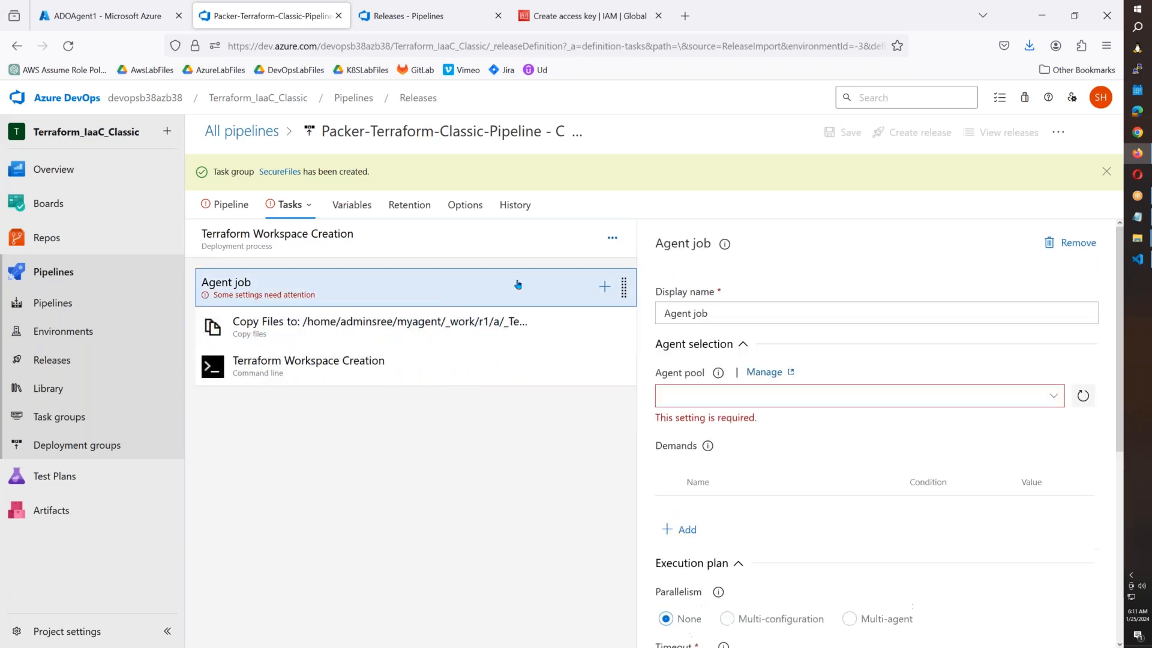
pyautogui.click(1050, 400)
pyautogui.click(759, 512)
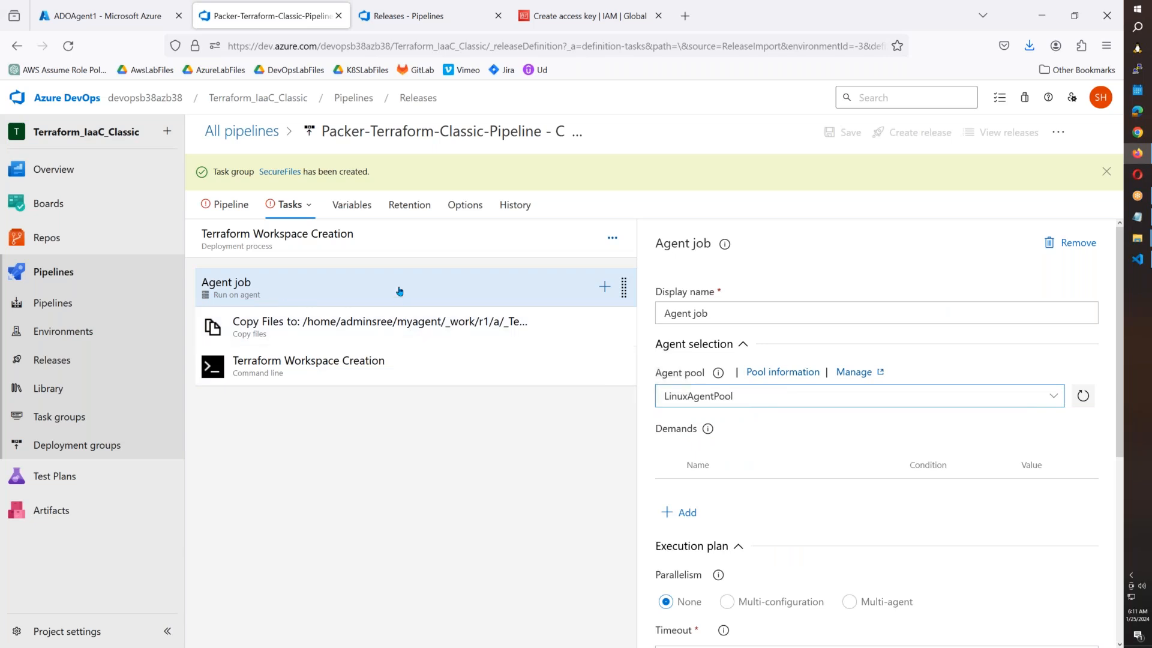
# Add the SecureFiles task group at the top, then switch to Terraform-Dev-Init-Plan.
pyautogui.click(604, 287)
pyautogui.write('Secure')
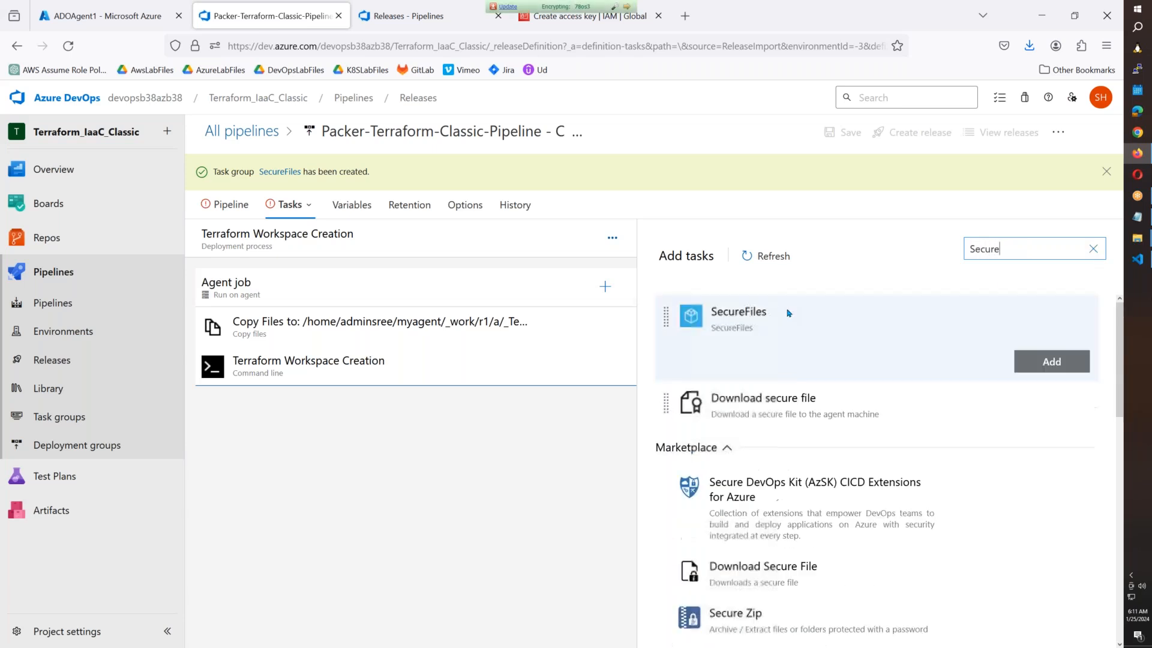
pyautogui.click(1051, 361)
pyautogui.moveTo(405, 403); pyautogui.dragTo(407, 314)
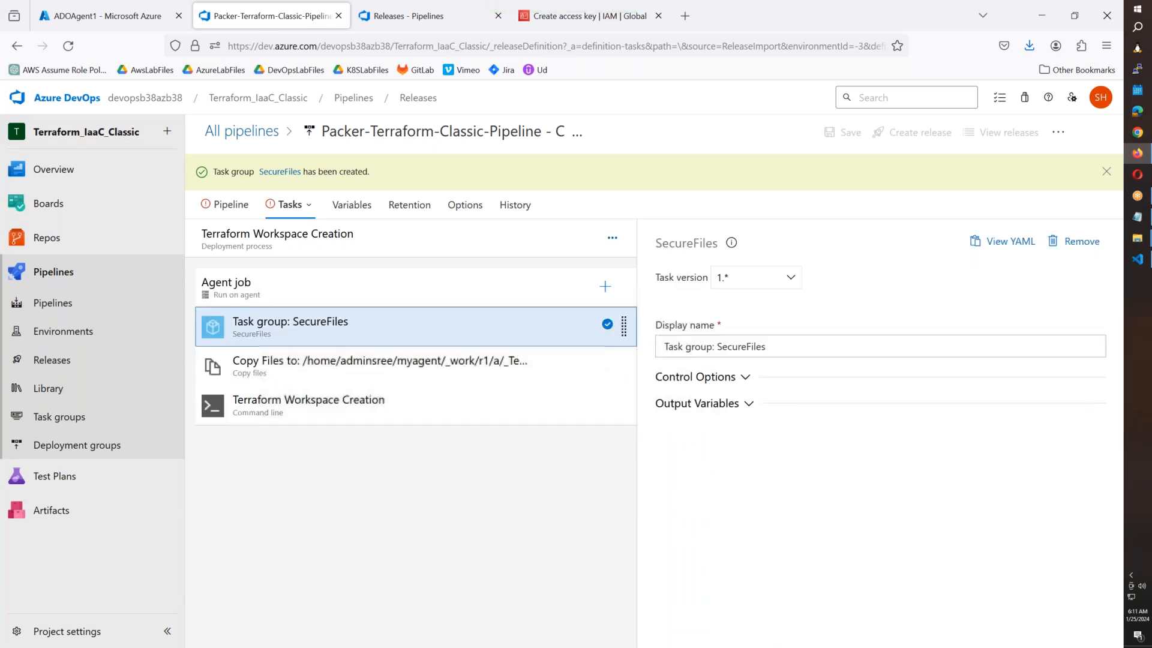
pyautogui.click(308, 205)
pyautogui.click(327, 320)
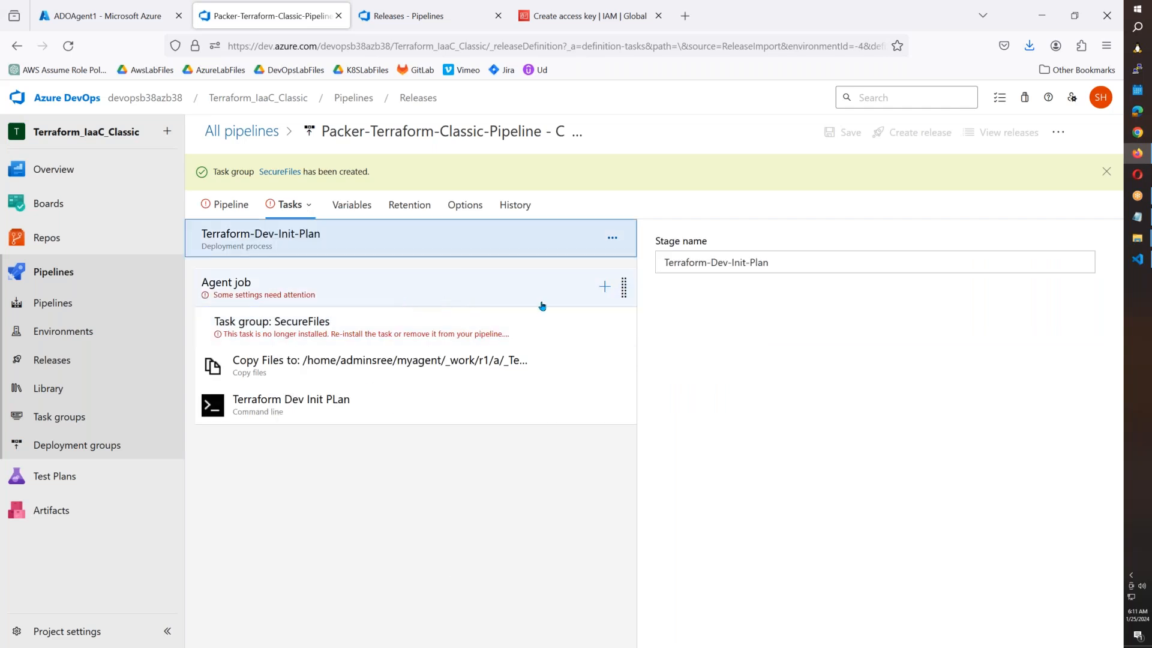
# Add the SecureFiles task group and move it to the top of the agent job.
pyautogui.click(605, 287)
pyautogui.write('Secure')
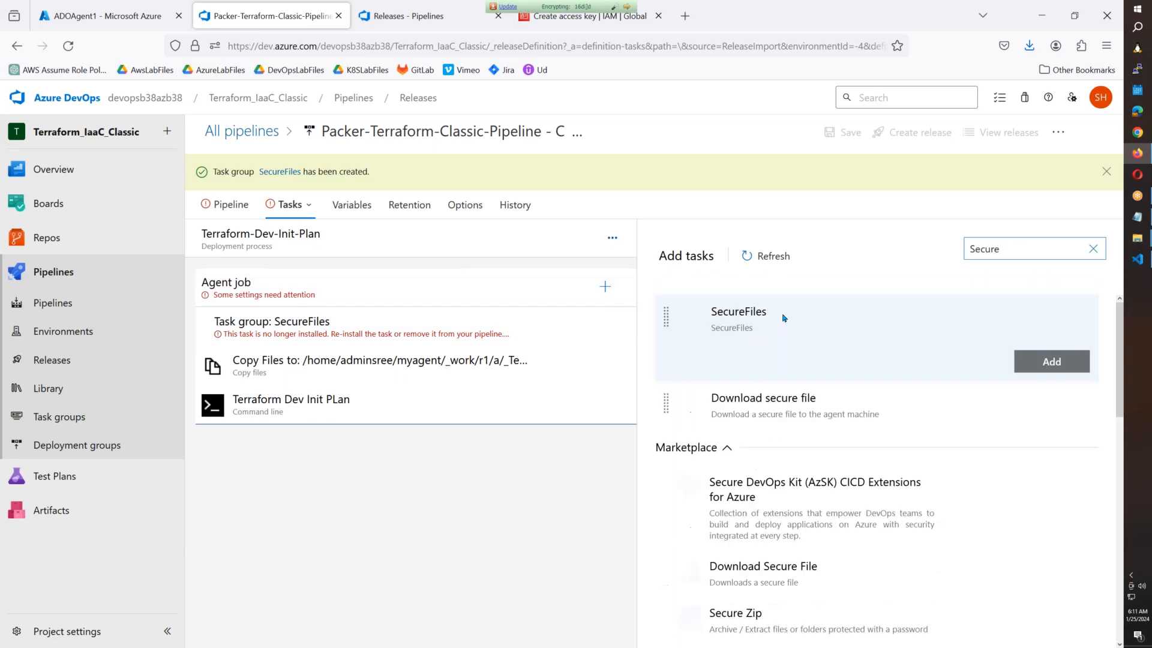
pyautogui.click(1051, 361)
pyautogui.moveTo(384, 441); pyautogui.dragTo(362, 331)
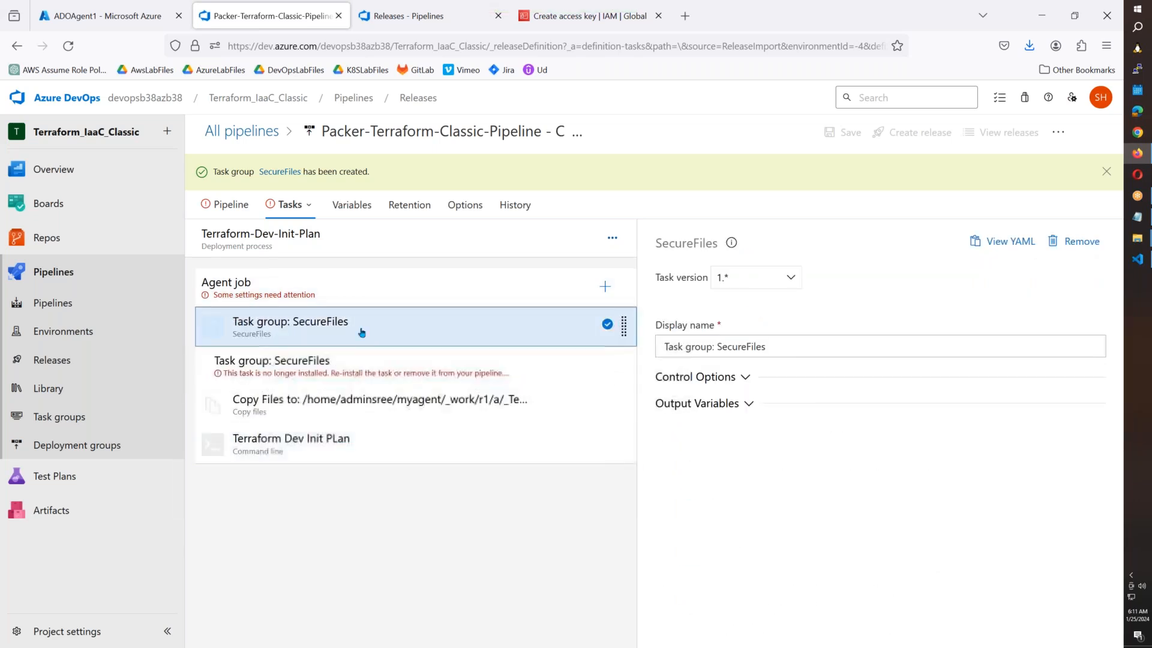
# Set the agent pool to LinuxAgentPool, then switch to Terraform-UAT-Init-Plan.
pyautogui.click(338, 370)
pyautogui.click(384, 364)
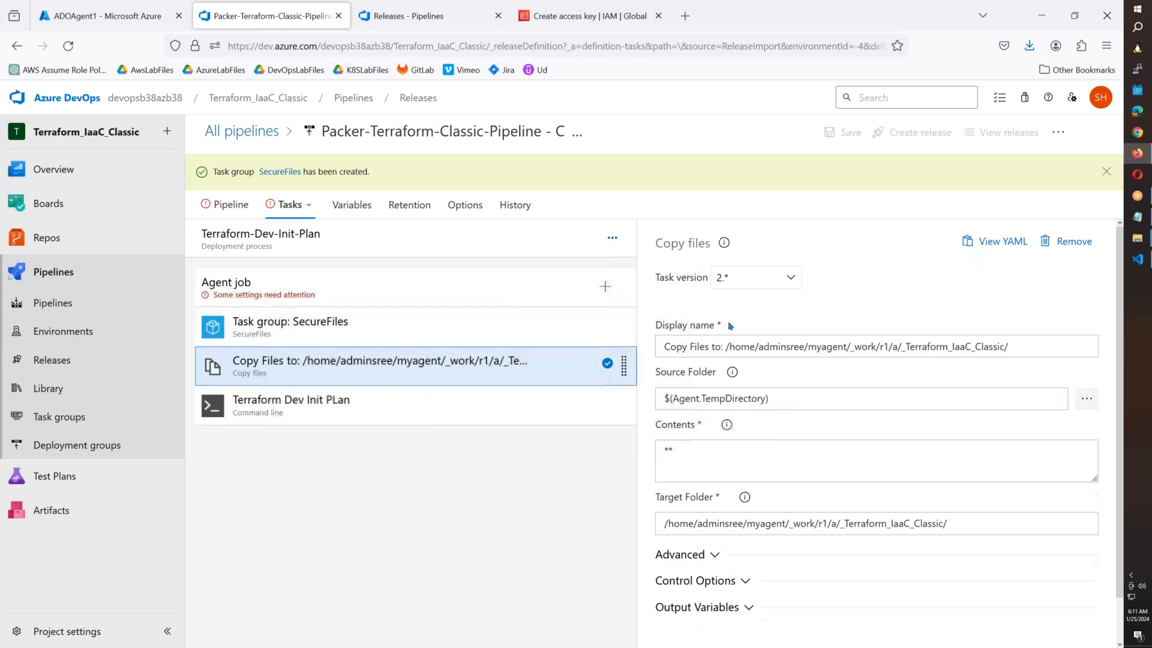
pyautogui.click(372, 286)
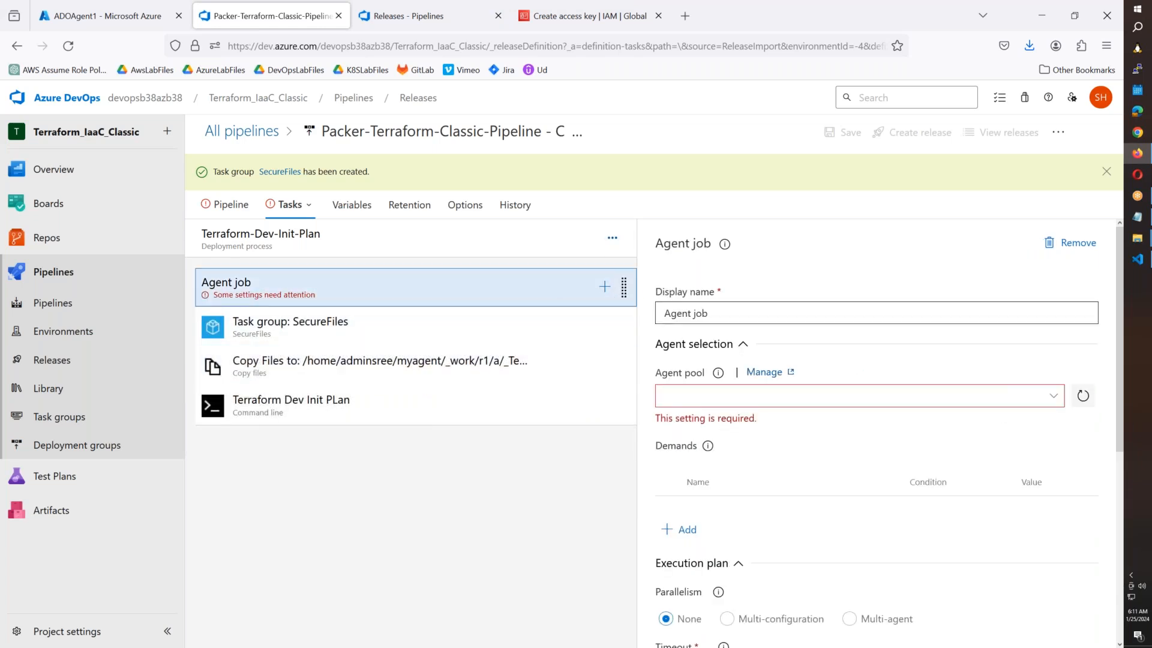
pyautogui.click(1054, 397)
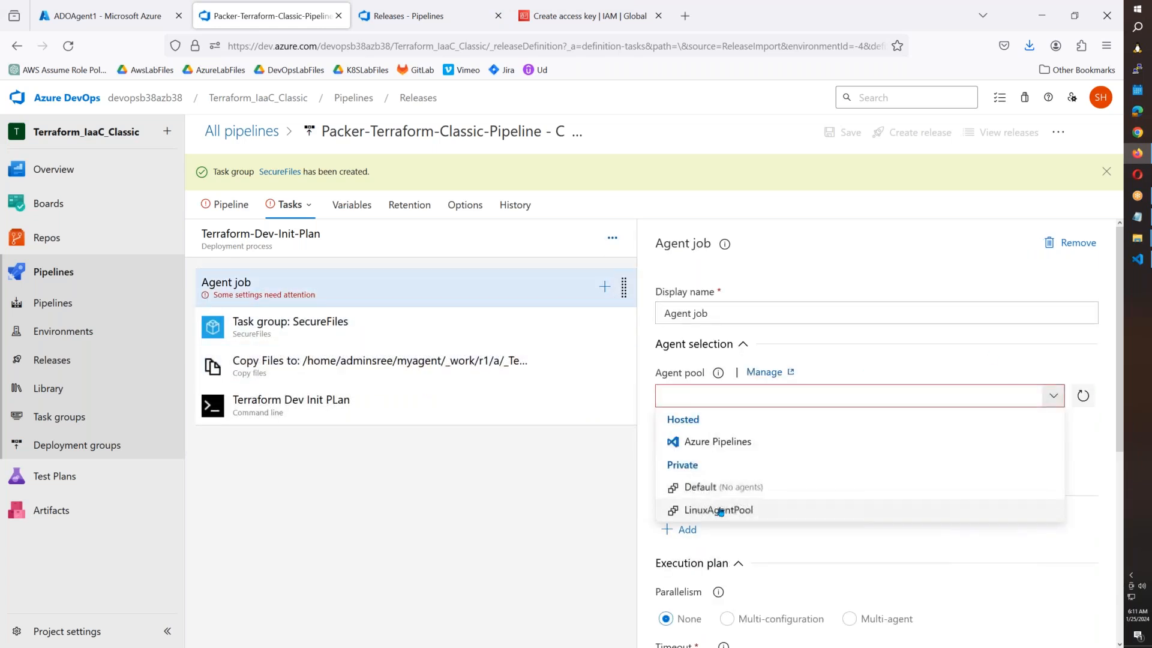
pyautogui.click(690, 509)
pyautogui.click(281, 213)
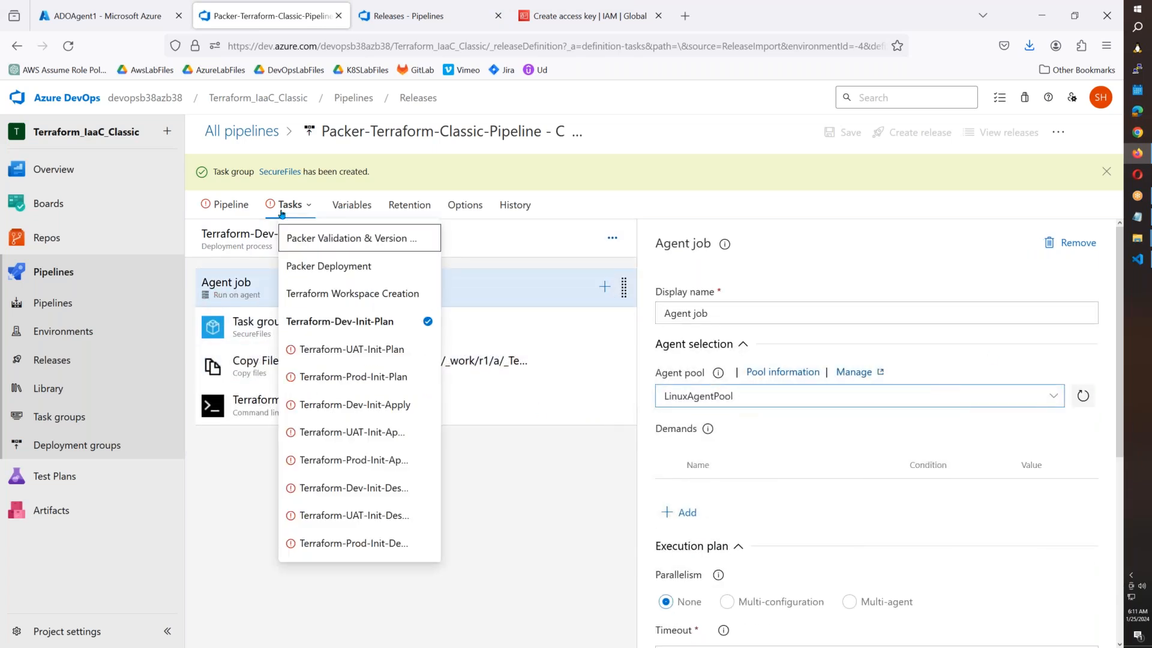
pyautogui.click(302, 349)
# Delete the broken SecureFiles task group and set the agent pool to LinuxAgentPool.
pyautogui.click(315, 322)
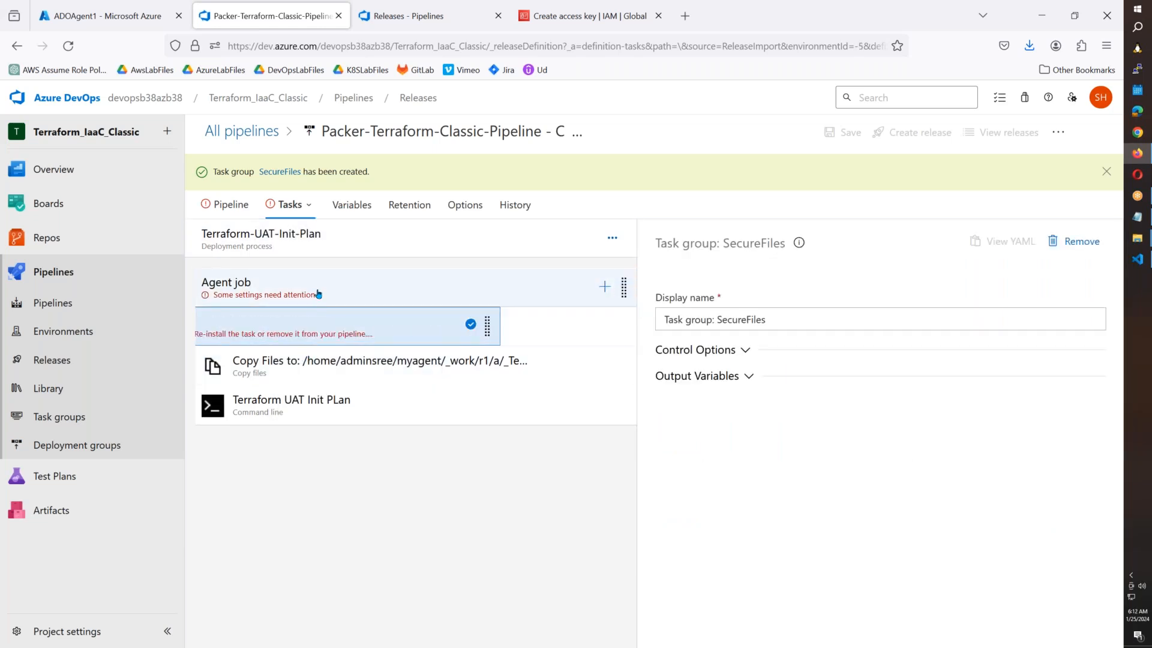
pyautogui.press('Delete')
pyautogui.click(318, 292)
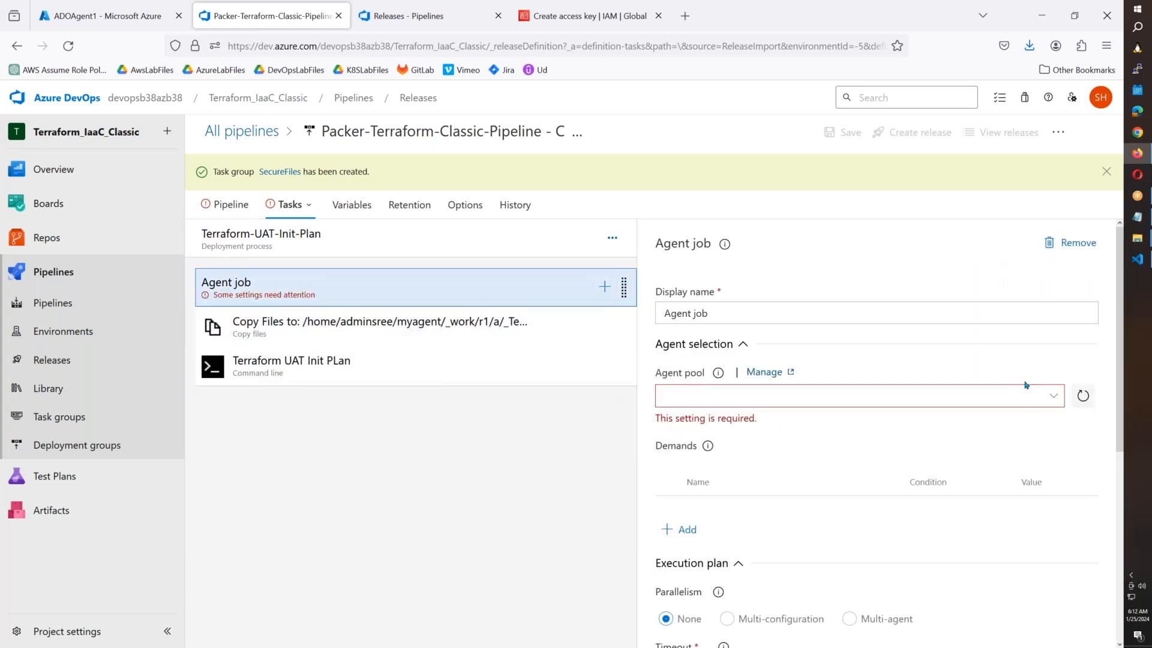
pyautogui.click(1055, 401)
pyautogui.click(690, 510)
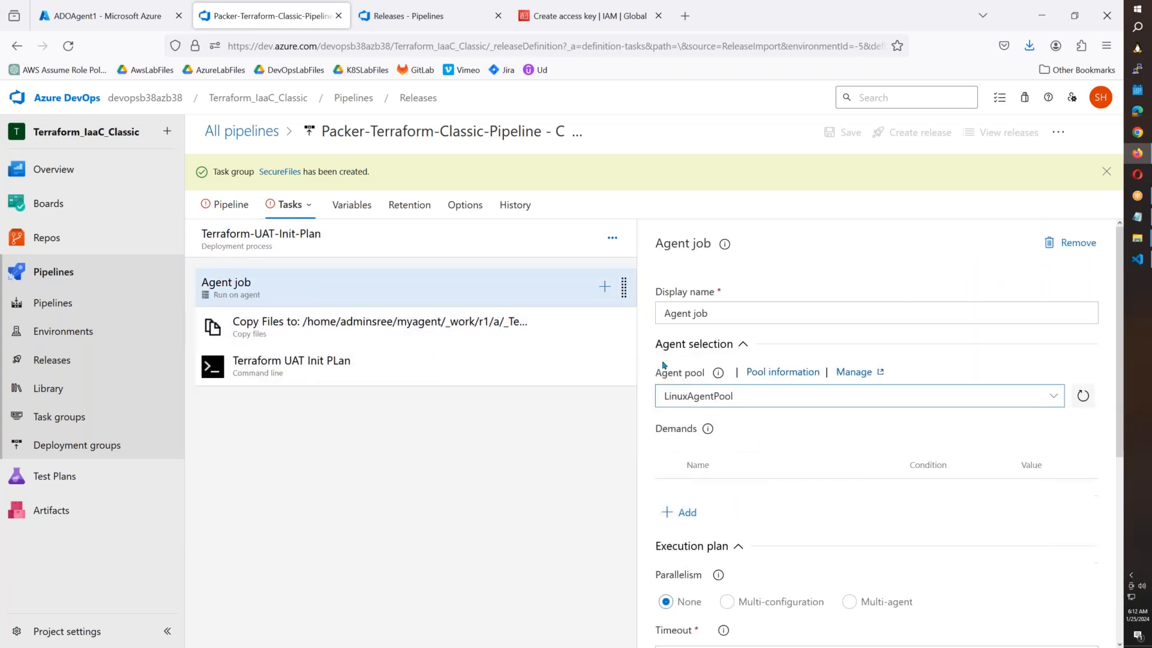
# Add the SecureFiles task group and move it to the top of the agent job.
pyautogui.click(606, 287)
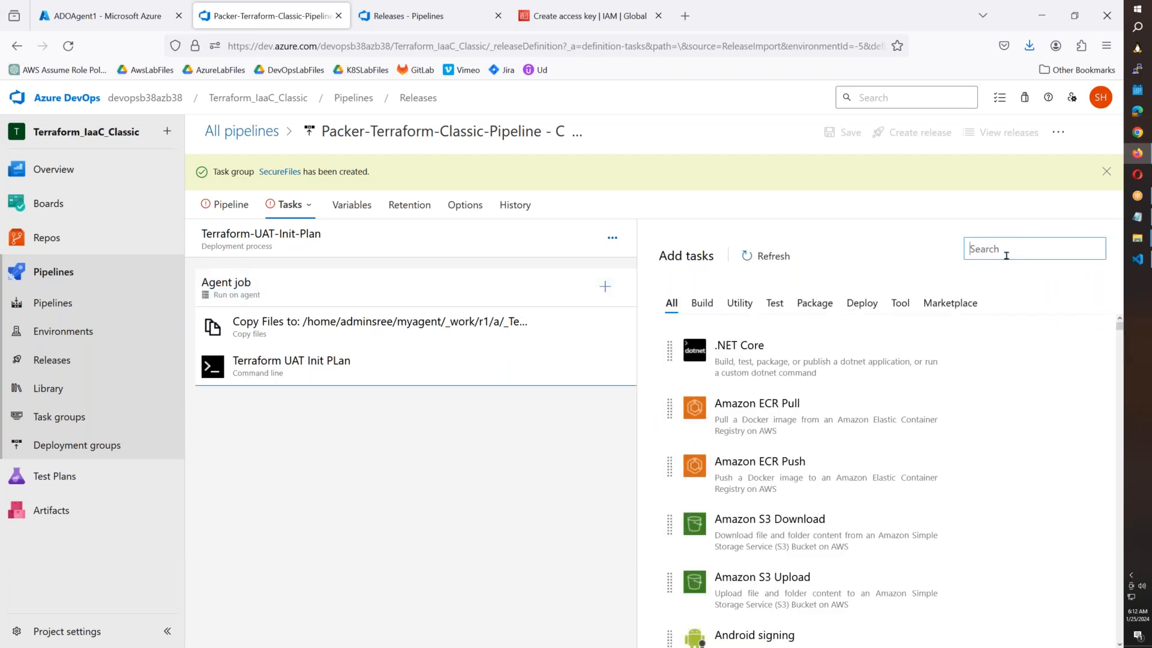
pyautogui.write('secure')
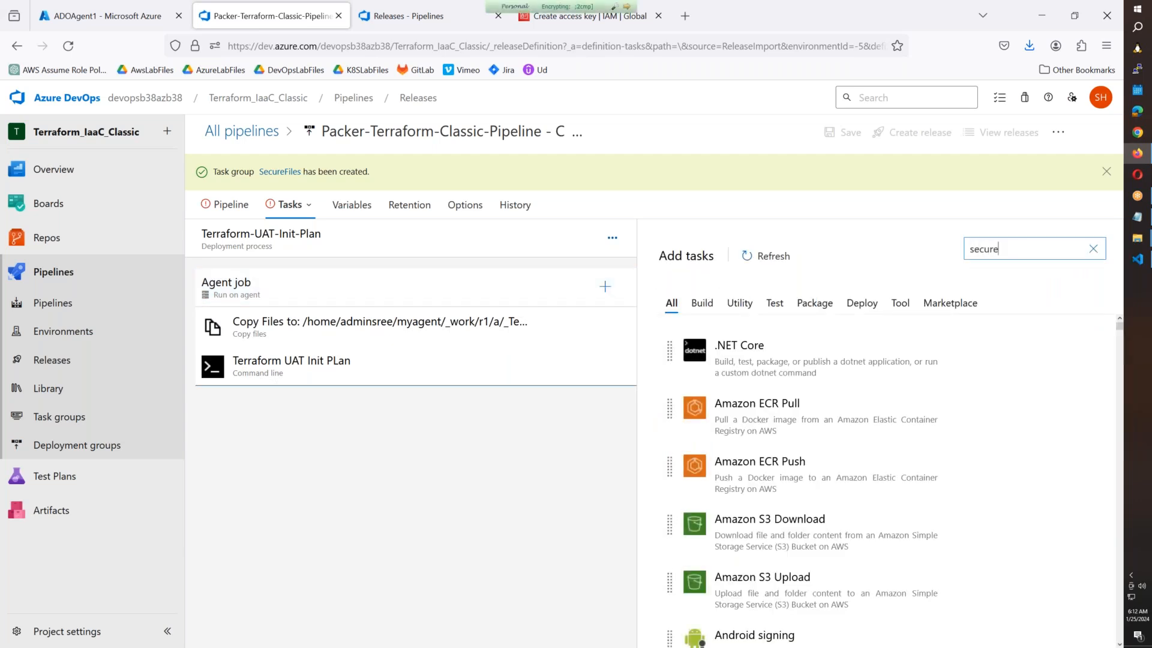
pyautogui.moveTo(998, 355)
pyautogui.click(1051, 360)
pyautogui.moveTo(352, 398); pyautogui.dragTo(354, 324)
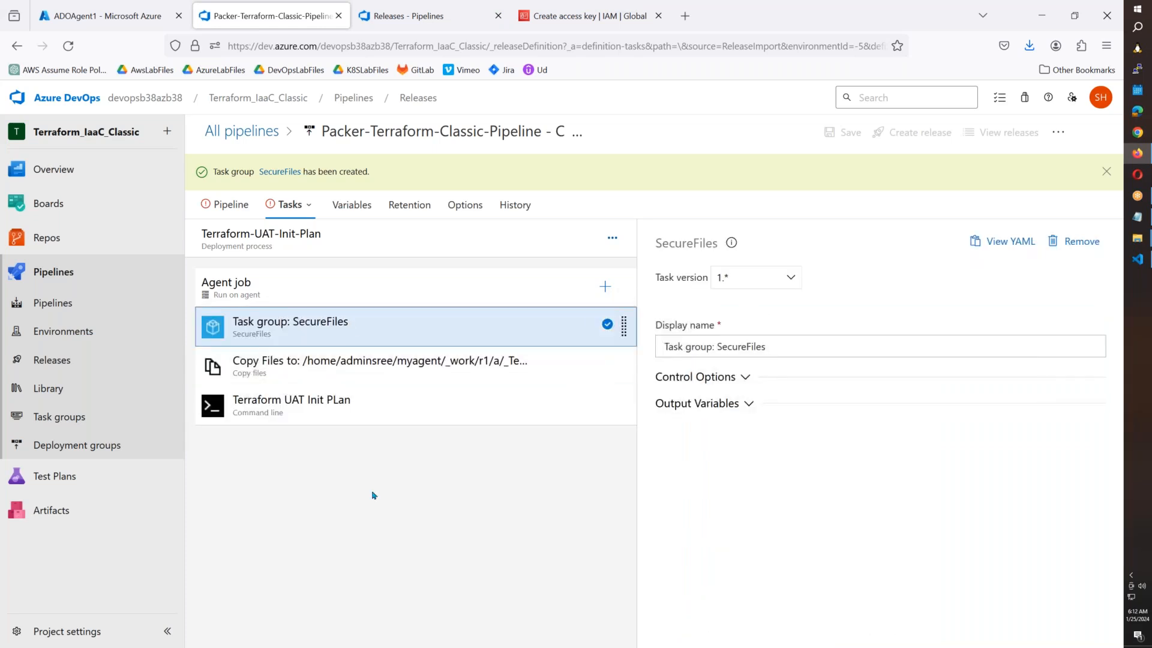
pyautogui.click(305, 206)
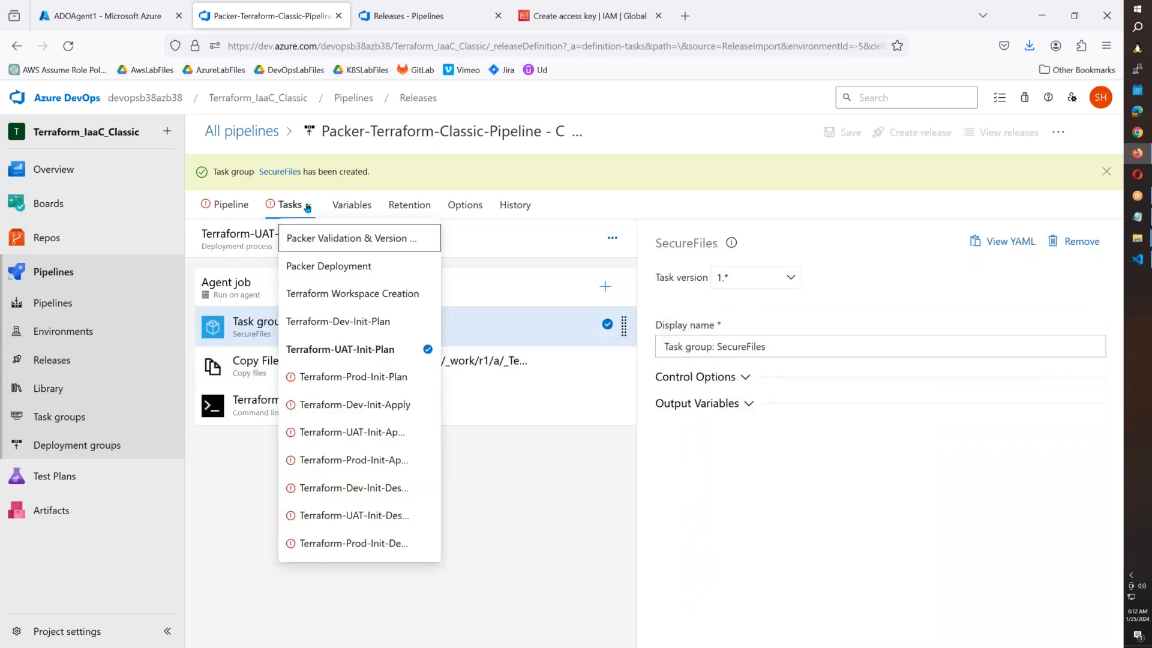
# In Terraform-Prod-Init-Plan, delete the broken task group and set the pool to LinuxAgentPool.
pyautogui.click(346, 376)
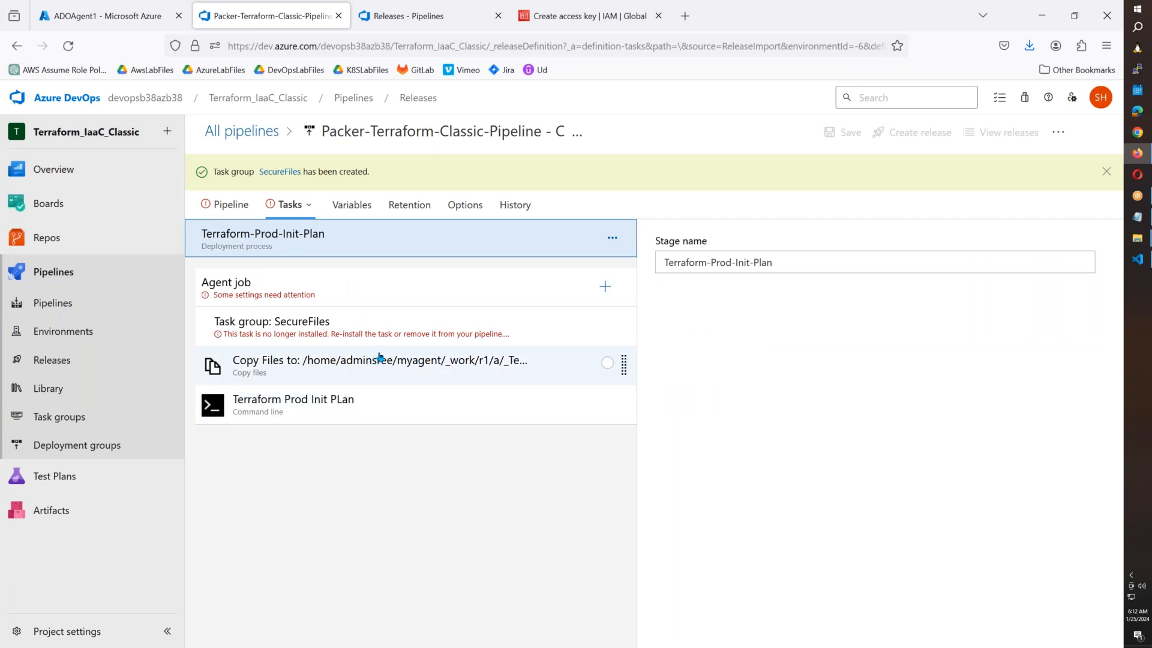
pyautogui.click(390, 331)
pyautogui.press('Delete')
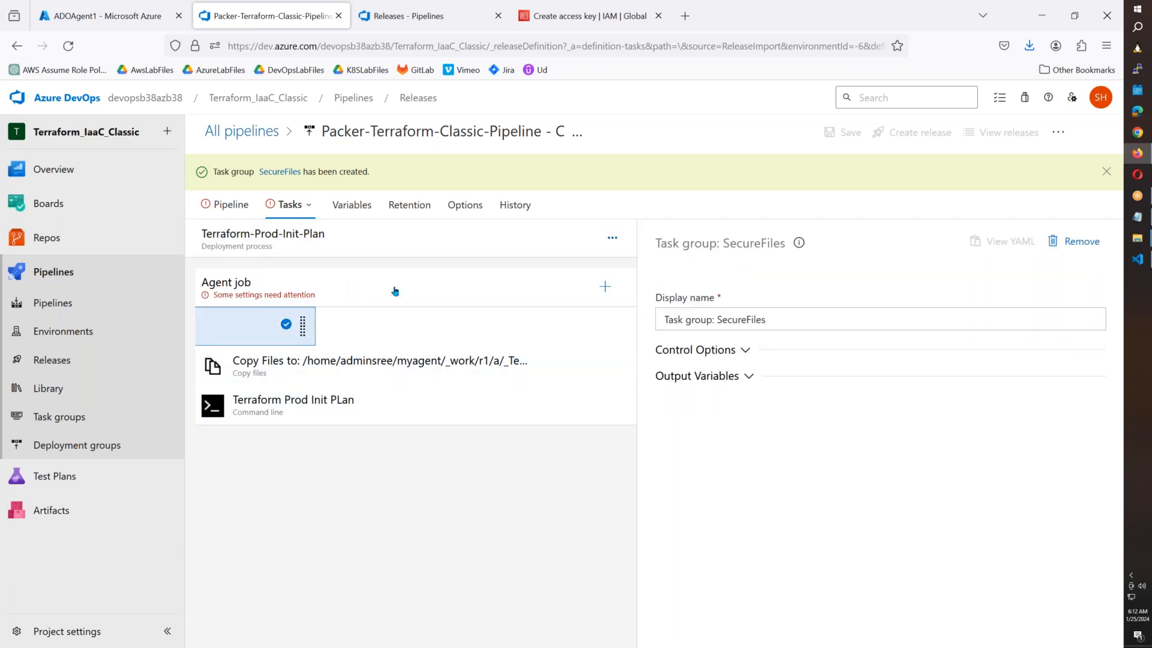
pyautogui.click(396, 289)
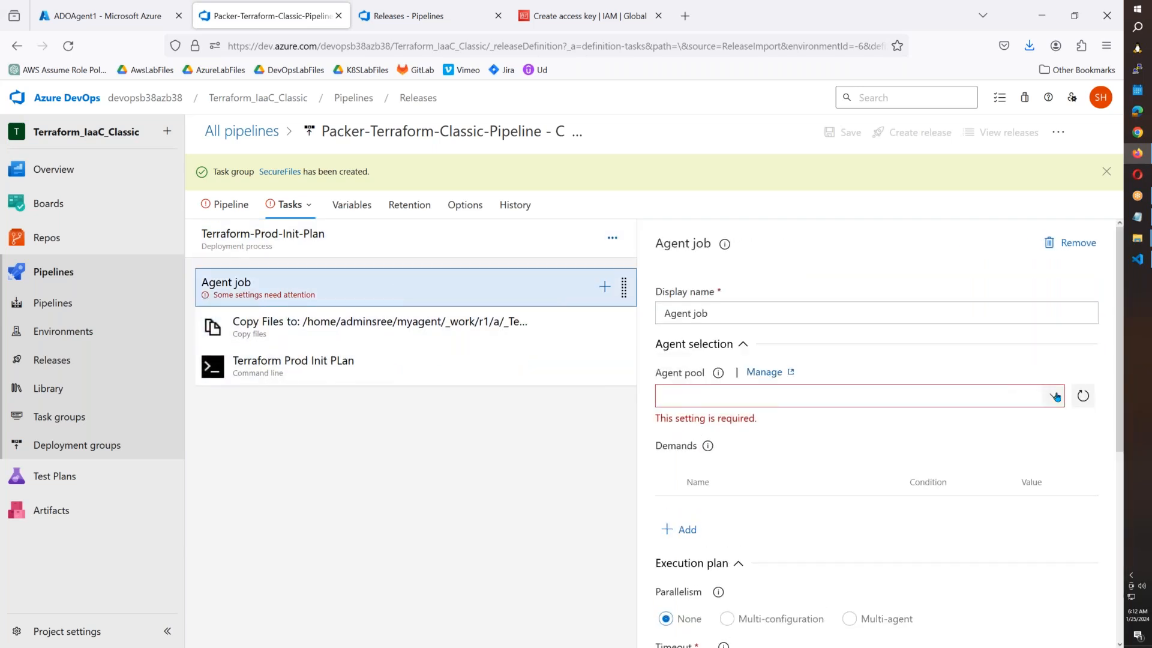
pyautogui.click(982, 396)
pyautogui.click(738, 510)
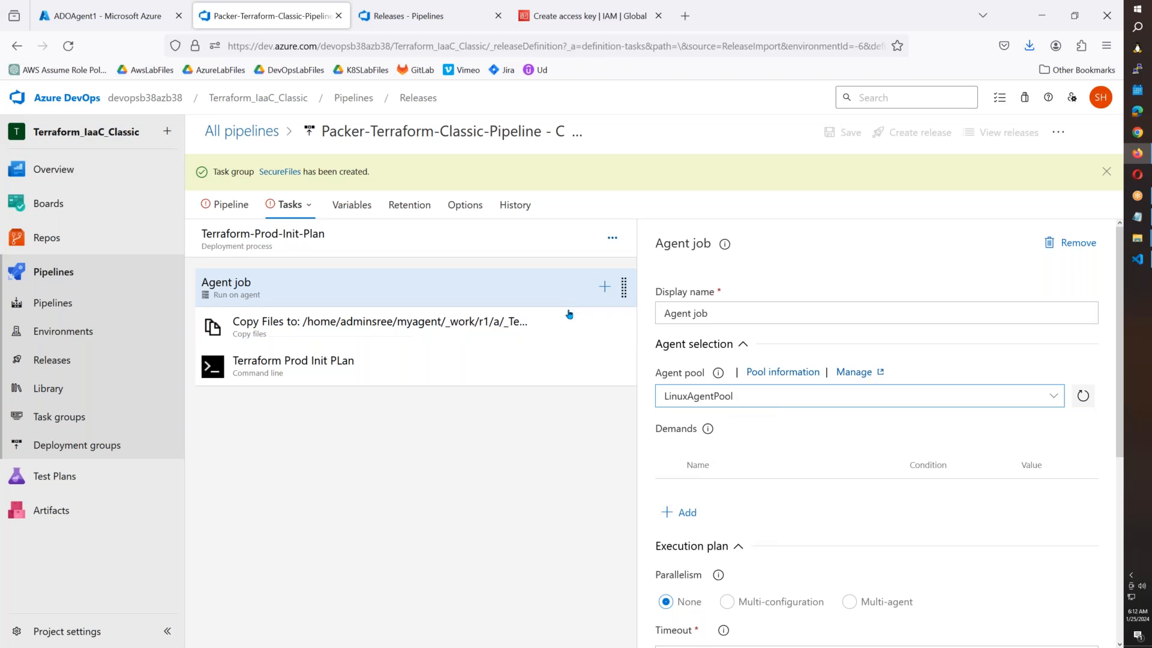
# Add the SecureFiles task group and move it above Copy Files.
pyautogui.click(605, 288)
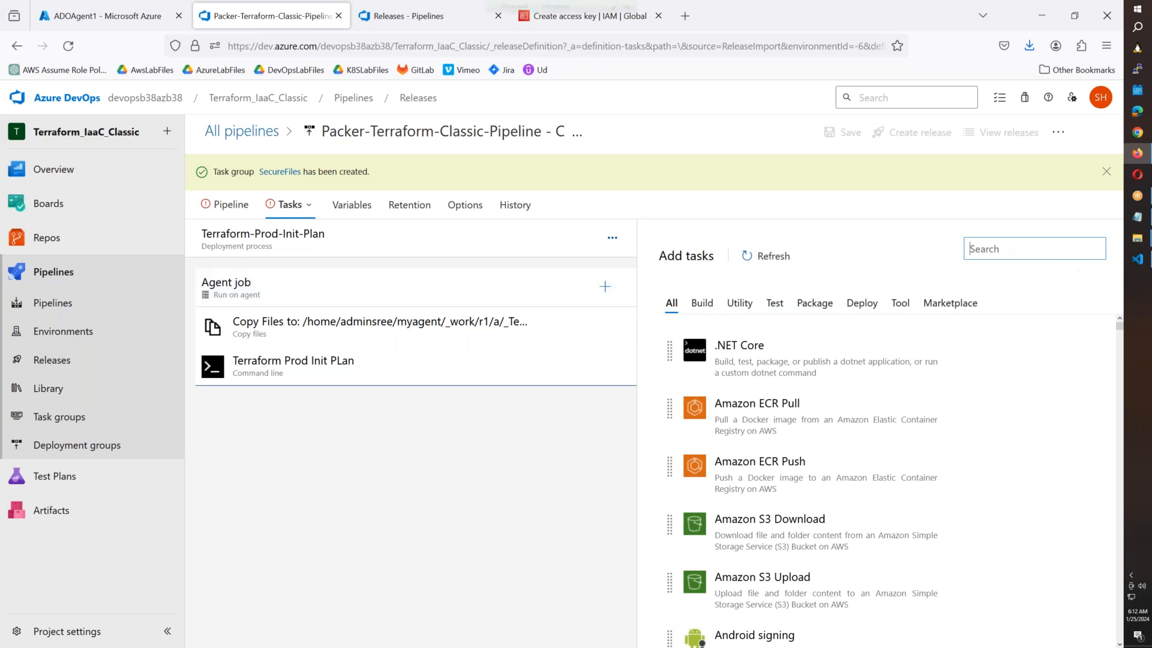
pyautogui.write('sec')
pyautogui.press('BackSpace')
pyautogui.press('BackSpace')
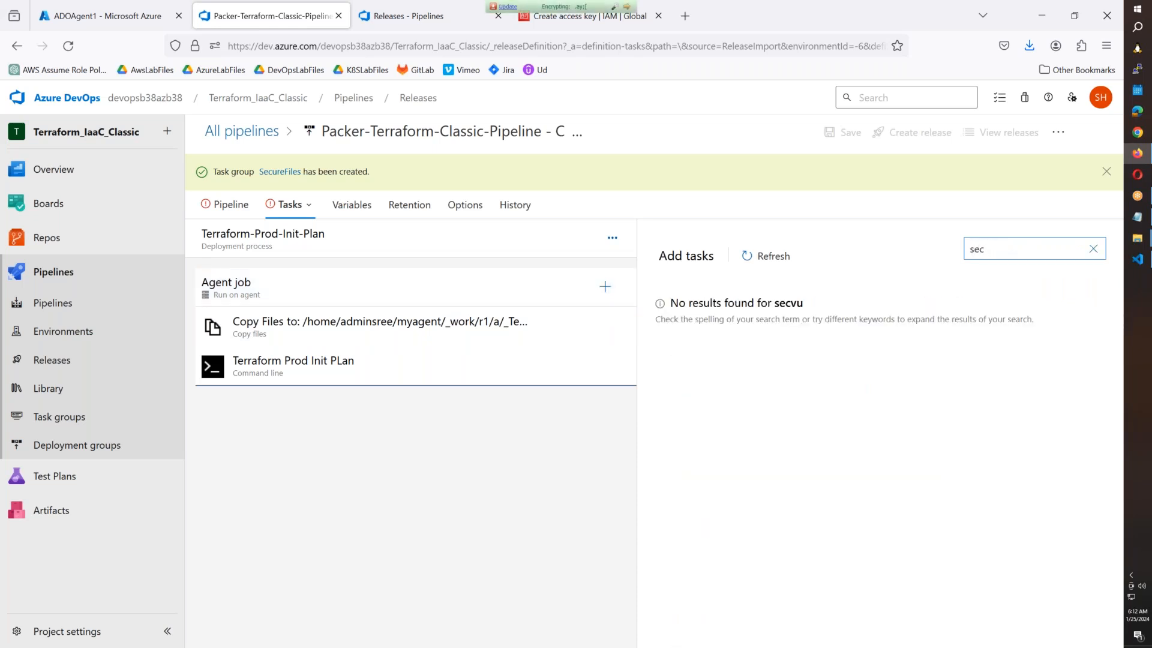
pyautogui.write('ure')
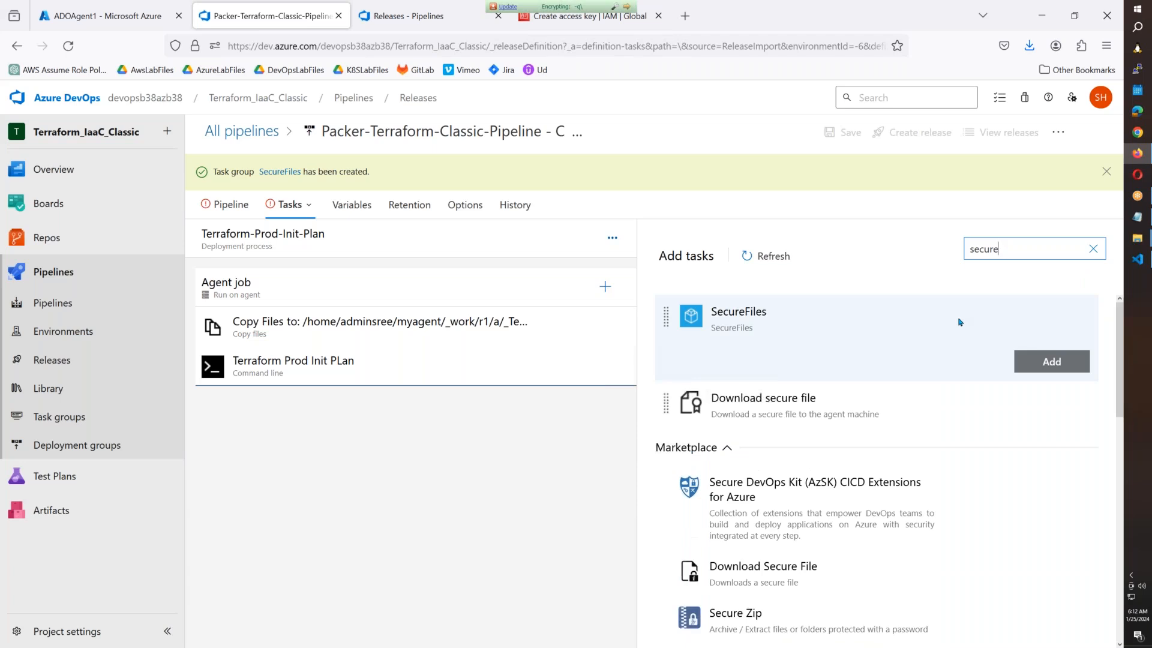
pyautogui.click(1051, 360)
pyautogui.moveTo(437, 404); pyautogui.dragTo(394, 282)
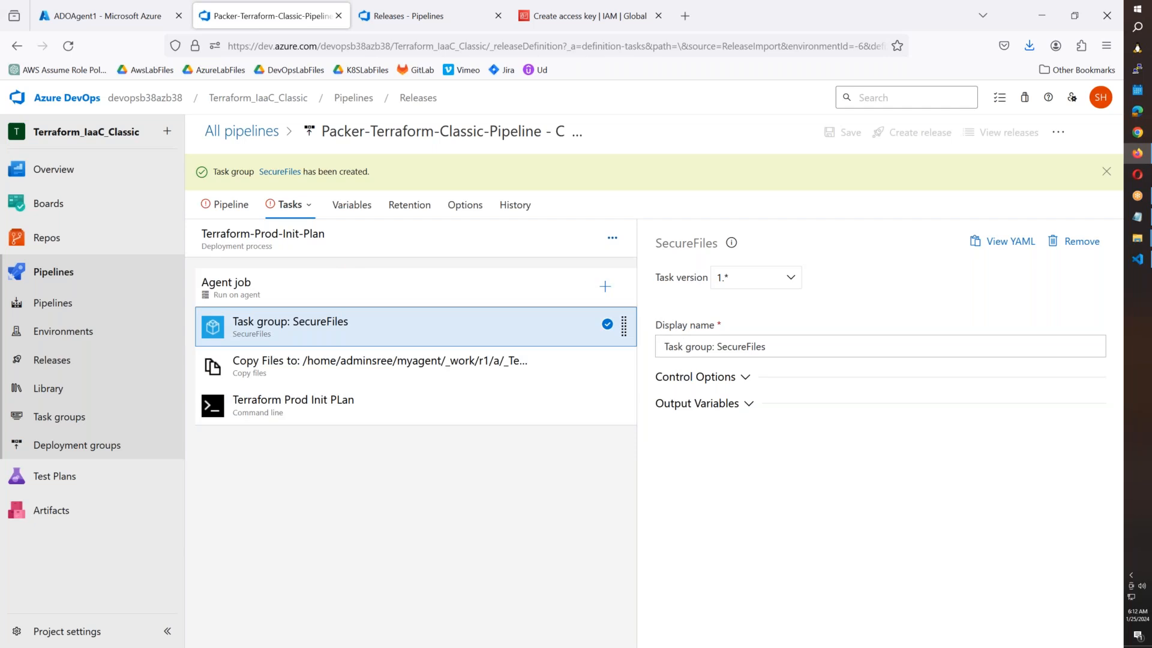
pyautogui.click(298, 207)
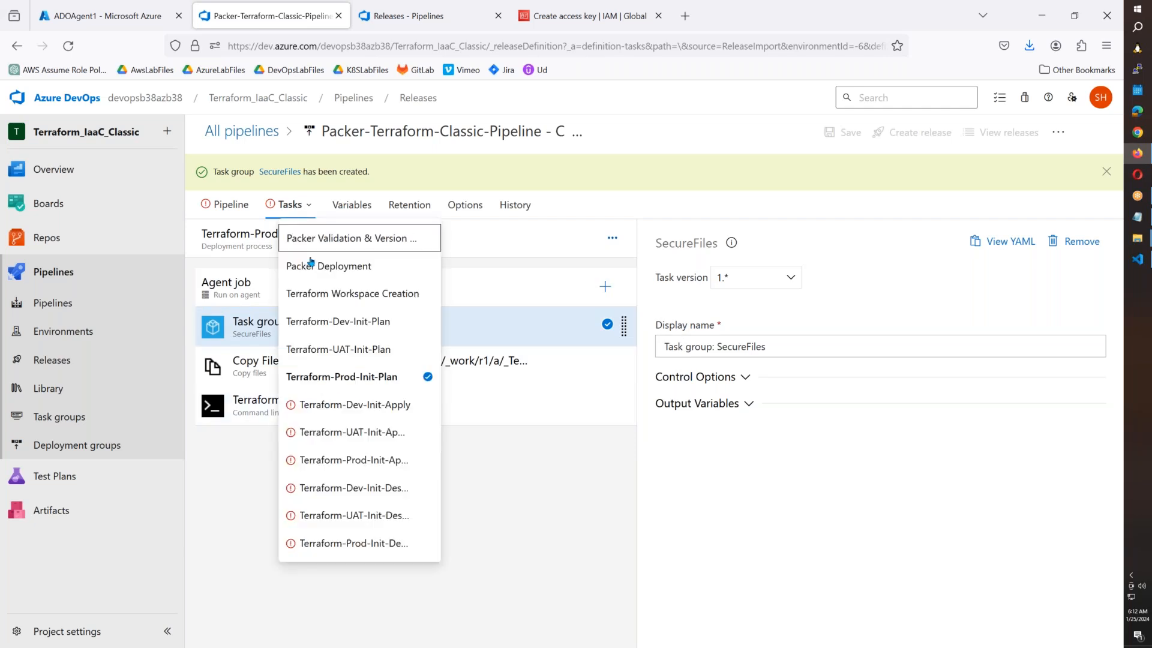
# Switch to Terraform-Dev-Init-Apply and set its agent pool to LinuxAgentPool.
pyautogui.click(337, 405)
pyautogui.click(360, 298)
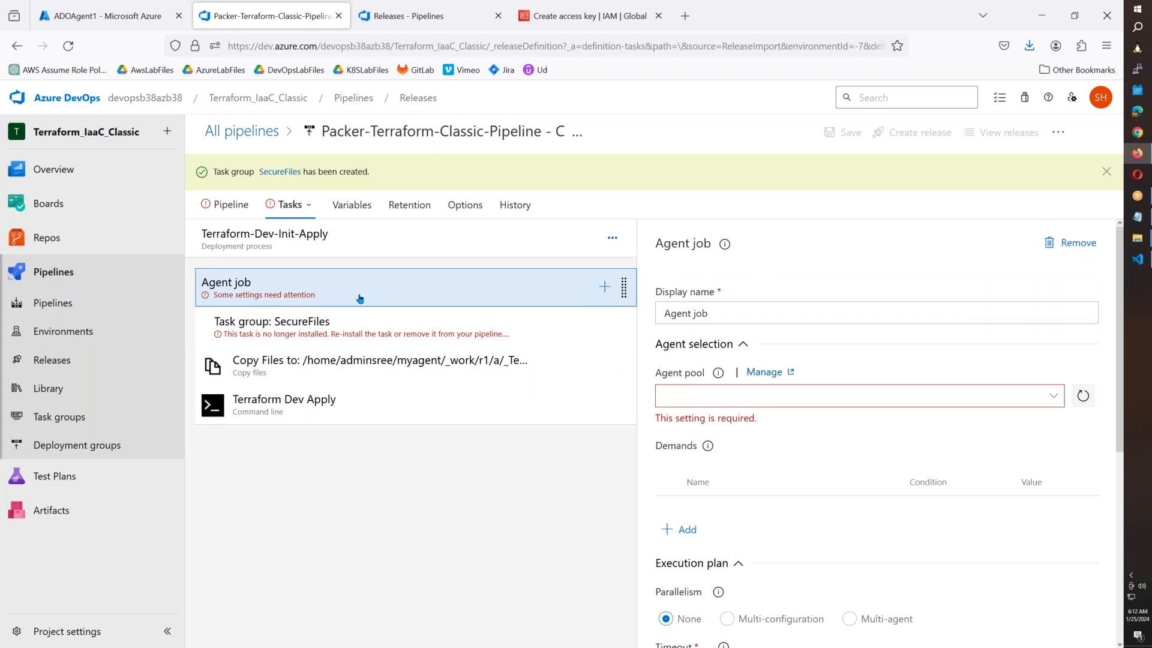
pyautogui.click(1053, 395)
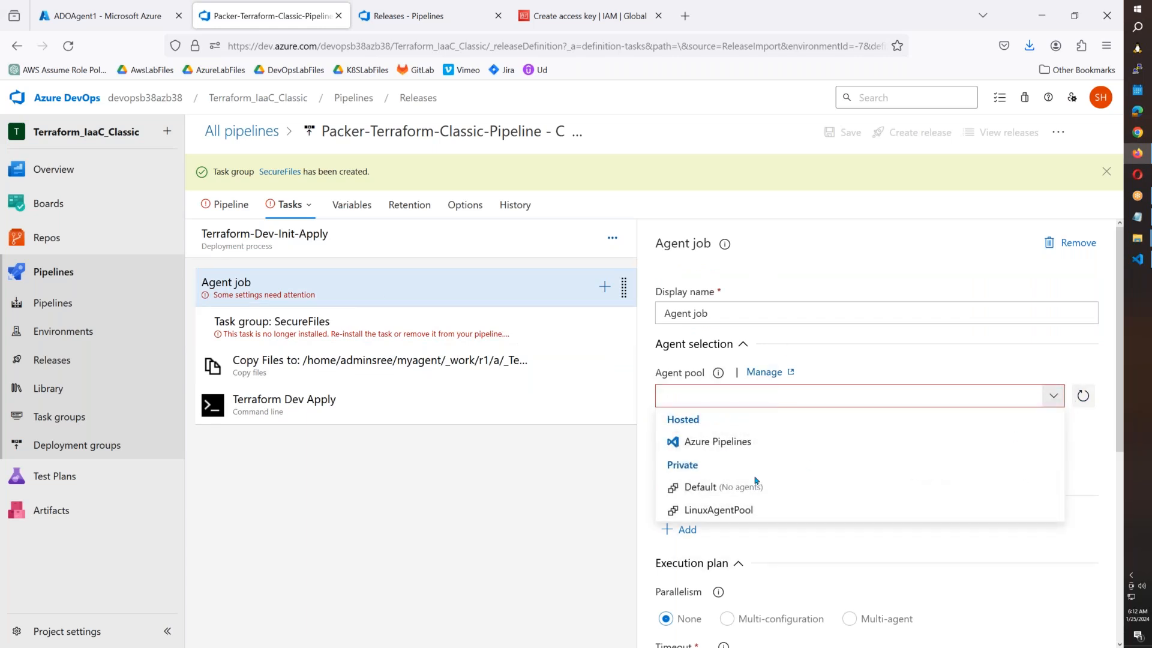
pyautogui.click(701, 509)
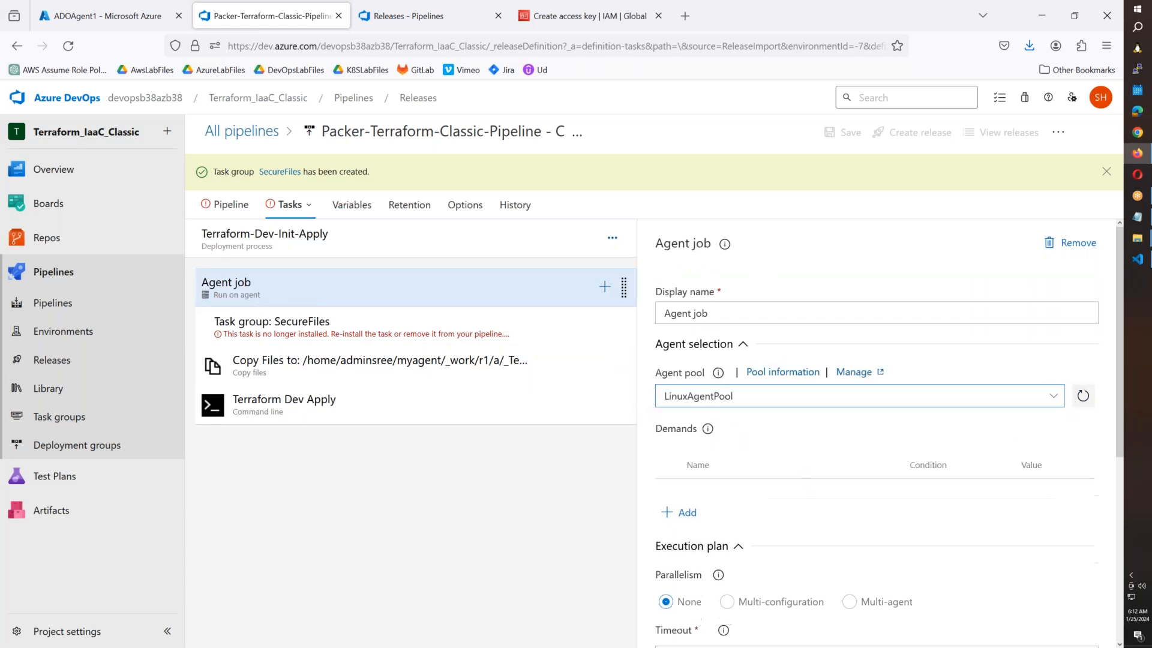
# Add the SecureFiles task group, move it up, and delete the old broken one.
pyautogui.click(604, 286)
pyautogui.write('secure')
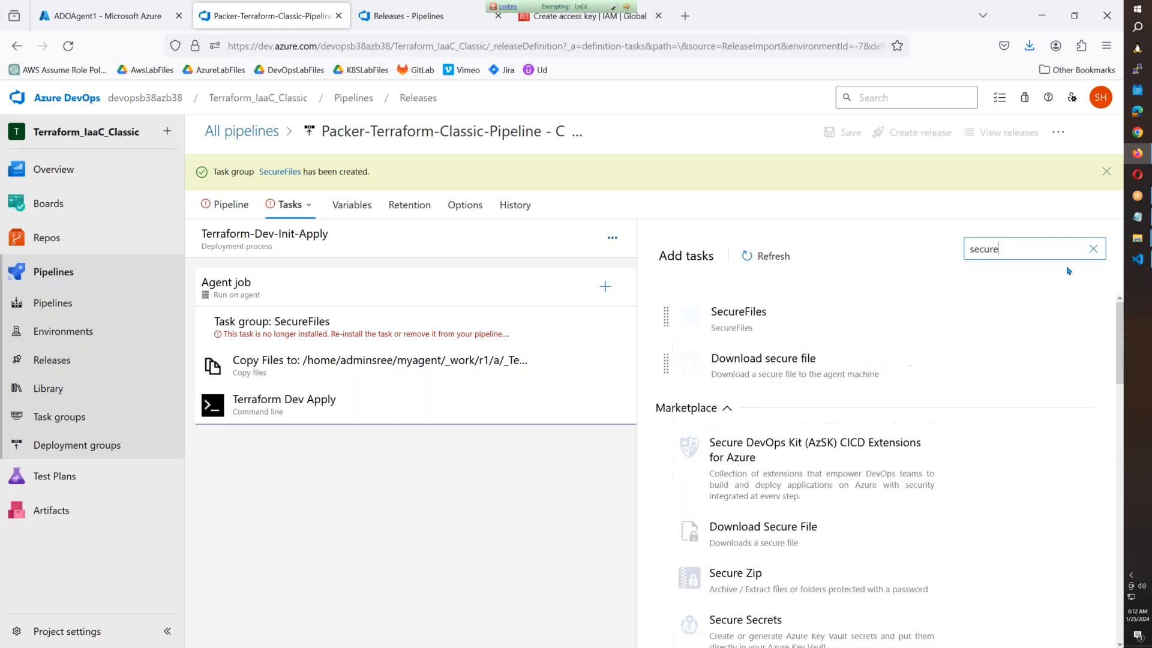
pyautogui.click(805, 321)
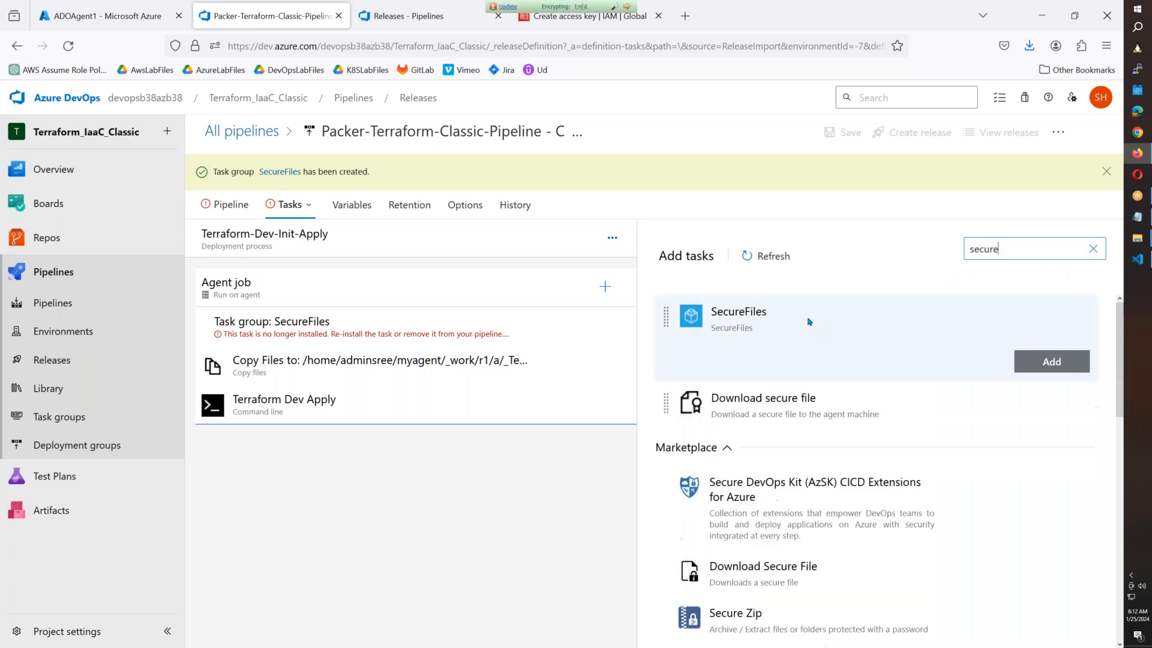
pyautogui.click(1036, 375)
pyautogui.moveTo(381, 453); pyautogui.dragTo(350, 360)
pyautogui.click(354, 330)
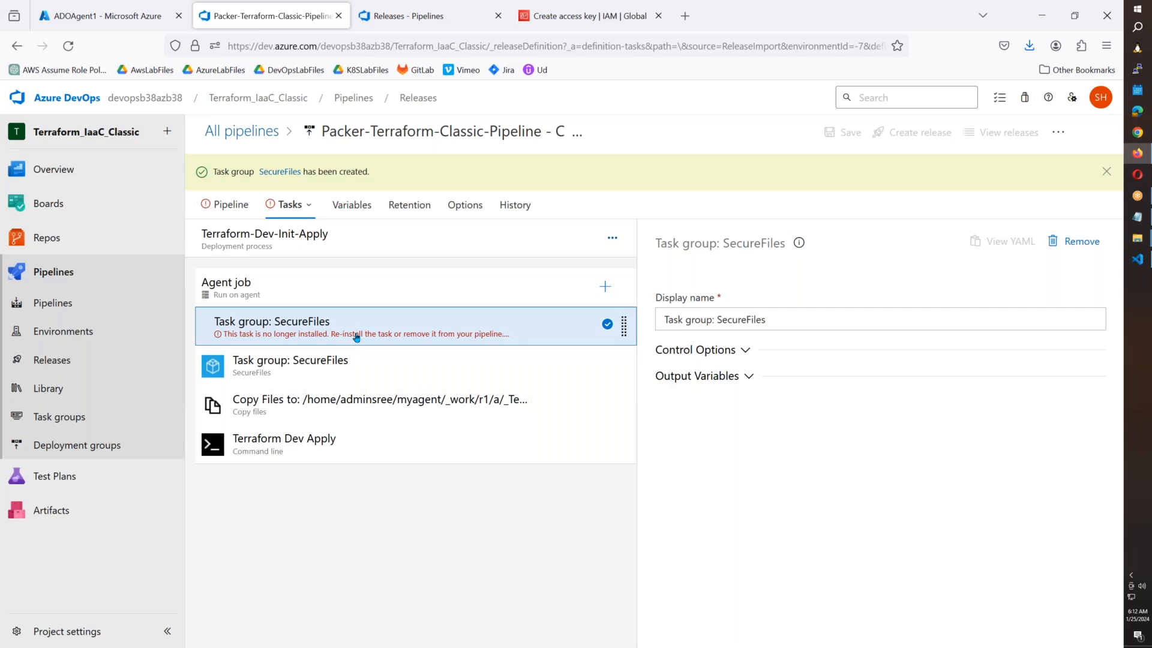
pyautogui.press('Delete')
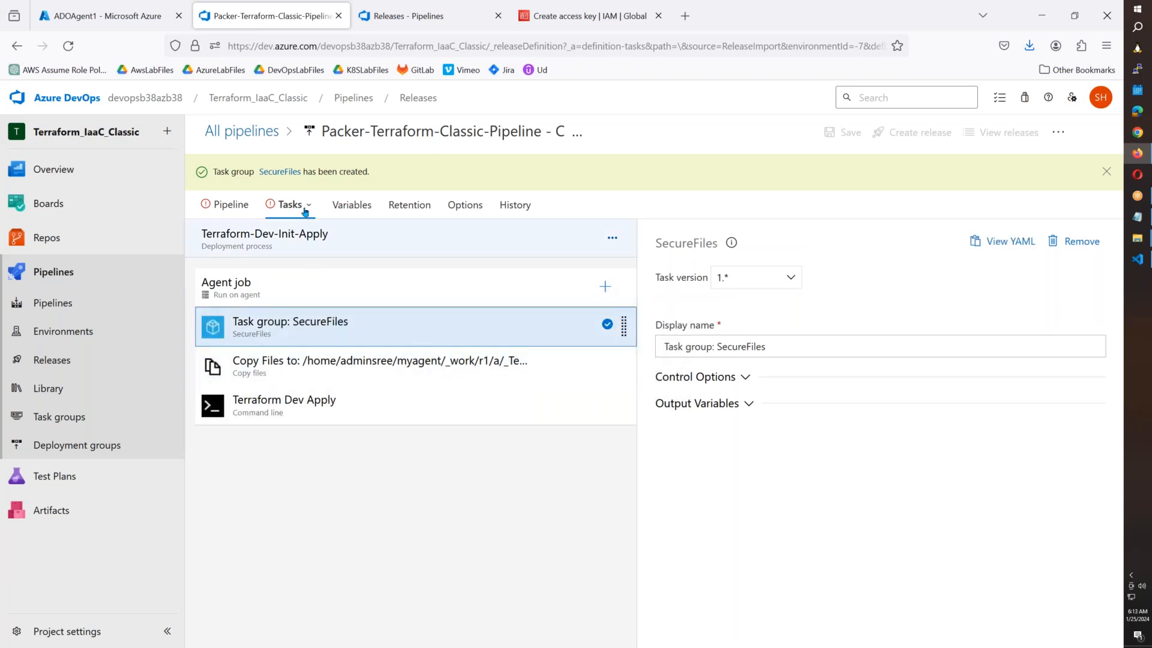
pyautogui.click(308, 205)
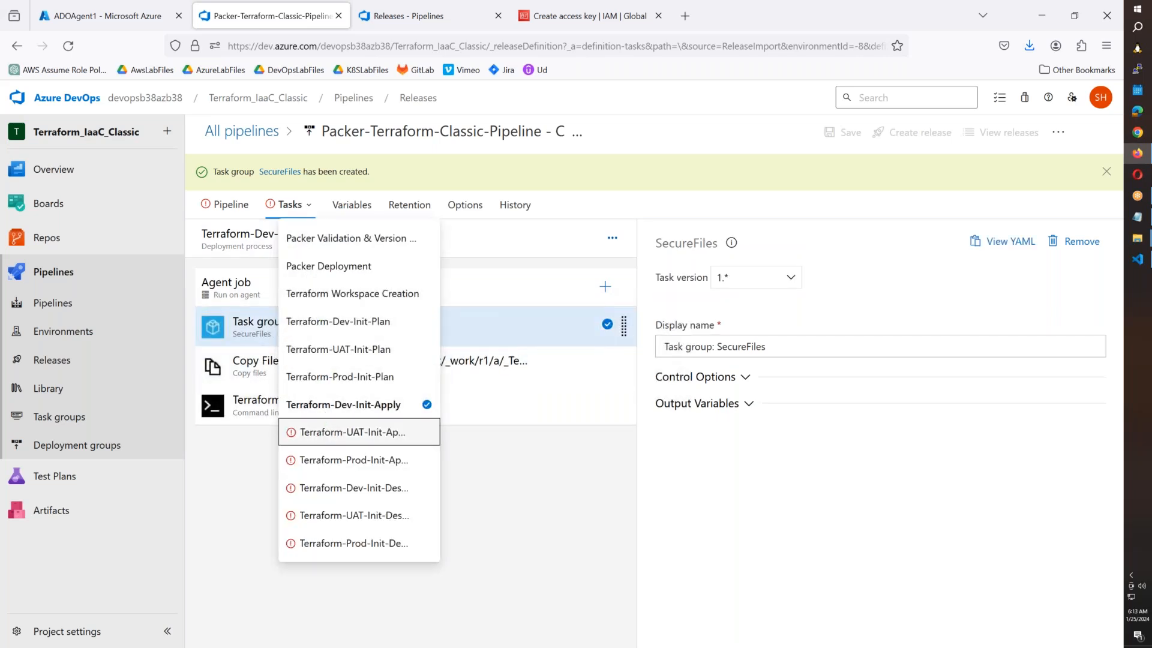
# In Terraform-UAT-Init-Apply, set the pool to LinuxAgentPool and delete the broken task group.
pyautogui.click(353, 432)
pyautogui.click(351, 276)
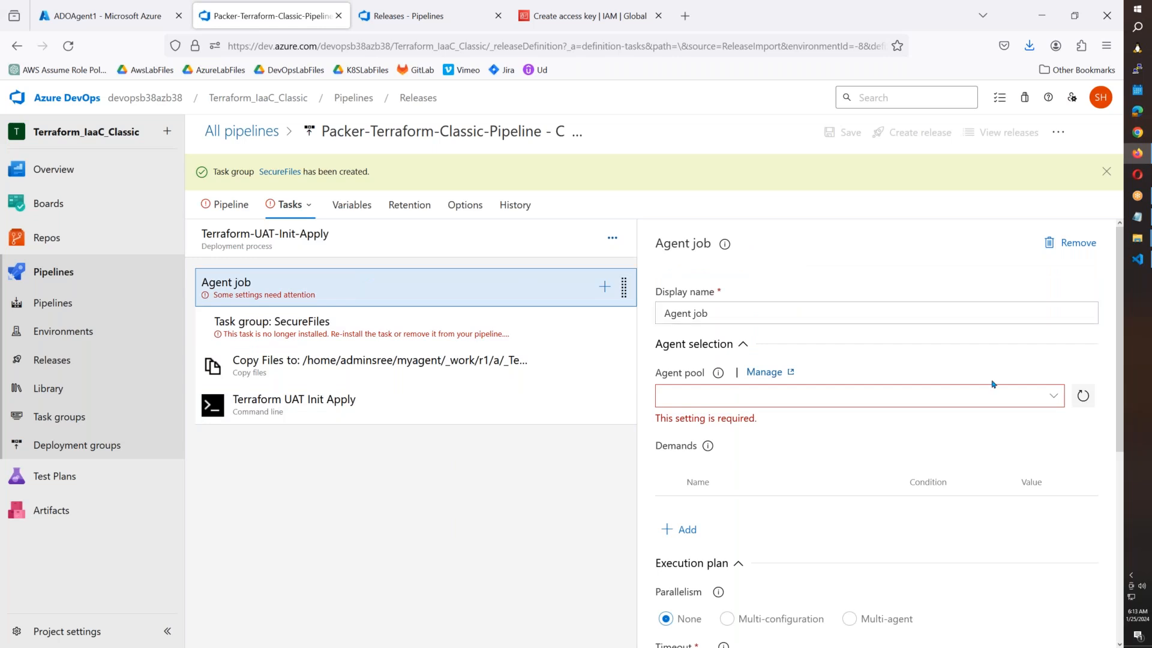
pyautogui.click(1052, 400)
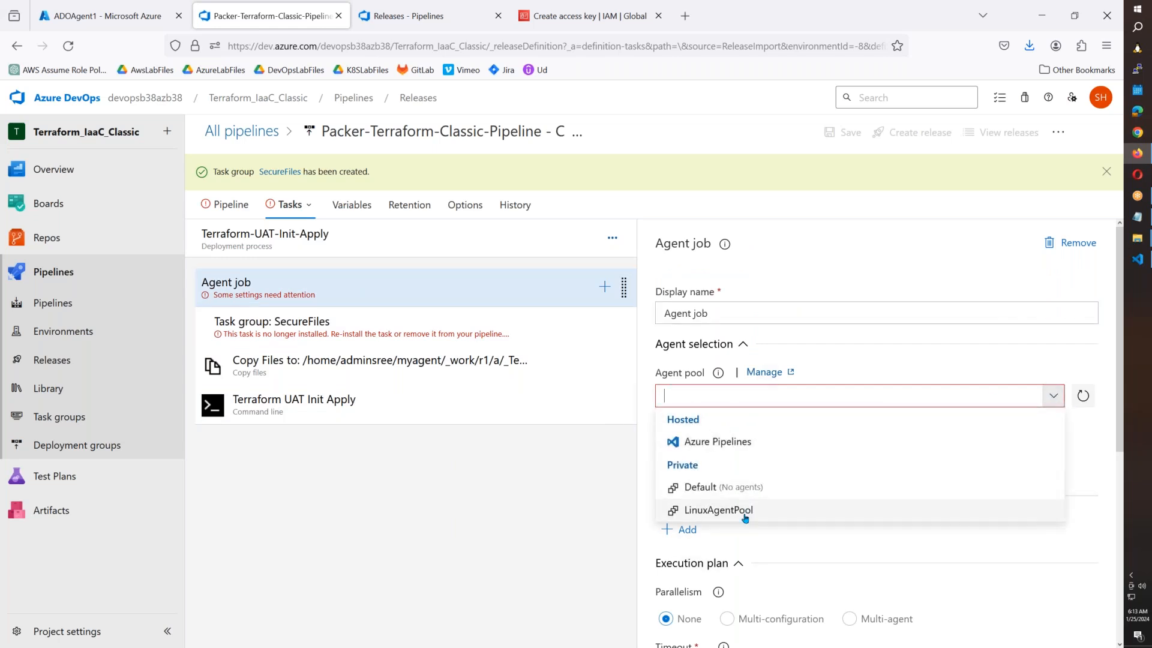
pyautogui.click(718, 509)
pyautogui.click(464, 334)
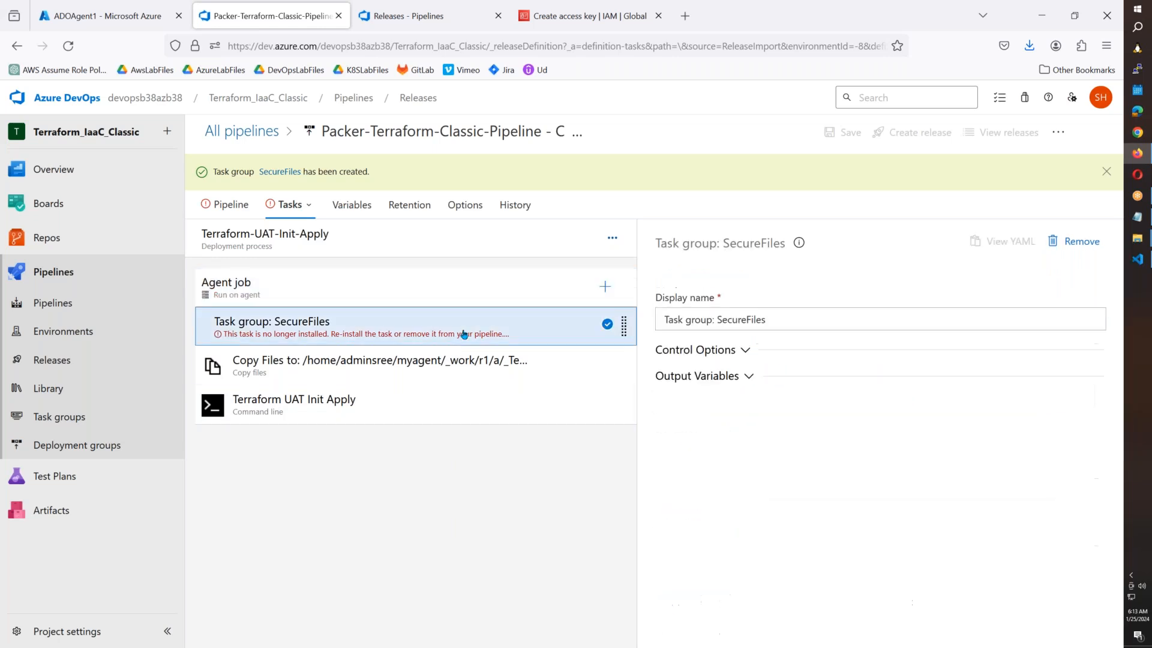
pyautogui.press('Delete')
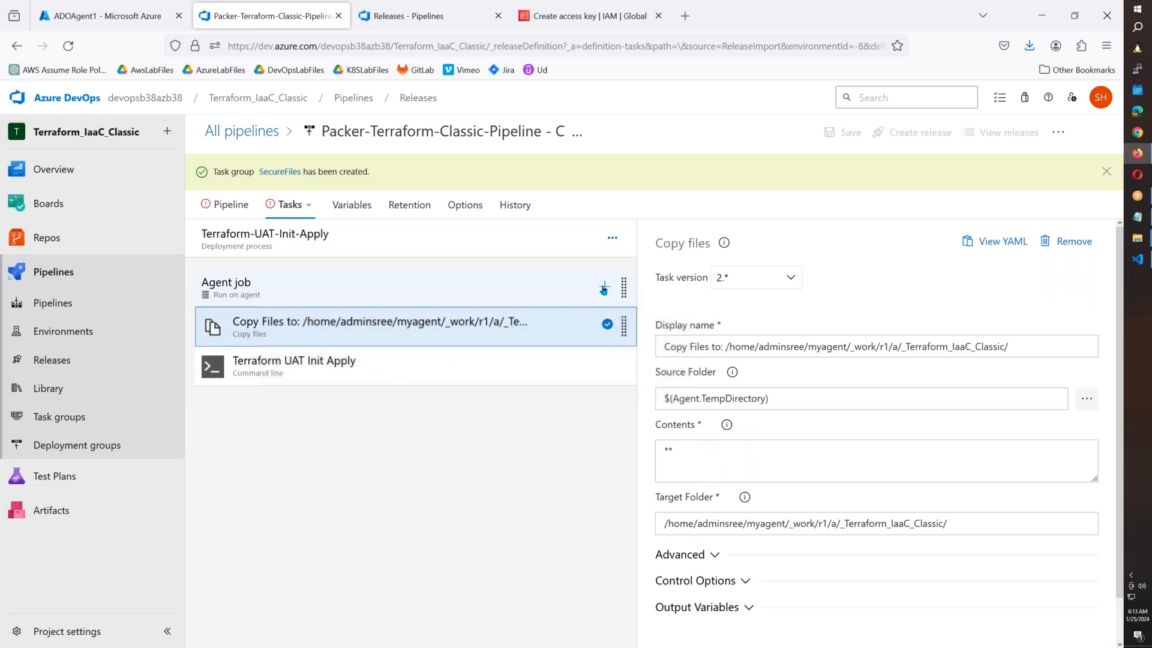
# Add the SecureFiles task group and place it first, above Copy Files.
pyautogui.click(605, 287)
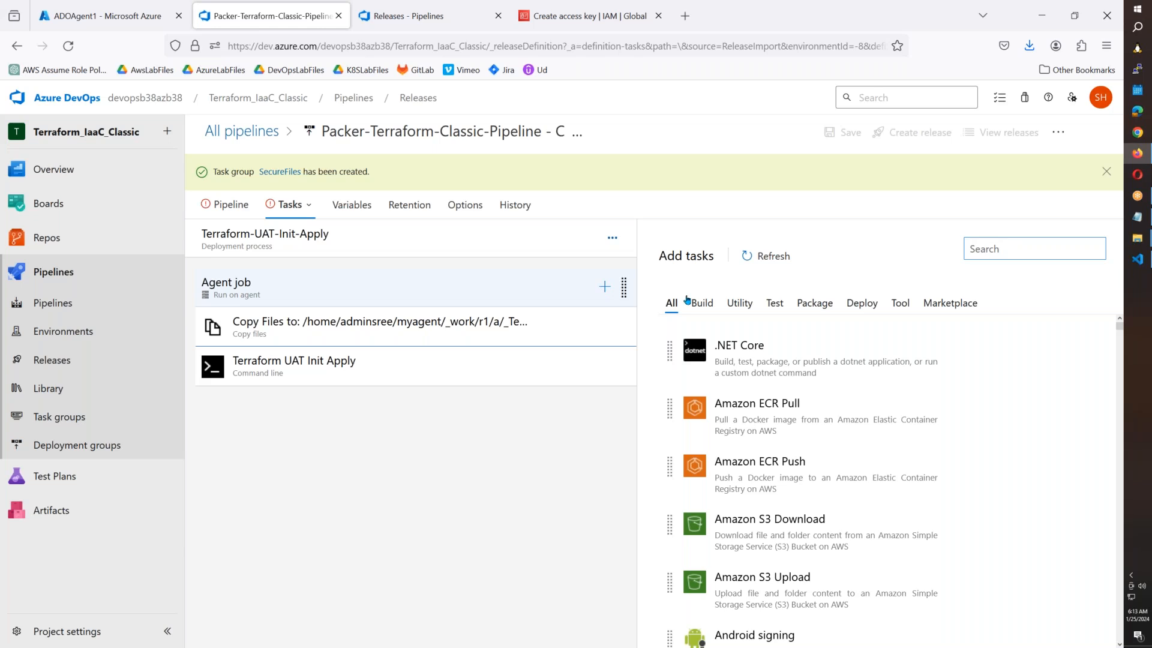
pyautogui.write('s')
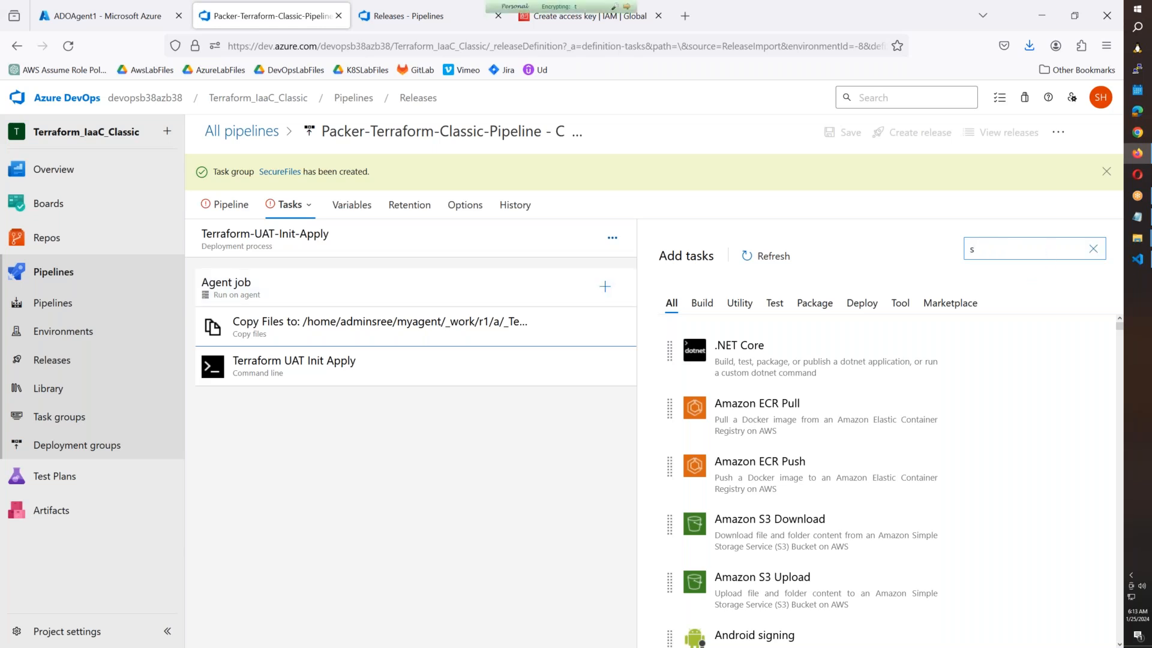
pyautogui.write('ecure')
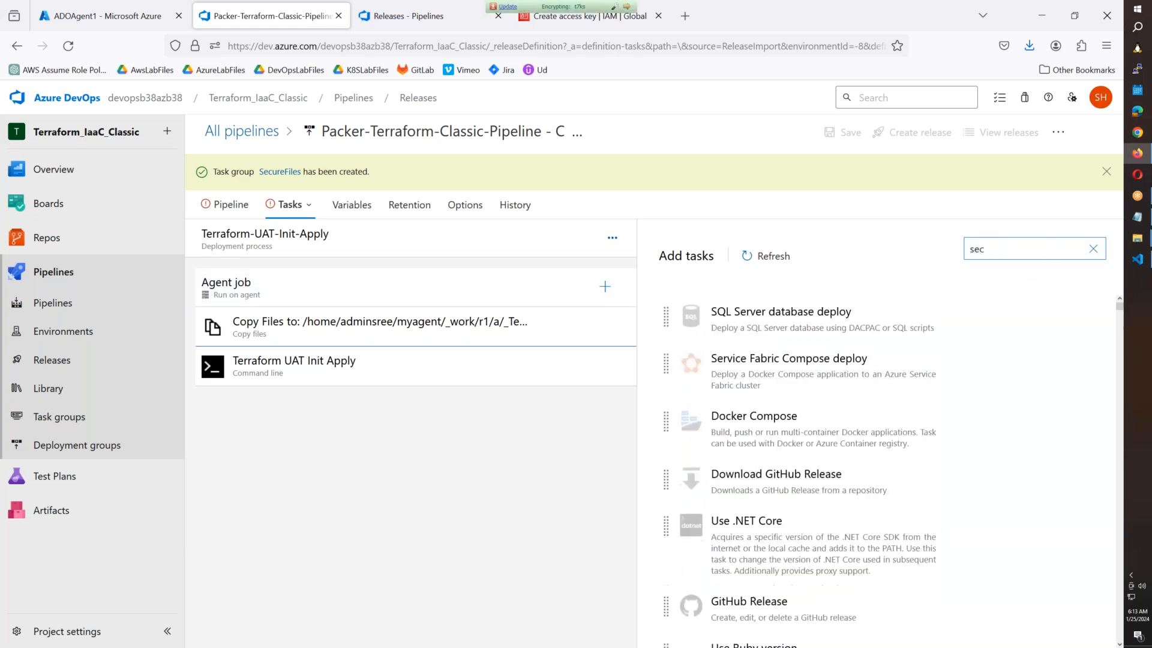
pyautogui.moveTo(1049, 344)
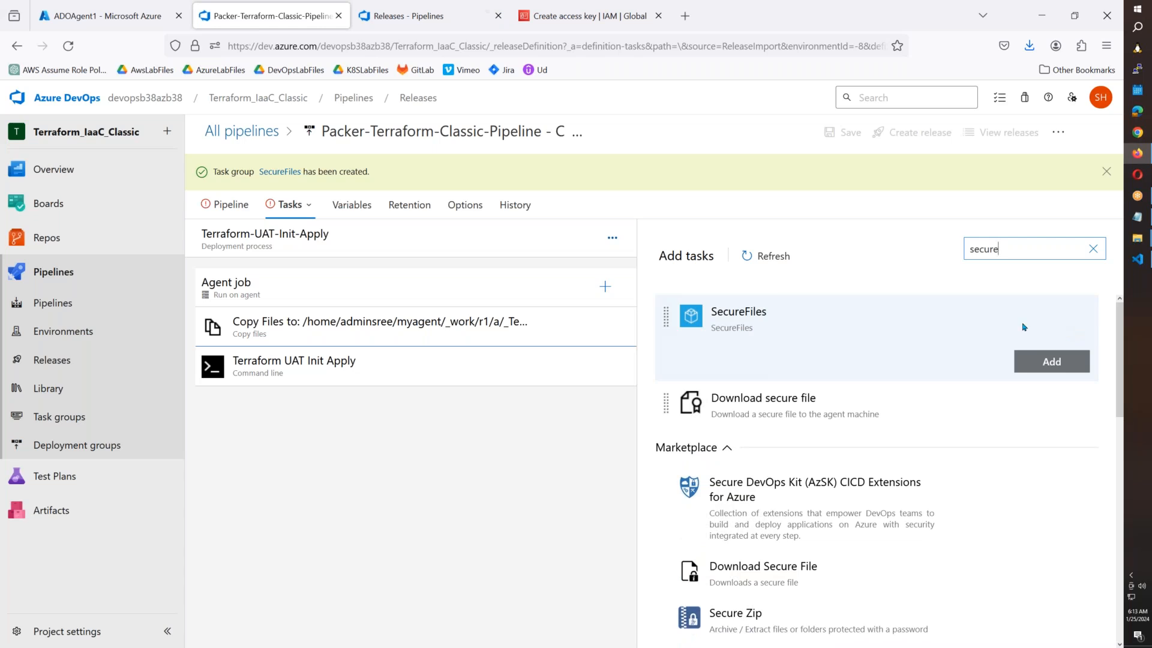
pyautogui.click(1051, 360)
pyautogui.click(386, 359)
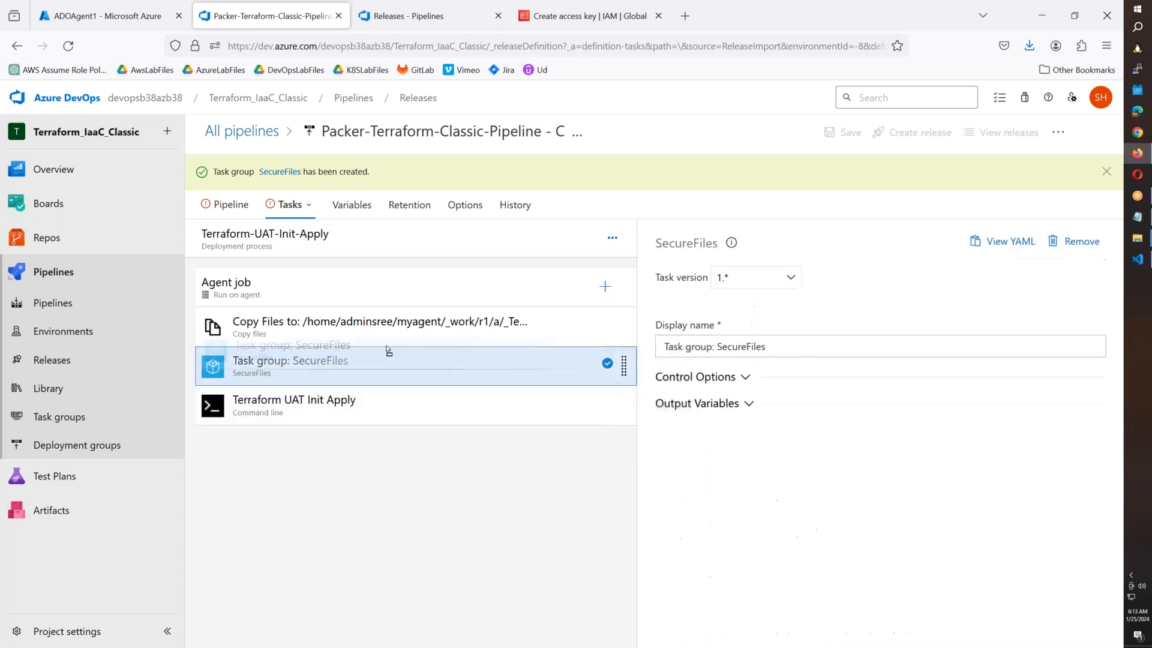
pyautogui.moveTo(355, 358); pyautogui.dragTo(360, 327)
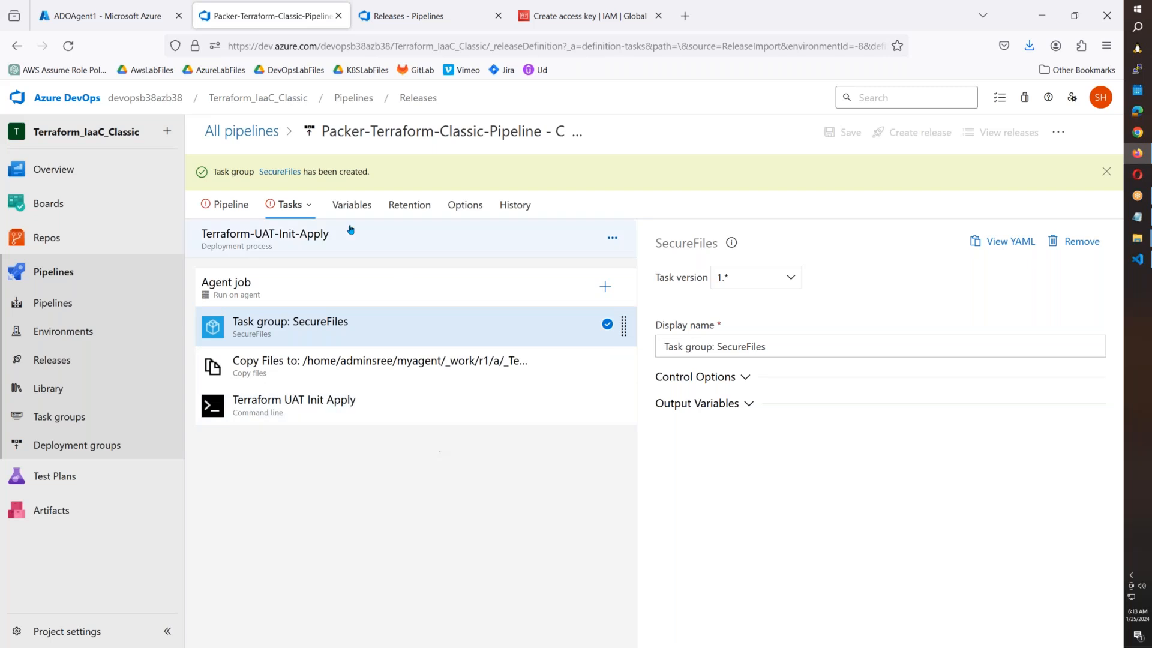
pyautogui.click(310, 210)
# Switch to Terraform-Prod-Init-Apply and set its agent job's pool to LinuxAgentPool.
pyautogui.click(342, 458)
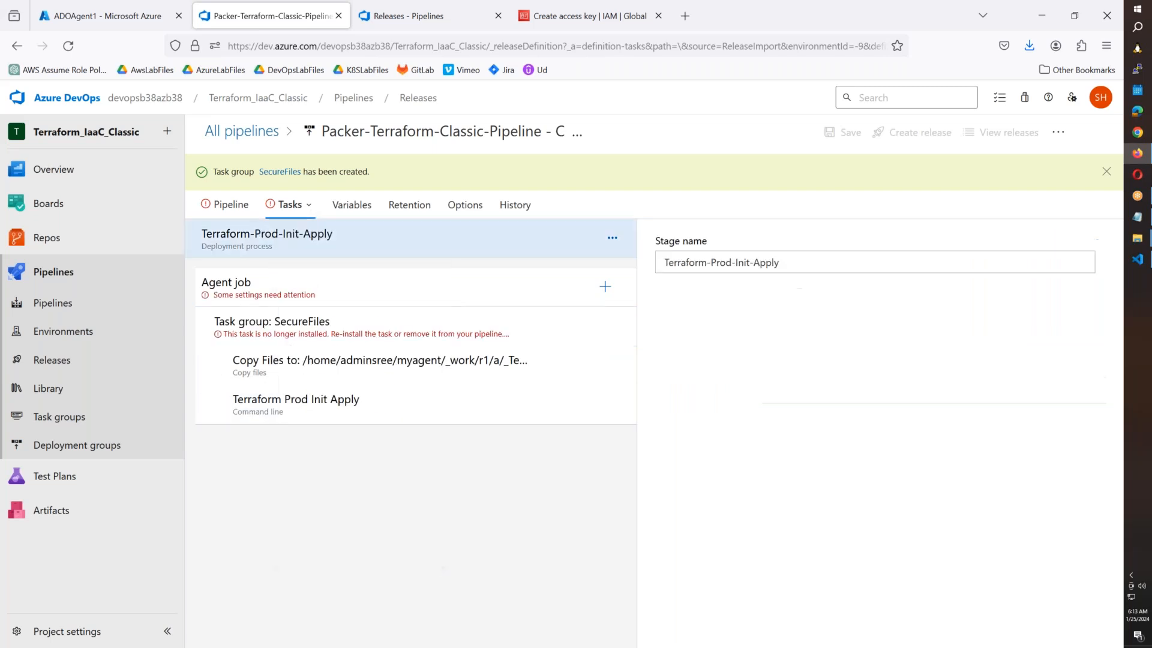
pyautogui.click(327, 298)
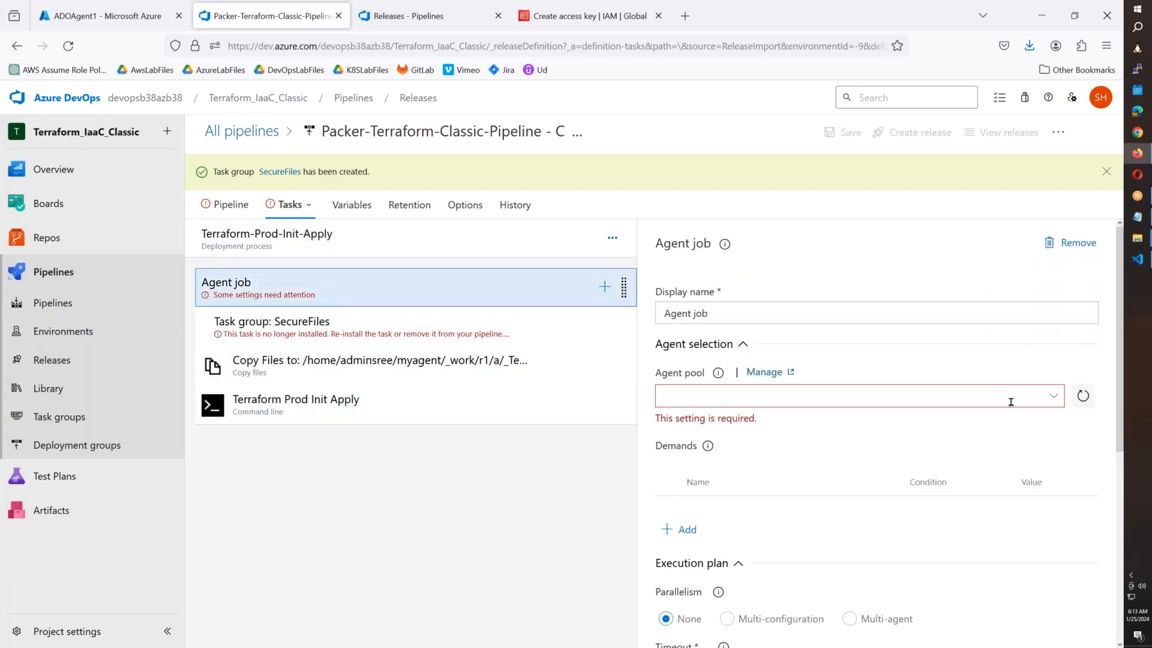
pyautogui.click(1054, 397)
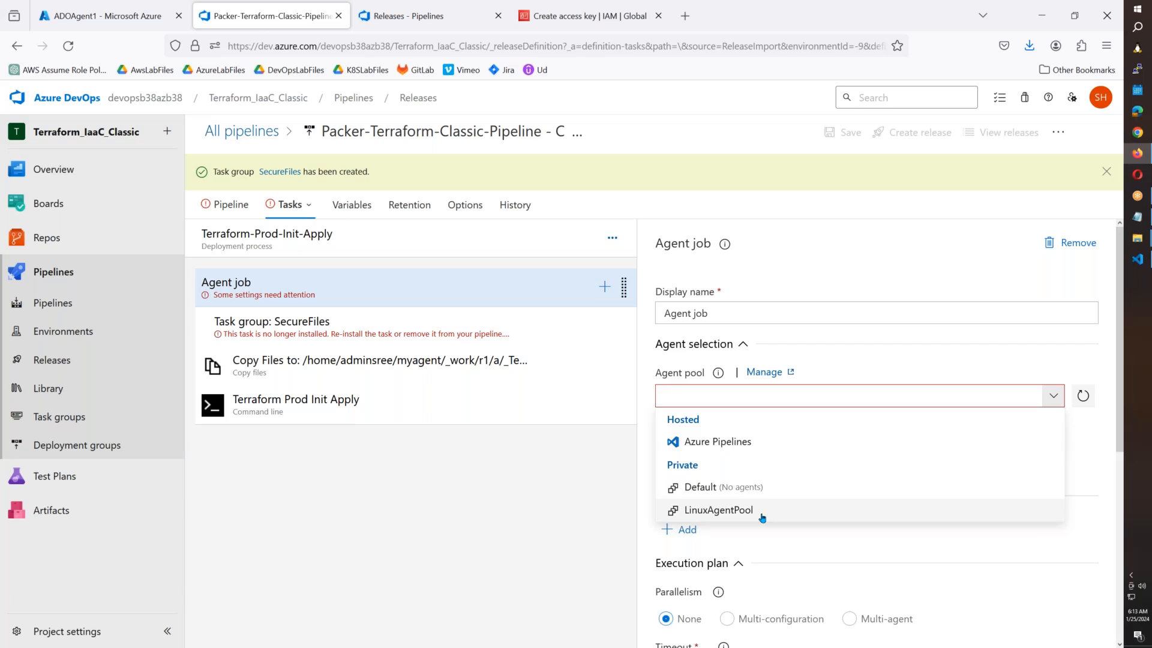
pyautogui.click(831, 509)
pyautogui.click(368, 335)
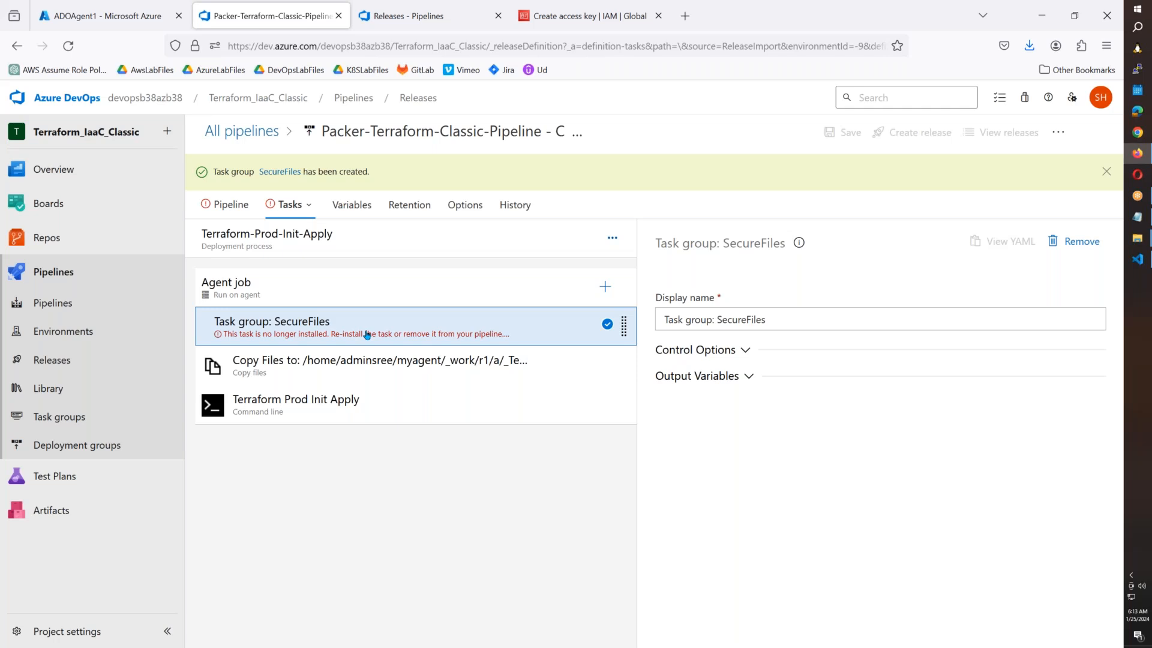
# Delete the broken SecureFiles task group and set the agent pool to LinuxAgentPool.
pyautogui.press('Delete')
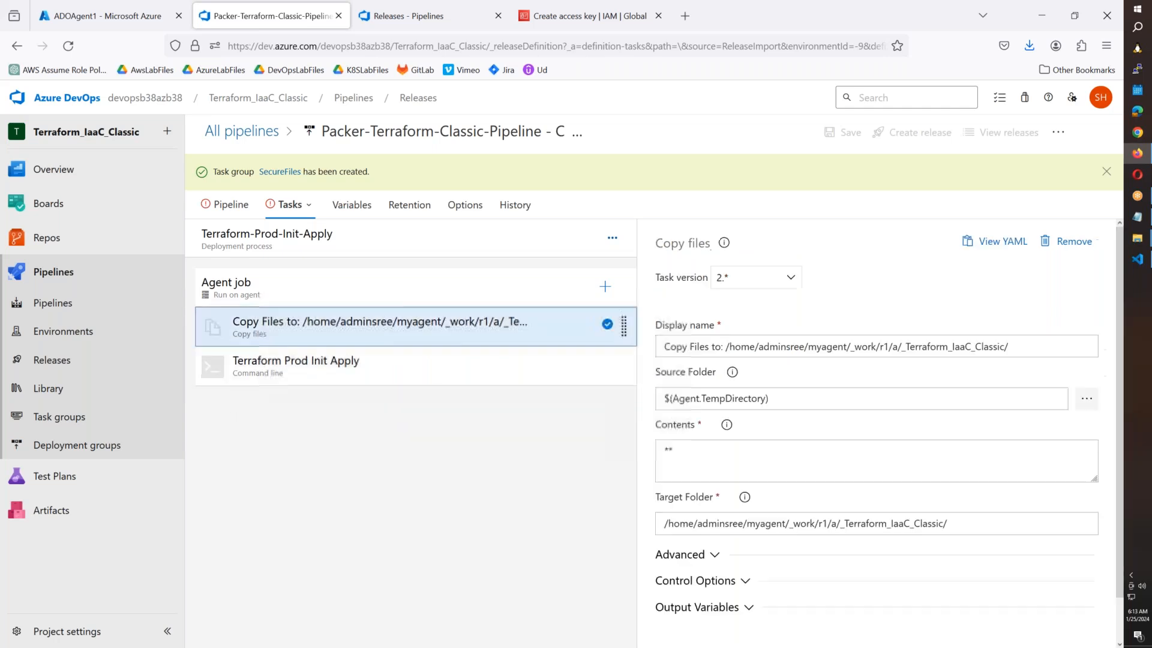
pyautogui.click(414, 291)
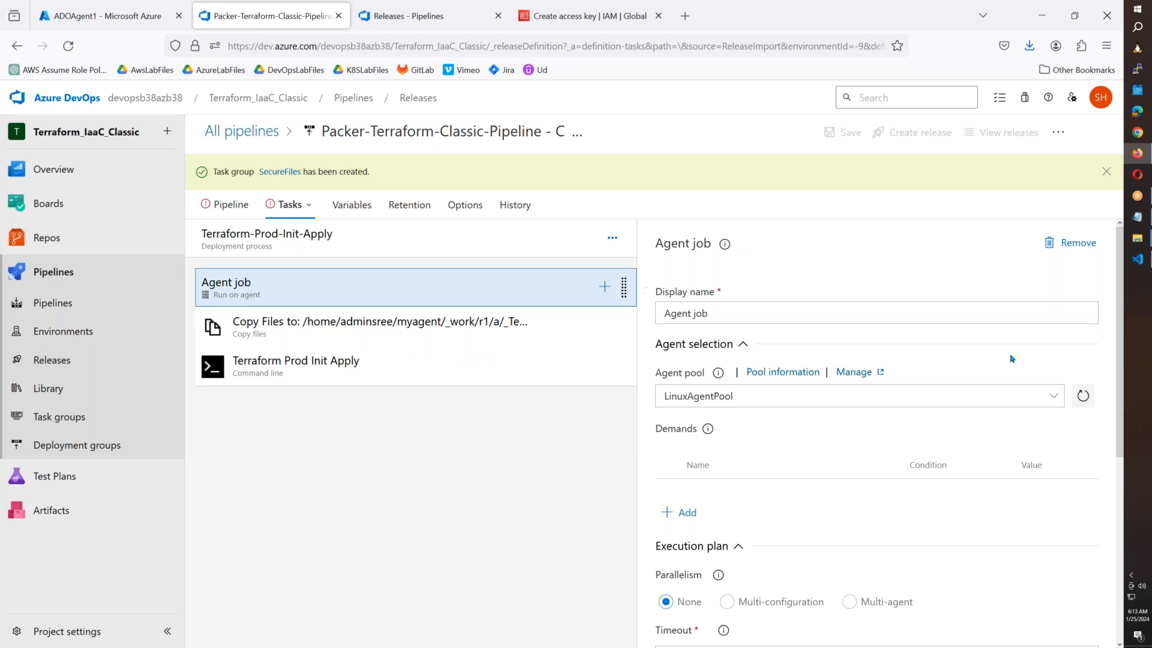
pyautogui.click(984, 396)
pyautogui.click(772, 510)
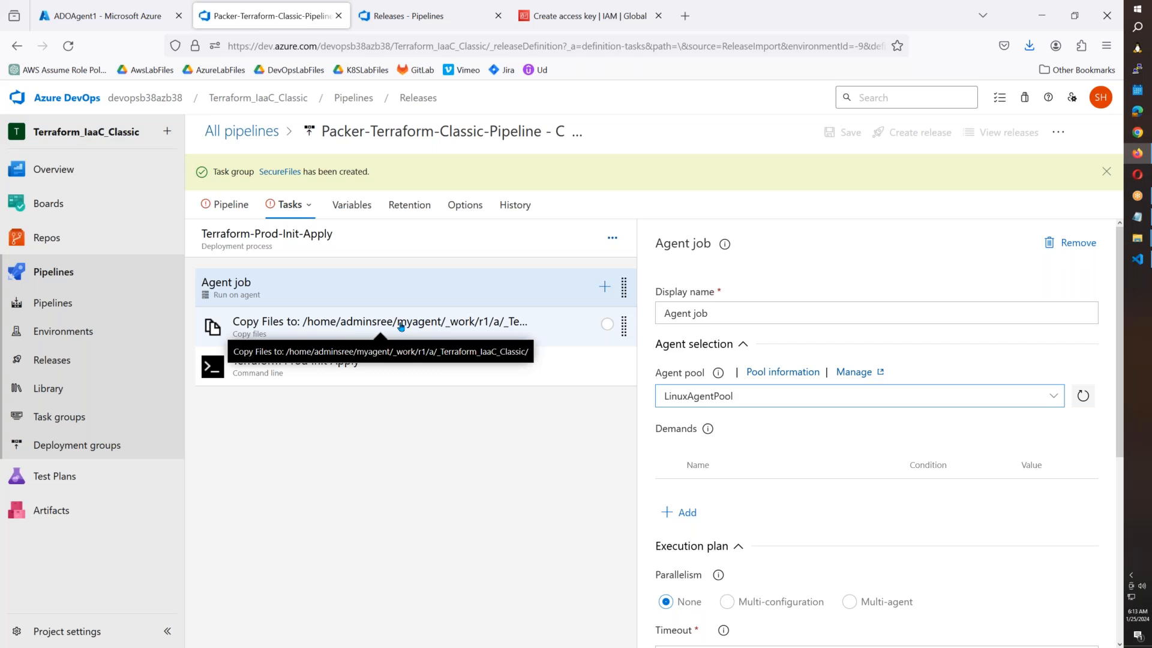
# Add the SecureFiles task group and move it to the top of the job.
pyautogui.click(605, 287)
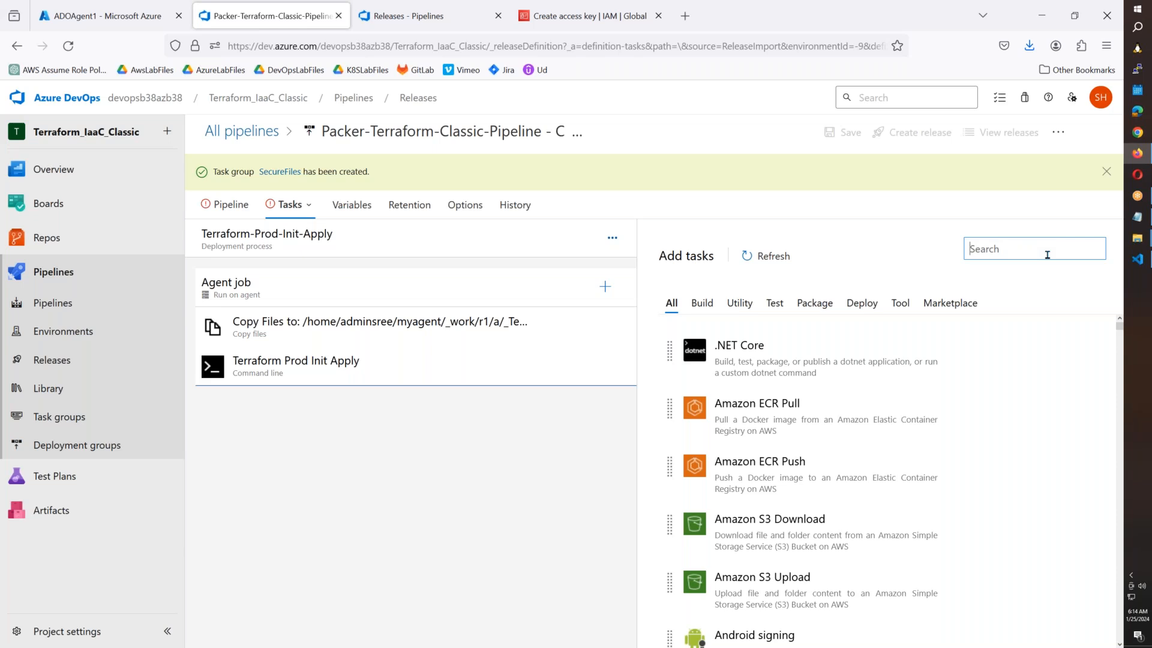
pyautogui.write('Secure')
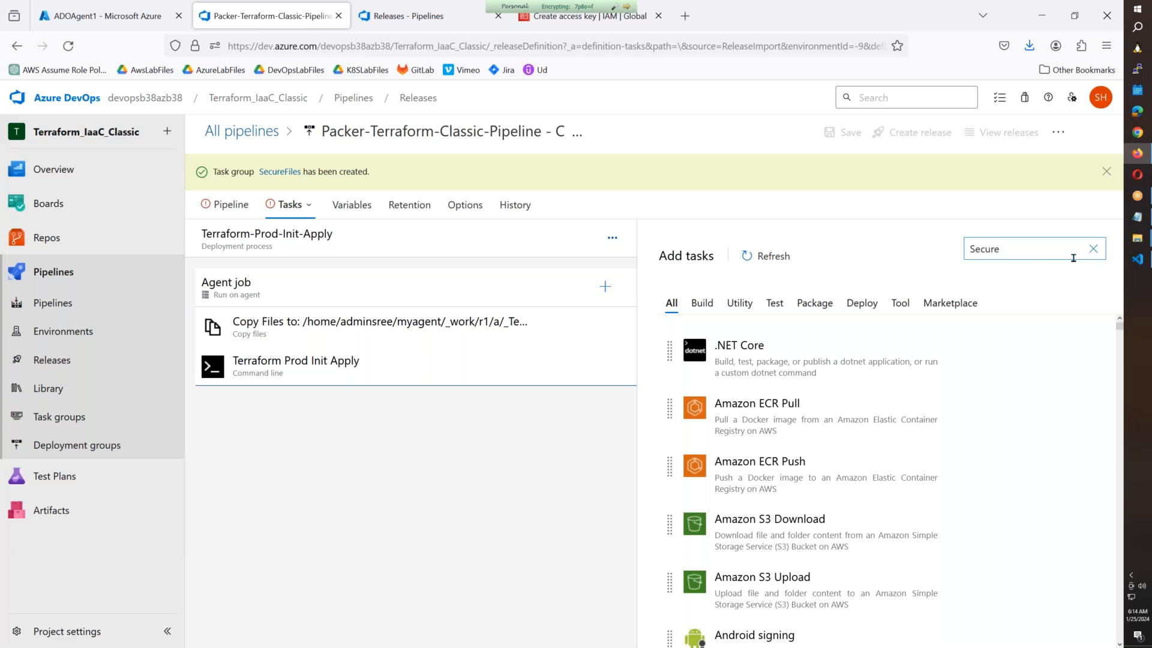
pyautogui.click(1052, 361)
pyautogui.moveTo(399, 408); pyautogui.dragTo(384, 318)
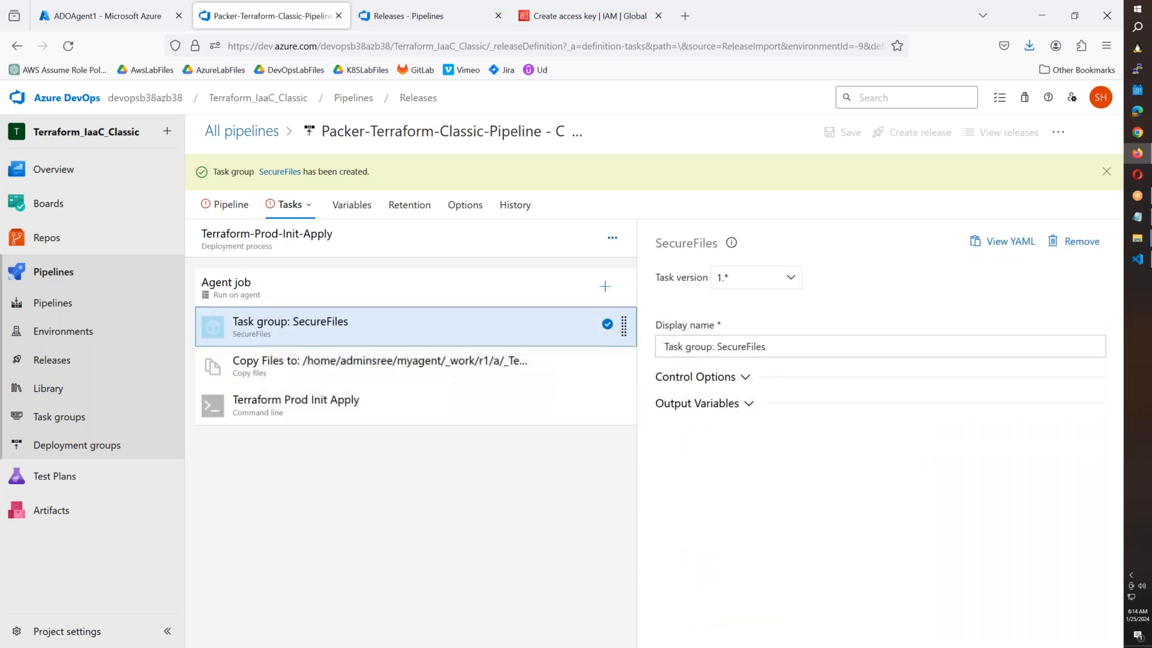
pyautogui.click(309, 205)
# In Terraform-Dev-Init-Destroy, set the pool to LinuxAgentPool and delete the broken SecureFiles task group.
pyautogui.click(329, 486)
pyautogui.click(366, 292)
pyautogui.click(1054, 395)
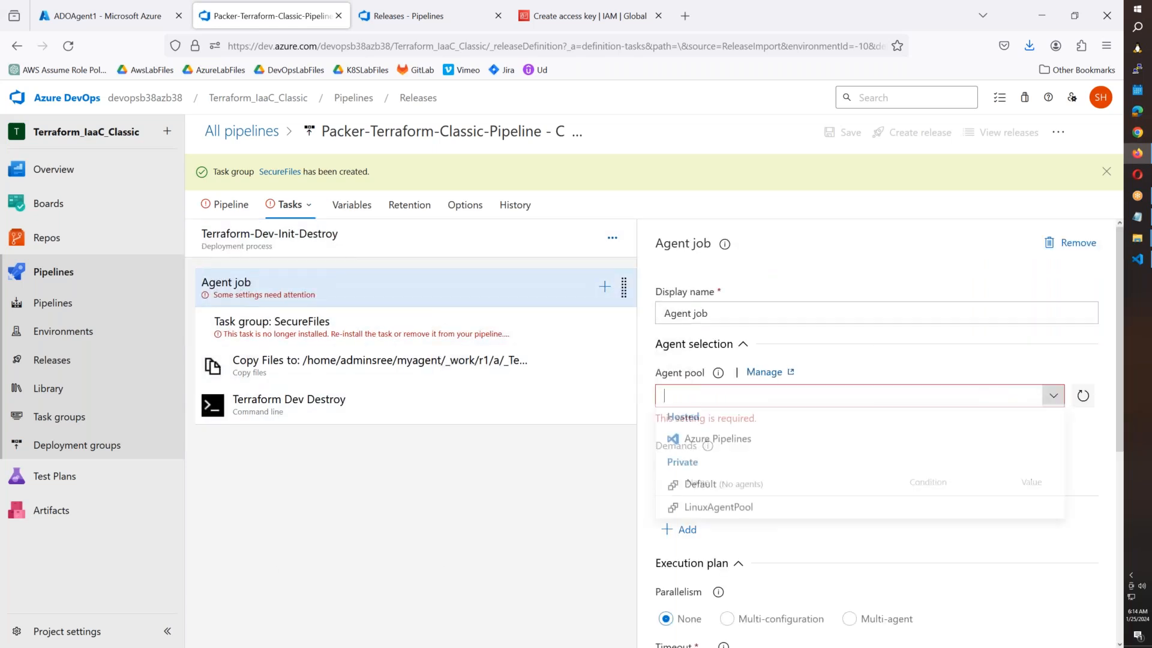
pyautogui.click(724, 509)
pyautogui.click(612, 325)
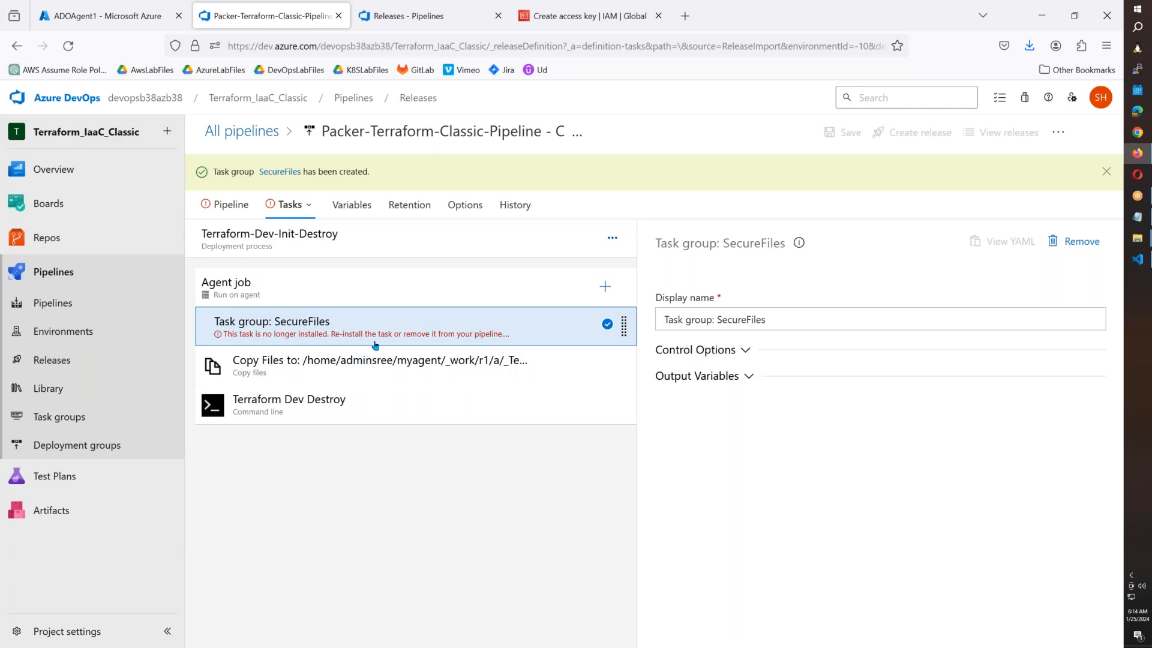
pyautogui.press('Delete')
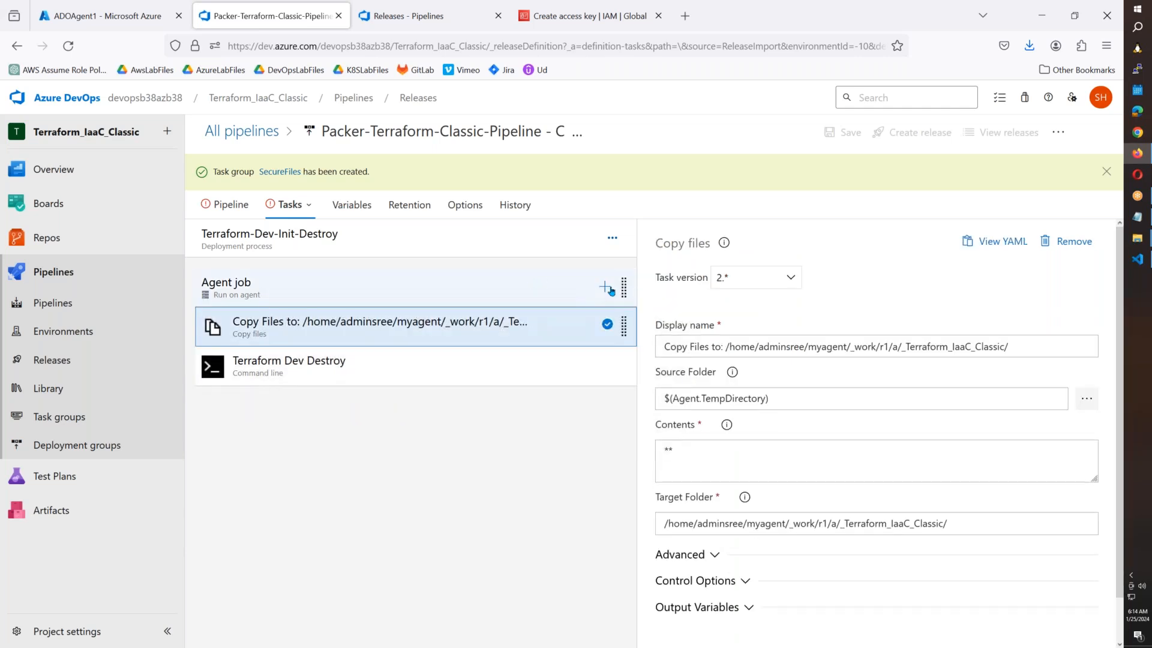
# Add the SecureFiles task group and place it above Copy Files.
pyautogui.click(605, 287)
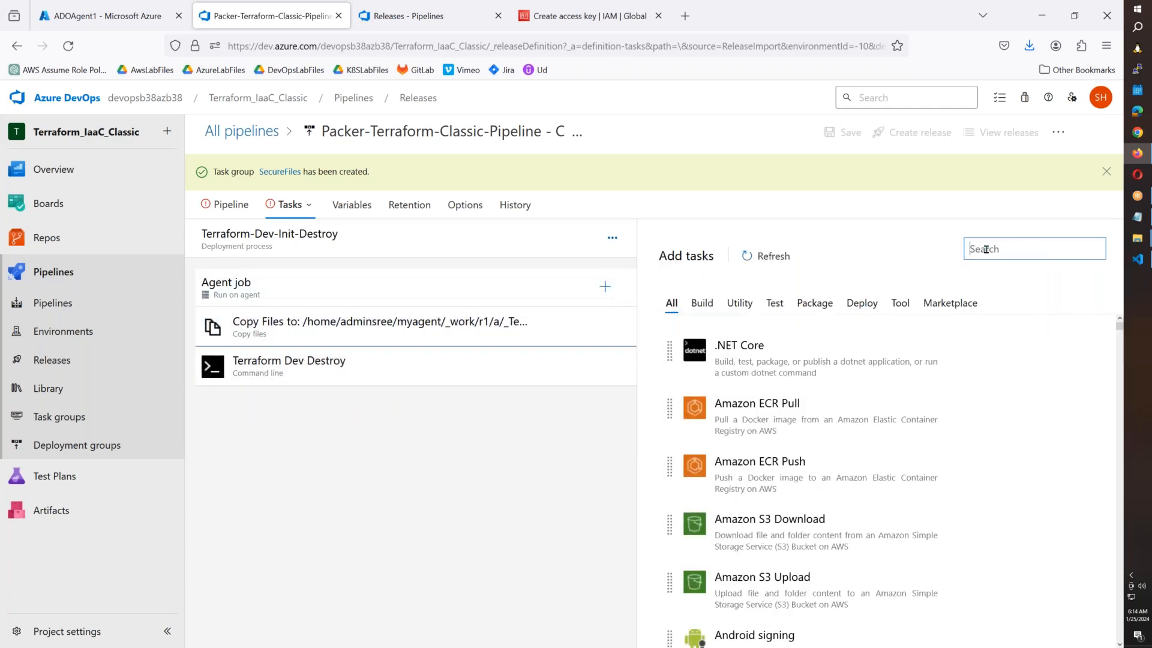
pyautogui.write('secure')
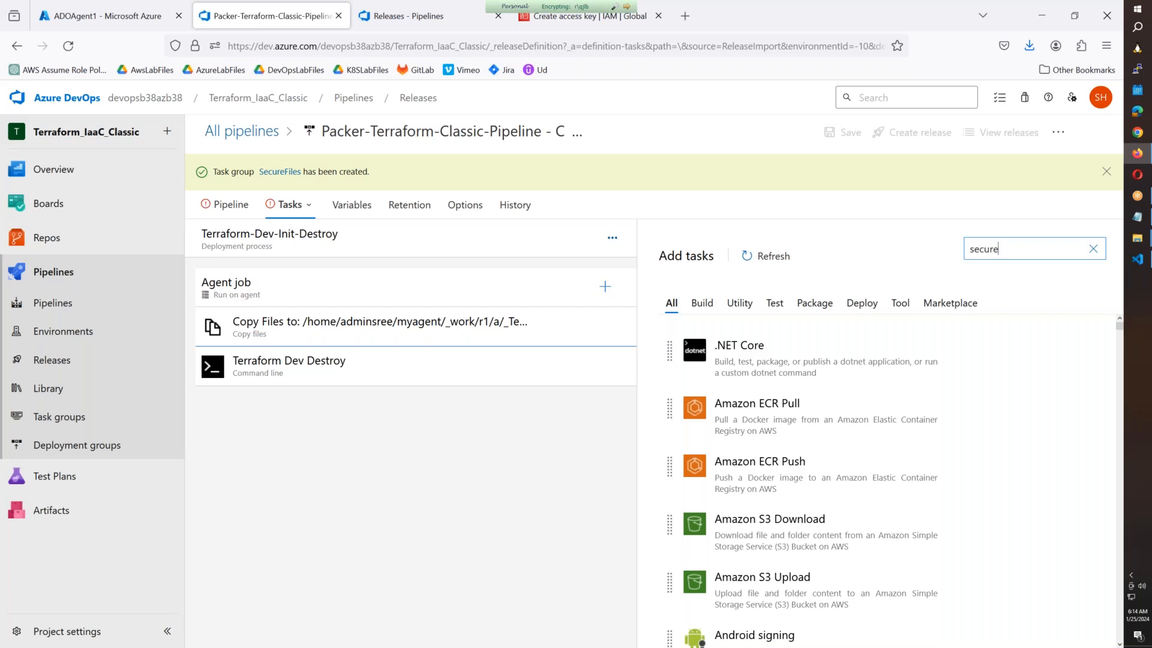
pyautogui.click(1057, 361)
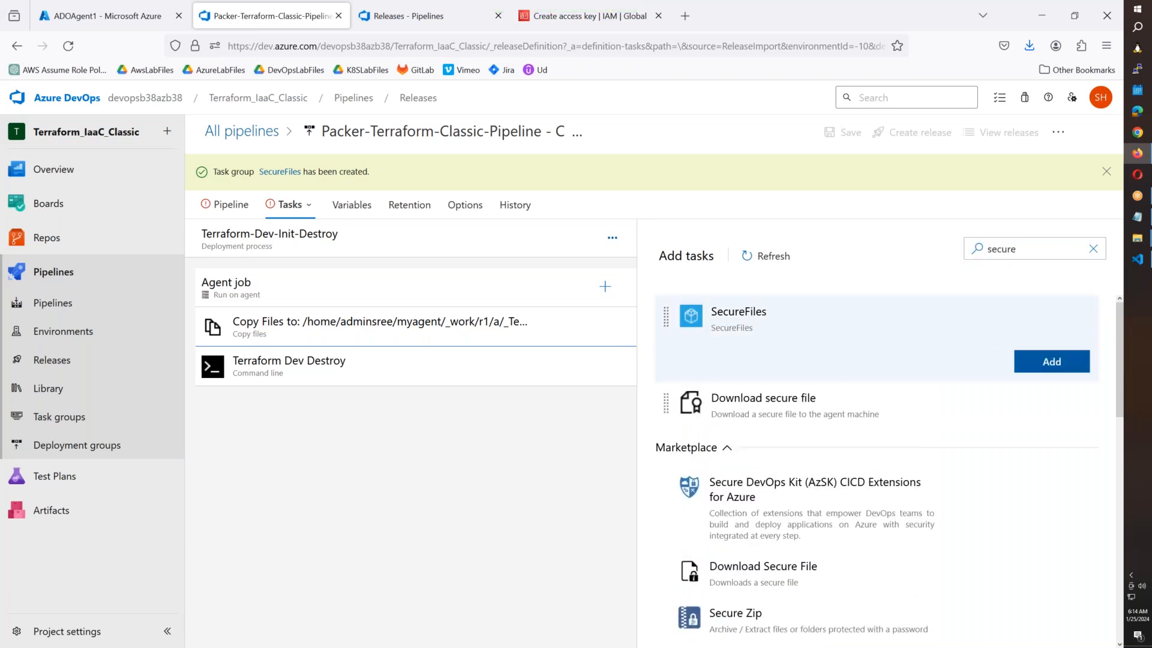
pyautogui.moveTo(361, 363); pyautogui.dragTo(353, 324)
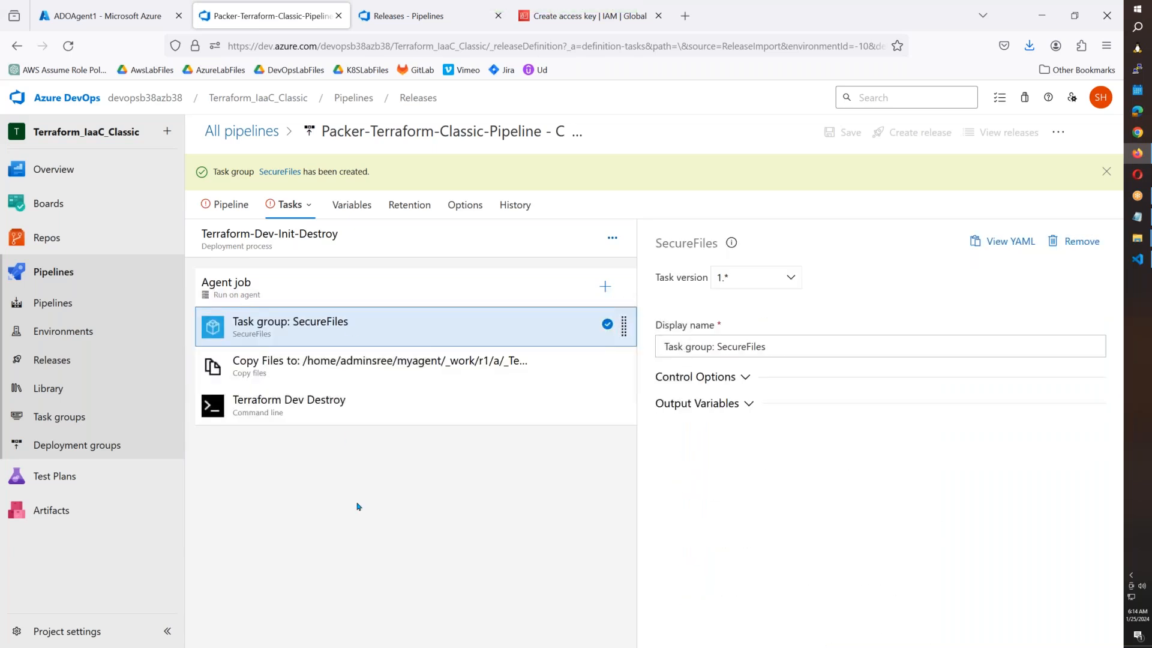
# Switch to Terraform-UAT-Init-Destroy and set its agent pool to LinuxAgentPool.
pyautogui.click(293, 210)
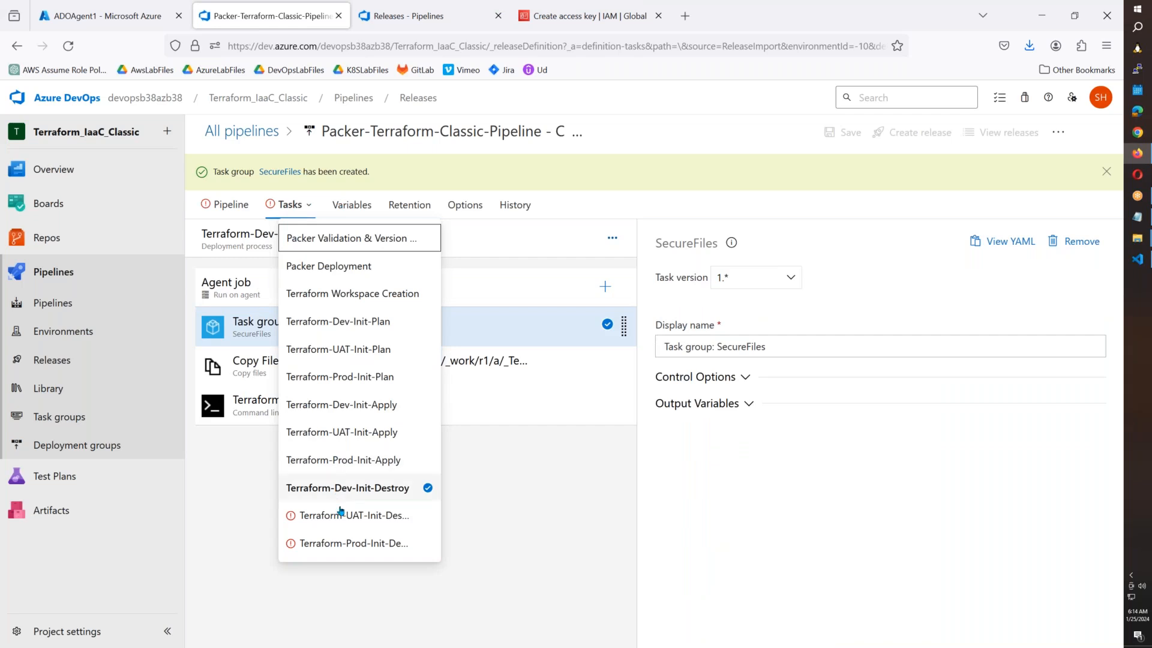
pyautogui.click(309, 546)
pyautogui.click(347, 288)
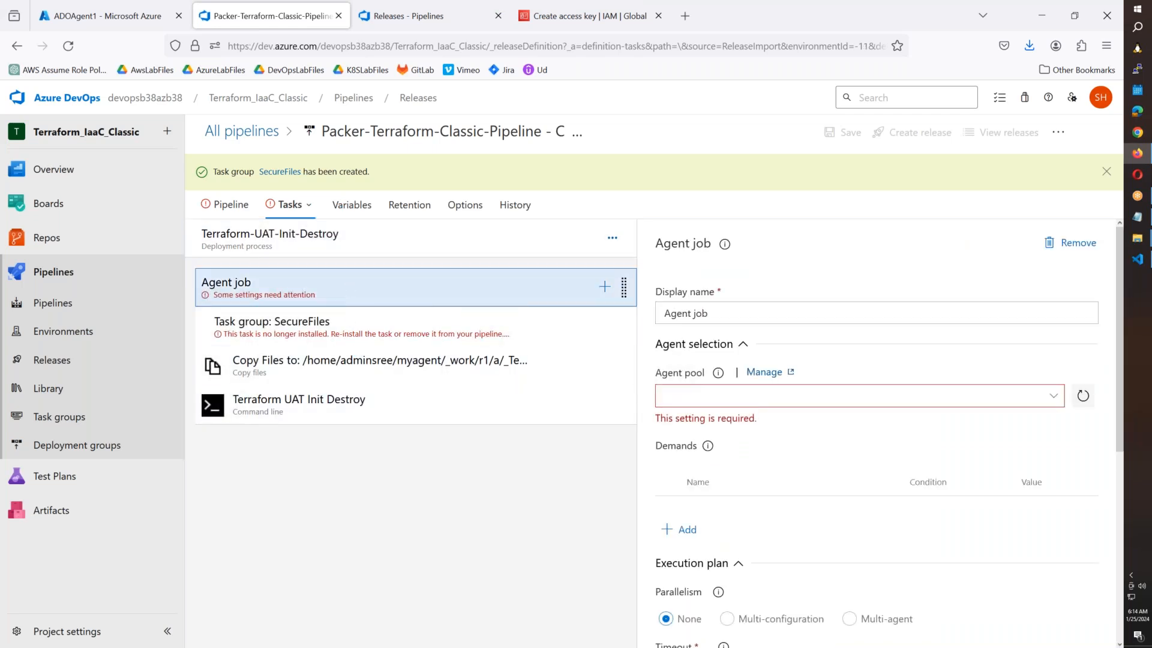
pyautogui.click(1053, 396)
pyautogui.click(744, 509)
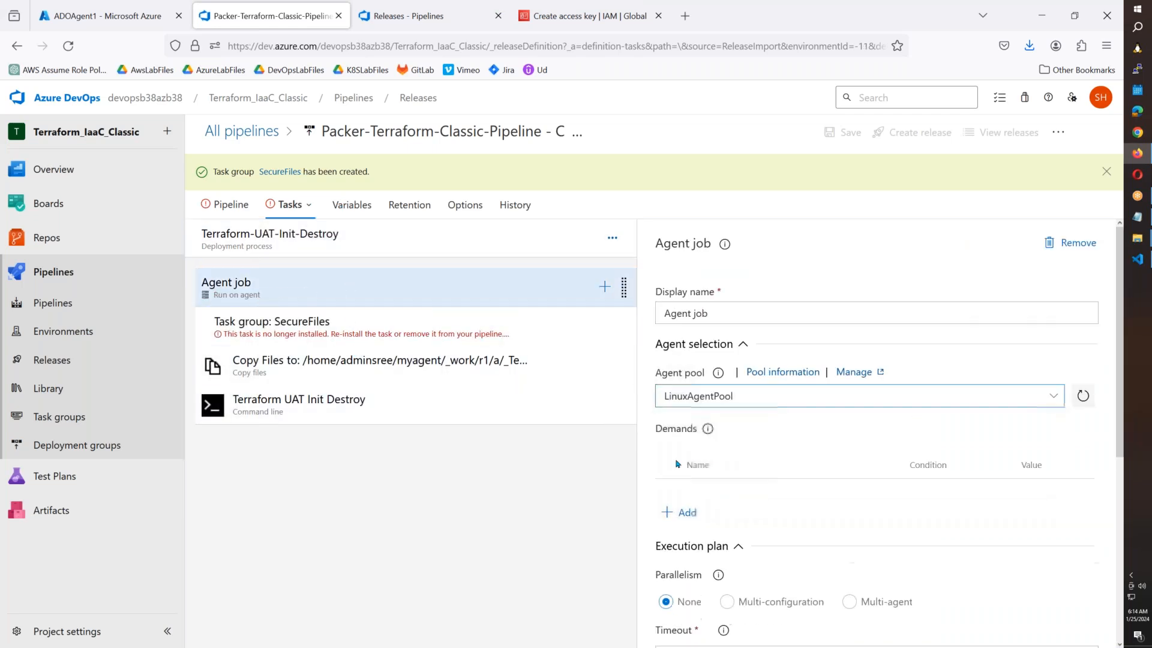
# Add a new SecureFiles task group above the broken one, then delete the broken one.
pyautogui.click(503, 333)
pyautogui.click(605, 286)
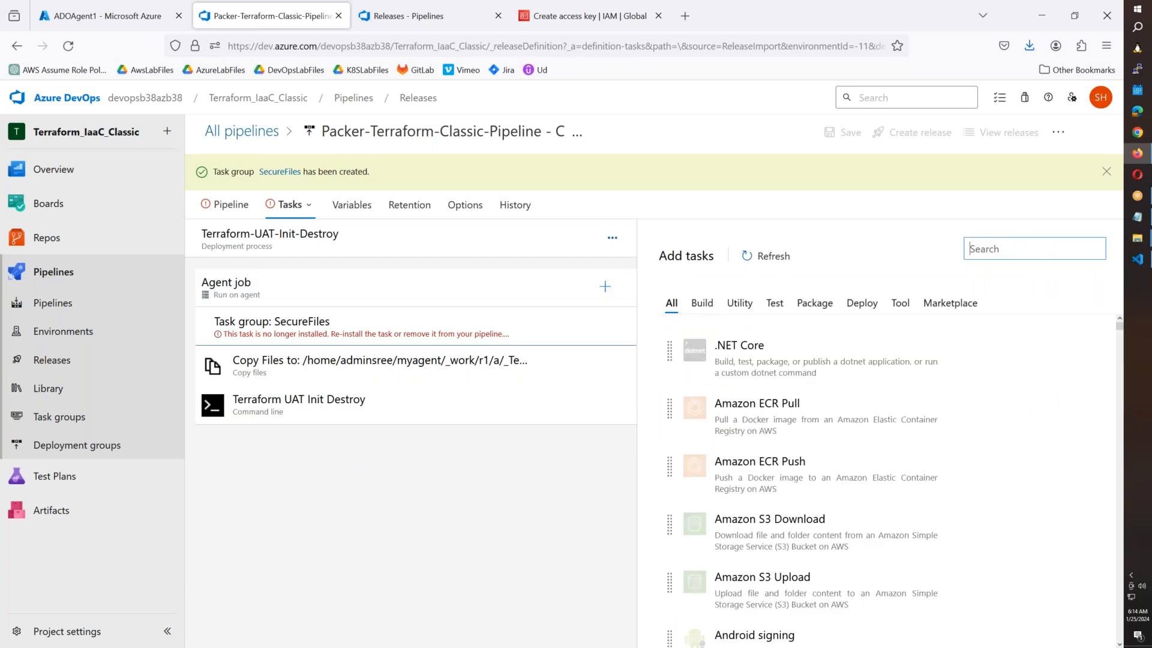
pyautogui.write('secure')
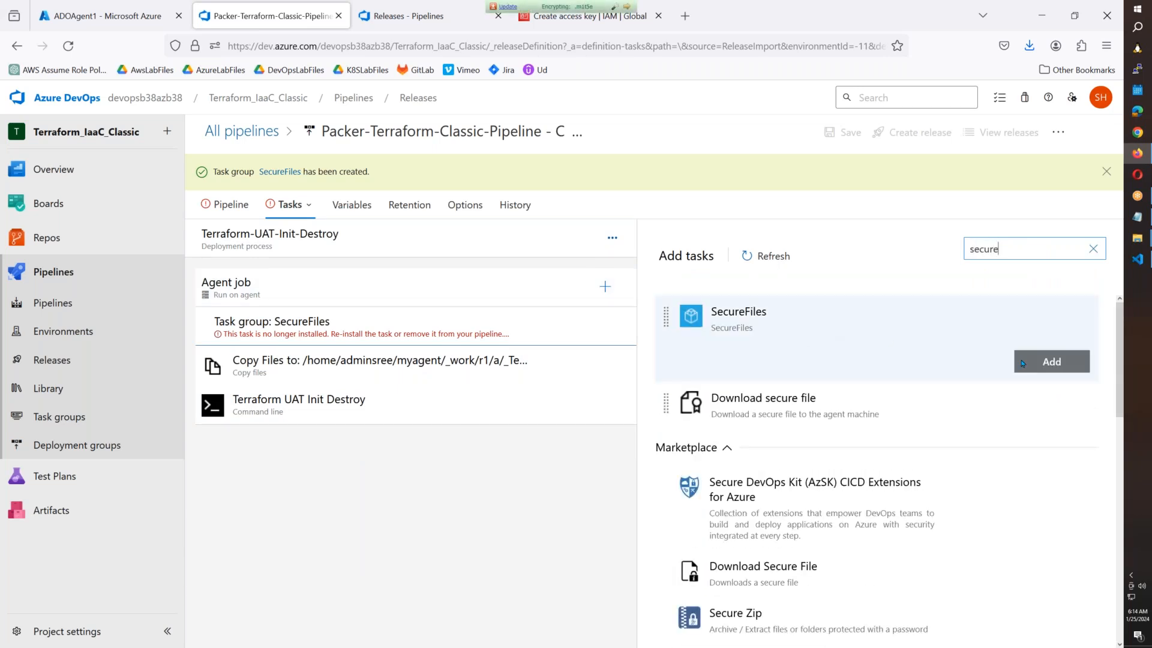
pyautogui.click(1052, 360)
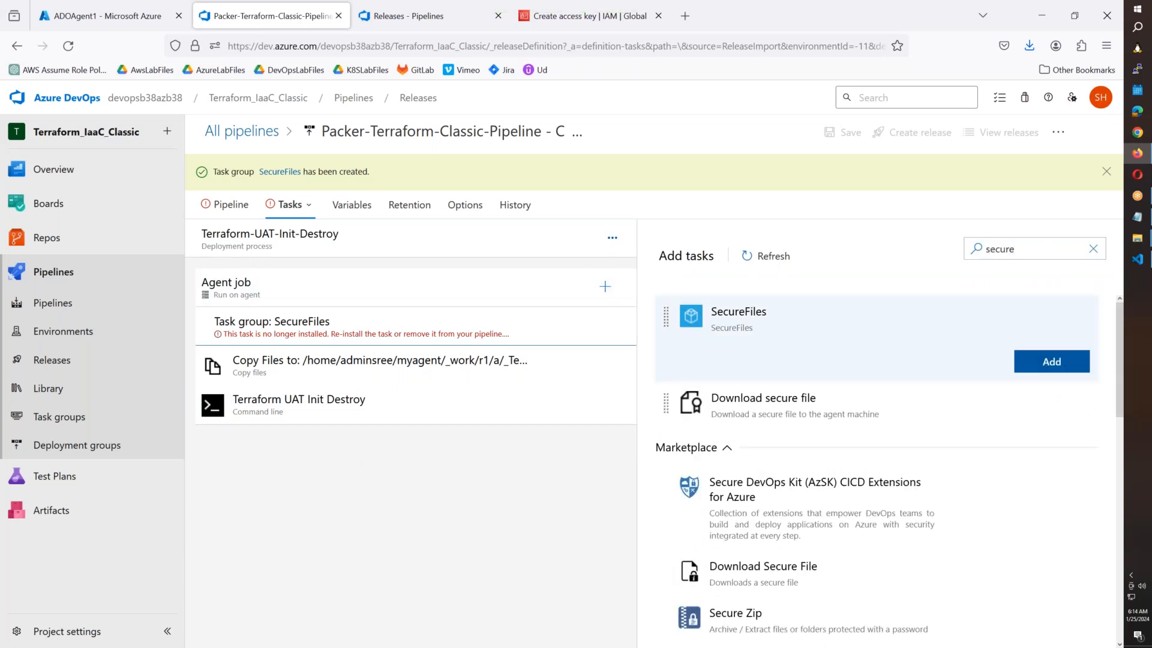
pyautogui.click(375, 363)
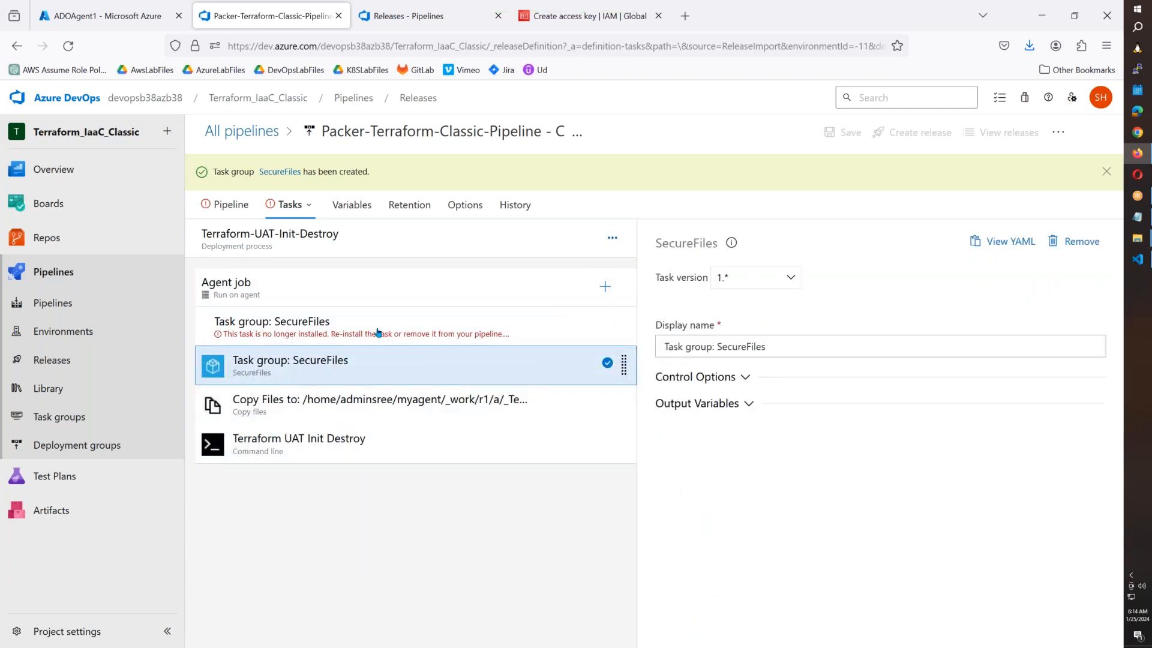
pyautogui.moveTo(376, 362); pyautogui.dragTo(372, 324)
pyautogui.click(359, 372)
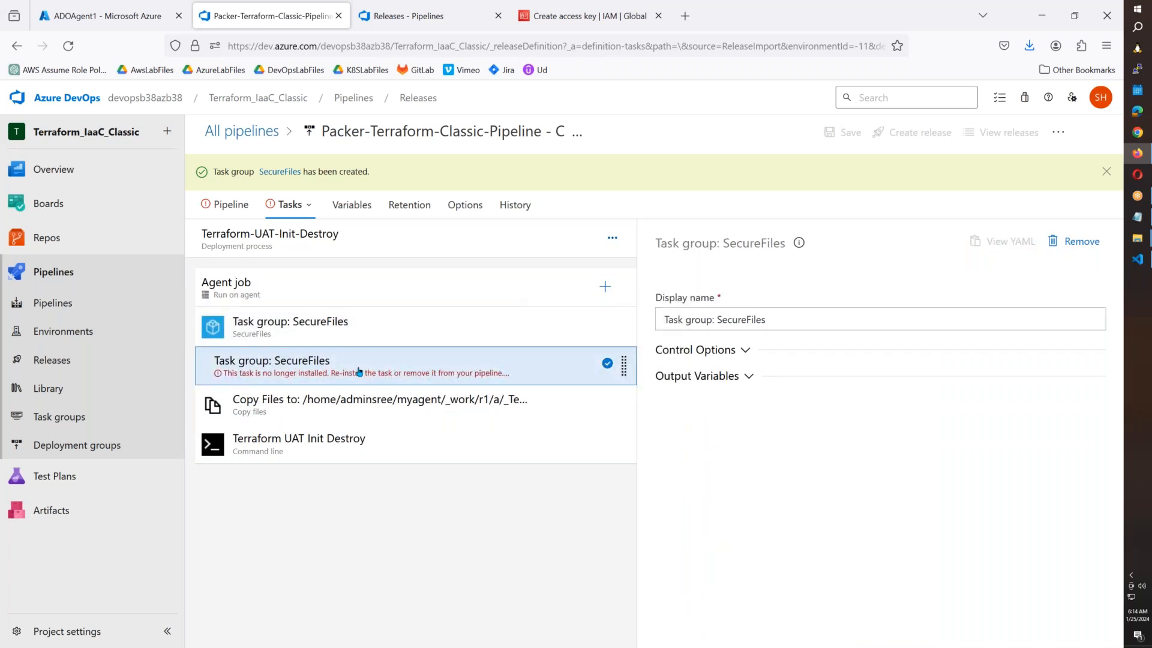
pyautogui.press('Delete')
# Switch to Terraform-Prod-Init-Destroy and set its agent job's pool to LinuxAgentPool.
pyautogui.click(288, 206)
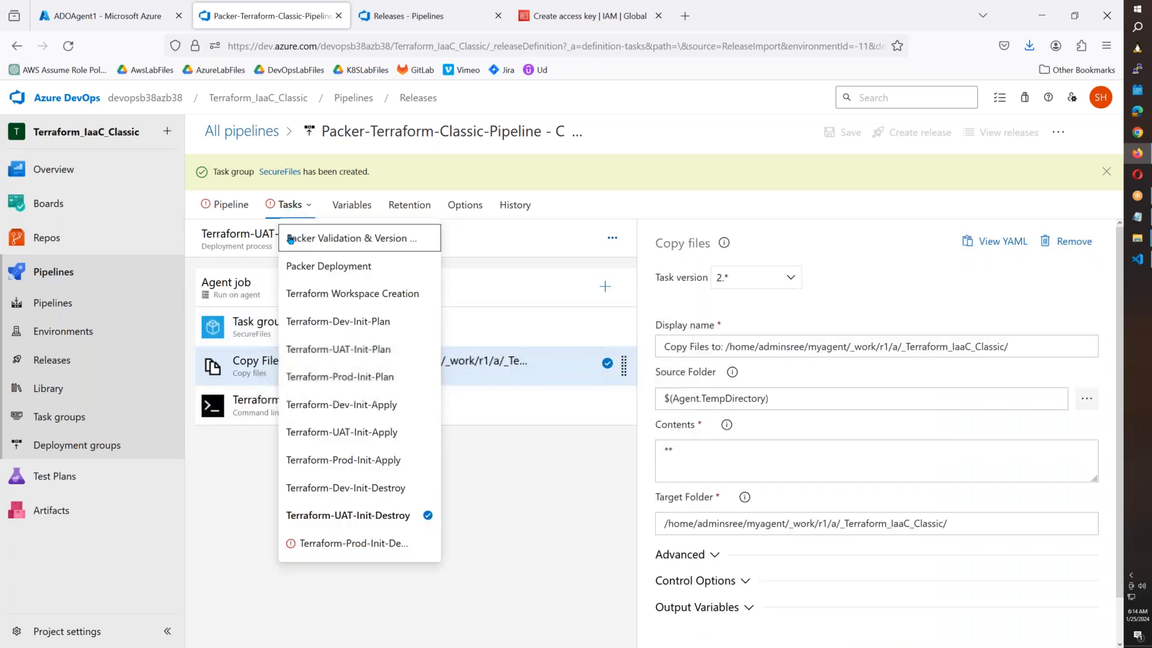
pyautogui.click(336, 545)
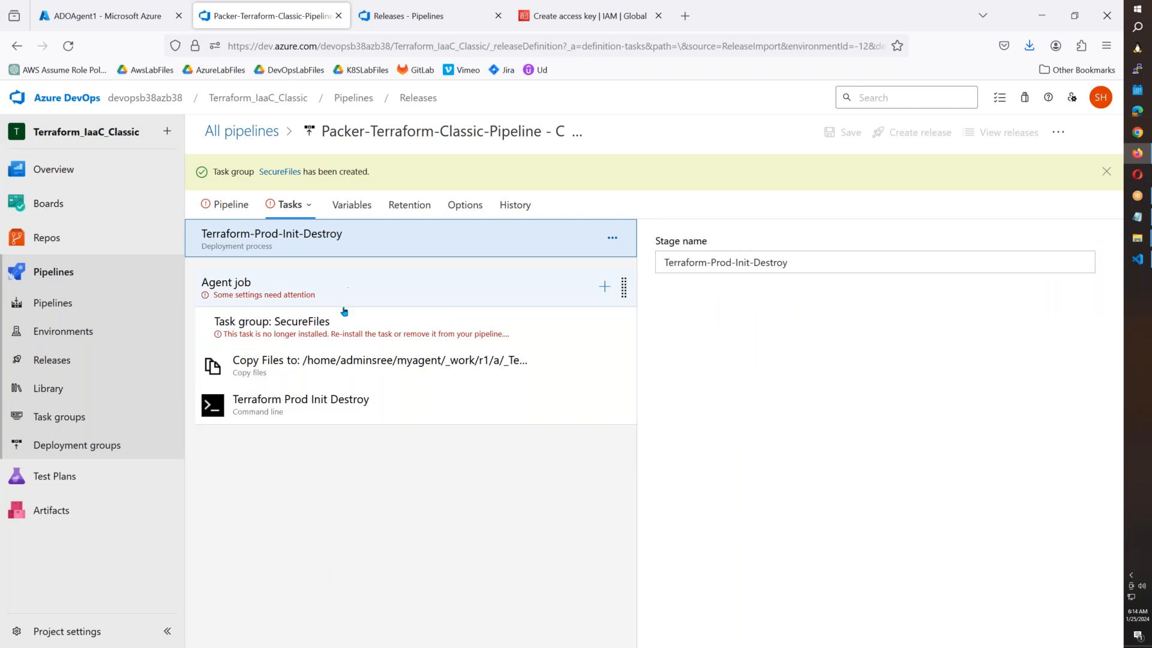
pyautogui.click(346, 329)
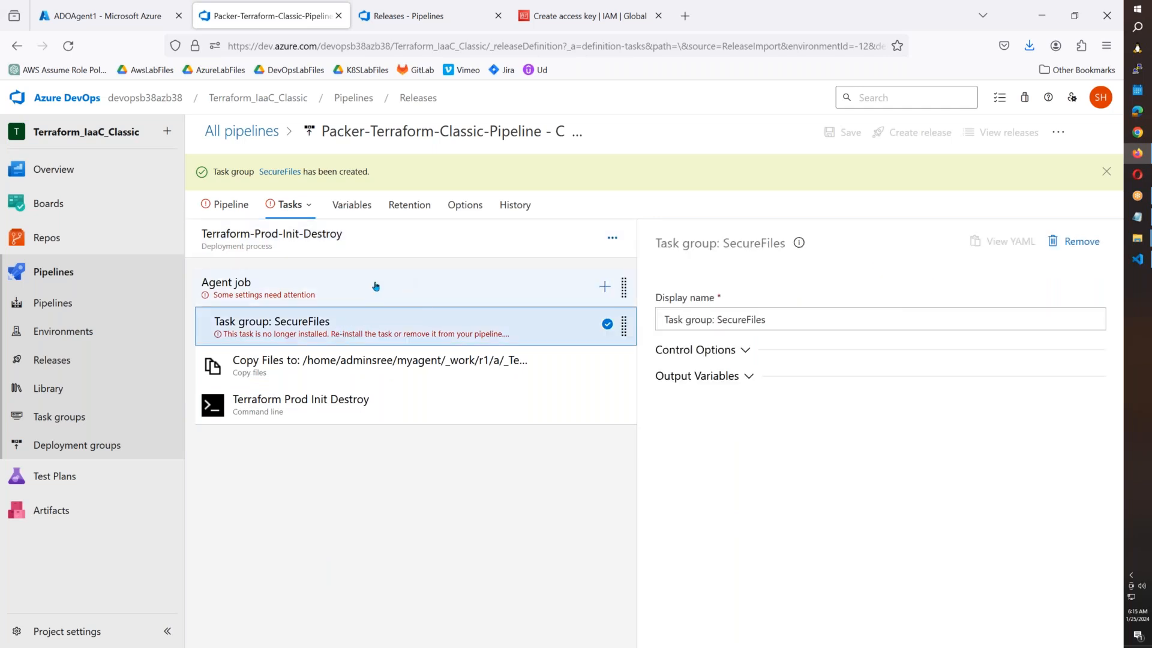
pyautogui.click(375, 286)
pyautogui.click(1053, 395)
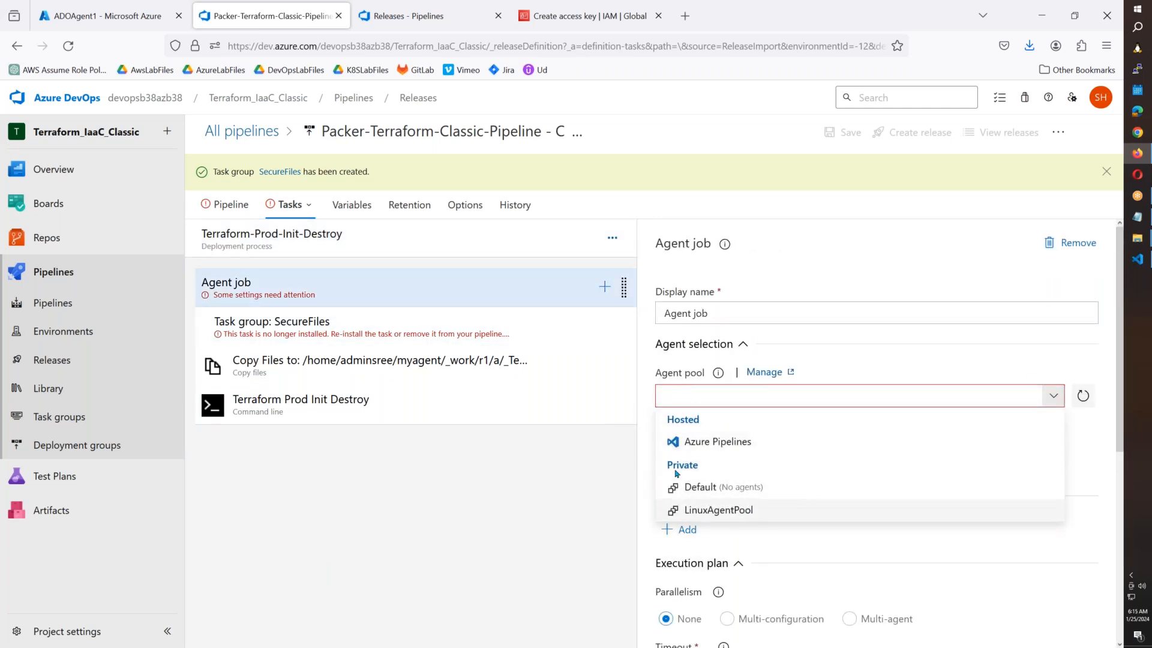
pyautogui.click(718, 509)
# Place a fresh SecureFiles task group first and remove the broken SecureFiles task group.
pyautogui.click(576, 327)
pyautogui.click(604, 286)
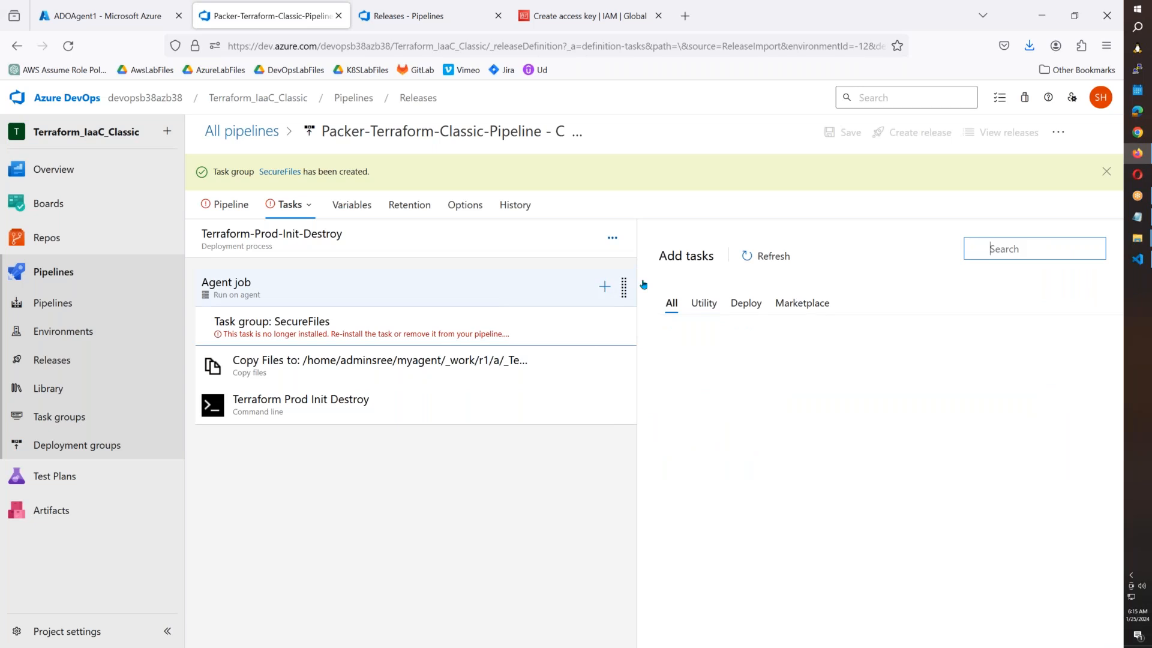
pyautogui.write('sec')
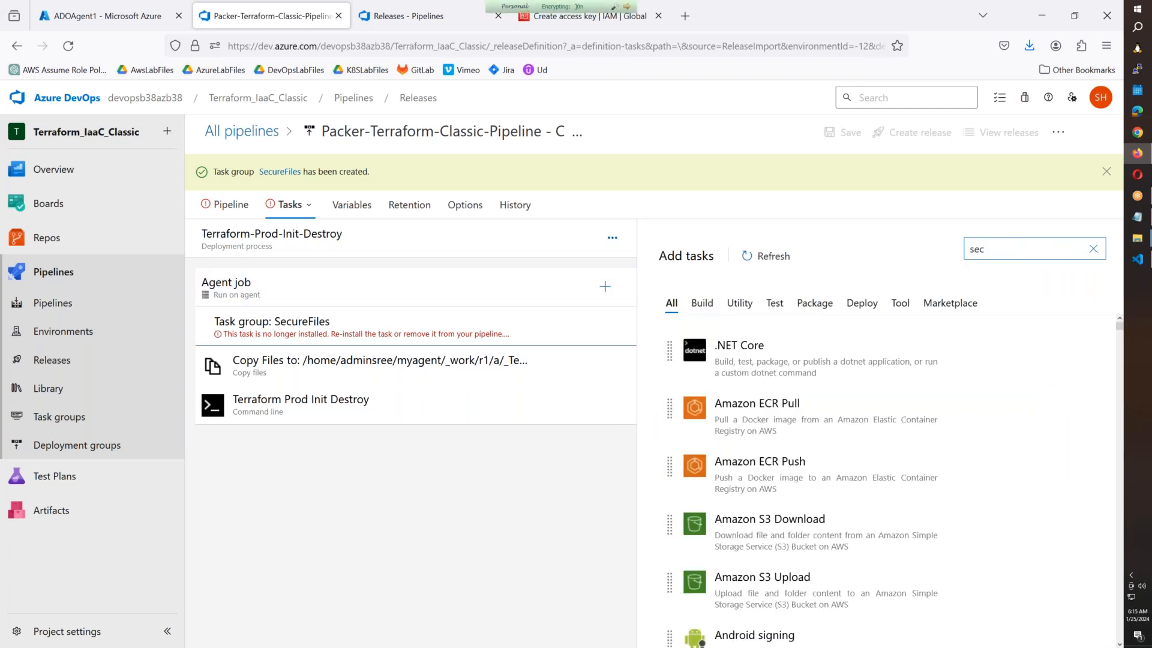
pyautogui.write('ure')
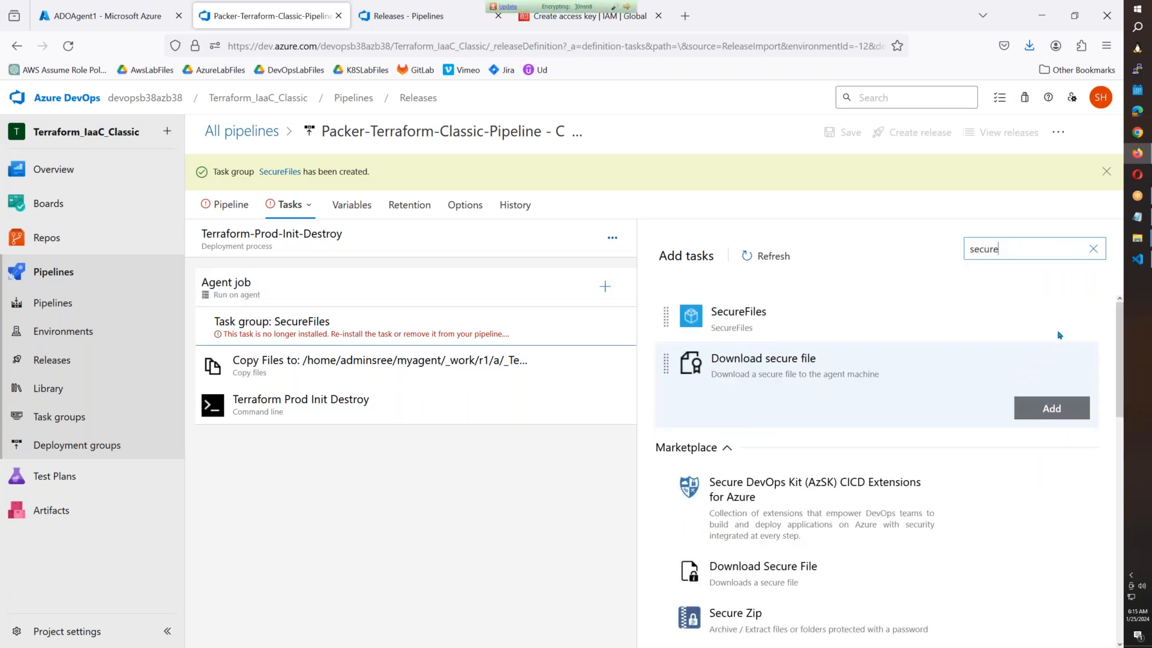
pyautogui.click(1052, 361)
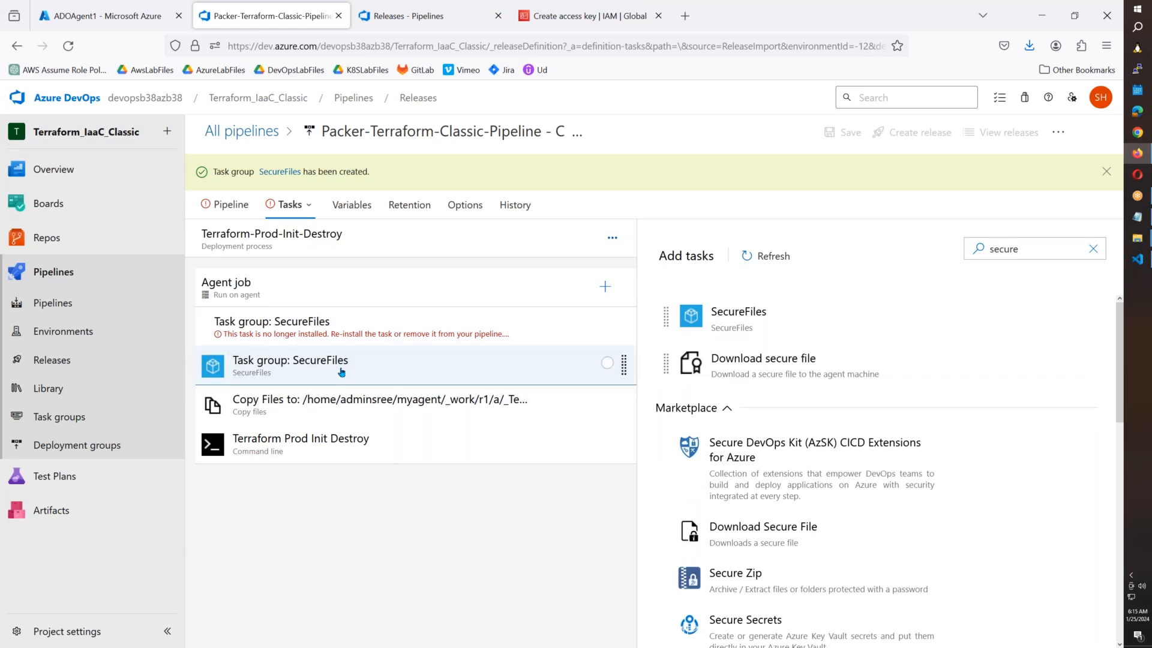
pyautogui.moveTo(339, 371); pyautogui.dragTo(350, 322)
pyautogui.click(338, 374)
pyautogui.press('Delete')
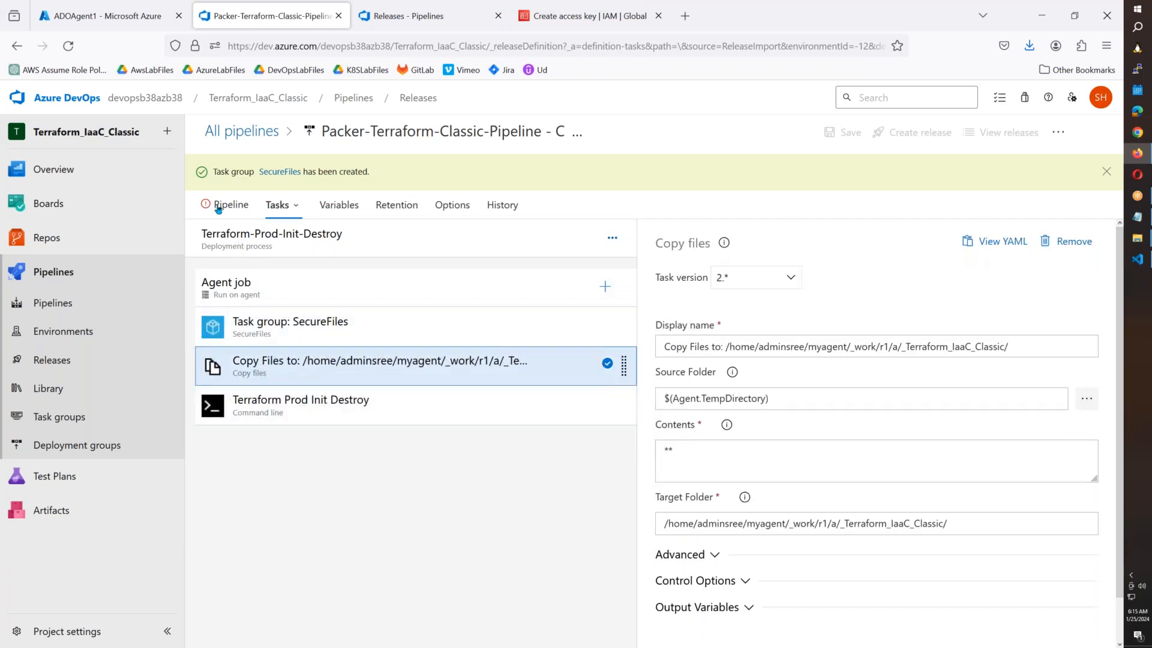
# Unlink the broken artifact from the release pipeline.
pyautogui.click(219, 207)
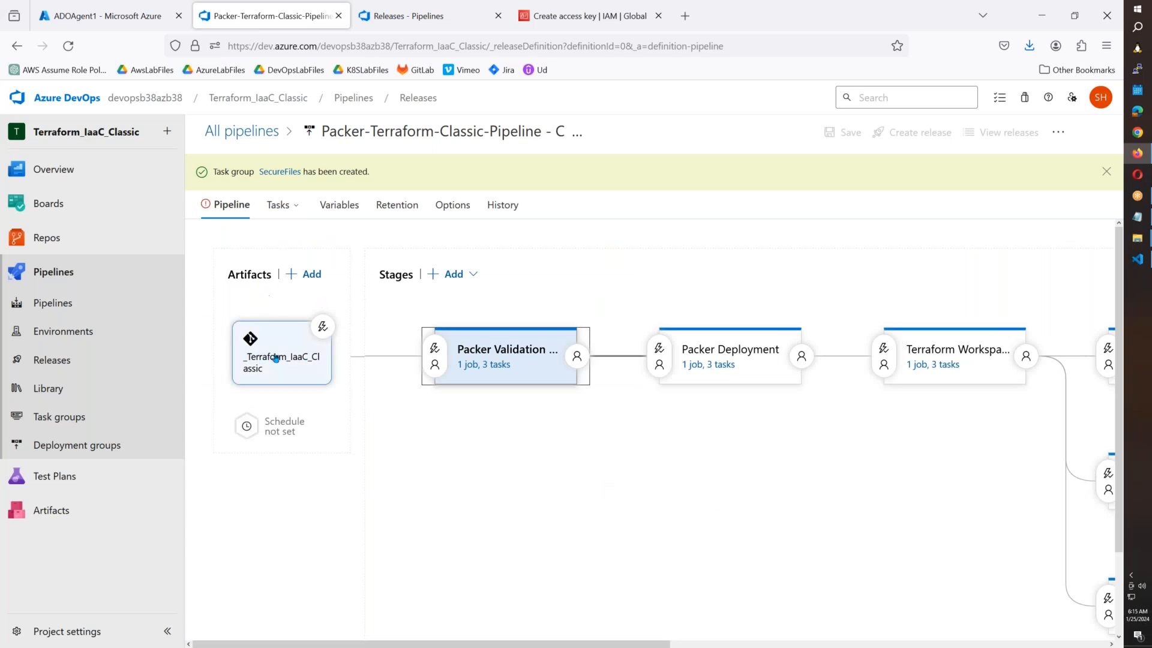
pyautogui.click(274, 358)
pyautogui.scroll(-2, 817, 414)
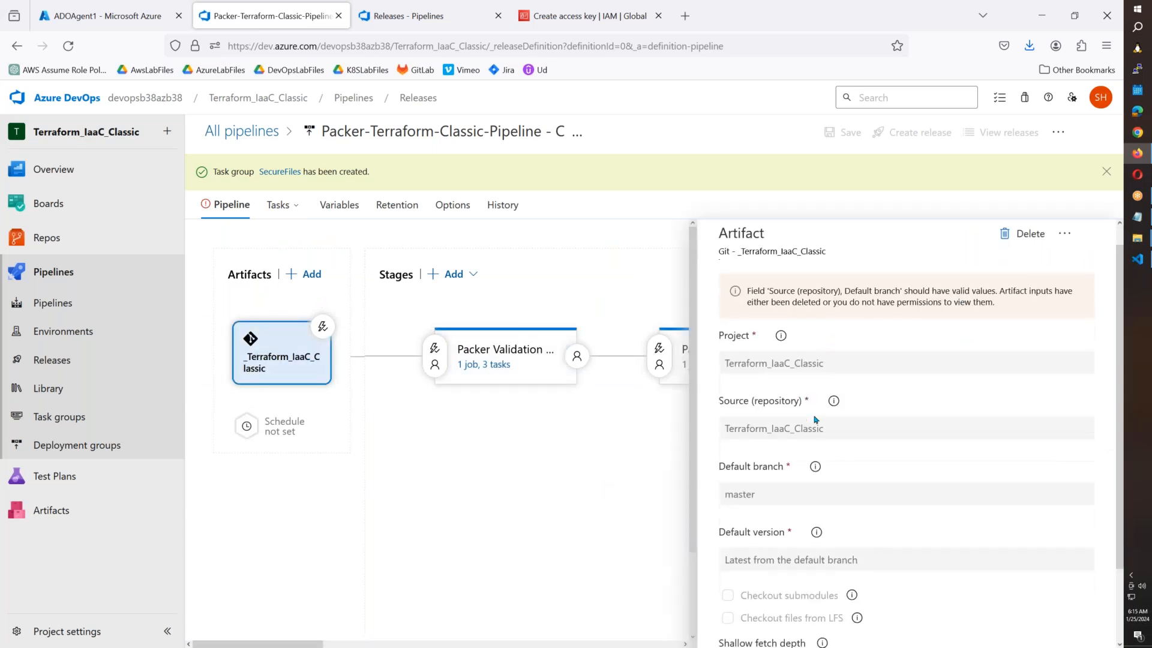
pyautogui.scroll(2, 817, 414)
pyautogui.click(1028, 258)
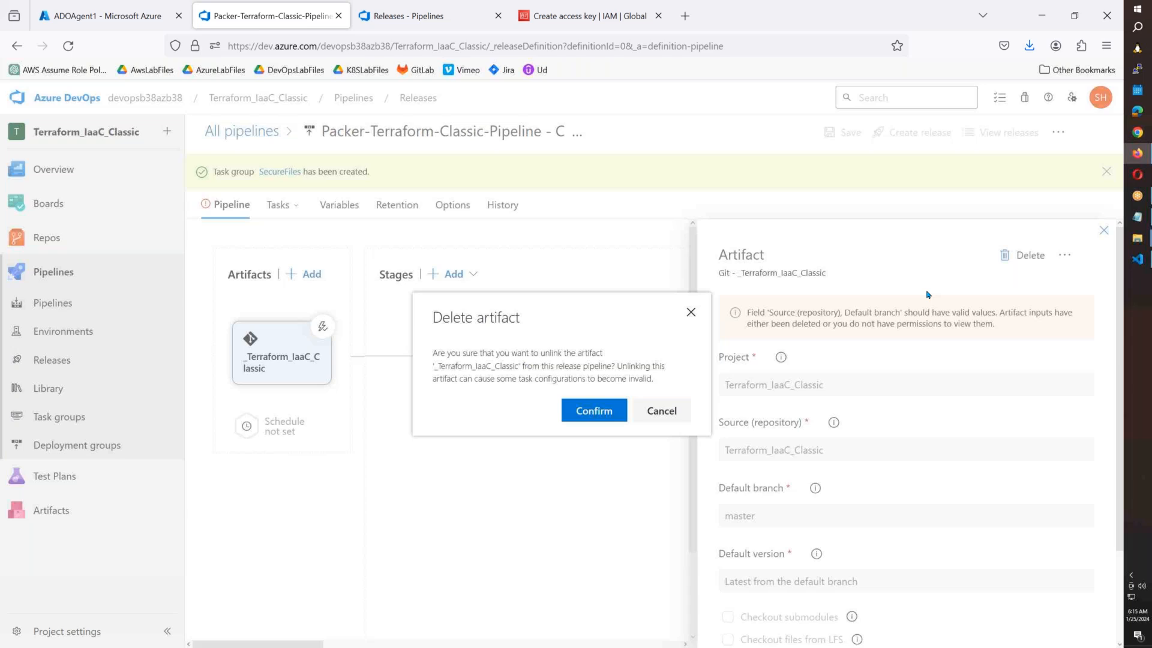
pyautogui.click(594, 409)
# Add an Azure Repos artifact for project and repository Terraform_IaaC_Classic on branch master.
pyautogui.click(277, 359)
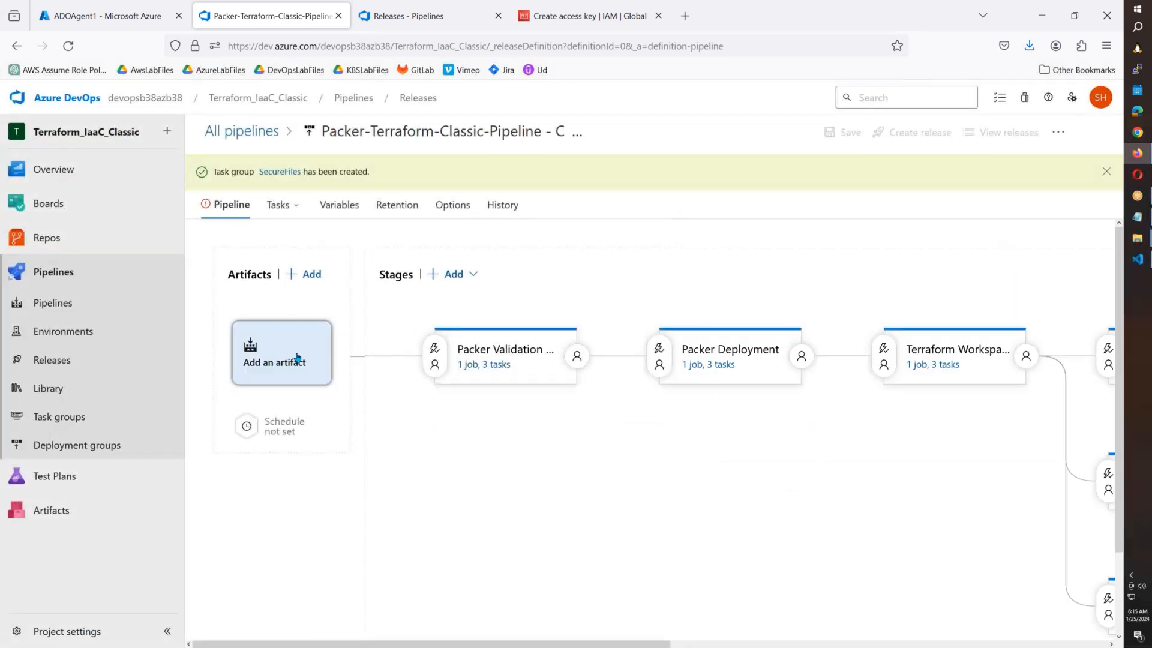
pyautogui.click(827, 226)
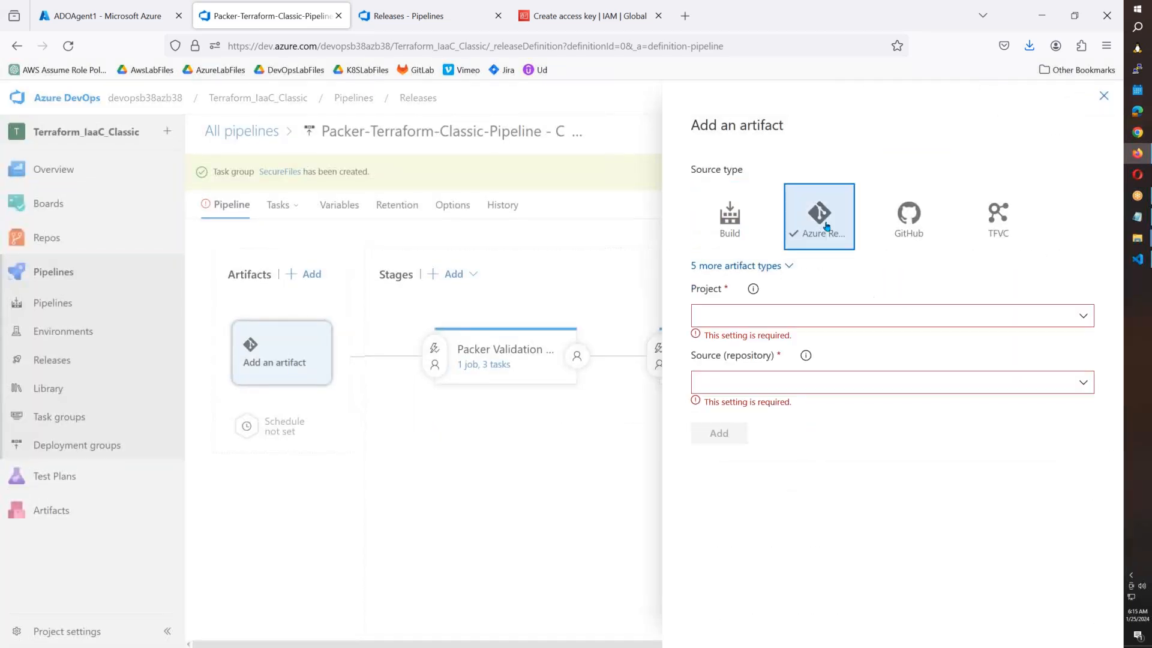
pyautogui.click(1070, 320)
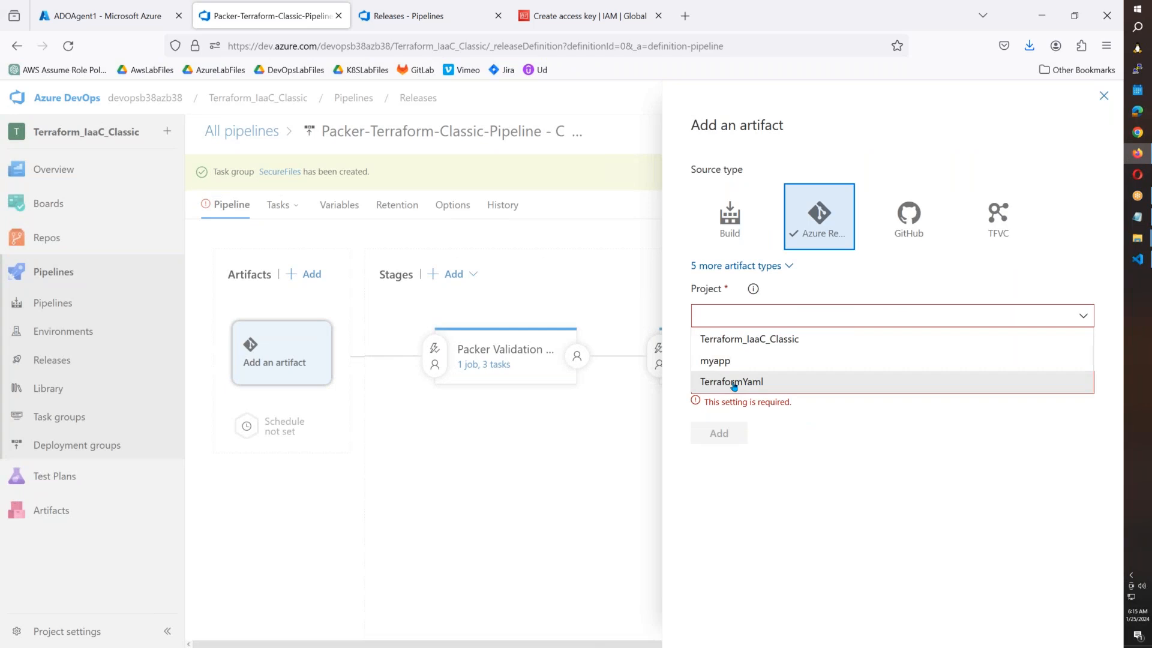
pyautogui.click(749, 338)
pyautogui.click(1084, 369)
pyautogui.click(769, 400)
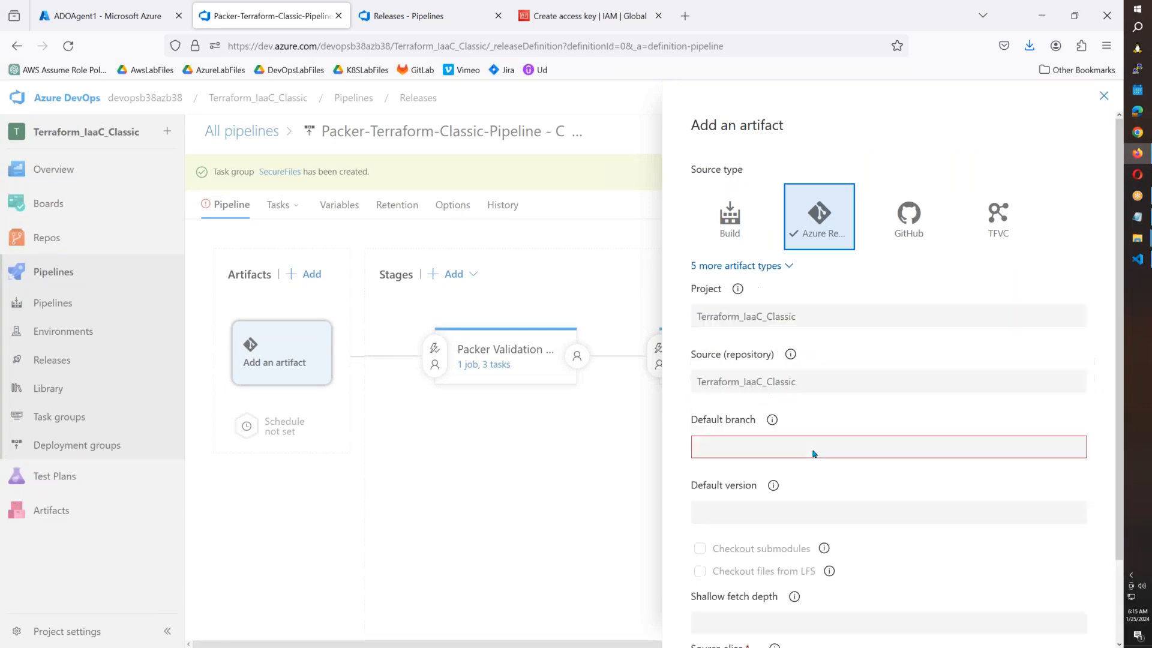
pyautogui.click(1075, 423)
pyautogui.click(756, 451)
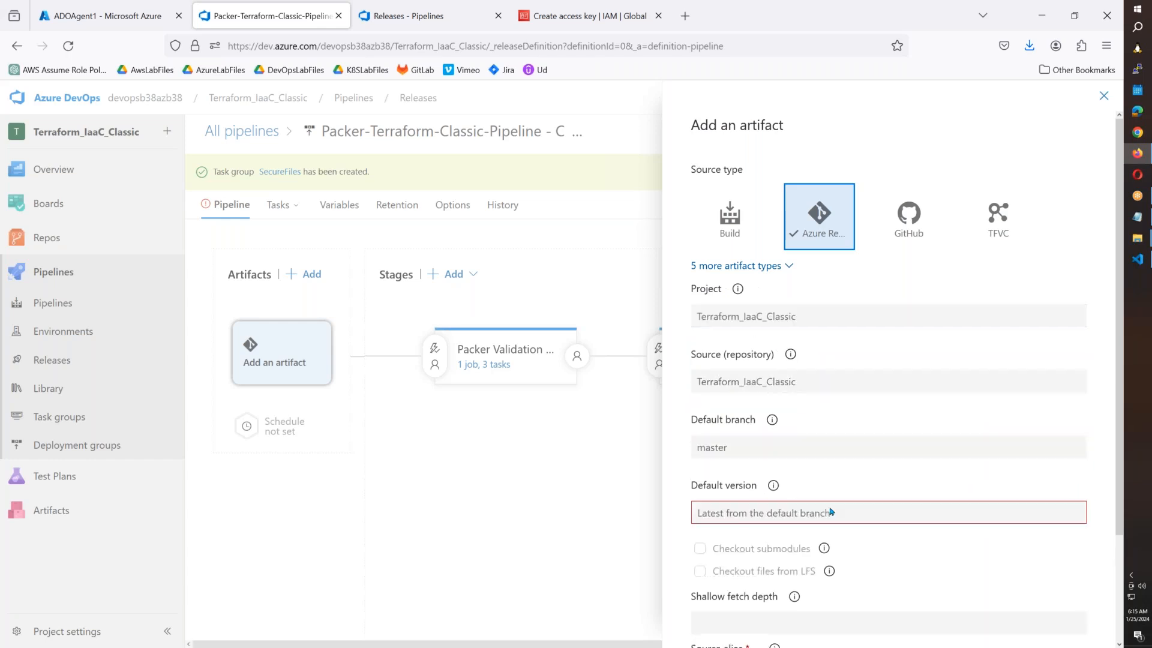
pyautogui.scroll(-2, 831, 540)
pyautogui.click(715, 621)
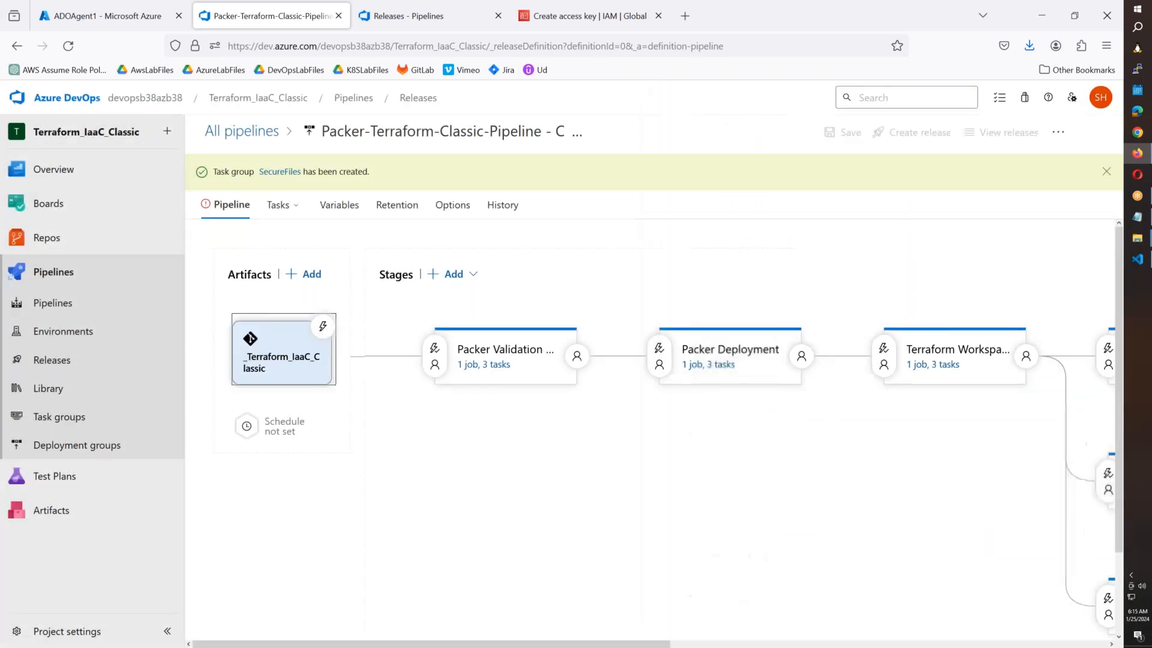
# Open and close the Terraform-Dev-Init-Destroy stage's properties.
pyautogui.moveTo(505, 419)
pyautogui.moveTo(357, 645); pyautogui.dragTo(883, 430)
pyautogui.moveTo(968, 378)
pyautogui.click(973, 373)
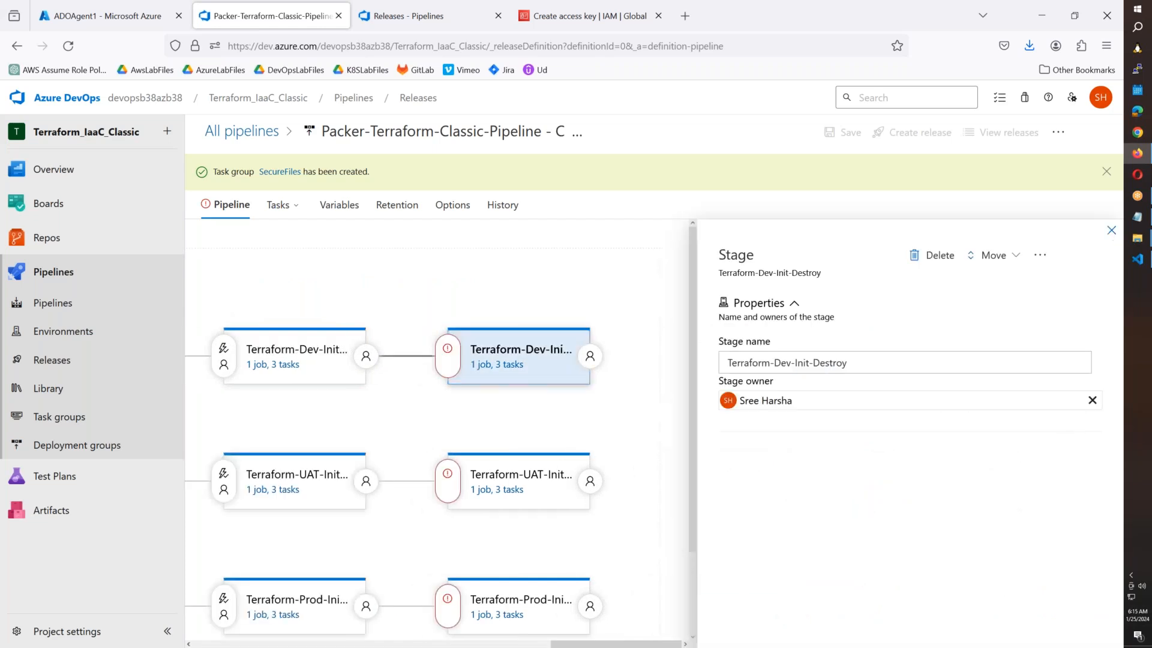
pyautogui.click(1111, 230)
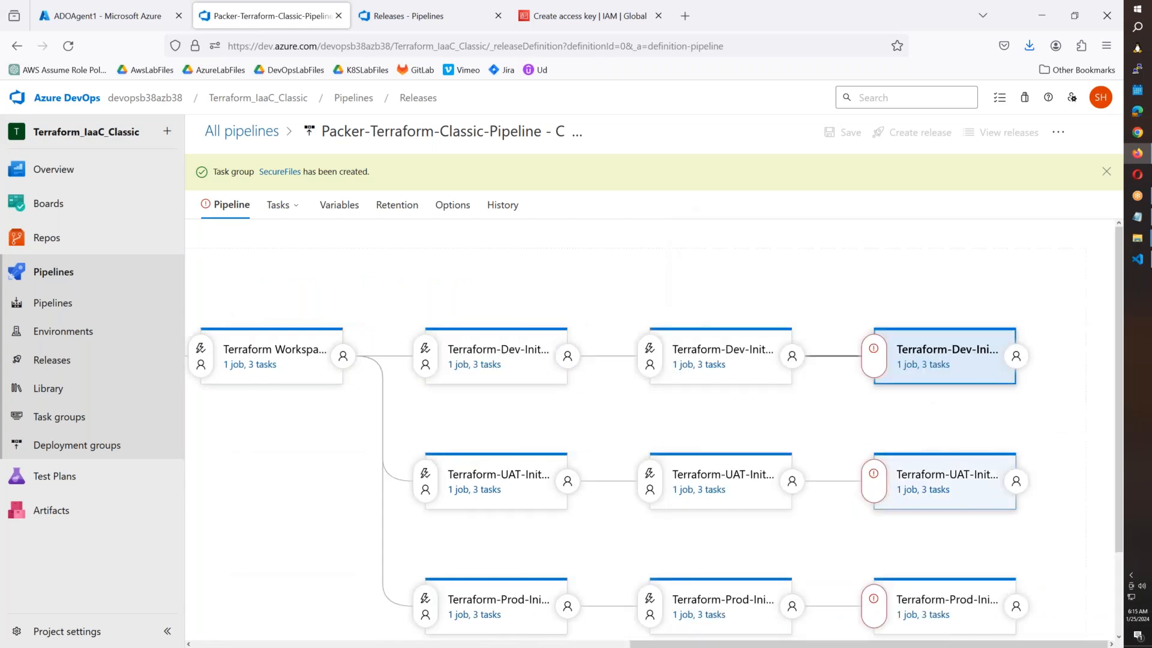
# Assign the project owner as pre-deployment approver for Terraform-Dev-Init-Destroy.
pyautogui.click(939, 366)
pyautogui.click(228, 204)
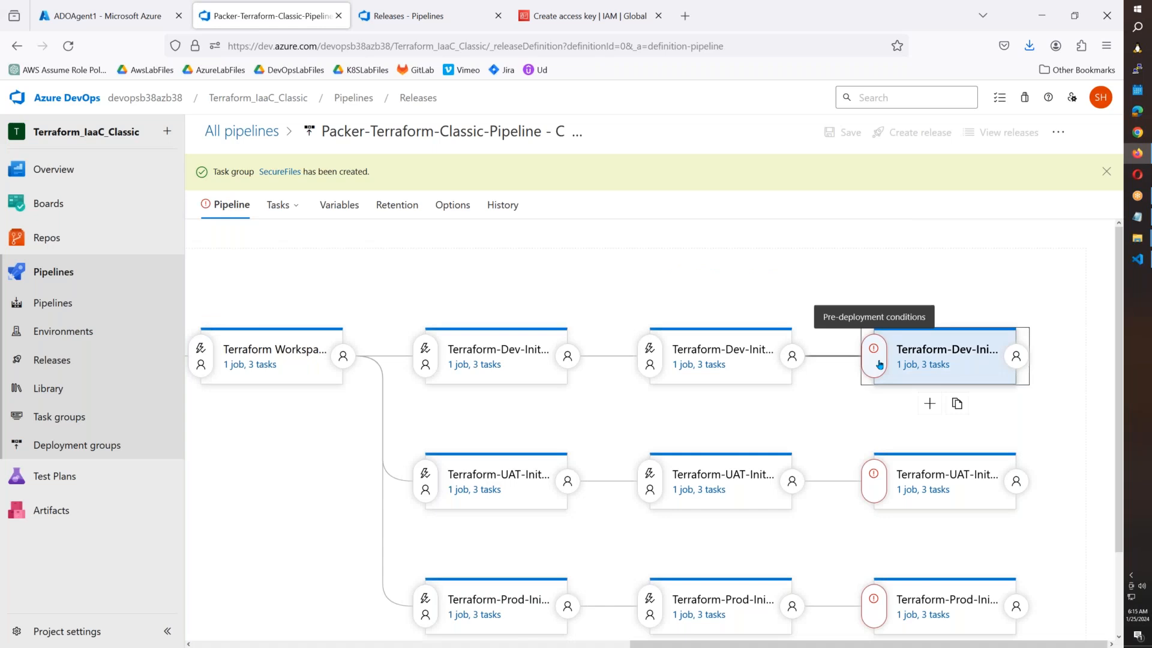
pyautogui.click(875, 360)
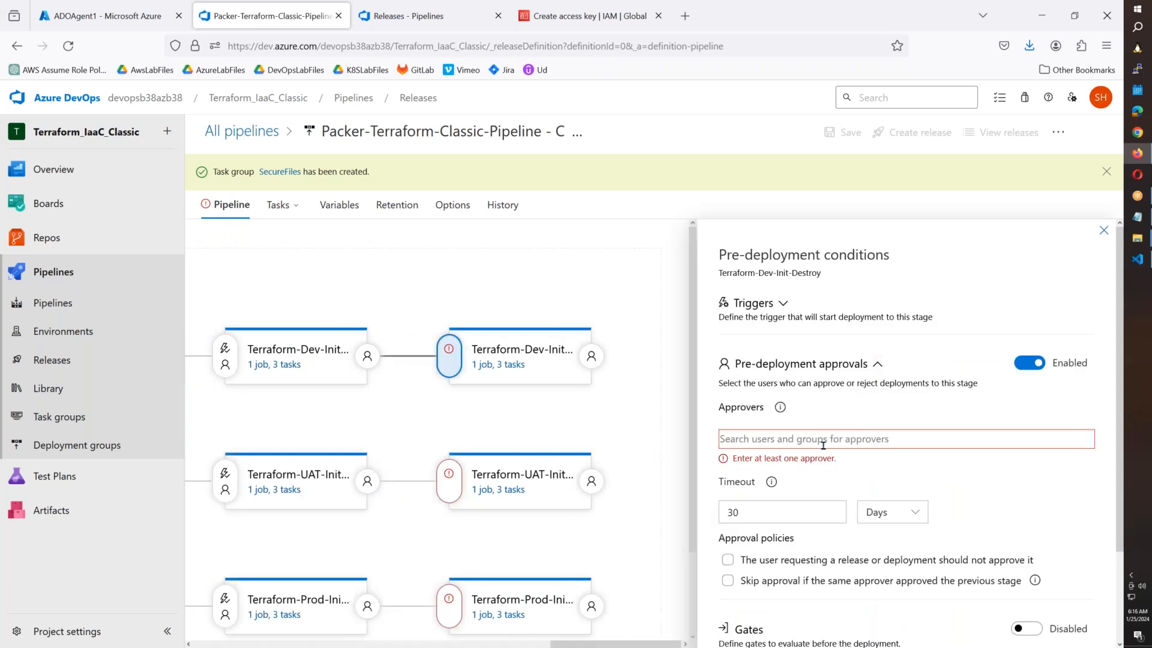
pyautogui.click(823, 444)
pyautogui.write('s')
pyautogui.click(791, 487)
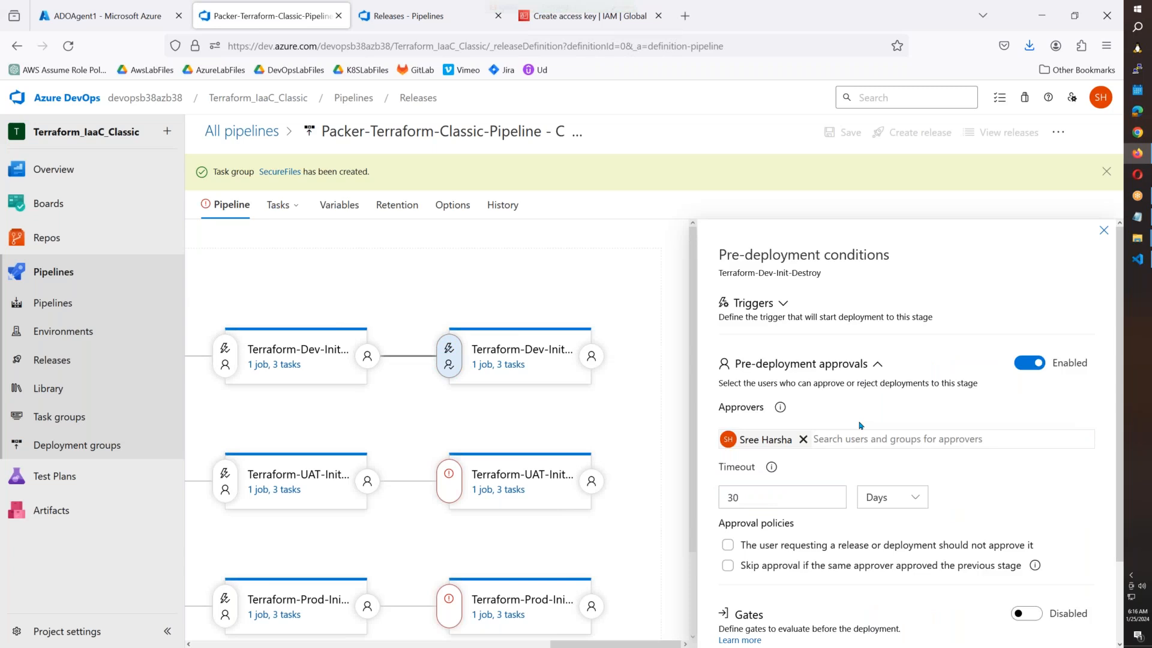
pyautogui.scroll(-1, 936, 408)
pyautogui.scroll(1, 971, 390)
pyautogui.click(1104, 233)
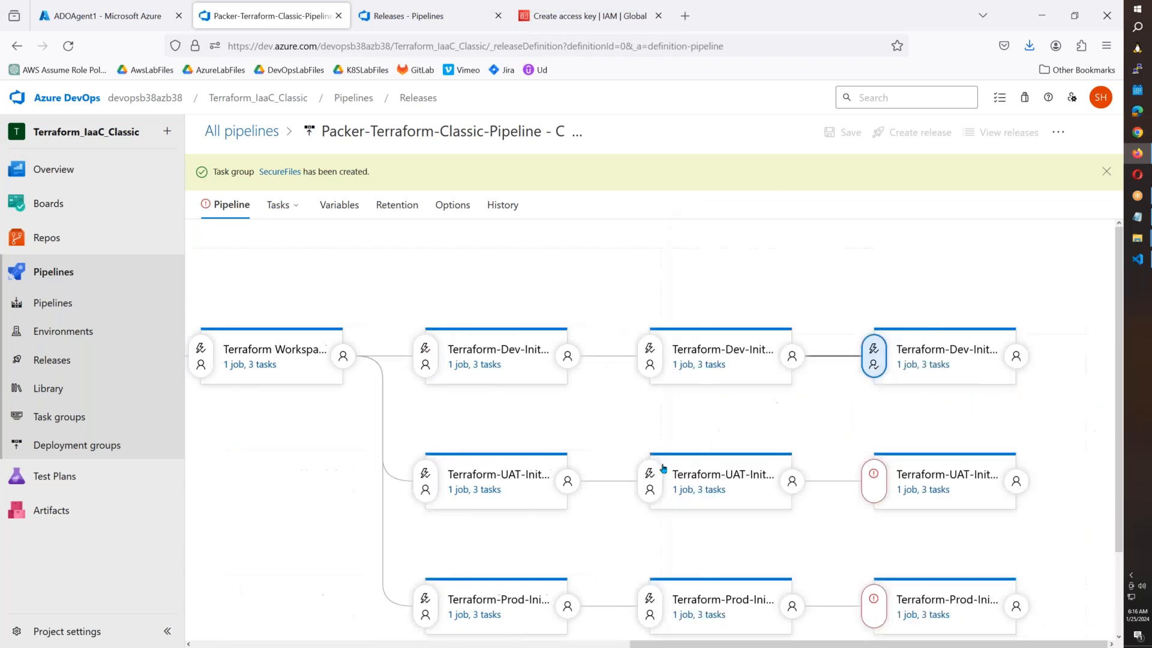
# Assign the same approver to the UAT and Prod Init-Destroy stages' pre-deployment conditions.
pyautogui.click(874, 473)
pyautogui.click(775, 441)
pyautogui.write('sre')
pyautogui.click(771, 462)
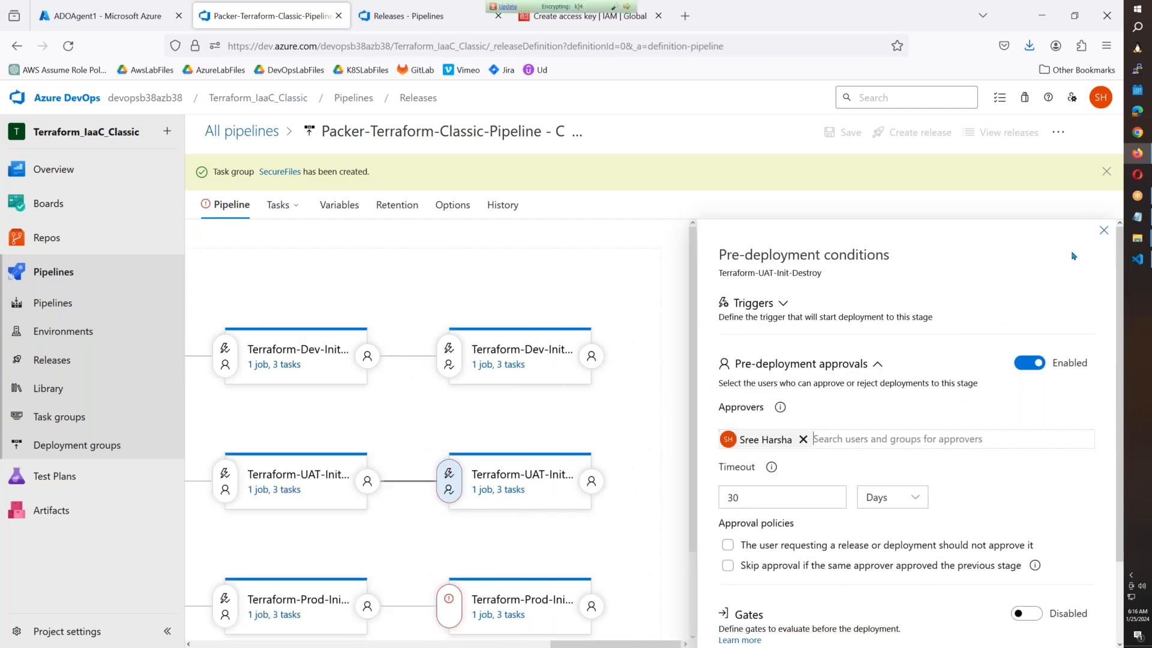
pyautogui.click(1103, 231)
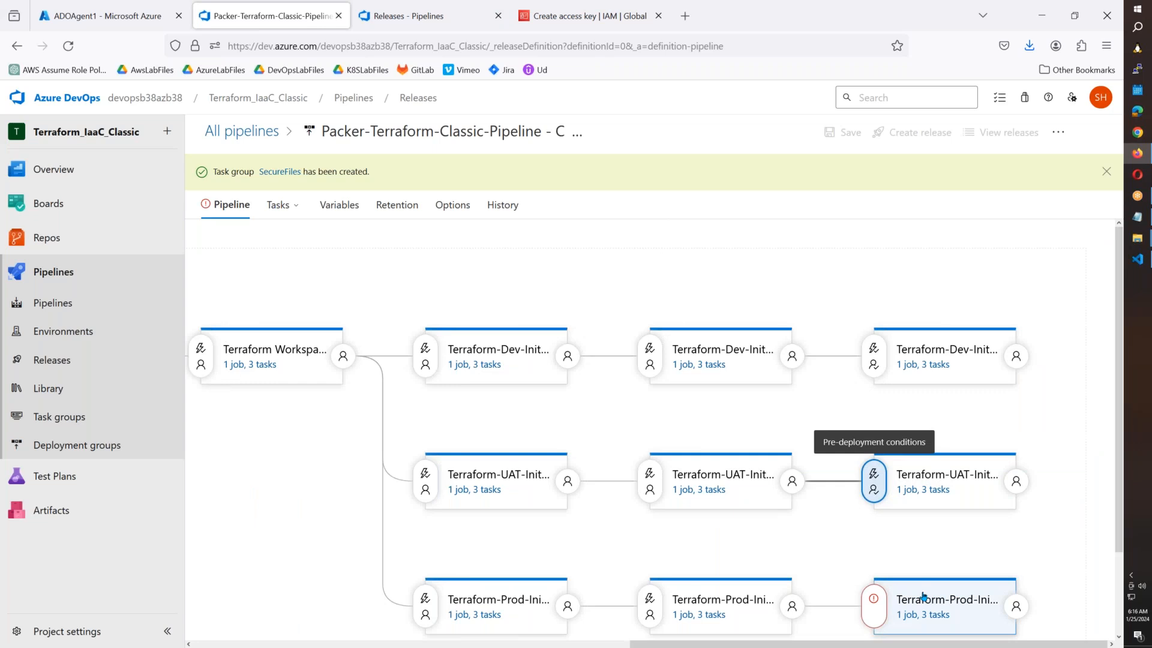
pyautogui.click(875, 599)
pyautogui.write('sre')
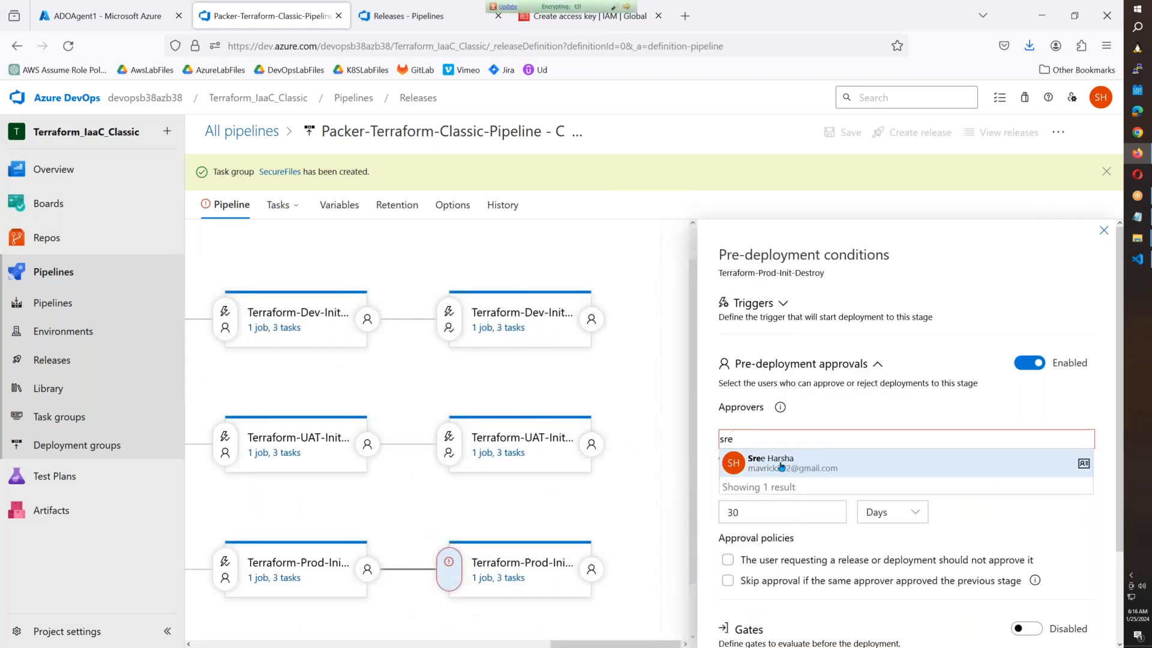
pyautogui.click(781, 466)
pyautogui.click(1104, 228)
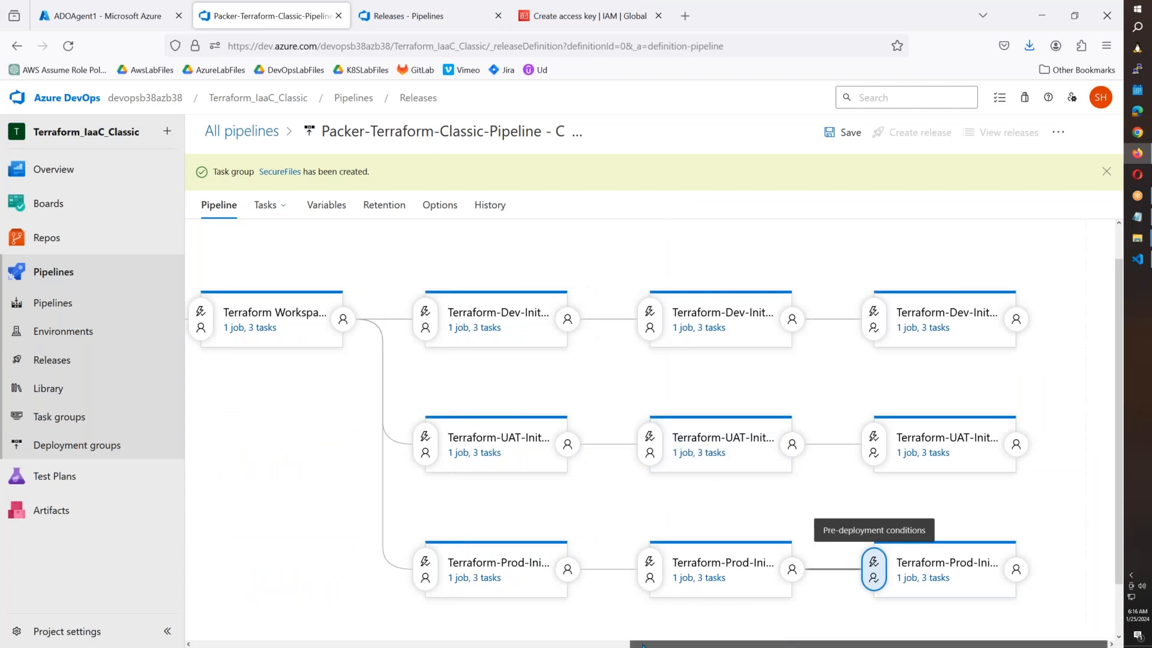
pyautogui.moveTo(642, 645); pyautogui.dragTo(266, 645)
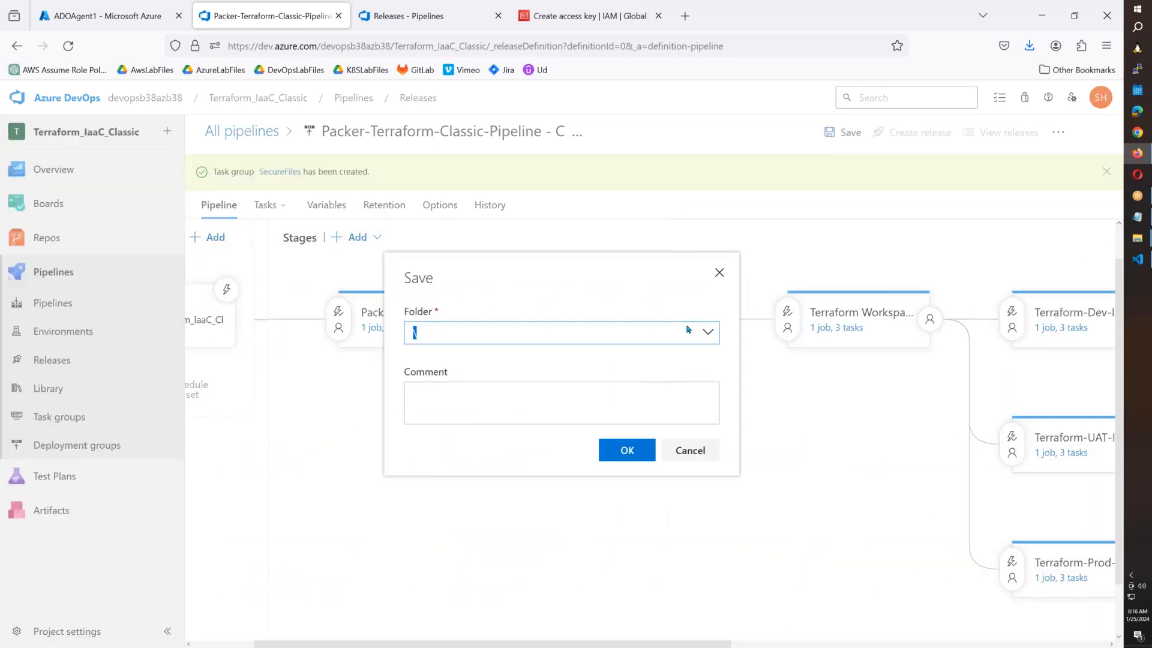
# Confirm the pipeline save, scroll the canvas back, and switch to Visual Studio Code.
pyautogui.click(624, 454)
pyautogui.hscroll(10, 624, 453)
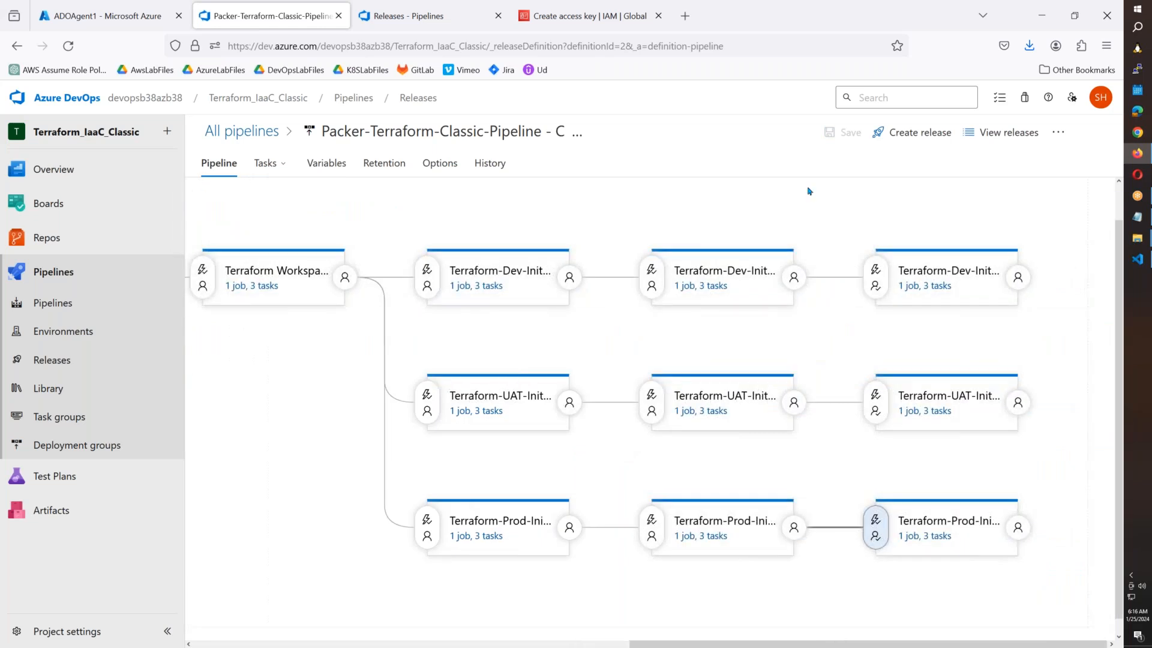
pyautogui.moveTo(825, 646); pyautogui.dragTo(389, 646)
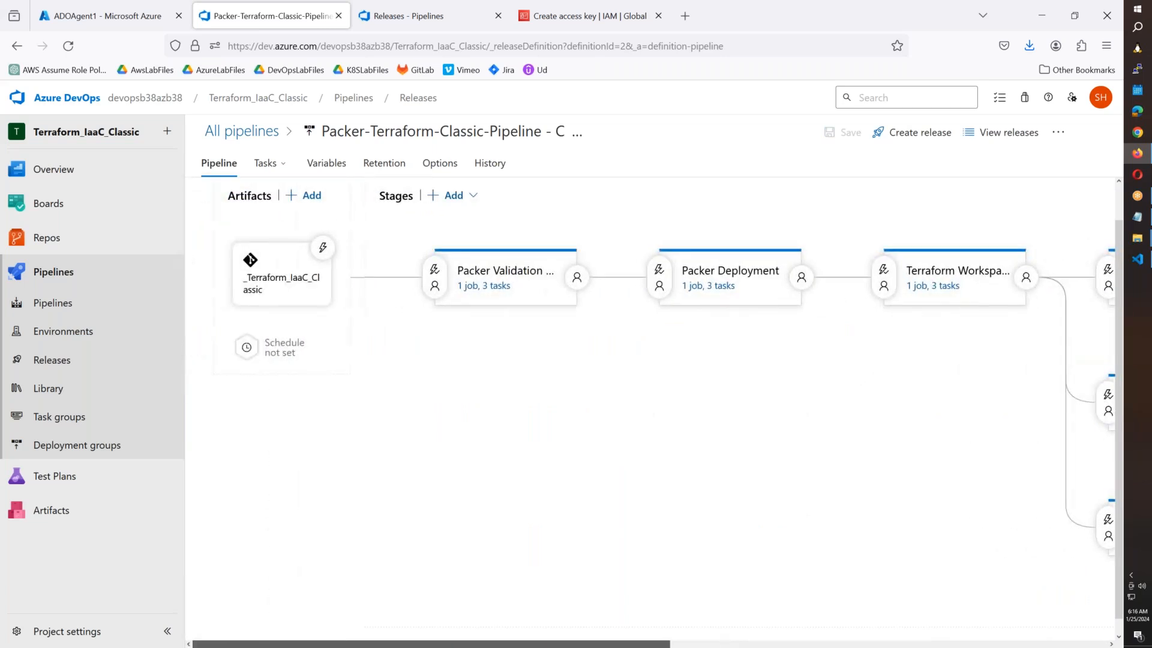
pyautogui.click(1138, 261)
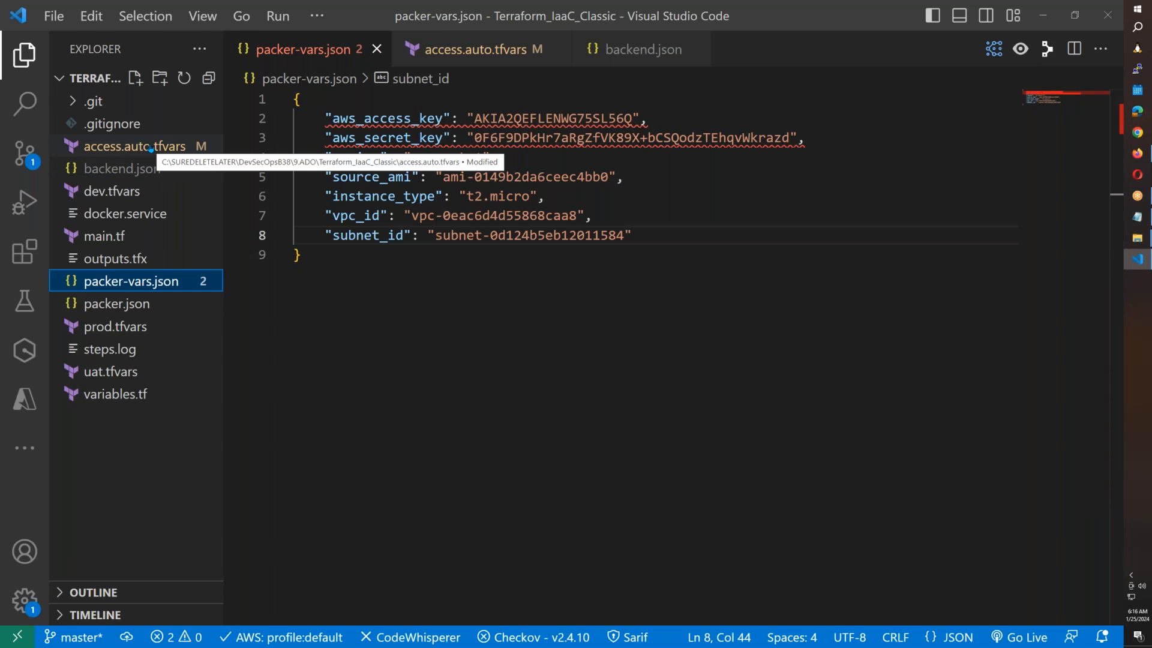
pyautogui.click(120, 373)
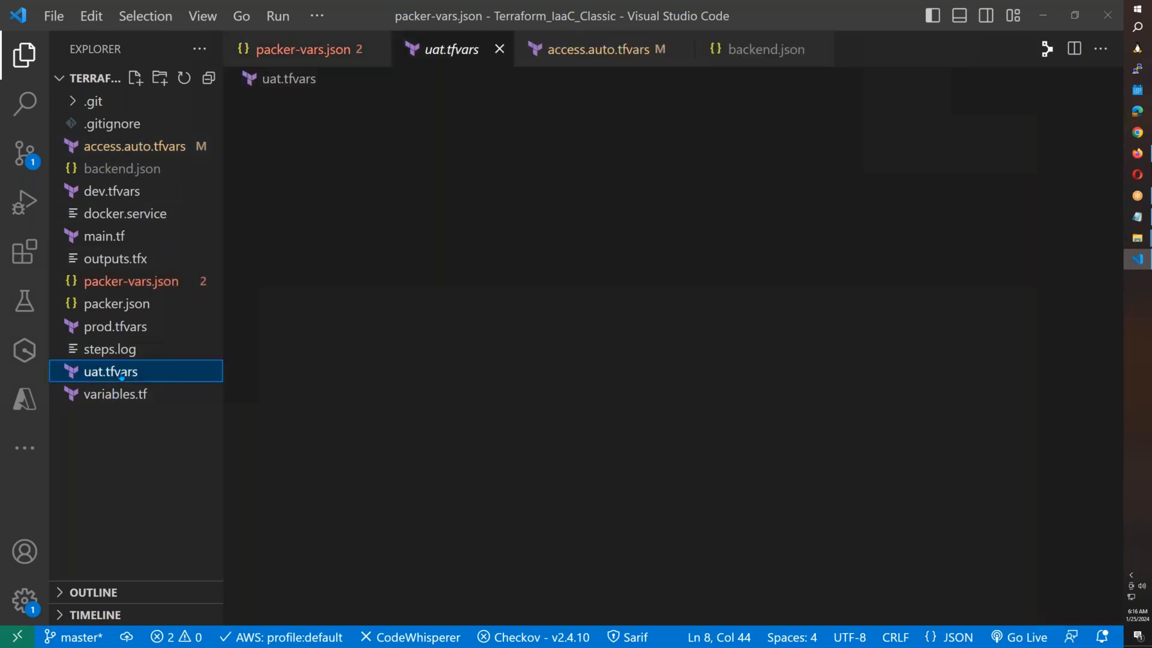
pyautogui.click(115, 327)
pyautogui.click(120, 192)
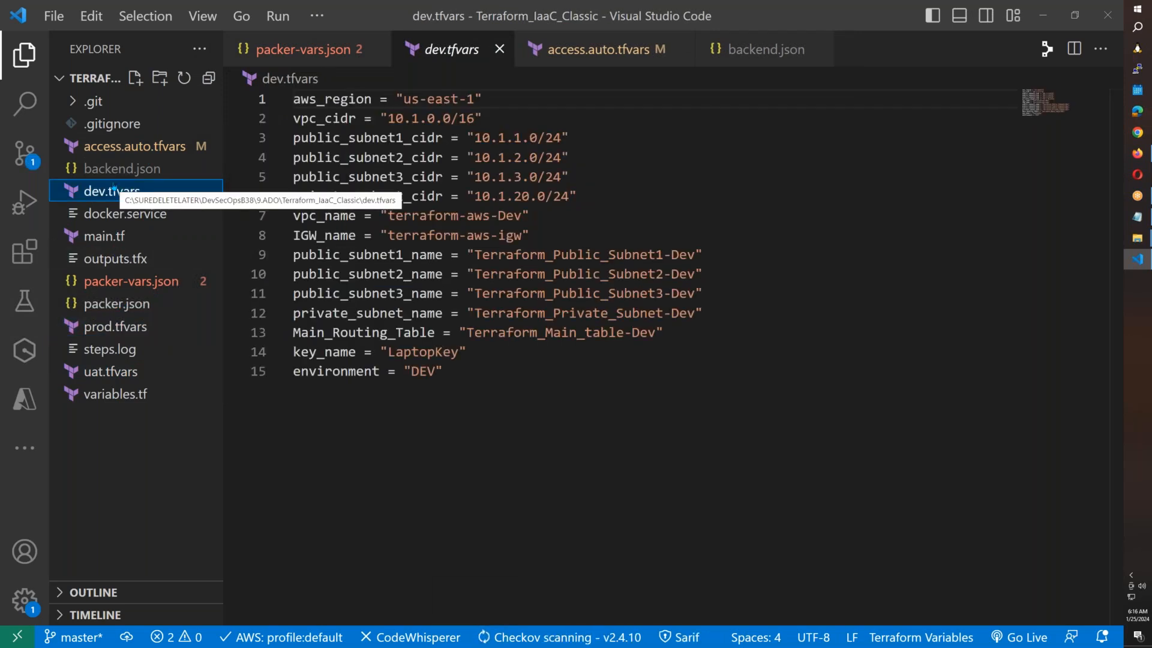
pyautogui.click(131, 150)
pyautogui.hotkey('alt', 'Tab')
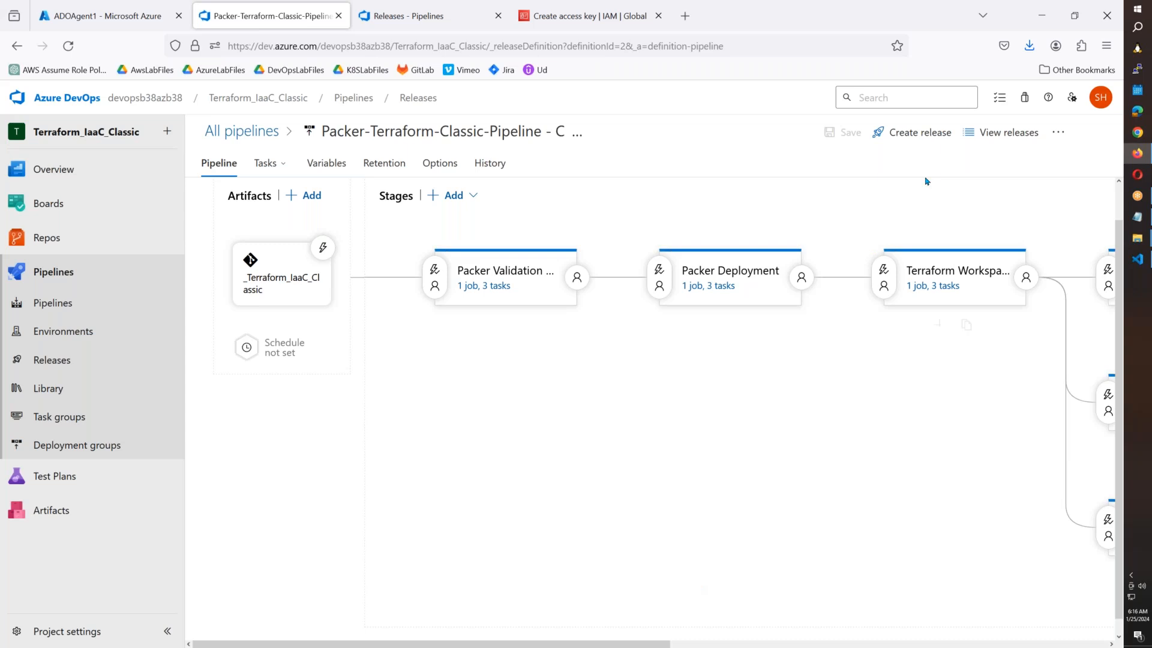
pyautogui.click(942, 142)
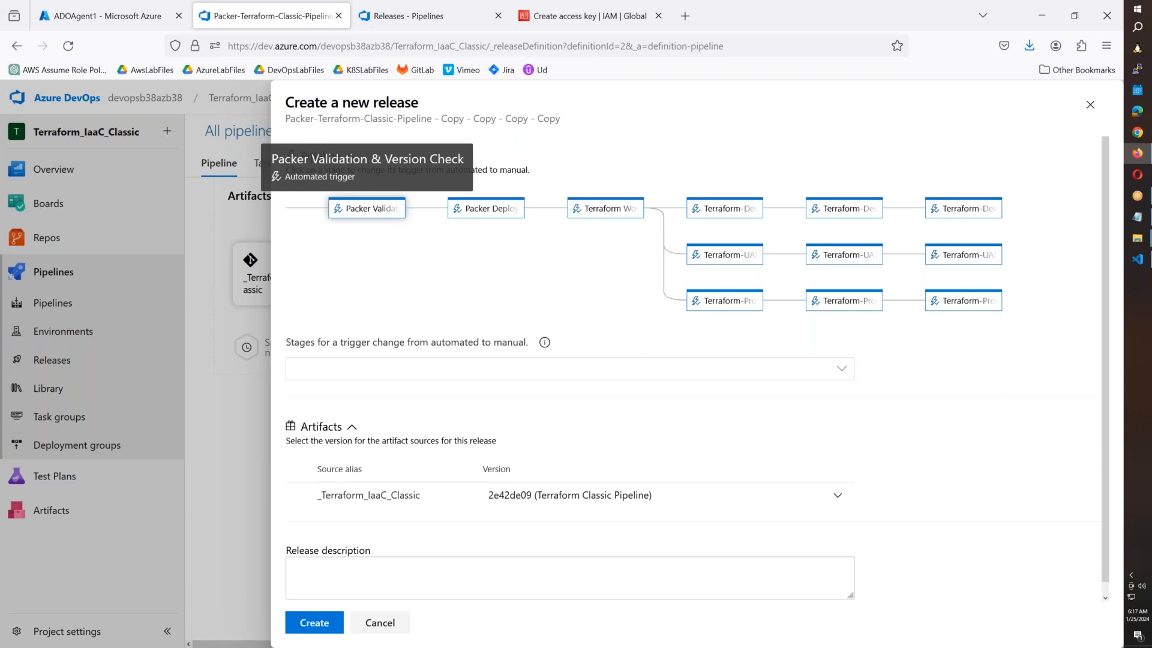
pyautogui.click(391, 214)
pyautogui.click(495, 212)
pyautogui.click(606, 209)
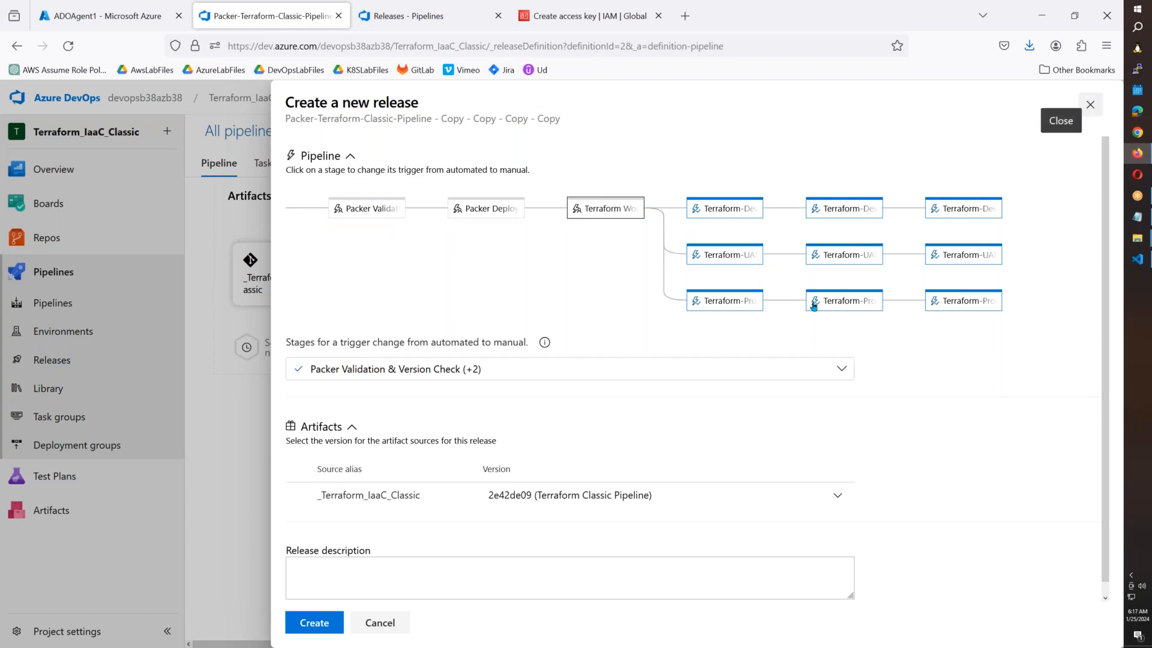
pyautogui.click(727, 209)
pyautogui.click(681, 364)
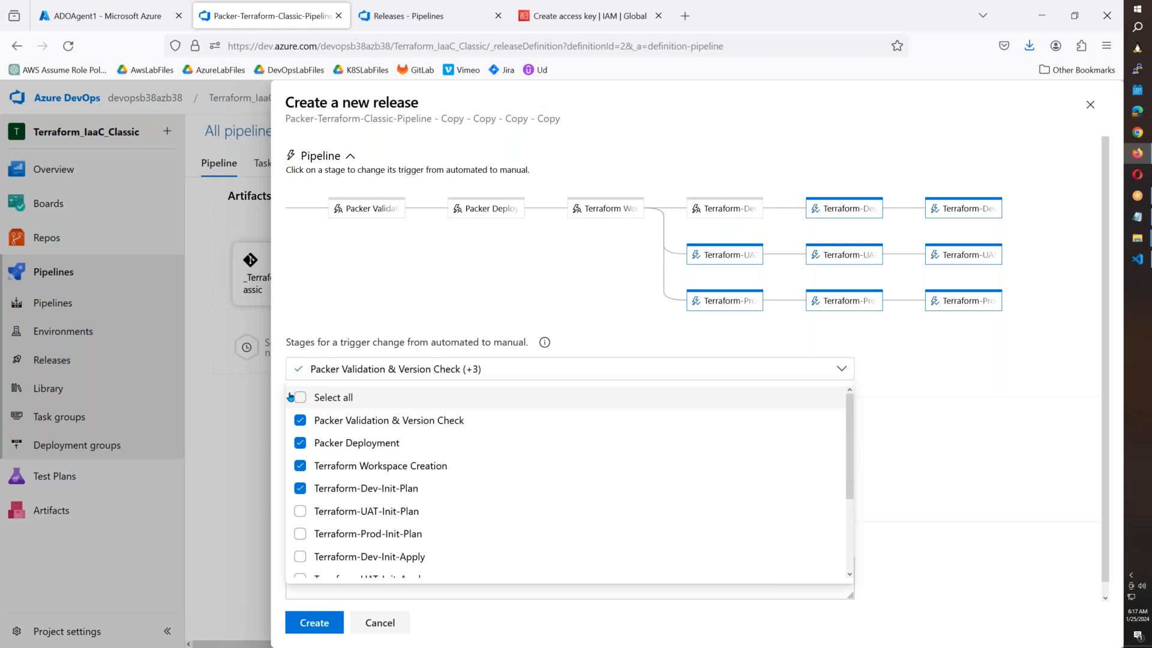
pyautogui.click(746, 397)
pyautogui.click(967, 432)
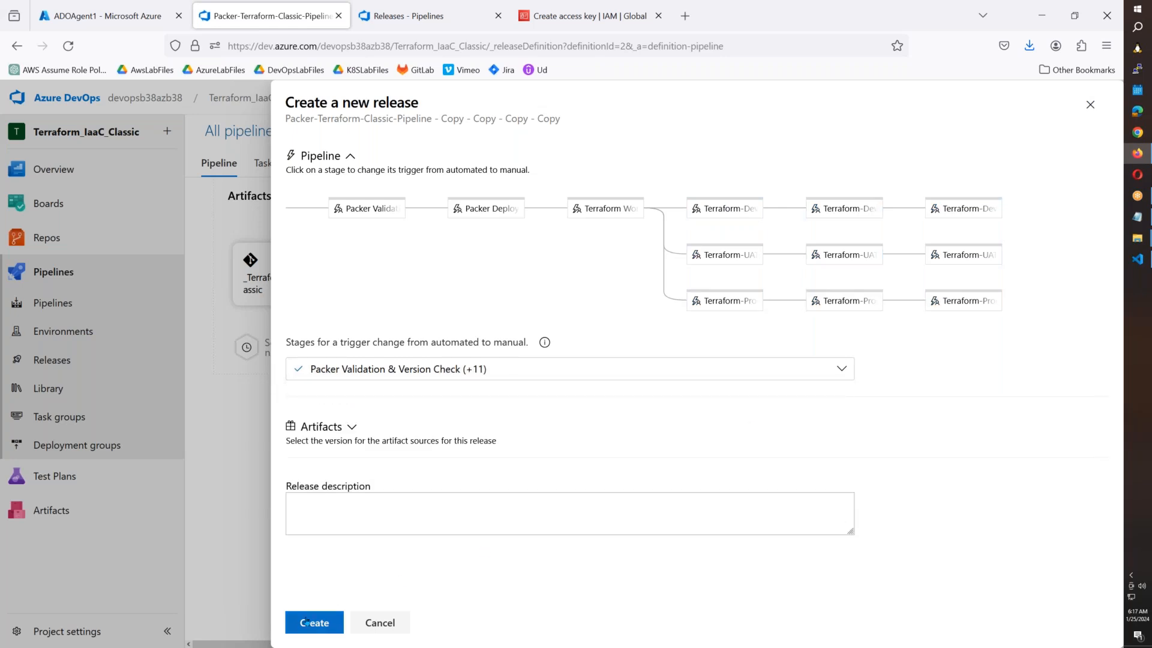
pyautogui.click(387, 622)
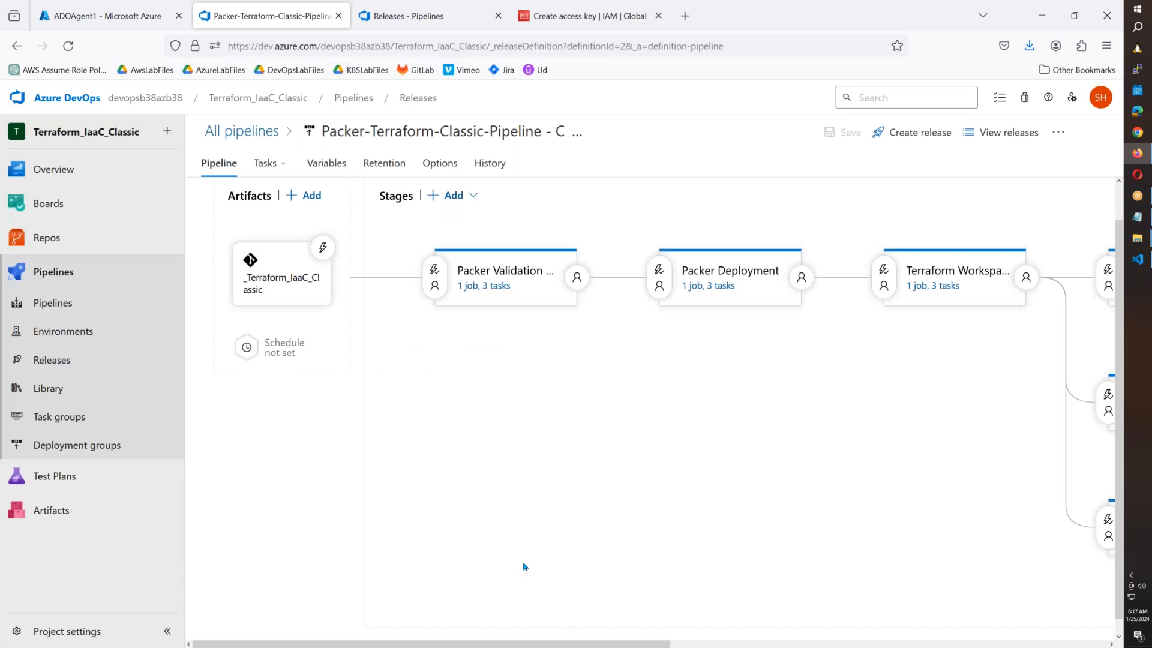
pyautogui.click(334, 168)
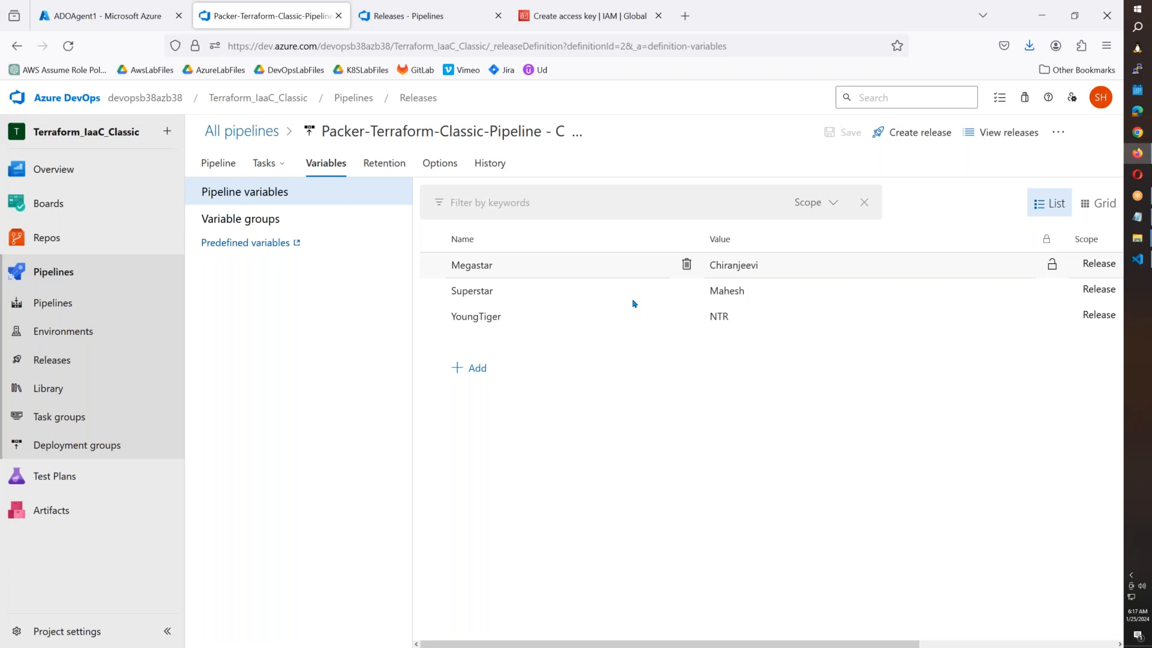
# Make Megastar, Superstar and YoungTiger settable at release time.
pyautogui.moveTo(609, 644); pyautogui.dragTo(414, 634)
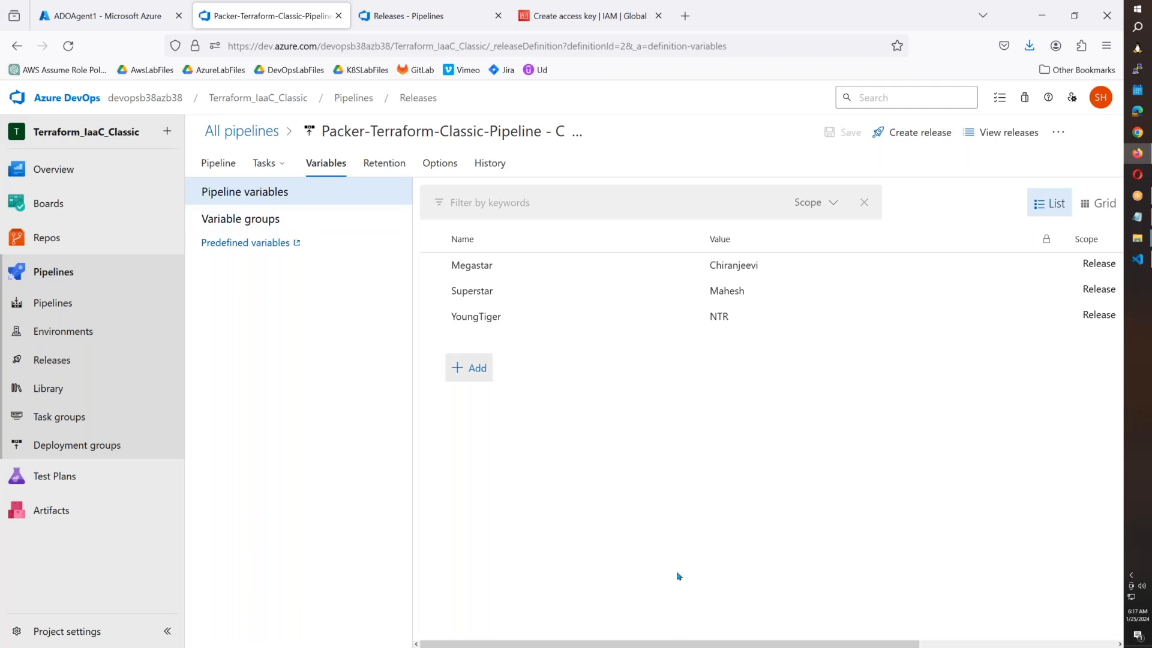
pyautogui.moveTo(814, 645); pyautogui.dragTo(1012, 646)
pyautogui.click(1030, 265)
pyautogui.click(1031, 291)
pyautogui.click(1030, 316)
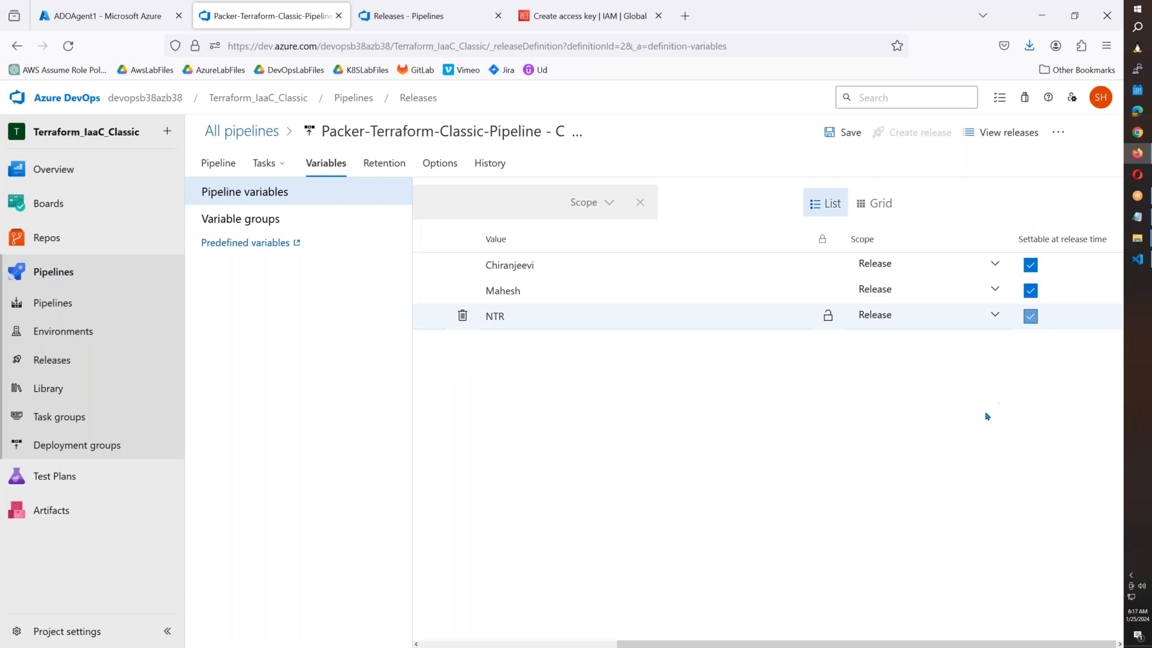
pyautogui.moveTo(864, 644); pyautogui.dragTo(667, 644)
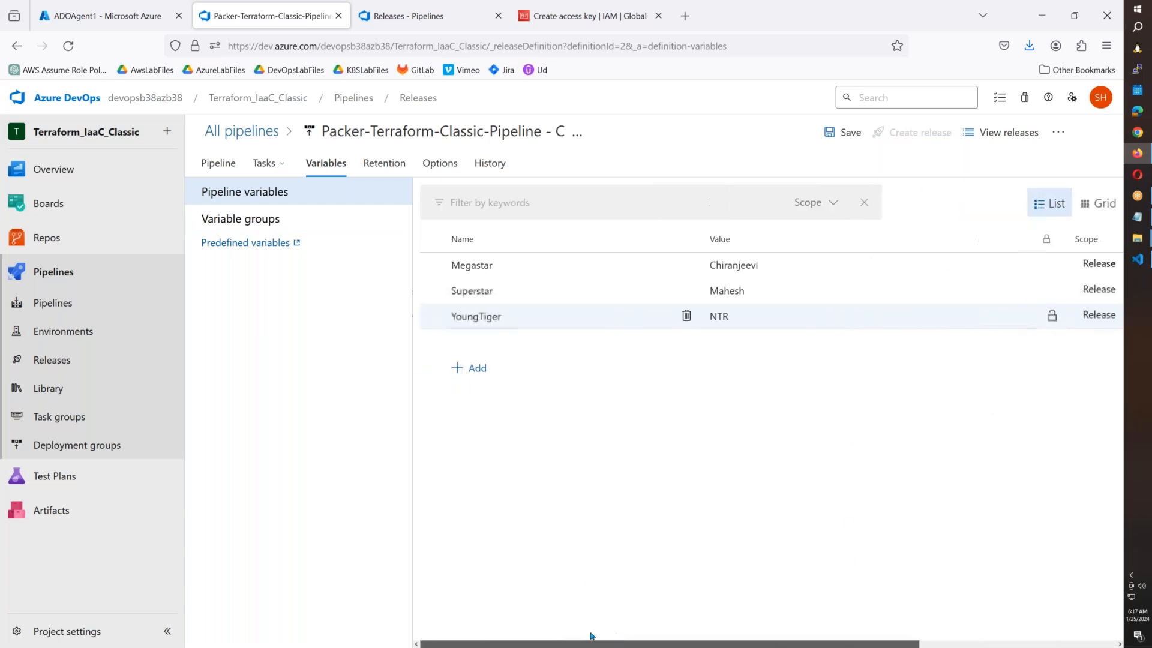
# Check variable groups without linking any, then save the release pipeline.
pyautogui.click(269, 217)
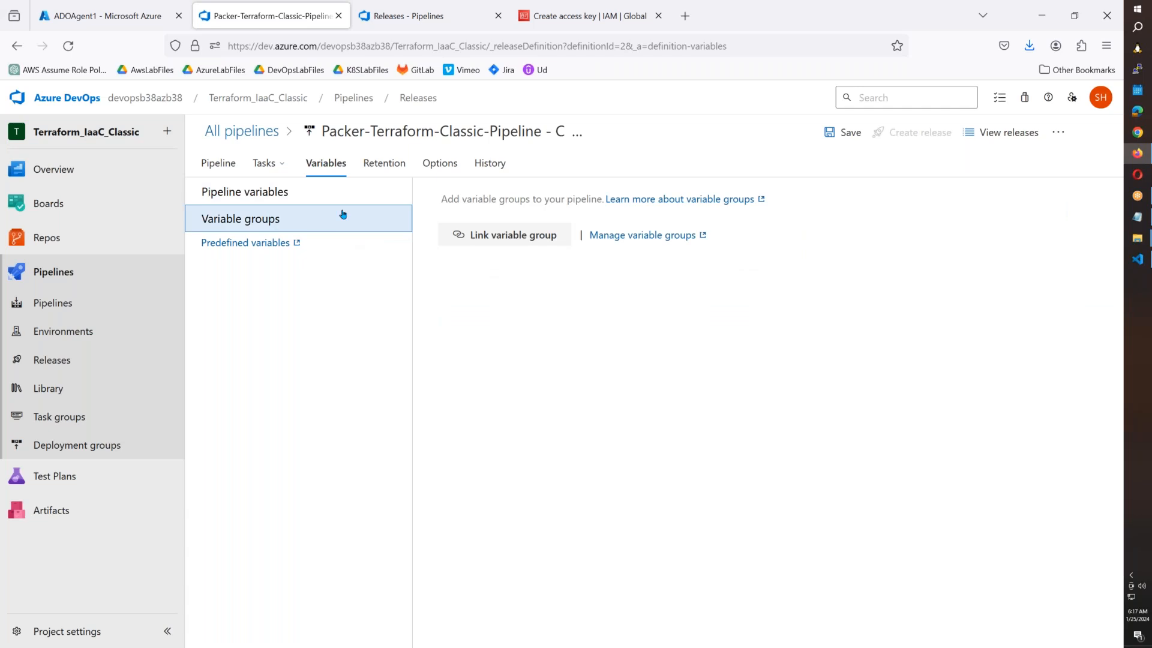
pyautogui.click(546, 235)
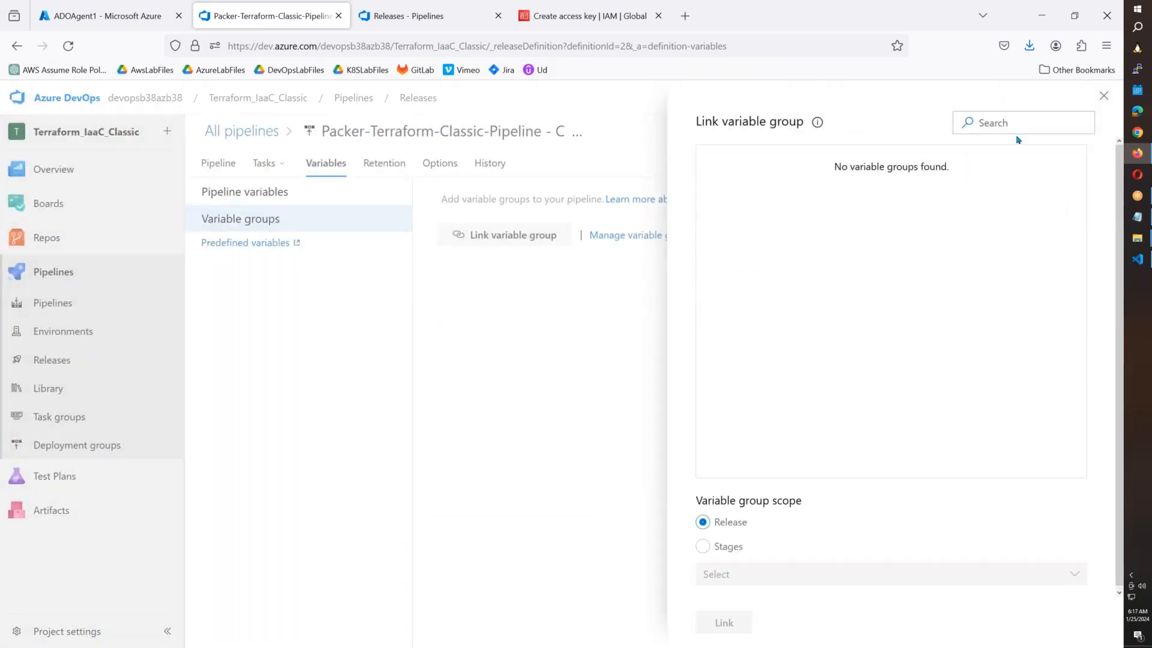
pyautogui.click(1104, 95)
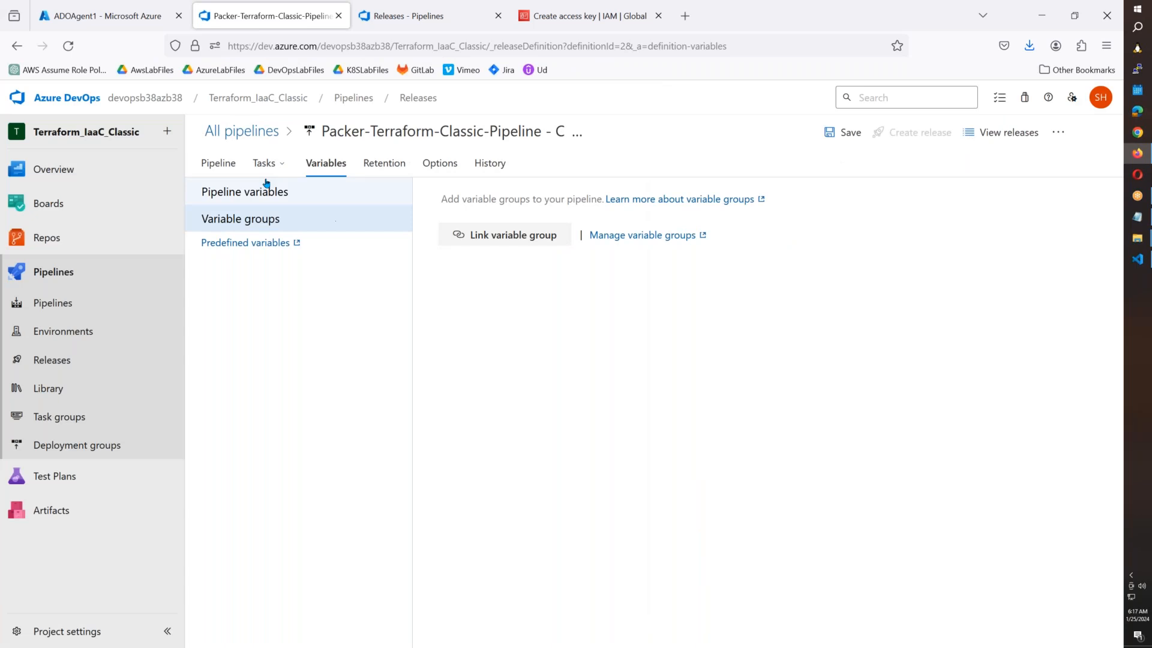
pyautogui.click(228, 169)
pyautogui.click(843, 133)
pyautogui.click(618, 420)
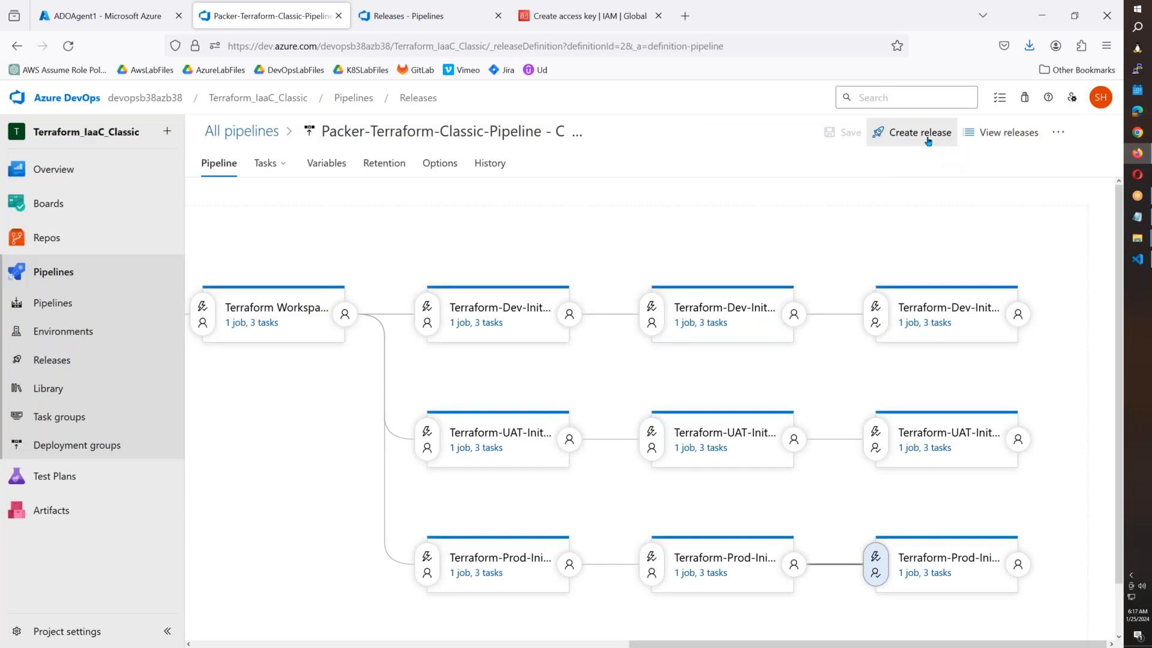
pyautogui.click(912, 132)
pyautogui.scroll(-3, 427, 423)
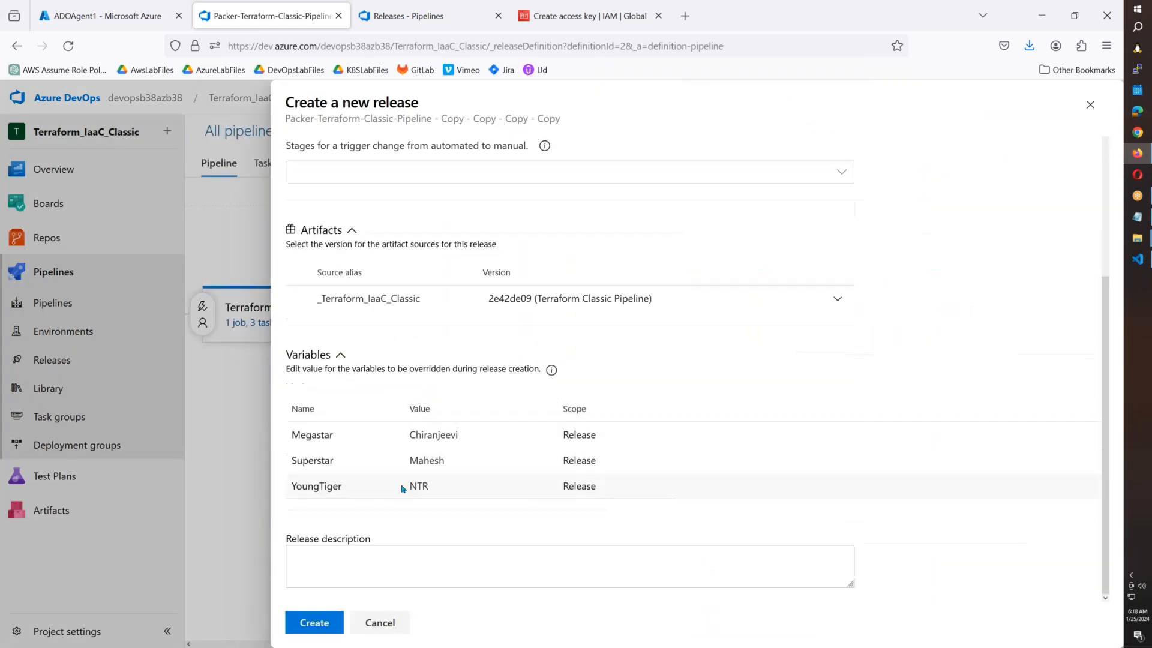
pyautogui.click(465, 435)
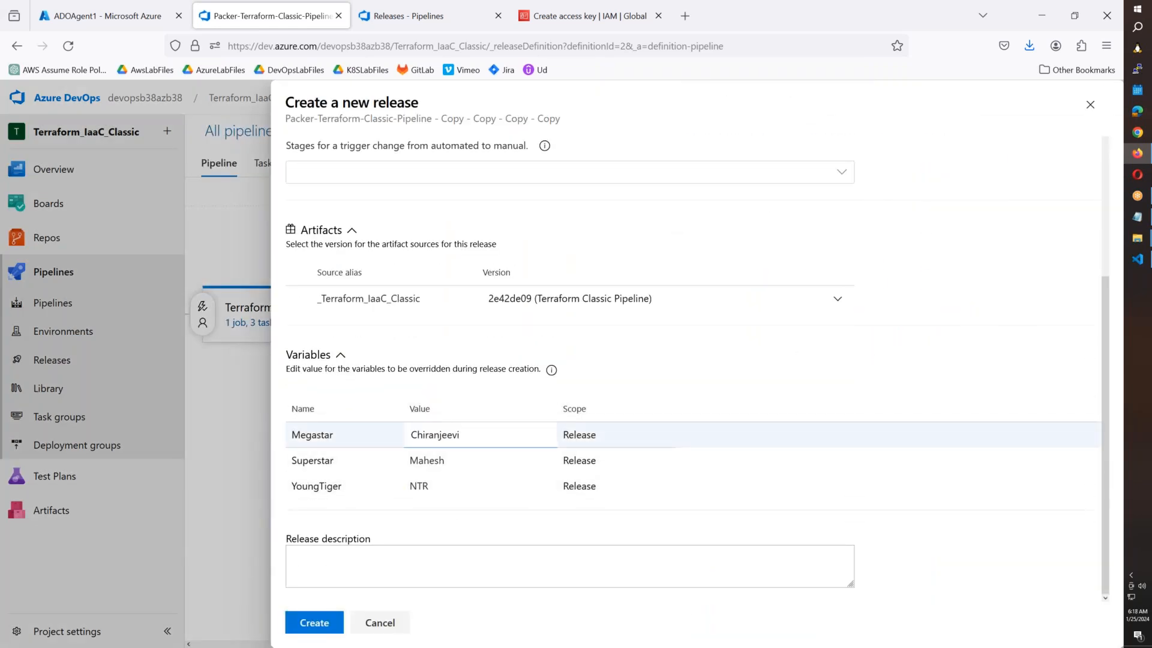
pyautogui.write('001')
pyautogui.doubleClick(484, 467)
pyautogui.press('End')
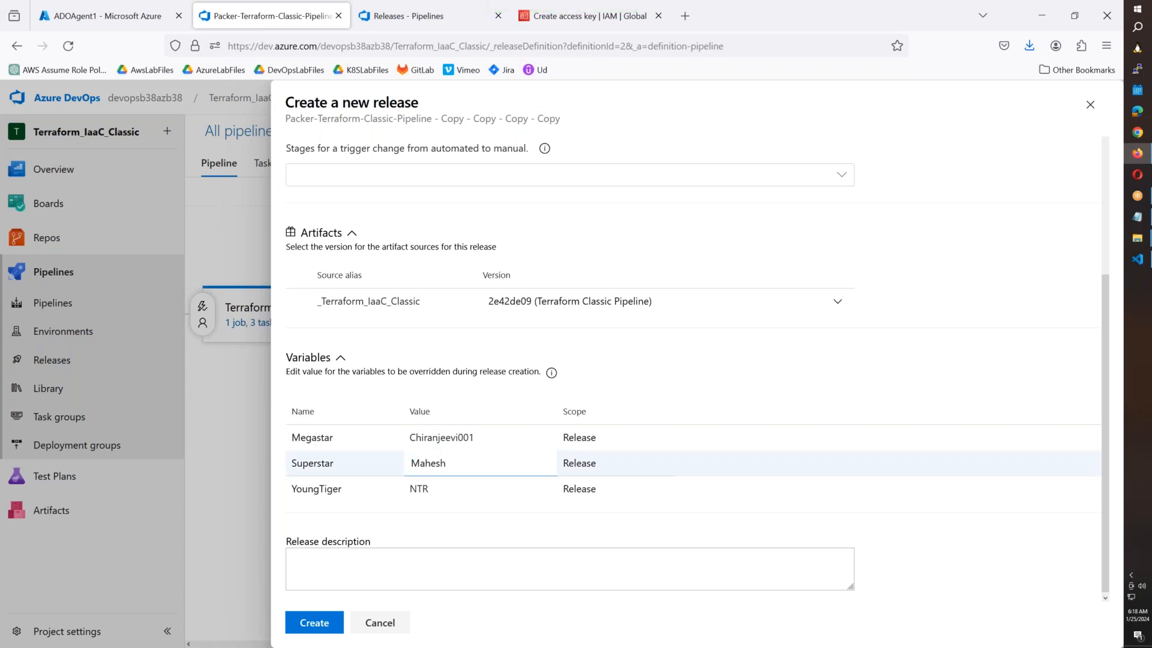
pyautogui.write('001')
pyautogui.click(477, 491)
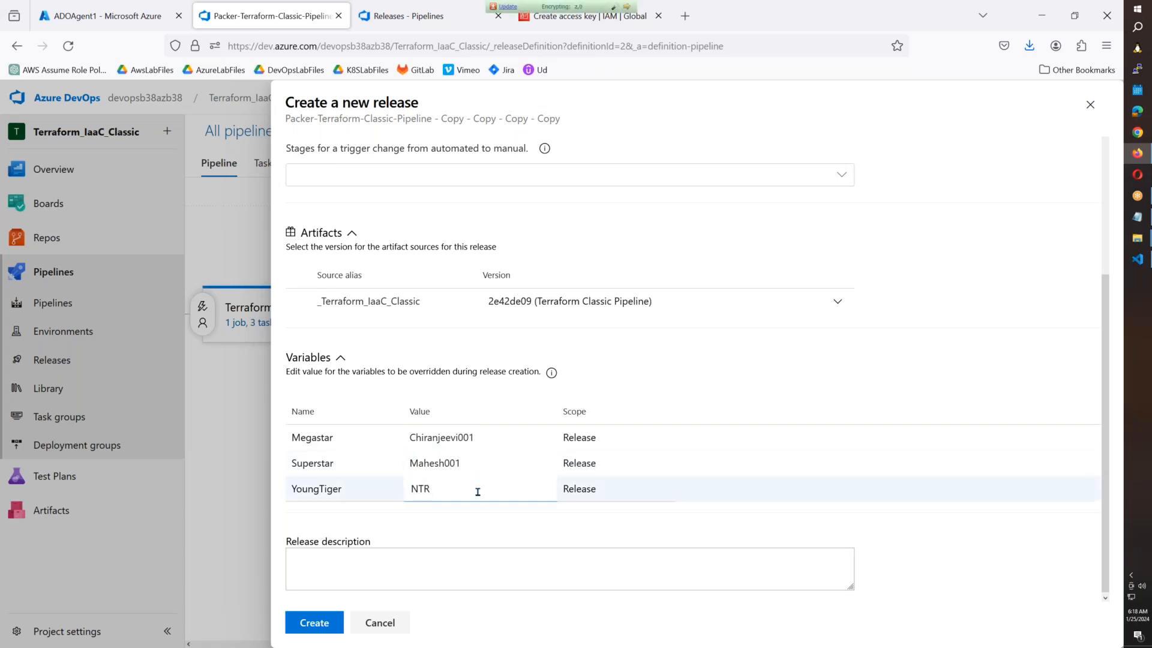
pyautogui.write('001')
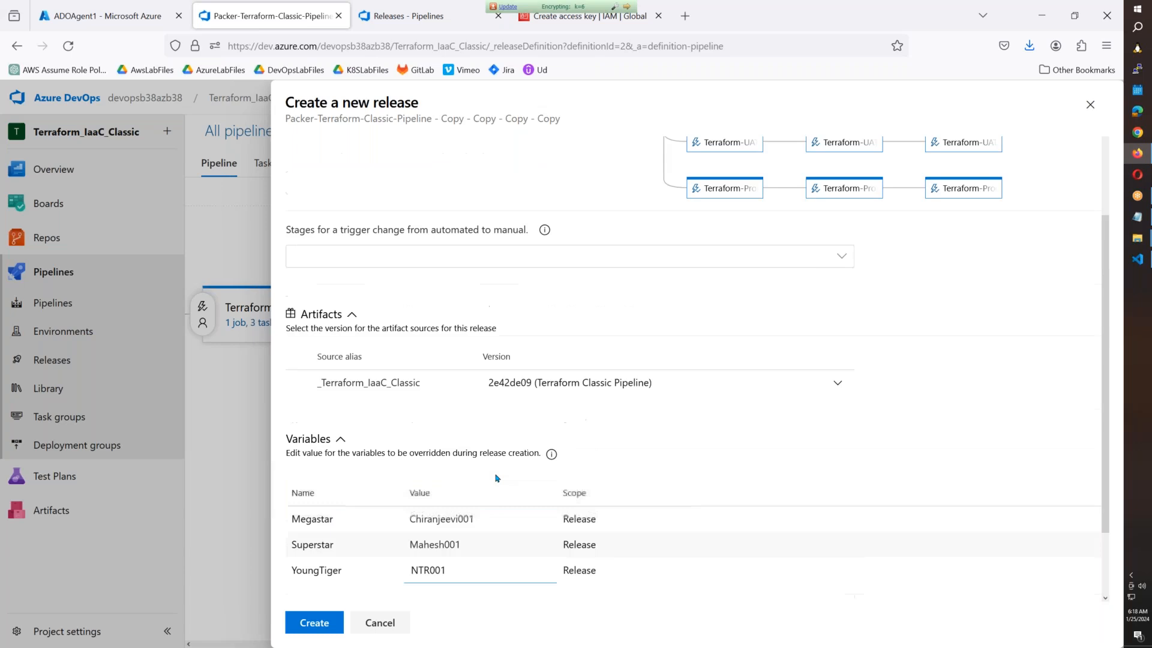
pyautogui.scroll(3, 496, 478)
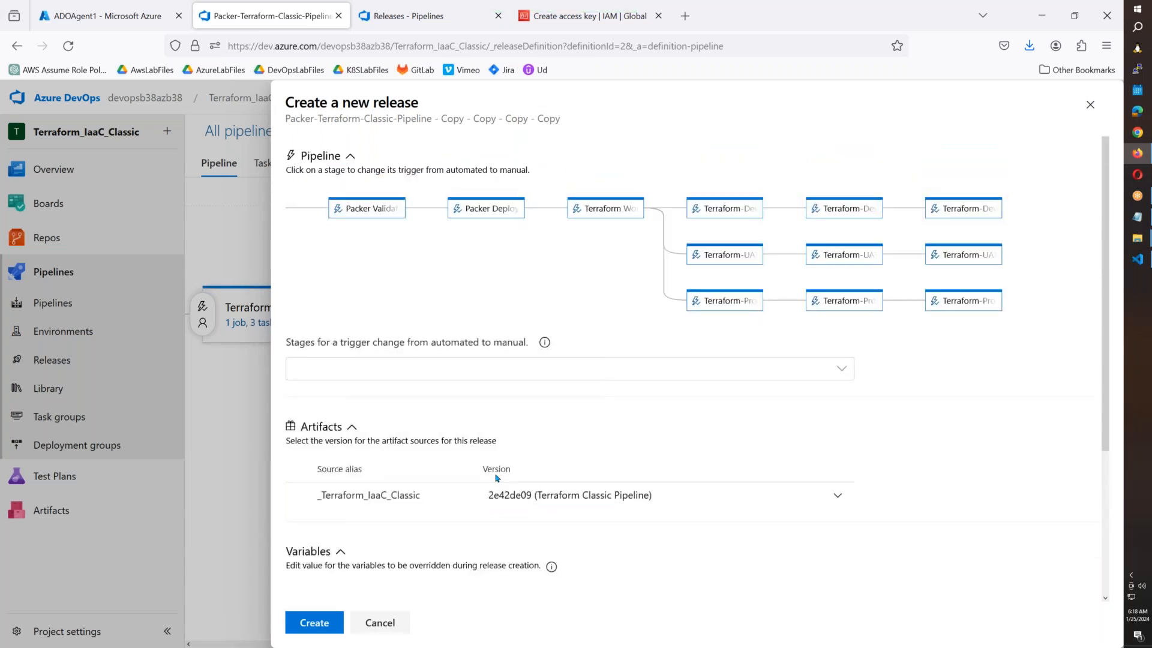
pyautogui.scroll(-3, 495, 477)
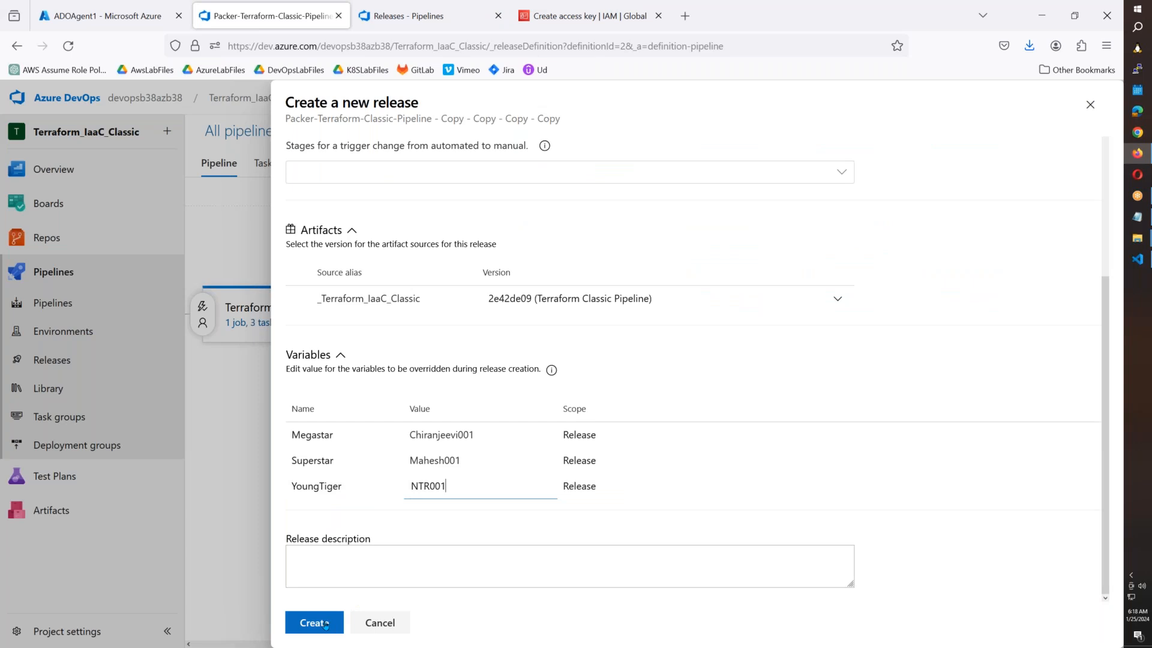
pyautogui.click(382, 627)
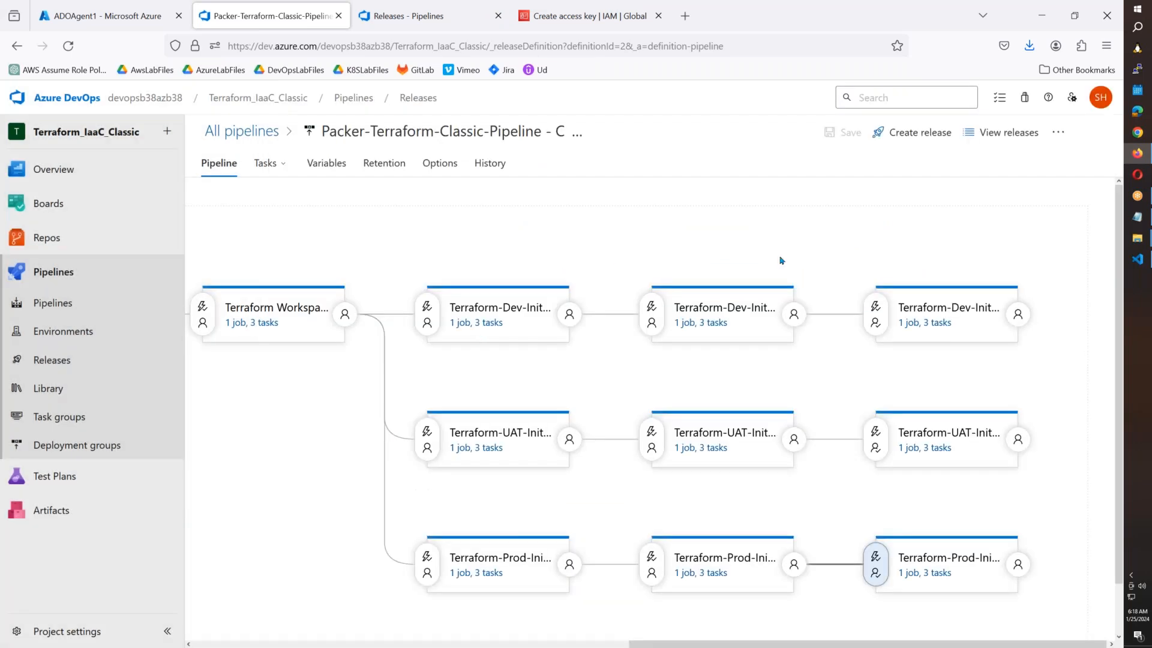
# Strip the ' - Copy' suffixes to name it Packer-Terraform-Classic-Pipeline, save, and return to All pipelines.
pyautogui.click(528, 132)
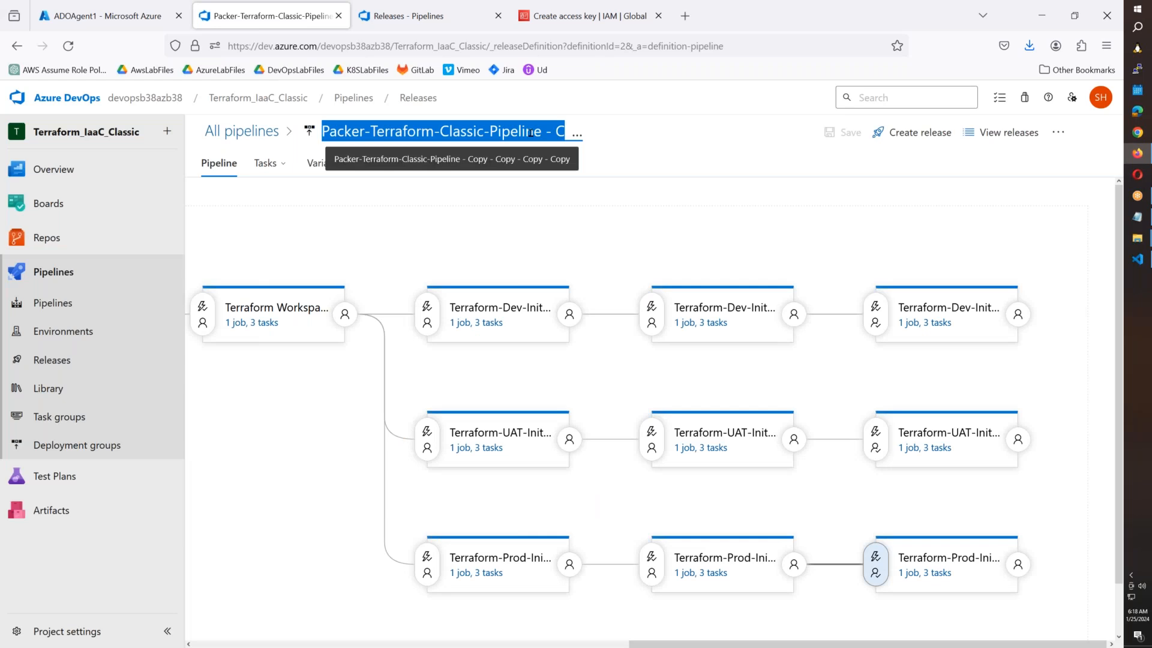
pyautogui.click(540, 131)
pyautogui.press('Delete')
pyautogui.press('Delete')
pyautogui.press('Delete')
pyautogui.press('Delete')
pyautogui.press('Delete')
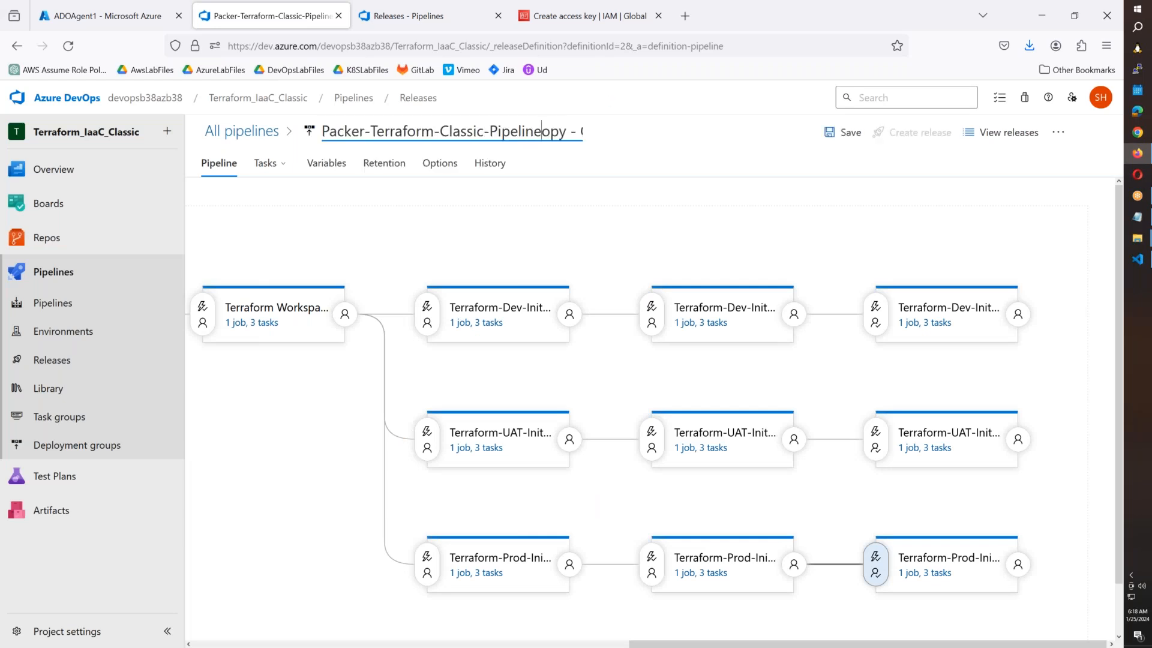
pyautogui.press('Delete')
pyautogui.press('Delete')
pyautogui.press('Delete')
pyautogui.press('Delete')
pyautogui.press('Delete')
pyautogui.press('Delete')
pyautogui.press('Delete')
pyautogui.press('Delete')
pyautogui.press('Delete')
pyautogui.click(651, 143)
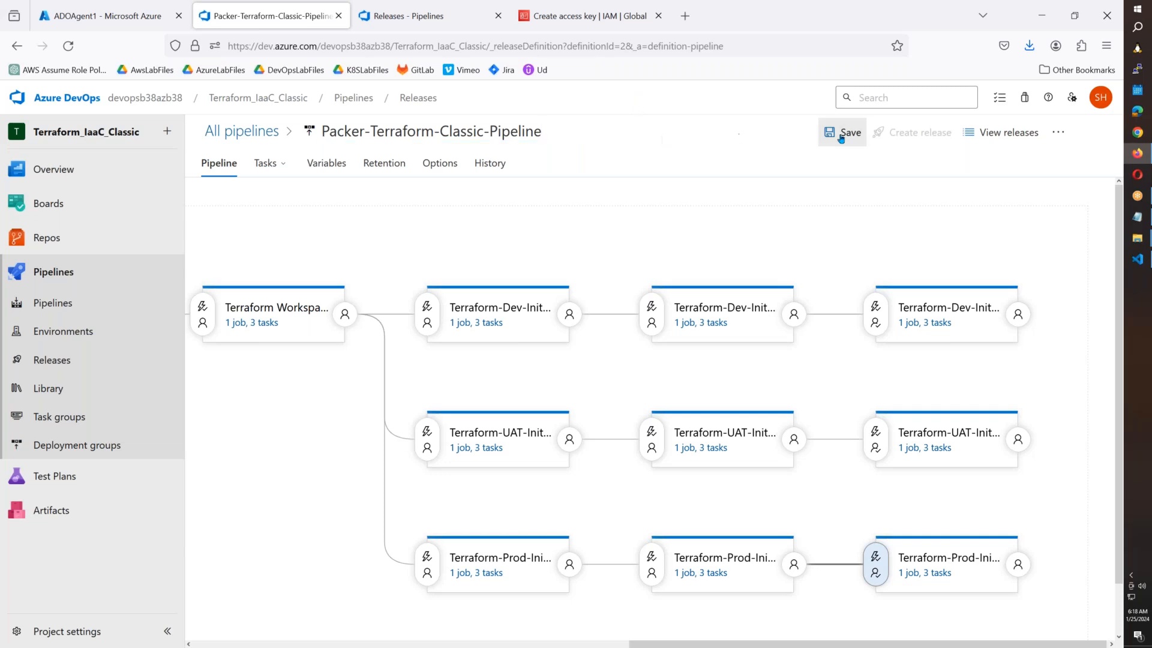
pyautogui.click(842, 137)
pyautogui.click(632, 429)
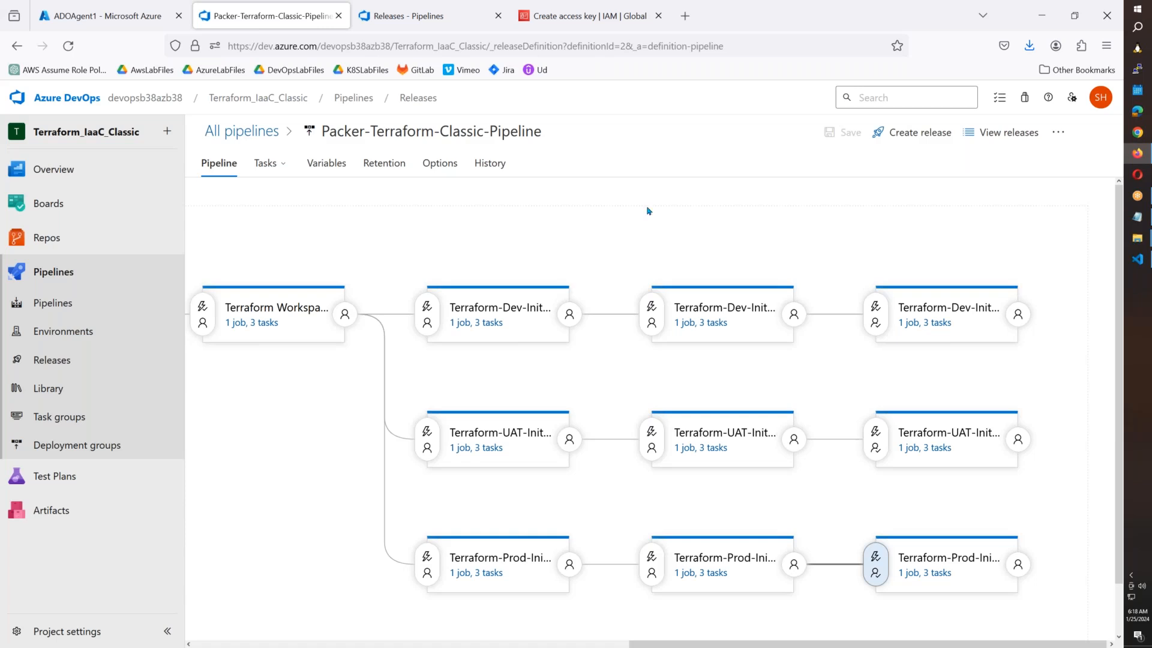
pyautogui.click(268, 132)
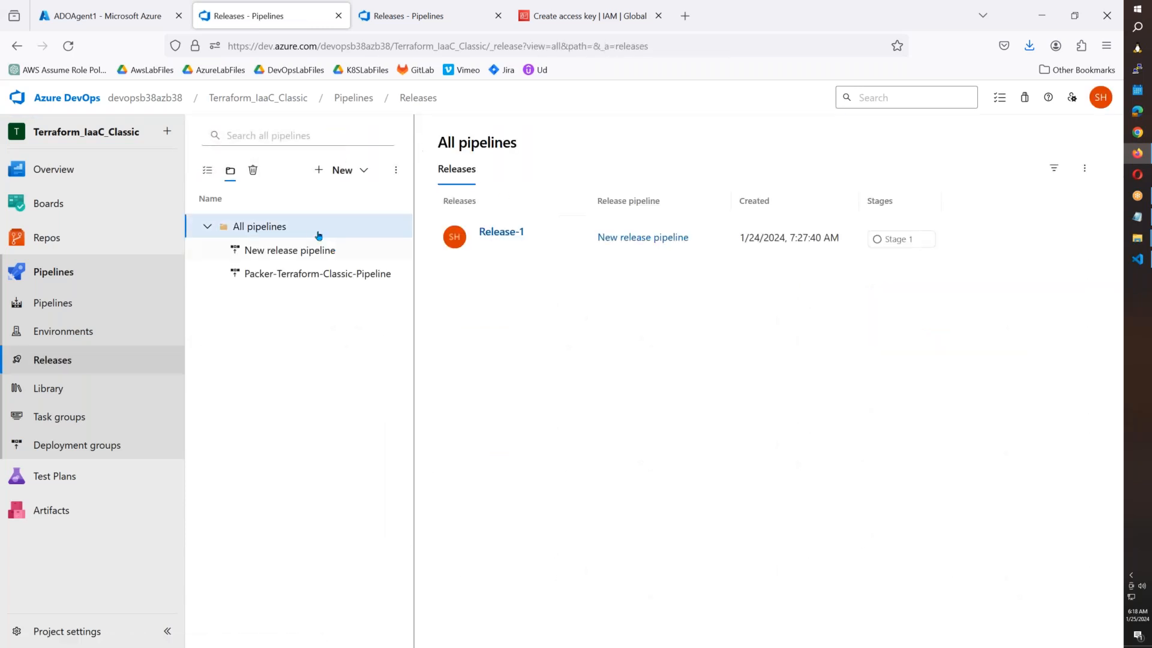
# Create a release with Megastar, Superstar and YoungTiger set to Chiranjeevi001, Mahesh001 and NTR001.
pyautogui.click(335, 276)
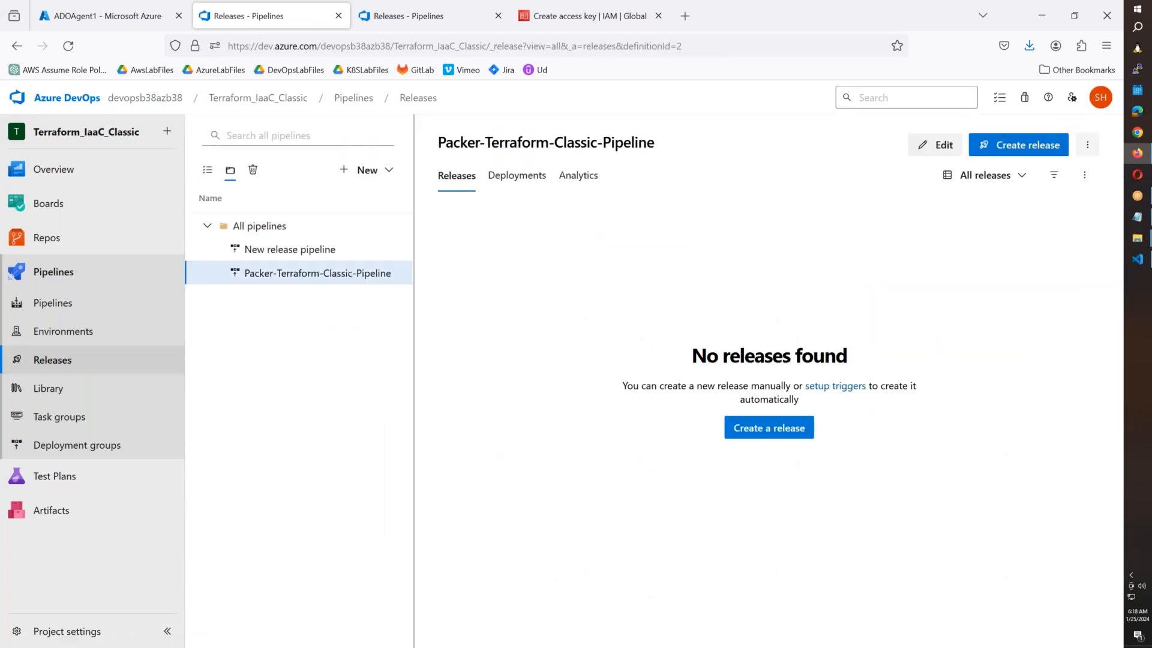
pyautogui.click(1018, 144)
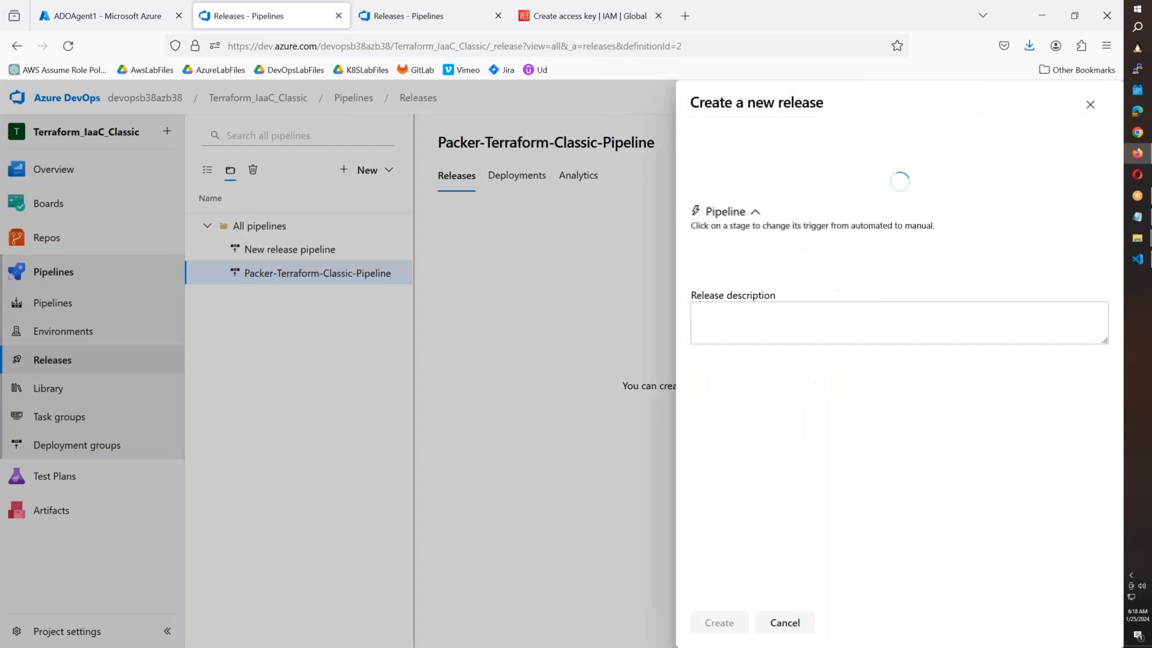
pyautogui.scroll(-3, 380, 342)
pyautogui.click(495, 434)
pyautogui.write('001')
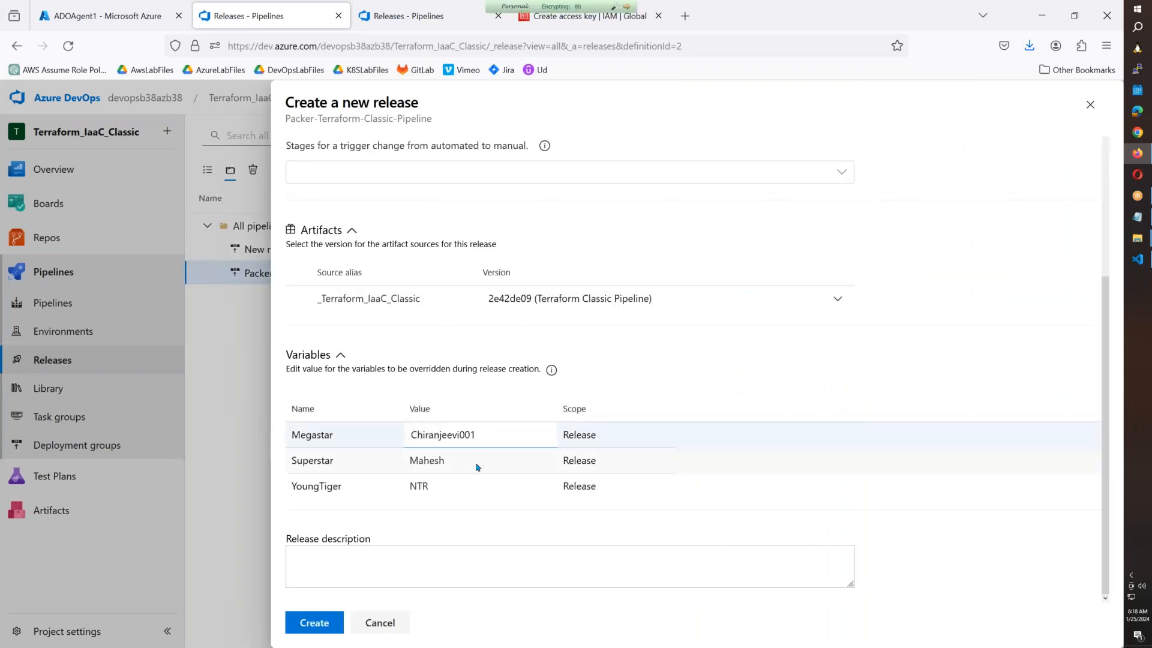
pyautogui.click(473, 465)
pyautogui.write('001')
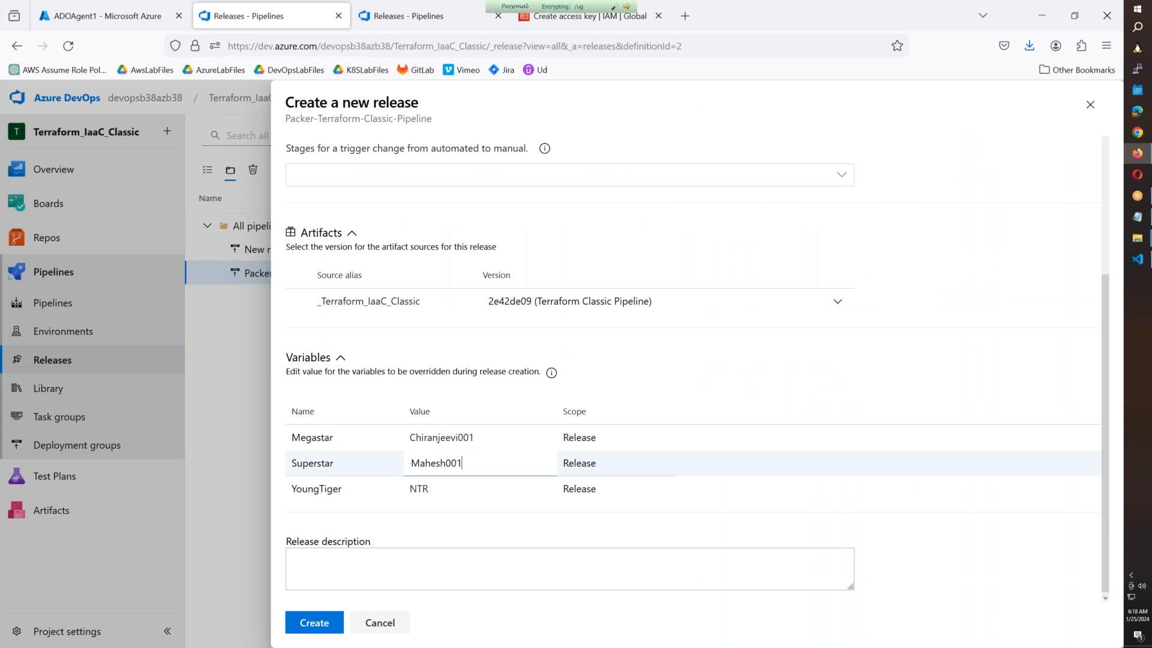
pyautogui.click(469, 501)
pyautogui.click(469, 497)
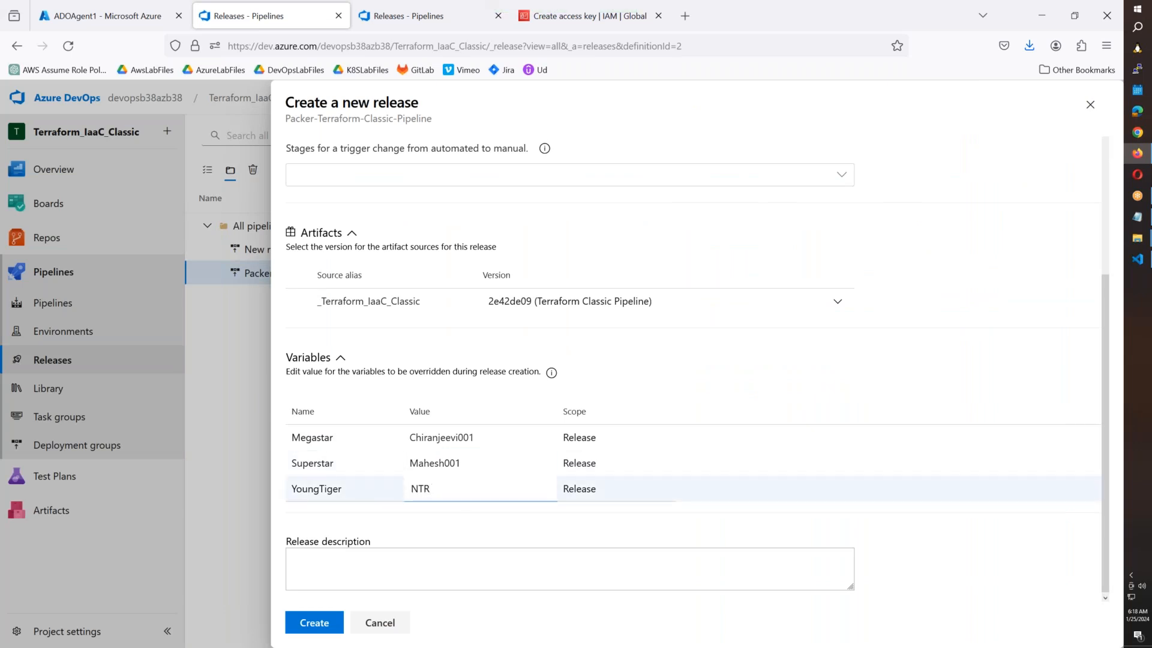
pyautogui.write('001')
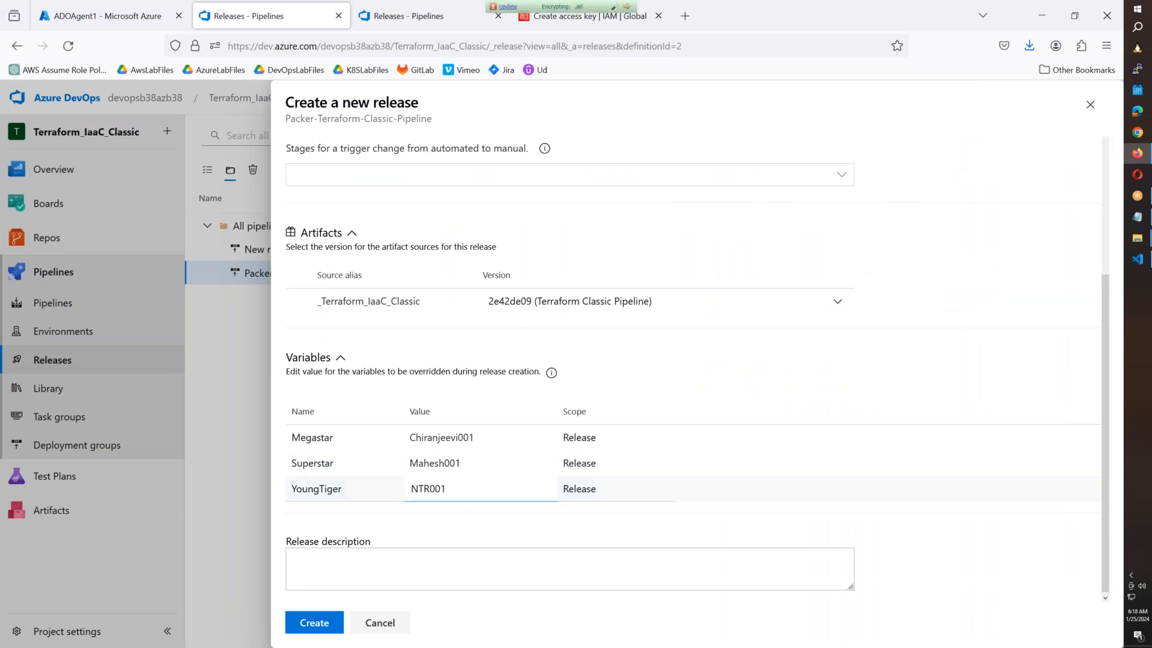
pyautogui.click(329, 624)
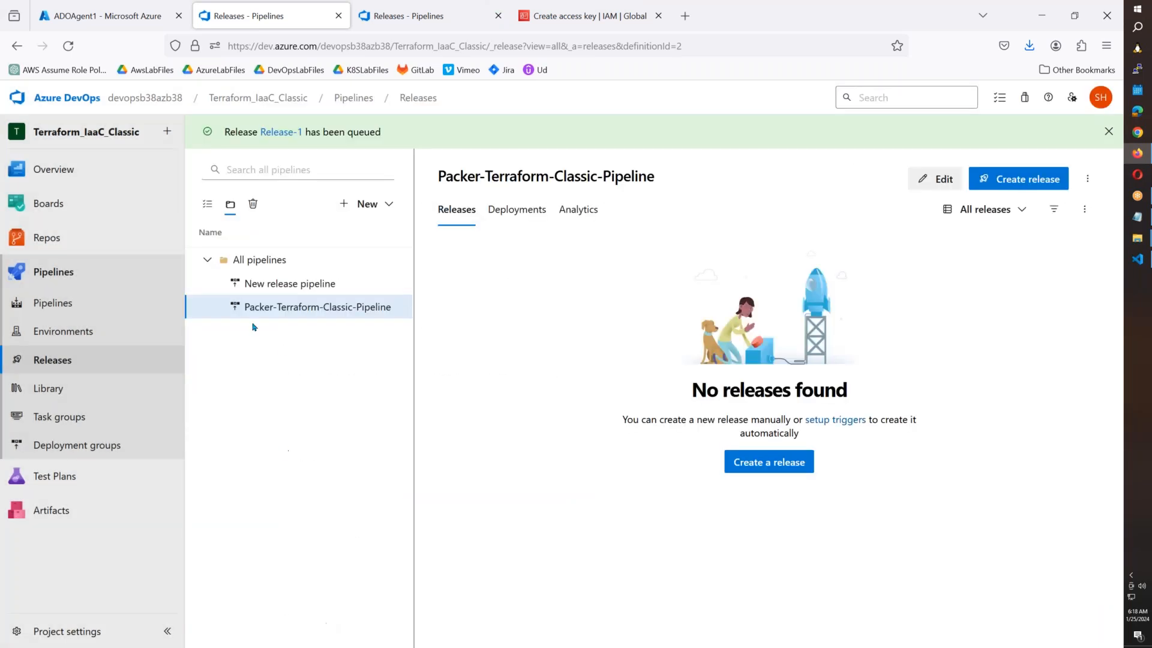
pyautogui.rightClick(277, 134)
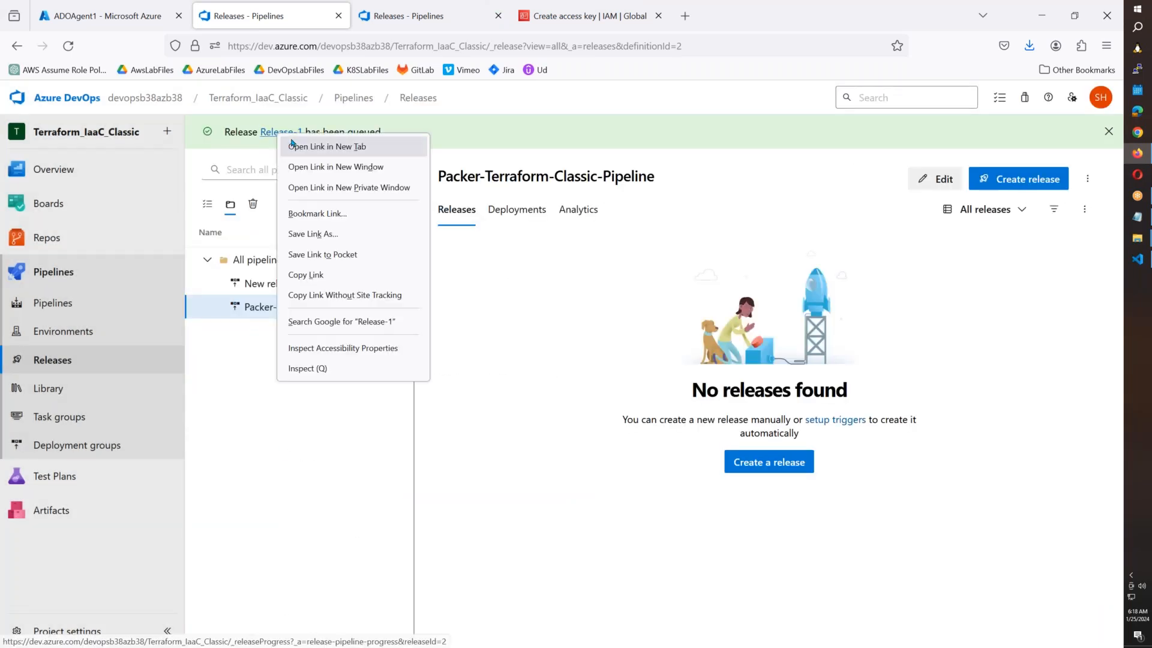
# Open Release-1 in a new tab and follow its stage progress.
pyautogui.click(324, 147)
pyautogui.click(405, 27)
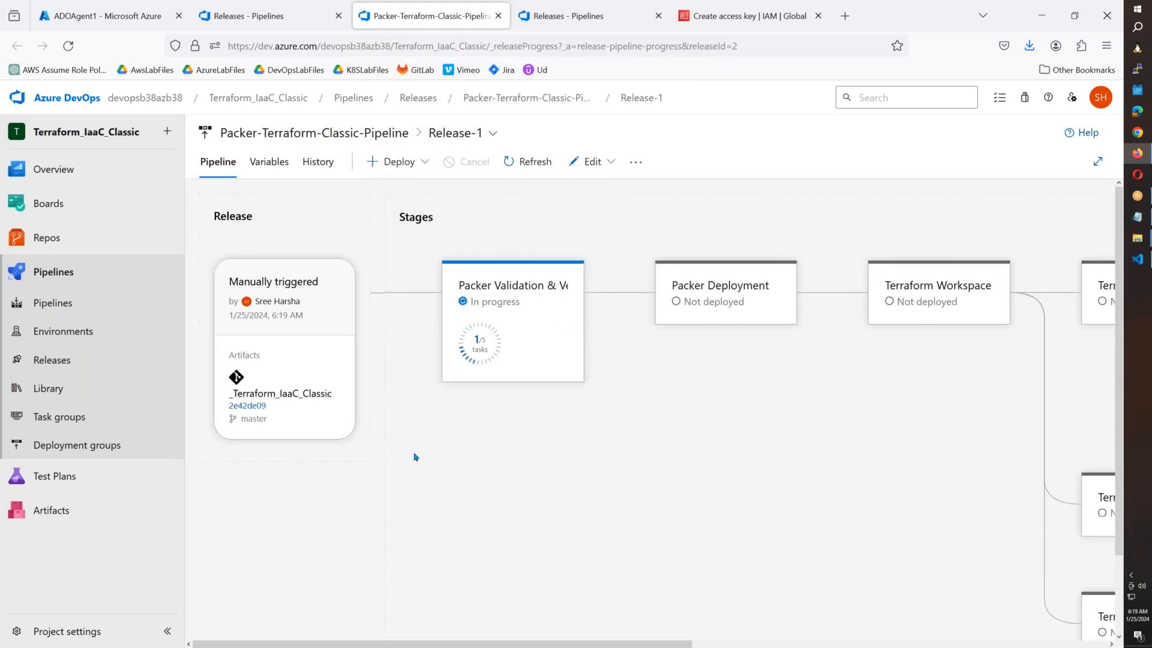
pyautogui.scroll(-2, 426, 474)
pyautogui.scroll(2, 450, 522)
pyautogui.moveTo(444, 645); pyautogui.dragTo(646, 382)
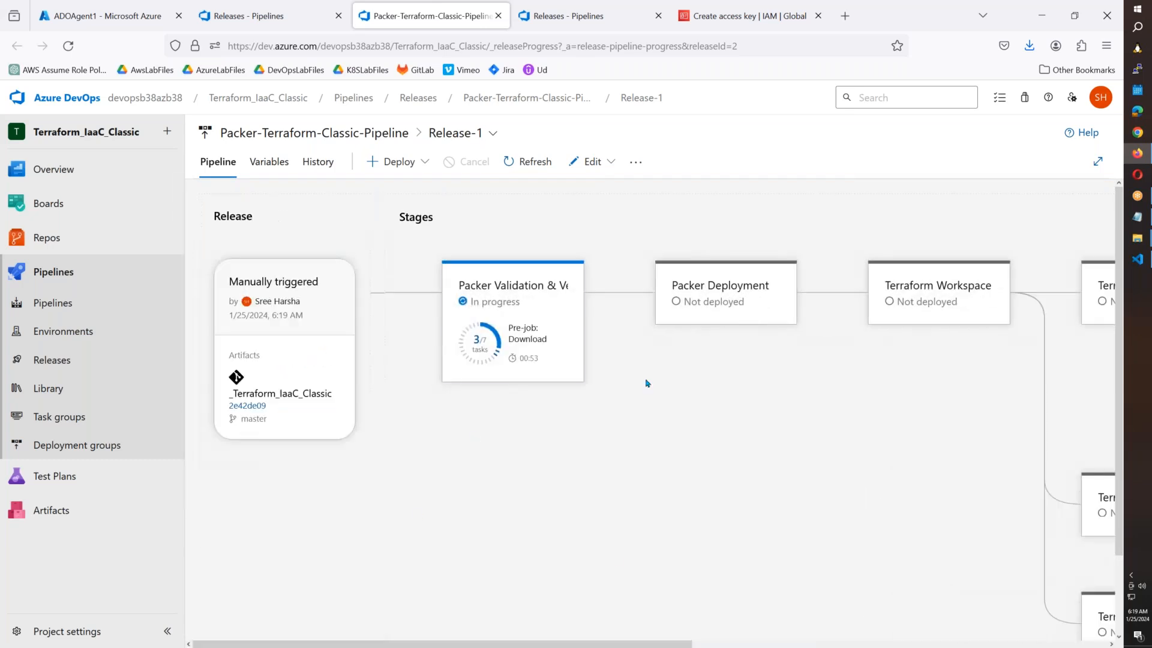
pyautogui.moveTo(530, 645); pyautogui.dragTo(945, 645)
# Watch Packer Deployment succeed, then cancel the running Terraform Workspace deployment.
pyautogui.scroll(-2, 830, 517)
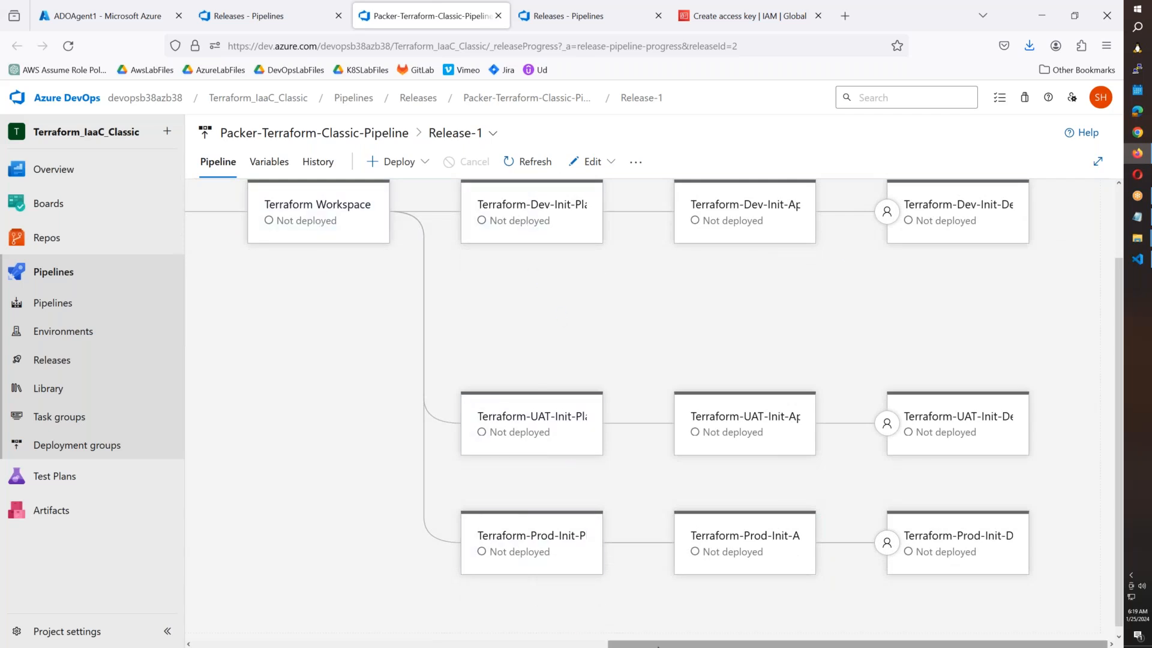
pyautogui.moveTo(662, 645); pyautogui.dragTo(274, 645)
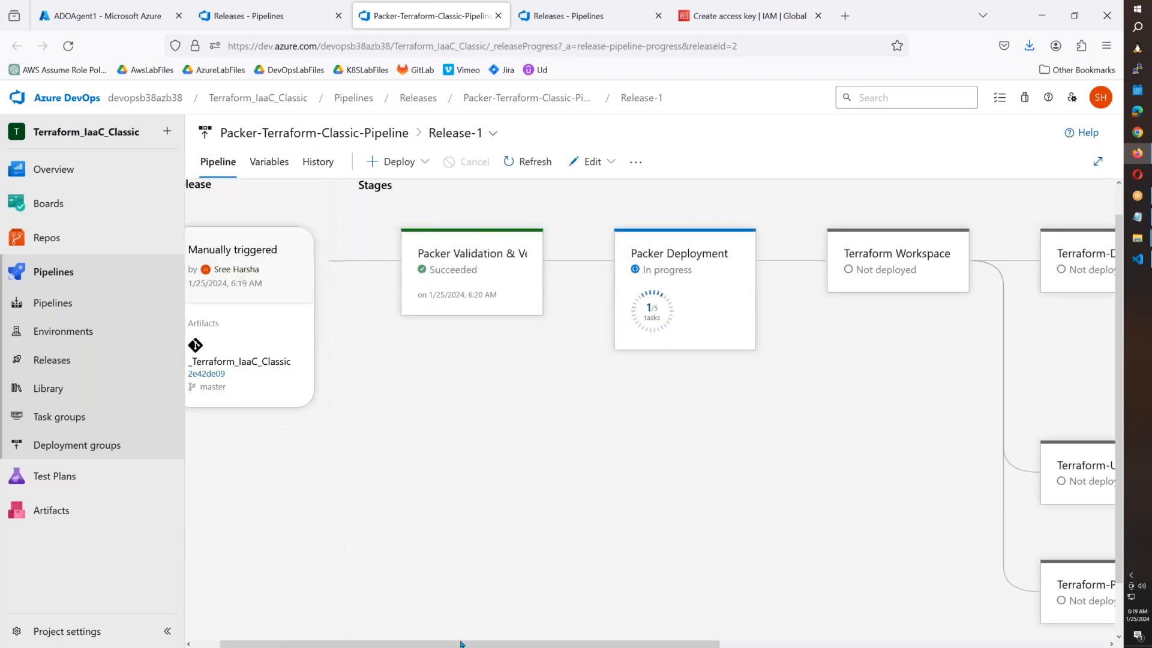
pyautogui.moveTo(462, 644); pyautogui.dragTo(629, 645)
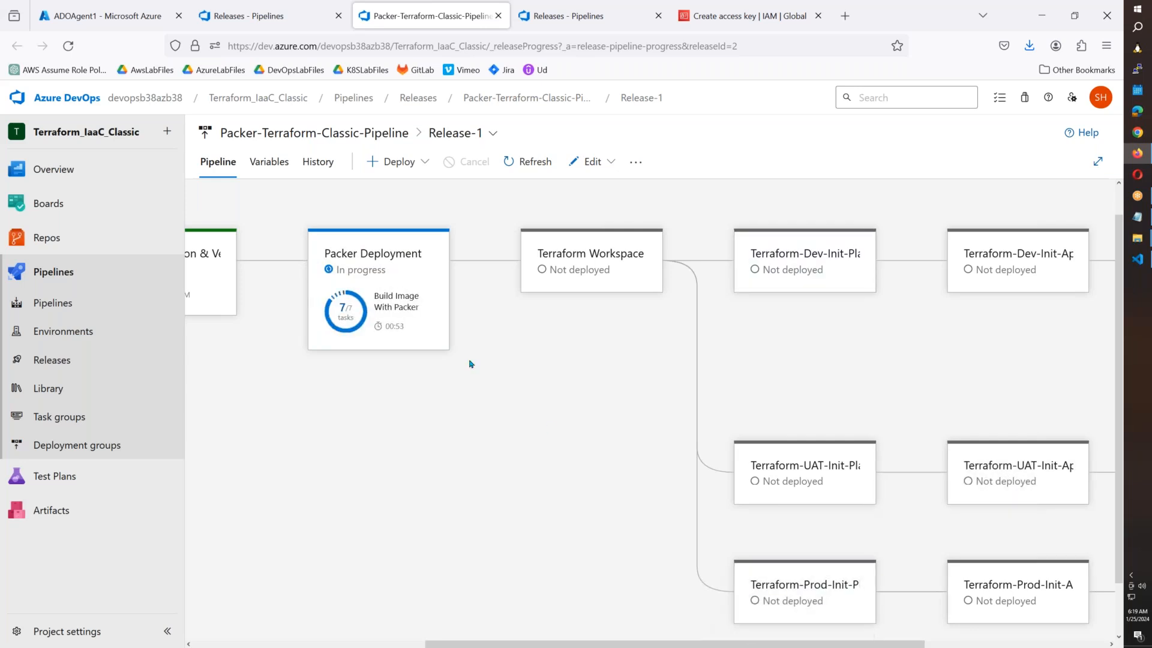
pyautogui.moveTo(393, 343)
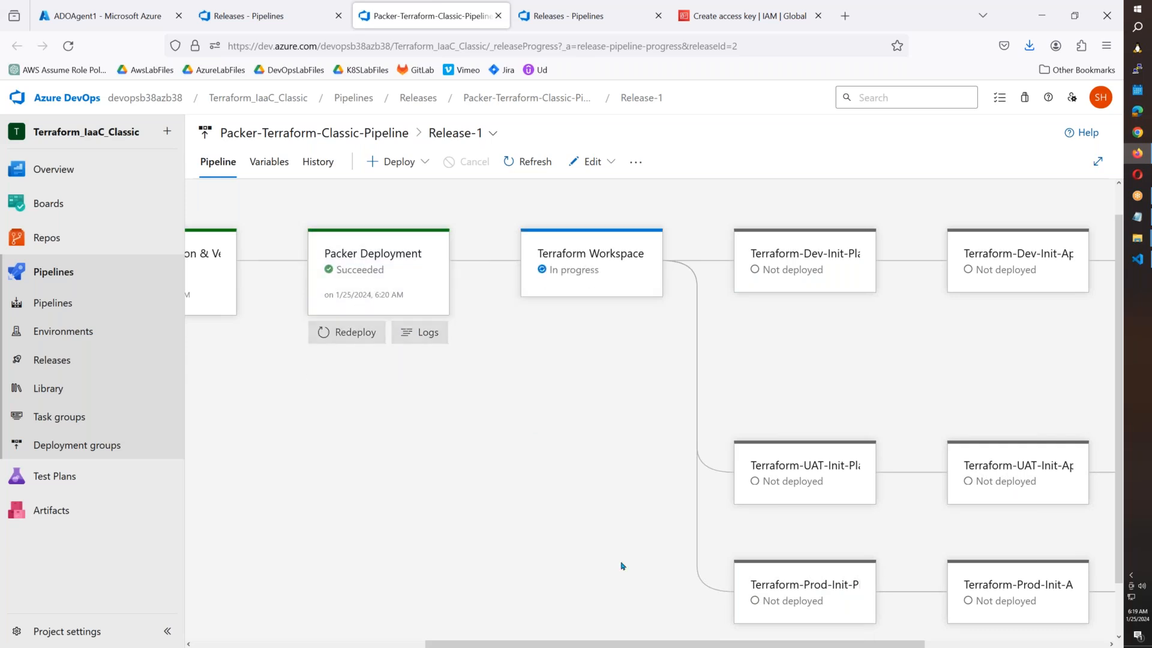
pyautogui.moveTo(523, 644); pyautogui.dragTo(288, 643)
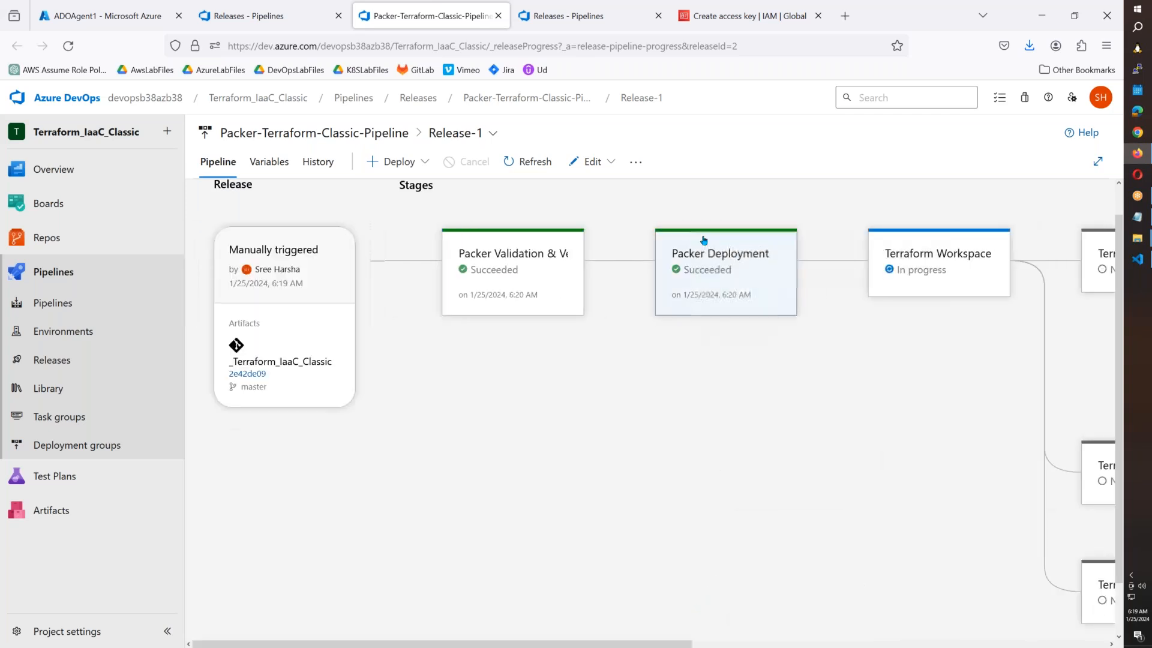
pyautogui.moveTo(732, 255)
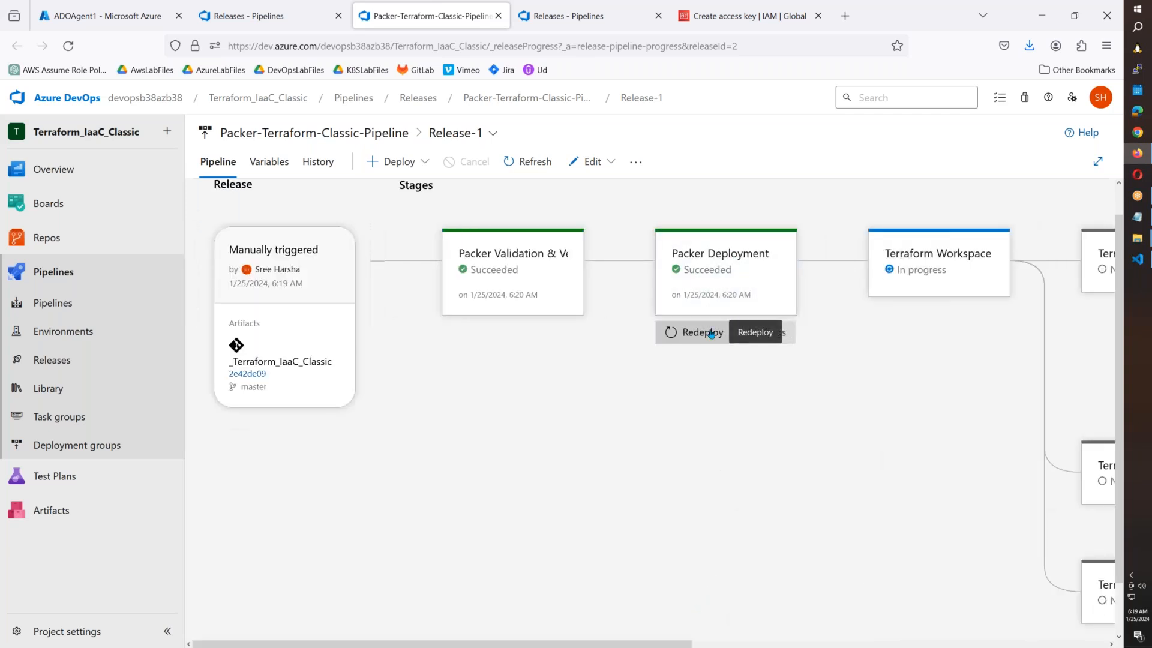
pyautogui.moveTo(936, 276)
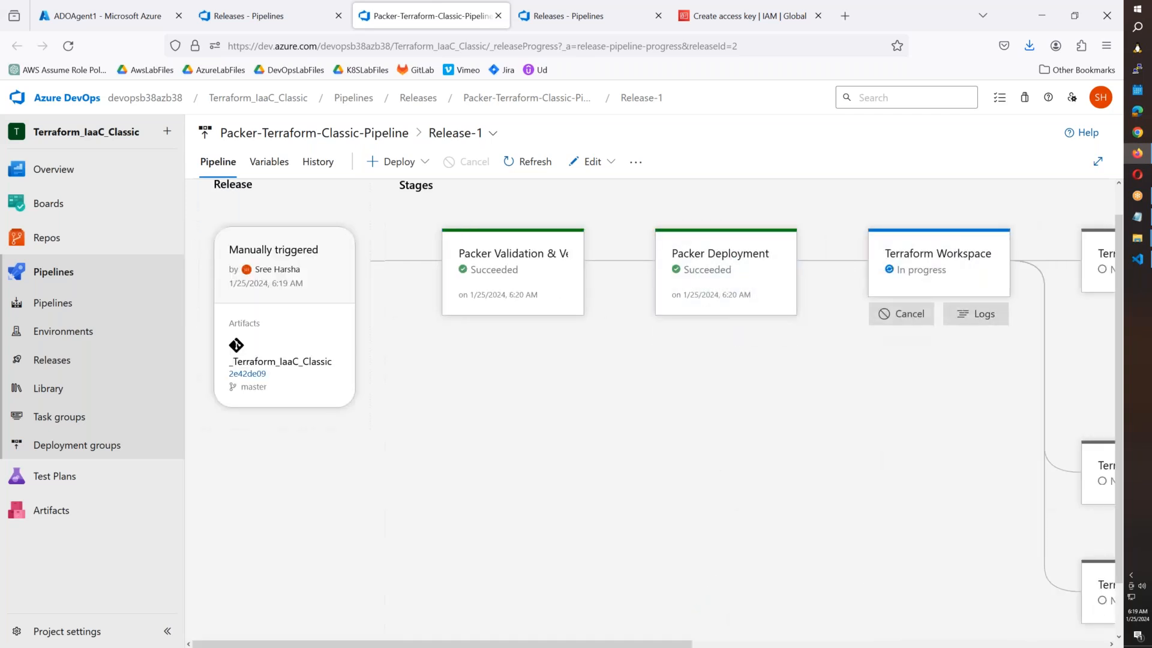
pyautogui.click(901, 313)
# Confirm the Terraform Workspace cancellation and open Packer-Terraform-Classic-Pipeline for editing.
pyautogui.click(618, 456)
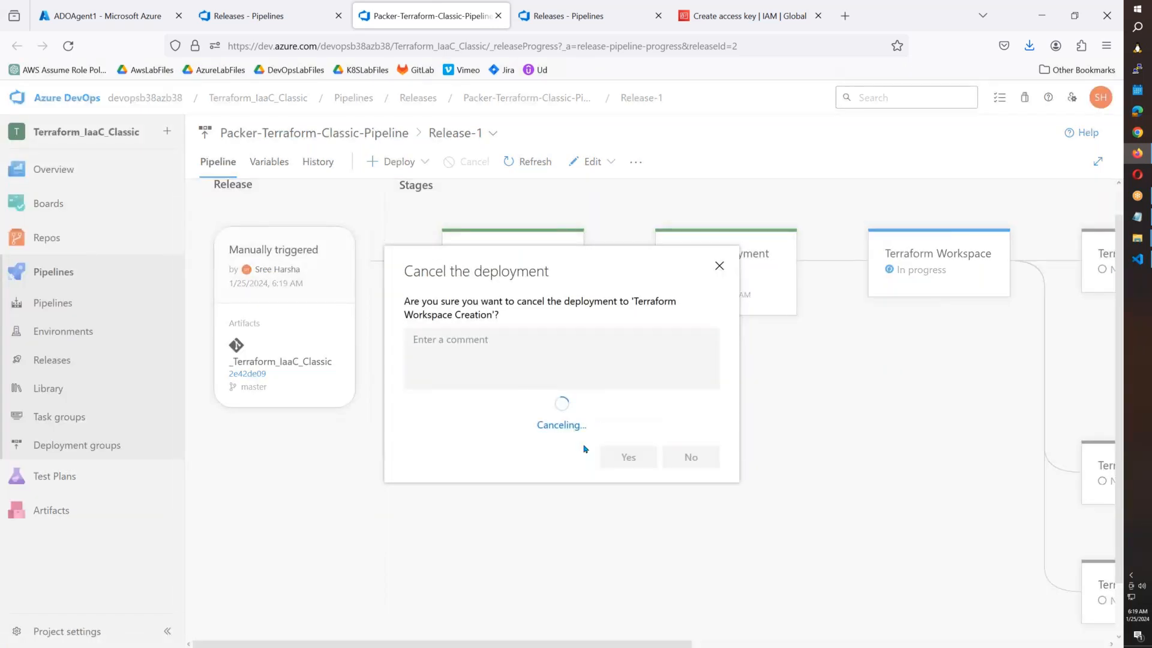
pyautogui.moveTo(792, 324)
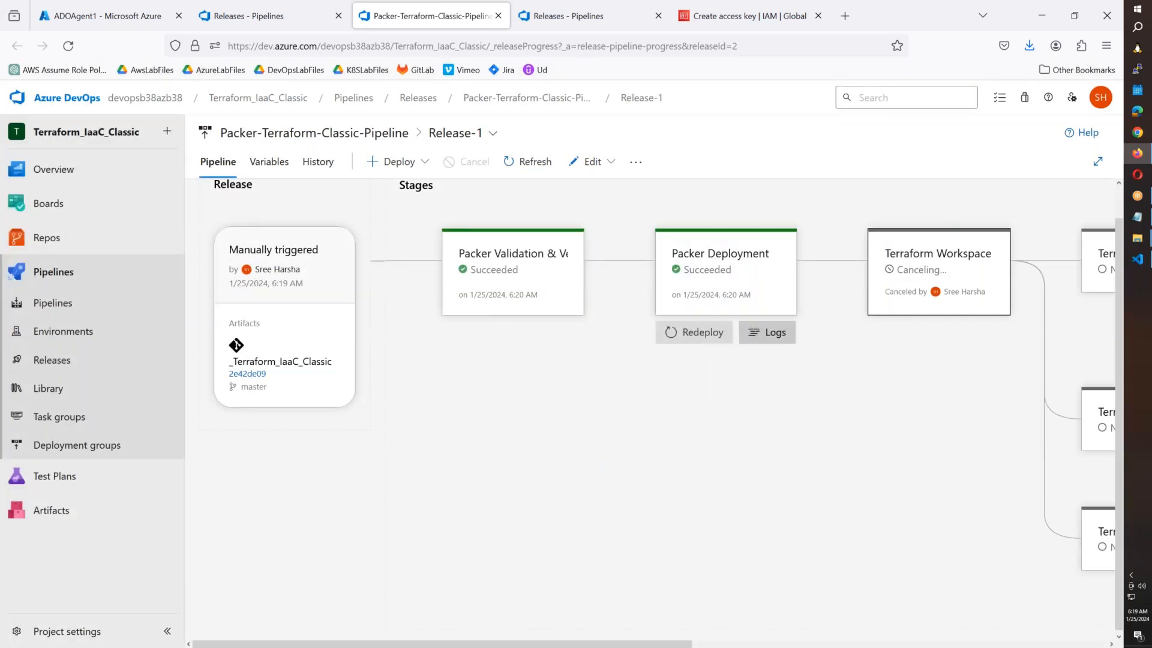
pyautogui.moveTo(684, 644); pyautogui.dragTo(883, 644)
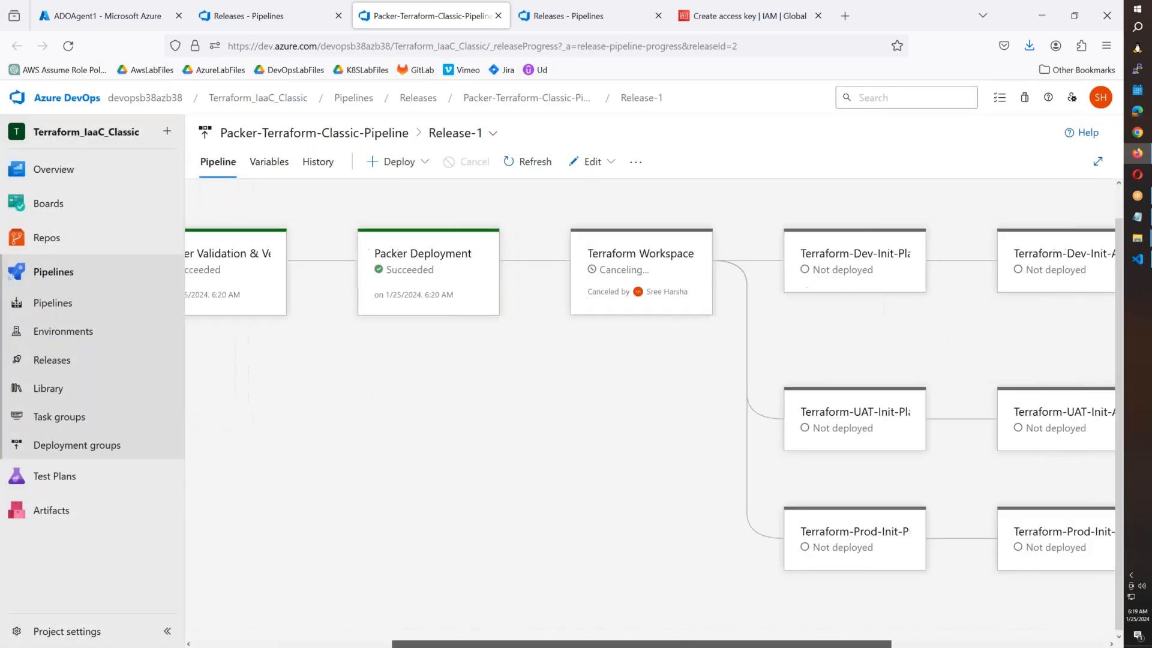
pyautogui.click(336, 134)
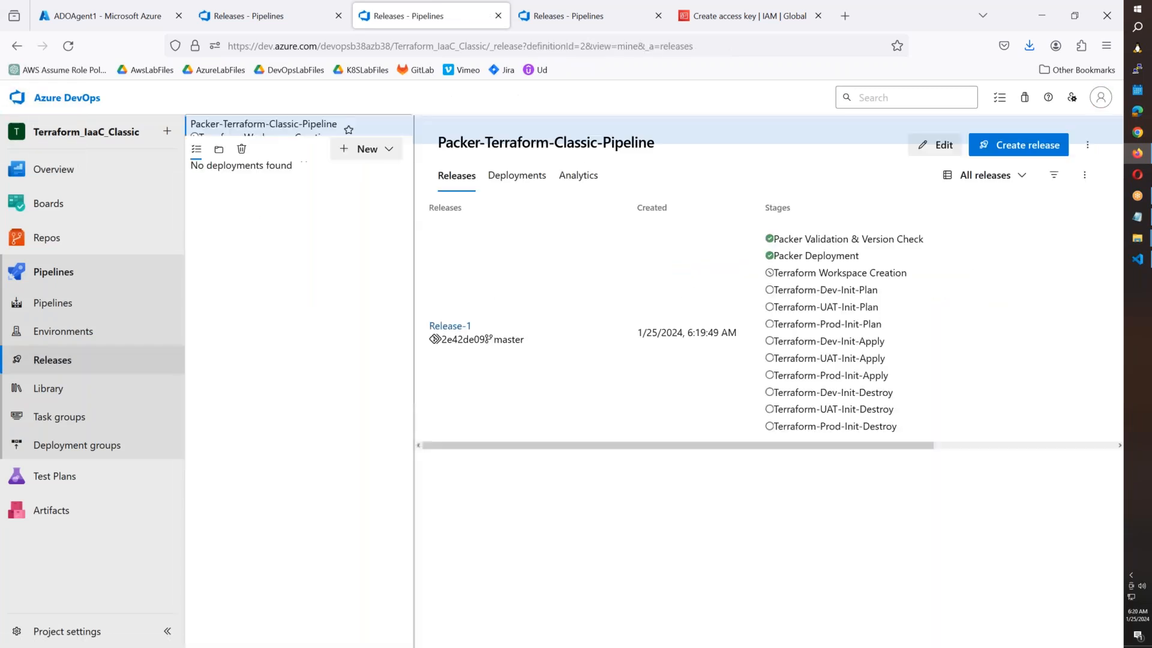
pyautogui.click(936, 145)
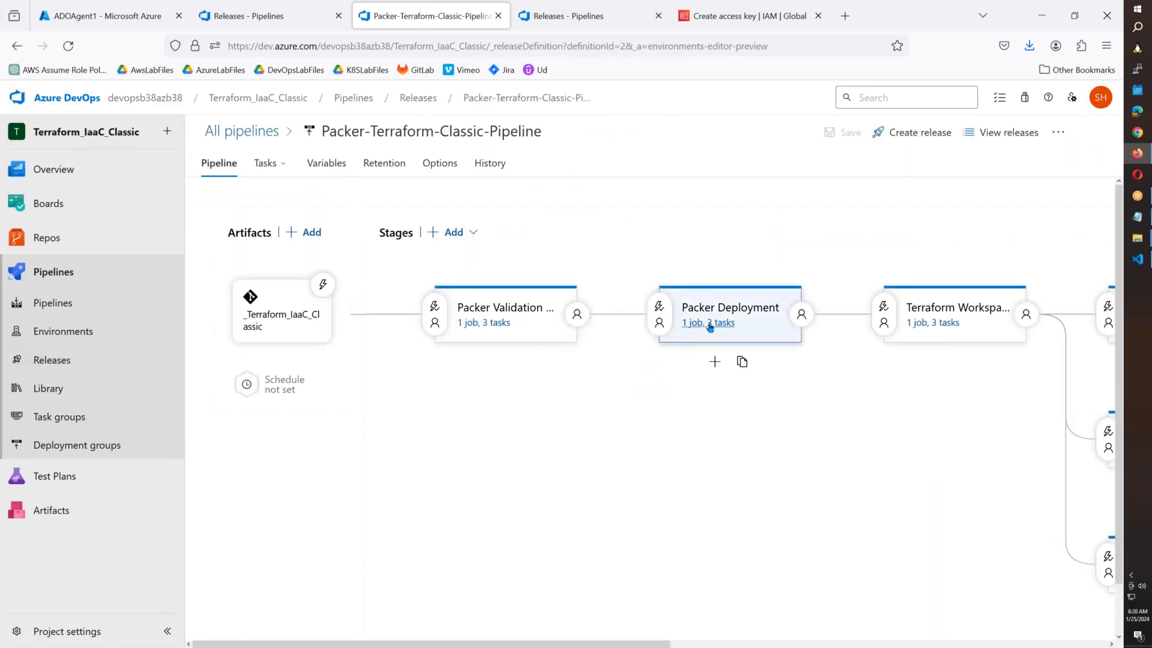
# Uncomment the packer build line in the Packer Deployment's Build Image With Packer script and save the pipeline.
pyautogui.click(710, 324)
pyautogui.click(316, 365)
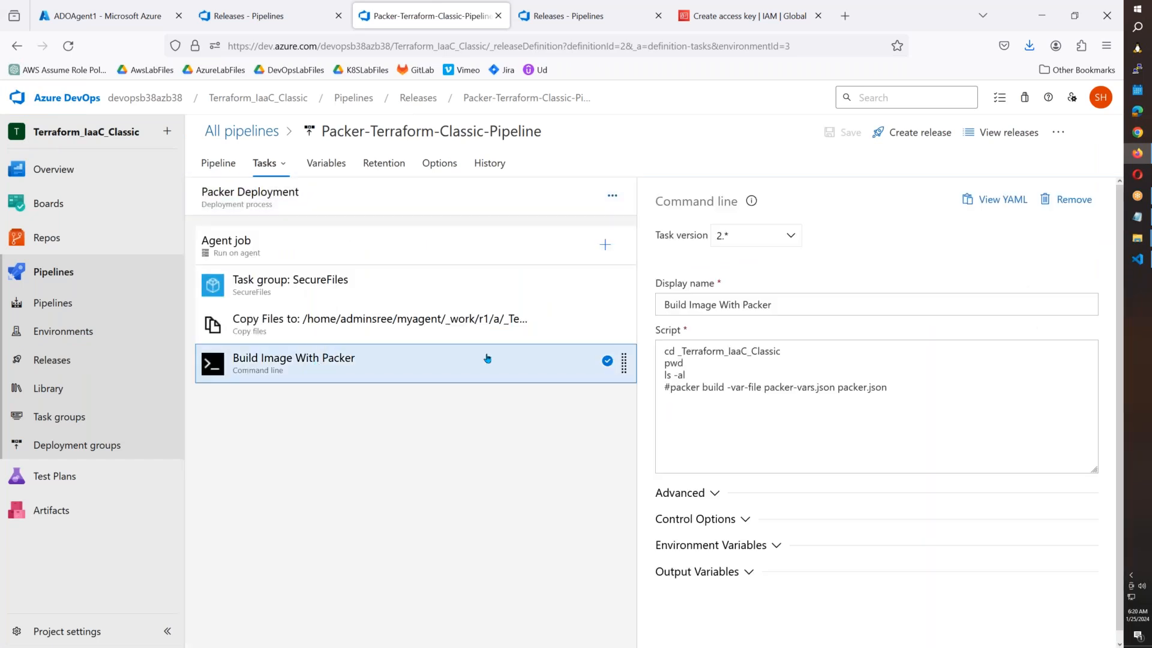
pyautogui.click(671, 388)
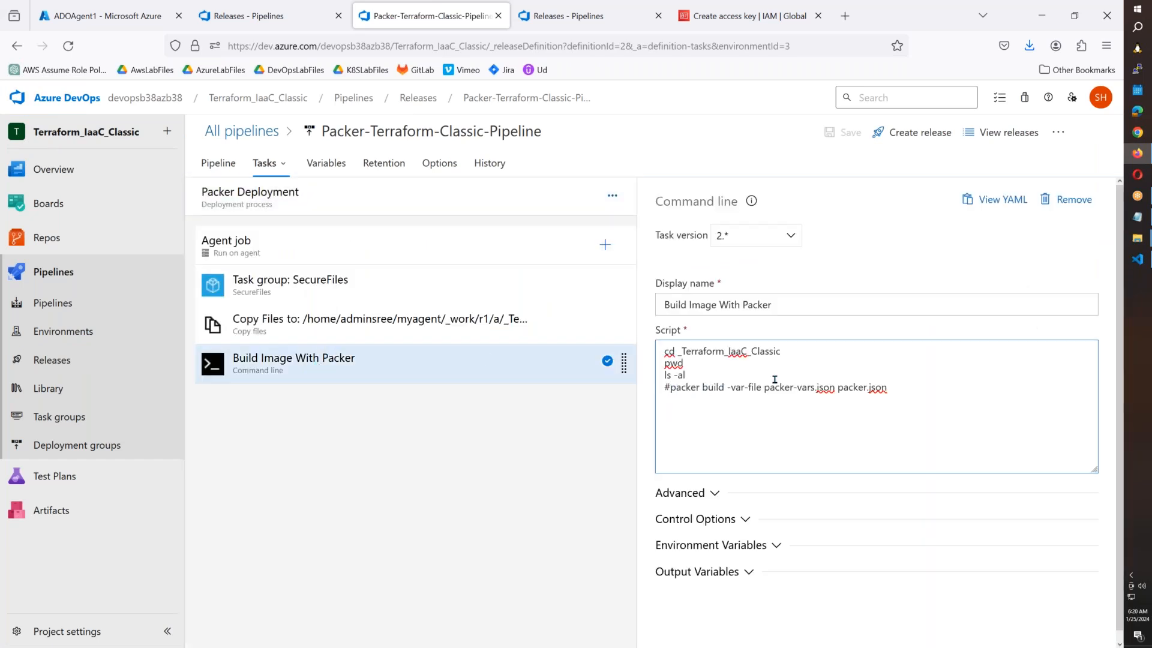
pyautogui.press('BackSpace')
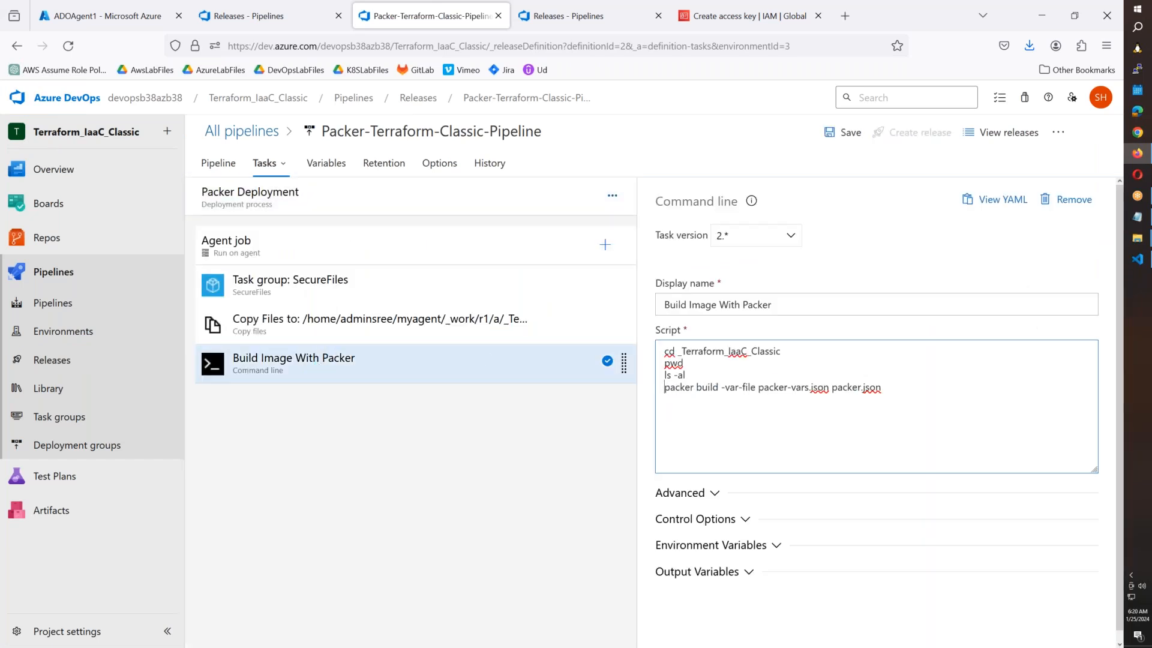
pyautogui.click(843, 132)
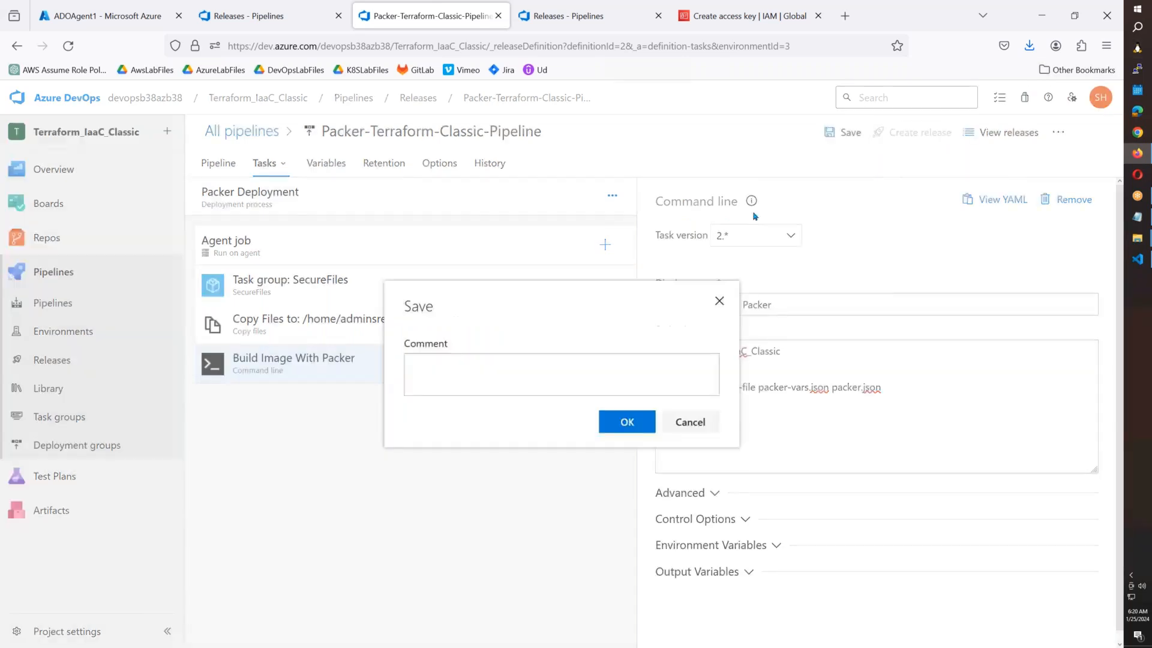
pyautogui.click(626, 422)
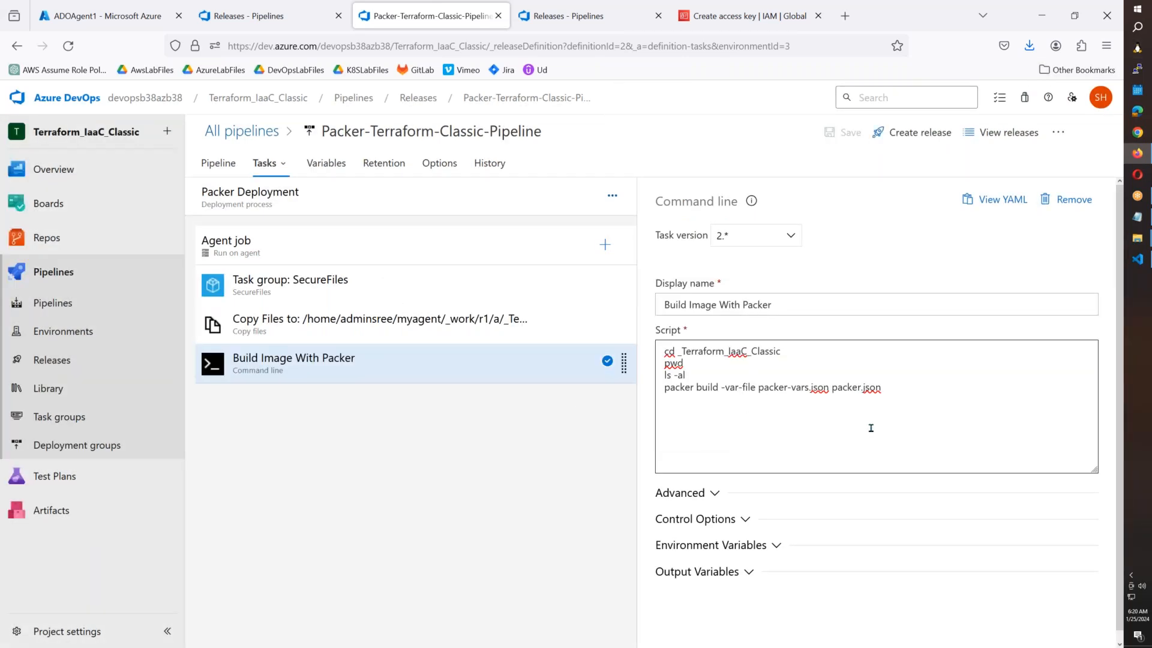
pyautogui.click(1138, 258)
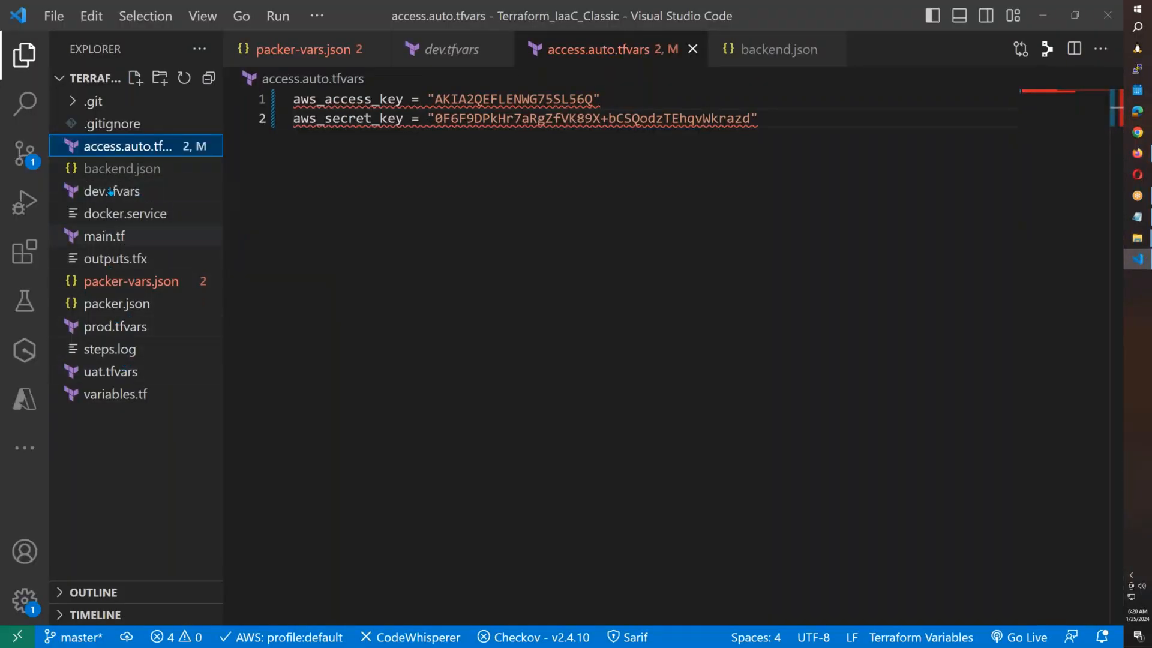
# Inspect main.tf's aws_ami data block, highlighting DevOpsClass in the AMI name filter.
pyautogui.click(104, 238)
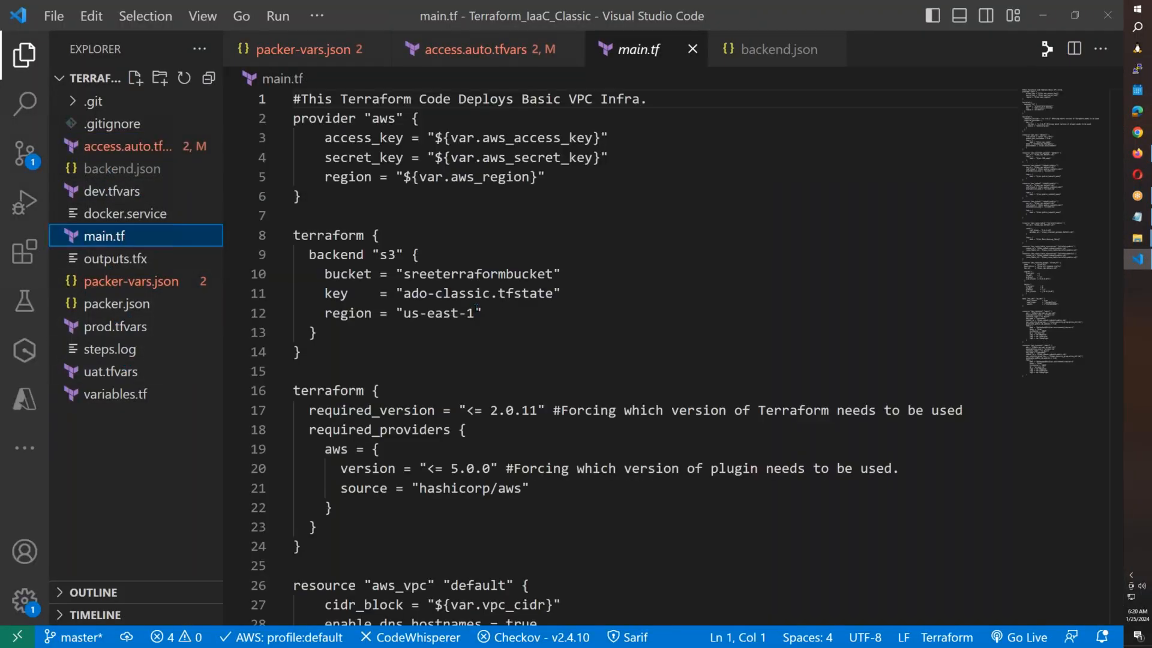
pyautogui.scroll(-17, 484, 481)
pyautogui.scroll(-11, 484, 481)
pyautogui.scroll(-20, 486, 482)
pyautogui.scroll(7, 486, 482)
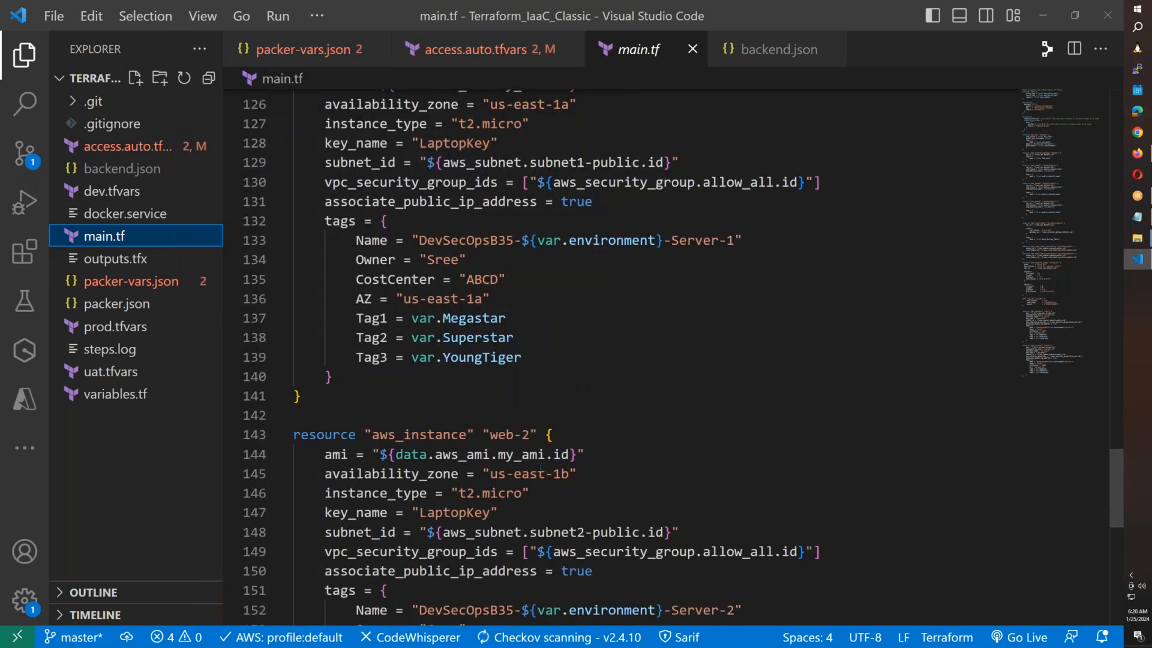
pyautogui.scroll(6, 596, 456)
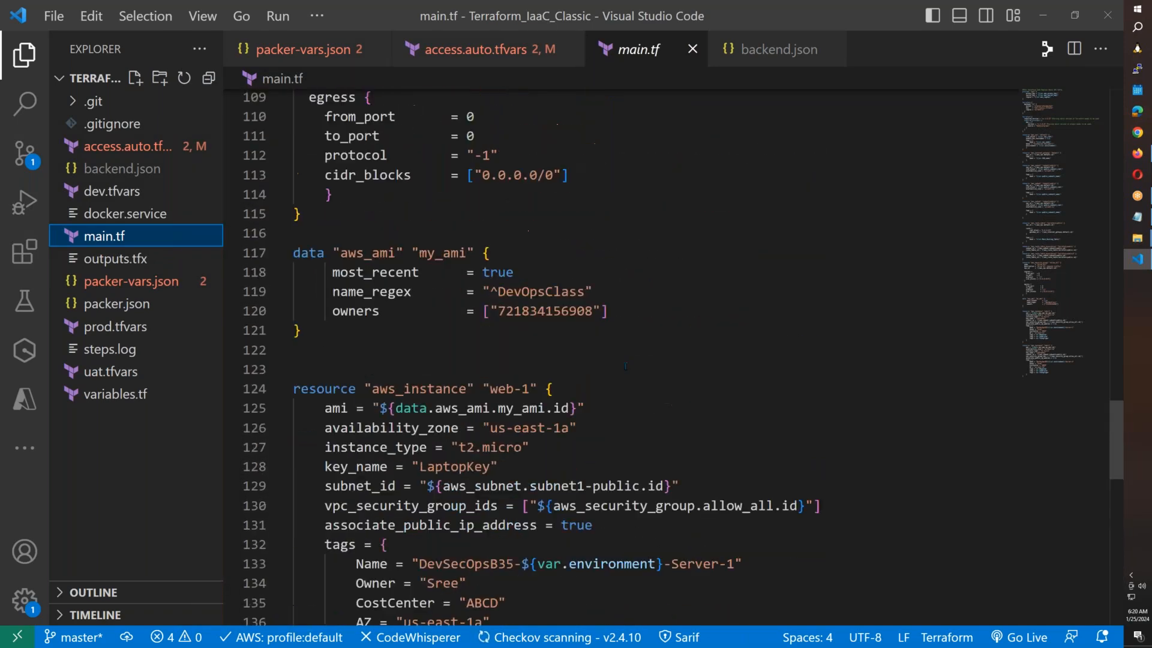
pyautogui.moveTo(586, 292); pyautogui.dragTo(498, 291)
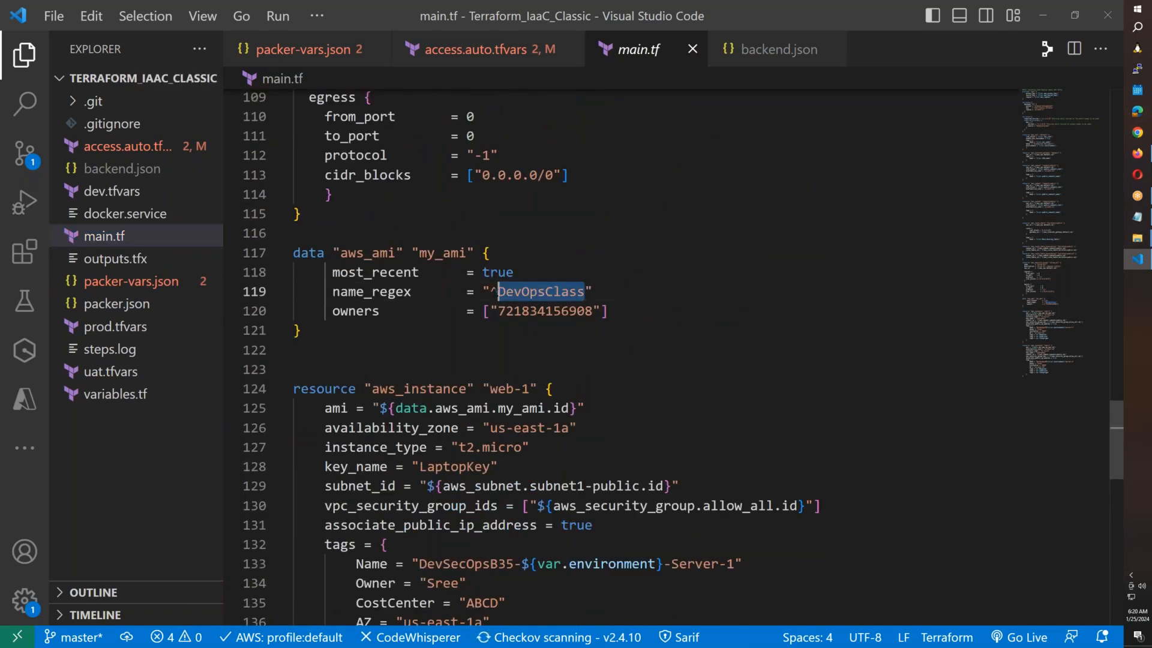
# Review the packer-vars.json and packer.json files.
pyautogui.moveTo(1137, 153)
pyautogui.click(204, 279)
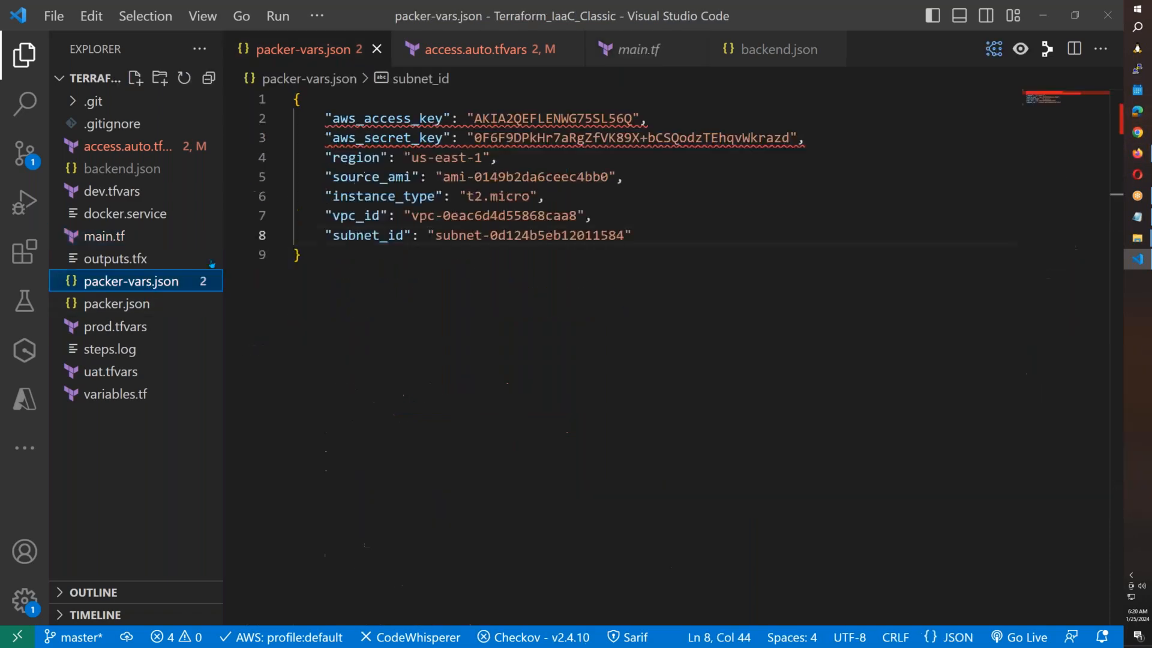
pyautogui.click(180, 303)
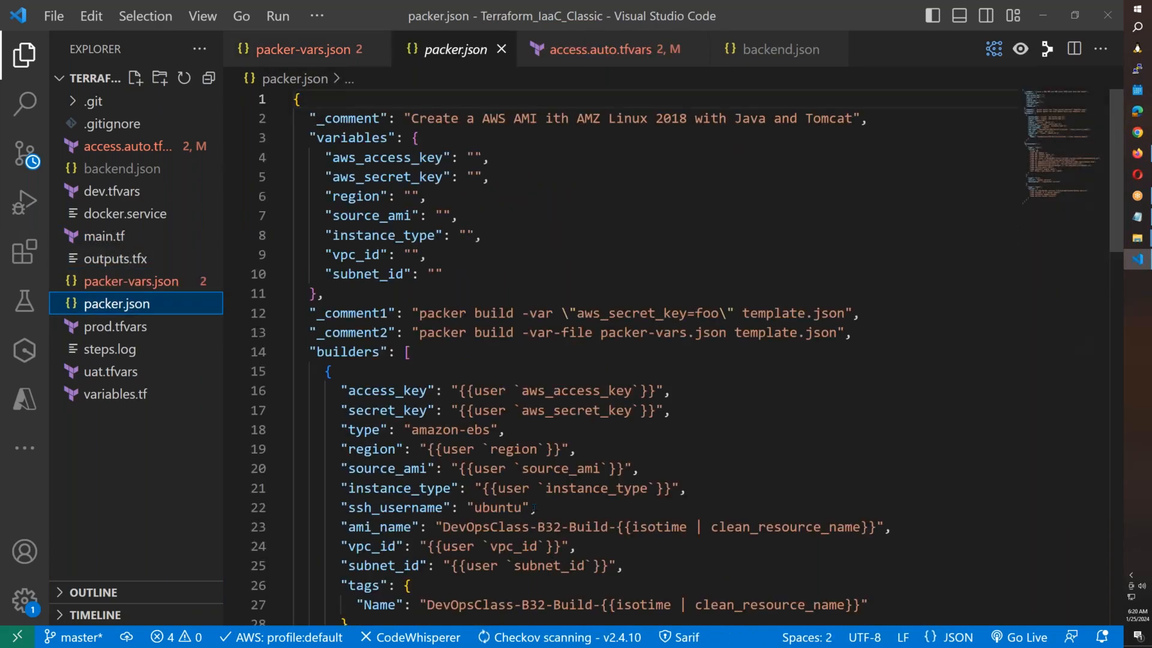
pyautogui.scroll(-2, 525, 474)
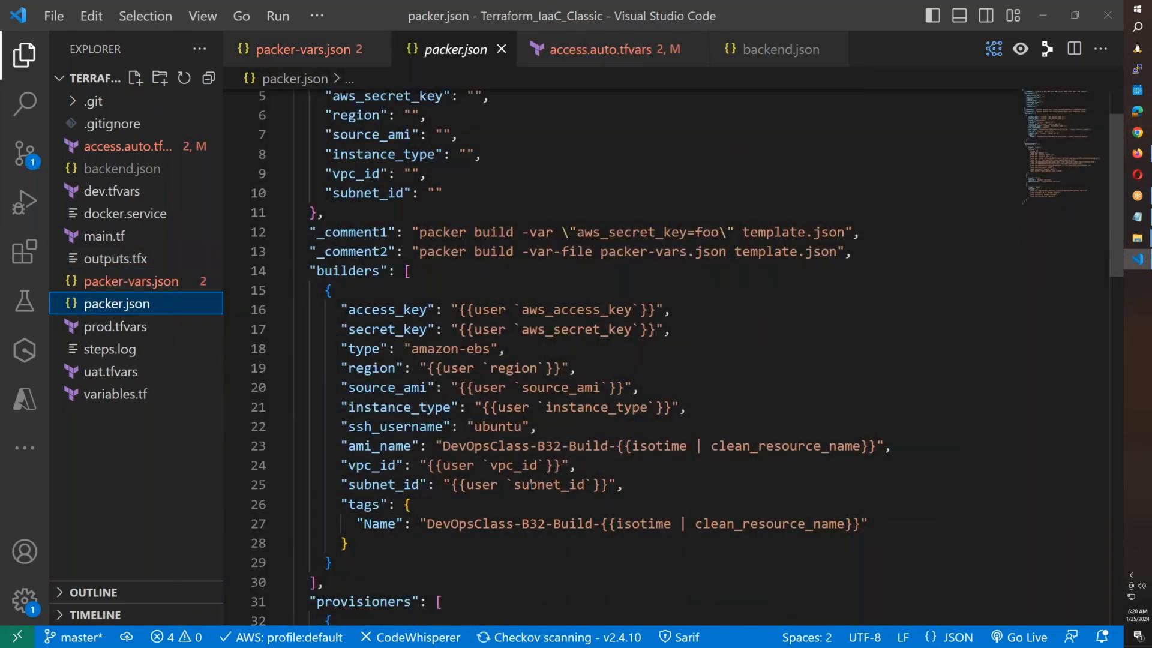
pyautogui.click(1137, 153)
# Open the EC2 console in a new tab and list the account's AMIs.
pyautogui.click(774, 21)
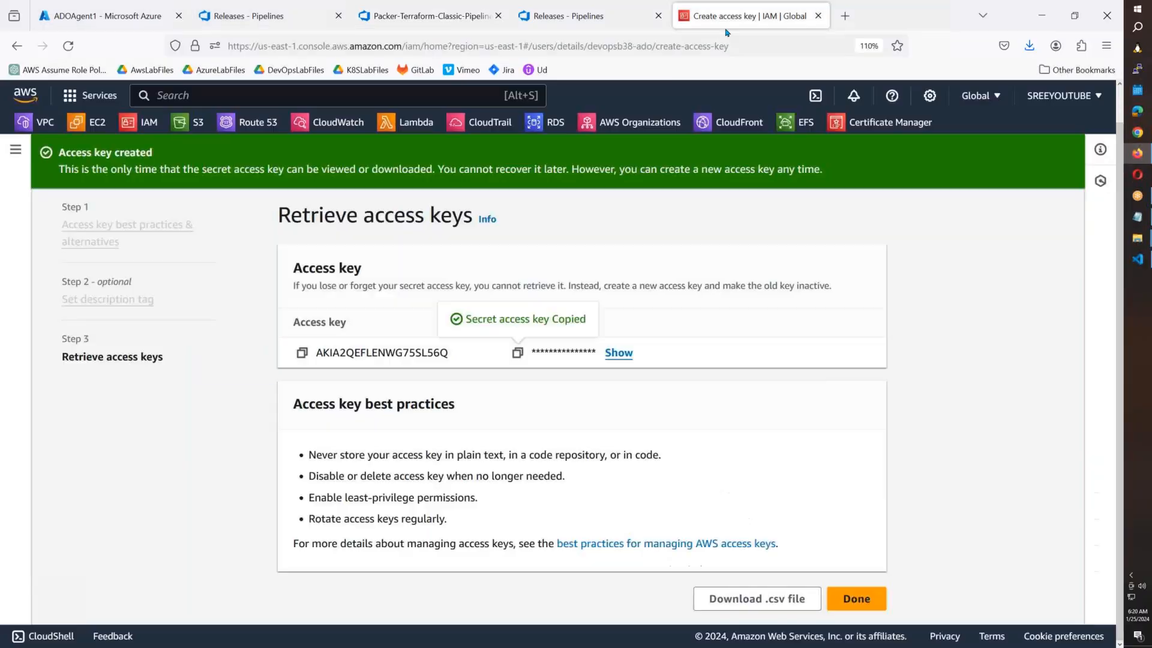
pyautogui.rightClick(90, 123)
pyautogui.click(123, 134)
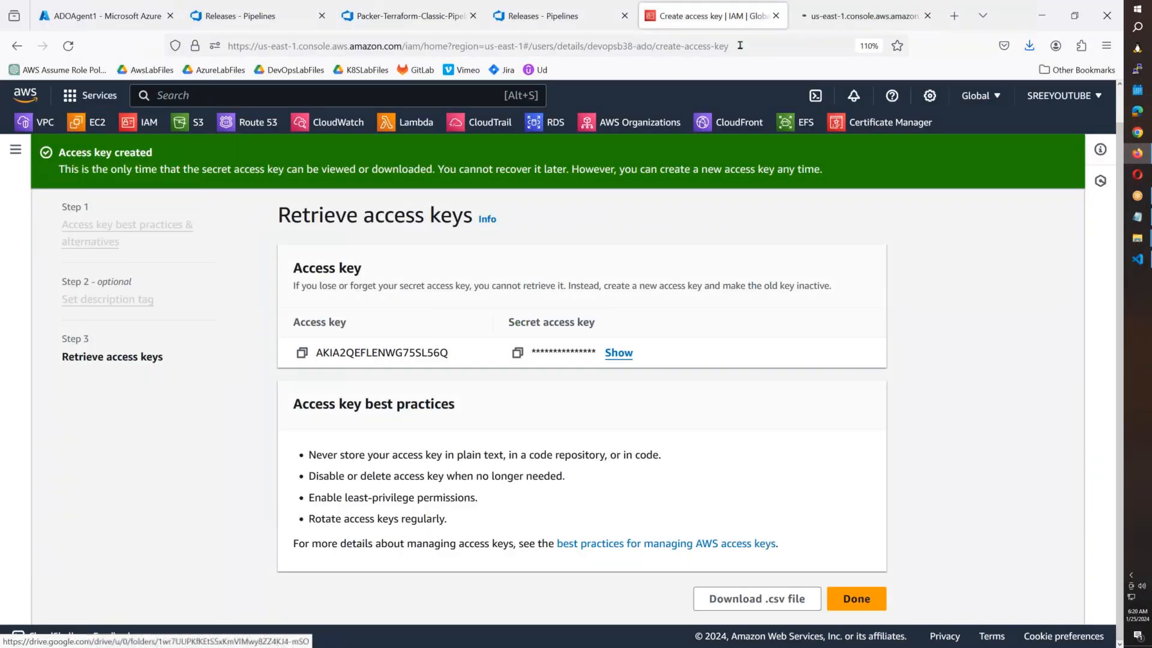
pyautogui.click(879, 24)
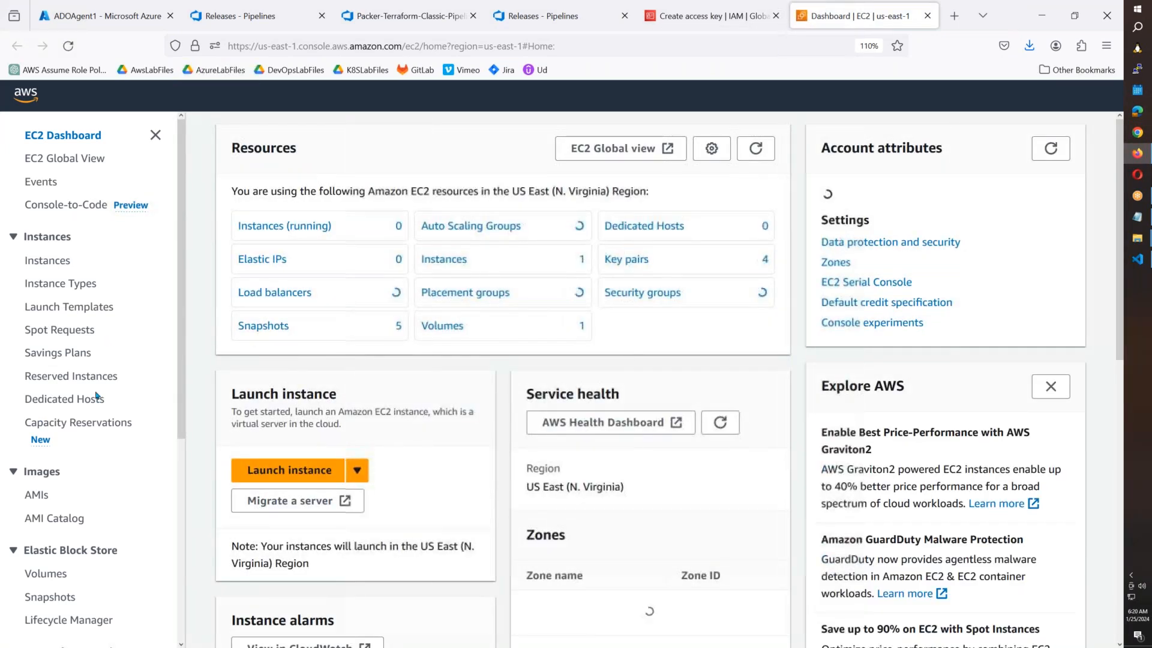
pyautogui.click(37, 495)
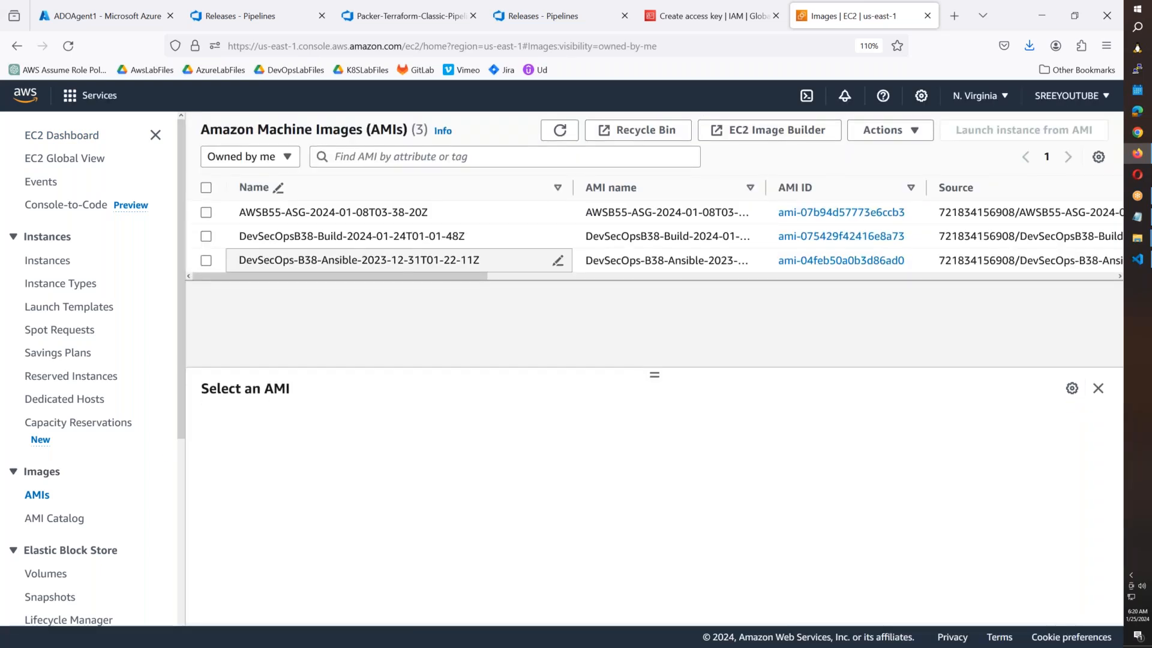
# Select the AWSB55-ASG and DevSecOpsB38-Build AMIs and choose Deregister AMI.
pyautogui.click(207, 235)
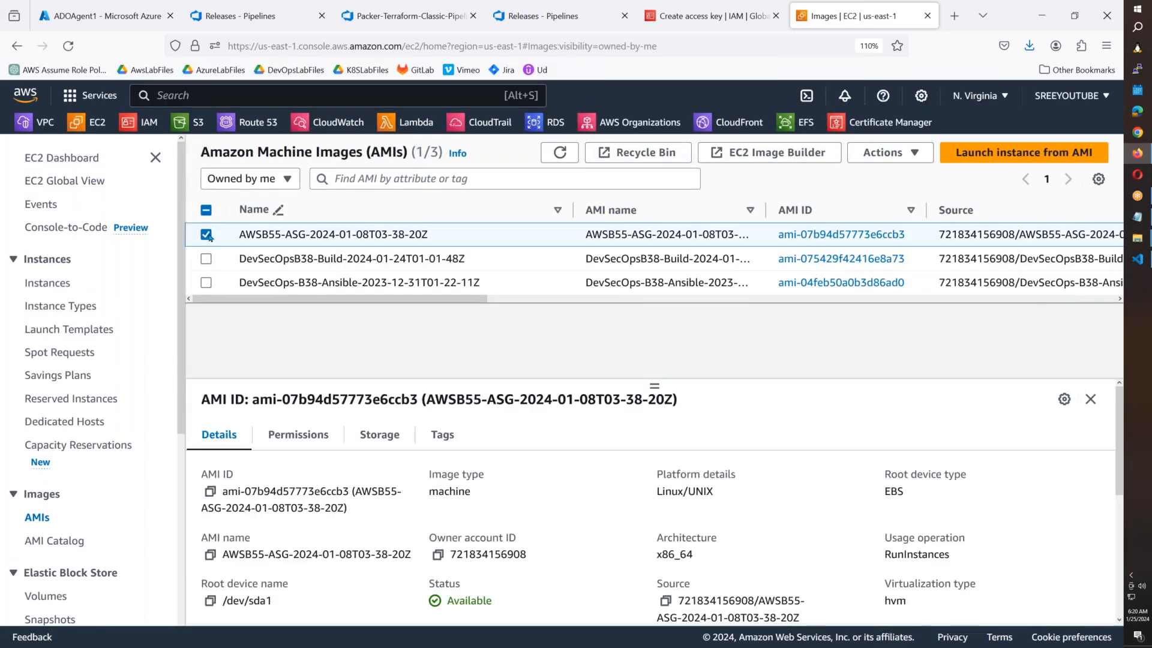
pyautogui.click(206, 258)
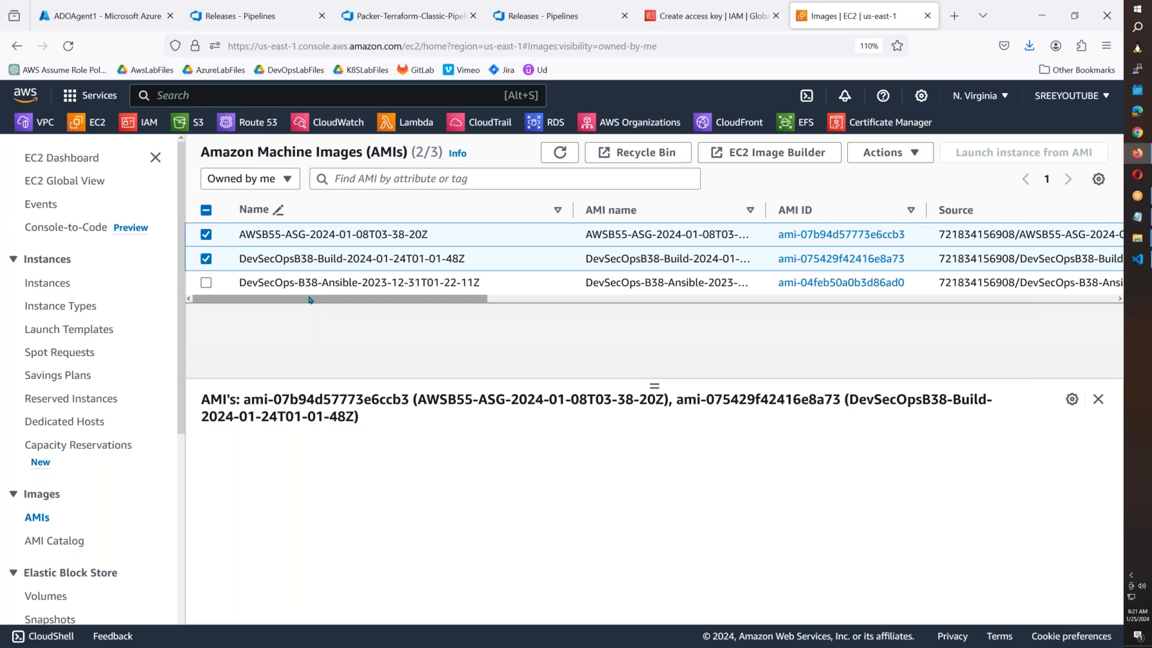
pyautogui.moveTo(342, 301); pyautogui.dragTo(212, 311)
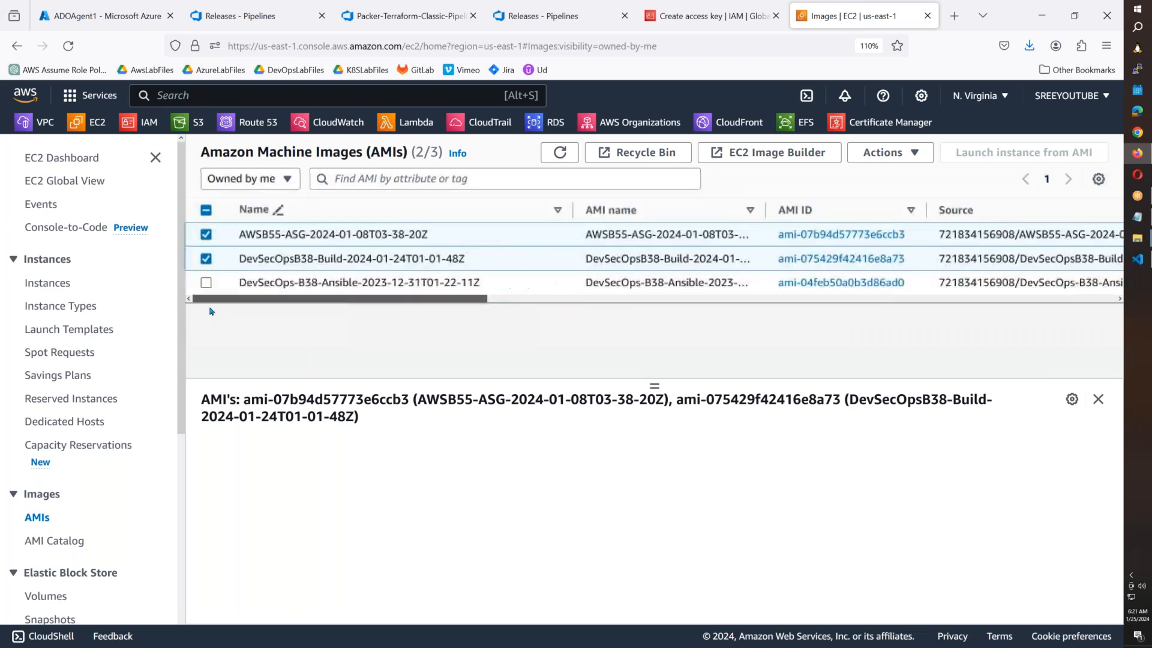
pyautogui.click(885, 154)
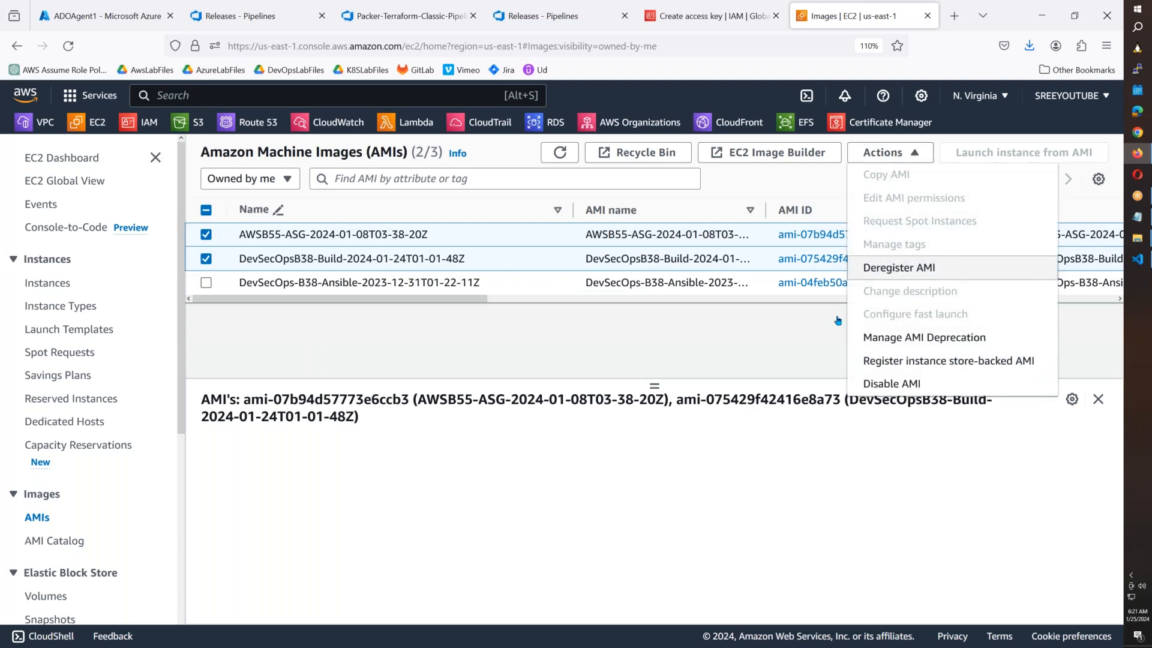
pyautogui.click(899, 267)
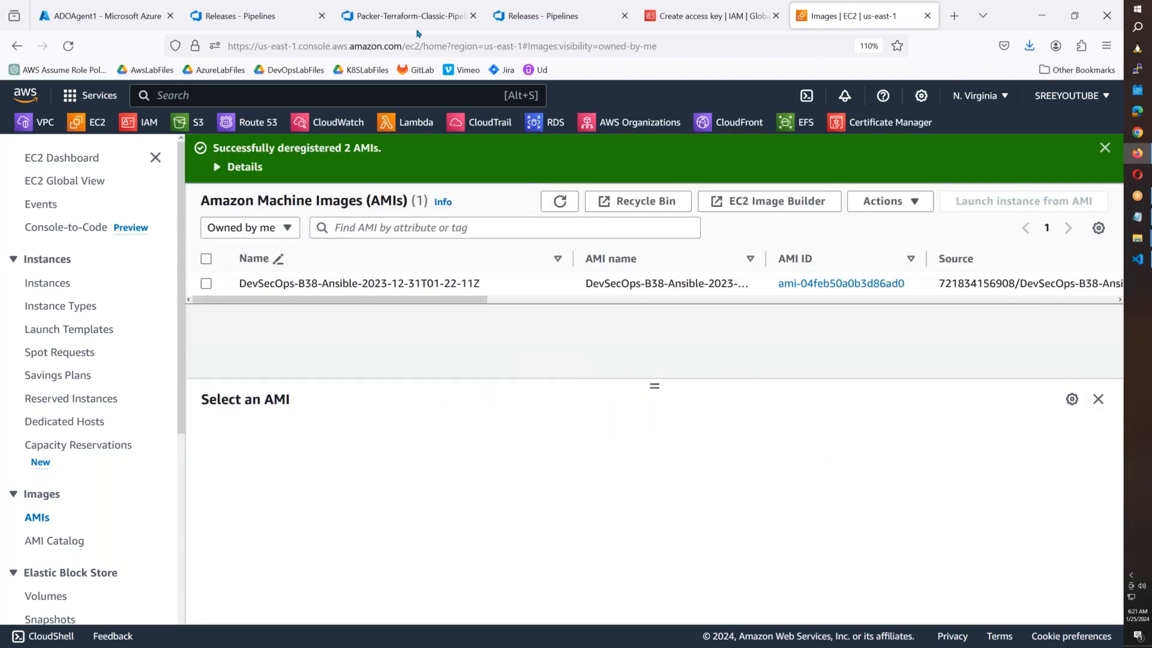
# Go to the Packer-Terraform-Classic-Pipeline's releases and start a new release.
pyautogui.click(418, 33)
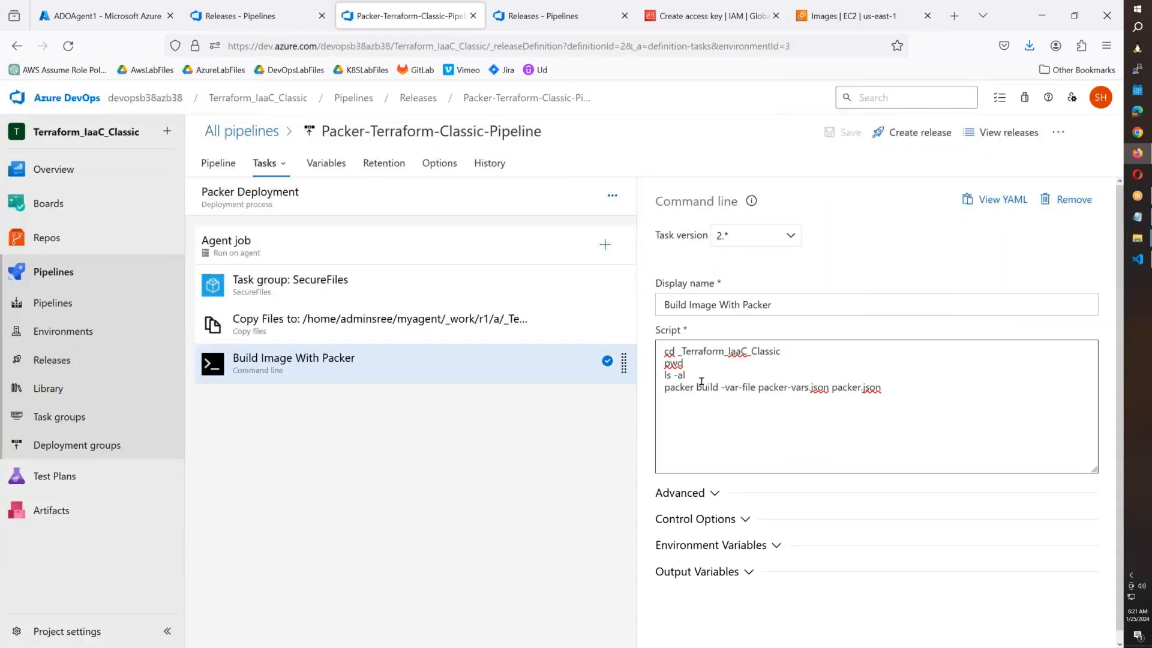
pyautogui.click(225, 168)
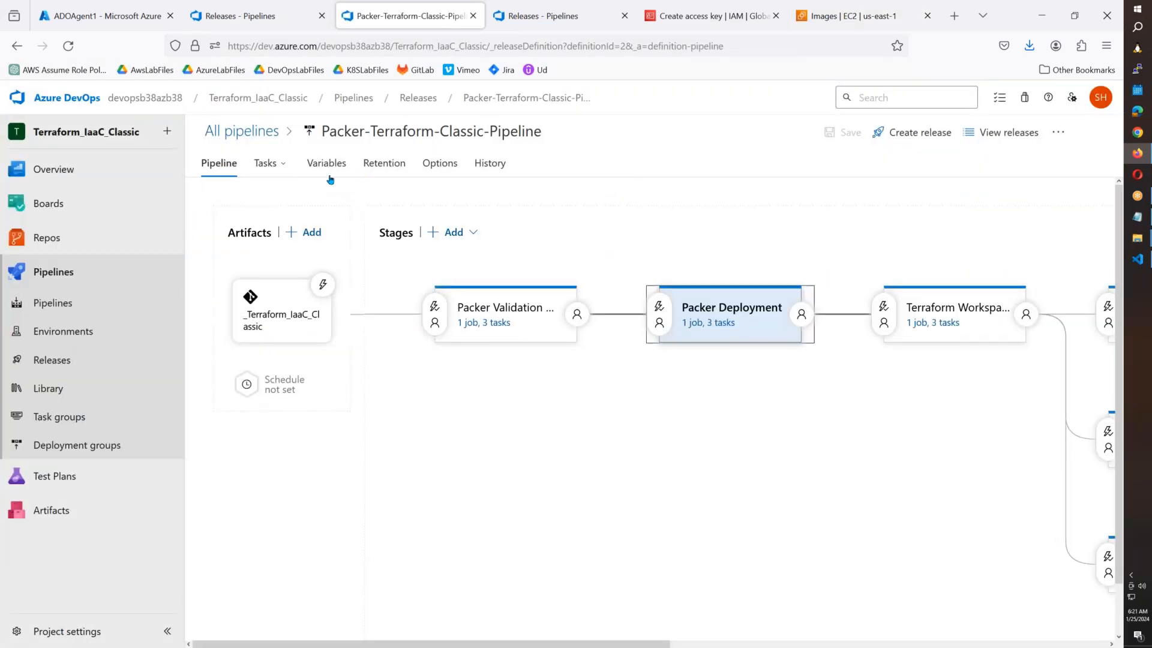
pyautogui.click(146, 352)
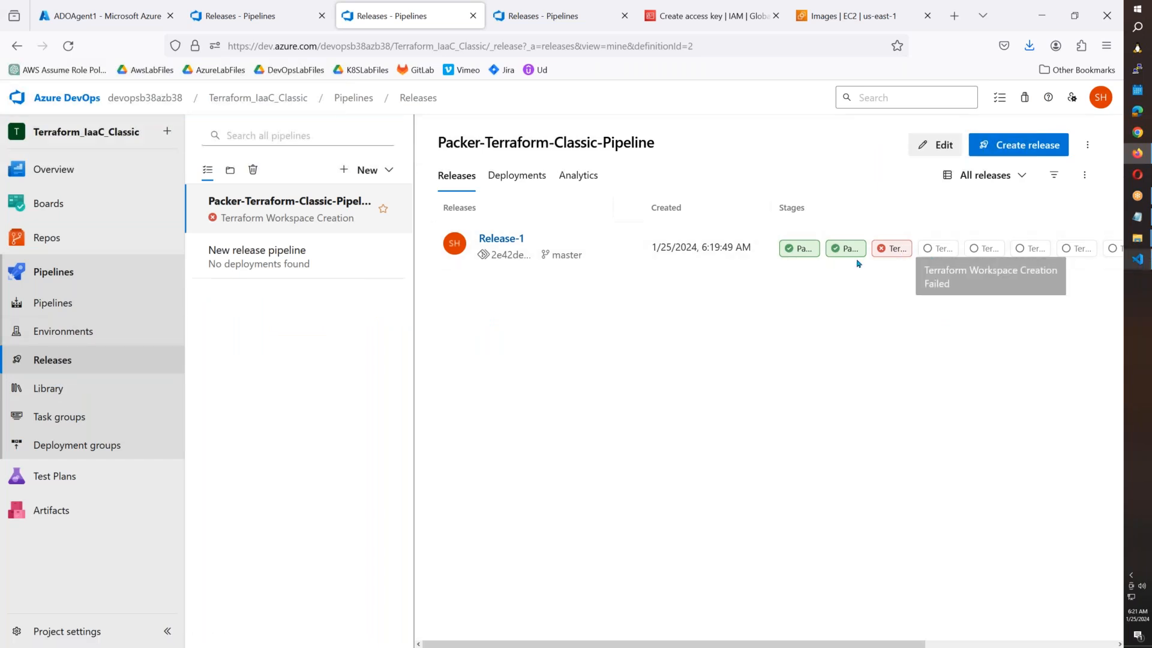
pyautogui.click(1022, 147)
# Append 002 to the Megastar, Superstar and YoungTiger values and create Release-2.
pyautogui.scroll(-5, 466, 438)
pyautogui.click(466, 435)
pyautogui.write('002')
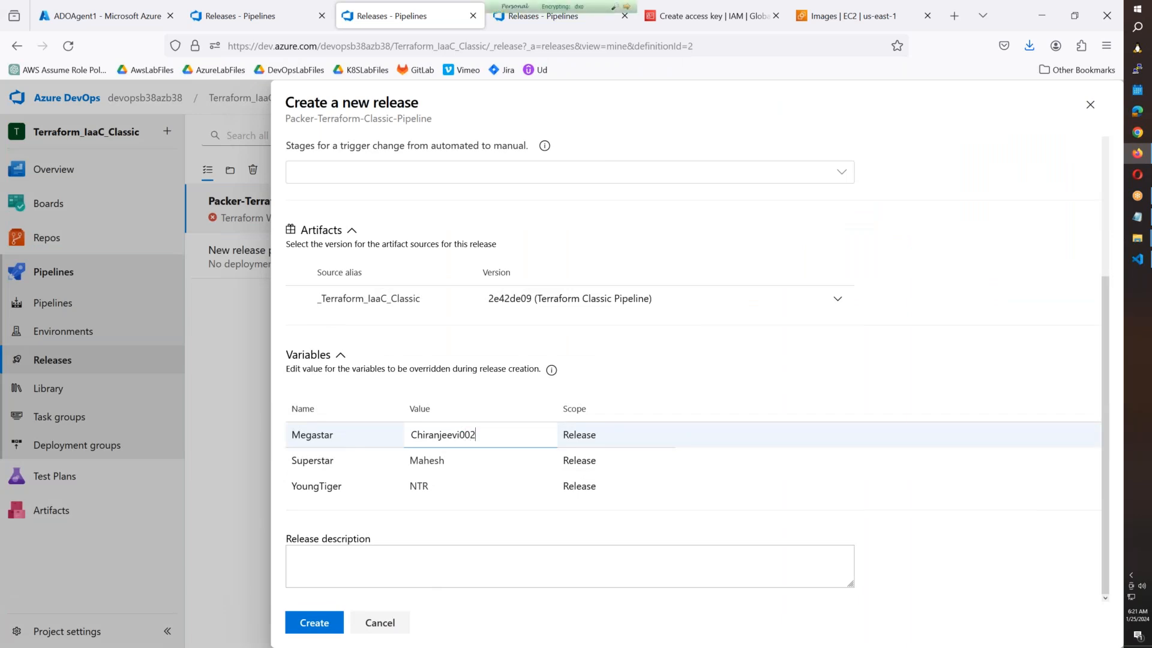
pyautogui.click(477, 465)
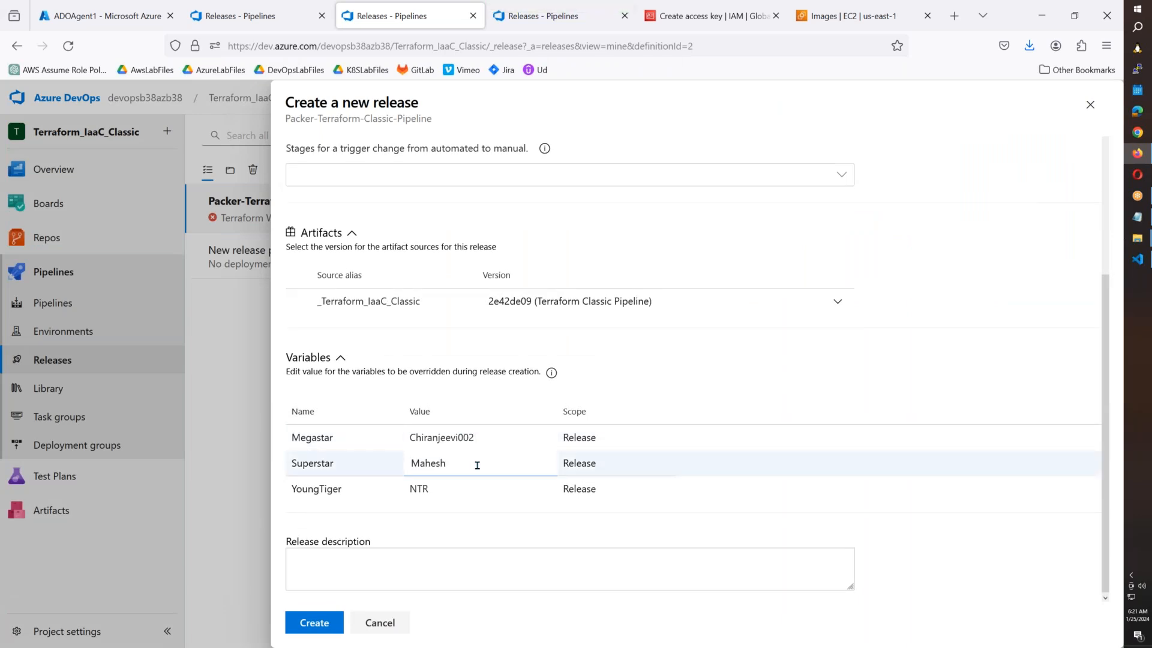
pyautogui.write('002')
pyautogui.click(470, 488)
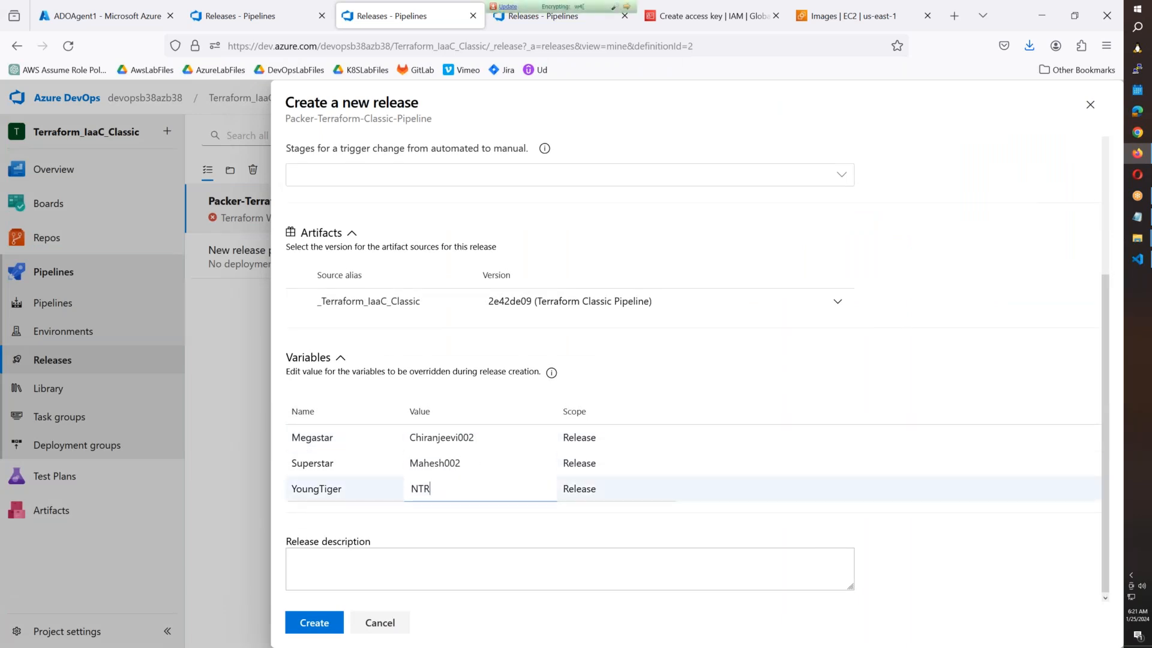
pyautogui.write('002')
pyautogui.click(327, 622)
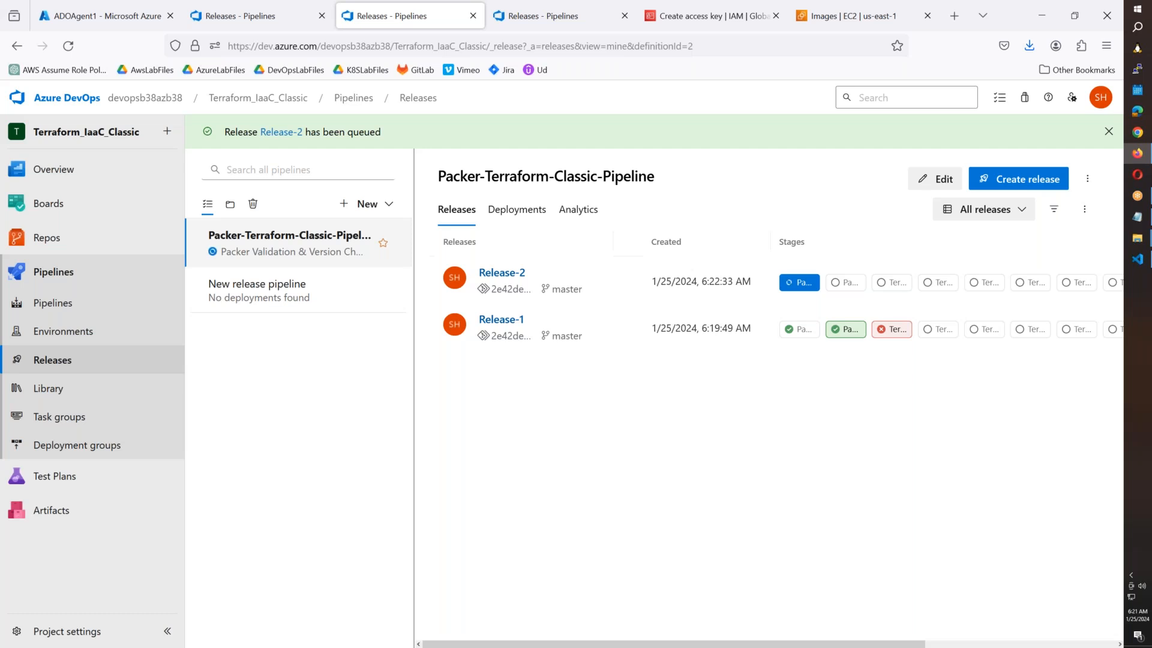
# Check Release-2's stage progress, then show the EC2 Instances list in AWS.
pyautogui.click(514, 275)
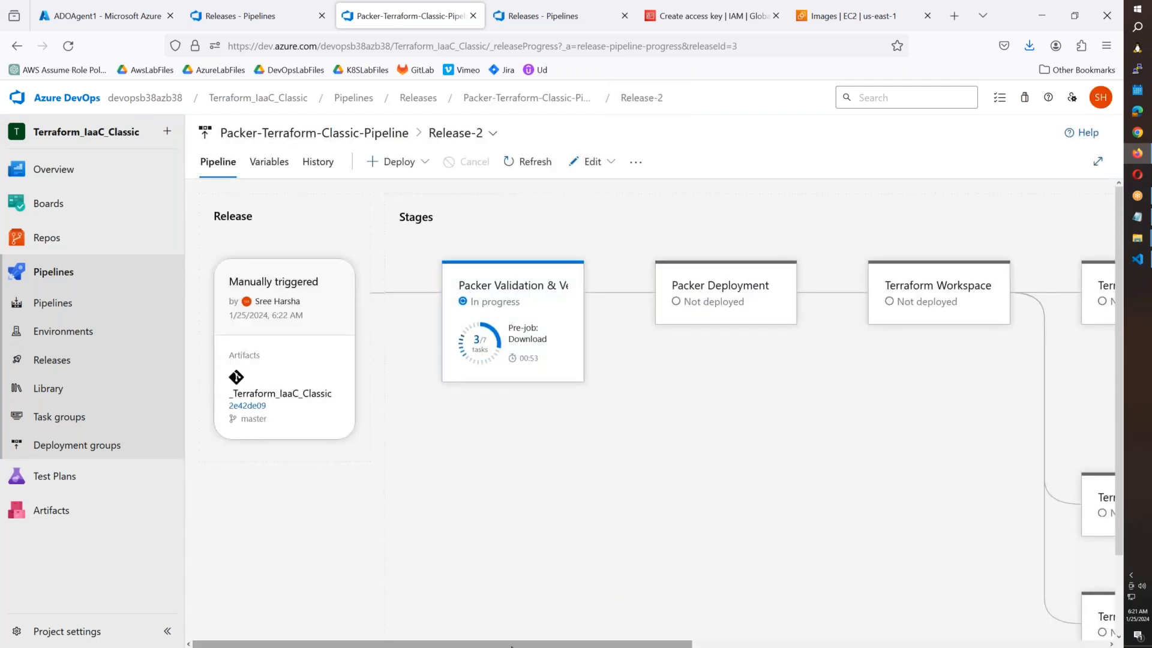
pyautogui.moveTo(518, 641); pyautogui.dragTo(918, 432)
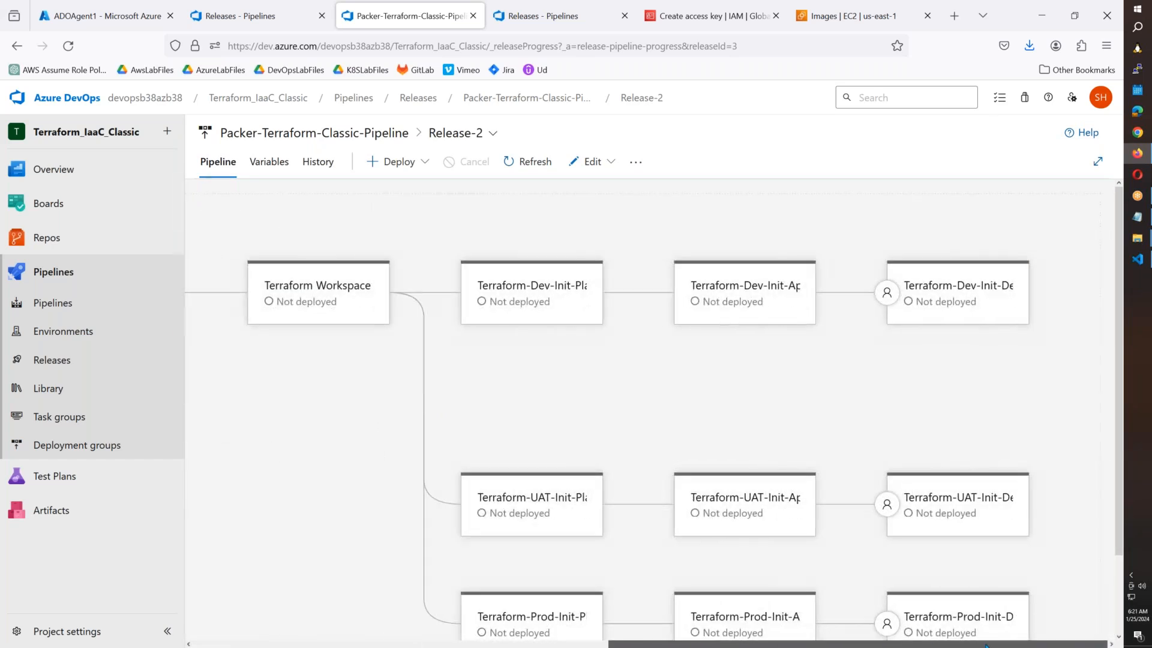
pyautogui.scroll(-2, 885, 485)
pyautogui.scroll(2, 894, 531)
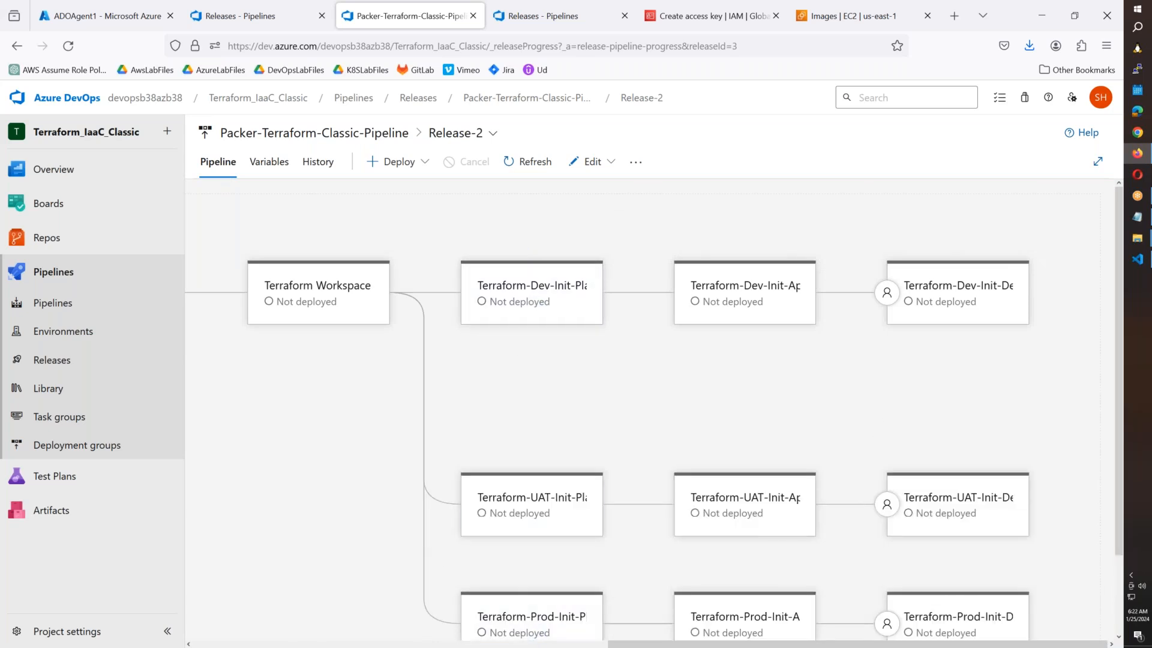
pyautogui.moveTo(606, 645); pyautogui.dragTo(383, 646)
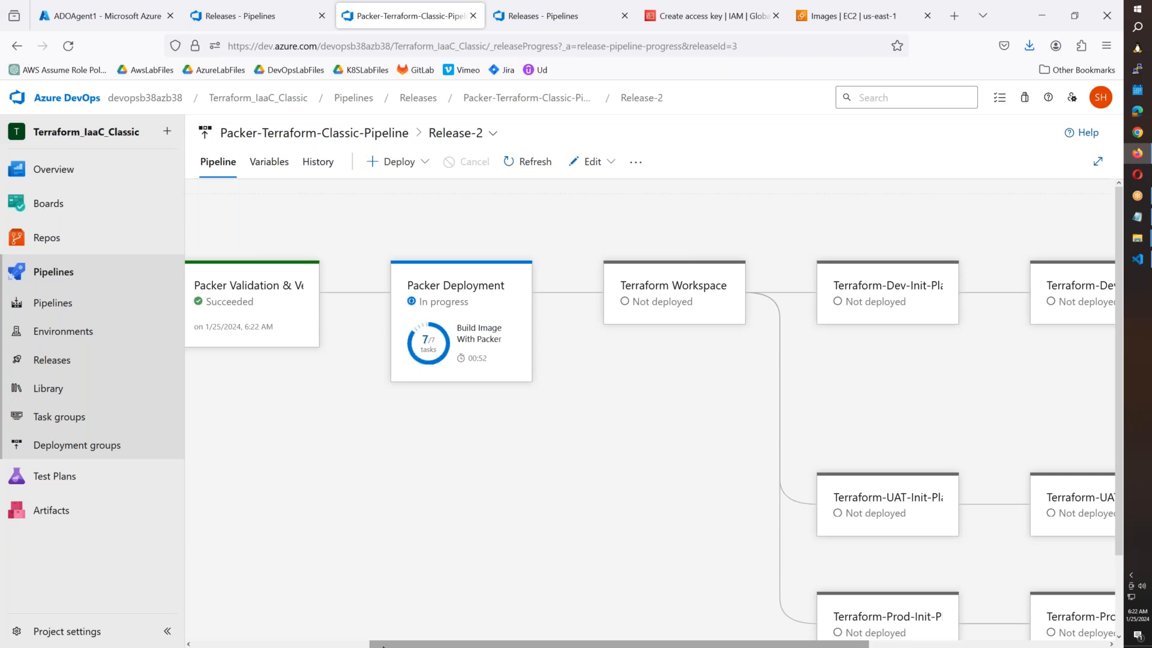
pyautogui.click(852, 16)
pyautogui.click(75, 285)
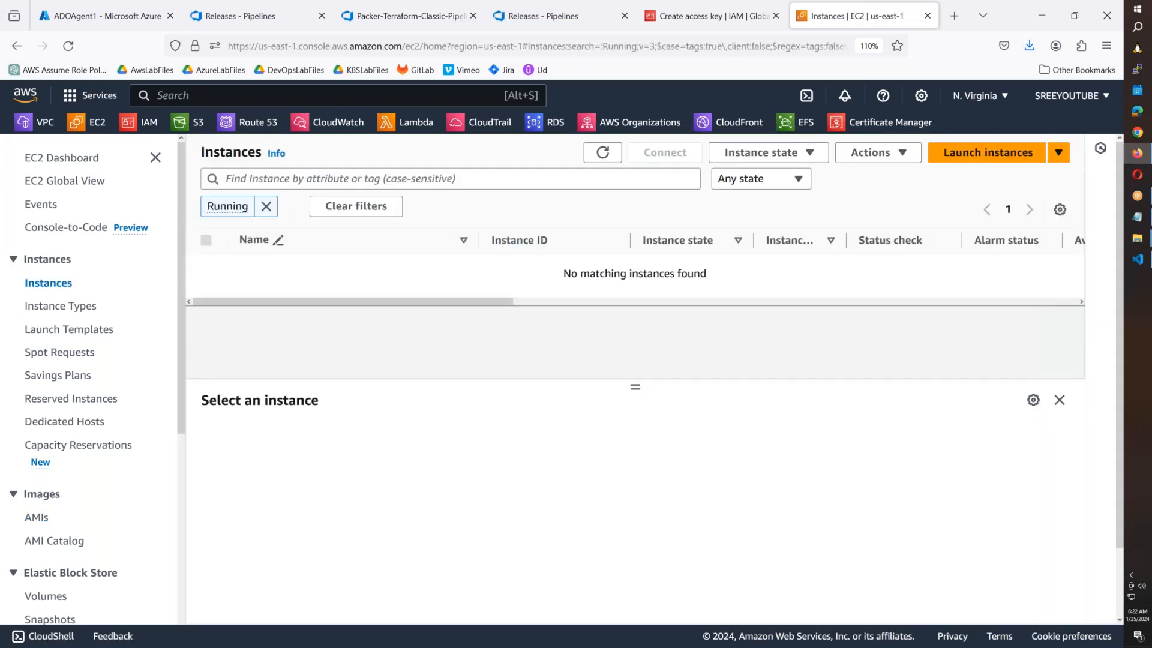
# Reload the running EC2 instances list and check Release-2's stage progress.
pyautogui.click(603, 152)
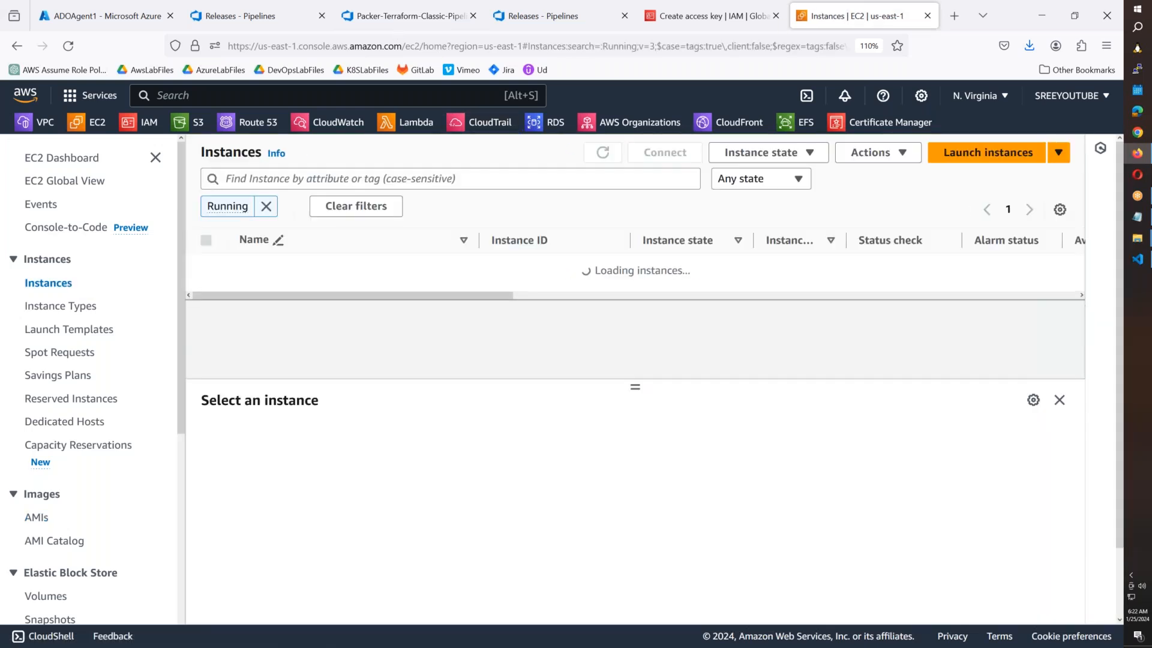
pyautogui.click(603, 152)
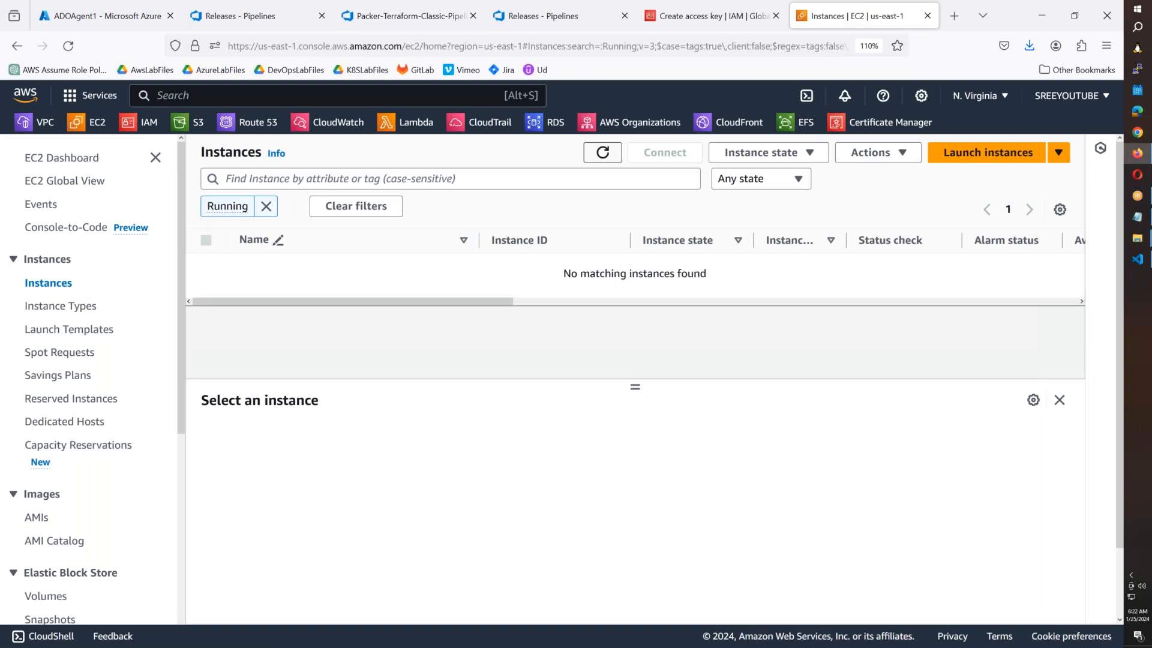
pyautogui.click(527, 18)
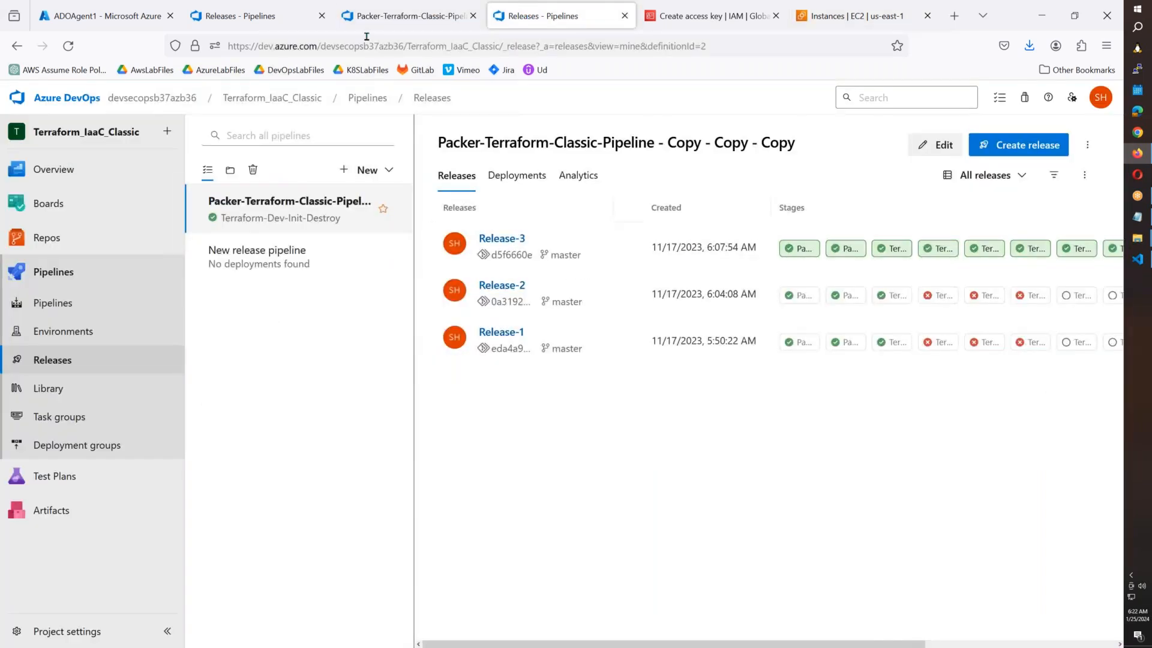
pyautogui.click(378, 17)
pyautogui.moveTo(494, 348)
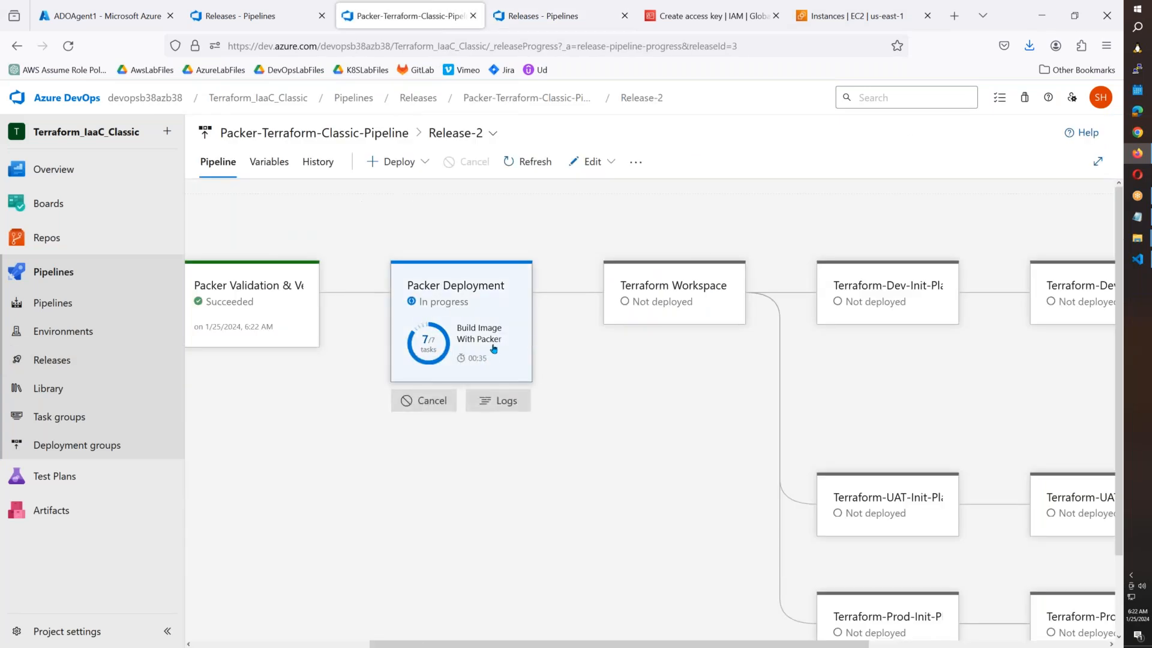
# Refresh until the Packer t2.micro build instance appears and view its details.
pyautogui.click(858, 16)
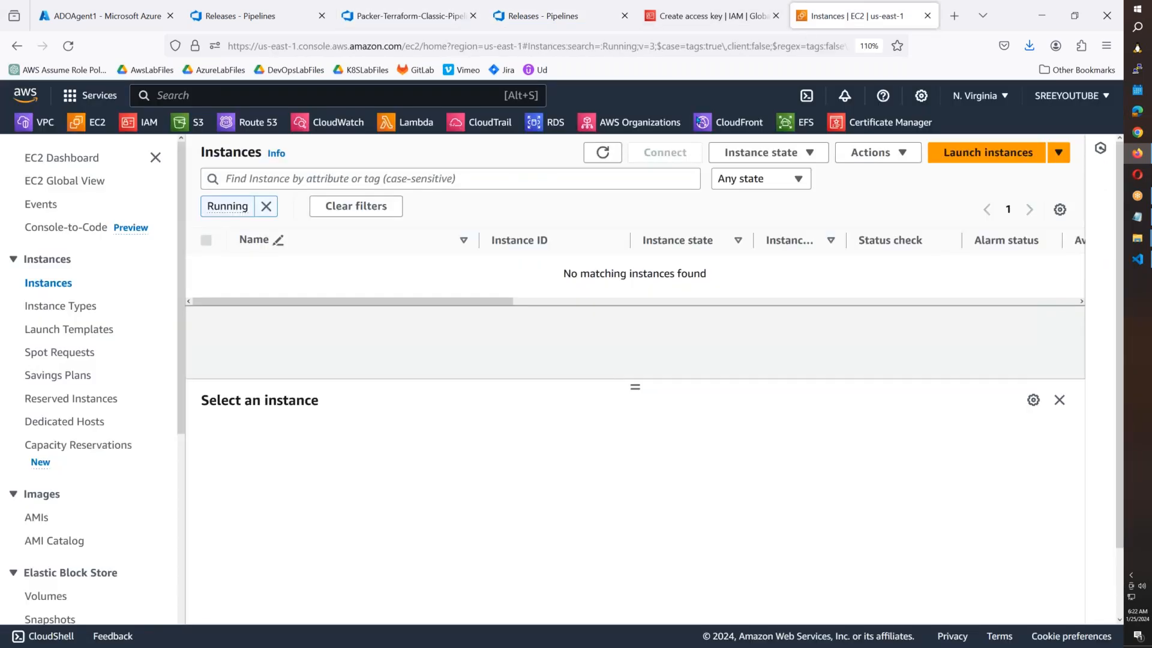
pyautogui.click(603, 154)
pyautogui.click(603, 153)
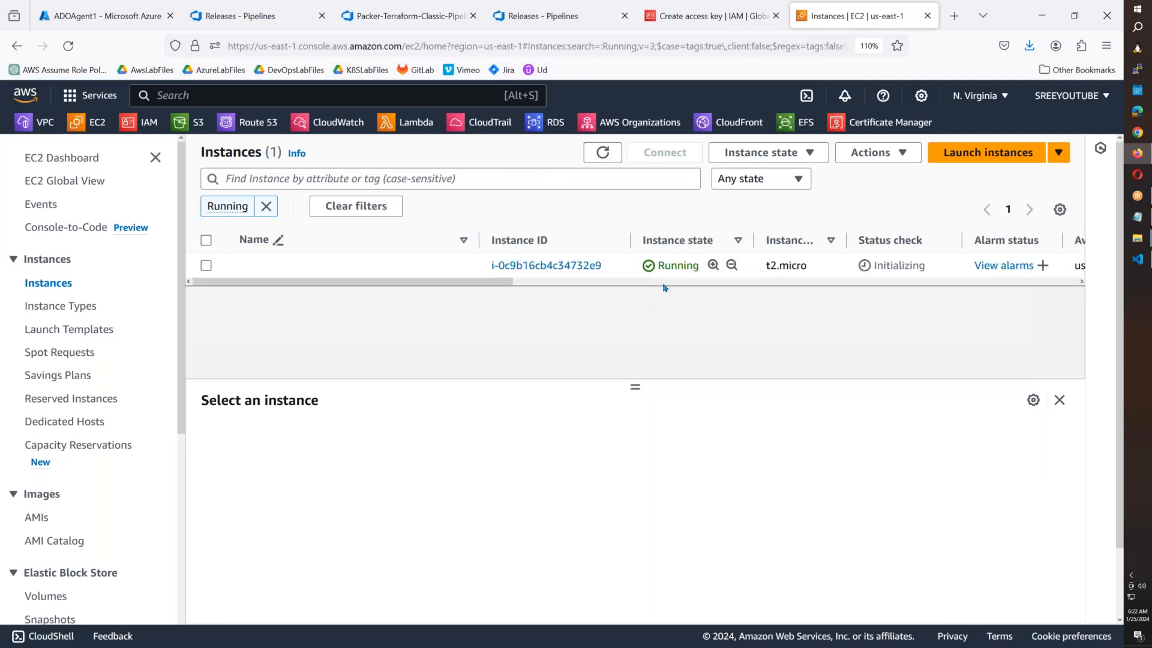
pyautogui.moveTo(485, 289); pyautogui.dragTo(972, 288)
pyautogui.moveTo(747, 265); pyautogui.dragTo(895, 266)
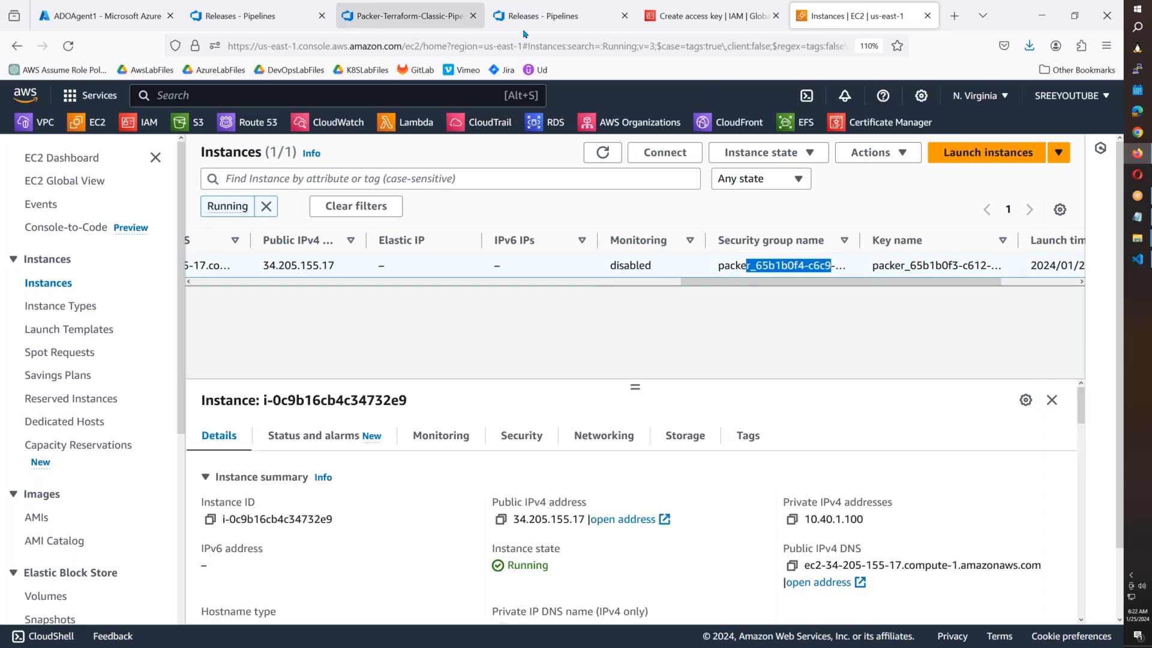
# Return to Release-2's progress view in Azure DevOps.
pyautogui.click(577, 19)
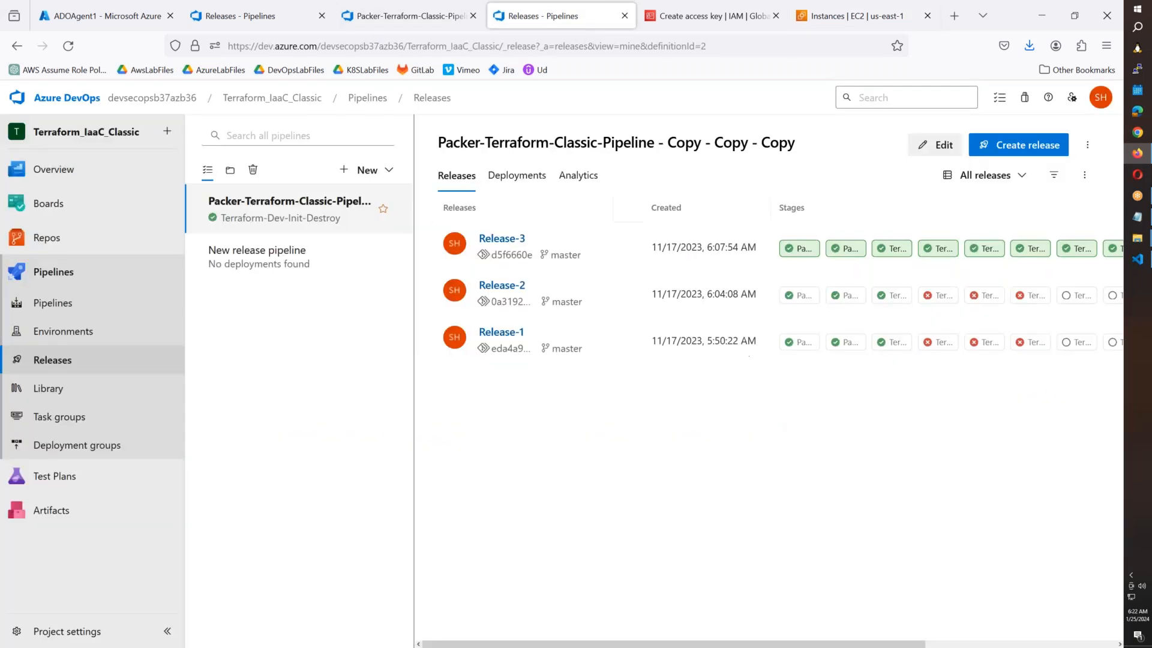
pyautogui.click(408, 16)
pyautogui.moveTo(477, 644); pyautogui.dragTo(717, 643)
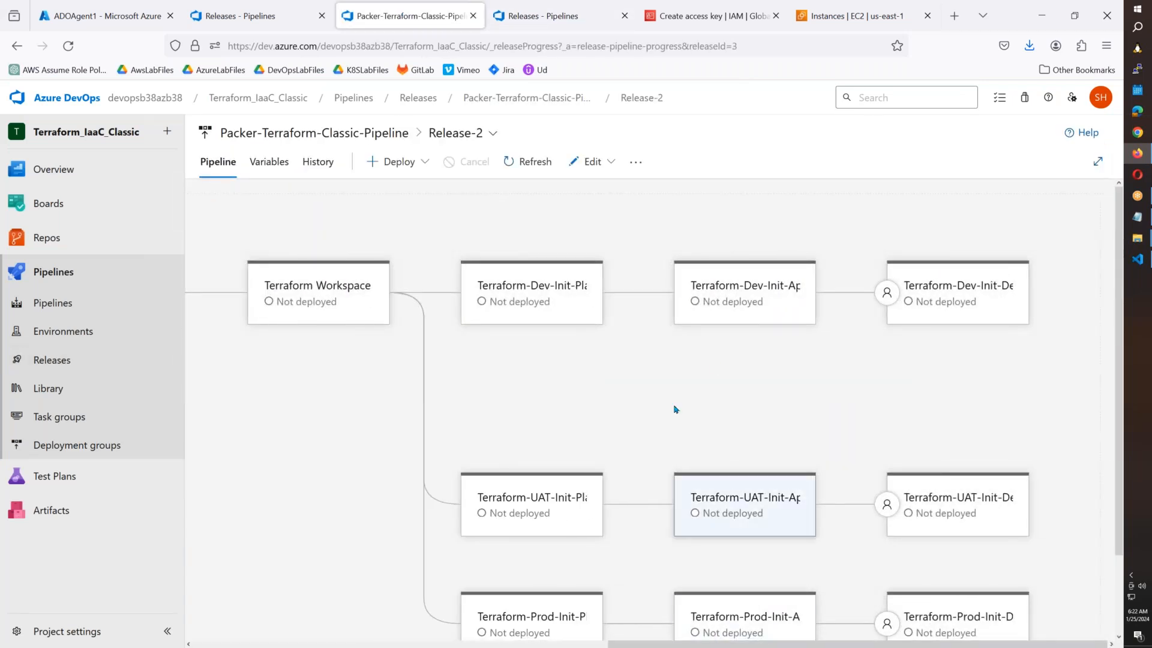
pyautogui.scroll(-2, 855, 468)
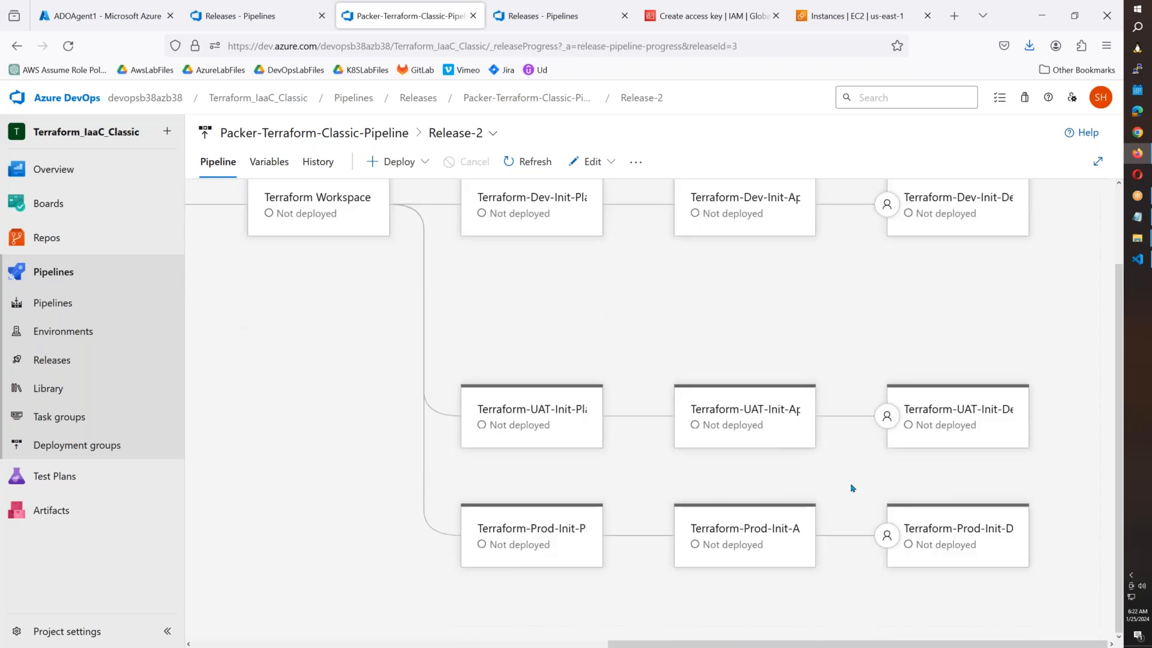
pyautogui.scroll(2, 853, 488)
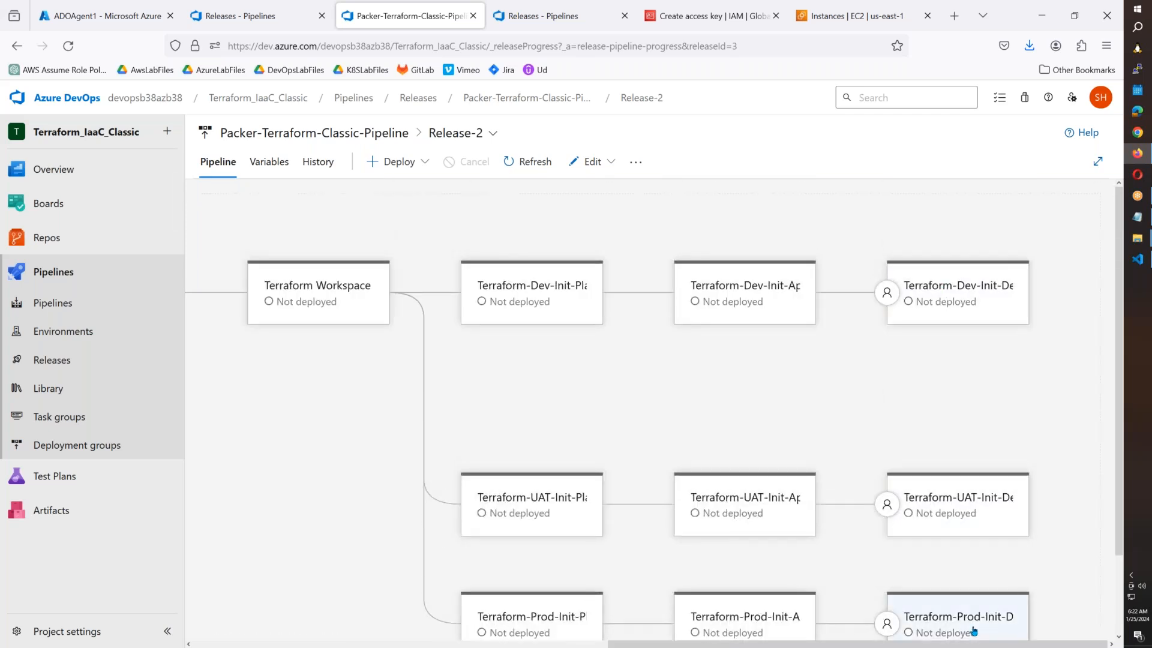
pyautogui.scroll(-2, 930, 240)
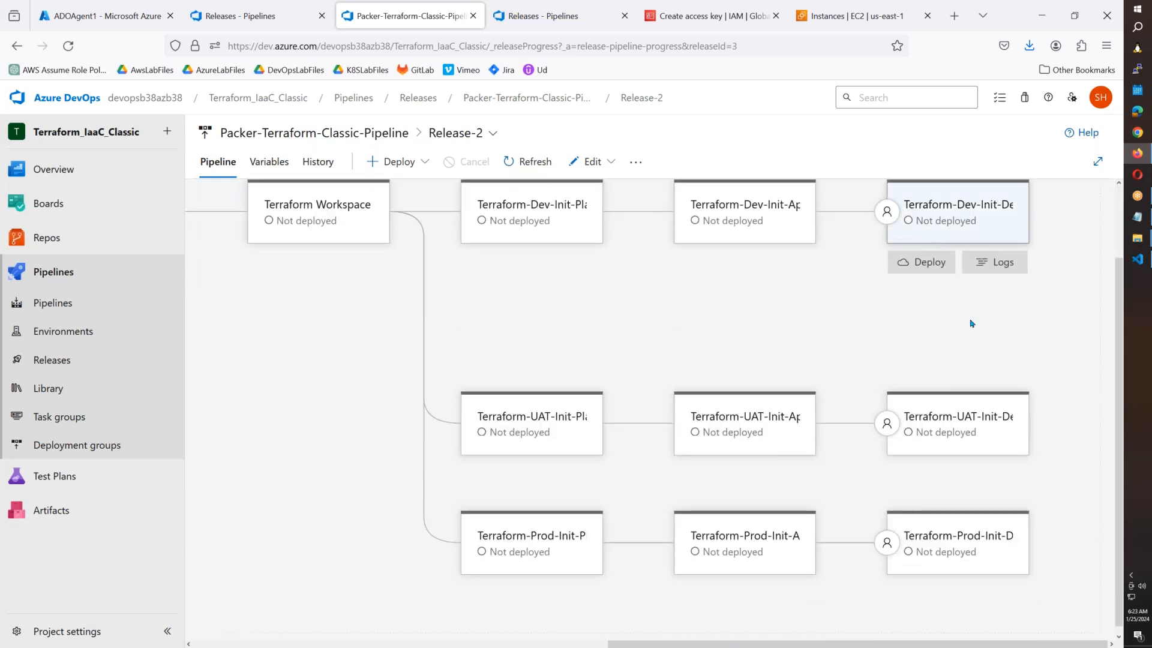
pyautogui.scroll(2, 759, 588)
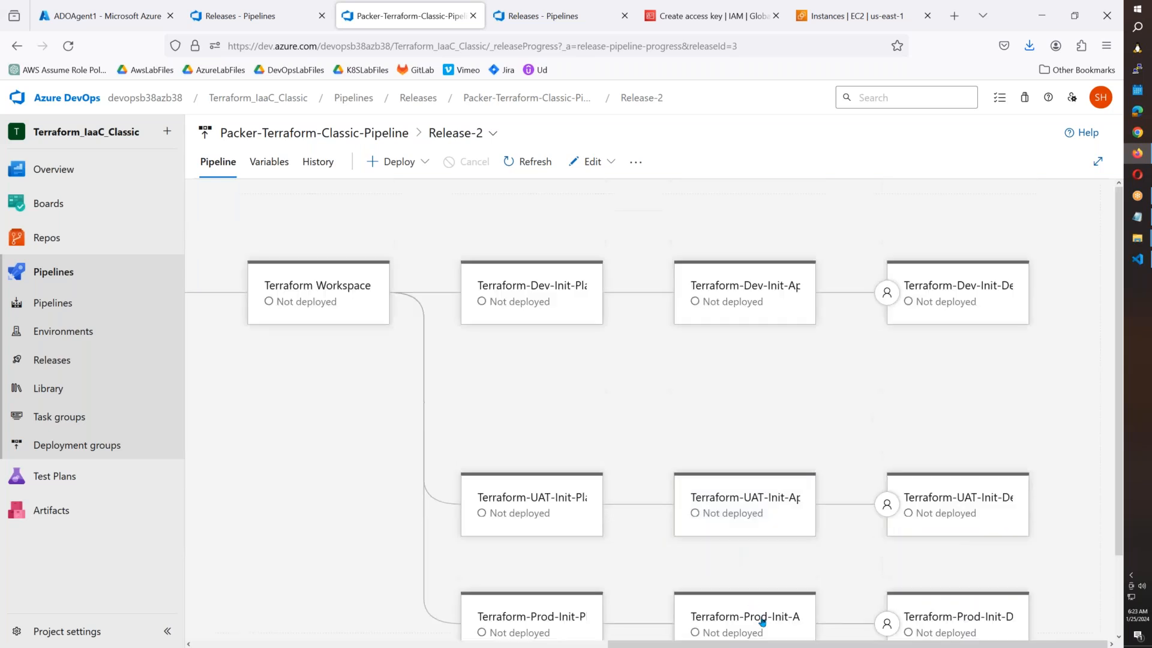
pyautogui.moveTo(764, 646); pyautogui.dragTo(391, 644)
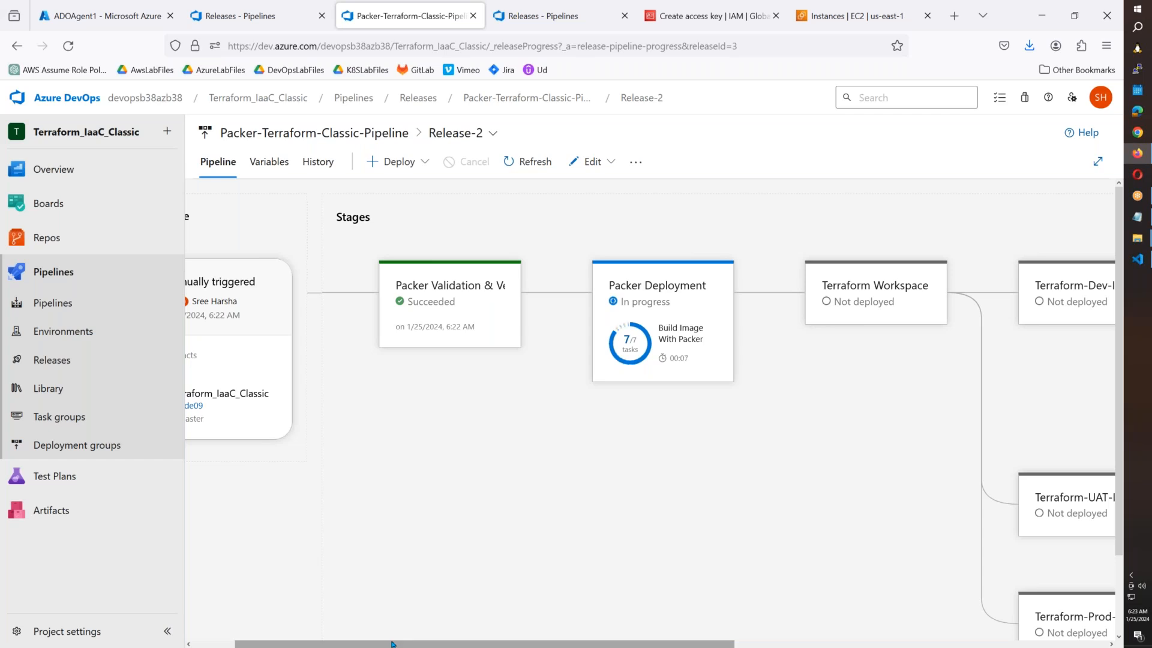
pyautogui.moveTo(70, 199)
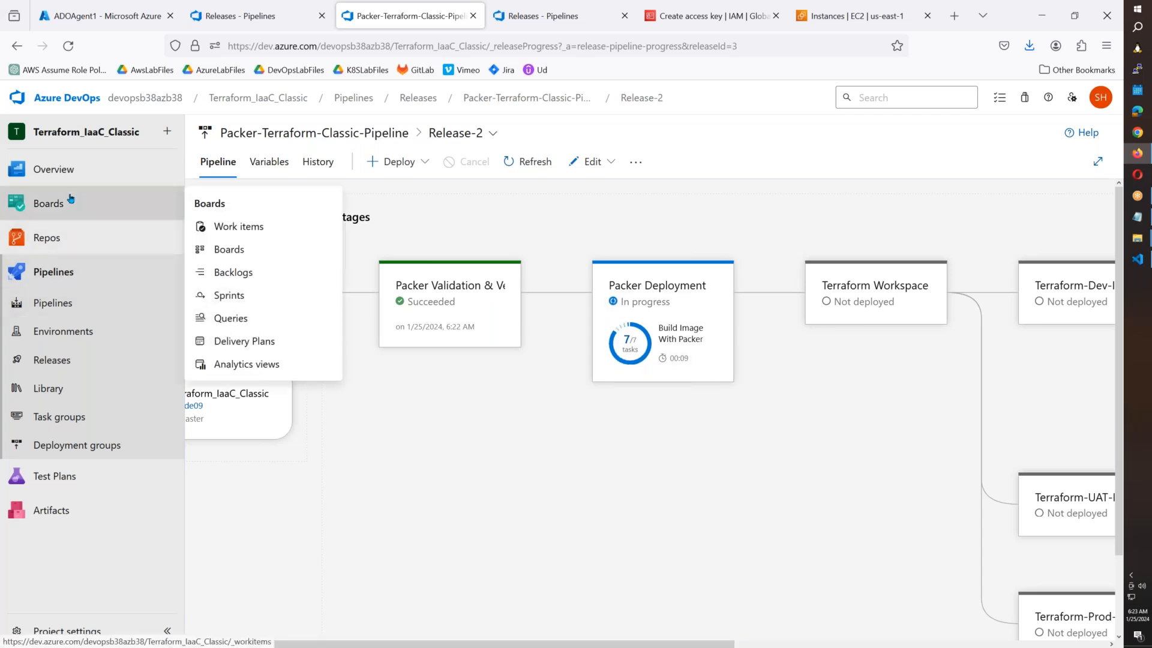
pyautogui.click(1134, 220)
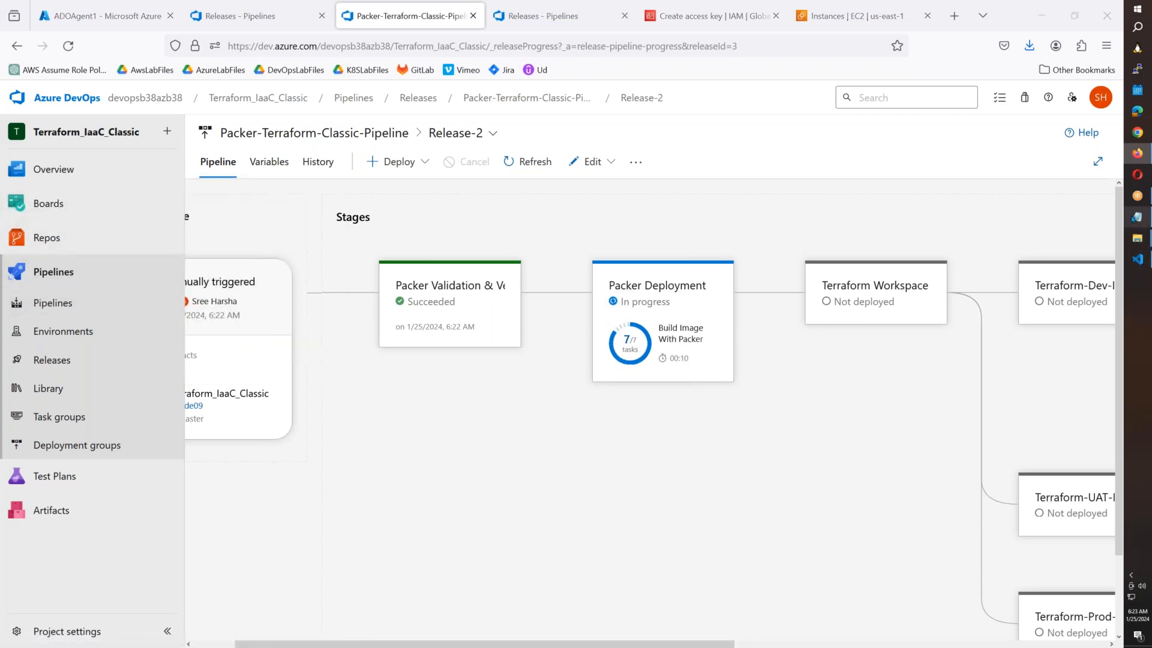
# Add the line '1. Project Tagging or Billing' below the existing notes.
pyautogui.press('Return')
pyautogui.press('Return')
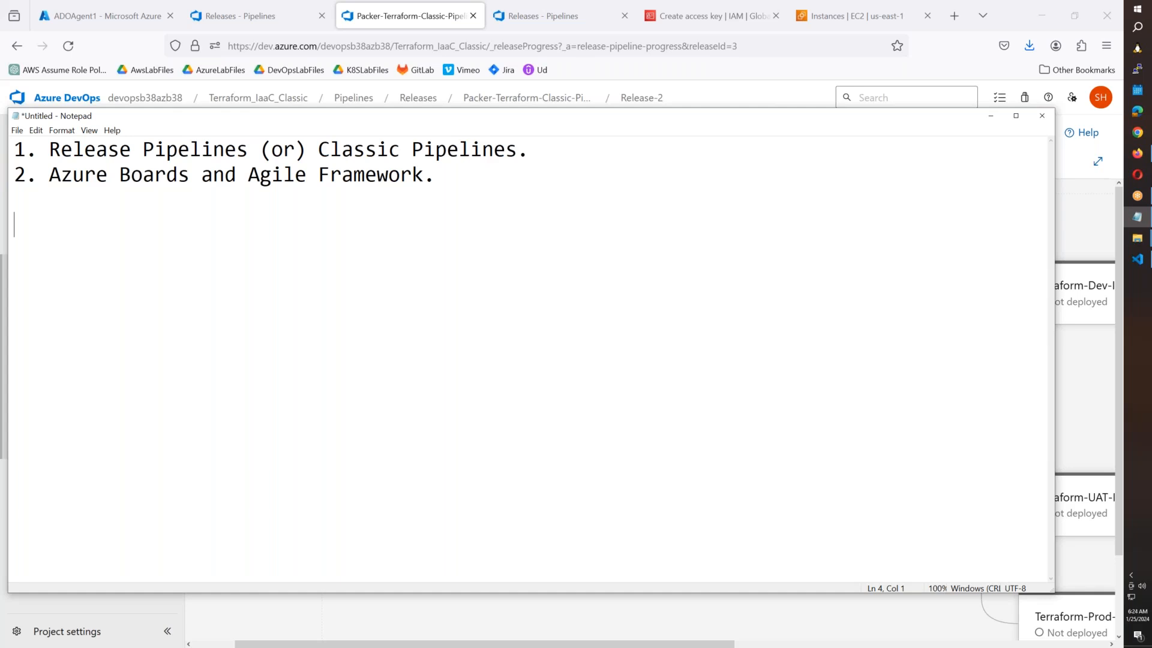
pyautogui.write('1. Project ')
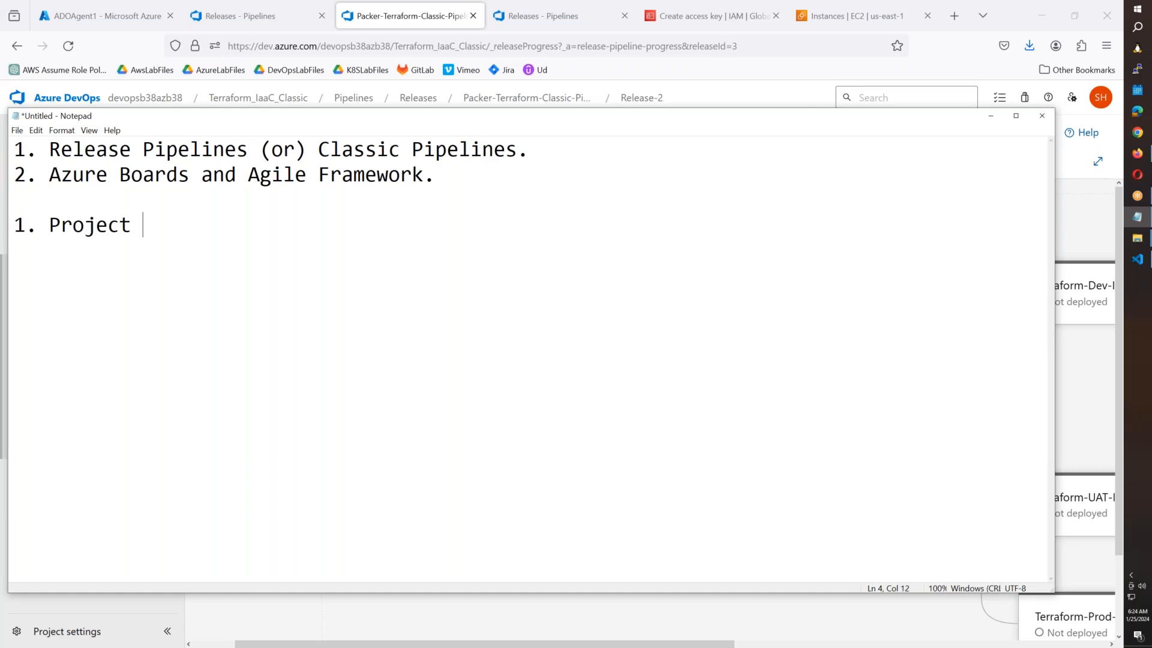
pyautogui.write('Tagging r')
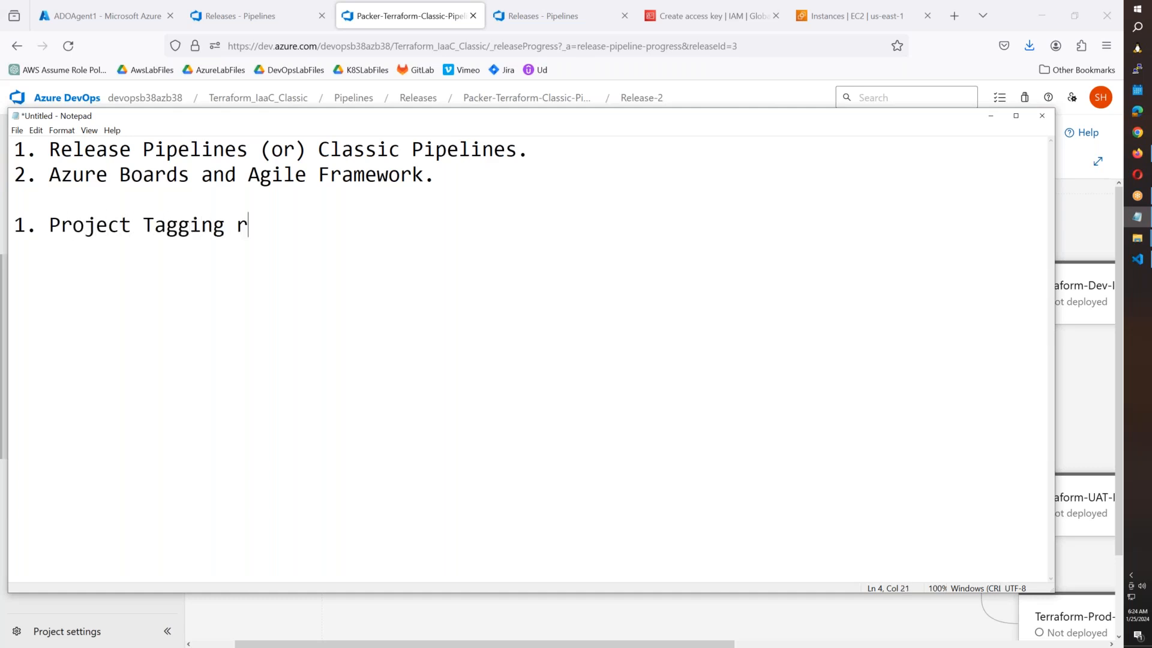
pyautogui.press('BackSpace')
pyautogui.write('or Billing')
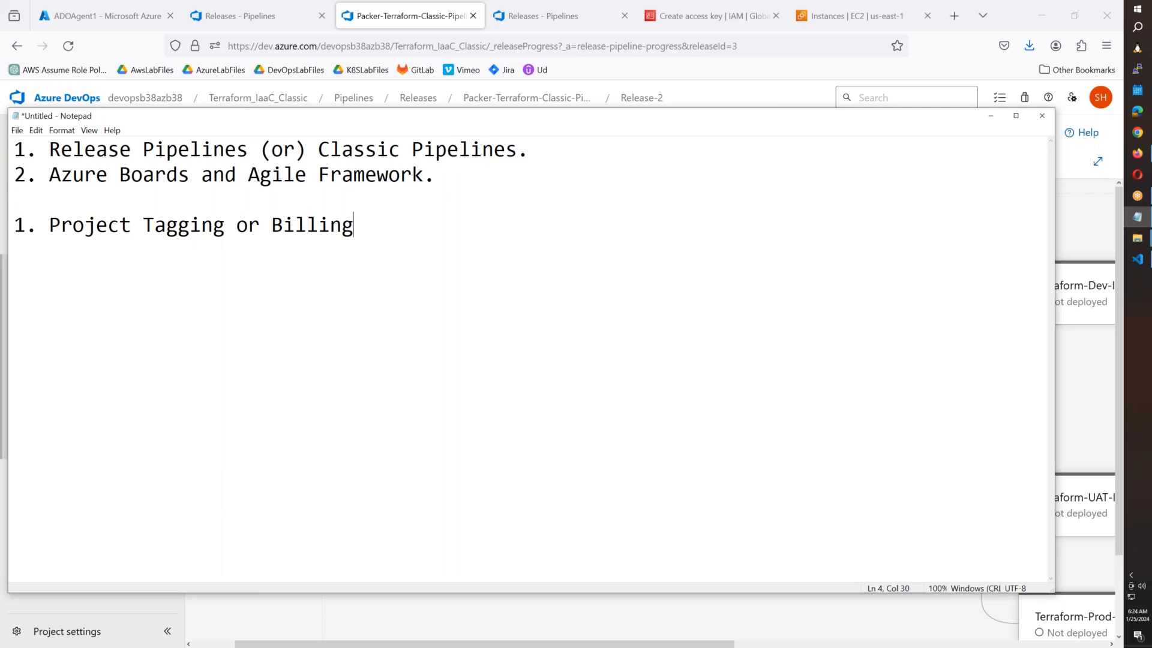
pyautogui.click(863, 16)
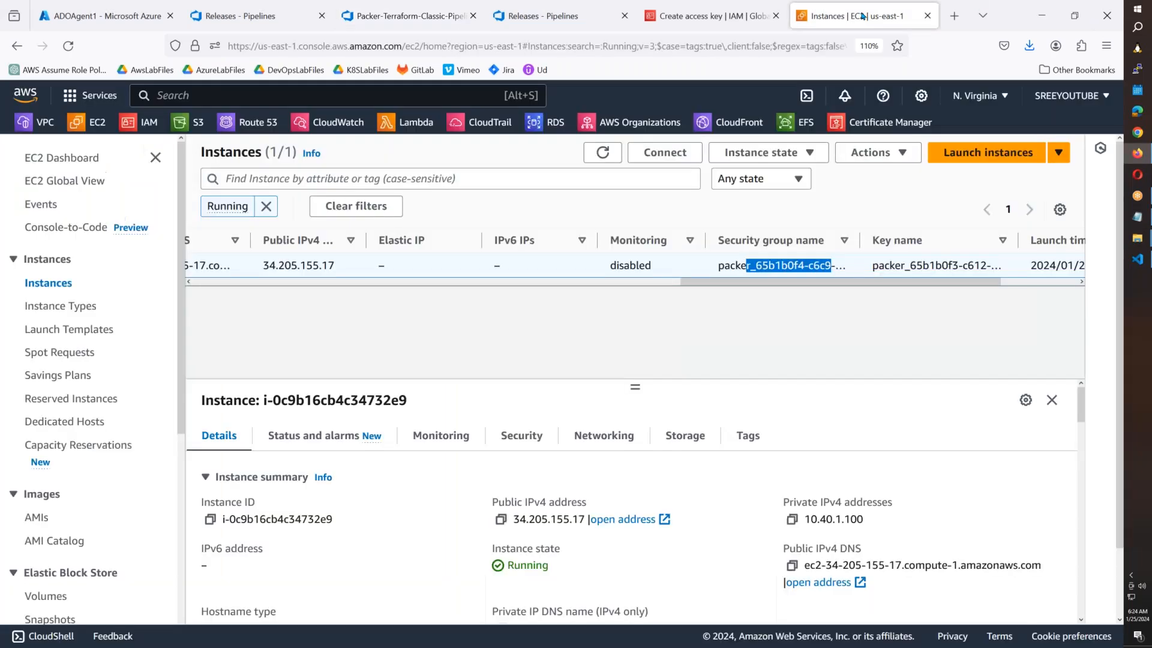
# Search Google Images for 'project timesheet sap' limited to large images.
pyautogui.hotkey('ctrl', 't')
pyautogui.write('google.com')
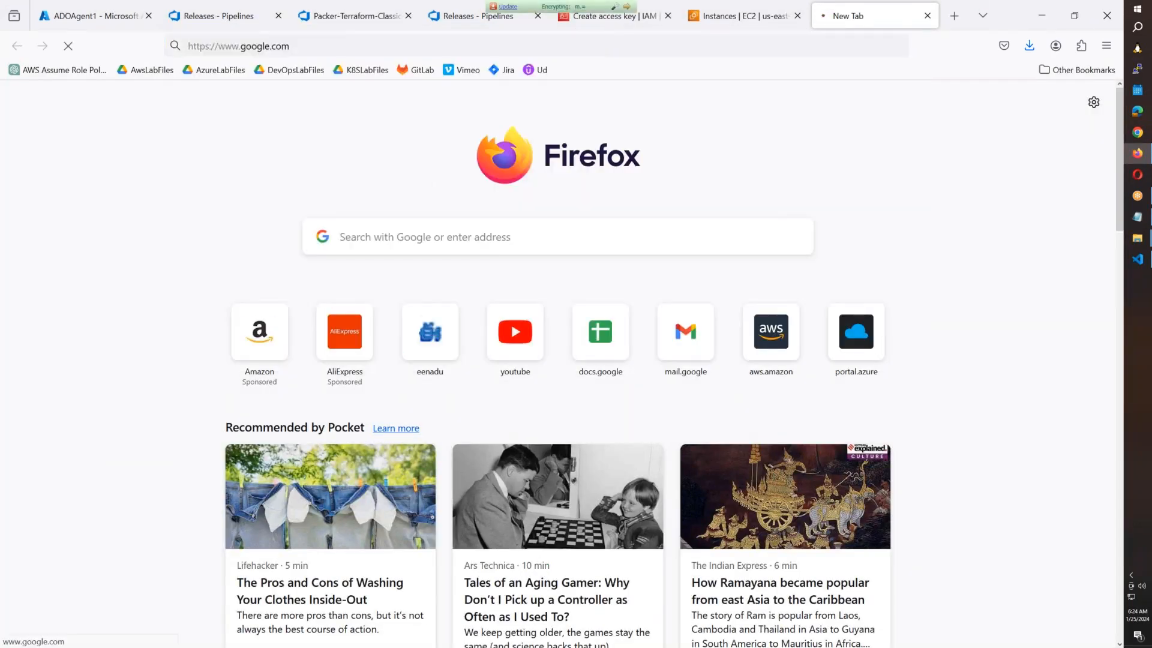
pyautogui.press('Return')
pyautogui.write('project timesh')
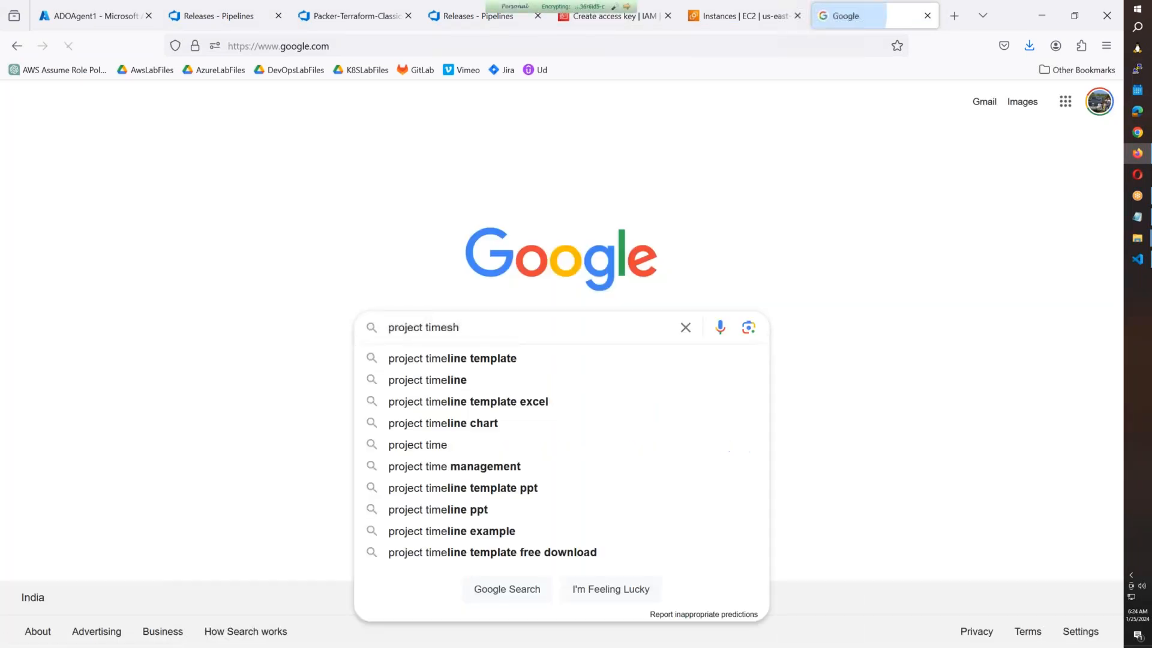
pyautogui.write('eet sap')
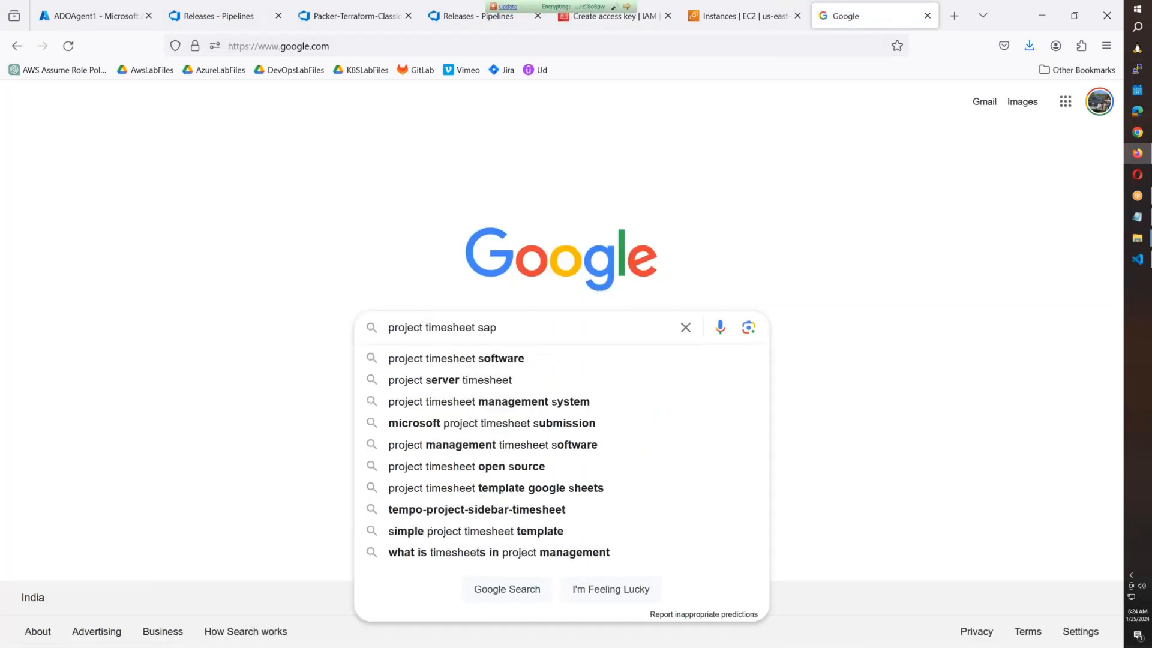
pyautogui.press('Return')
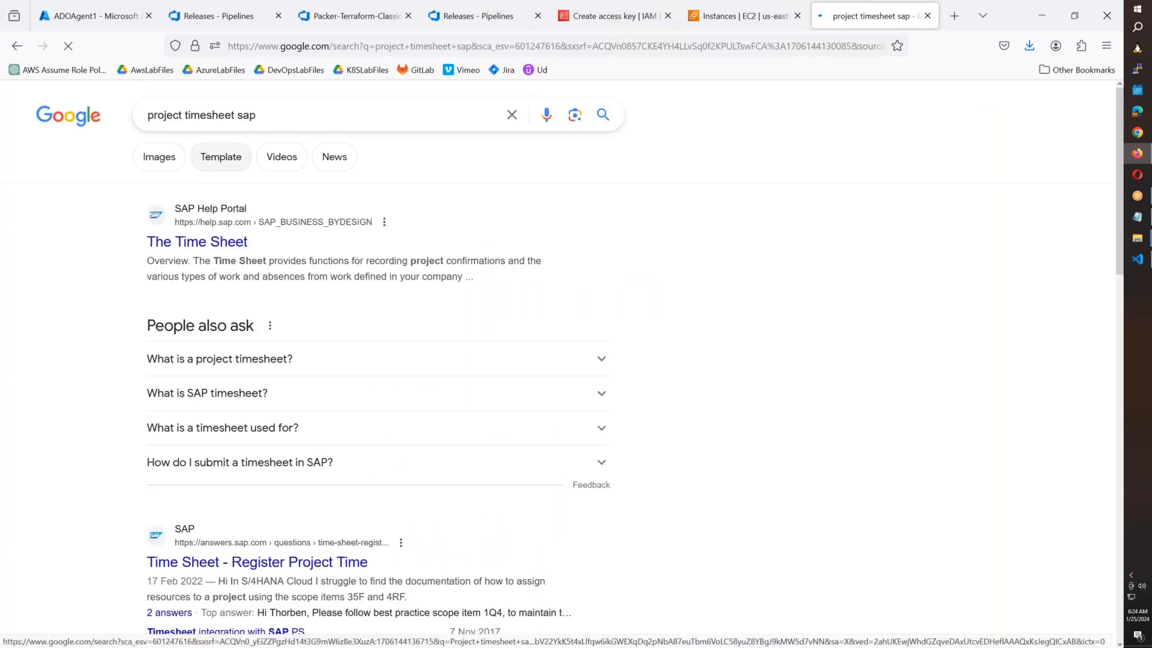
pyautogui.click(159, 156)
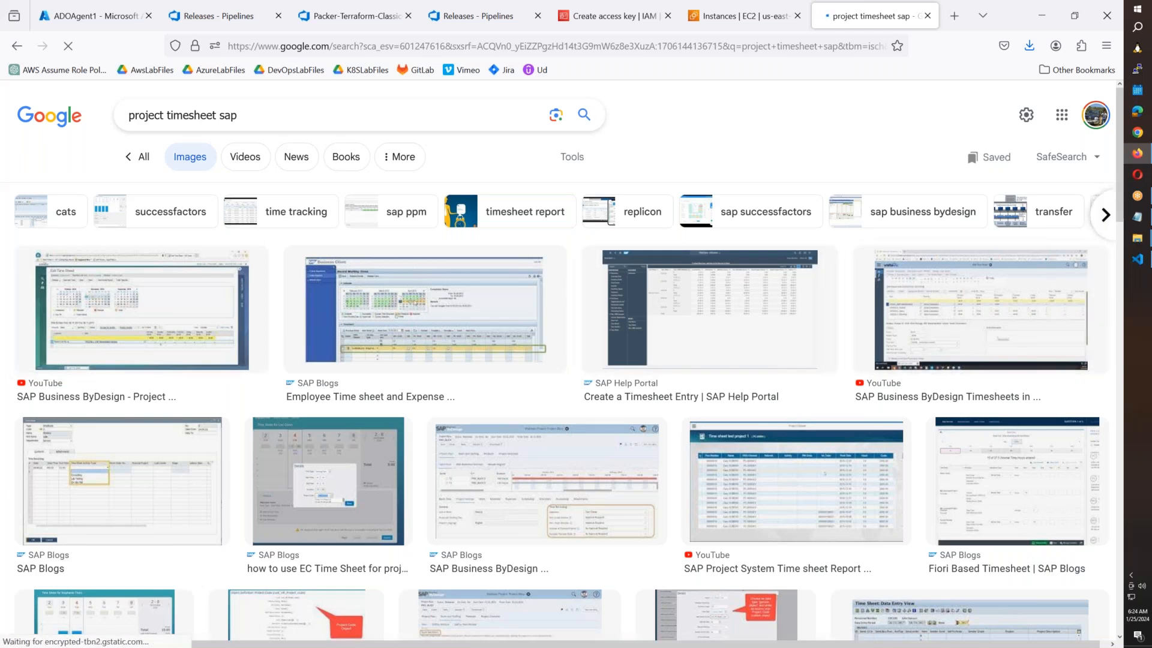
pyautogui.click(579, 161)
pyautogui.click(340, 192)
pyautogui.click(356, 241)
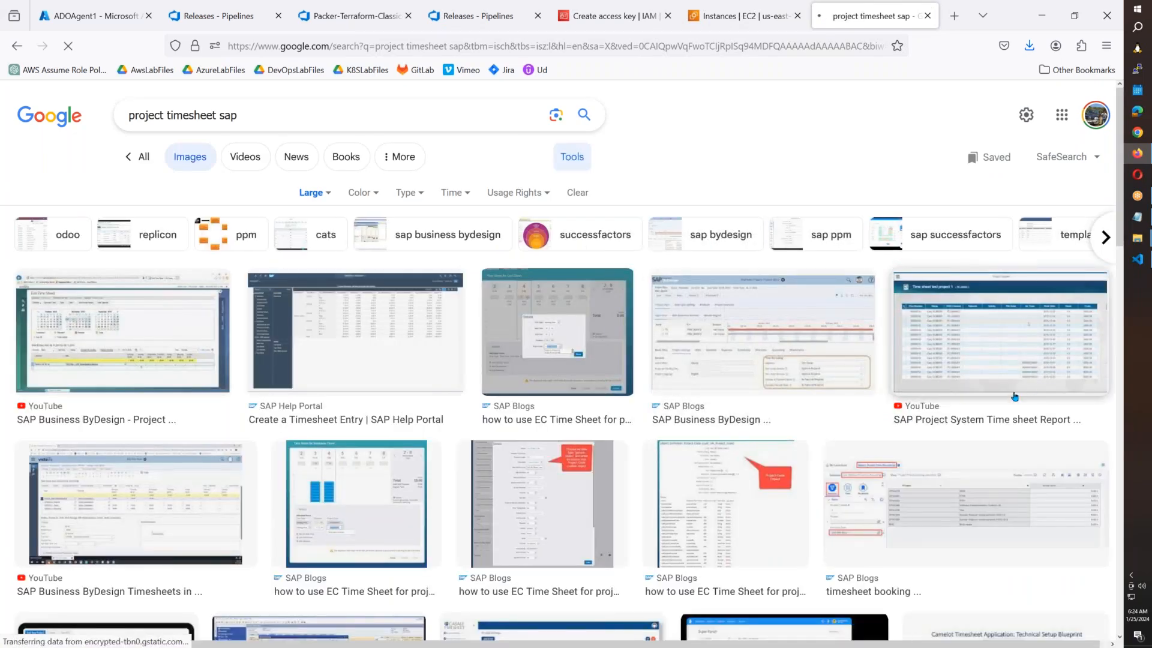
# Open the SAP Project System Time sheet Report image in a new tab.
pyautogui.scroll(-2, 1014, 398)
pyautogui.scroll(-5, 1014, 398)
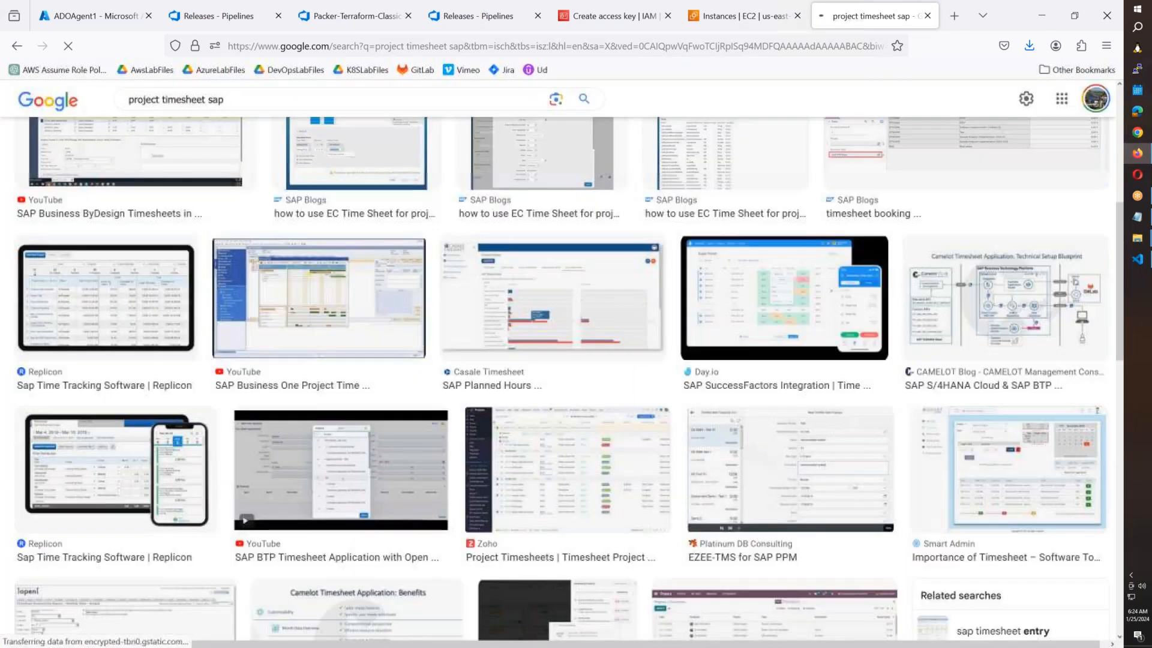
pyautogui.scroll(-5, 1014, 398)
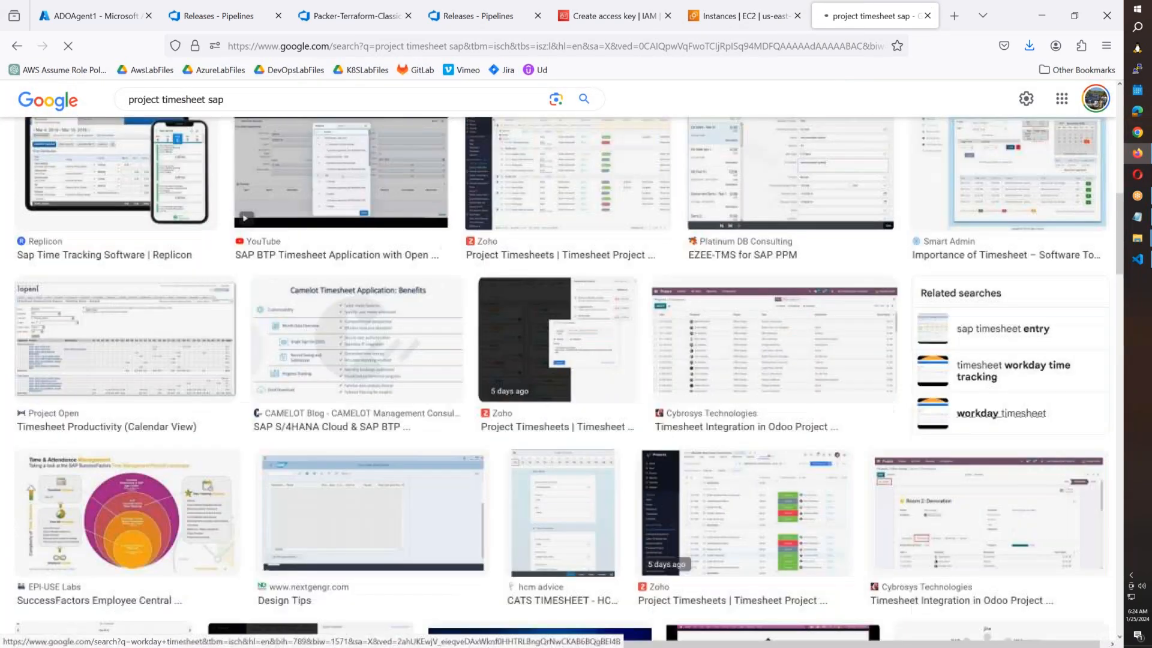
pyautogui.scroll(10, 1026, 414)
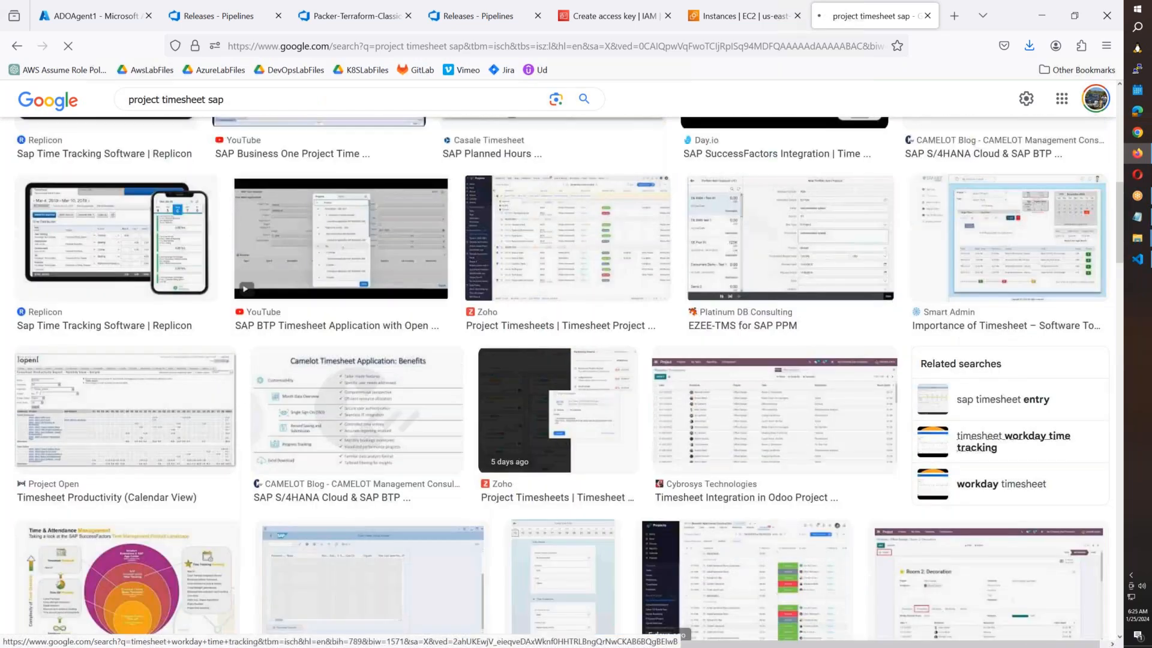
pyautogui.click(1034, 355)
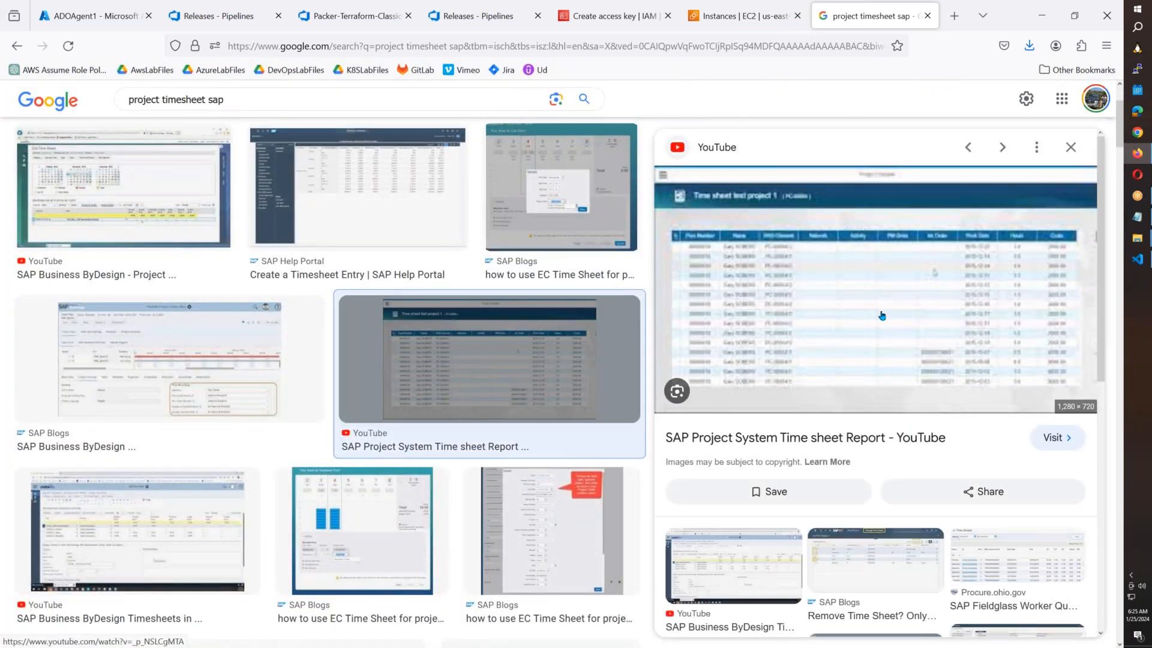
pyautogui.rightClick(888, 319)
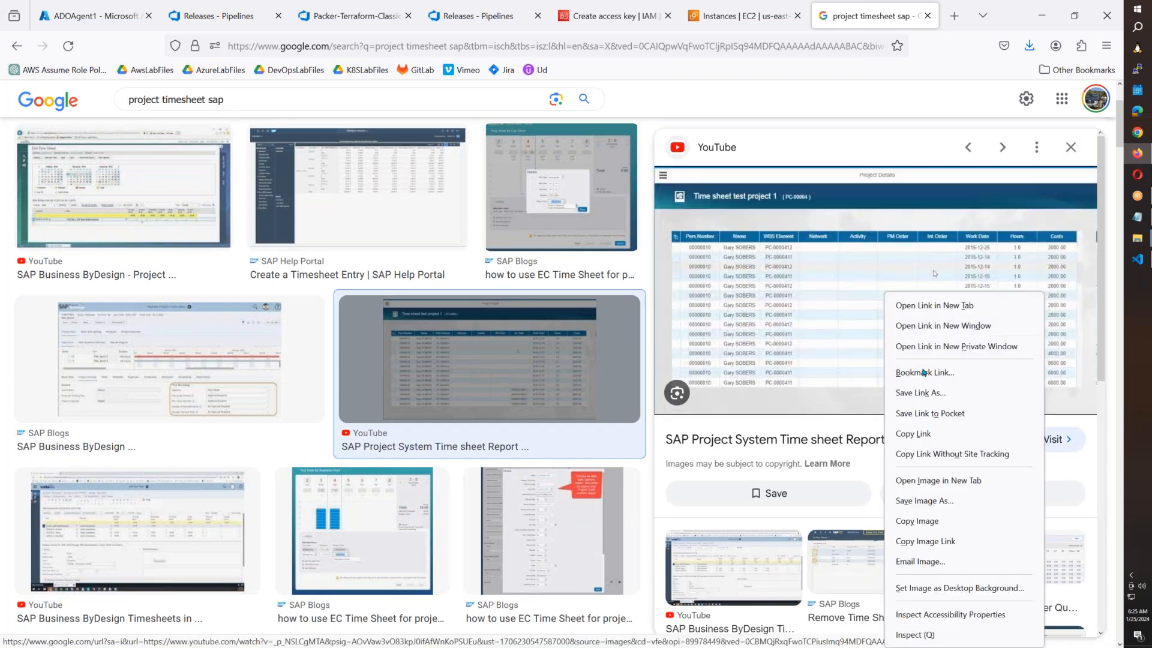
pyautogui.click(934, 480)
pyautogui.click(862, 18)
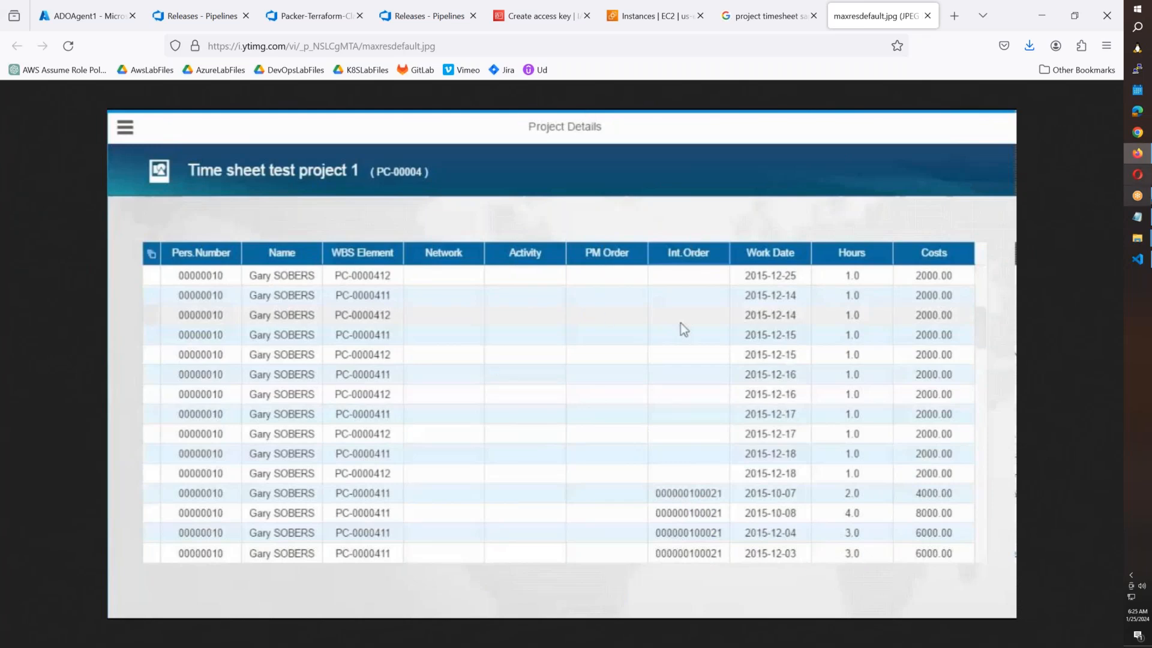
# End item 1 with a period and add '2. Weekly timesheets.' on the next line.
pyautogui.click(1137, 216)
pyautogui.write('. Project Tagging or Billing.')
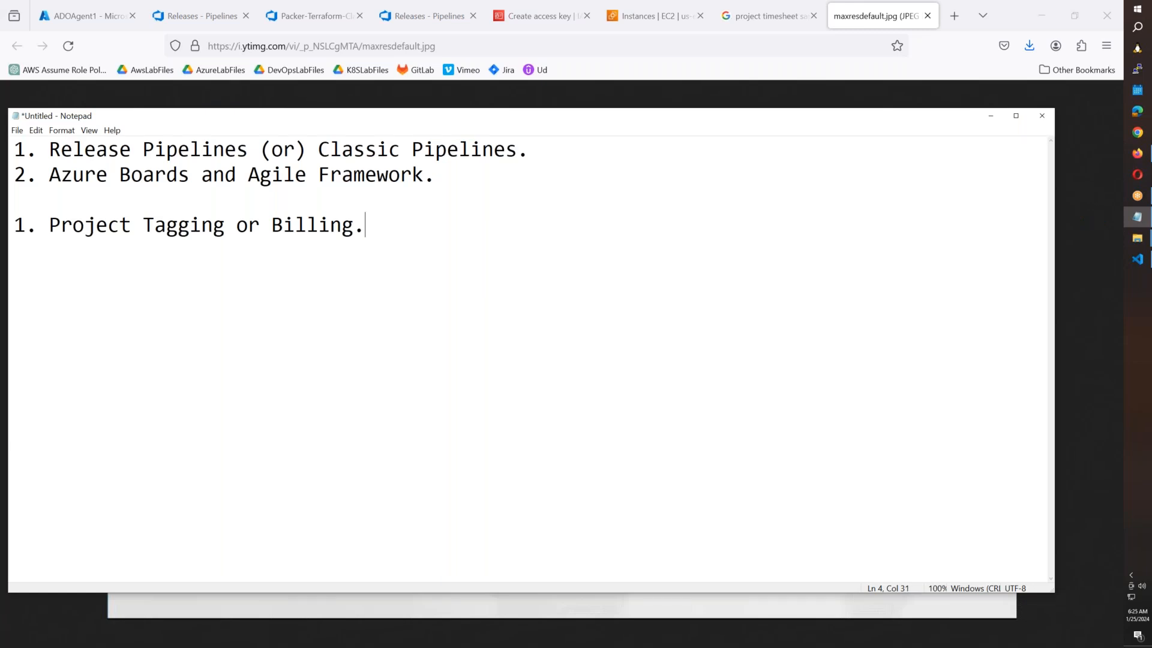
pyautogui.press('Return')
pyautogui.write('2. Weekly ')
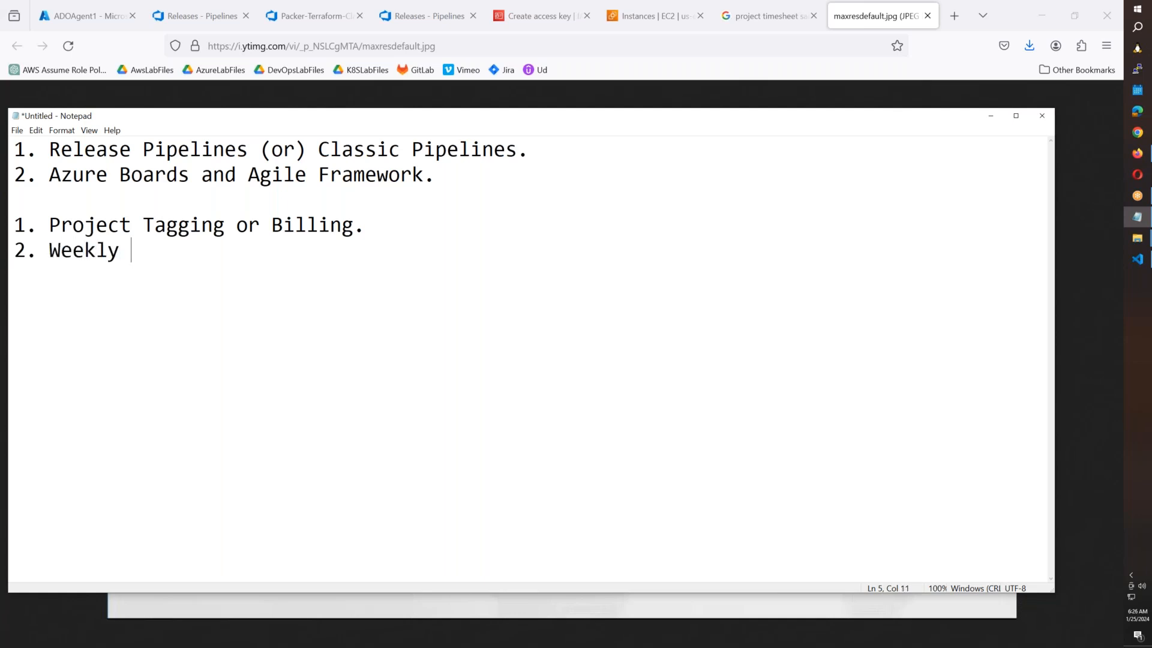
pyautogui.write('timesheets.')
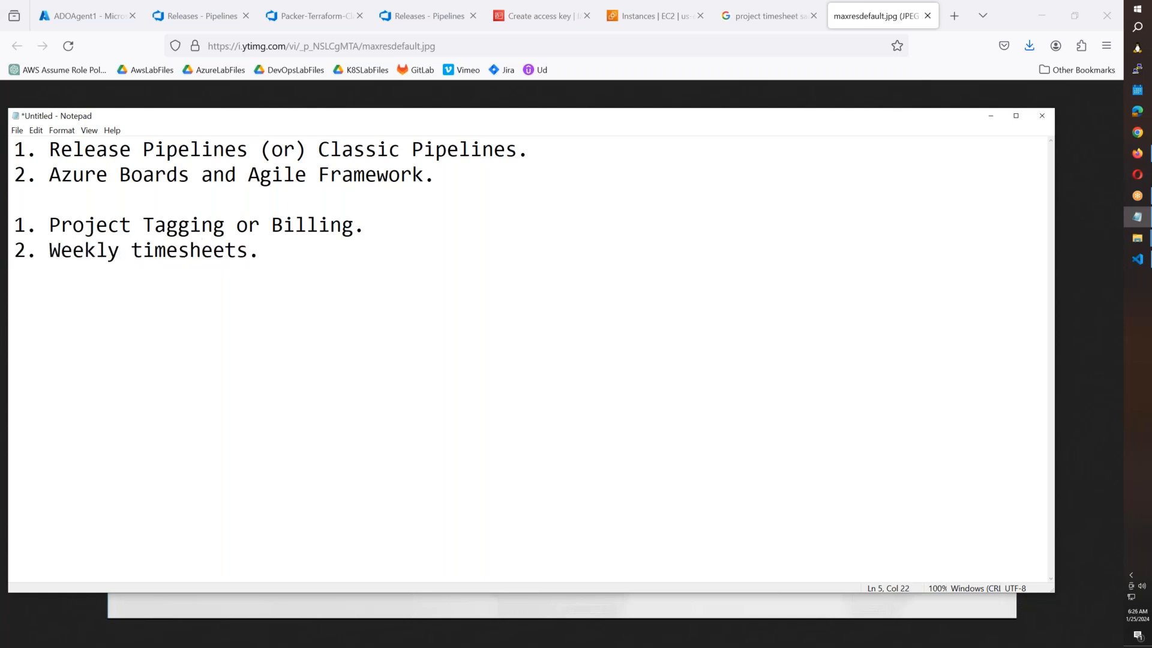
pyautogui.press('Return')
pyautogui.hotkey('alt', 'Tab')
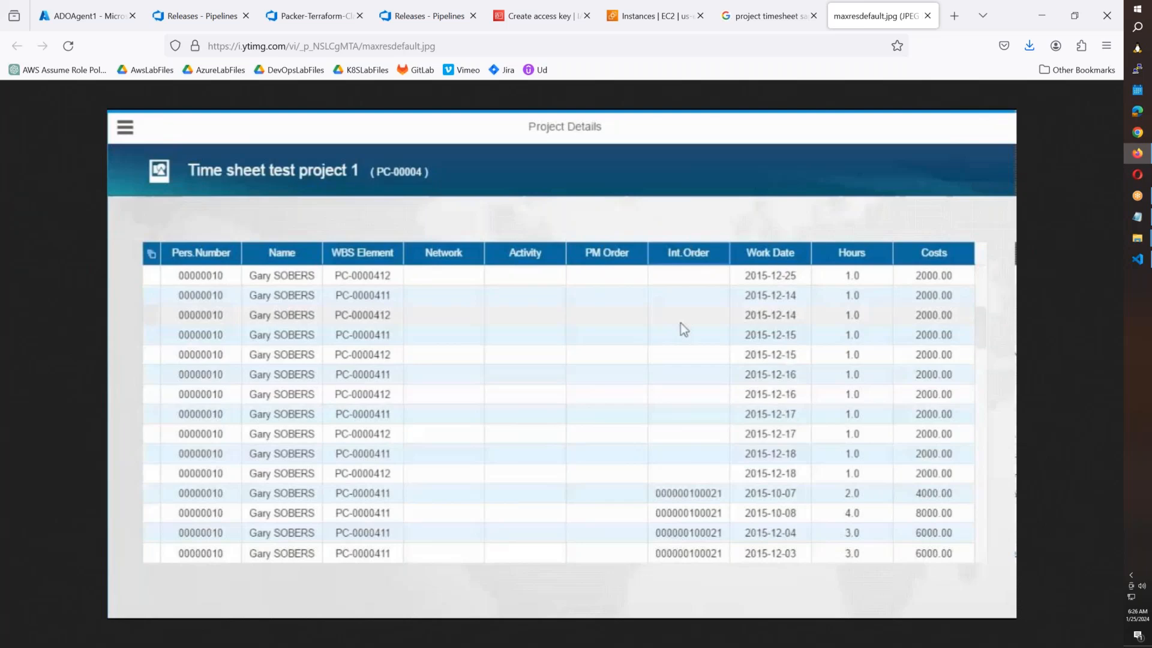
# Add item '3. Project Kickoff/Intro call.' below Weekly timesheets.
pyautogui.hotkey('alt', 'Tab')
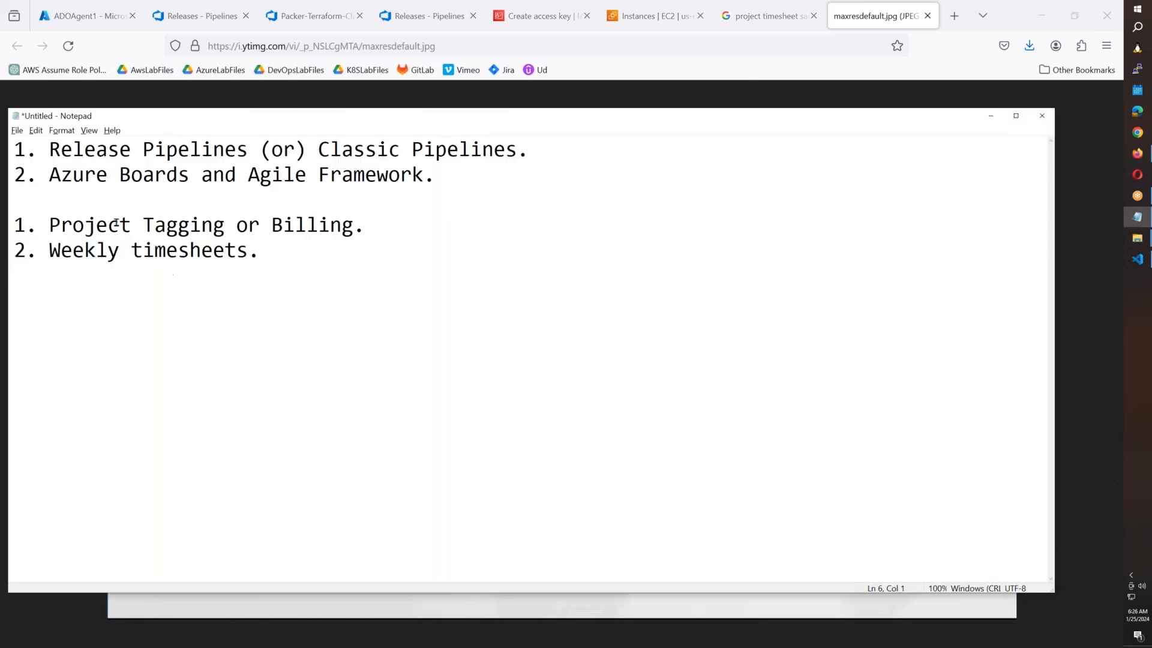
pyautogui.moveTo(261, 252); pyautogui.dragTo(15, 220)
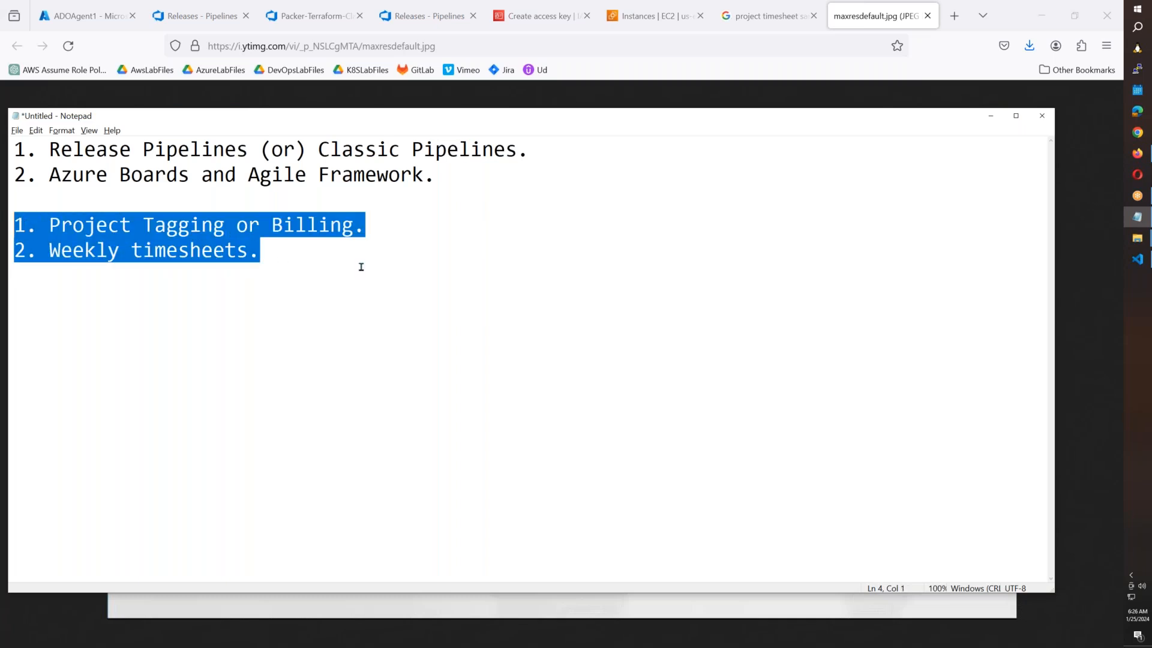
pyautogui.click(301, 254)
pyautogui.press('Return')
pyautogui.write('3')
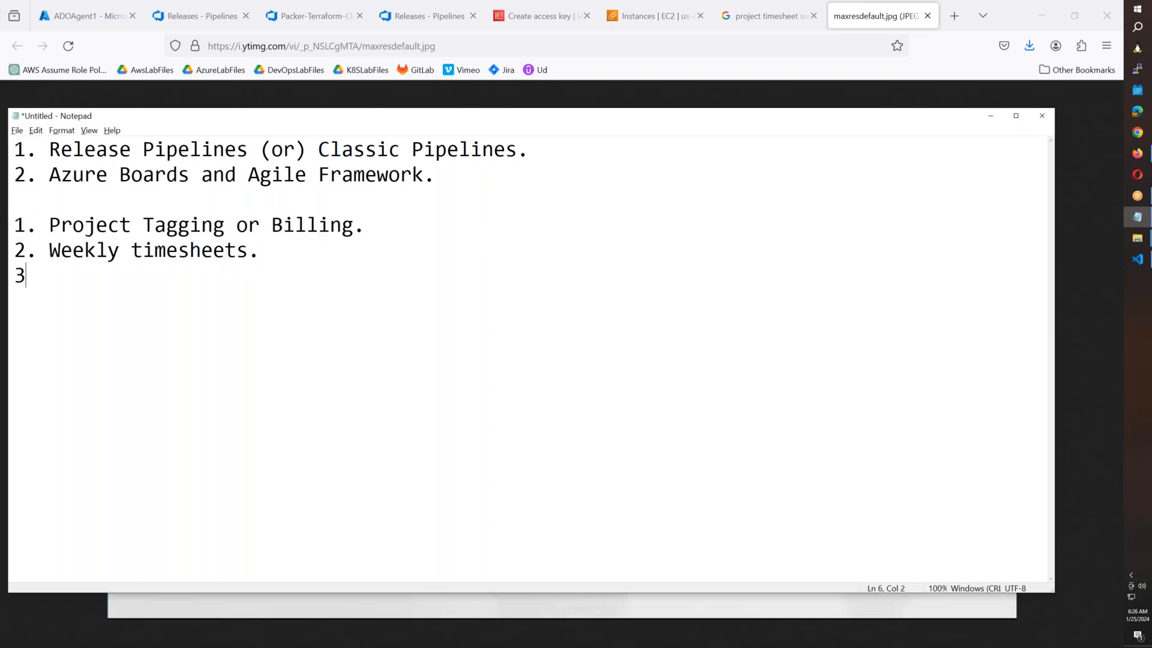
pyautogui.write('. Project Kick')
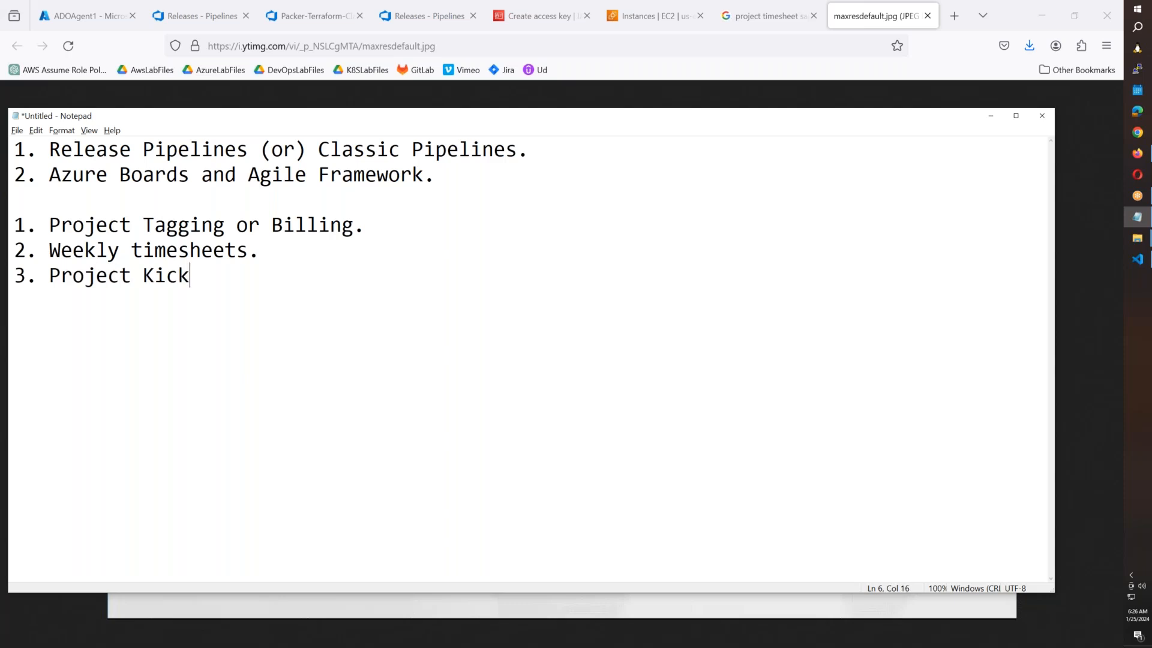
pyautogui.write('off call/')
pyautogui.press('BackSpace')
pyautogui.press('Left')
pyautogui.press('Left')
pyautogui.press('Left')
pyautogui.press('Left')
pyautogui.press('Left')
pyautogui.press('Left')
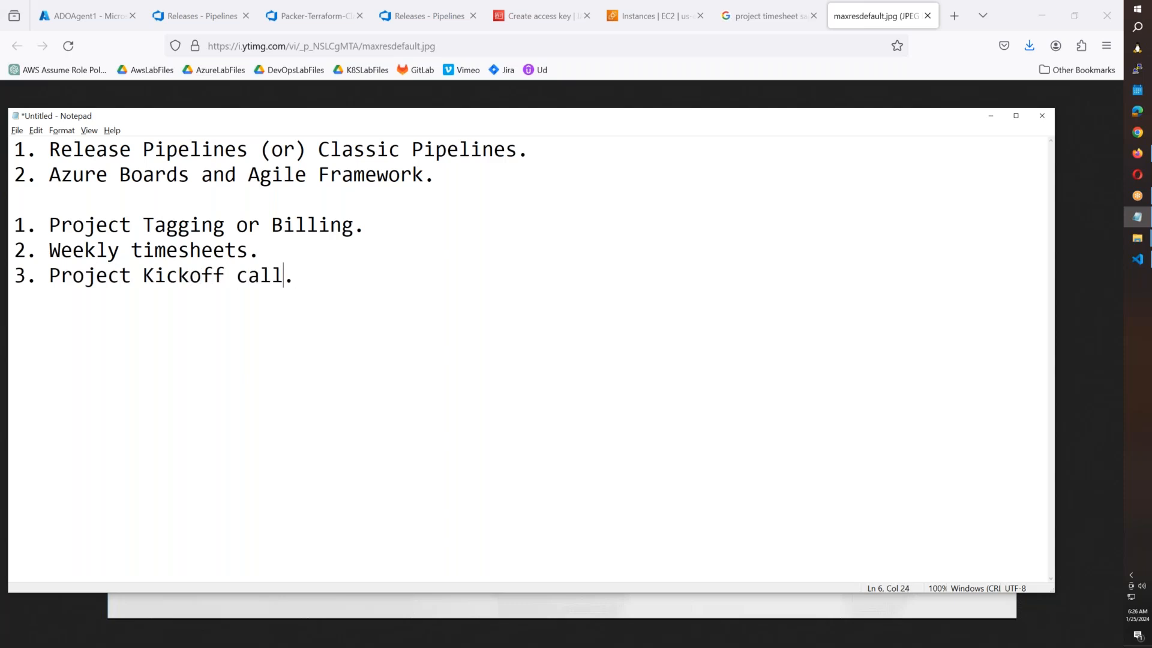
pyautogui.write('/Intro')
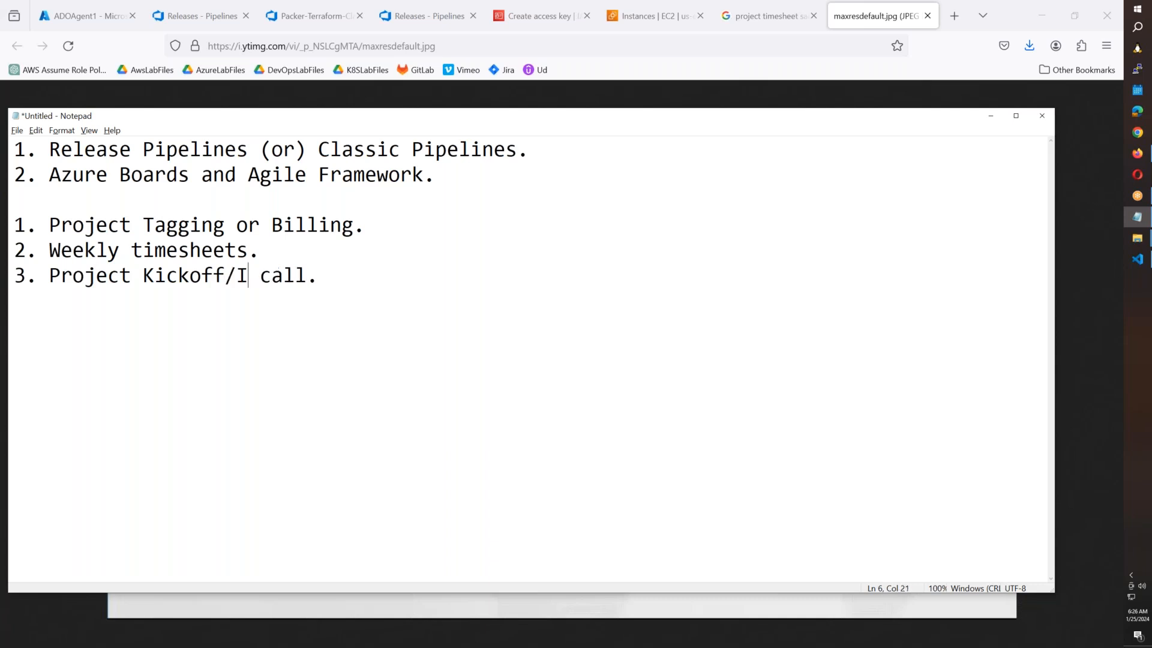
pyautogui.press('End')
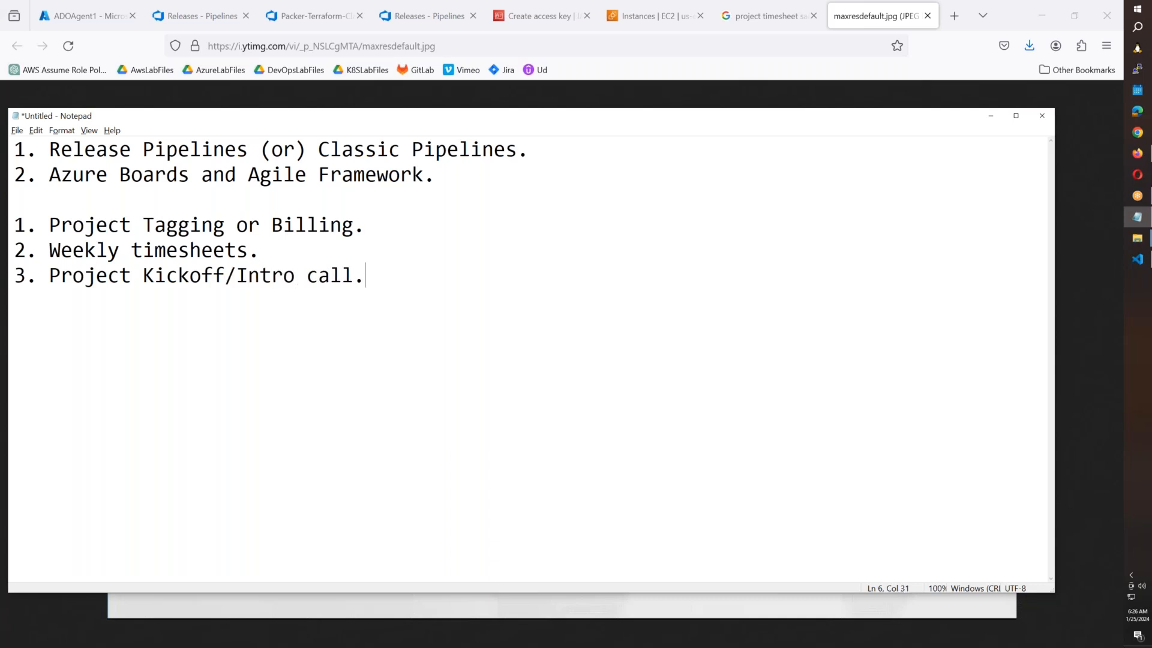
# Begin item 4 reading 'Agile or WAterfall'.
pyautogui.press('Return')
pyautogui.write('4.')
pyautogui.write('Agile or WAterfall')
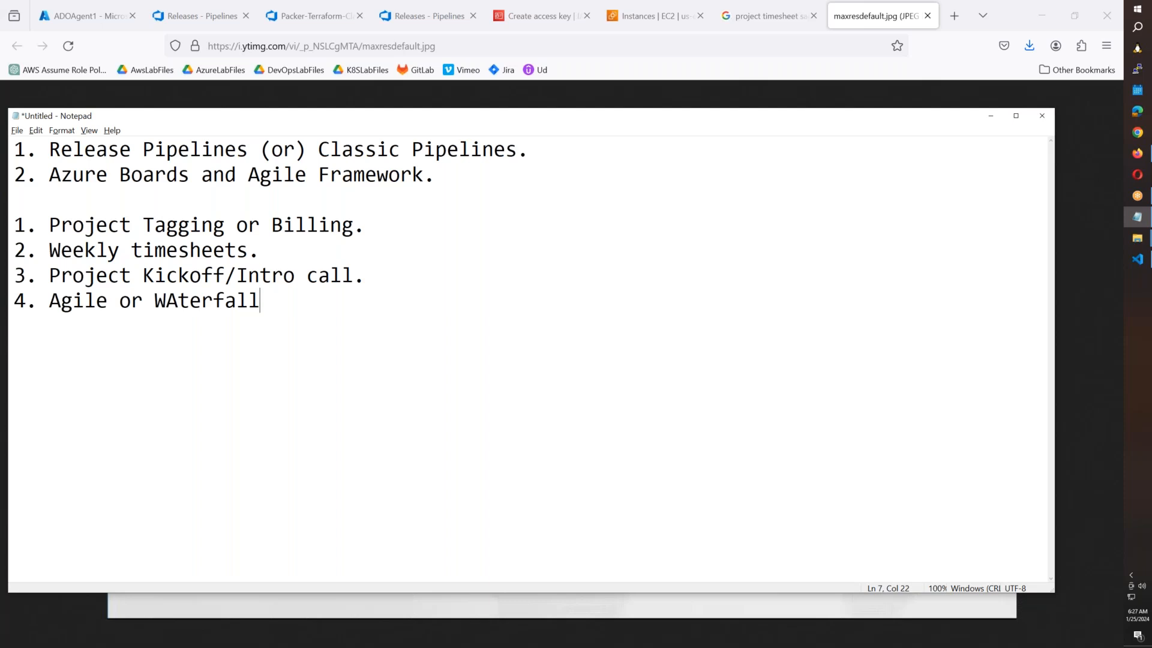
# Finish note 4 as 'Agile Framework is used for Project Magement.'.
pyautogui.press('BackSpace')
pyautogui.press('BackSpace')
pyautogui.press('BackSpace')
pyautogui.press('BackSpace')
pyautogui.press('BackSpace')
pyautogui.press('BackSpace')
pyautogui.press('BackSpace')
pyautogui.press('BackSpace')
pyautogui.press('BackSpace')
pyautogui.press('BackSpace')
pyautogui.press('BackSpace')
pyautogui.press('BackSpace')
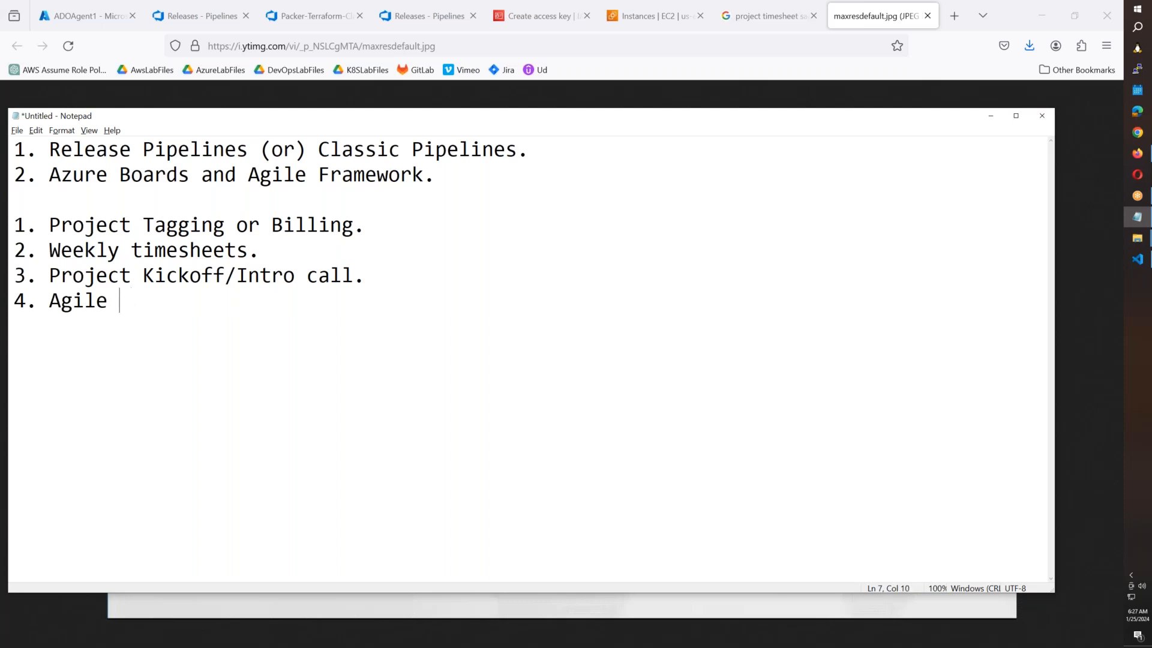
pyautogui.write('Framewor')
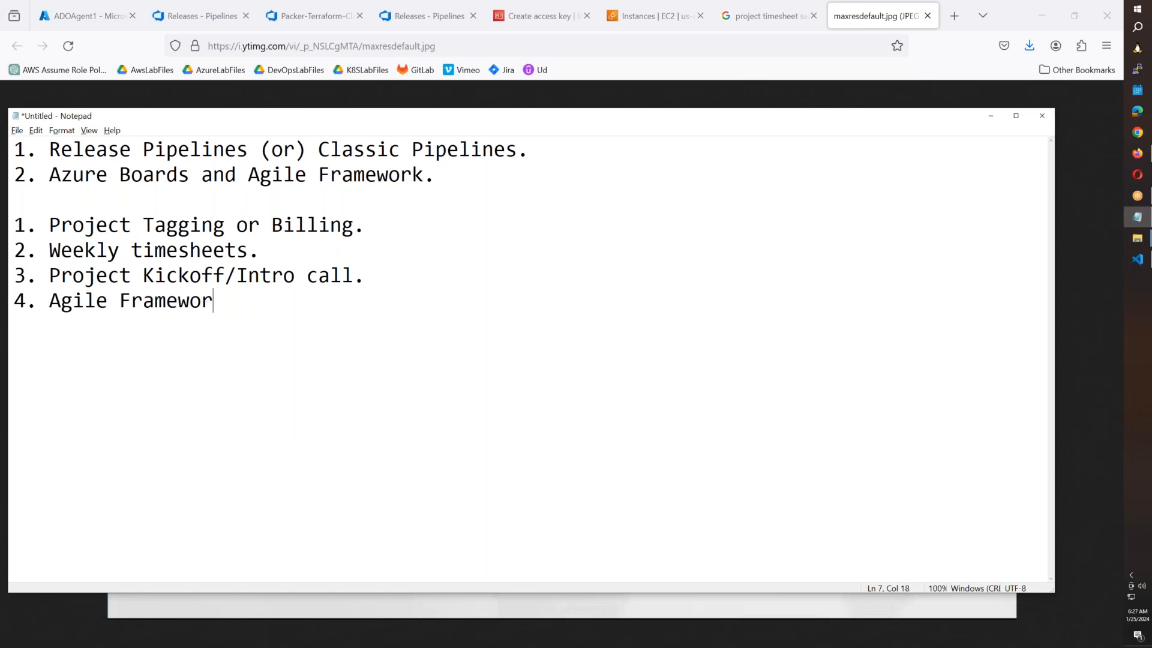
pyautogui.write('k is used ')
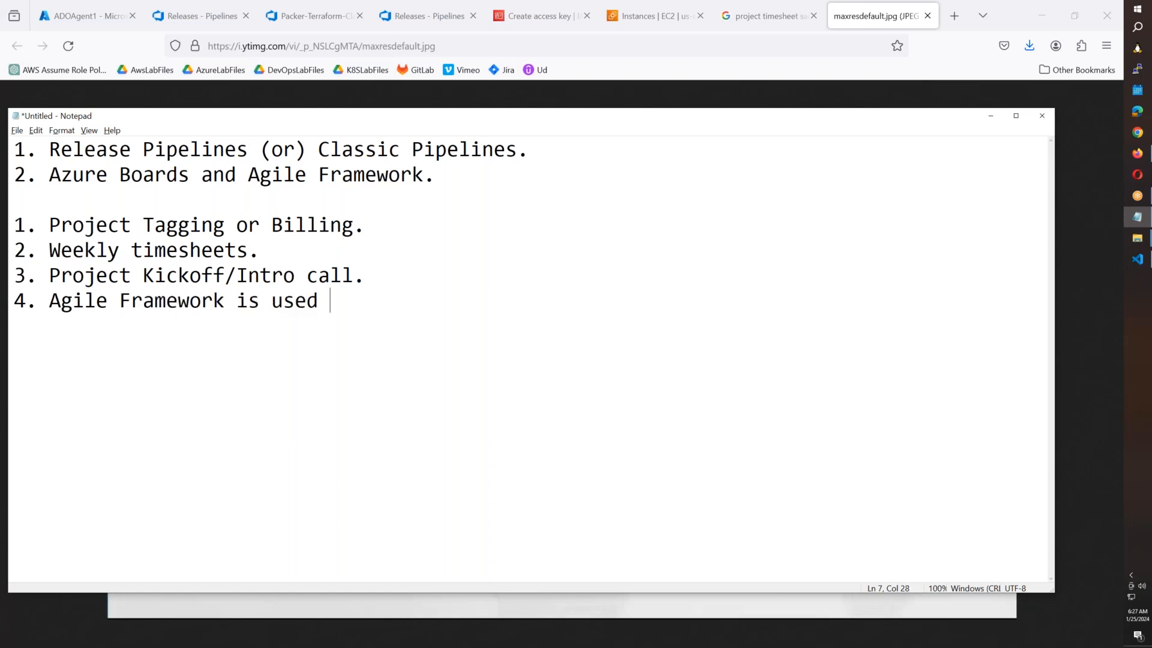
pyautogui.write('for')
pyautogui.press('BackSpace')
pyautogui.write('or Project ')
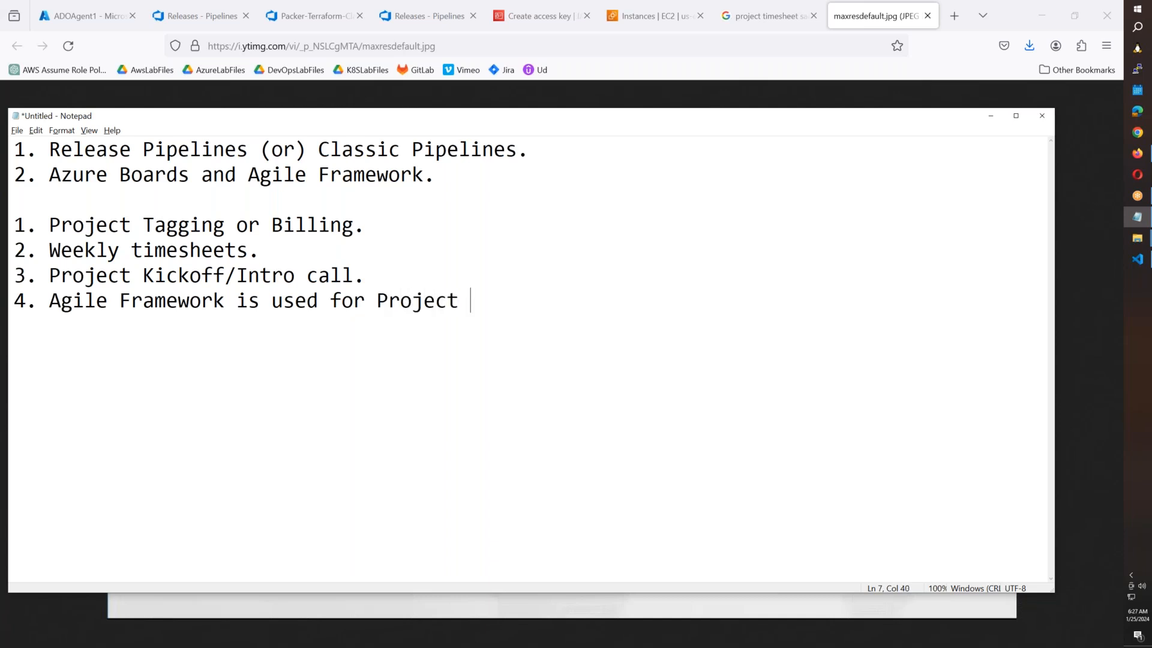
pyautogui.write('Magement.')
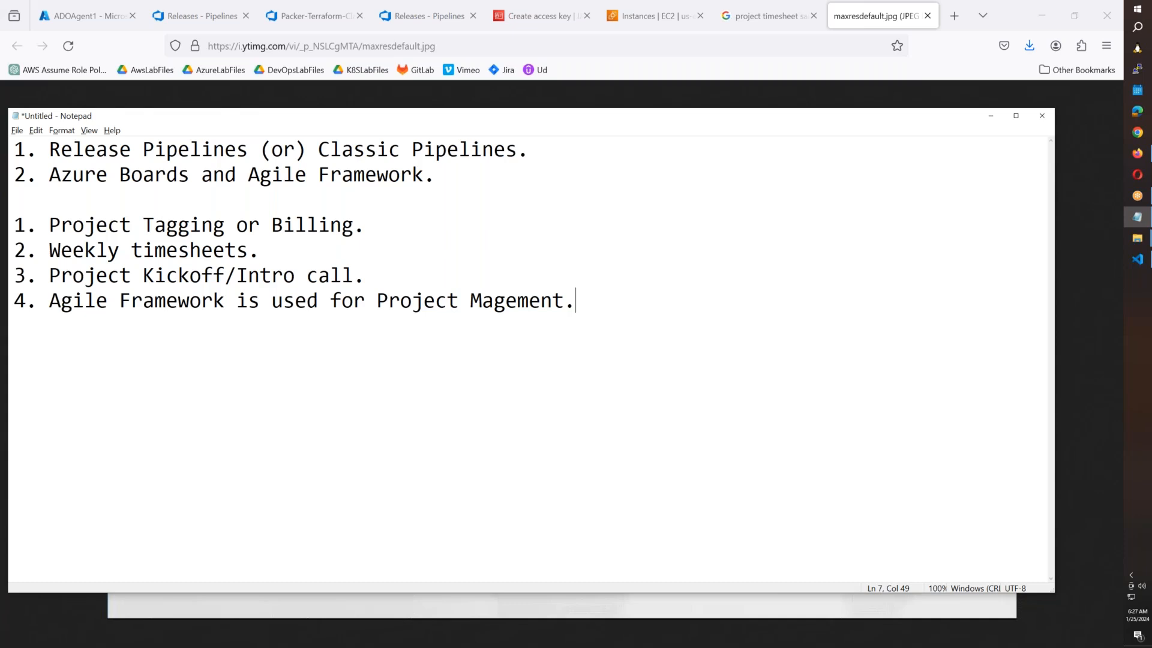
# Add note 5: '5. Project & Bug Tracking -> JIRA or Azure Boards'.
pyautogui.press('Return')
pyautogui.write('5. Project & Bug ')
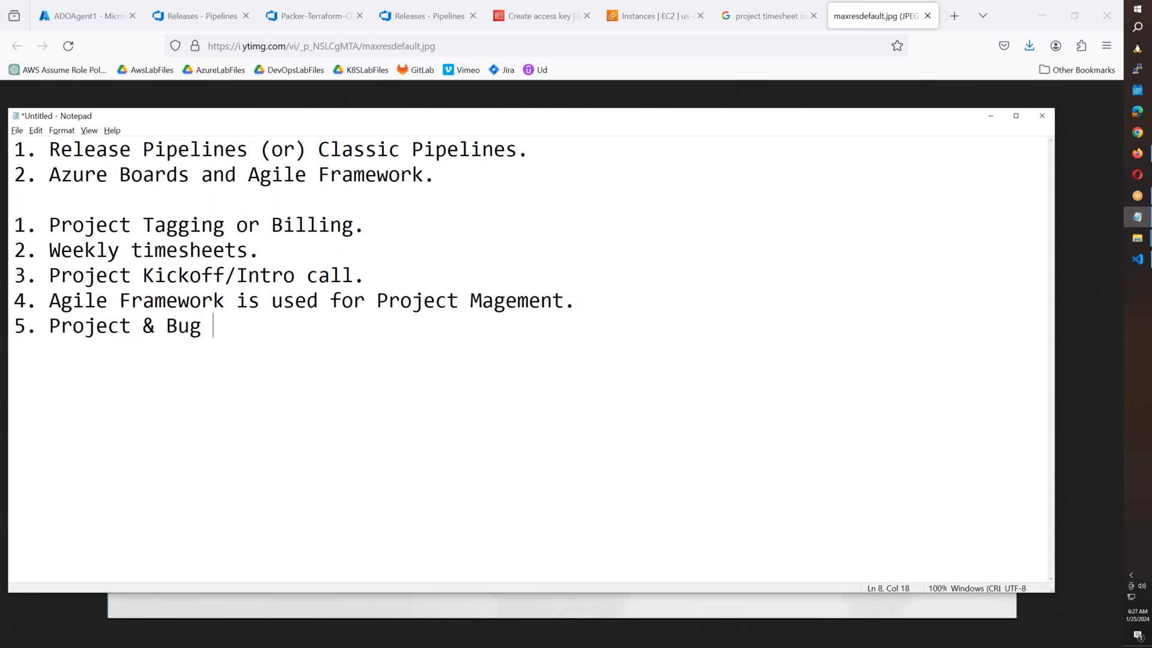
pyautogui.write('Tracking')
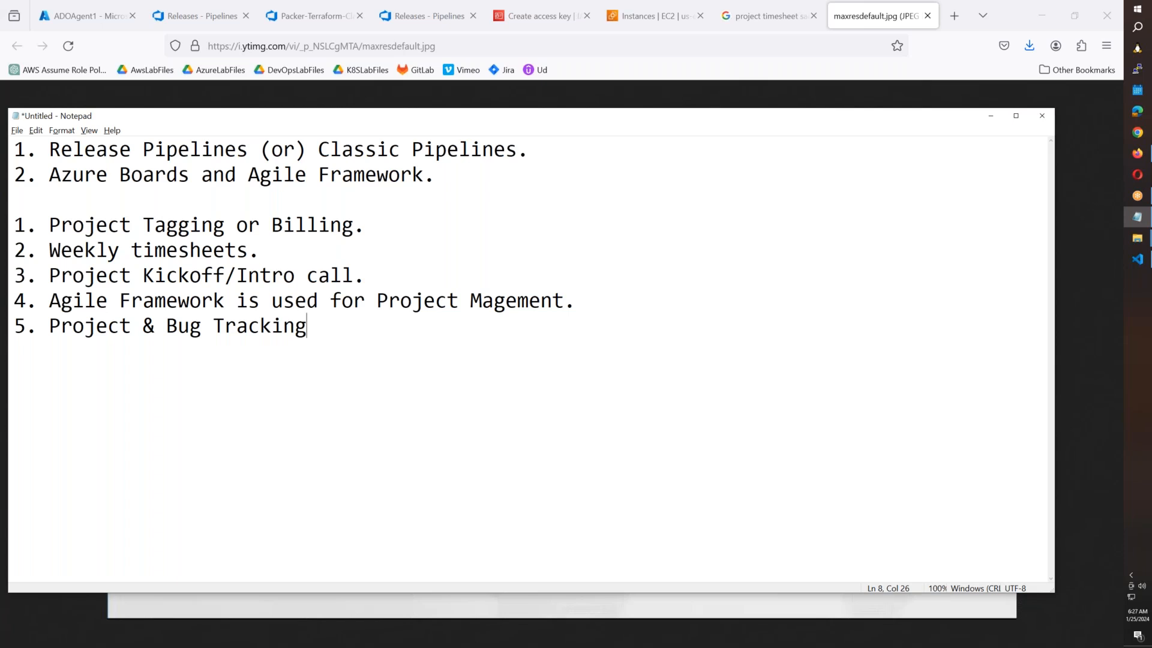
pyautogui.write(' -> JIRA or Azuire')
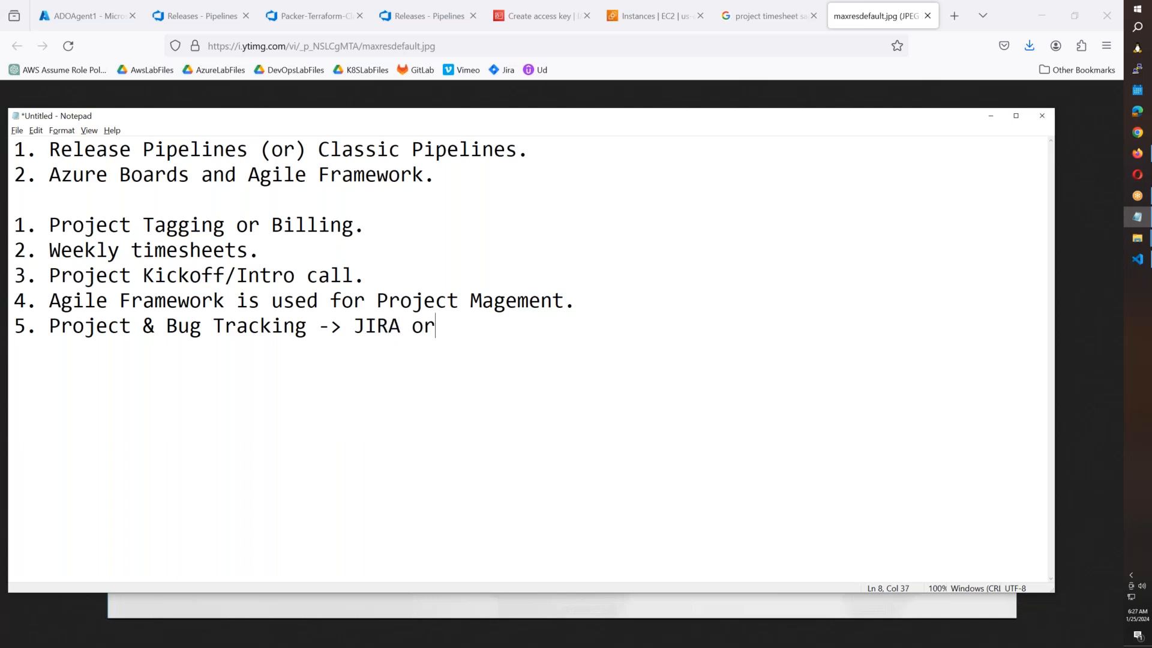
pyautogui.press('BackSpace')
pyautogui.press('BackSpace')
pyautogui.press('BackSpace')
pyautogui.write('re Boards')
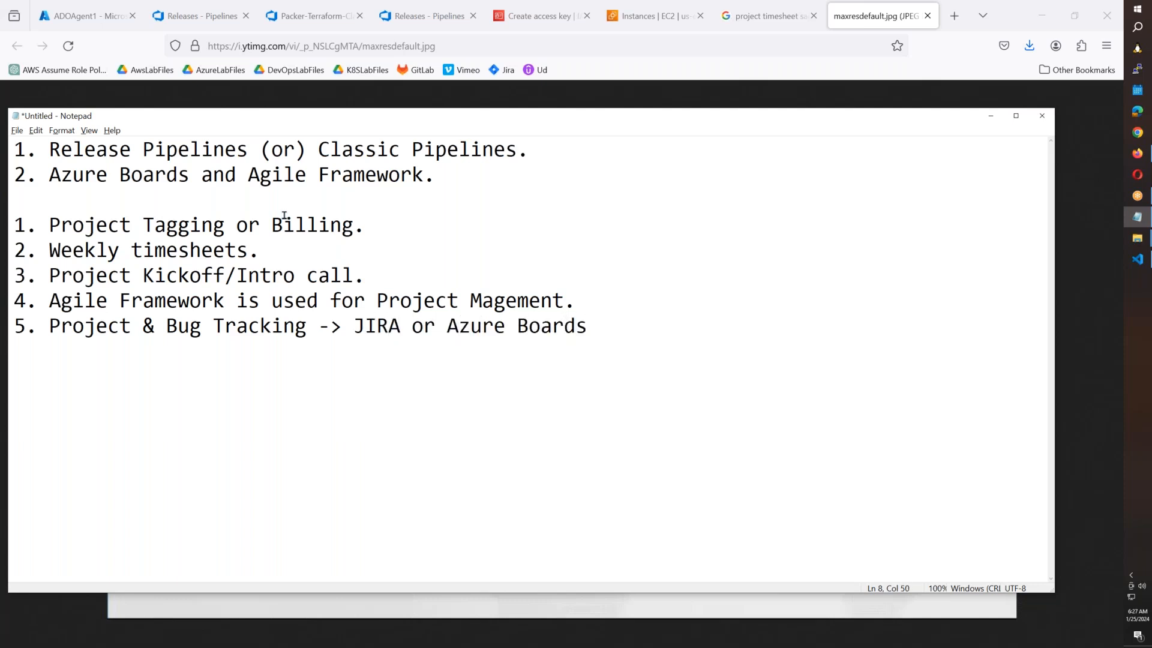
pyautogui.click(442, 24)
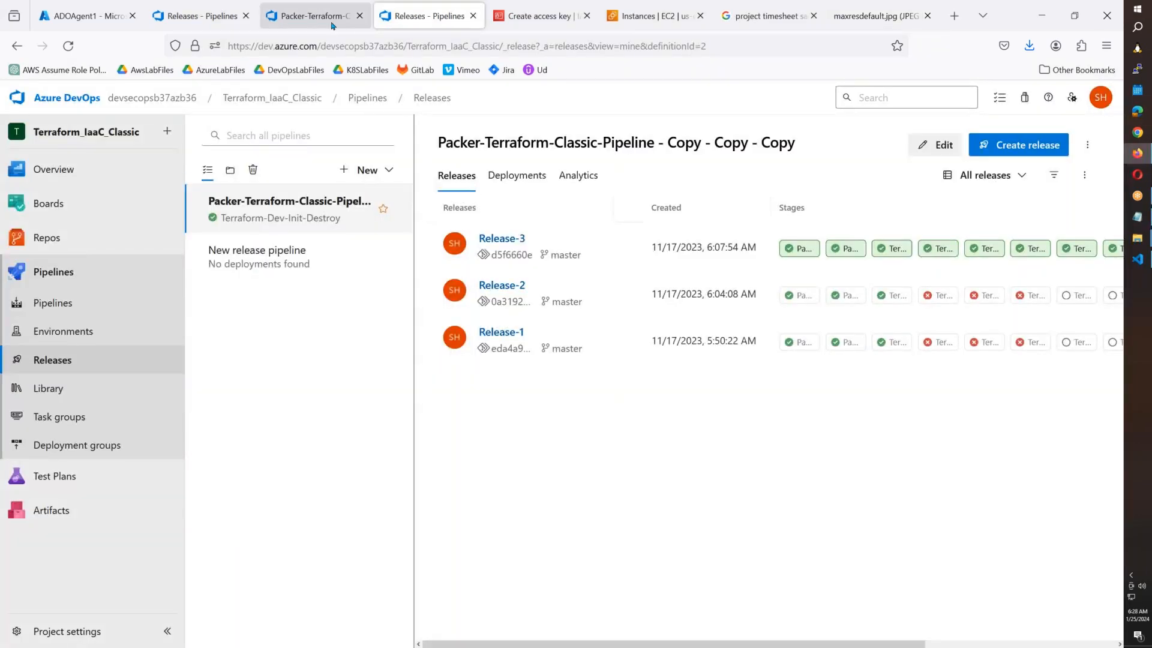
pyautogui.click(331, 24)
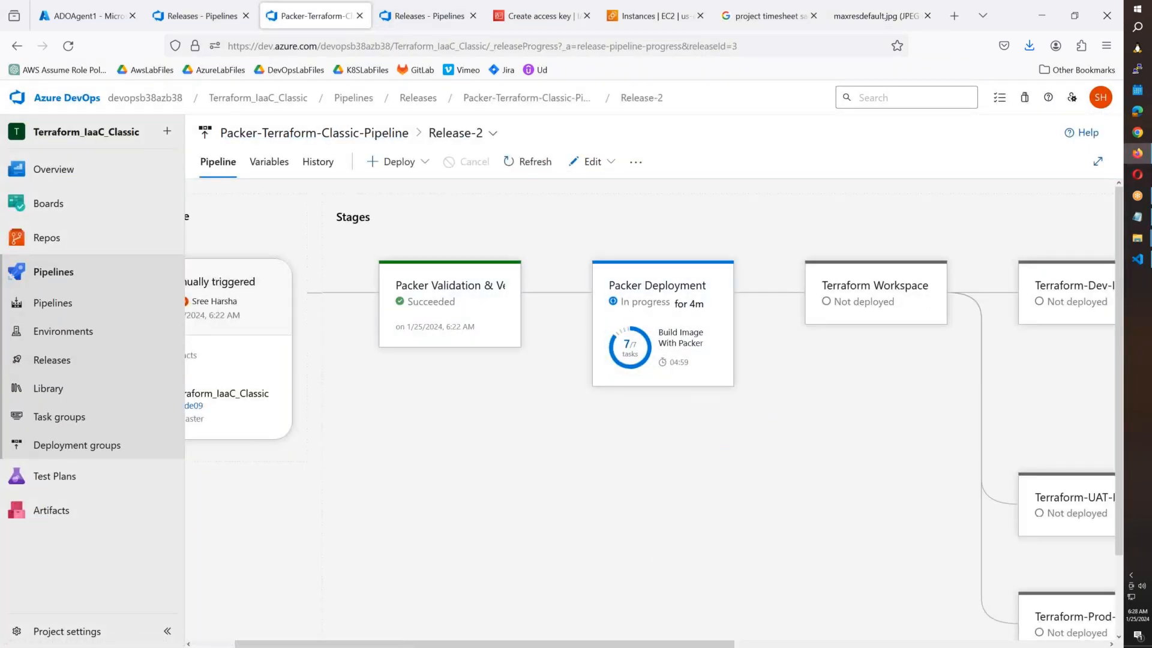
pyautogui.click(662, 27)
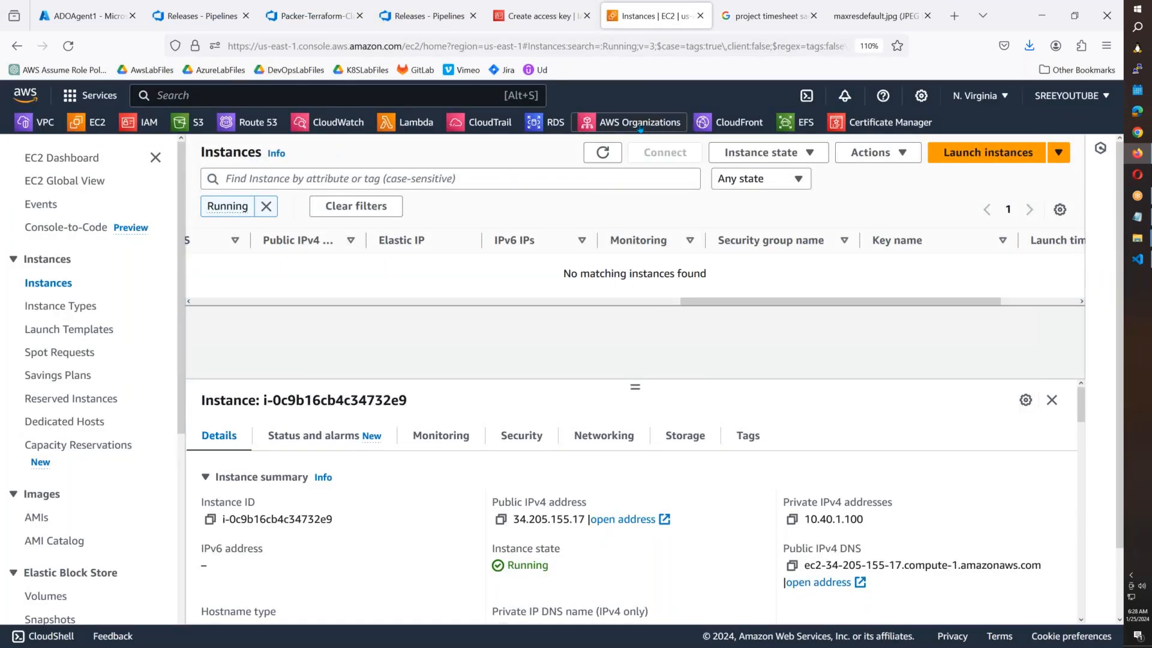
pyautogui.click(418, 26)
pyautogui.click(320, 26)
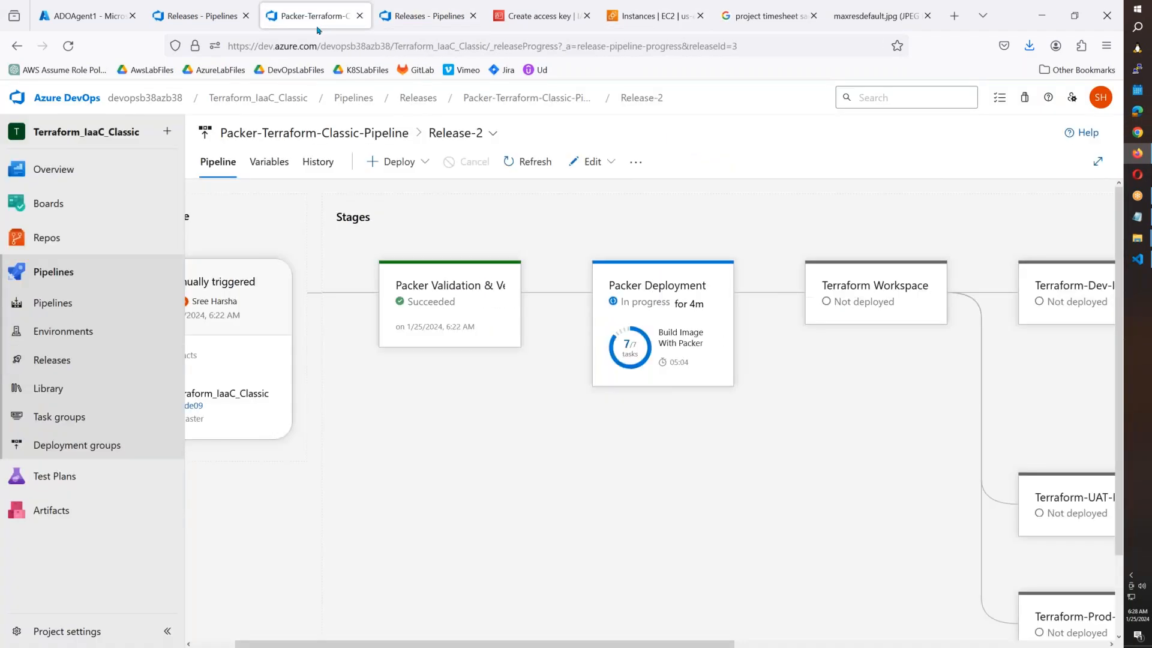
pyautogui.moveTo(643, 368)
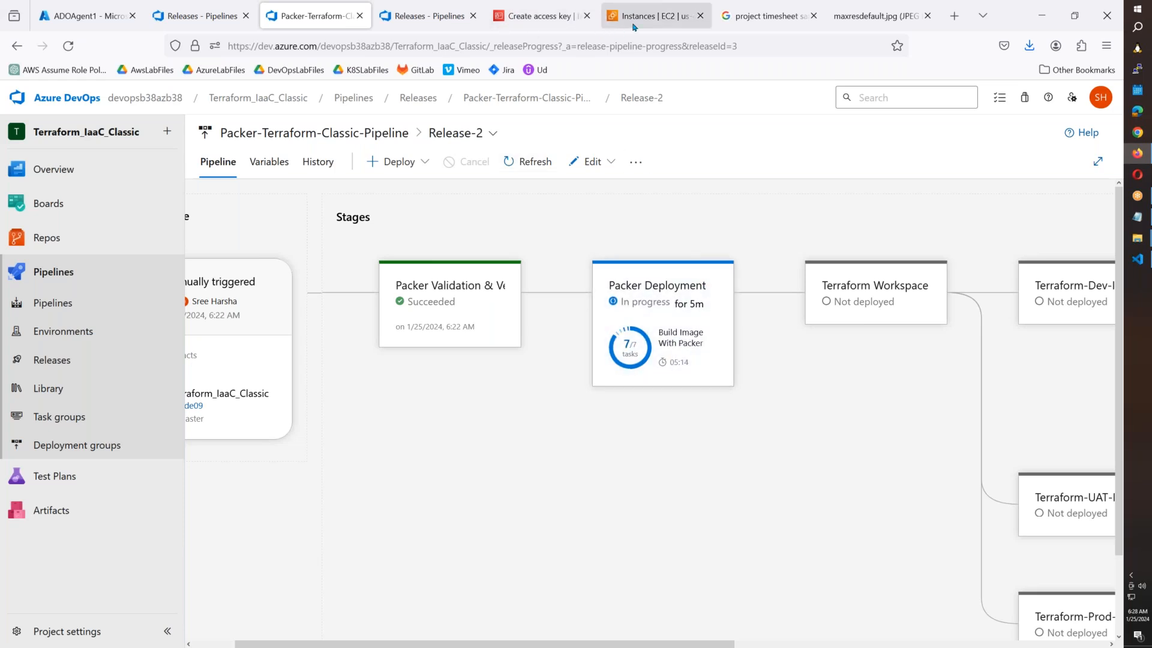
pyautogui.click(609, 26)
pyautogui.scroll(-2, 90, 378)
pyautogui.click(37, 447)
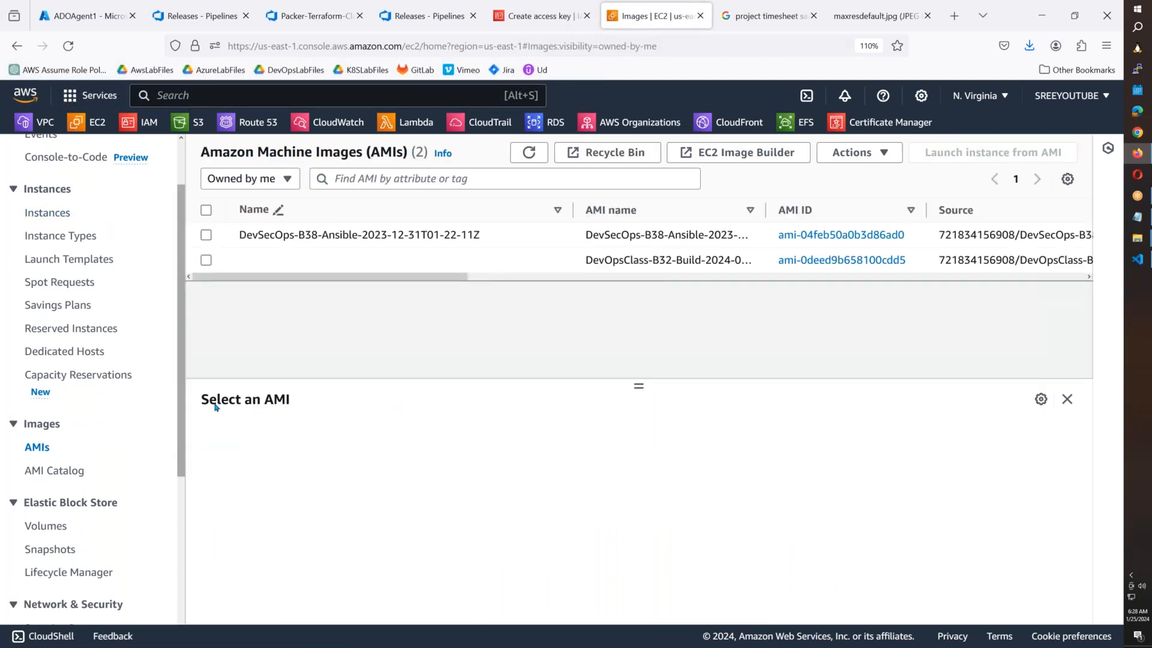
pyautogui.moveTo(461, 278); pyautogui.dragTo(330, 281)
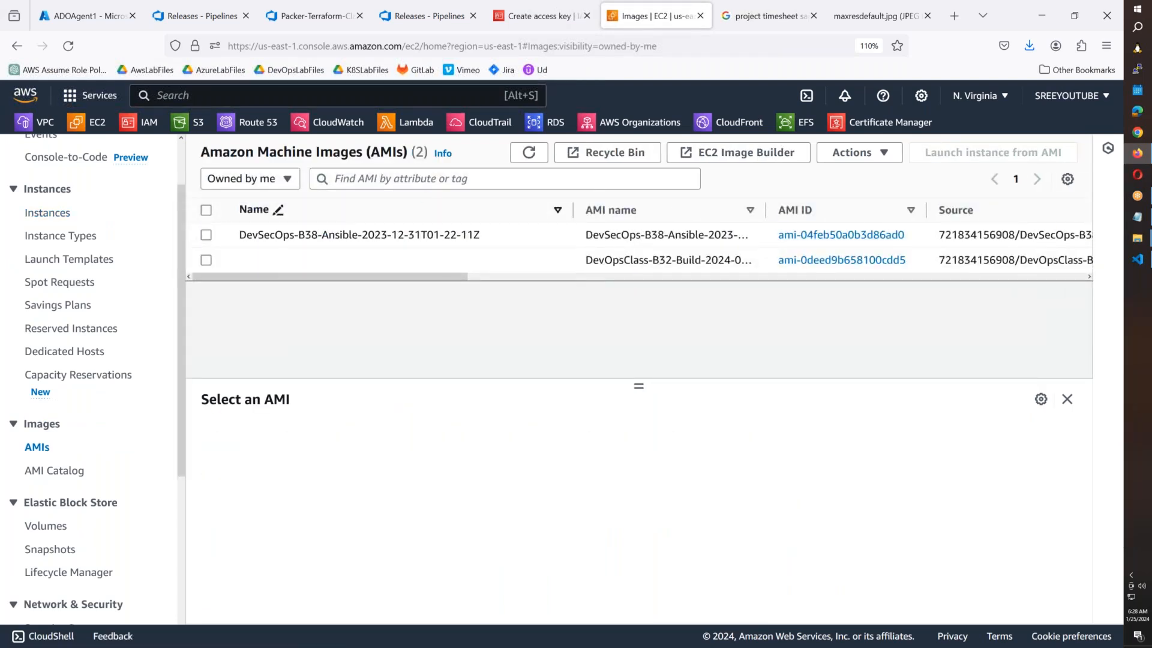
pyautogui.click(423, 16)
pyautogui.click(302, 16)
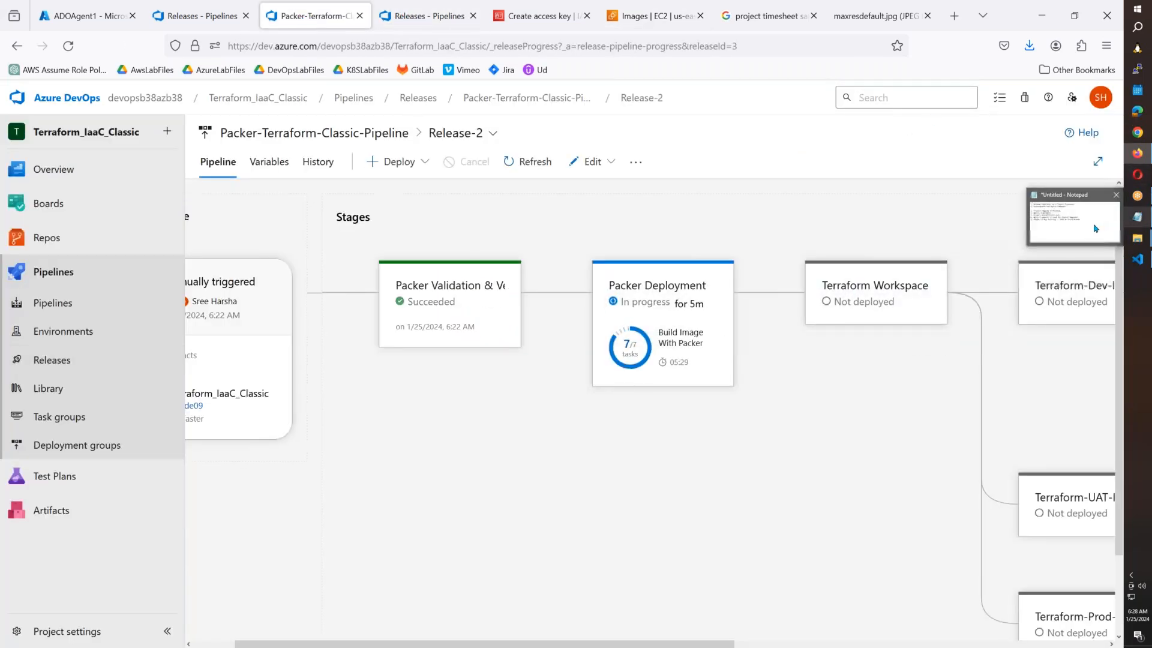
pyautogui.click(1076, 232)
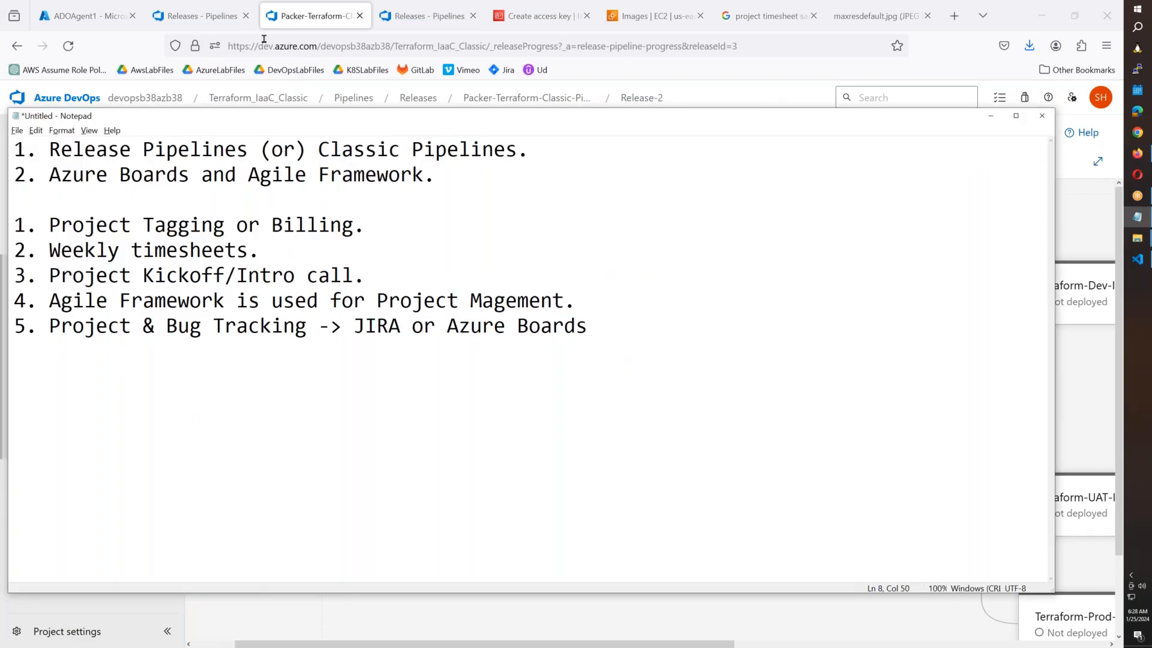
# Open the Azure Boards Work items page, then type 'jira' into the browser's address bar.
pyautogui.click(396, 21)
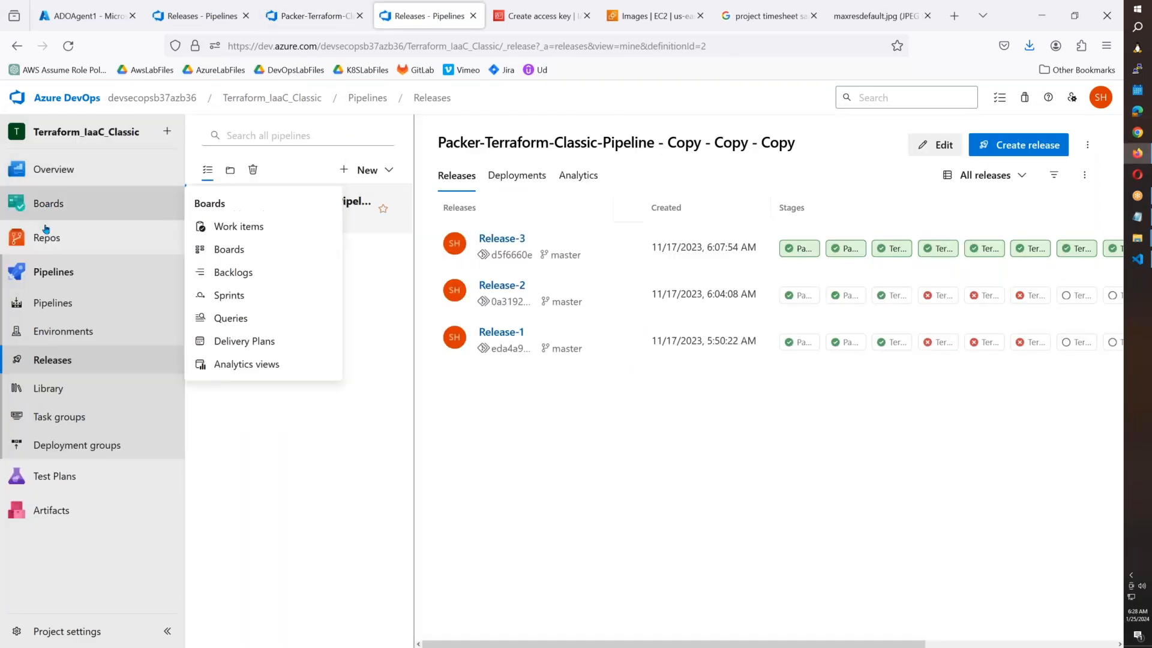
pyautogui.click(65, 211)
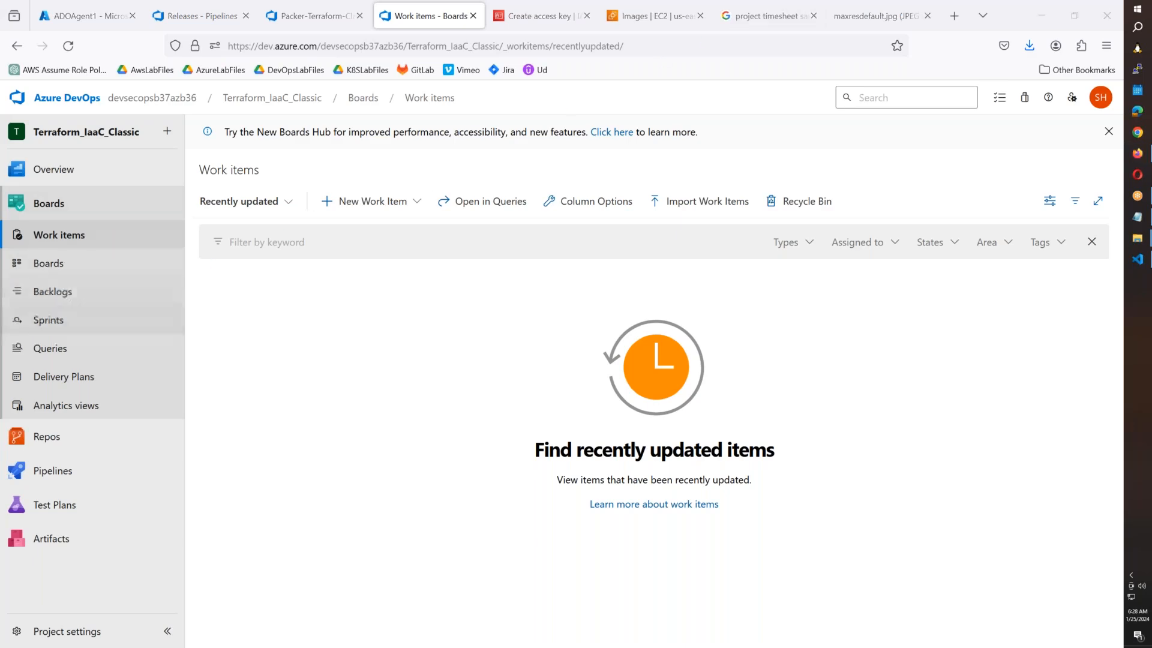
pyautogui.click(781, 21)
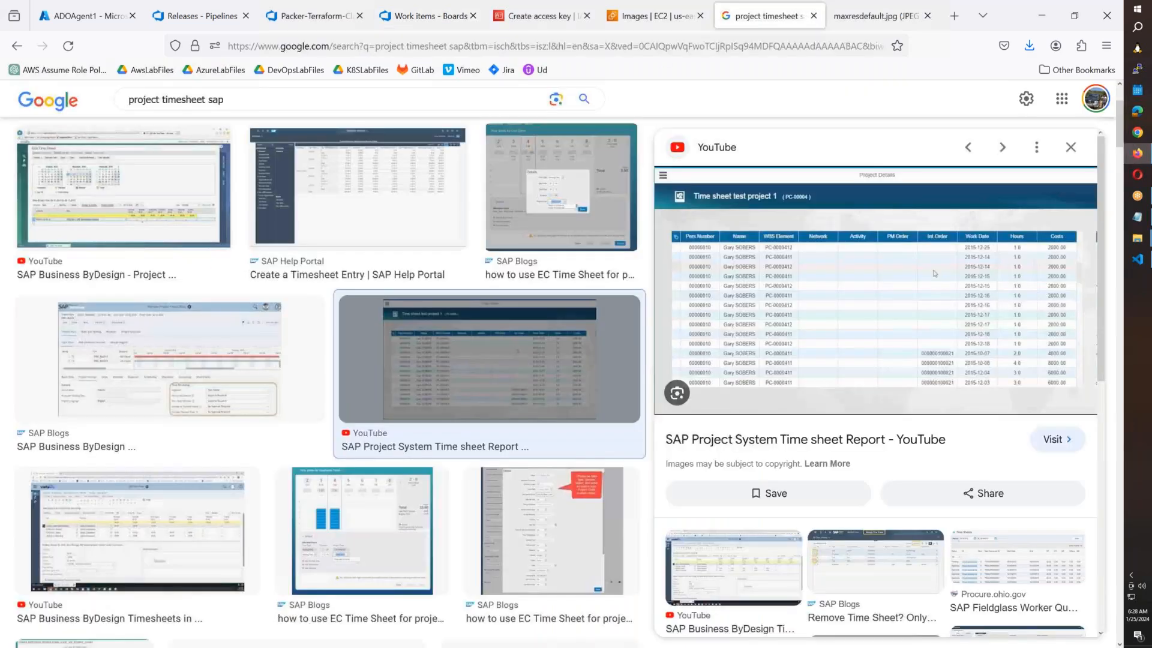
pyautogui.hotkey('ctrl', 'l')
pyautogui.write('jira')
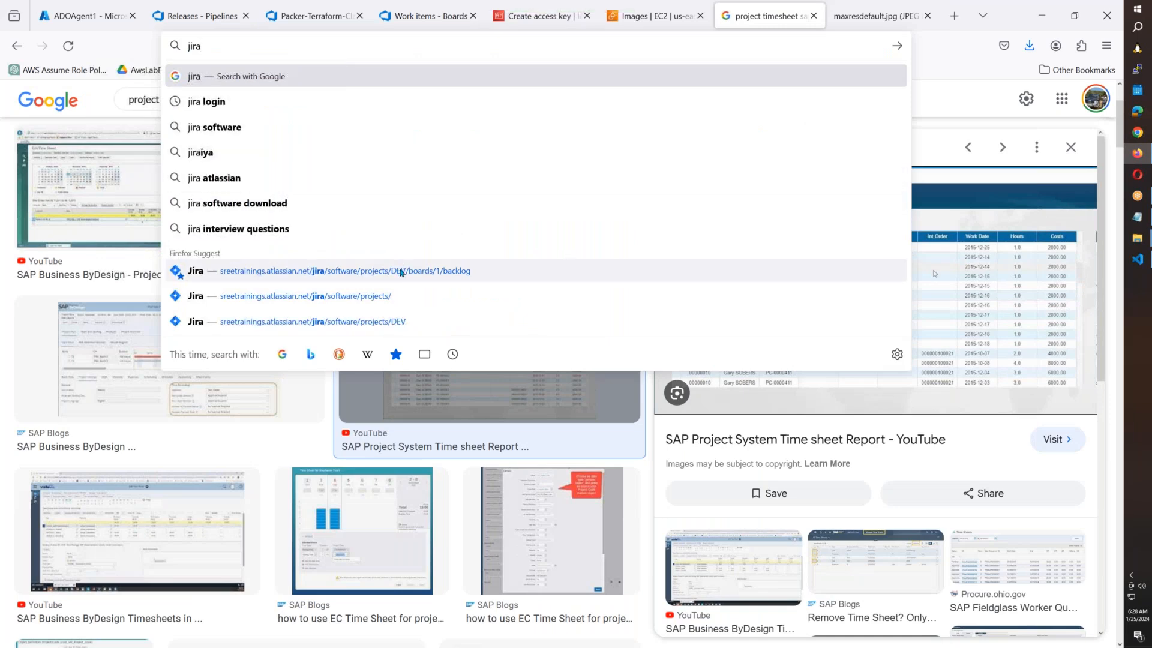
# Trim the Jira backlog URL to /projects/, go to the Your work homepage and open Projects.
pyautogui.click(400, 275)
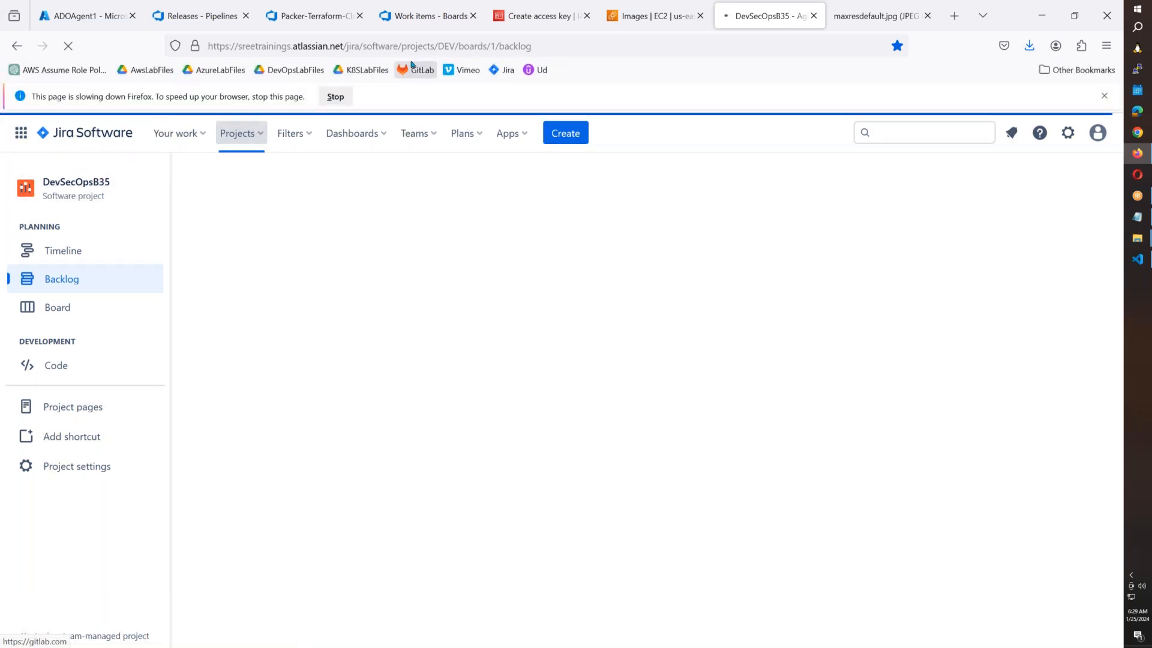
pyautogui.moveTo(438, 46); pyautogui.dragTo(649, 49)
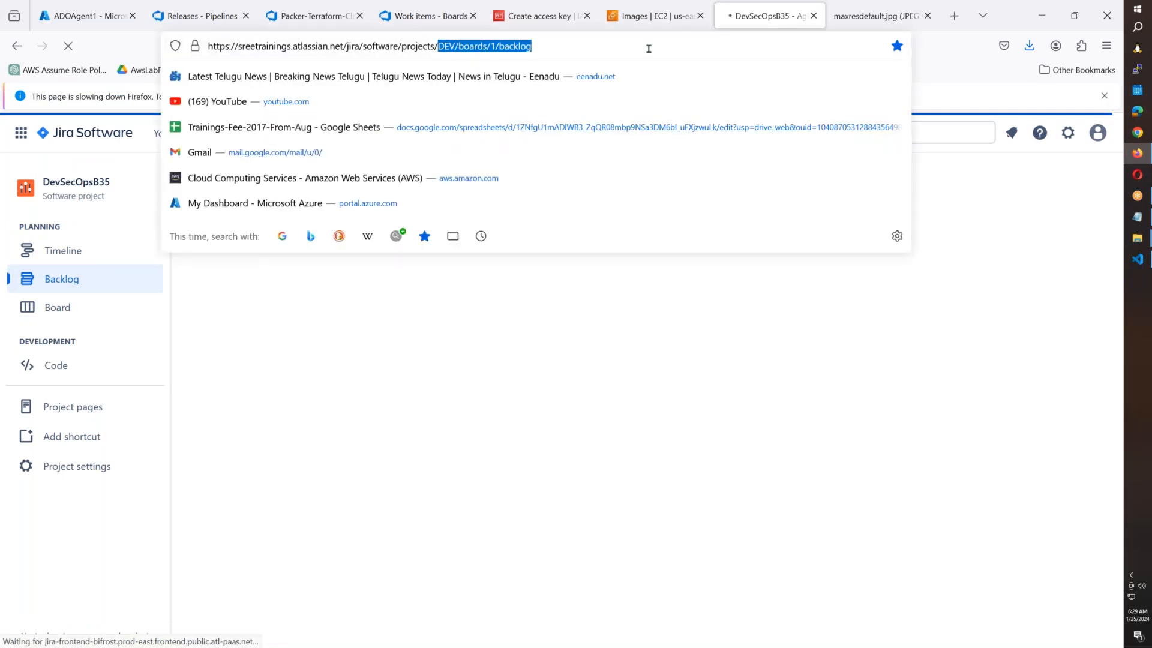
pyautogui.press('BackSpace')
pyautogui.press('Return')
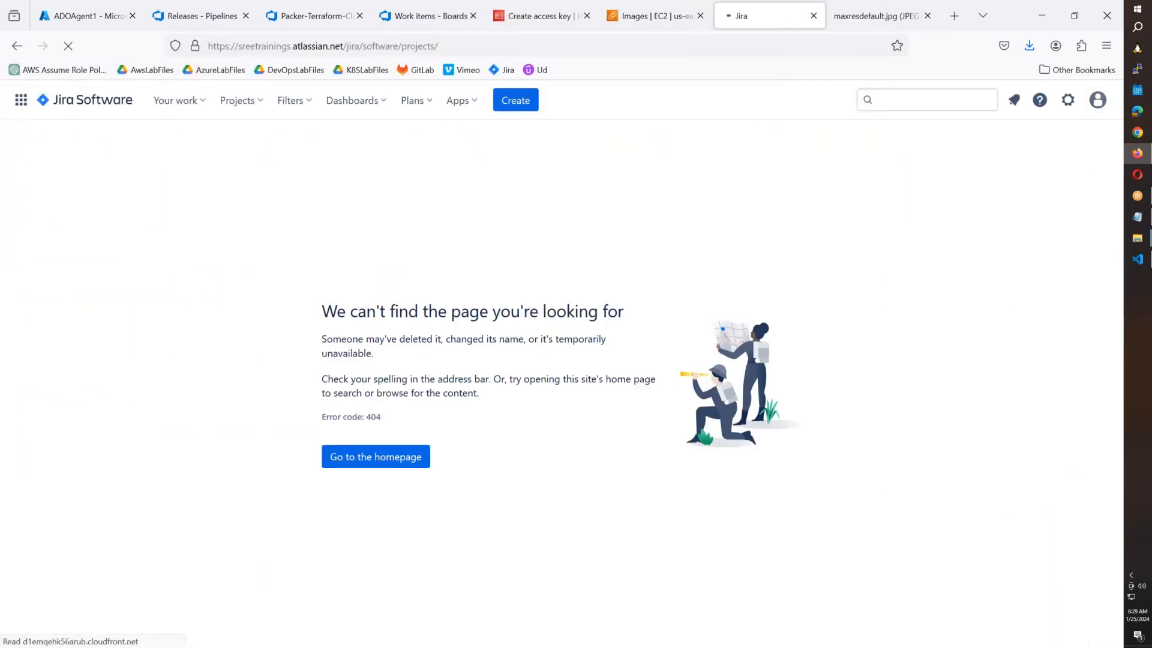
pyautogui.click(400, 458)
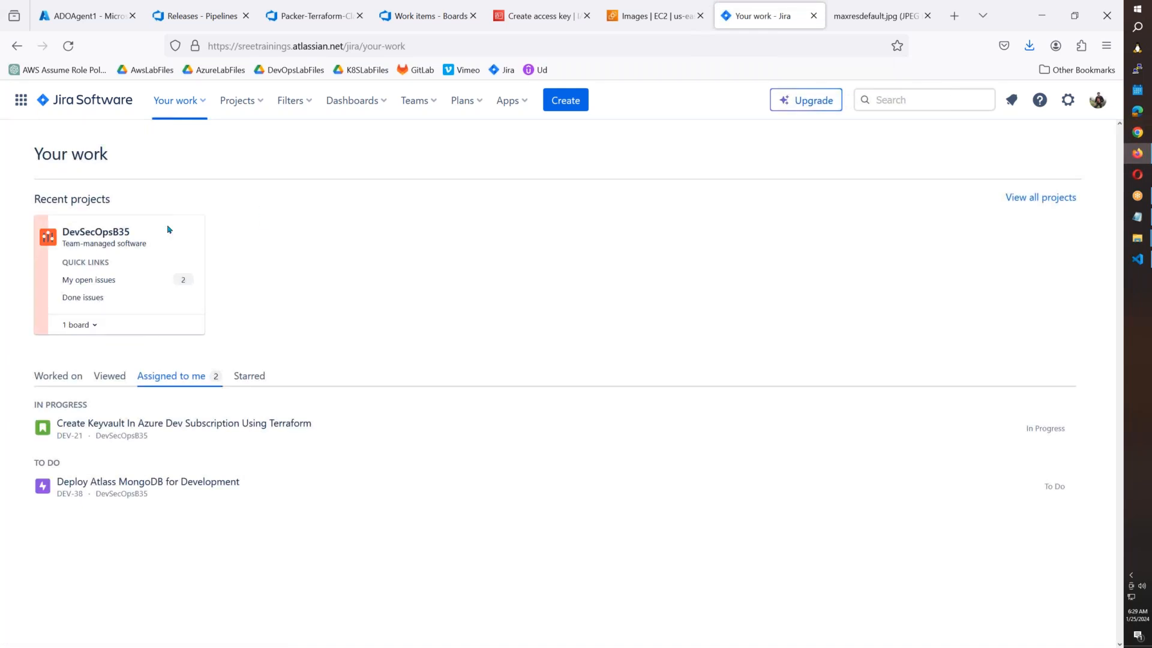
pyautogui.click(255, 102)
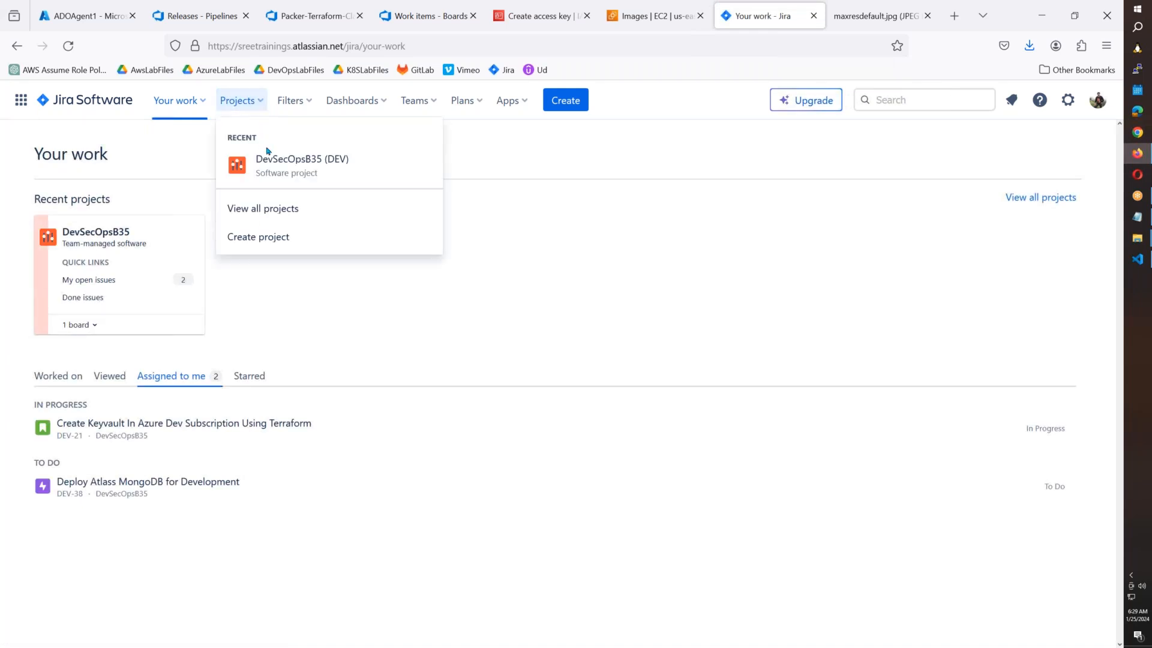
# Create a new Jira project from the Scrum template as a team-managed project.
pyautogui.click(275, 243)
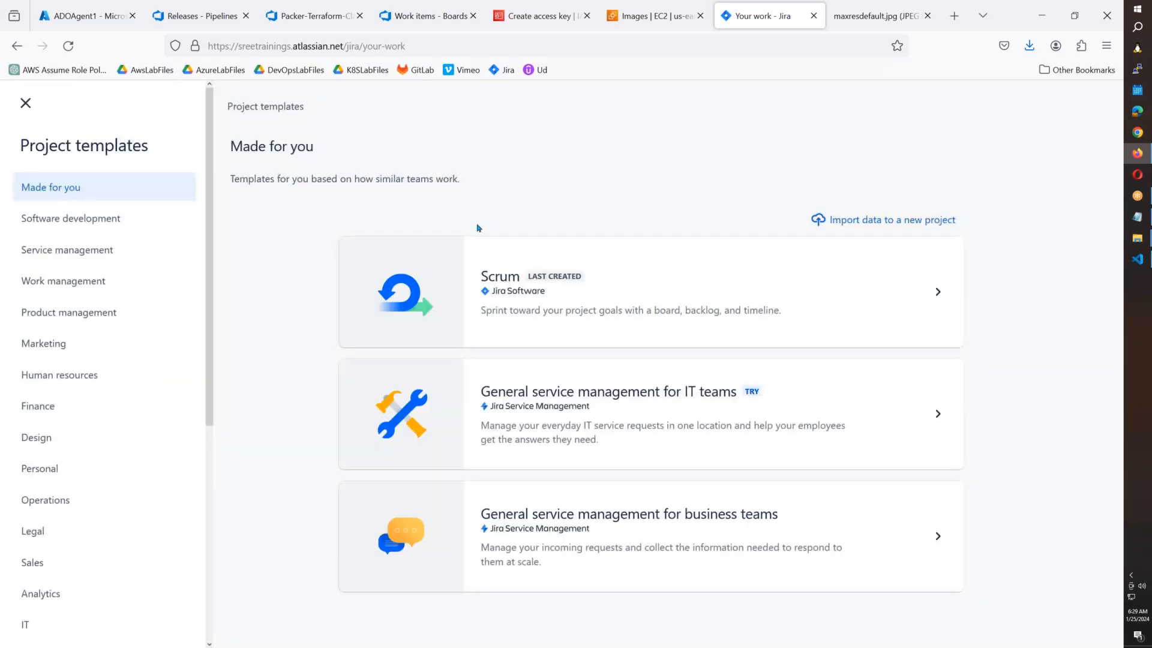
pyautogui.click(717, 291)
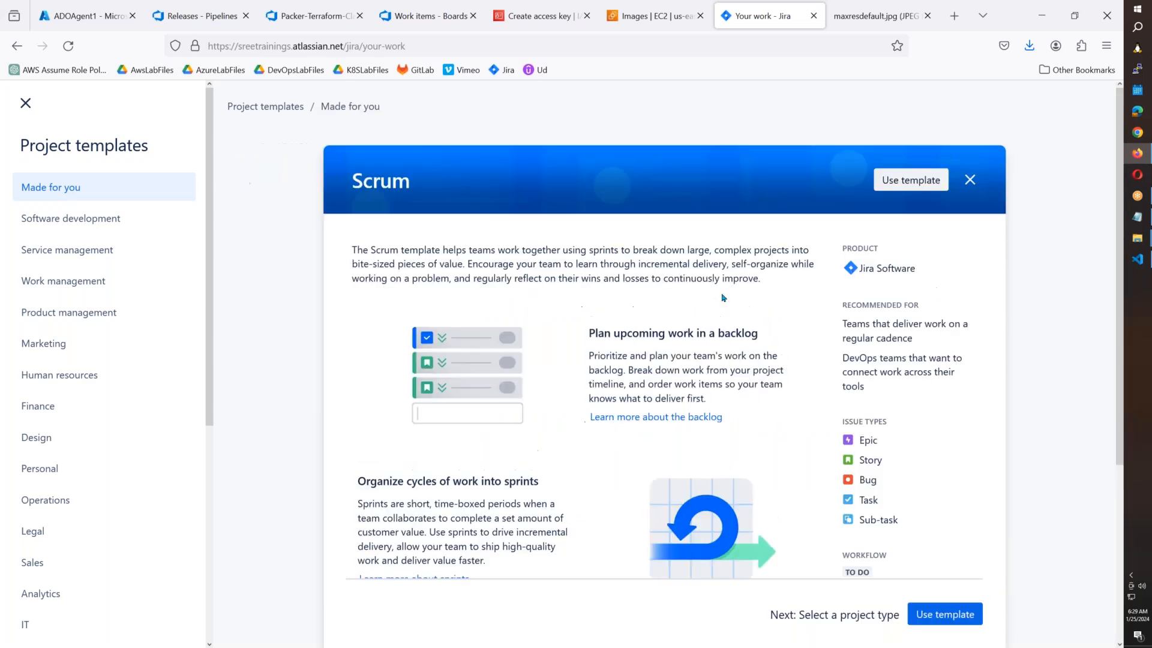
pyautogui.scroll(-4, 943, 555)
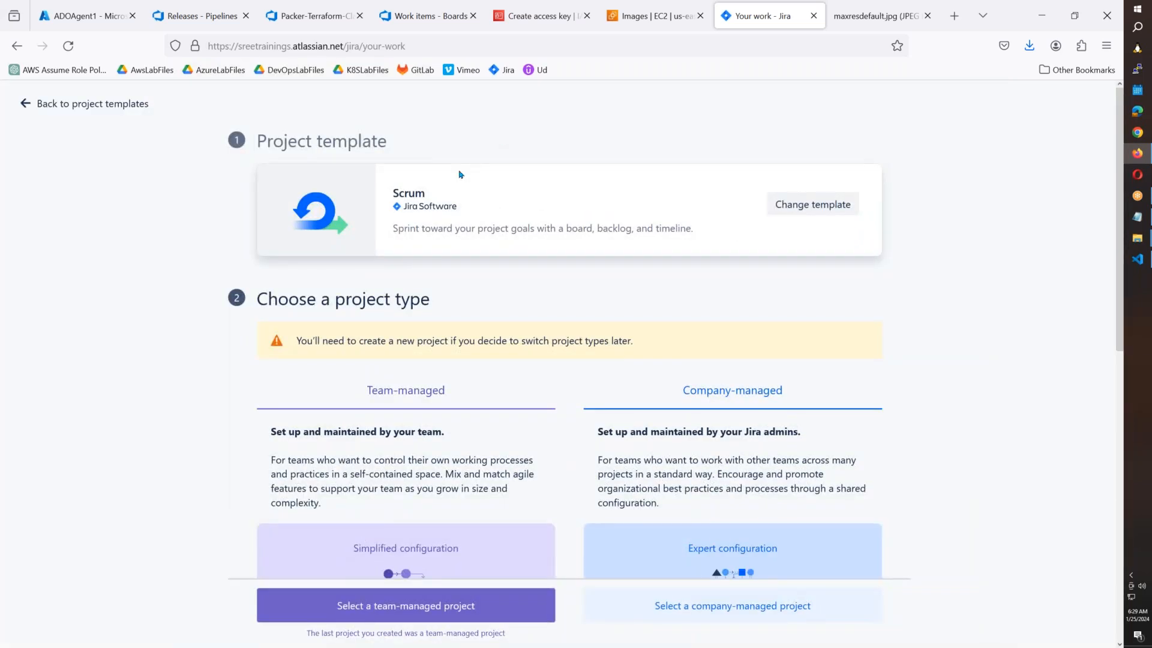
pyautogui.scroll(-4, 626, 389)
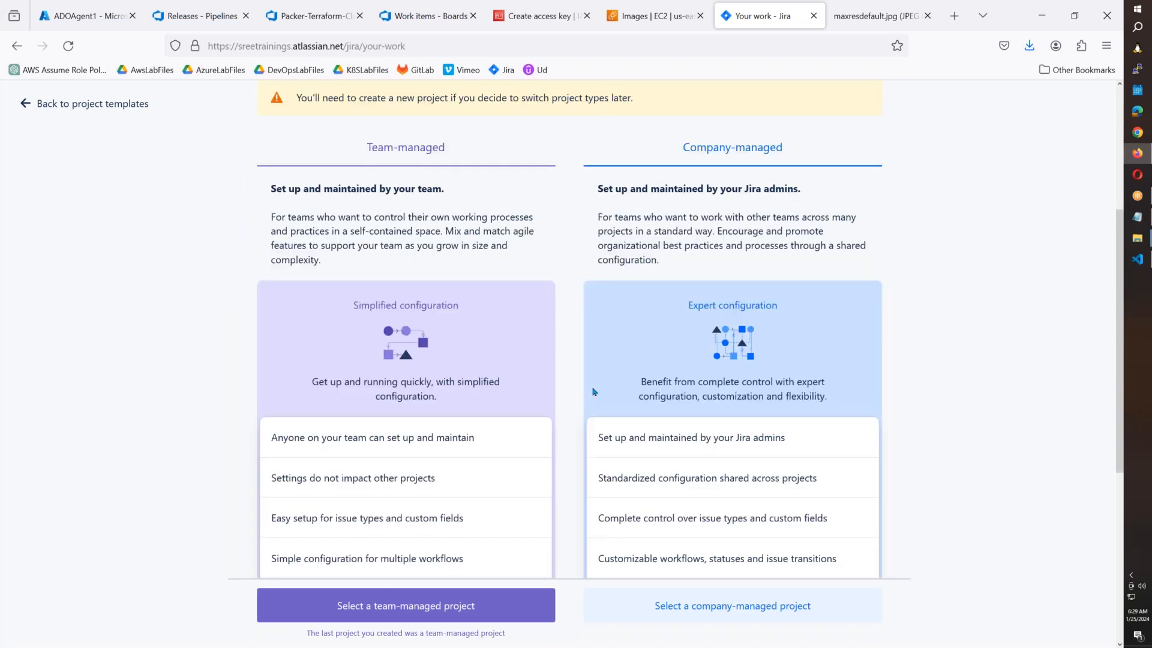
pyautogui.scroll(4, 594, 392)
pyautogui.scroll(-6, 593, 391)
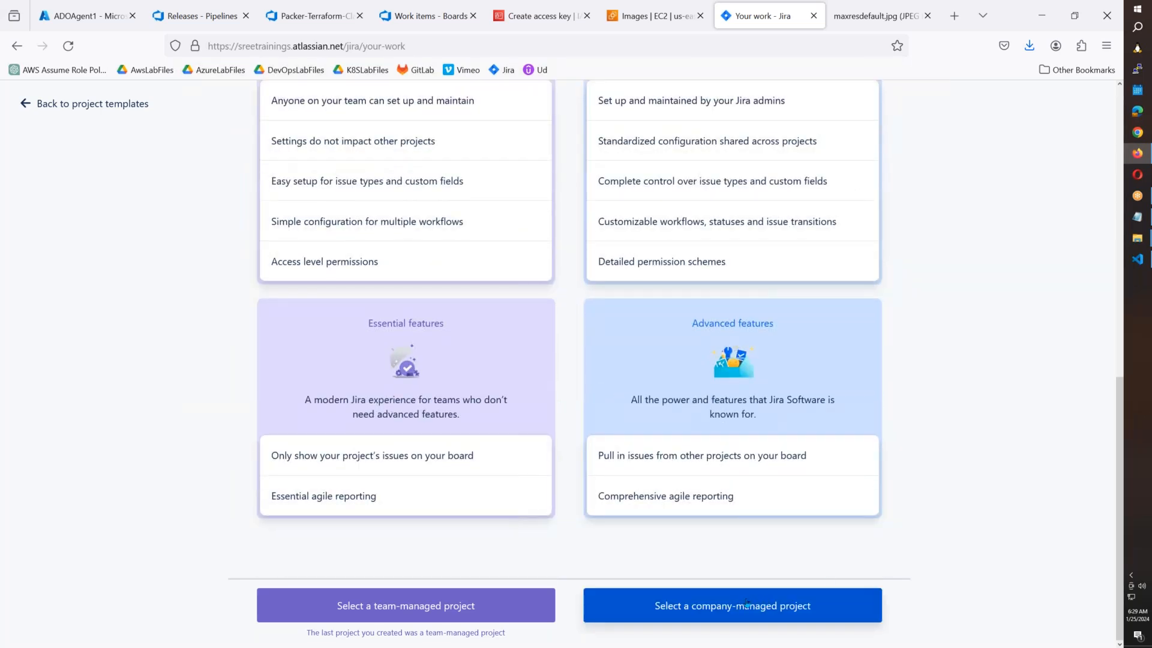
pyautogui.click(417, 603)
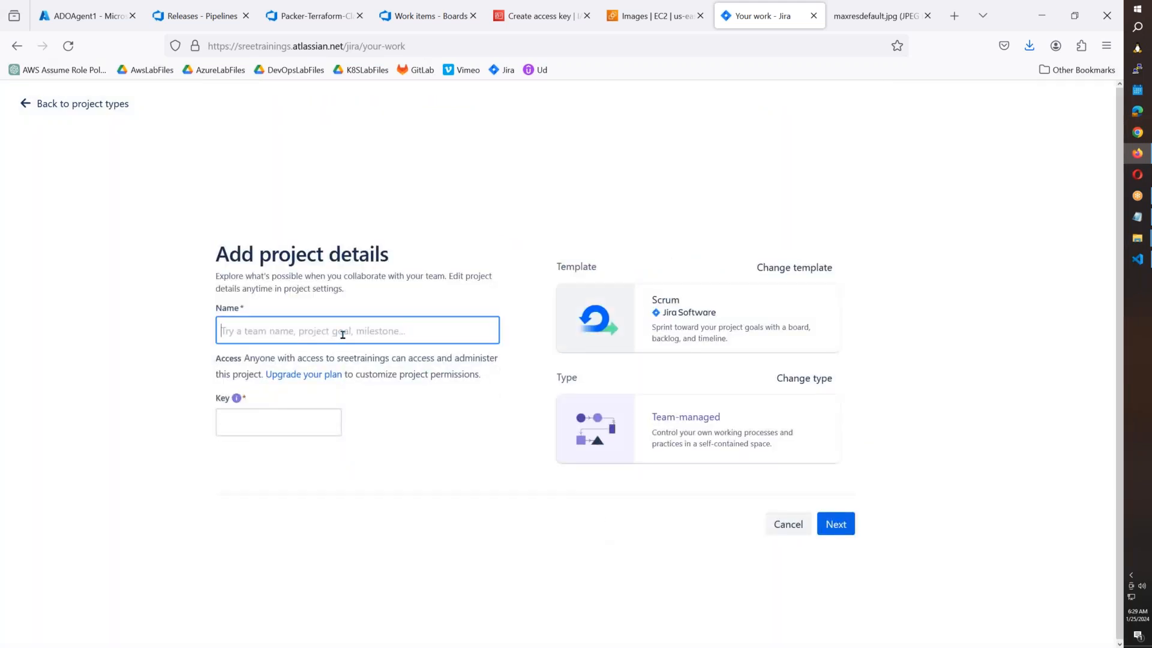
# Enter the project name 'DevSevOpsB38' and paste it into the key field.
pyautogui.write('DevS')
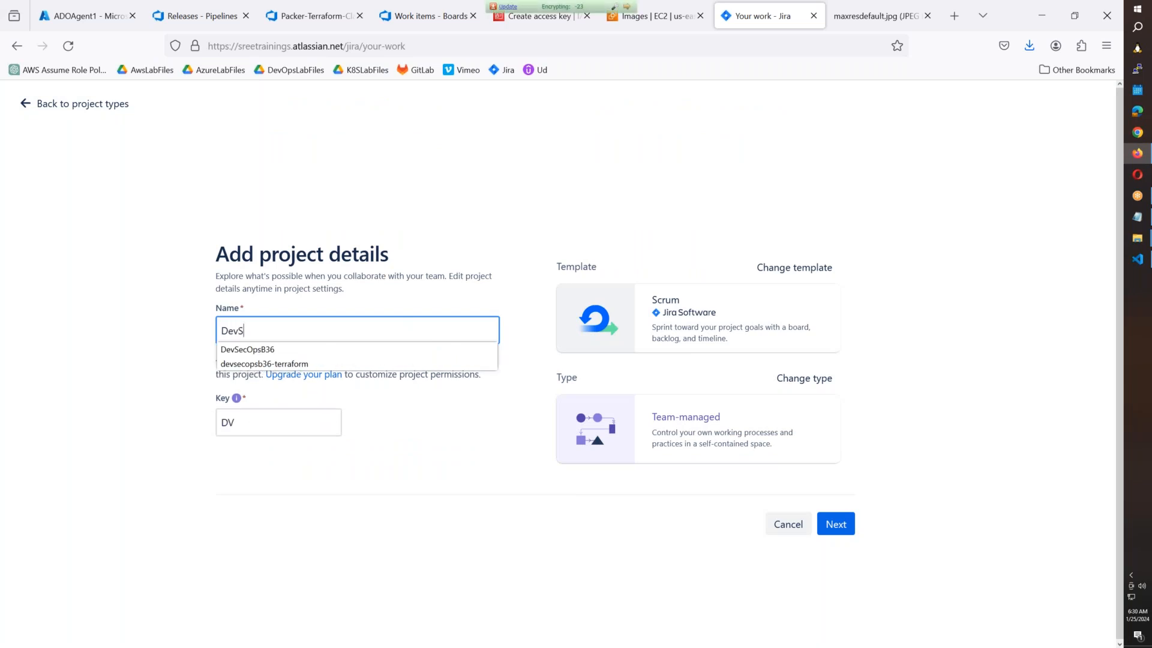
pyautogui.write('evOps')
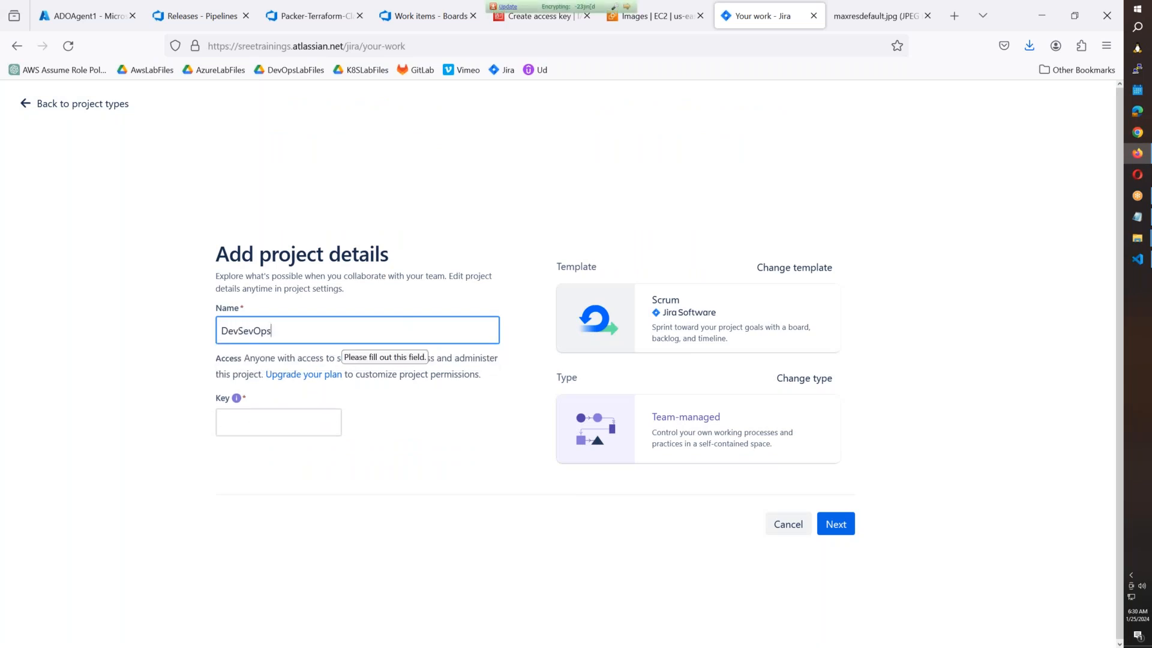
pyautogui.write('B38')
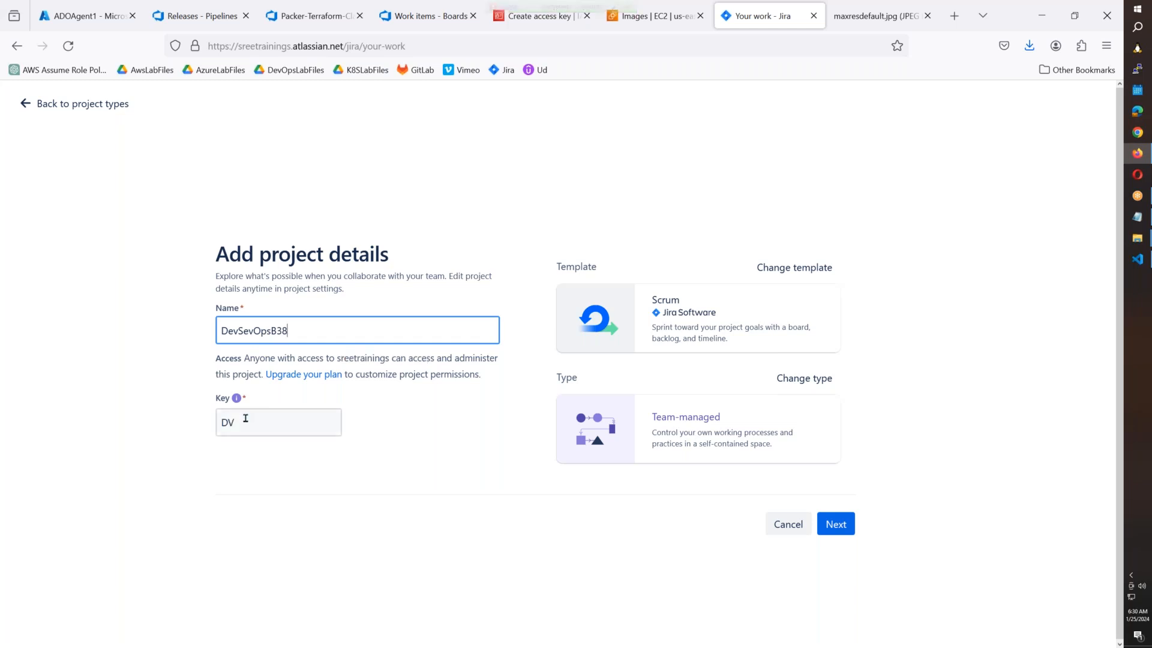
pyautogui.click(245, 418)
pyautogui.hotkey('shift', 'Tab')
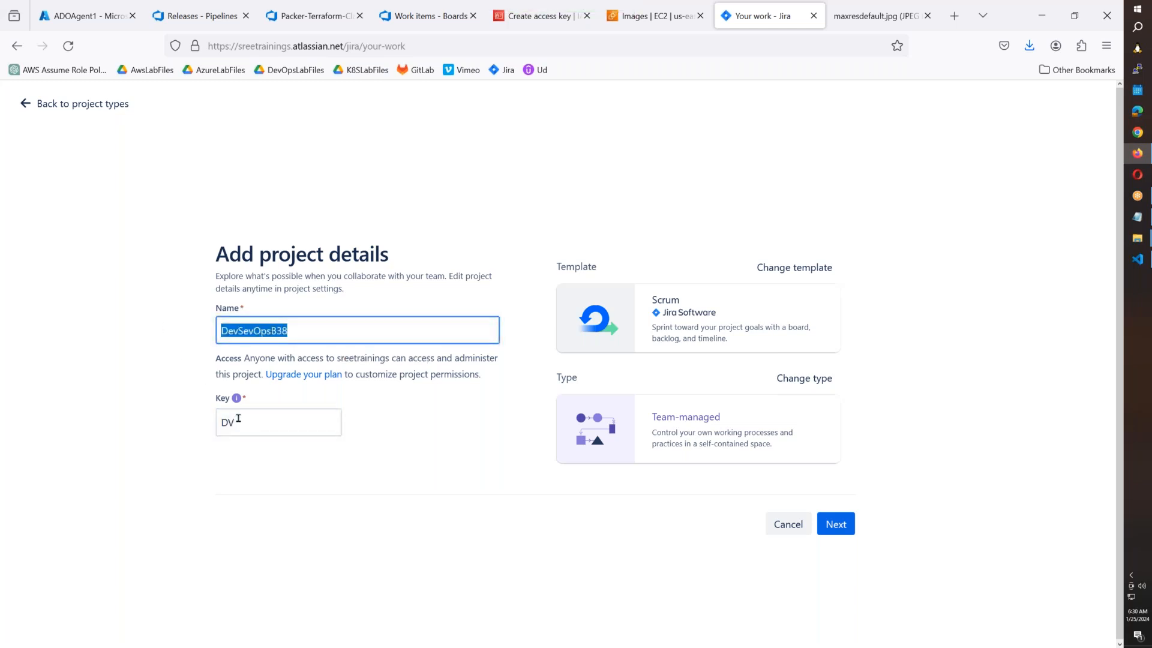
pyautogui.hotkey('ctrl', 'c')
pyautogui.press('Tab')
pyautogui.hotkey('ctrl', 'v')
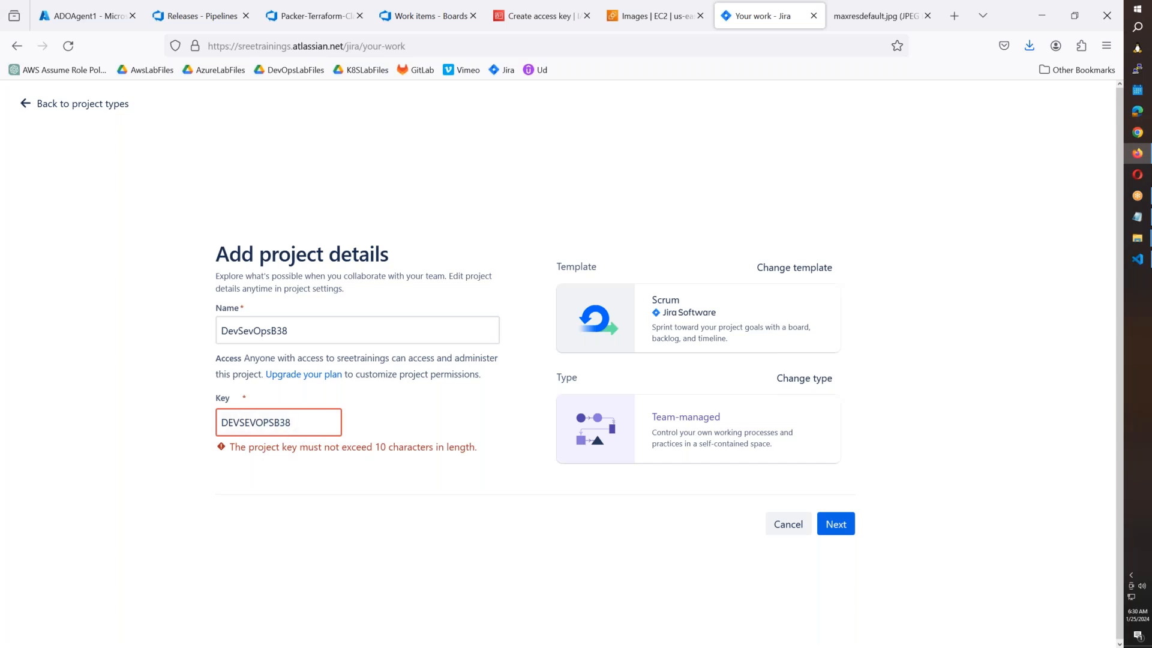
# Correct the name to DevSecOpsB38, set the key to DEVOPSB38, and submit the details.
pyautogui.click(254, 334)
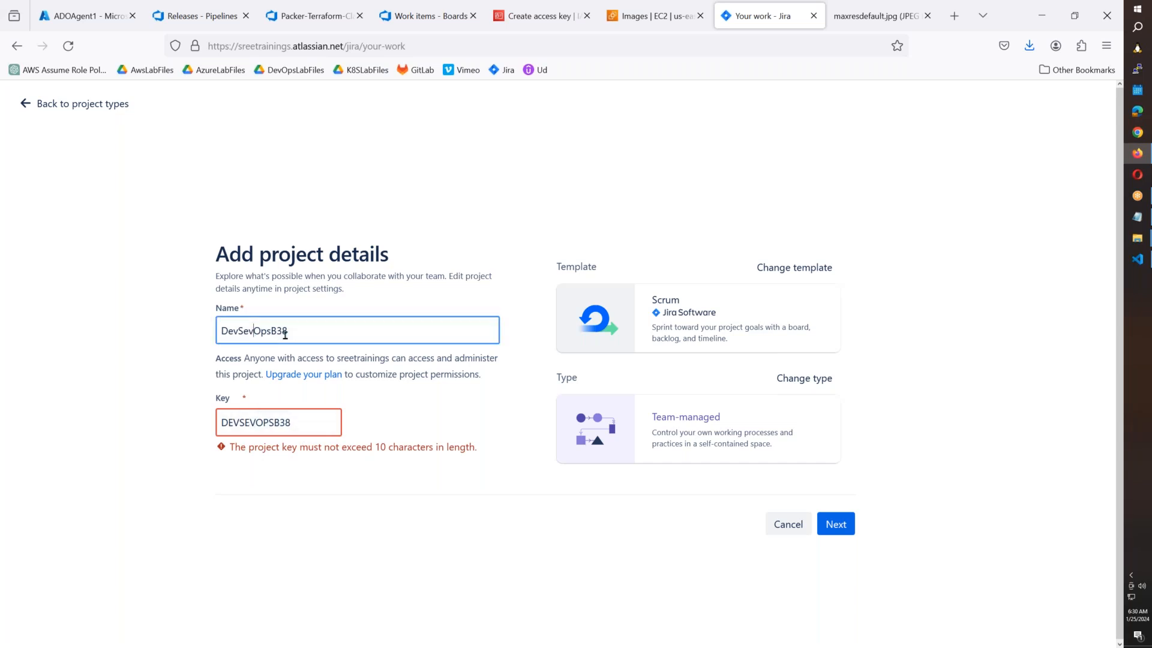
pyautogui.press('BackSpace')
pyautogui.write('c')
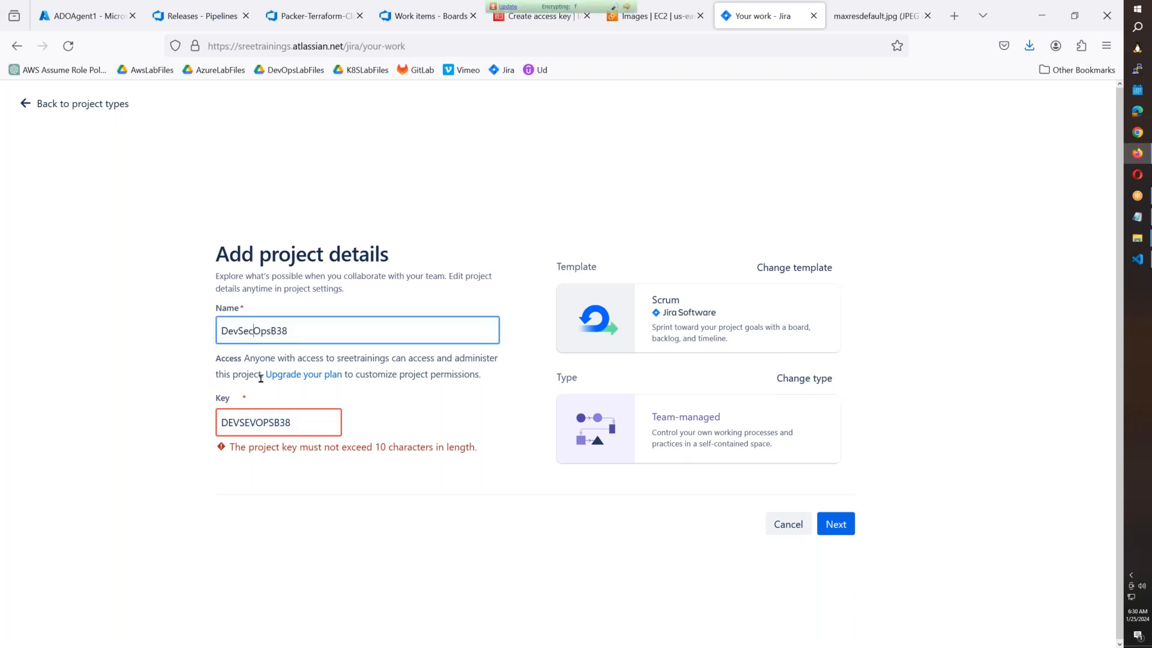
pyautogui.moveTo(312, 422); pyautogui.dragTo(213, 420)
pyautogui.write('DEV')
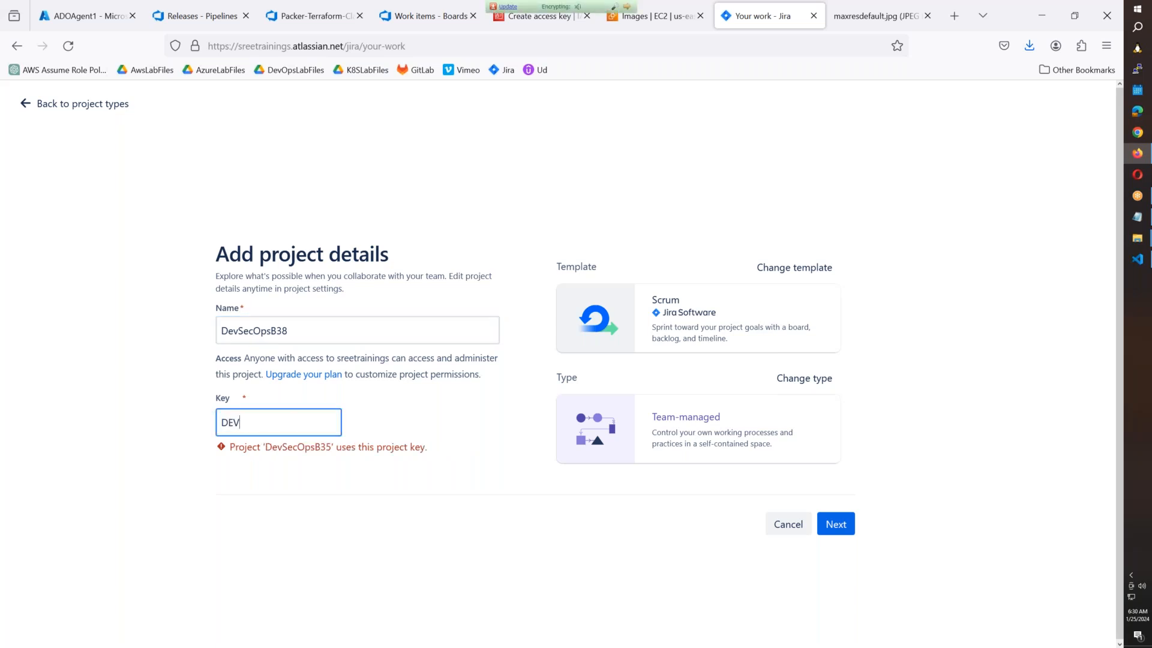
pyautogui.write('OPSB38')
pyautogui.press('Tab')
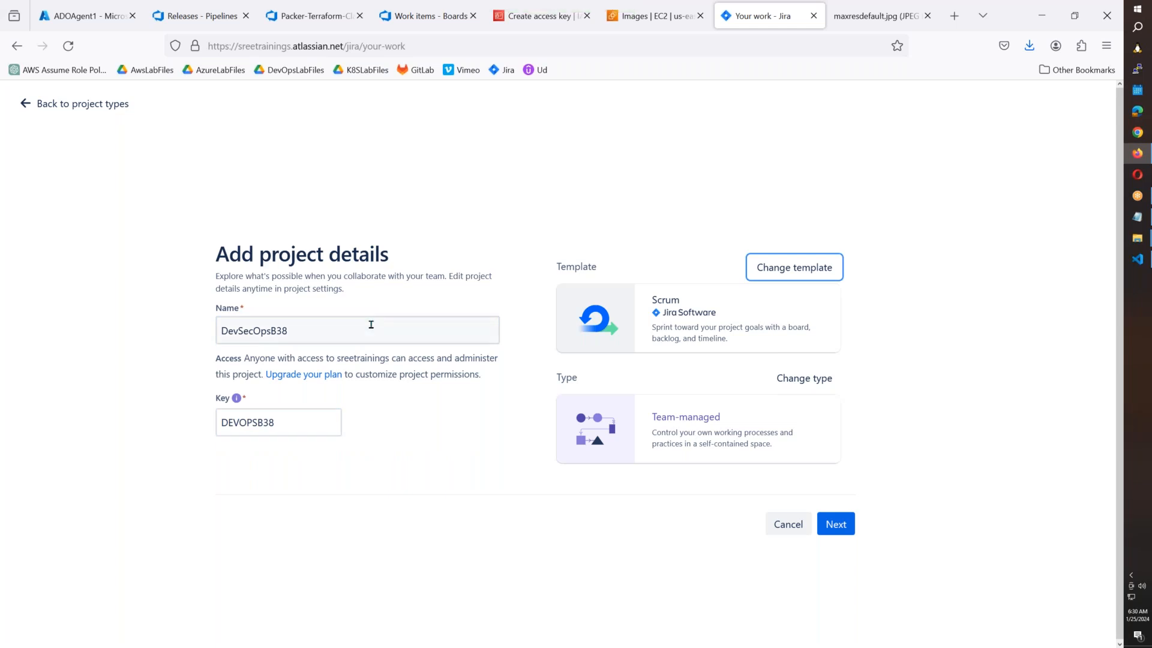
pyautogui.click(836, 530)
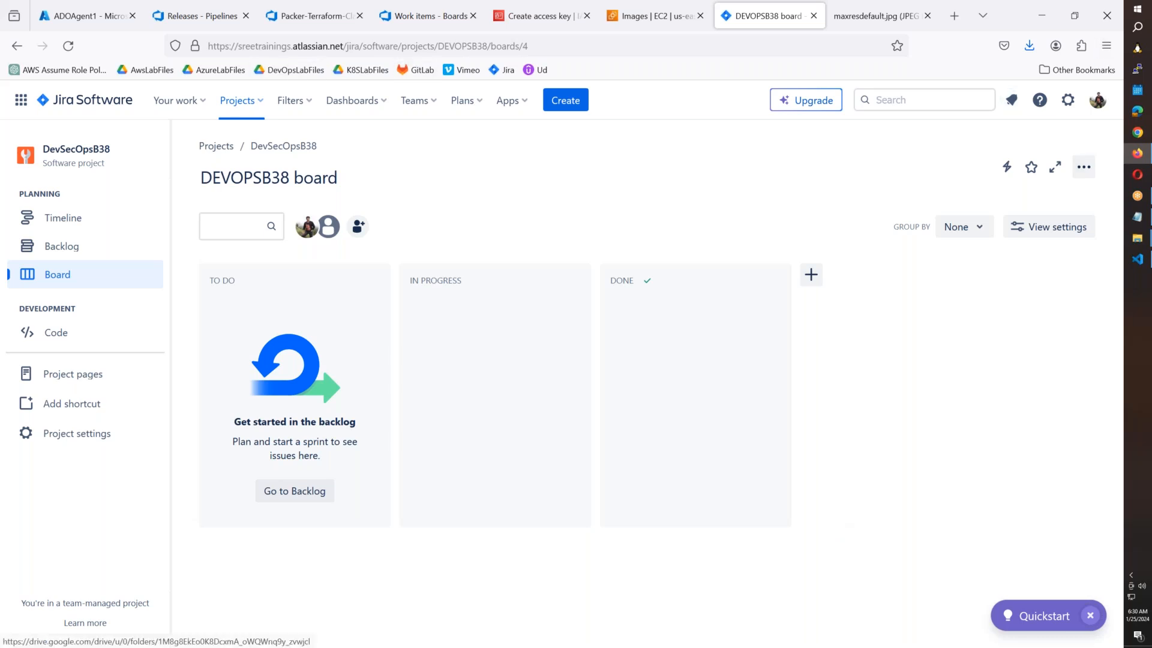
# Return to the Azure DevOps Work items tab for Terraform_IaaC_Classic.
pyautogui.click(406, 23)
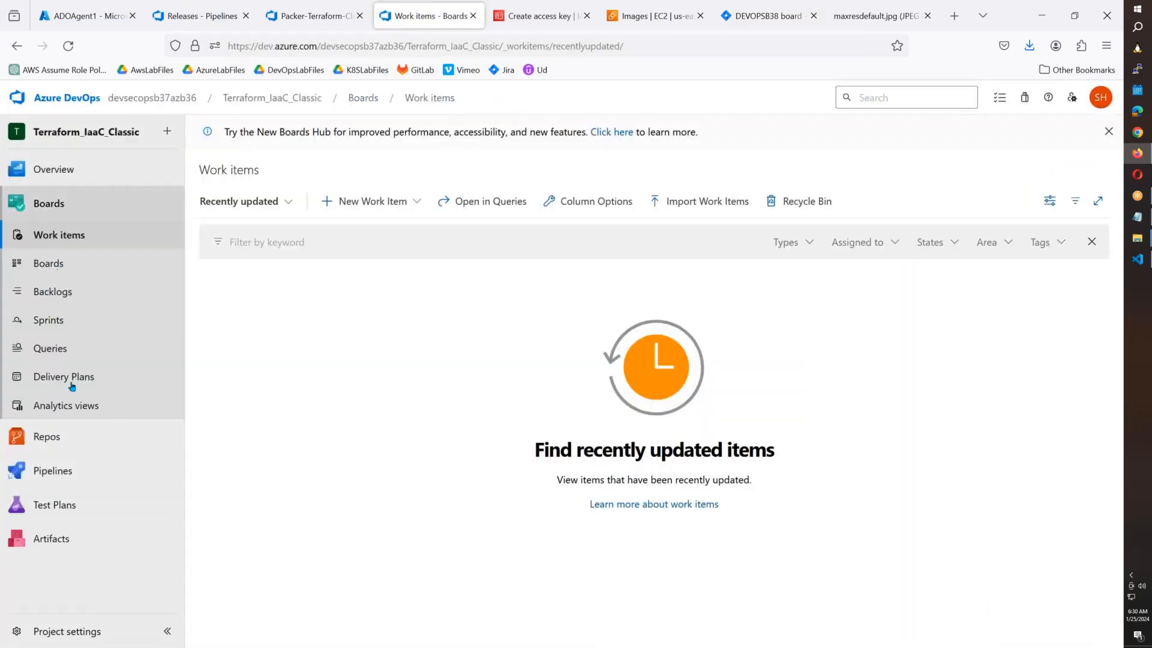
# Bring up the Notepad notes, add an empty line below item 5, and minimize Notepad.
pyautogui.moveTo(73, 426)
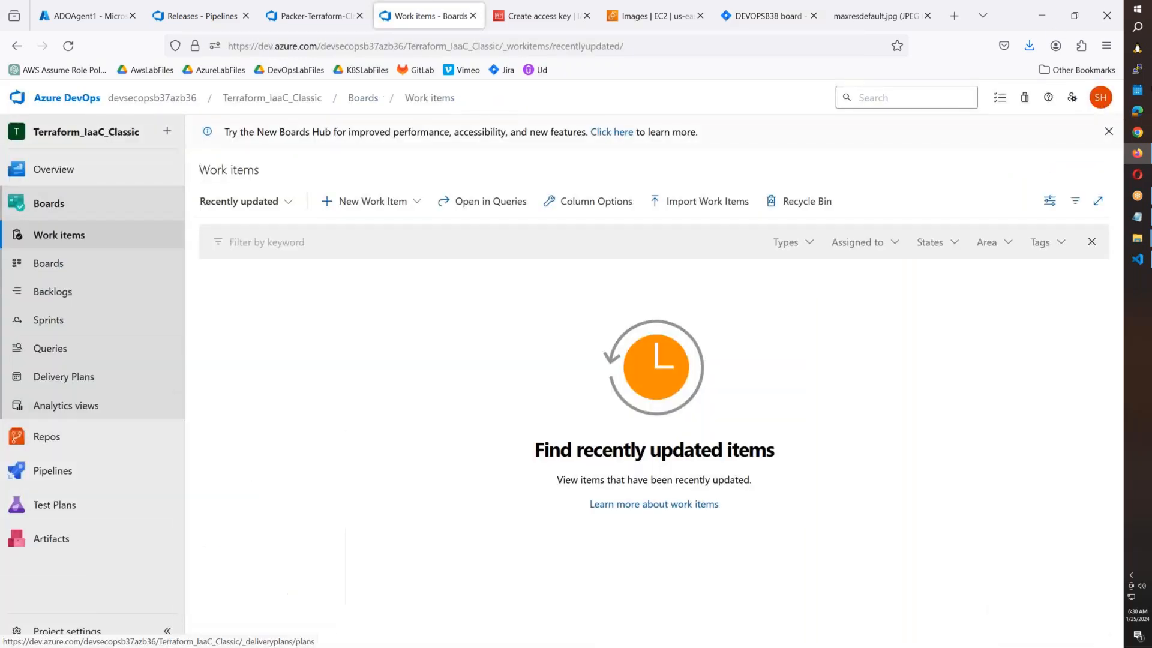
pyautogui.click(1137, 217)
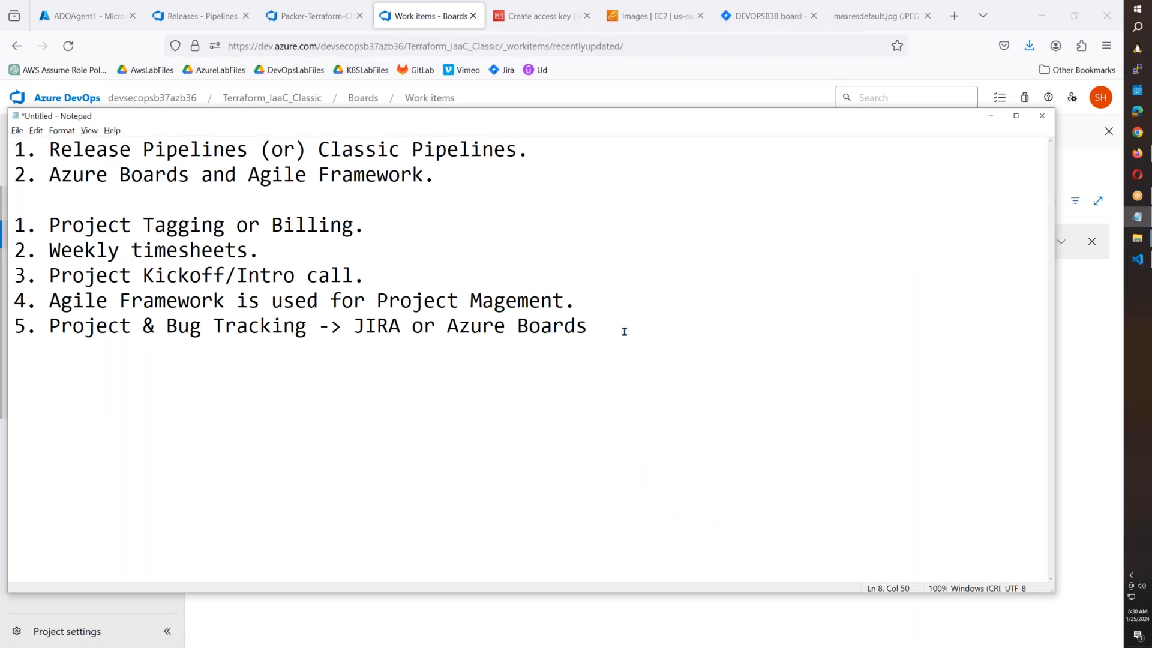
pyautogui.press('Return')
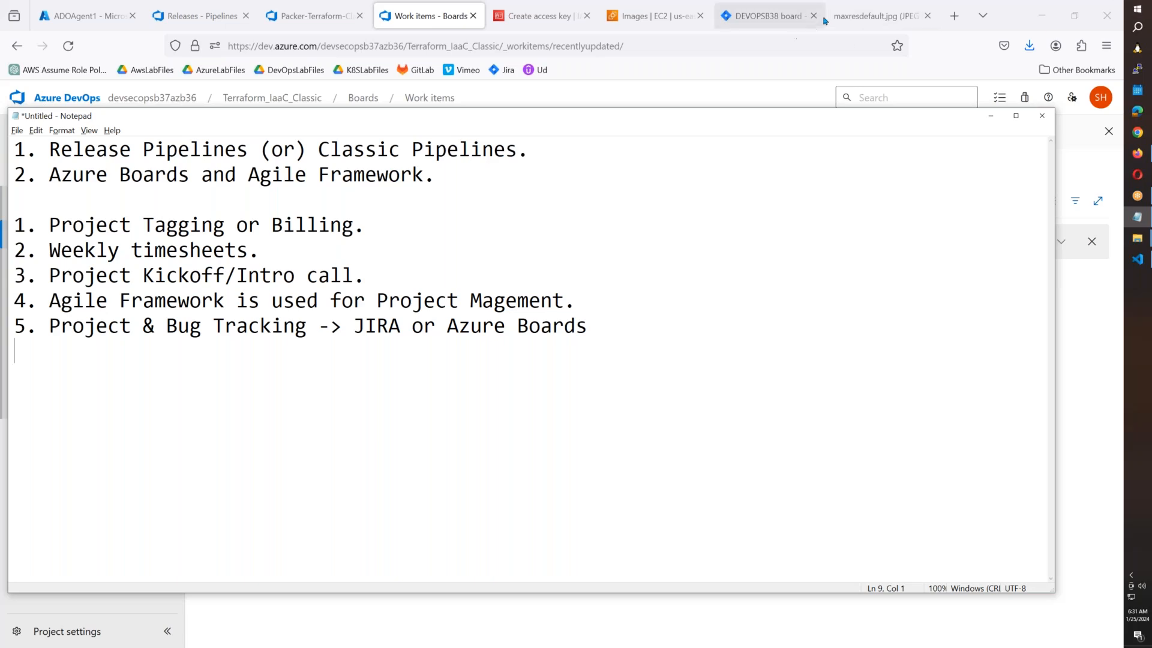
pyautogui.click(862, 19)
# Open Google and search for 'agile hierarchy'.
pyautogui.click(863, 19)
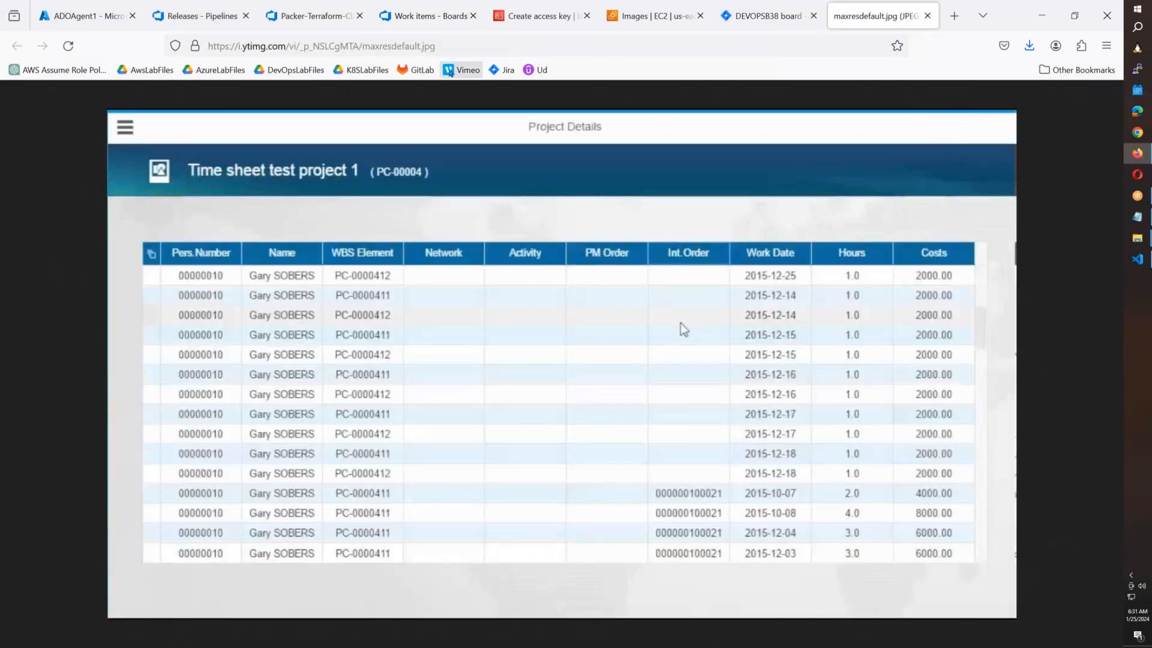
pyautogui.hotkey('ctrl', 'l')
pyautogui.write('goo')
pyautogui.press('Return')
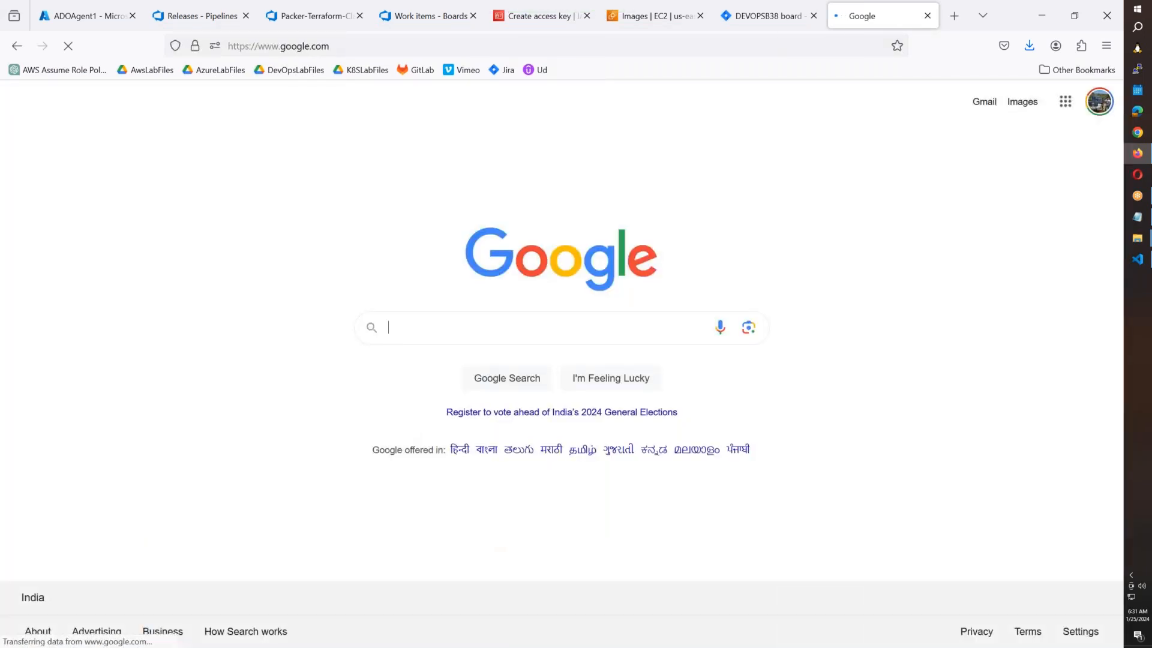
pyautogui.write('agile hierarchy')
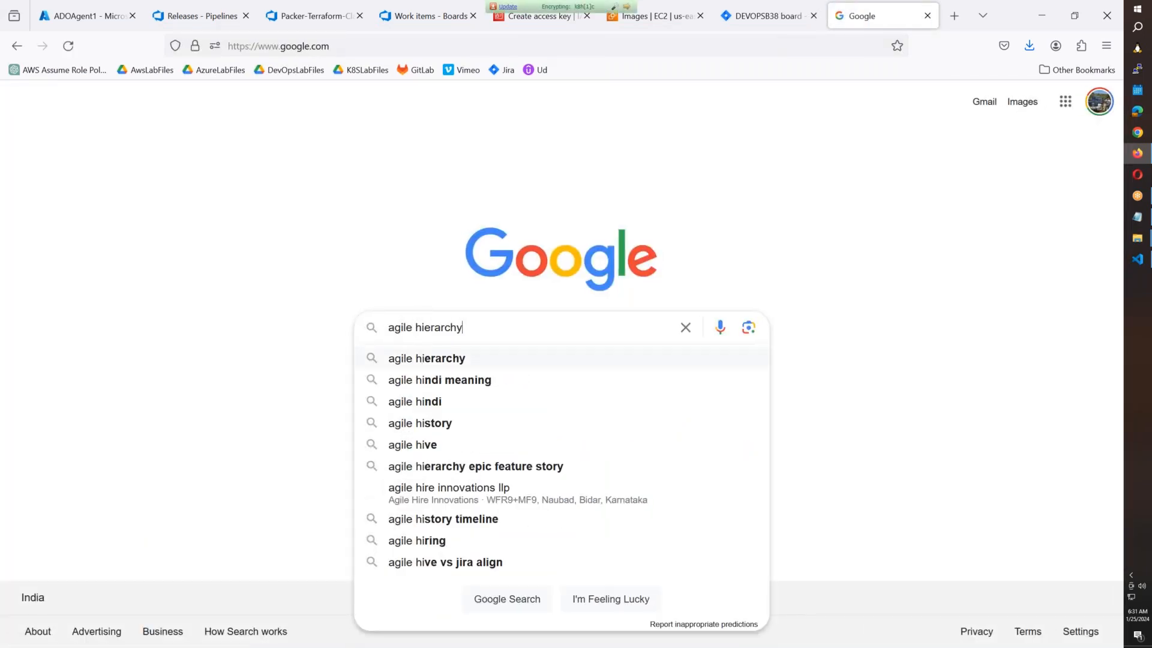
pyautogui.press('Return')
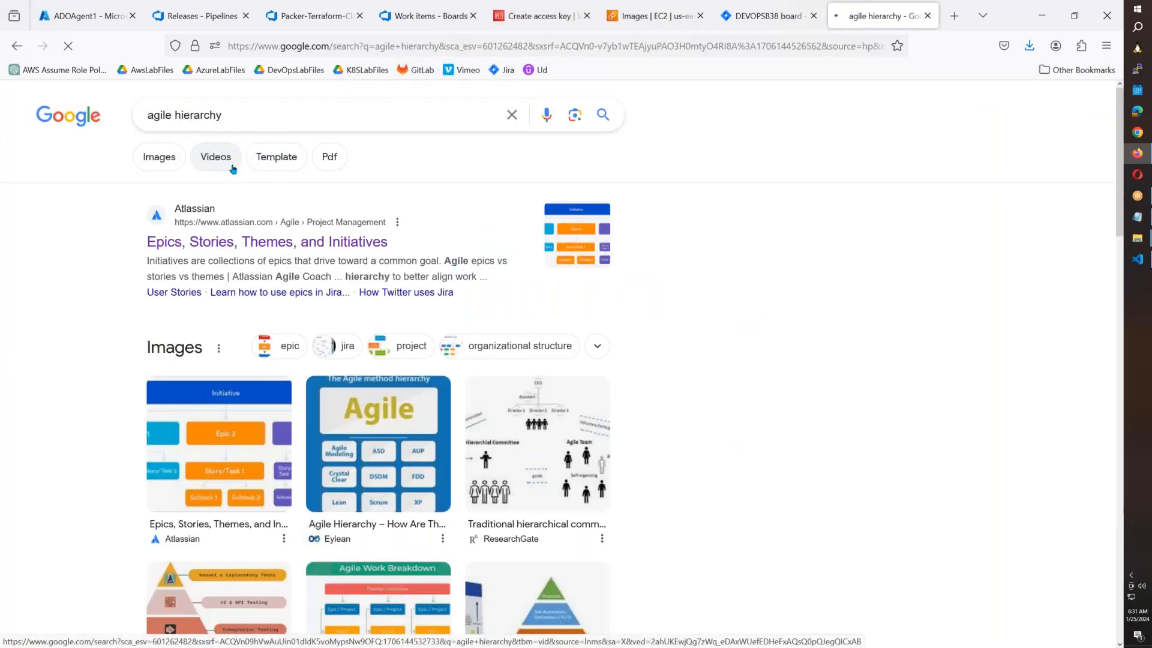
# Show image results for agile hierarchy filtered to Large size.
pyautogui.click(159, 158)
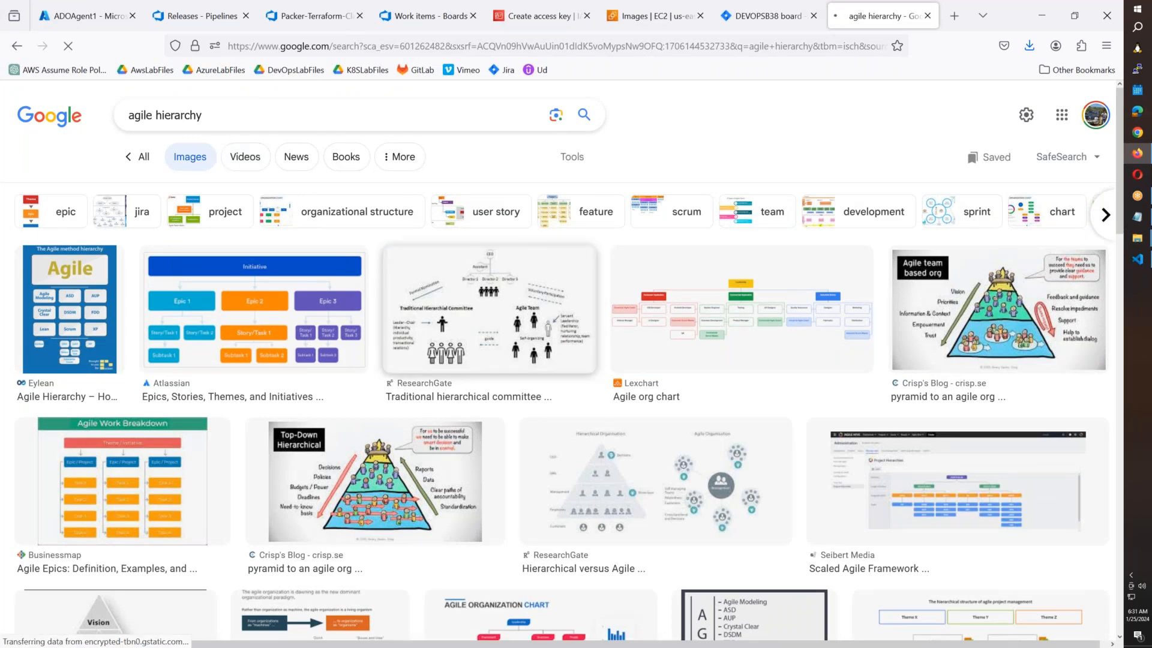
pyautogui.scroll(-1, 489, 309)
pyautogui.scroll(-1, 453, 180)
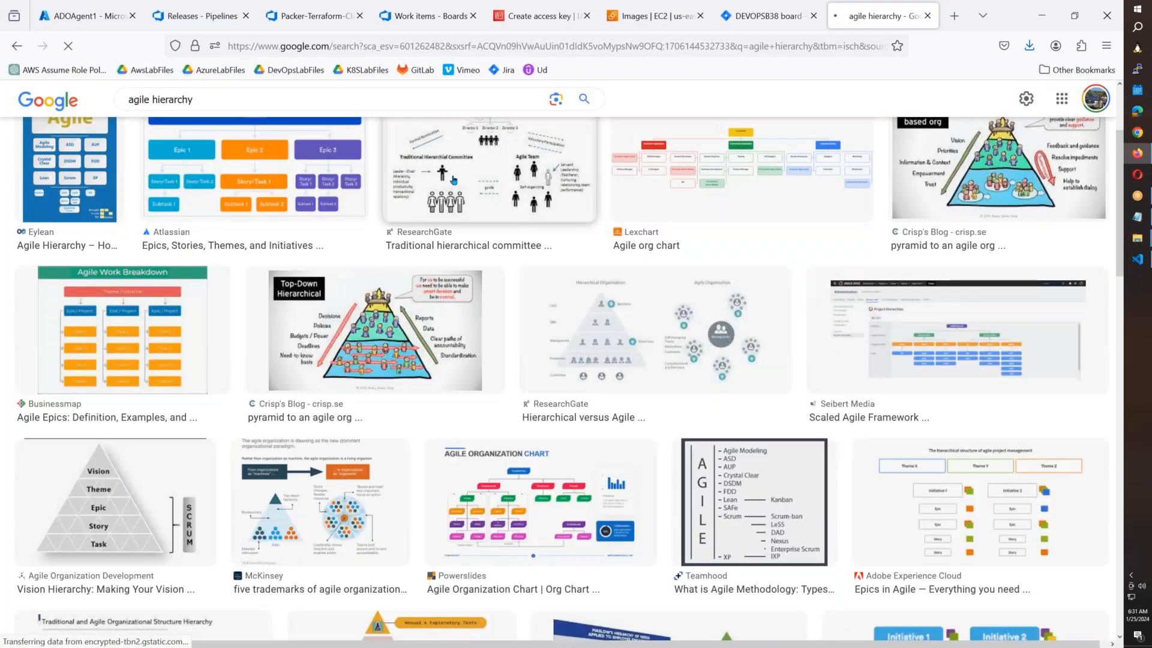
pyautogui.scroll(2, 453, 180)
pyautogui.click(584, 161)
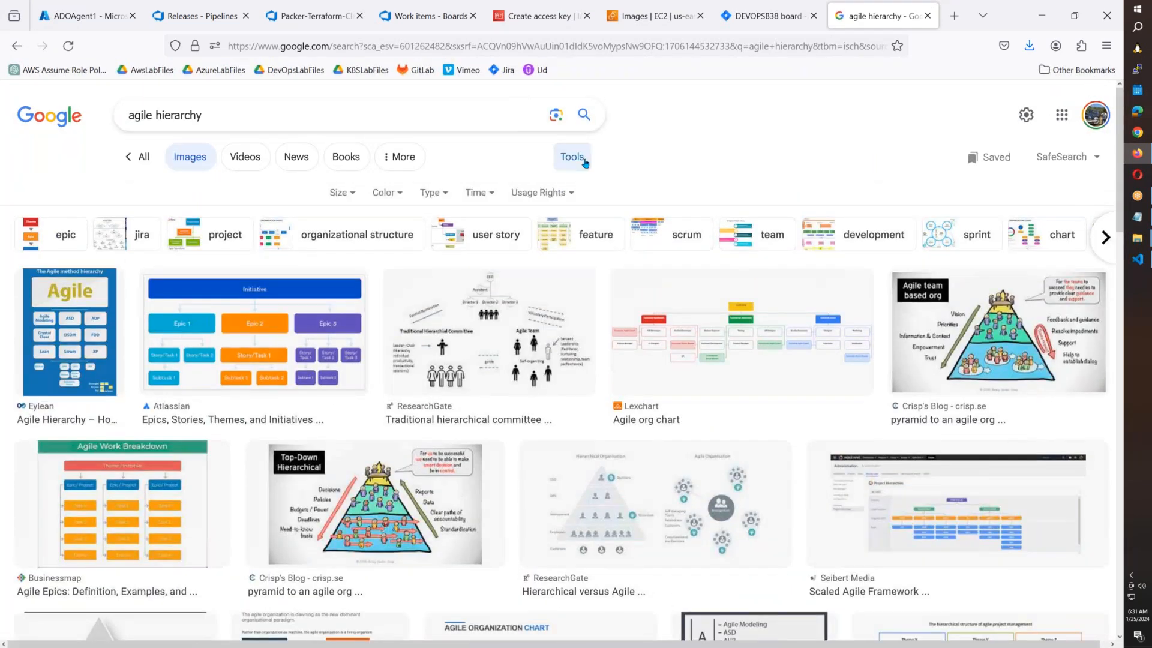
pyautogui.click(340, 192)
pyautogui.click(350, 242)
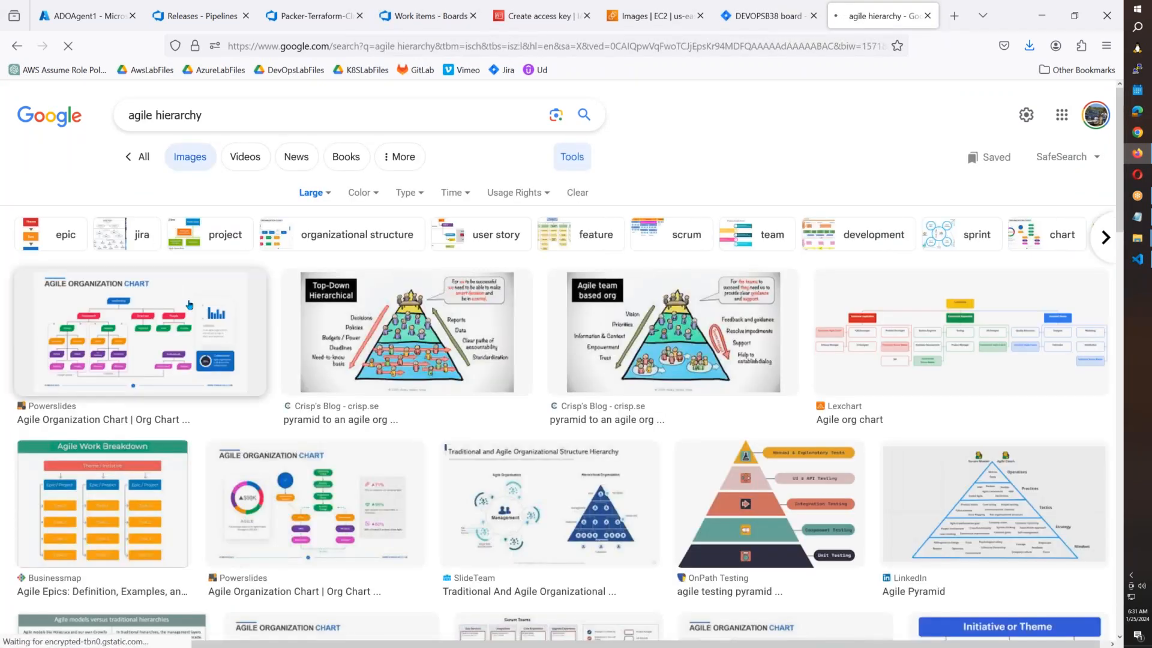
# Scroll the large-image results and preview one of the agile diagrams.
pyautogui.scroll(-5, 140, 329)
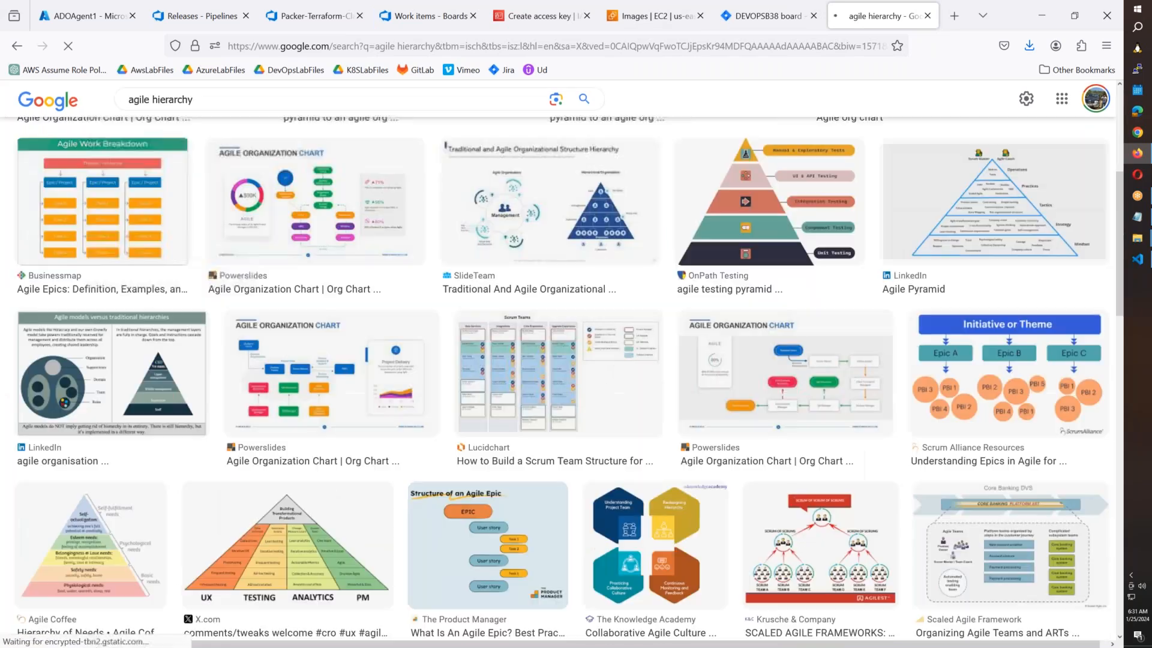
pyautogui.scroll(-2, 561, 378)
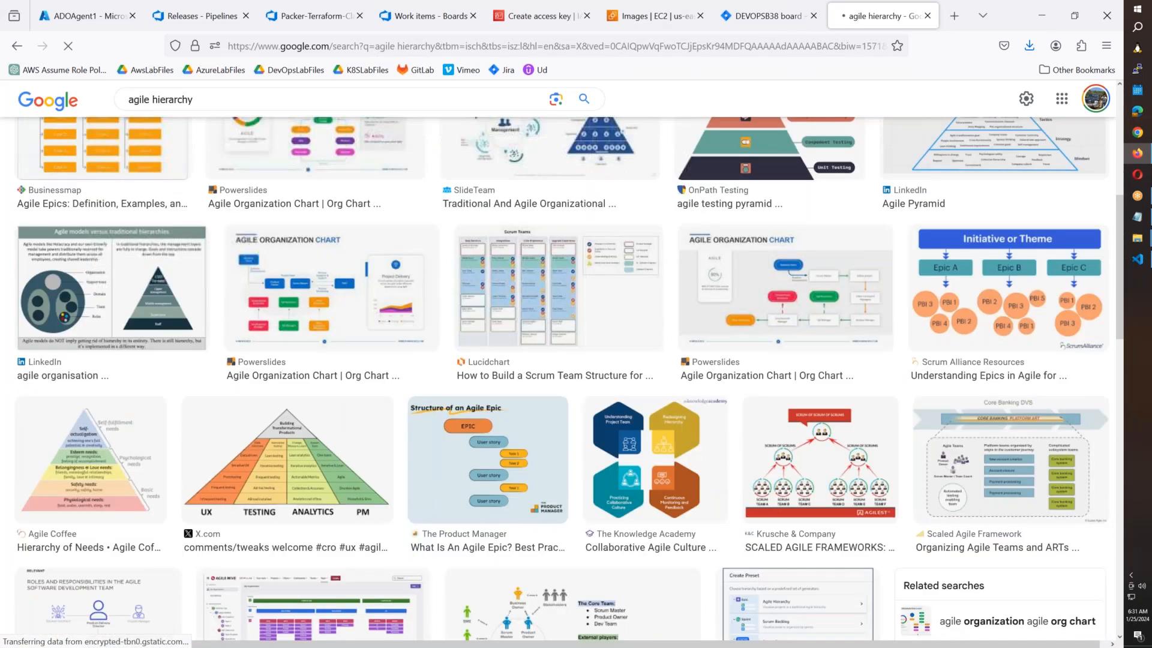
pyautogui.scroll(-2, 288, 318)
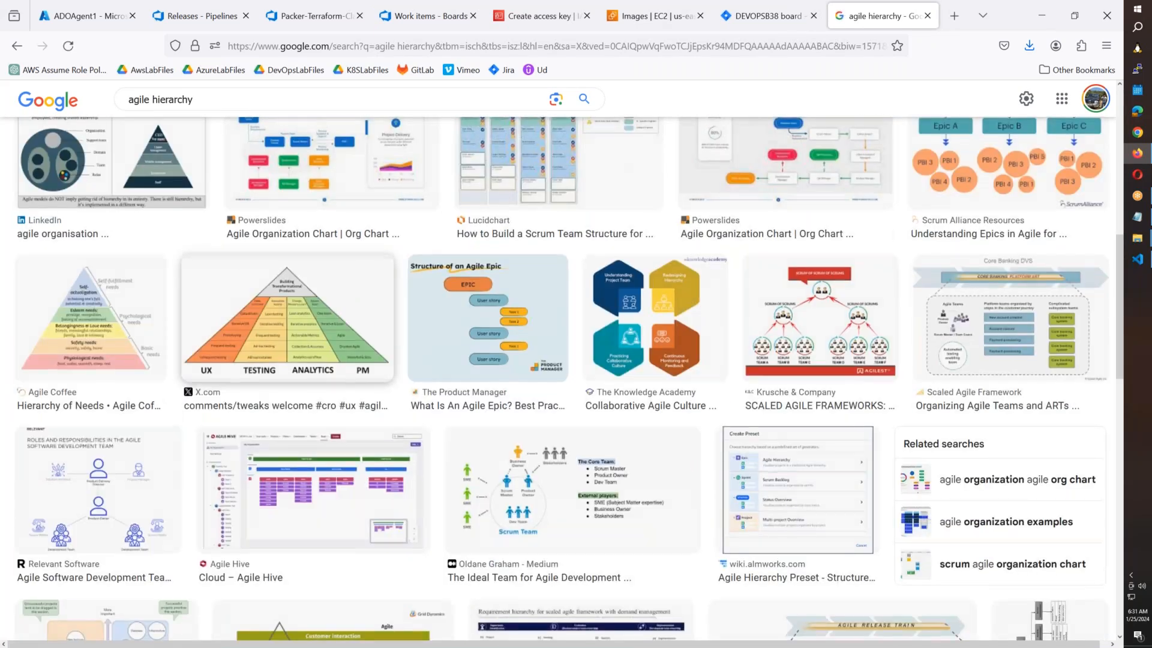
pyautogui.scroll(-7, 288, 318)
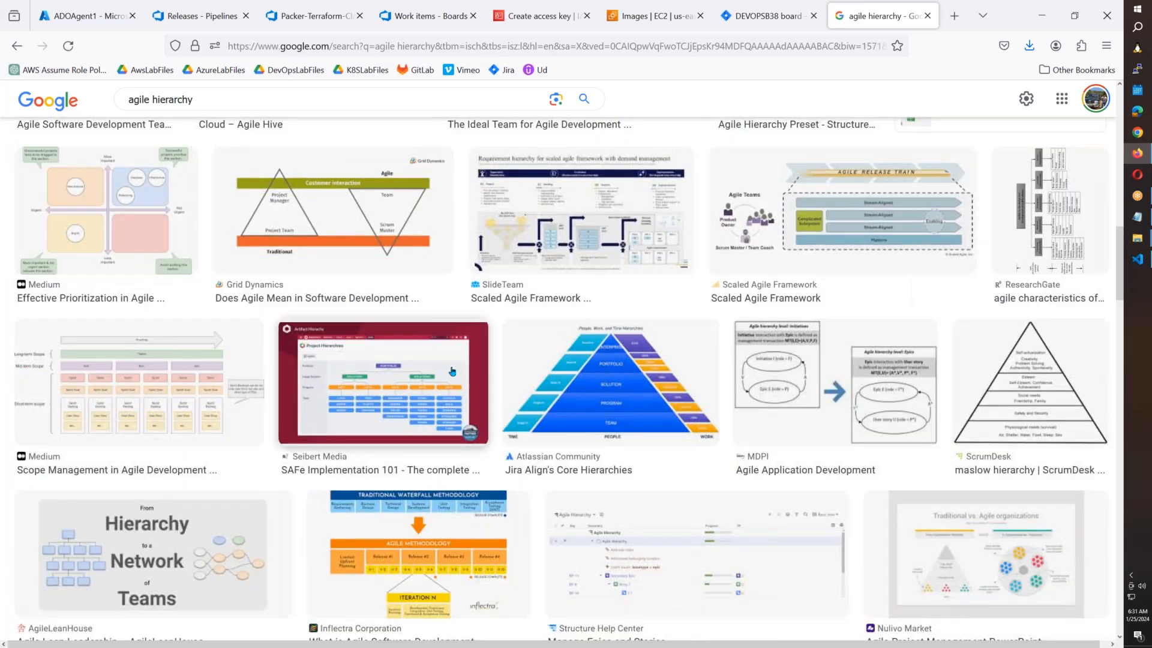
pyautogui.click(204, 376)
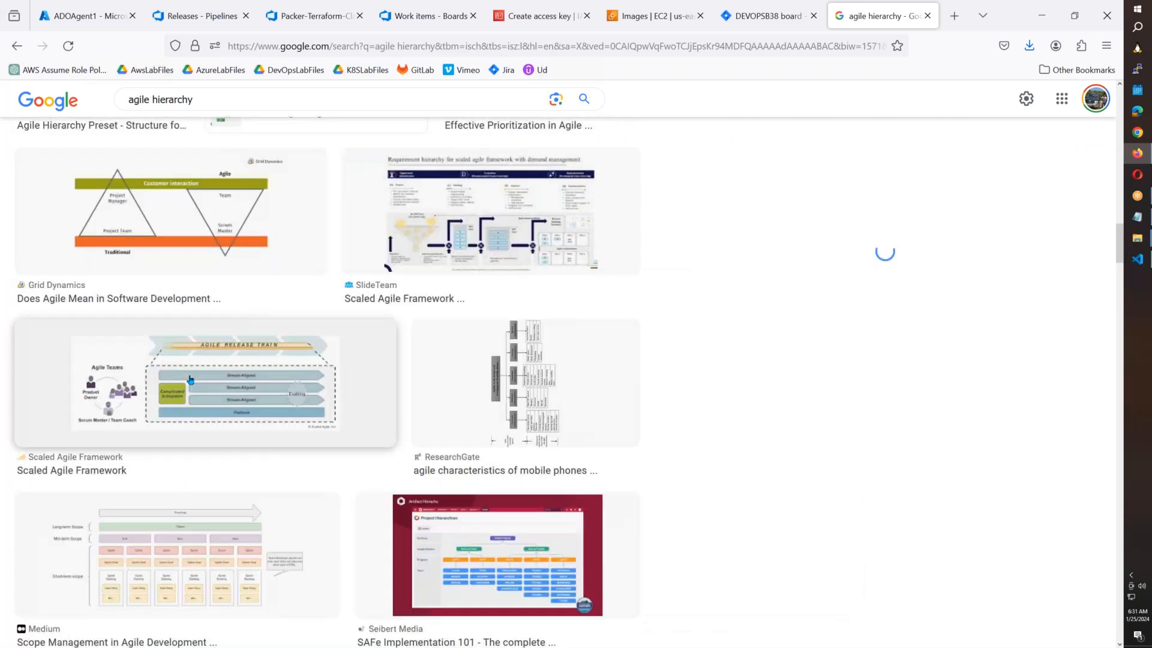
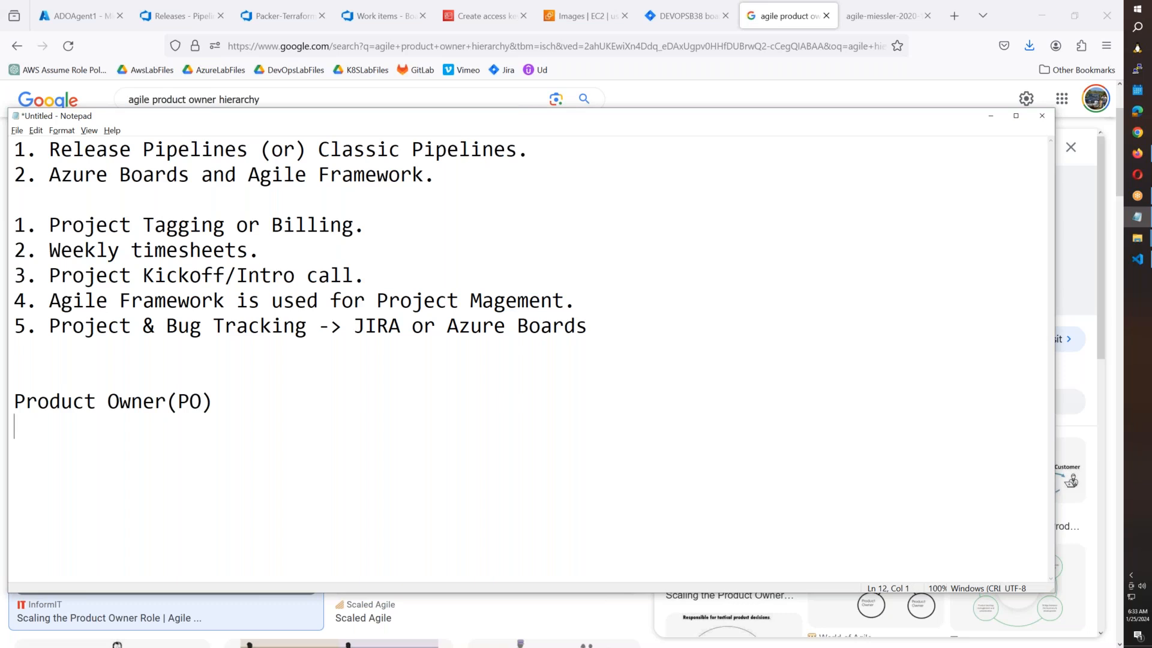
# Add Scrum Master, backlogs and Epic lines under Product Owner(PO), fixing typos.
pyautogui.write('Scrum Mast')
pyautogui.press('BackSpace')
pyautogui.write('ster')
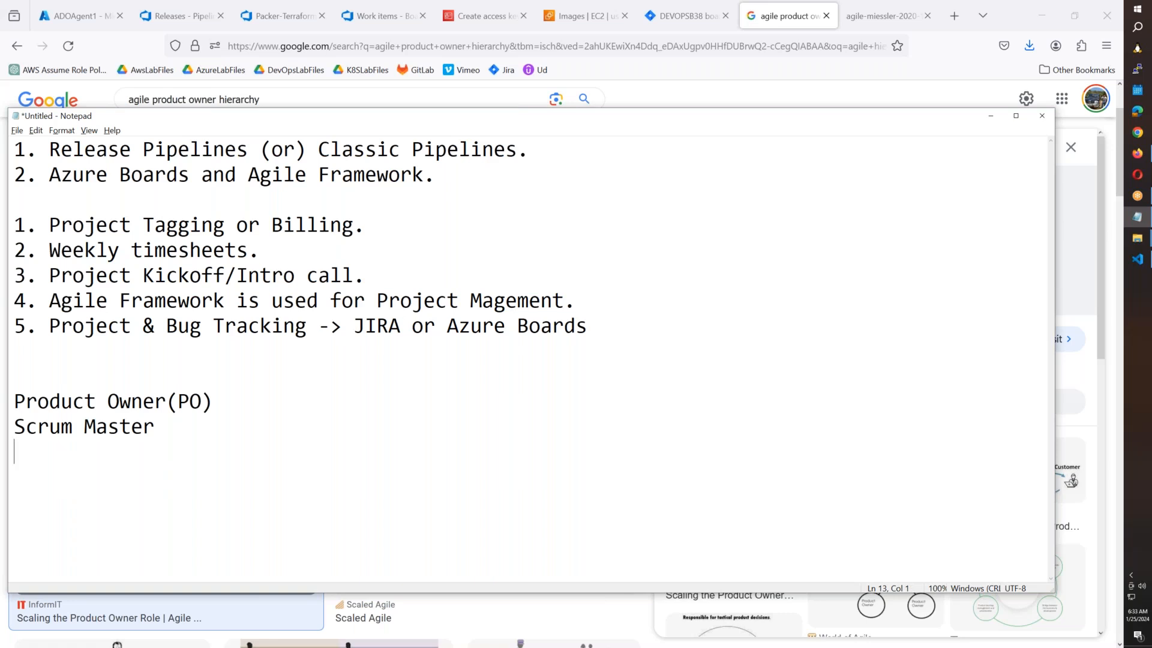
pyautogui.write('backlogs')
pyautogui.press('Return')
pyautogui.write('EPic')
pyautogui.press('Return')
pyautogui.press('BackSpace')
pyautogui.press('BackSpace')
pyautogui.press('BackSpace')
pyautogui.press('BackSpace')
pyautogui.write('pic')
pyautogui.press('Return')
# Add User Stories, Sprints and Sprint Cermonies lines to the list.
pyautogui.write('St')
pyautogui.press('BackSpace')
pyautogui.press('BackSpace')
pyautogui.write('user')
pyautogui.press('BackSpace')
pyautogui.press('BackSpace')
pyautogui.press('BackSpace')
pyautogui.press('BackSpace')
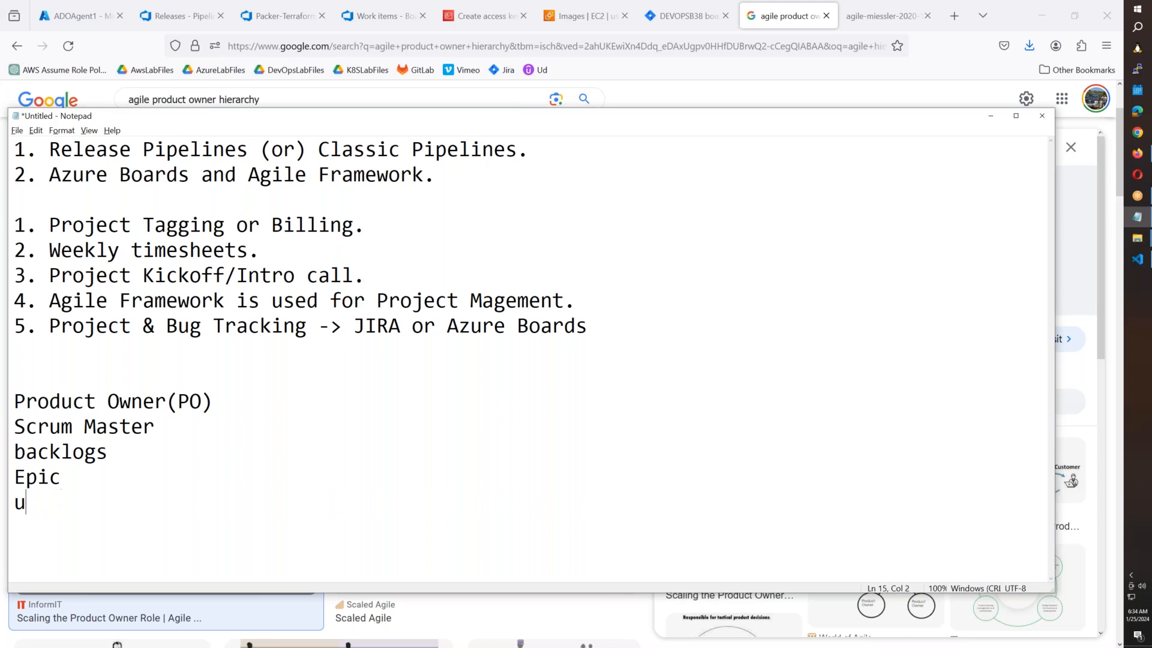
pyautogui.write('User Stories')
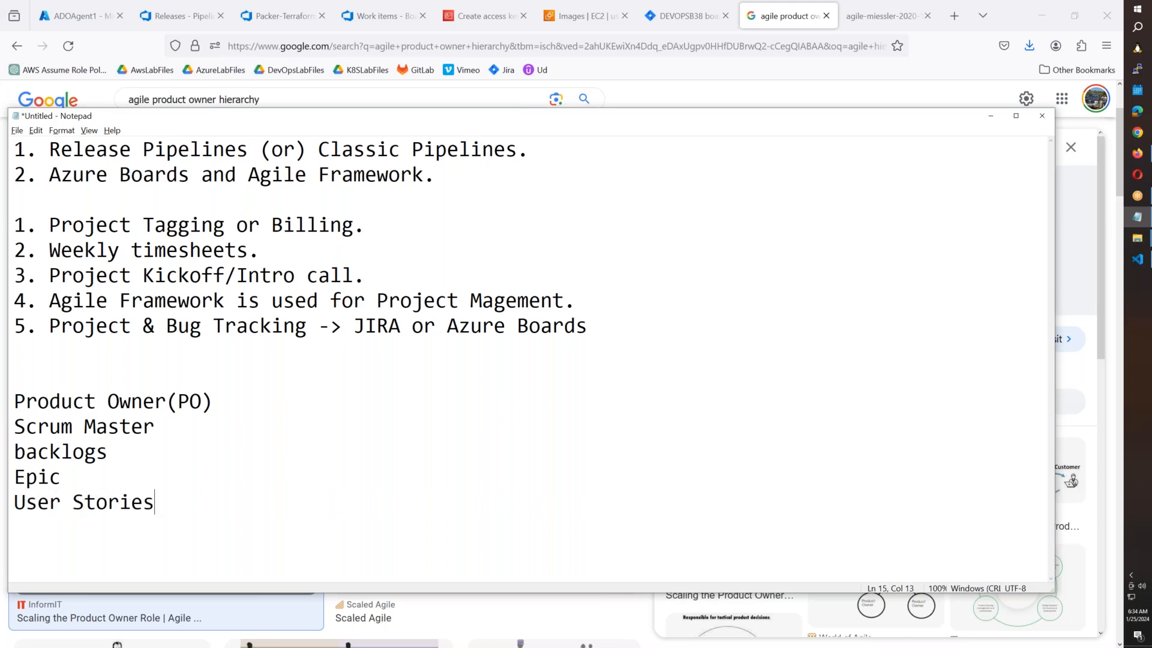
pyautogui.press('Return')
pyautogui.write('Sprints')
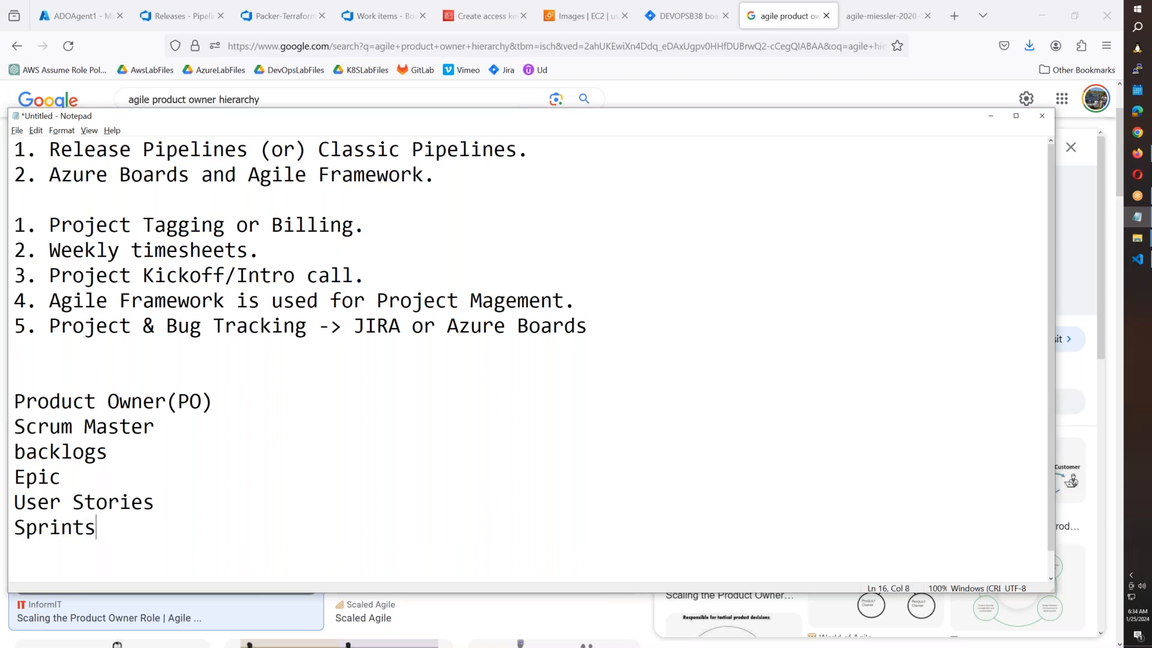
pyautogui.press('Return')
pyautogui.write('Sprint Cer')
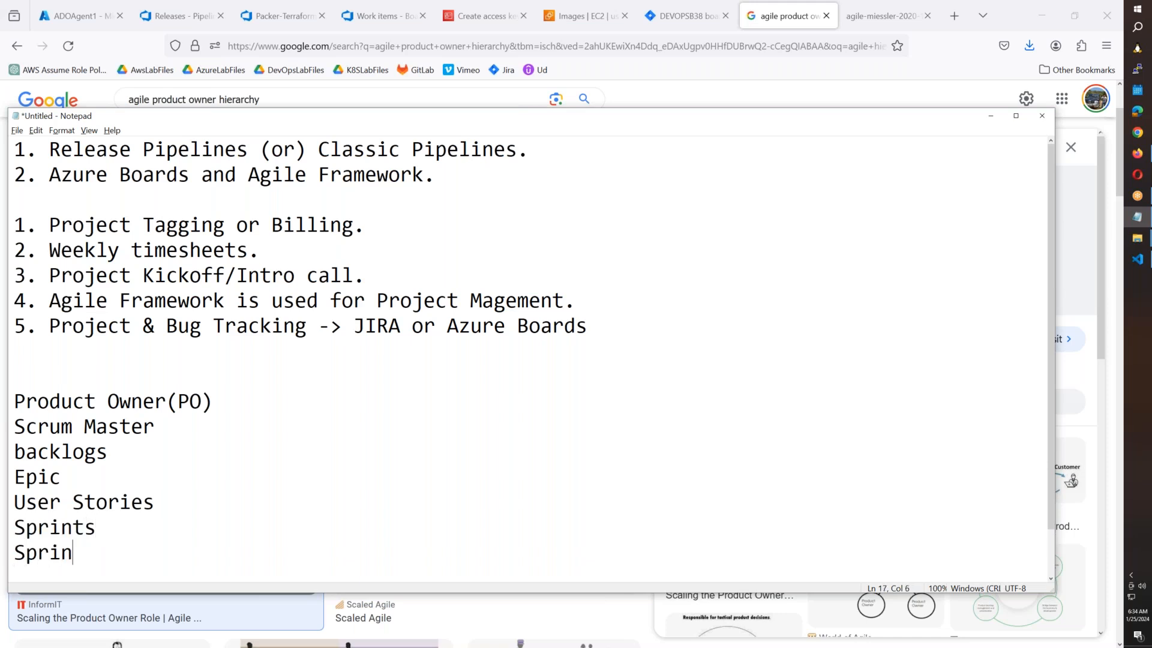
pyautogui.write('moni')
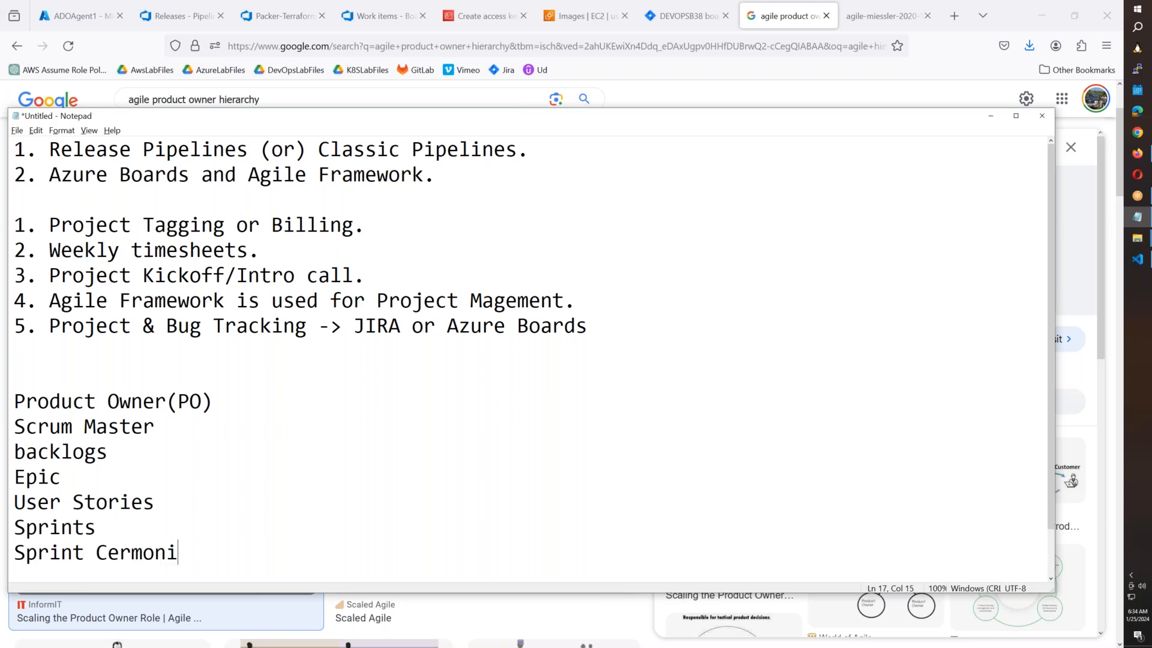
pyautogui.write('es')
# Select the agile terms list to review it, then return to the agile hierarchy diagram page.
pyautogui.moveTo(265, 555); pyautogui.dragTo(6, 411)
pyautogui.scroll(-1, 369, 468)
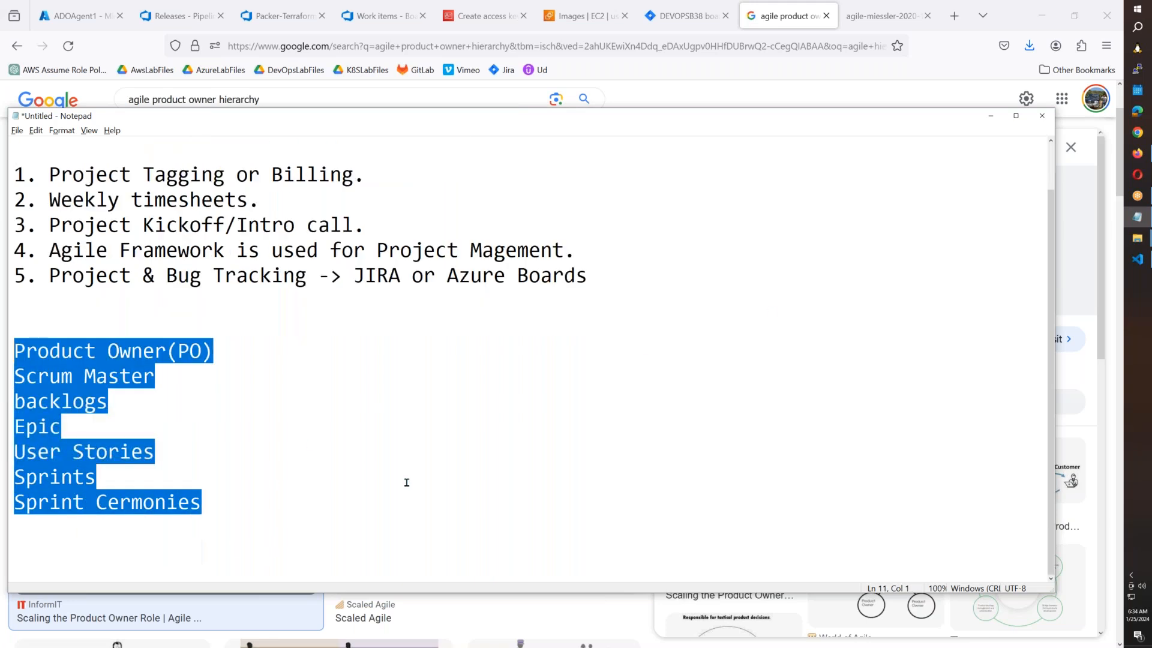
pyautogui.click(236, 495)
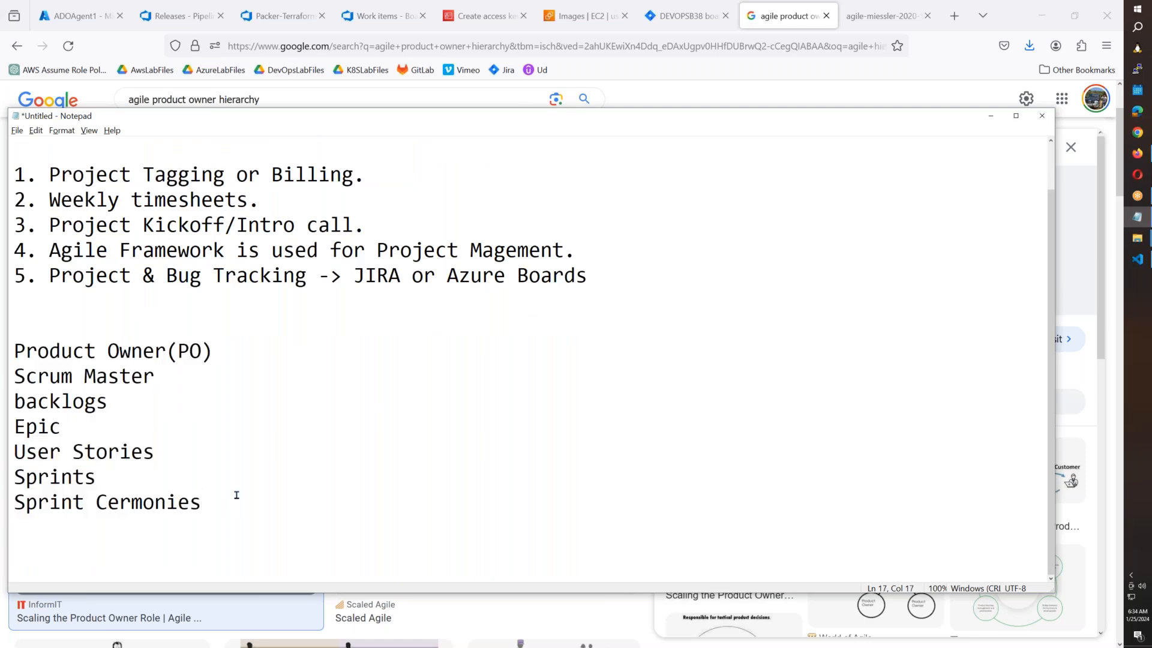
pyautogui.click(862, 18)
# Open Google in a new browser tab.
pyautogui.hotkey('ctrl', 't')
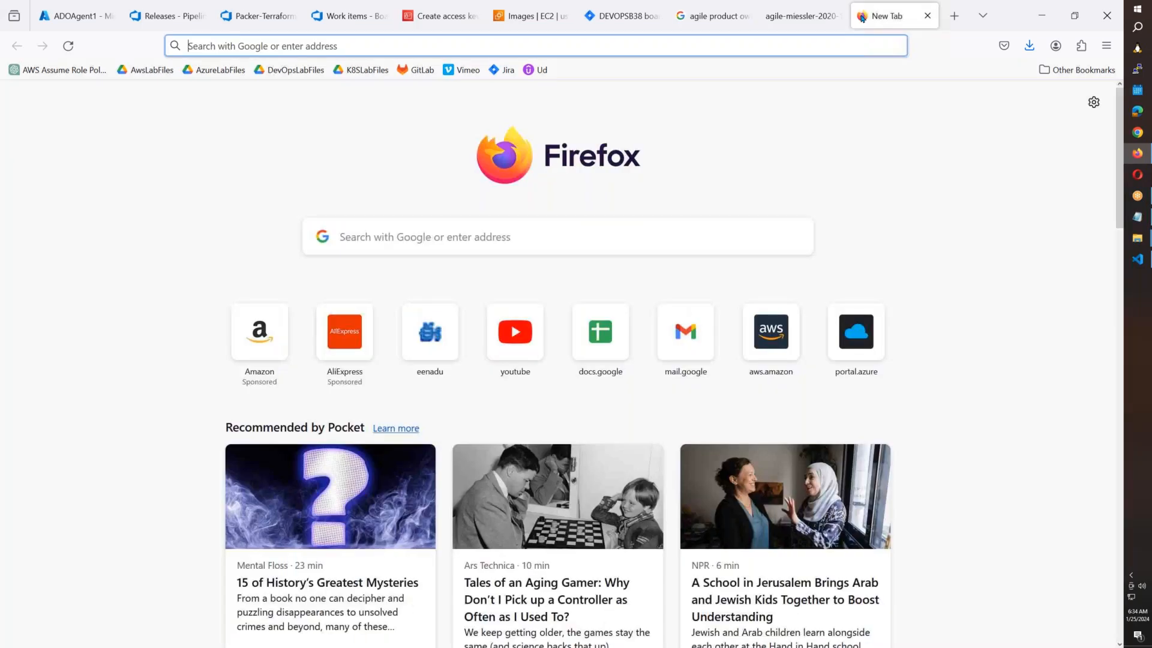
pyautogui.write('google.com')
pyautogui.press('Return')
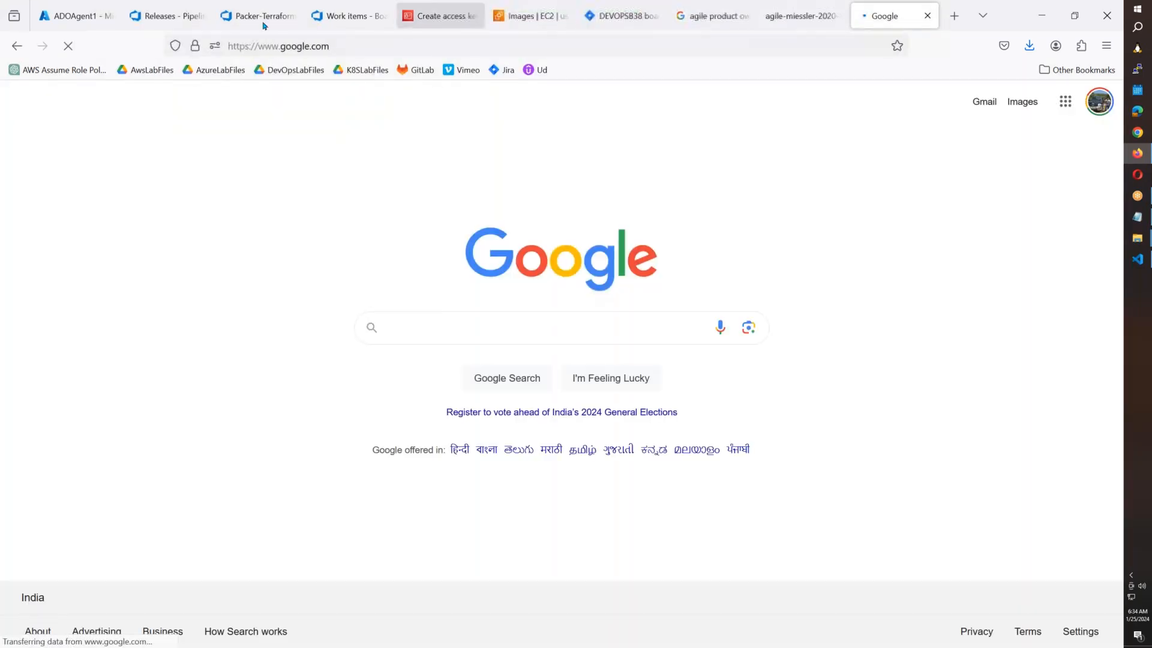
# Open Release-2 and view the failed Terraform-Dev-Init-Plan stage logs.
pyautogui.click(167, 22)
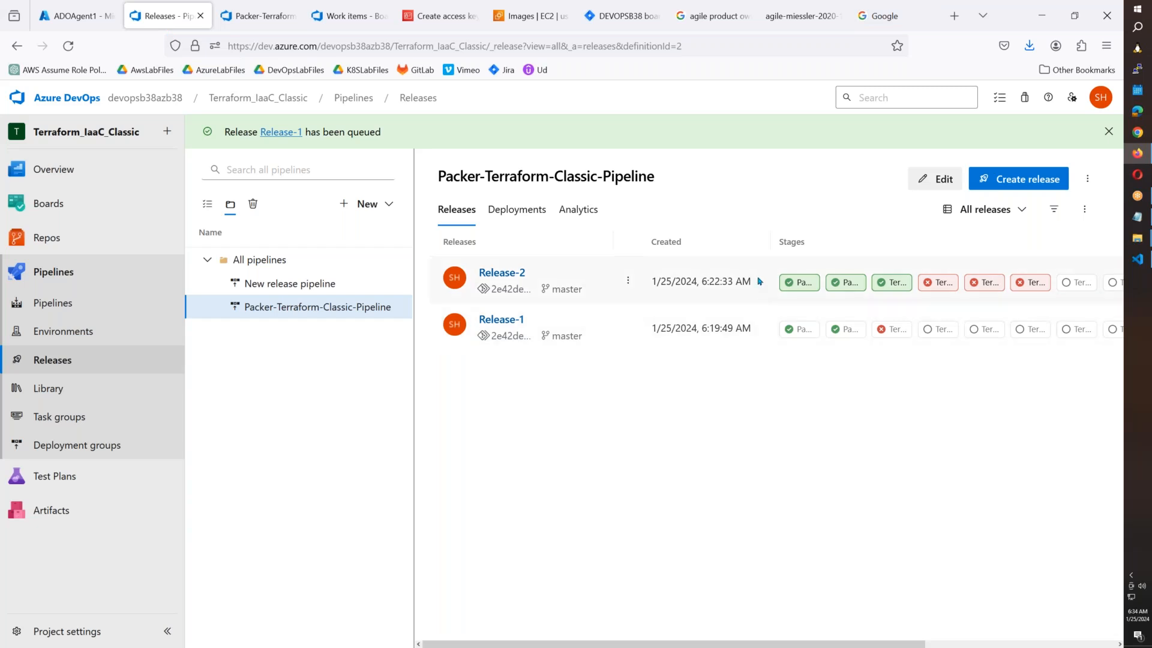
pyautogui.click(269, 19)
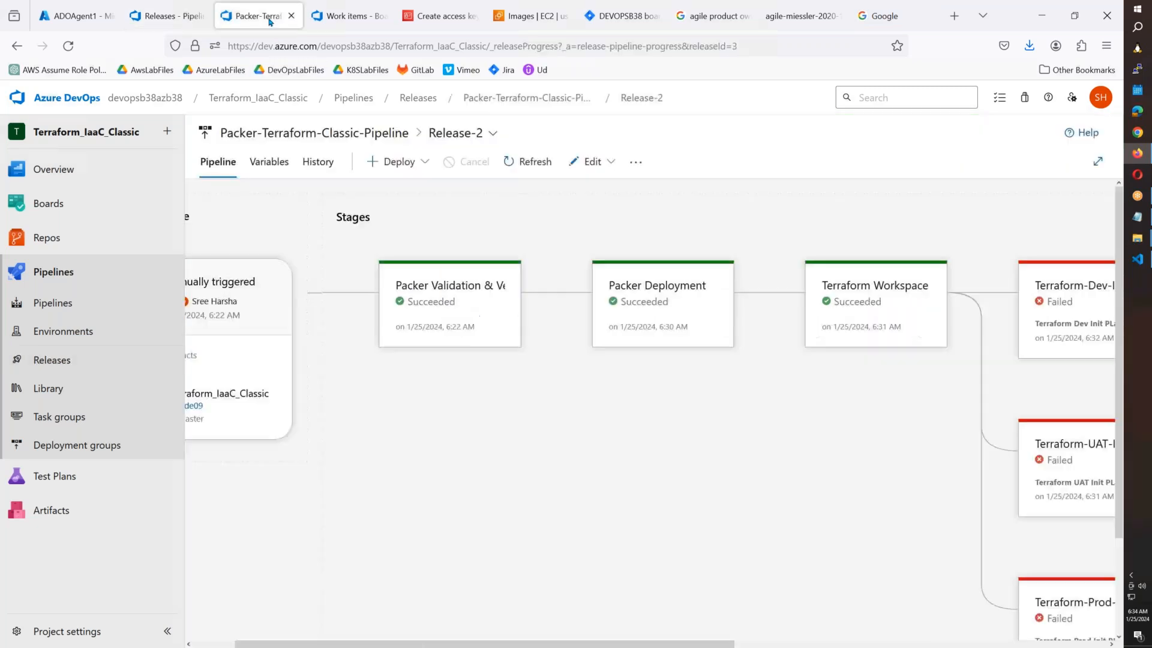
pyautogui.moveTo(431, 644); pyautogui.dragTo(805, 645)
pyautogui.moveTo(532, 336)
pyautogui.click(563, 379)
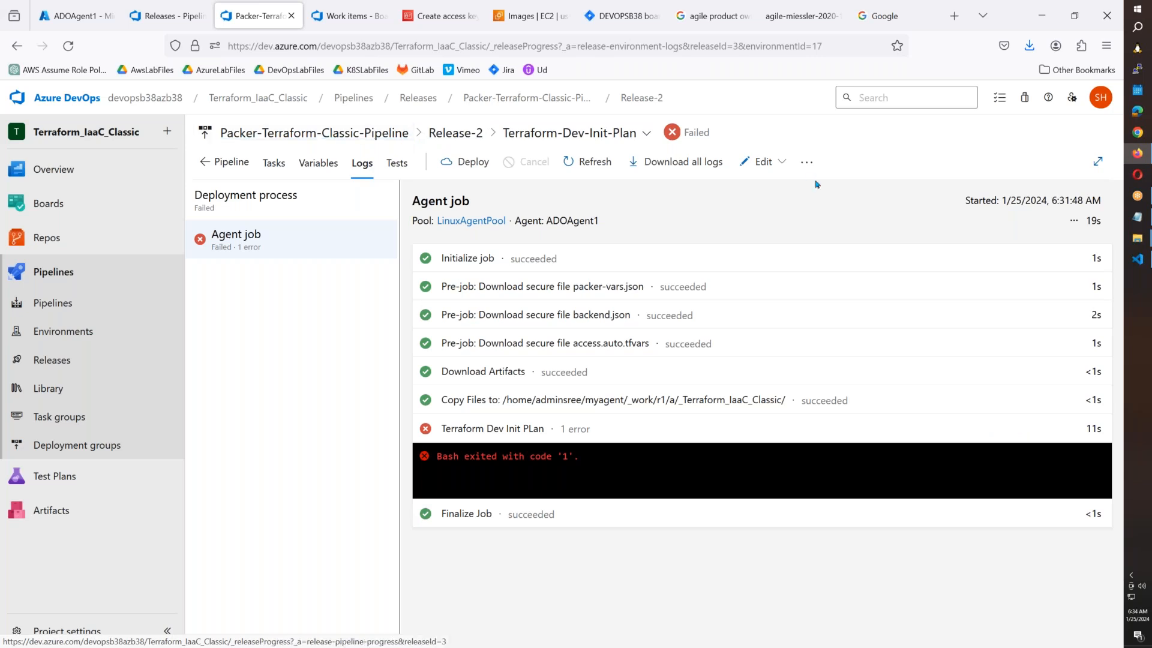
# Edit the pipeline to view the Terraform Dev Init PLan script, and open releases in a new tab.
pyautogui.click(763, 161)
pyautogui.click(726, 214)
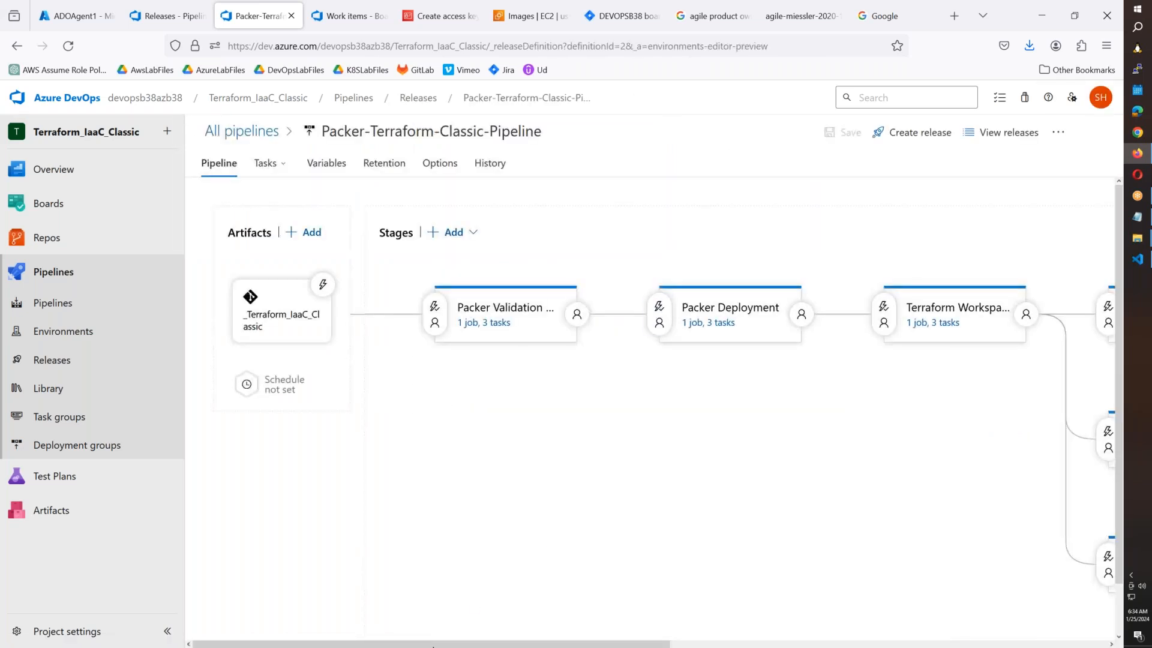
pyautogui.moveTo(423, 644); pyautogui.dragTo(708, 644)
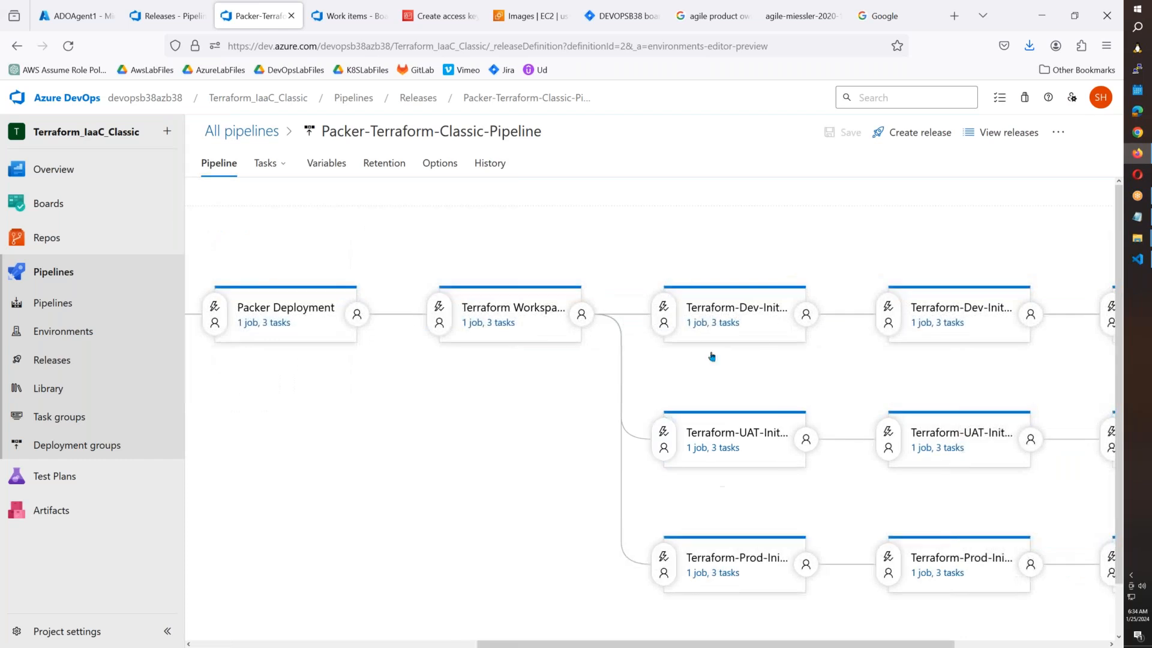
pyautogui.click(720, 324)
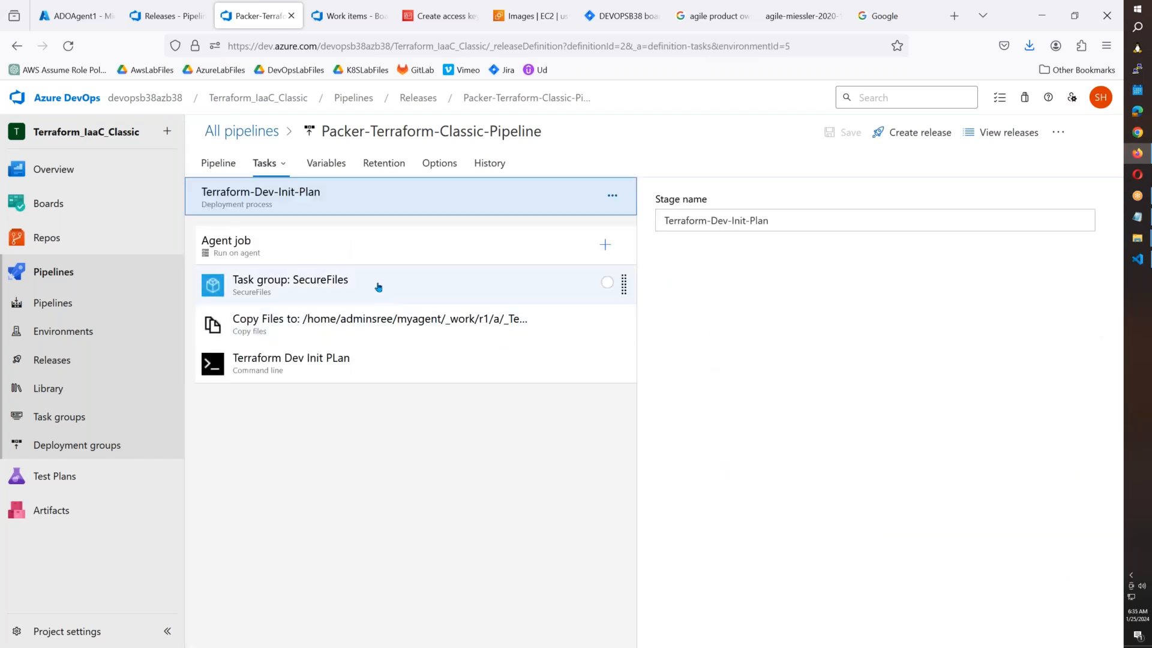
pyautogui.click(370, 358)
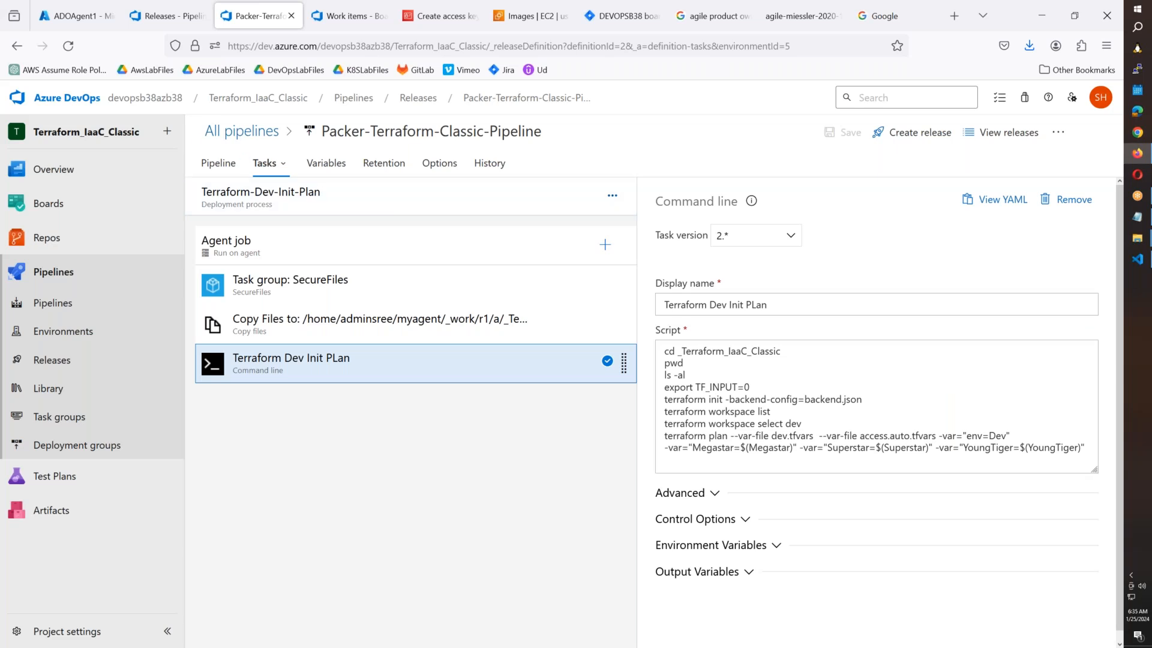
pyautogui.rightClick(48, 368)
pyautogui.click(84, 375)
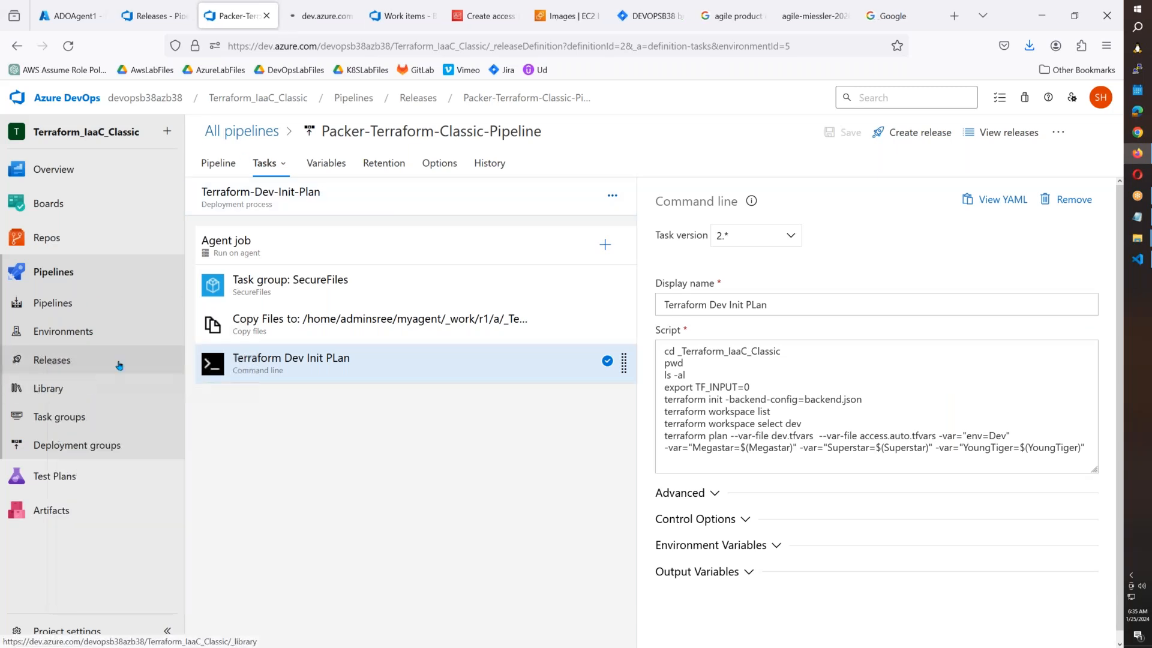
# Open Release-2's failed Dev stage and step through the Copy Files and Terraform Dev Init PLan logs.
pyautogui.click(322, 24)
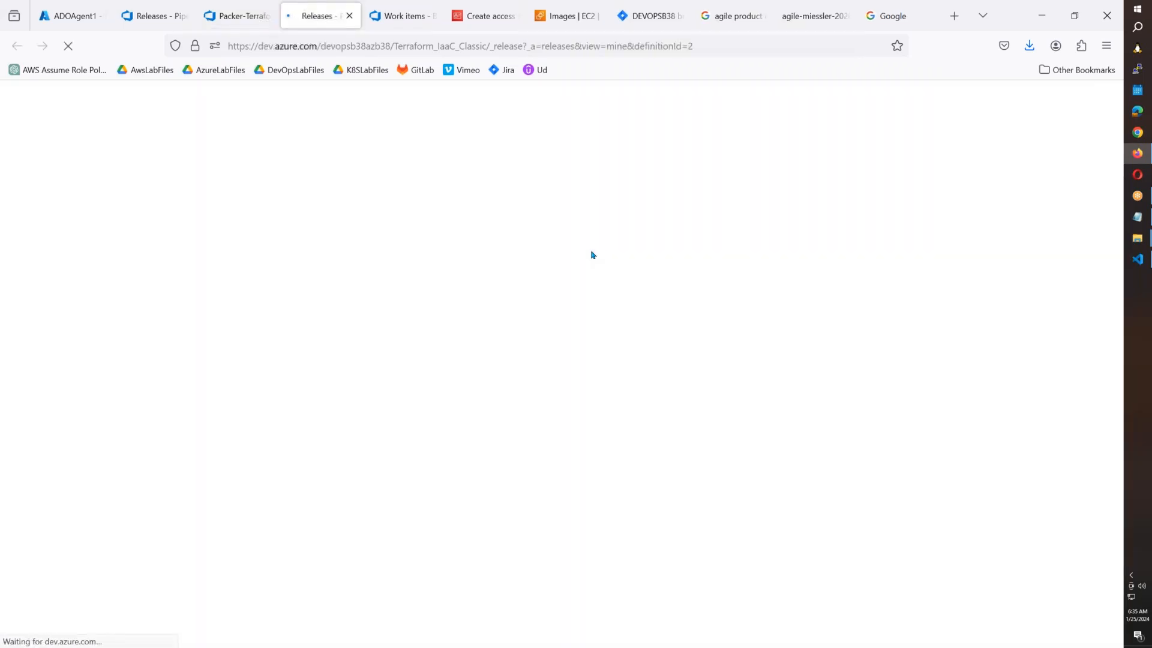
pyautogui.click(949, 257)
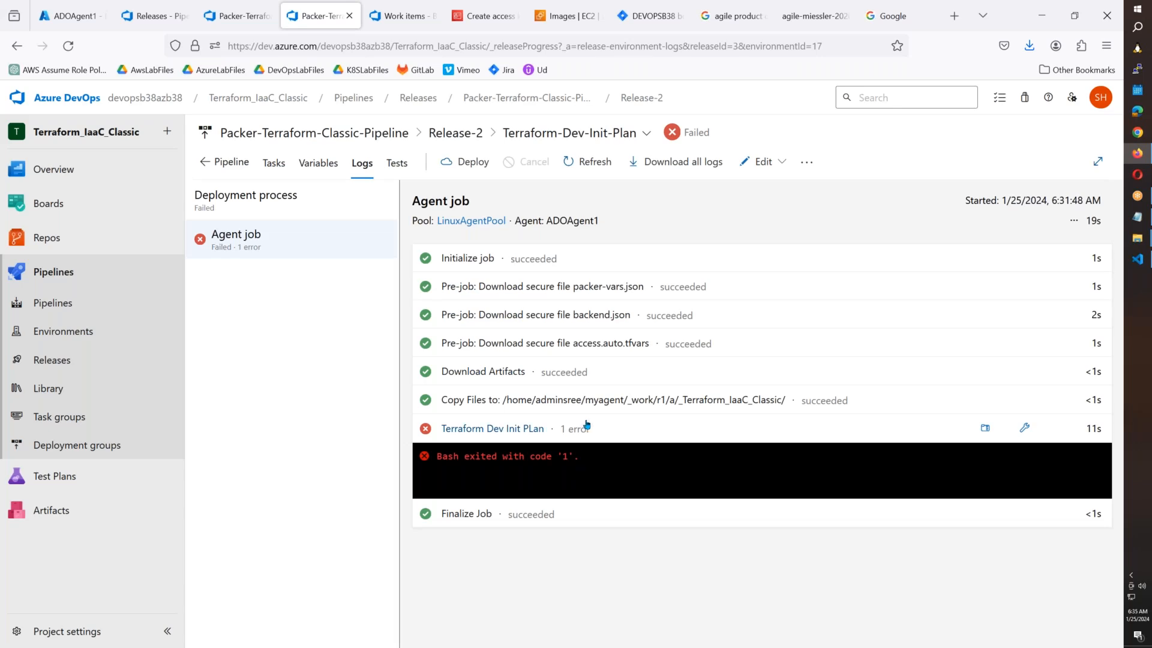
pyautogui.click(600, 407)
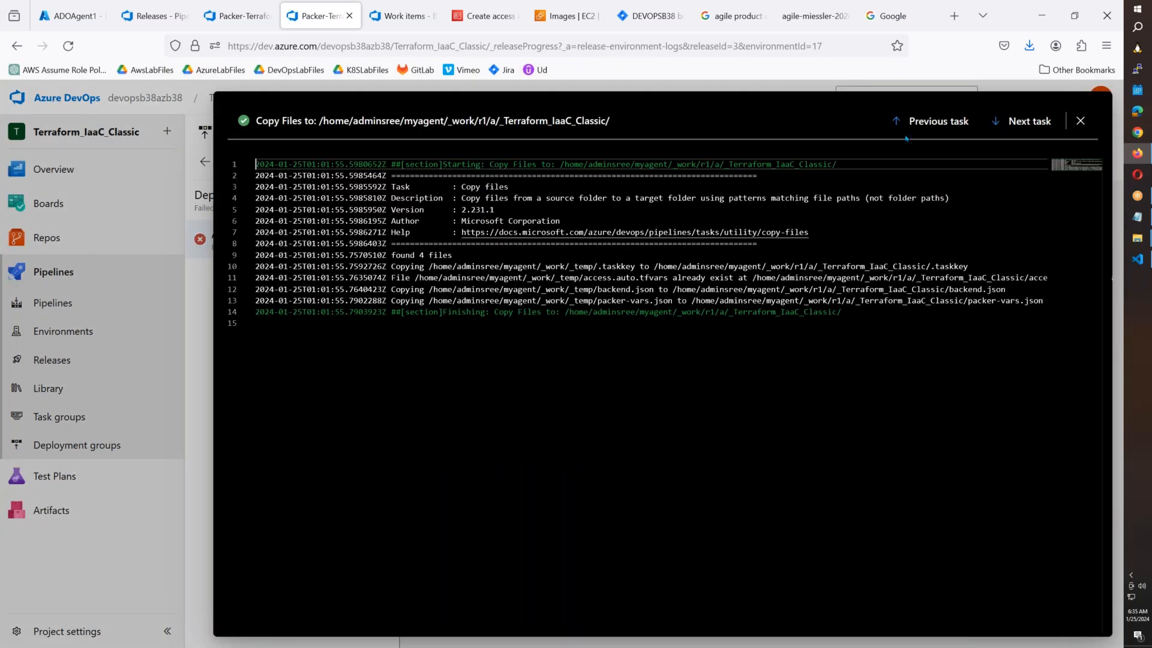
pyautogui.click(1020, 123)
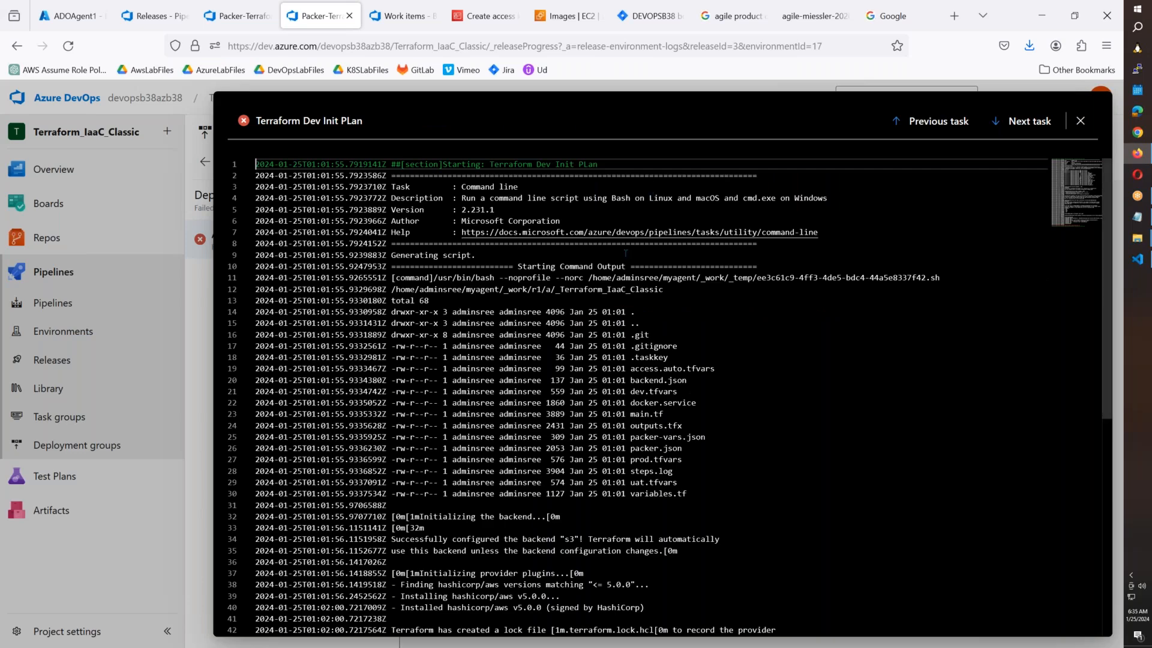
# Scroll the Terraform Dev Init PLan log and highlight the provider credentials error.
pyautogui.scroll(-1, 647, 379)
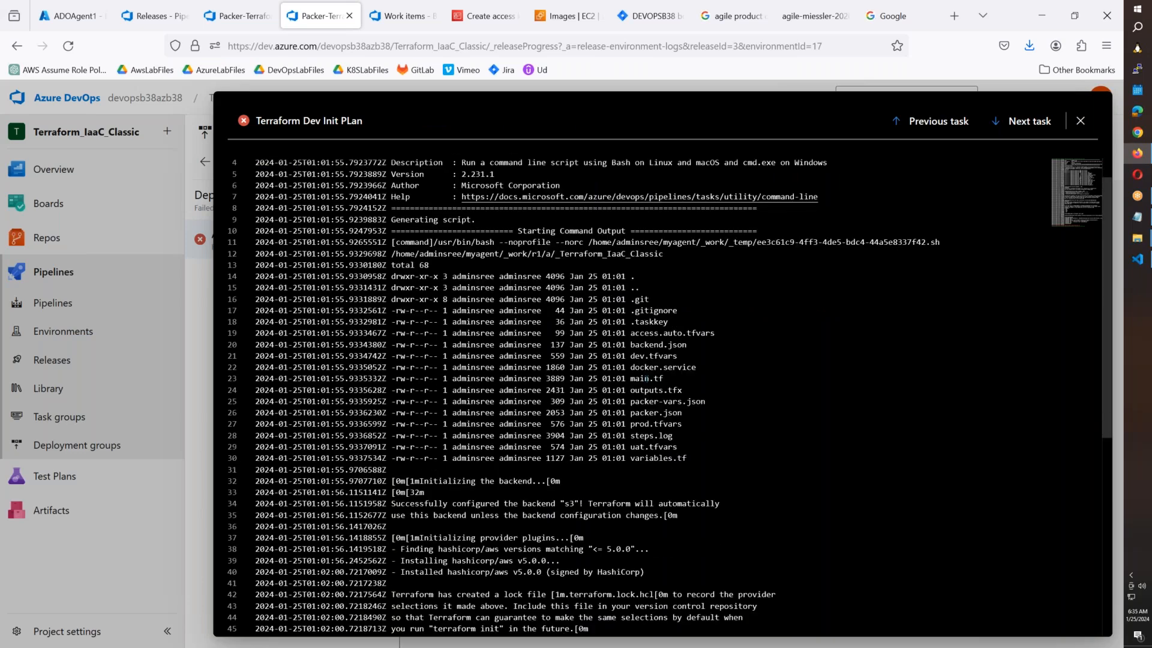
pyautogui.scroll(-5, 647, 380)
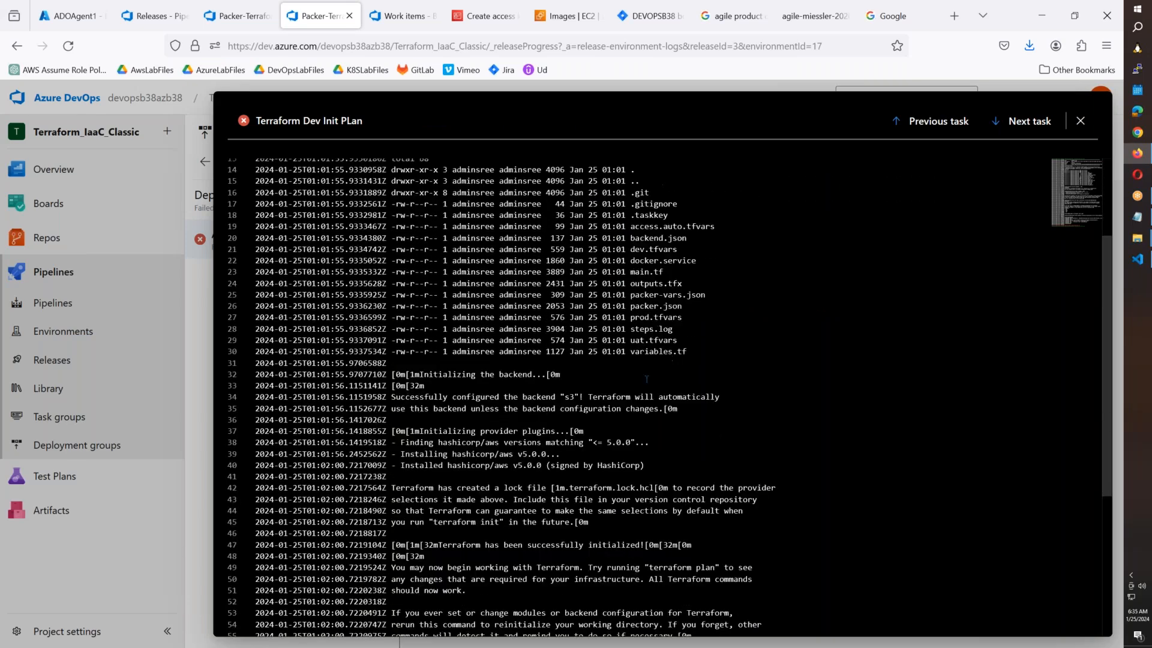
pyautogui.scroll(-4, 647, 379)
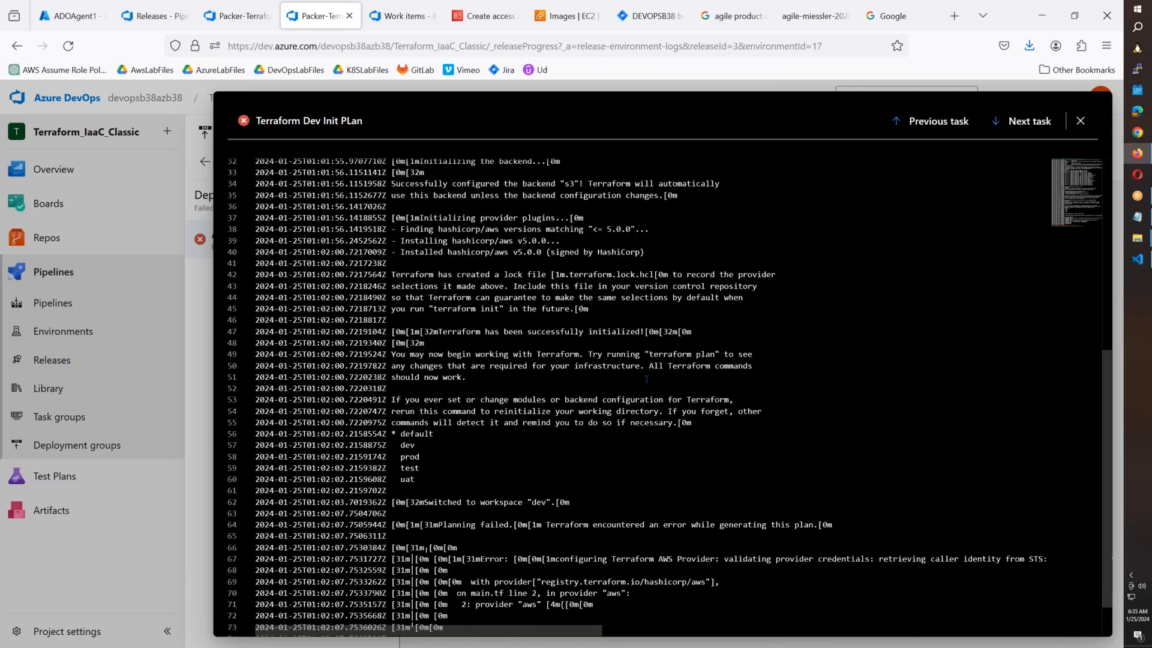
pyautogui.scroll(-2, 646, 379)
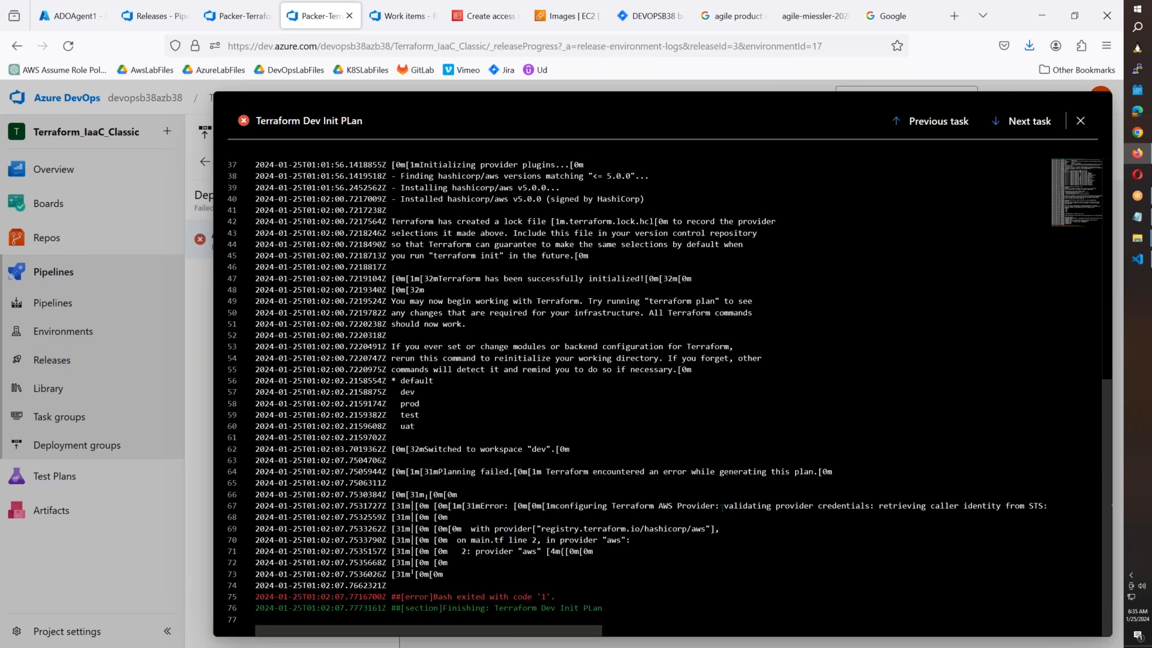
pyautogui.moveTo(722, 506); pyautogui.dragTo(1038, 507)
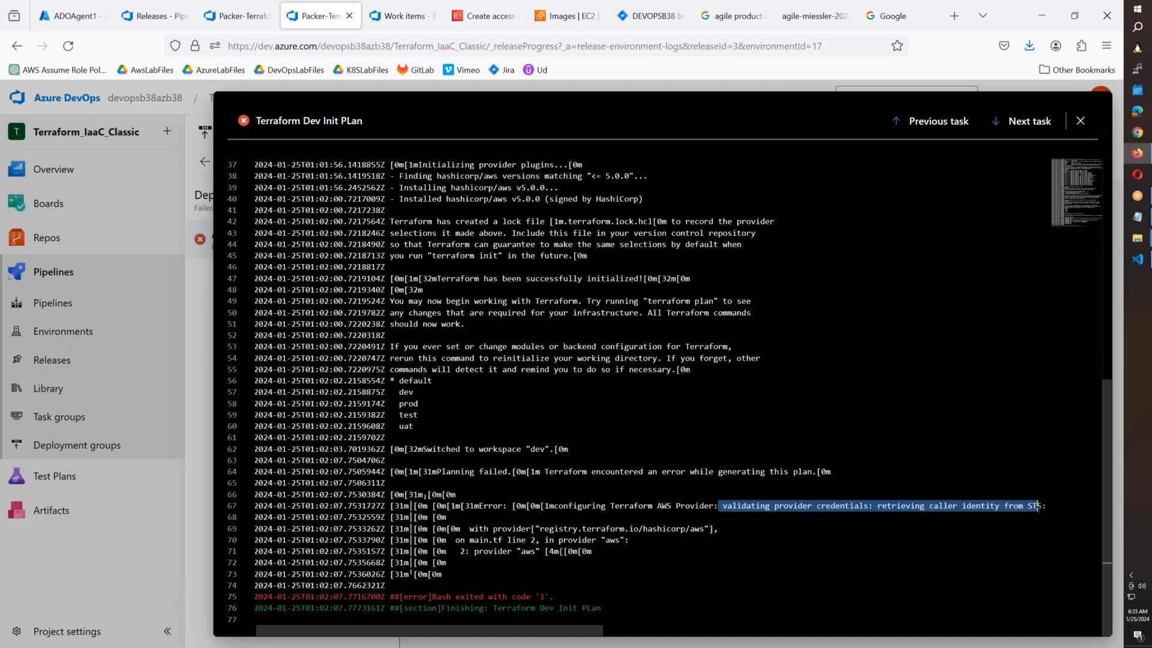
pyautogui.click(872, 517)
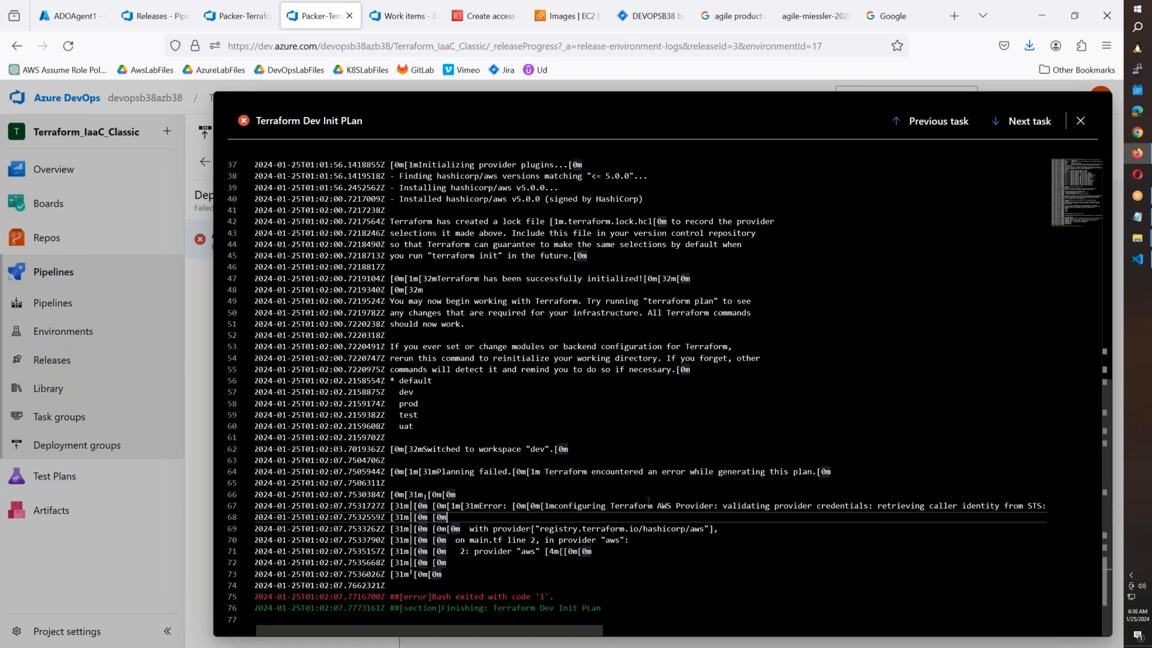
pyautogui.scroll(1, 648, 501)
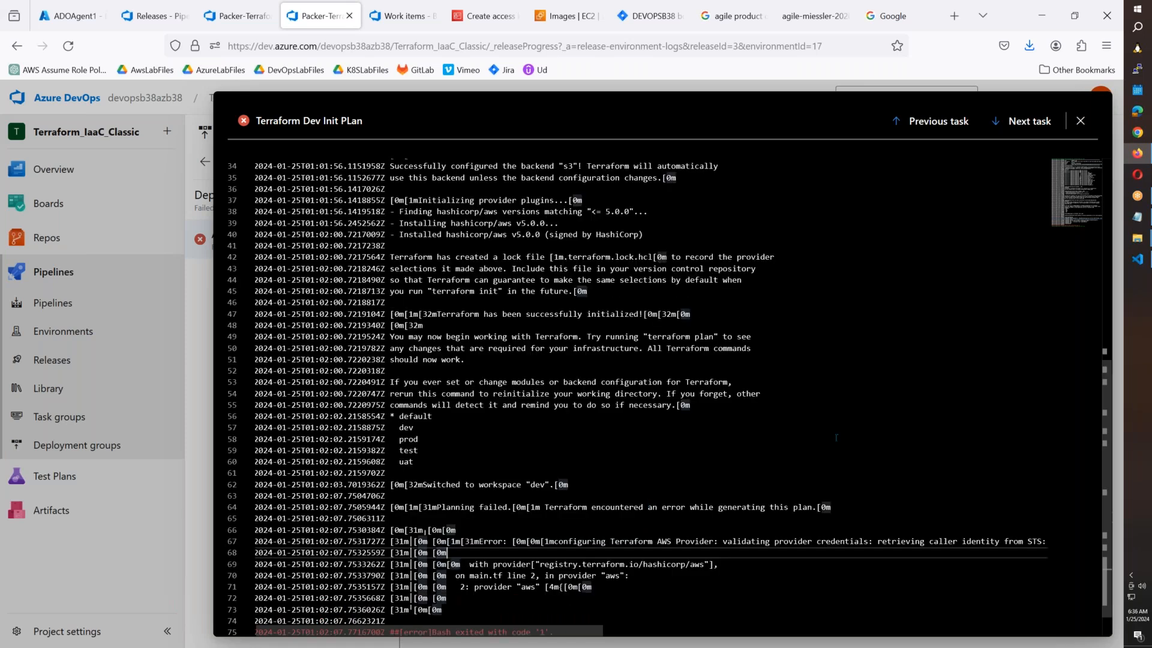
# Highlight the terraform plan command in the task script, then switch to Visual Studio Code.
pyautogui.moveTo(1137, 260)
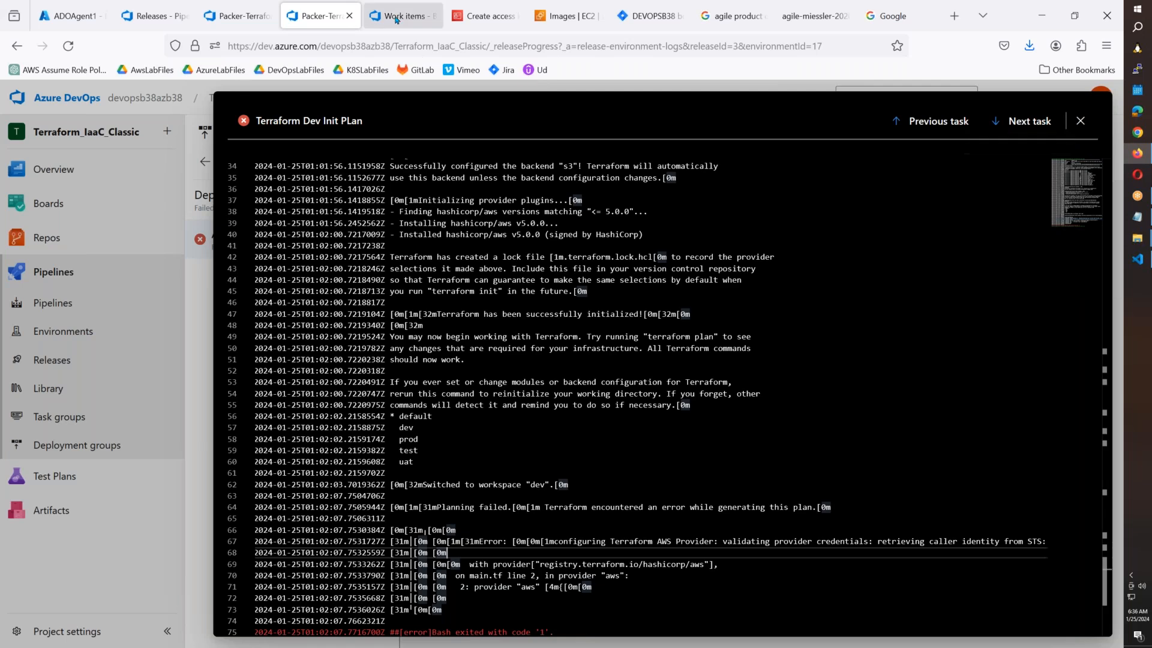
pyautogui.click(232, 19)
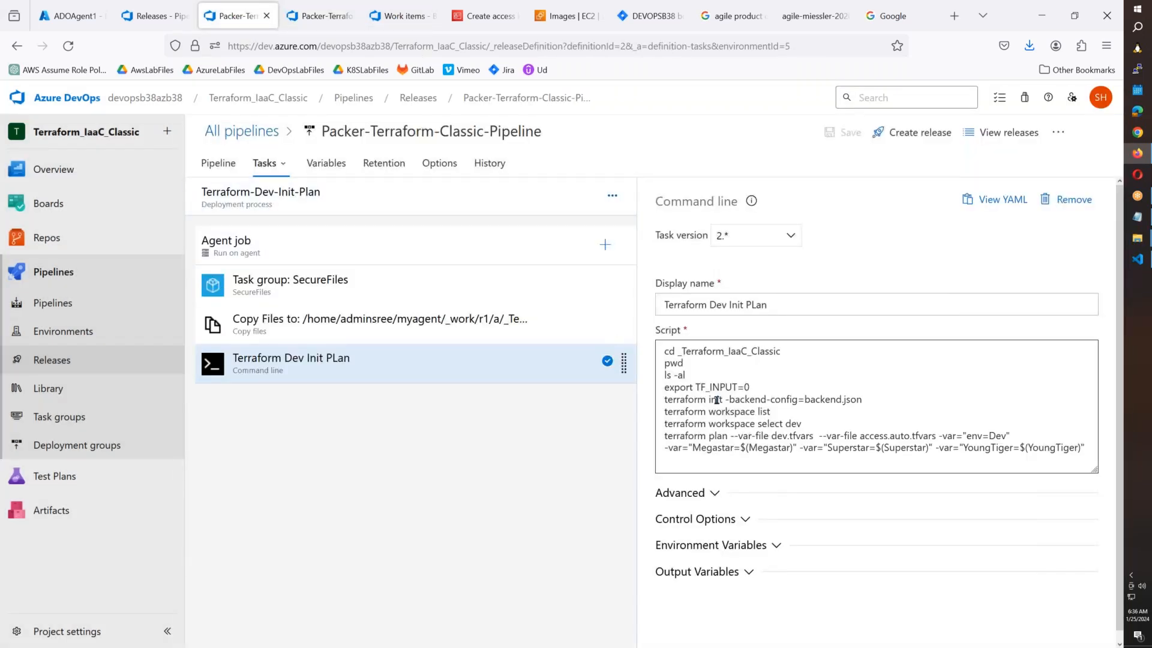
pyautogui.moveTo(664, 437); pyautogui.dragTo(1009, 439)
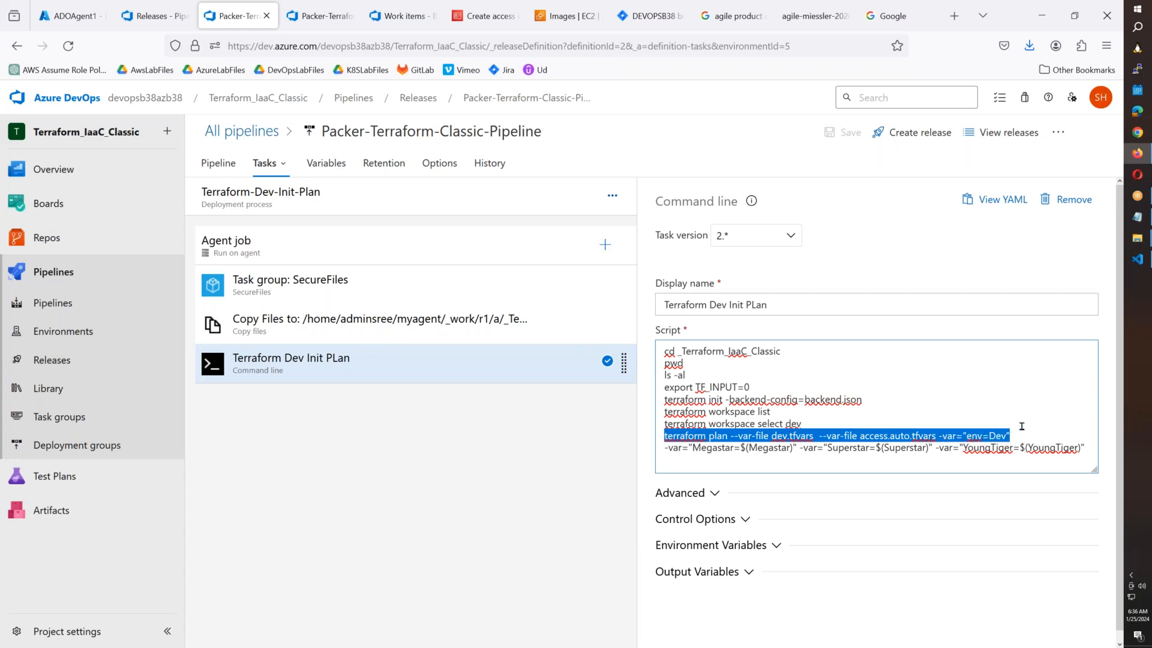
pyautogui.click(1138, 260)
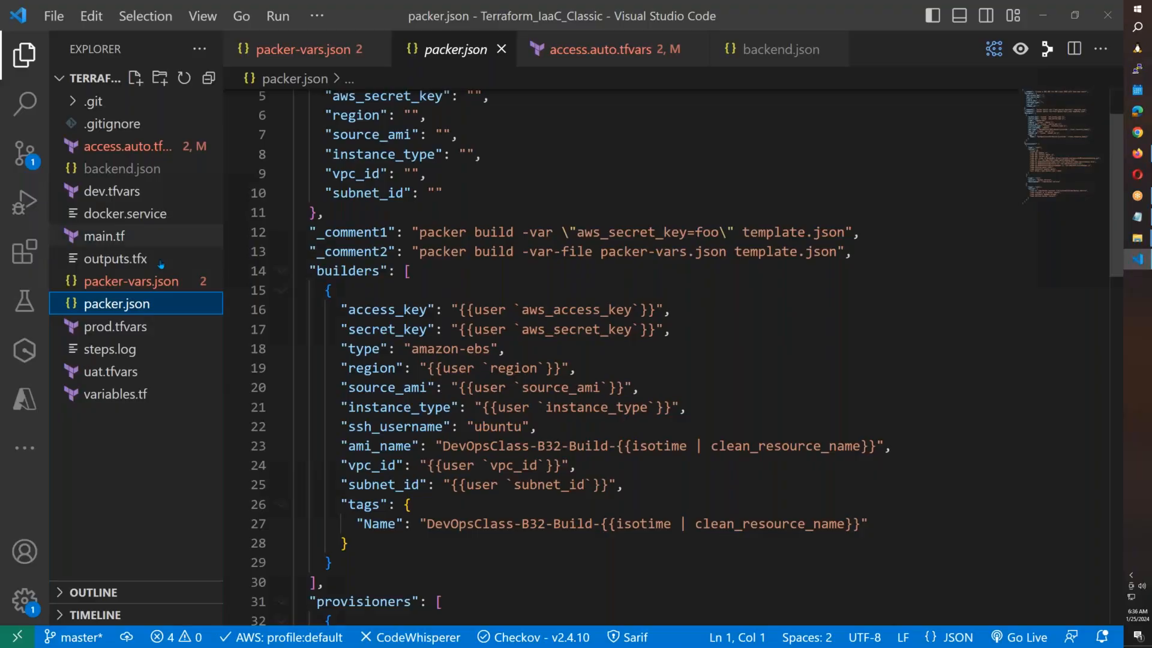
# Paste the new AWS secret access key over line 2 of access.auto.tfvars and save.
pyautogui.click(132, 147)
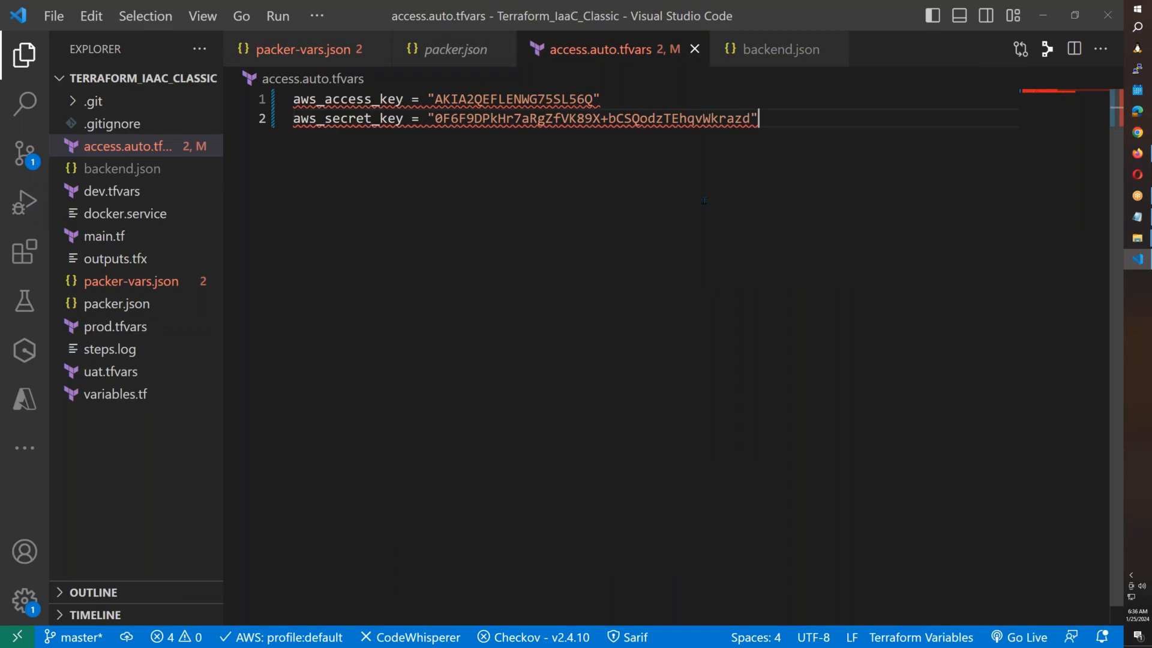
pyautogui.click(1138, 153)
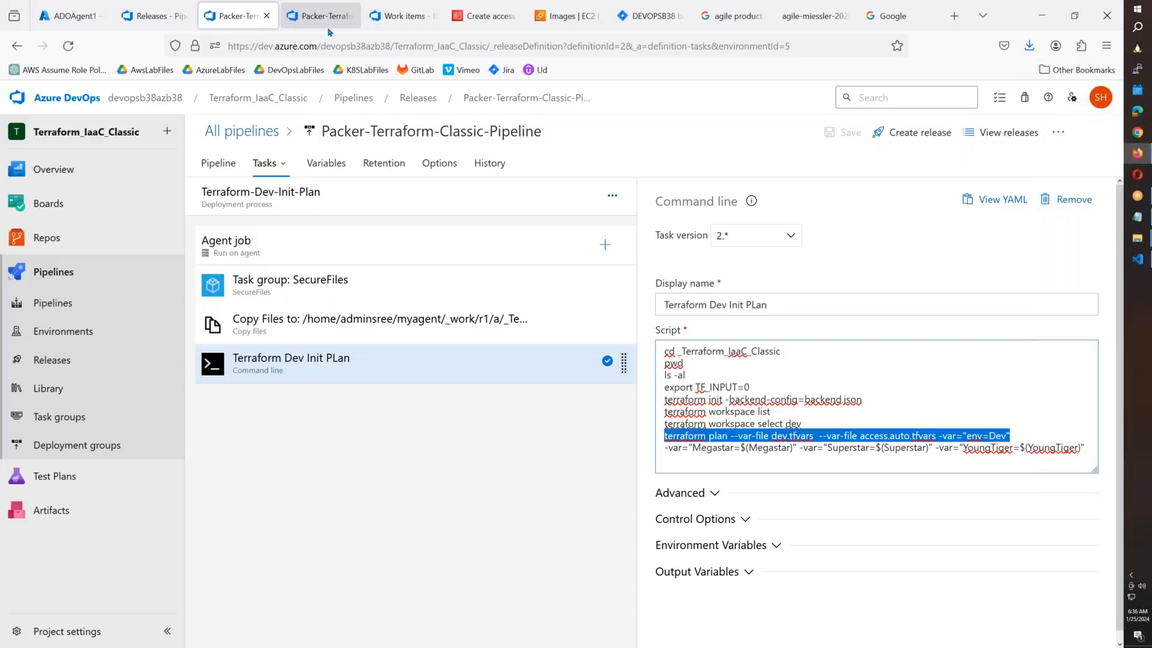
pyautogui.click(490, 26)
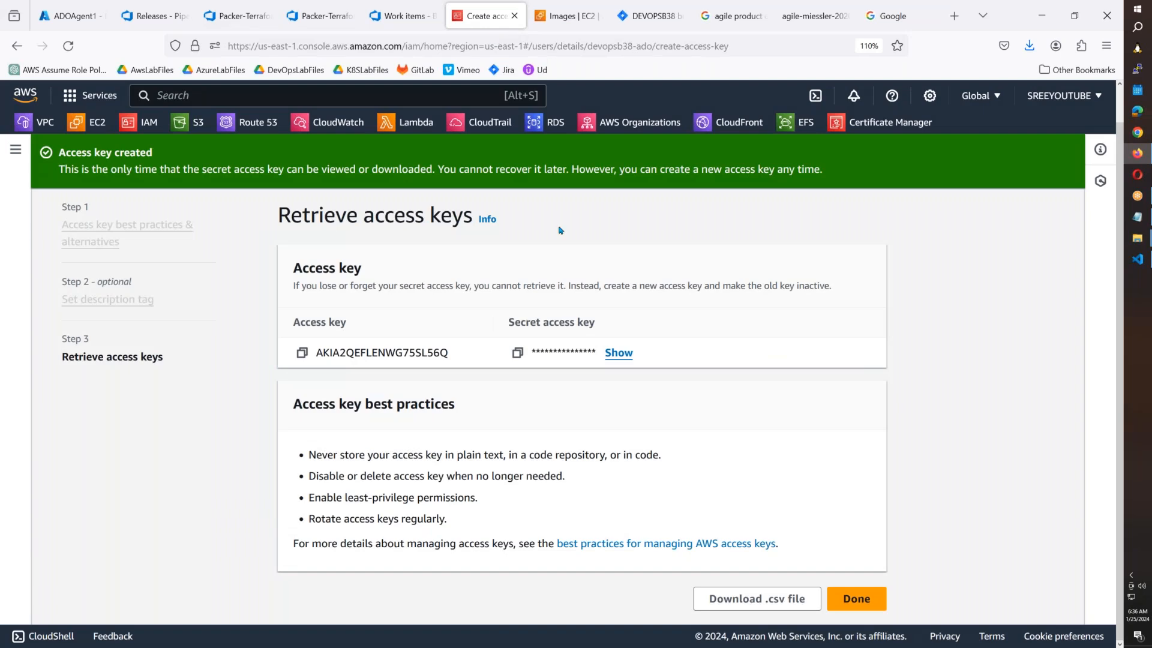
pyautogui.hotkey('alt', 'Tab')
pyautogui.hotkey('alt', 'Tab')
pyautogui.click(619, 351)
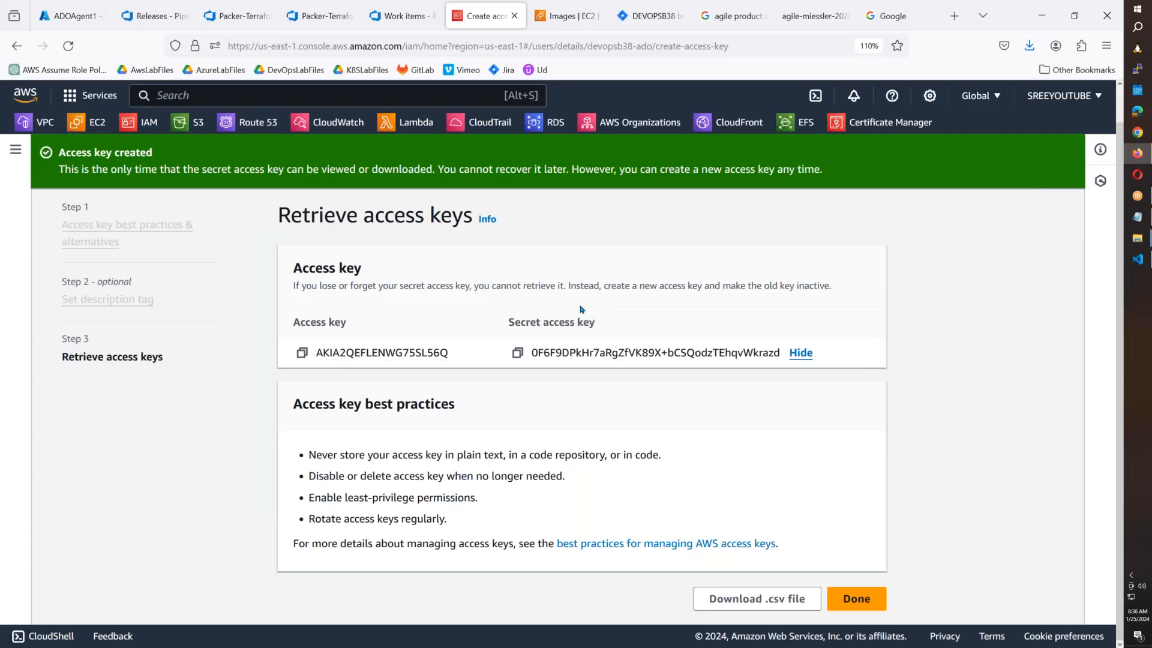
pyautogui.click(517, 354)
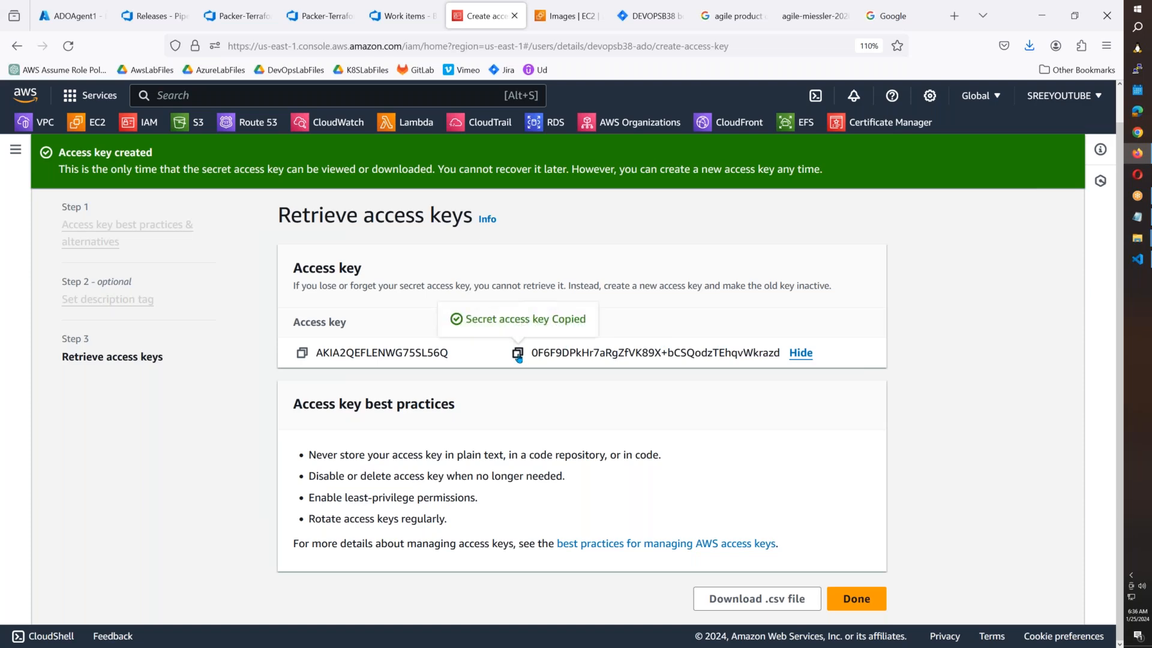
pyautogui.hotkey('alt', 'Tab')
pyautogui.moveTo(750, 118); pyautogui.dragTo(435, 118)
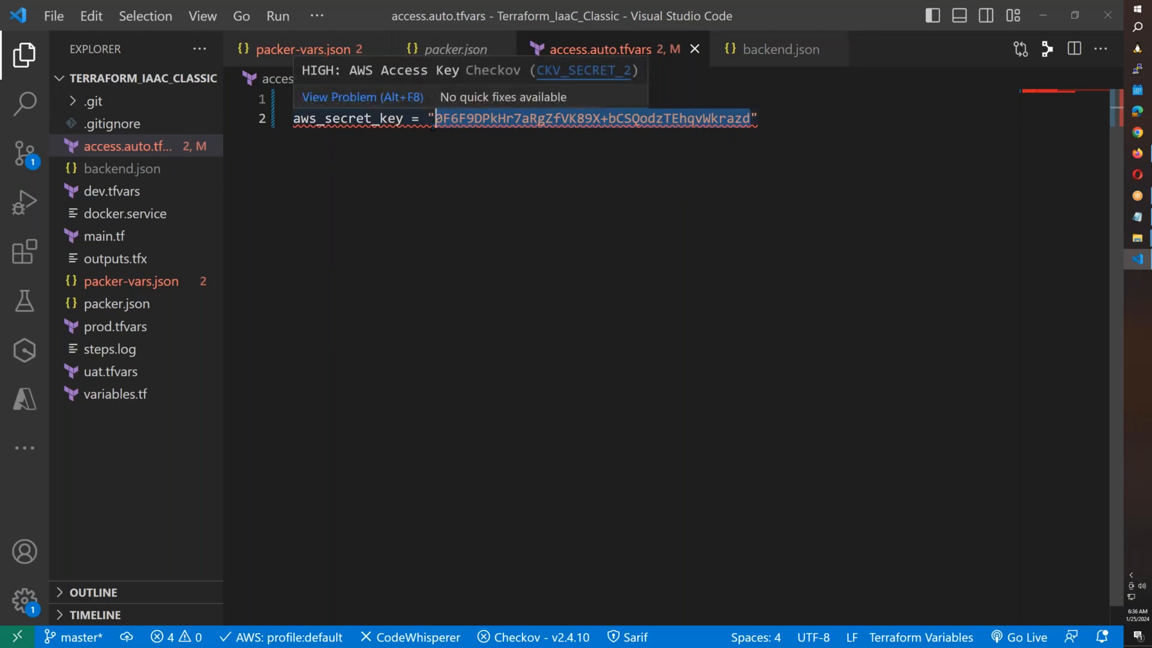
pyautogui.hotkey('ctrl', 'v')
pyautogui.hotkey('alt', 'Tab')
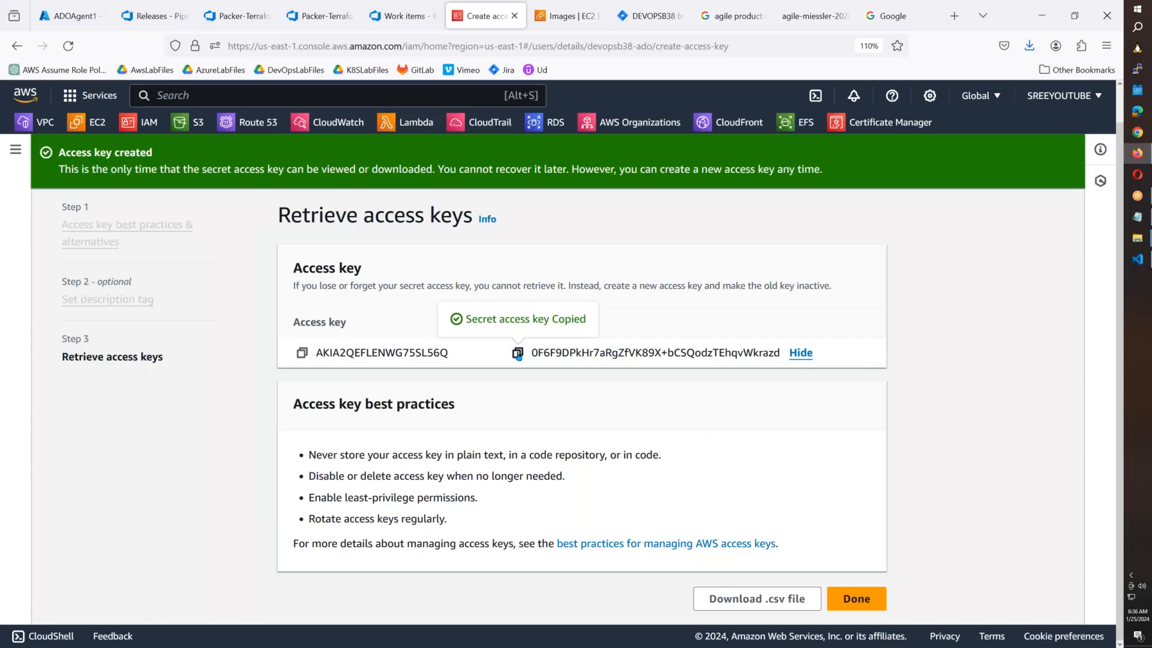
pyautogui.hotkey('alt', 'Tab')
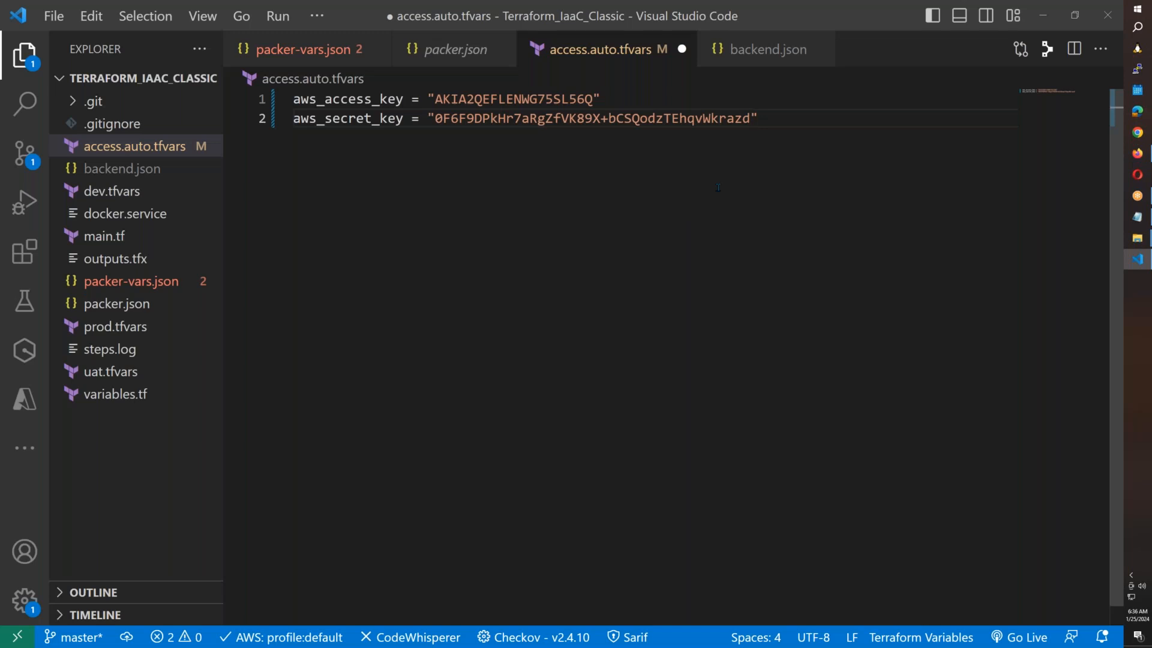
pyautogui.hotkey('ctrl', 's')
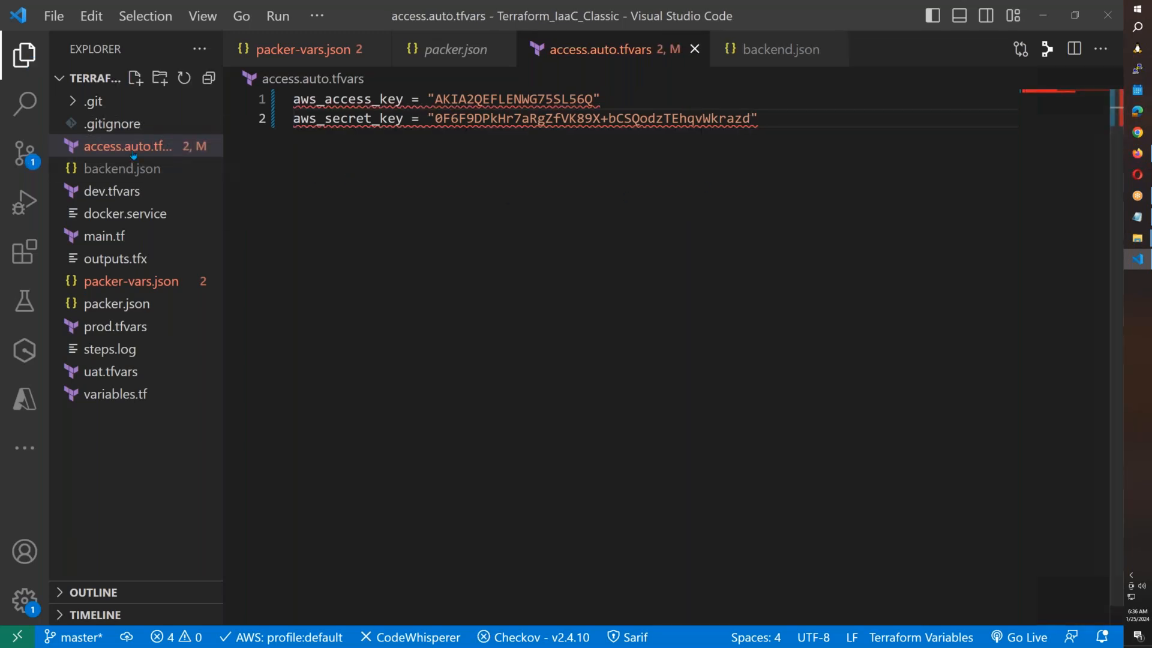
# Paste the new secret key into backend.json's secret_key value and save.
pyautogui.click(142, 282)
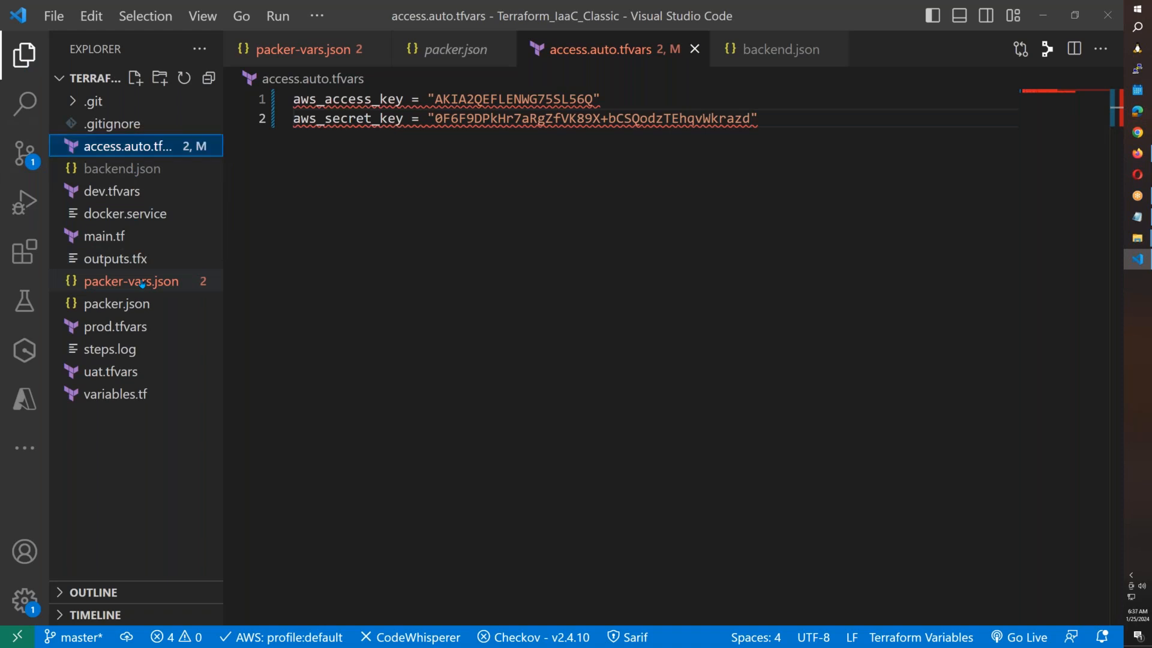
pyautogui.click(133, 172)
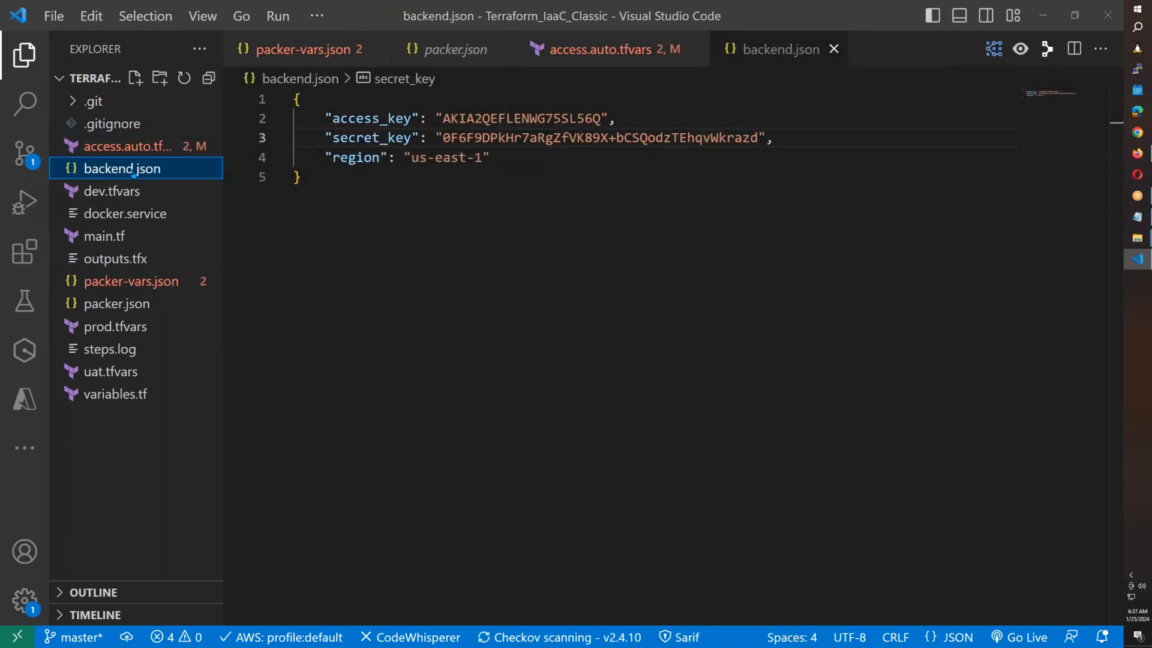
pyautogui.click(757, 137)
pyautogui.moveTo(460, 138); pyautogui.dragTo(443, 138)
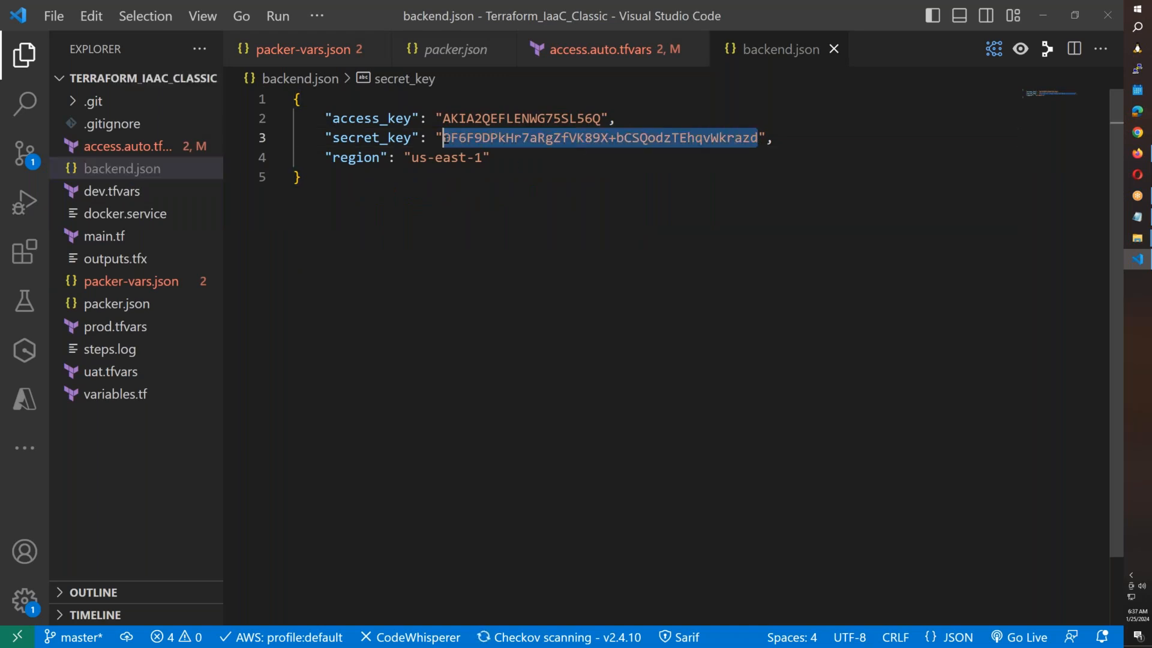
pyautogui.hotkey('ctrl', 'v')
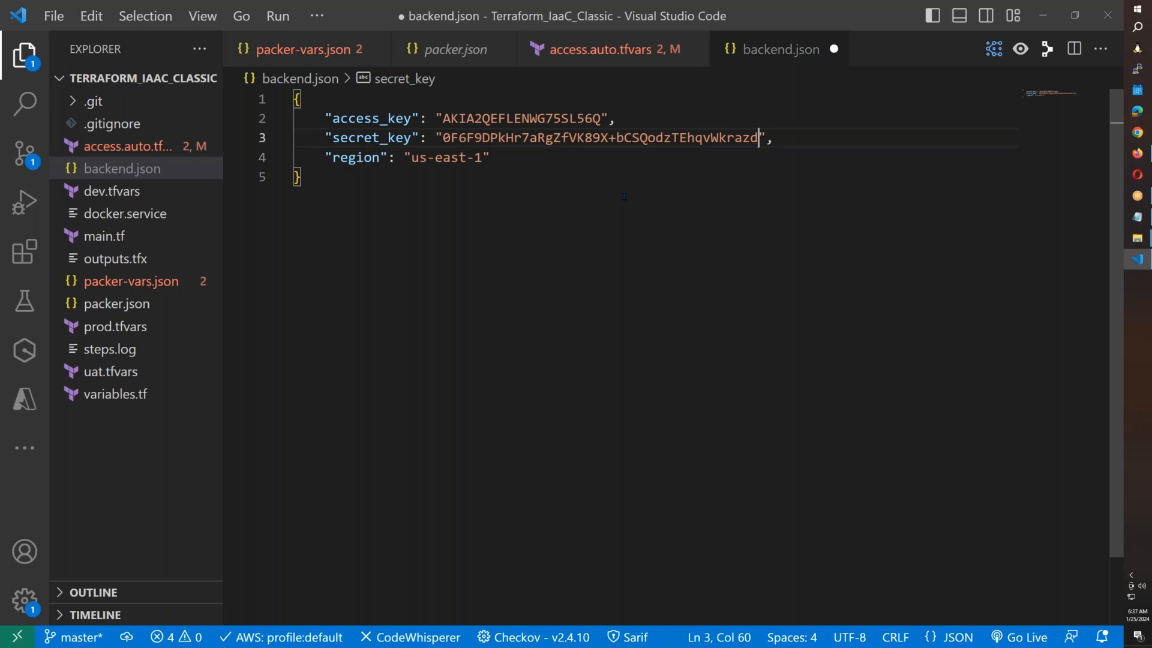
pyautogui.hotkey('ctrl', 'z')
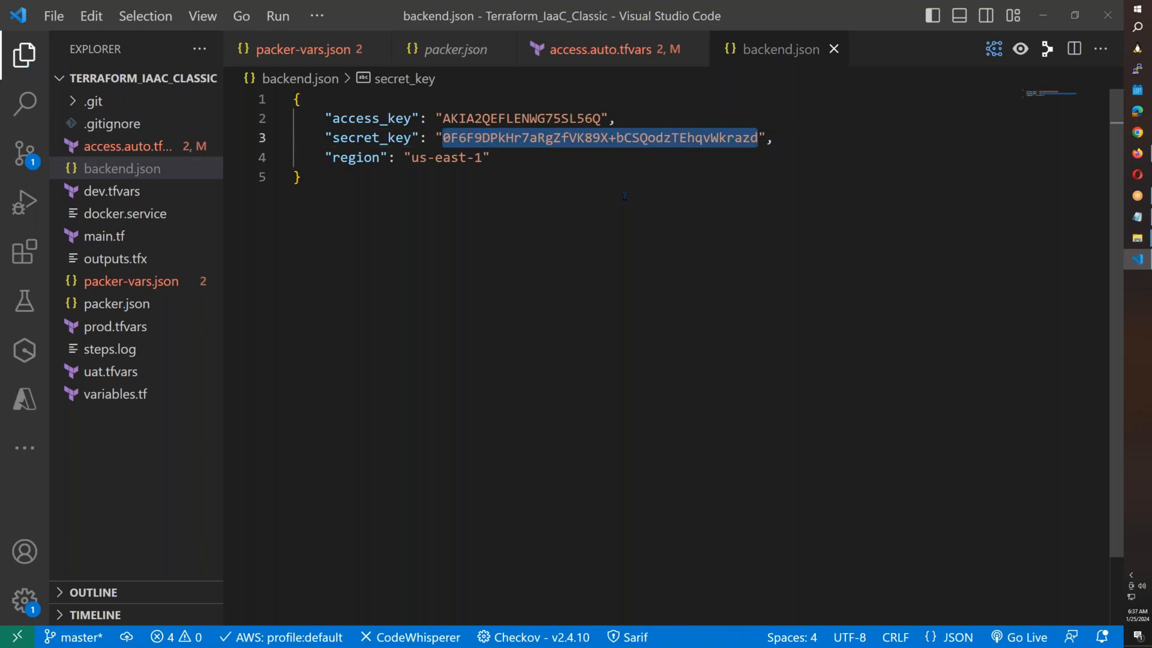
pyautogui.hotkey('ctrl', 'v')
pyautogui.hotkey('ctrl', 's')
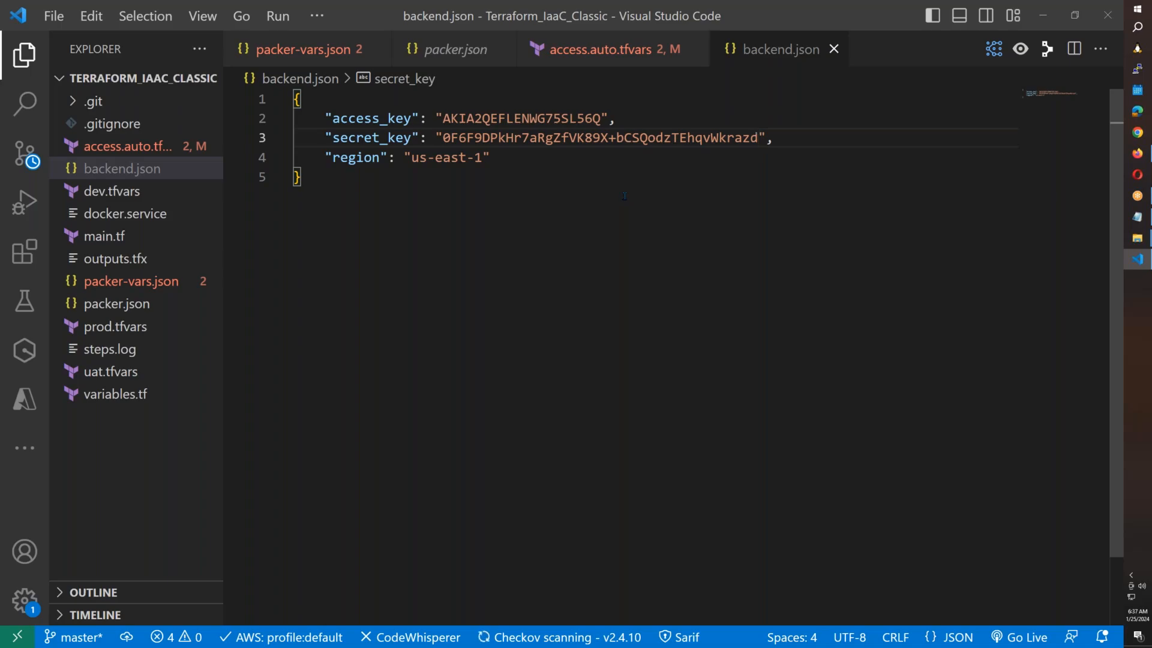
# Recheck the aws_access_key in access.auto.tfvars, then return to the browser.
pyautogui.hotkey('alt', 'Tab')
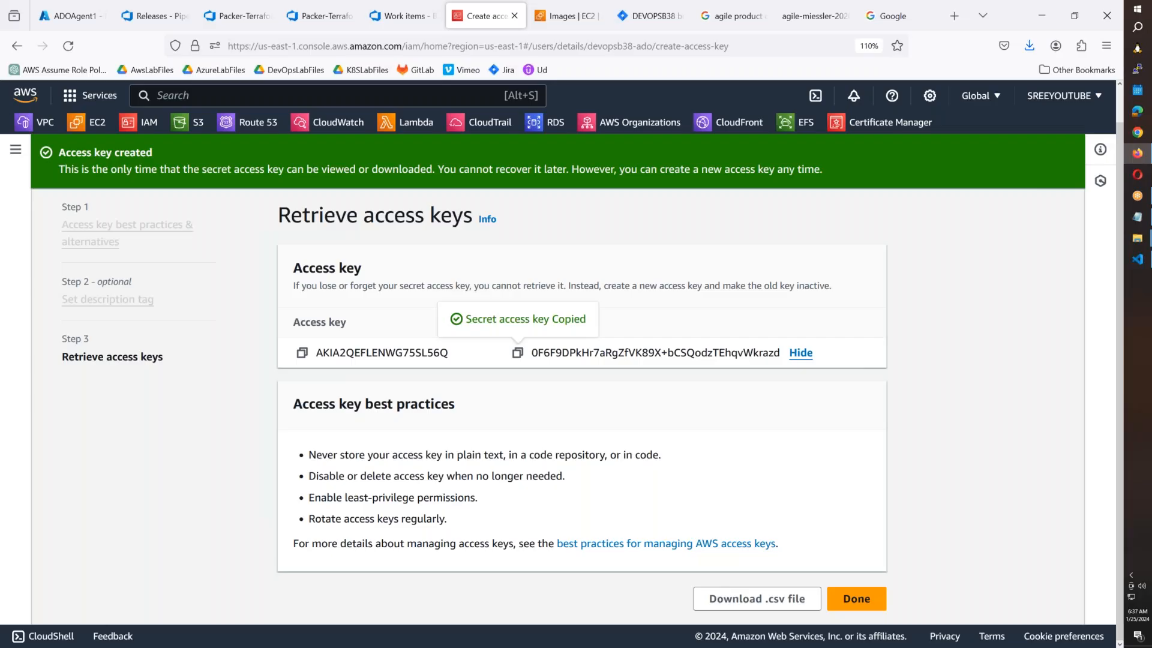
pyautogui.hotkey('alt', 'Tab')
pyautogui.click(150, 146)
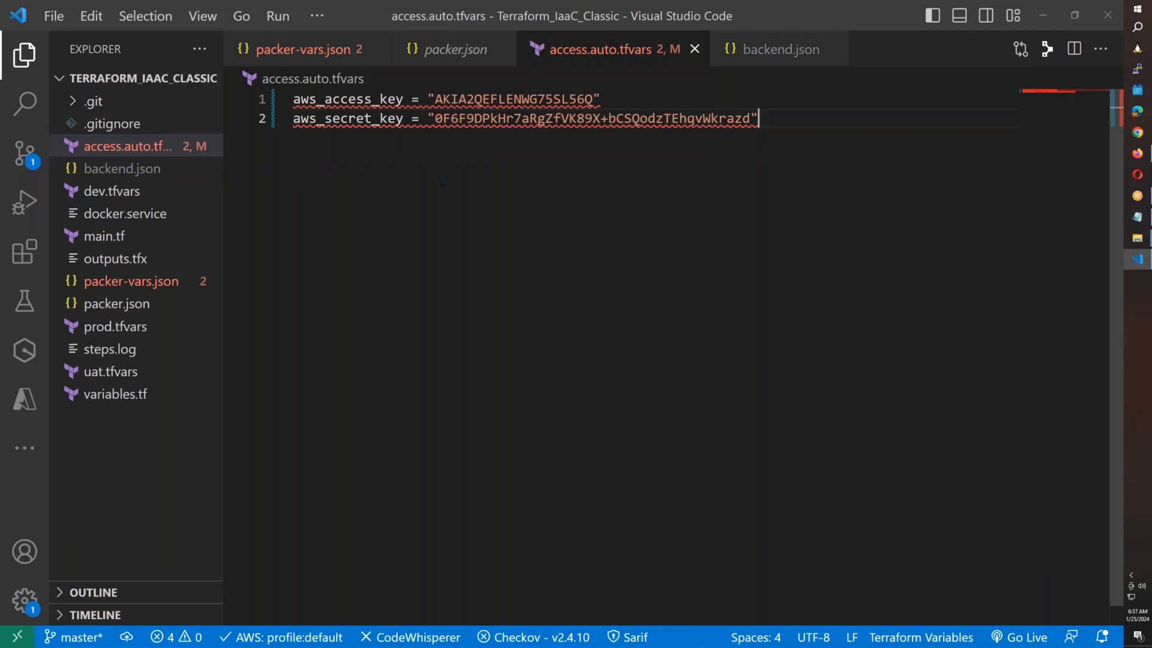
pyautogui.doubleClick(295, 99)
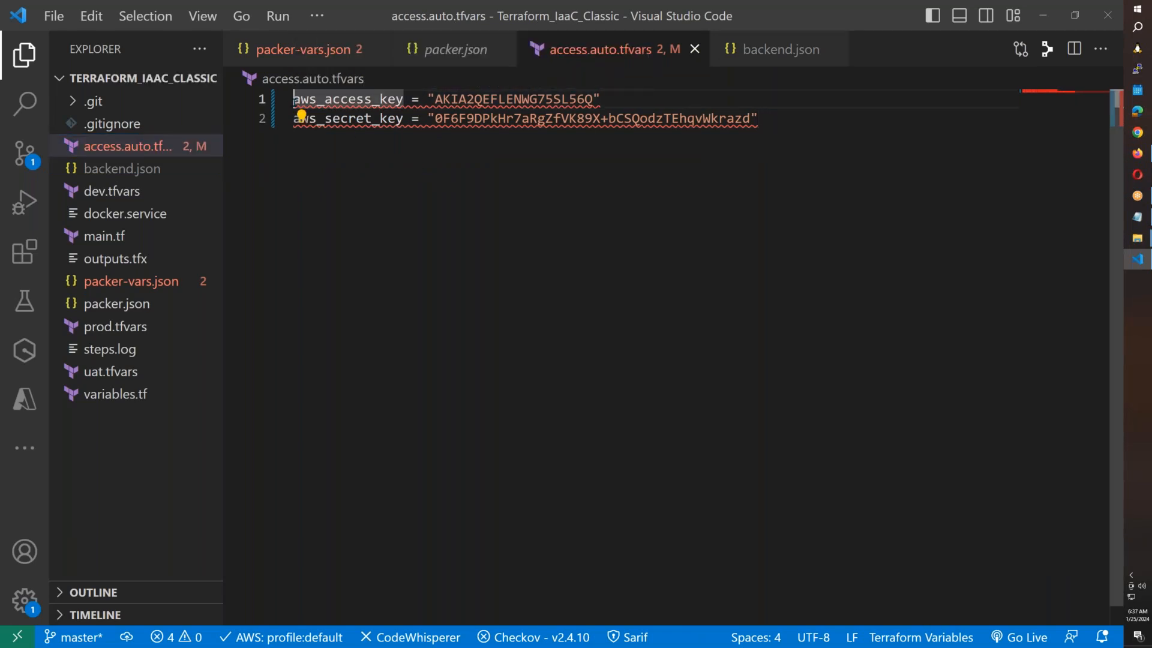
pyautogui.click(551, 240)
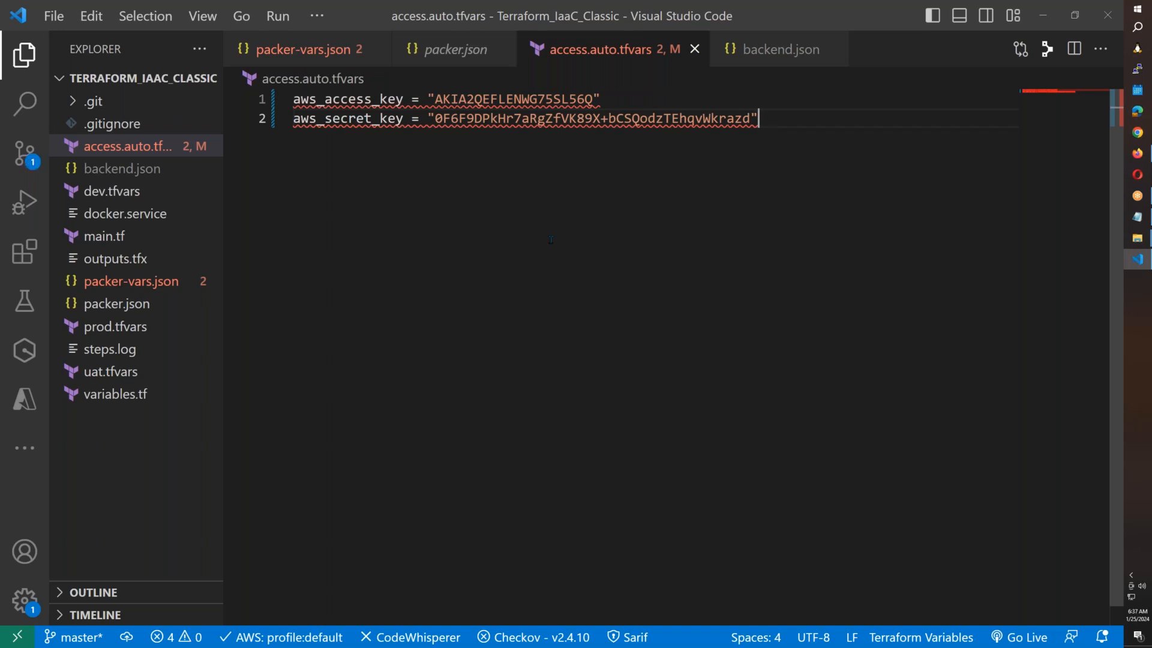
pyautogui.hotkey('alt', 'Tab')
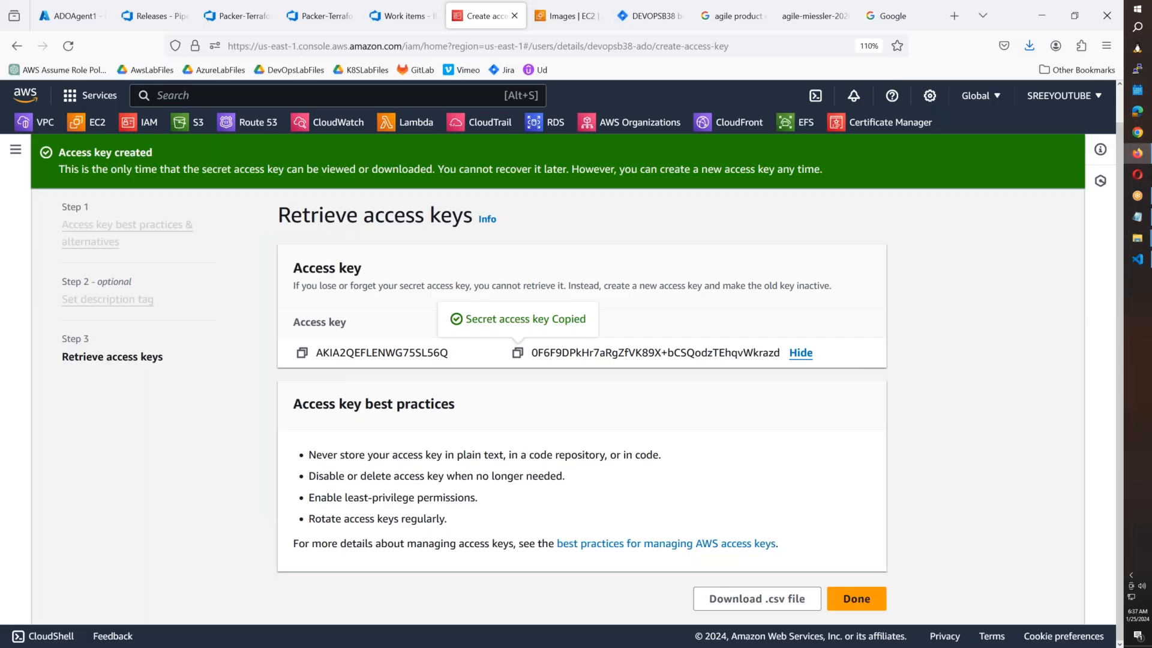
pyautogui.click(387, 16)
# Review the Copy Files, packer-vars.json and backend.json secure file download logs.
pyautogui.click(321, 16)
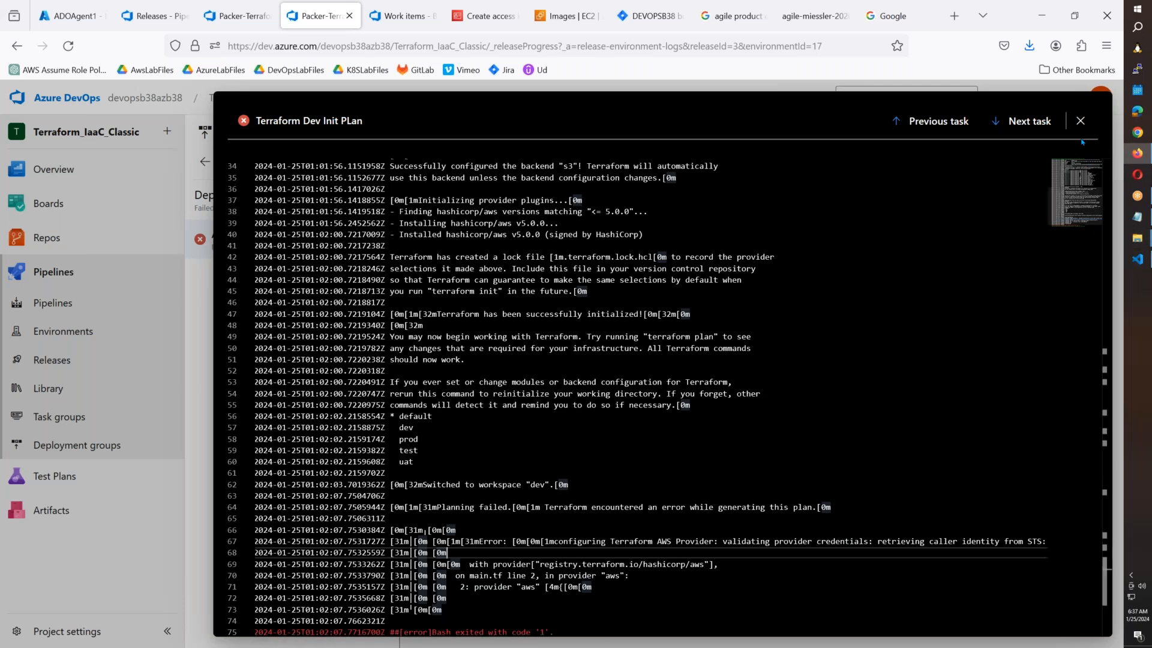
pyautogui.click(1081, 121)
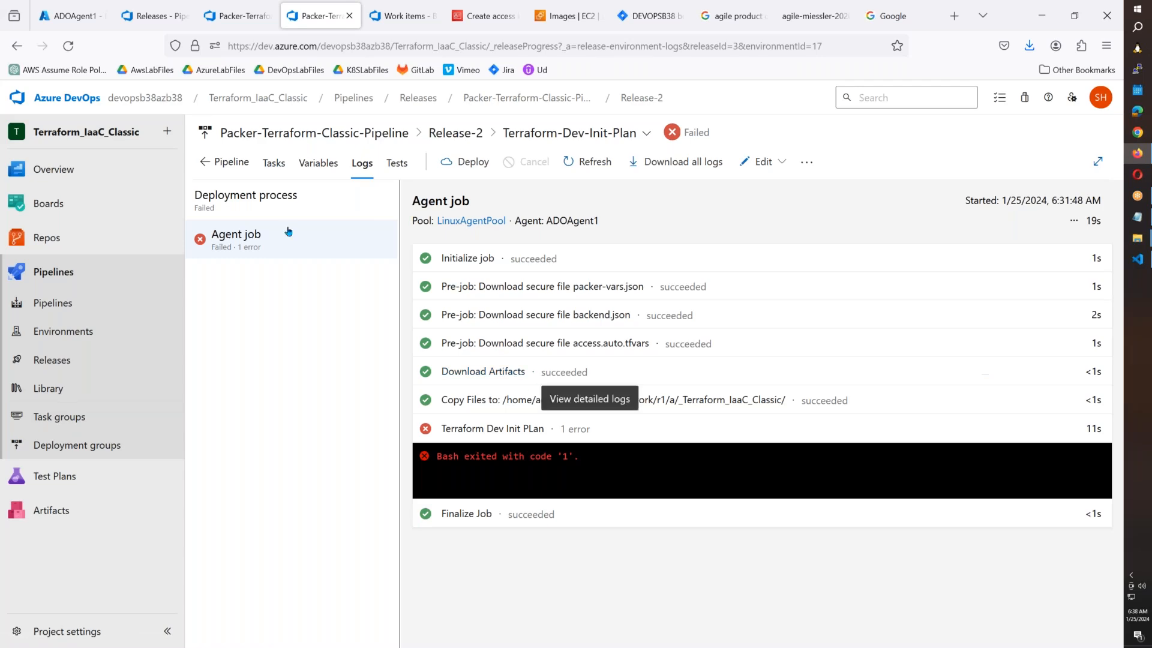
pyautogui.click(576, 400)
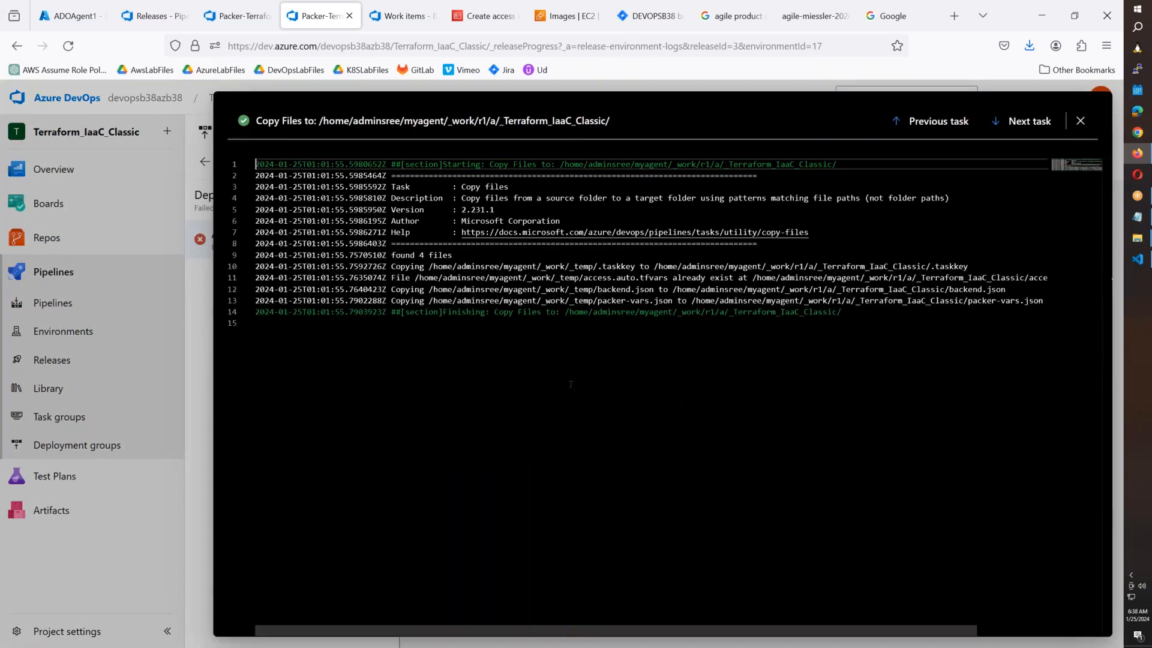
pyautogui.click(1080, 121)
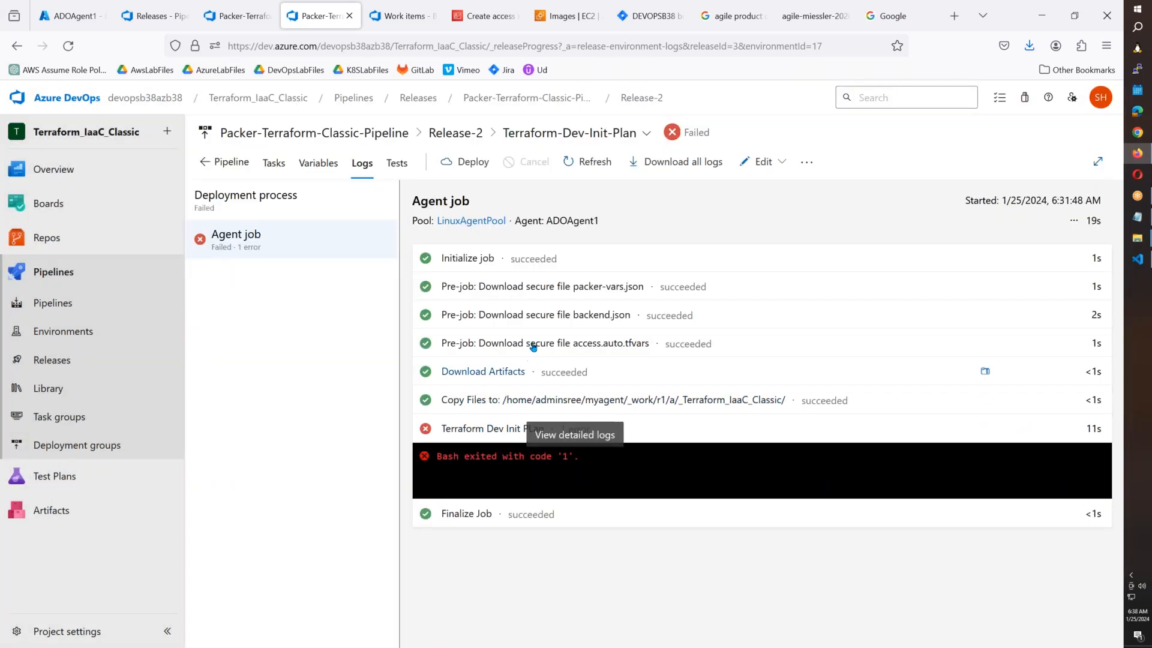
pyautogui.click(563, 290)
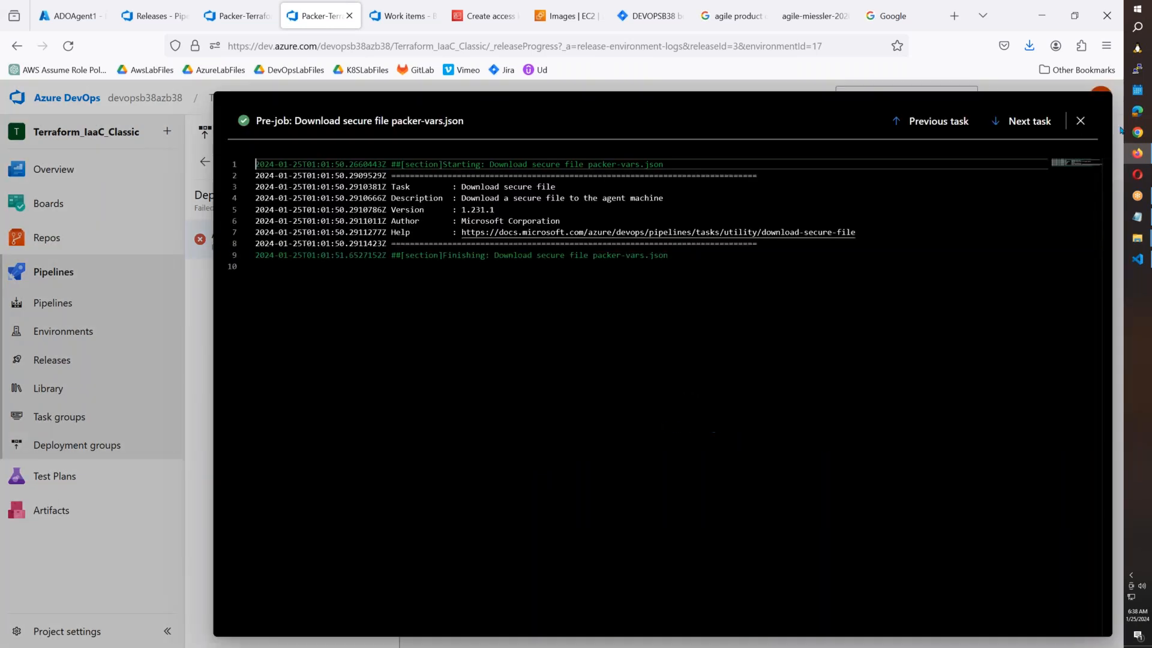
pyautogui.click(1080, 120)
pyautogui.click(691, 318)
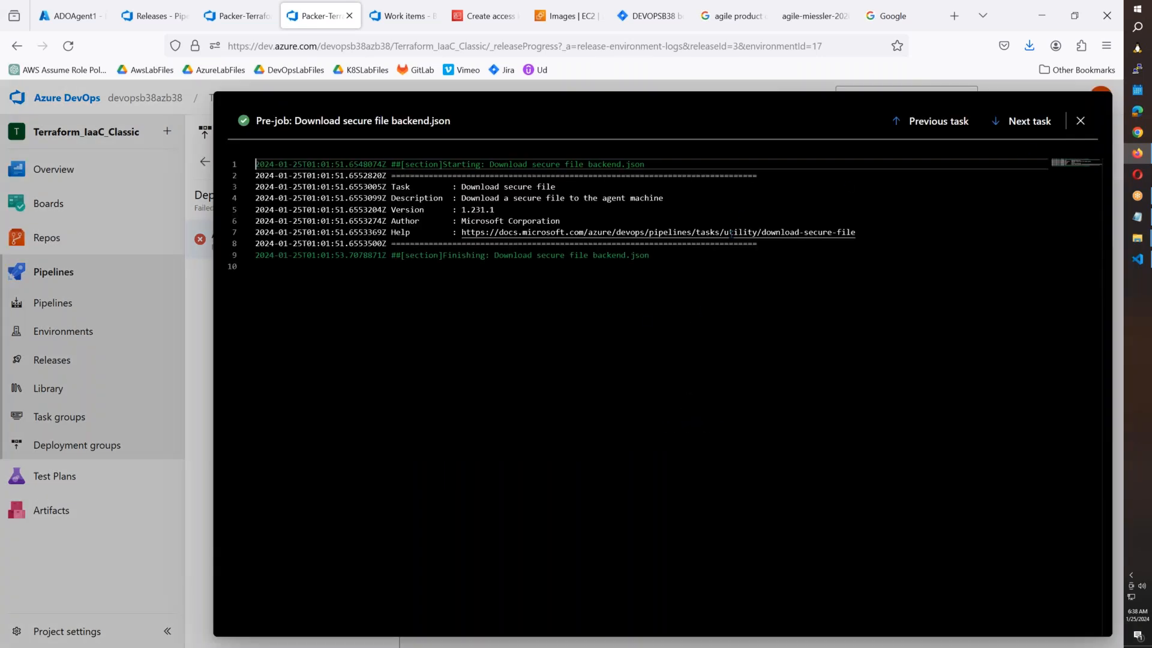
pyautogui.click(1080, 121)
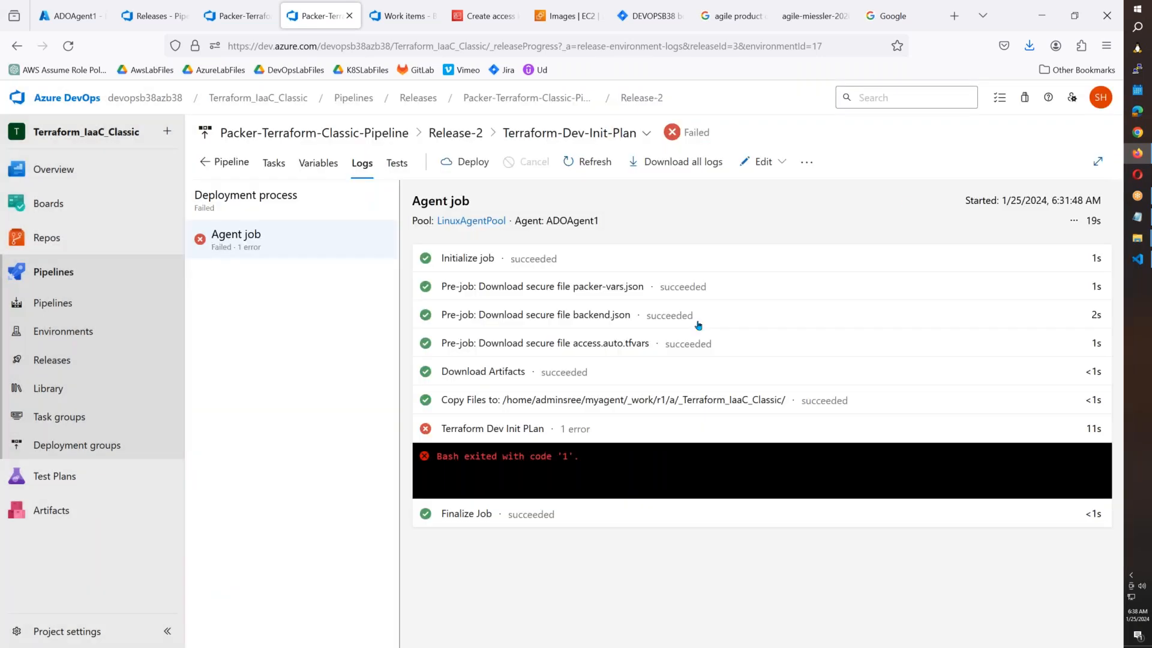
# Read the full Terraform Dev Init PLan error log, then return to the script's plan command.
pyautogui.click(661, 456)
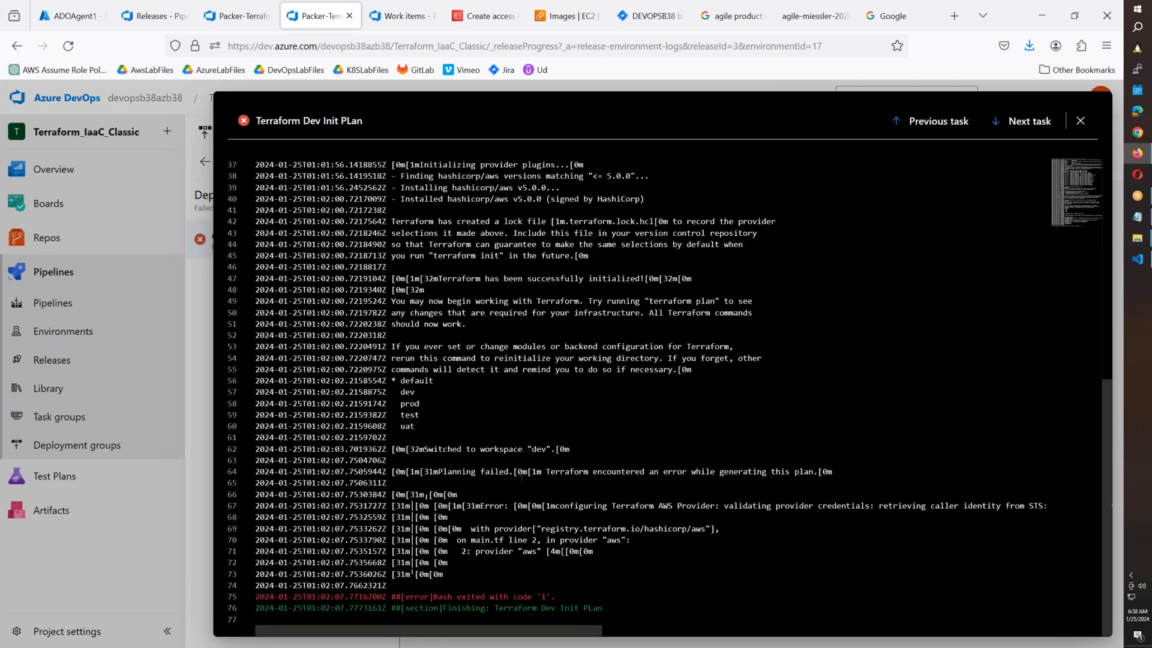
pyautogui.click(1080, 123)
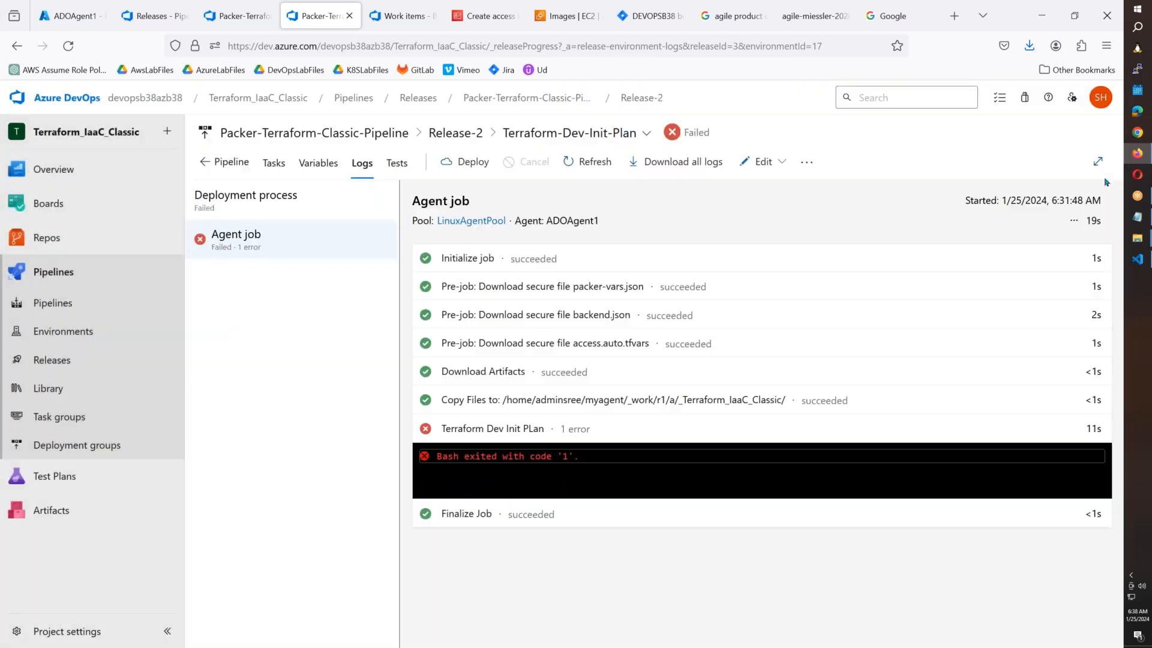
pyautogui.click(612, 459)
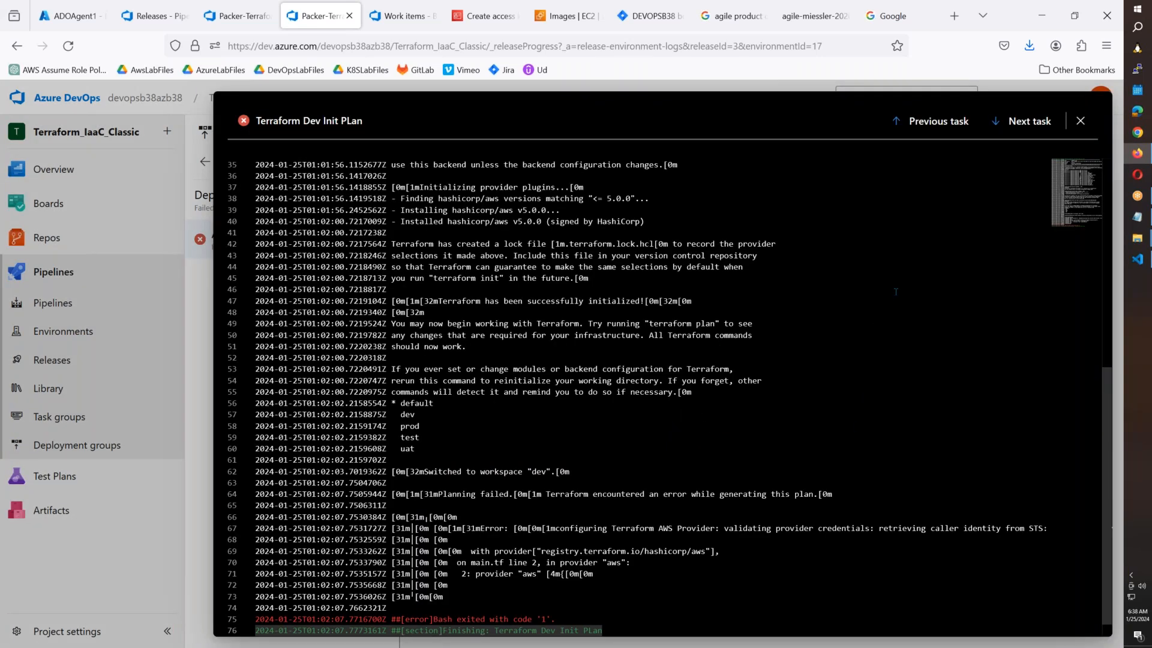
pyautogui.scroll(-1, 879, 334)
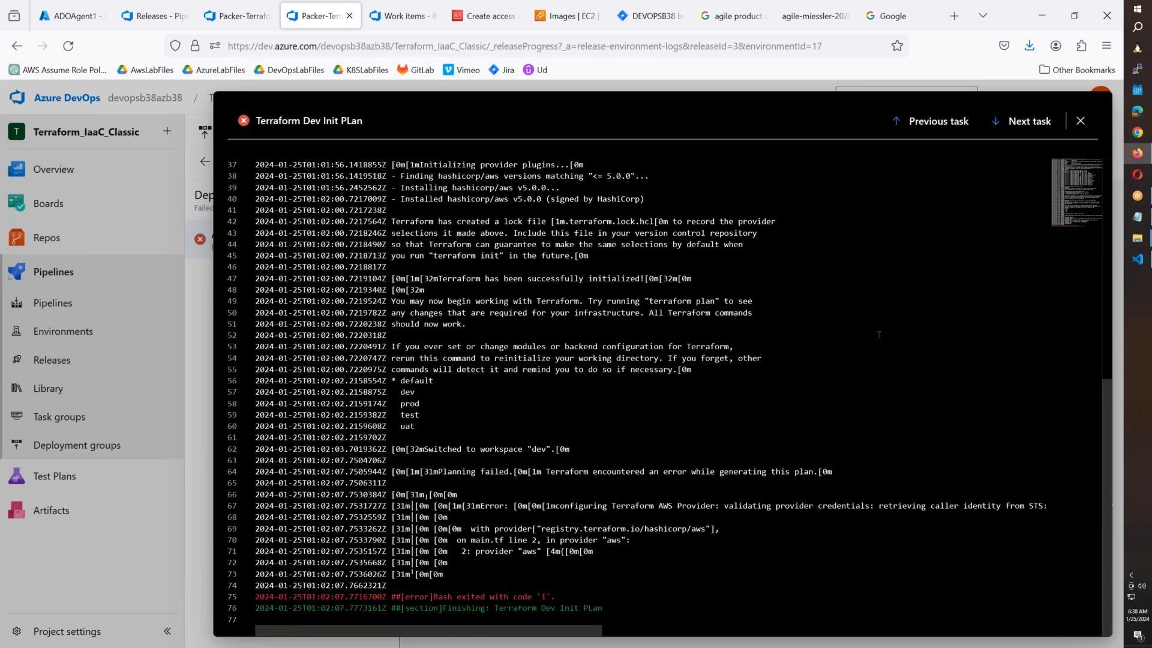
pyautogui.scroll(5, 878, 335)
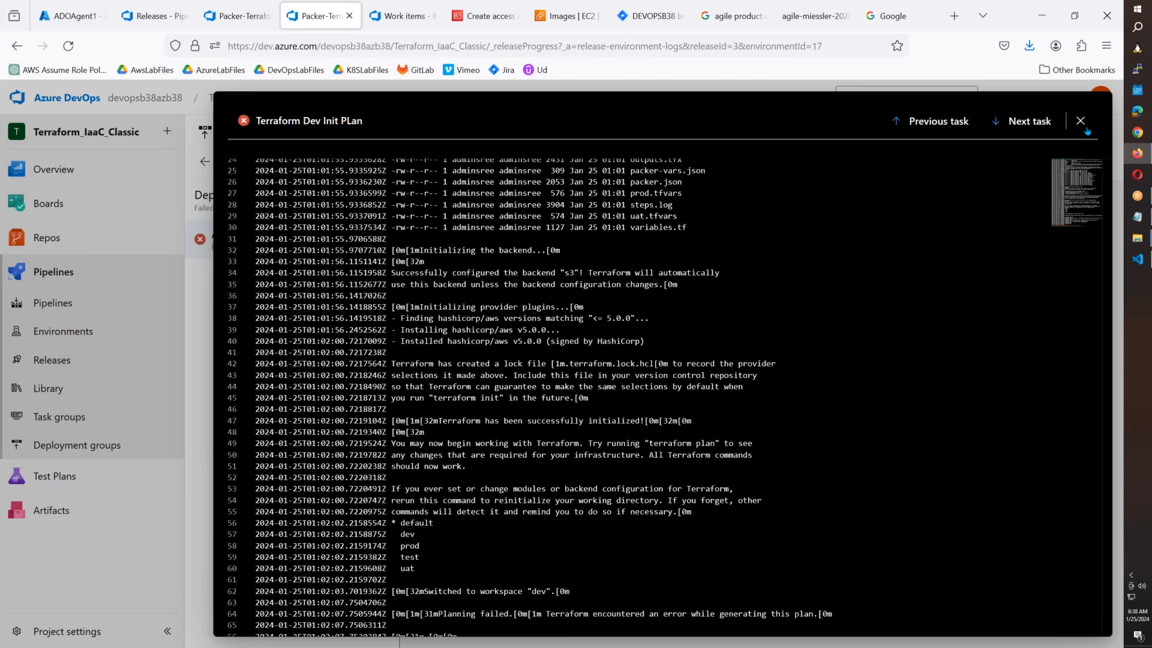
pyautogui.click(1080, 120)
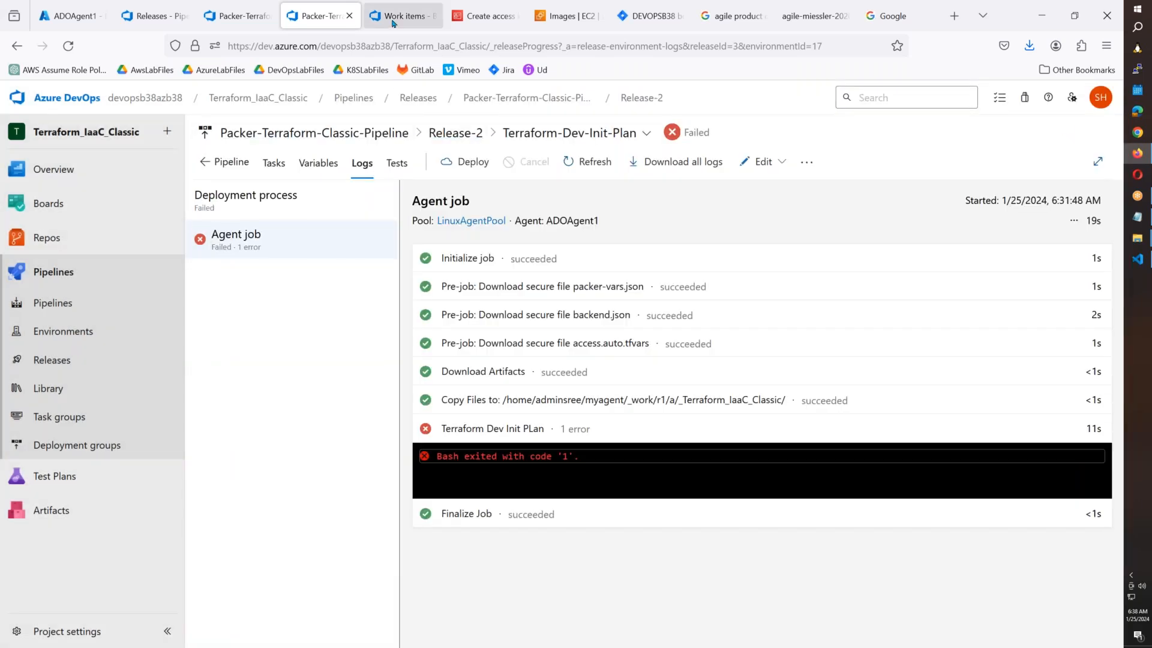
pyautogui.click(228, 16)
pyautogui.click(807, 465)
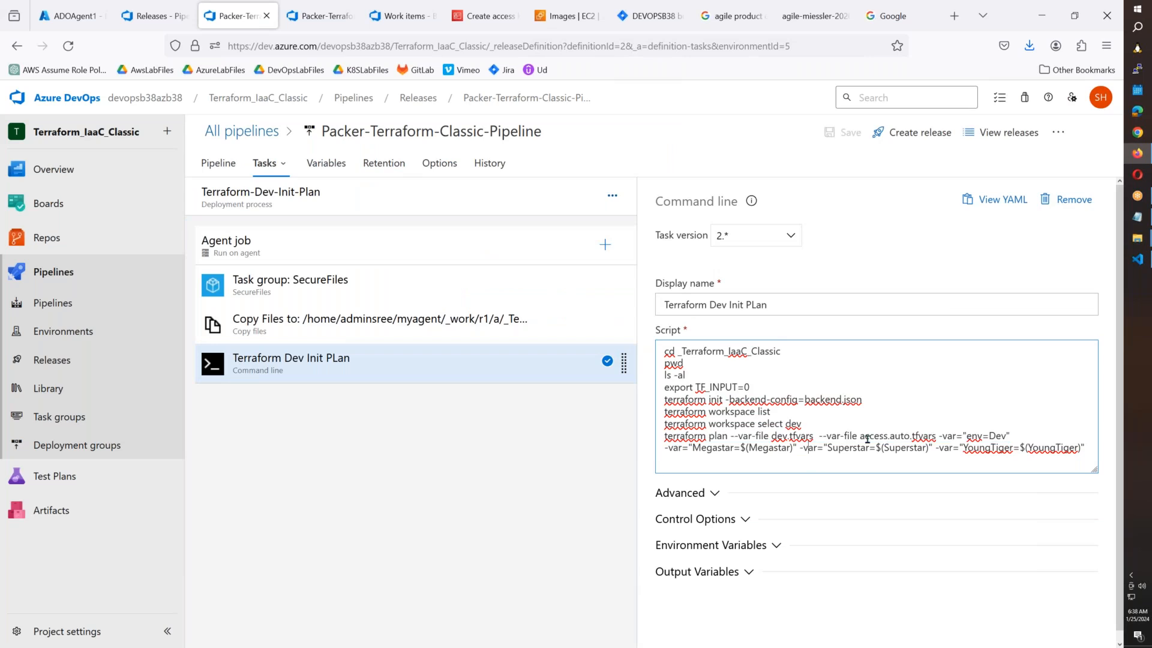
# Check the access.auto.tfvars reference in the plan command and the SecureFiles task group.
pyautogui.moveTo(860, 437); pyautogui.dragTo(936, 436)
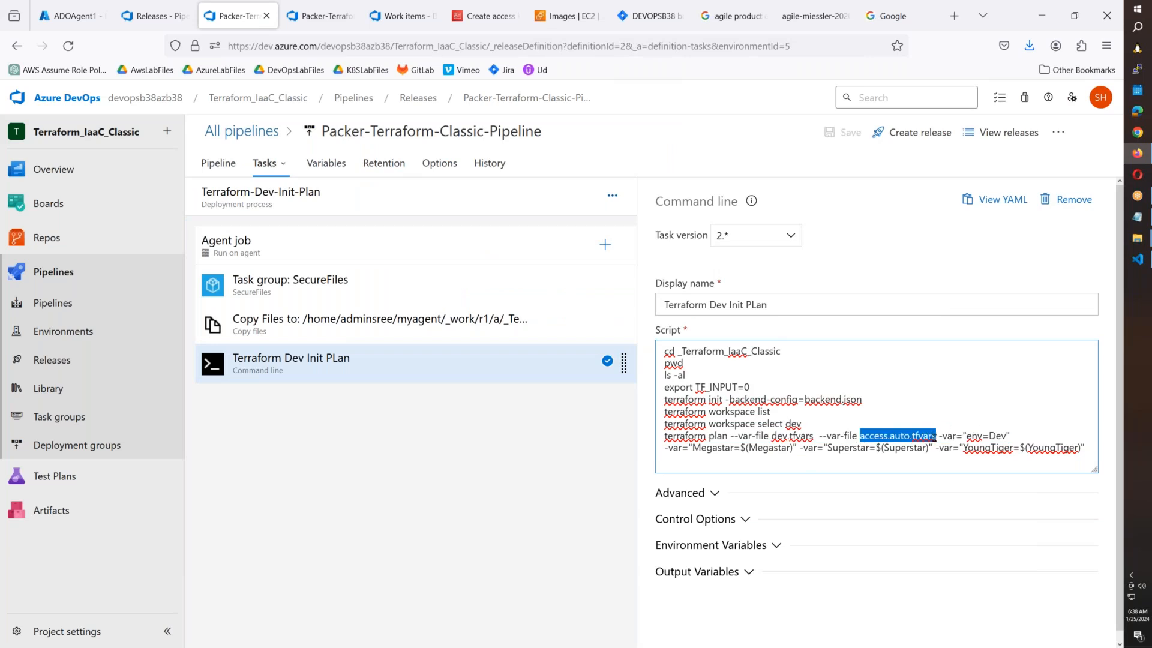
pyautogui.click(939, 382)
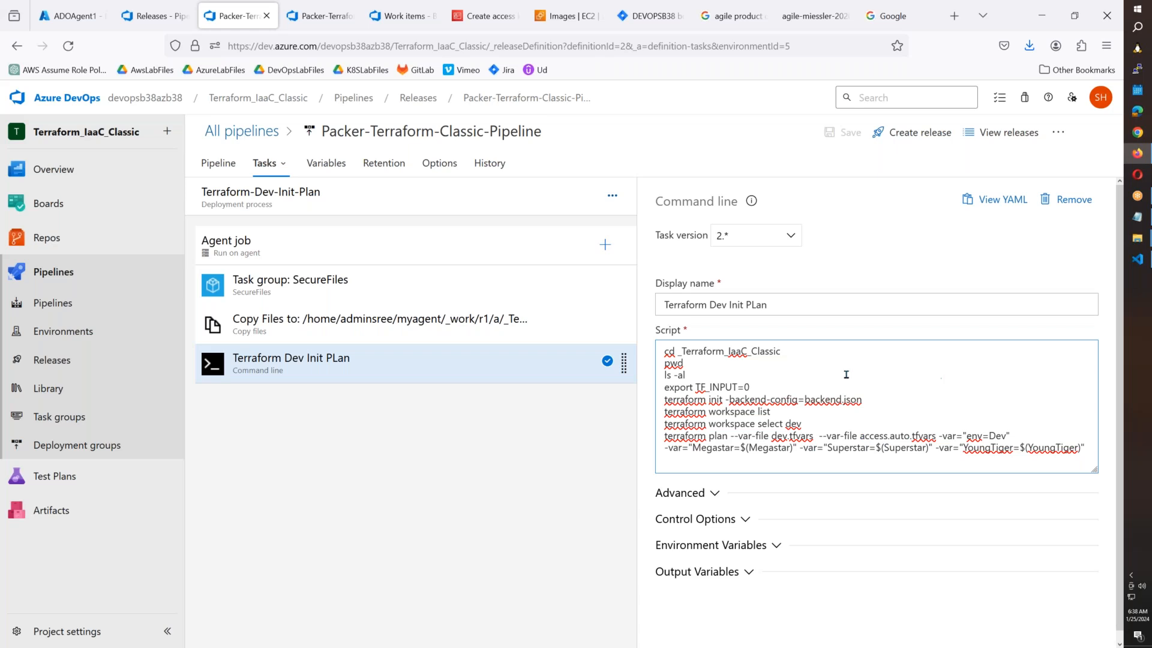
pyautogui.click(607, 294)
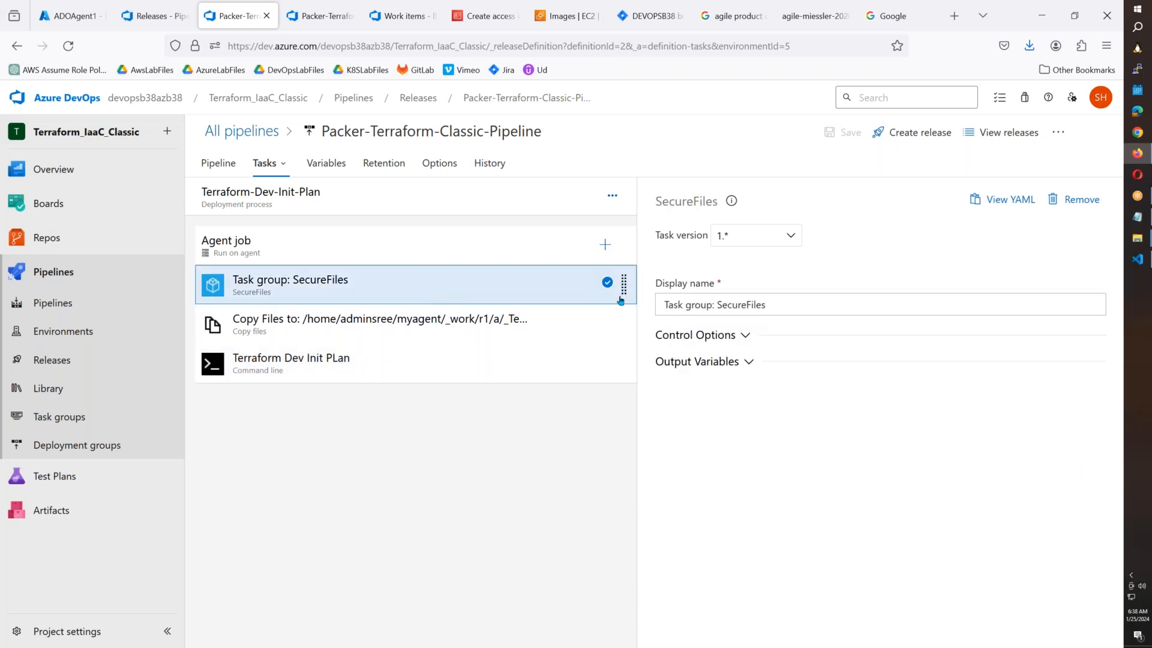
pyautogui.click(448, 367)
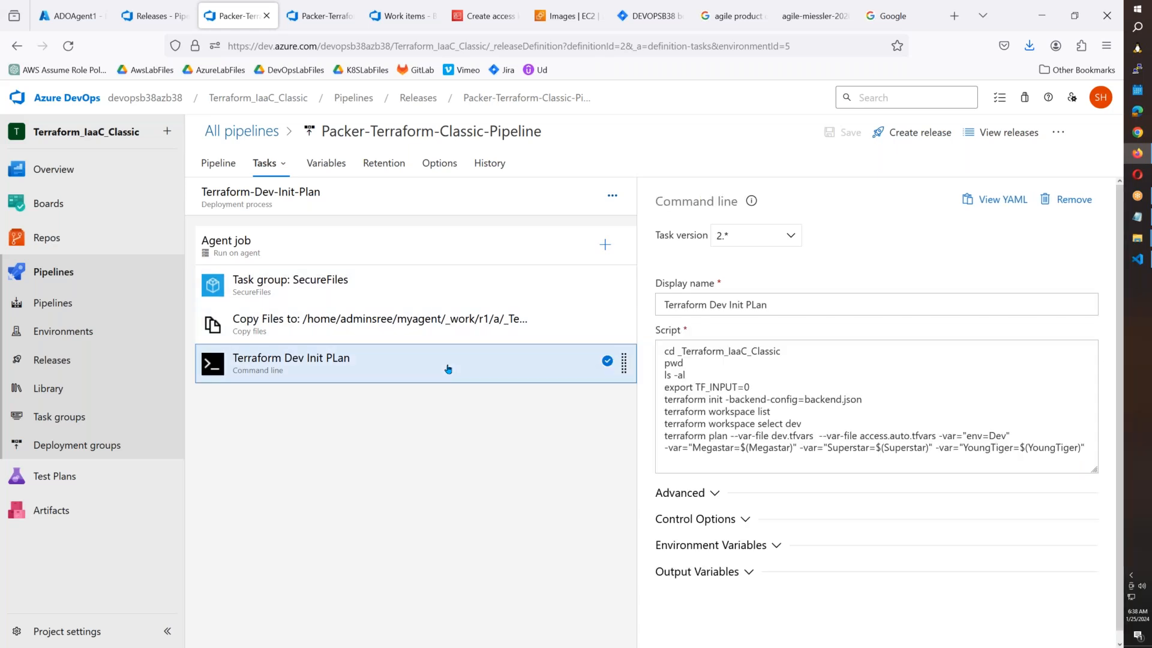
# View the pipeline variables as a grid by stage.
pyautogui.click(267, 162)
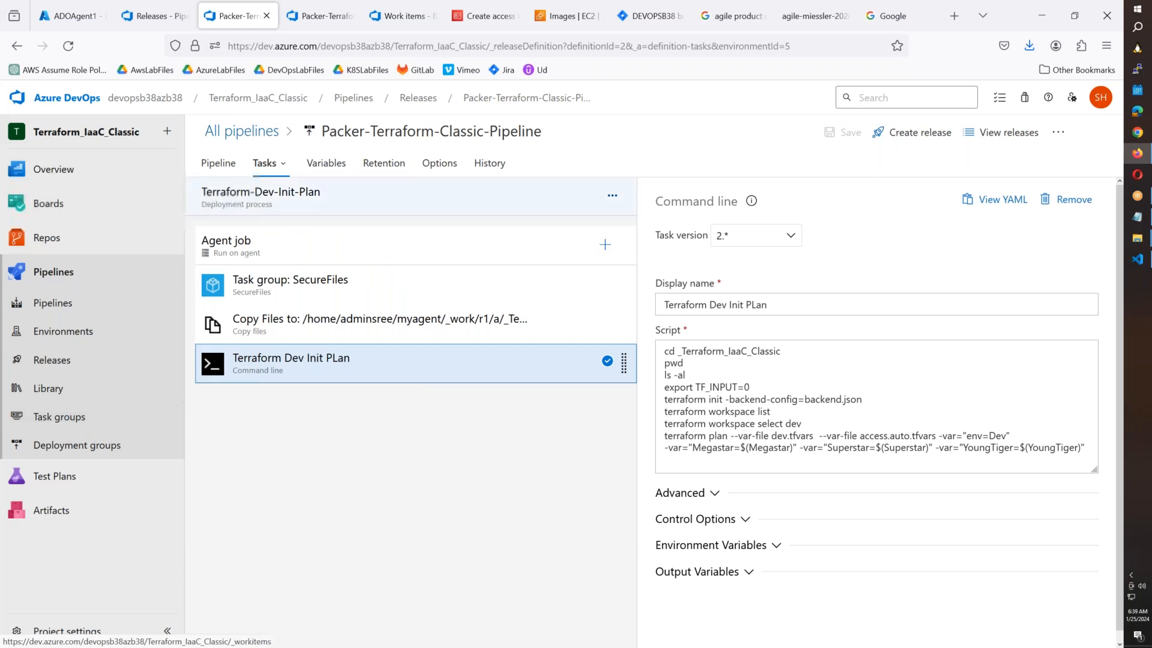
pyautogui.click(321, 161)
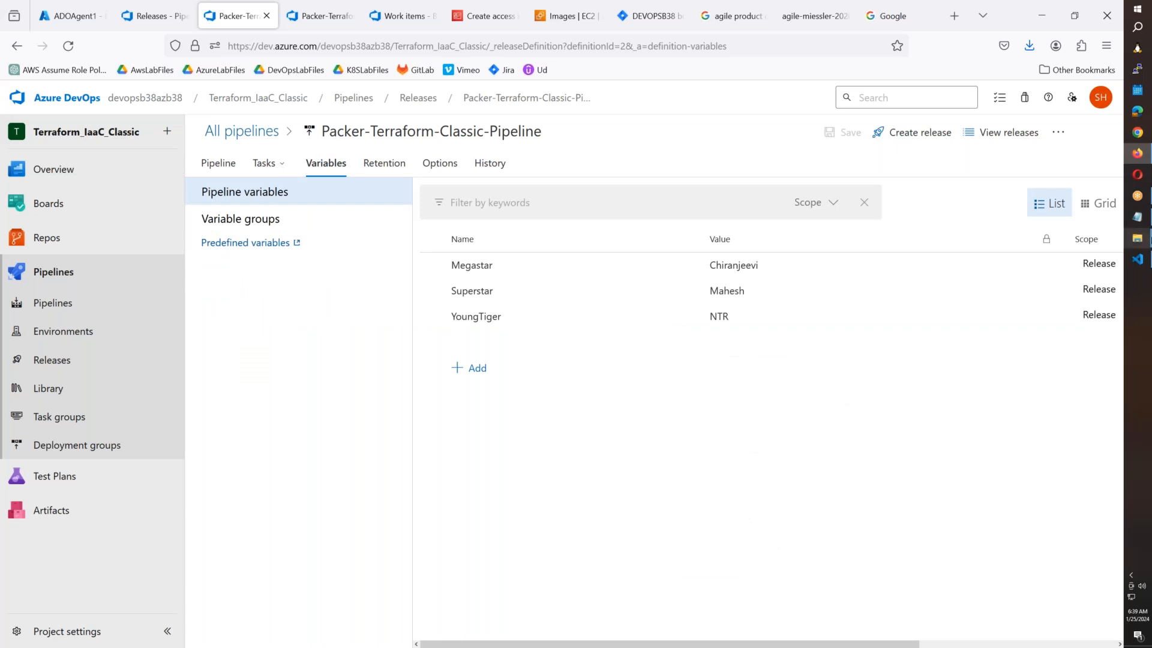
pyautogui.click(1098, 205)
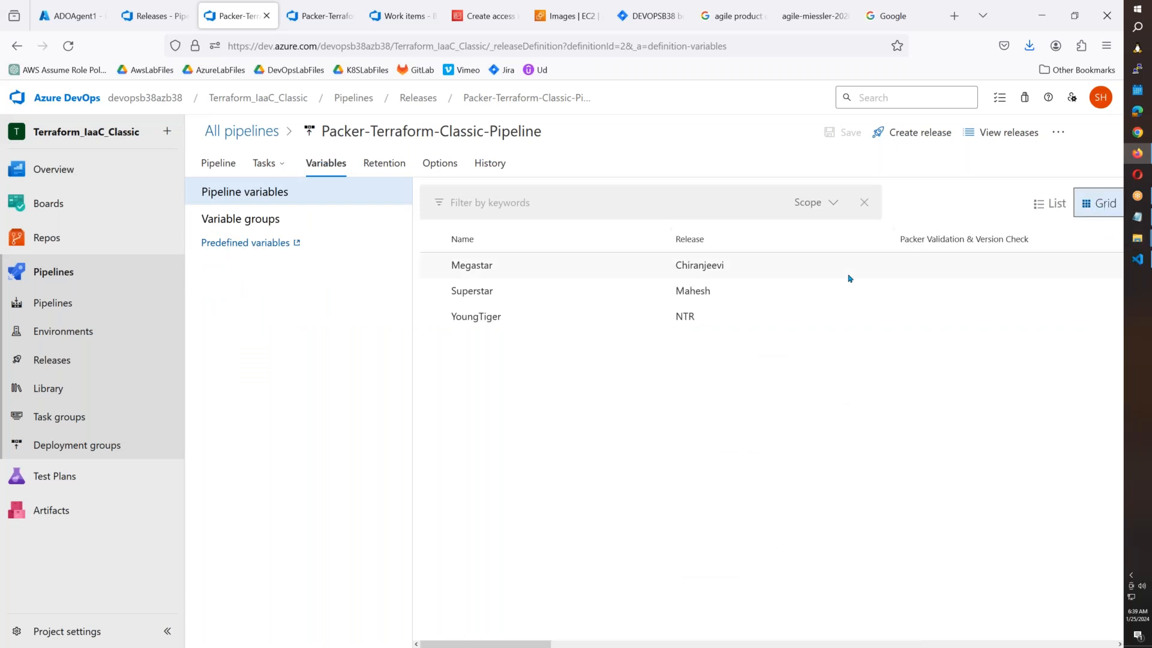
pyautogui.click(218, 166)
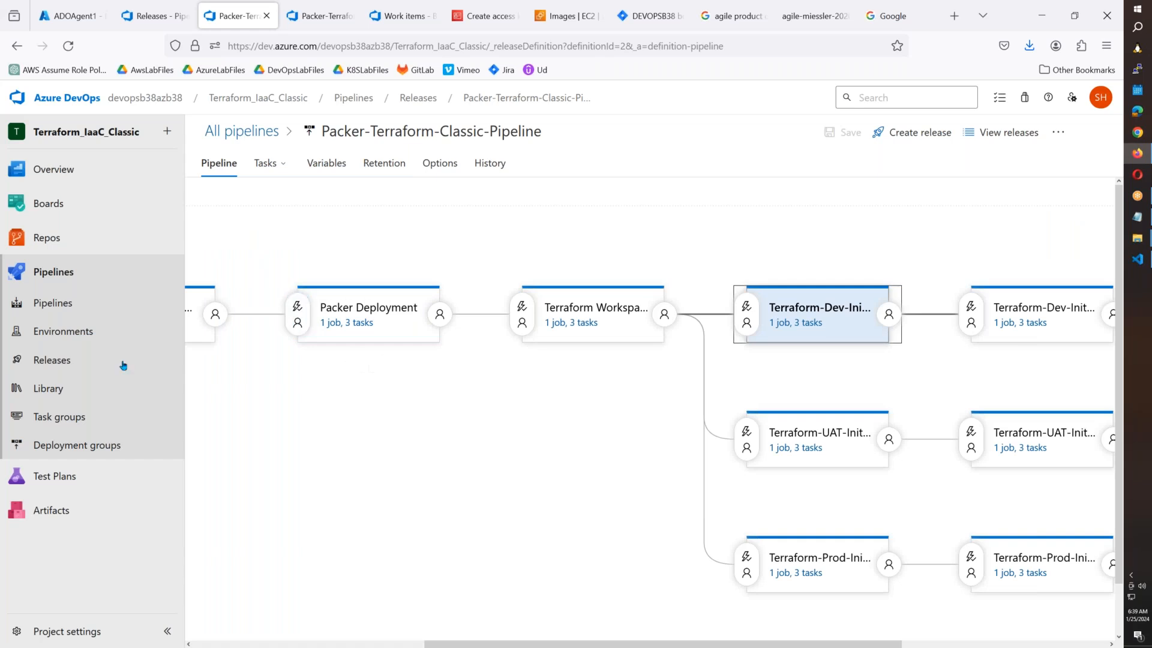
# List the Library's secure files, then switch to access.auto.tfvars in VS Code.
pyautogui.click(44, 391)
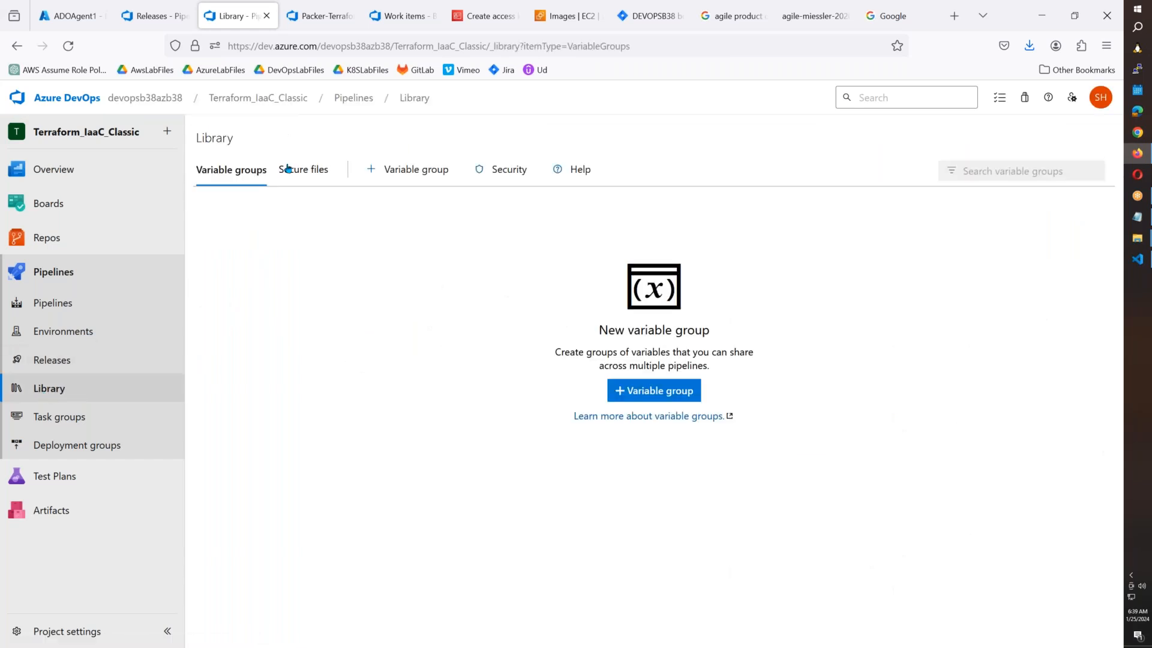
pyautogui.click(284, 170)
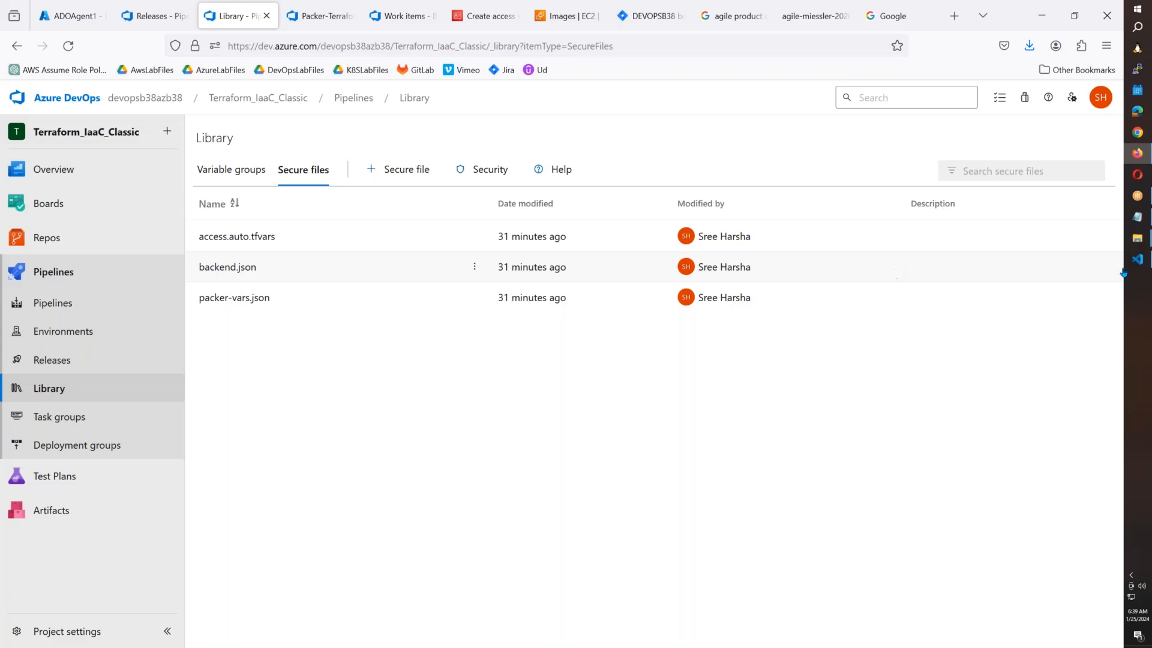
pyautogui.click(1137, 260)
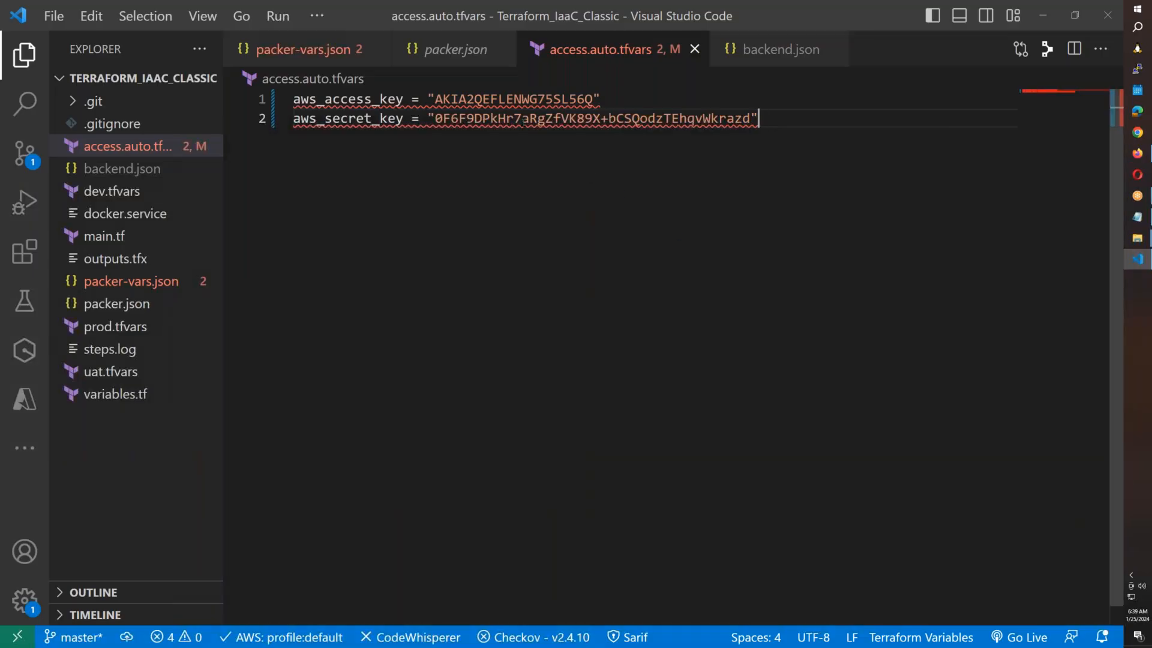
# Undo the last secret-key edit and paste the copied AWS secret key on a new line 3.
pyautogui.moveTo(510, 94)
pyautogui.hotkey('ctrl', 'z')
pyautogui.hotkey('ctrl', 'c')
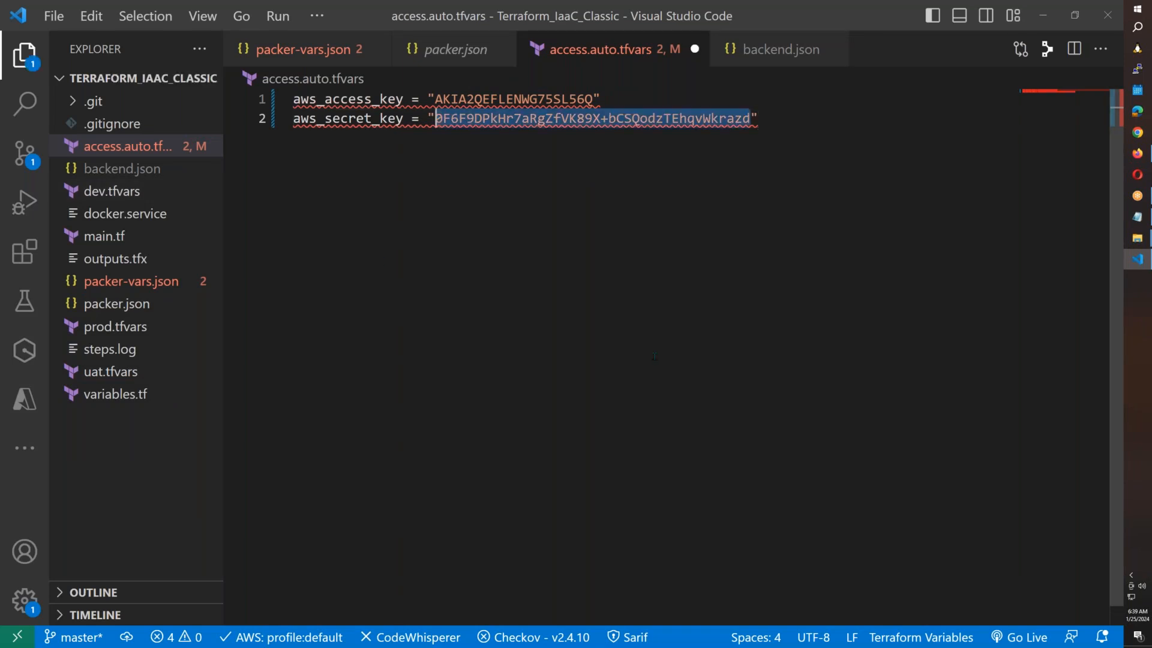
pyautogui.click(791, 121)
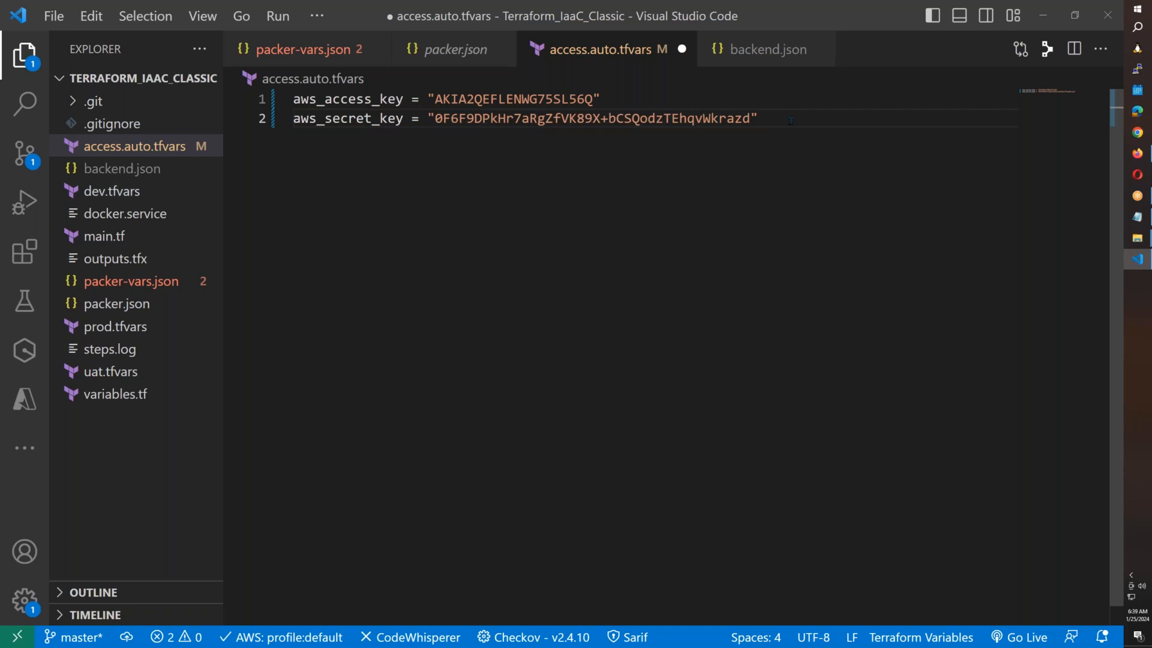
pyautogui.press('Return')
pyautogui.click(1137, 153)
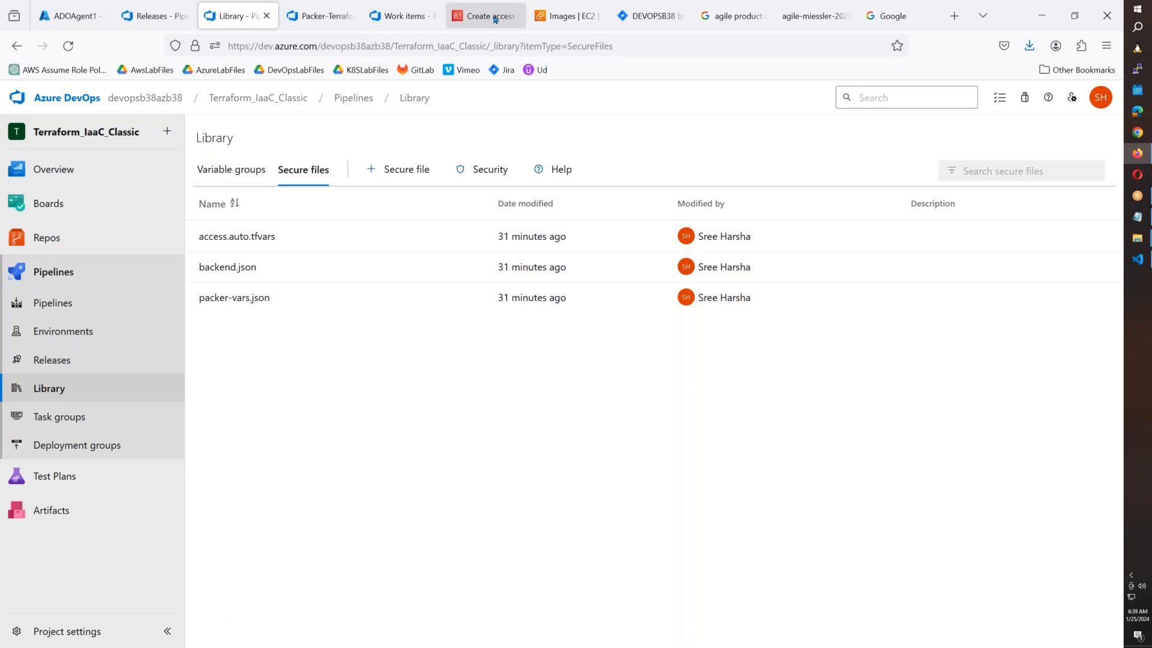
pyautogui.click(474, 25)
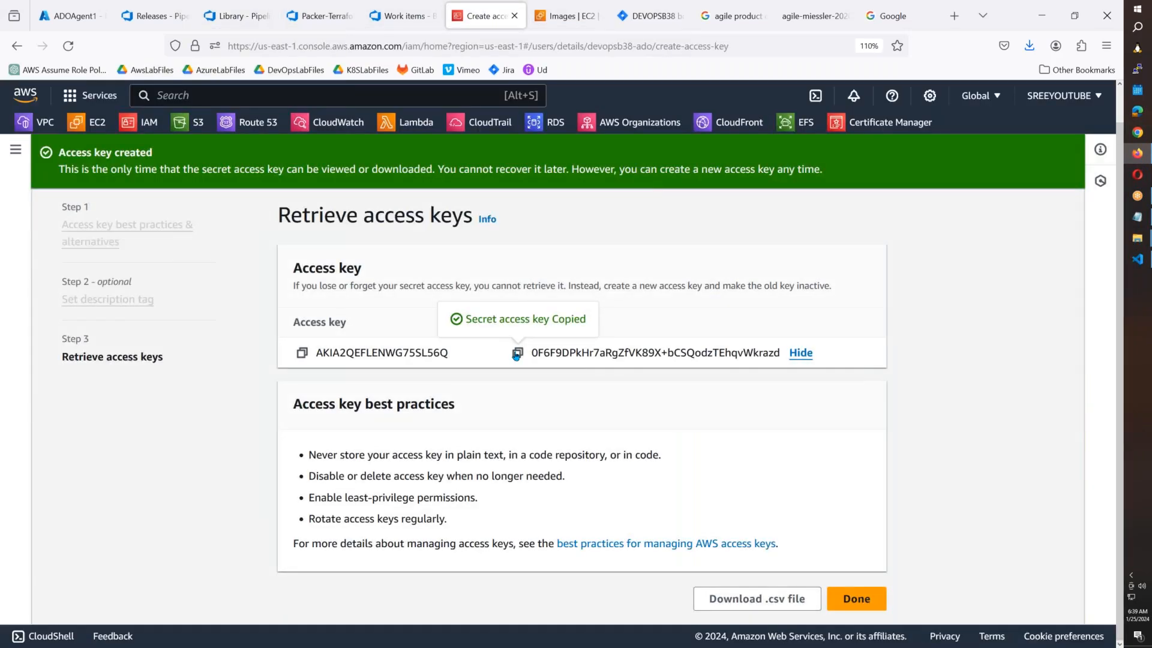
pyautogui.hotkey('alt', 'Tab')
pyautogui.hotkey('ctrl', 'v')
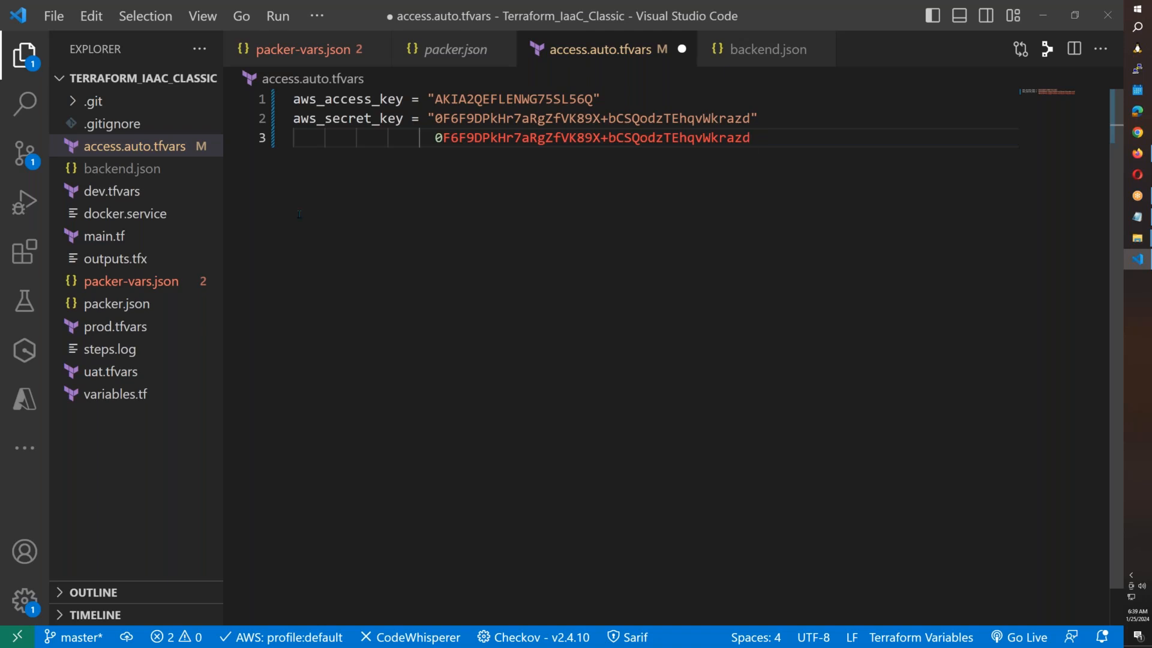
# After comparing with packer-vars.json, delete the duplicate line 3, save, and widen Explorer.
pyautogui.click(129, 305)
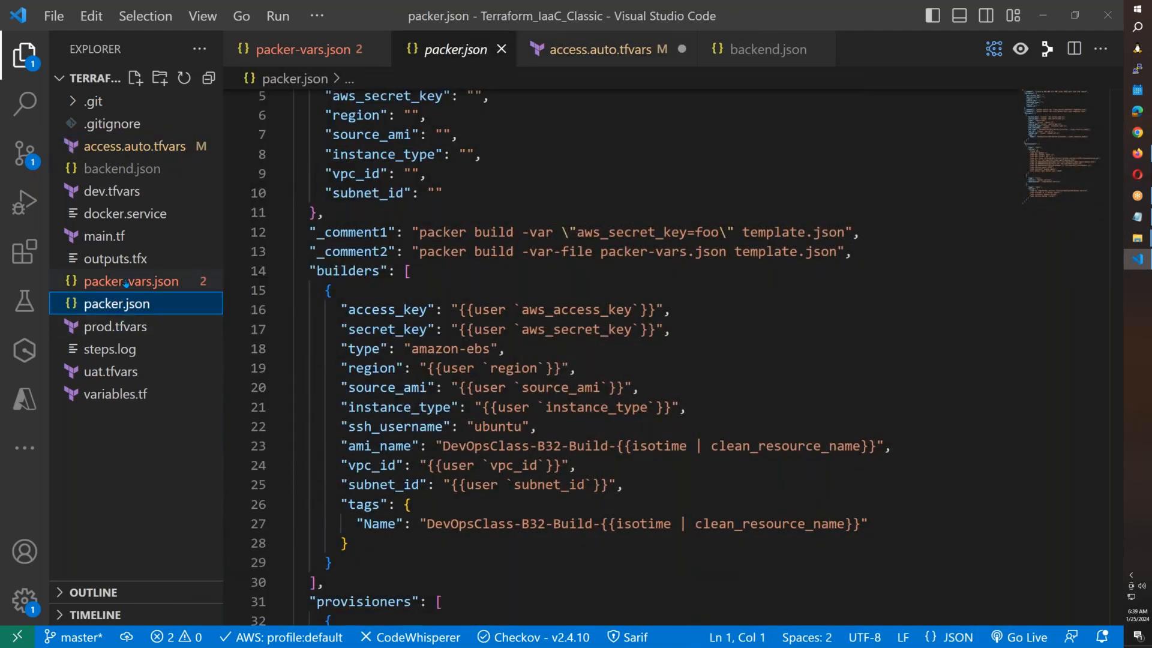
pyautogui.click(126, 283)
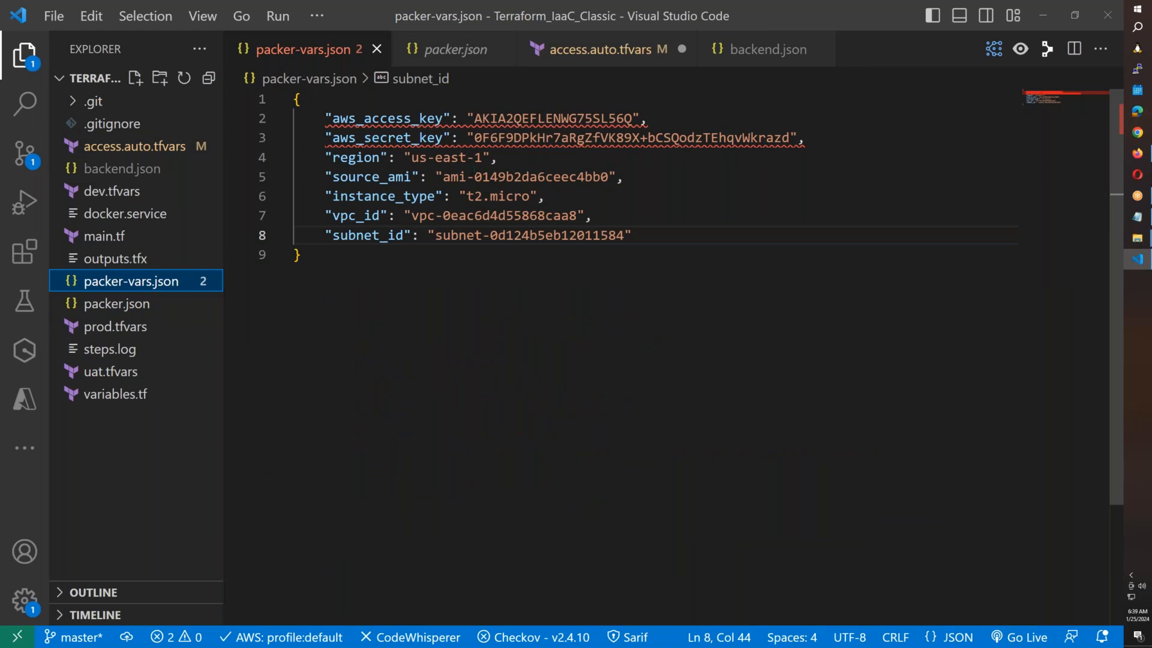
pyautogui.click(133, 153)
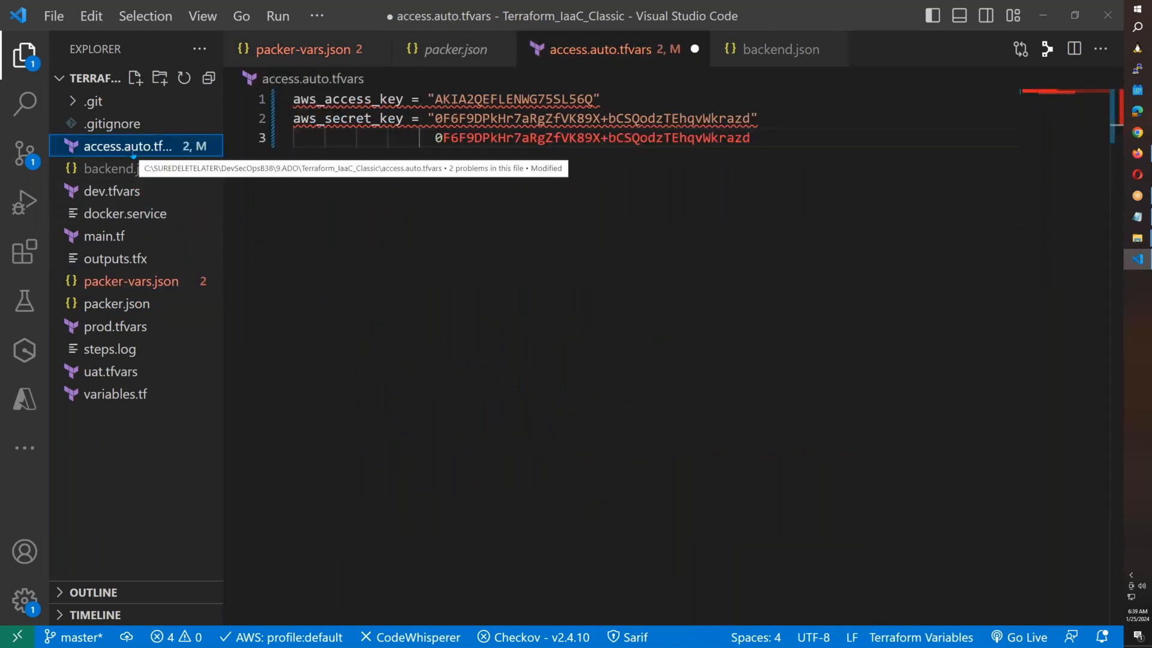
pyautogui.moveTo(766, 142); pyautogui.dragTo(293, 138)
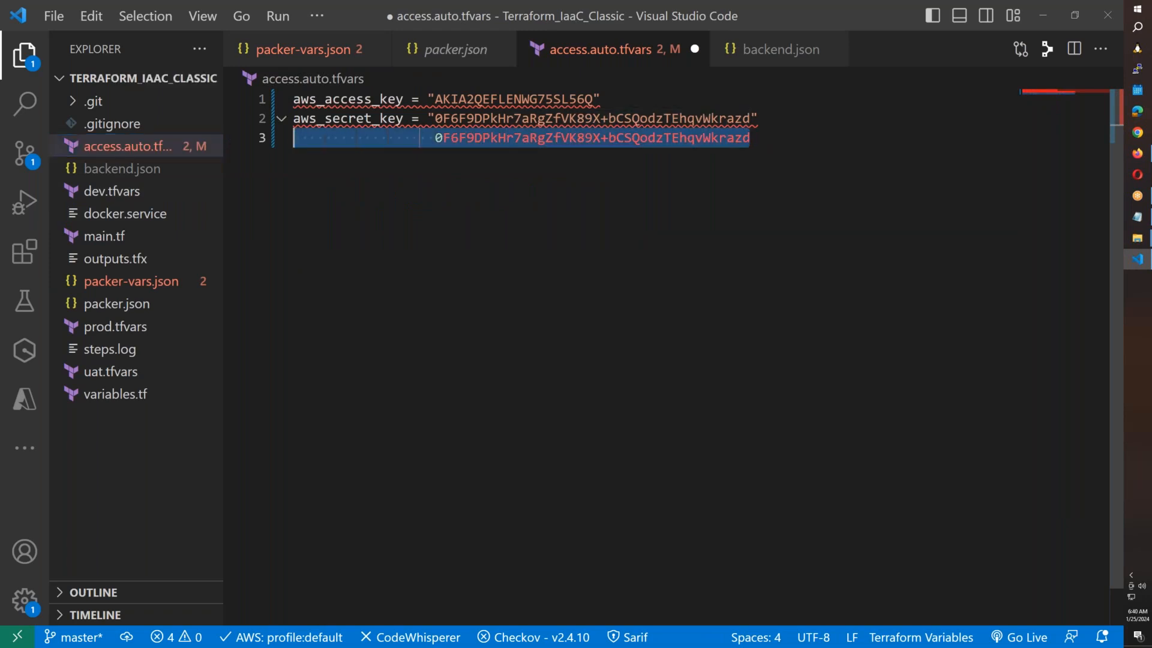
pyautogui.press('BackSpace')
pyautogui.press('BackSpace')
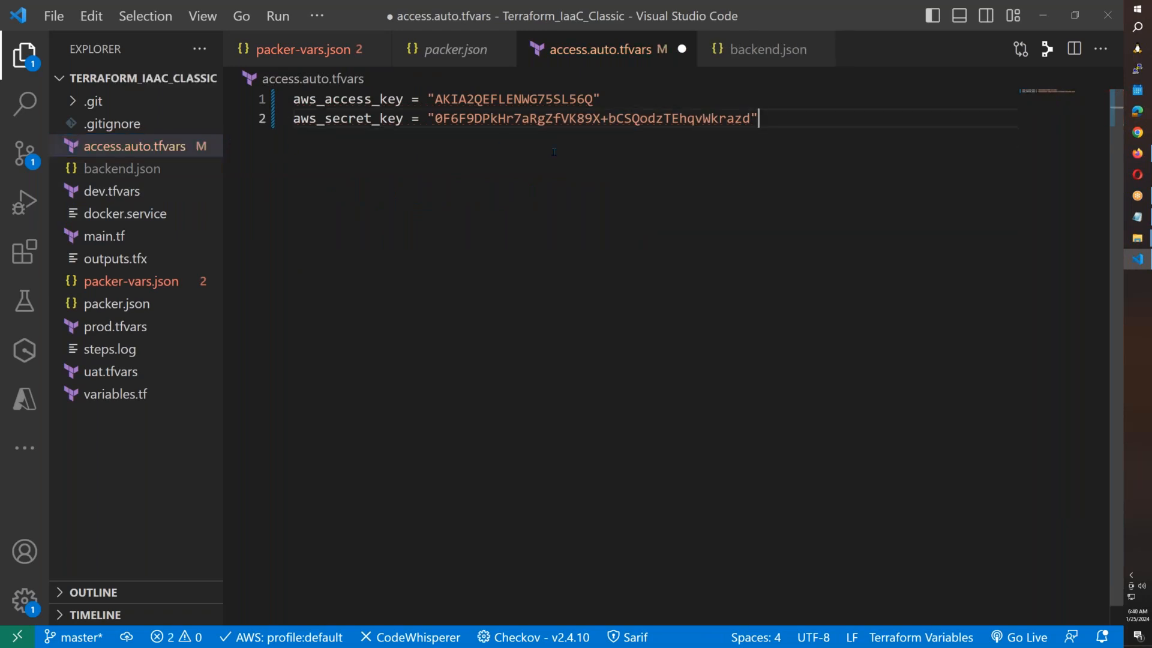
pyautogui.hotkey('ctrl', 's')
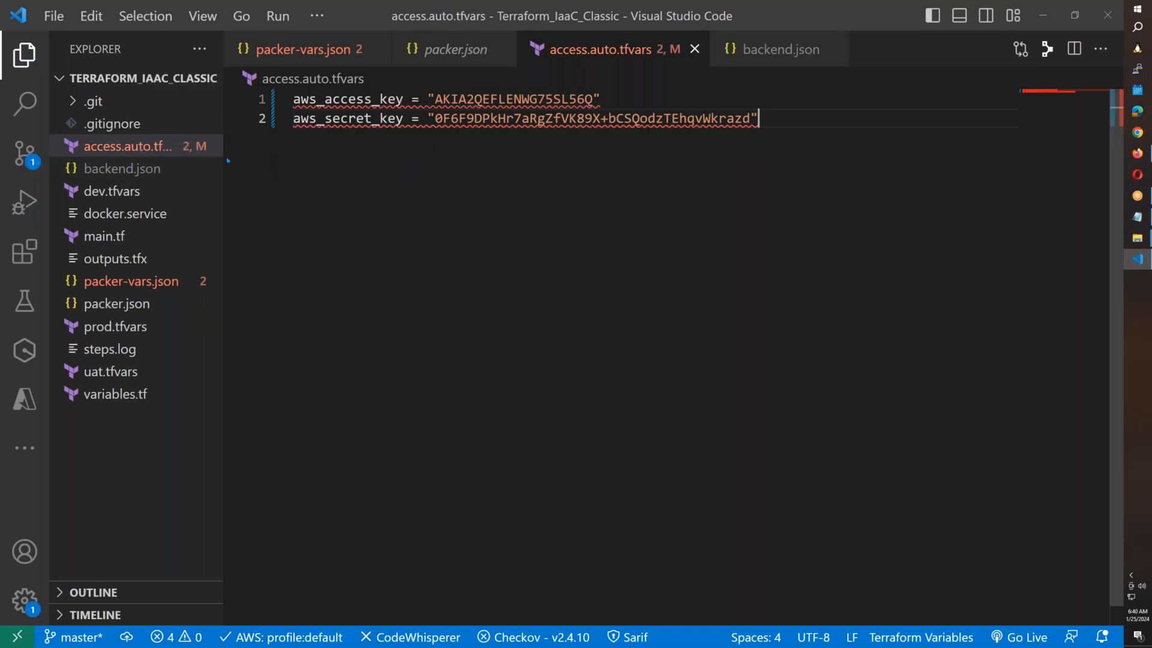
pyautogui.moveTo(228, 160); pyautogui.dragTo(406, 159)
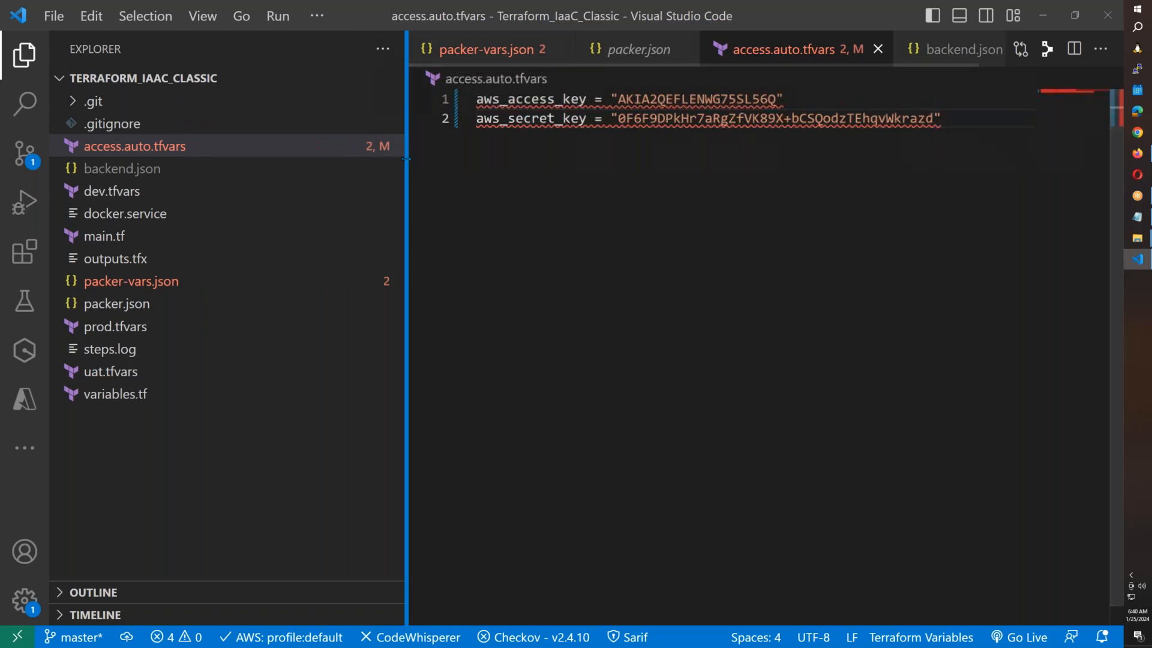
# Compare packer-vars.json's access key with the new key on the AWS page.
pyautogui.click(149, 282)
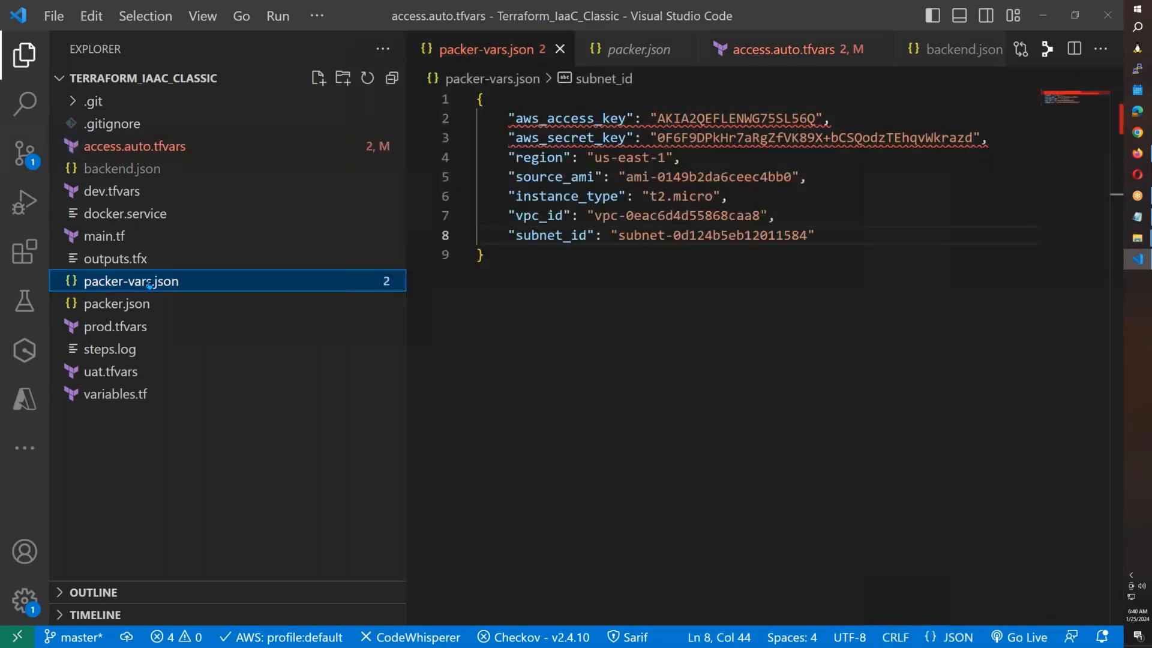
pyautogui.hotkey('alt', 'Tab')
pyautogui.moveTo(465, 361); pyautogui.dragTo(396, 358)
pyautogui.hotkey('alt', 'Tab')
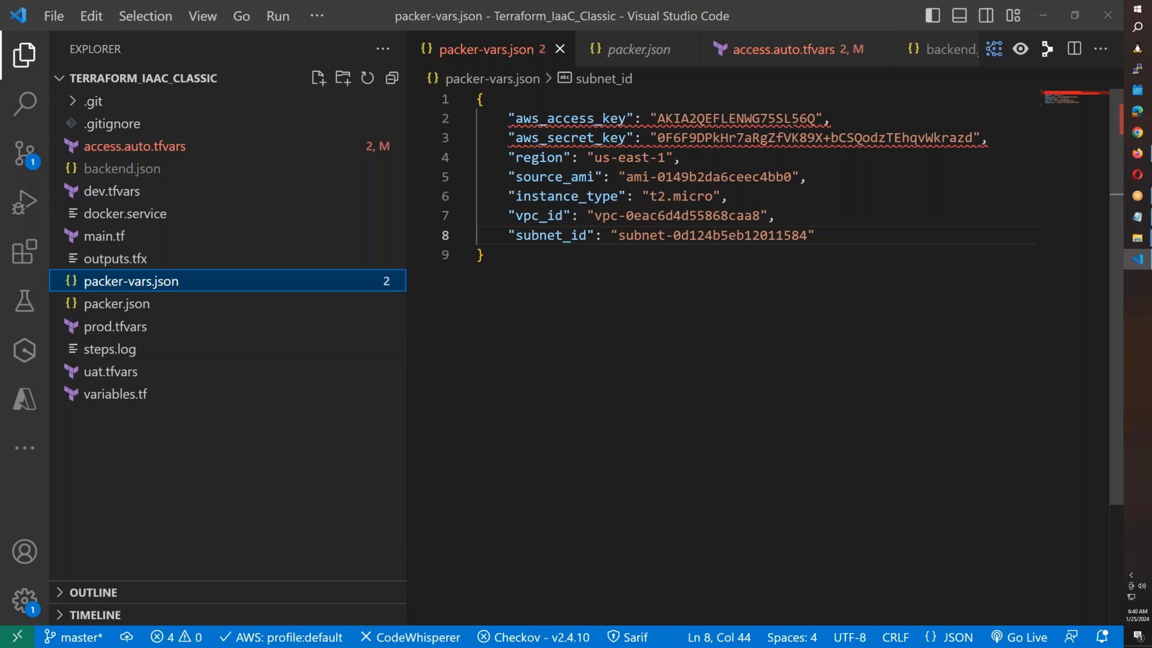
# Compare backend.json's keys with the new AWS secret key, then reopen access.auto.tfvars.
pyautogui.click(795, 126)
pyautogui.click(146, 171)
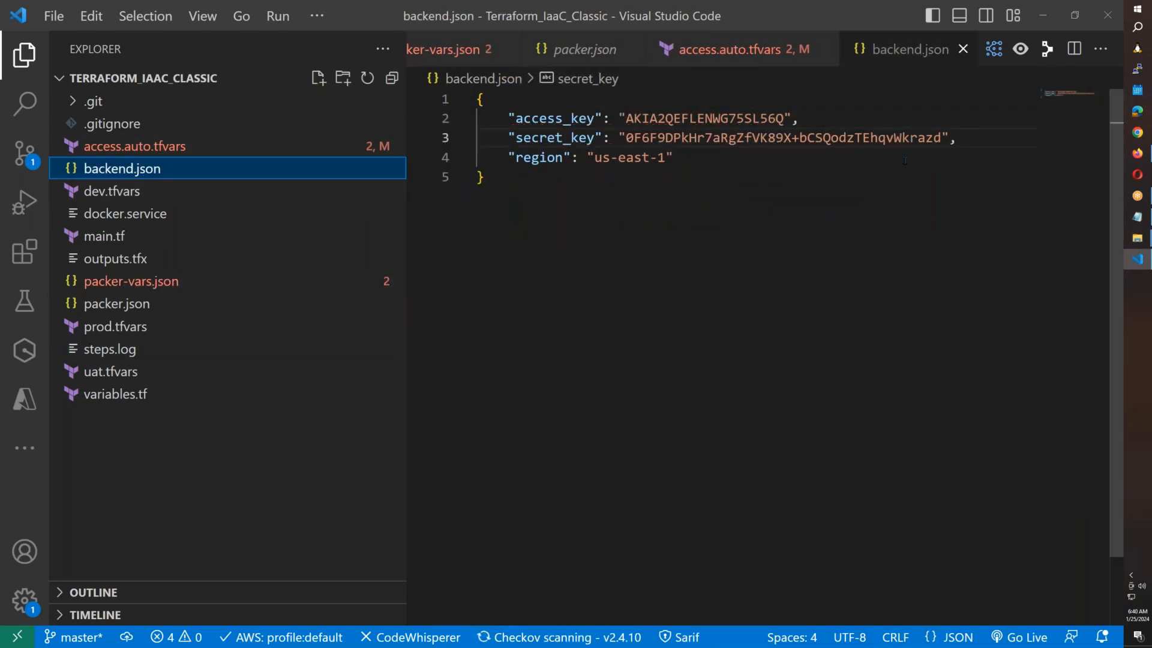
pyautogui.hotkey('alt', 'Tab')
pyautogui.moveTo(762, 353); pyautogui.dragTo(780, 353)
pyautogui.hotkey('alt', 'Tab')
pyautogui.moveTo(467, 110); pyautogui.dragTo(474, 98)
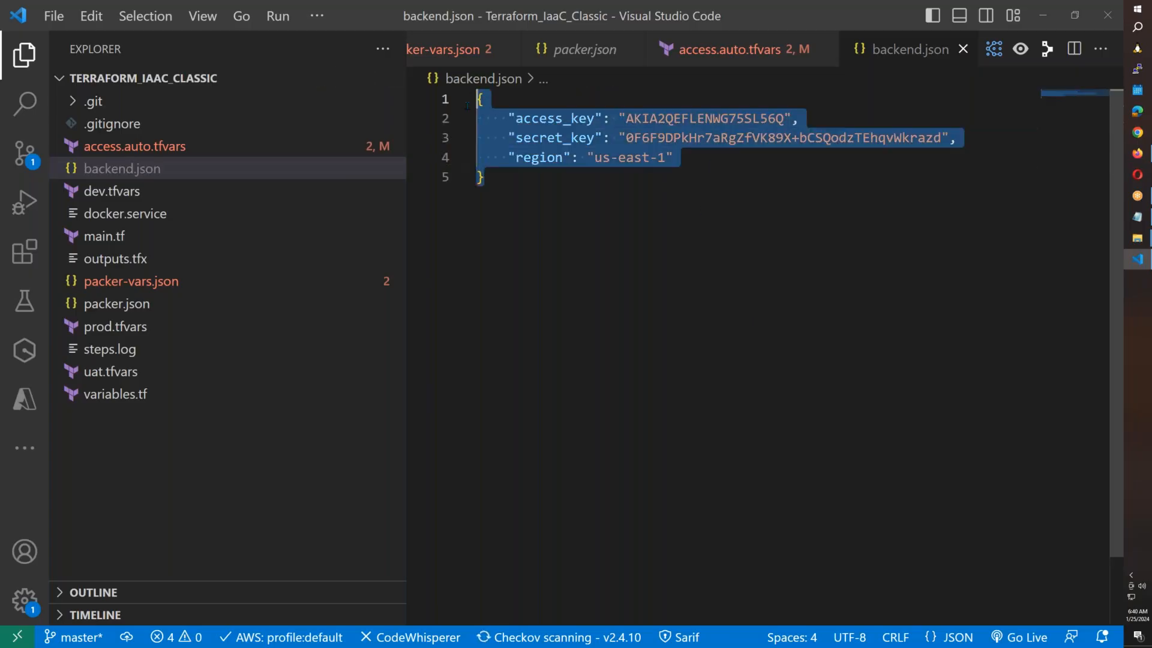
pyautogui.click(129, 150)
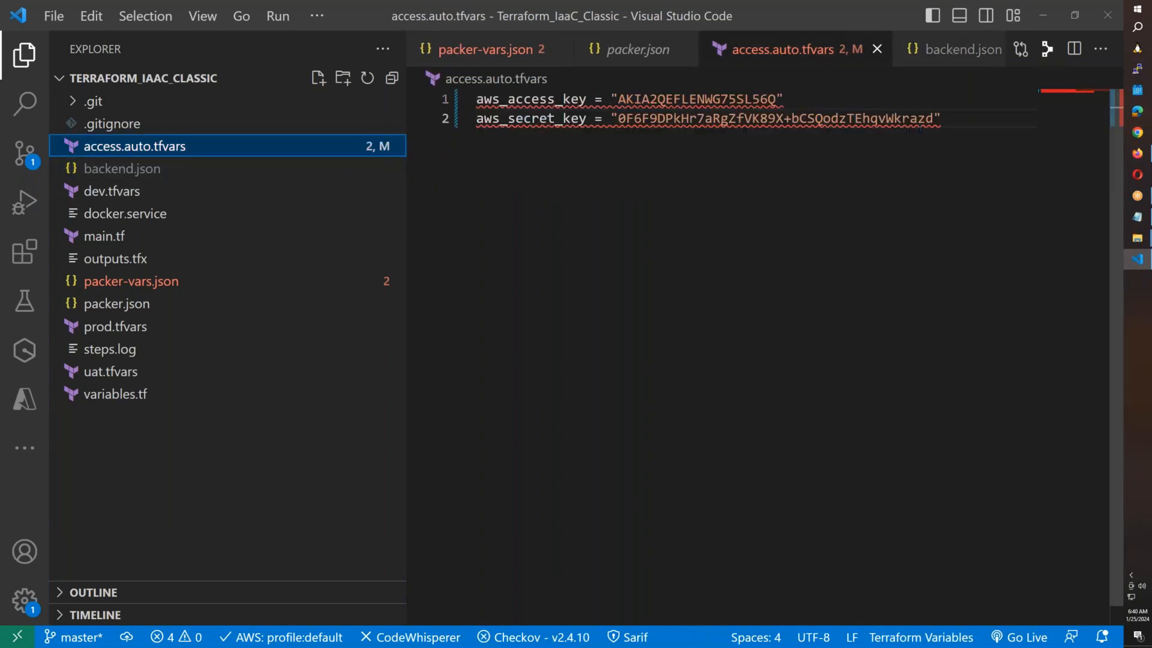
pyautogui.click(1138, 153)
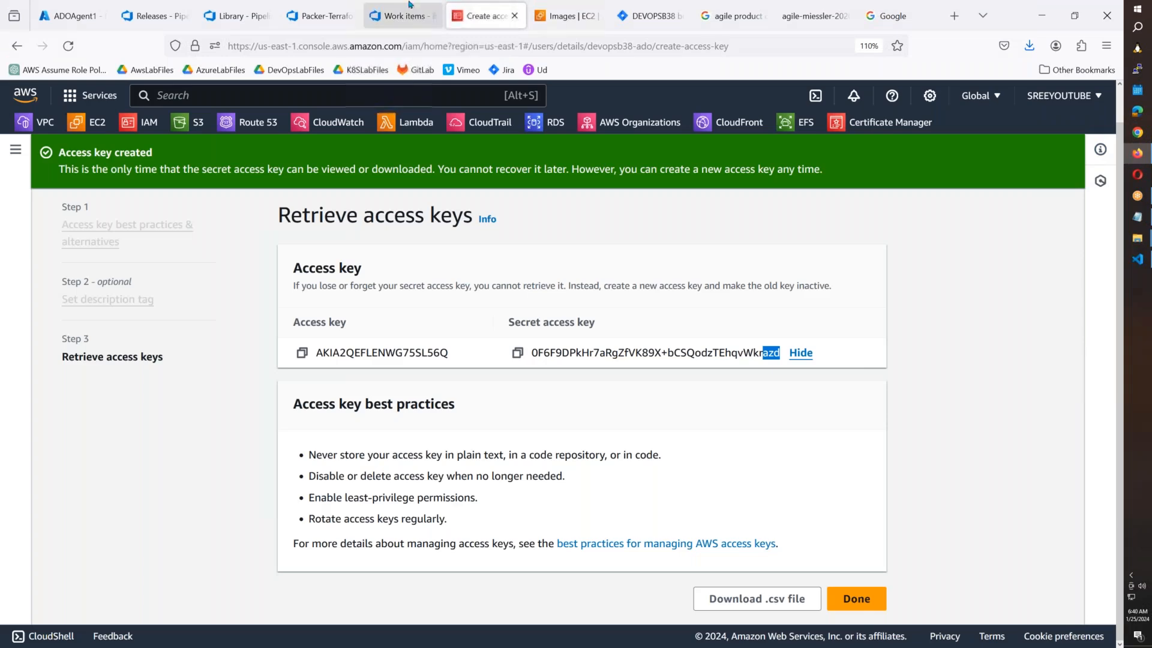
# Open Release-2's full Terraform Dev Init PLan log and mark the backend initialisation and access.auto.tfvars lines.
pyautogui.click(321, 16)
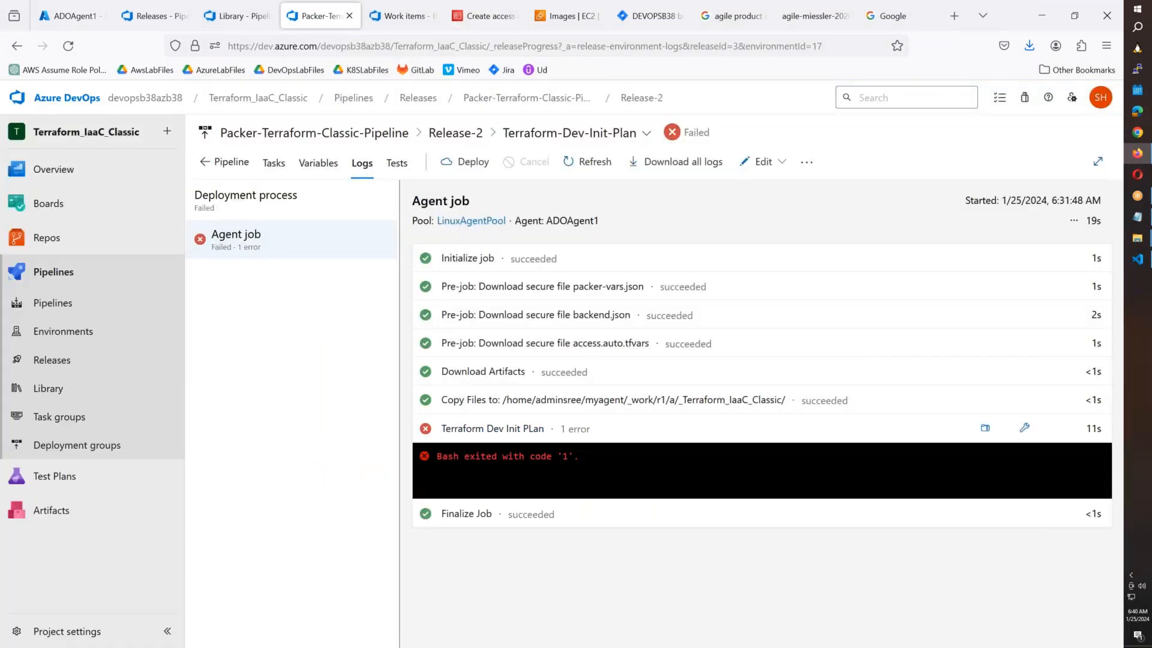
pyautogui.click(494, 428)
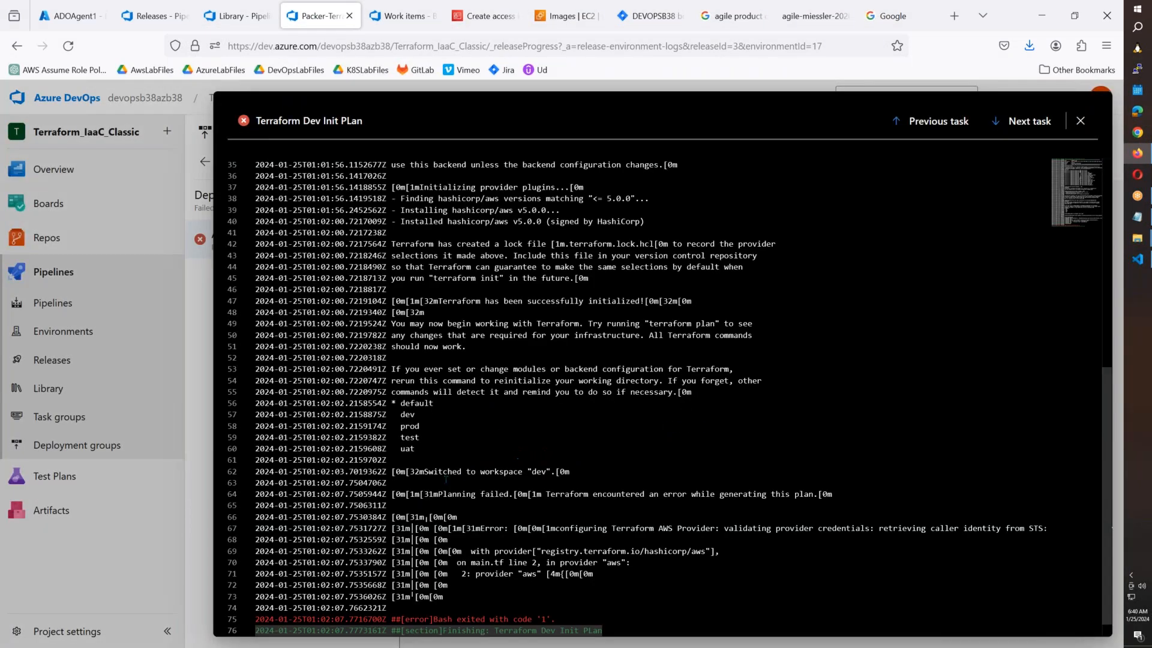
pyautogui.scroll(4, 440, 461)
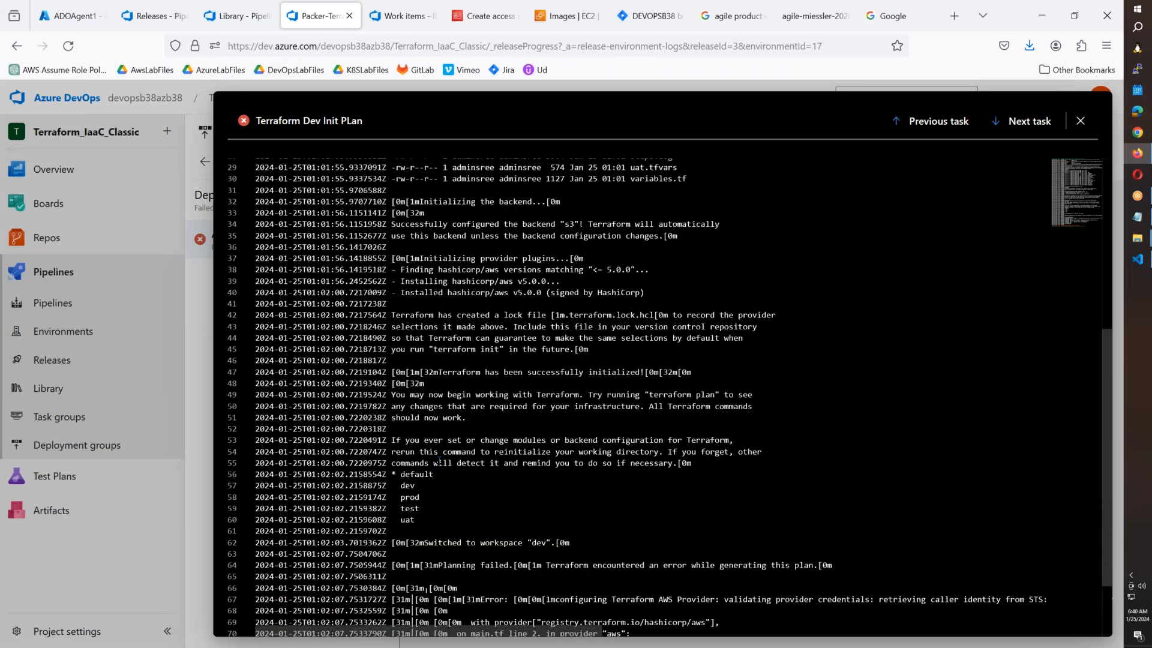
pyautogui.moveTo(439, 271); pyautogui.dragTo(391, 318)
pyautogui.scroll(2, 579, 365)
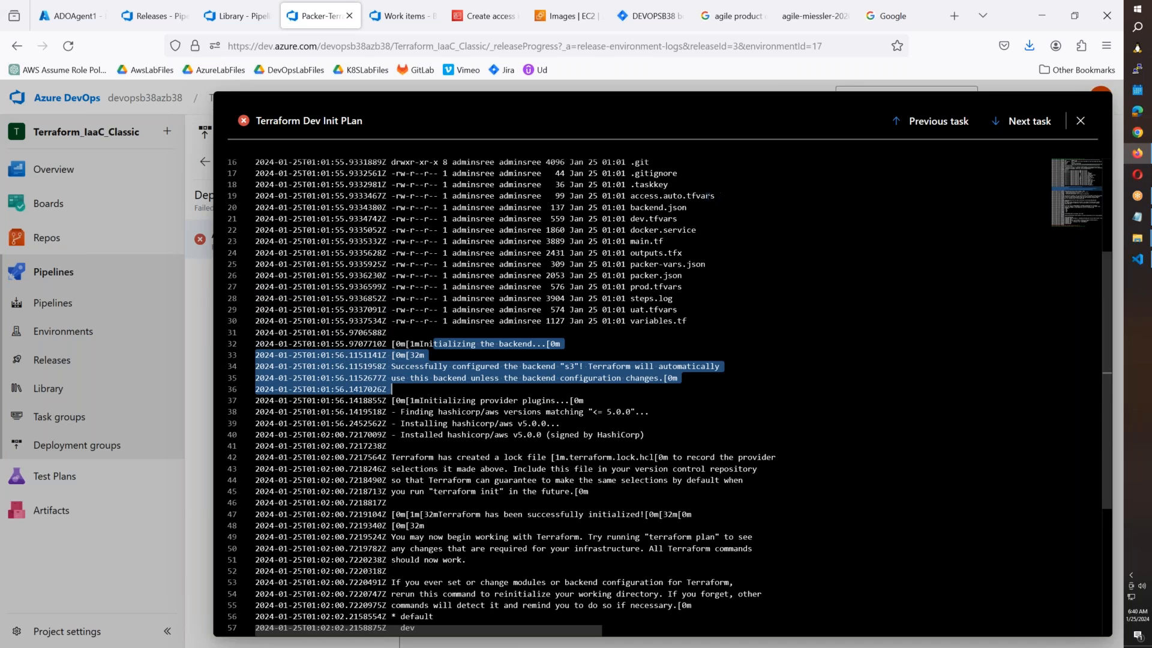
pyautogui.moveTo(713, 196); pyautogui.dragTo(639, 195)
# Highlight the planning failure on AWS provider credentials further down the log.
pyautogui.scroll(-2, 619, 420)
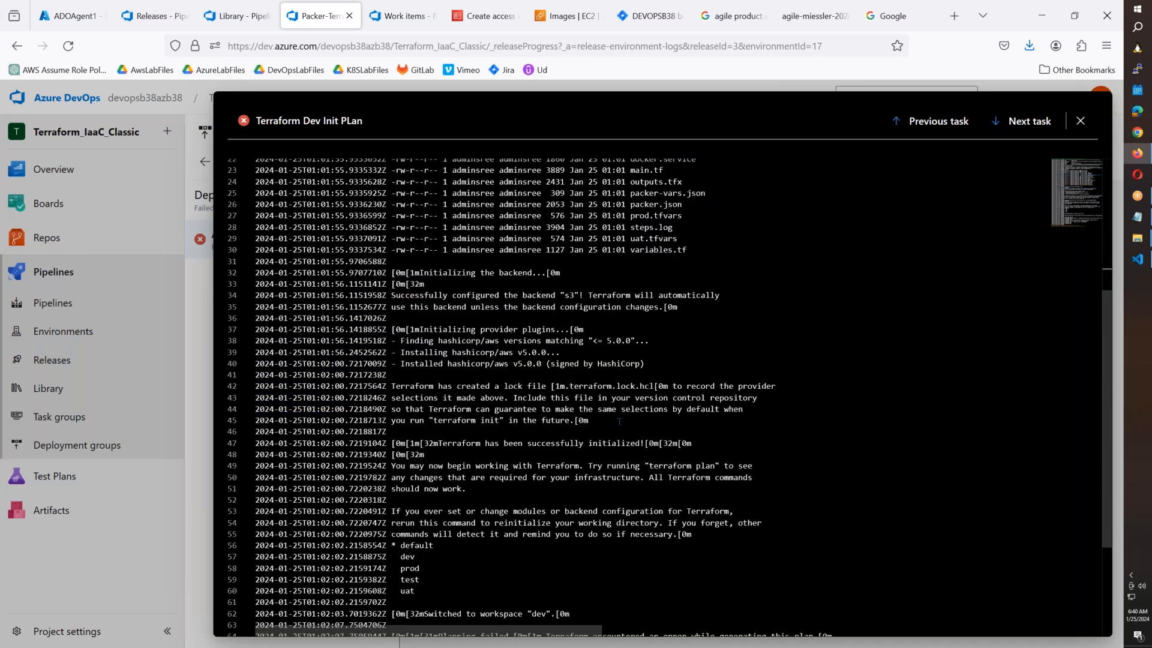
pyautogui.scroll(-4, 619, 420)
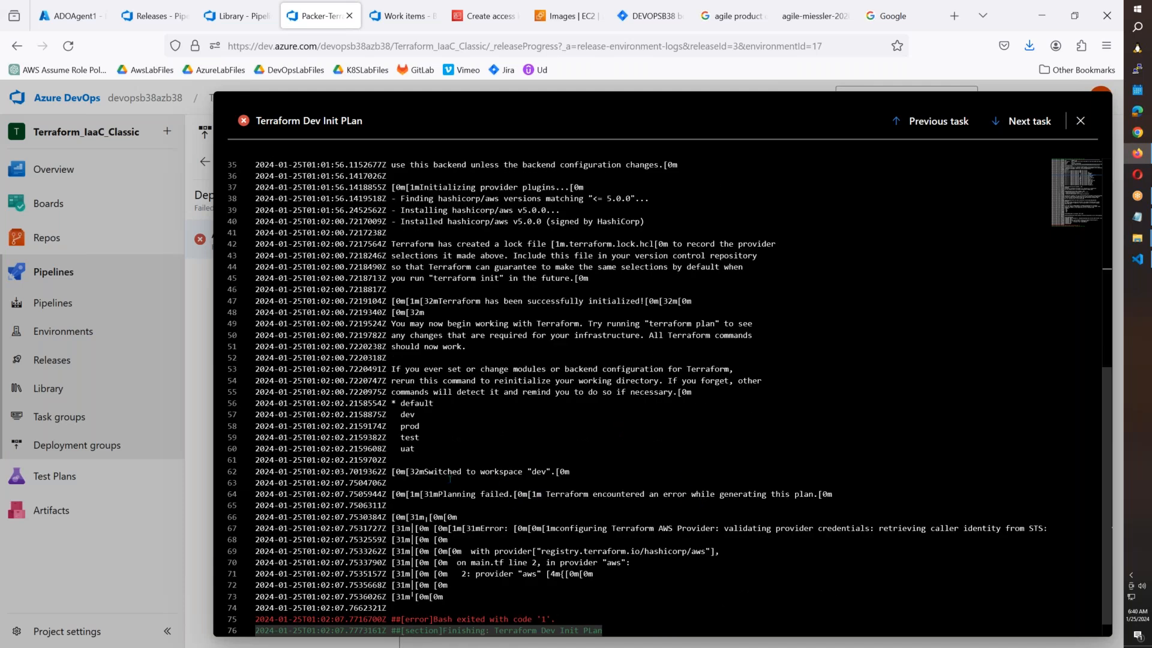
pyautogui.moveTo(425, 472); pyautogui.dragTo(684, 494)
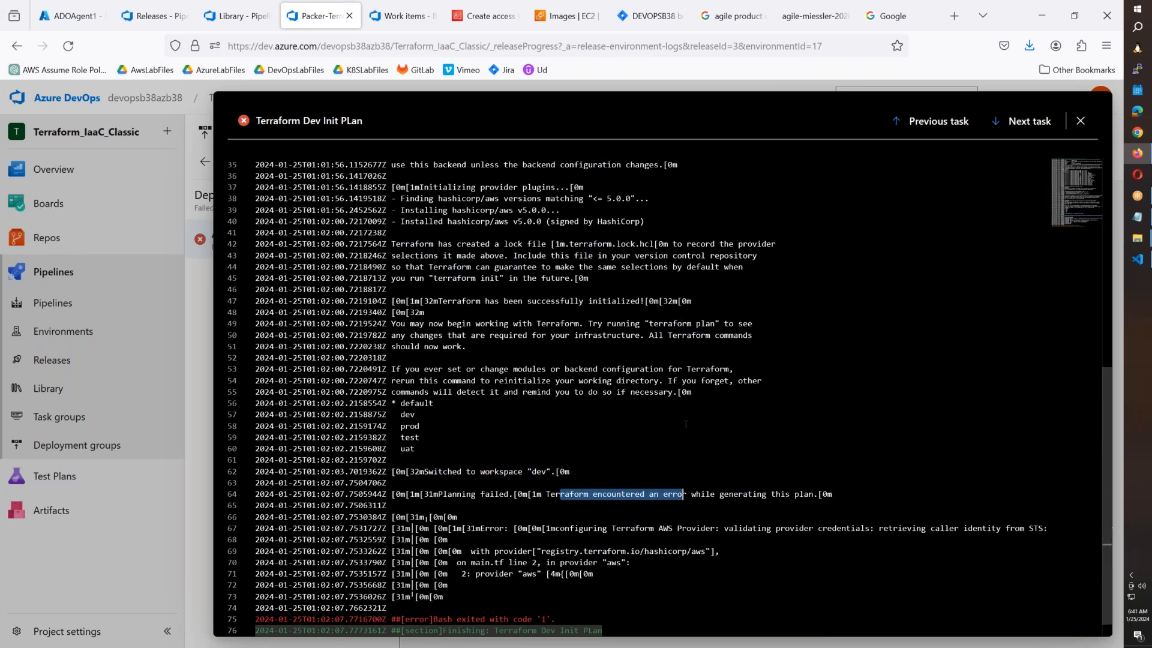
pyautogui.click(1137, 259)
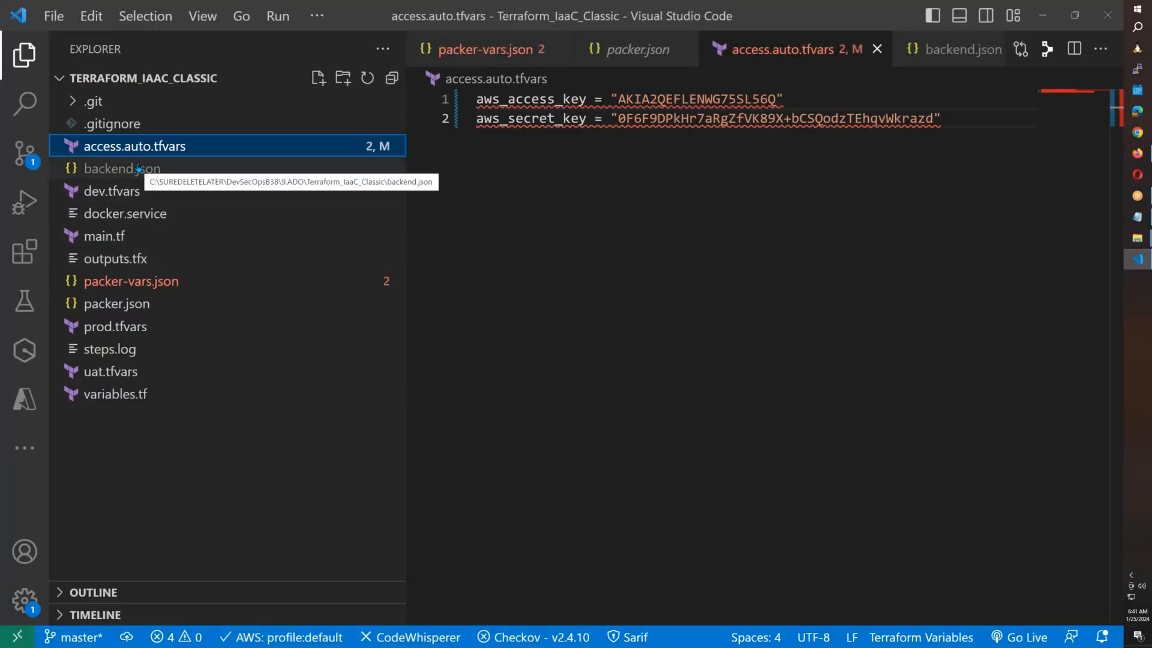
# Select the S3 backend bucket name sreeterraformbucket at the top of main.tf.
pyautogui.click(119, 237)
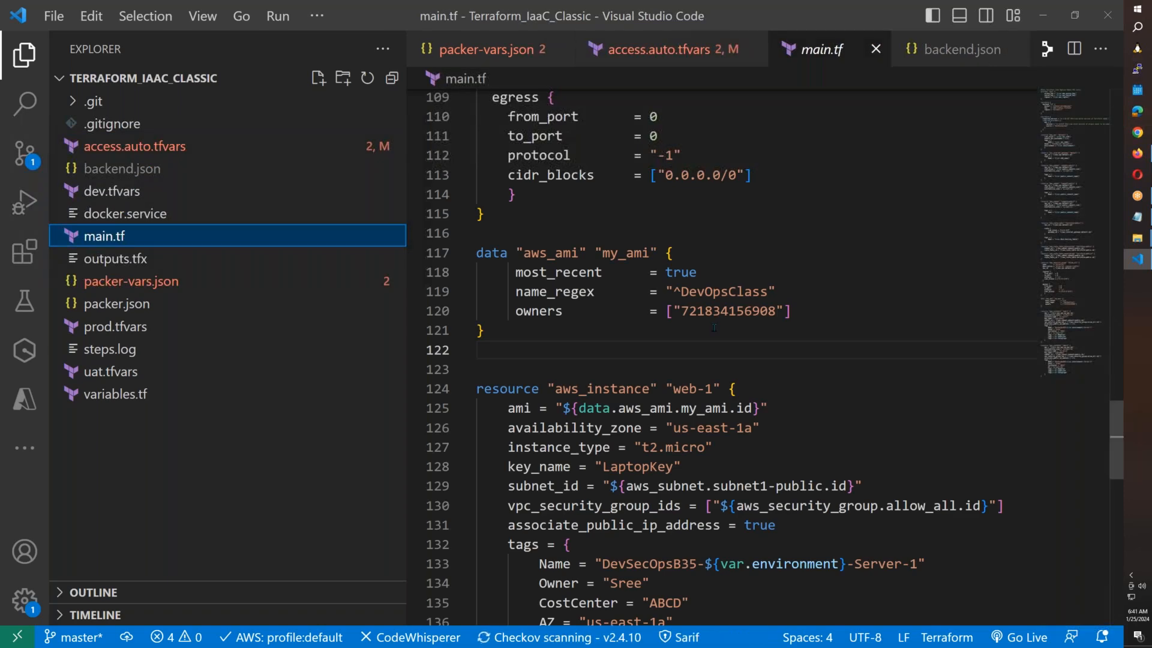
pyautogui.scroll(15, 720, 360)
pyautogui.scroll(11, 774, 240)
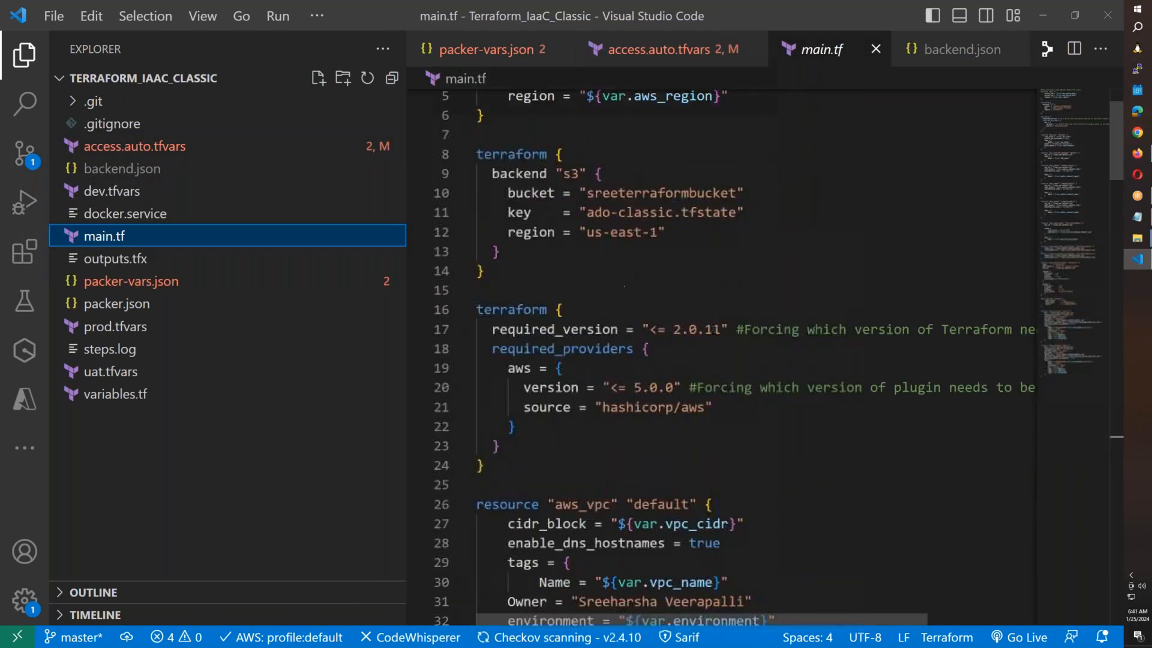
pyautogui.doubleClick(660, 273)
pyautogui.hotkey('ctrl', 'c')
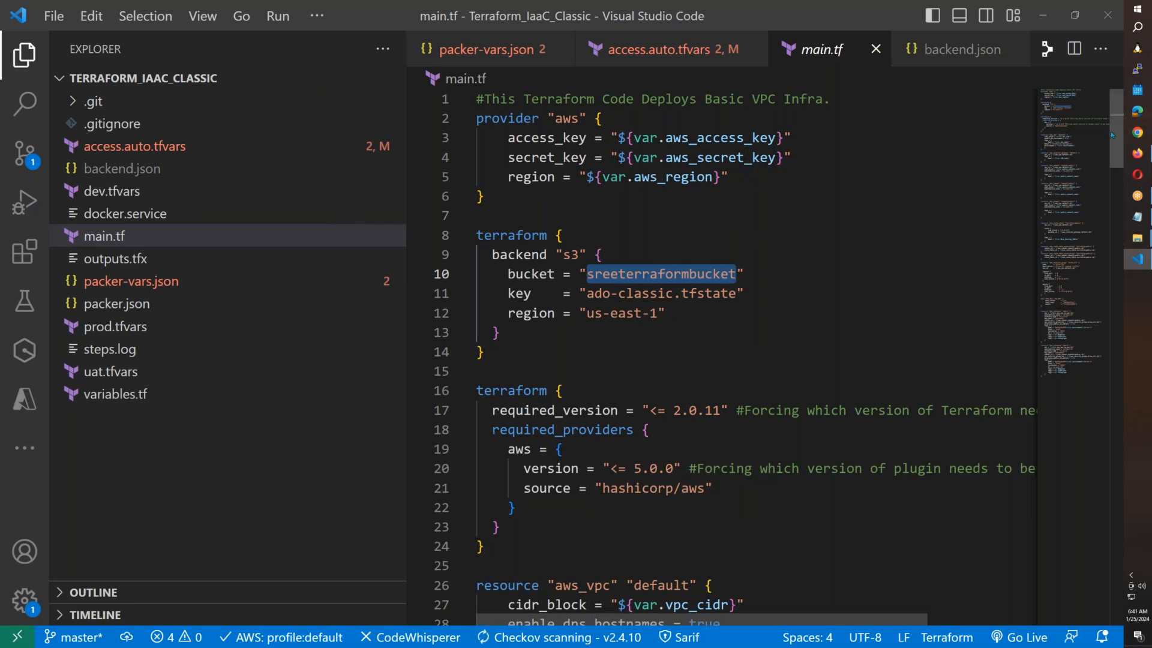
pyautogui.click(1137, 153)
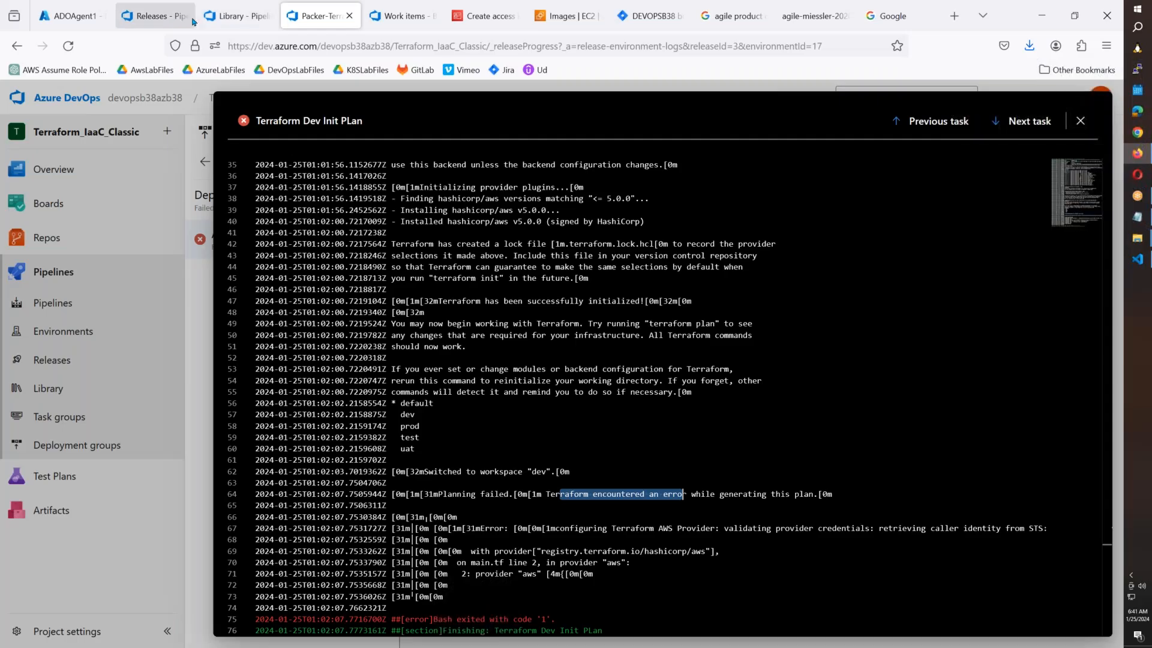
pyautogui.click(564, 15)
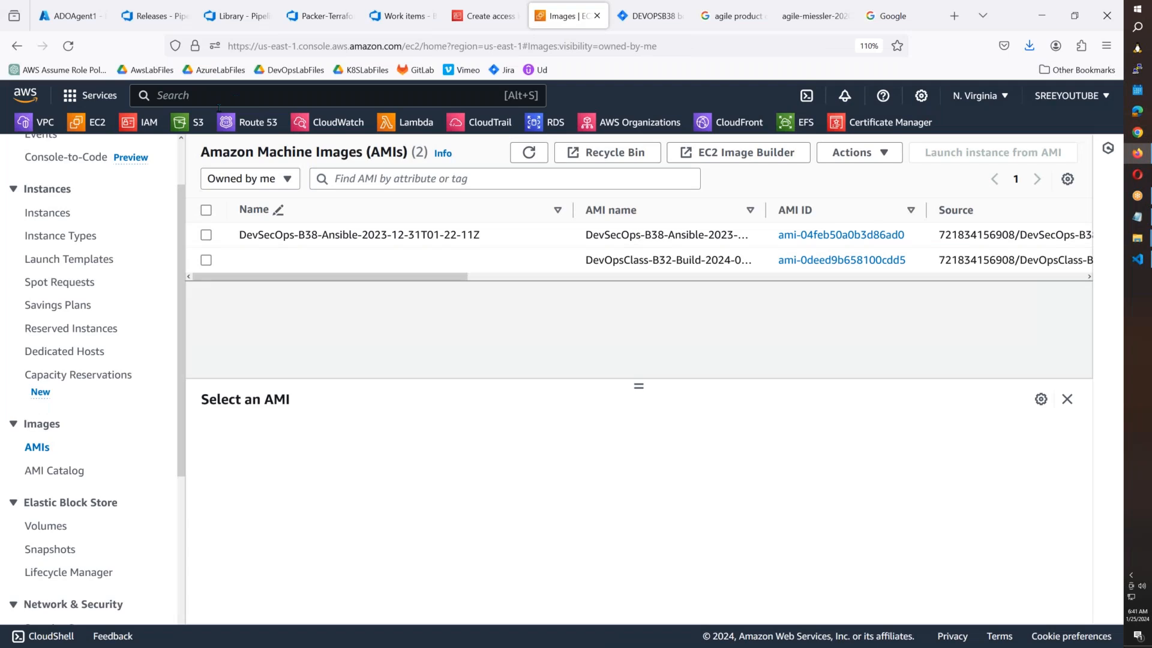
# Open the S3 console in a new tab and open the sreeterraformbucket bucket.
pyautogui.middleClick(197, 123)
pyautogui.click(593, 22)
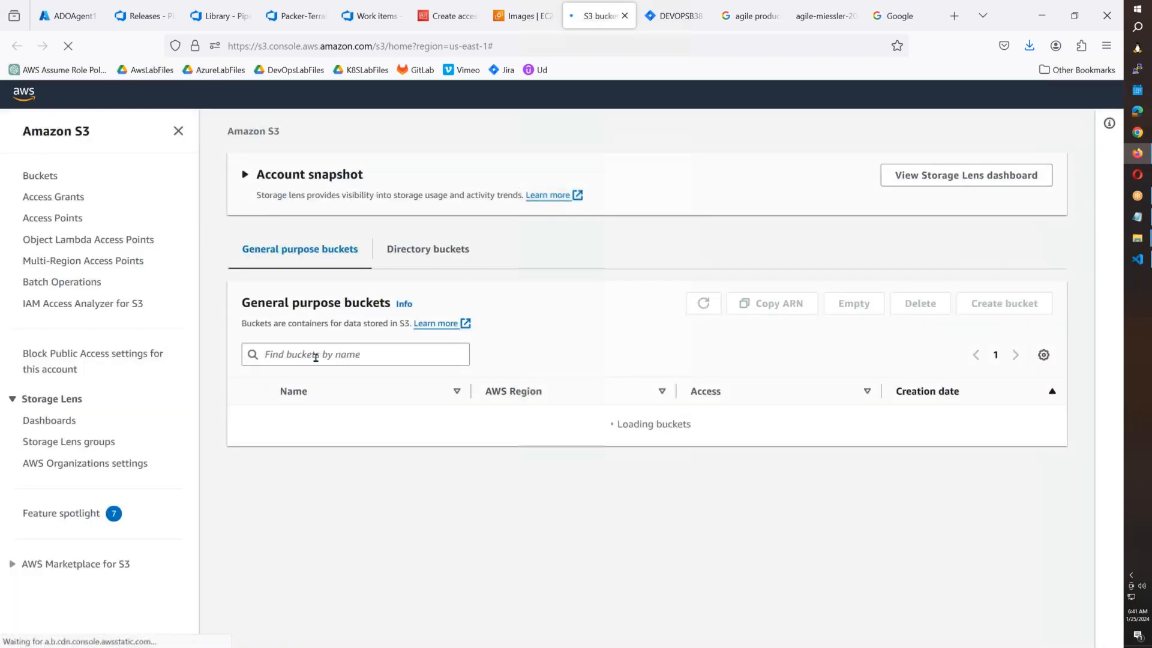
pyautogui.click(315, 355)
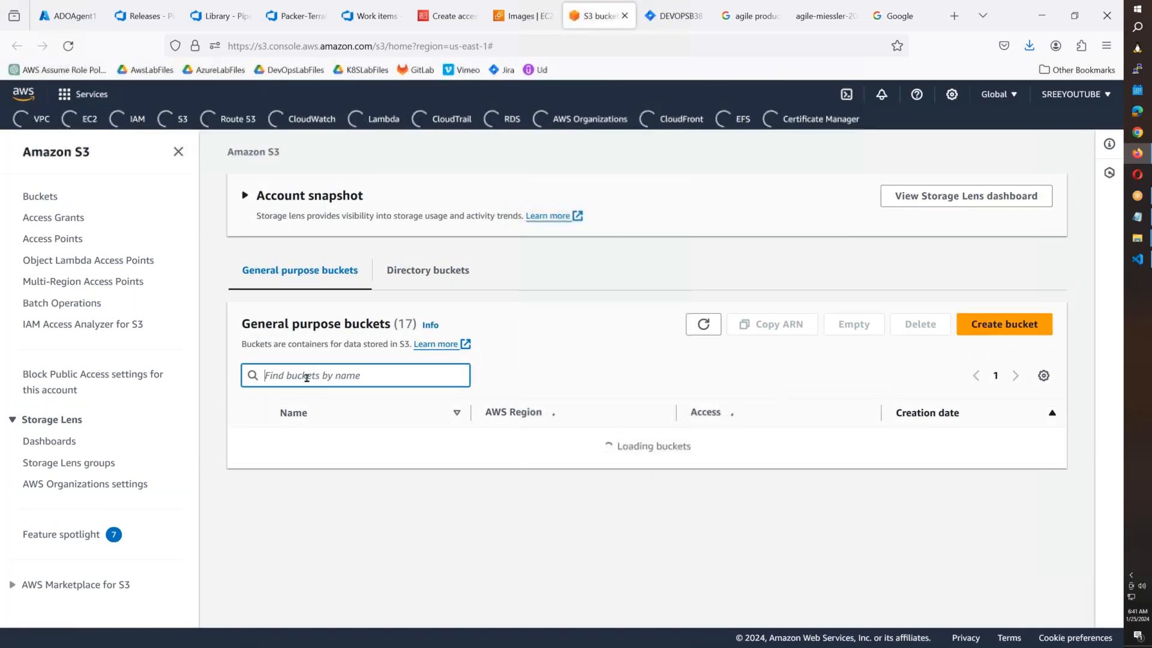
pyautogui.hotkey('ctrl', 'v')
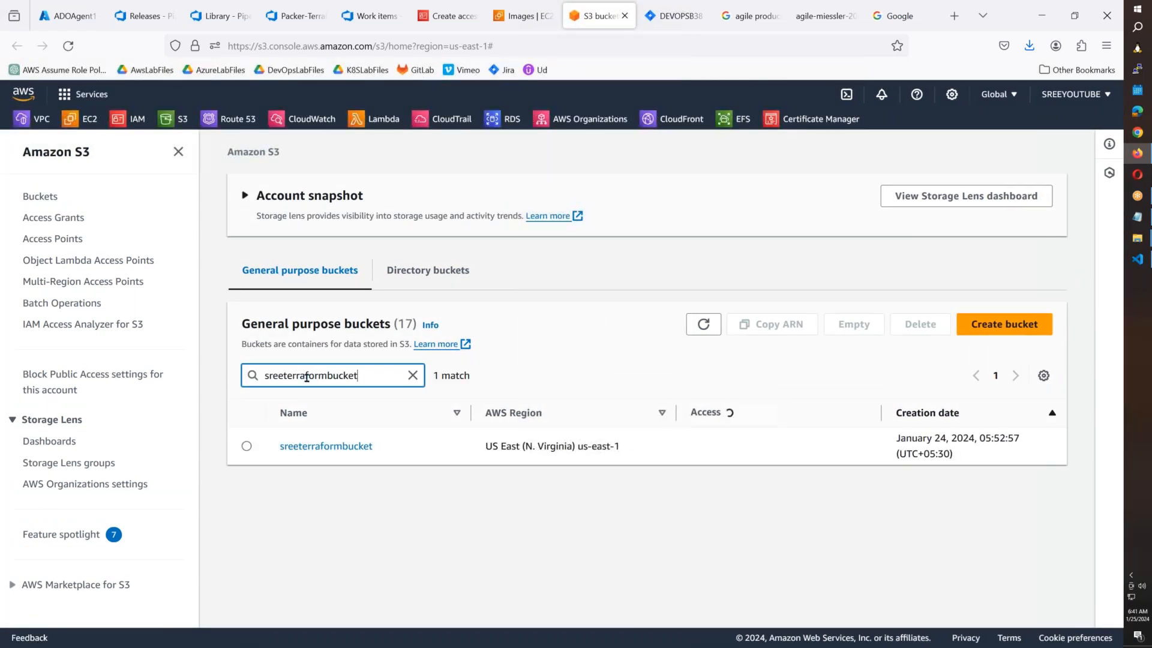
pyautogui.click(360, 447)
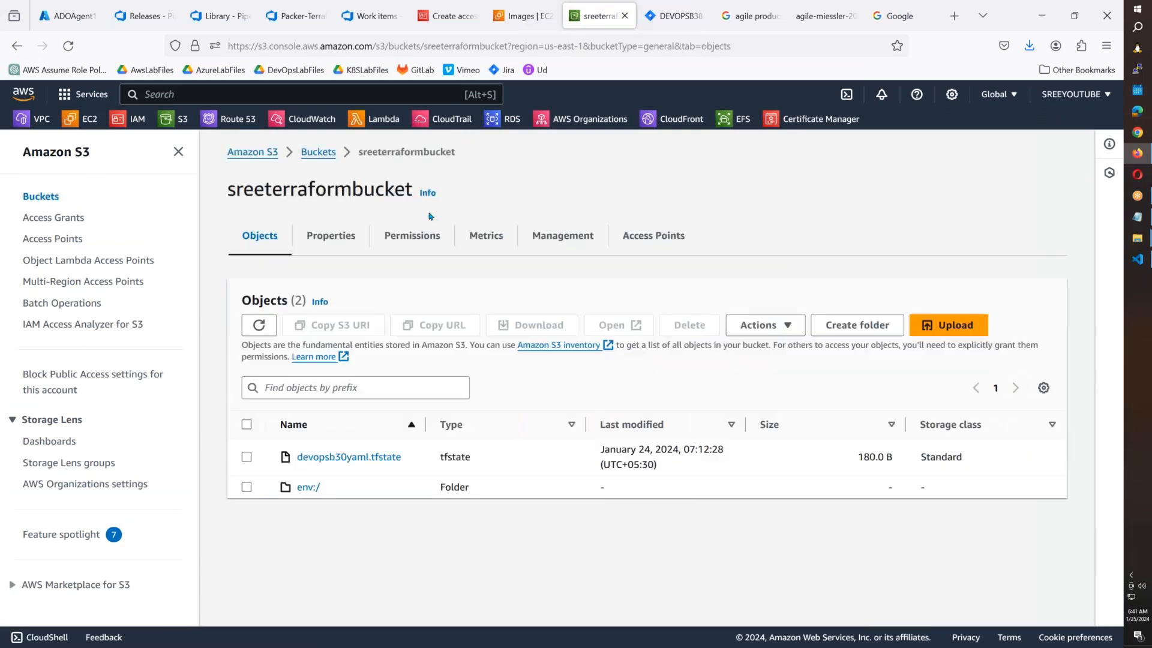
# Browse into env:/ then dev/ to find ado-classic.tfstate (180.0 B).
pyautogui.click(310, 487)
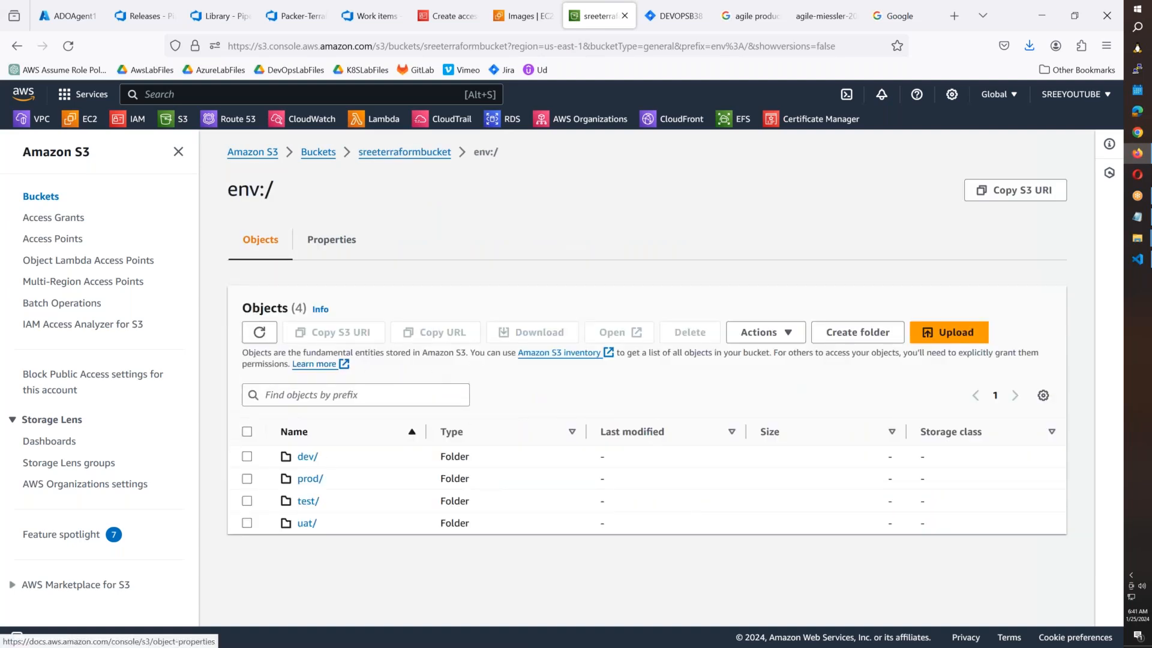
pyautogui.click(307, 458)
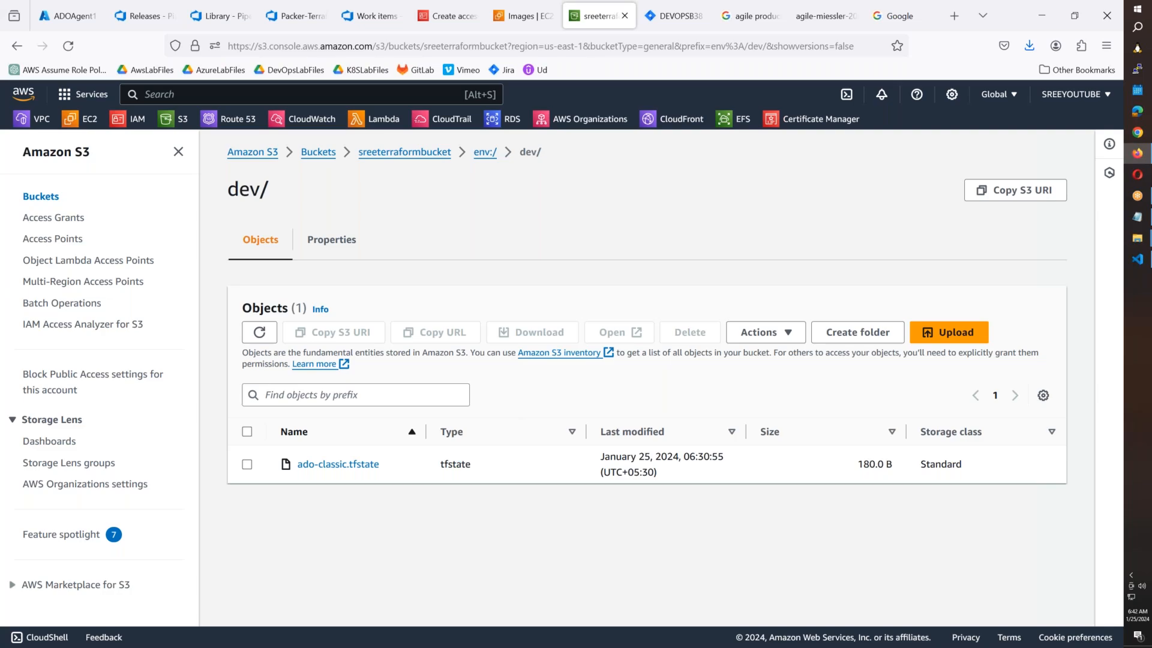
pyautogui.click(1137, 261)
pyautogui.click(1139, 264)
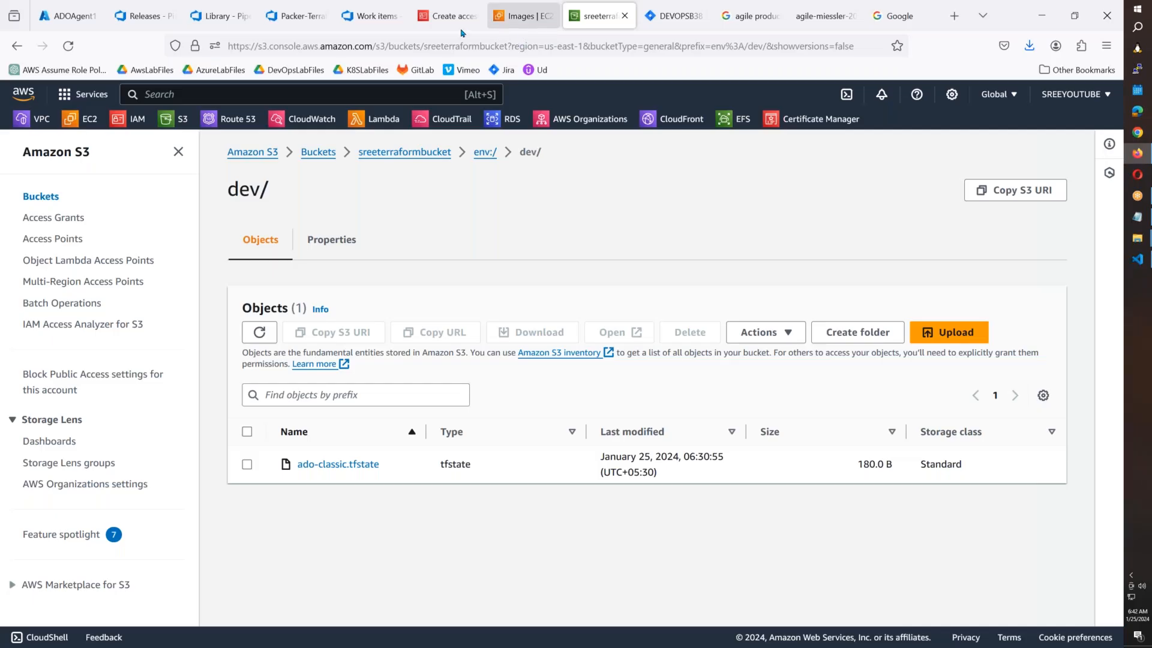
pyautogui.click(396, 27)
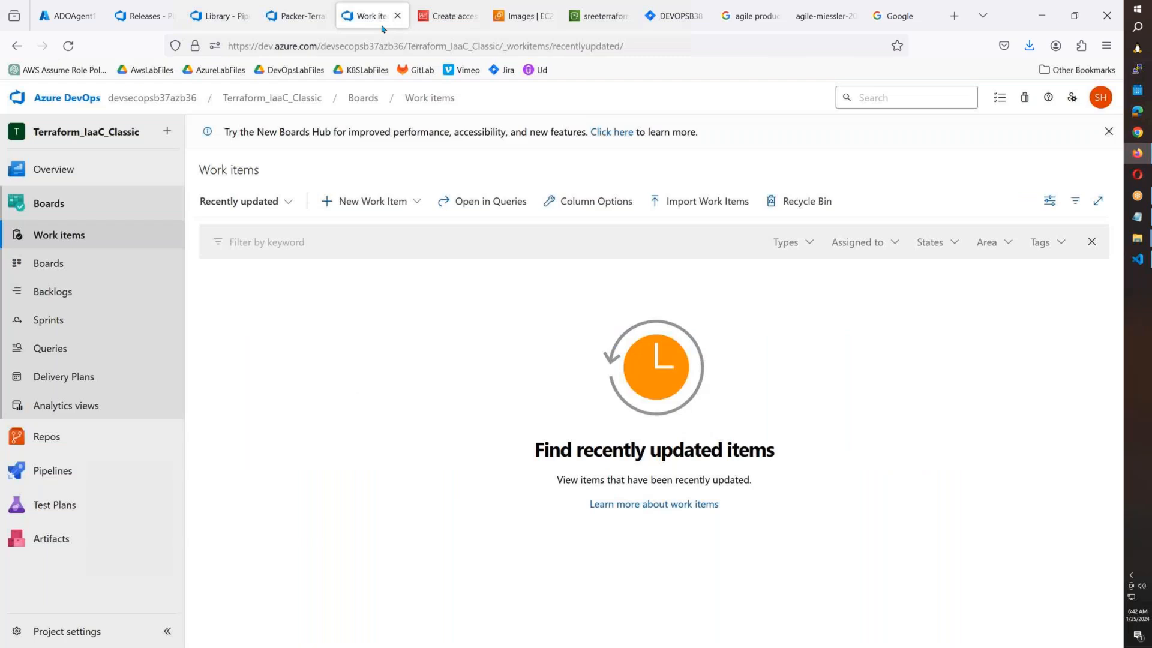
# Mark the listed workspaces, the 'switched to workspace dev' line and the AWS provider credential error.
pyautogui.click(304, 24)
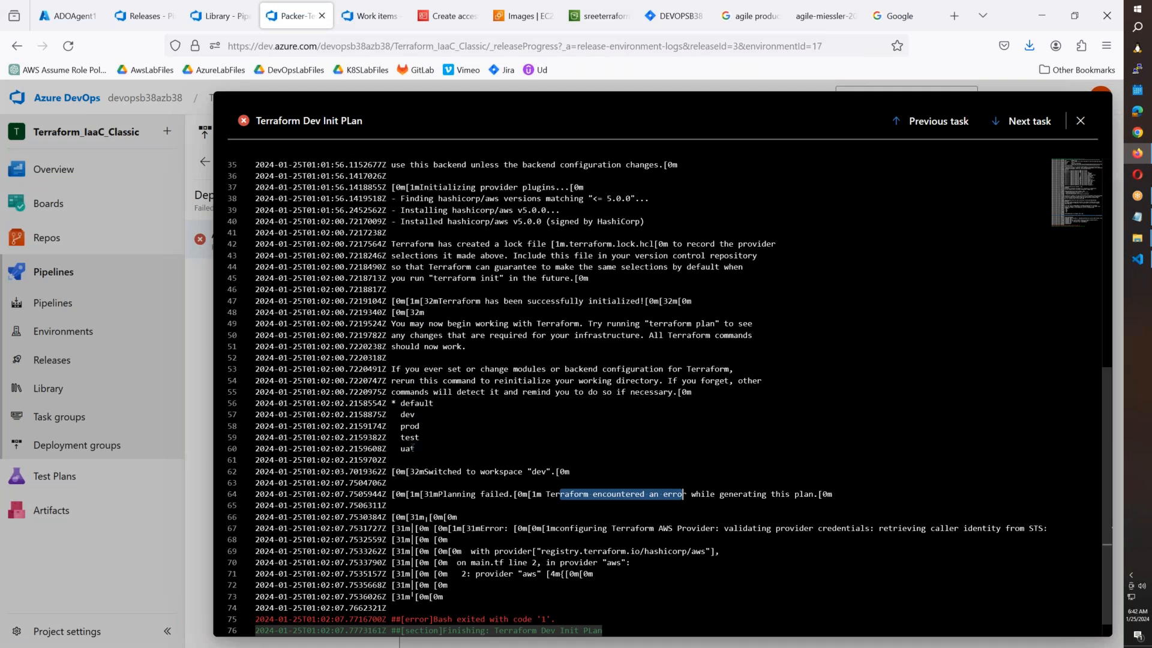
pyautogui.moveTo(416, 453); pyautogui.dragTo(400, 414)
pyautogui.click(523, 485)
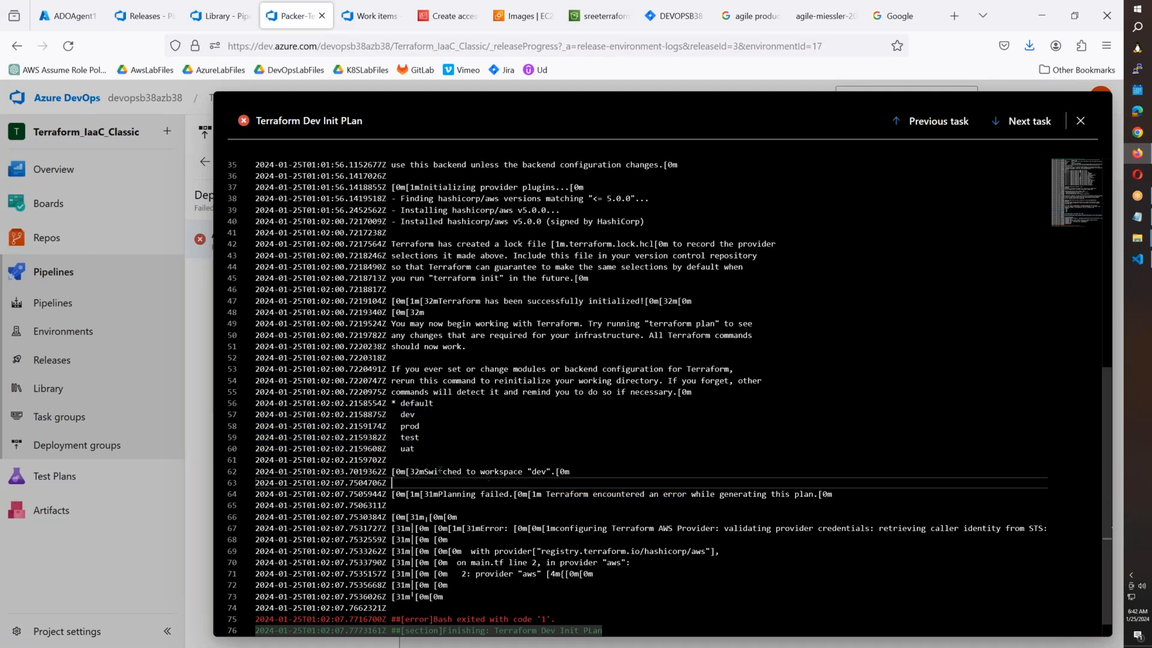
pyautogui.moveTo(420, 471); pyautogui.dragTo(566, 472)
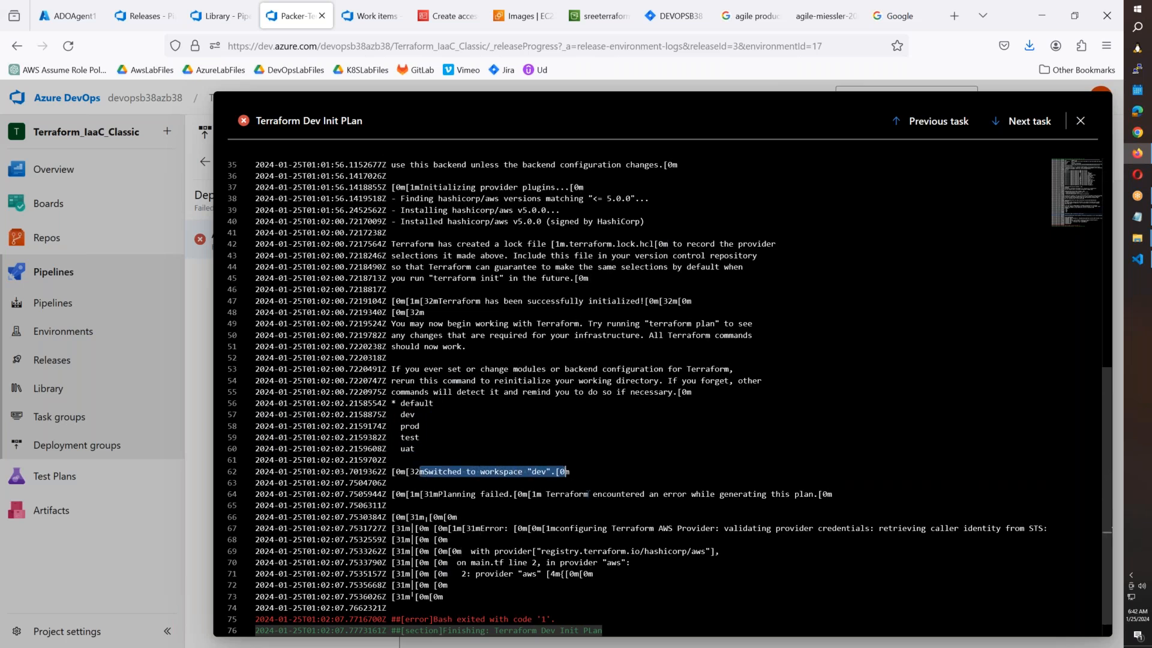
pyautogui.moveTo(575, 529); pyautogui.dragTo(702, 529)
pyautogui.moveTo(778, 529); pyautogui.dragTo(673, 576)
pyautogui.click(1137, 259)
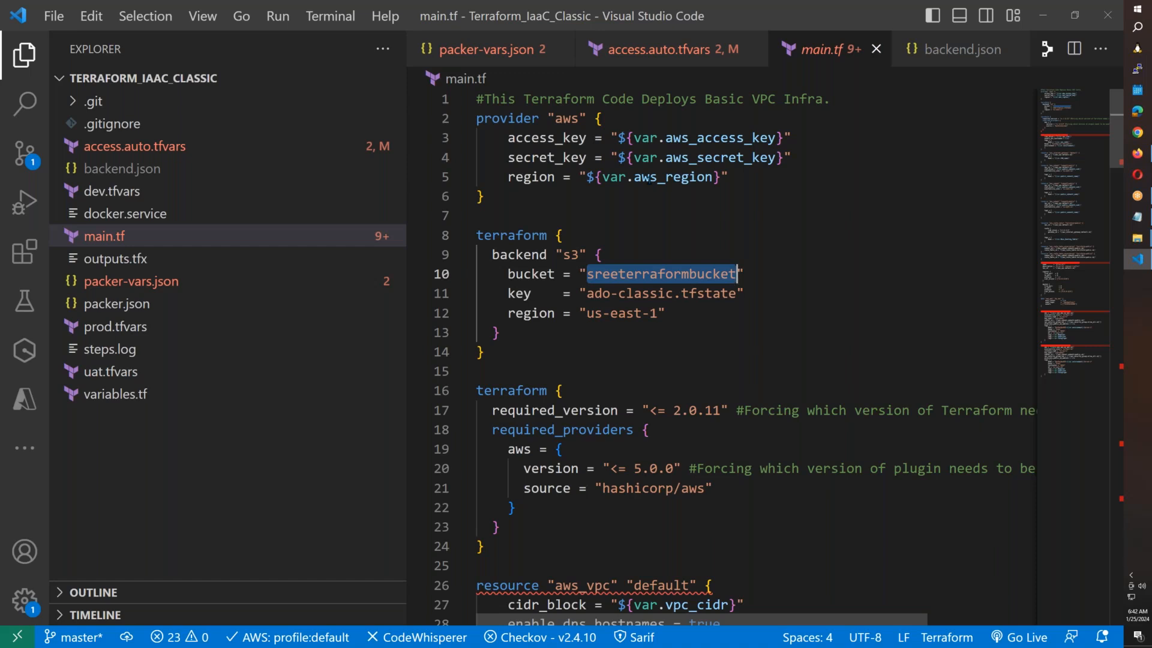
# After checking main.tf's access_key/secret_key lines, delete the us-east-1 indent in variables.tf and save.
pyautogui.moveTo(803, 158); pyautogui.dragTo(418, 142)
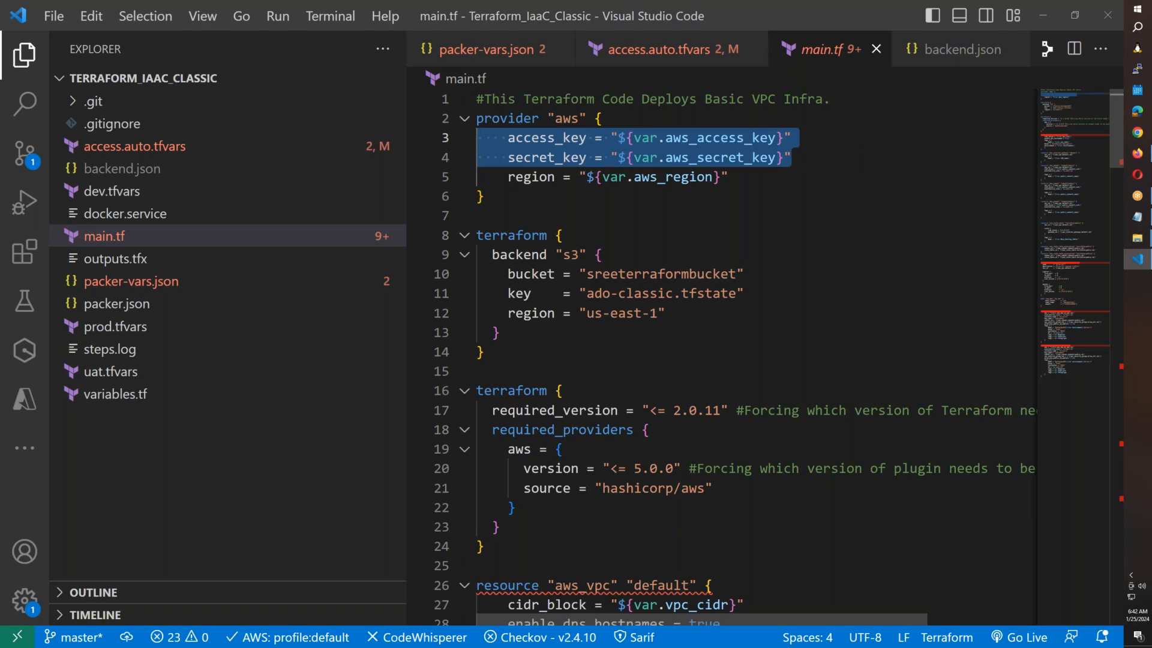
pyautogui.click(116, 395)
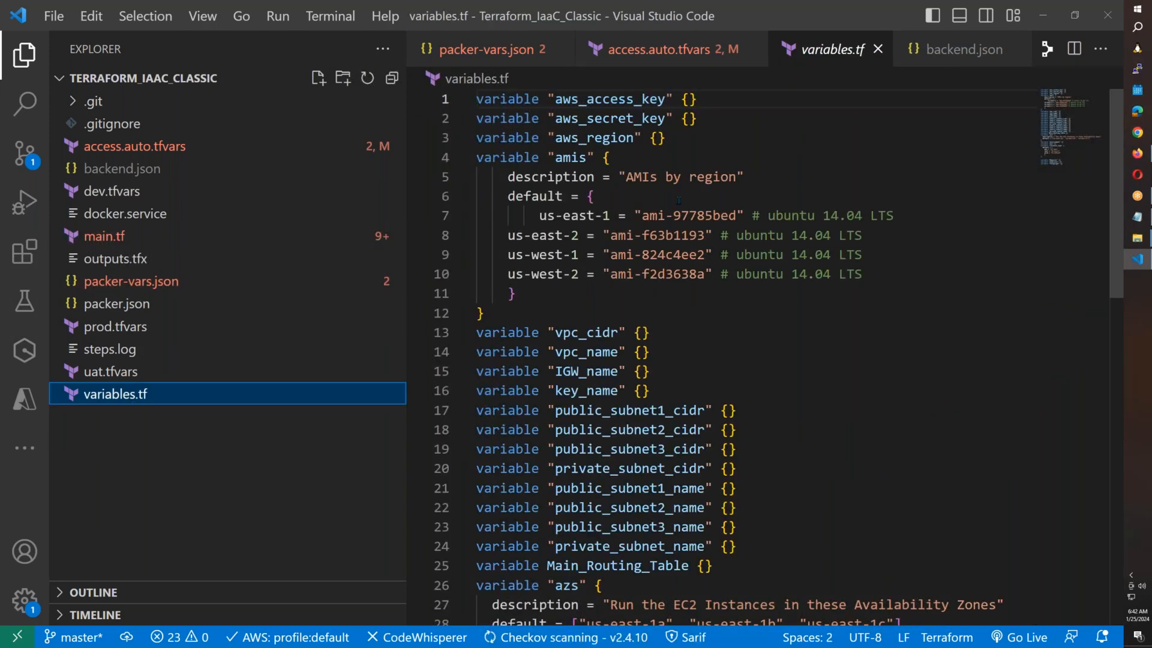
pyautogui.click(538, 217)
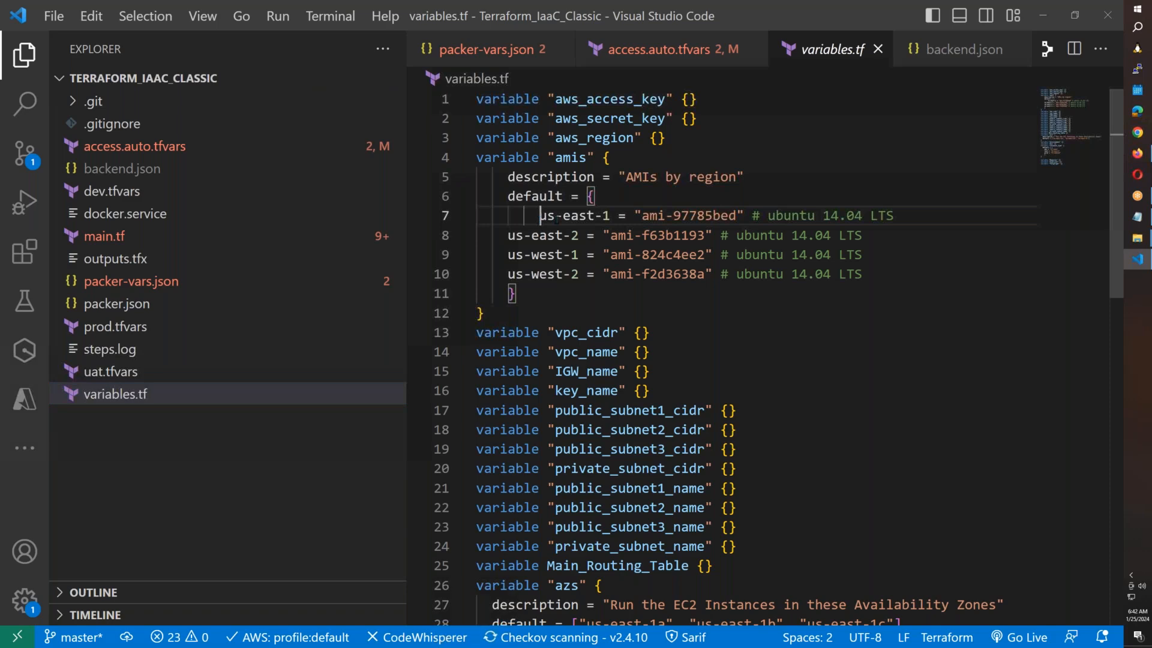
pyautogui.press('BackSpace')
pyautogui.press('BackSpace')
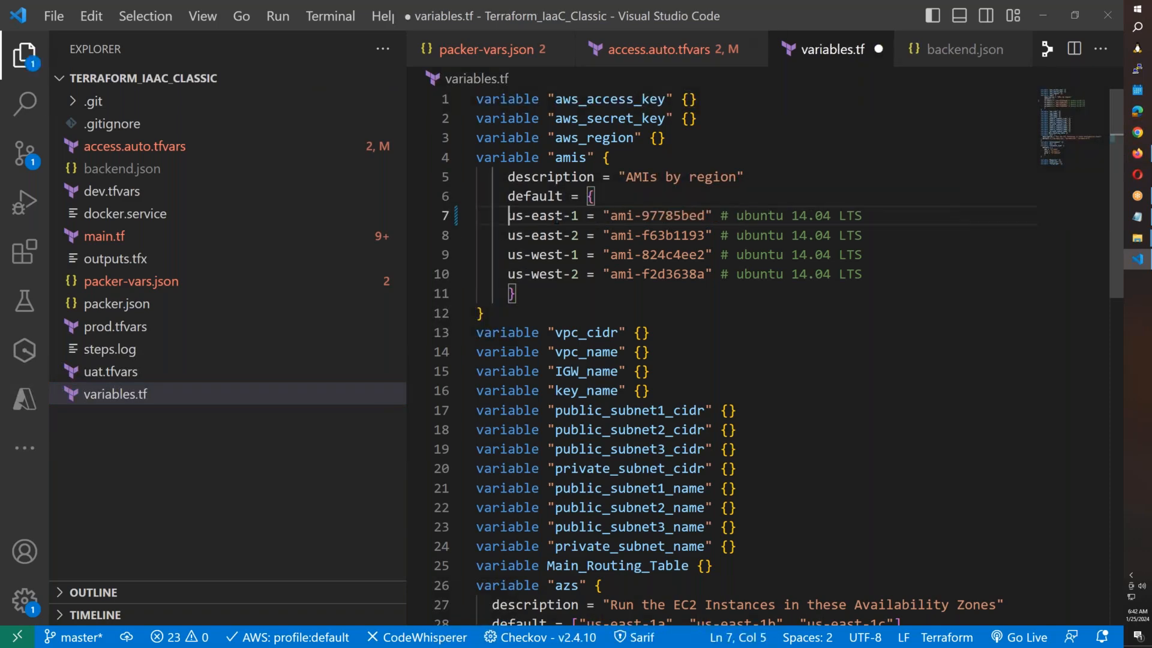
pyautogui.hotkey('ctrl', 's')
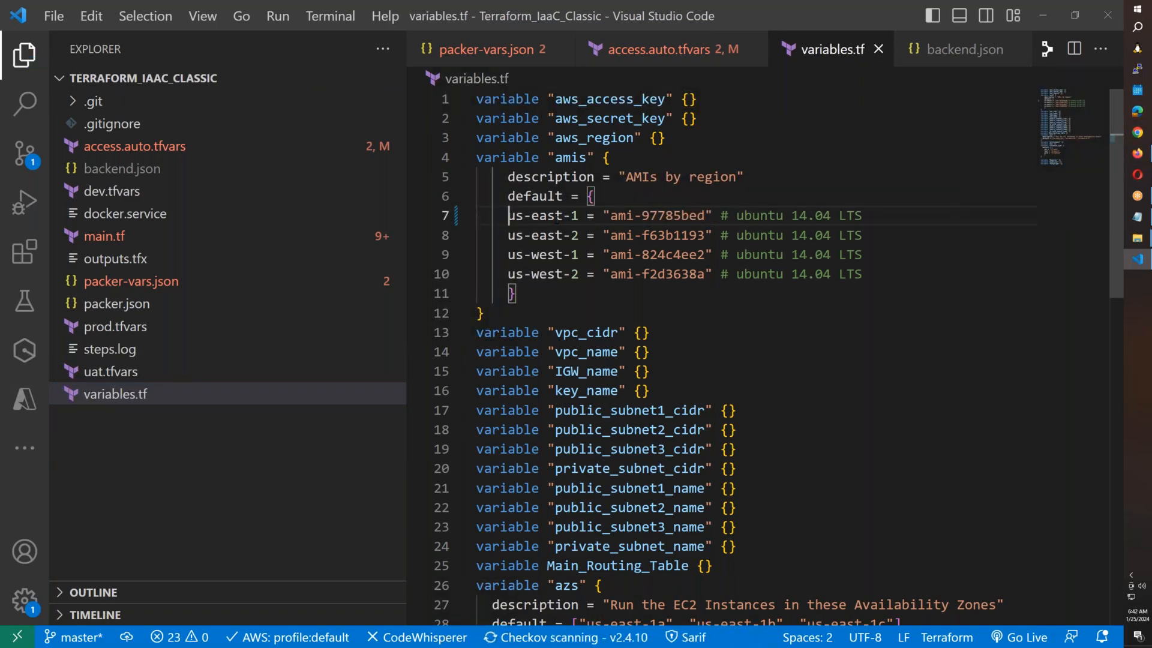
pyautogui.click(135, 145)
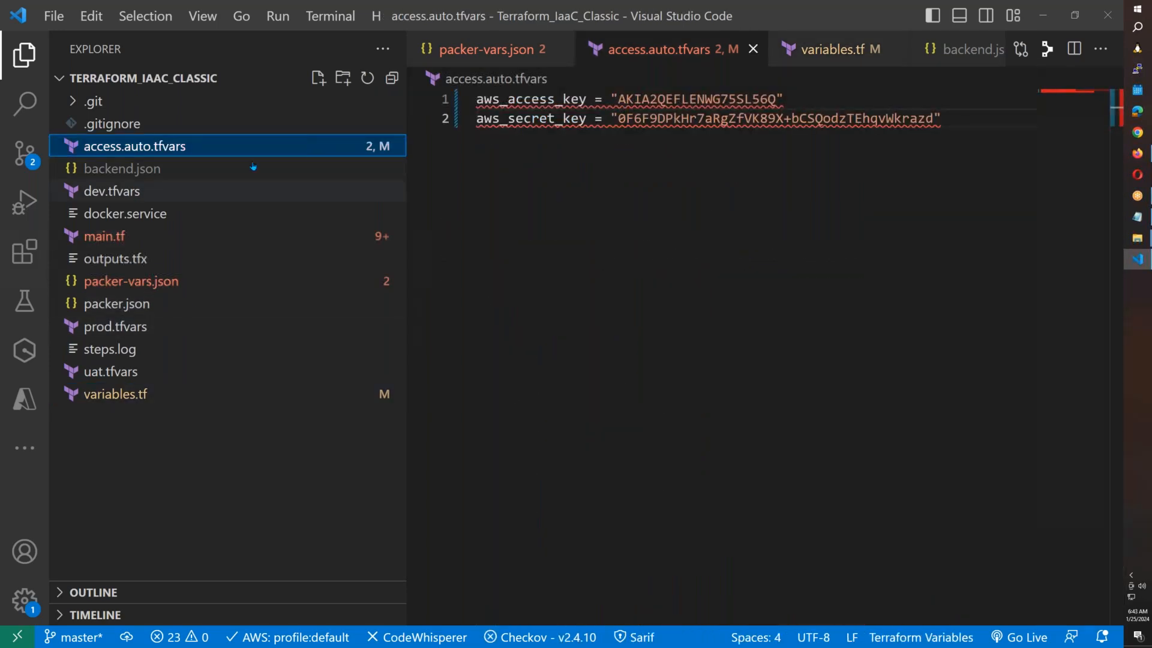
pyautogui.click(1136, 155)
# Edit Packer-Terraform-Classic-Pipeline and review the Terraform Workspace Creation stage's Copy Files task and script.
pyautogui.click(228, 18)
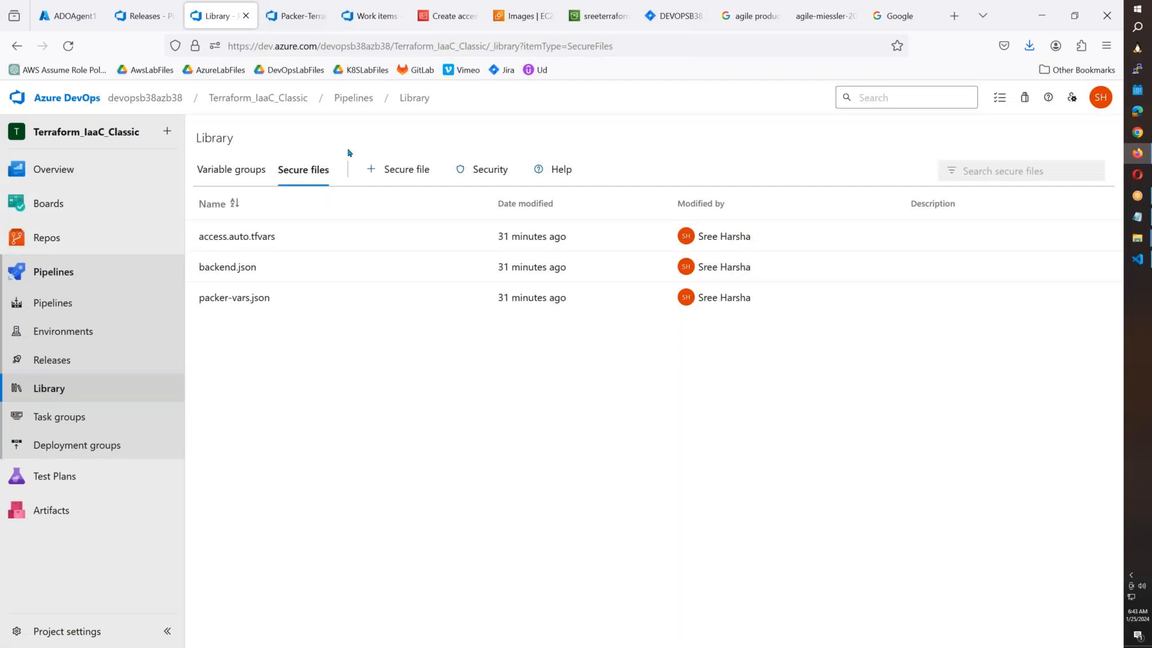
pyautogui.click(76, 362)
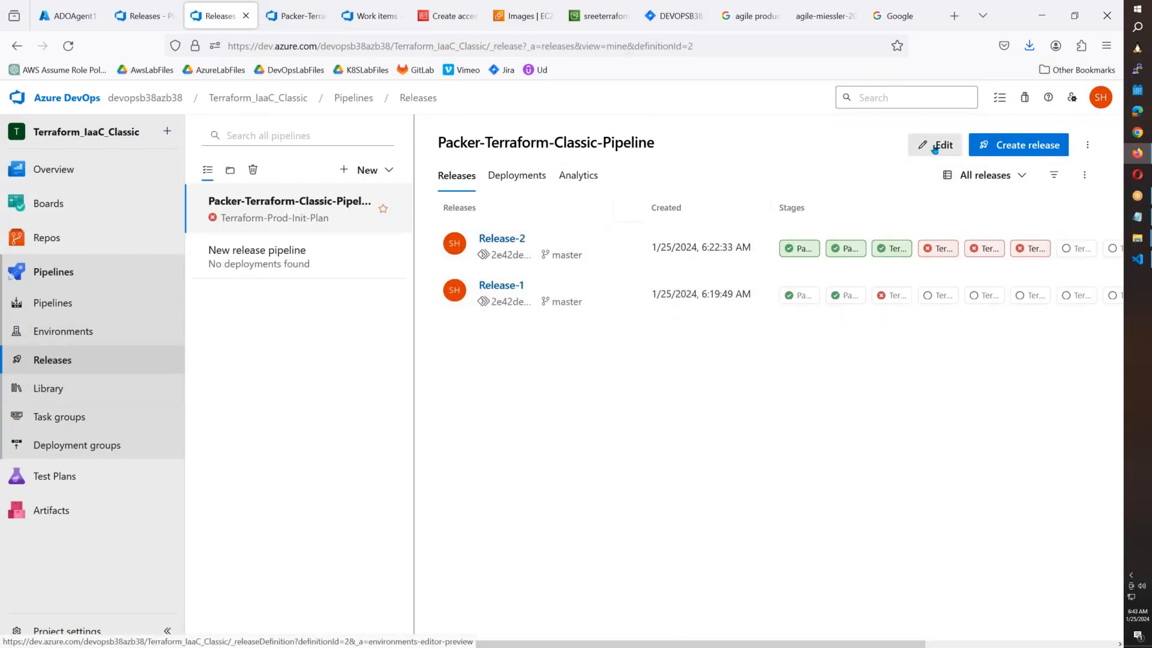
pyautogui.click(934, 148)
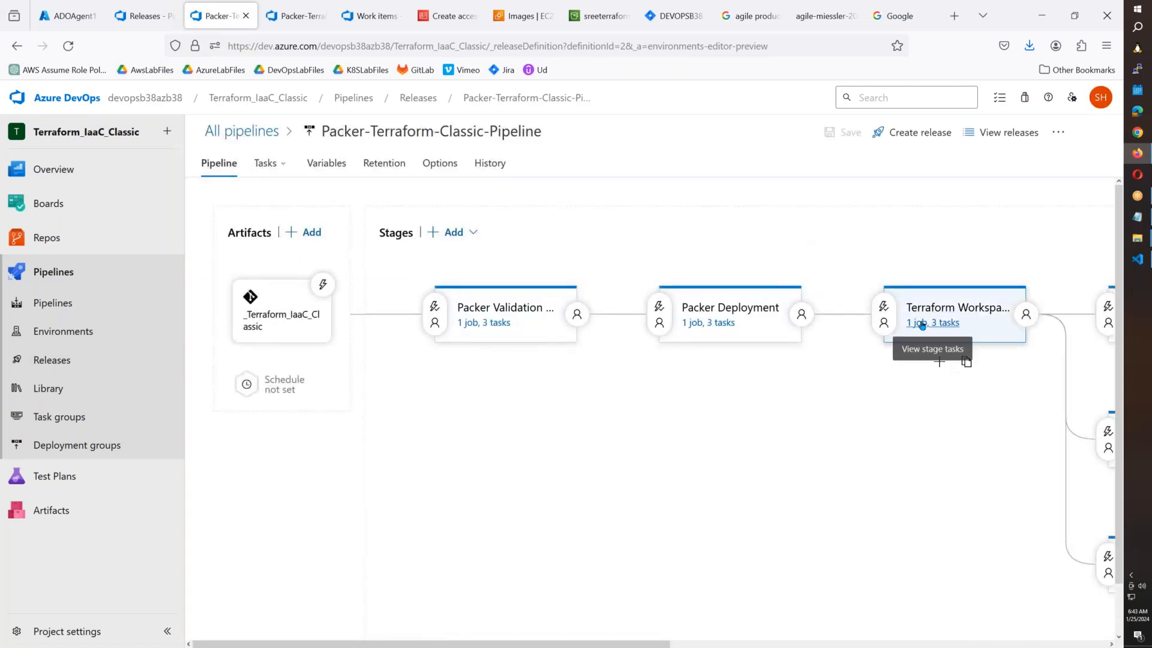
pyautogui.click(922, 324)
pyautogui.click(313, 322)
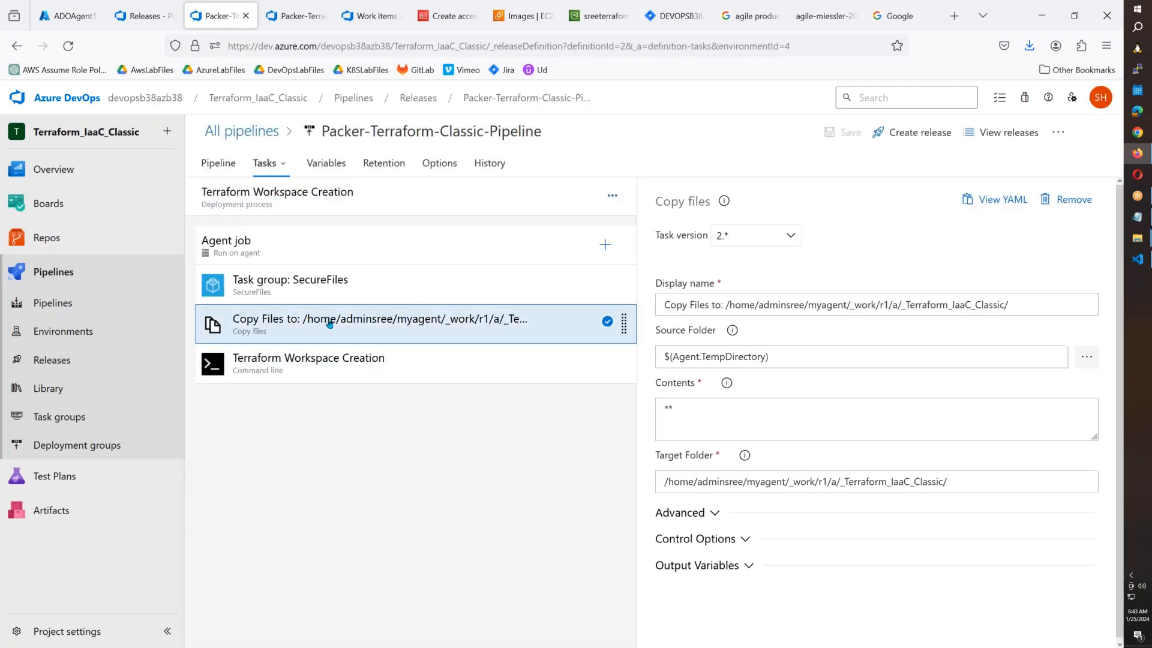
pyautogui.click(372, 371)
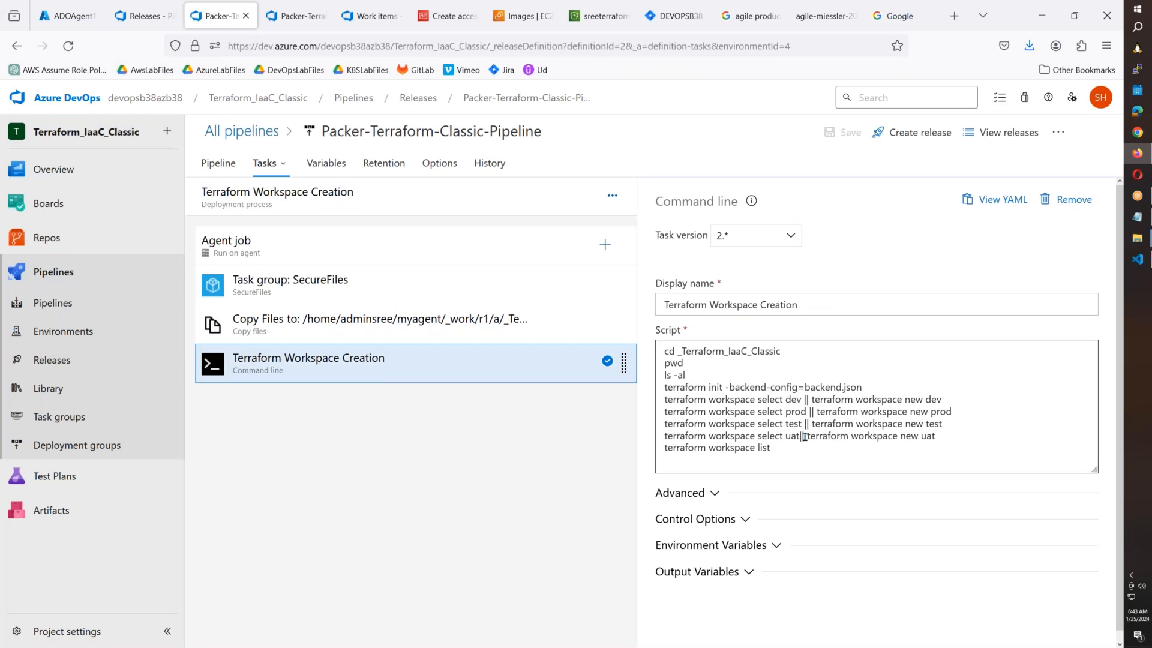
# In the Terraform-Dev-Init-Plan script, highlight the dev.tfvars and access.auto.tfvars --var-file arguments.
pyautogui.click(282, 166)
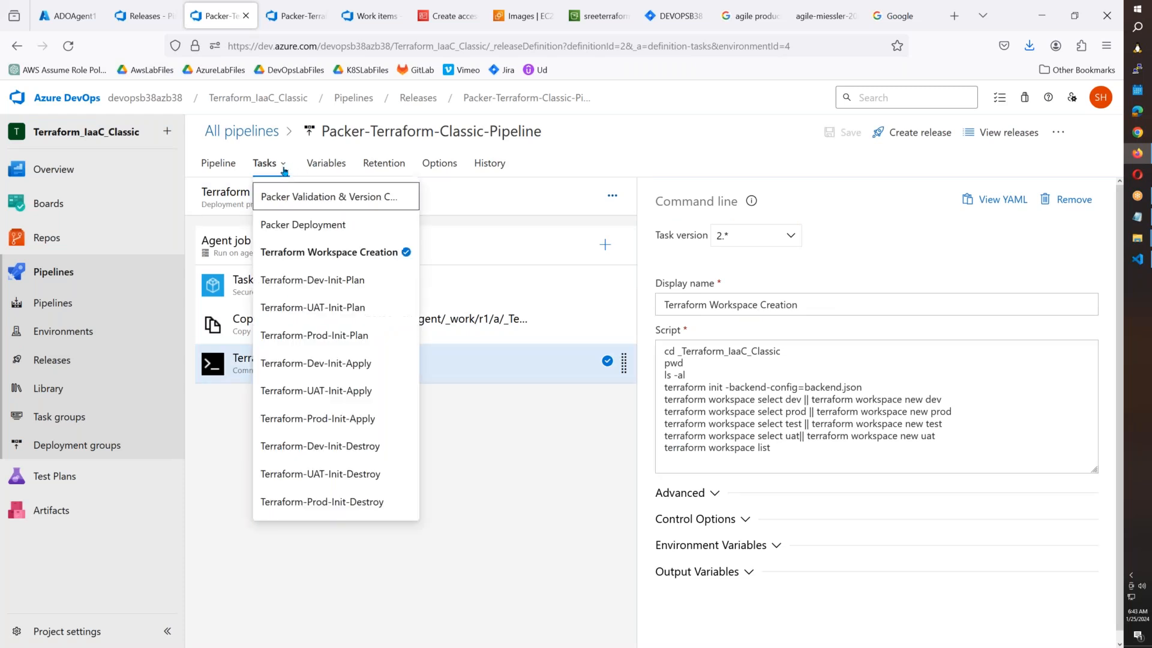
pyautogui.click(311, 277)
pyautogui.click(313, 366)
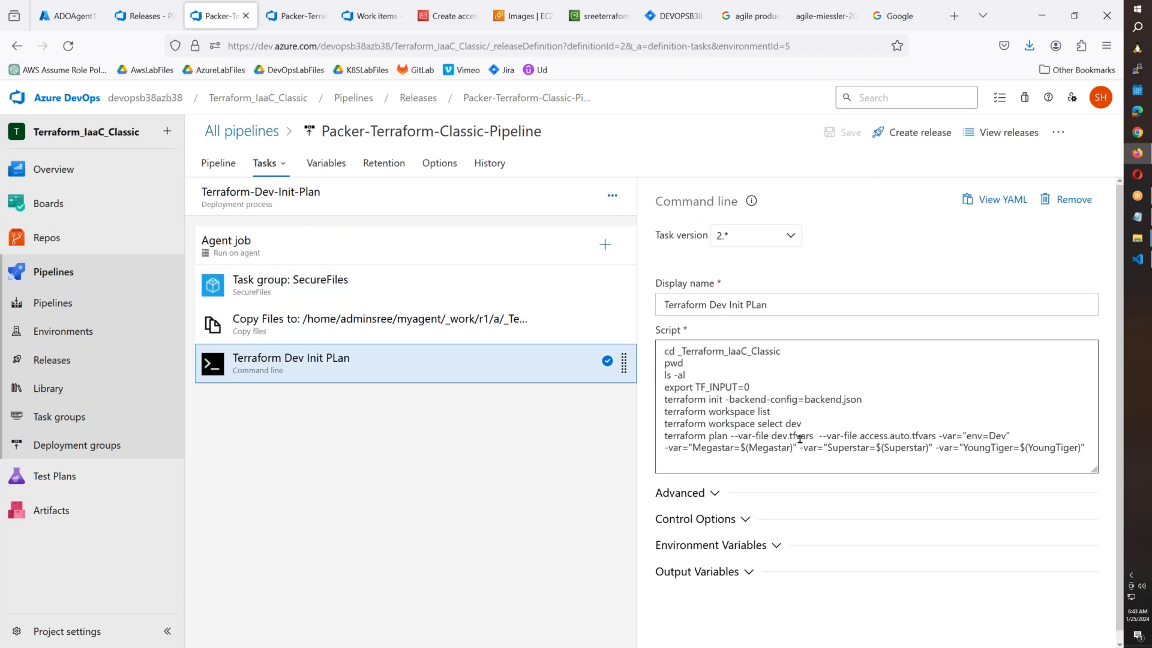
pyautogui.moveTo(813, 437); pyautogui.dragTo(731, 437)
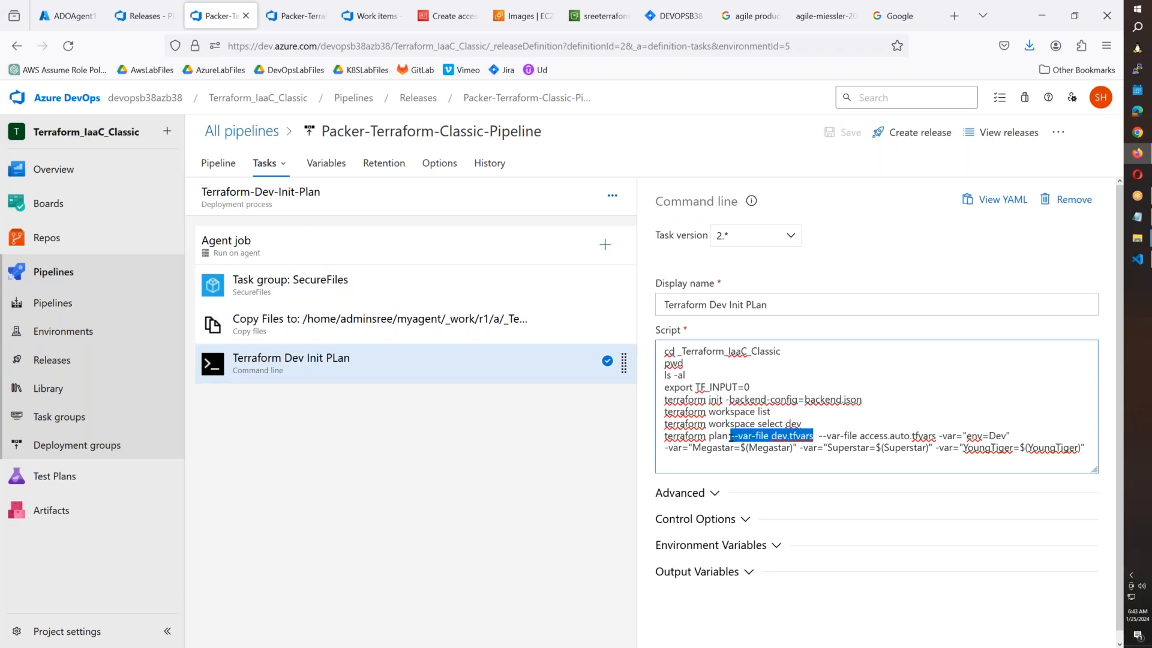
pyautogui.moveTo(819, 437); pyautogui.dragTo(936, 438)
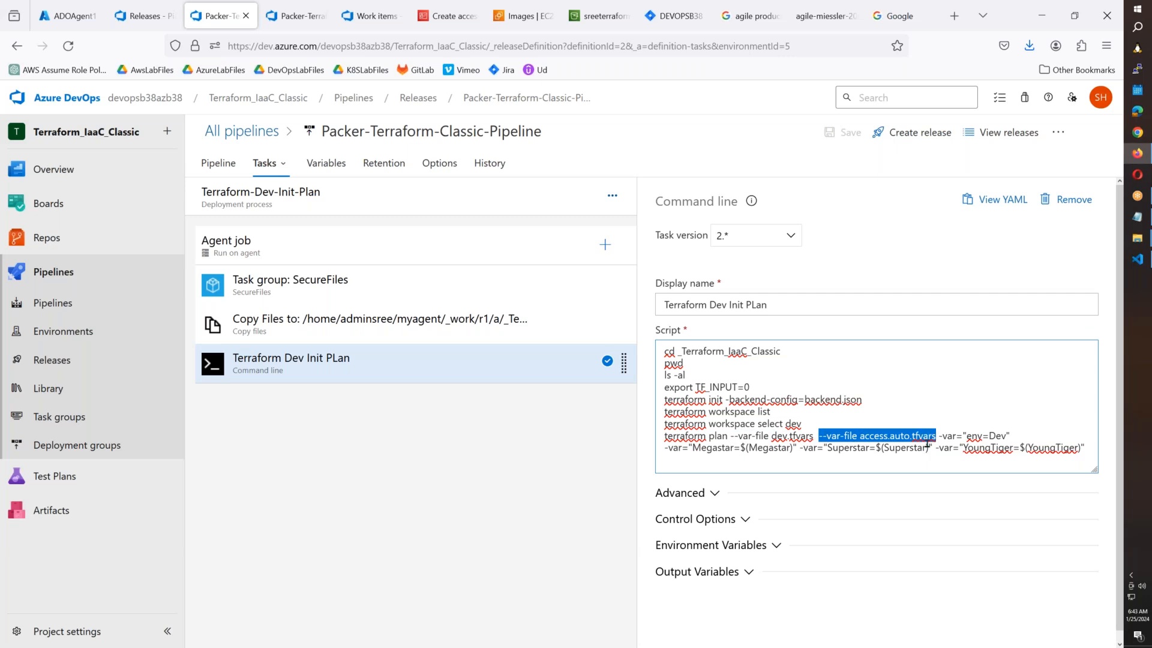
pyautogui.hotkey('alt', 'Tab')
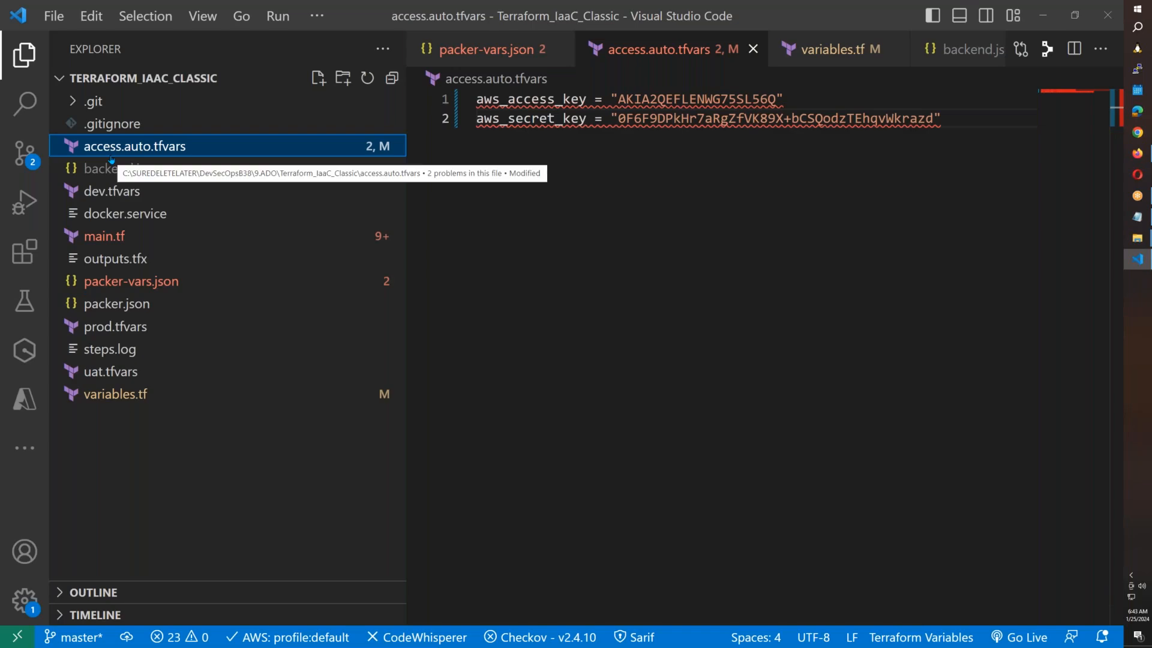
# Compare access.auto.tfvars credential lines with the aws_access_key and aws_secret_key declarations in variables.tf.
pyautogui.hotkey('alt', 'Tab')
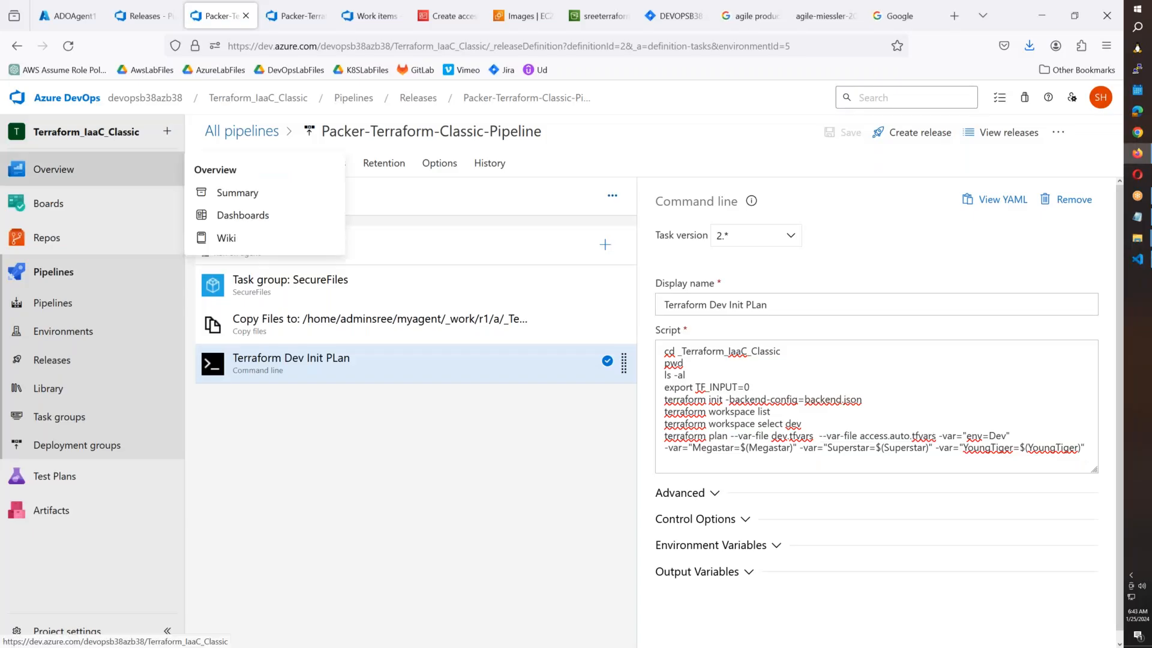
pyautogui.hotkey('alt', 'Tab')
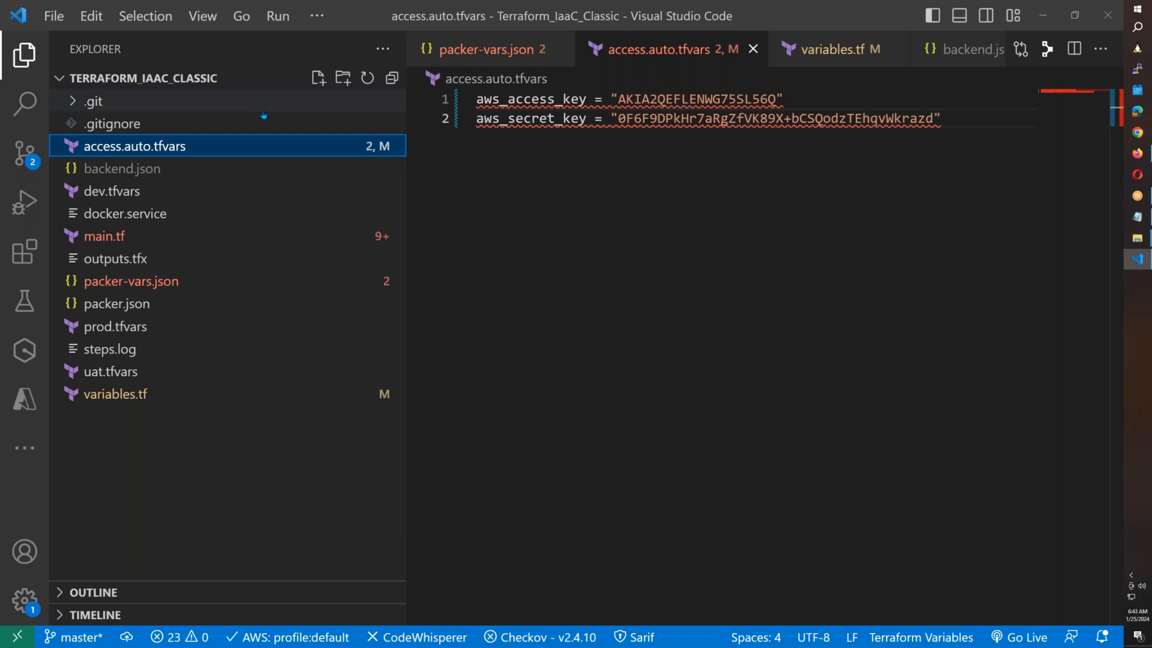
pyautogui.moveTo(962, 123); pyautogui.dragTo(477, 99)
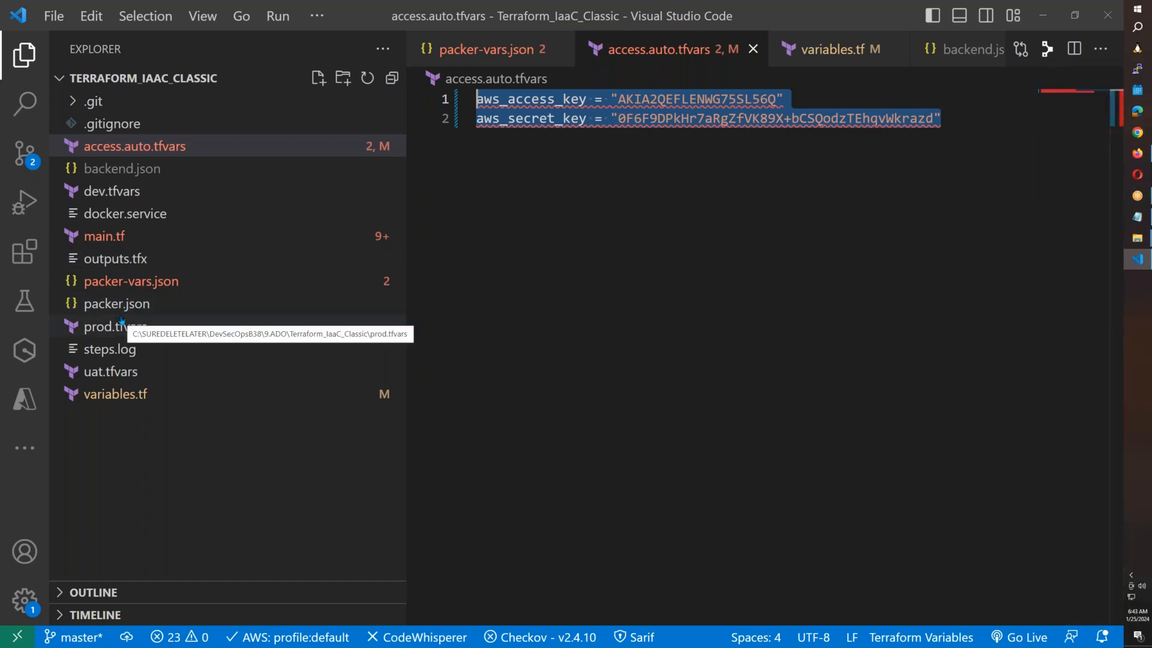
pyautogui.click(135, 332)
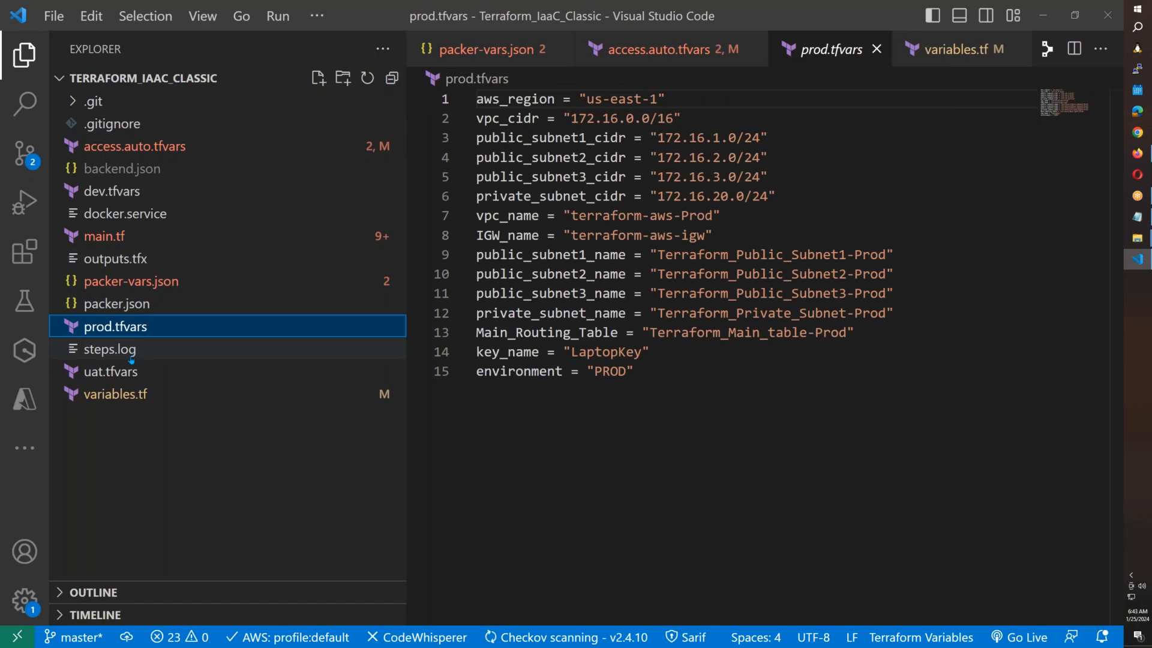
pyautogui.click(144, 394)
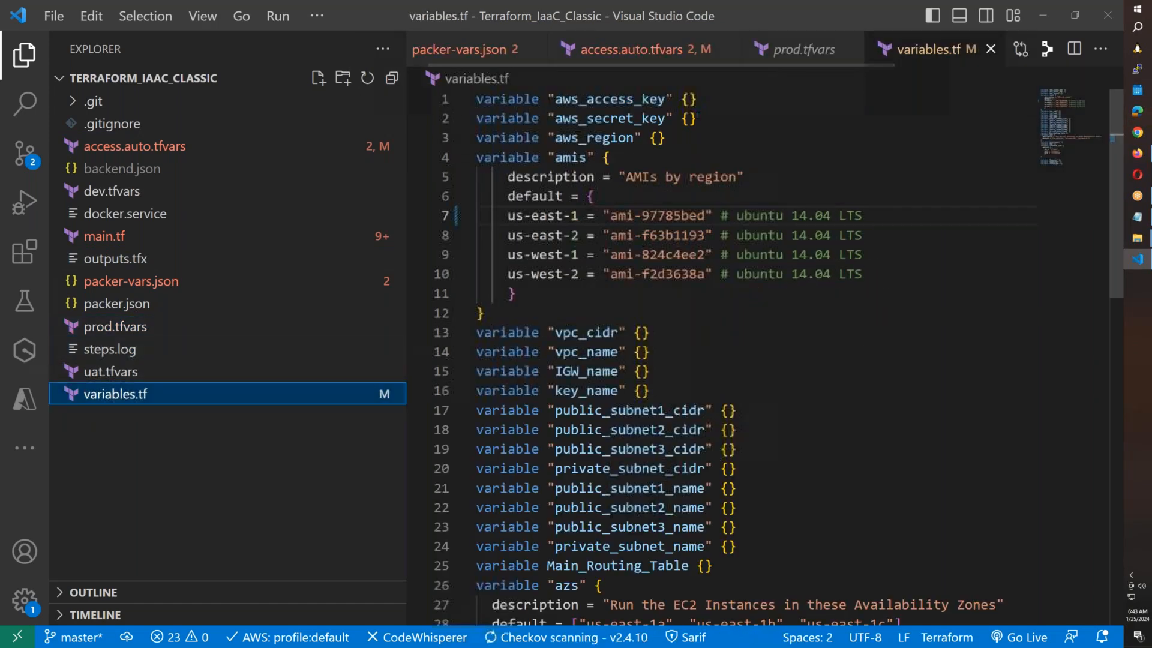
pyautogui.moveTo(698, 119); pyautogui.dragTo(444, 99)
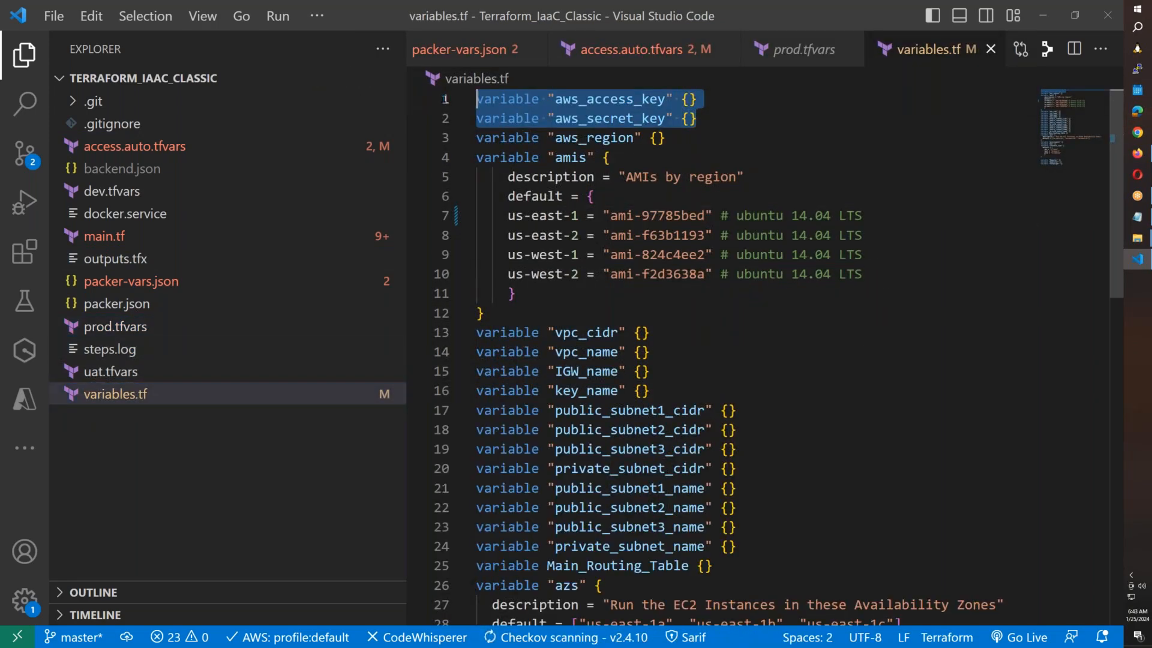
pyautogui.click(174, 148)
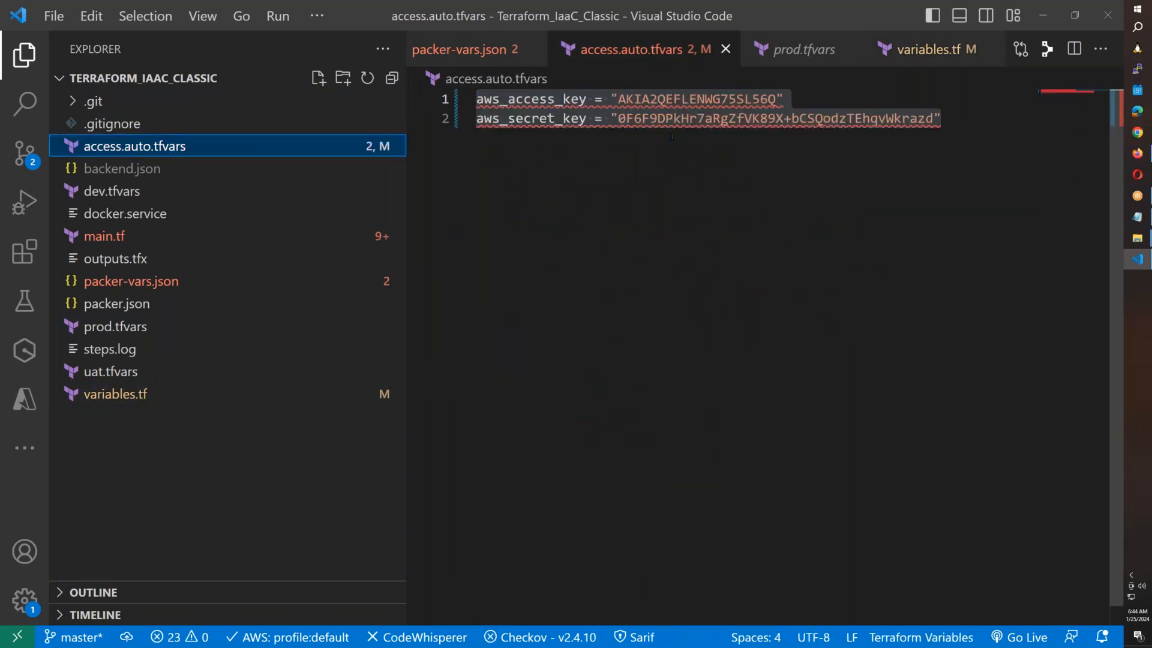
pyautogui.click(693, 154)
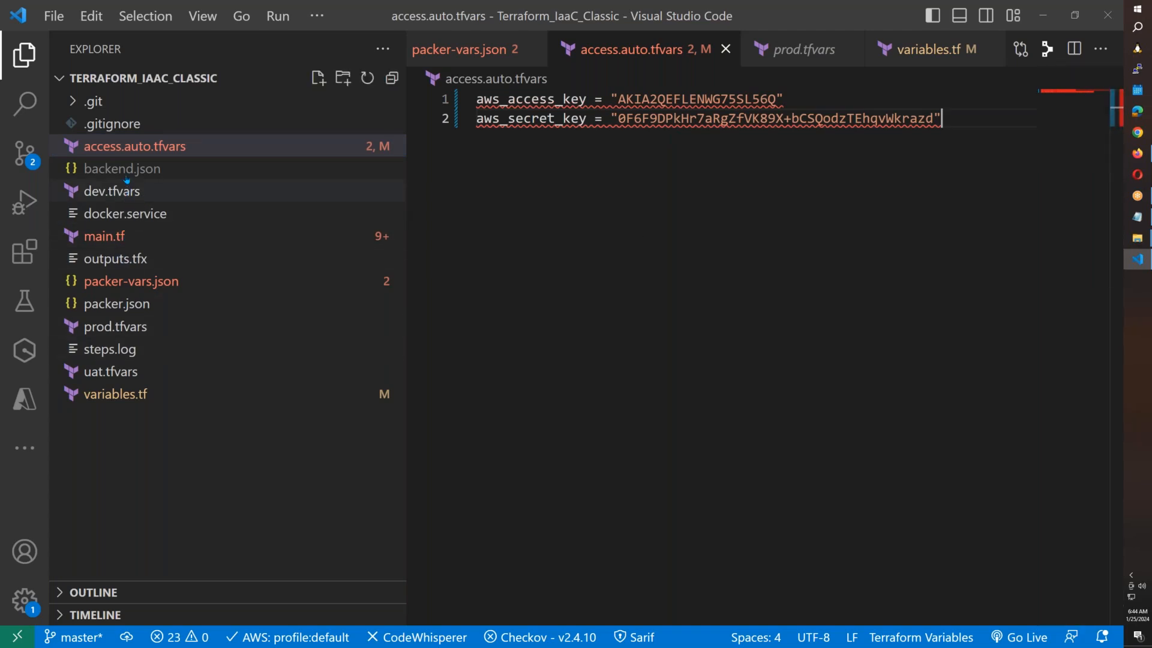
# Check backend.json and packer-vars.json, then return to access.auto.tfvars.
pyautogui.click(128, 150)
pyautogui.doubleClick(127, 171)
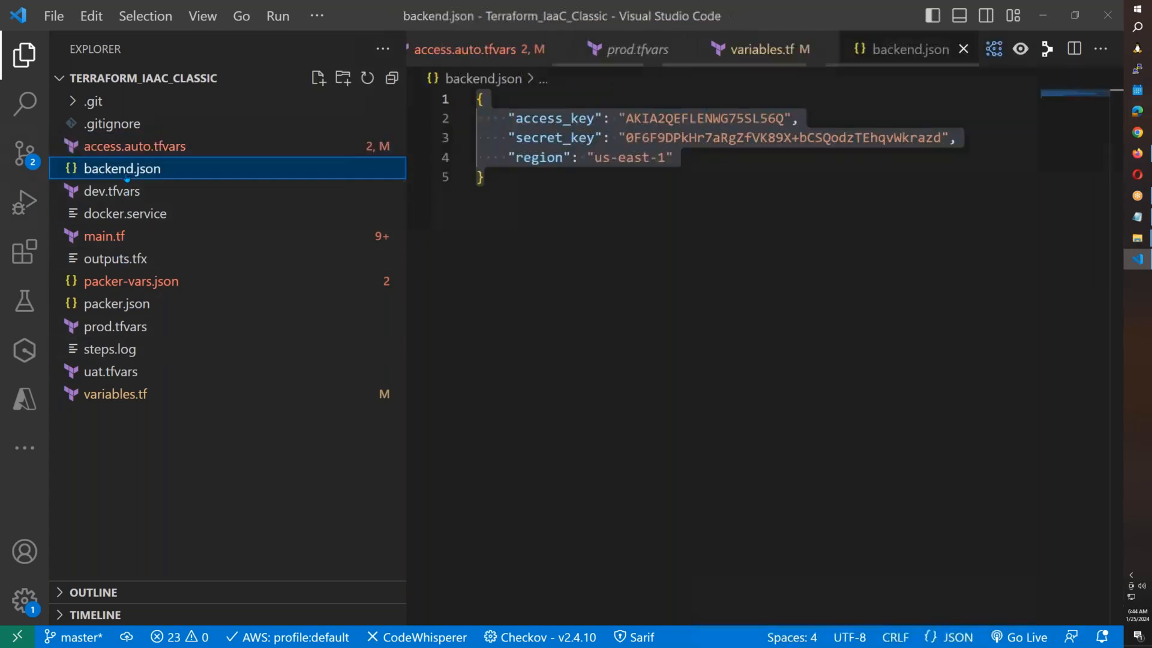
pyautogui.doubleClick(123, 282)
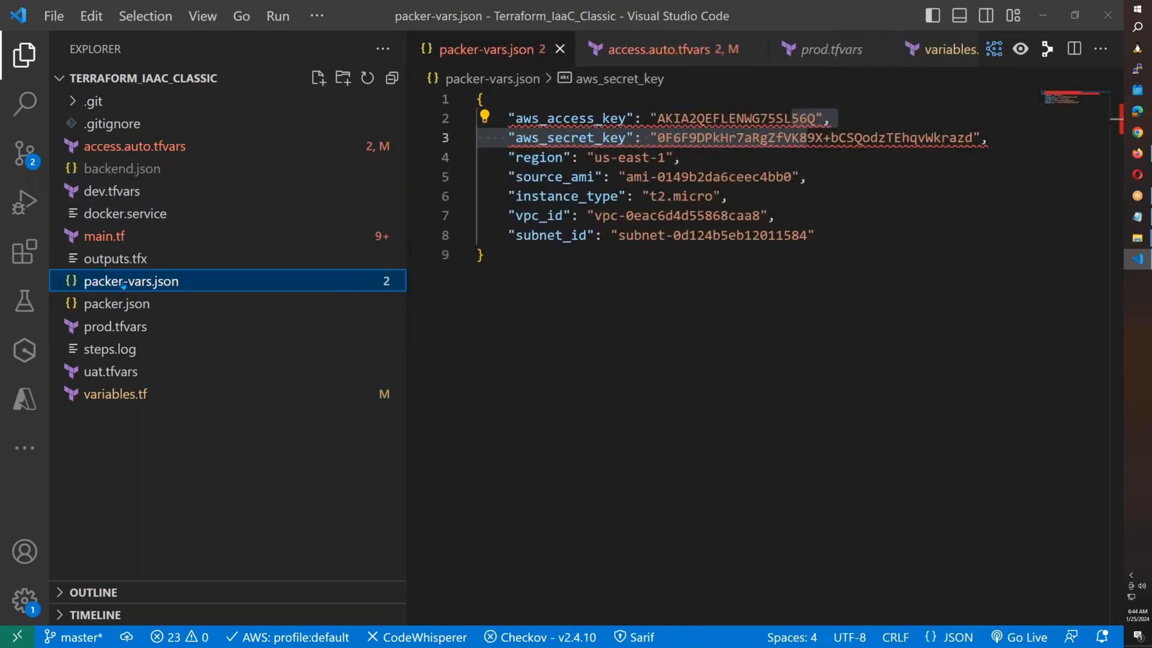
pyautogui.click(134, 147)
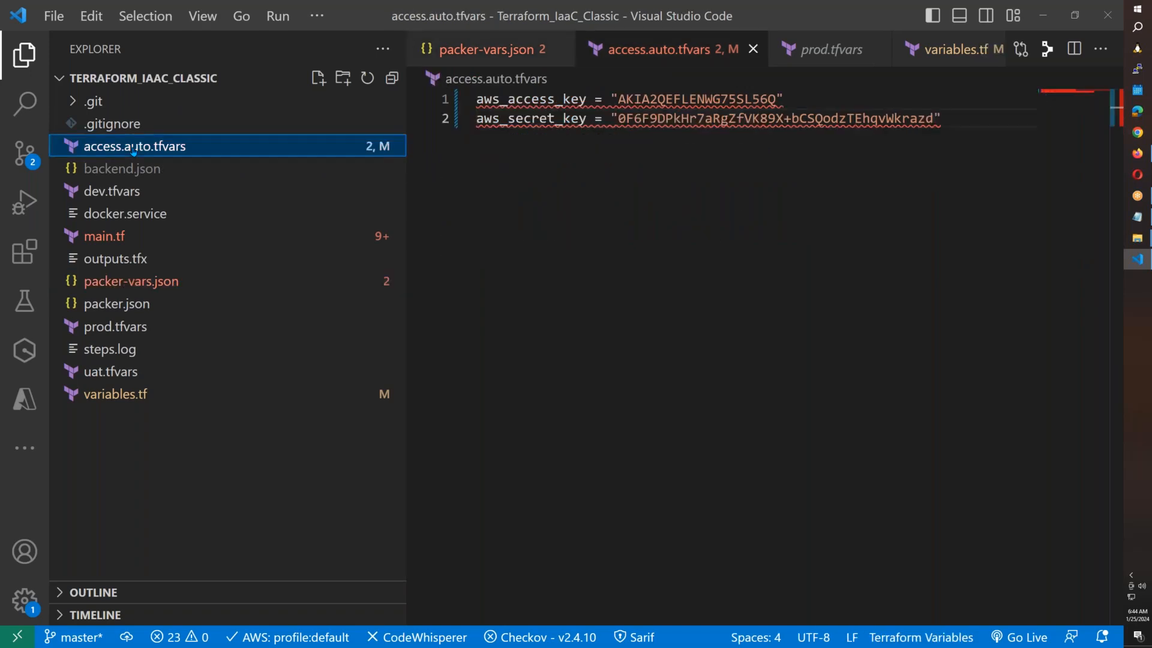
pyautogui.hotkey('alt', 'Tab')
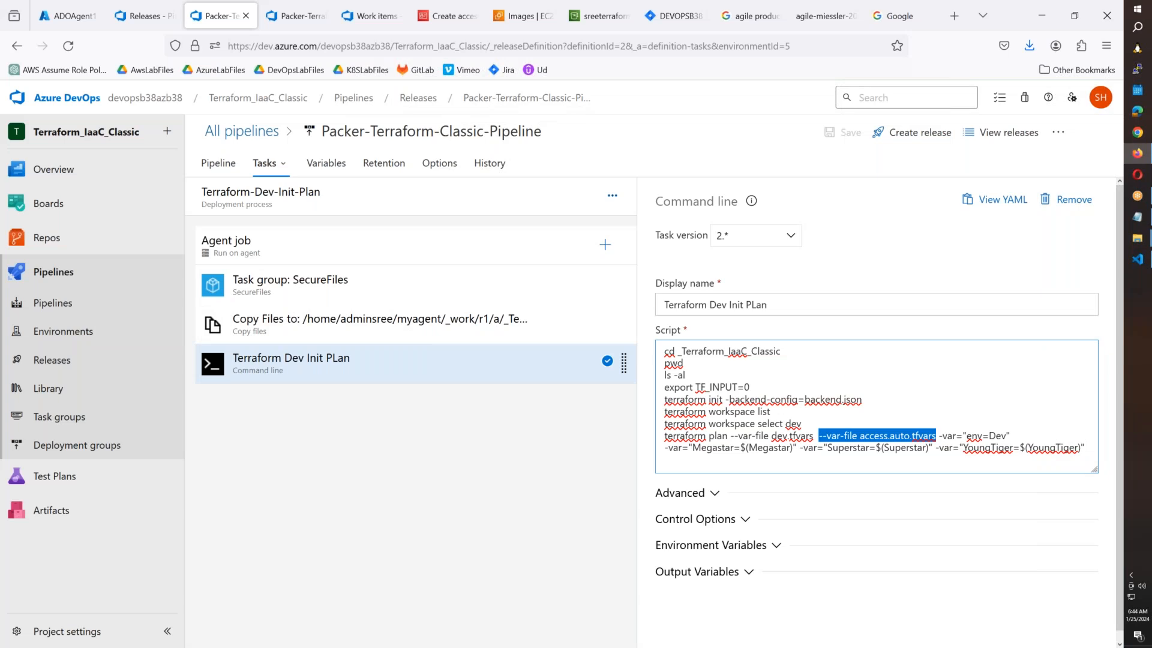
# Review the Packer Validation & Version Check stage's SecureFiles task group and validate script.
pyautogui.click(264, 166)
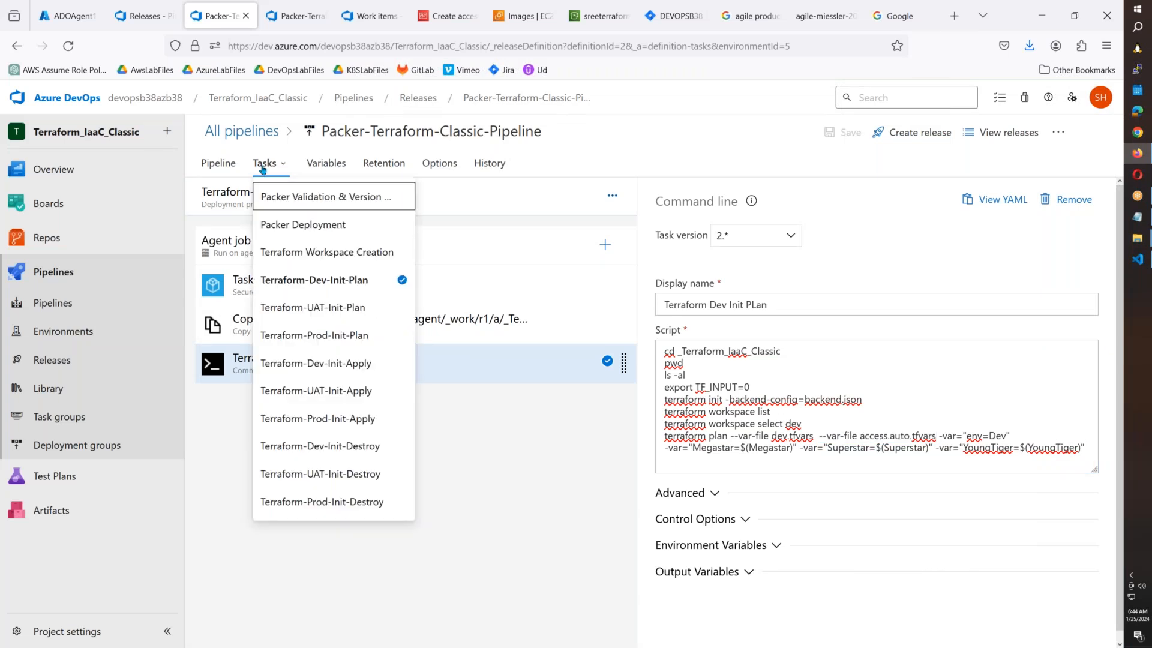
pyautogui.click(280, 196)
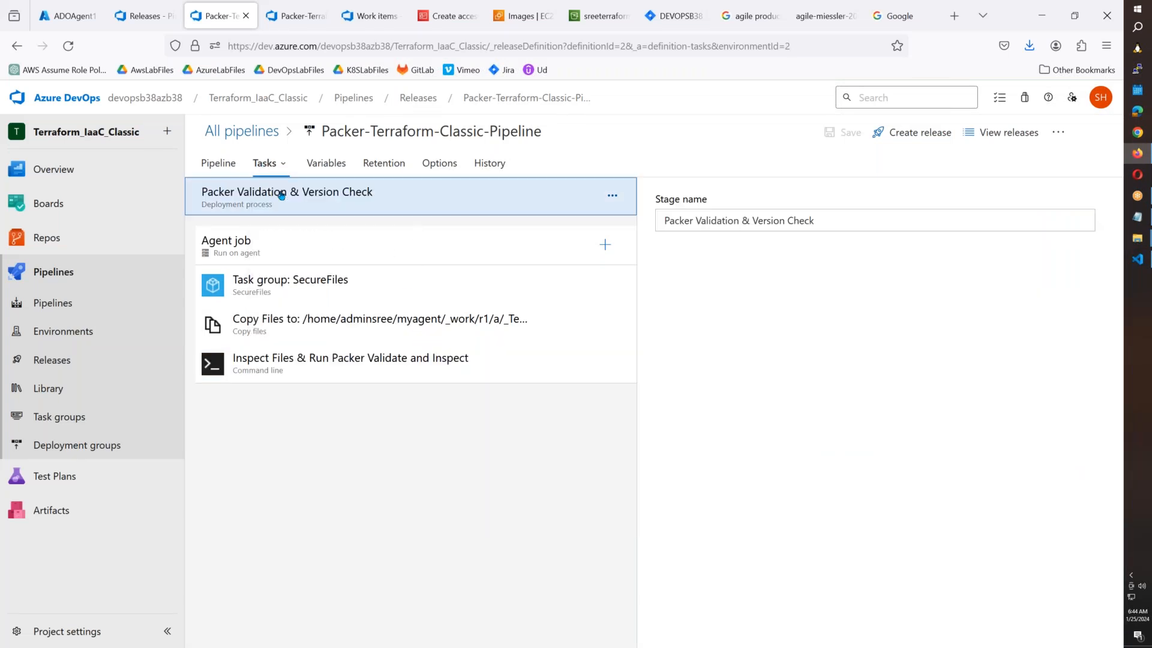
pyautogui.click(313, 283)
pyautogui.click(270, 363)
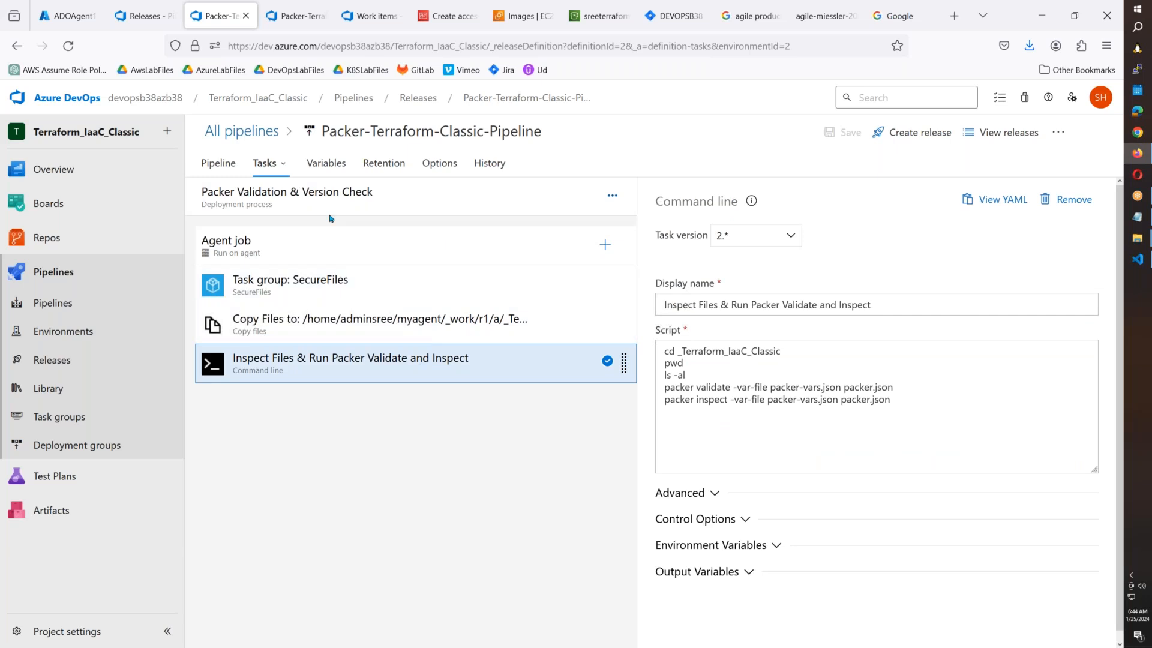
# Prefix 'packer build' with # in the Packer Deployment stage's Build Image With Packer script and save.
pyautogui.click(277, 165)
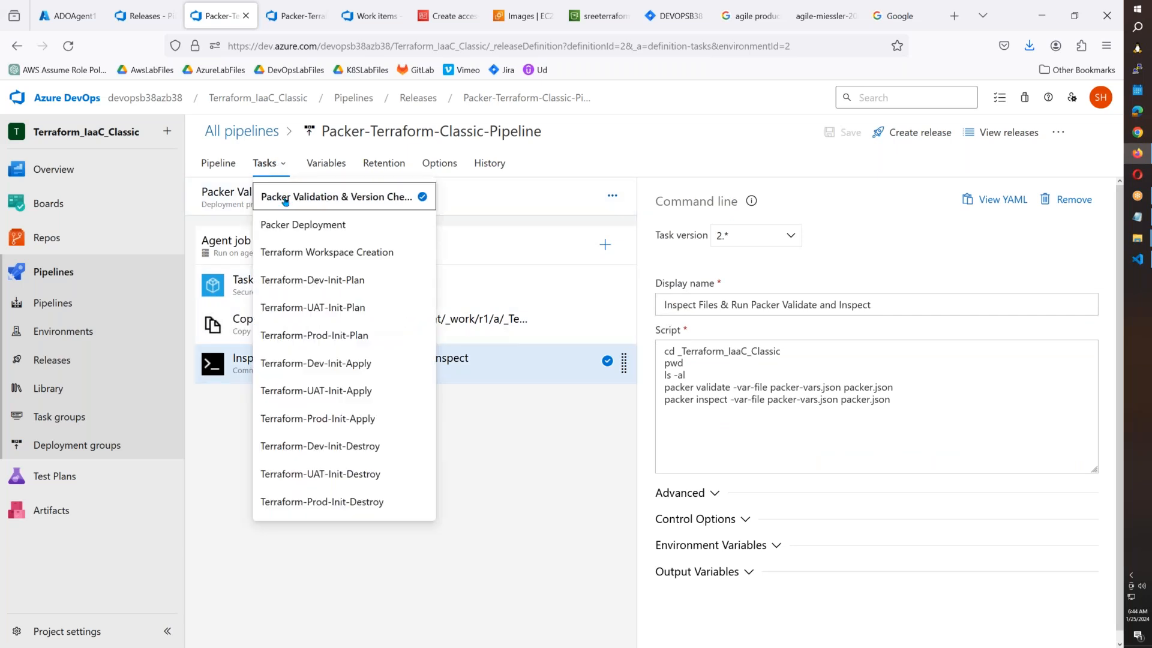
pyautogui.click(309, 225)
pyautogui.click(346, 363)
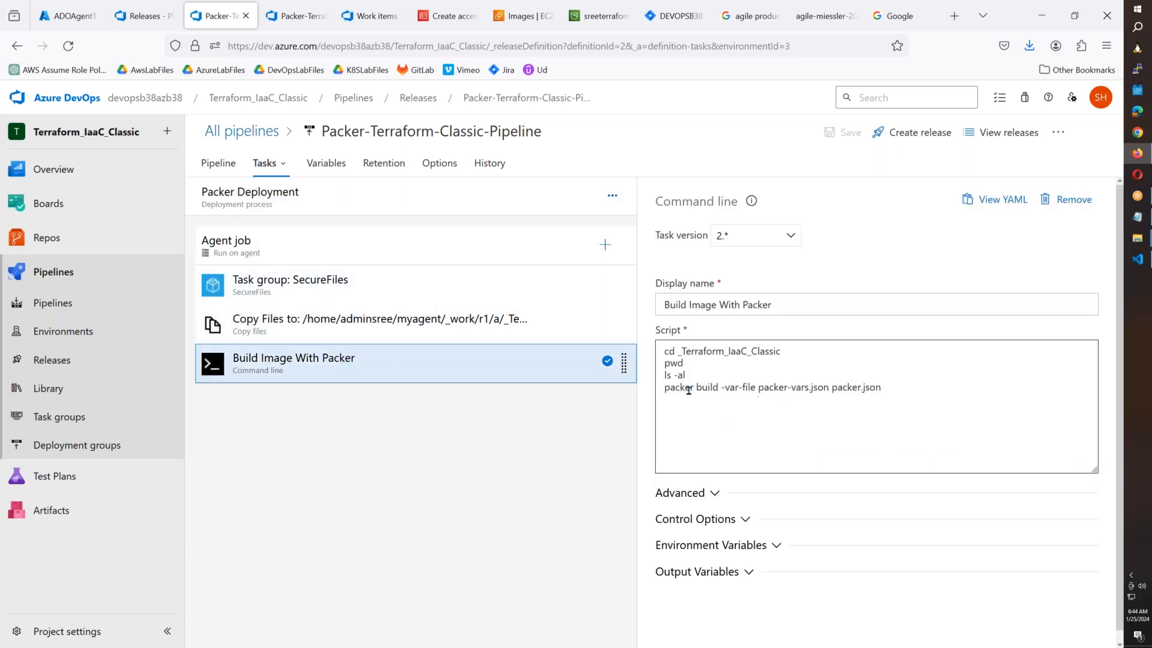
pyautogui.click(667, 390)
pyautogui.write('#')
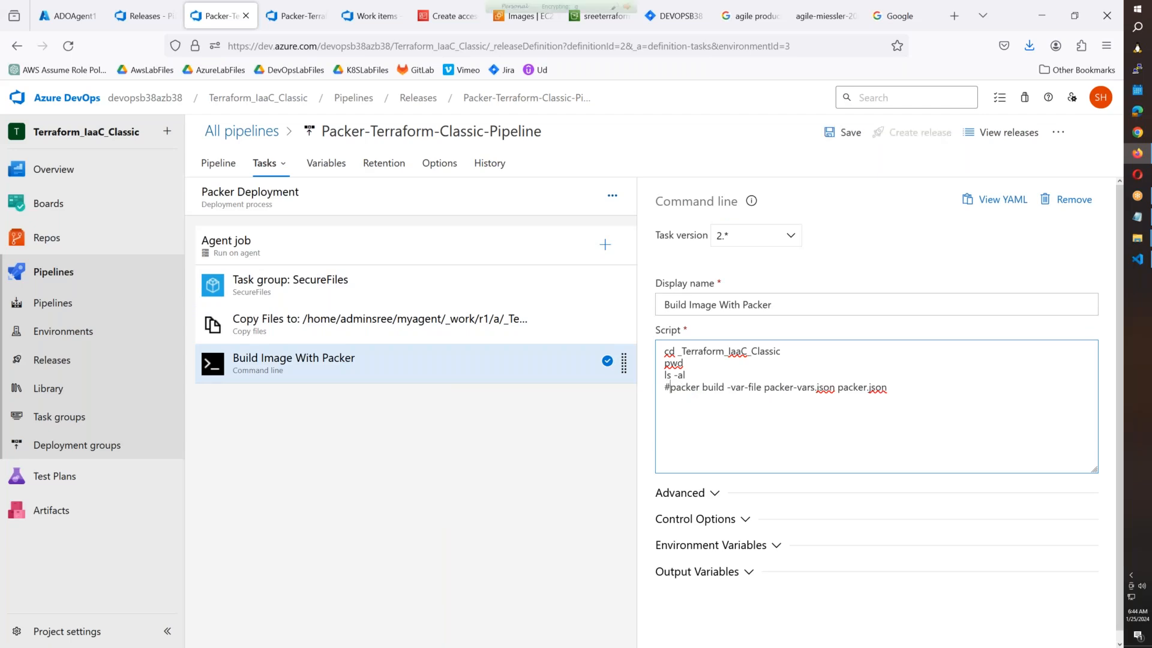
pyautogui.click(850, 132)
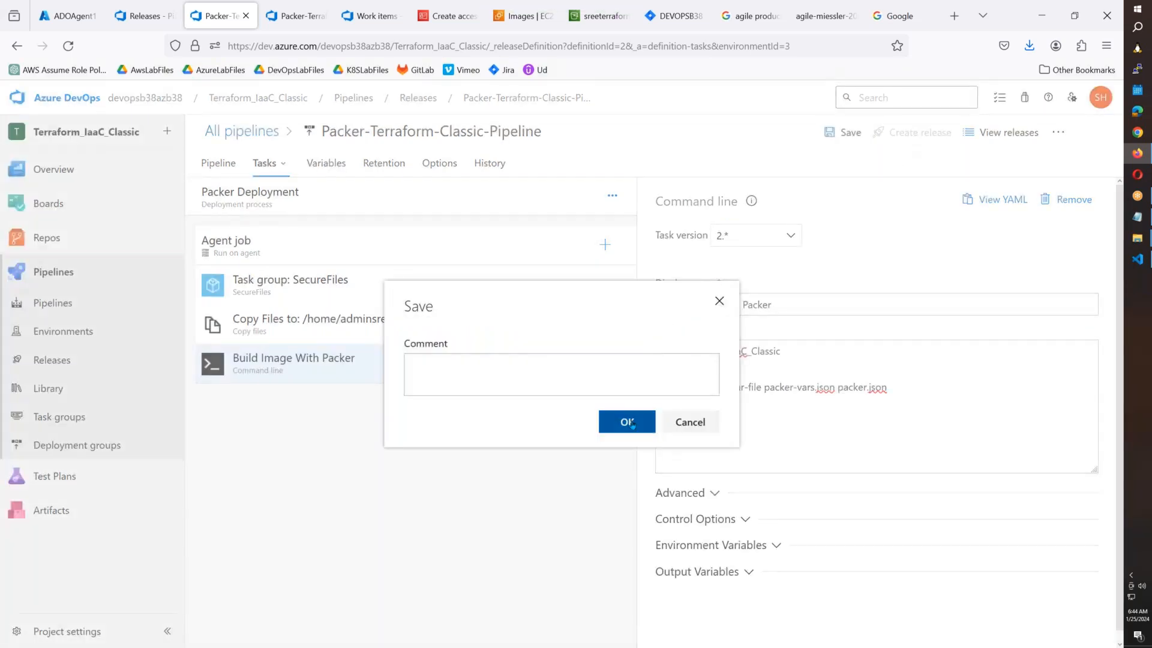
pyautogui.click(627, 422)
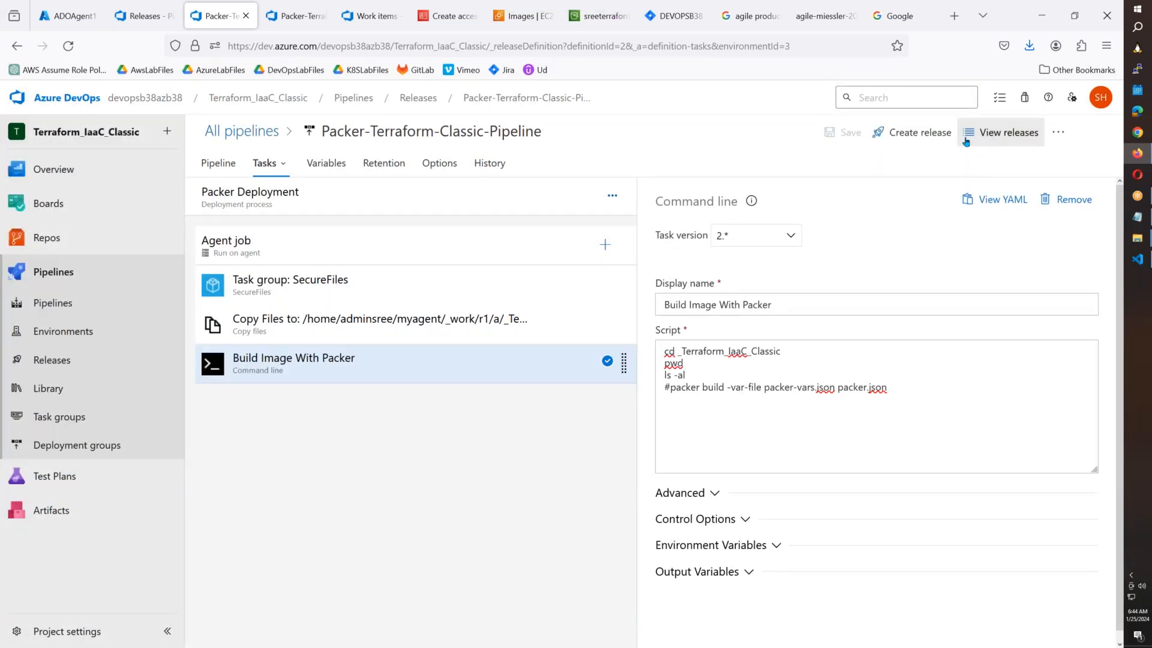
pyautogui.click(912, 132)
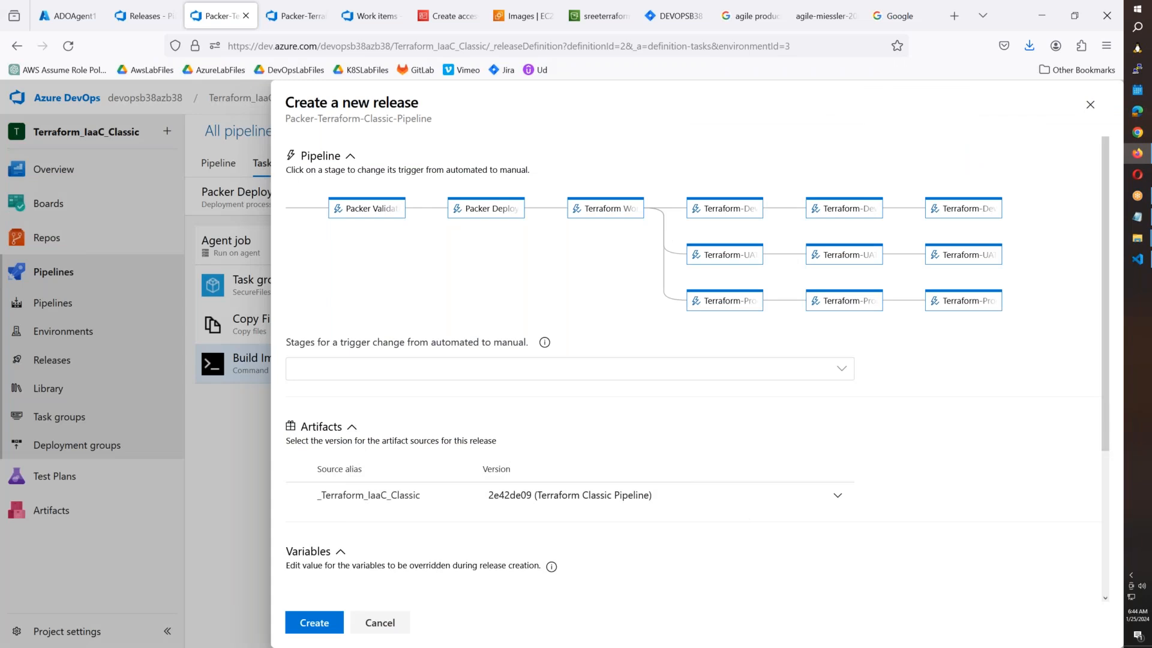
# Create Release-3 of Packer-Terraform-Classic-Pipeline and view its stage progress.
pyautogui.click(324, 623)
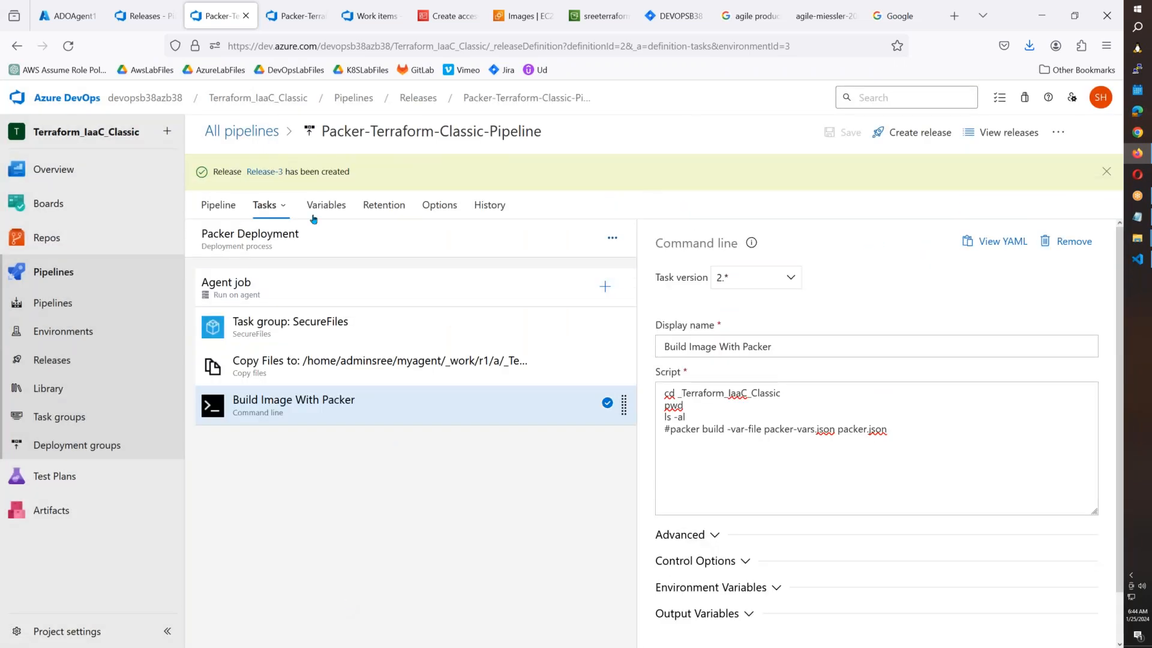
pyautogui.click(267, 173)
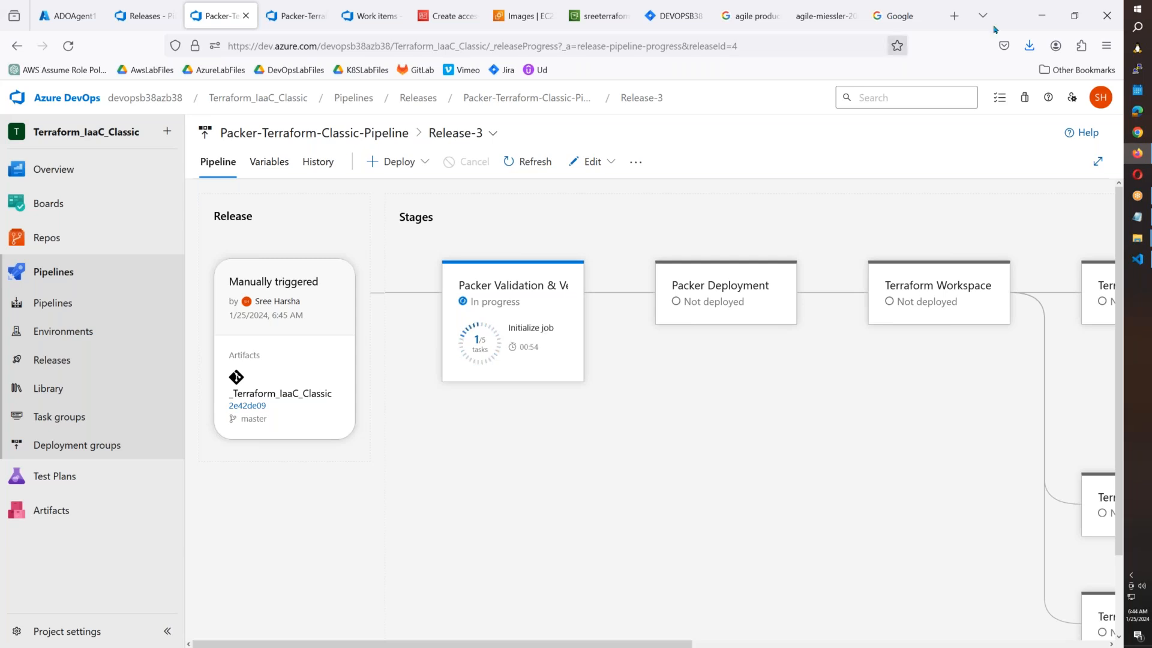
pyautogui.moveTo(1146, 246)
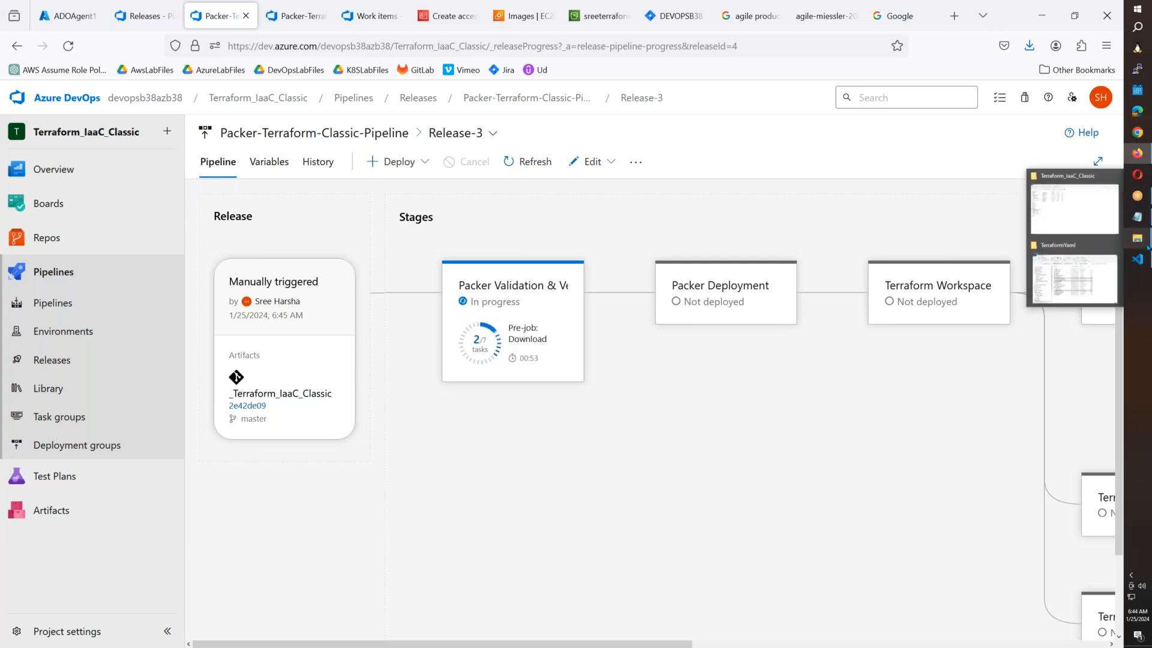
pyautogui.click(1096, 210)
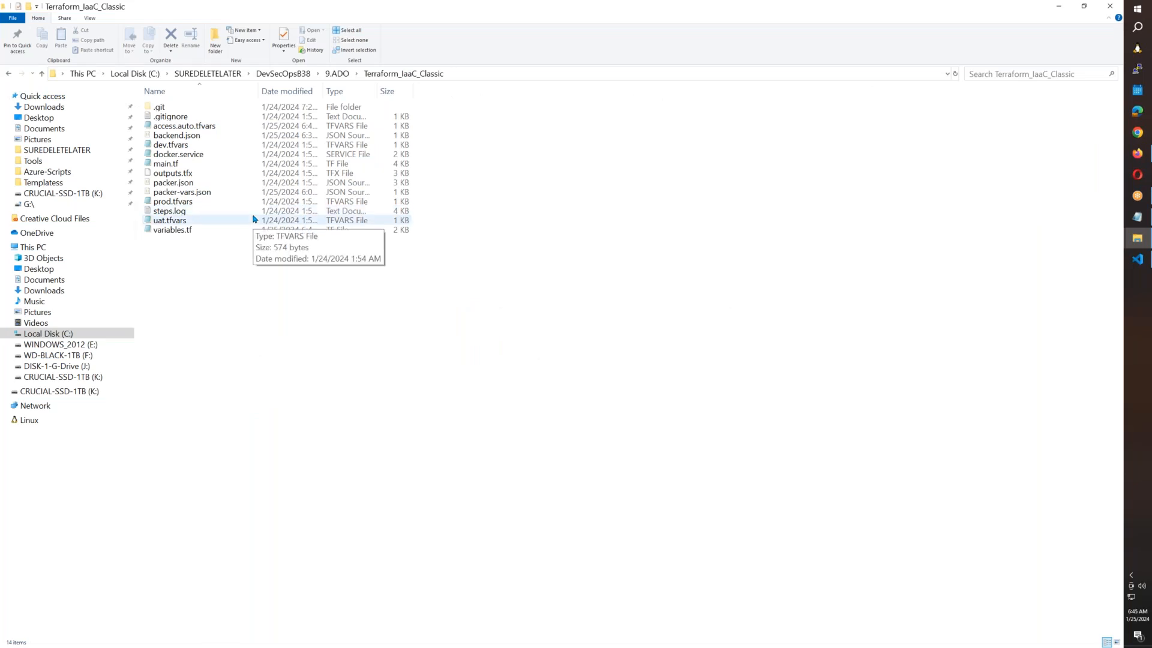
# Return from the Terraform_IaaC_Classic folder to the Release-3 progress page.
pyautogui.hotkey('alt', 'Tab')
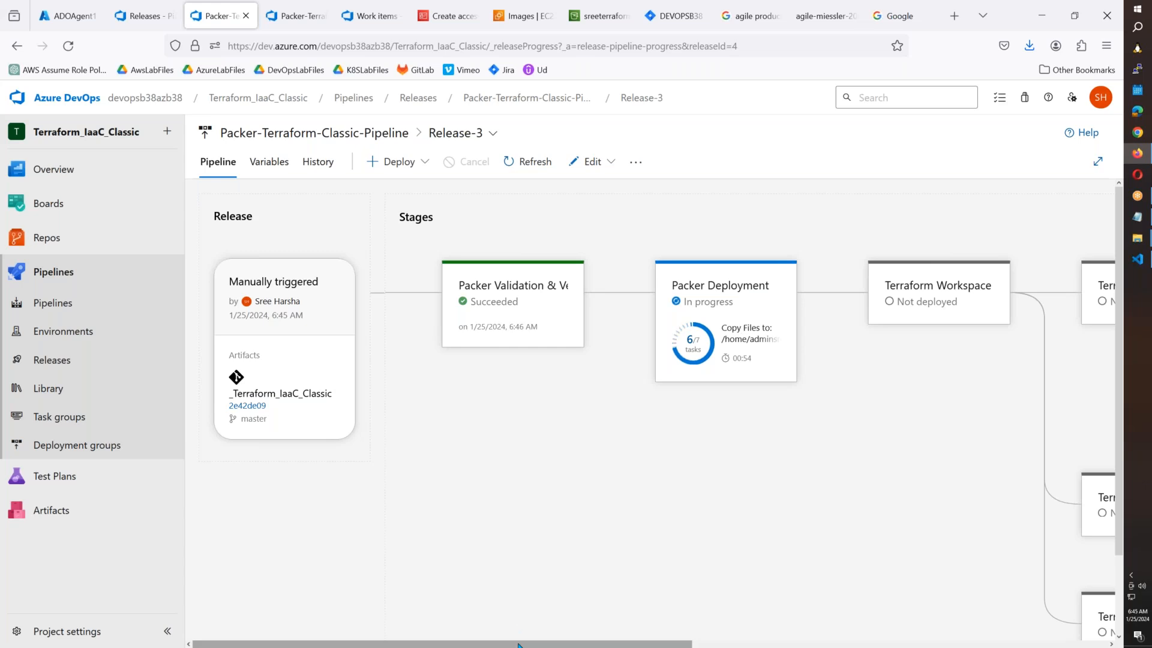
# Open the logs of Release-3's Terraform-Dev-Init-Plan stage, where the Init PLan step failed.
pyautogui.hscroll(3, 536, 644)
pyautogui.hscroll(4, 536, 646)
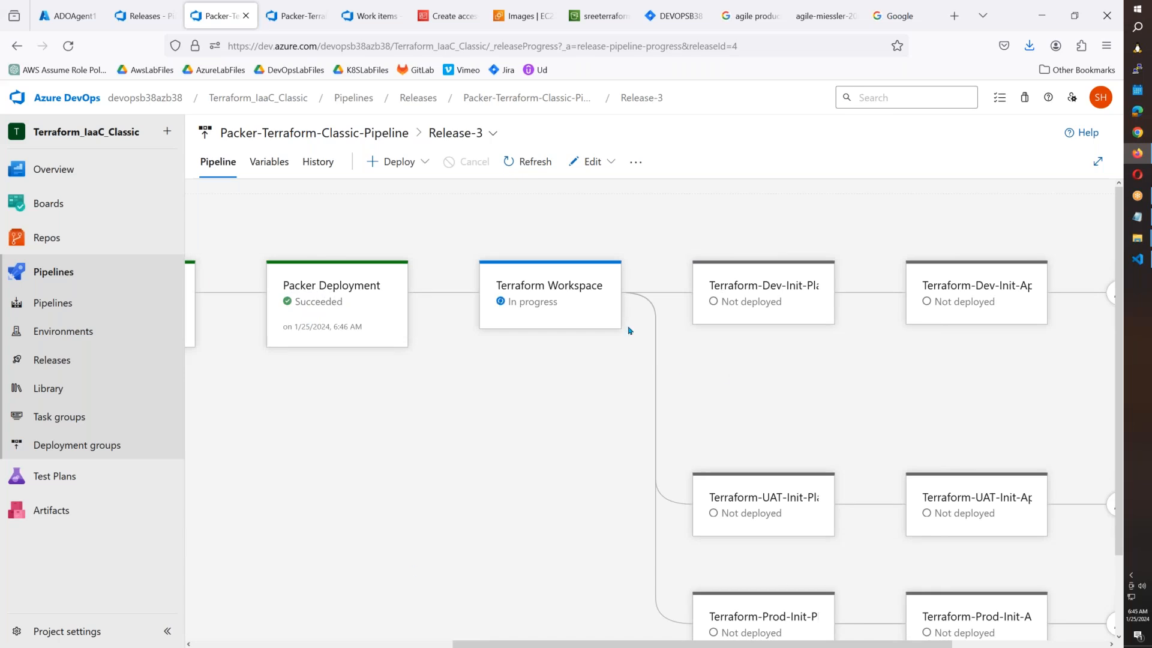
pyautogui.moveTo(606, 318)
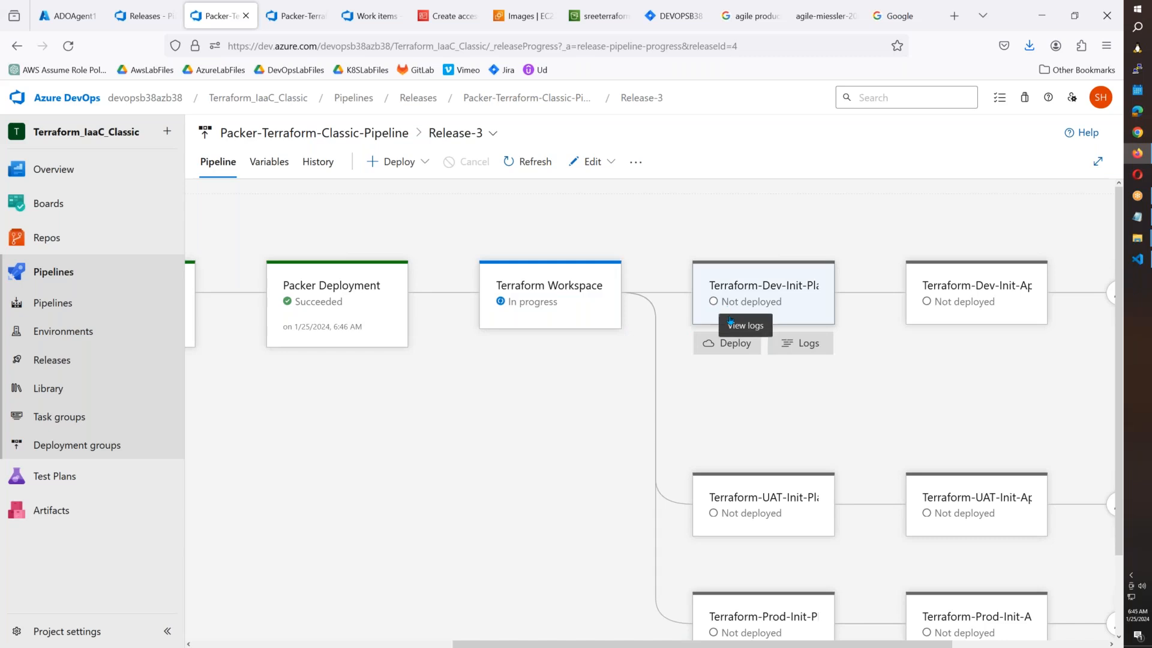
pyautogui.moveTo(738, 563)
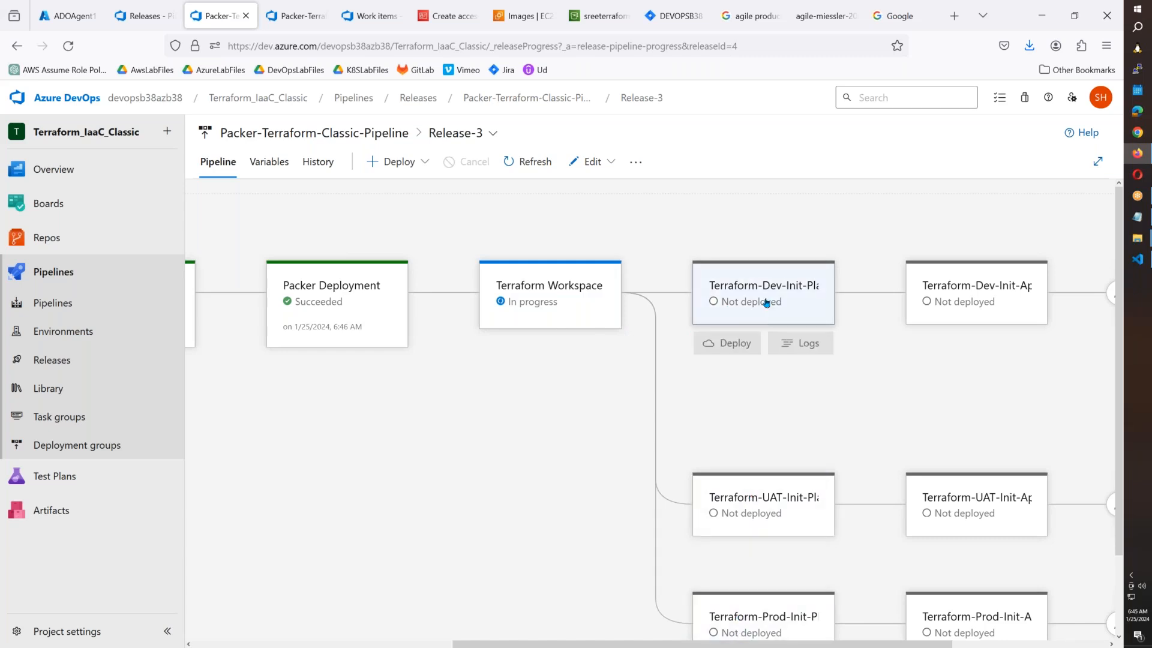
pyautogui.moveTo(596, 405)
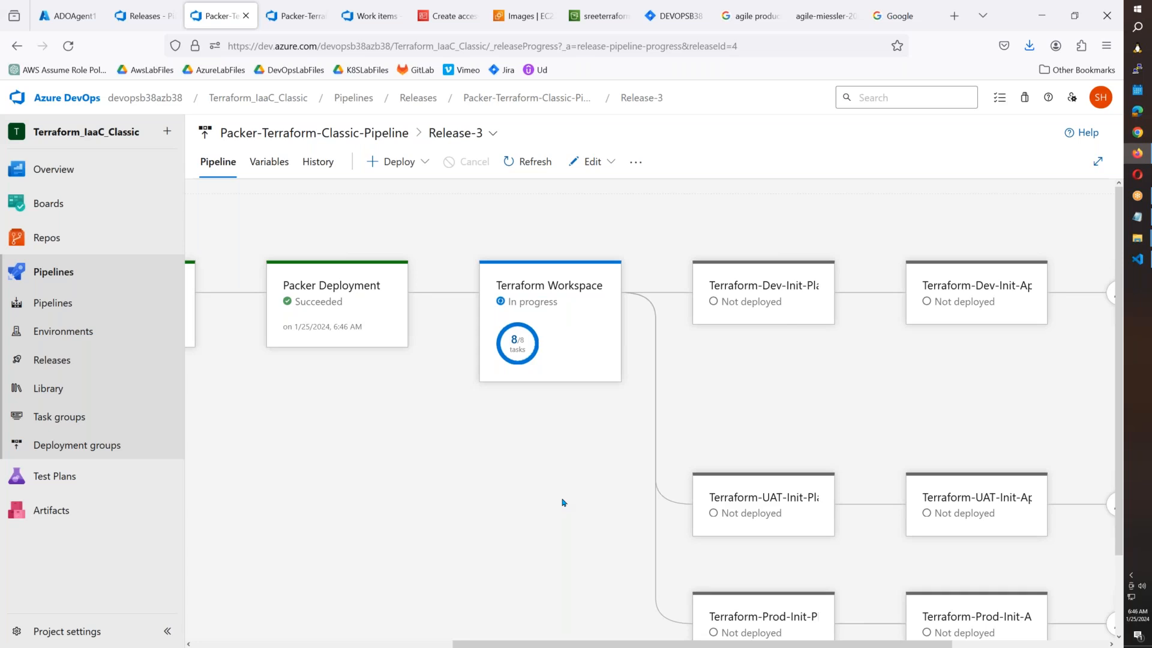
pyautogui.moveTo(808, 329)
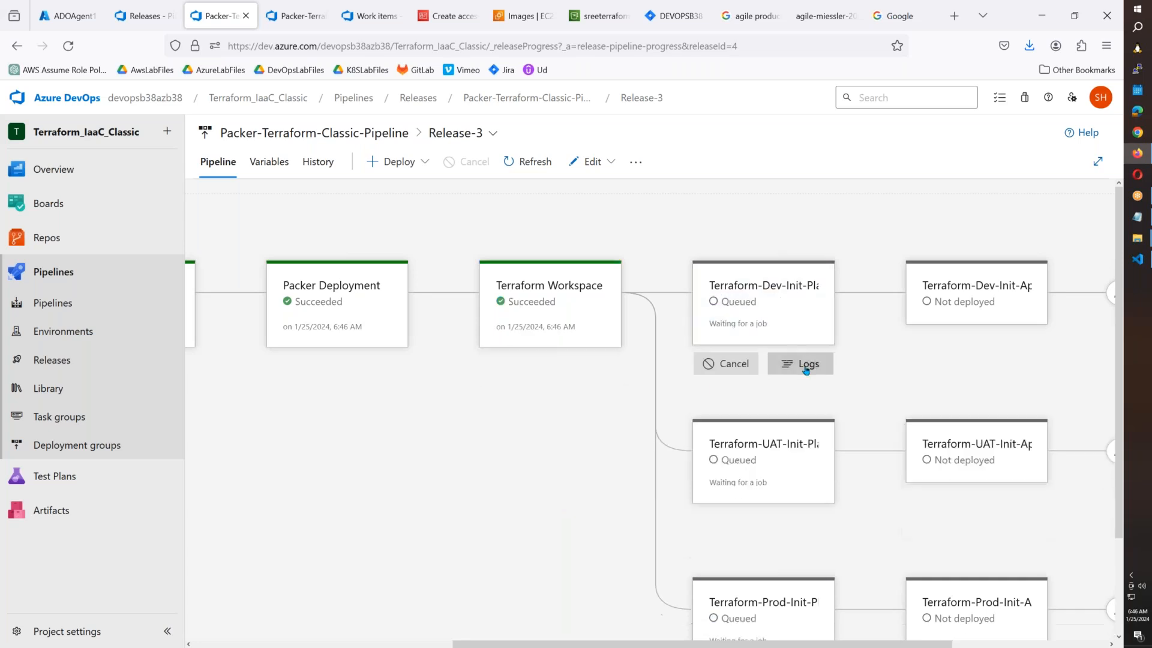
pyautogui.scroll(-2, 720, 420)
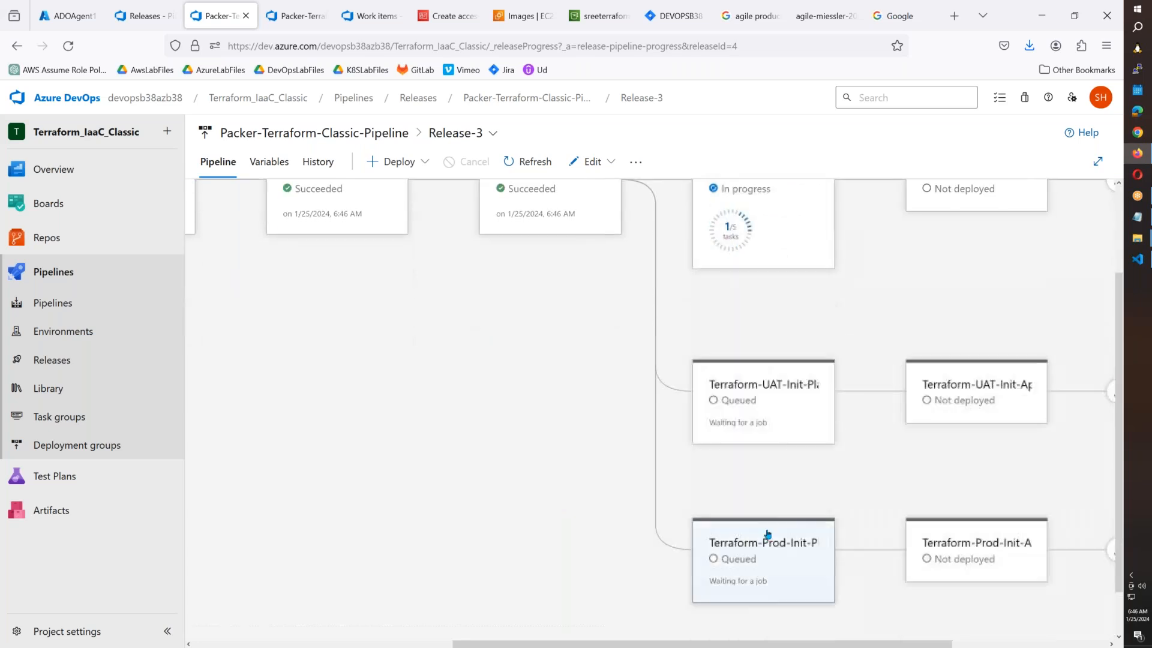
pyautogui.scroll(2, 756, 432)
pyautogui.moveTo(758, 372)
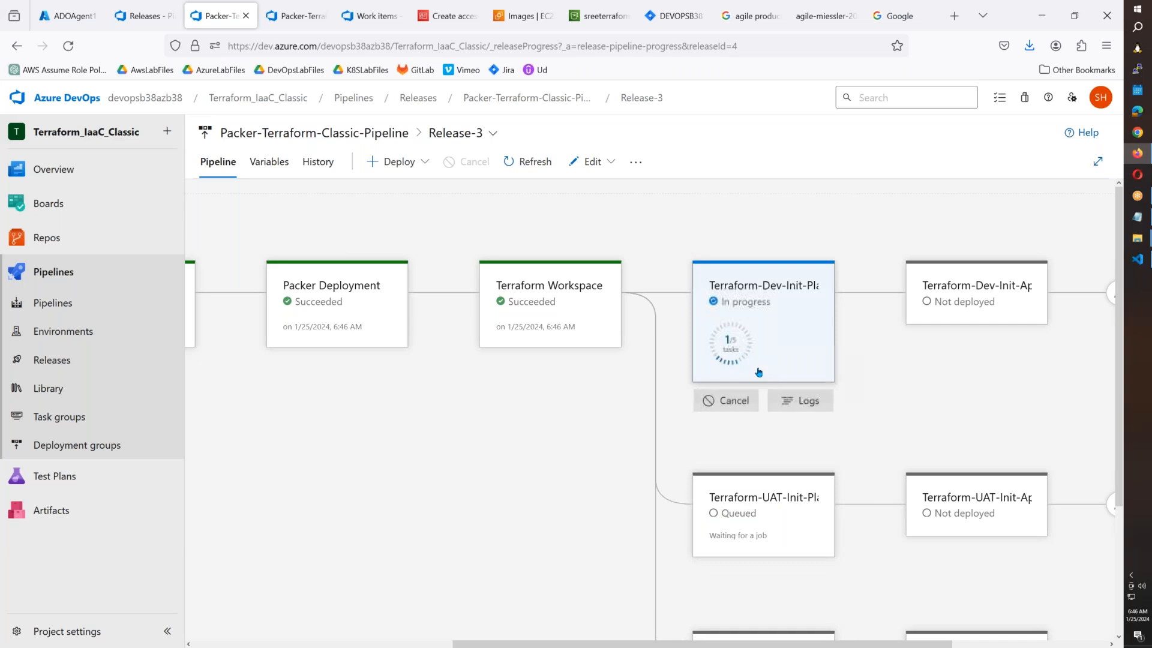
pyautogui.click(806, 401)
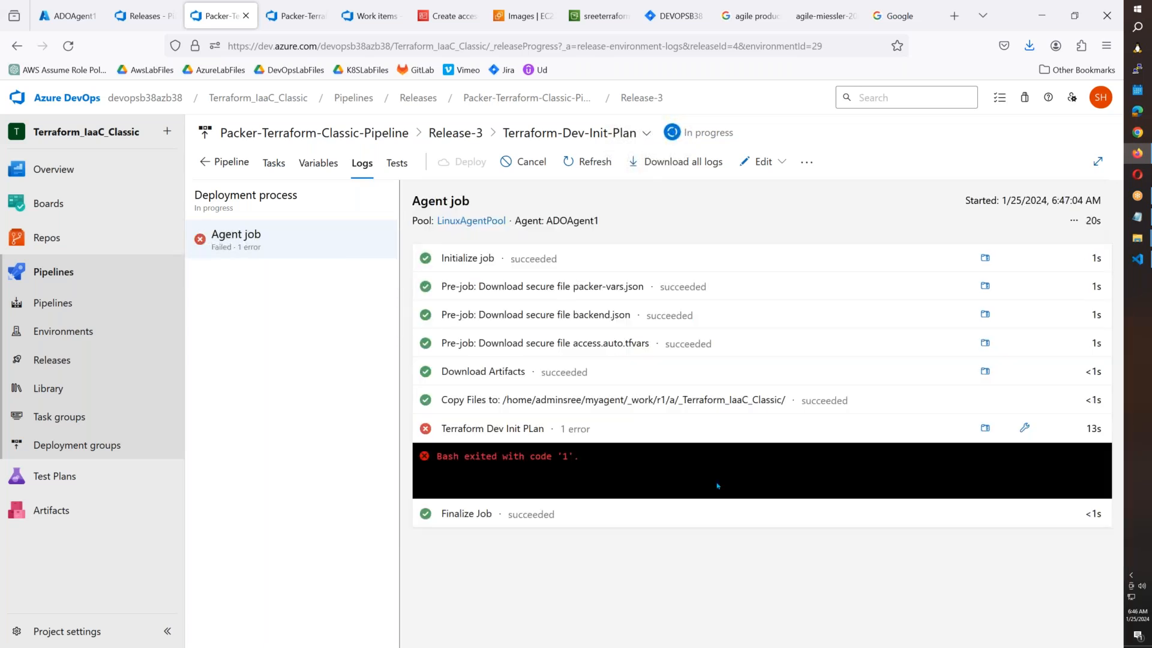
# Open the full Terraform Dev Init PLan log and highlight the AWS credential error on line 67.
pyautogui.click(528, 430)
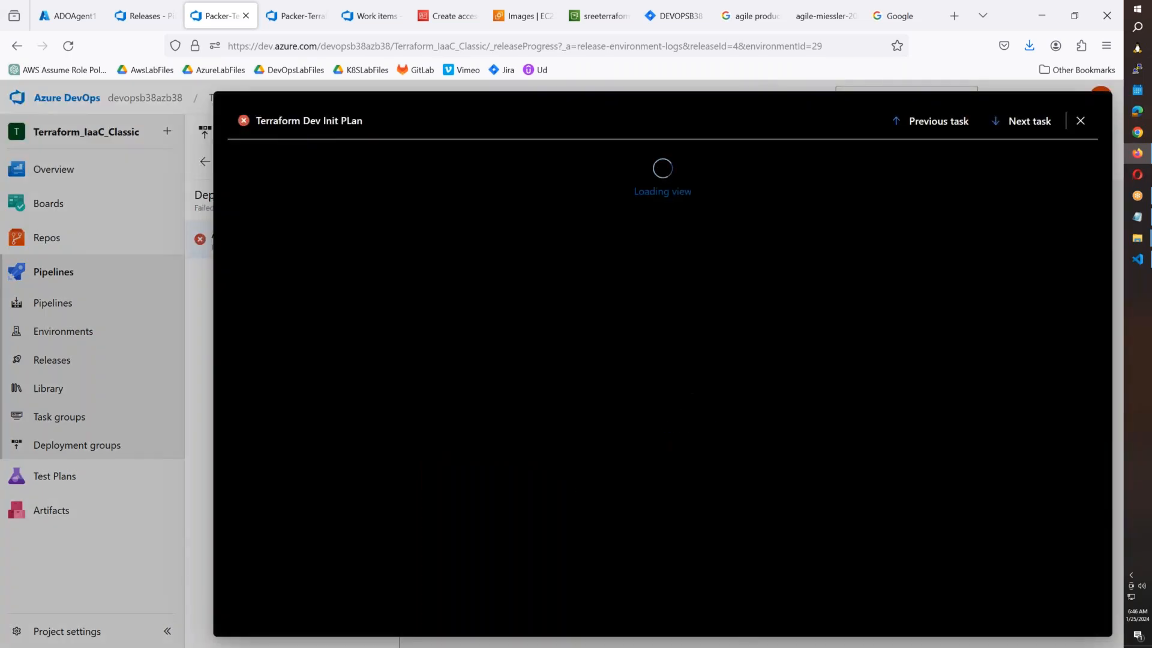
pyautogui.scroll(-5, 578, 488)
pyautogui.scroll(-3, 709, 499)
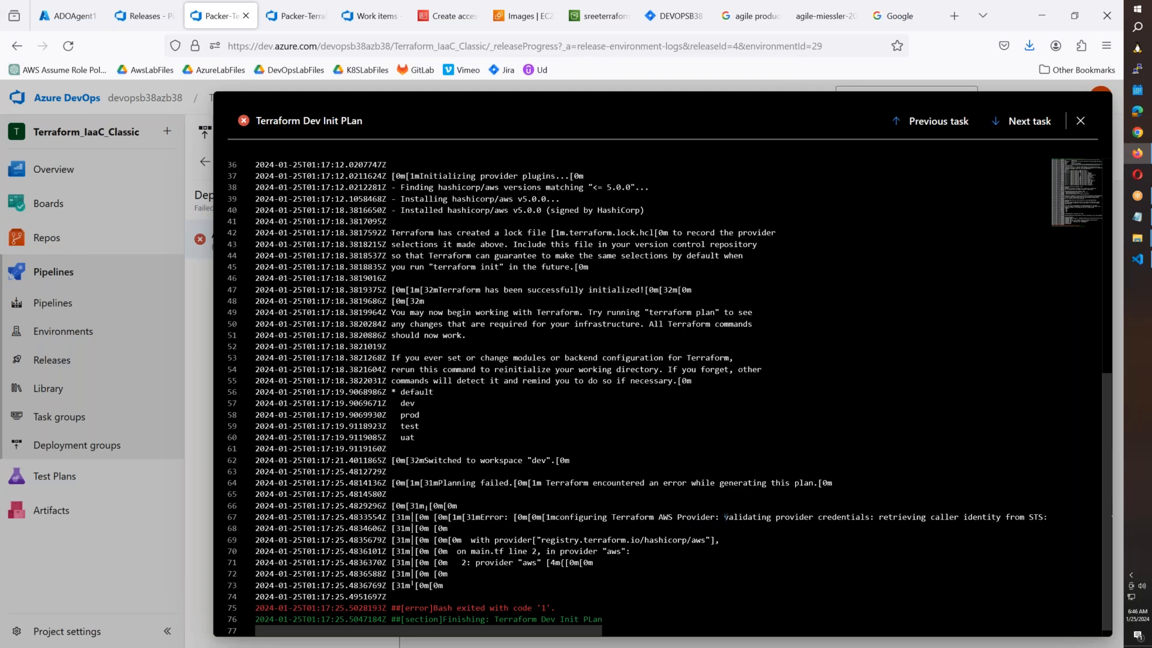
pyautogui.moveTo(726, 518); pyautogui.dragTo(1029, 517)
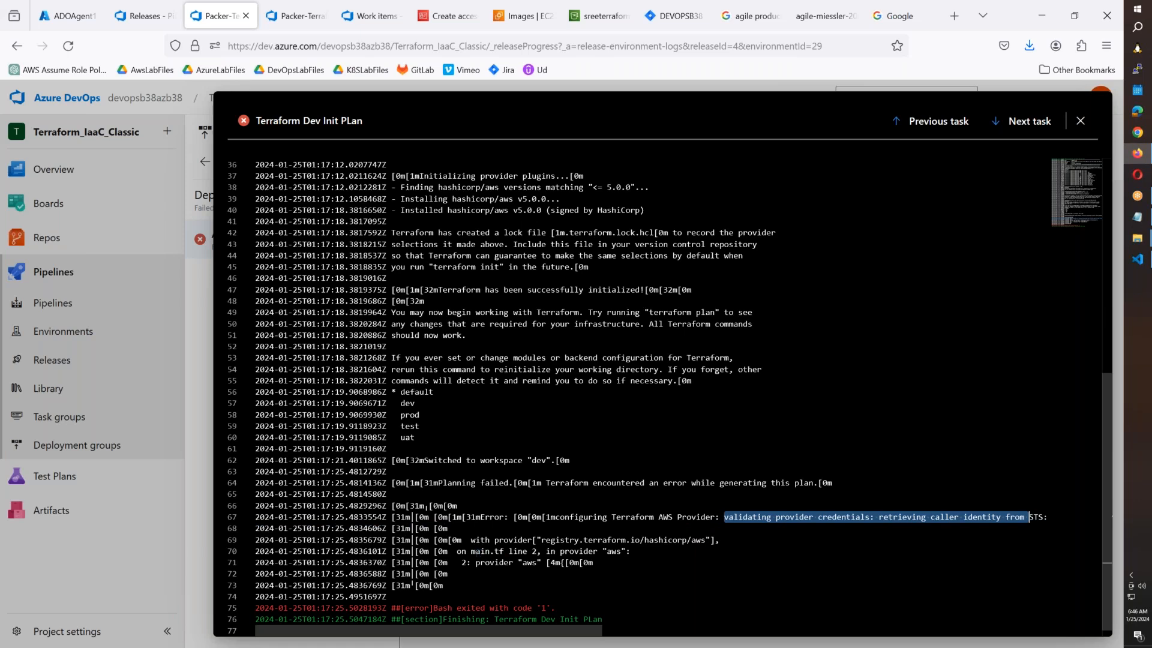
pyautogui.click(601, 18)
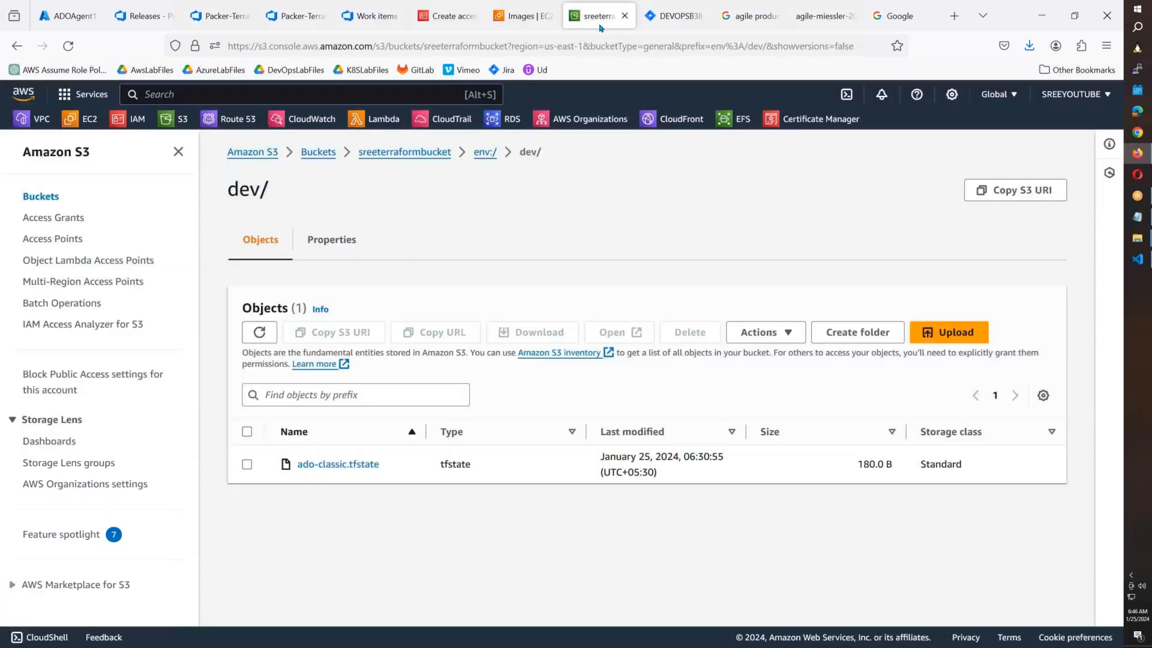
# Check IAM user devopsb38-ado's access keys and AdministratorAccess policy, then return to the Init PLan log.
pyautogui.click(507, 27)
pyautogui.click(441, 17)
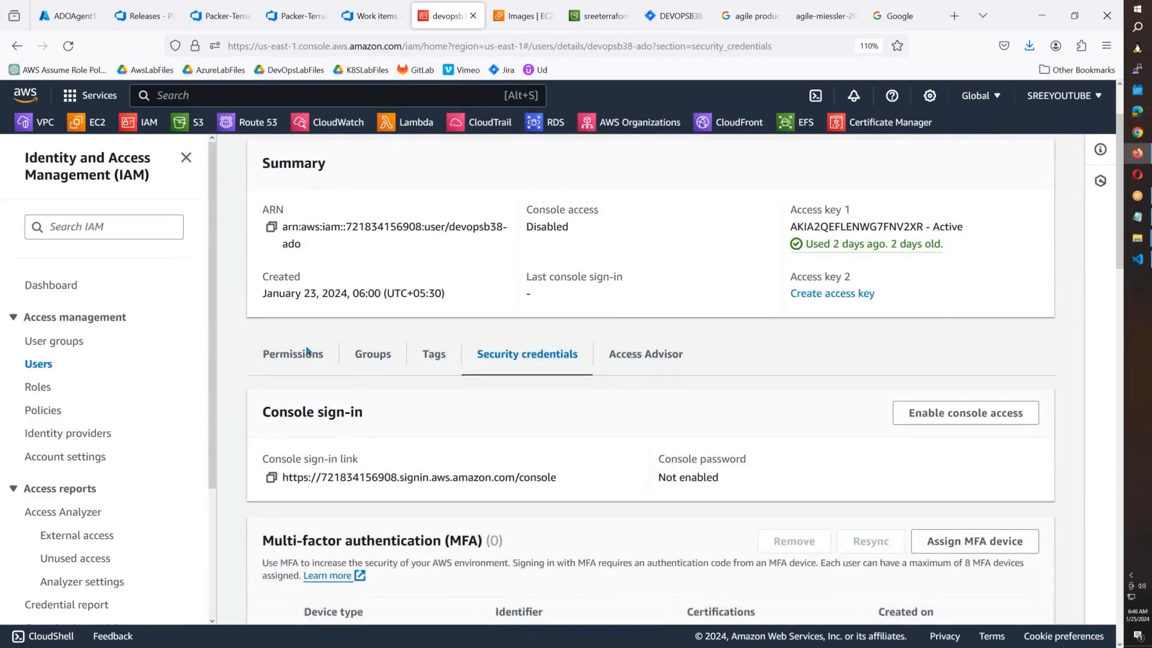
pyautogui.click(299, 360)
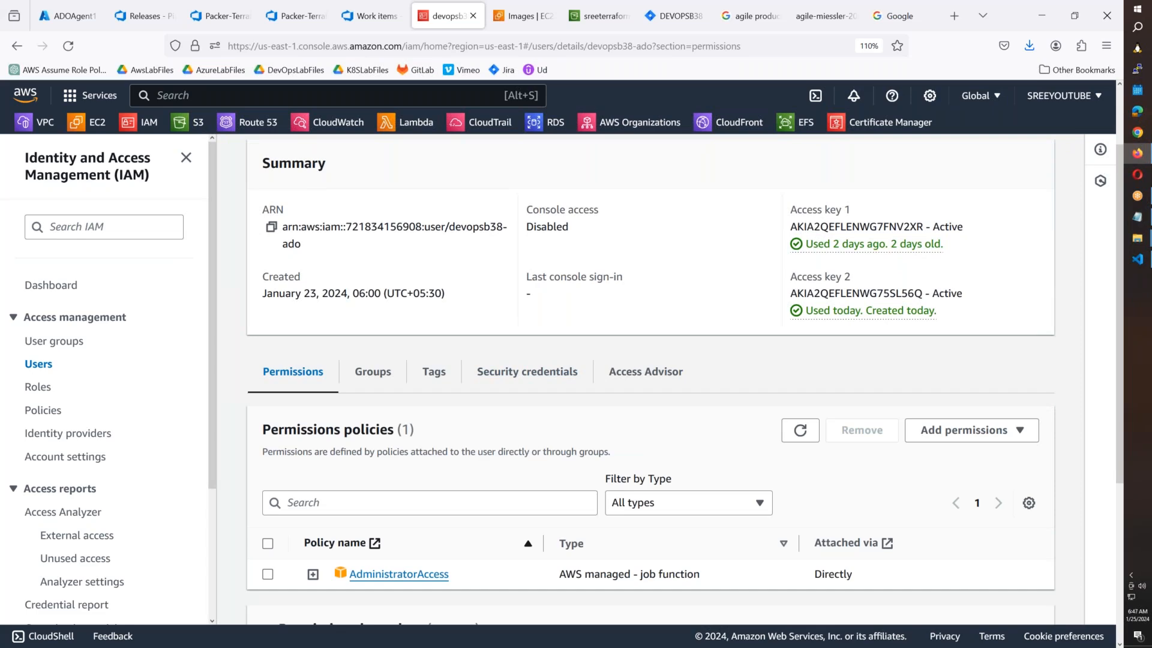
pyautogui.scroll(-4, 557, 472)
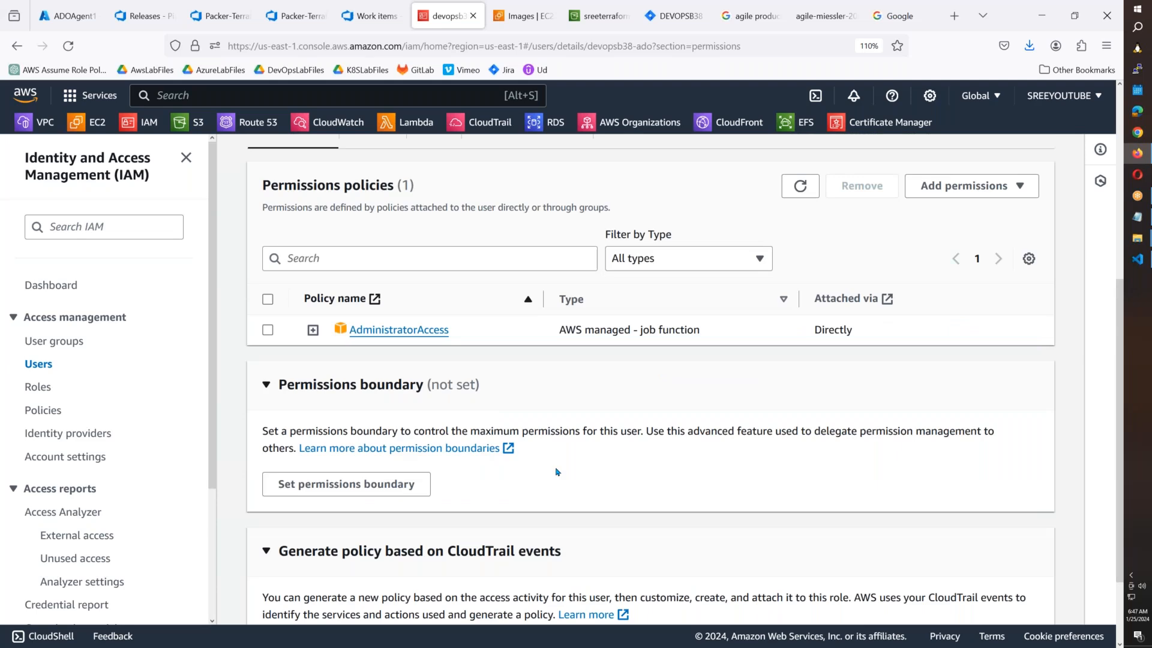
pyautogui.scroll(5, 557, 473)
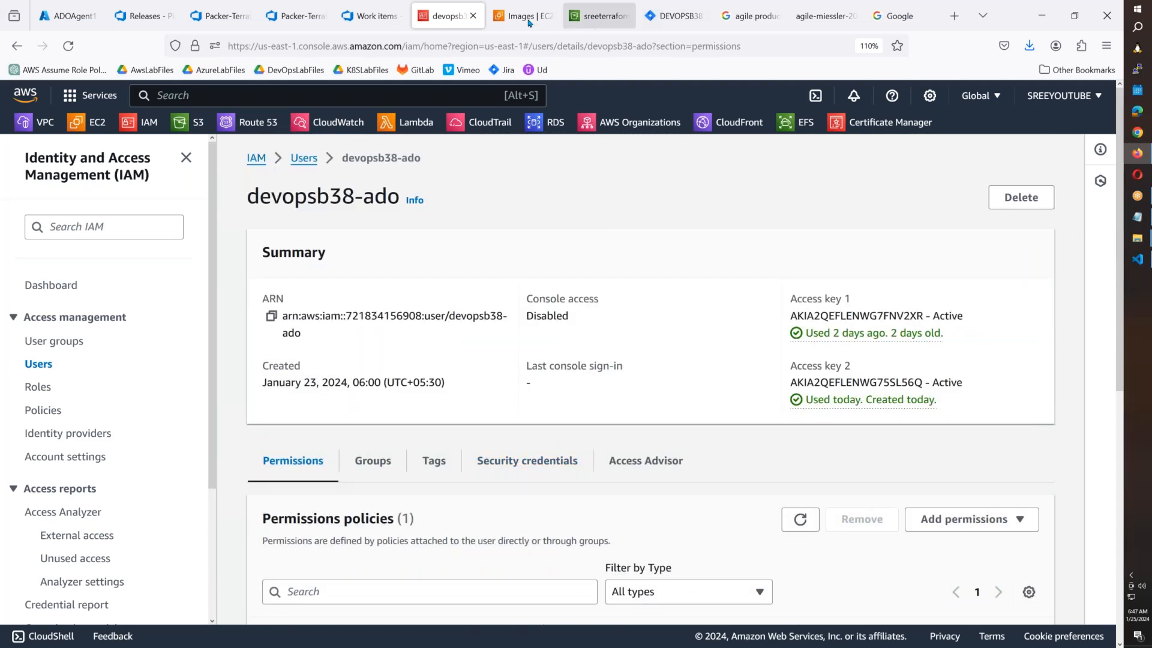
pyautogui.click(373, 18)
pyautogui.click(297, 15)
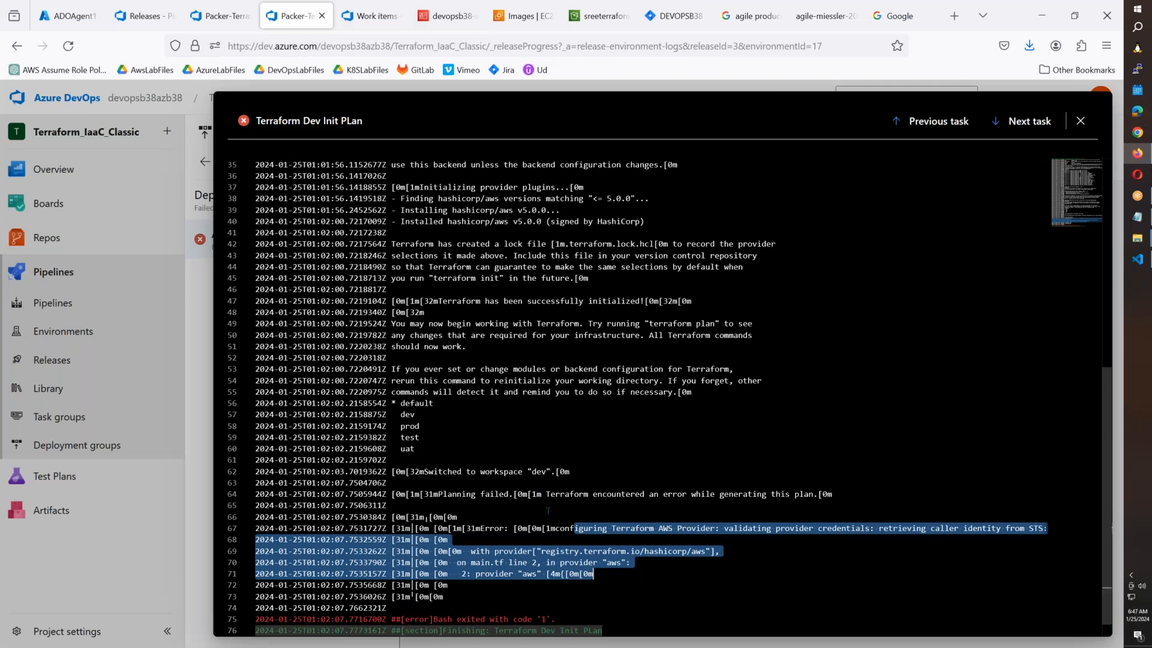
# Clear the highlighted error text and go back to the release pipeline page.
pyautogui.click(547, 509)
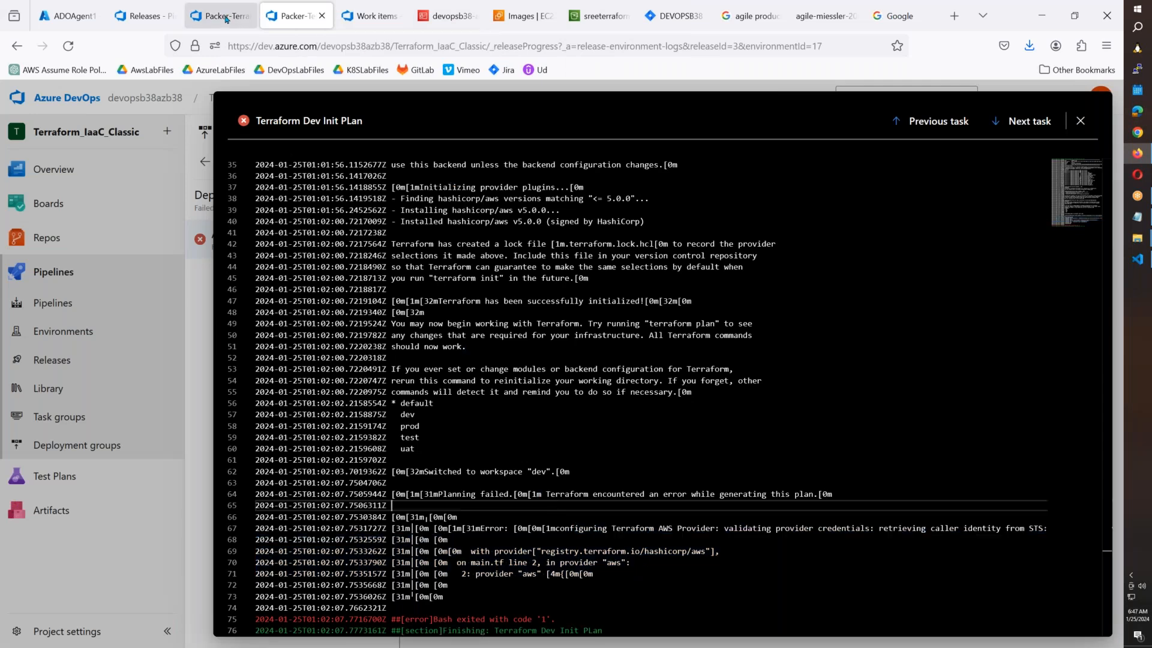
pyautogui.click(226, 18)
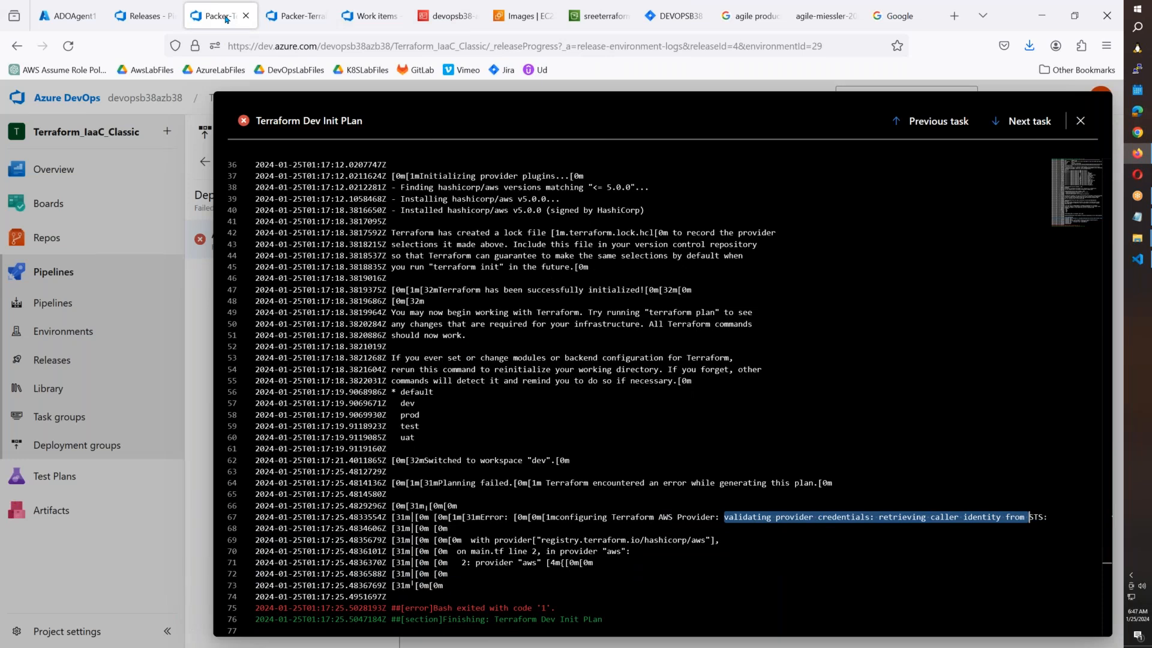
pyautogui.click(162, 16)
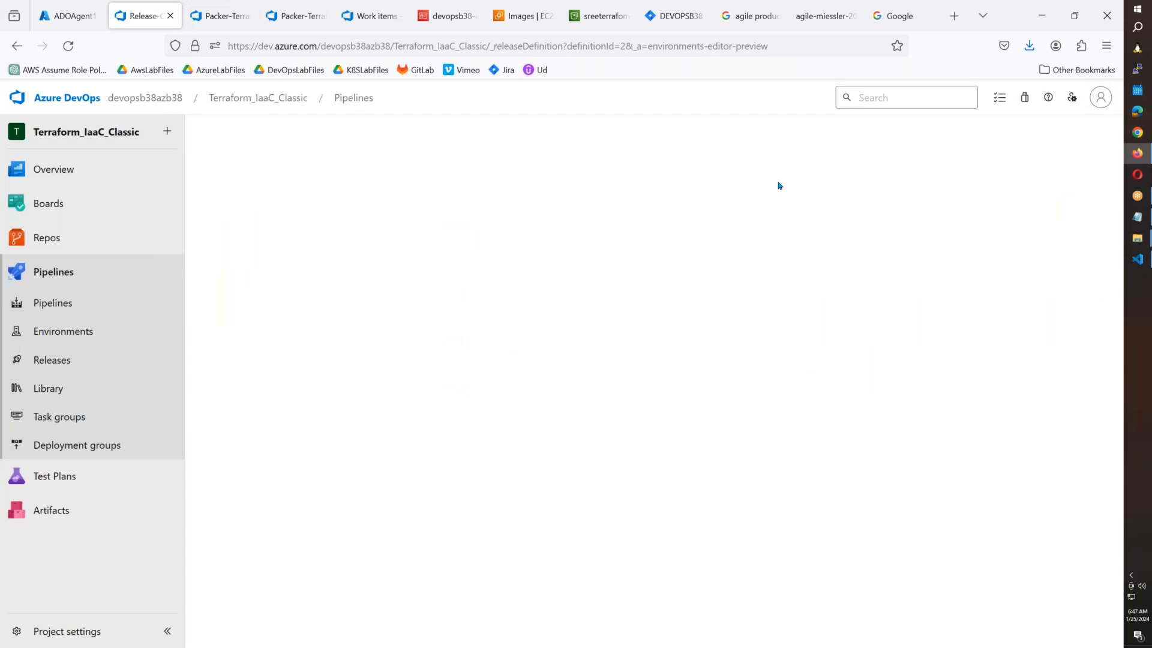
# Inspect the Terraform Dev Init PLan script's access.auto.tfvars var-file argument, then go to Library.
pyautogui.moveTo(564, 643); pyautogui.dragTo(881, 644)
pyautogui.click(670, 328)
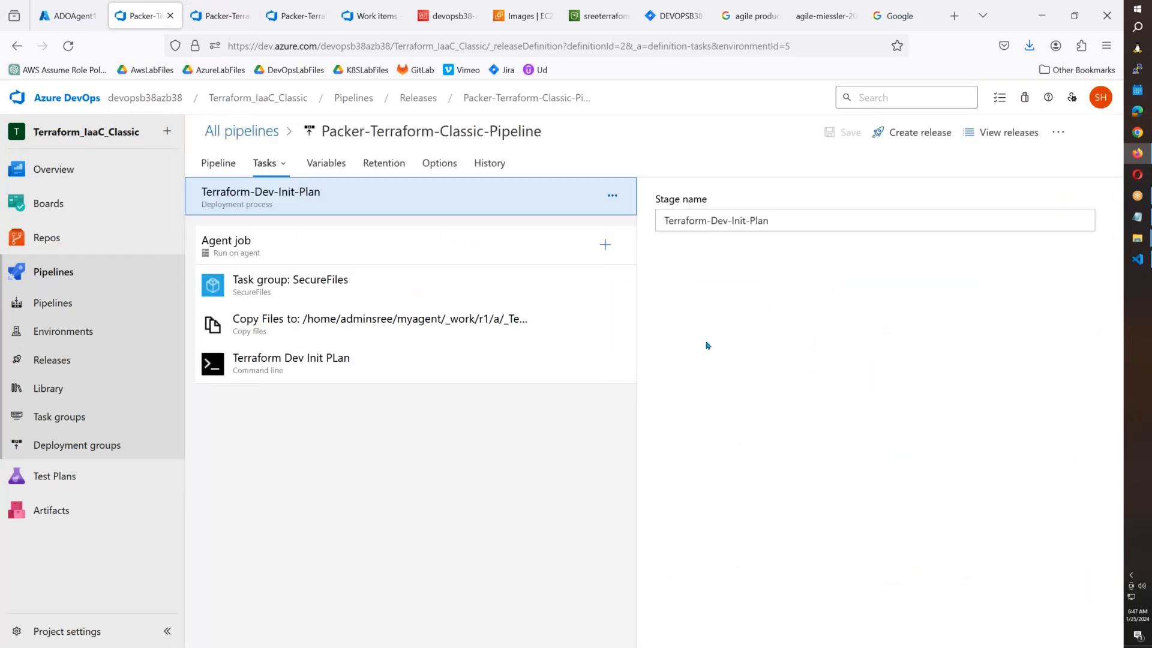
pyautogui.click(411, 361)
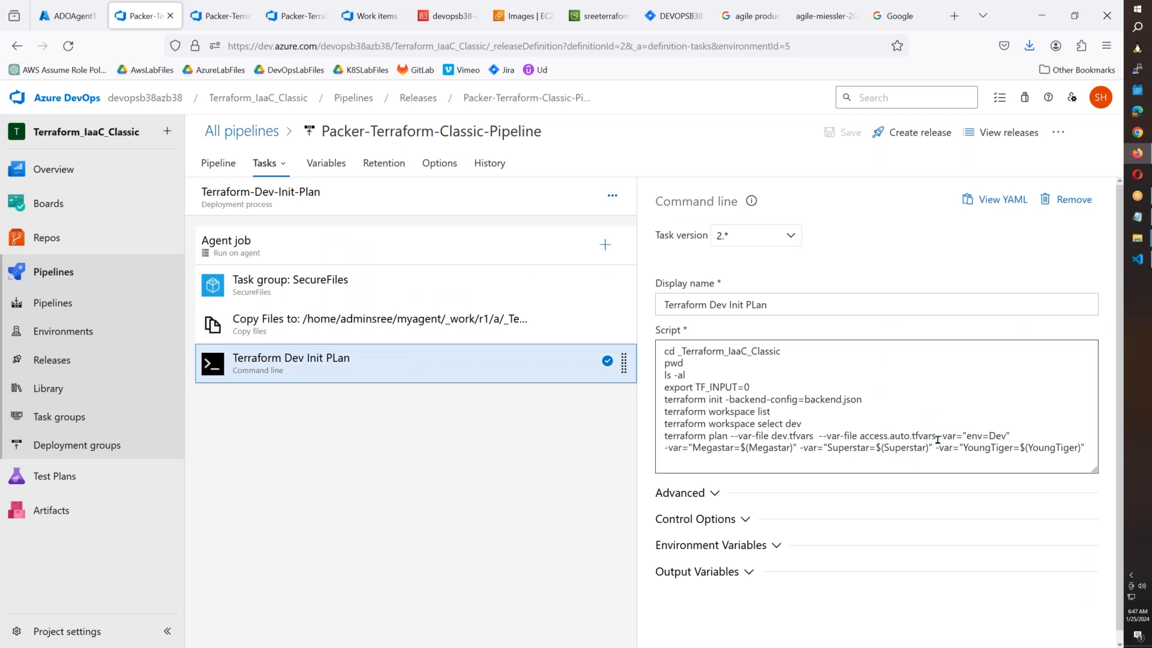
pyautogui.moveTo(937, 438); pyautogui.dragTo(825, 439)
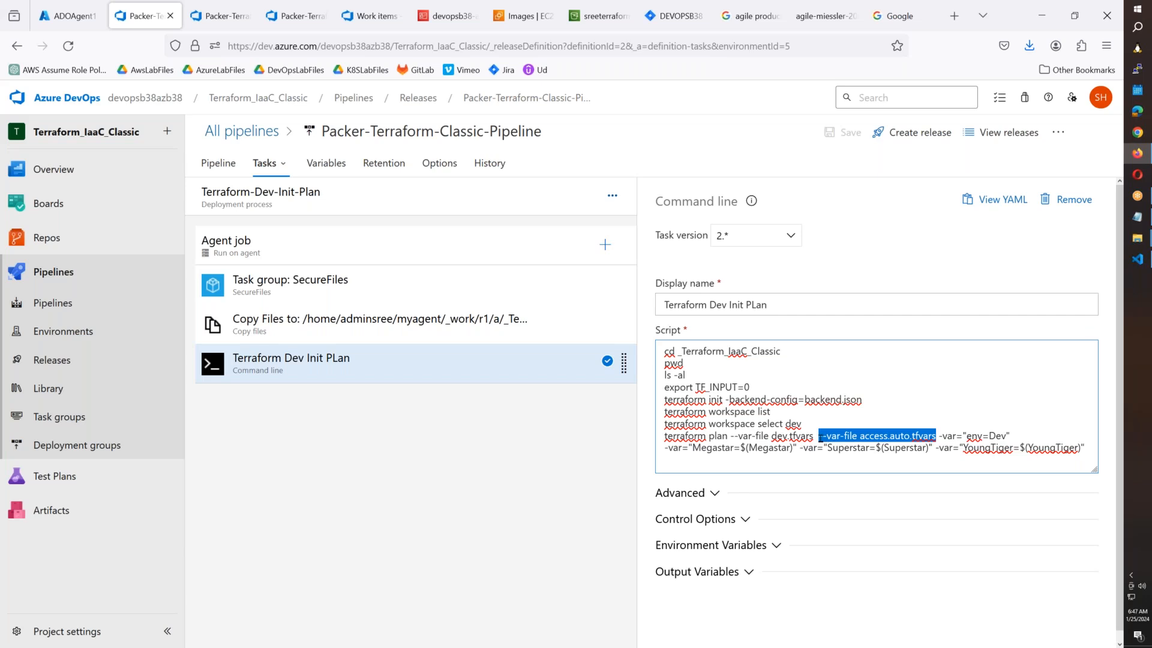
pyautogui.click(49, 389)
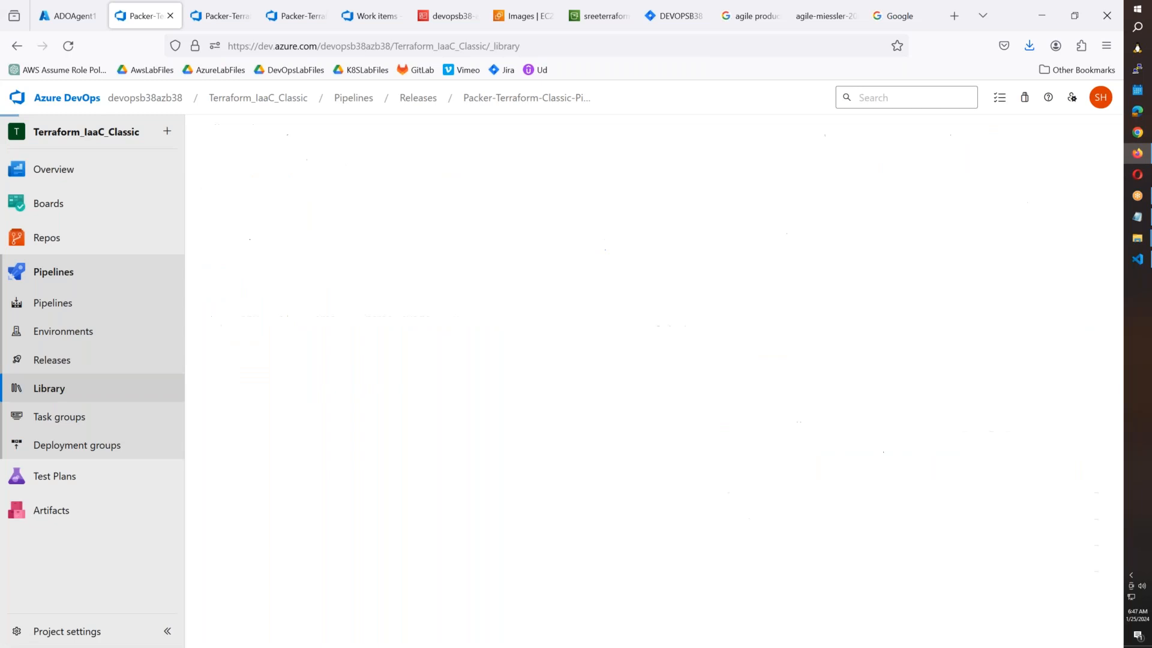
# View the access.auto.tfvars secure file's details under Secure files.
pyautogui.click(306, 170)
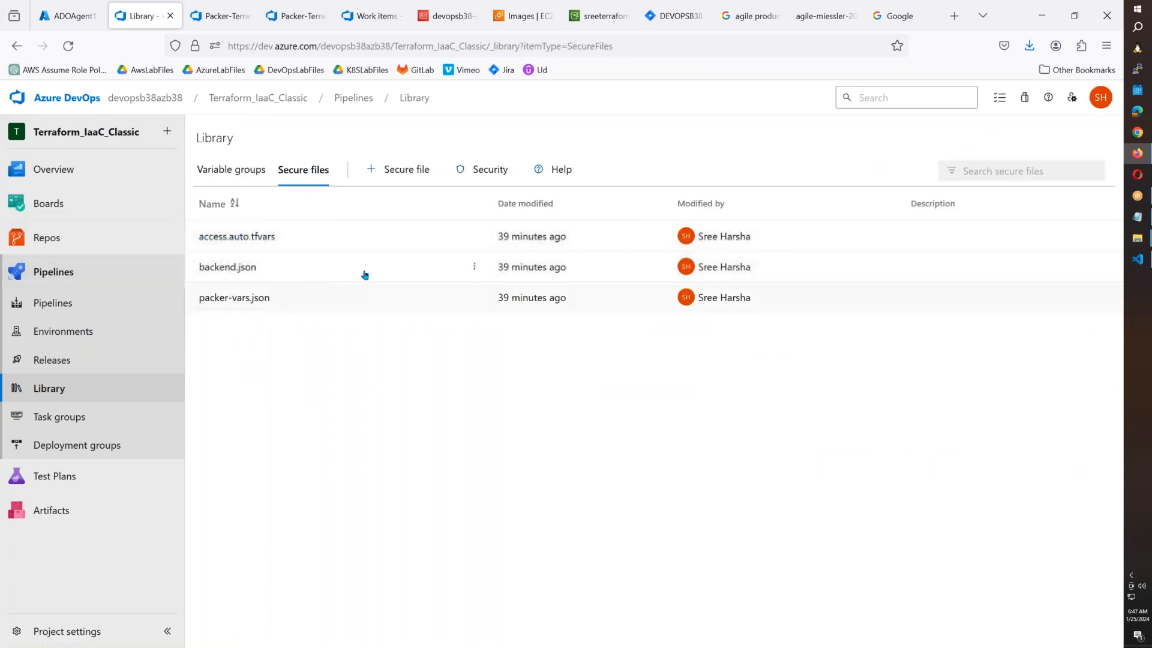
pyautogui.click(475, 237)
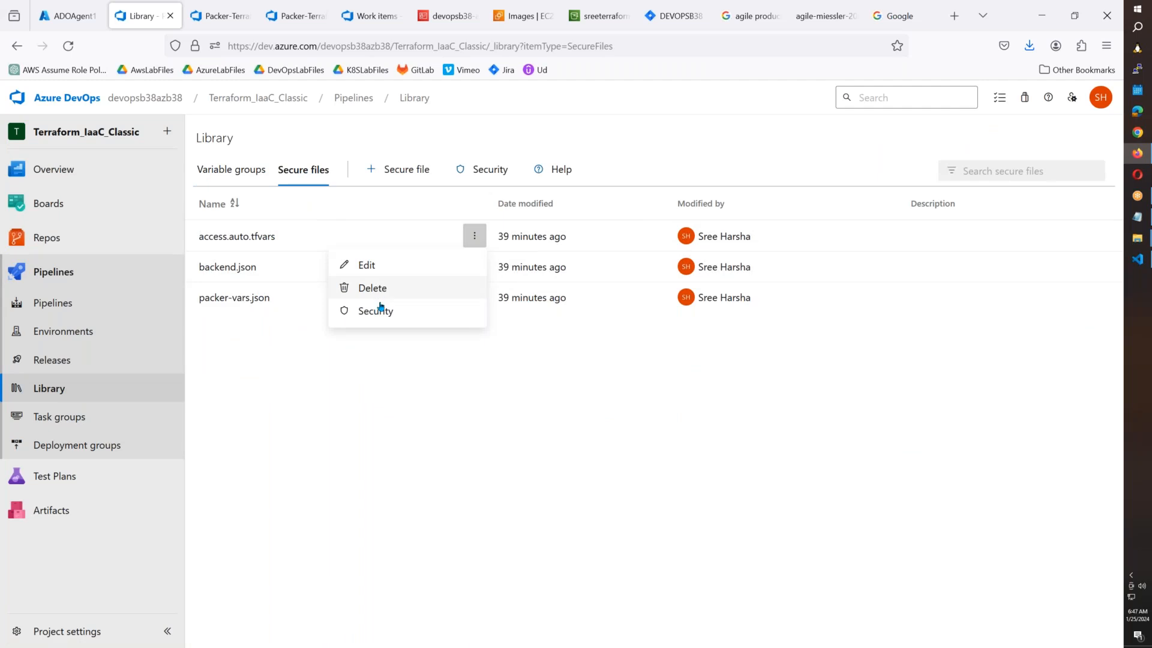
pyautogui.click(367, 264)
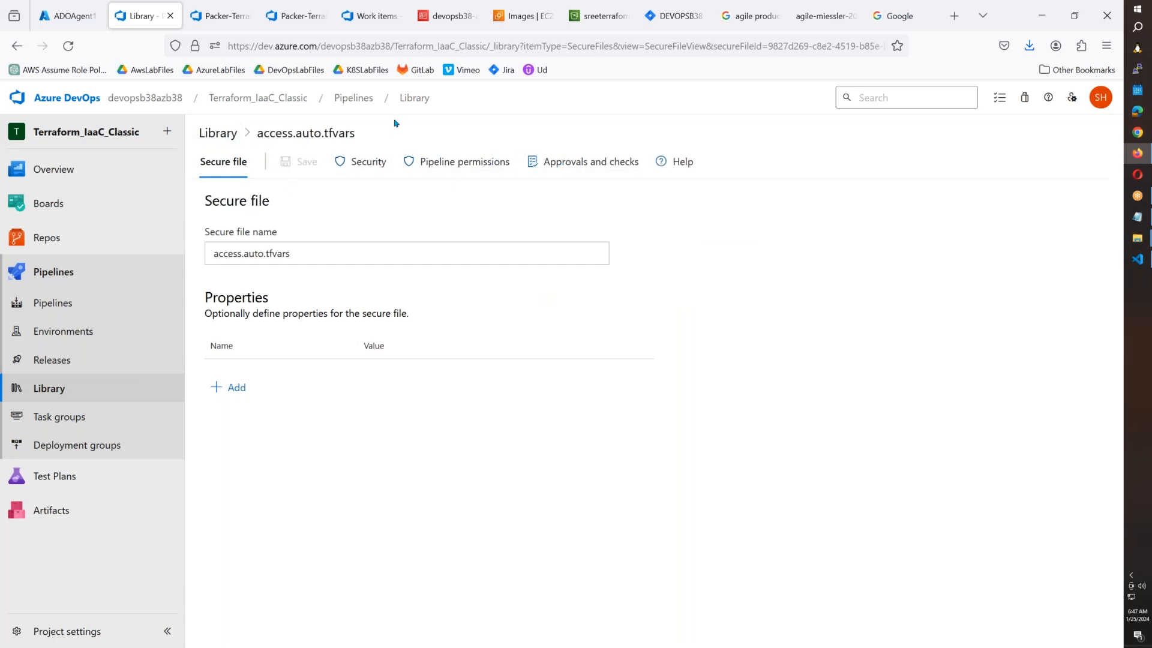
pyautogui.click(109, 399)
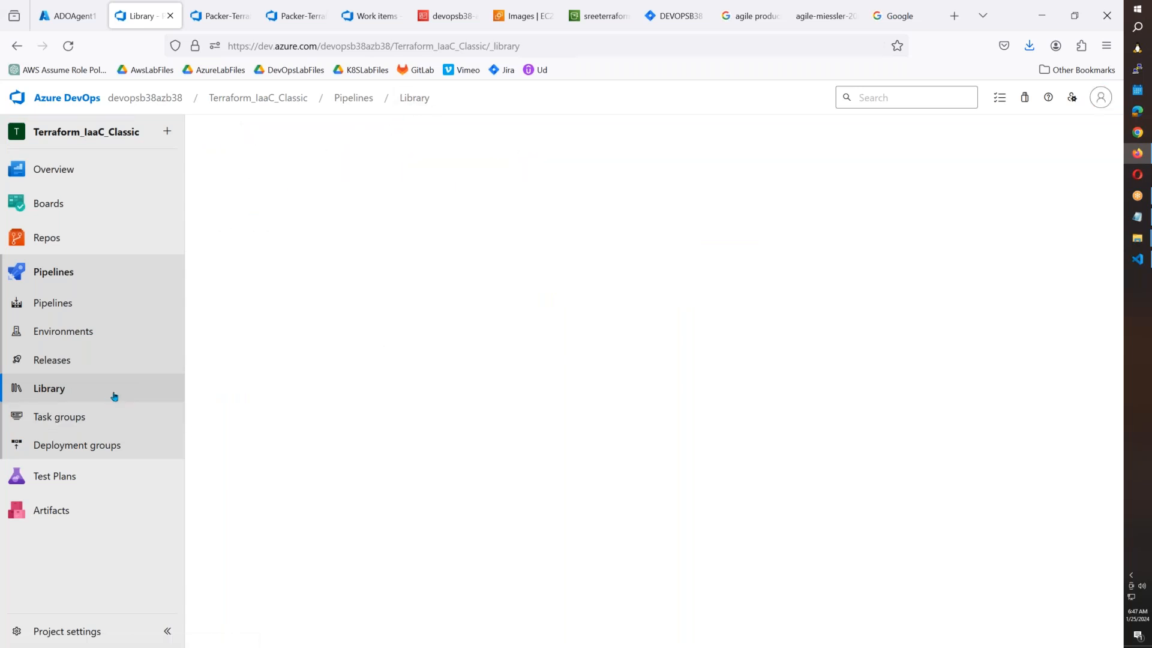
# Delete the access.auto.tfvars secure file, leaving backend.json and packer-vars.json.
pyautogui.click(295, 175)
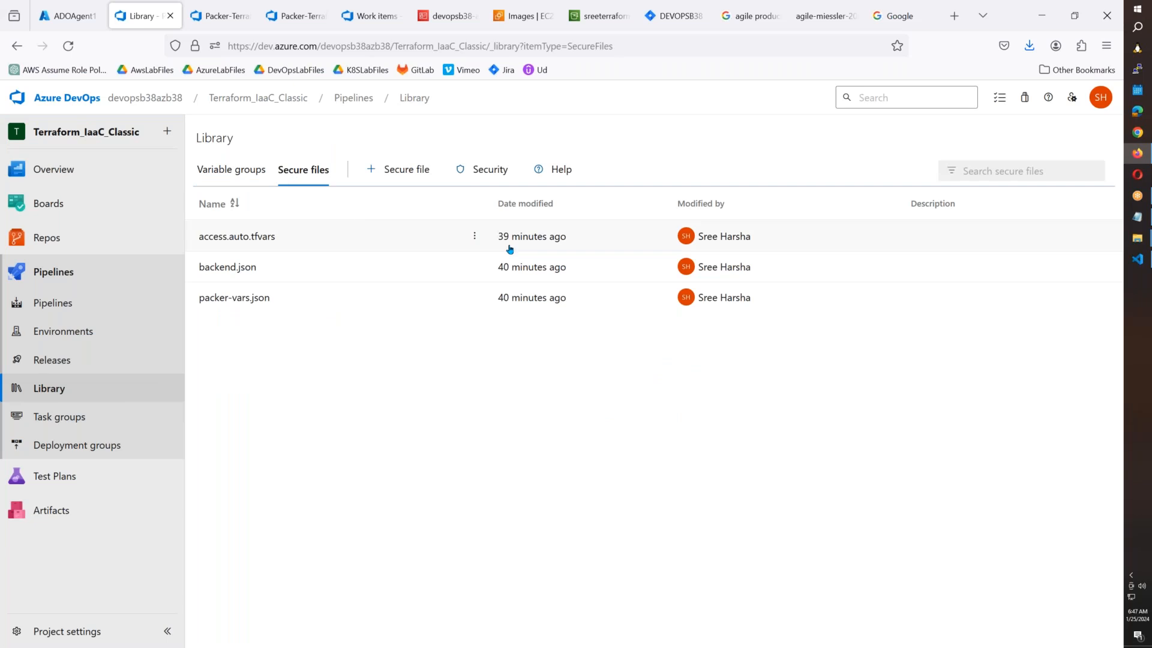
pyautogui.click(480, 240)
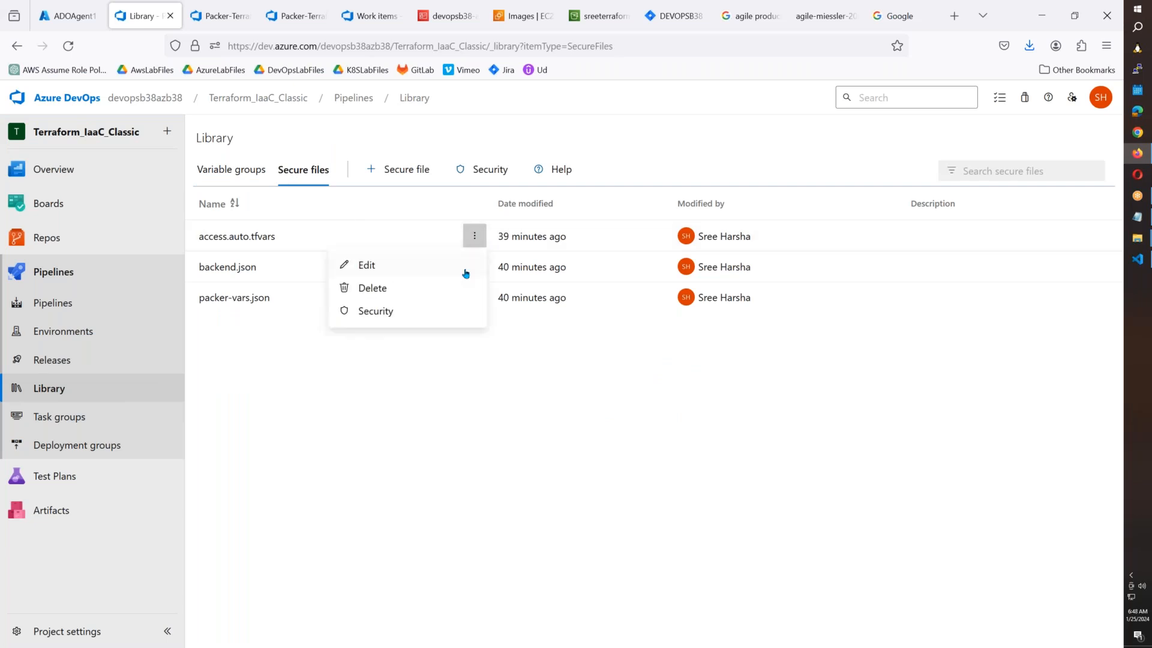
pyautogui.click(410, 291)
pyautogui.click(636, 416)
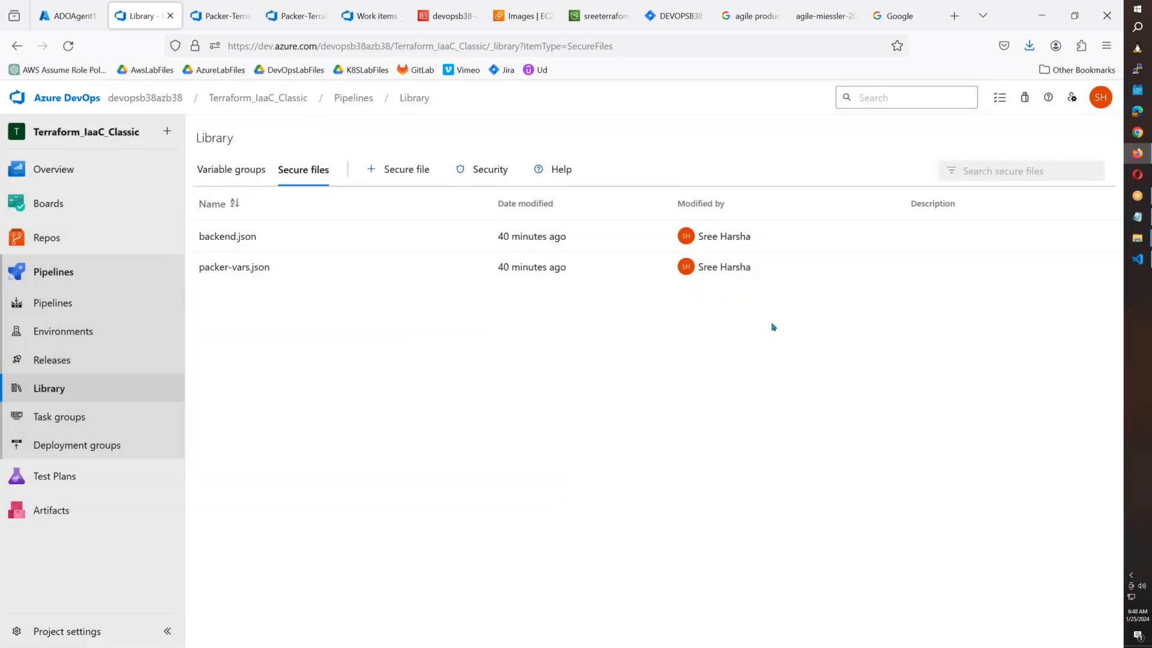
pyautogui.click(1138, 260)
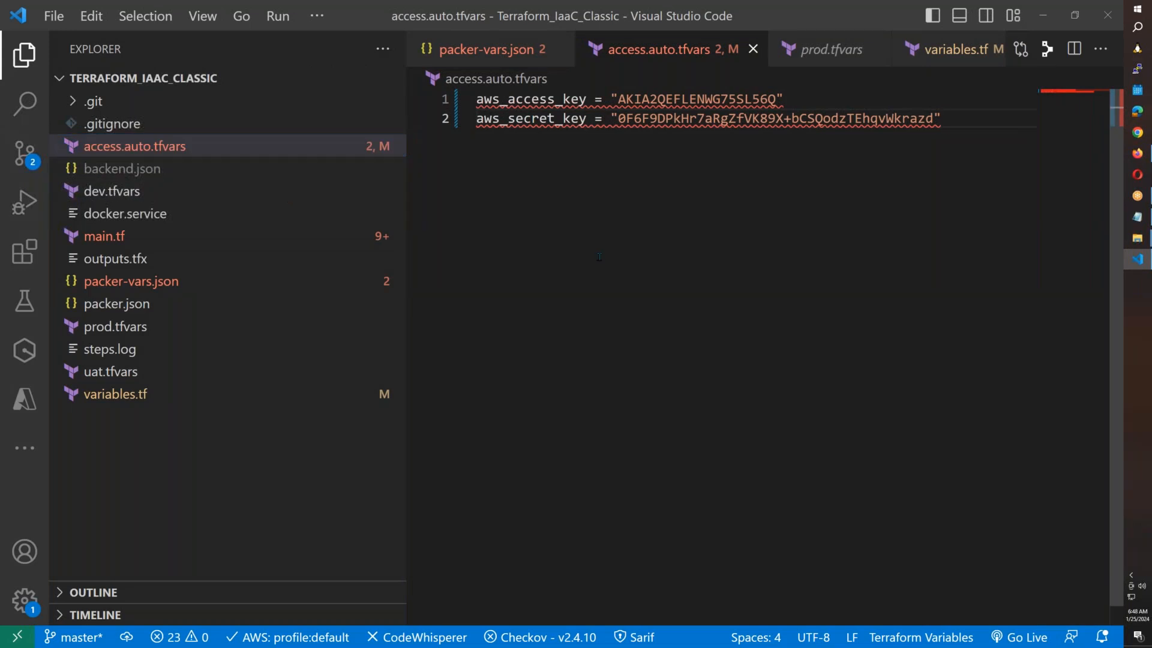
# Copy access.auto.tfvars's full path and open it through the Windows Run prompt.
pyautogui.rightClick(183, 148)
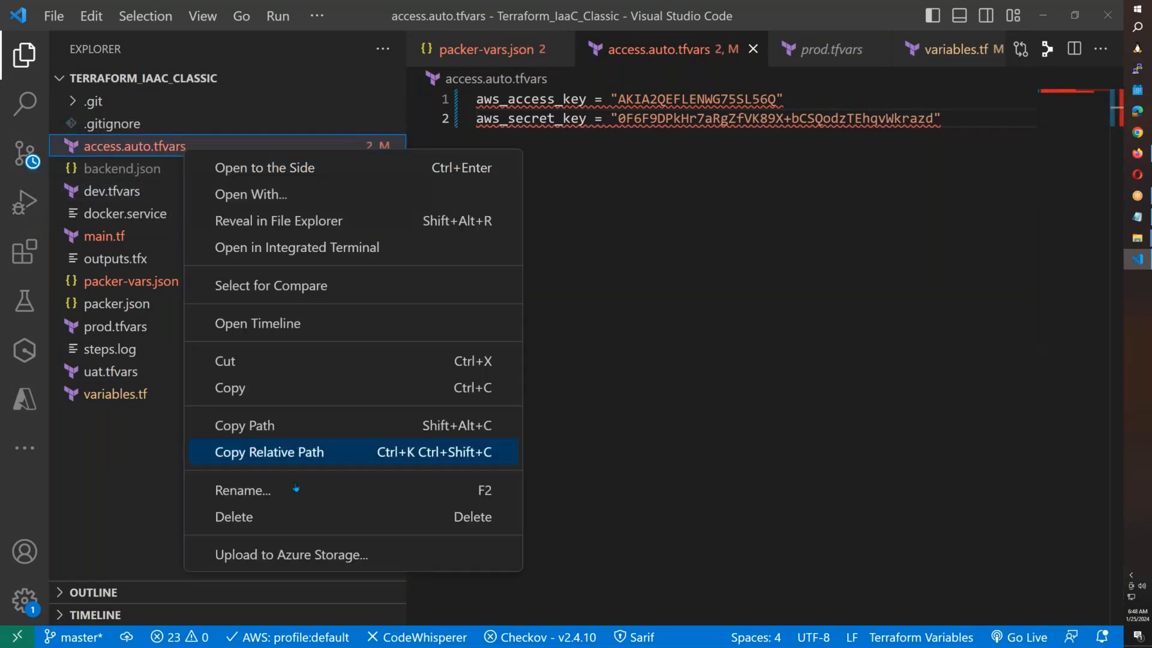
pyautogui.click(277, 427)
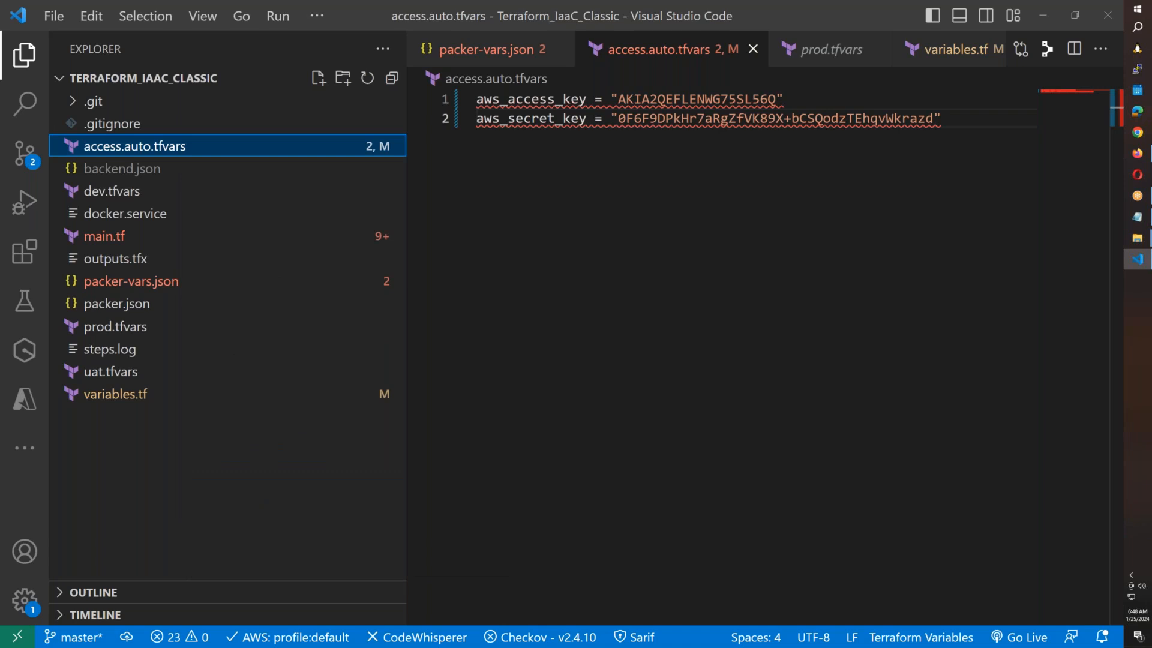
pyautogui.press('super+r')
pyautogui.hotkey('ctrl', 'v')
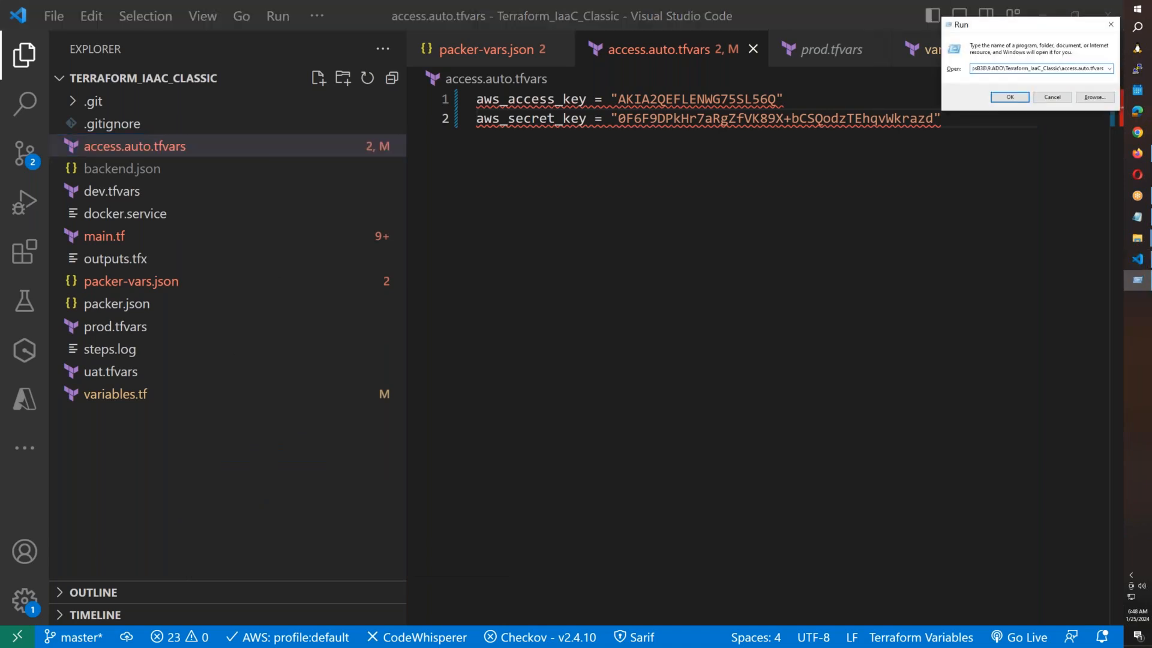
pyautogui.press('Return')
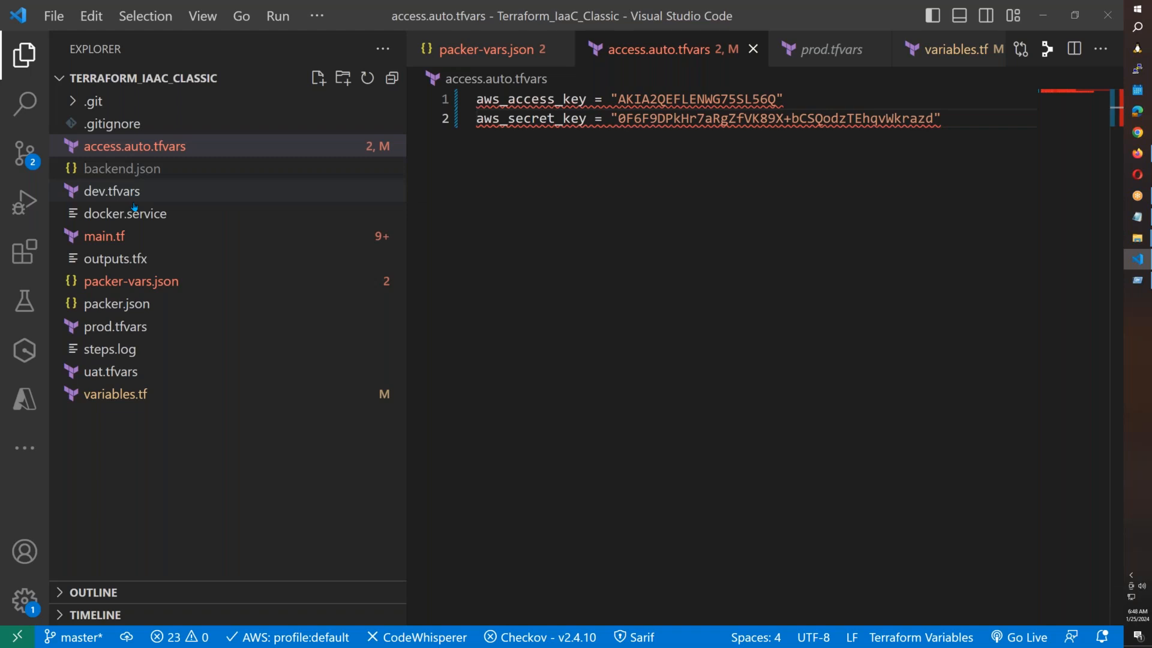
# Replace the access key in access.auto.tfvars with the one from packer-vars.json.
pyautogui.click(131, 282)
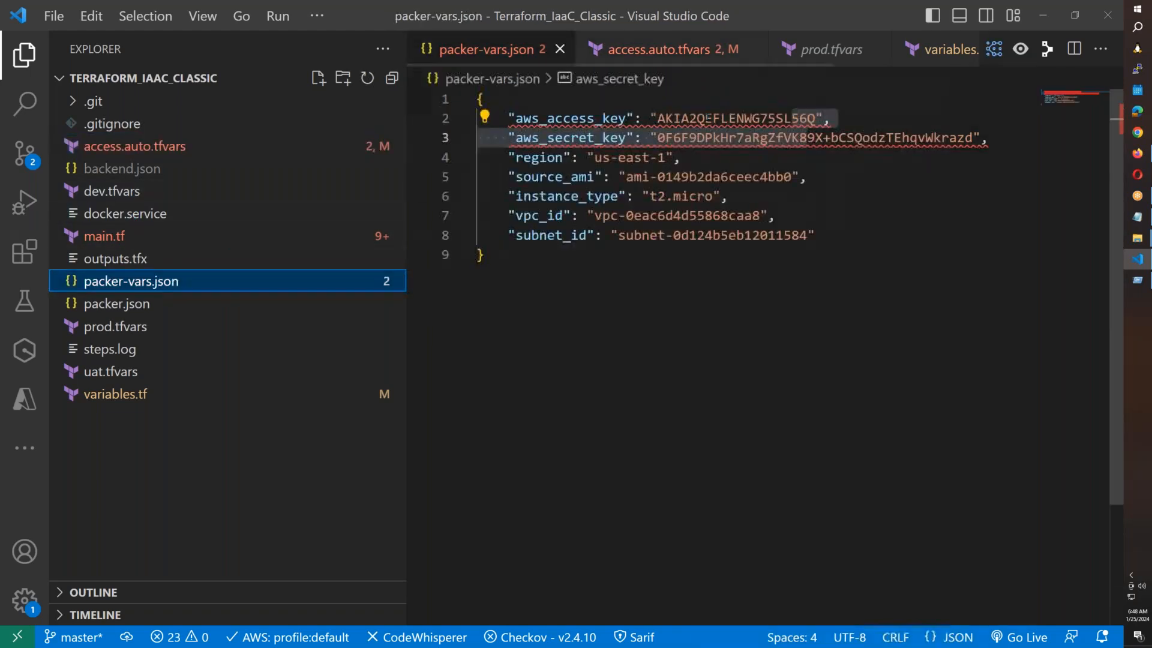
pyautogui.doubleClick(708, 118)
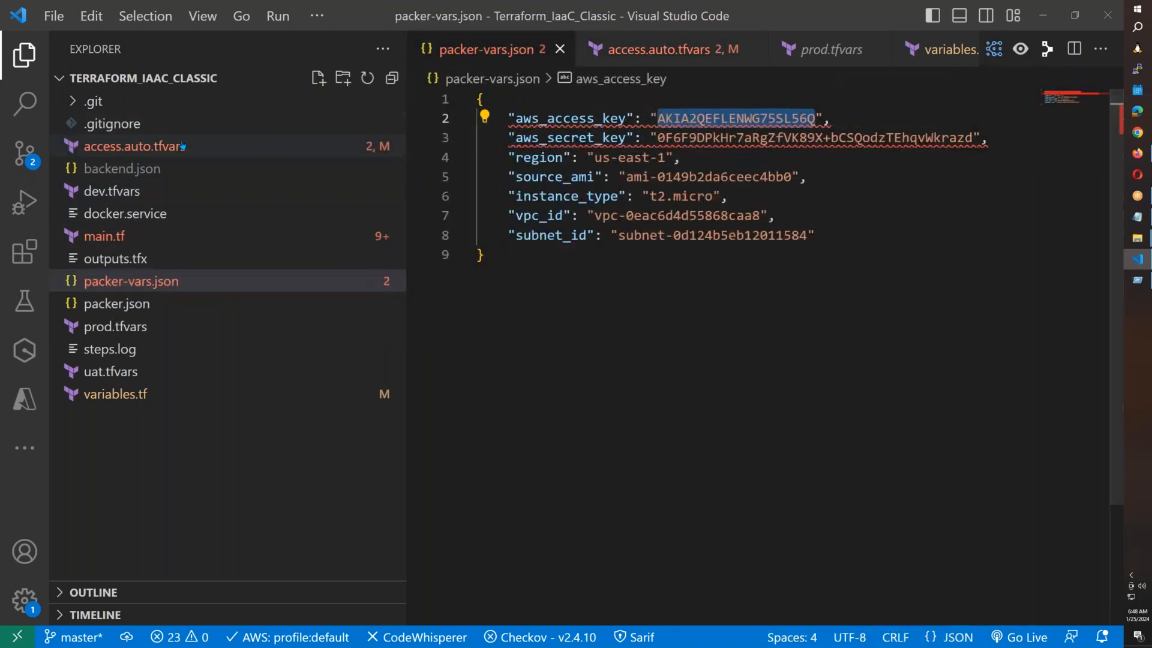
pyautogui.click(660, 49)
pyautogui.doubleClick(643, 97)
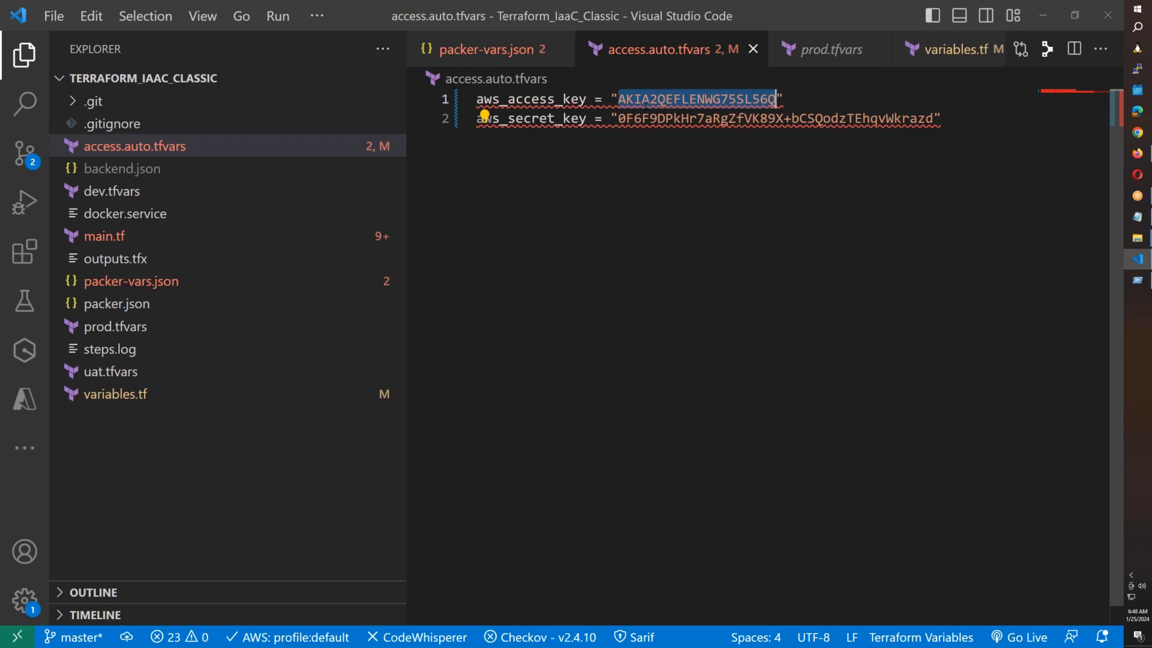
pyautogui.hotkey('ctrl', 'v')
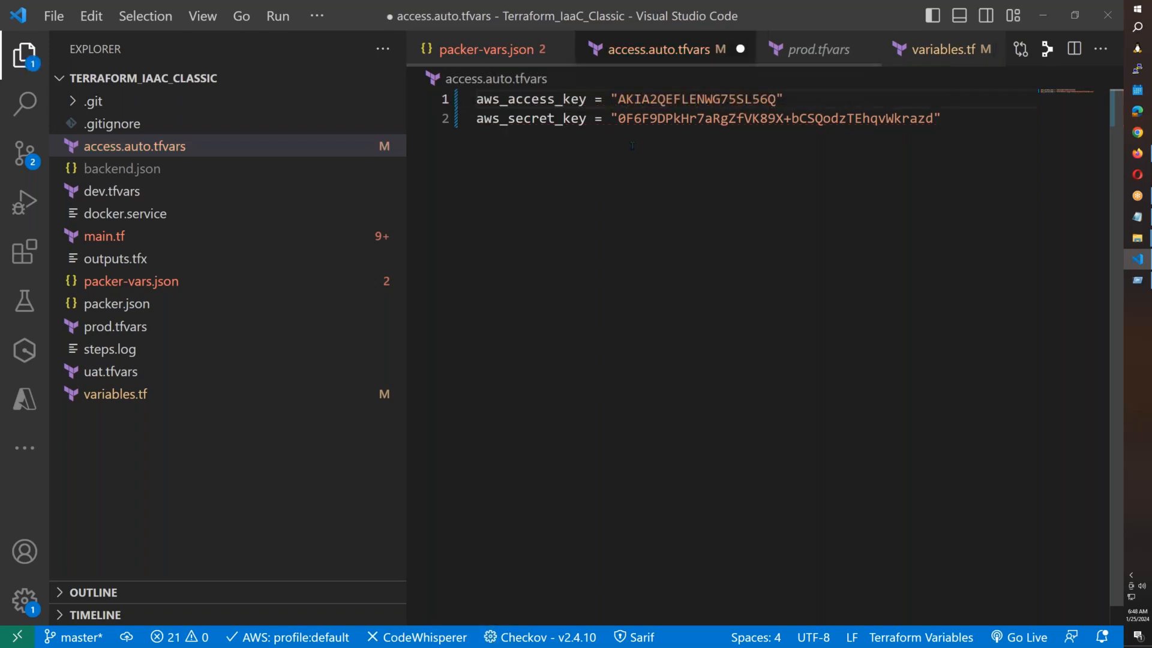
# Replace the secret key in access.auto.tfvars with packer-vars.json's value and save the file.
pyautogui.click(138, 281)
pyautogui.moveTo(972, 138); pyautogui.dragTo(658, 138)
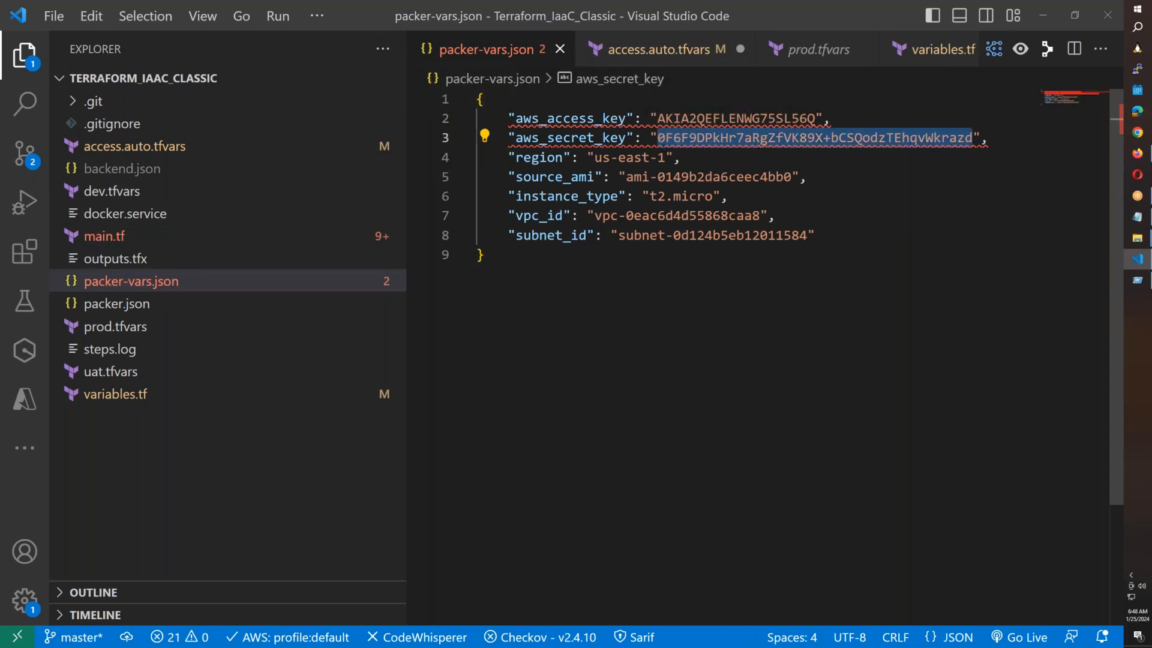
pyautogui.click(172, 150)
pyautogui.click(173, 150)
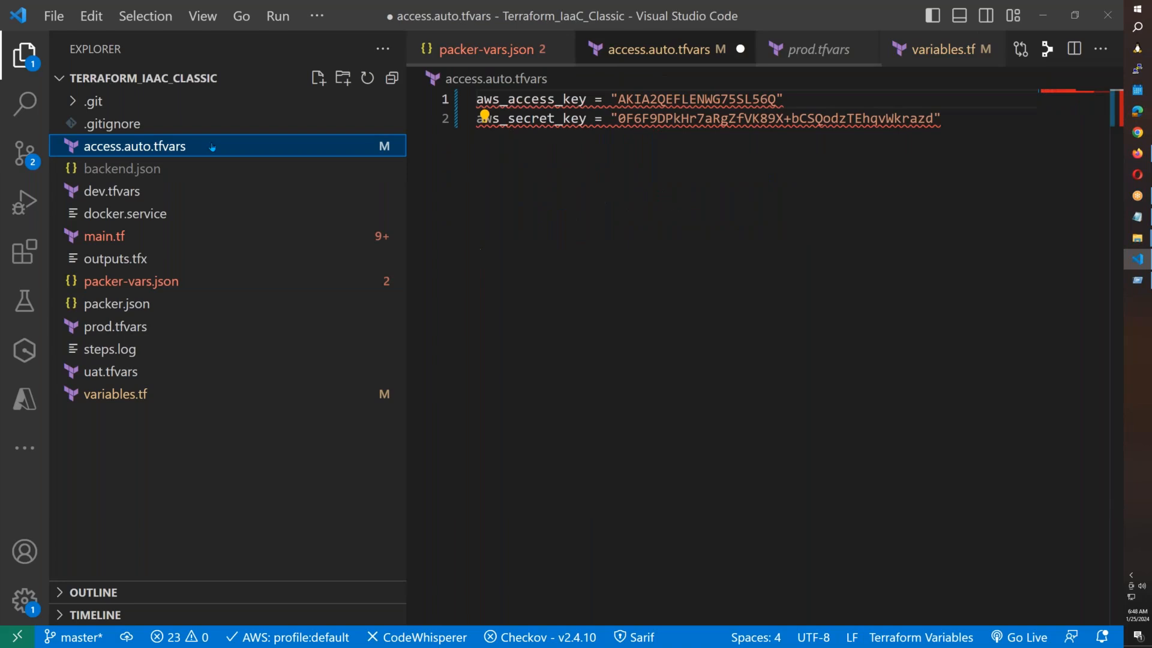
pyautogui.moveTo(933, 119); pyautogui.dragTo(619, 118)
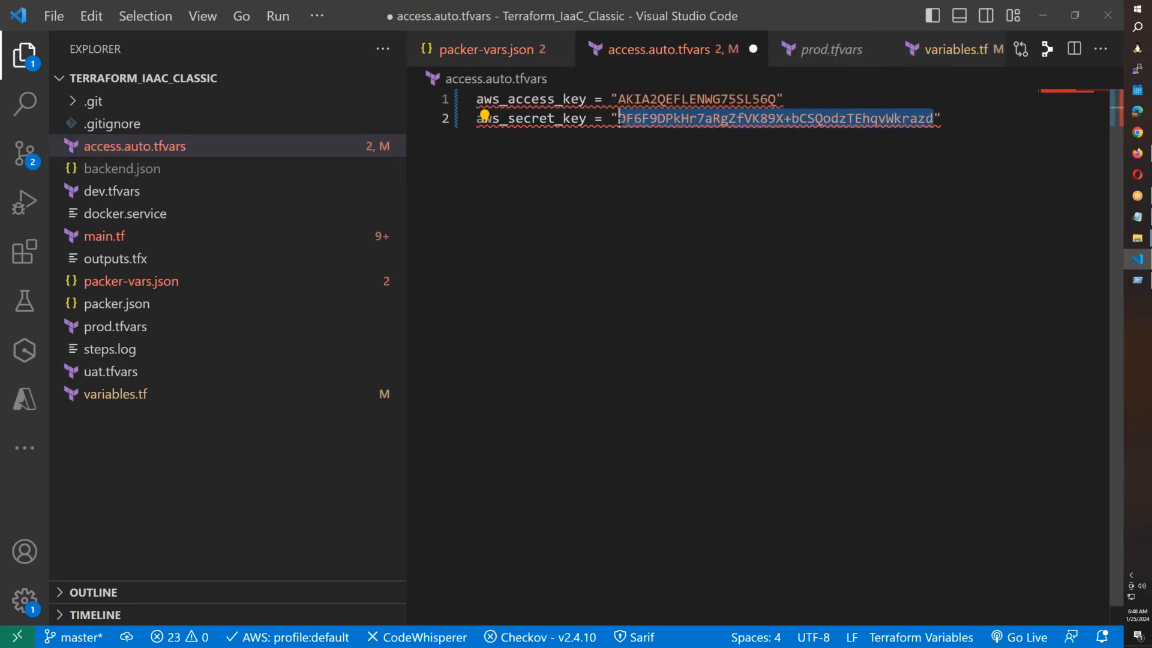
pyautogui.press('BackSpace')
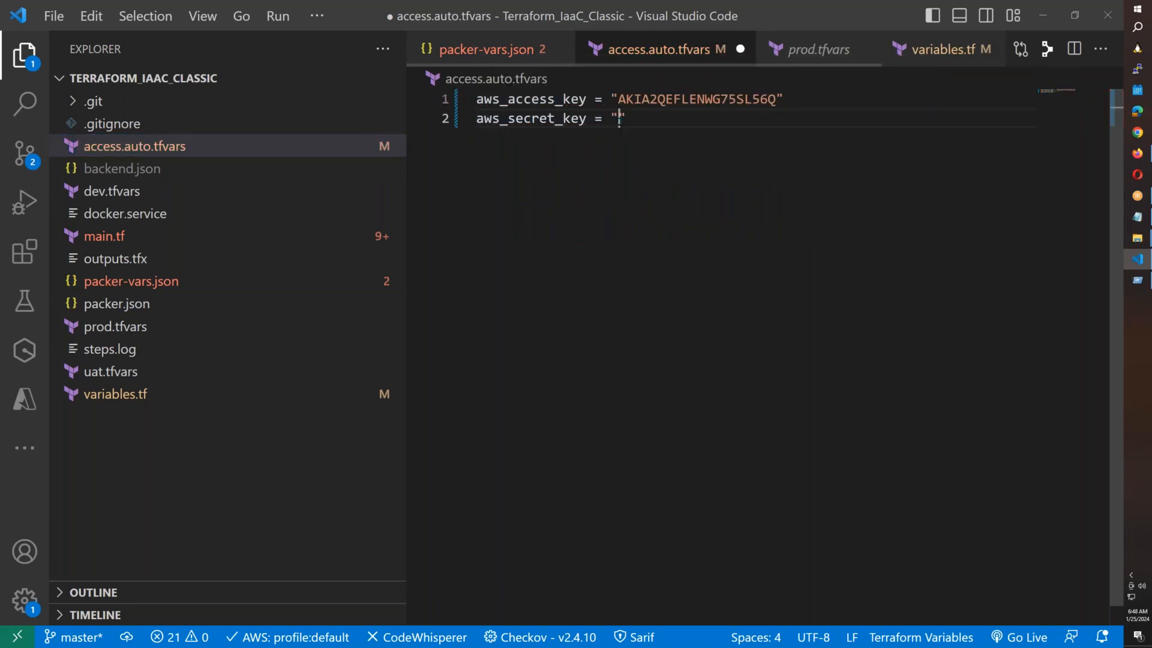
pyautogui.hotkey('ctrl', 'v')
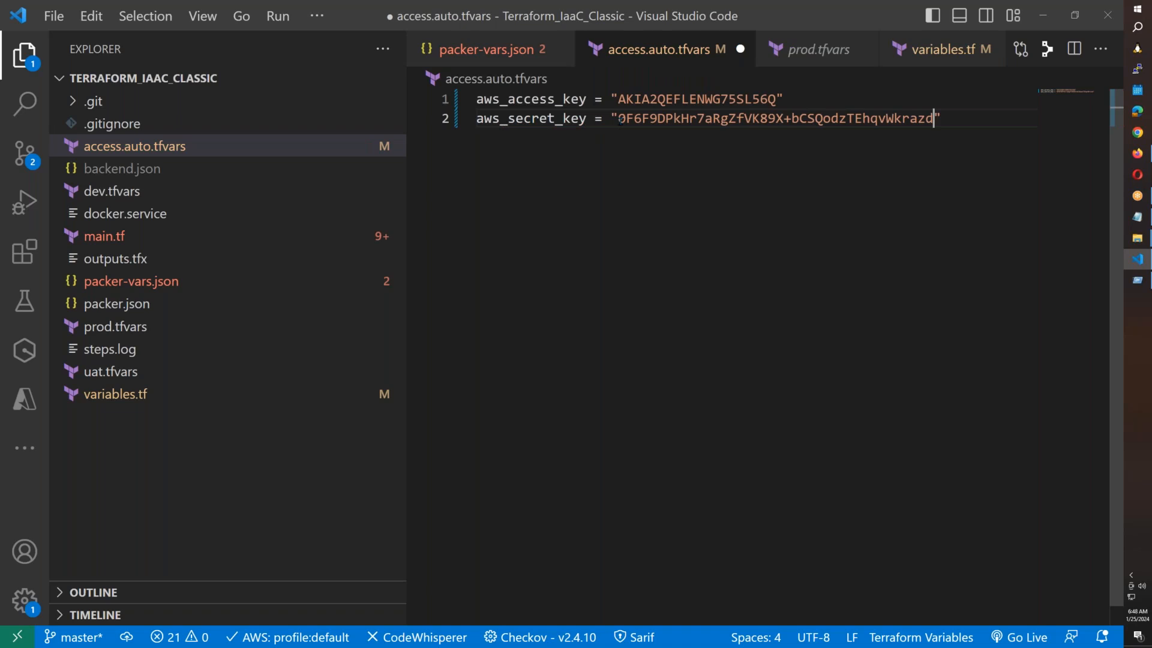
pyautogui.click(983, 120)
pyautogui.hotkey('ctrl', 's')
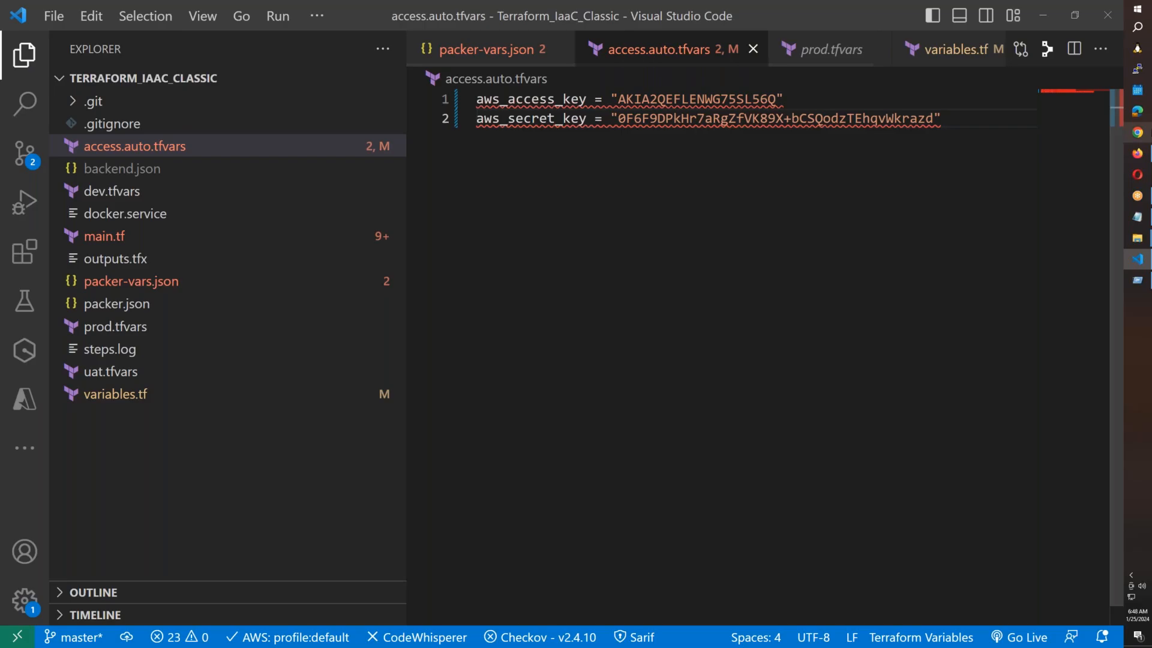
pyautogui.hotkey('alt', 'Tab')
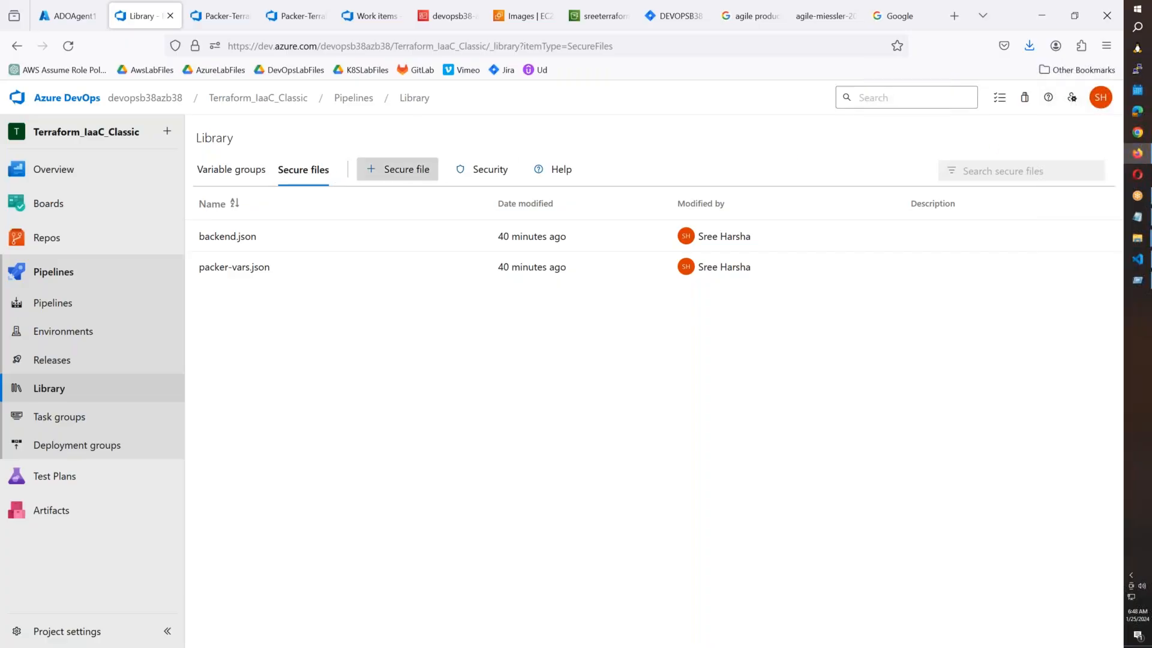
# Attach access.auto.tfvars from the Terraform_IaaC_Classic folder as a new secure file.
pyautogui.click(399, 169)
pyautogui.click(683, 363)
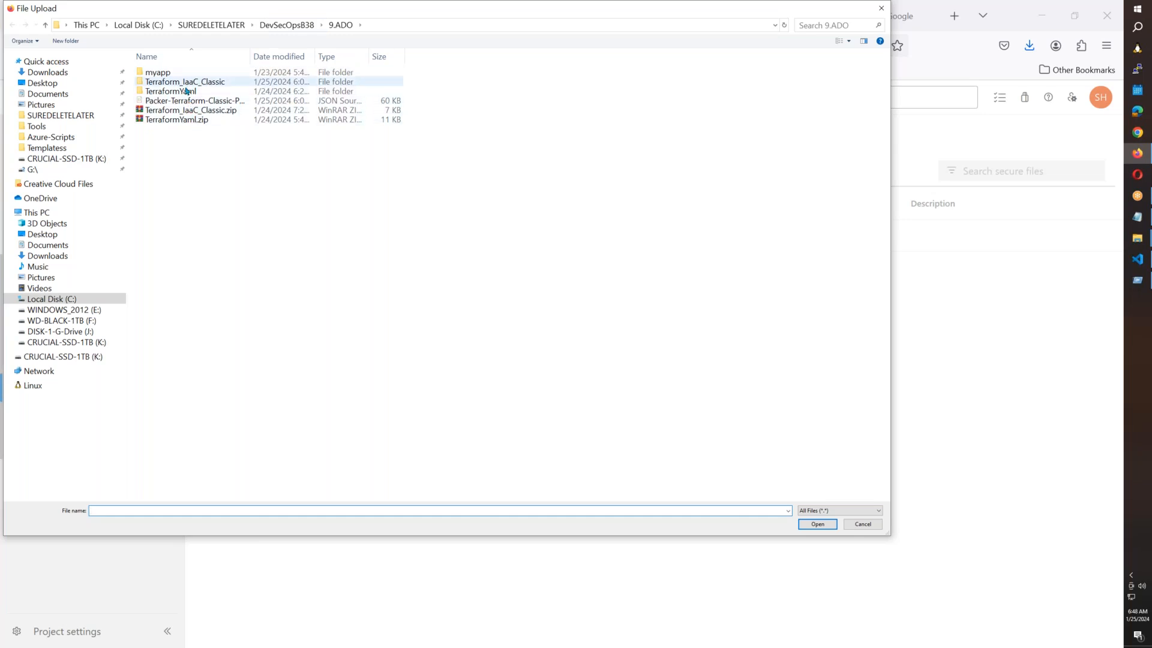
pyautogui.doubleClick(187, 83)
pyautogui.click(187, 92)
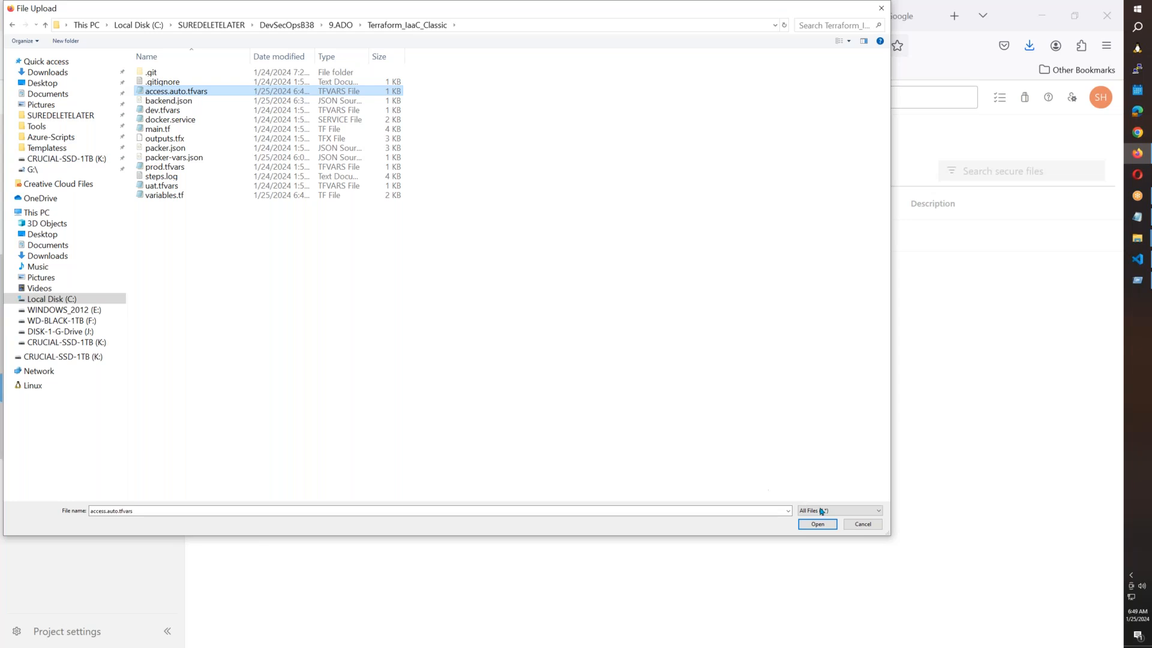
pyautogui.click(819, 526)
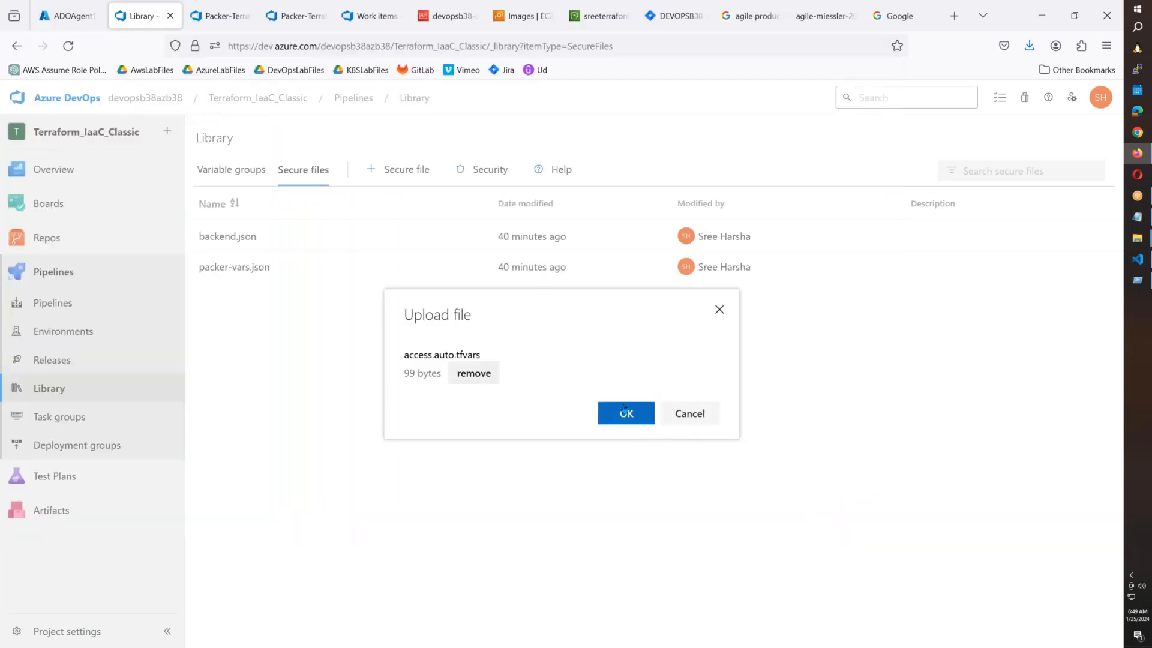
pyautogui.click(627, 413)
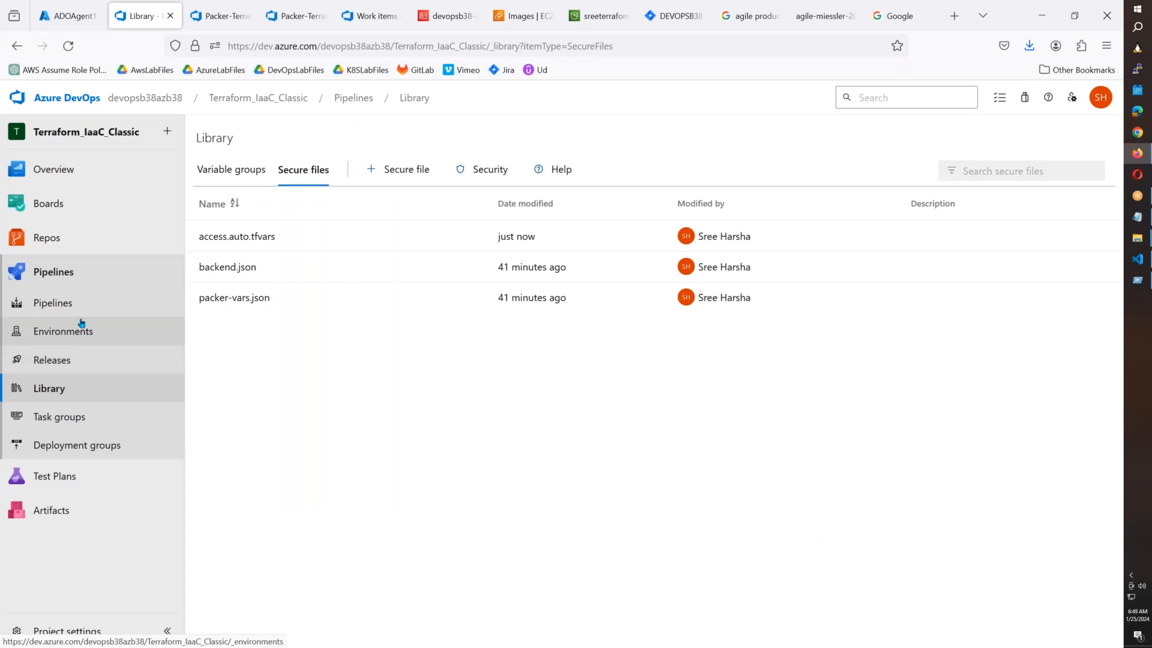
# Open the SecureFiles task group used in Packer-Terraform-Classic-Pipeline's Packer Validation stage.
pyautogui.click(60, 361)
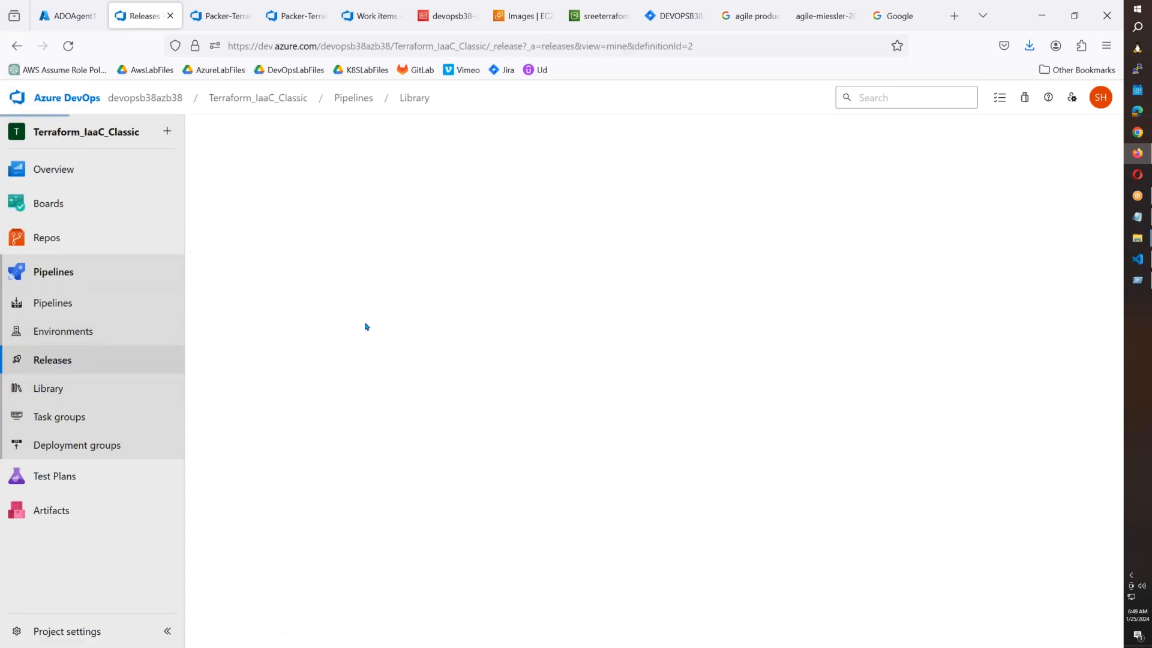
pyautogui.click(957, 151)
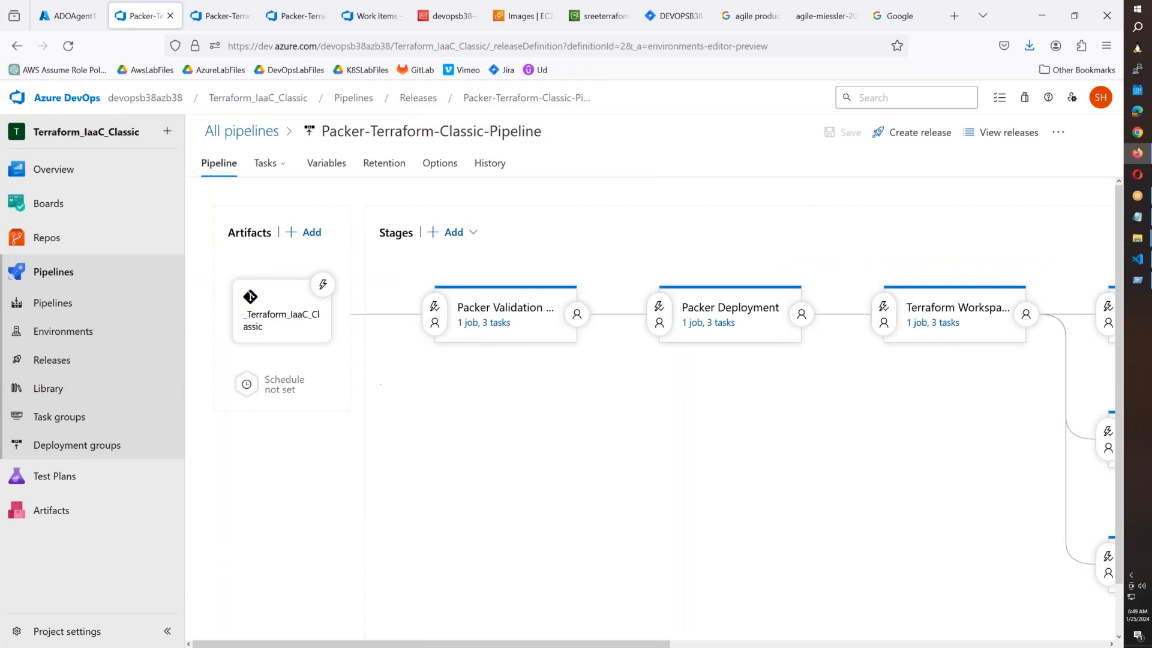
pyautogui.click(503, 325)
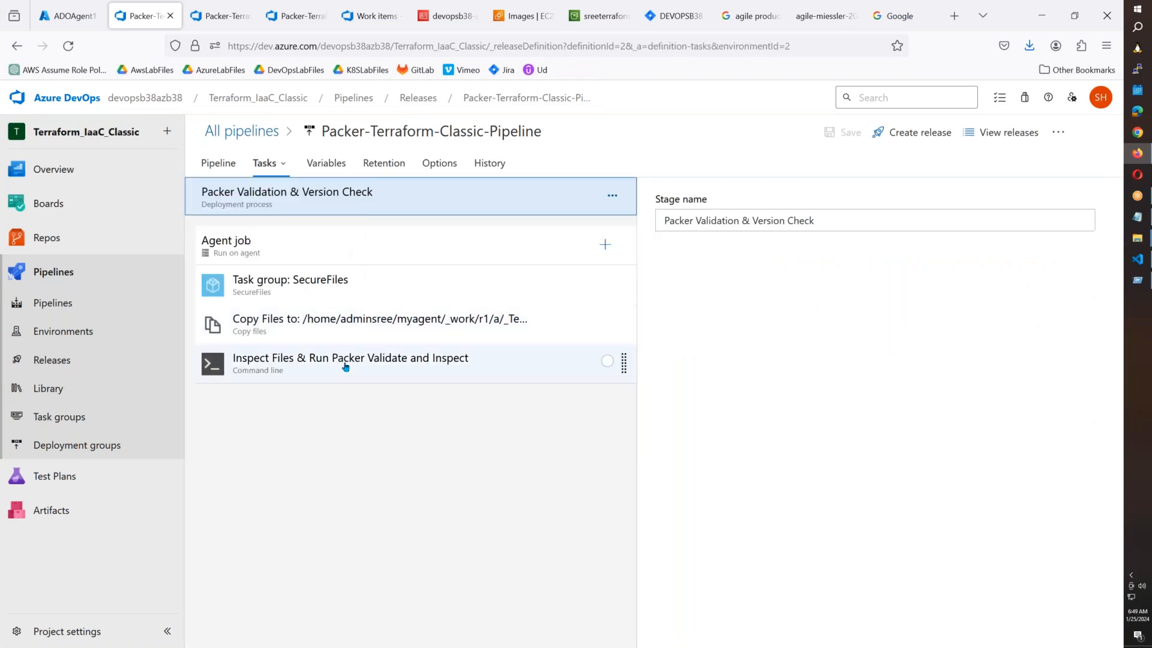
pyautogui.click(295, 294)
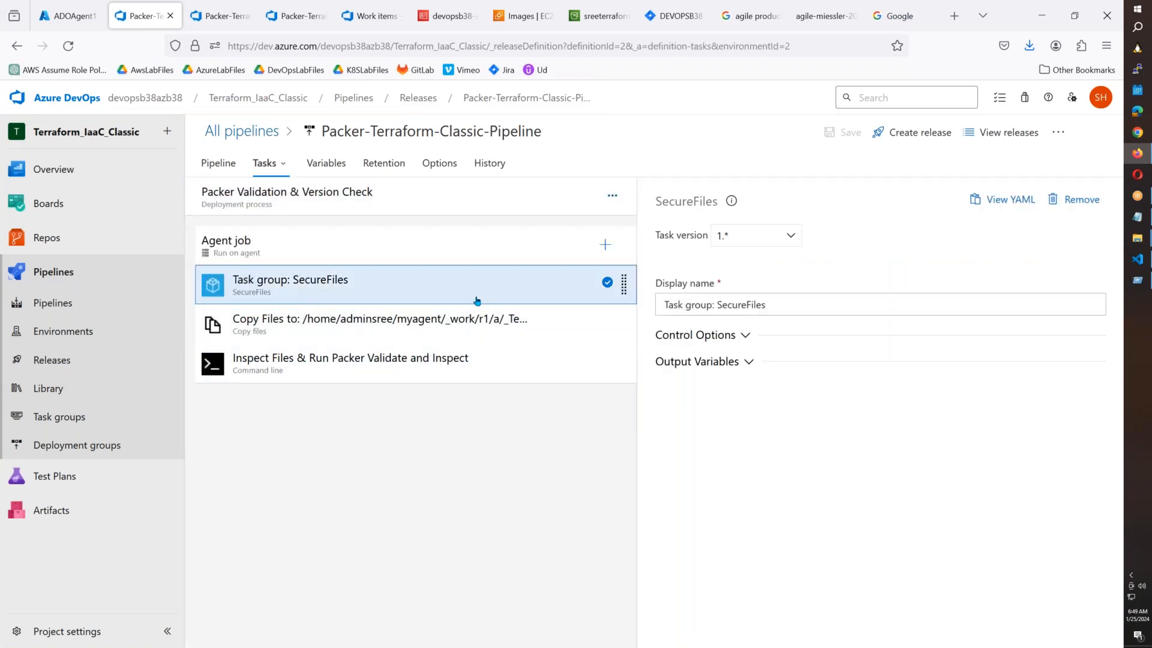
pyautogui.click(162, 415)
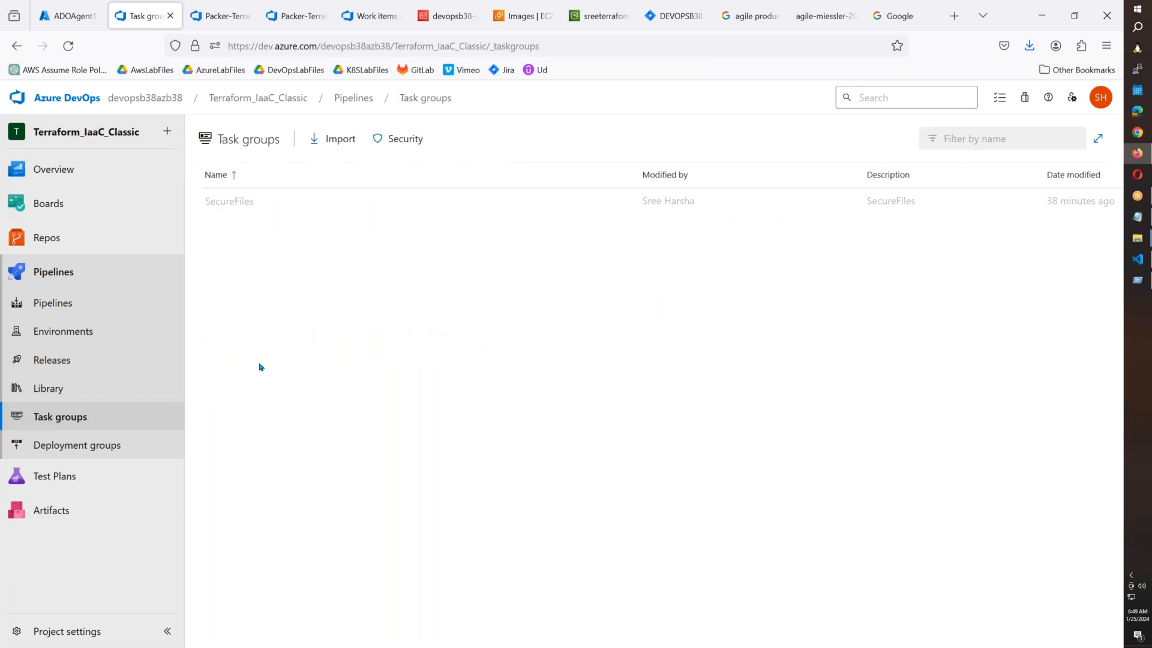
pyautogui.click(276, 207)
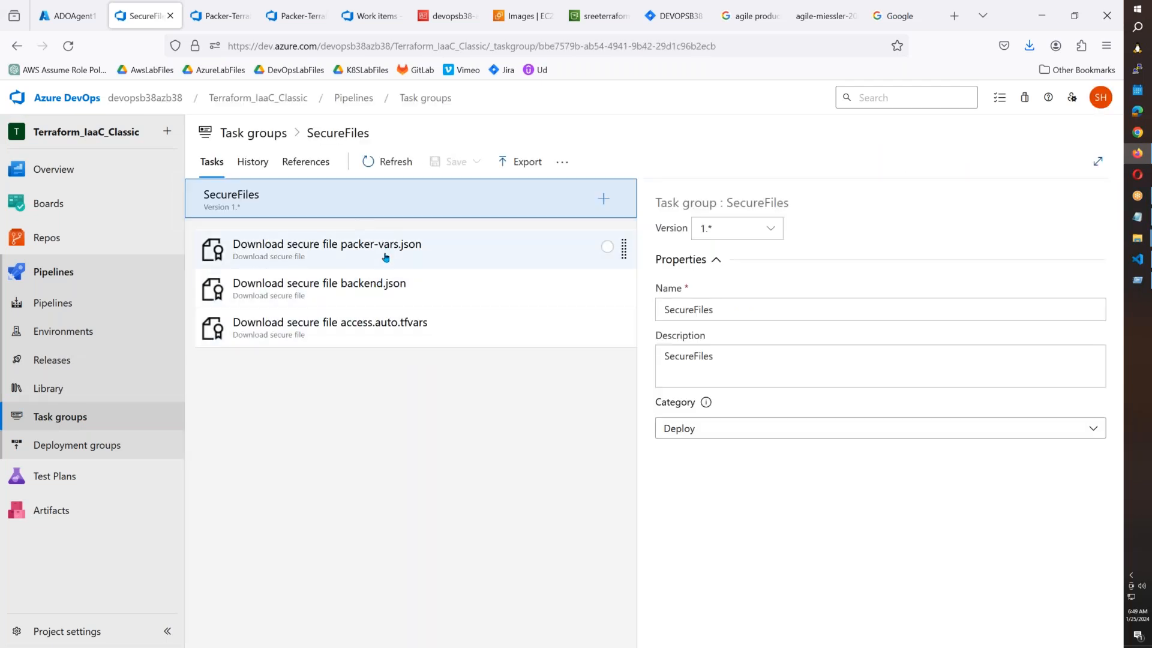
# Point the access.auto.tfvars download task at the access.auto.tfvars secure file and save.
pyautogui.click(396, 323)
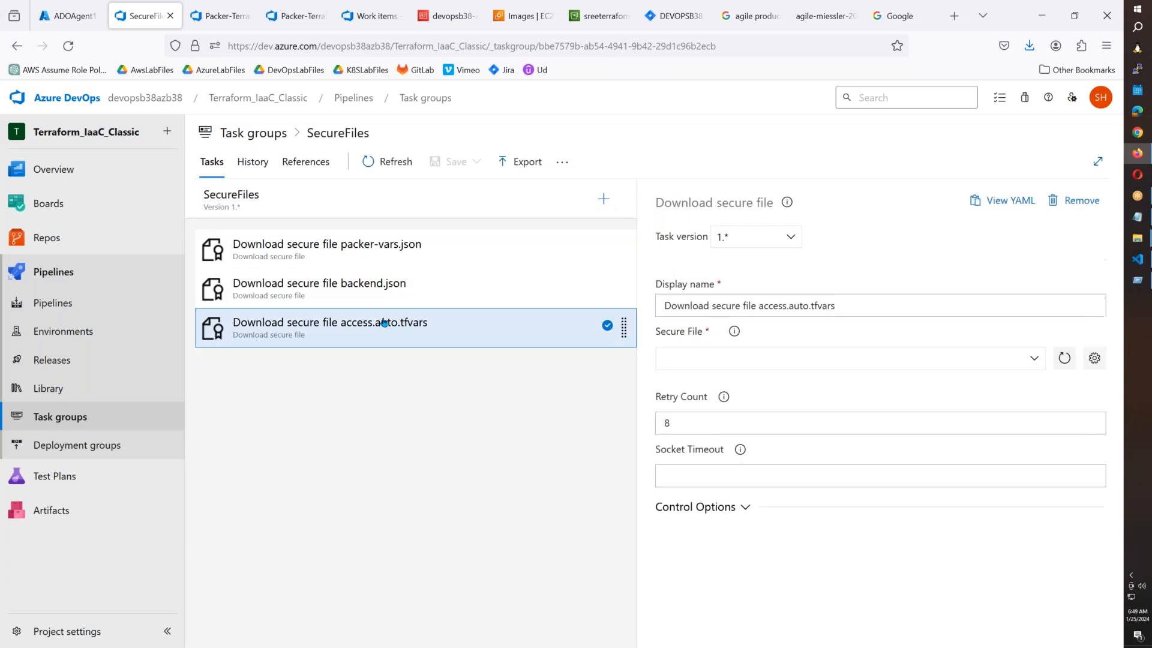
pyautogui.click(1033, 357)
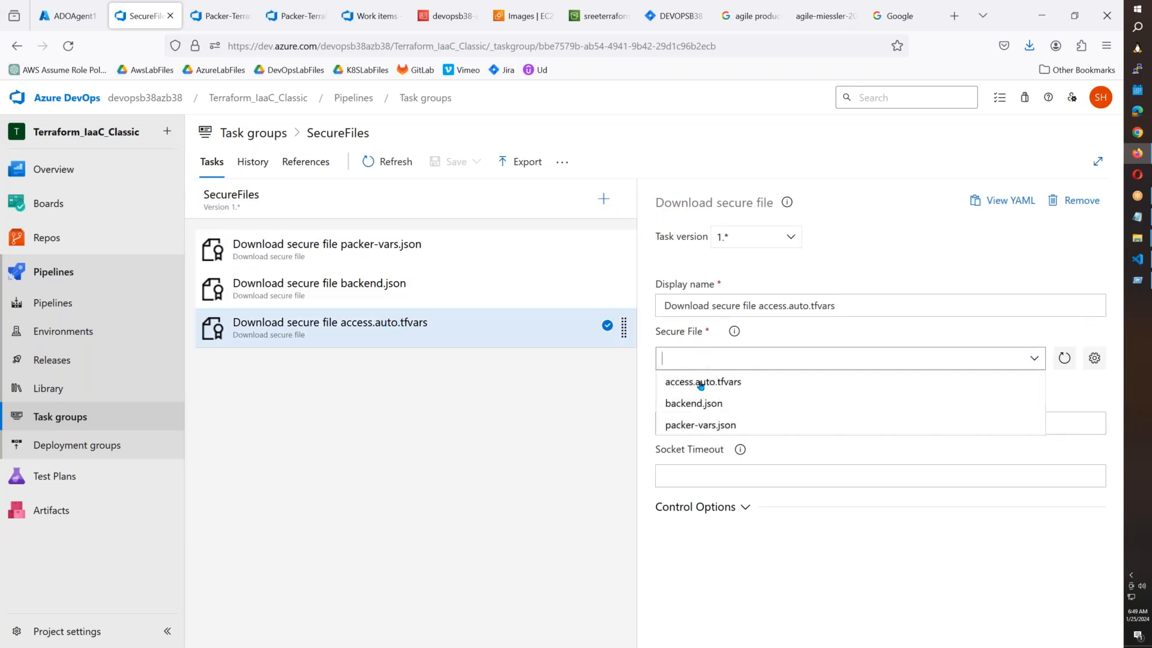
pyautogui.click(700, 387)
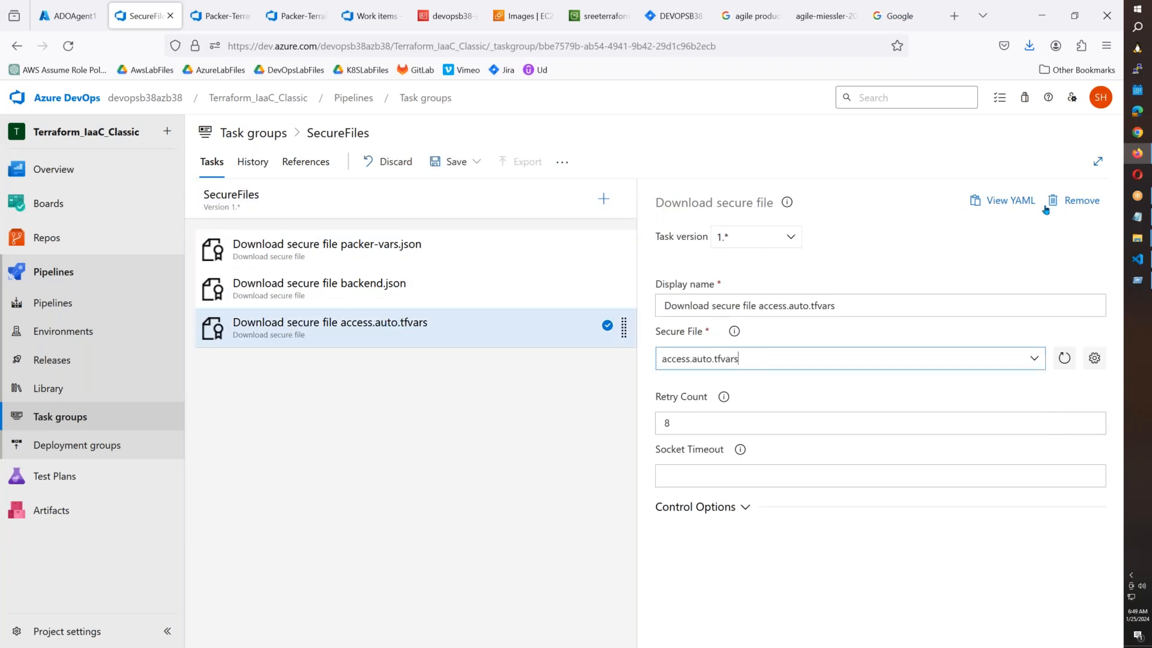
pyautogui.click(476, 161)
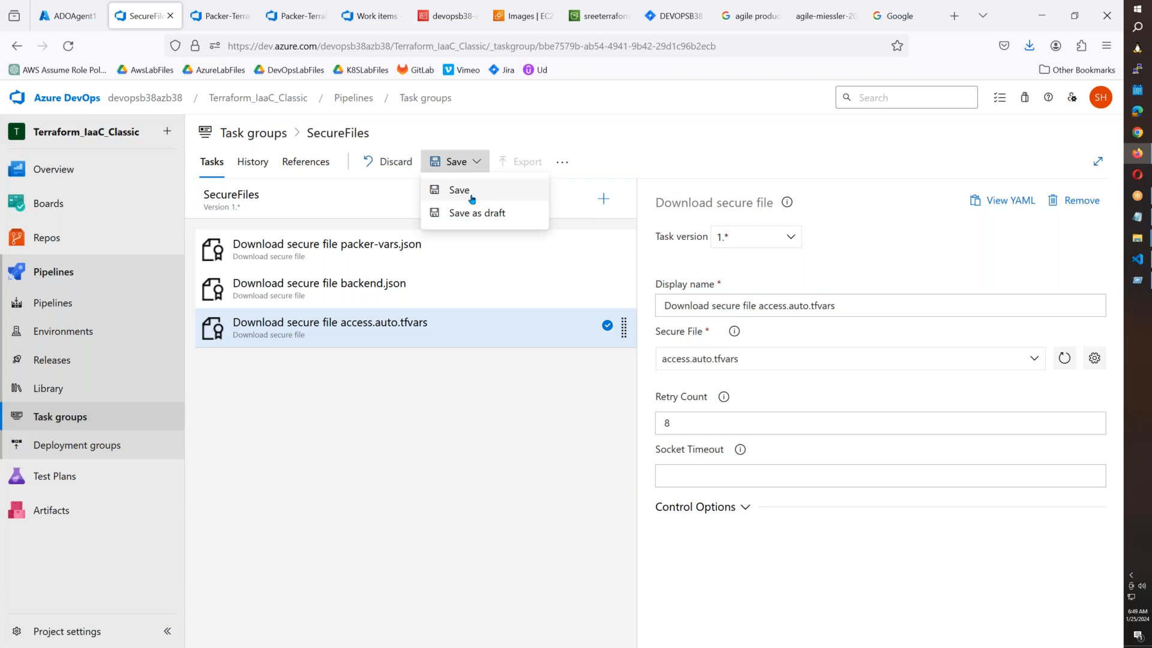
pyautogui.click(470, 189)
pyautogui.click(626, 459)
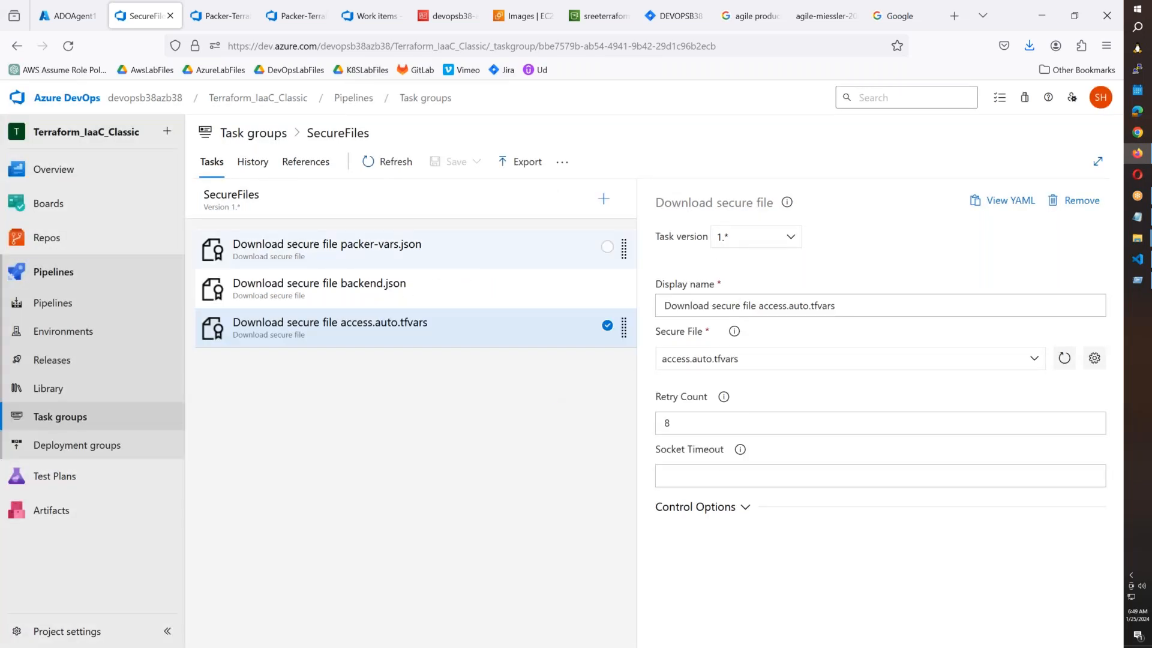
# Create Release-4 with Packer Validation, Packer Deployment and Terraform Workspace set to manual, then open it.
pyautogui.click(53, 360)
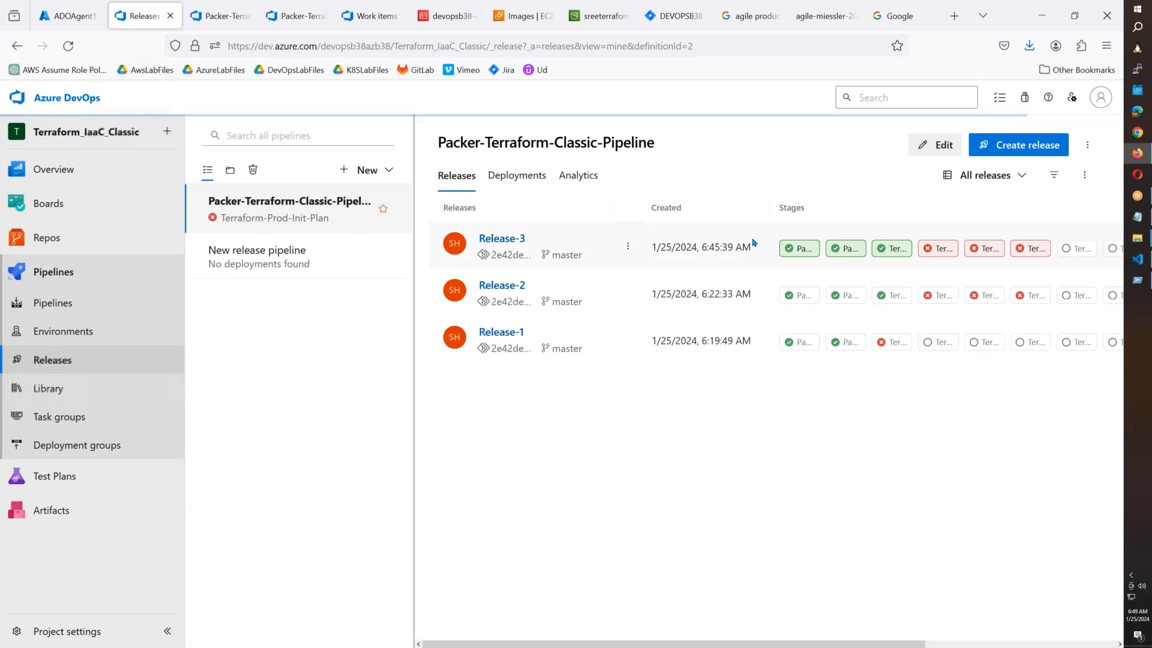
pyautogui.click(1018, 145)
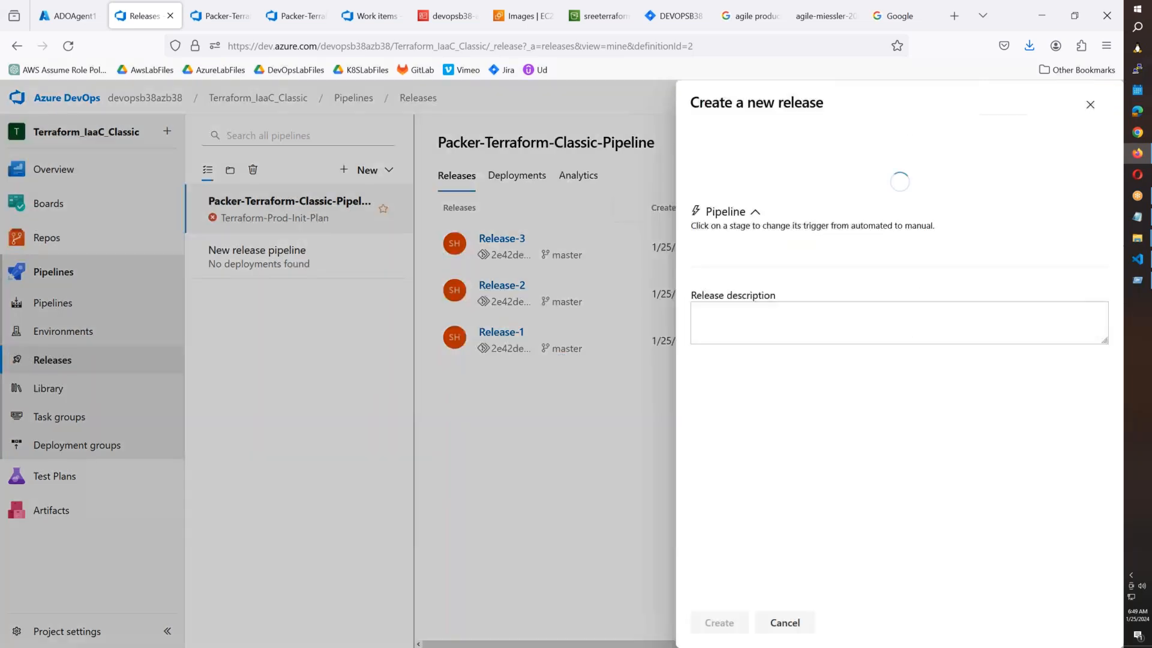
pyautogui.scroll(-3, 434, 600)
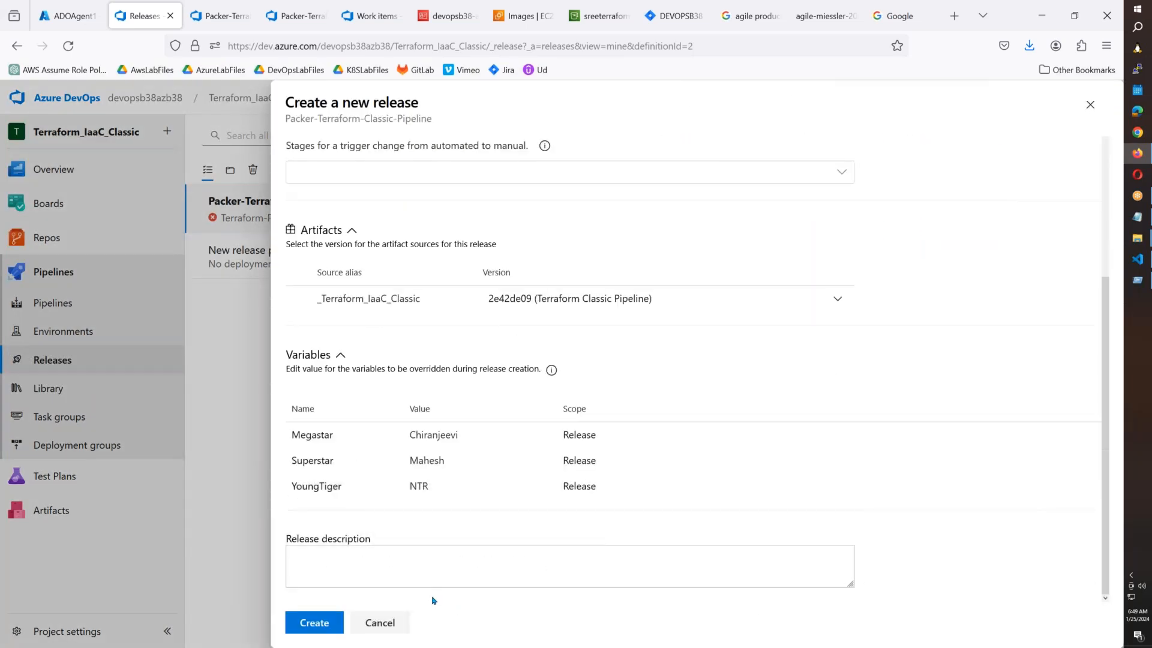
pyautogui.scroll(3, 435, 598)
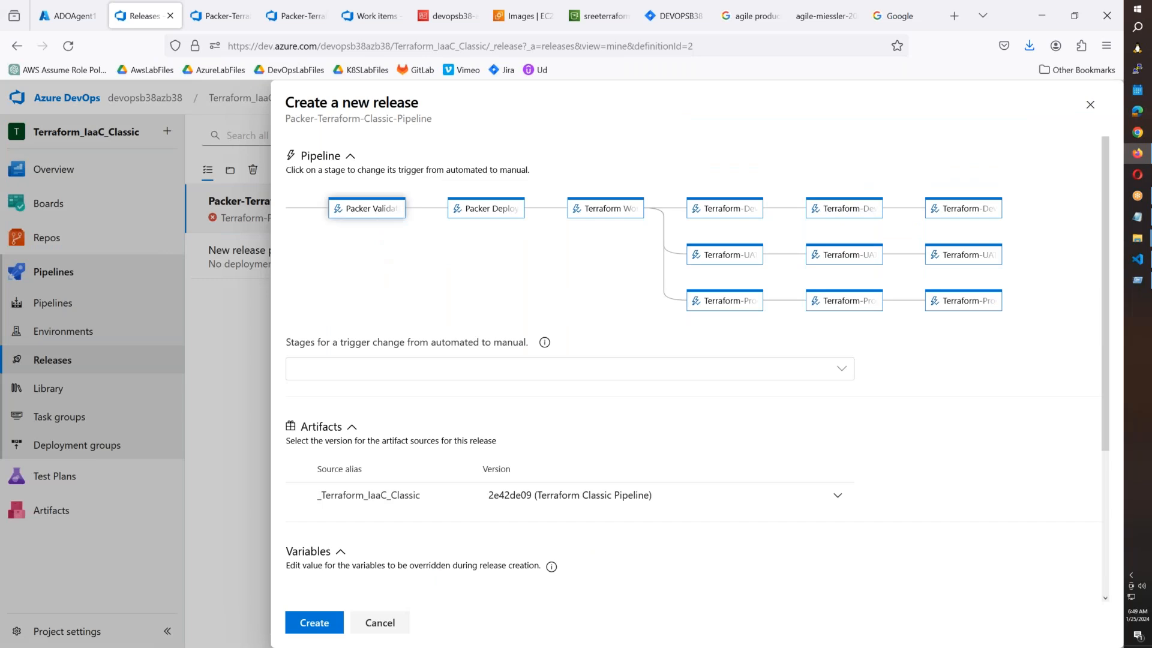
pyautogui.click(376, 215)
pyautogui.click(492, 213)
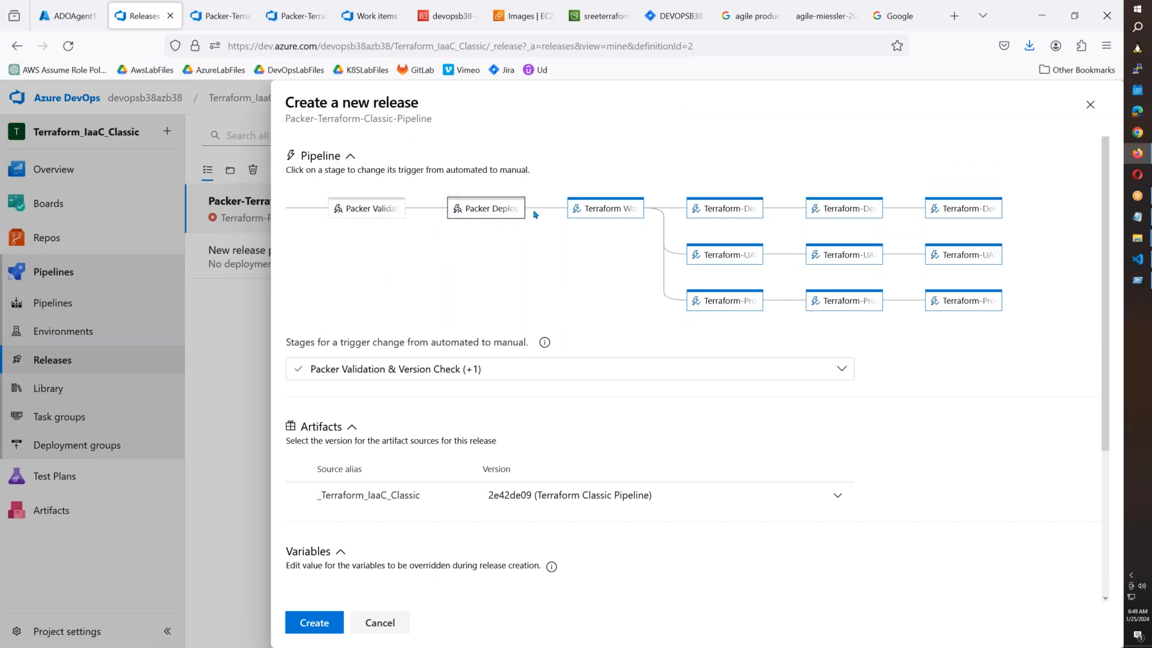
pyautogui.click(583, 213)
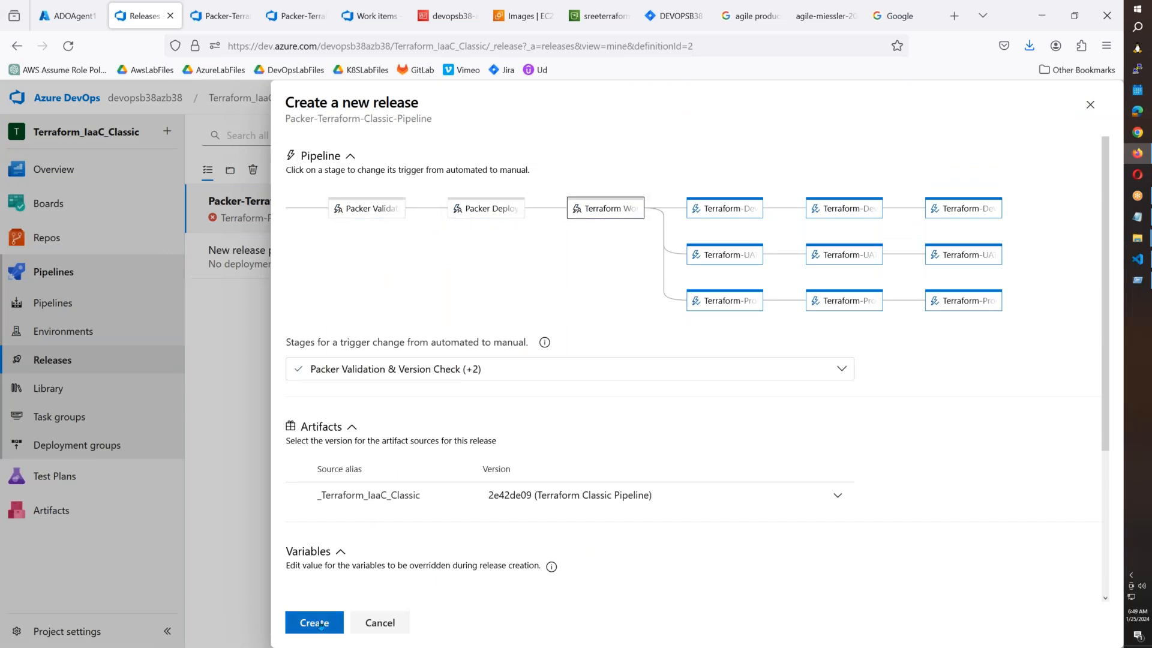
pyautogui.click(314, 623)
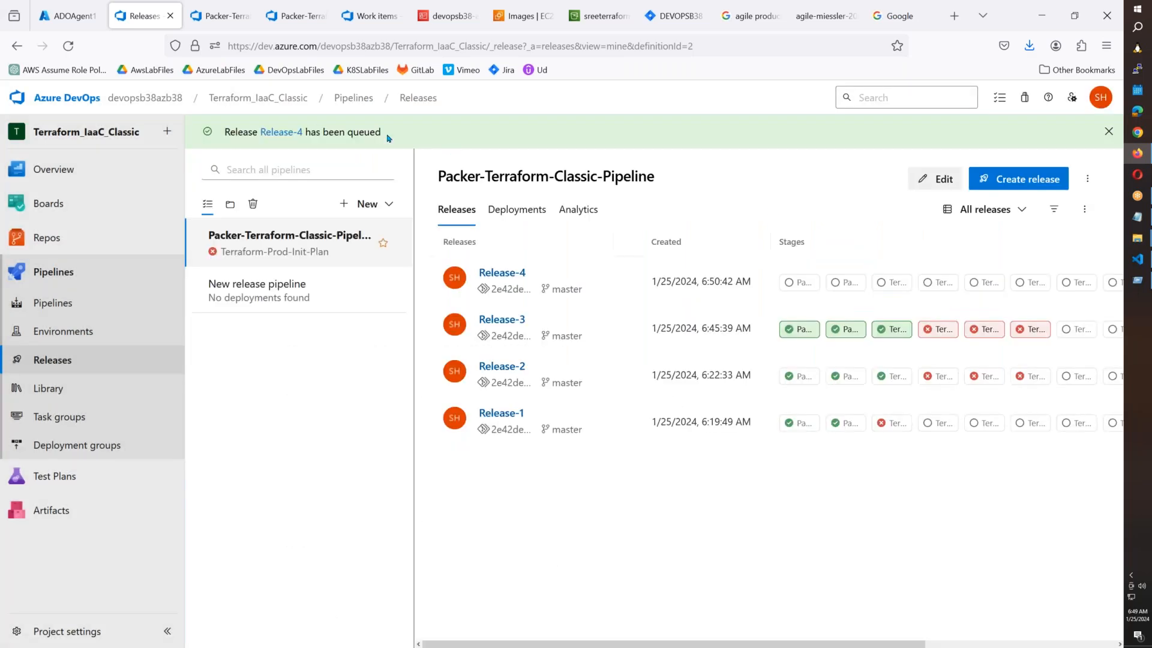
pyautogui.click(300, 132)
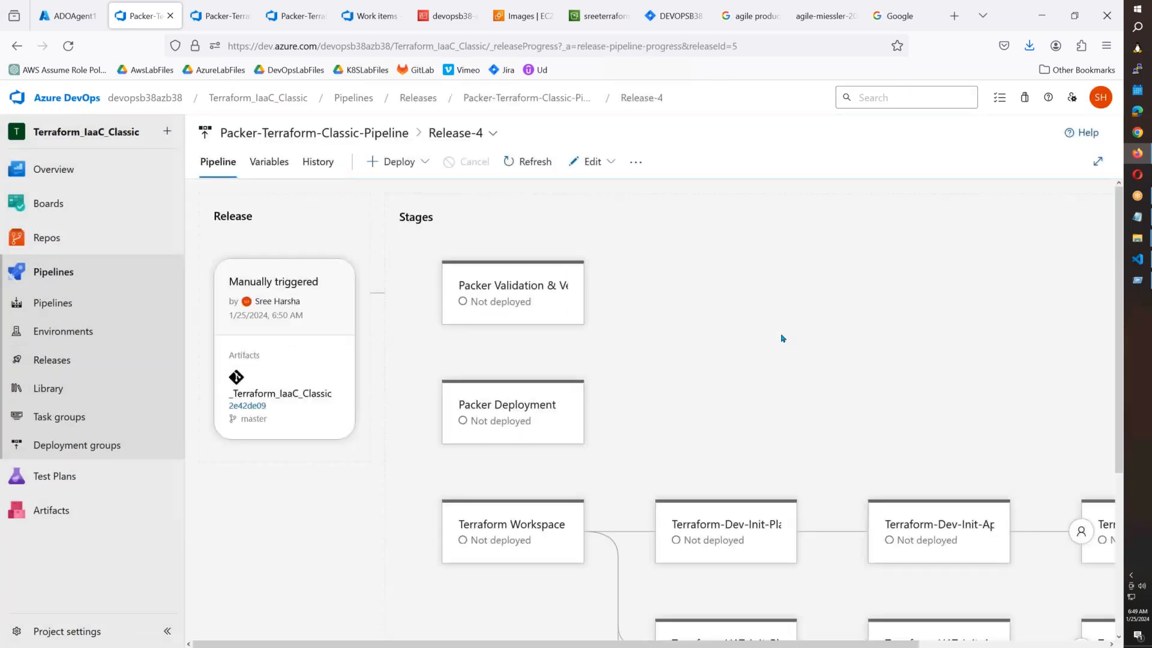
# Deploy Release-4's Terraform Workspace stage and wait until it succeeds and Terraform-Dev-Init-Plan starts.
pyautogui.scroll(-4, 682, 400)
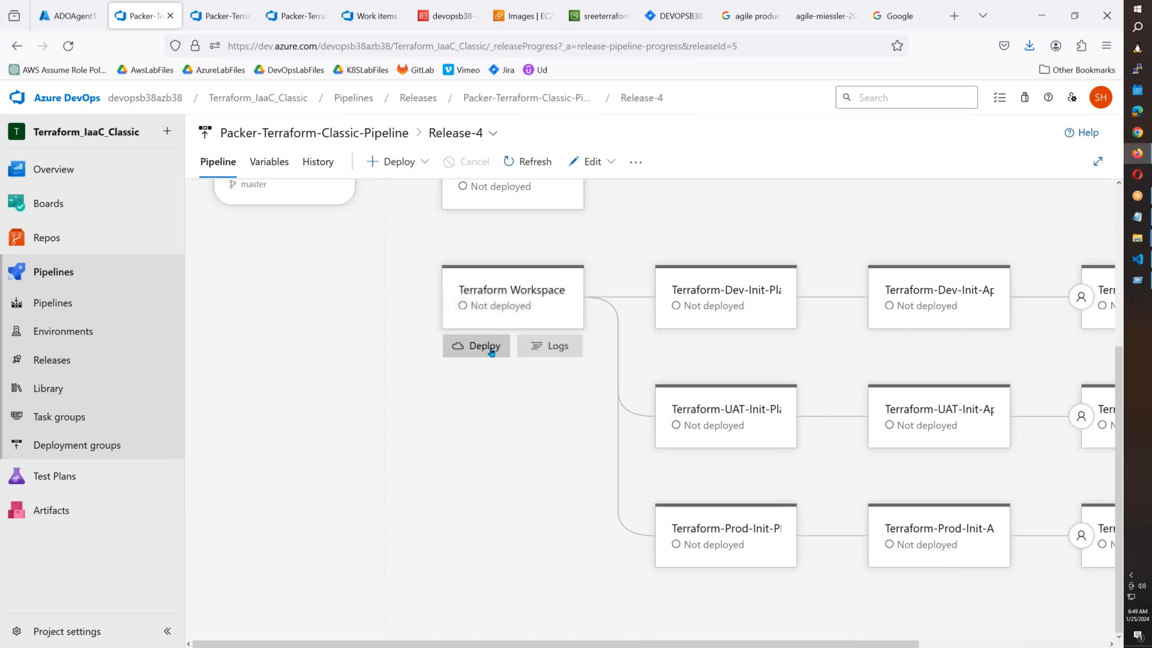
pyautogui.click(477, 348)
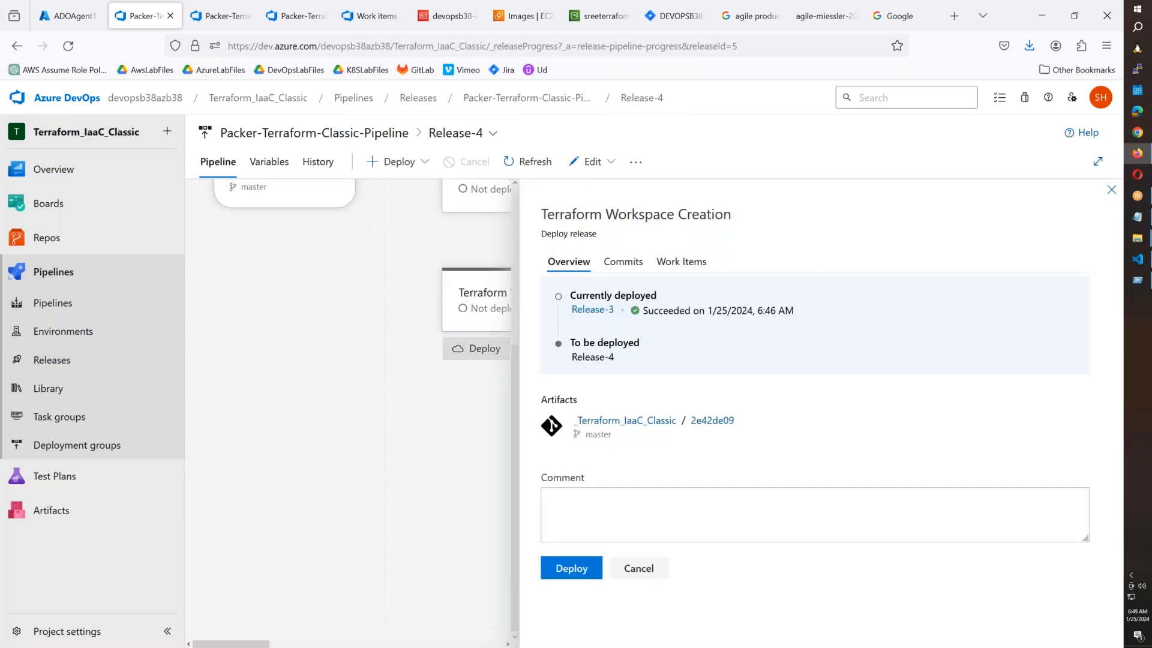
pyautogui.click(573, 567)
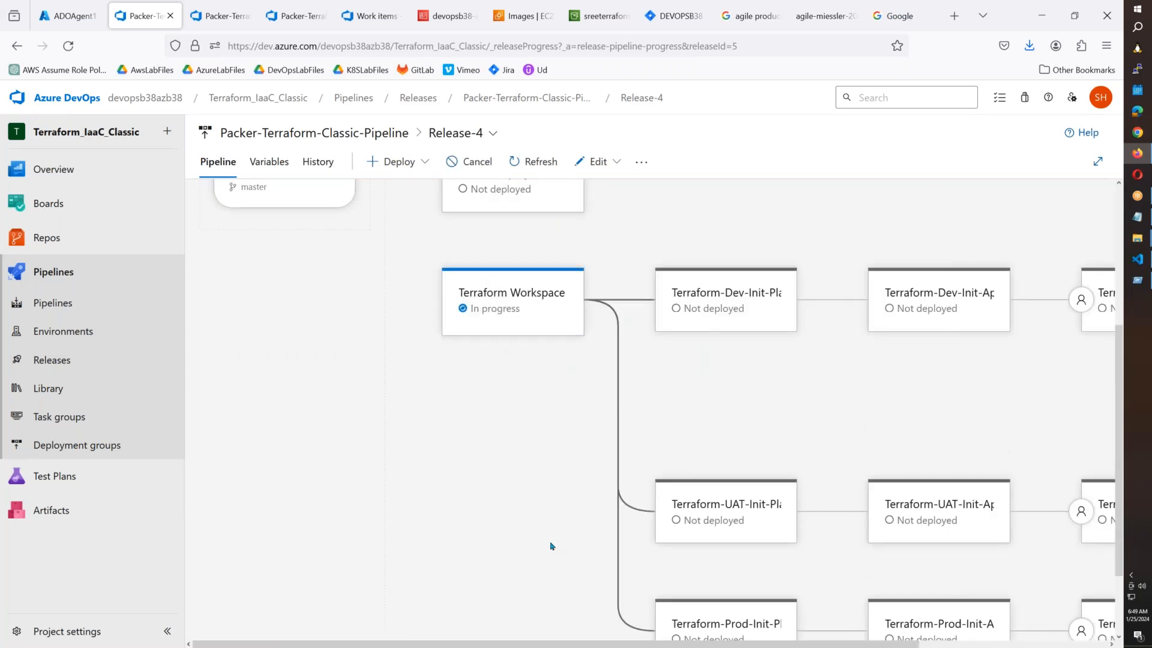
pyautogui.scroll(4, 552, 546)
pyautogui.scroll(-1, 372, 561)
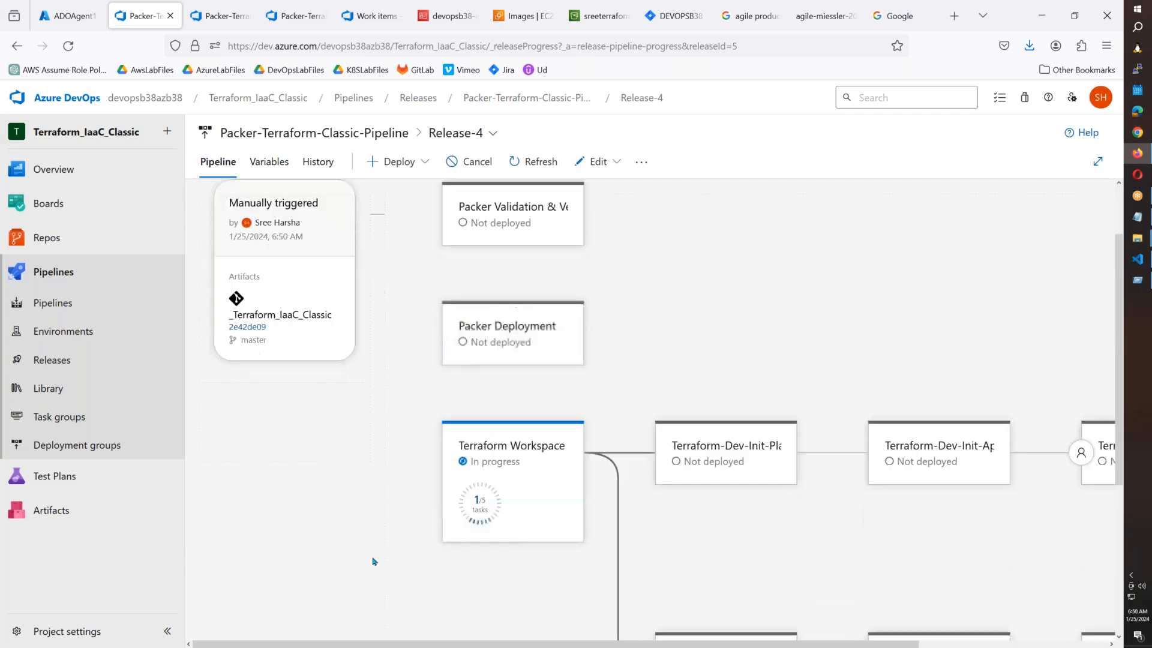
pyautogui.scroll(-4, 417, 334)
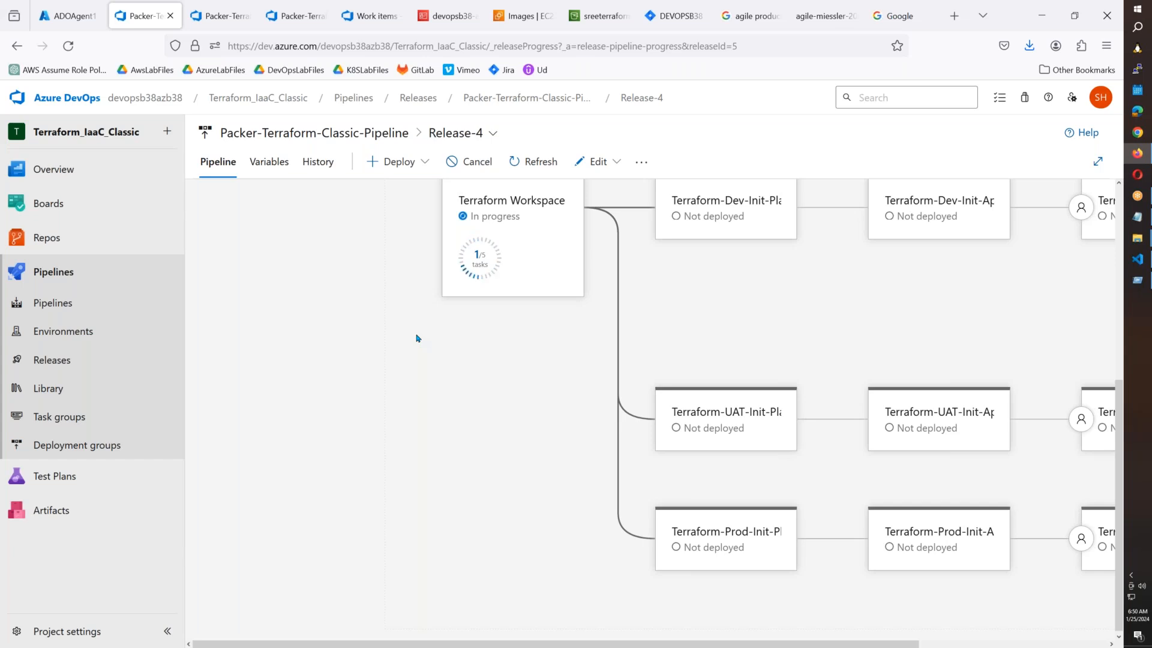
pyautogui.scroll(1, 361, 310)
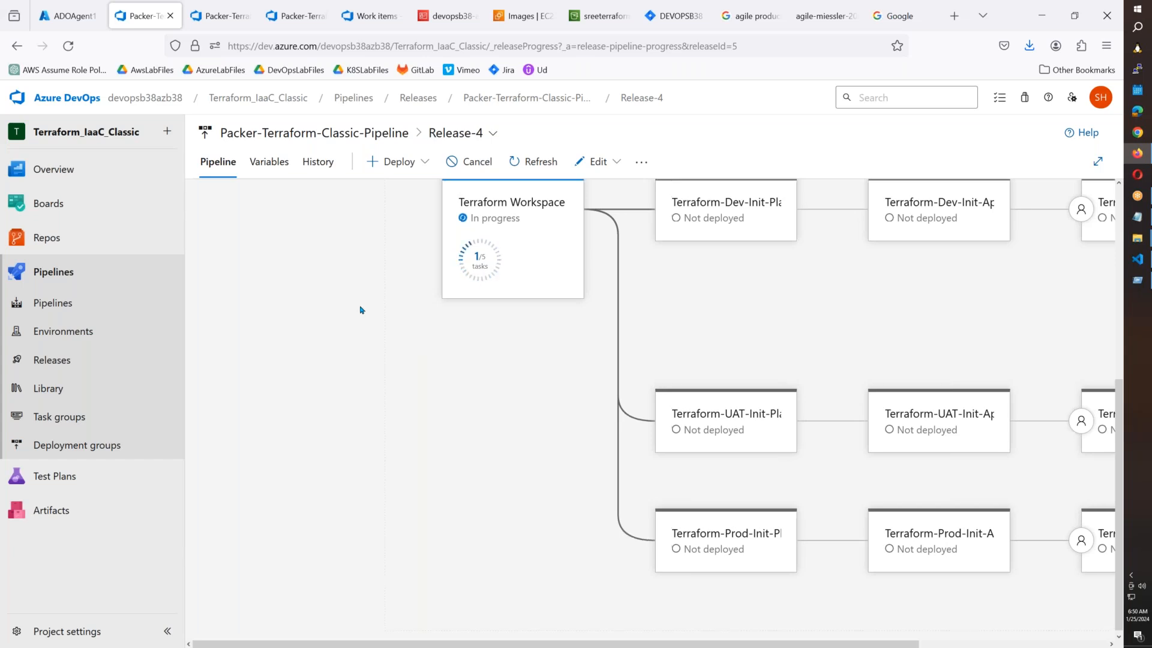
pyautogui.scroll(4, 361, 310)
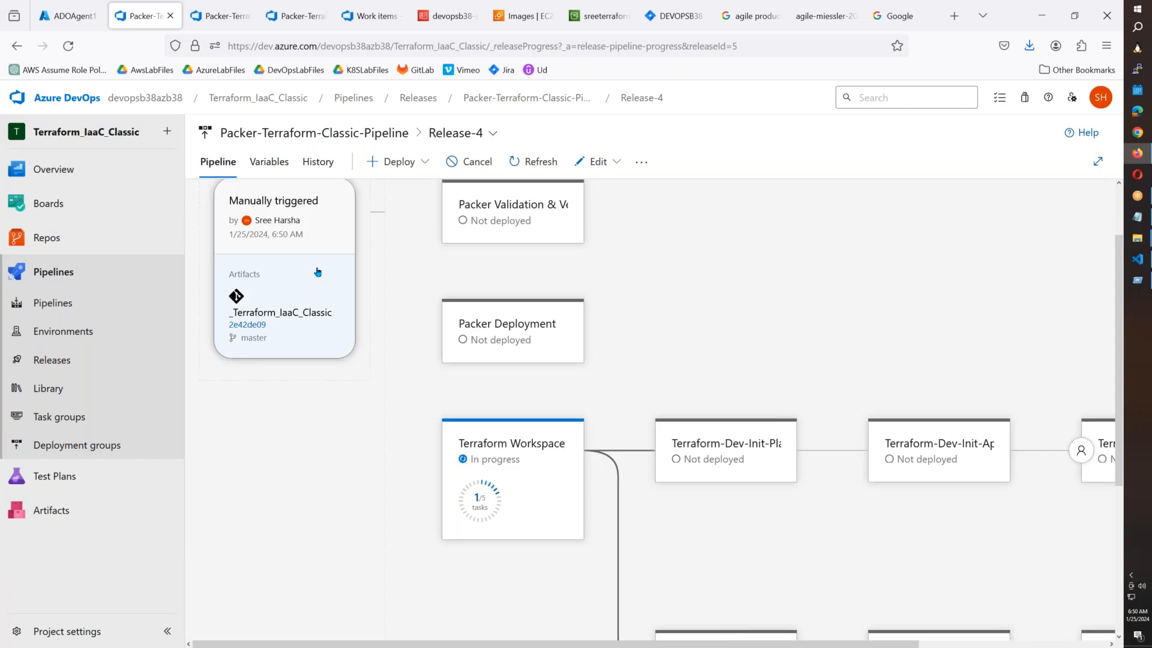
pyautogui.scroll(-4, 317, 271)
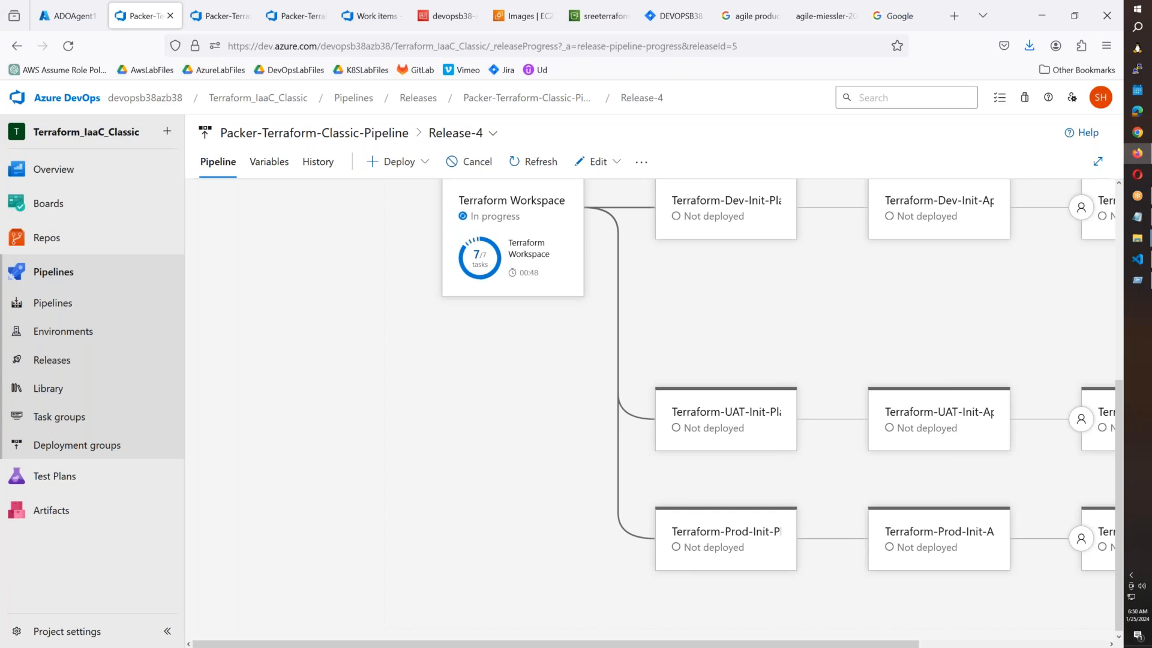
pyautogui.scroll(3, 603, 468)
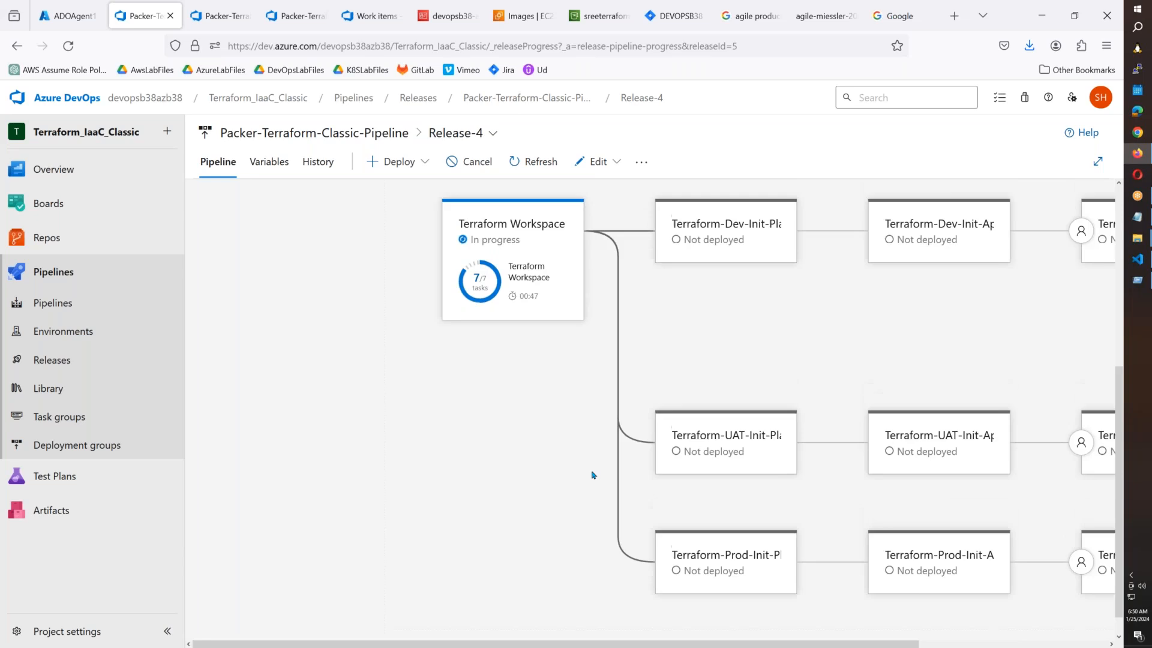
pyautogui.moveTo(580, 475)
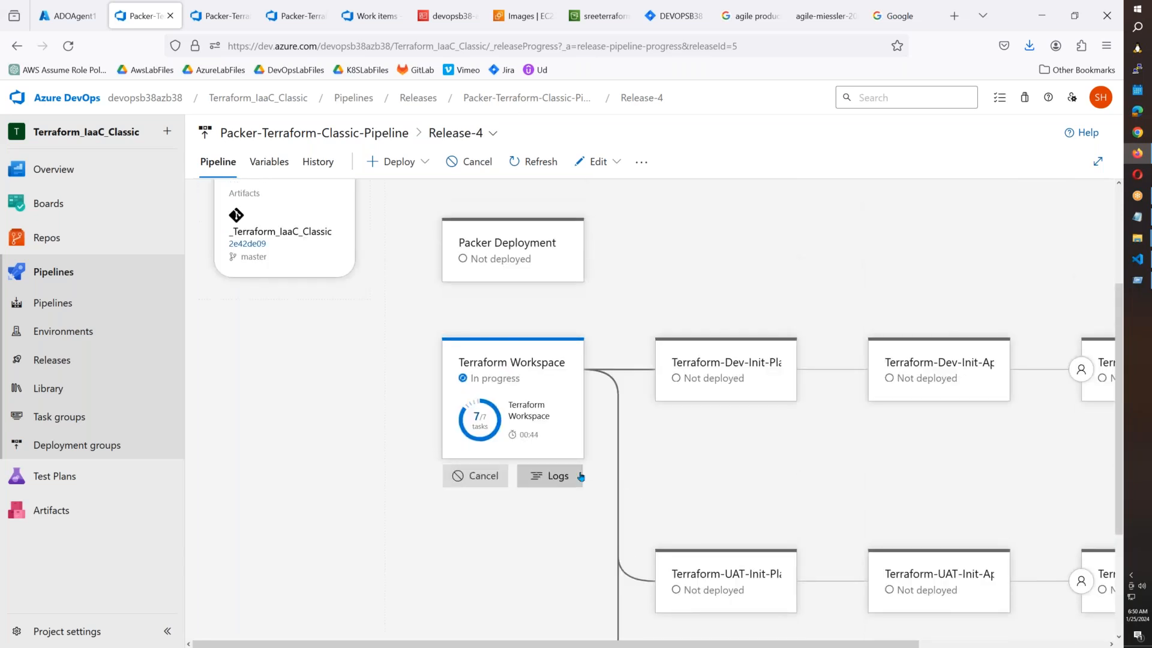
pyautogui.moveTo(717, 382)
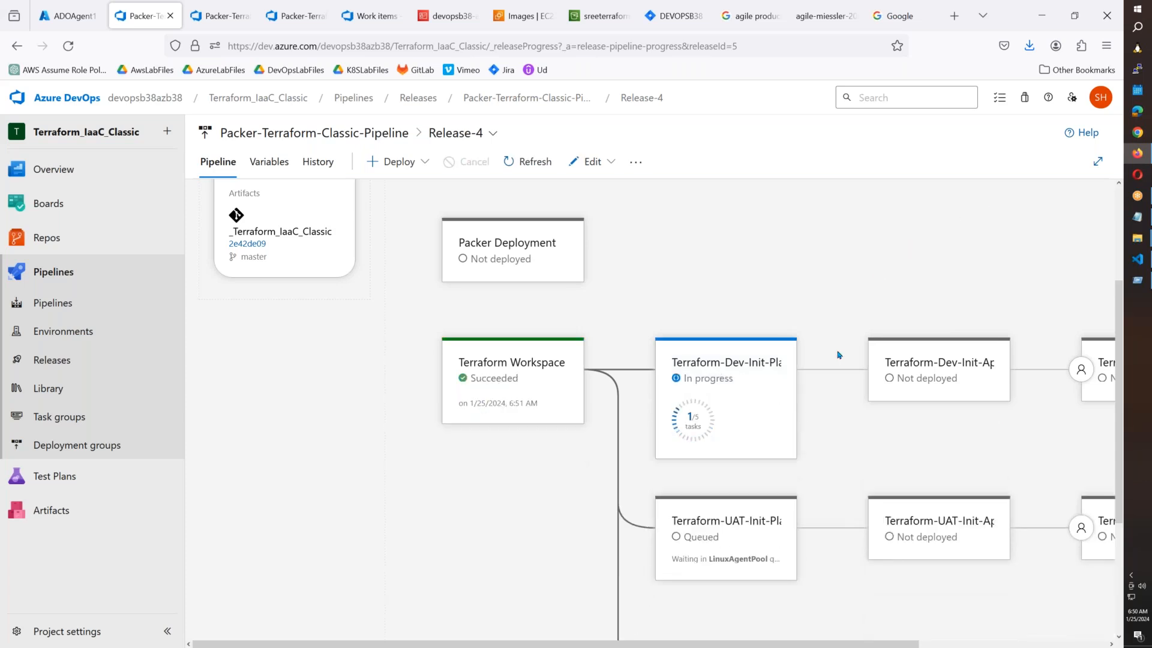
# View the deployment logs of Release-4's running Terraform-Dev-Init-Plan stage.
pyautogui.scroll(-2, 838, 355)
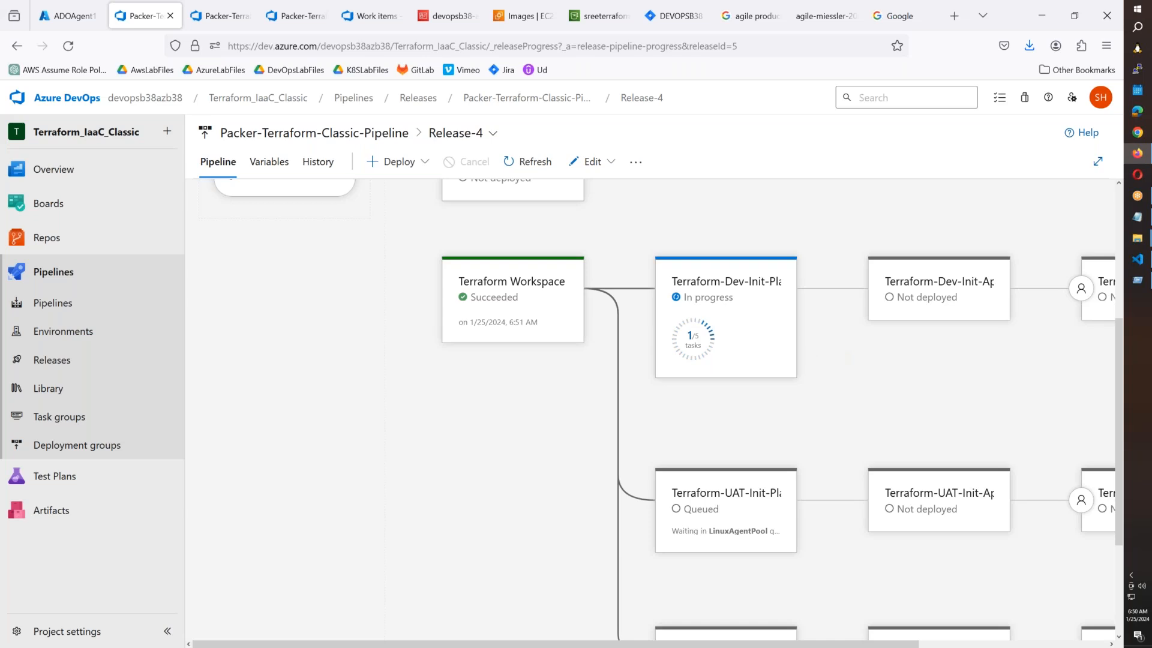
pyautogui.moveTo(758, 356)
pyautogui.click(762, 395)
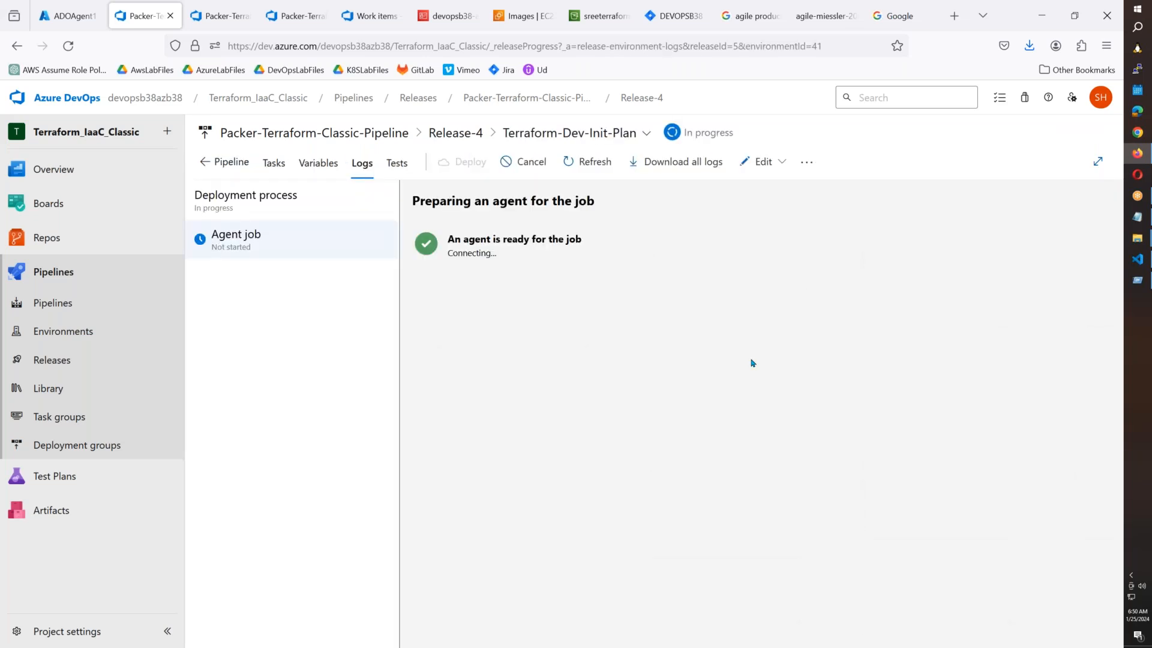
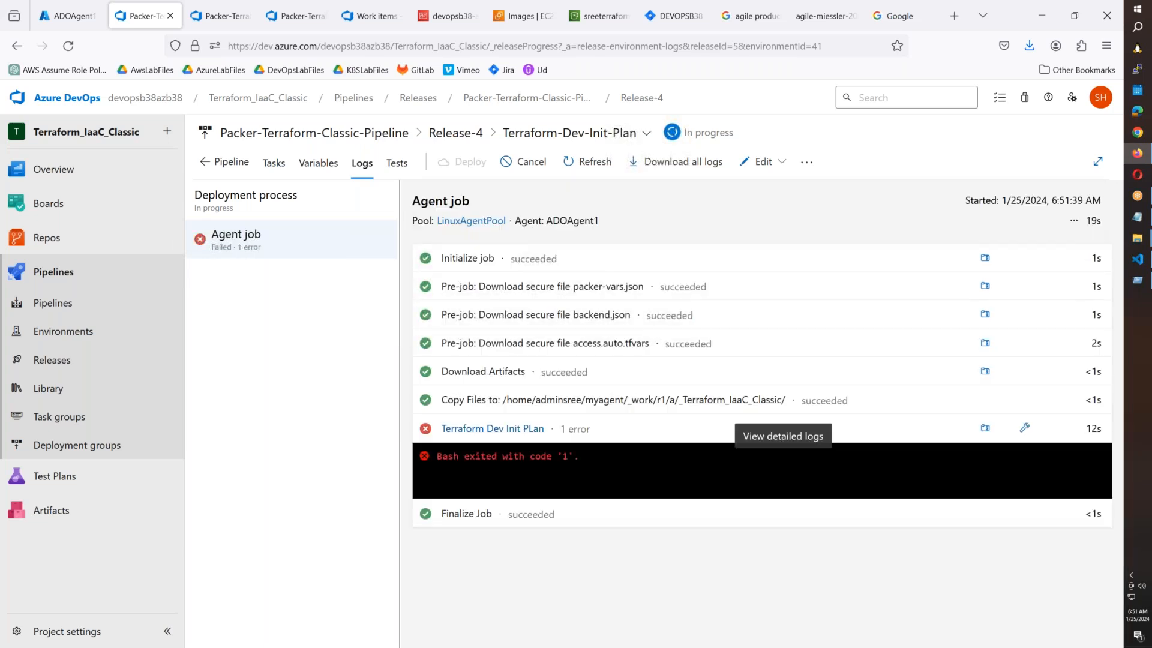
# Open the Terraform Dev Init PLan detailed log and read the AWS provider credentials error.
pyautogui.click(678, 455)
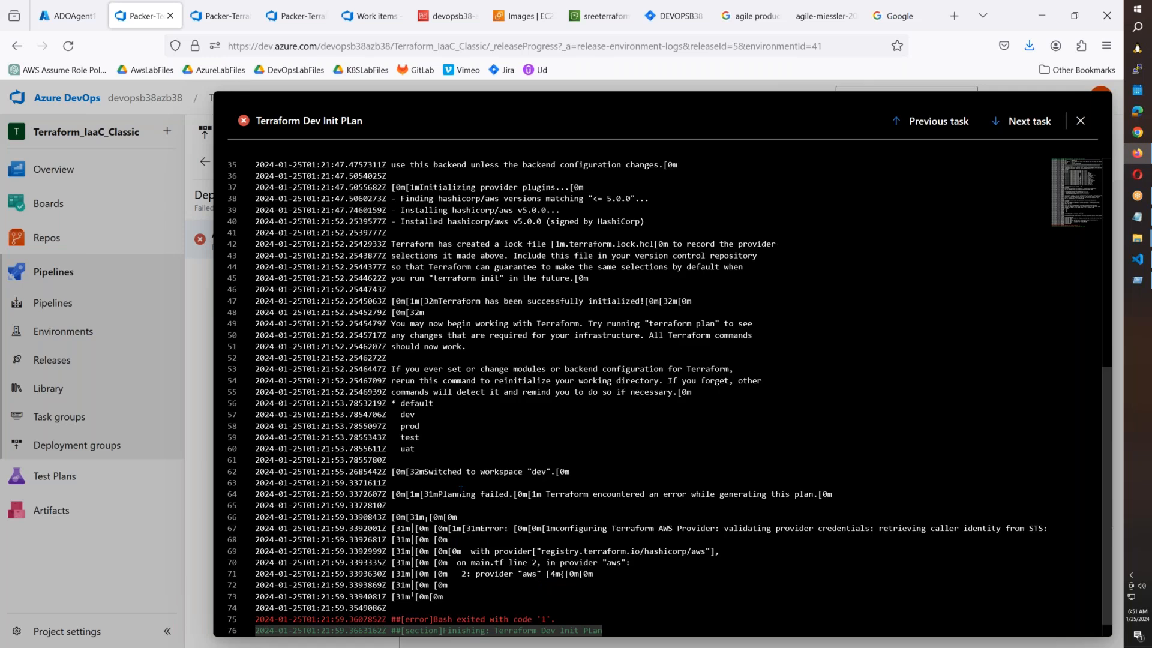
pyautogui.scroll(4, 460, 490)
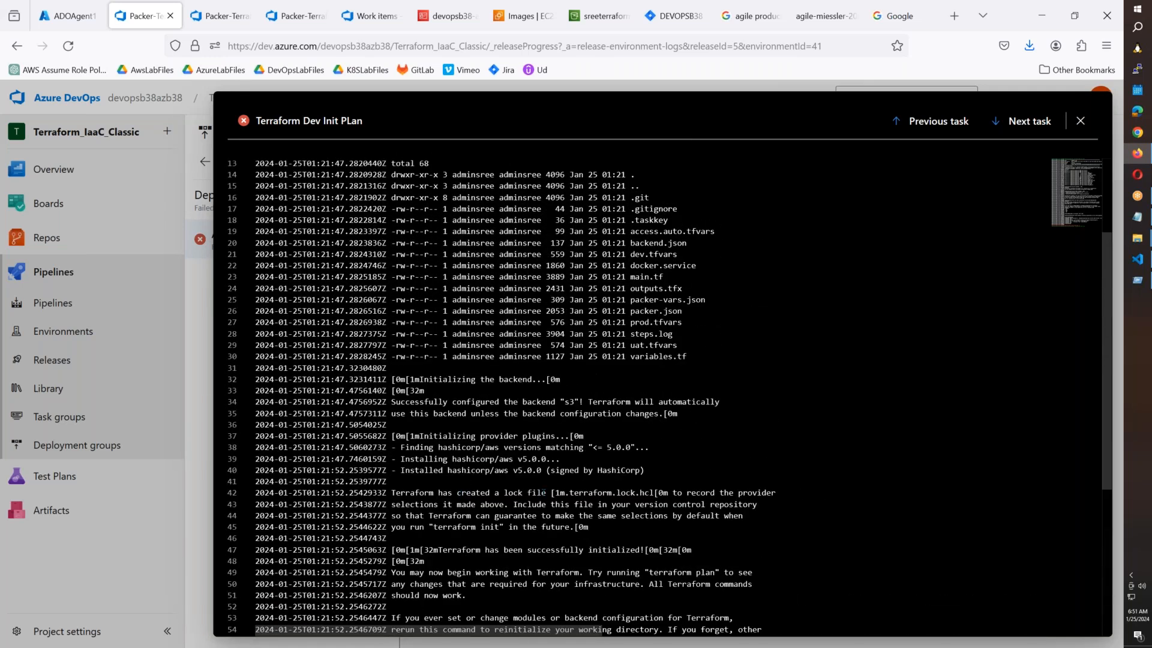
pyautogui.scroll(-1, 543, 492)
pyautogui.moveTo(480, 482); pyautogui.dragTo(588, 488)
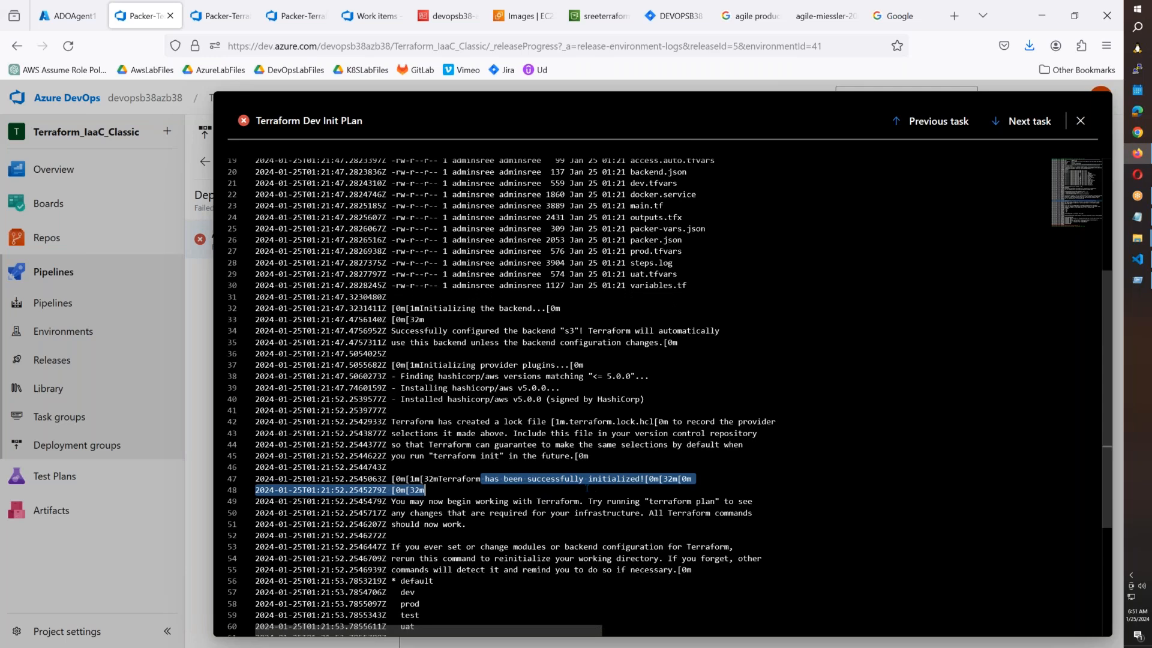
pyautogui.doubleClick(460, 502)
pyautogui.scroll(-3, 463, 503)
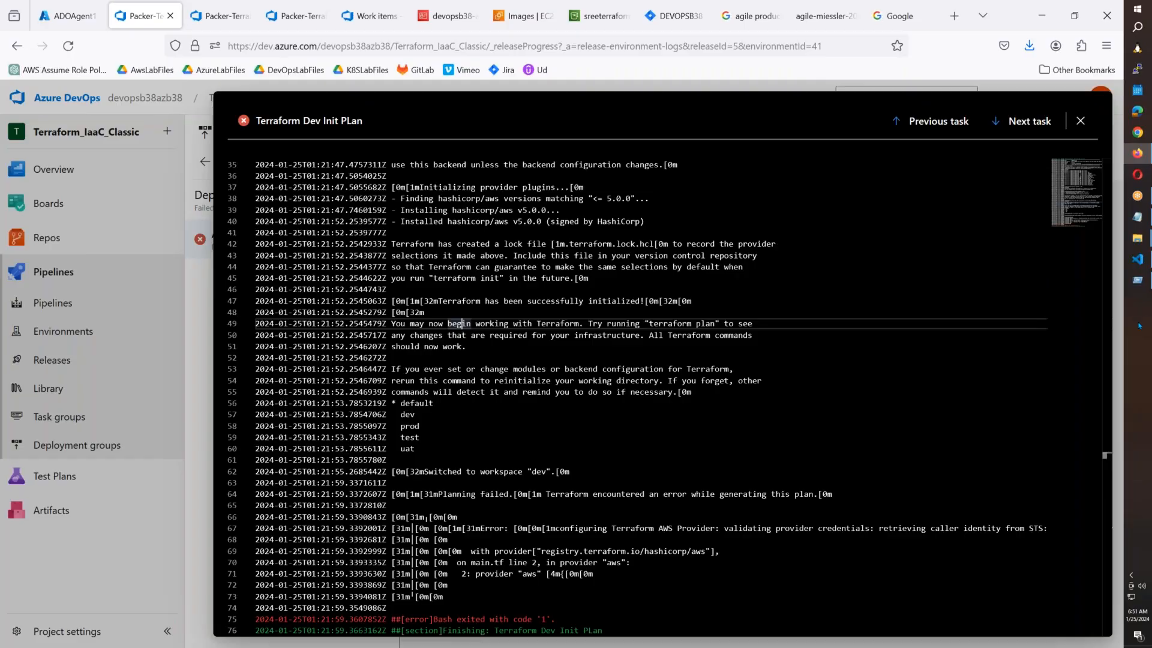
pyautogui.click(1137, 259)
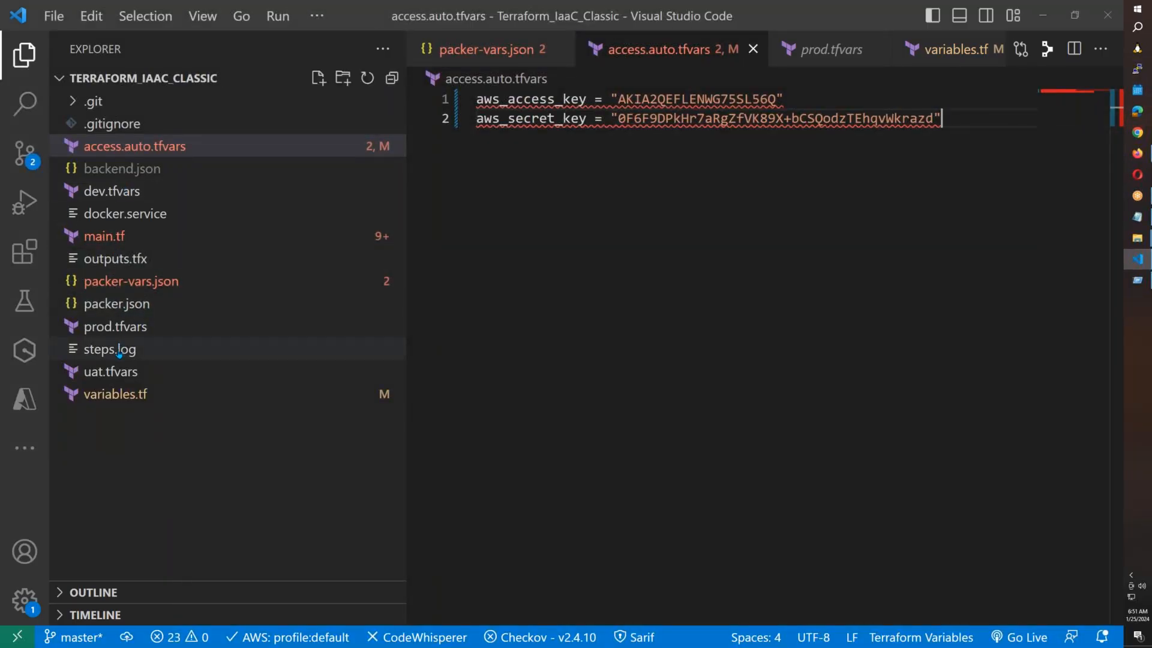
# Check main.tf, variables.tf, uat.tfvars, dev.tfvars and access.auto.tfvars for the key and environment values.
pyautogui.click(116, 239)
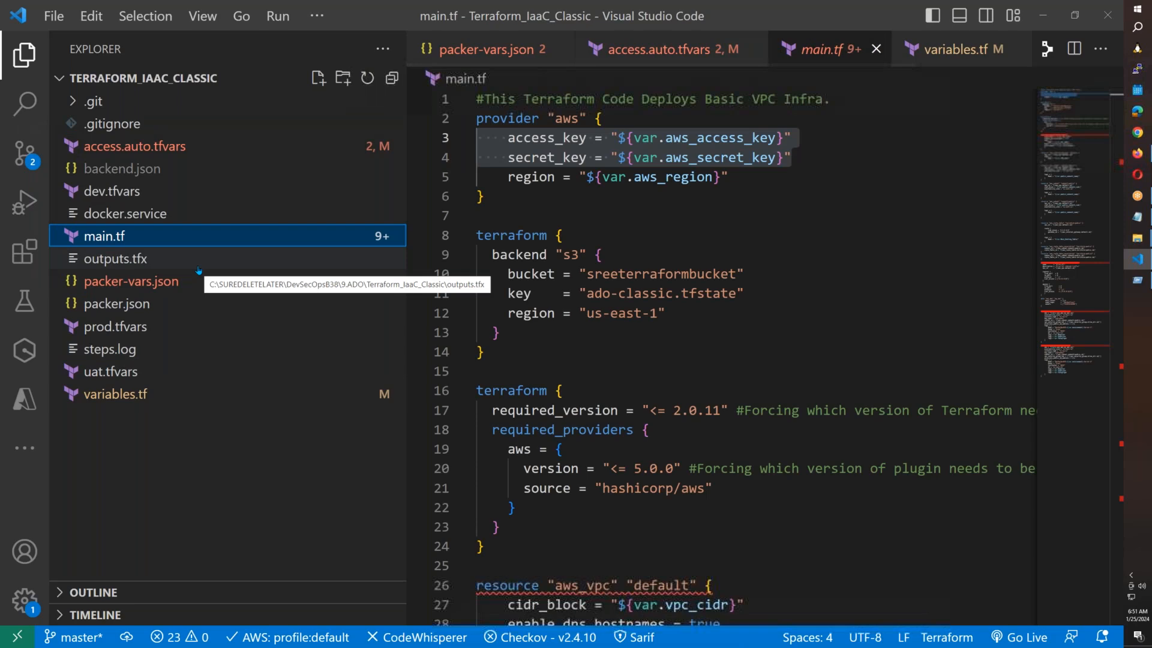
pyautogui.click(116, 396)
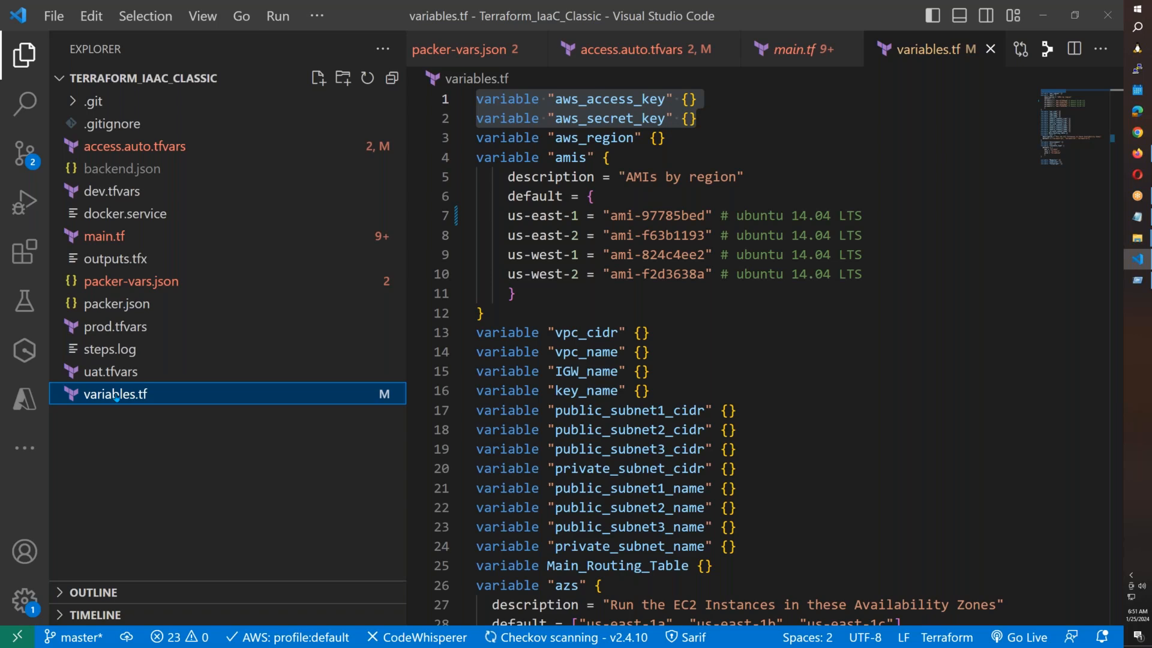
pyautogui.click(119, 376)
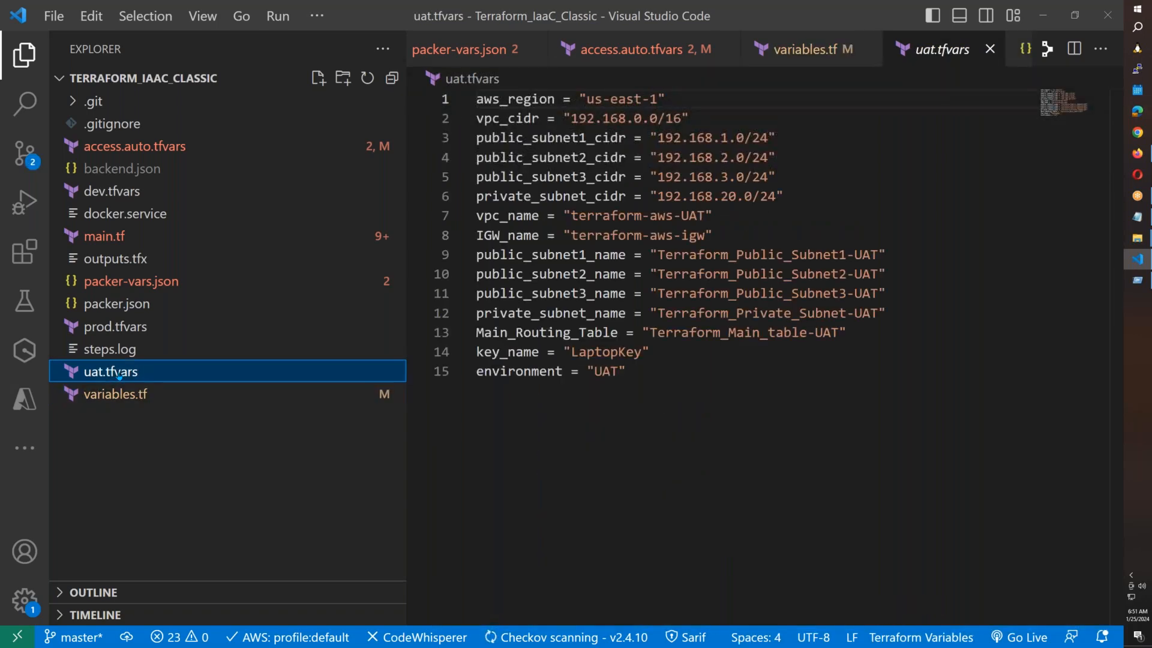
pyautogui.click(107, 192)
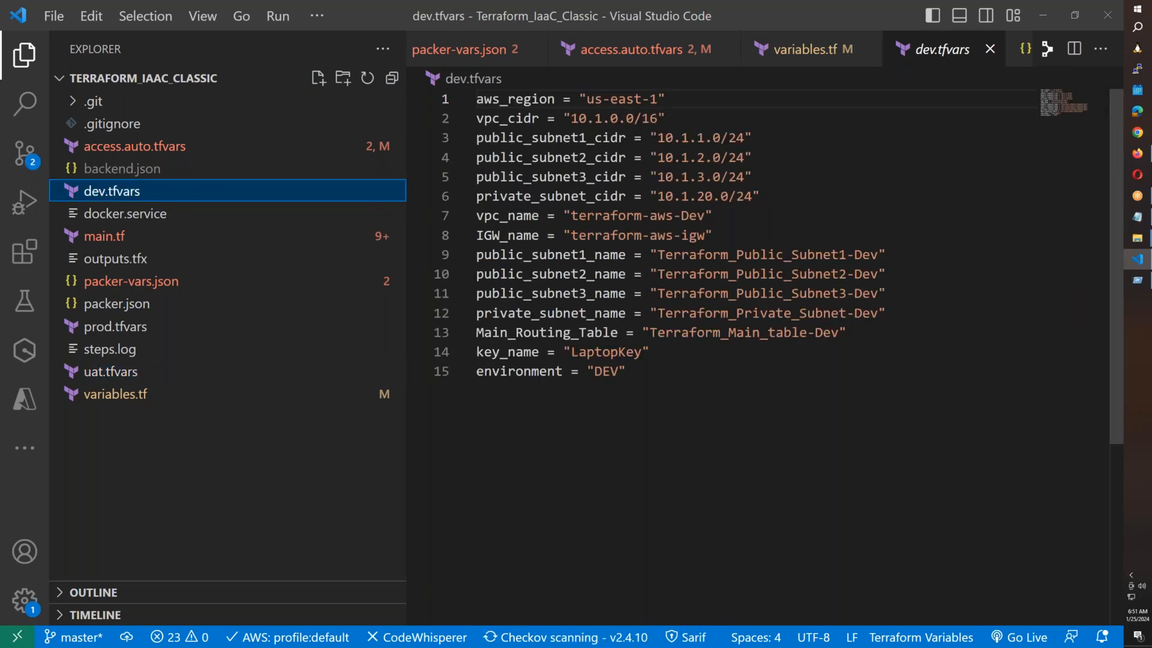
pyautogui.click(133, 150)
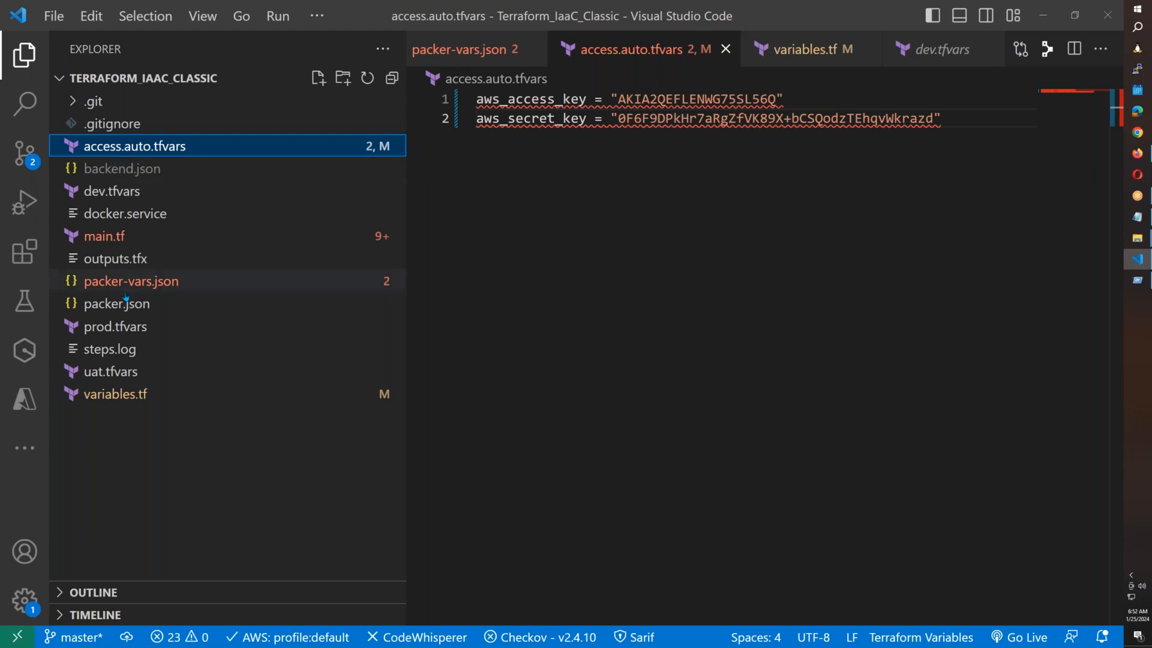
# Review main.tf's aws_instance web-1 and web-2 t2.micro resources using LaptopKey.
pyautogui.click(105, 236)
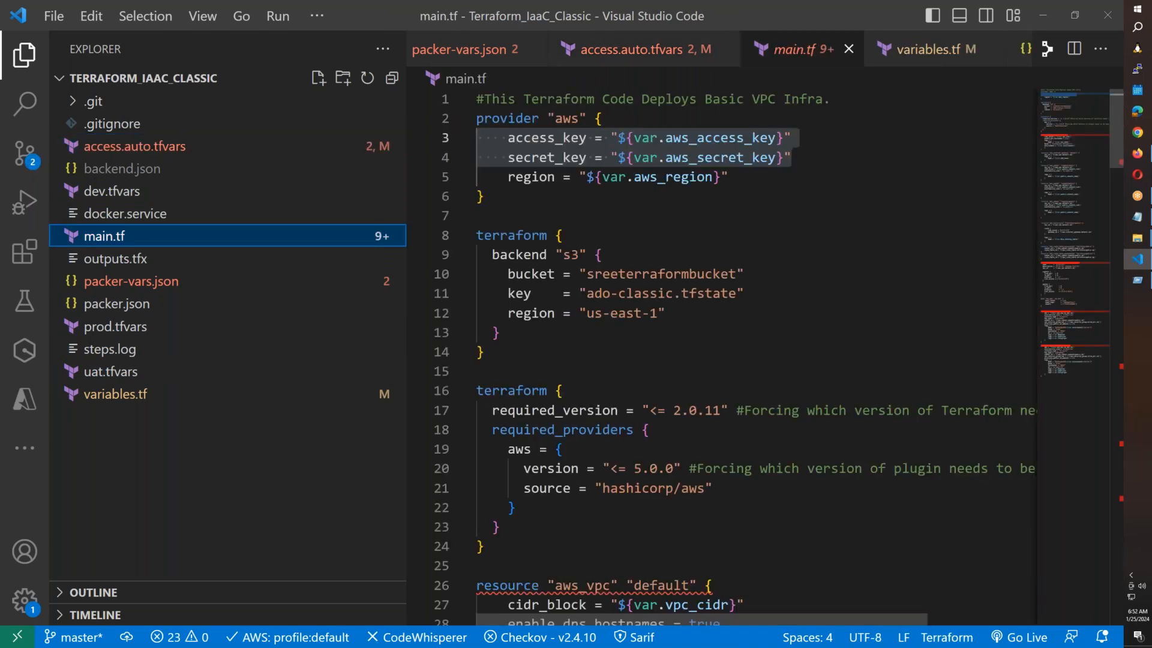
pyautogui.scroll(-2, 627, 270)
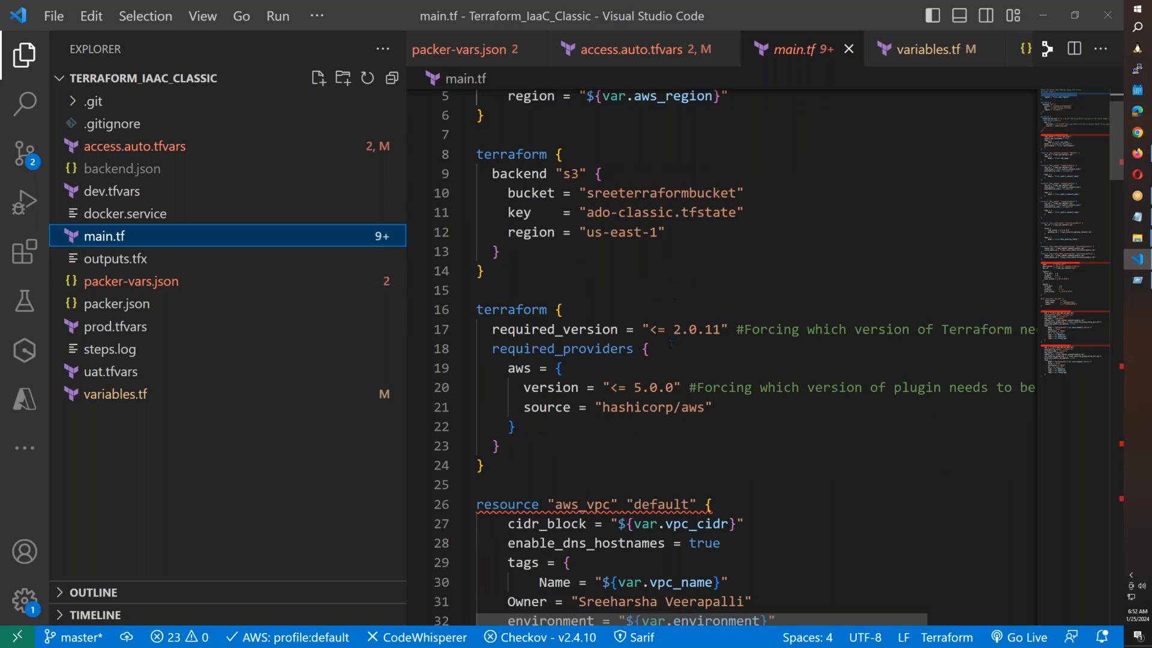
pyautogui.scroll(-1, 674, 333)
pyautogui.scroll(1, 674, 333)
pyautogui.scroll(2, 675, 333)
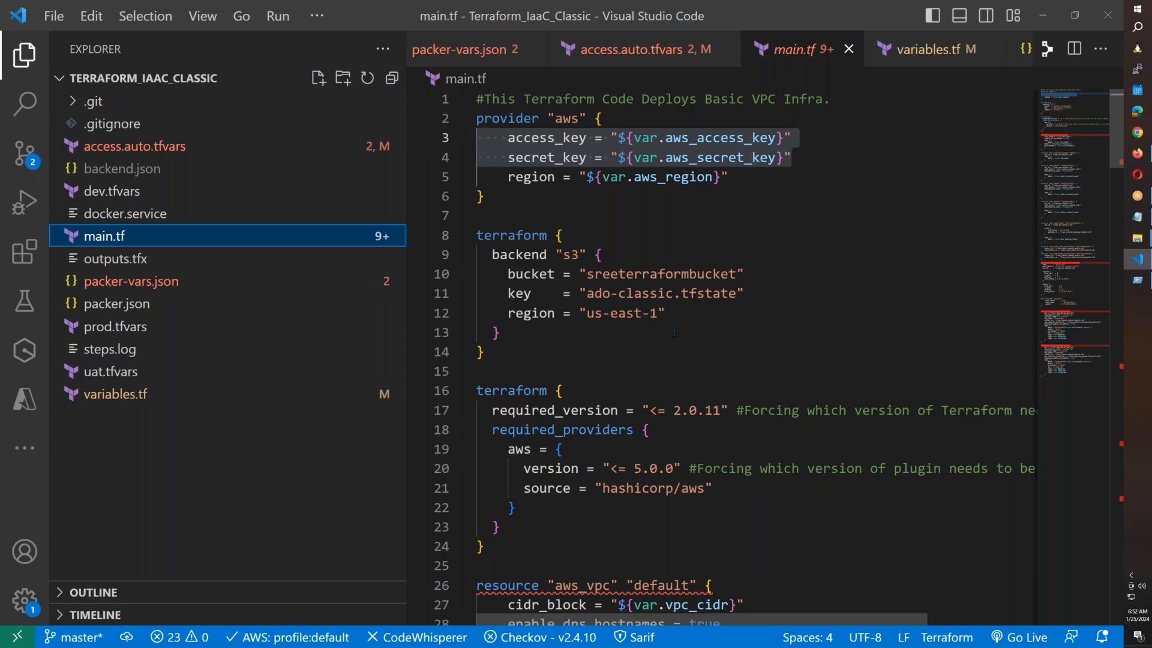
pyautogui.scroll(-12, 674, 333)
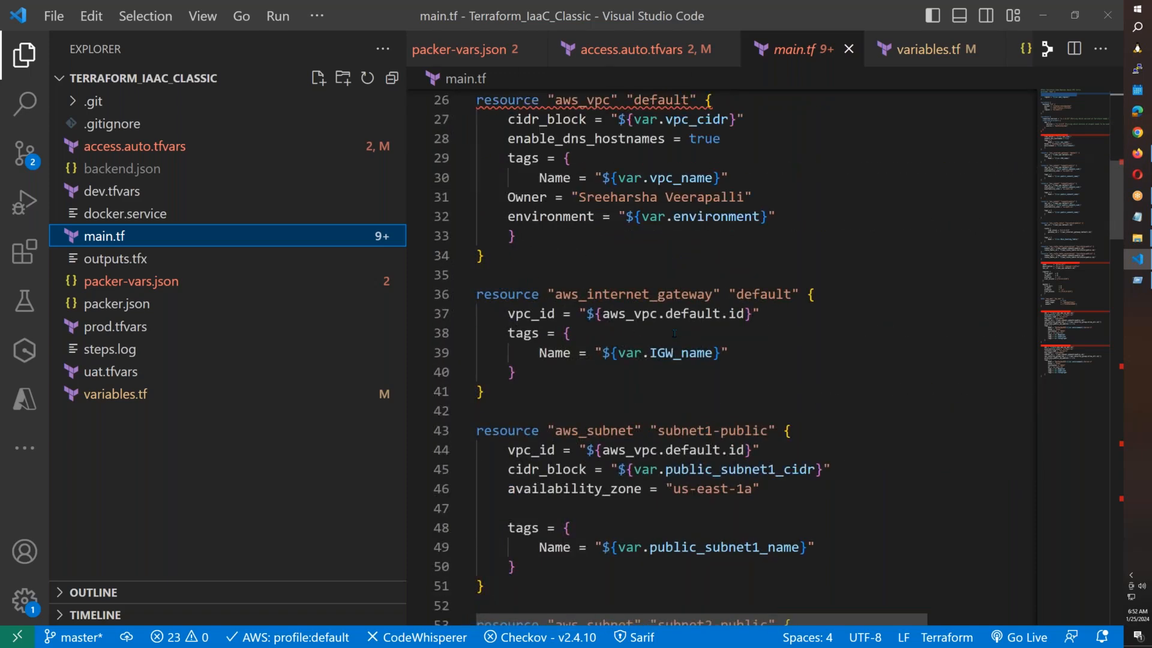
pyautogui.scroll(-19, 674, 333)
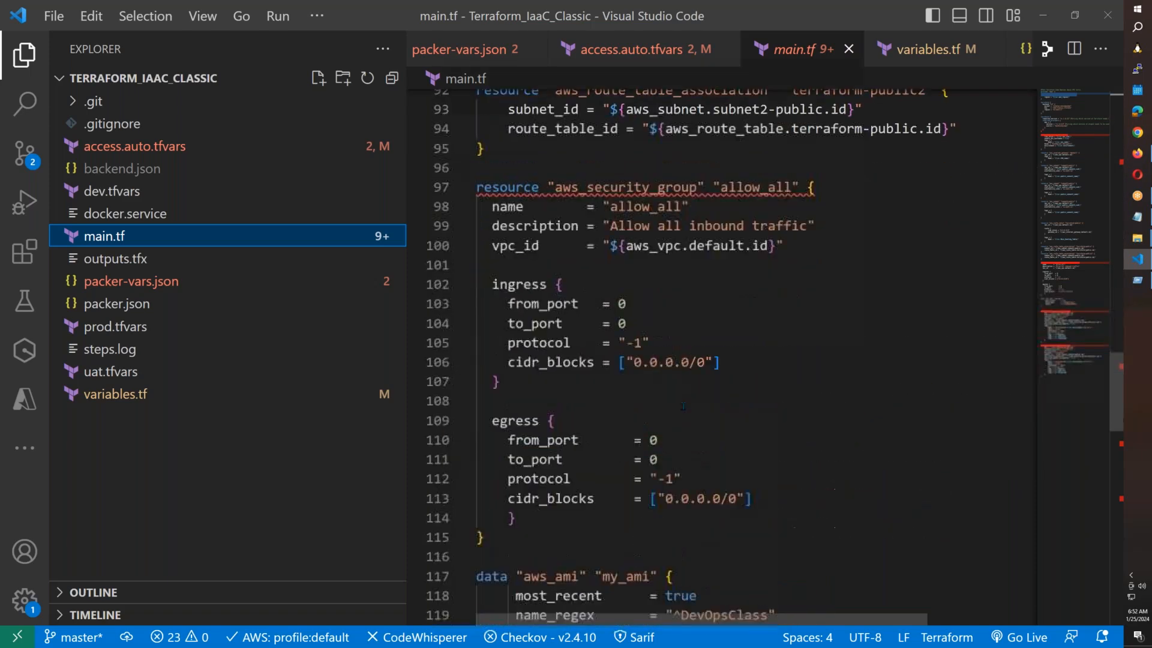
pyautogui.scroll(-18, 683, 407)
pyautogui.scroll(8, 683, 406)
pyautogui.scroll(-8, 683, 406)
pyautogui.scroll(7, 683, 406)
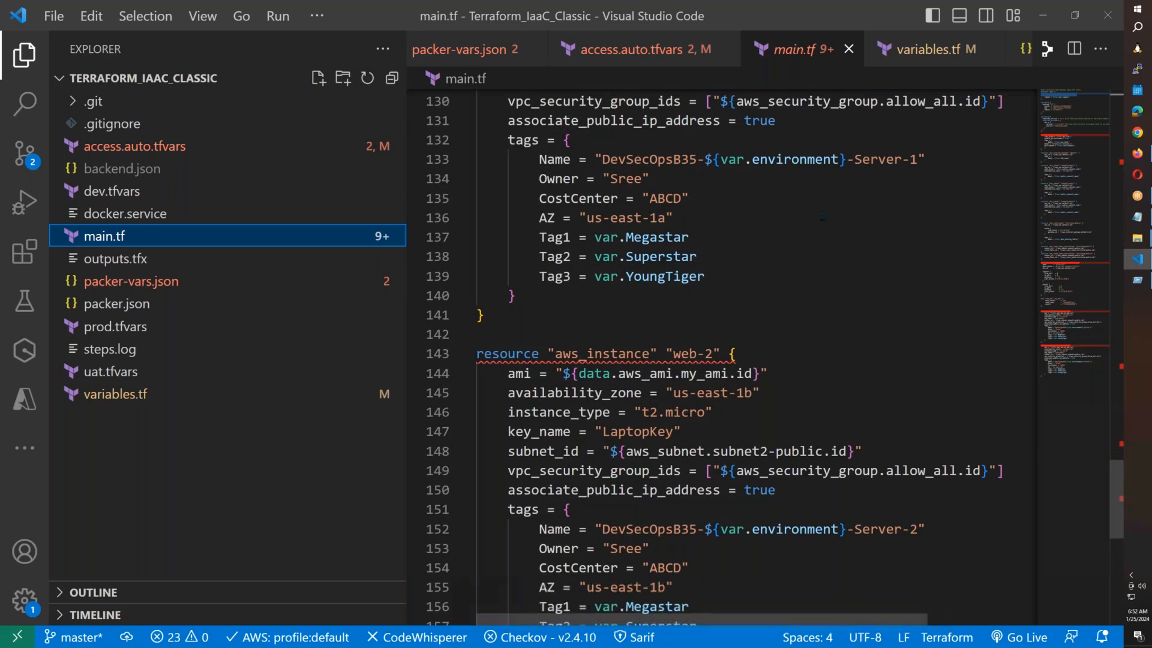
pyautogui.scroll(6, 696, 216)
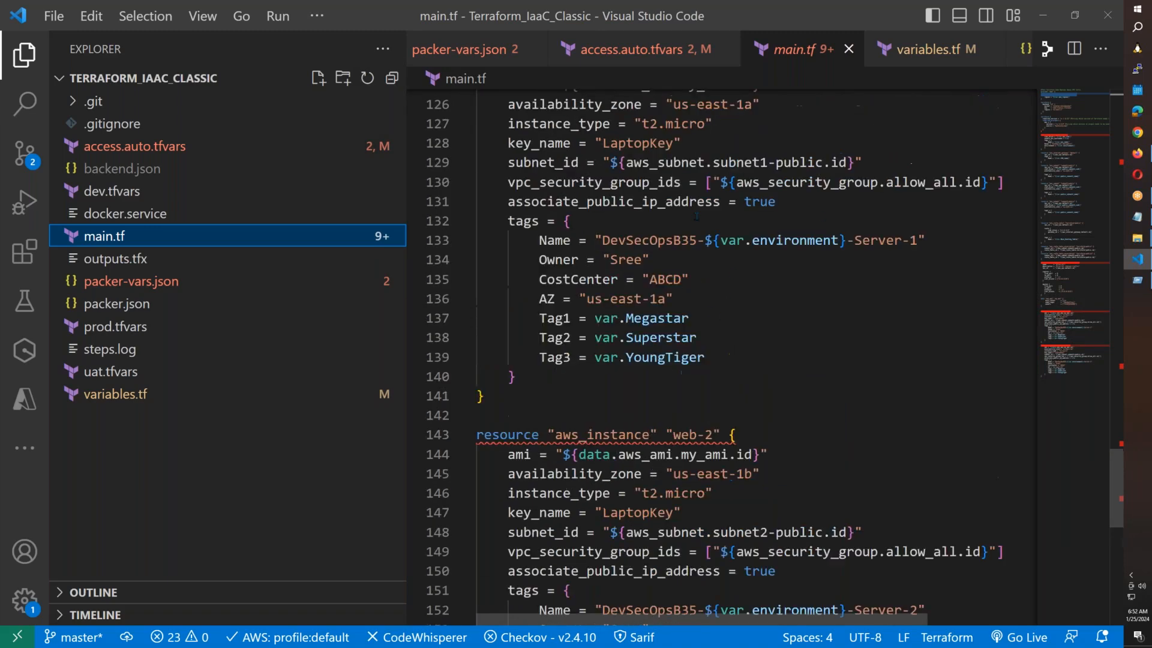
pyautogui.scroll(-3, 696, 299)
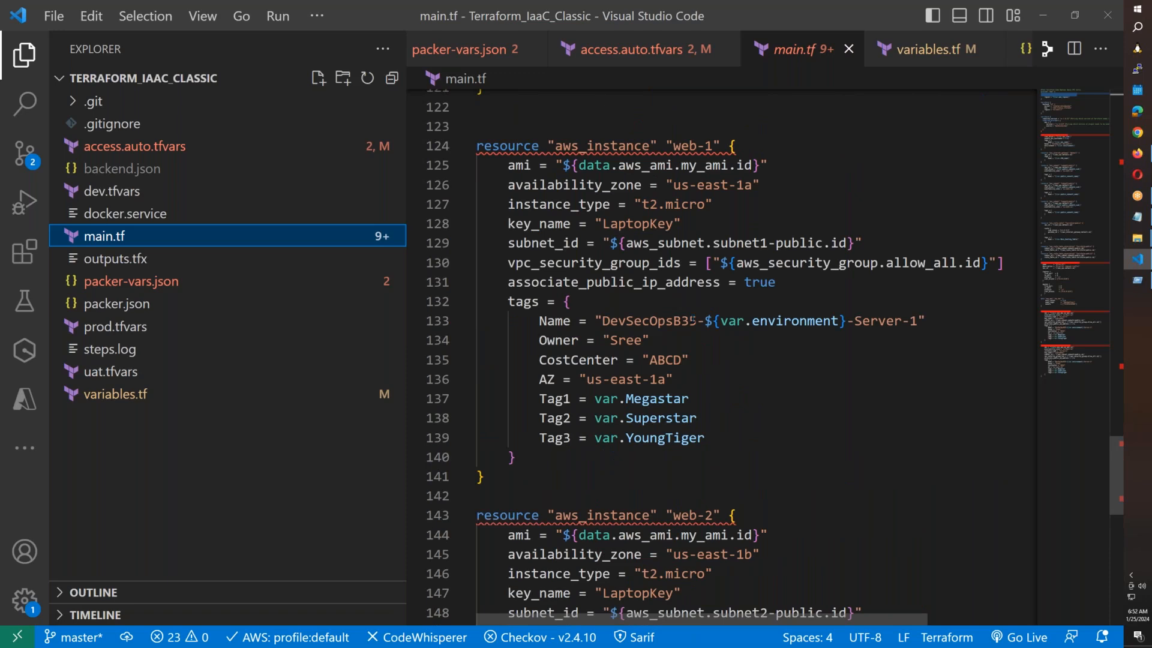
# Replace B35 with B38 in both DevSecOps Name tags in main.tf and save the file.
pyautogui.doubleClick(693, 320)
pyautogui.moveTo(696, 321); pyautogui.dragTo(674, 321)
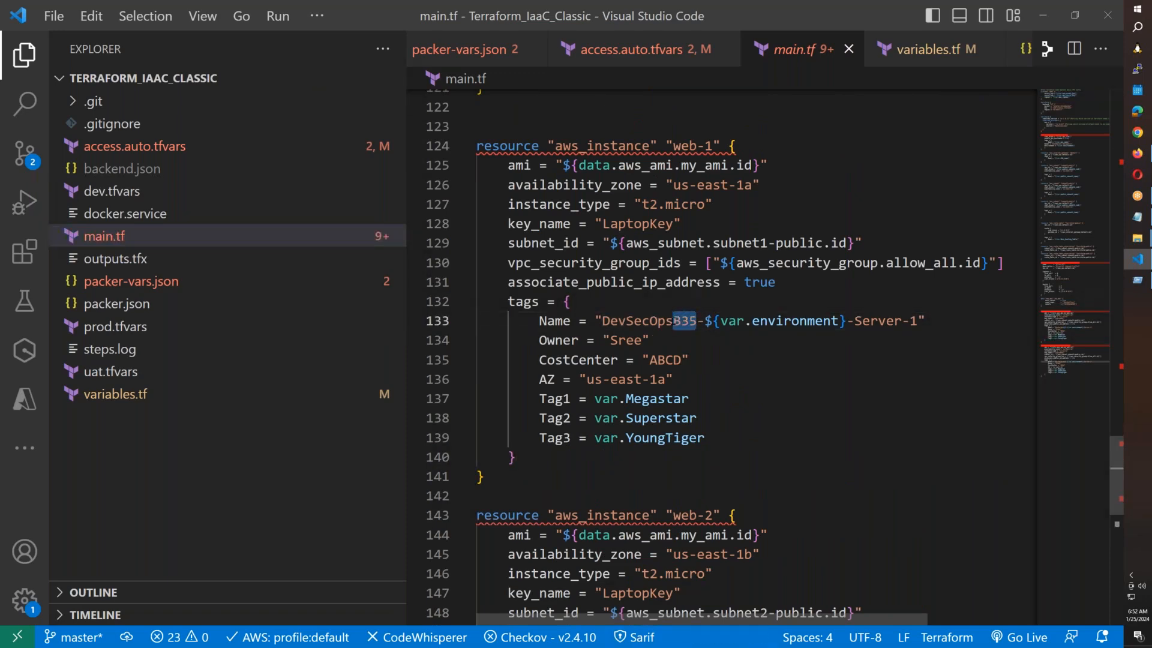
pyautogui.hotkey('ctrl', 'h')
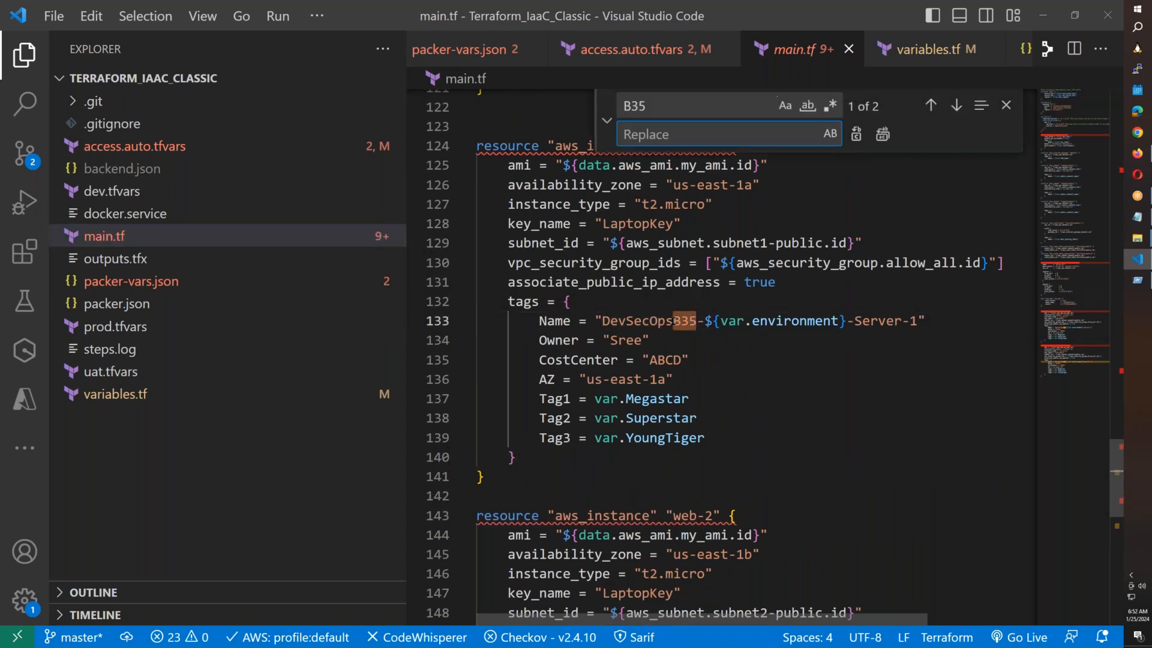
pyautogui.write('B38')
pyautogui.click(857, 134)
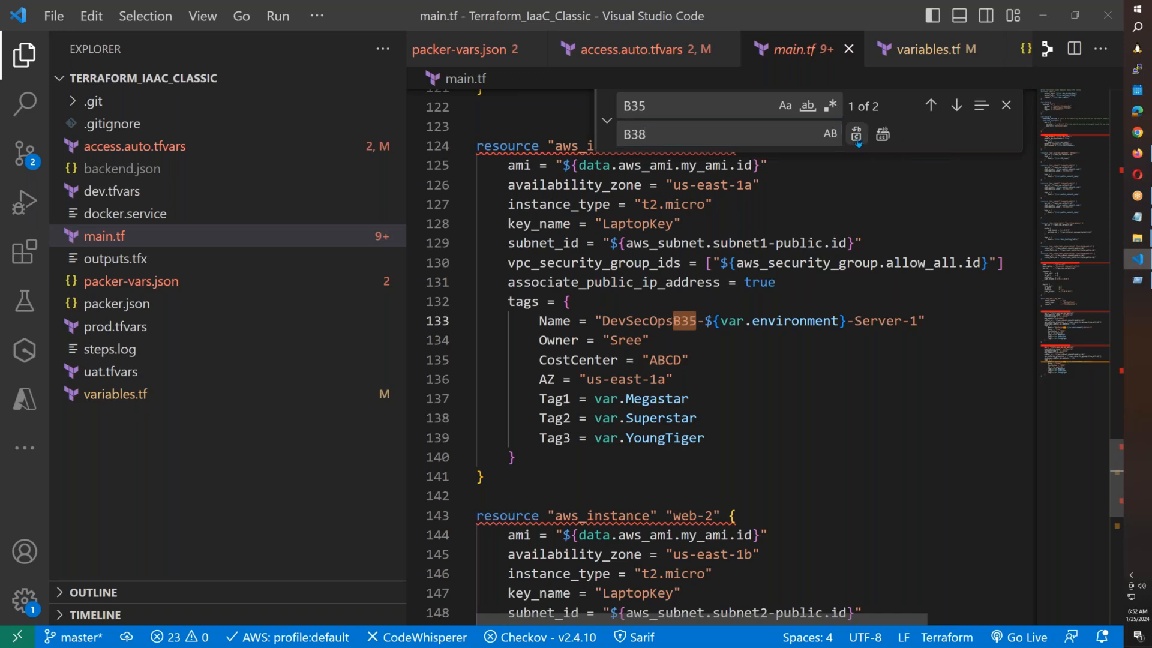
pyautogui.click(857, 135)
pyautogui.click(856, 134)
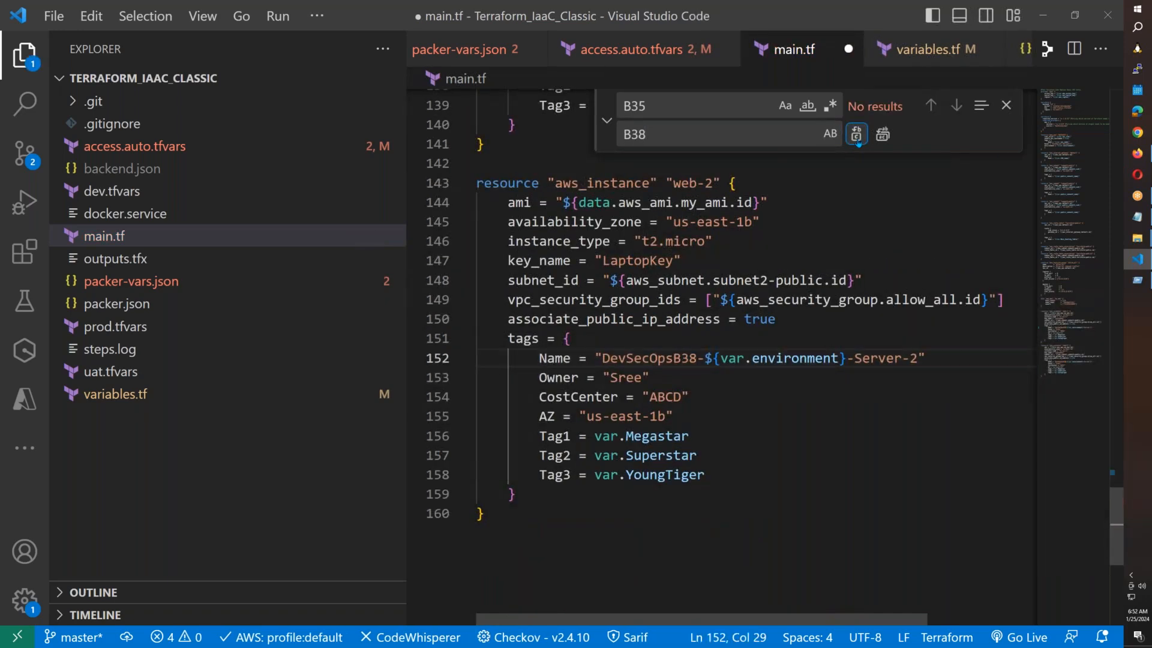
pyautogui.click(1007, 105)
pyautogui.click(908, 403)
pyautogui.hotkey('ctrl', 's')
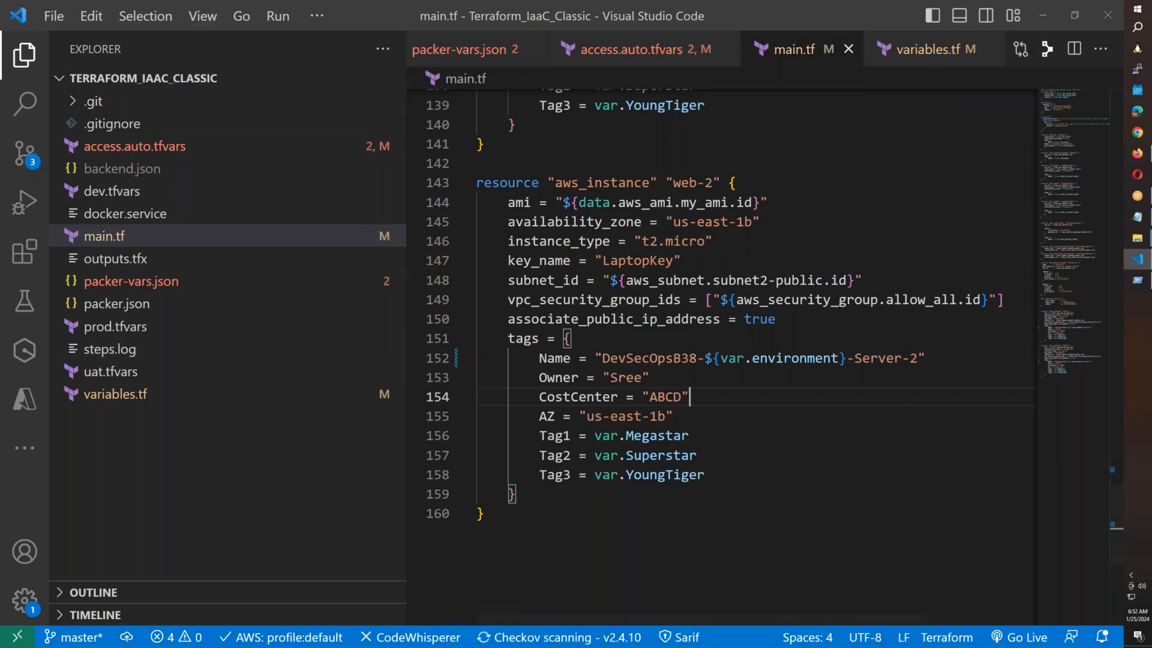
pyautogui.click(1137, 154)
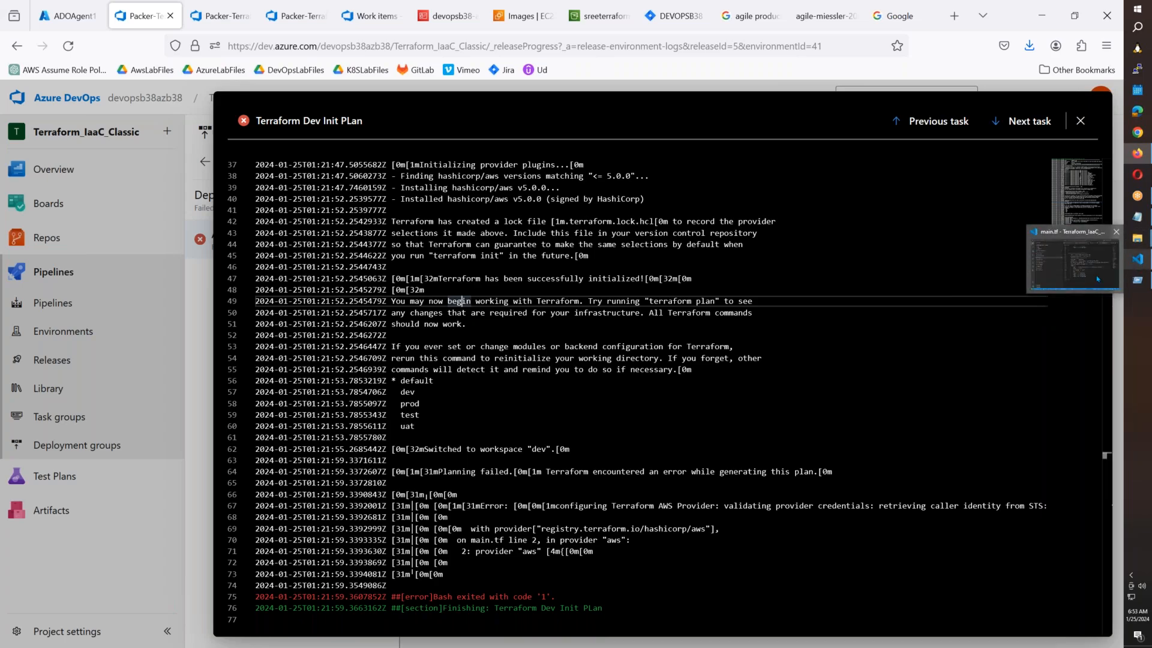
# Open a PowerShell window in the Terraform_IaaC_Classic folder from File Explorer's context menu.
pyautogui.click(1138, 259)
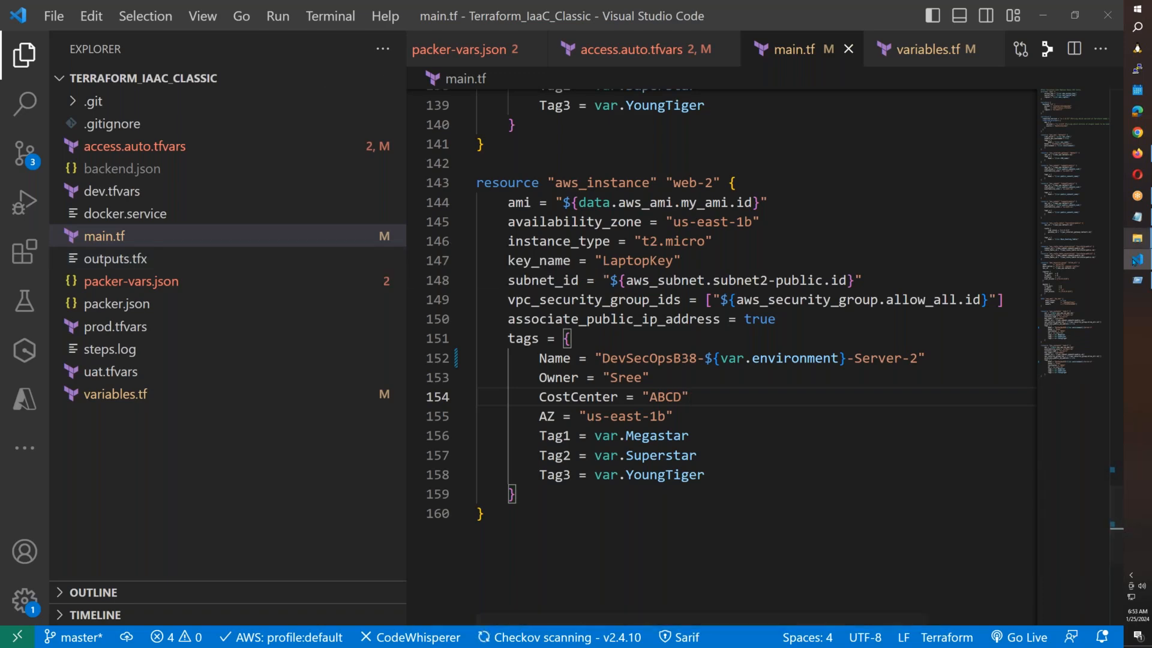
pyautogui.moveTo(1136, 259)
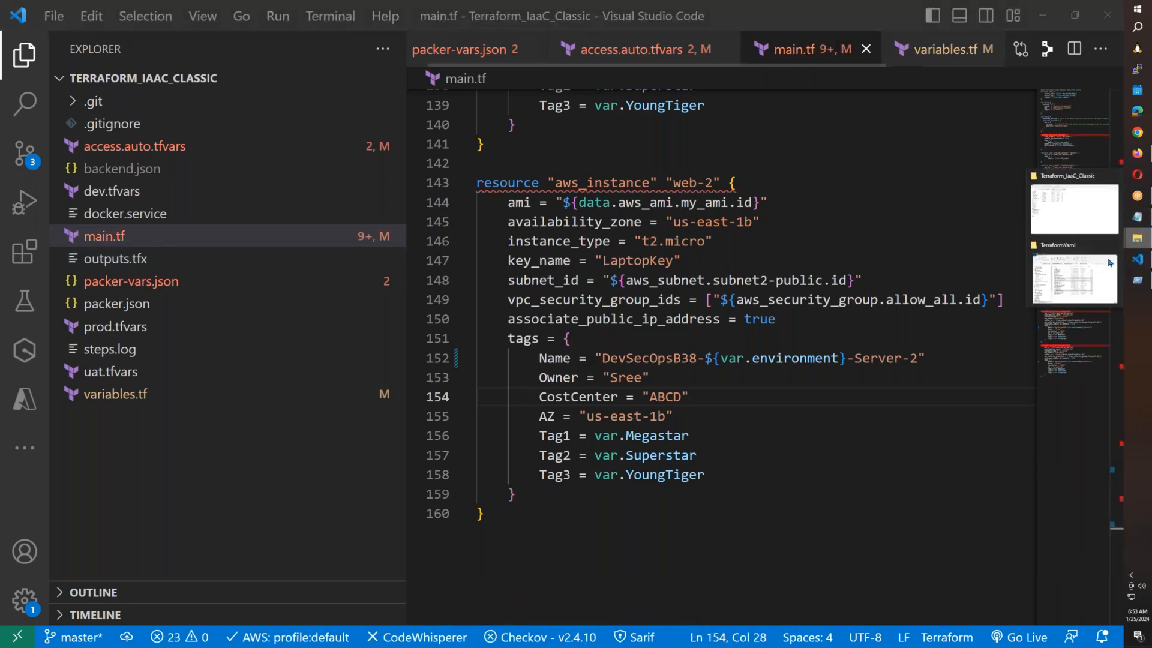
pyautogui.click(1075, 210)
pyautogui.rightClick(435, 329)
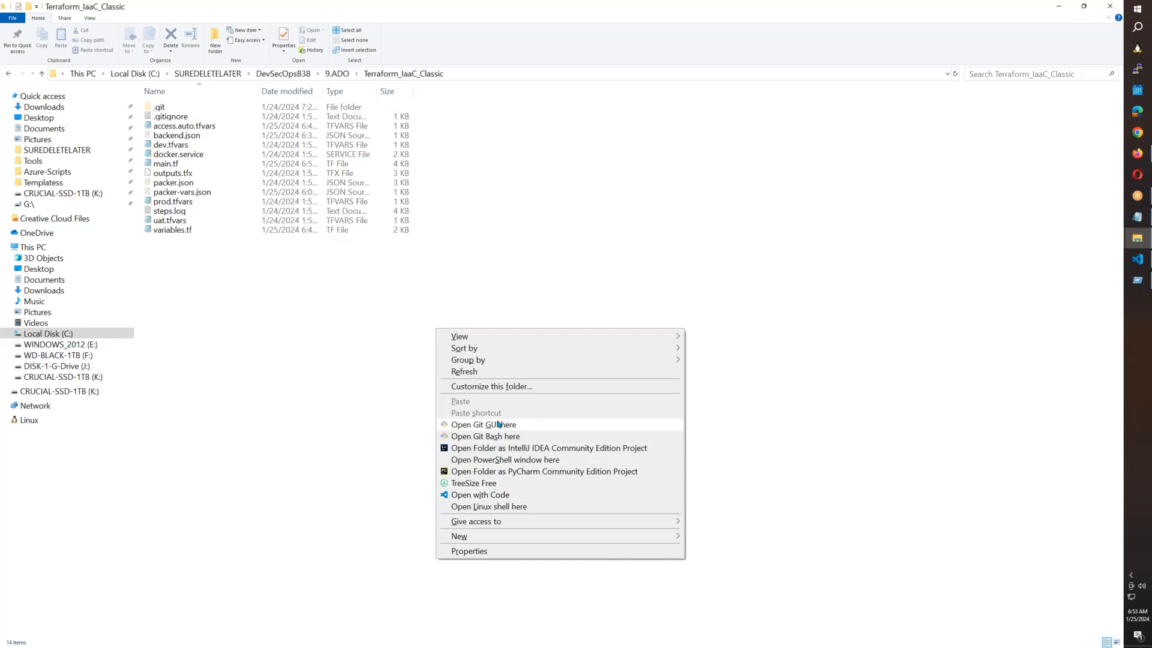
pyautogui.click(503, 460)
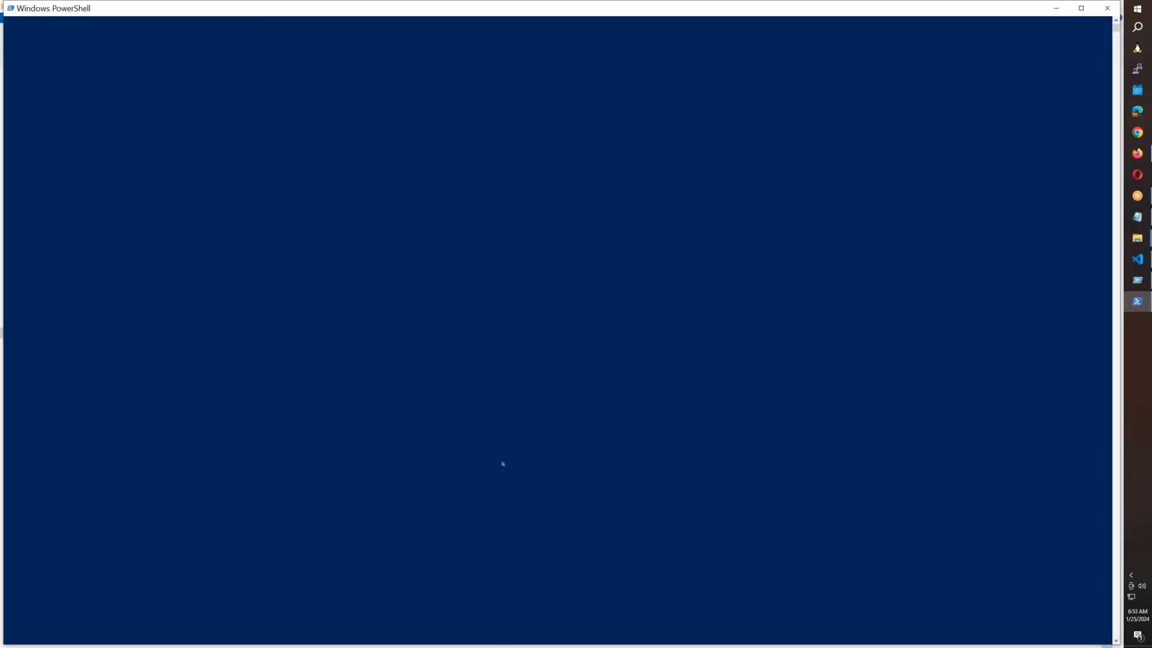
pyautogui.write('terraform')
pyautogui.press('BackSpace')
pyautogui.press('BackSpace')
pyautogui.press('BackSpace')
pyautogui.press('BackSpace')
pyautogui.press('BackSpace')
pyautogui.press('BackSpace')
pyautogui.press('BackSpace')
pyautogui.press('BackSpace')
pyautogui.press('BackSpace')
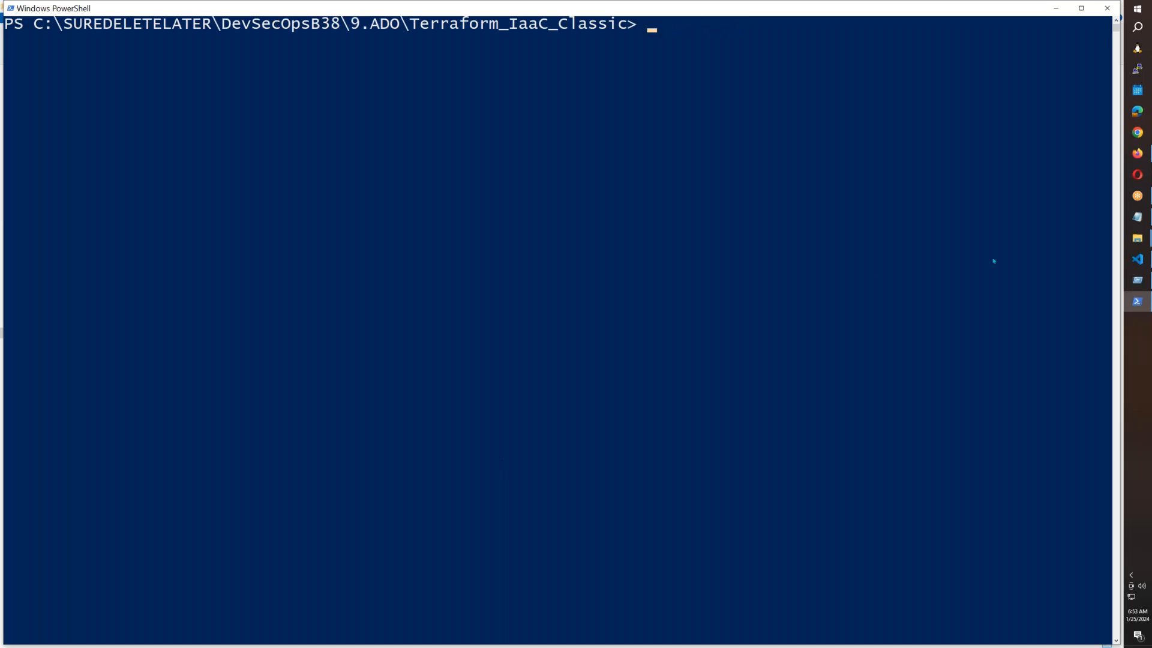
pyautogui.moveTo(1138, 259)
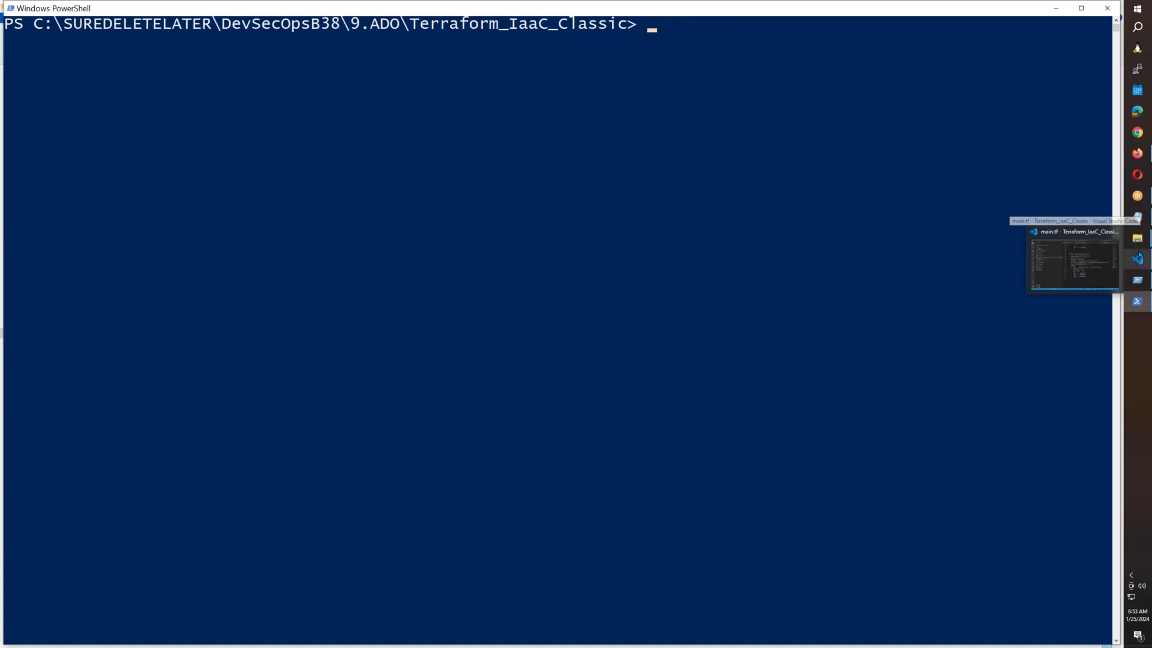
pyautogui.click(1056, 264)
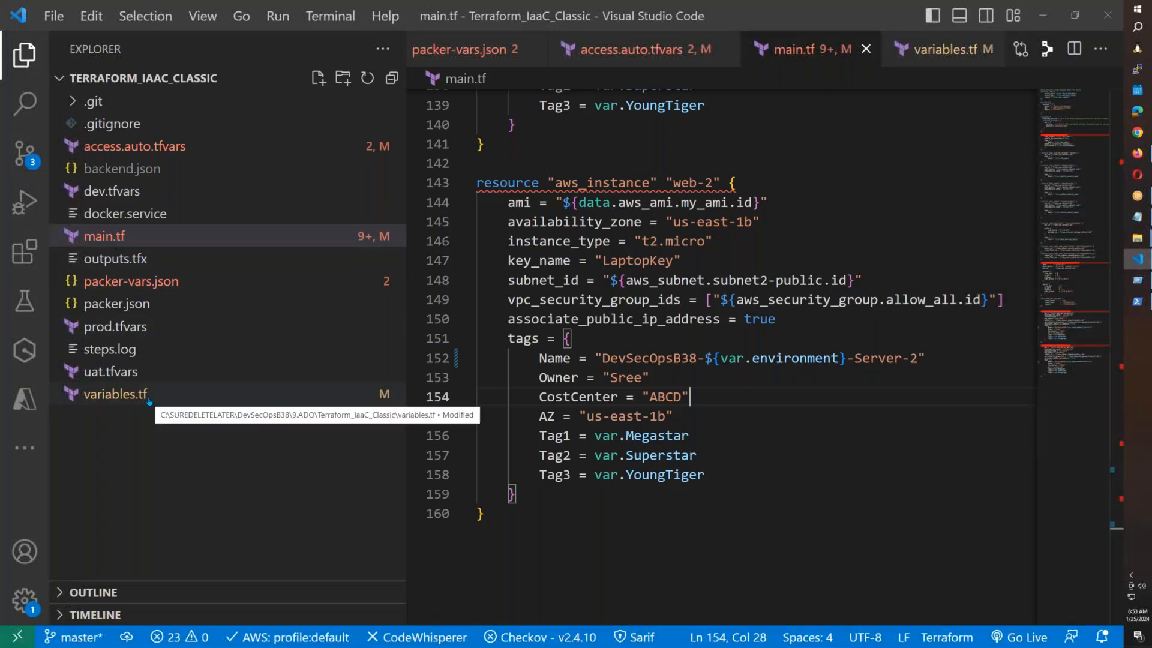
# Copy the aws_access_key and aws_secret_key lines from access.auto.tfvars into the Notepad notes.
pyautogui.click(135, 147)
pyautogui.moveTo(942, 118); pyautogui.dragTo(476, 99)
pyautogui.hotkey('ctrl', 'c')
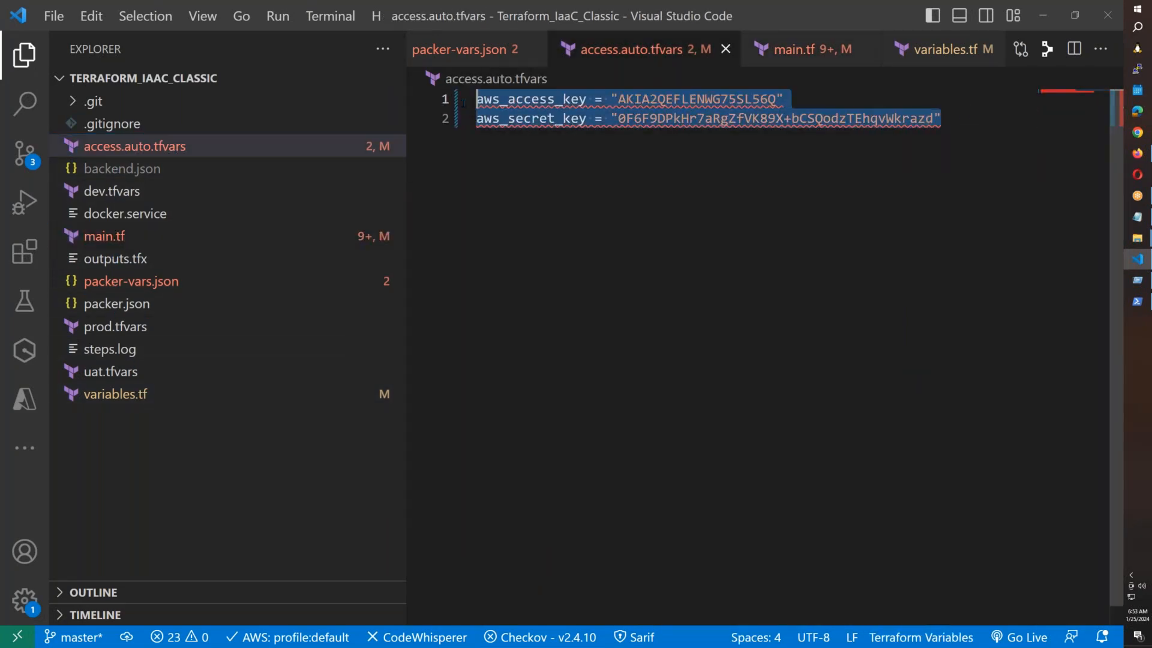
pyautogui.hotkey('alt', 'Tab')
pyautogui.click(267, 490)
pyautogui.press('Return')
pyautogui.press('Return')
pyautogui.hotkey('ctrl', 'v')
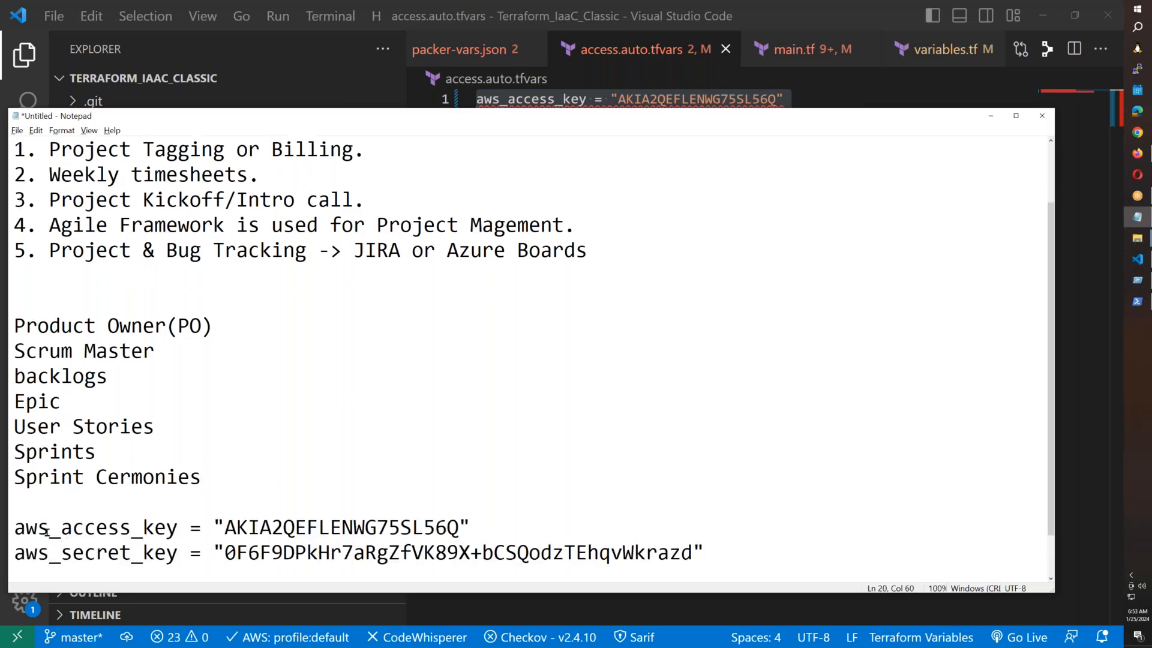
# Rewrite the access key line as $Env:aws_access_key with no spaces around the equals sign.
pyautogui.click(13, 528)
pyautogui.write('$')
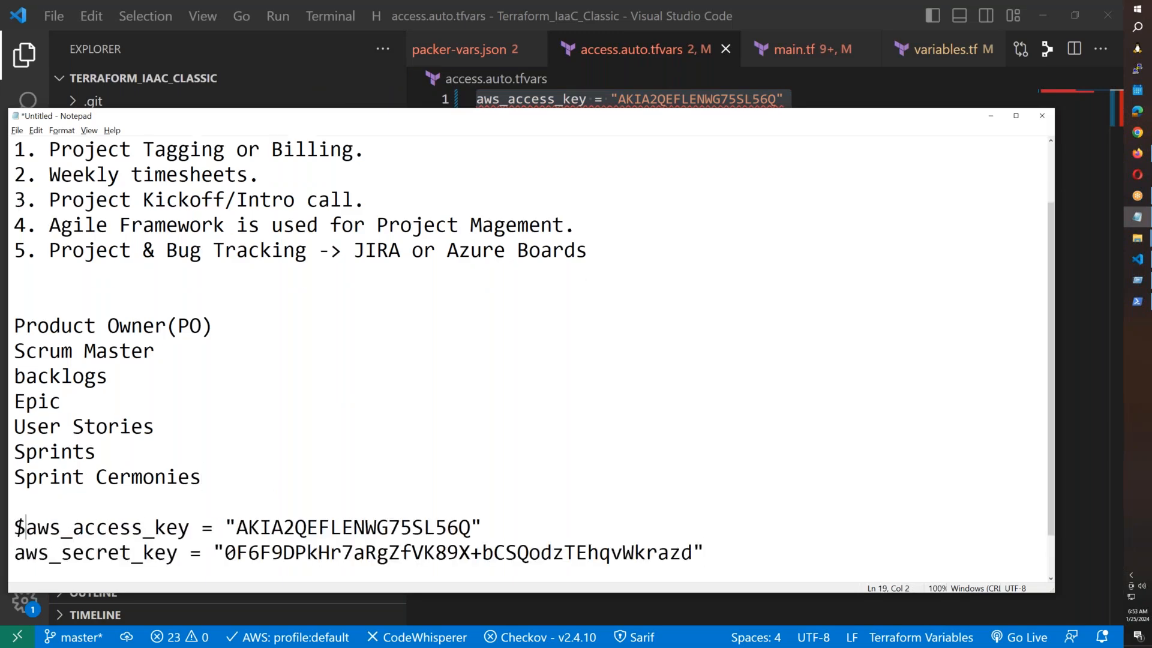
pyautogui.write('EN')
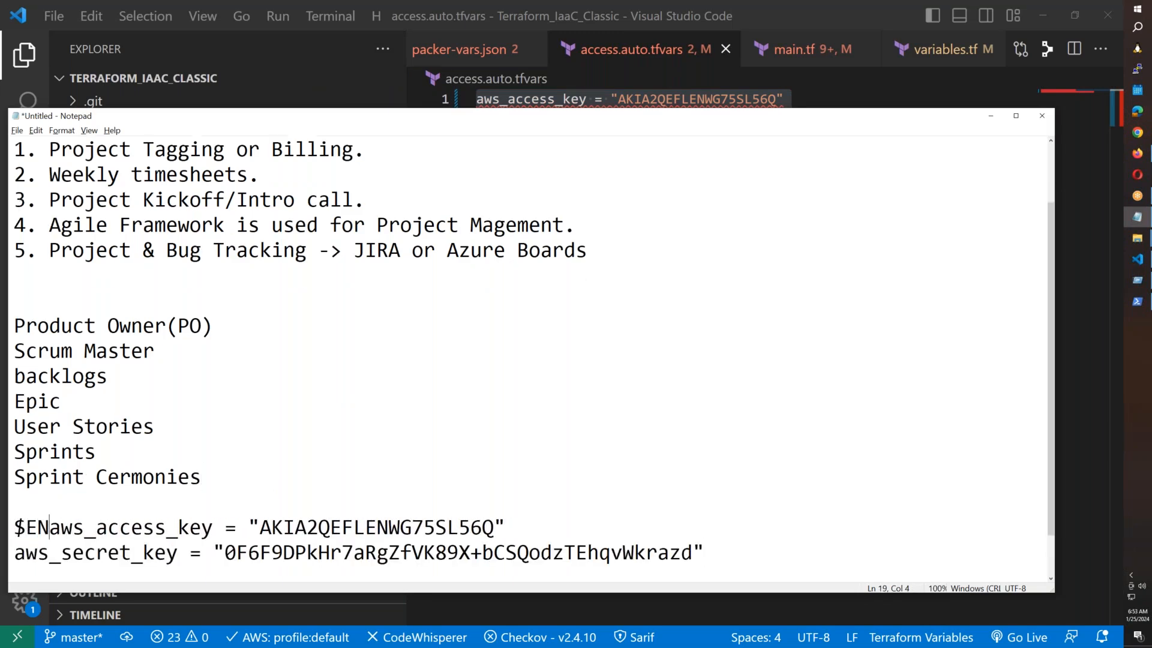
pyautogui.press('BackSpace')
pyautogui.write('nv')
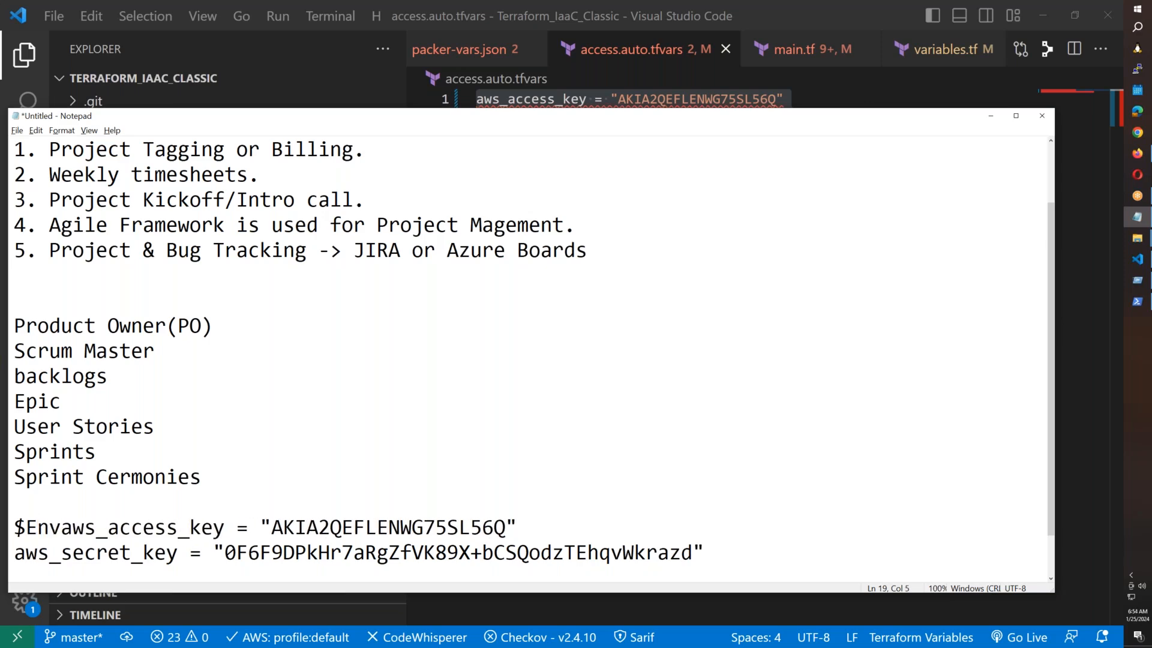
pyautogui.write(':')
pyautogui.click(247, 527)
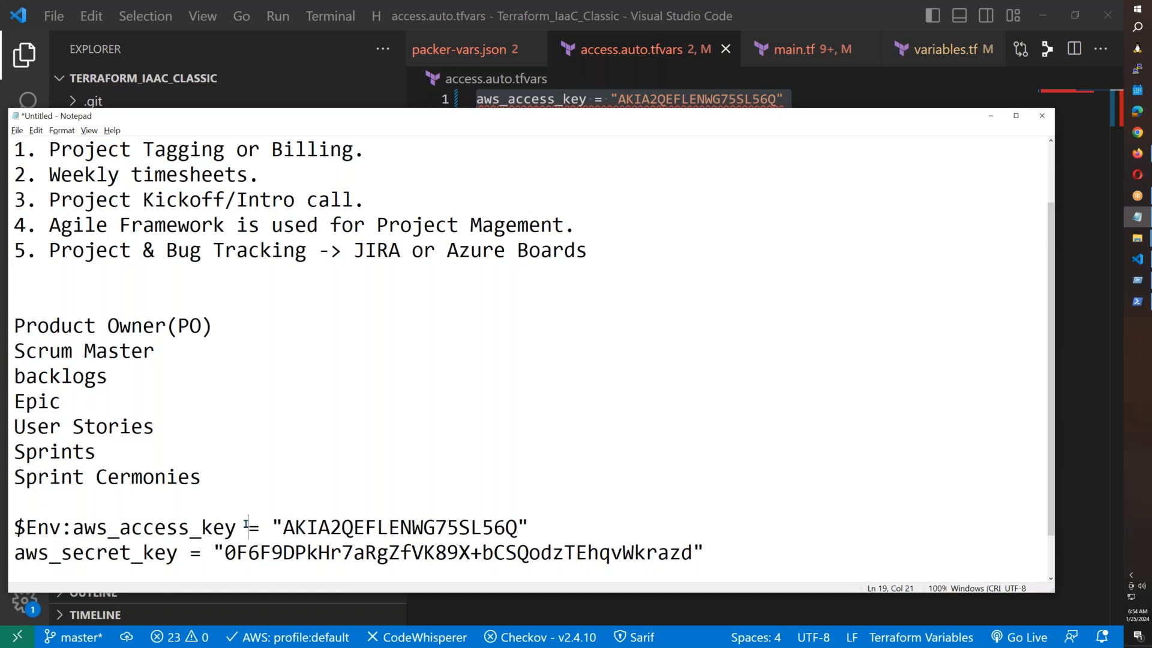
pyautogui.press('BackSpace')
pyautogui.click(260, 527)
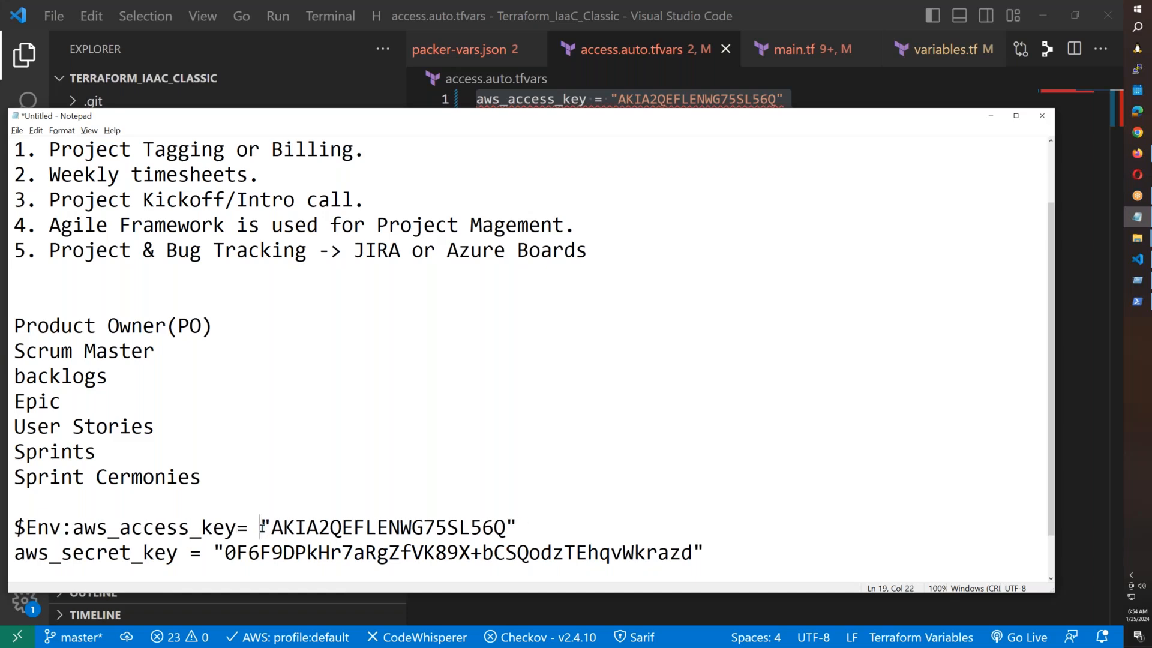
pyautogui.press('BackSpace')
# Rewrite the secret key line as $Env:aws_secret_key, then copy both lines into PowerShell.
pyautogui.click(14, 553)
pyautogui.write('$Env:')
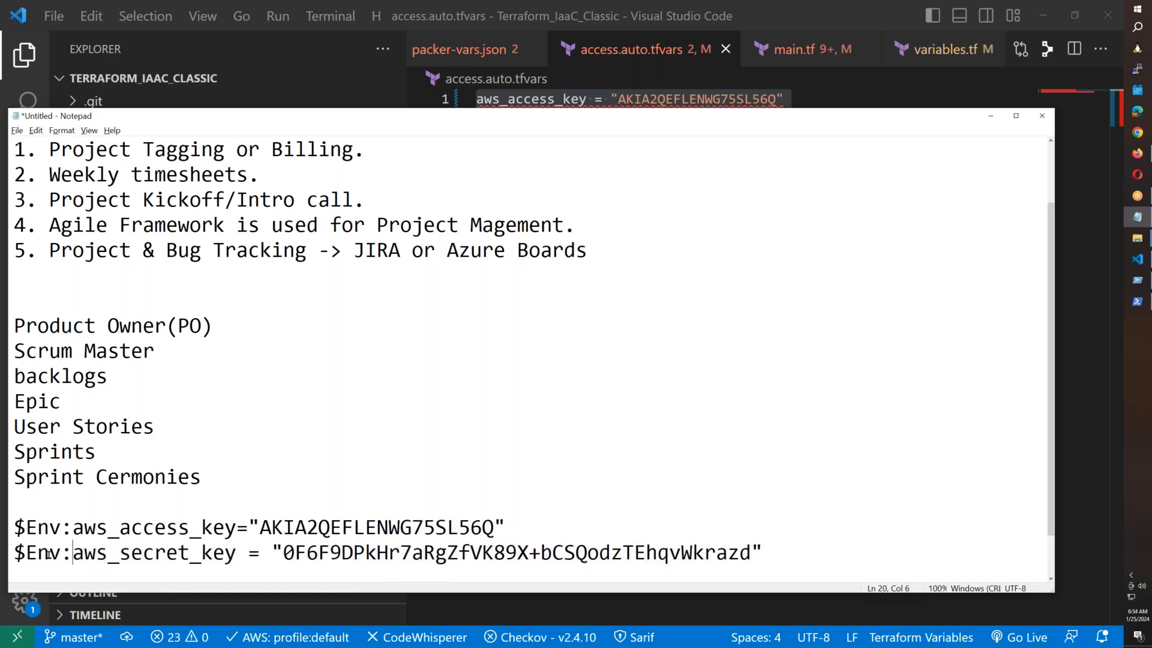
pyautogui.click(246, 553)
pyautogui.press('BackSpace')
pyautogui.click(260, 553)
pyautogui.press('BackSpace')
pyautogui.moveTo(747, 554); pyautogui.dragTo(1, 525)
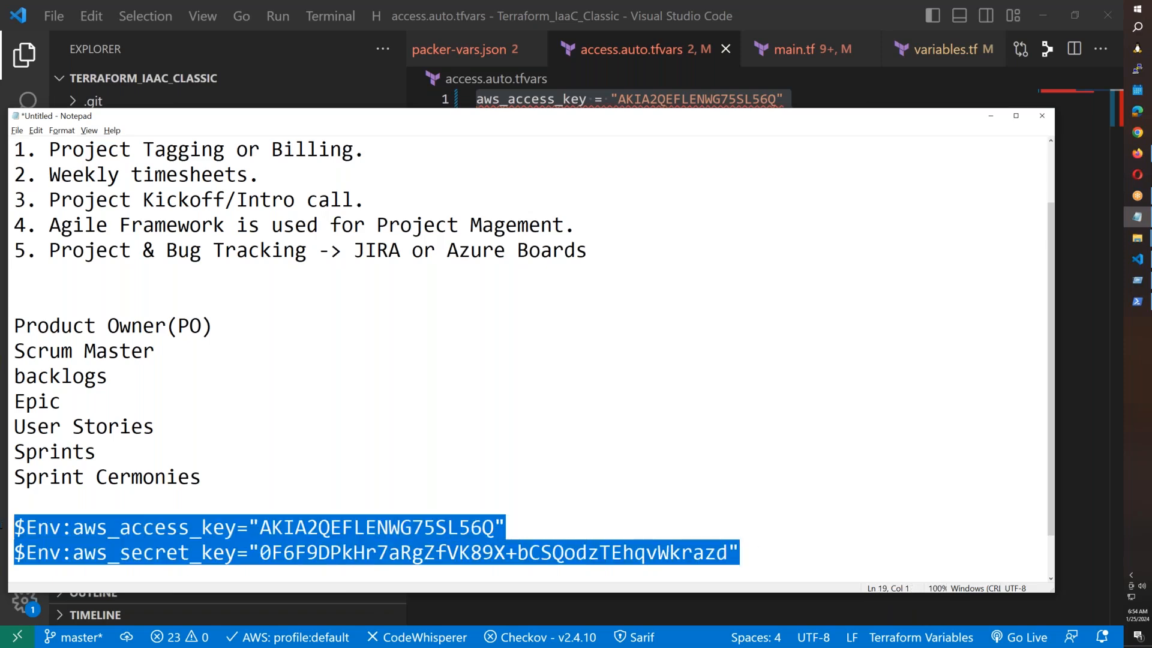
pyautogui.hotkey('ctrl', 'c')
pyautogui.click(1137, 301)
pyautogui.rightClick(486, 437)
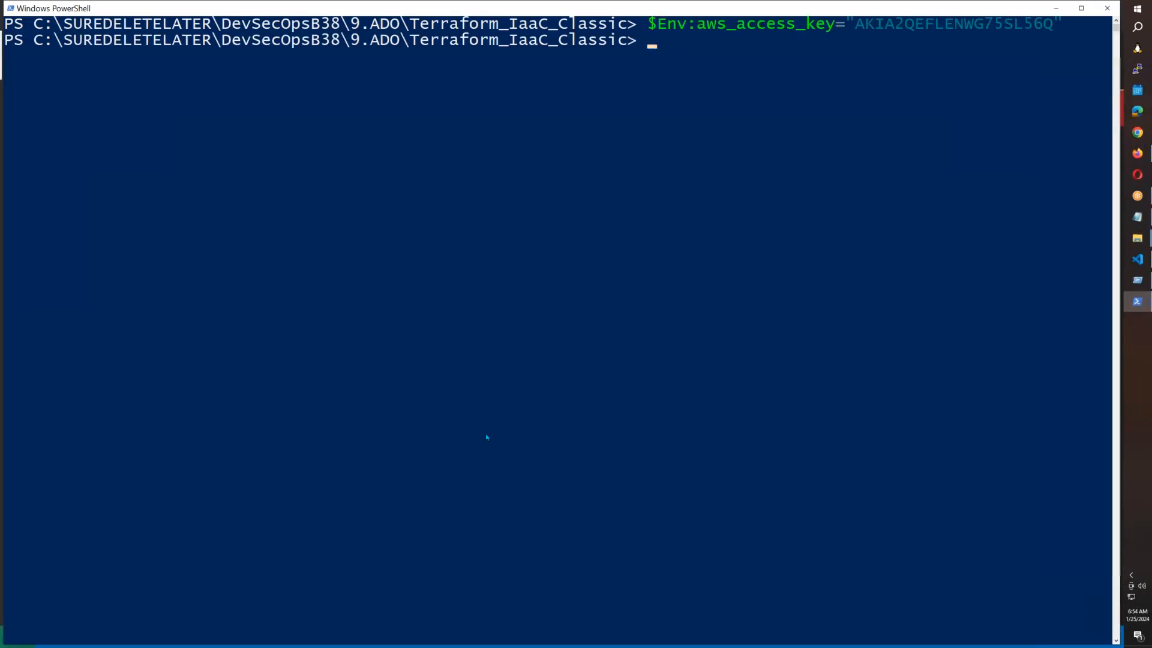
# Set both AWS key environment variables, clear the console and run terraform init.
pyautogui.press('Return')
pyautogui.write('cl')
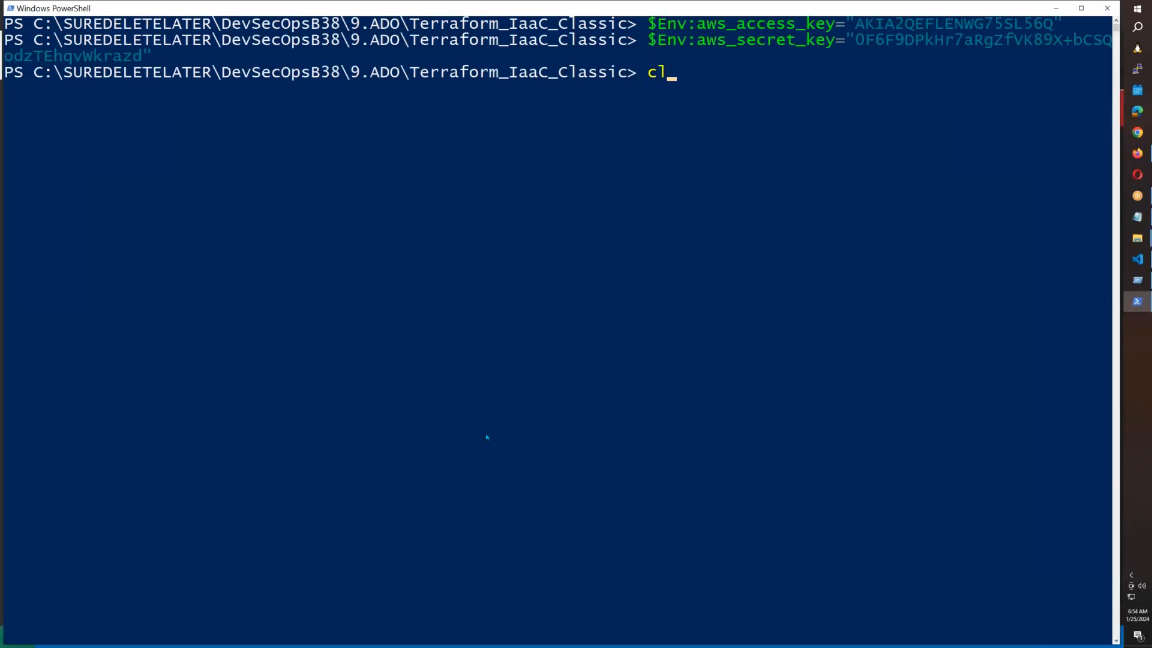
pyautogui.write('s')
pyautogui.press('Return')
pyautogui.write('terraform init')
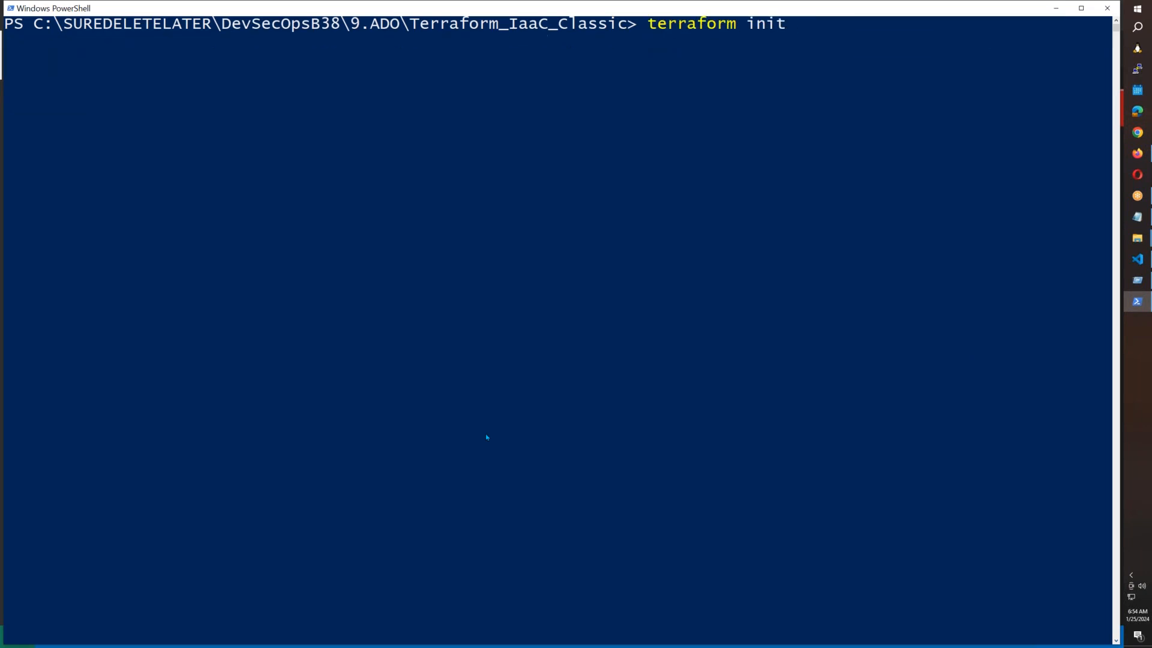
pyautogui.press('Return')
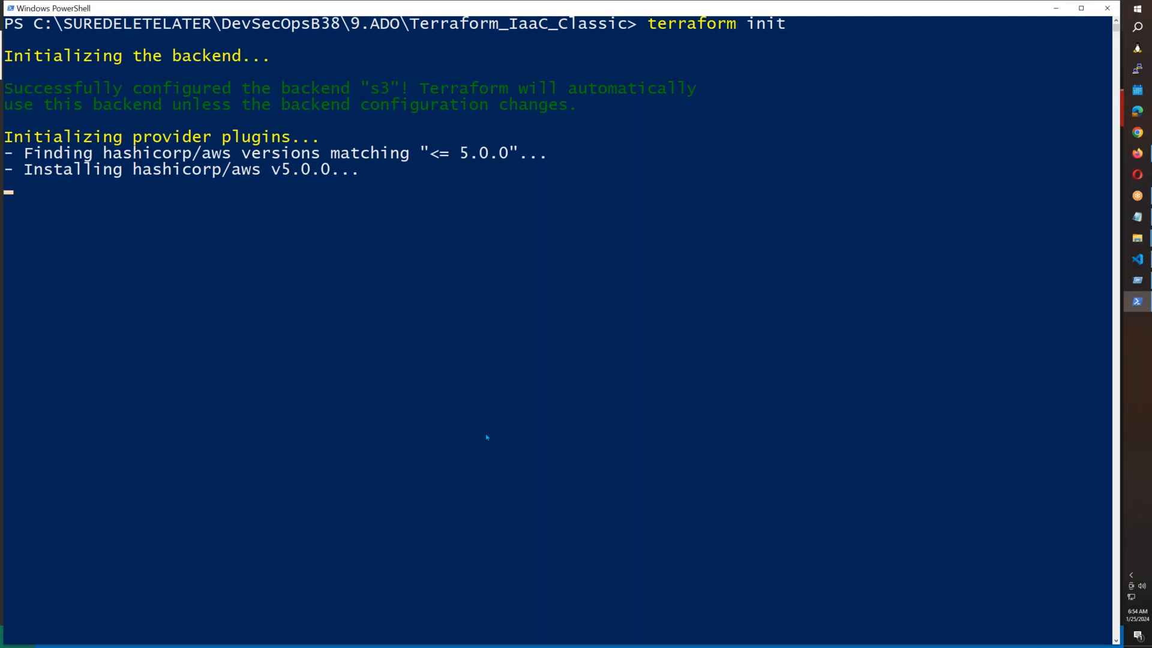
# List the Terraform workspaces and switch to the dev workspace.
pyautogui.write('terraform wor')
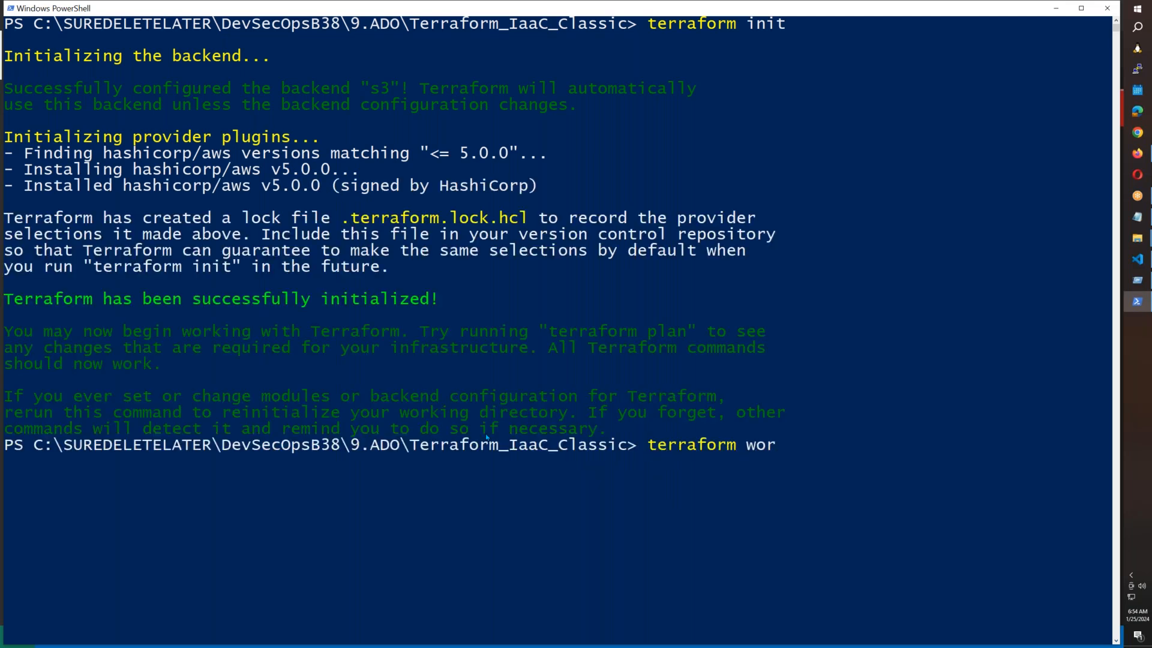
pyautogui.write('kspace list')
pyautogui.press('Return')
pyautogui.press('Up')
pyautogui.press('BackSpace')
pyautogui.press('BackSpace')
pyautogui.press('BackSpace')
pyautogui.press('BackSpace')
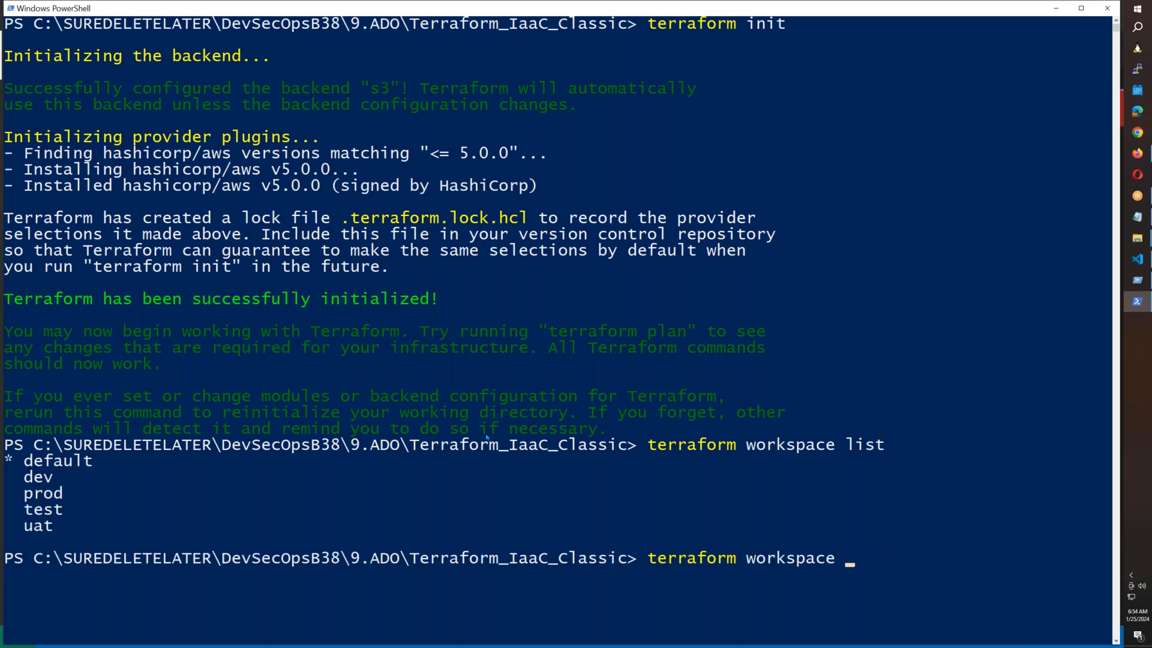
pyautogui.write('select dev')
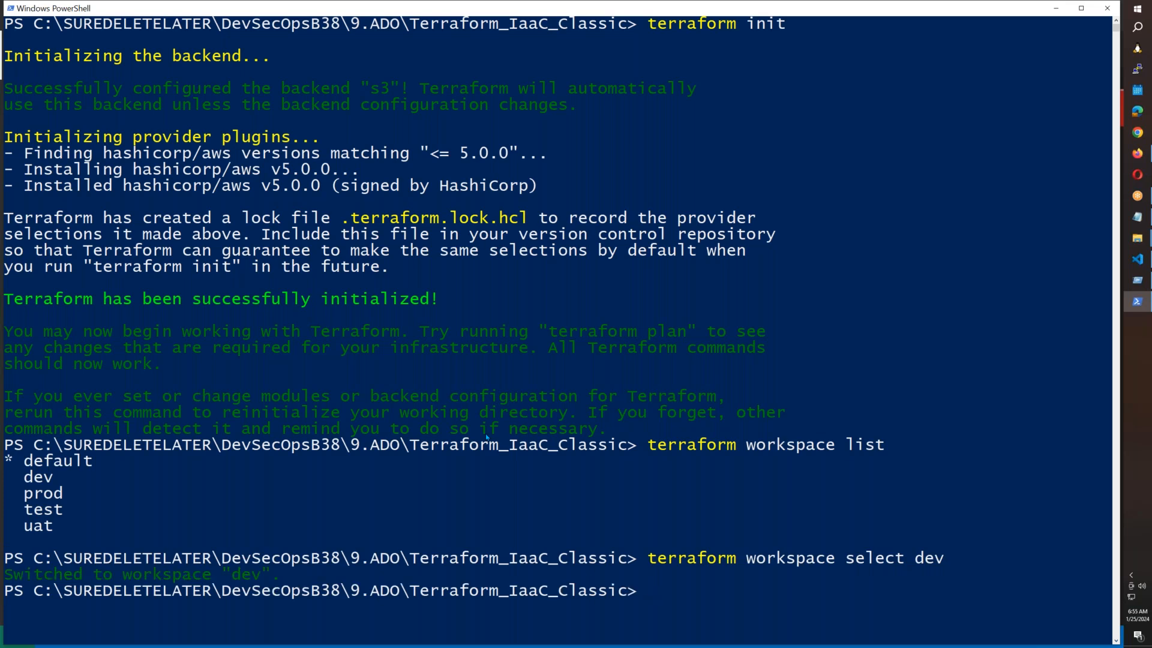
pyautogui.click(1137, 154)
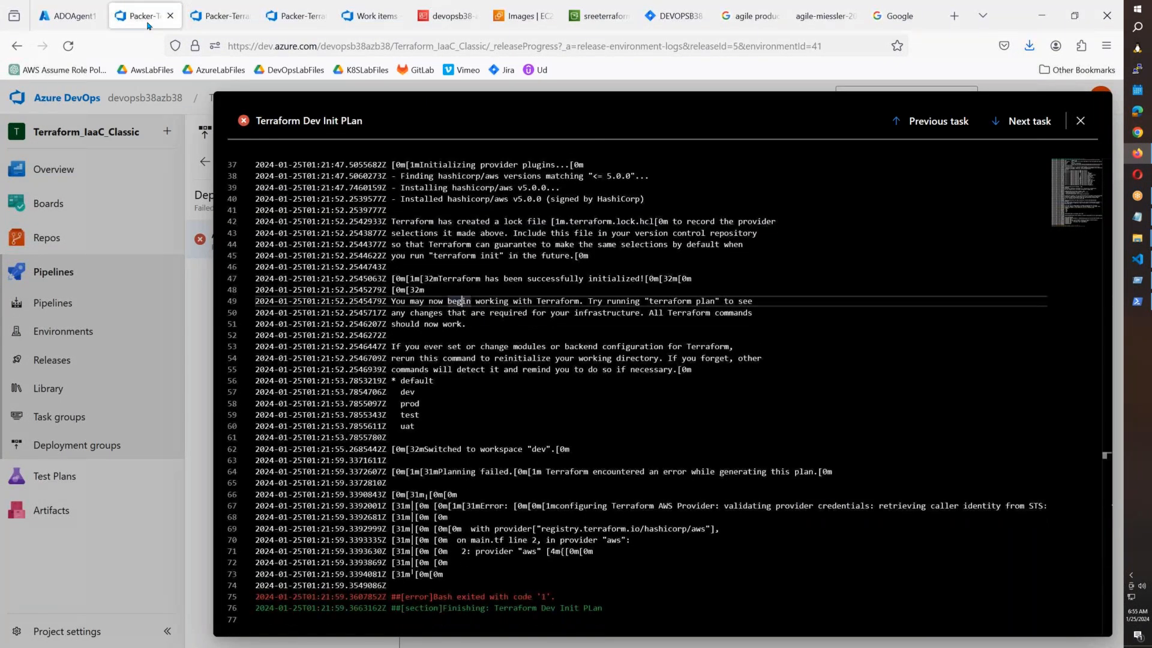
# In the release pipeline editor, copy the Terraform Dev Init PLan task's terraform plan command.
pyautogui.click(1081, 122)
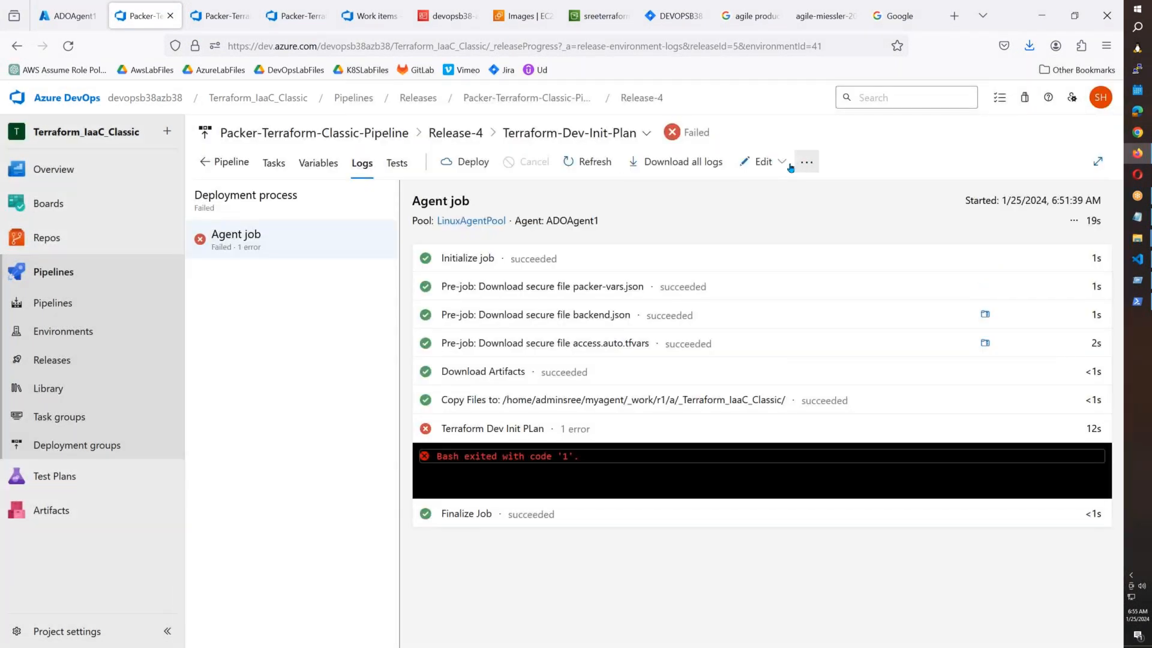
pyautogui.click(763, 162)
pyautogui.click(734, 215)
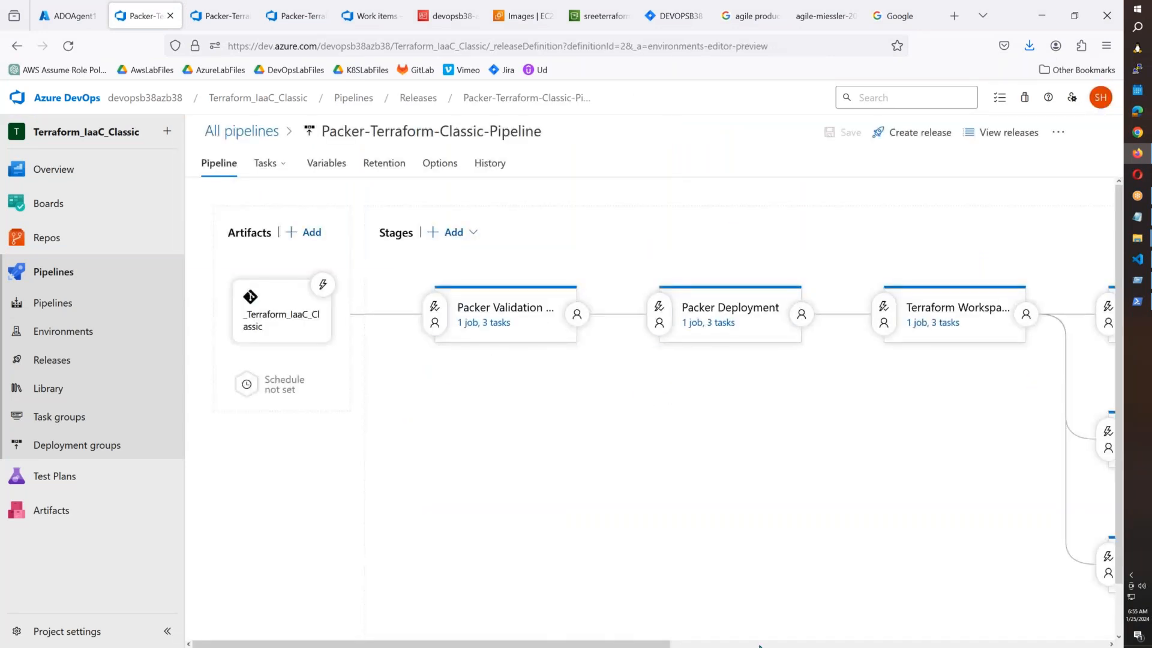
pyautogui.moveTo(611, 643); pyautogui.dragTo(850, 643)
pyautogui.click(784, 323)
pyautogui.click(258, 362)
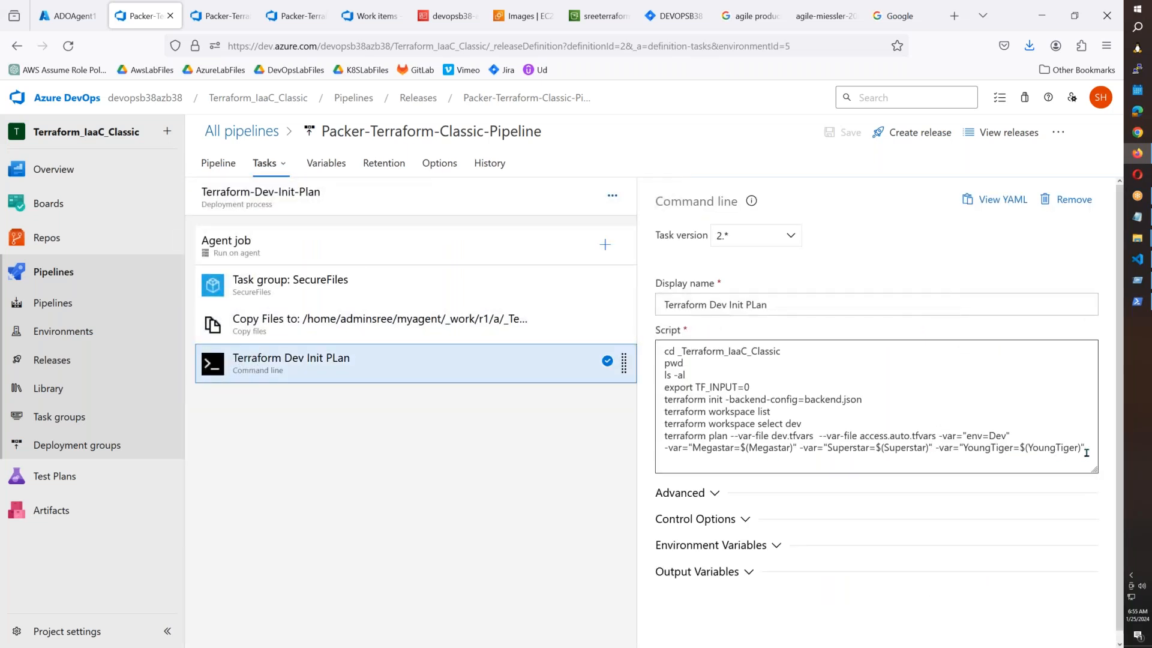
pyautogui.moveTo(1086, 449); pyautogui.dragTo(662, 439)
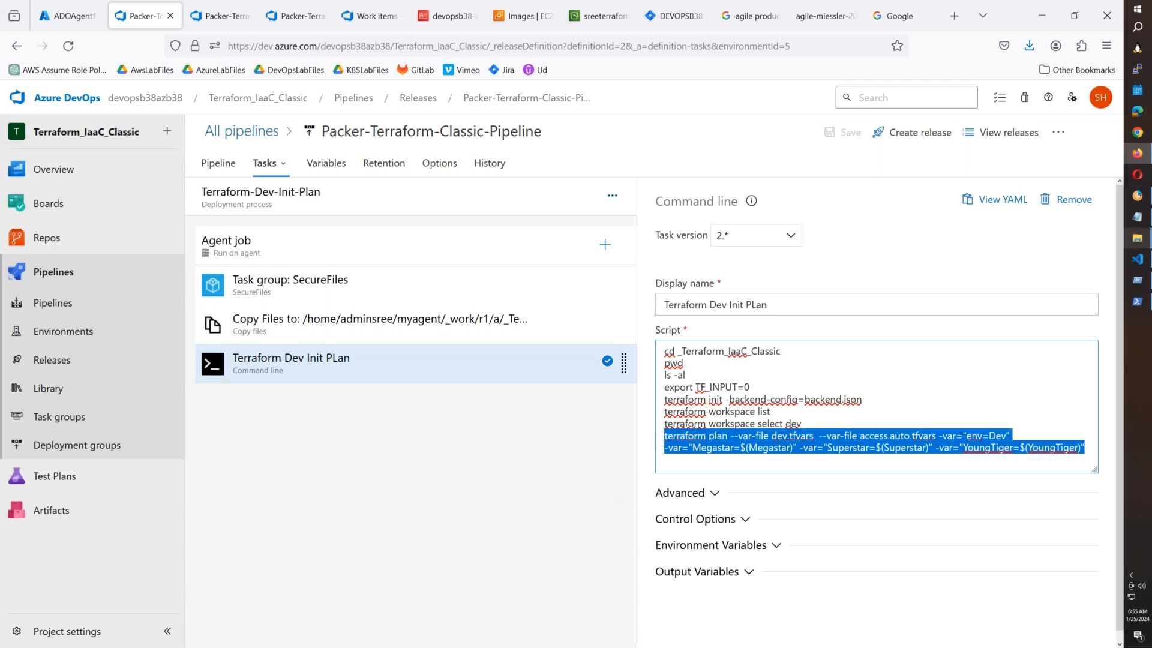
pyautogui.click(1137, 217)
pyautogui.click(772, 547)
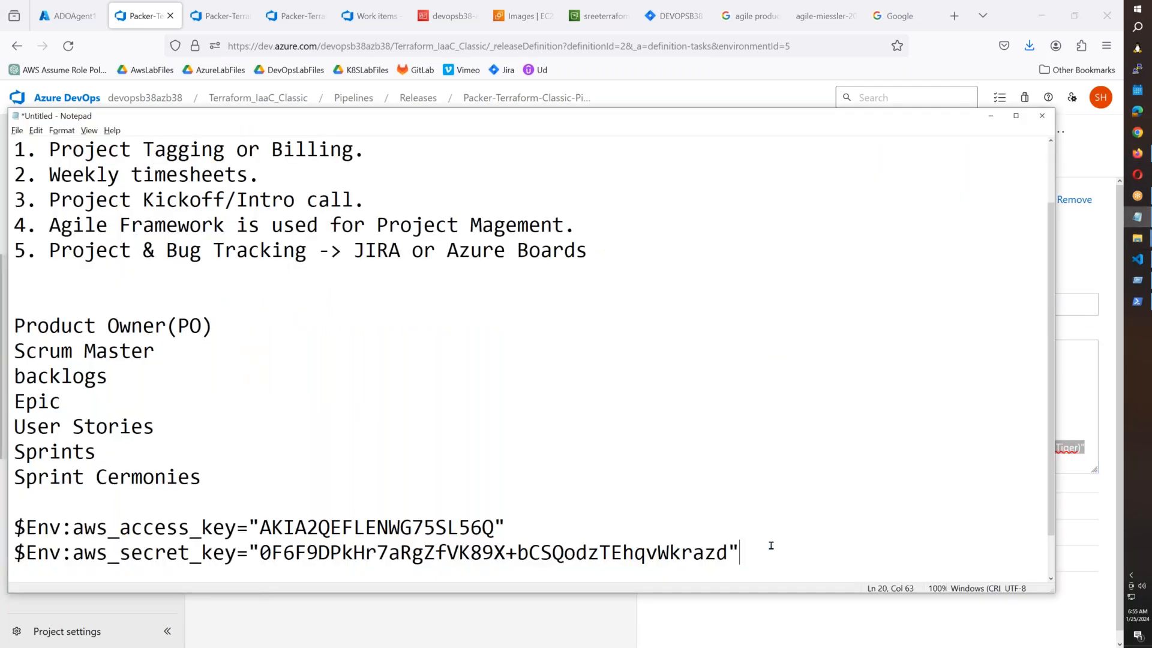
# Paste the terraform plan command and strip the $( ) around Megastar, Superstar and YoungTiger.
pyautogui.press('Return')
pyautogui.press('Return')
pyautogui.hotkey('ctrl', 'v')
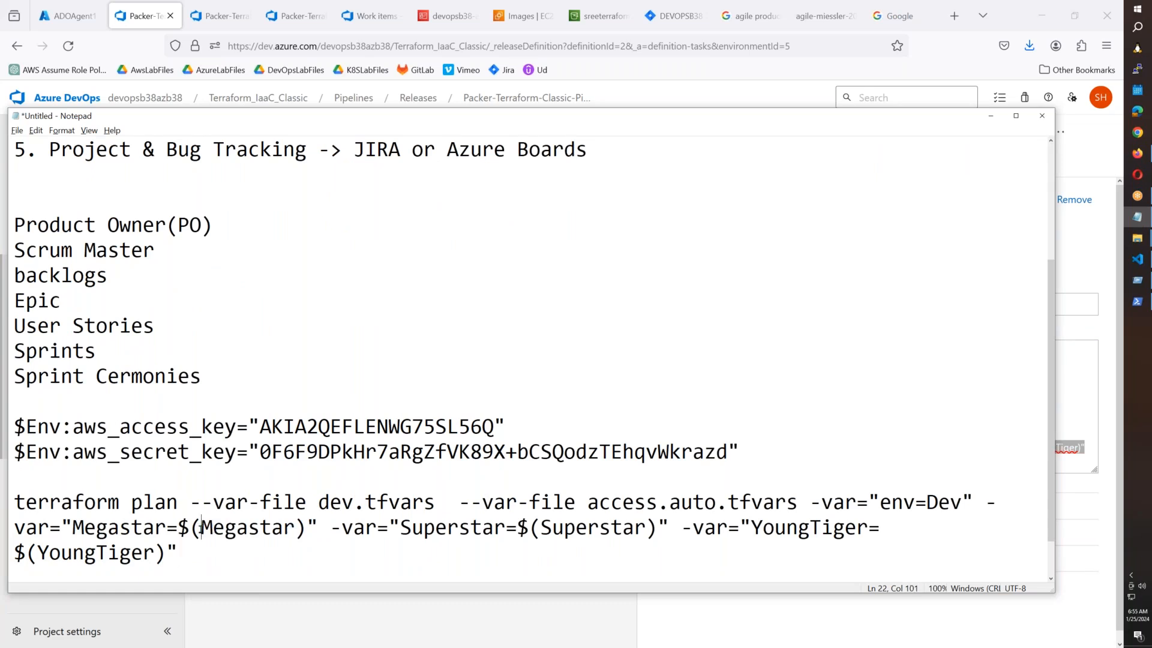
pyautogui.press('BackSpace')
pyautogui.press('BackSpace')
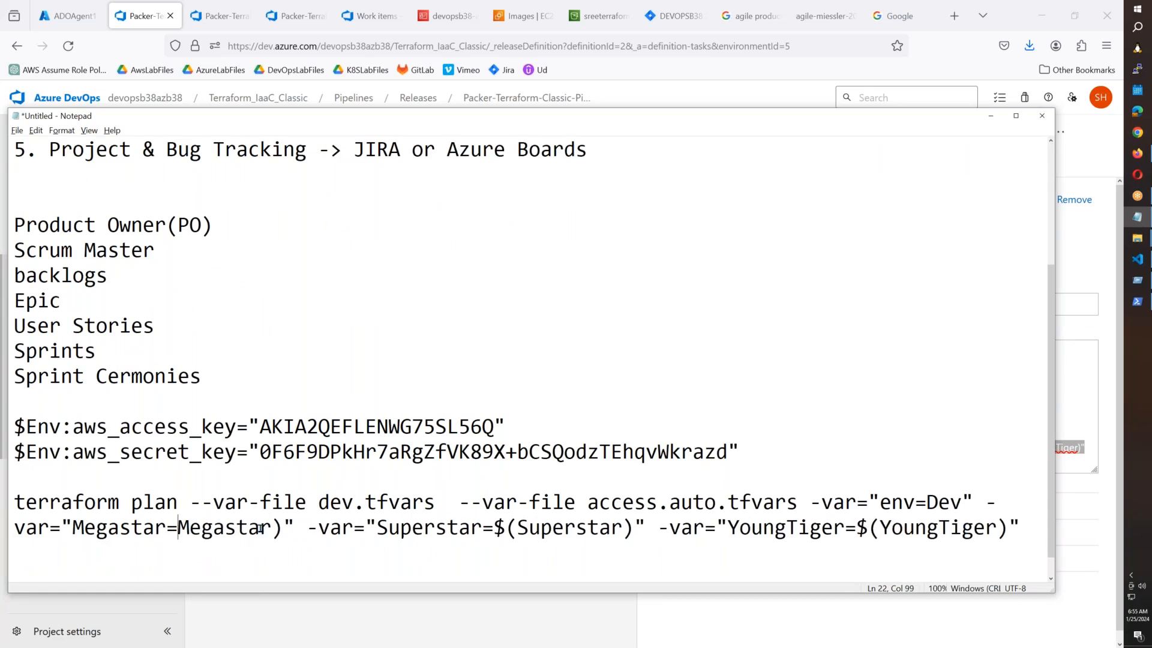
pyautogui.click(280, 528)
pyautogui.press('BackSpace')
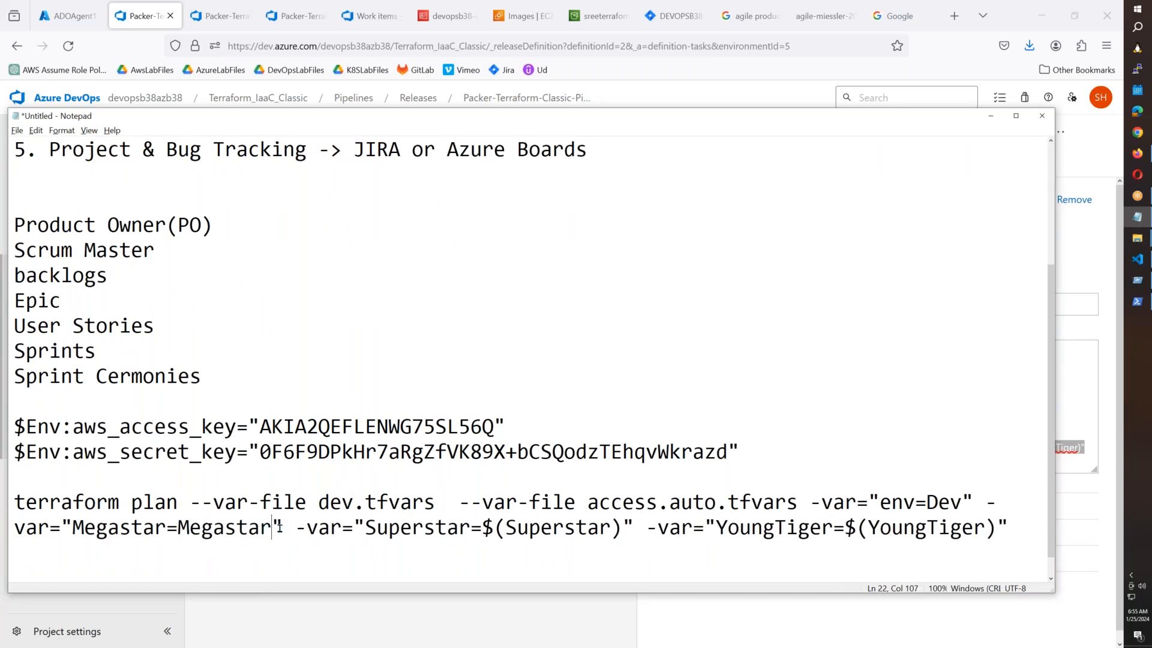
pyautogui.click(506, 528)
pyautogui.press('BackSpace')
pyautogui.press('BackSpace')
pyautogui.click(597, 528)
pyautogui.press('BackSpace')
pyautogui.click(834, 529)
pyautogui.press('BackSpace')
pyautogui.press('BackSpace')
pyautogui.click(931, 530)
pyautogui.press('BackSpace')
# Select the cleaned plan line and clear the PowerShell console with cls.
pyautogui.click(17, 504)
pyautogui.keyDown('shift'); pyautogui.click(940, 528); pyautogui.keyUp('shift')
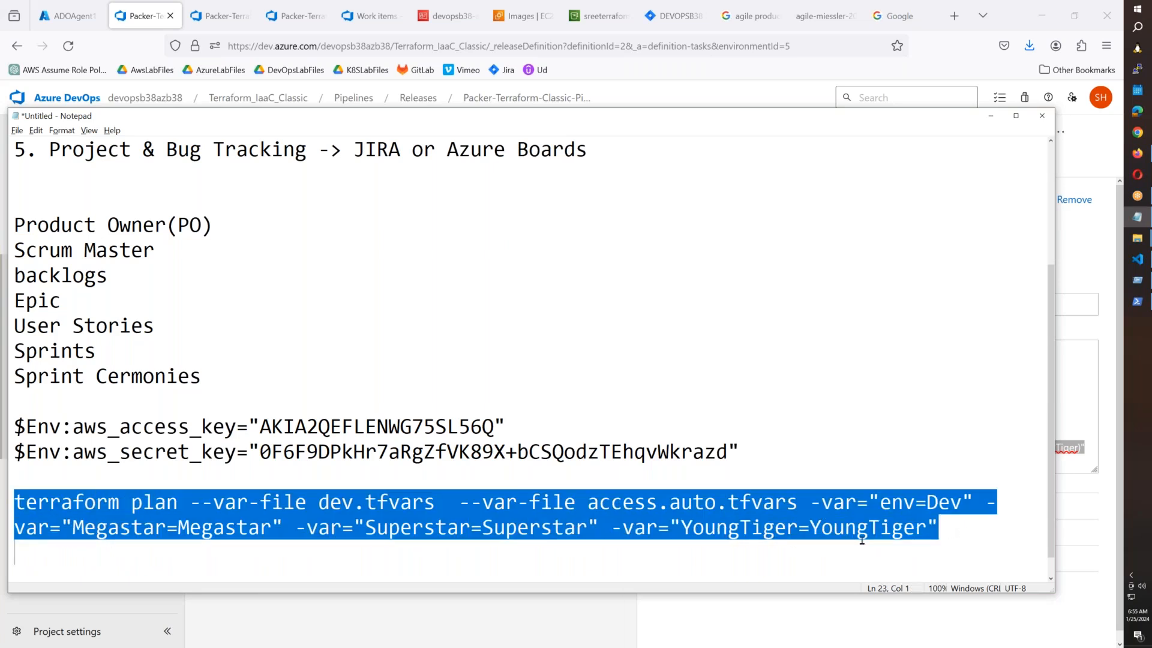
pyautogui.click(1137, 301)
pyautogui.write('cls')
pyautogui.press('Return')
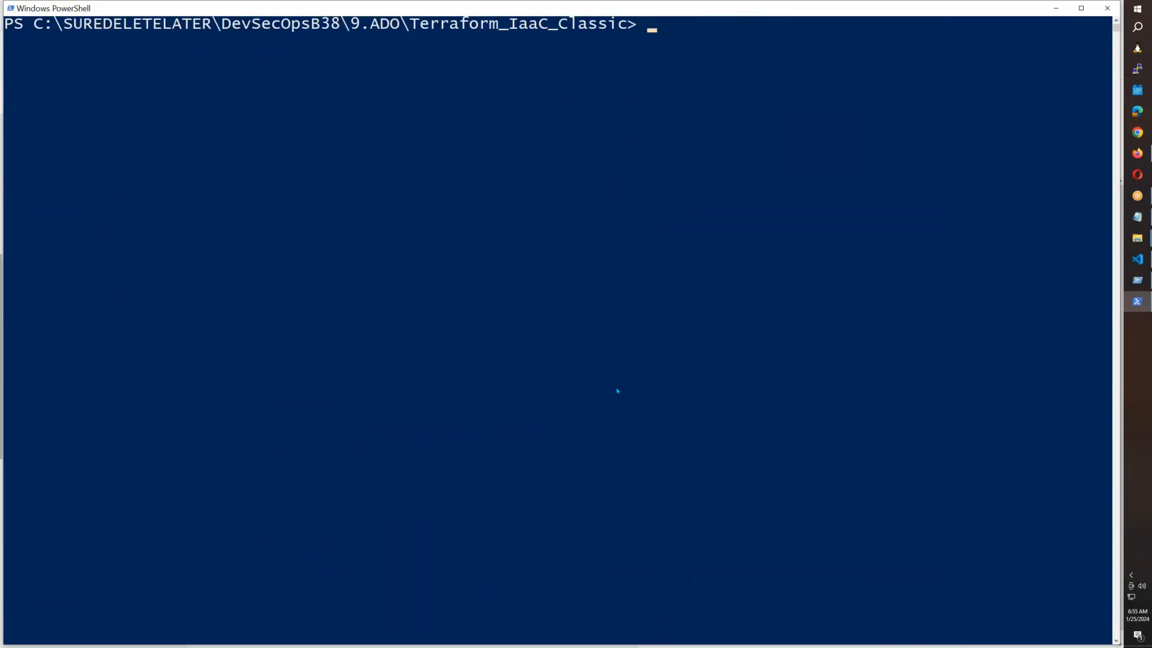
# Run the pasted terraform plan command in PowerShell.
pyautogui.rightClick(617, 390)
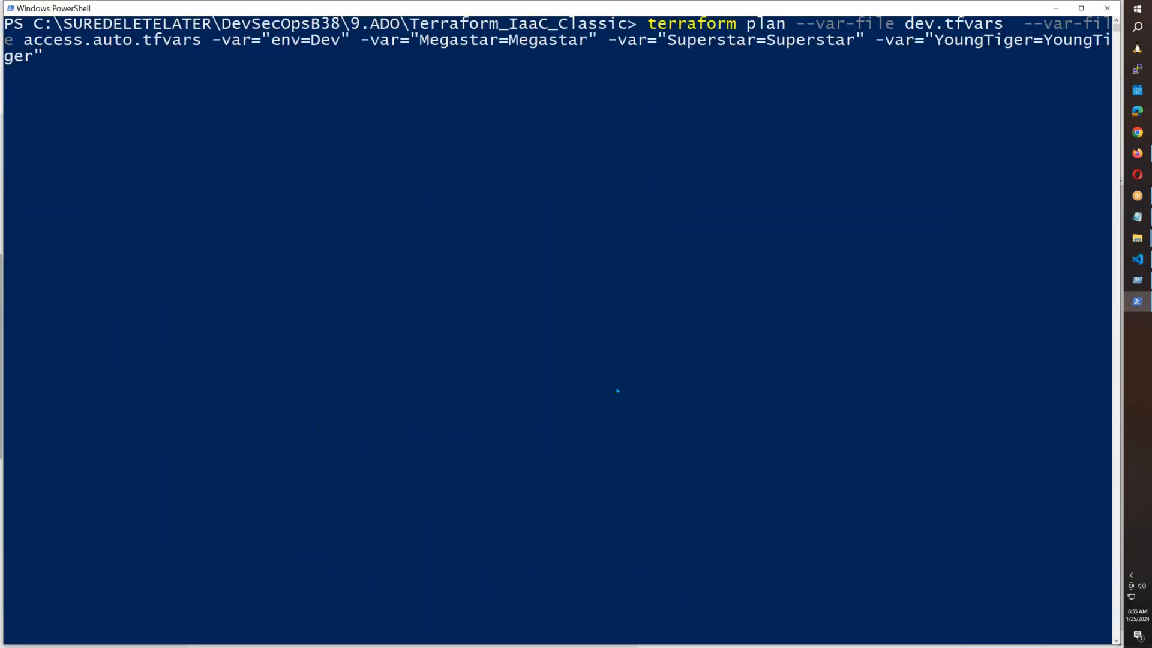
pyautogui.press('Return')
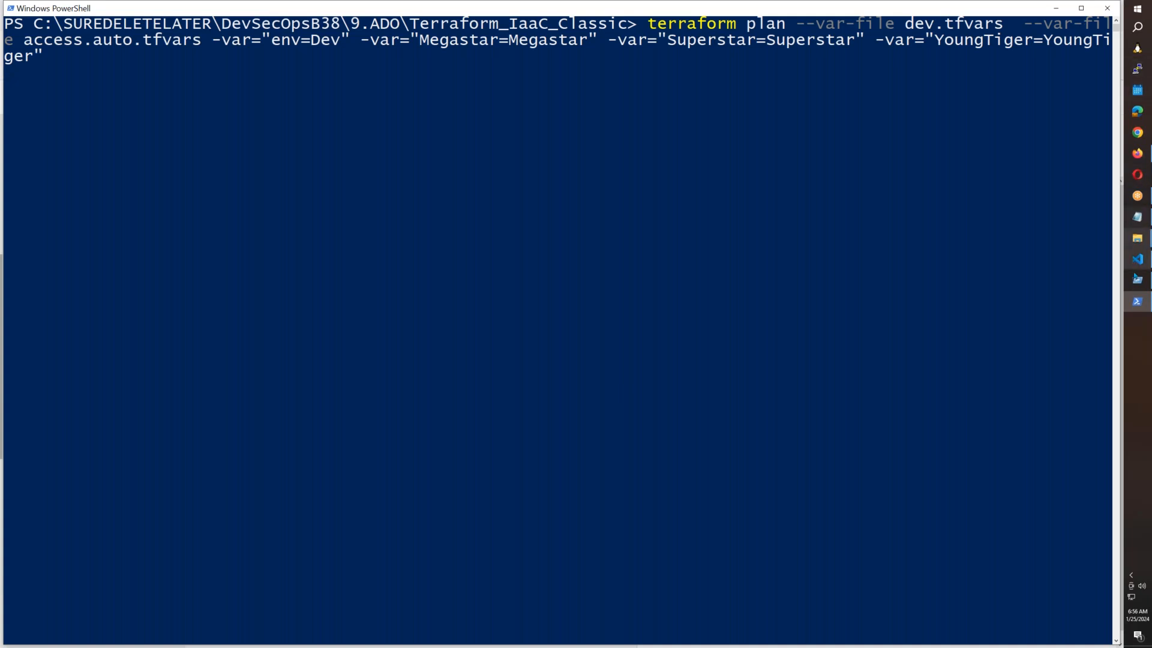
pyautogui.click(1137, 259)
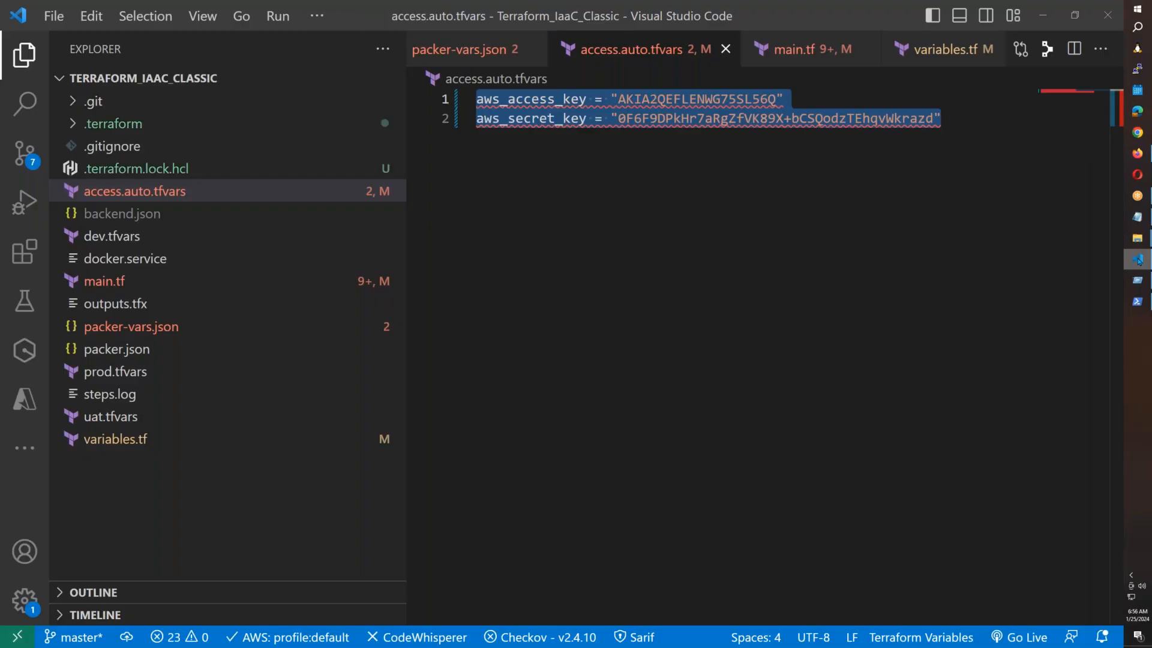
pyautogui.click(1138, 259)
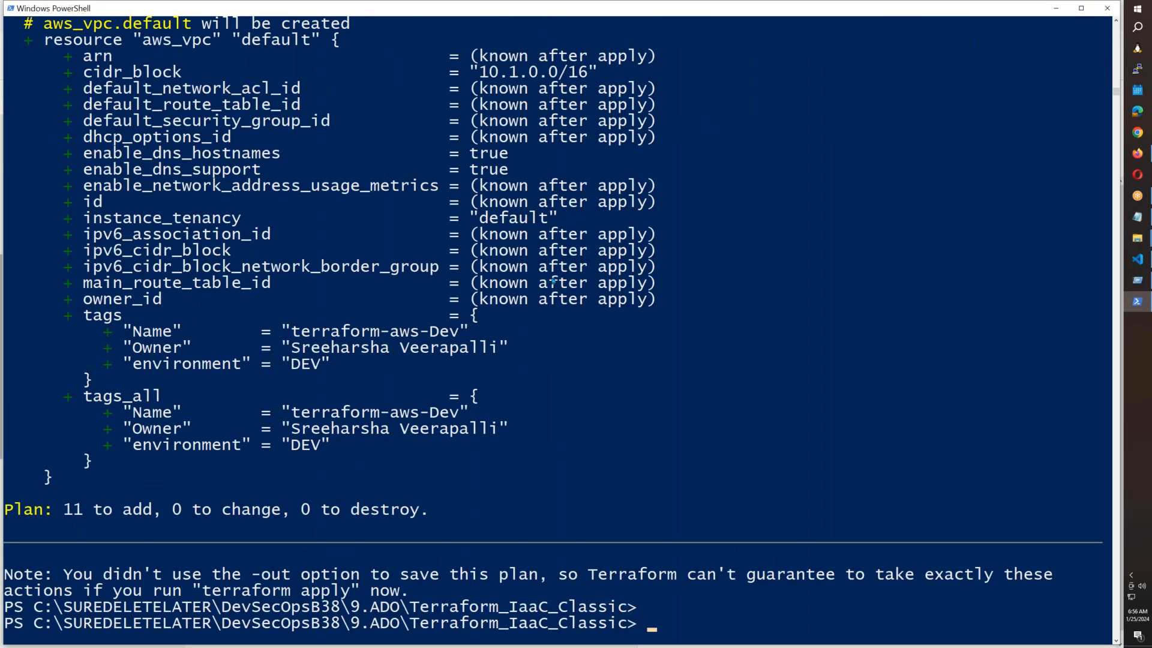
# Review the plan output showing 11 resources to add, including subnet2-public and allow_all.
pyautogui.scroll(7, 570, 403)
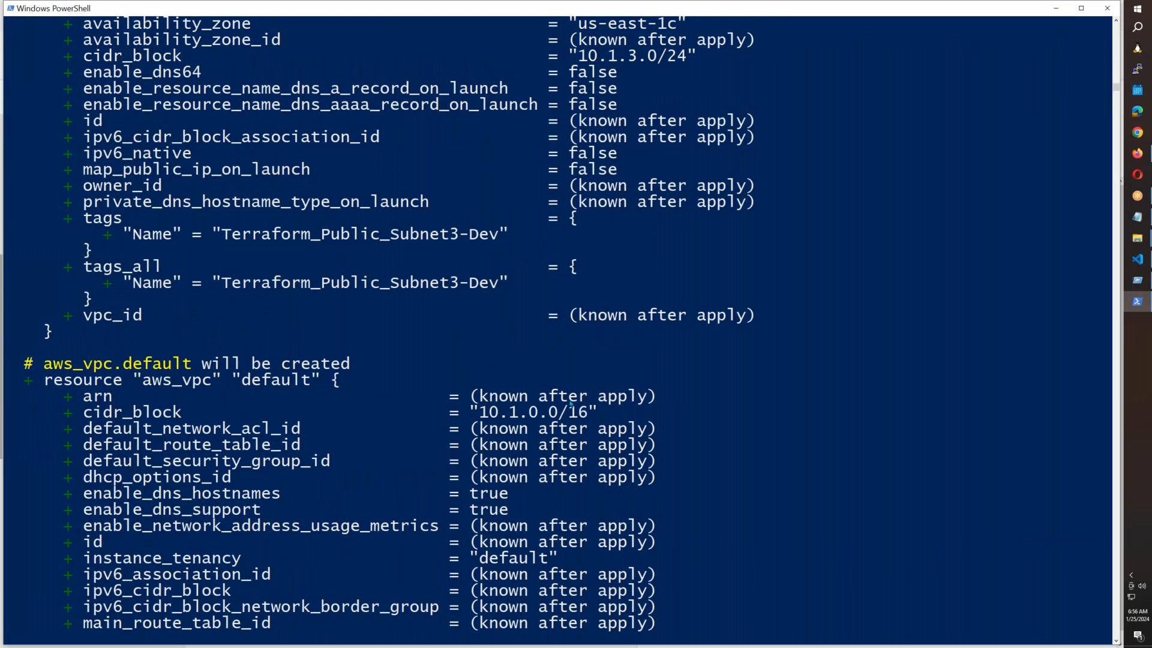
pyautogui.scroll(-7, 570, 405)
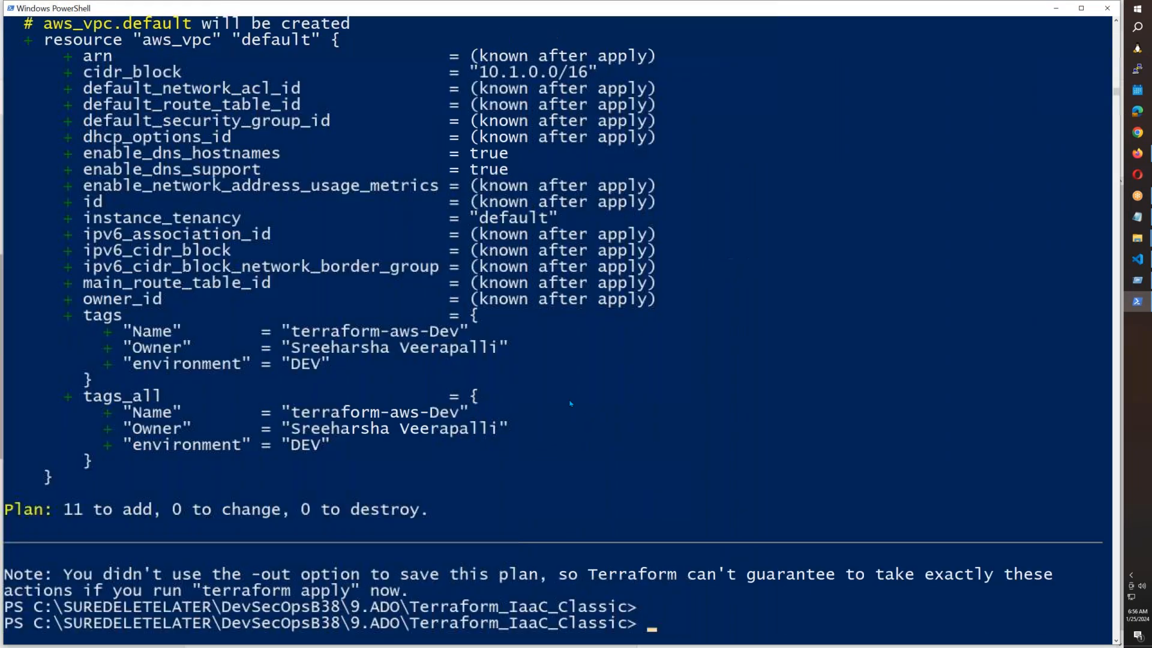
pyautogui.scroll(3, 570, 405)
pyautogui.scroll(10, 570, 403)
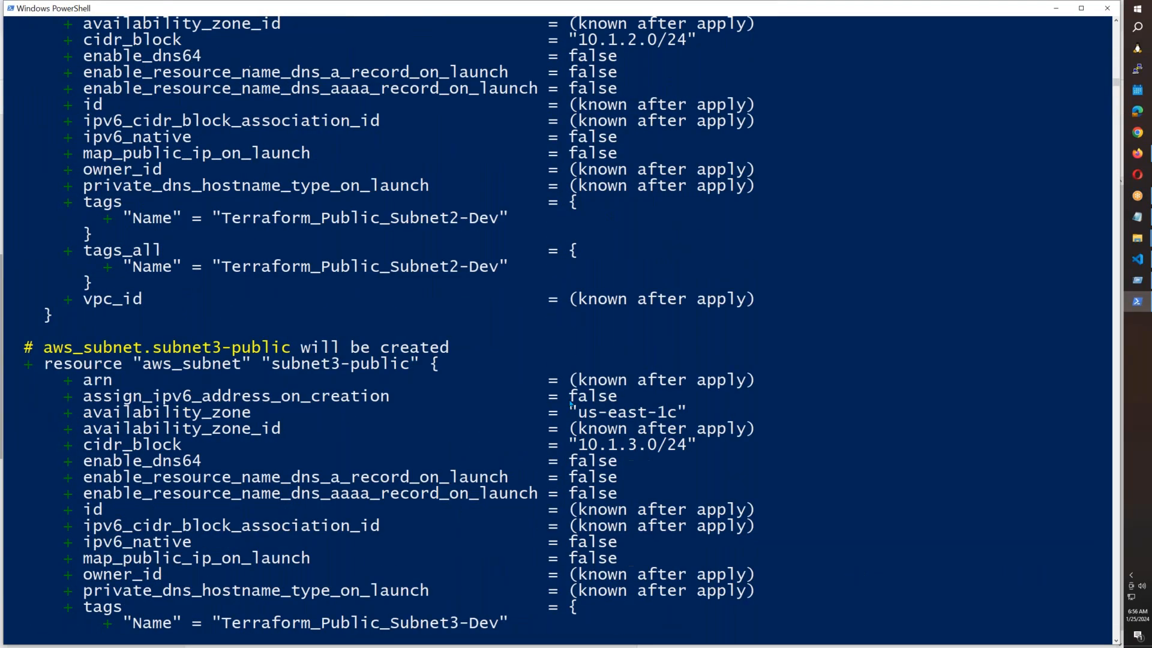
pyautogui.scroll(14, 571, 405)
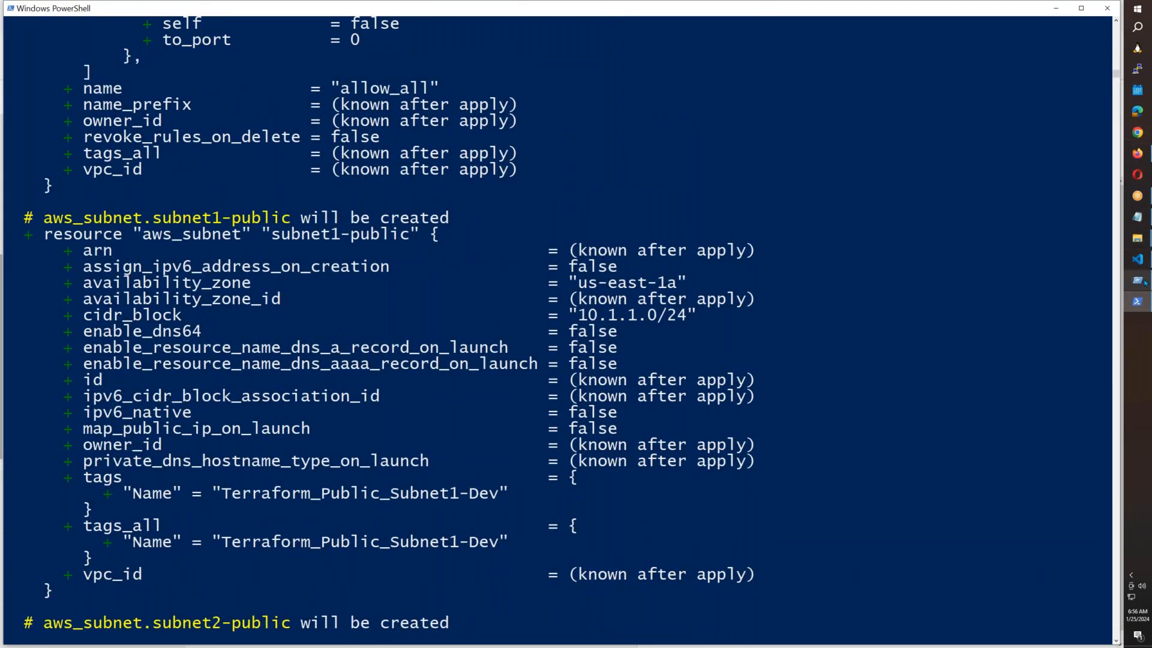
pyautogui.moveTo(1145, 283)
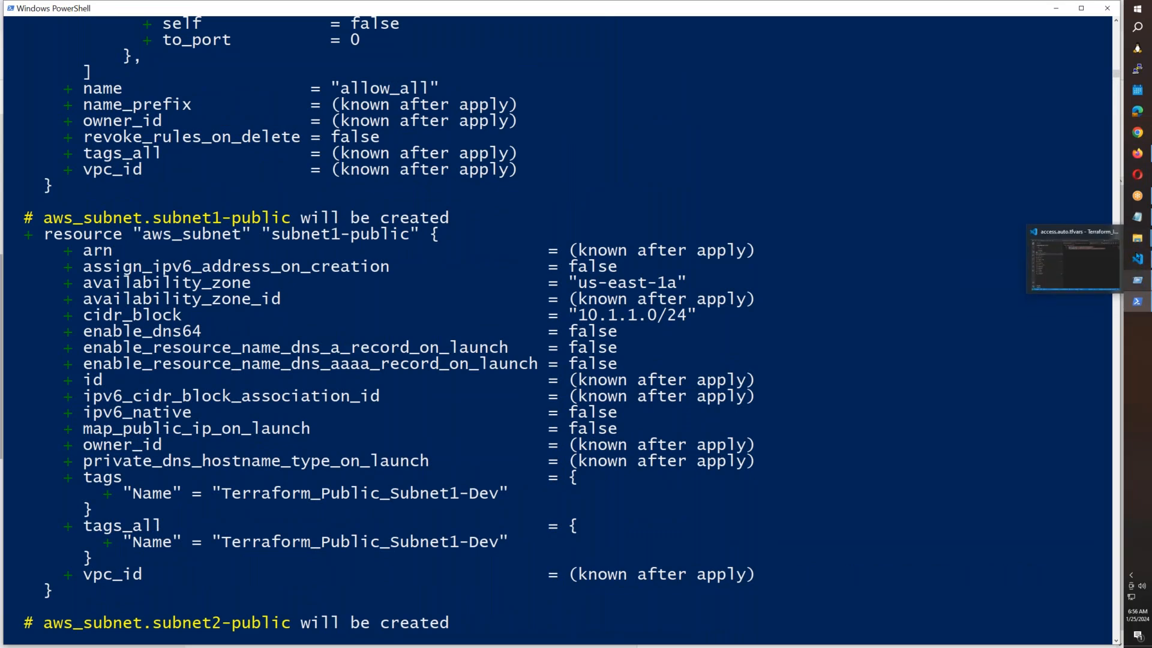
pyautogui.click(1137, 217)
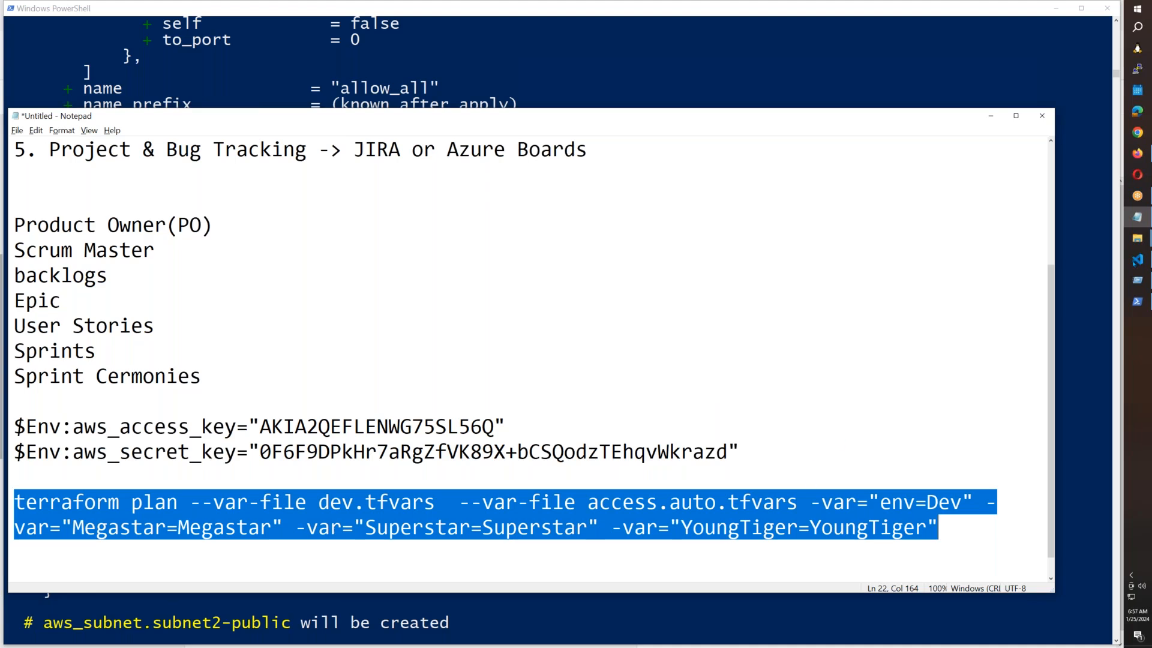
# Reopen the Terraform Dev Init PLan log and highlight its validating provider credentials error.
pyautogui.click(1137, 259)
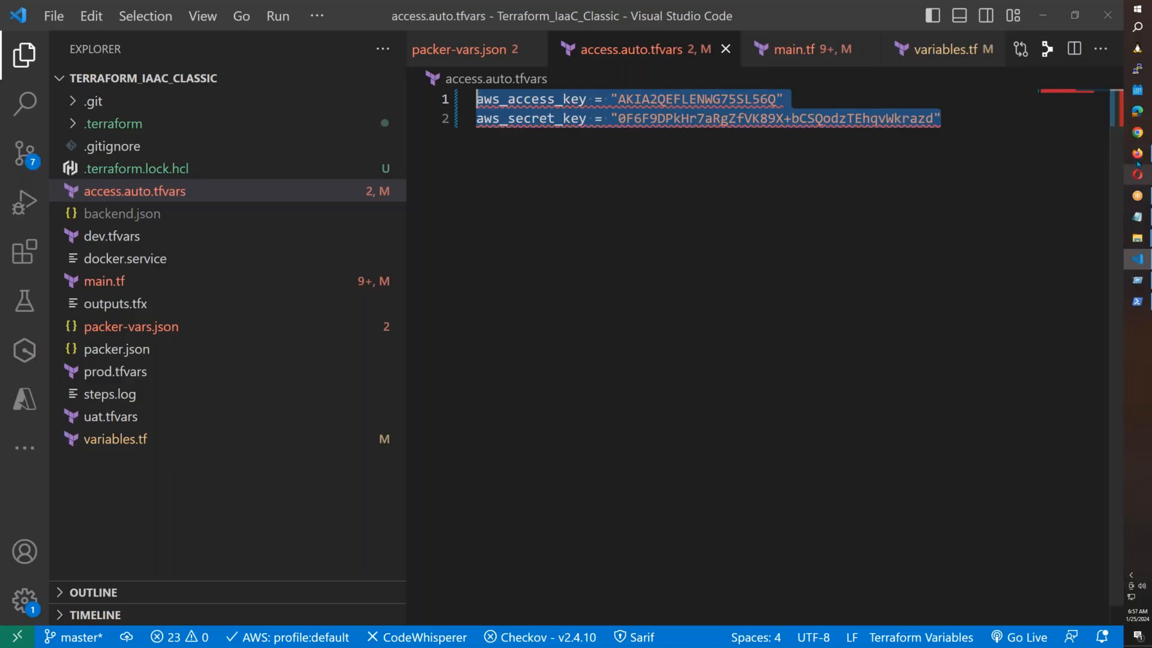
pyautogui.moveTo(1138, 158)
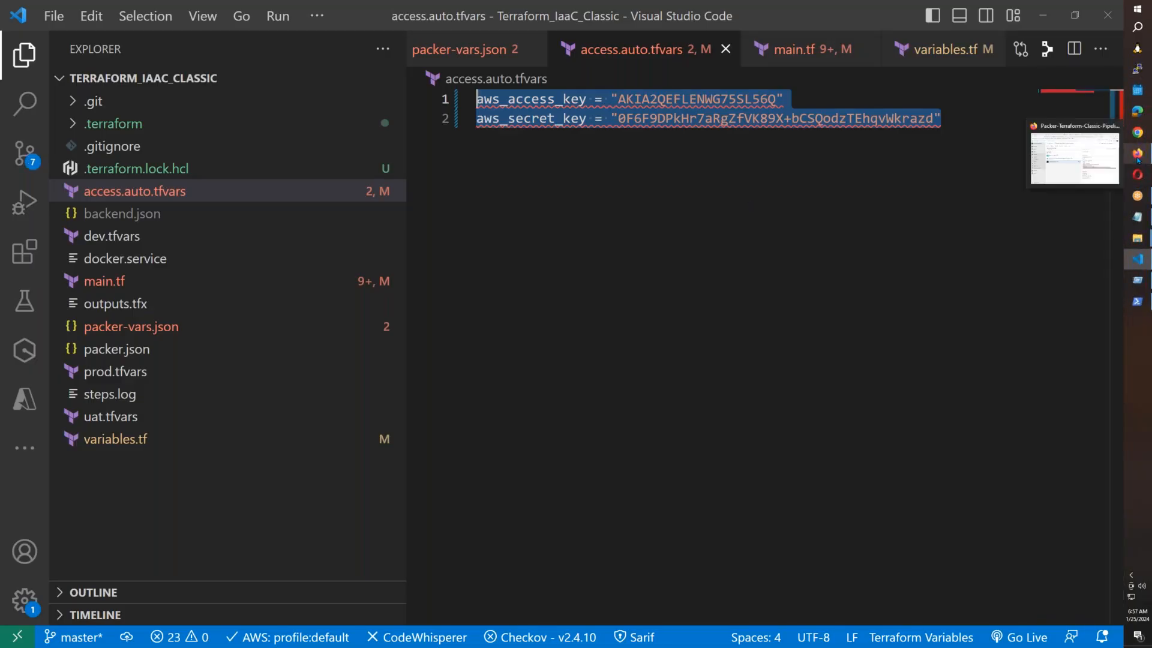
pyautogui.click(1137, 217)
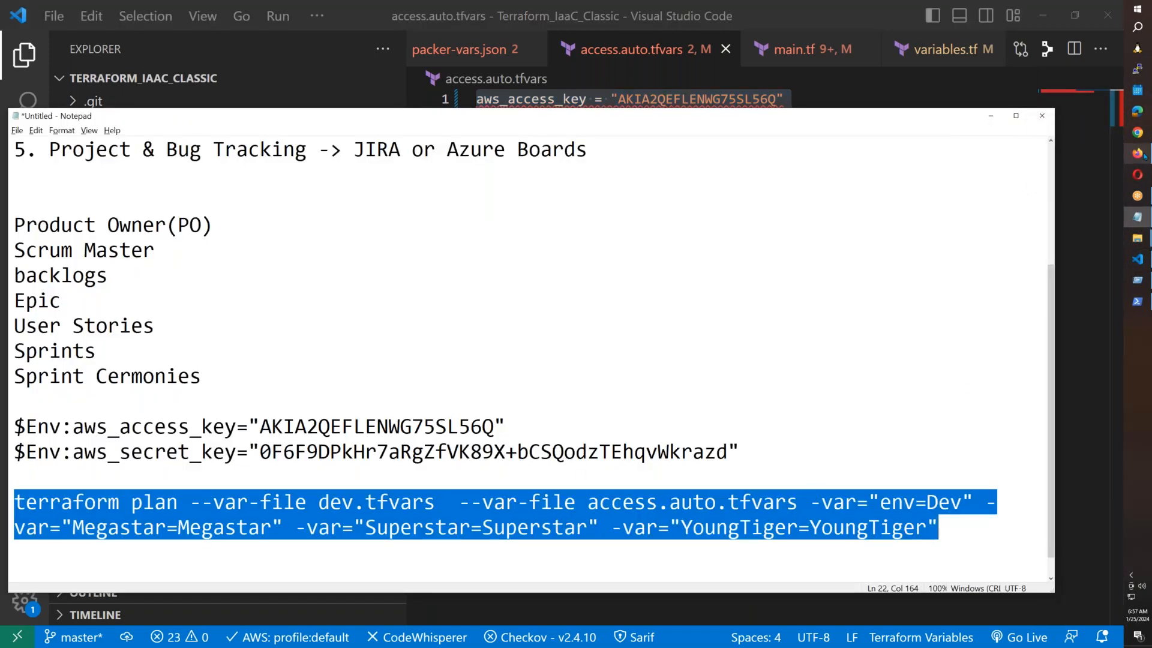
pyautogui.moveTo(1143, 155)
pyautogui.click(1080, 158)
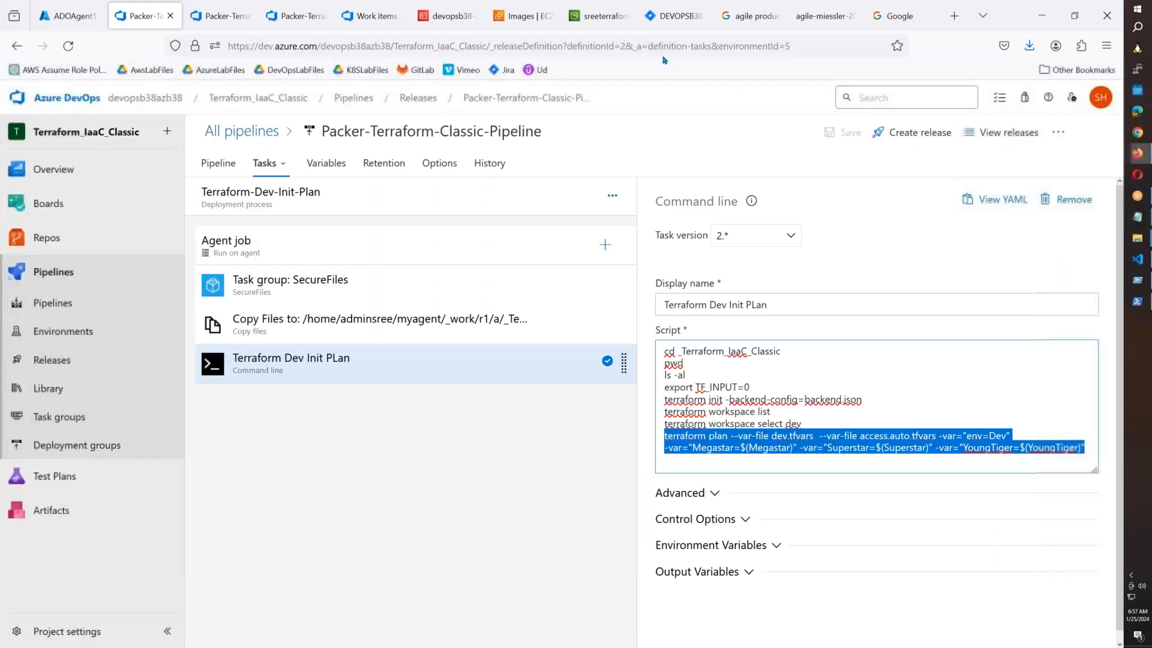
pyautogui.click(202, 17)
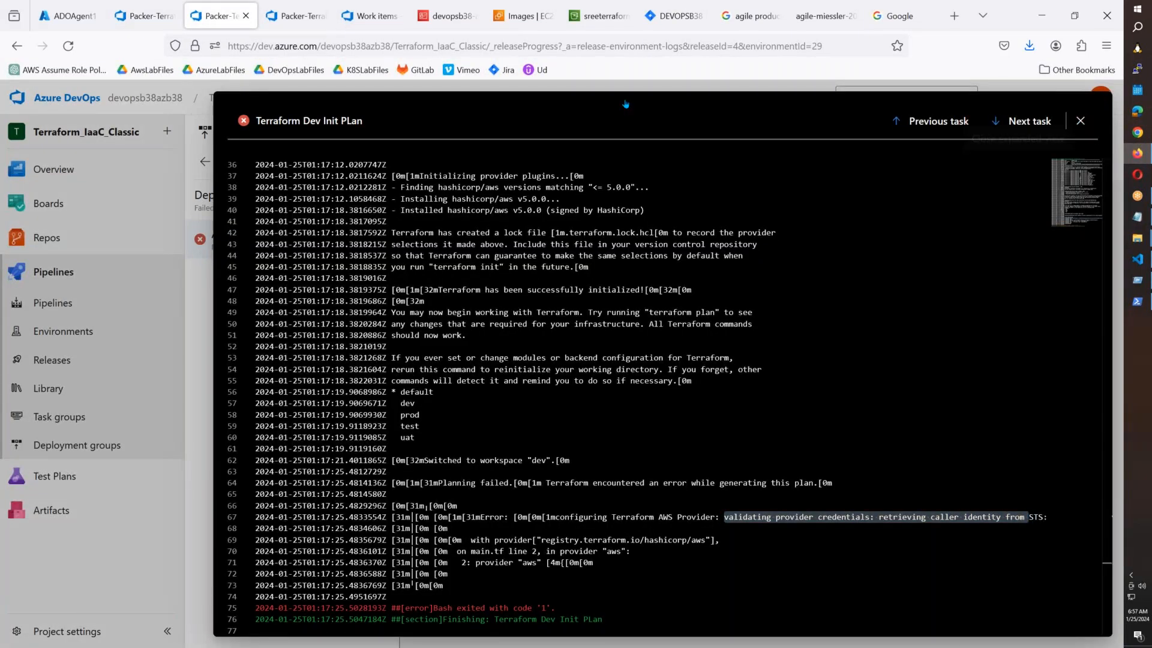
pyautogui.click(81, 240)
pyautogui.click(459, 461)
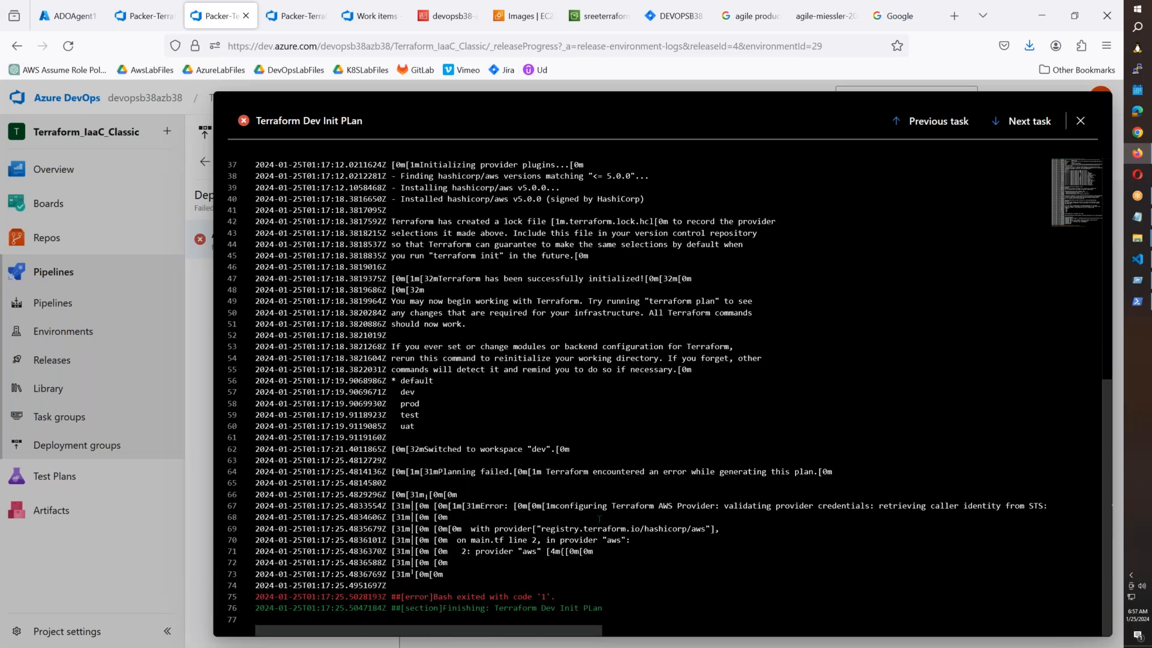
pyautogui.moveTo(725, 506); pyautogui.dragTo(1038, 506)
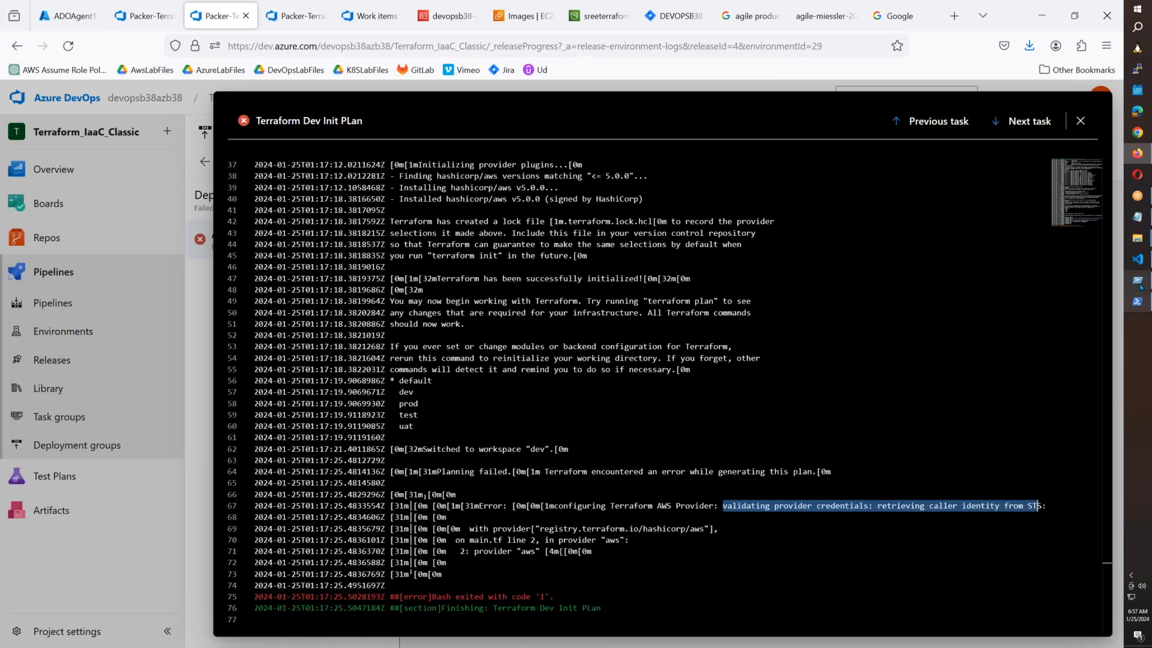
pyautogui.click(1137, 259)
pyautogui.click(116, 285)
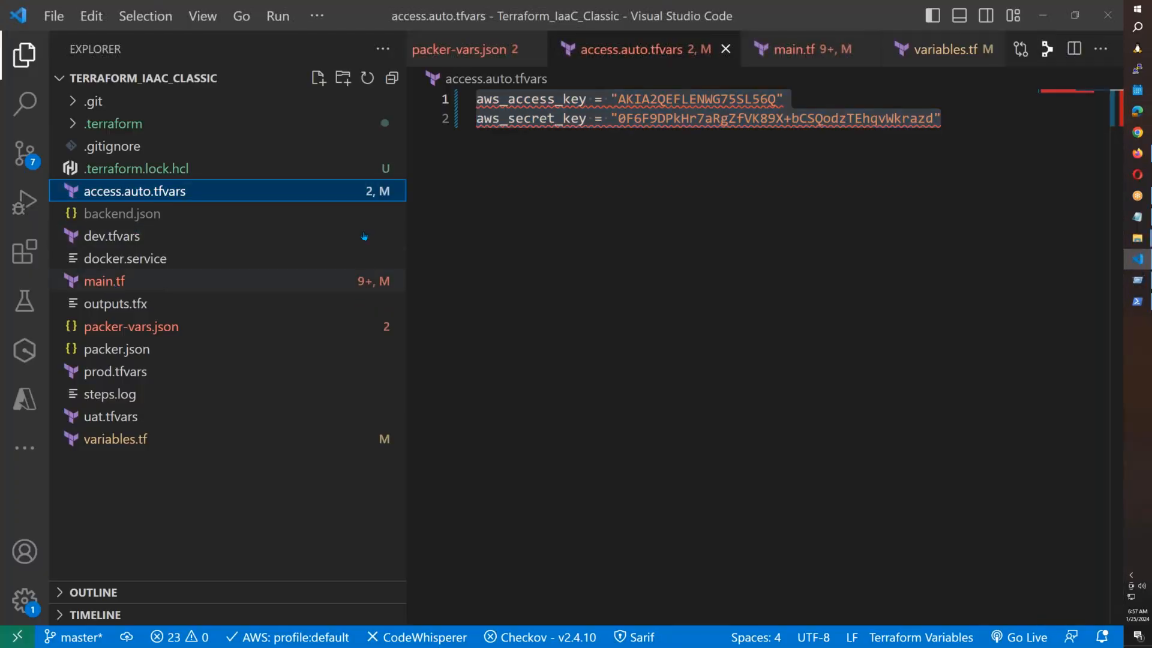
# Open main.tf and select the provider "aws" block's access_key and secret_key lines.
pyautogui.click(117, 281)
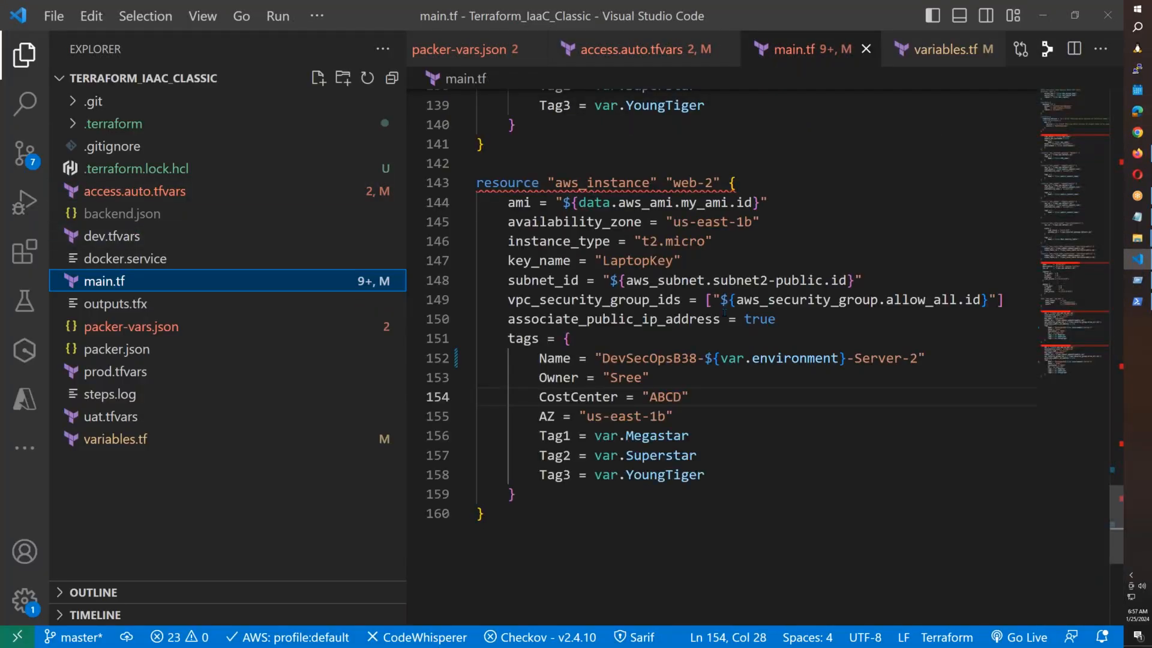
pyautogui.scroll(10, 724, 312)
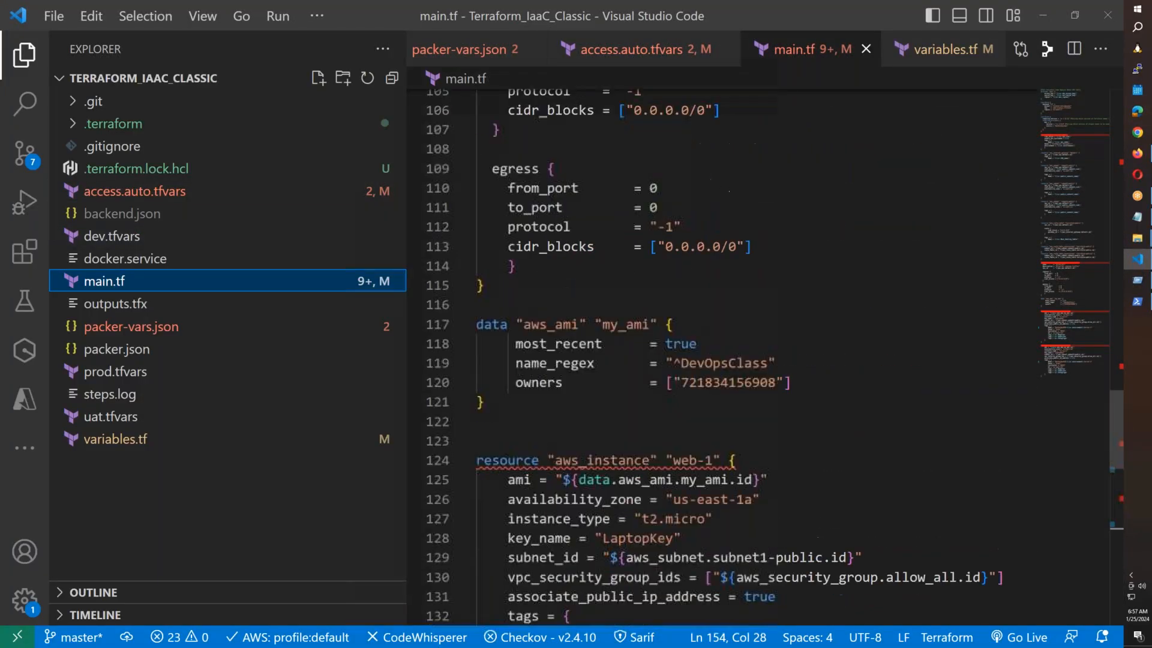
pyautogui.scroll(20, 683, 207)
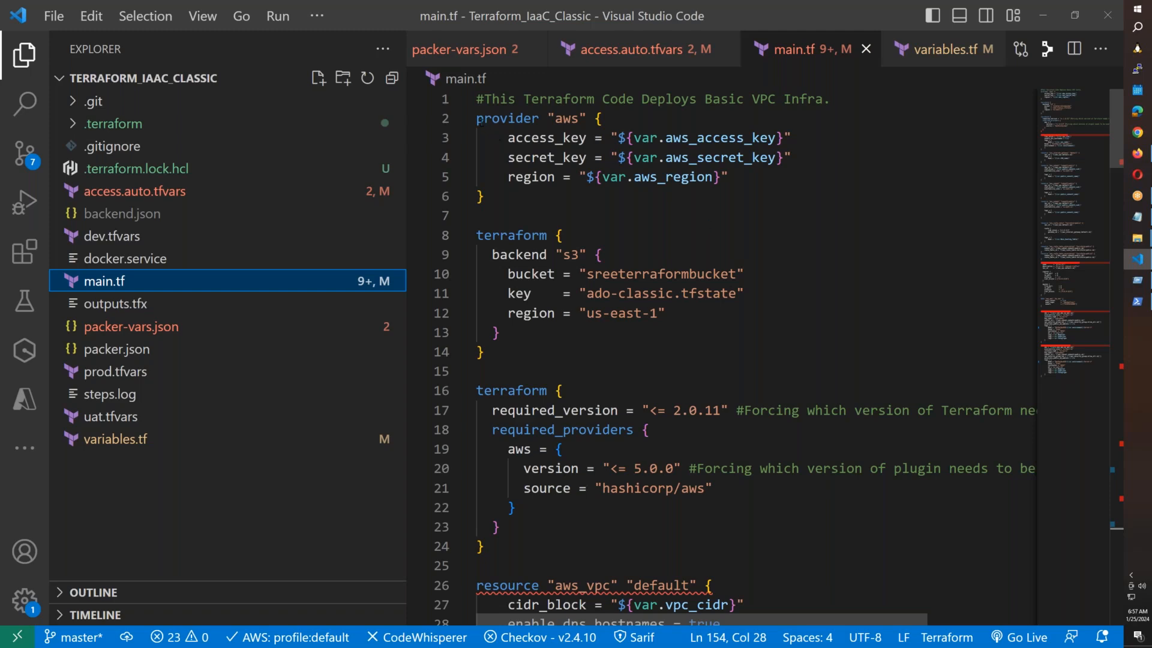
pyautogui.moveTo(478, 120); pyautogui.dragTo(484, 198)
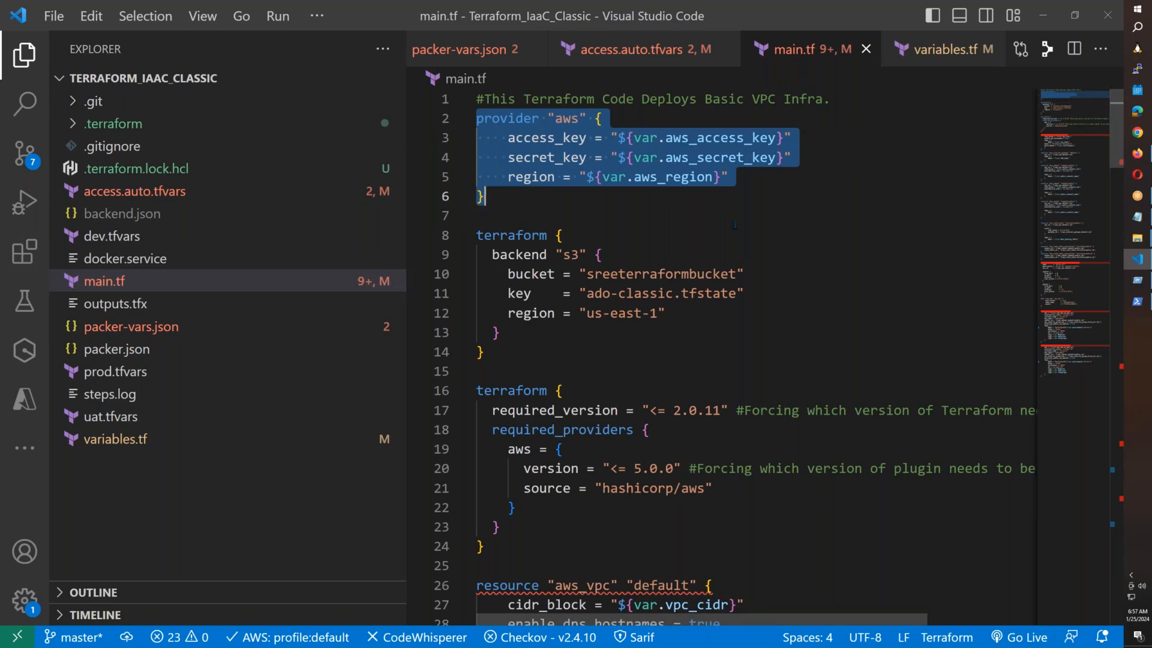
pyautogui.click(791, 157)
pyautogui.moveTo(791, 157); pyautogui.dragTo(450, 150)
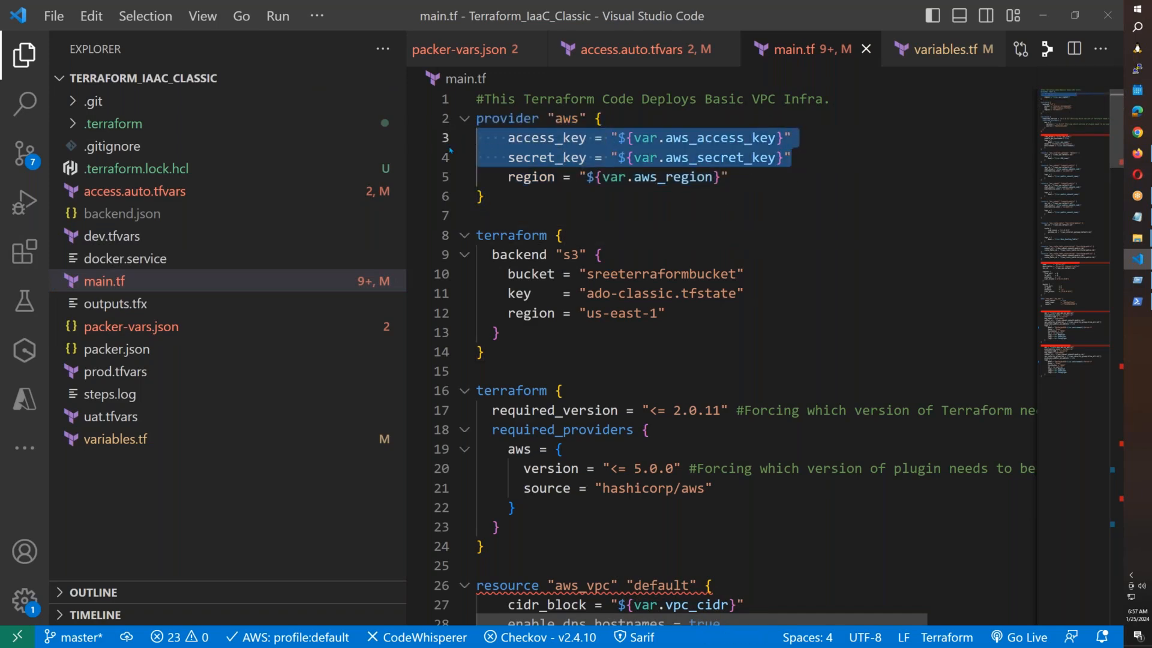
# Match the log's main.tf line 2 error against the provider "aws" block.
pyautogui.hotkey('alt', 'Tab')
pyautogui.click(867, 528)
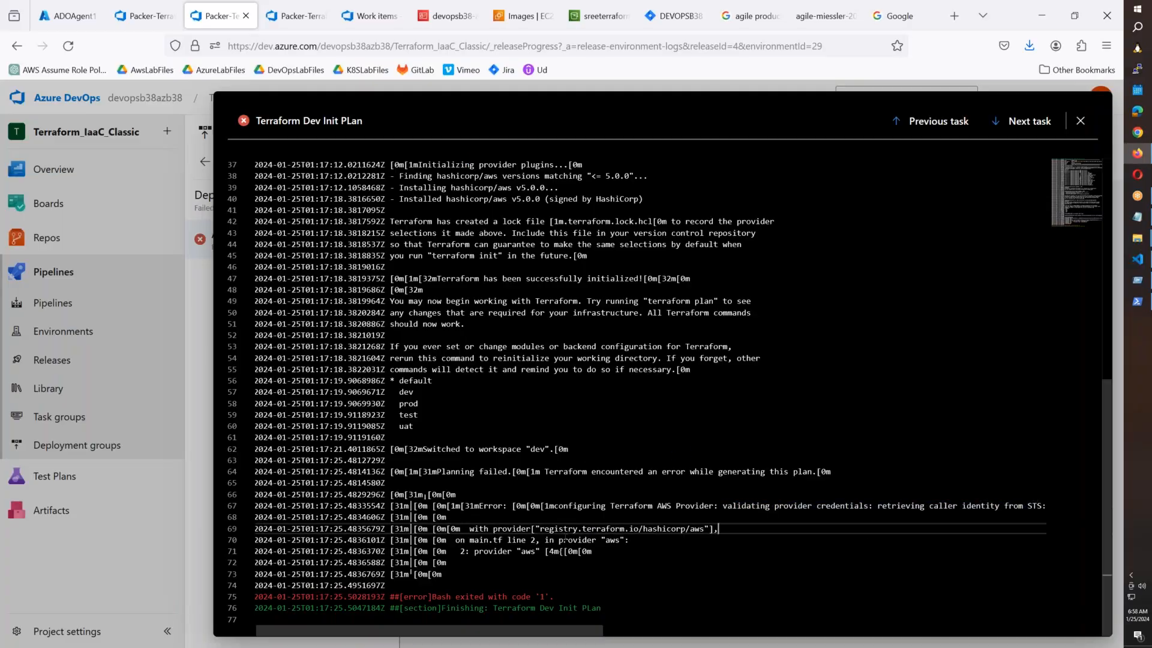
pyautogui.moveTo(493, 540); pyautogui.dragTo(584, 562)
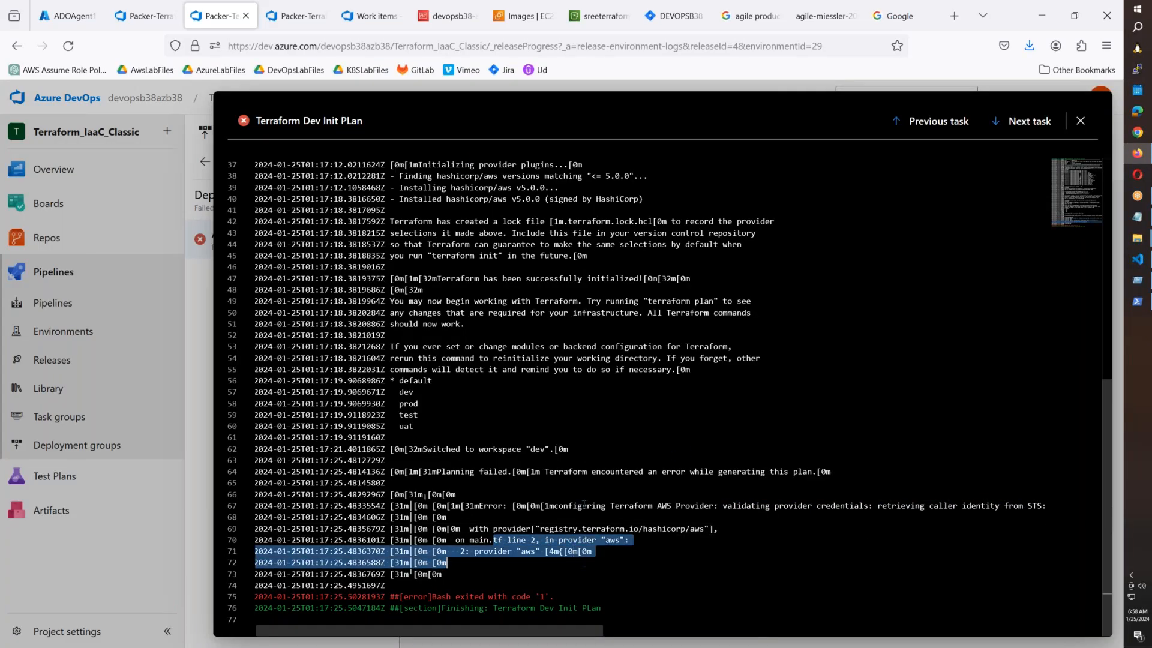
pyautogui.hotkey('alt', 'Tab')
pyautogui.click(589, 194)
pyautogui.moveTo(511, 201); pyautogui.dragTo(455, 125)
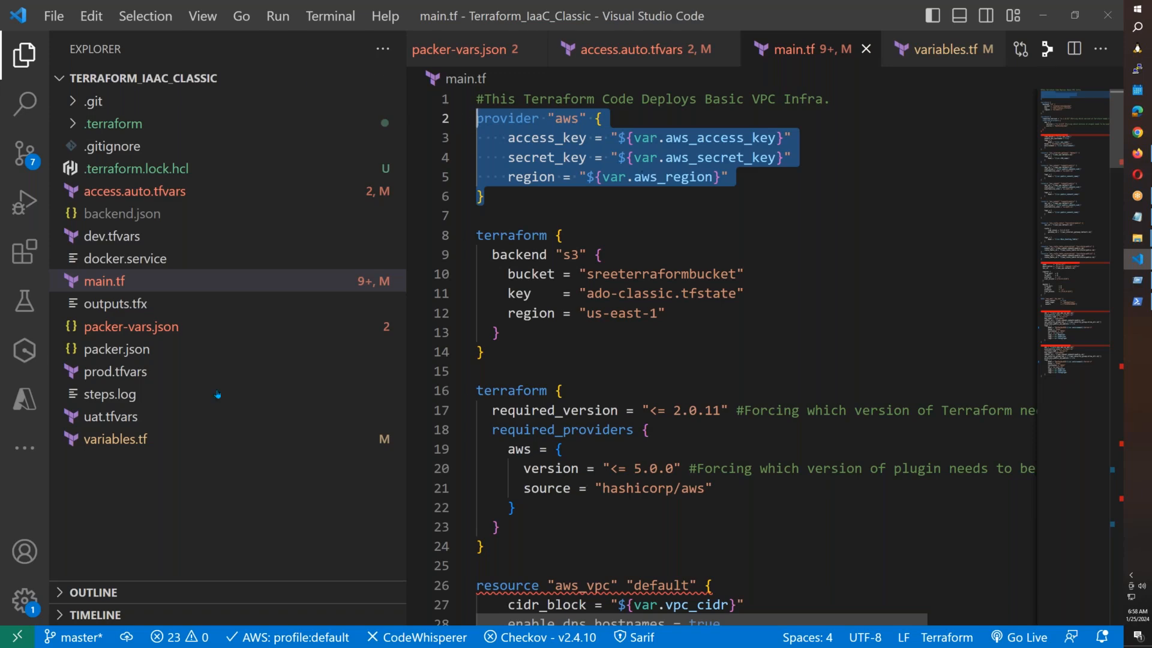
# Check access.auto.tfvars, then return to the failed release log.
pyautogui.hotkey('ctrl', 'shift', 'e')
pyautogui.click(158, 193)
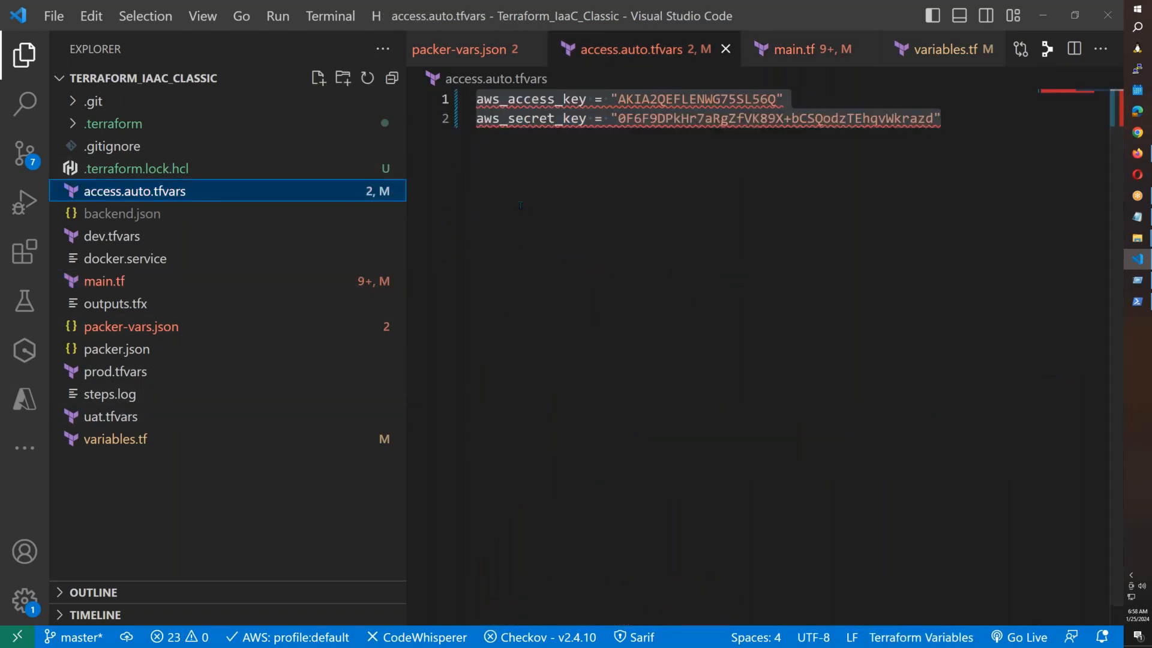
pyautogui.click(563, 213)
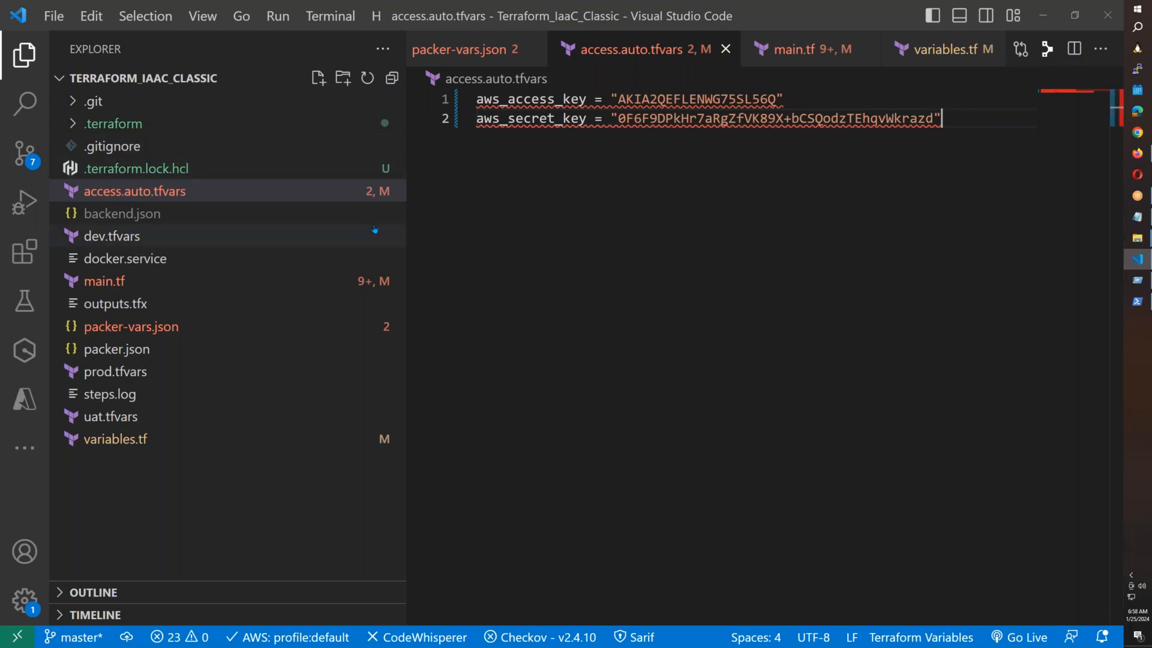
pyautogui.press('alt')
pyautogui.hotkey('alt', 'Tab')
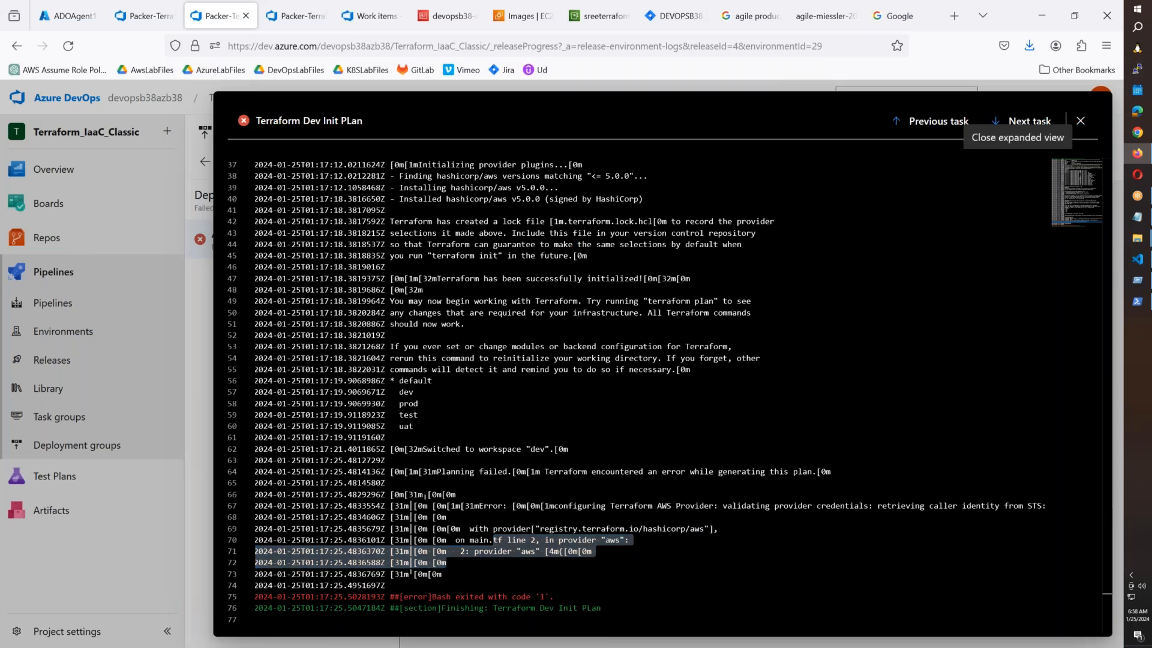
# Edit the release pipeline and review the Terraform Dev Apply task's terraform apply command.
pyautogui.click(1080, 122)
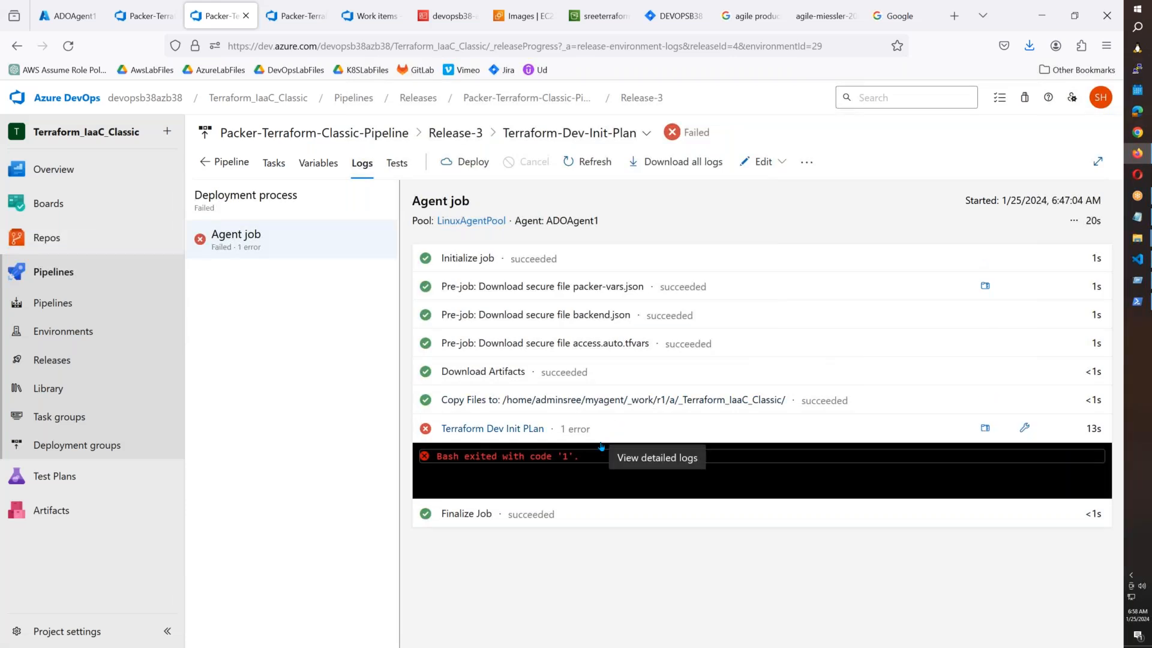
pyautogui.click(764, 162)
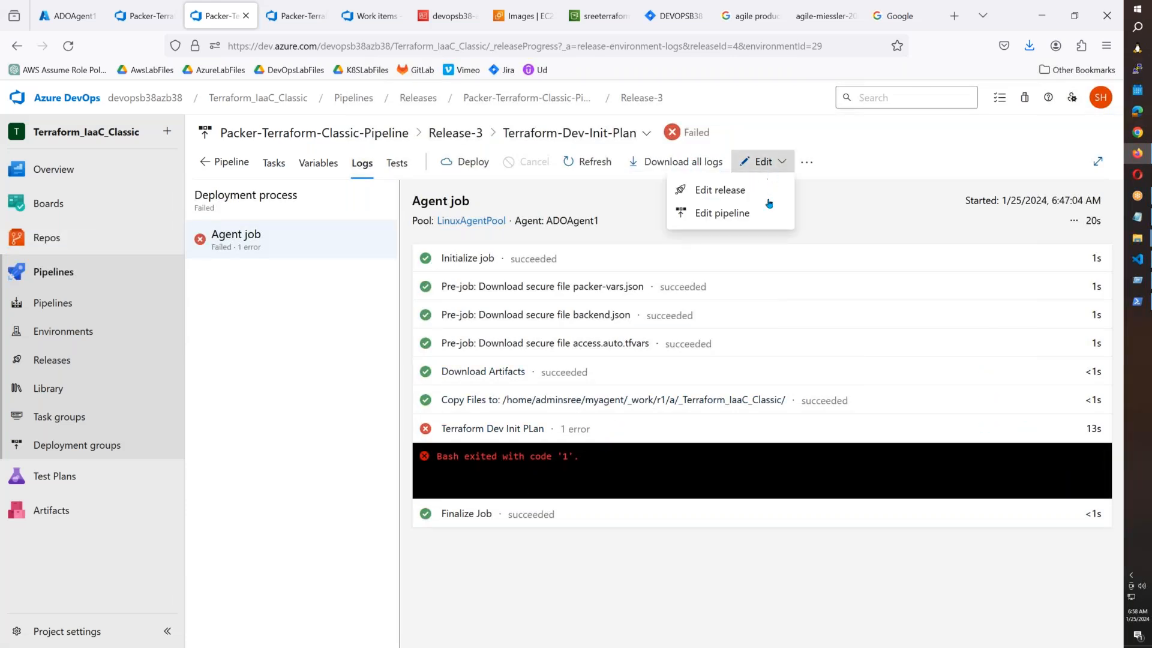
pyautogui.click(732, 217)
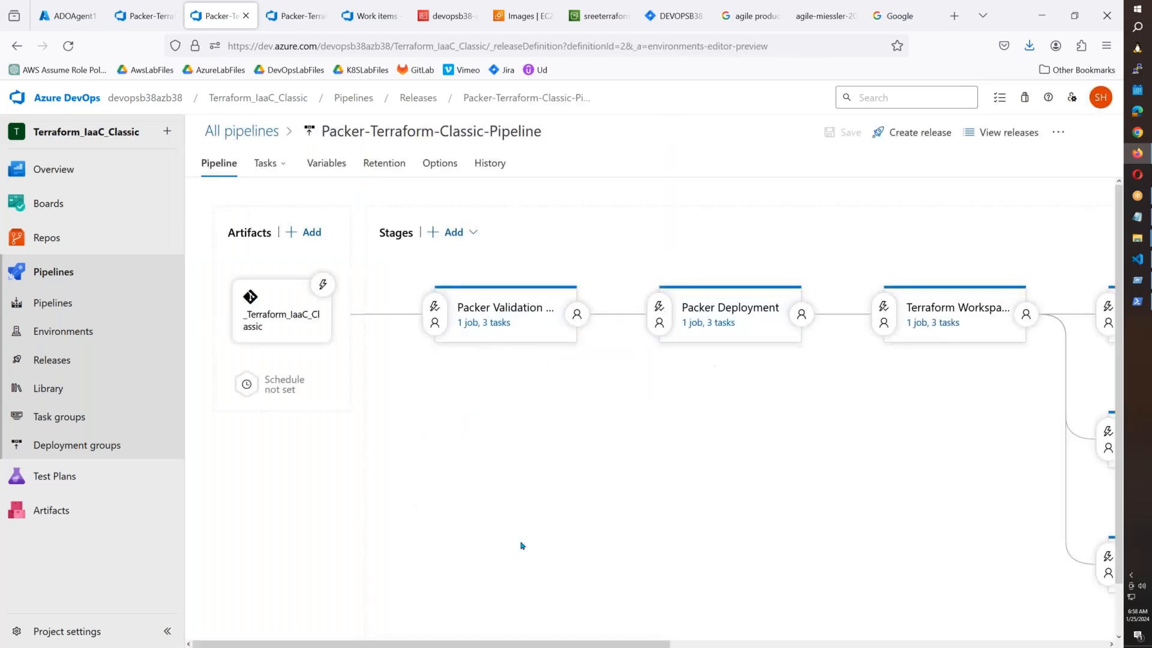
pyautogui.hscroll(10, 804, 468)
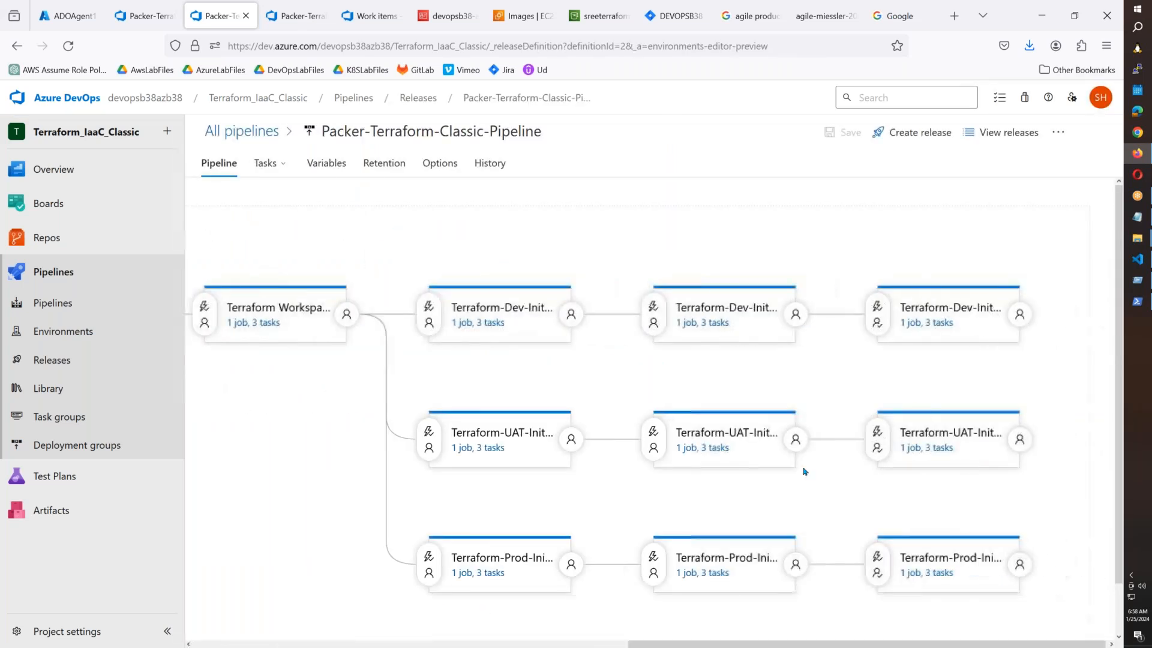
pyautogui.click(684, 324)
pyautogui.click(432, 360)
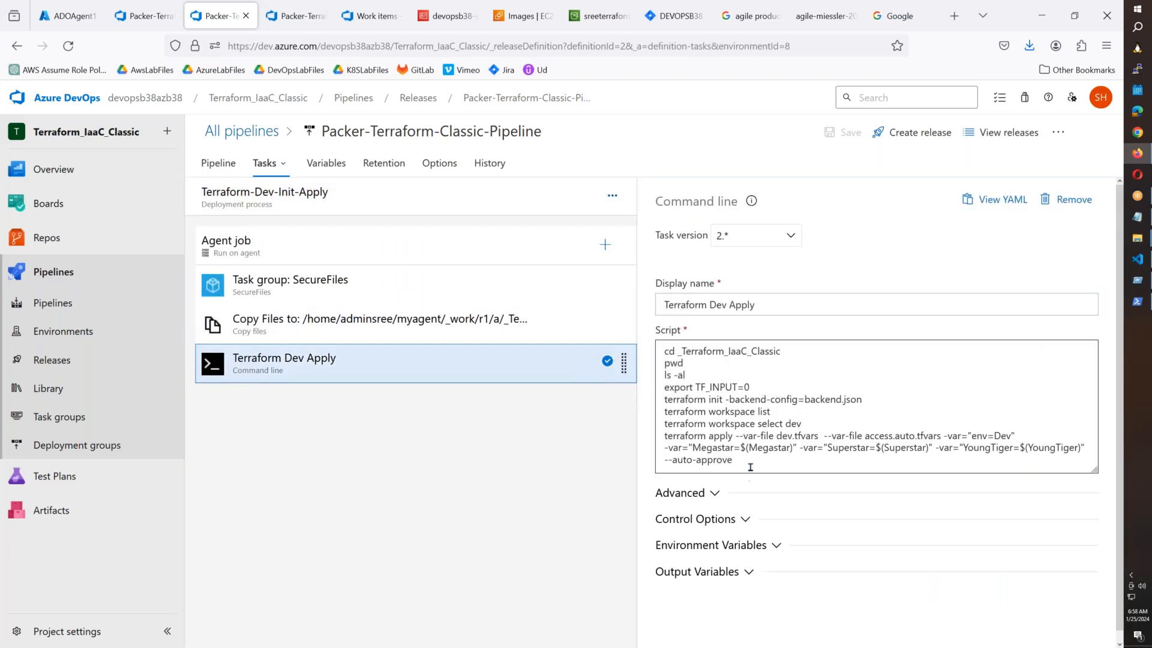
pyautogui.moveTo(733, 460); pyautogui.dragTo(674, 431)
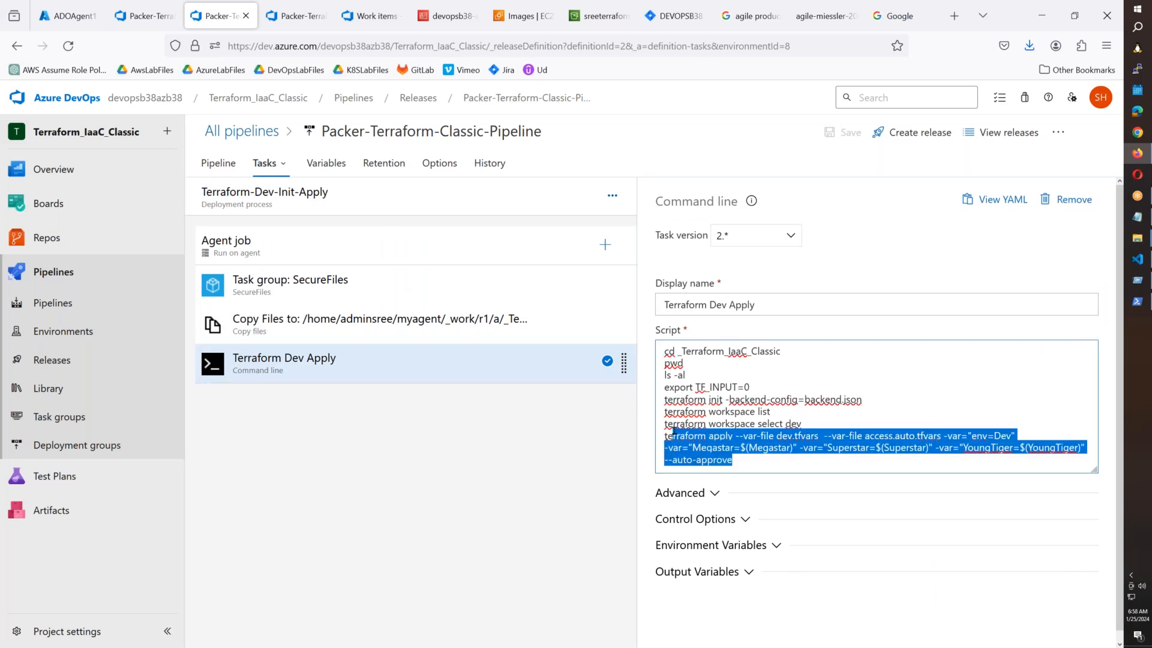
# View the Terraform-UAT-Init-Plan stage's task script, then bring up Boards Work items.
pyautogui.click(283, 164)
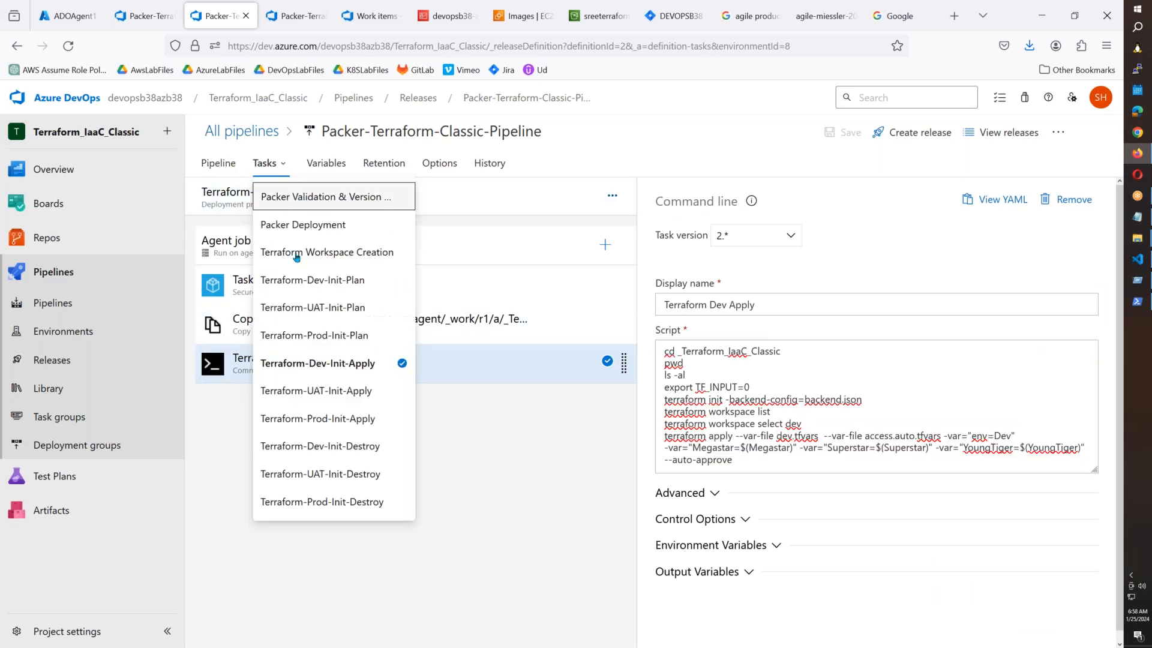
pyautogui.click(351, 320)
pyautogui.click(425, 363)
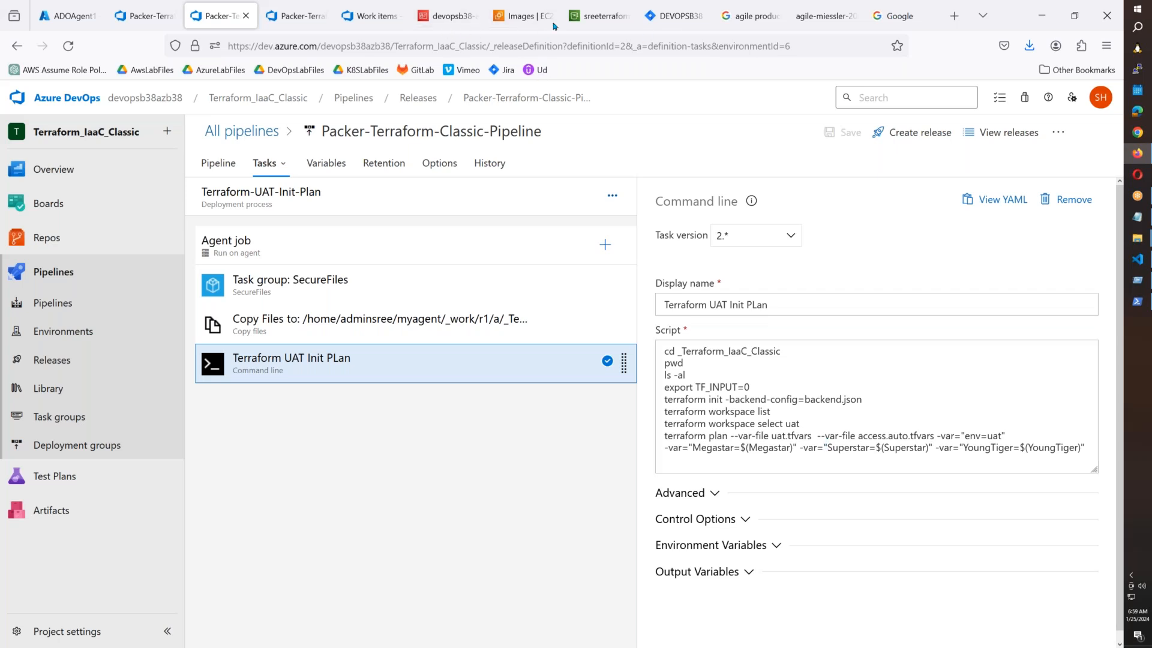
pyautogui.click(371, 16)
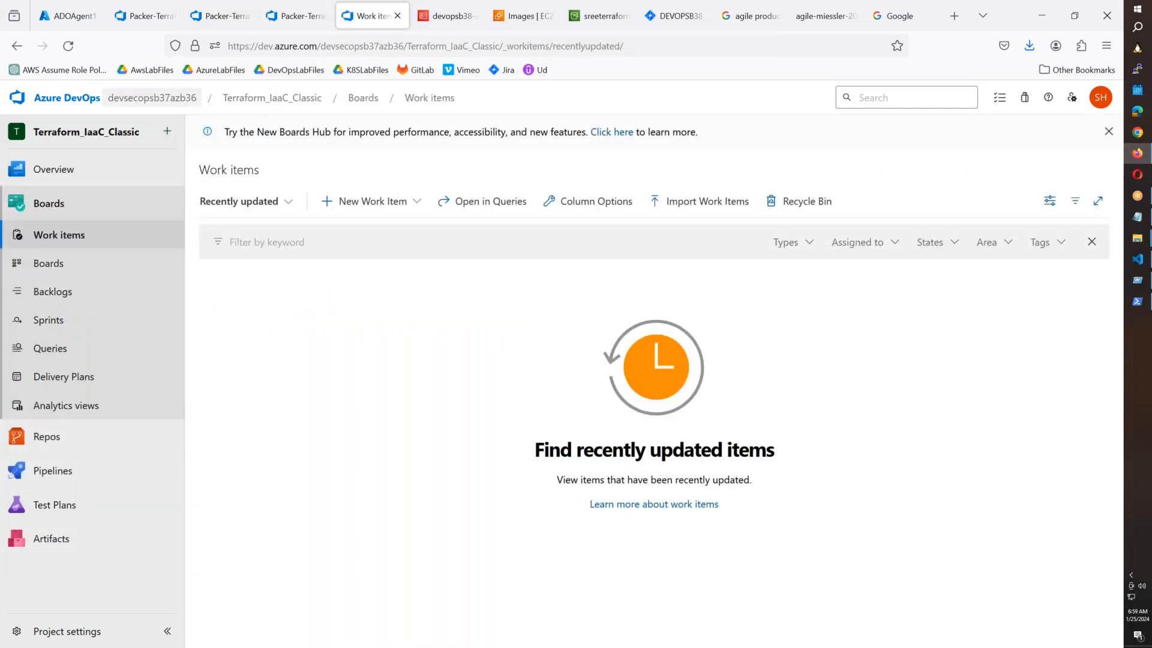
# Open the full log of Release-2's failed Terraform-Dev-Init-Plan stage.
pyautogui.moveTo(90, 506)
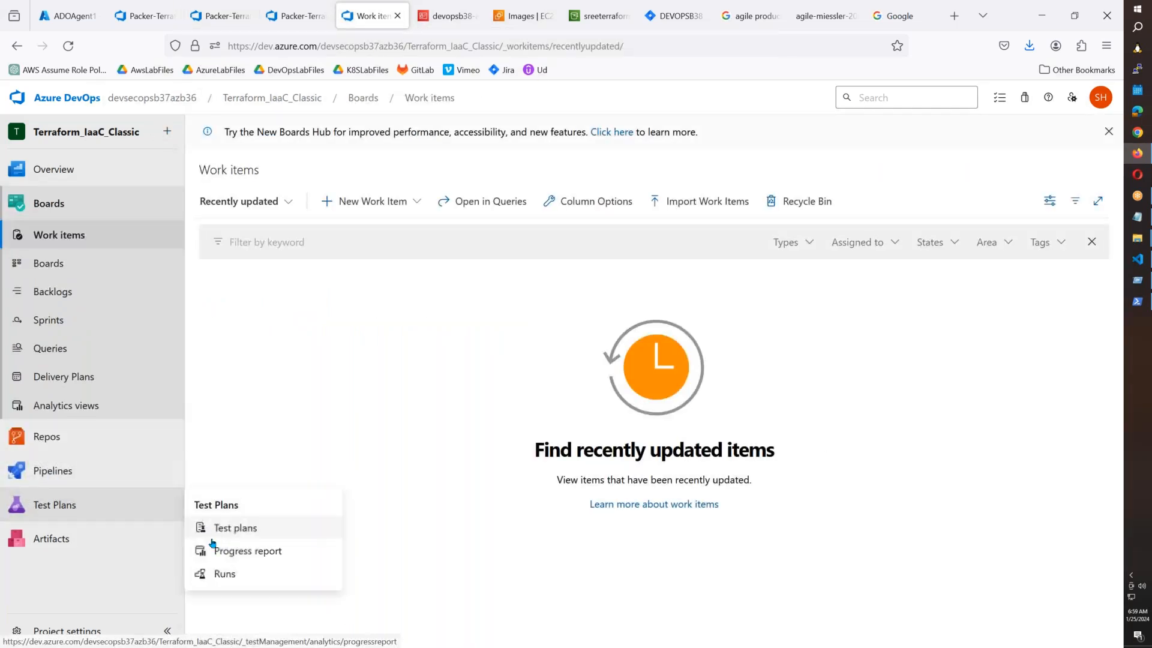
pyautogui.moveTo(93, 475)
pyautogui.click(315, 519)
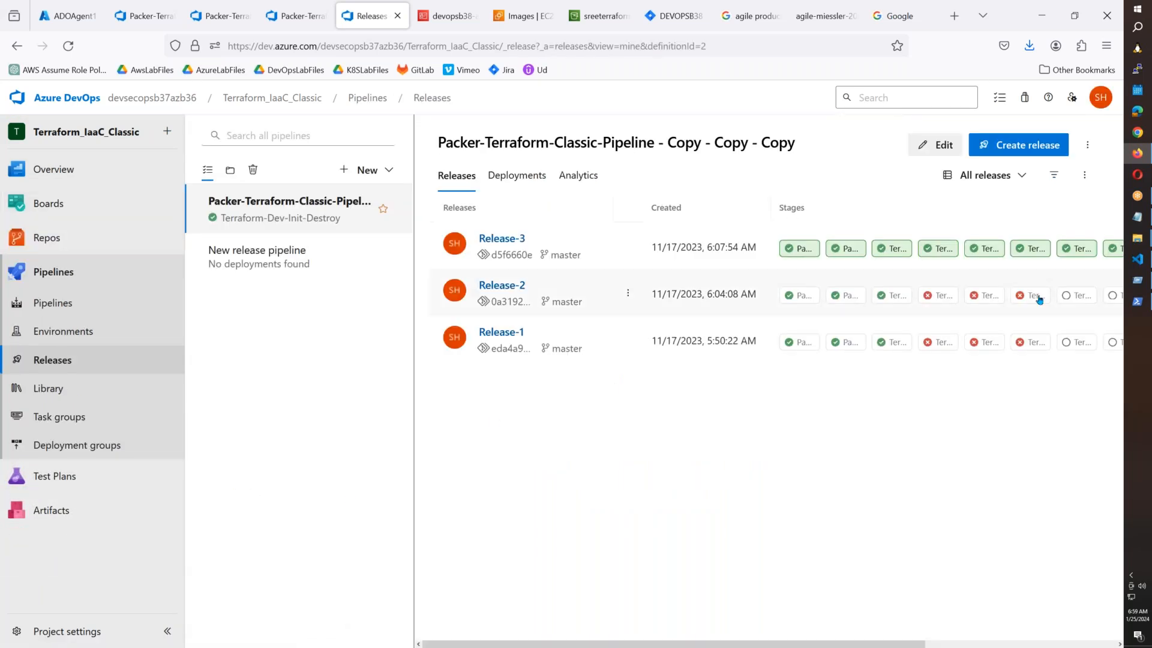
pyautogui.click(940, 297)
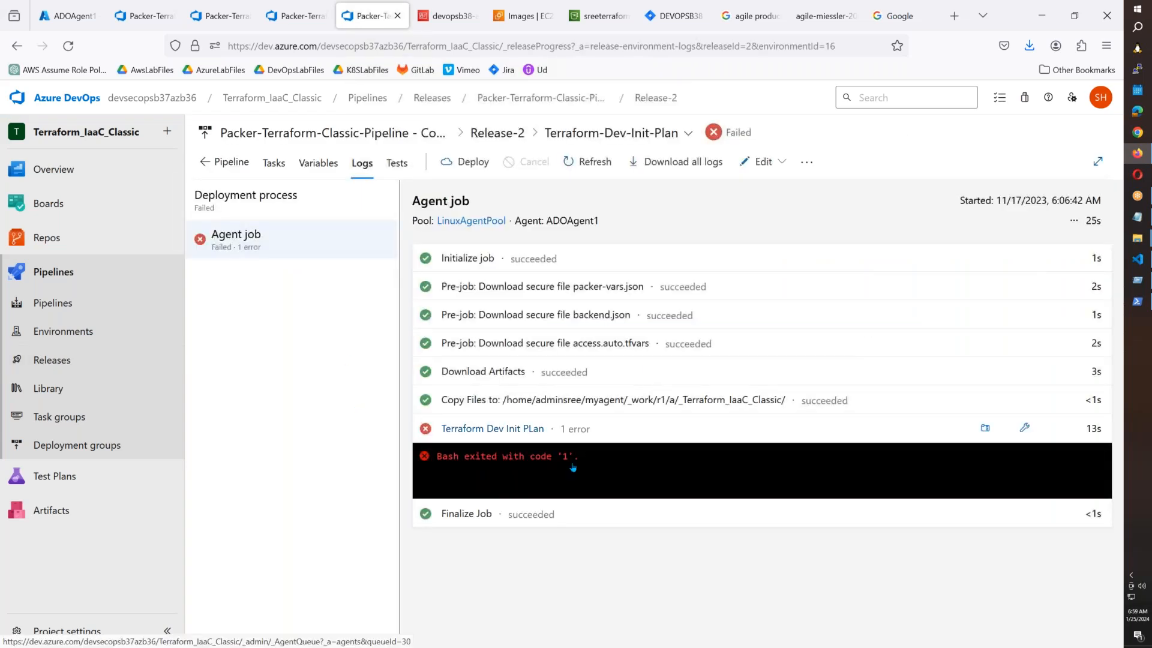
pyautogui.click(572, 459)
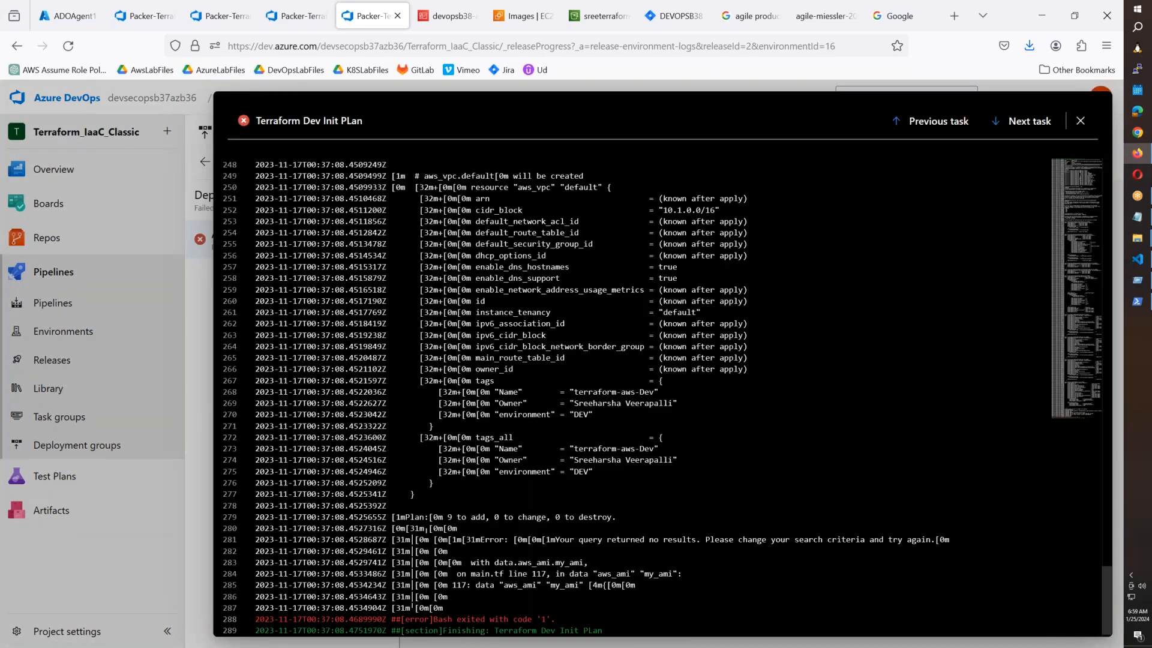
# Highlight the my_ami data source error lines, close the log, and go back to Releases.
pyautogui.scroll(-1, 466, 608)
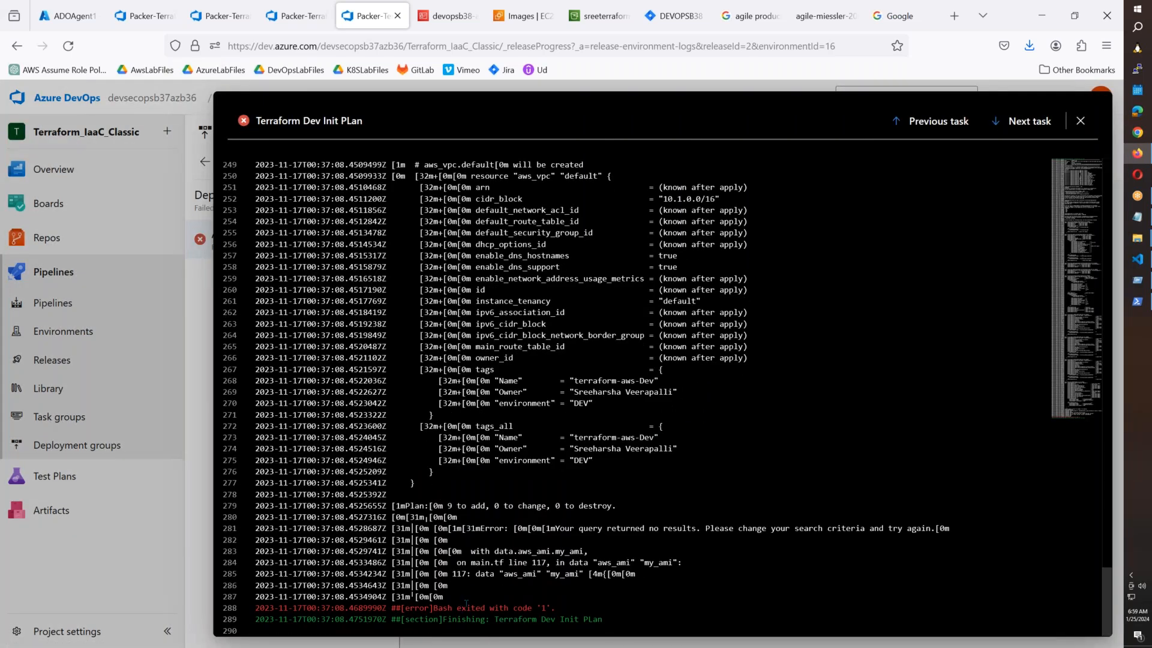
pyautogui.scroll(2, 495, 584)
pyautogui.scroll(-2, 494, 583)
pyautogui.moveTo(507, 551); pyautogui.dragTo(579, 575)
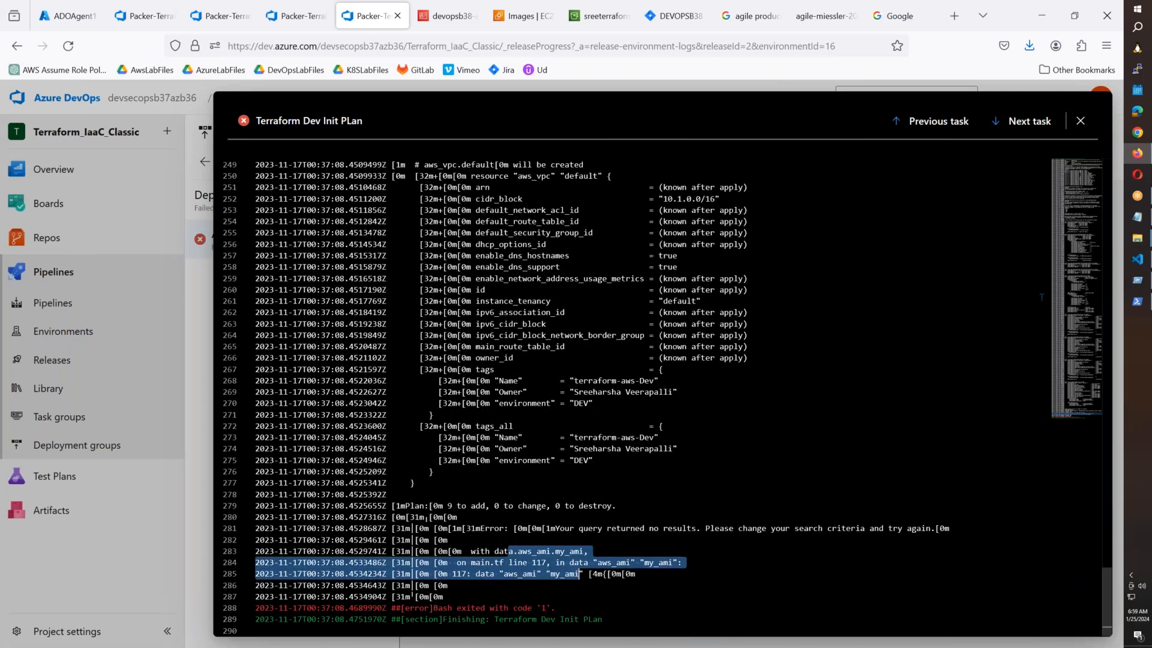
pyautogui.click(1081, 121)
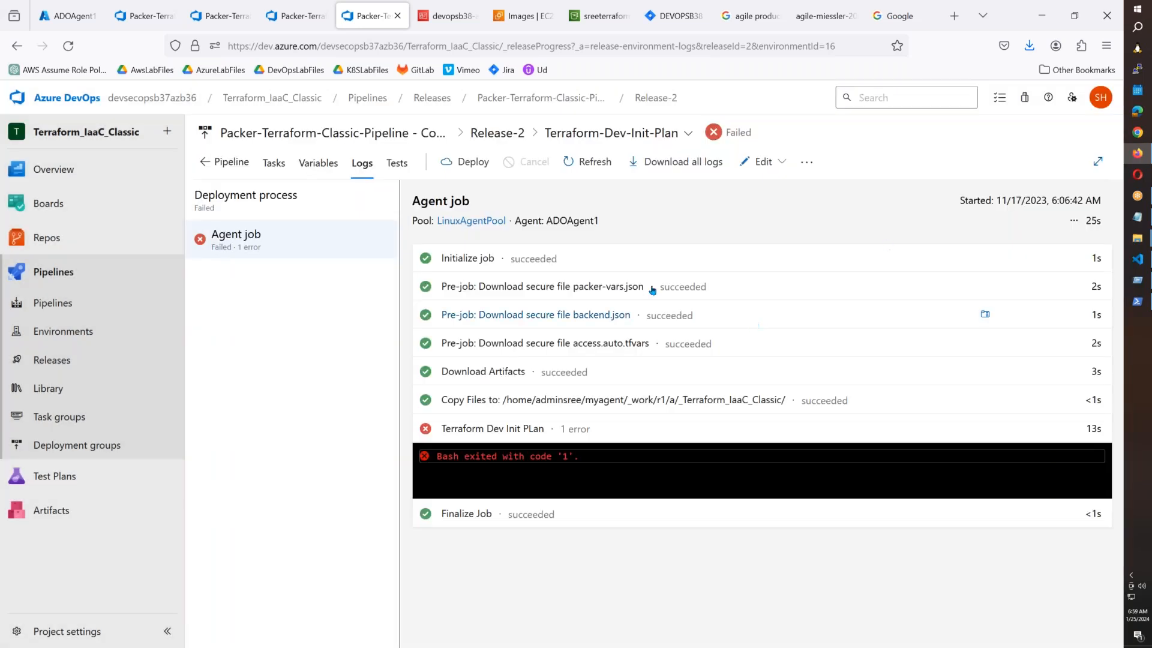
pyautogui.click(214, 166)
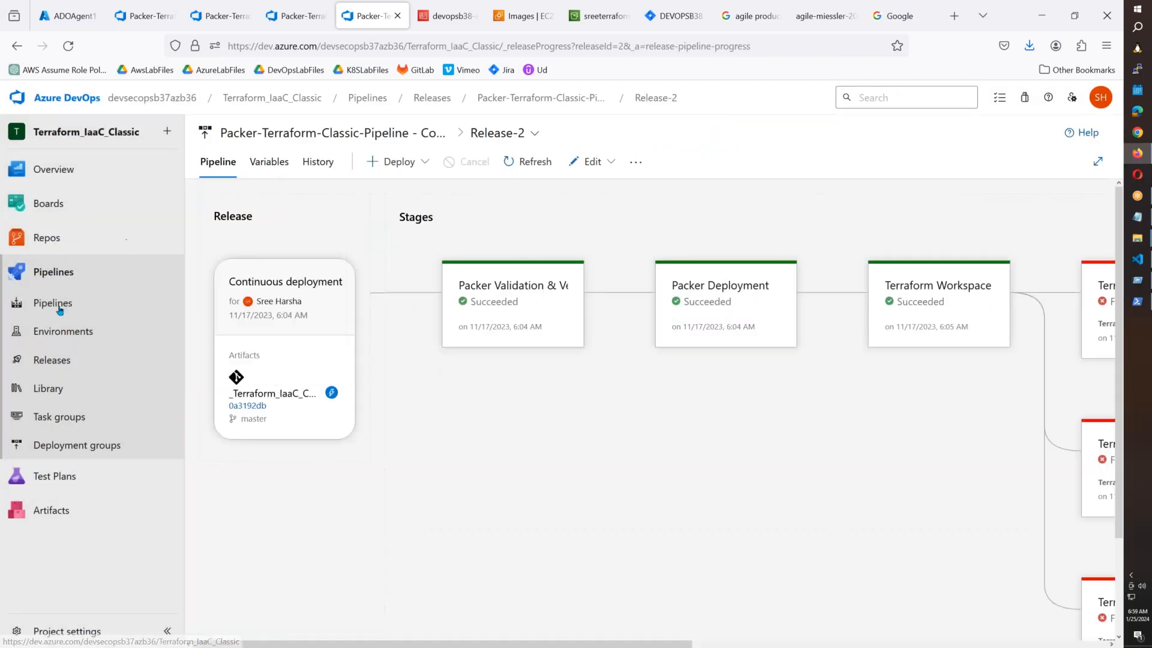
pyautogui.click(49, 370)
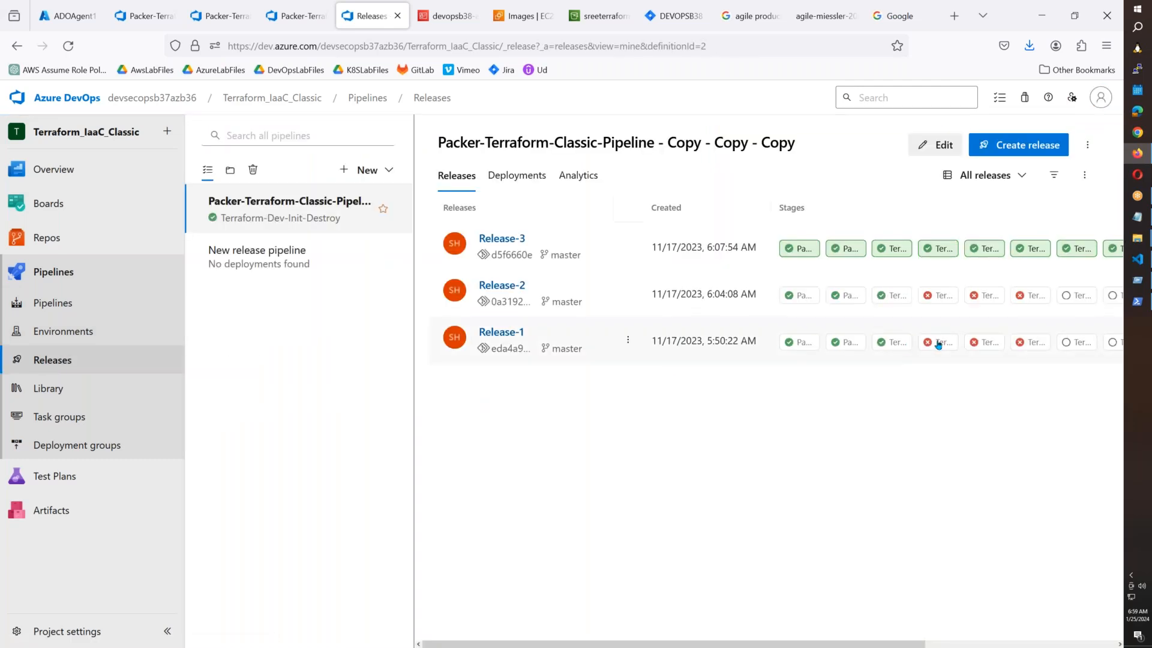
# Trace Release-1's Dev-Init-Plan failure to the missing access.tfvars file, then switch to the task editor.
pyautogui.click(939, 344)
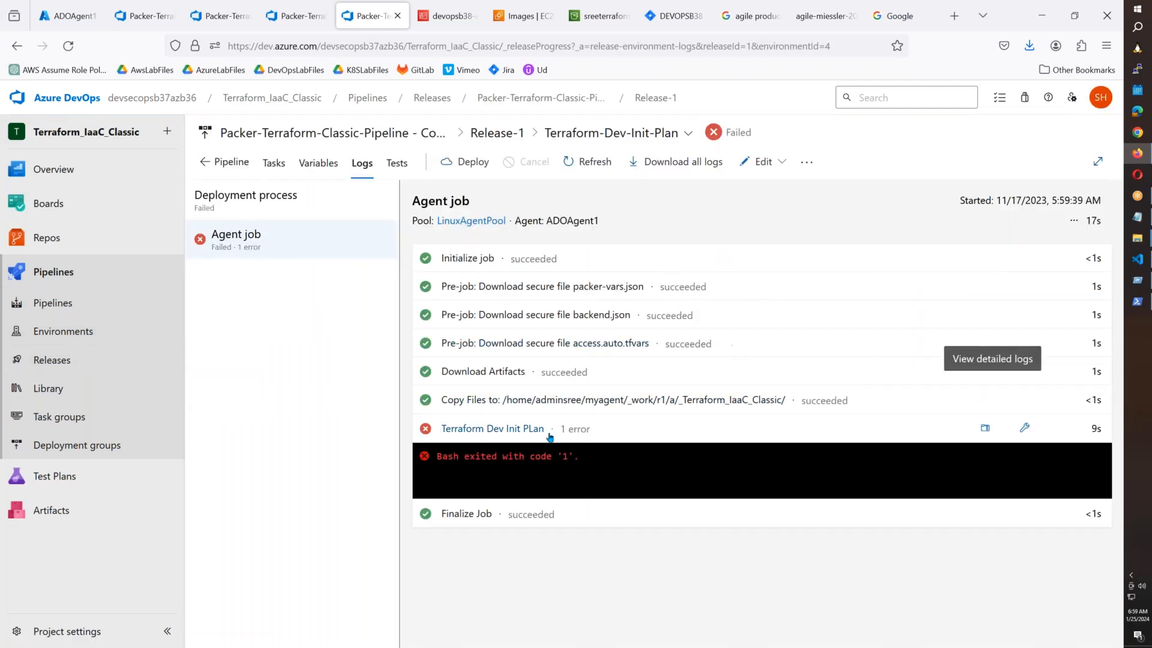
pyautogui.click(545, 457)
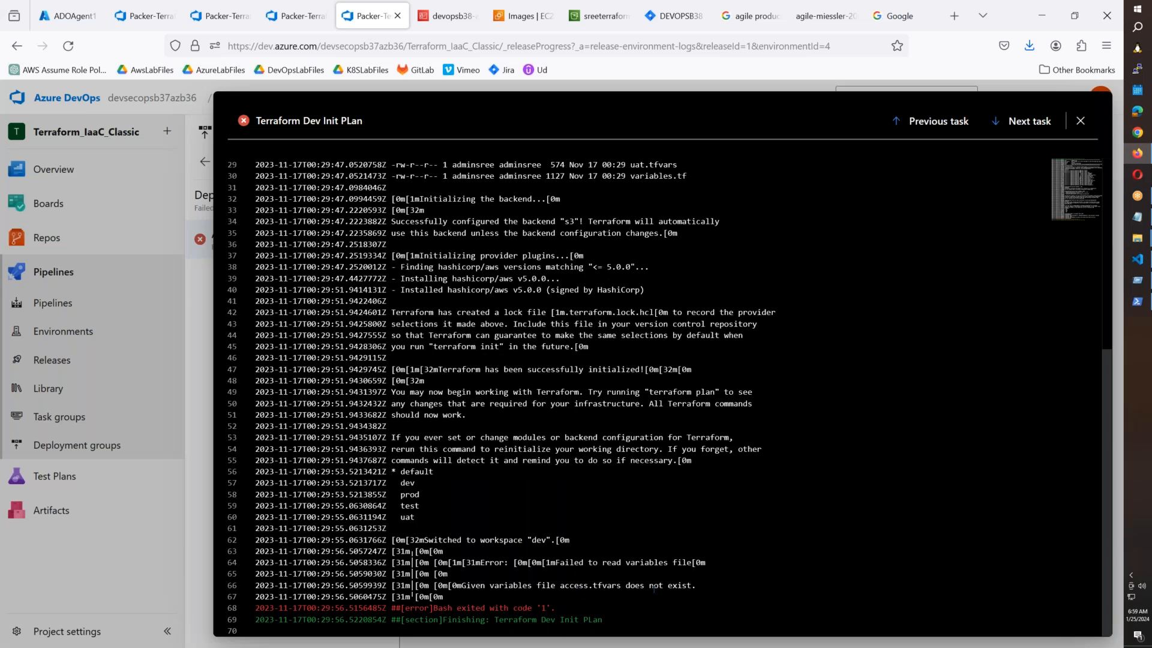
pyautogui.moveTo(695, 585); pyautogui.dragTo(561, 585)
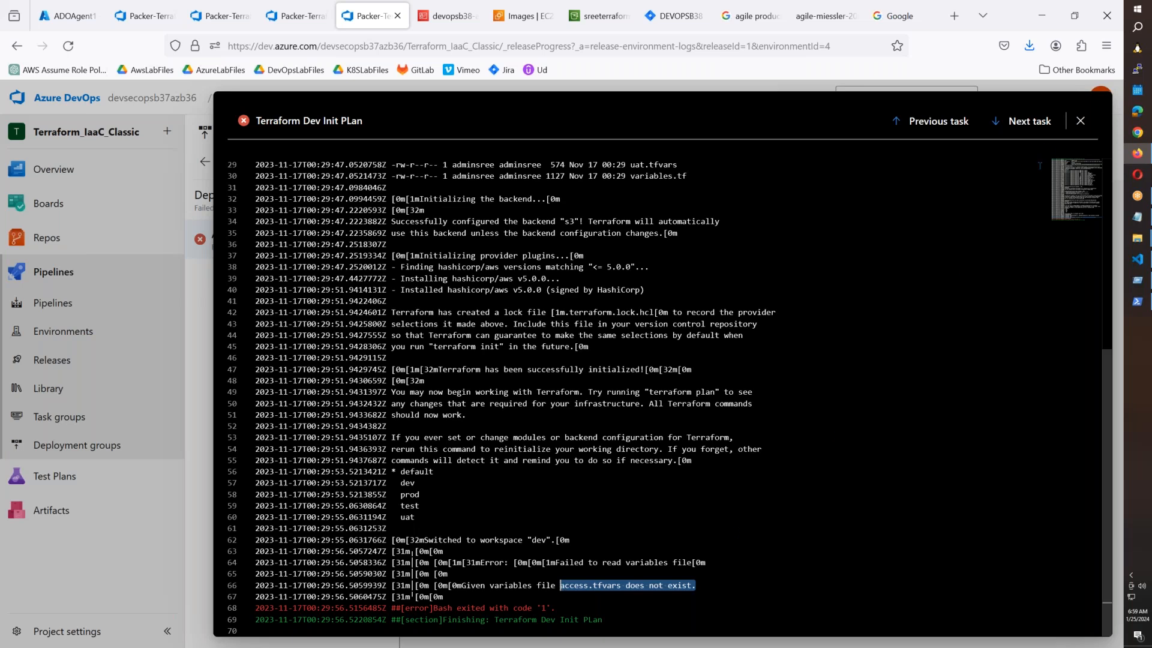
pyautogui.click(1081, 121)
pyautogui.click(225, 18)
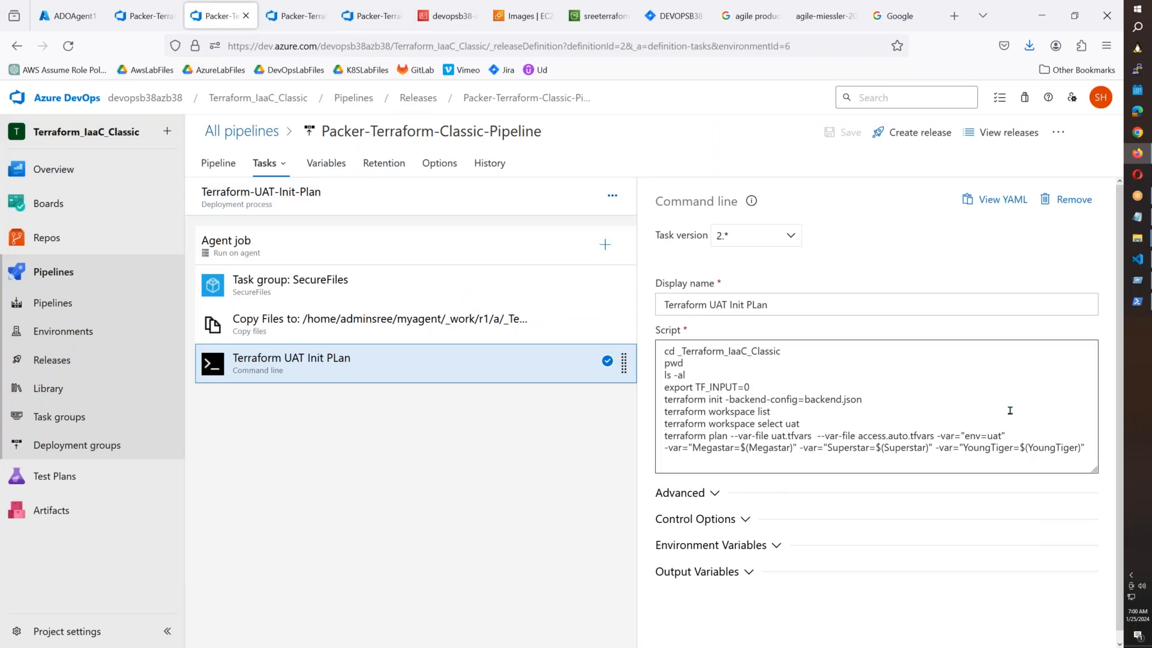
# Glance at access.auto.tfvars in VS Code, then open the pipeline's Releases list.
pyautogui.click(1137, 259)
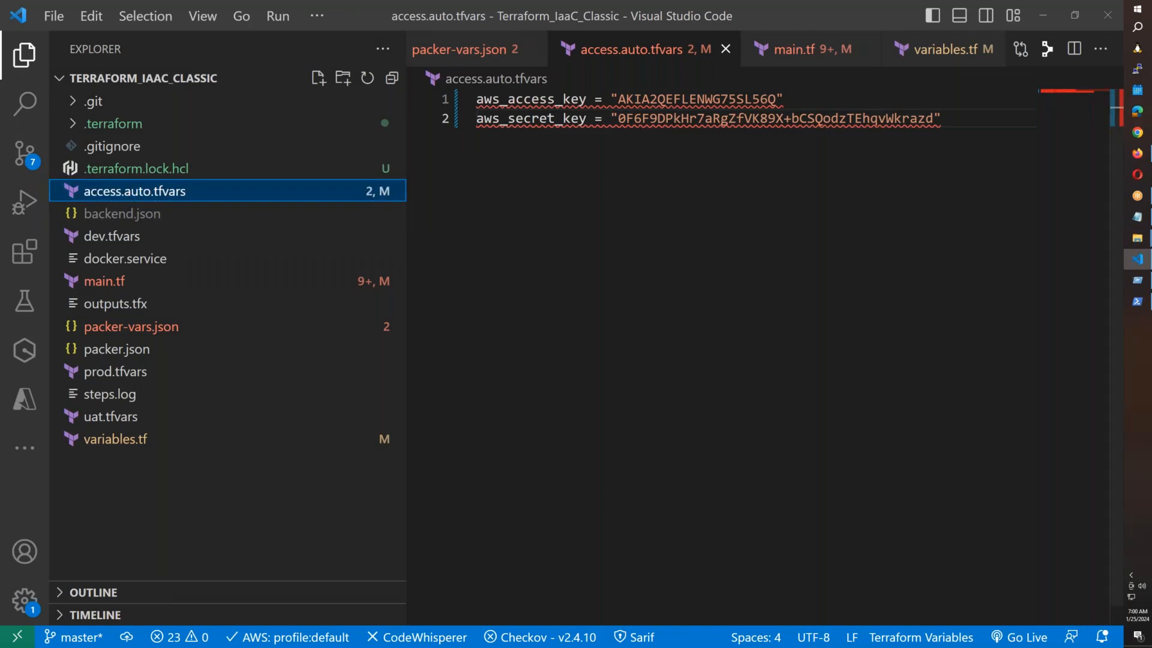
pyautogui.click(1137, 154)
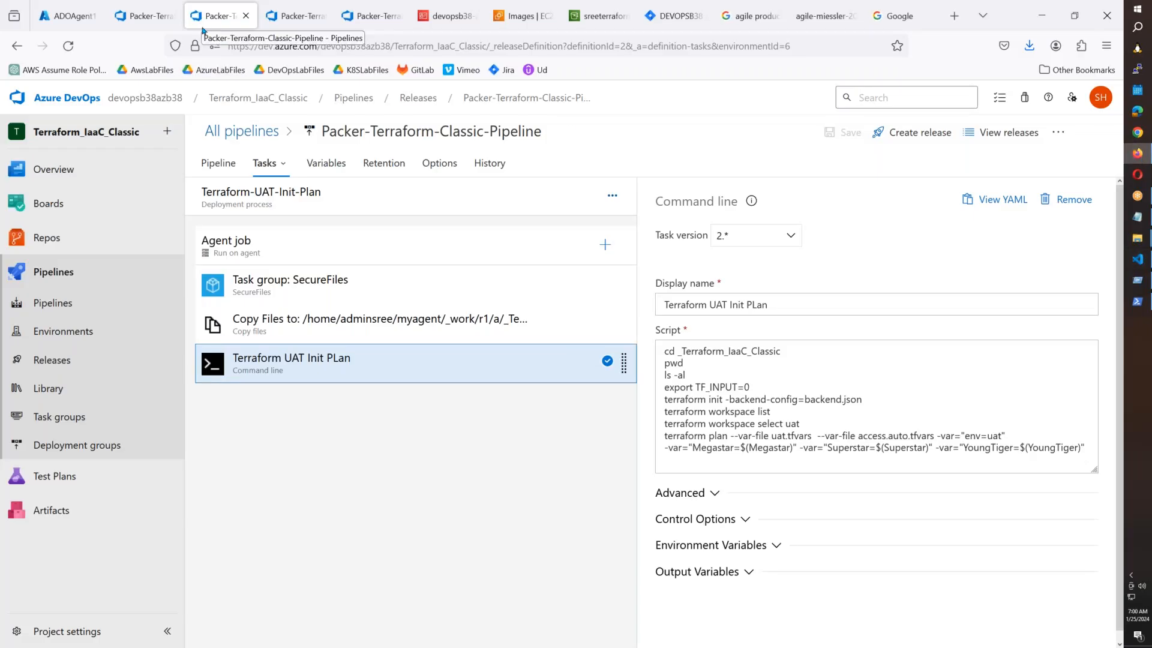
pyautogui.click(219, 163)
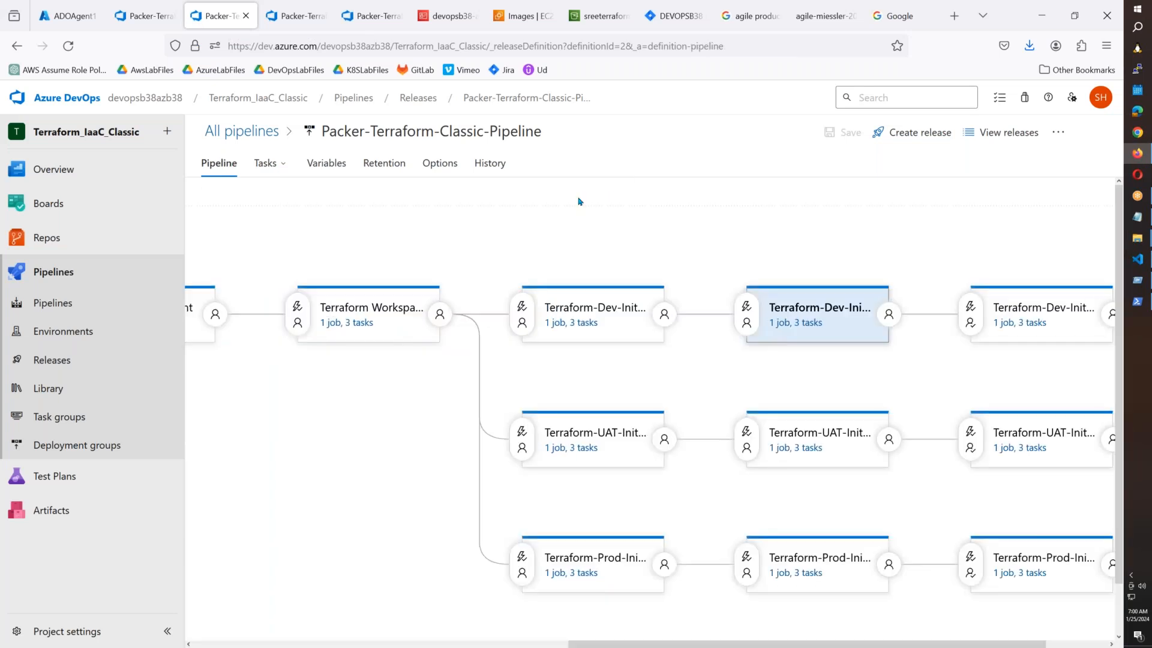
pyautogui.click(53, 360)
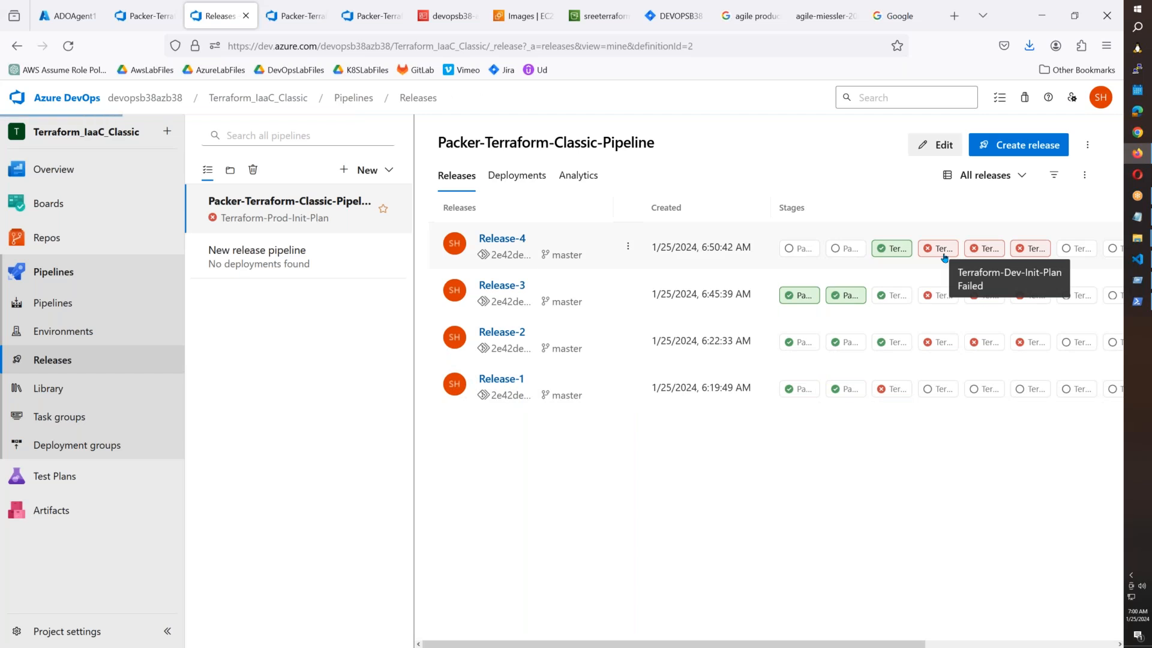
# Open Release-4's failed Dev-Init-Plan logs and step through tasks to Terraform Dev Init PLan.
pyautogui.click(944, 257)
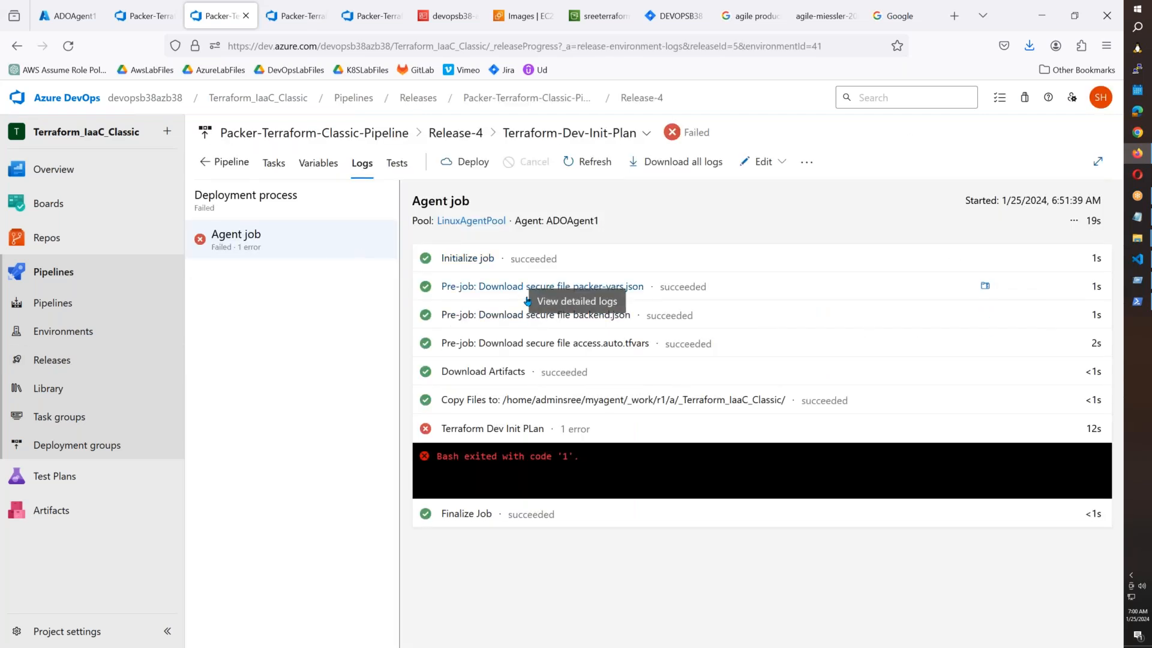
pyautogui.click(532, 344)
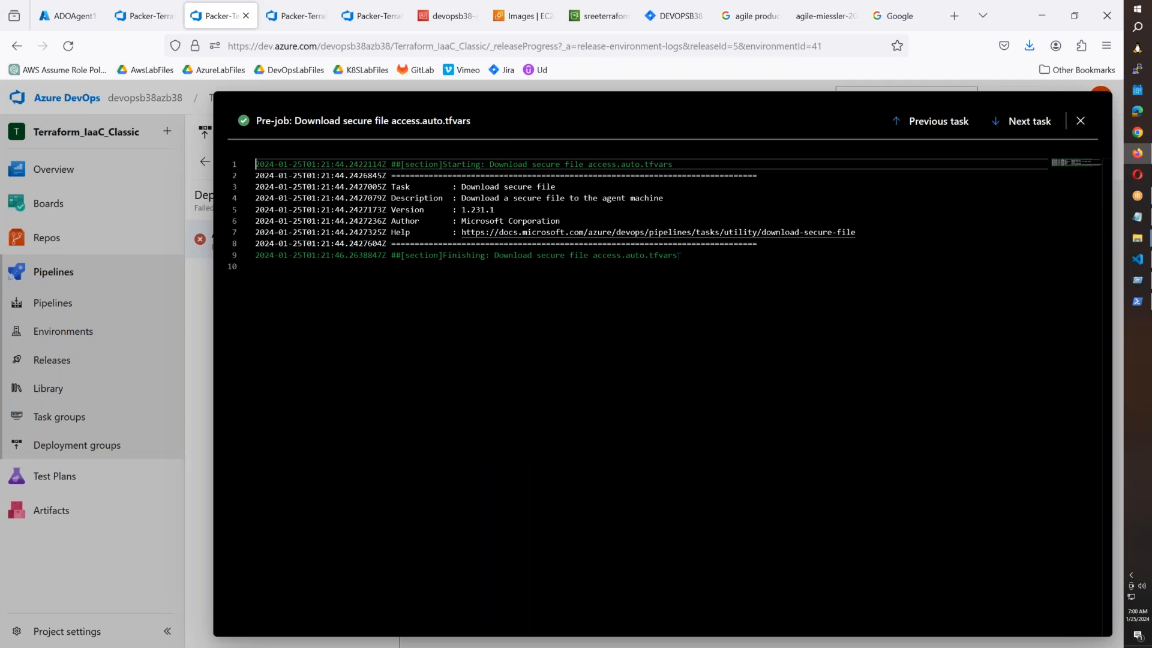
pyautogui.moveTo(678, 256); pyautogui.dragTo(439, 256)
pyautogui.click(1022, 123)
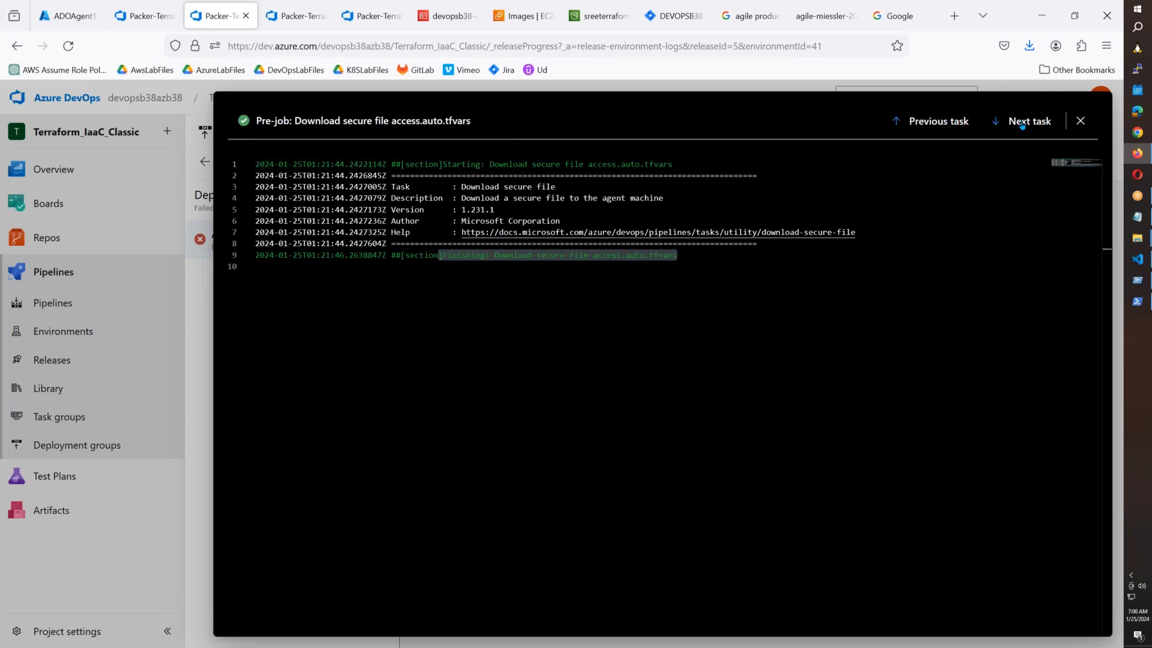
pyautogui.scroll(-2, 668, 505)
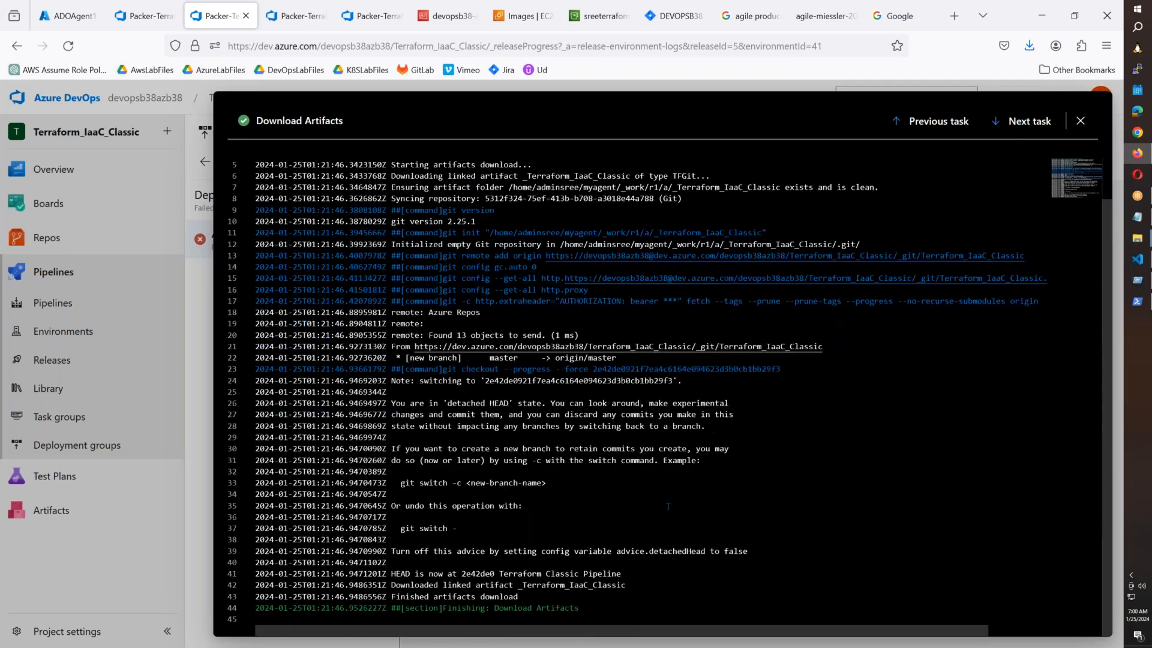
pyautogui.click(1025, 121)
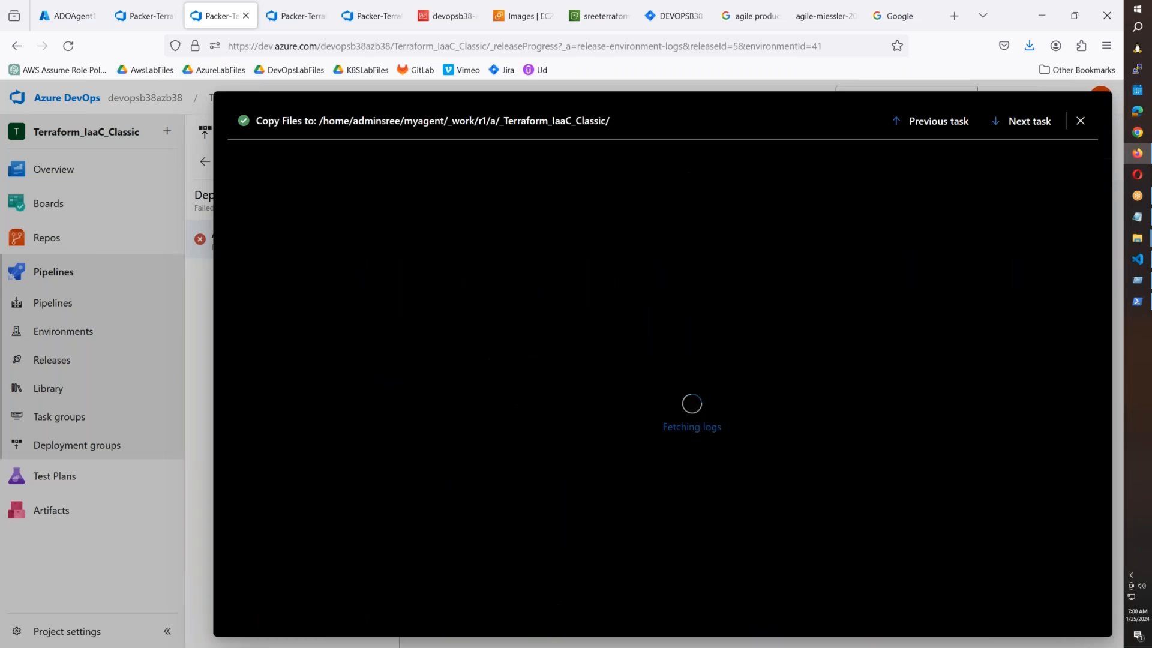
pyautogui.click(1029, 122)
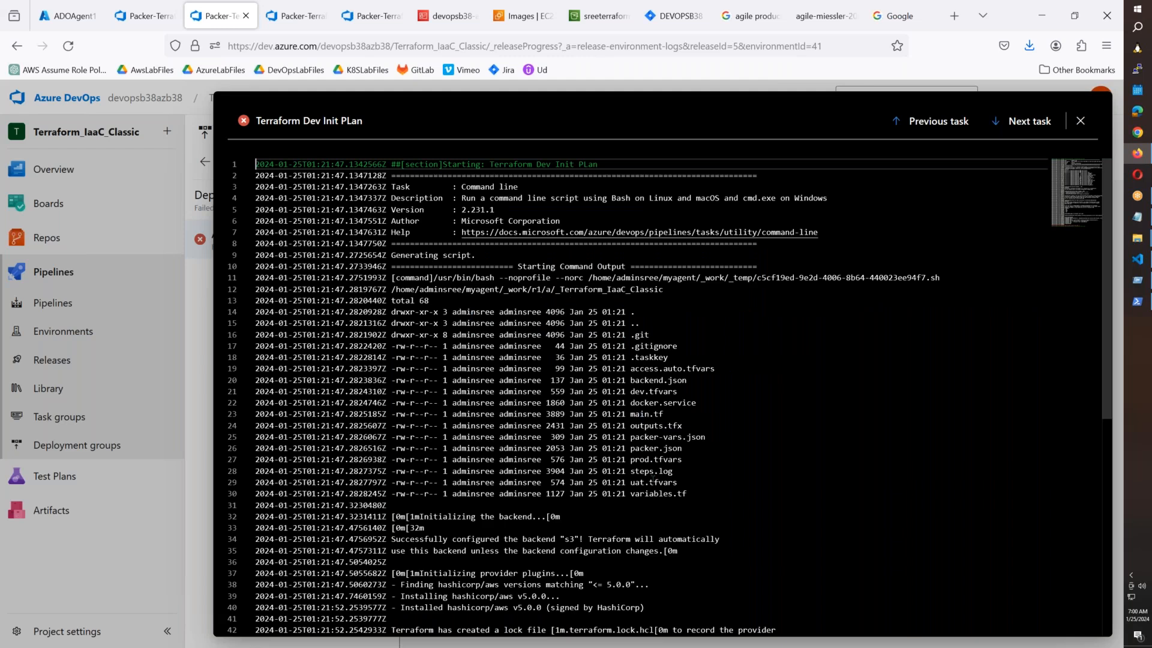
# Highlight the access.auto.tfvars, backend.json, outputs.tfx listings and the provider credential validation error.
pyautogui.moveTo(717, 368); pyautogui.dragTo(178, 371)
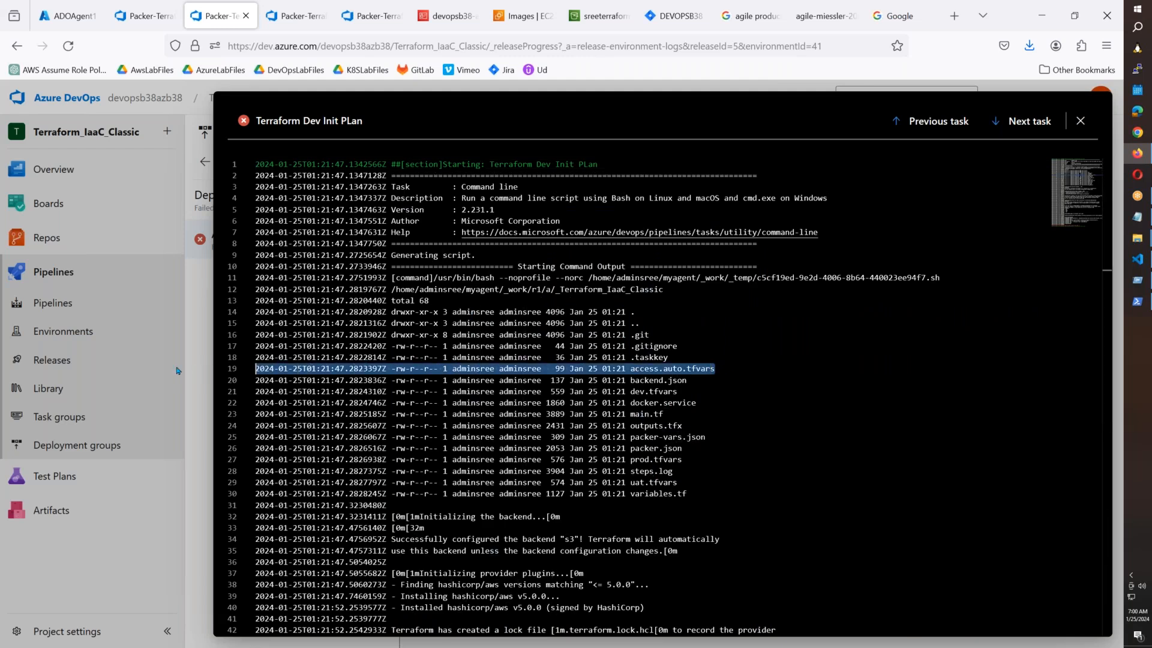
pyautogui.moveTo(694, 380); pyautogui.dragTo(519, 380)
pyautogui.moveTo(705, 437); pyautogui.dragTo(538, 427)
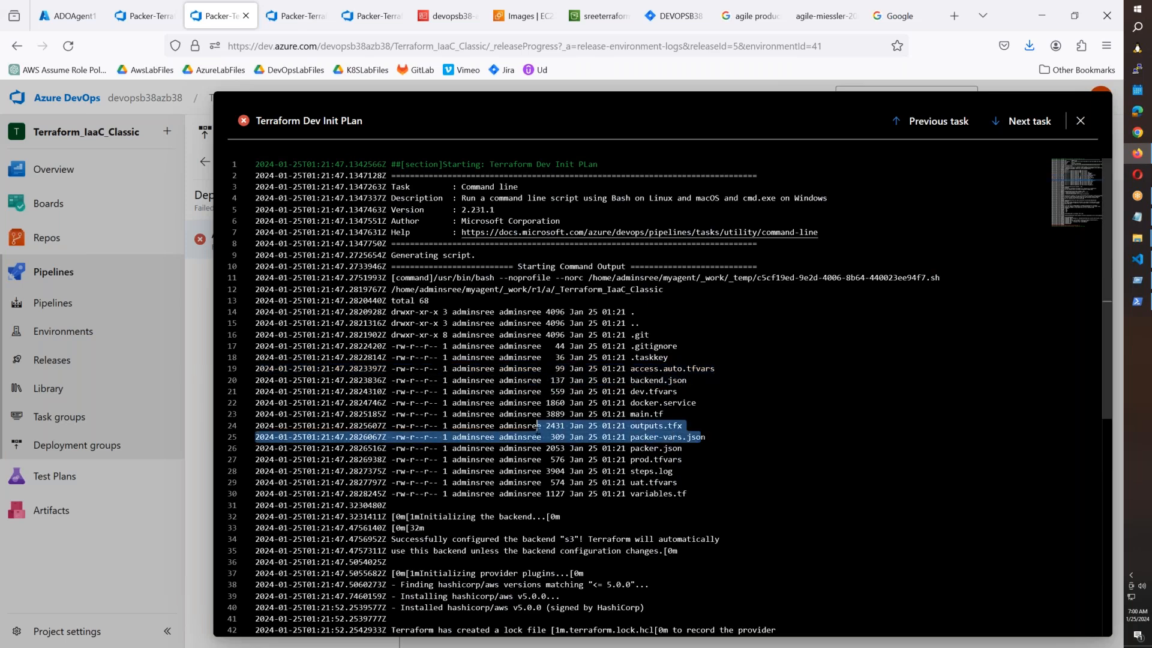
pyautogui.scroll(-3, 538, 427)
pyautogui.scroll(-1, 538, 431)
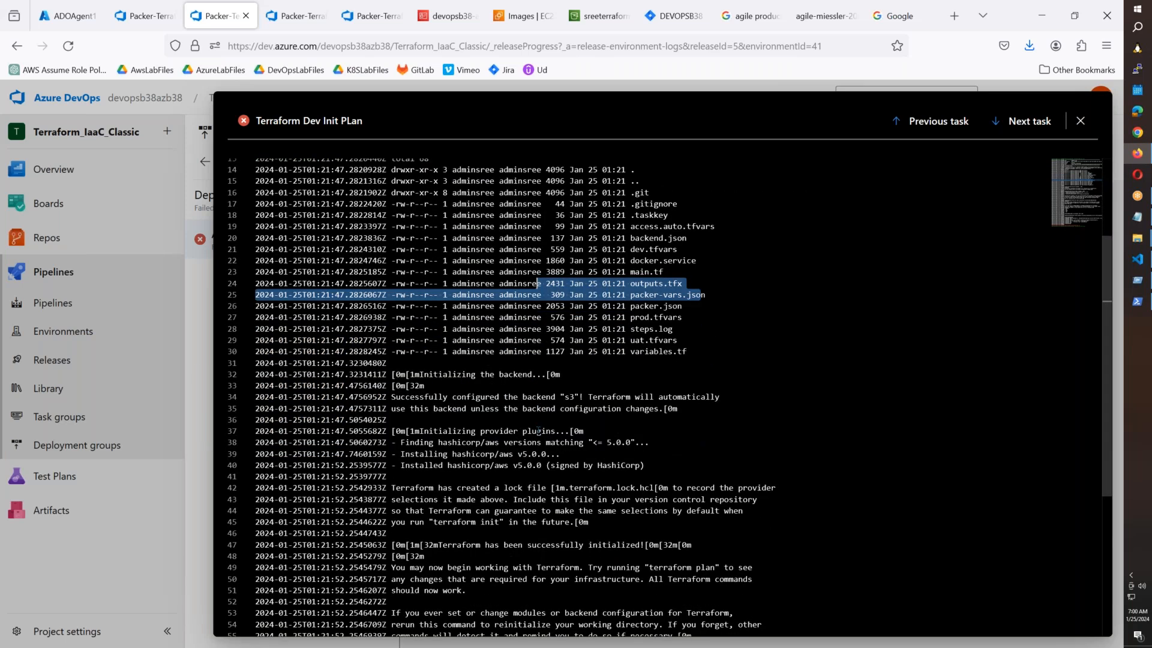
pyautogui.scroll(-4, 538, 431)
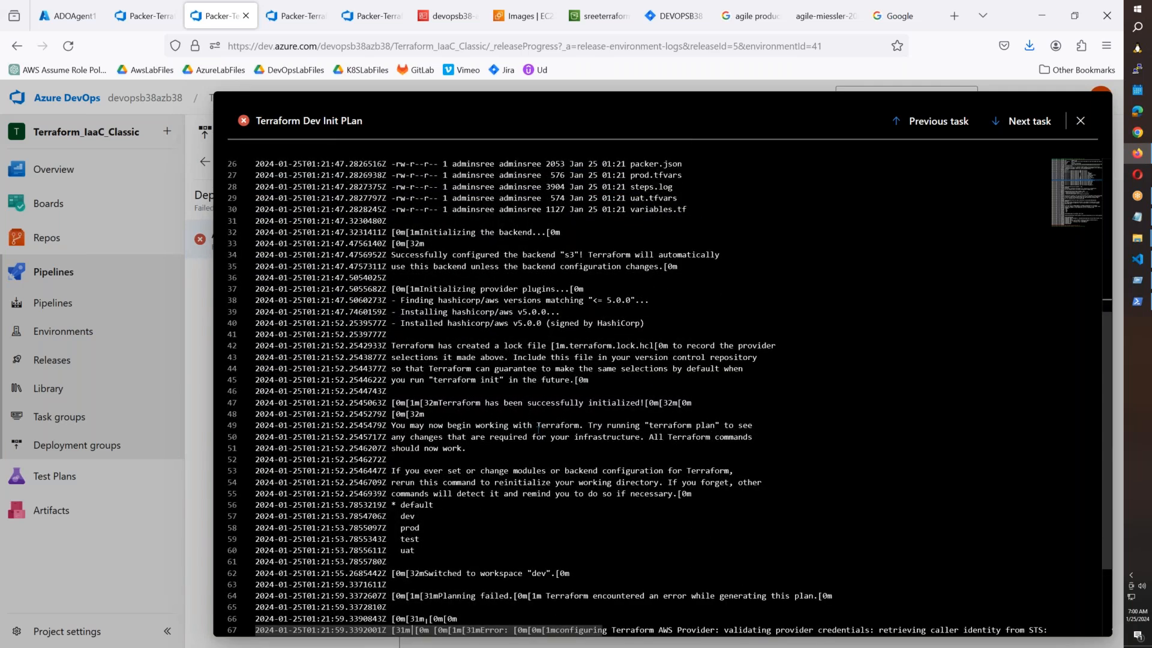
pyautogui.scroll(-1, 538, 430)
pyautogui.scroll(-1, 538, 430)
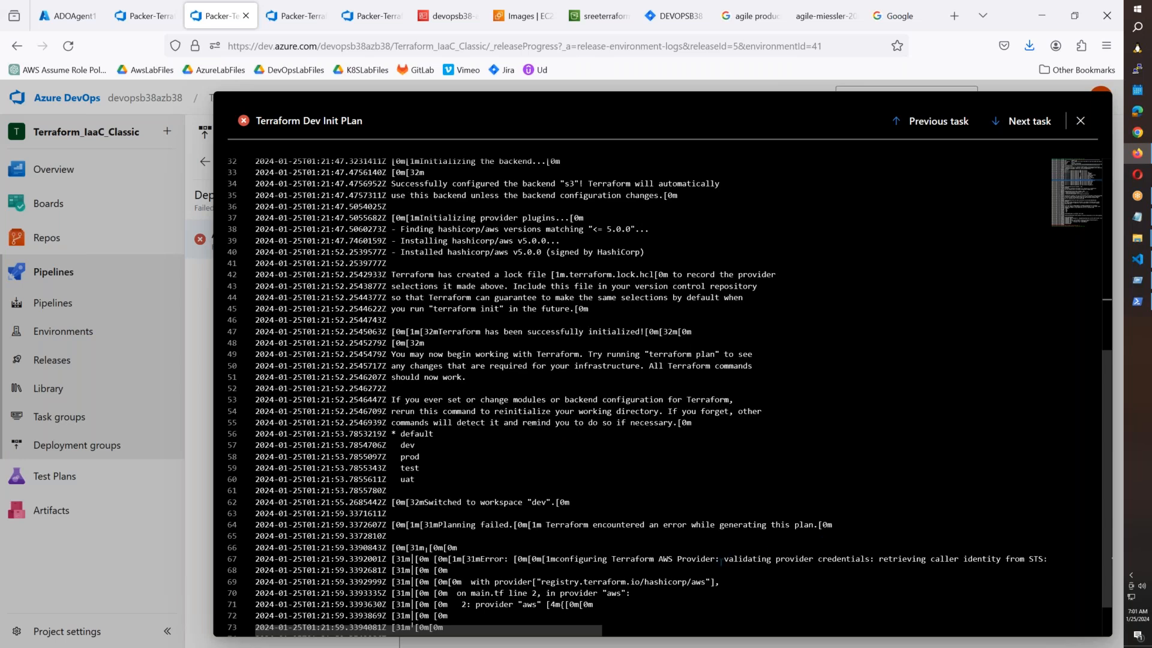
pyautogui.moveTo(726, 562); pyautogui.dragTo(976, 568)
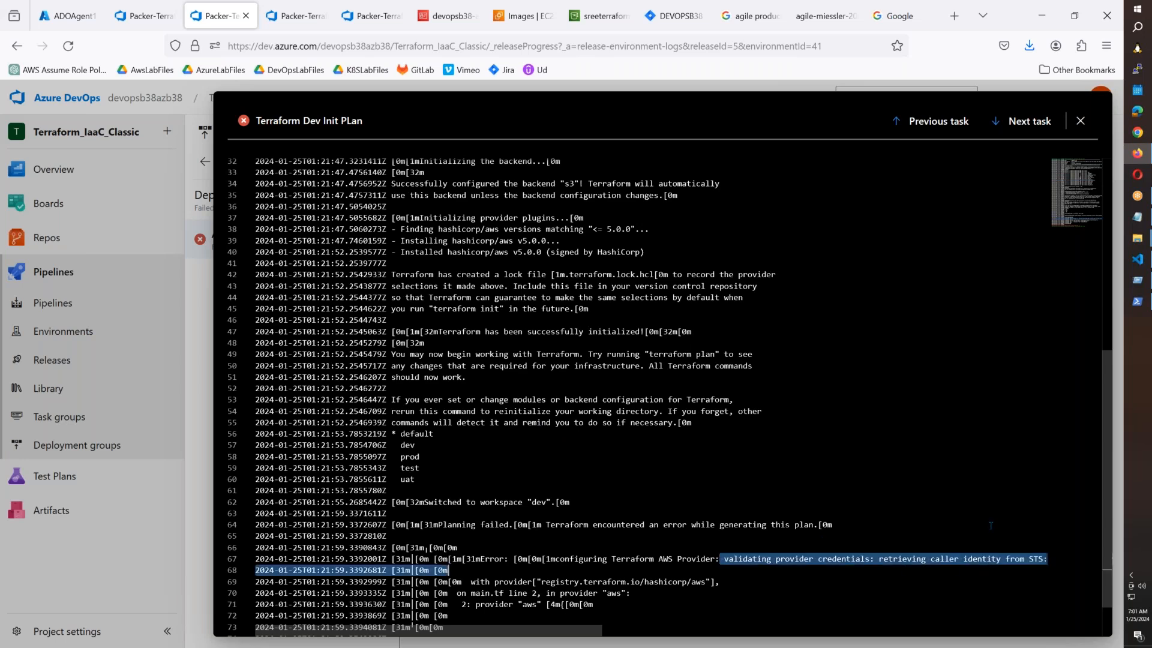
pyautogui.scroll(-1, 990, 526)
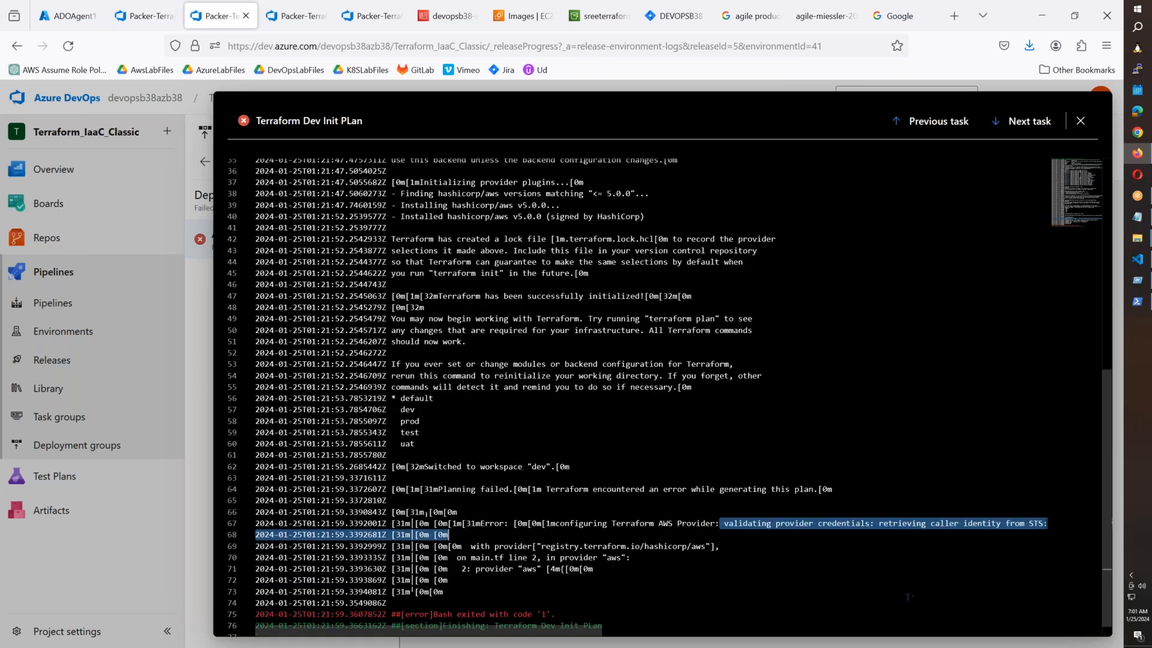
pyautogui.click(1081, 120)
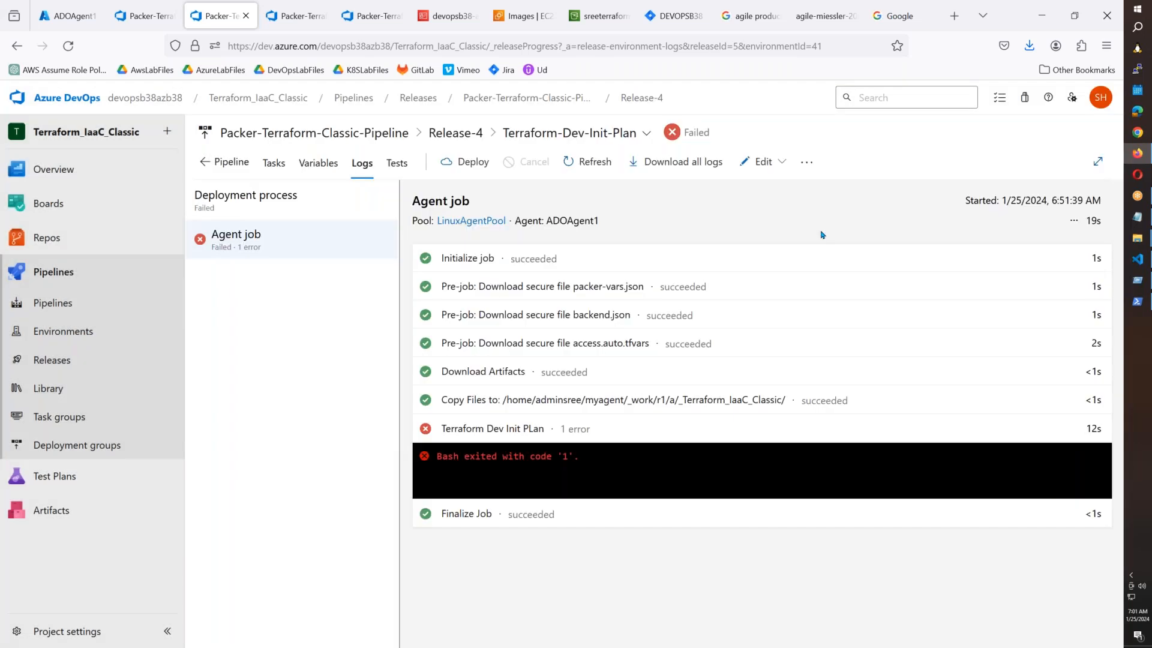
# Open the Terraform-Dev-Init-Plan stage's Terraform Dev Init PLan task in the pipeline editor.
pyautogui.click(763, 161)
pyautogui.click(723, 213)
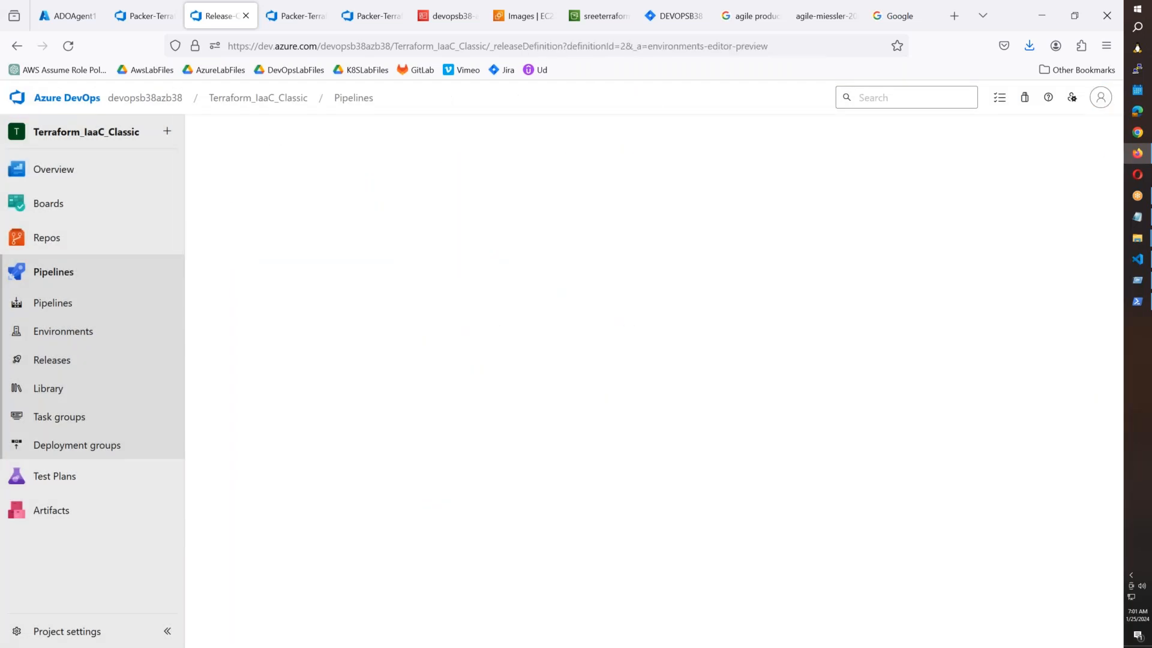
pyautogui.click(487, 322)
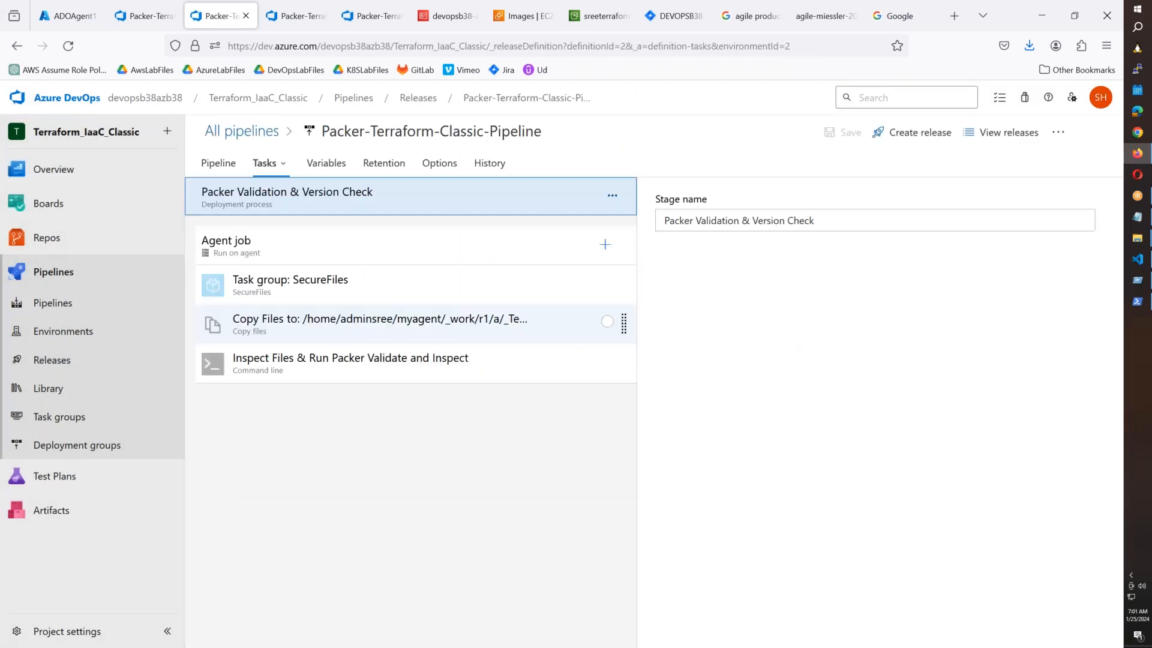
pyautogui.click(273, 161)
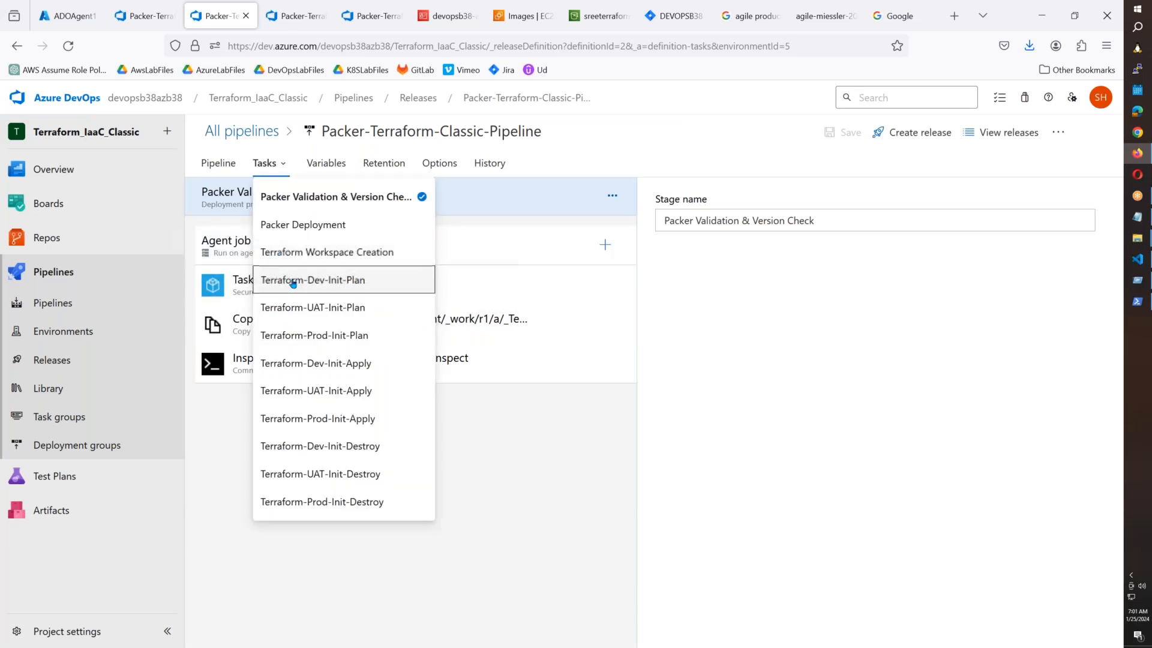
pyautogui.click(293, 279)
pyautogui.click(298, 360)
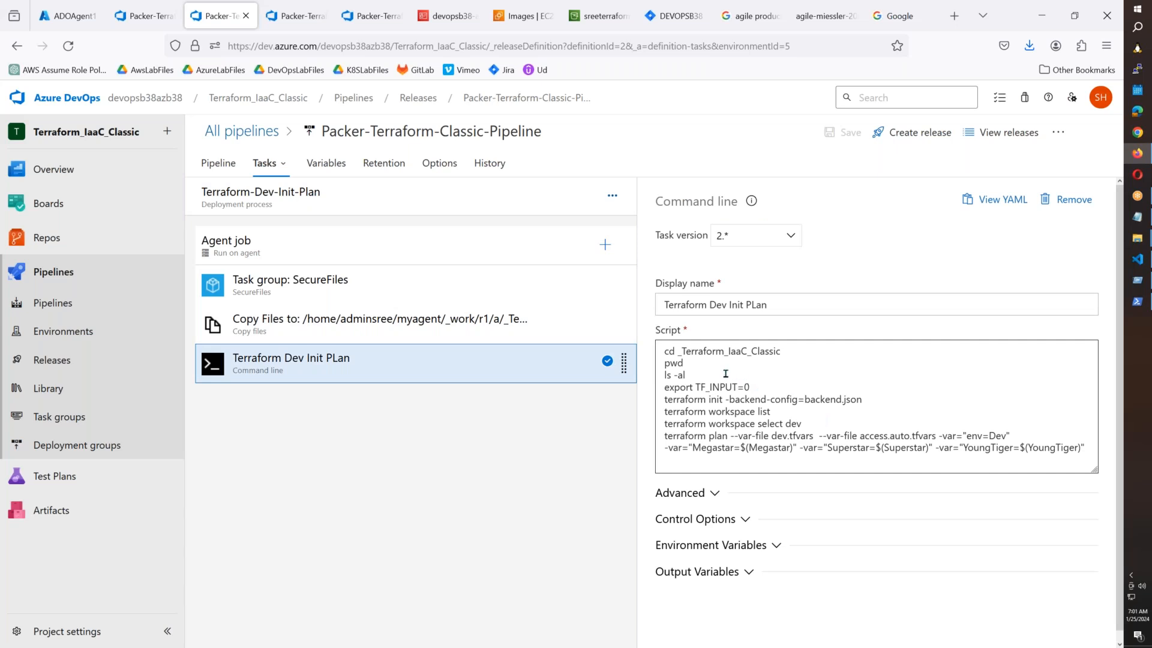
# Paste the two AWS key lines from the notes below export TF_INPUT=0 in the script.
pyautogui.click(785, 389)
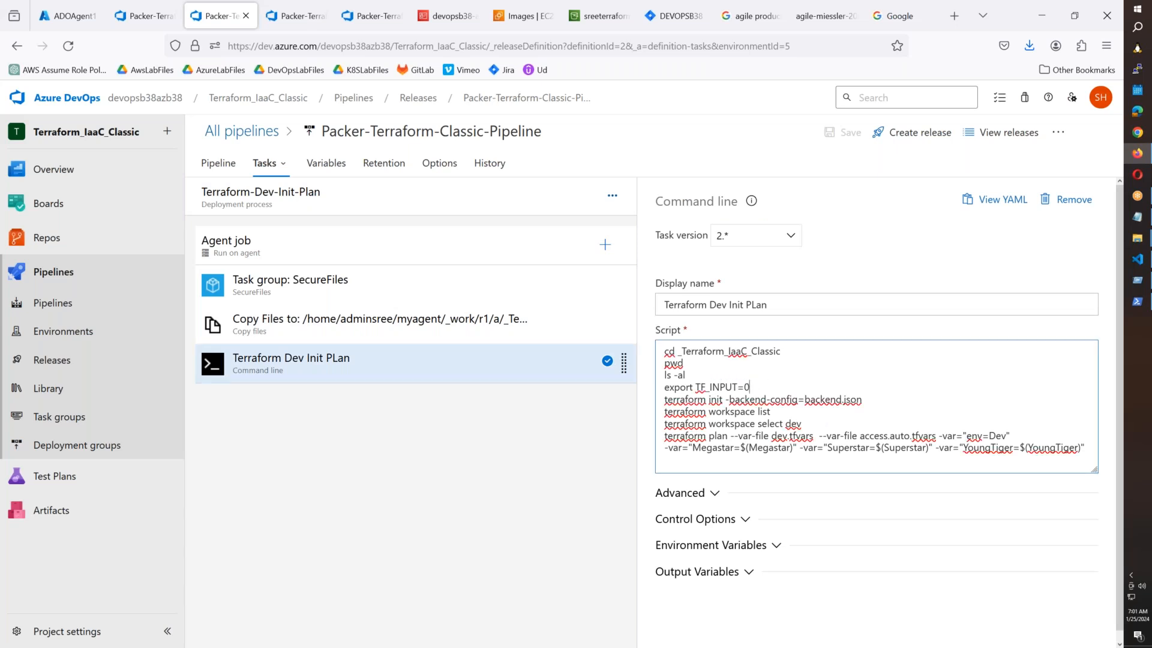
pyautogui.press('Return')
pyautogui.write('expor')
pyautogui.press('BackSpace')
pyautogui.press('BackSpace')
pyautogui.press('BackSpace')
pyautogui.press('BackSpace')
pyautogui.press('BackSpace')
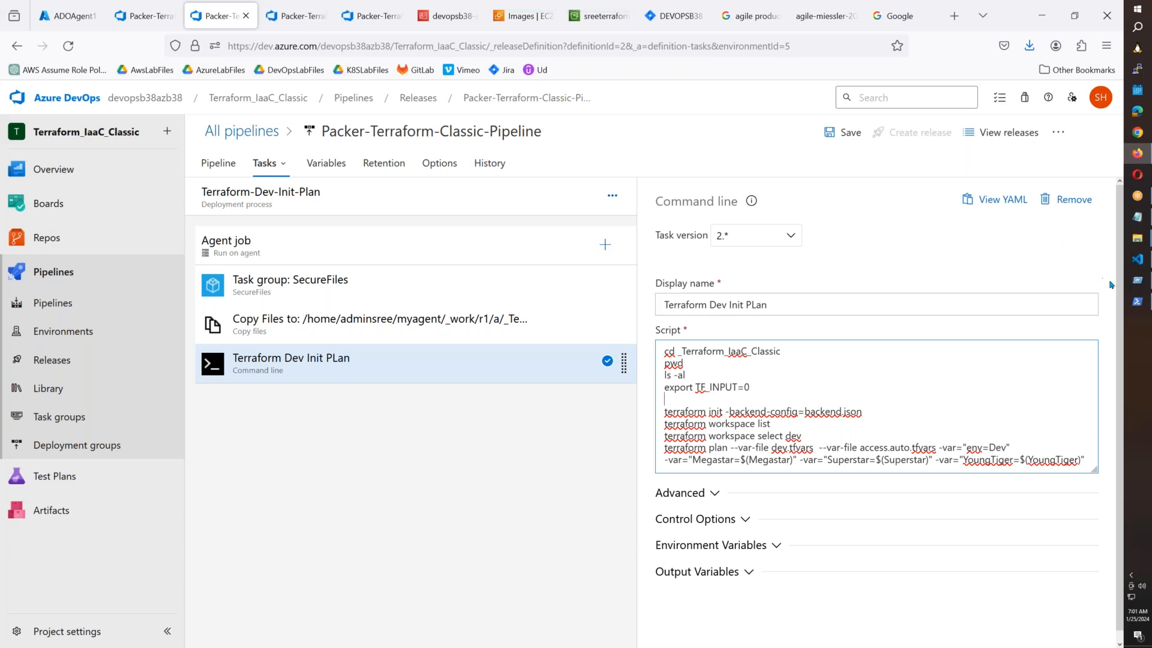
pyautogui.moveTo(1134, 305)
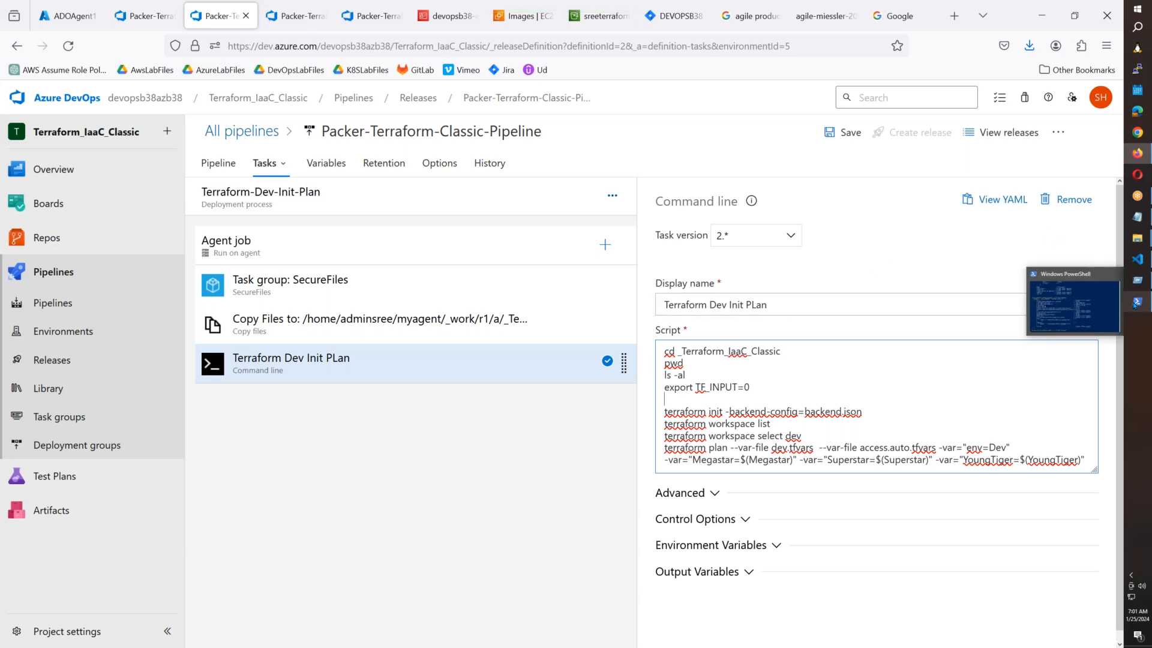
pyautogui.moveTo(1137, 216)
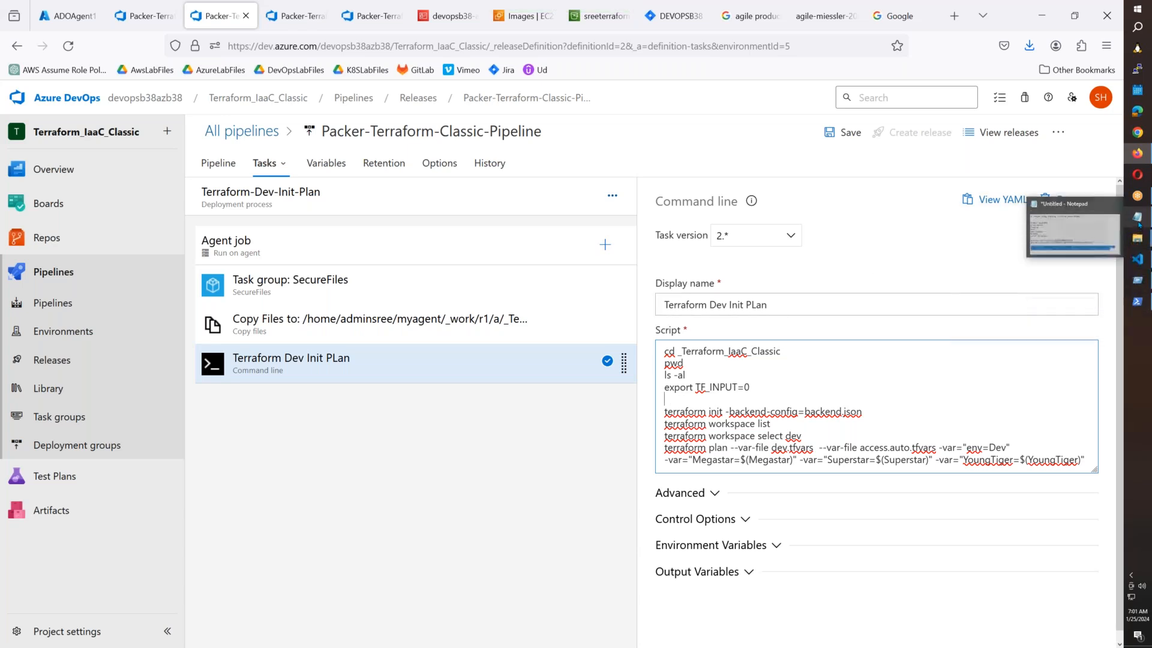
pyautogui.click(1074, 231)
pyautogui.moveTo(742, 453); pyautogui.dragTo(2, 423)
pyautogui.hotkey('ctrl', 'c')
pyautogui.hotkey('alt', 'Tab')
pyautogui.click(681, 405)
pyautogui.hotkey('ctrl', 'v')
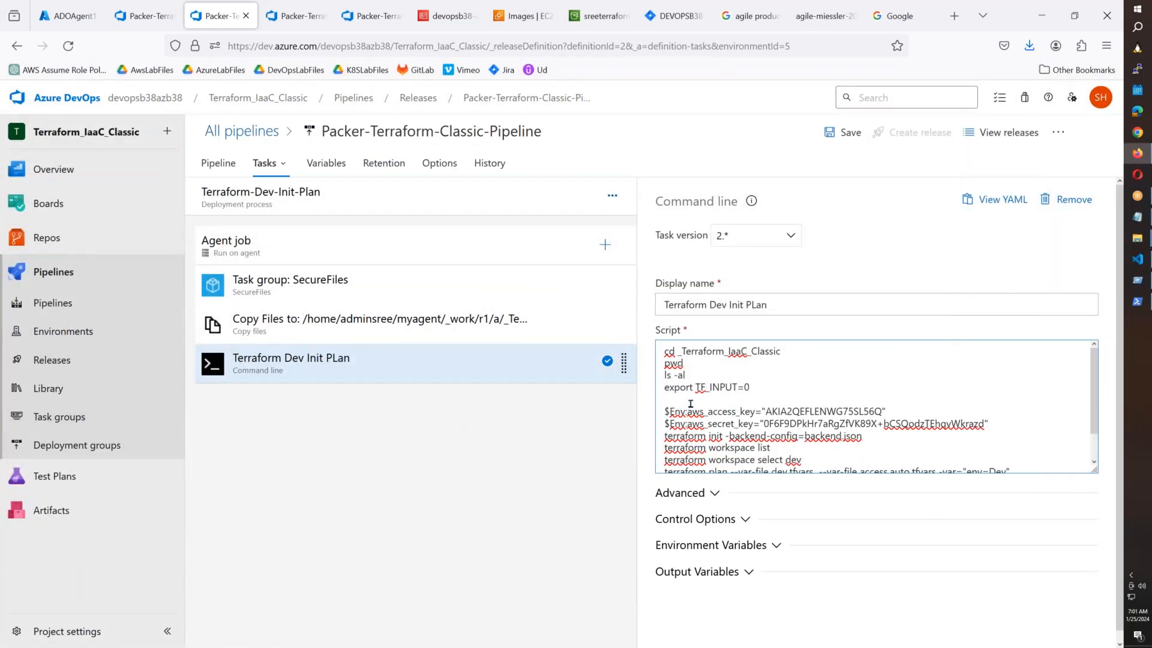
pyautogui.press('BackSpace')
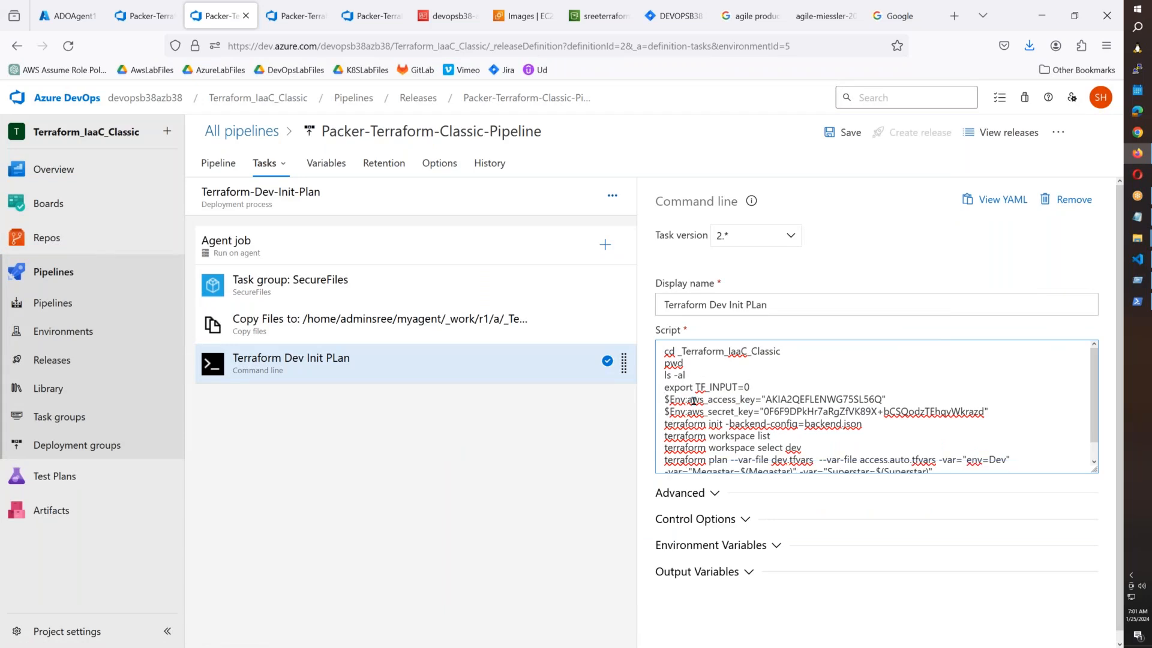
# Replace both $Env: prefixes with export and save the pipeline.
pyautogui.moveTo(687, 400); pyautogui.dragTo(660, 399)
pyautogui.write('export')
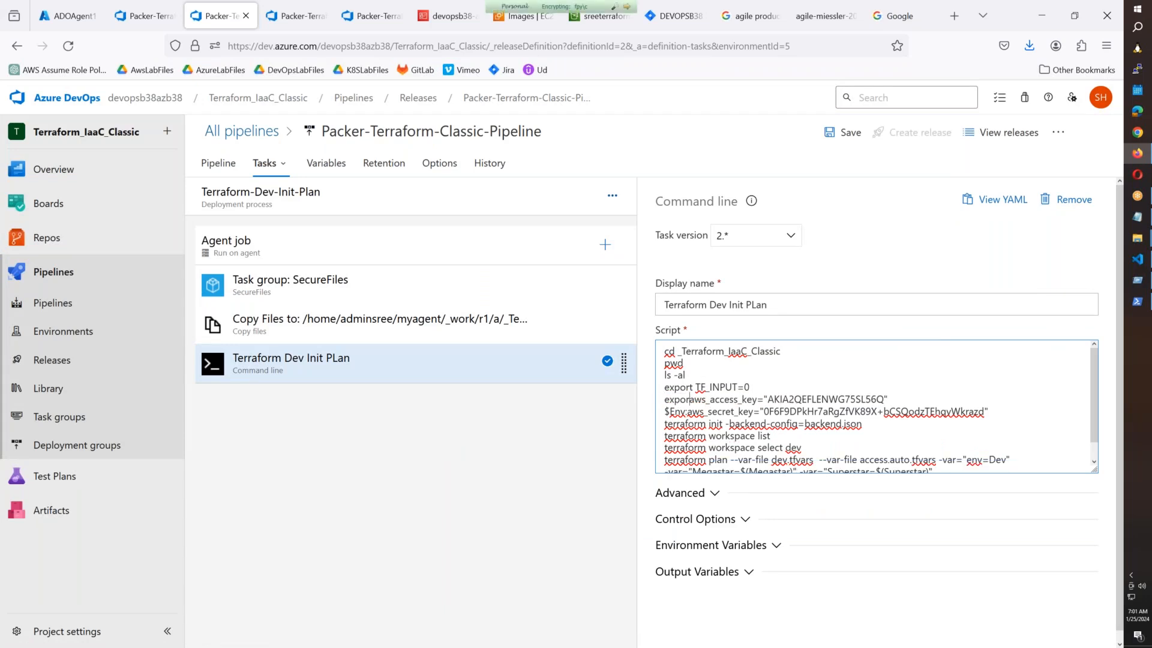
pyautogui.moveTo(691, 411); pyautogui.dragTo(658, 412)
pyautogui.write('e')
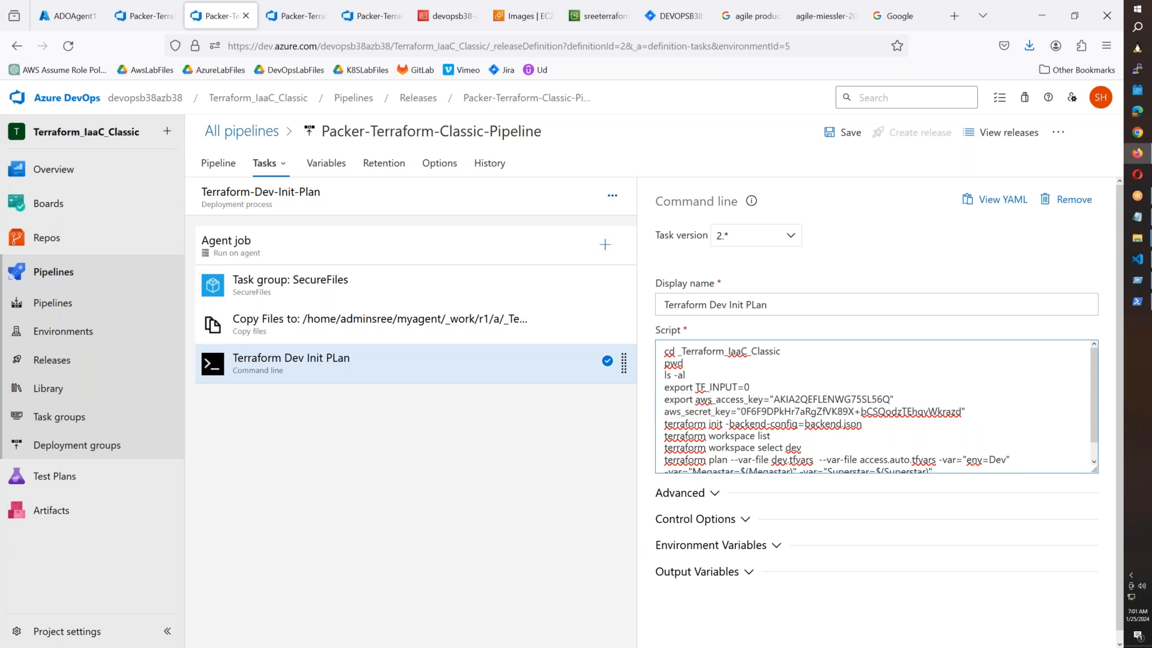
pyautogui.write('xport')
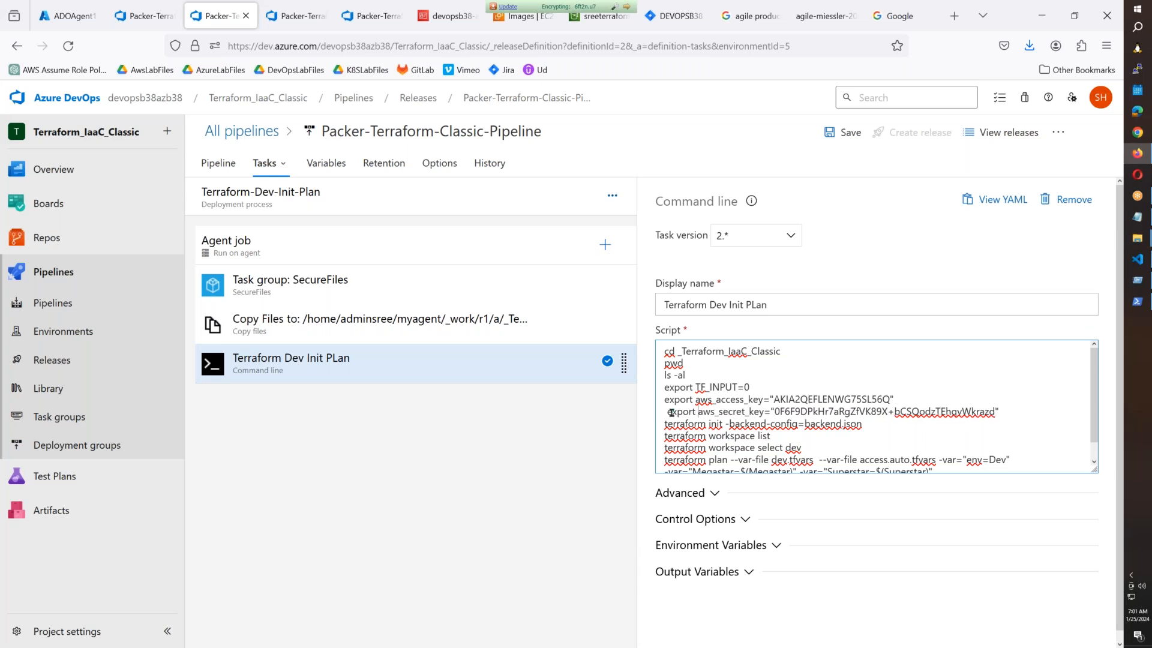
pyautogui.press('BackSpace')
pyautogui.click(858, 149)
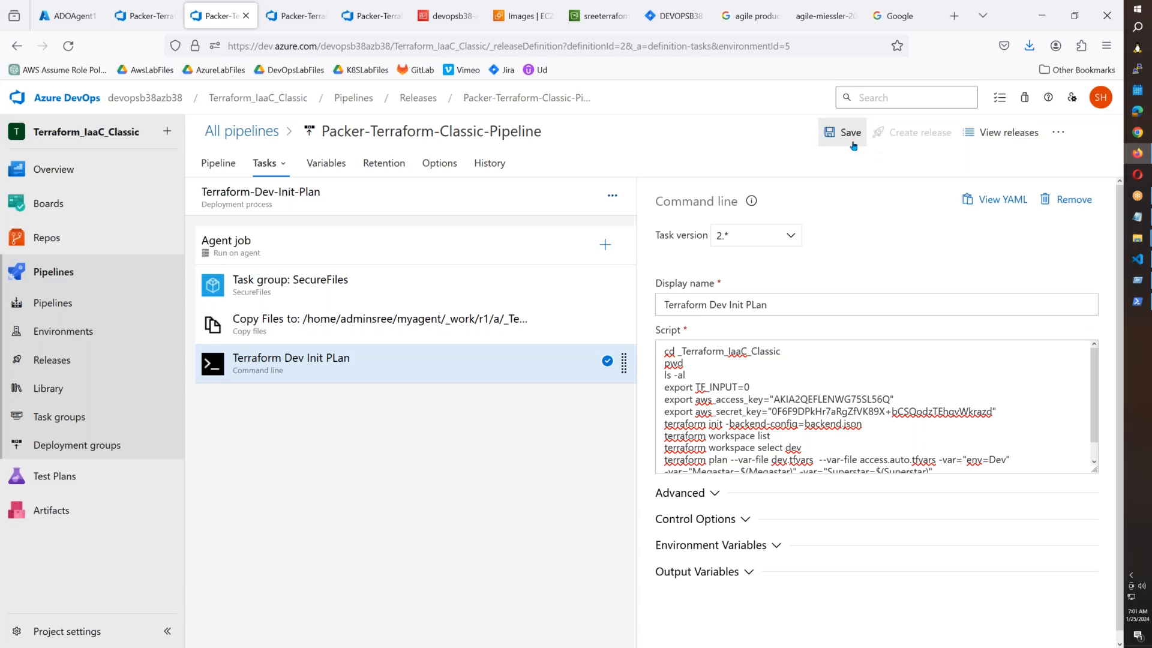
pyautogui.click(846, 133)
pyautogui.press('Return')
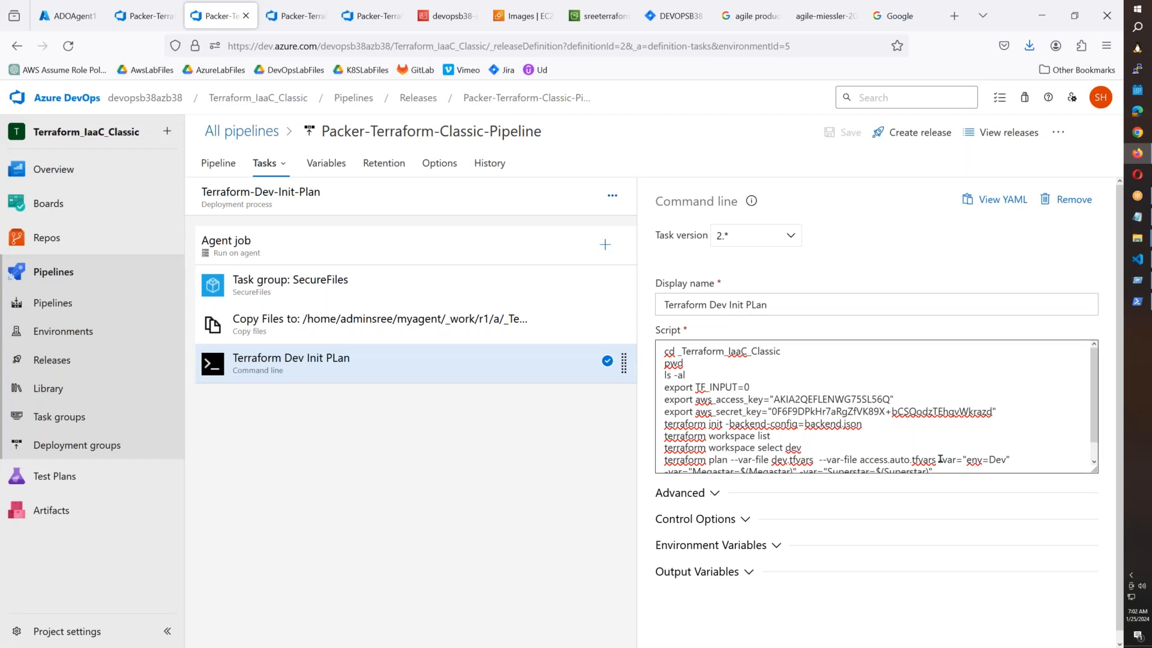
# Remove --var-file access.auto.tfvars from the terraform plan line and save again.
pyautogui.moveTo(935, 461); pyautogui.dragTo(819, 460)
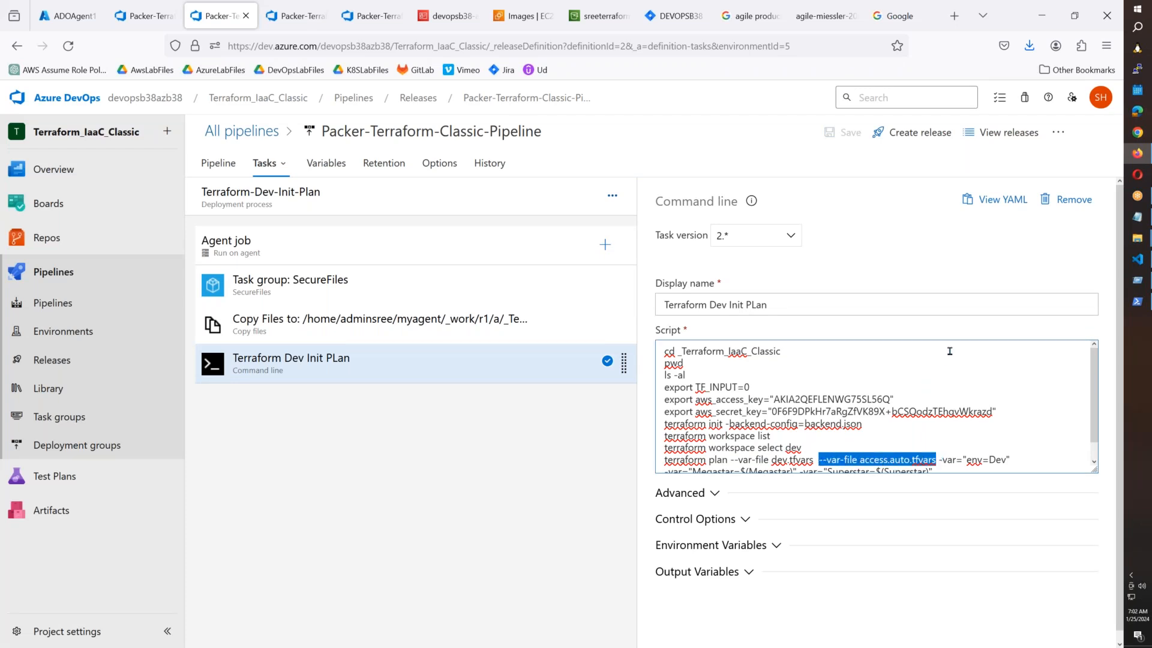
pyautogui.scroll(-1, 954, 419)
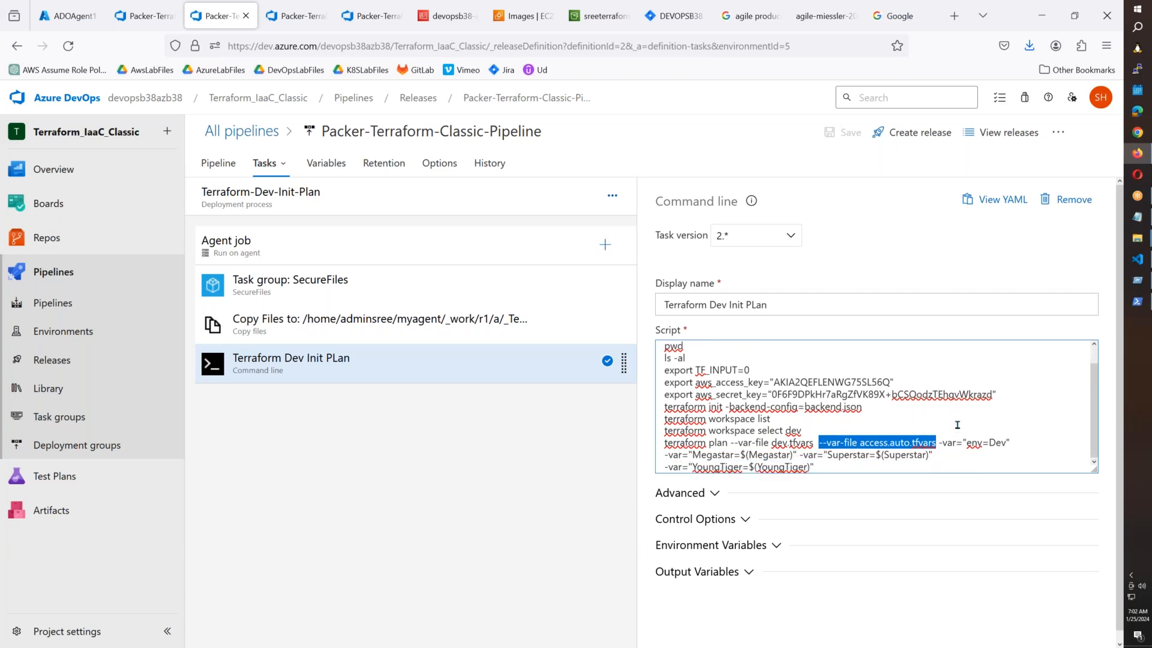
pyautogui.press('Delete')
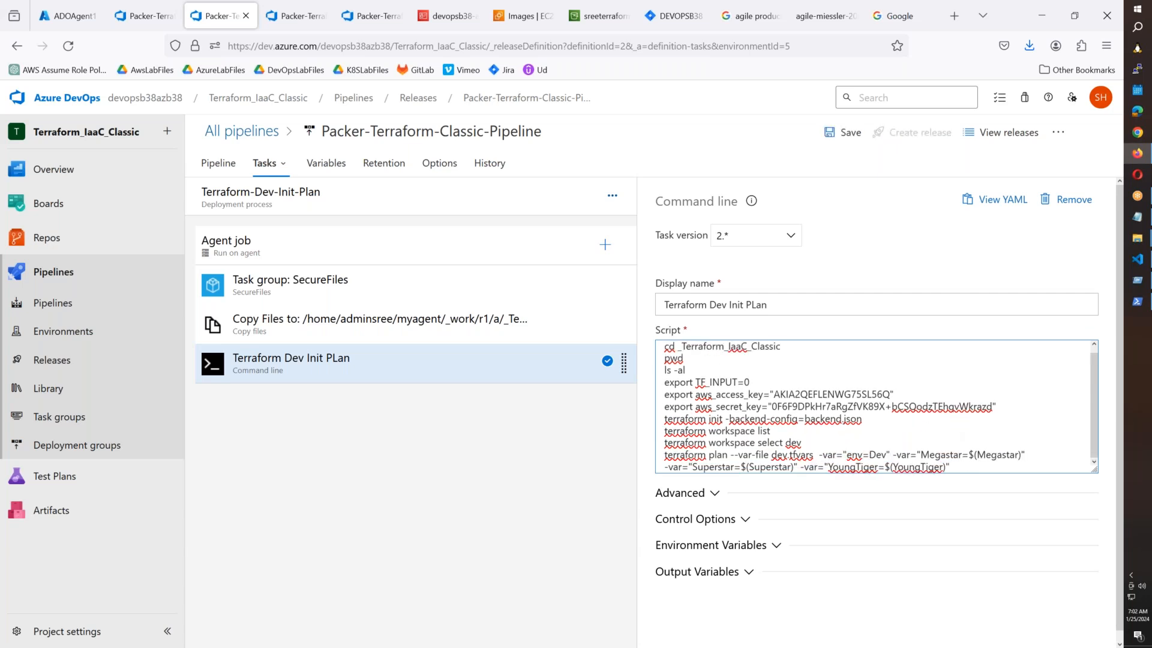
pyautogui.press('Delete')
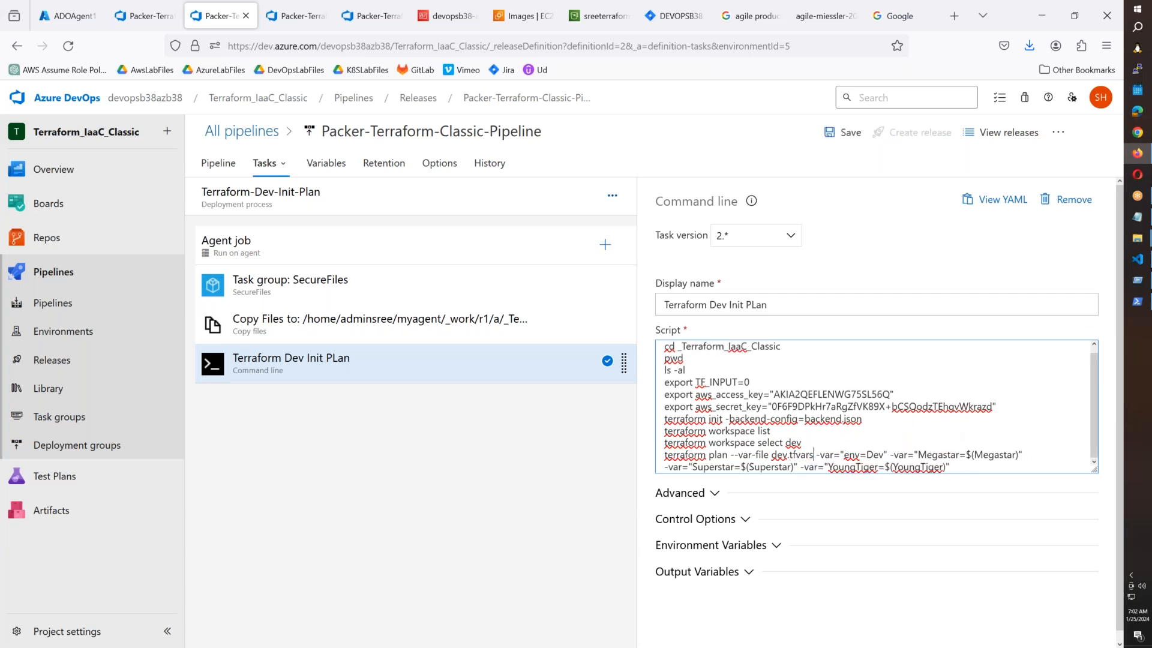
pyautogui.scroll(-1, 957, 359)
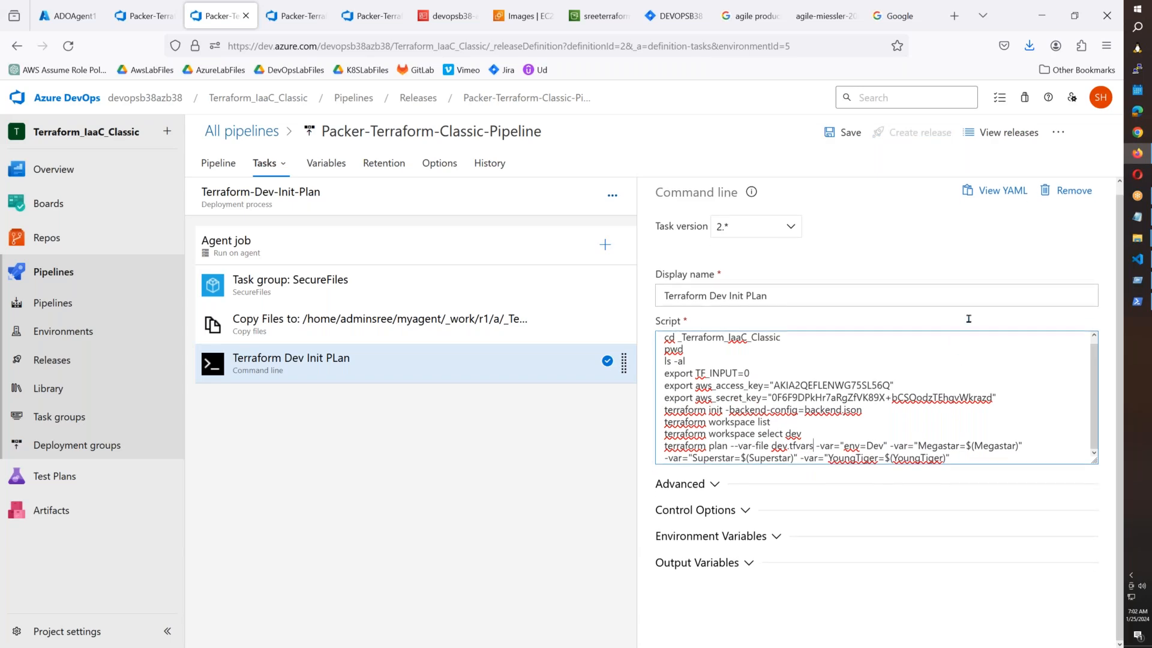
pyautogui.click(843, 132)
pyautogui.click(627, 421)
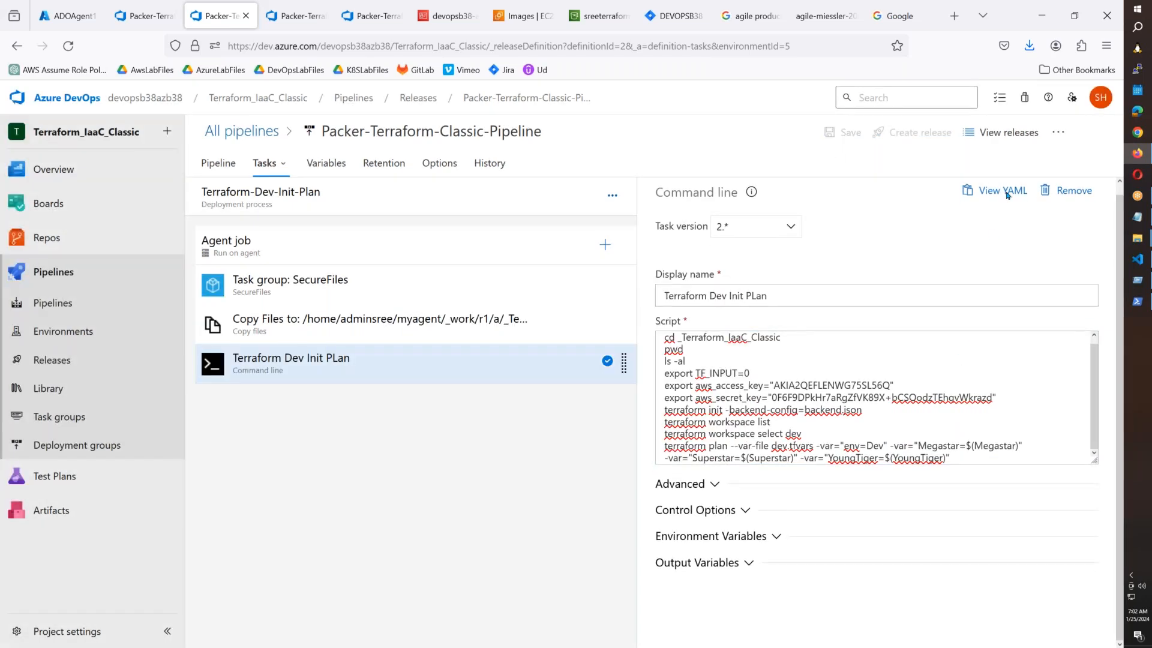
# Create Release-5 with all stages, Packer Validation through Terraform-Dev-Init-Plan, manually triggered, and open it.
pyautogui.click(912, 136)
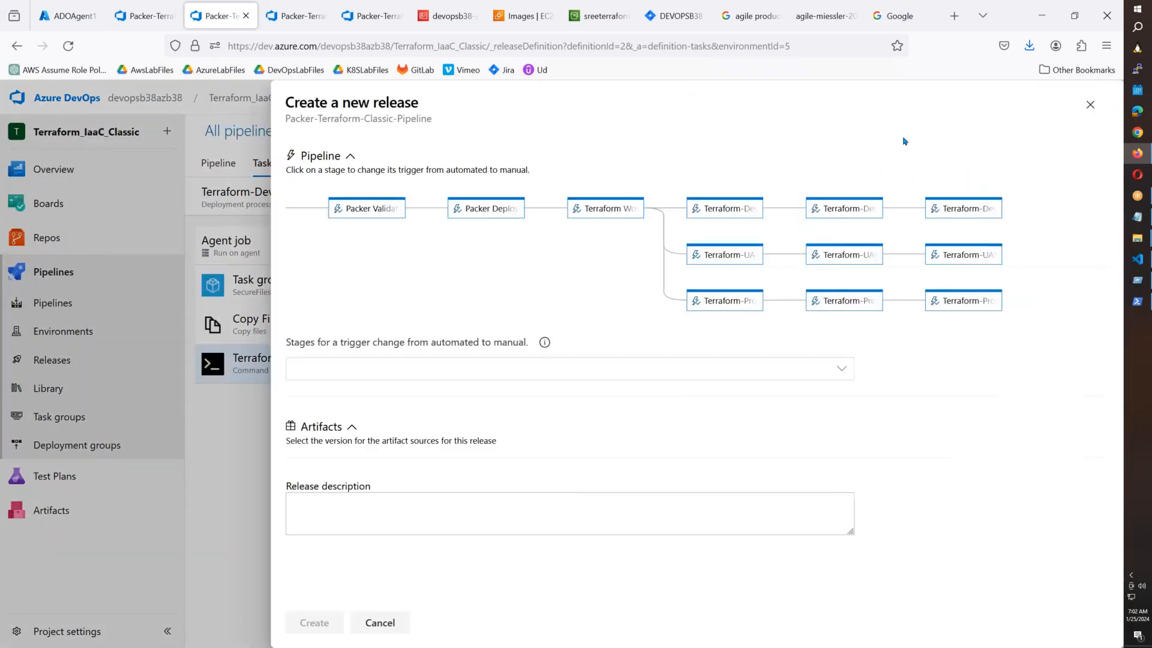
pyautogui.click(384, 210)
pyautogui.click(497, 213)
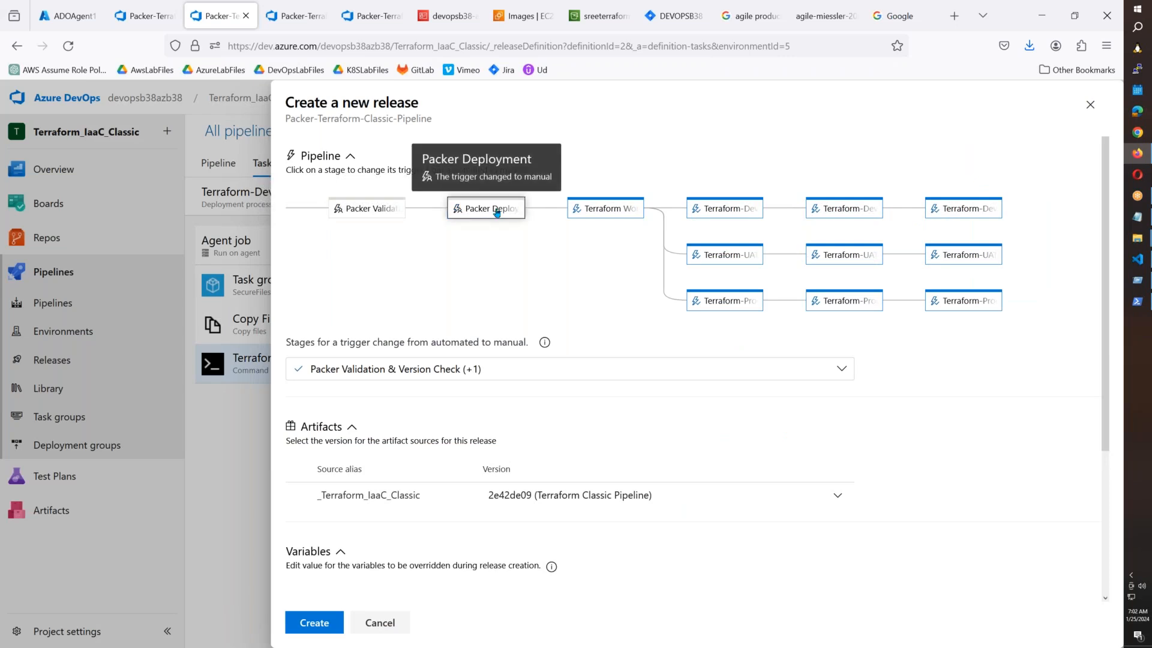
pyautogui.click(587, 213)
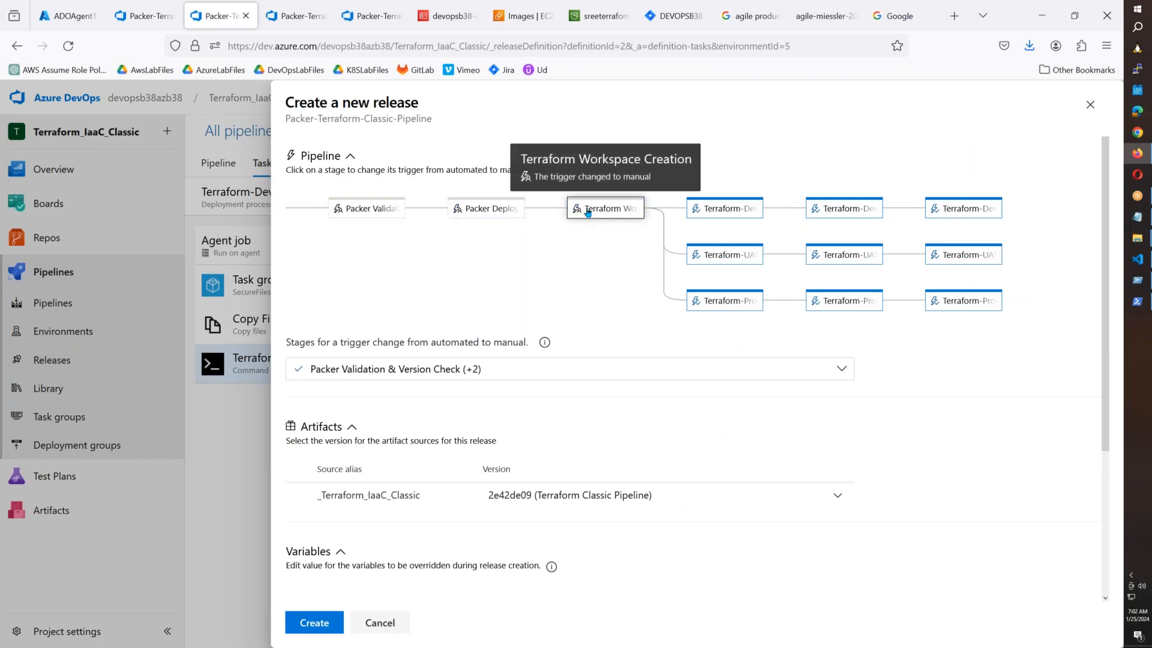
pyautogui.click(723, 210)
pyautogui.click(455, 377)
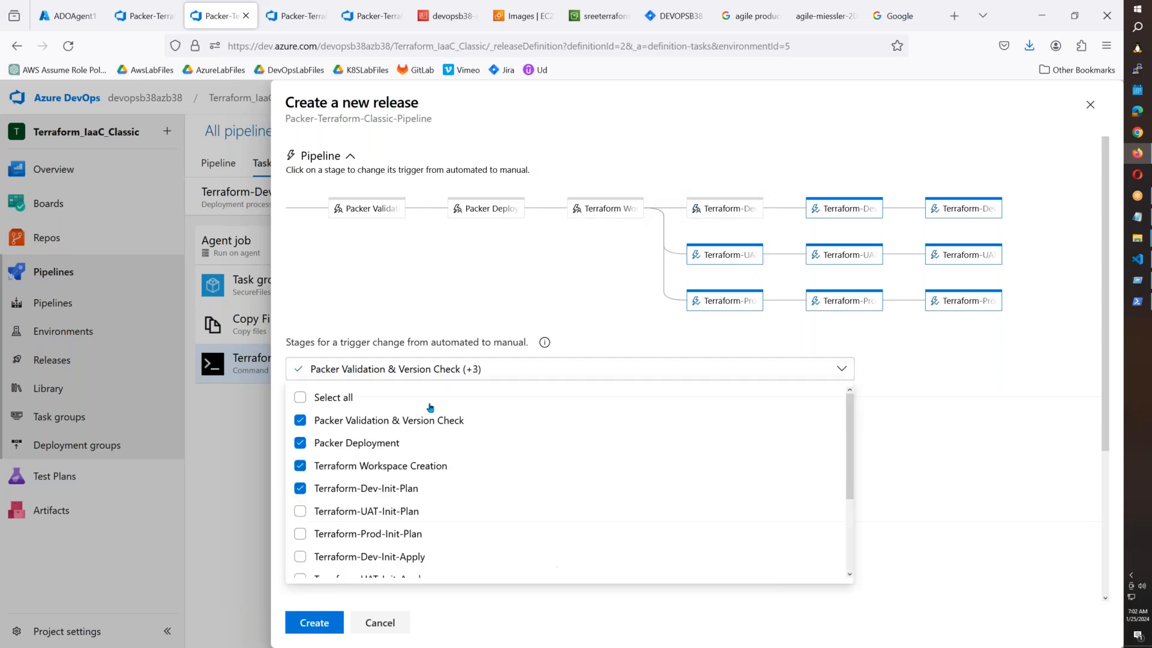
pyautogui.click(385, 397)
pyautogui.click(314, 623)
pyautogui.click(314, 623)
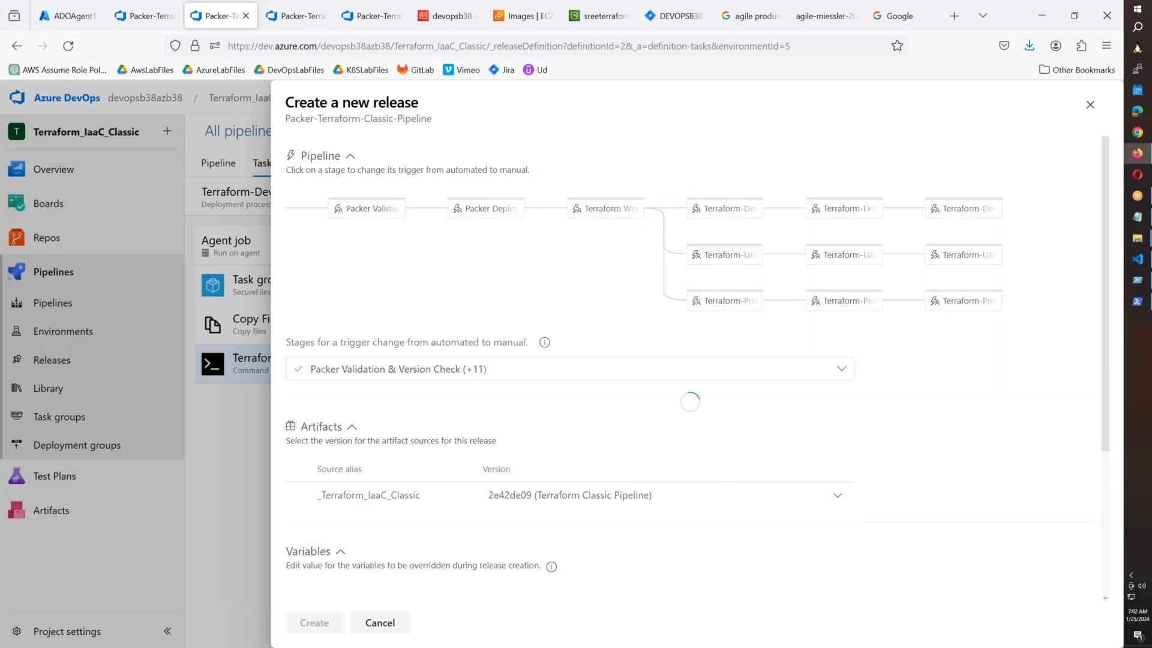
pyautogui.click(278, 175)
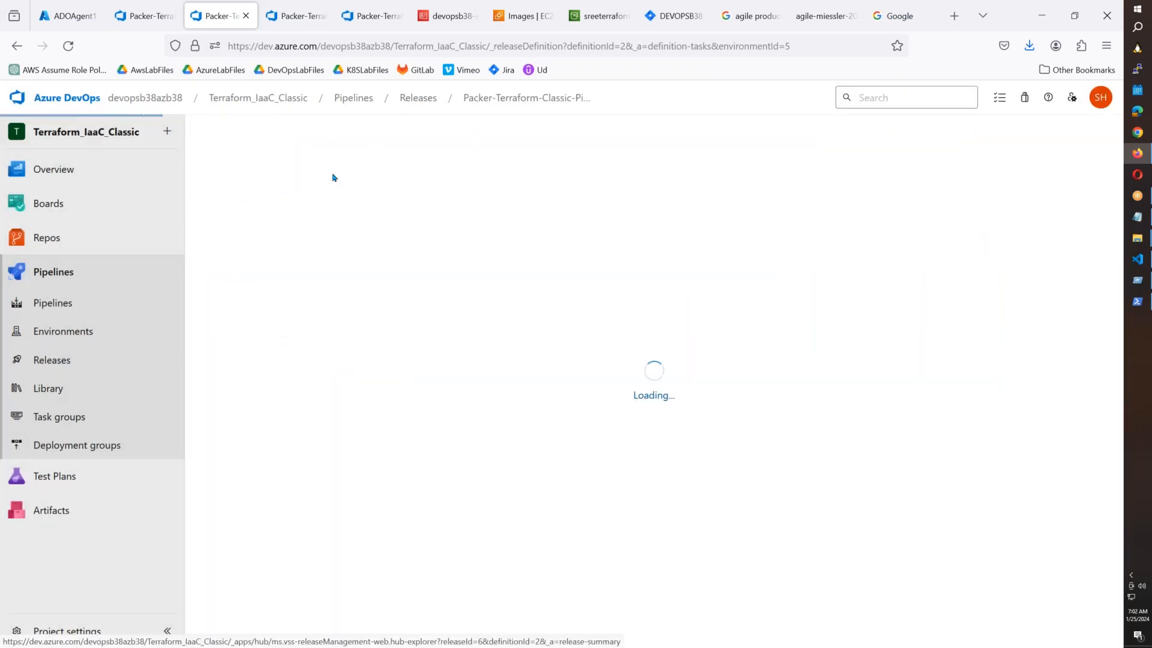
pyautogui.scroll(-4, 618, 317)
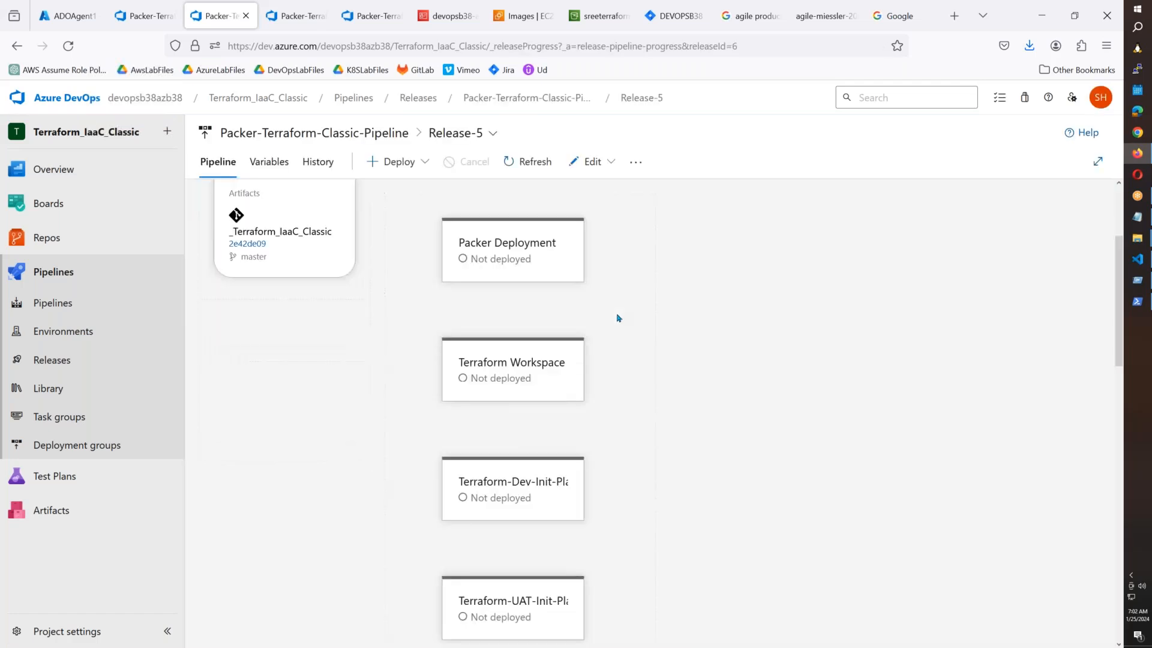
pyautogui.scroll(-2, 618, 316)
# Deploy Release-5's Terraform-Dev-Init-Plan stage and open its logs.
pyautogui.click(478, 384)
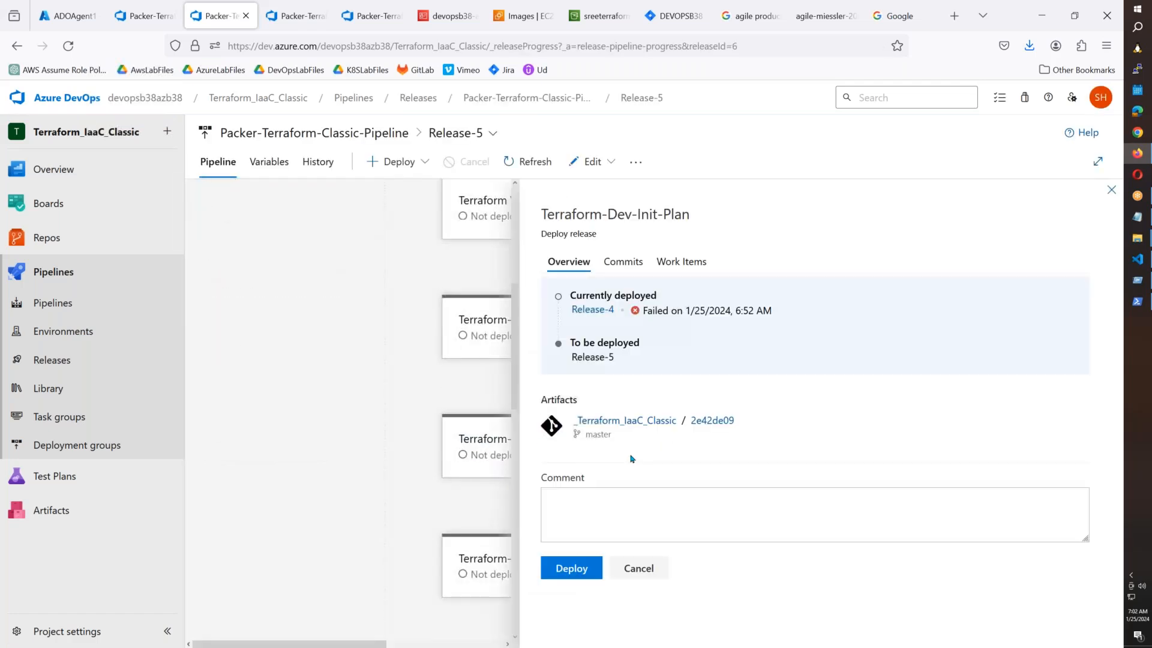
pyautogui.click(574, 568)
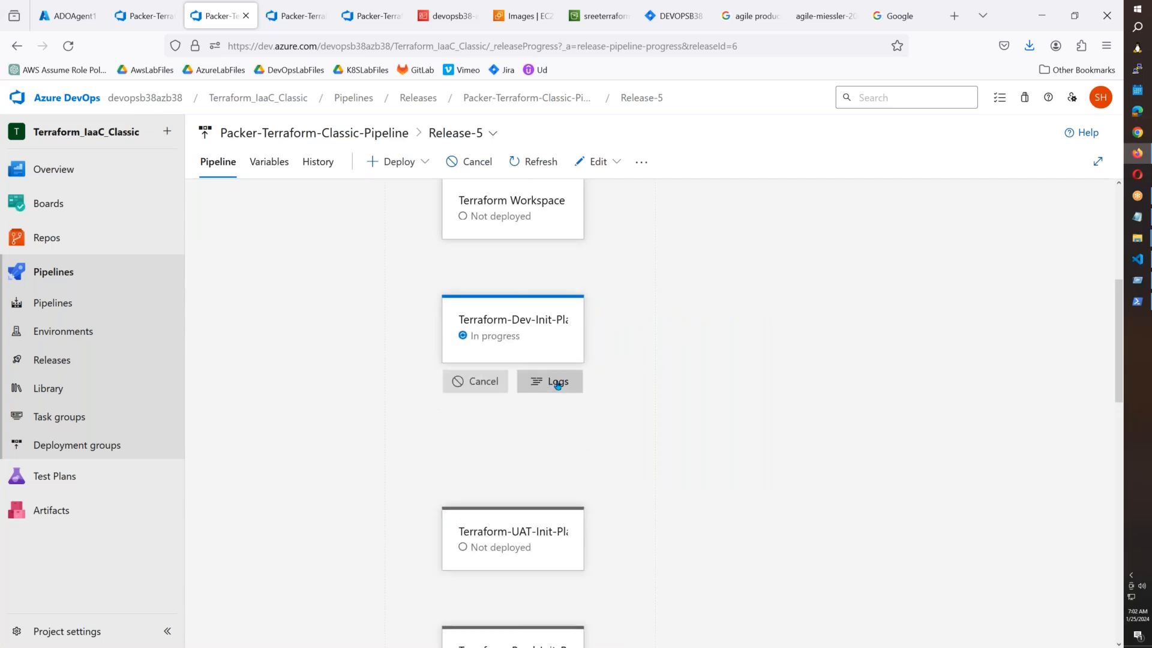
pyautogui.click(564, 381)
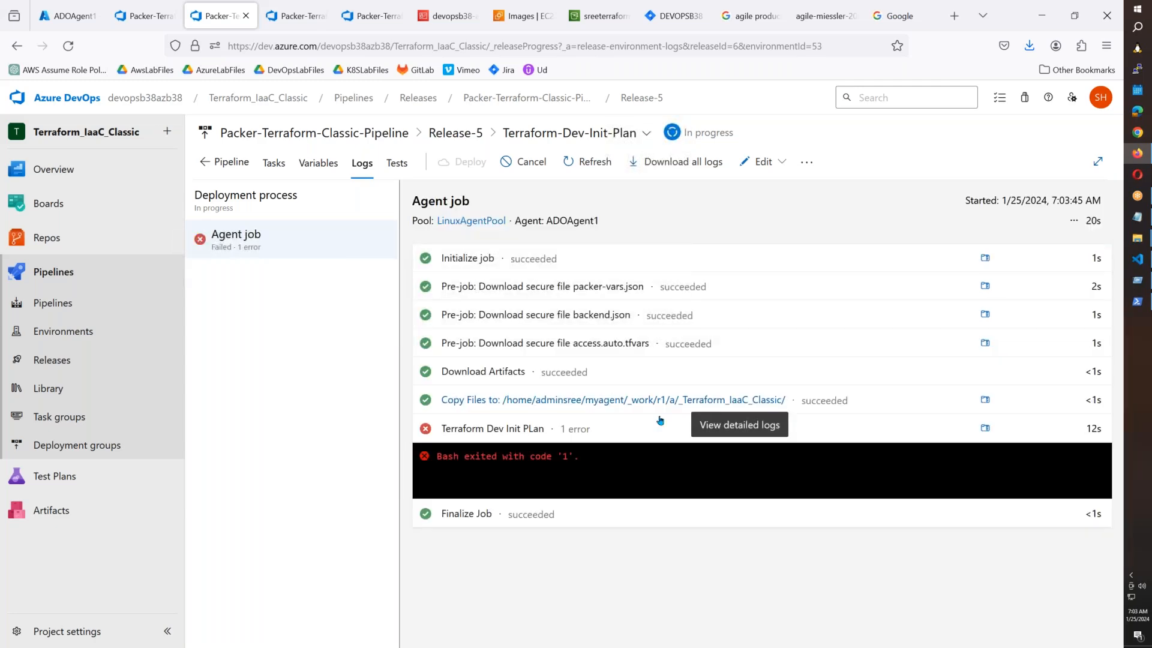
# Read Release-5's full credentials-failure log, show the Edit options, then switch to VS Code.
pyautogui.click(563, 460)
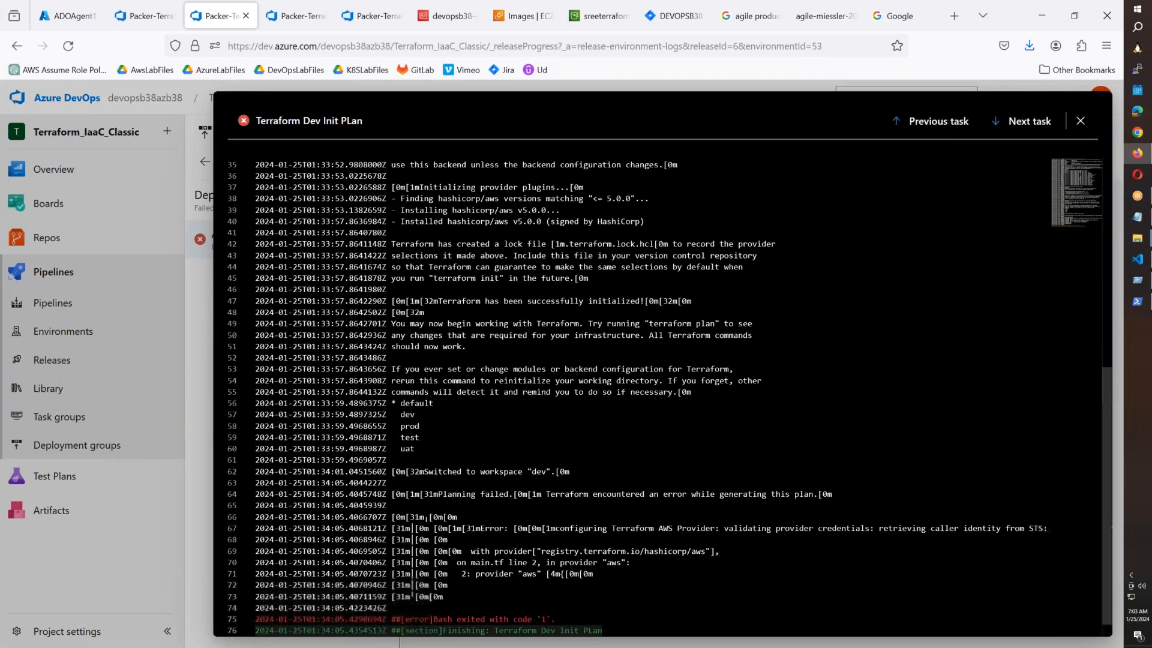
pyautogui.scroll(-1, 663, 352)
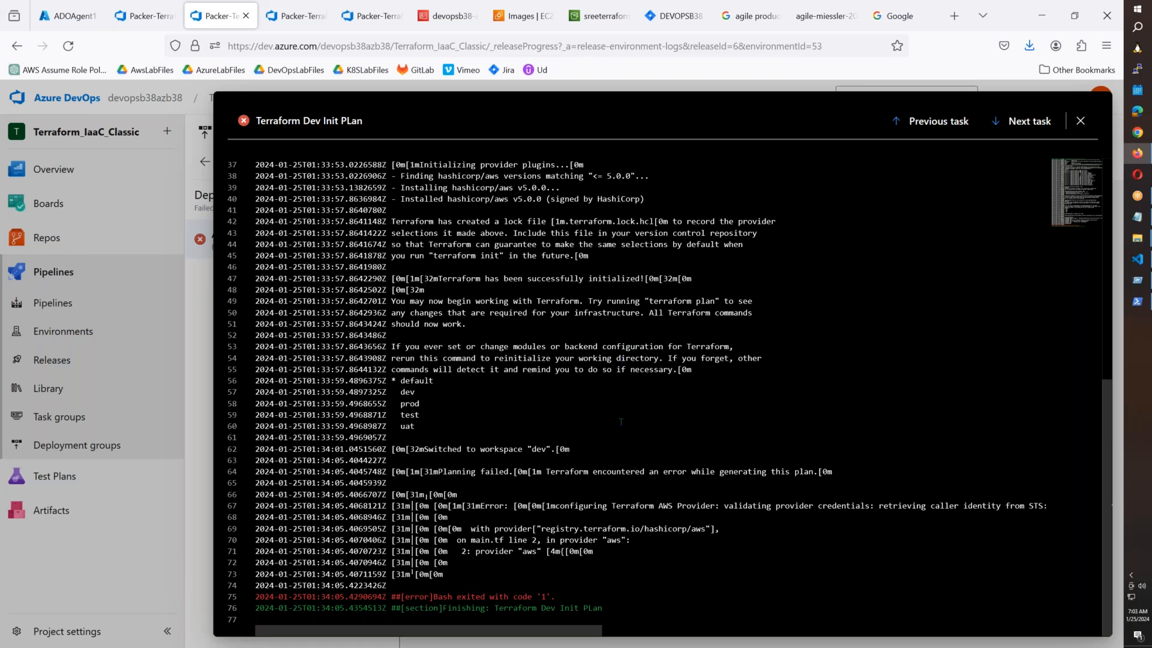
pyautogui.click(1081, 122)
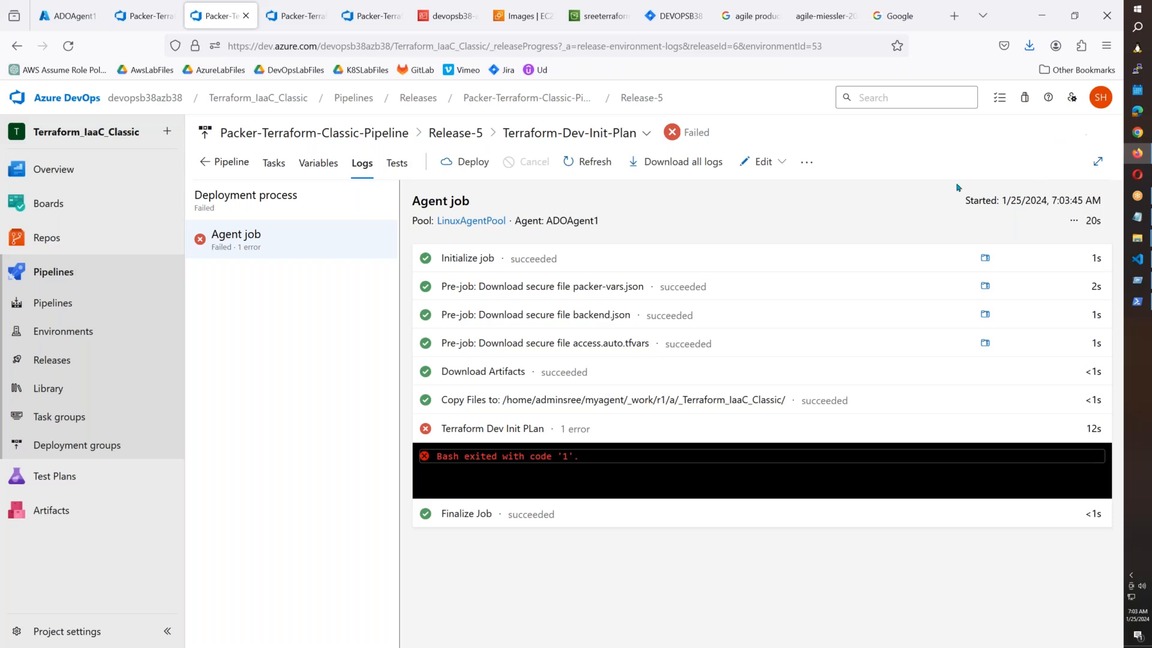
pyautogui.click(776, 162)
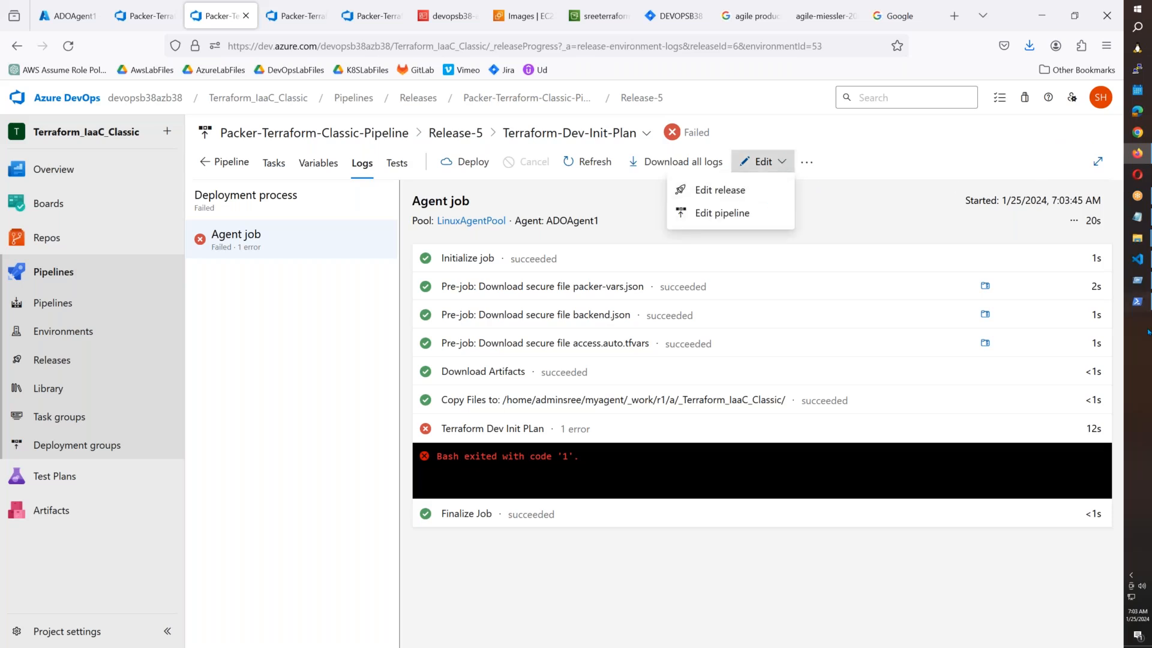
pyautogui.click(1137, 259)
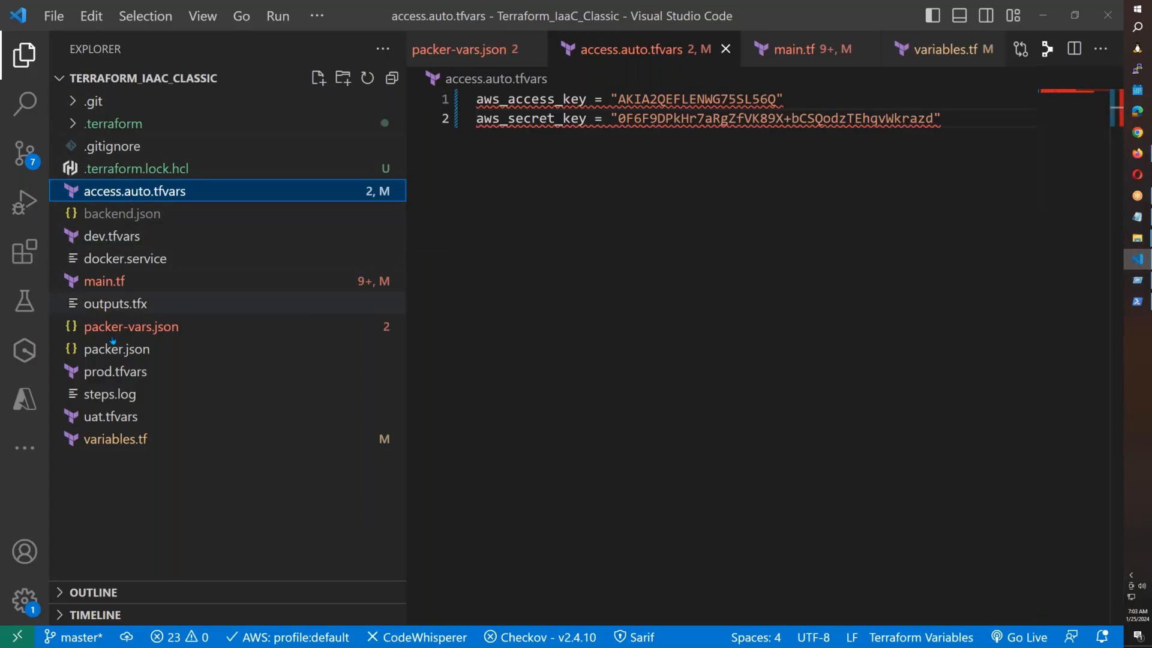
# Review the aws_access_key and aws_secret_key declarations in variables.tf.
pyautogui.click(107, 440)
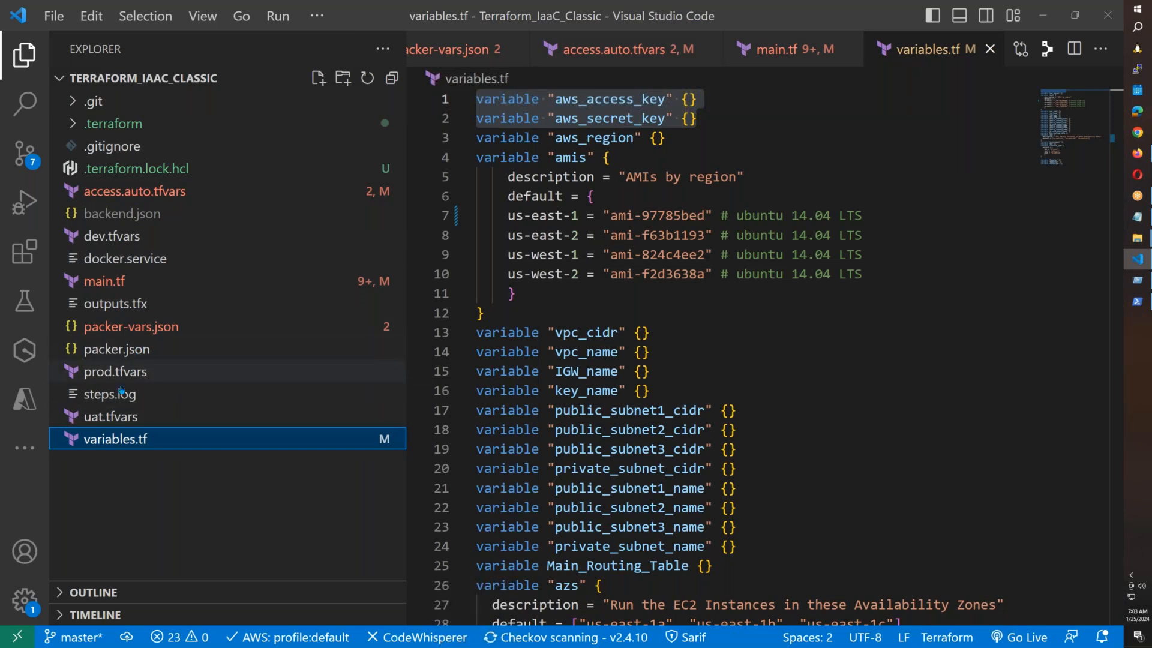
pyautogui.click(701, 123)
pyautogui.scroll(-2, 703, 136)
pyautogui.scroll(-6, 703, 137)
pyautogui.scroll(7, 703, 136)
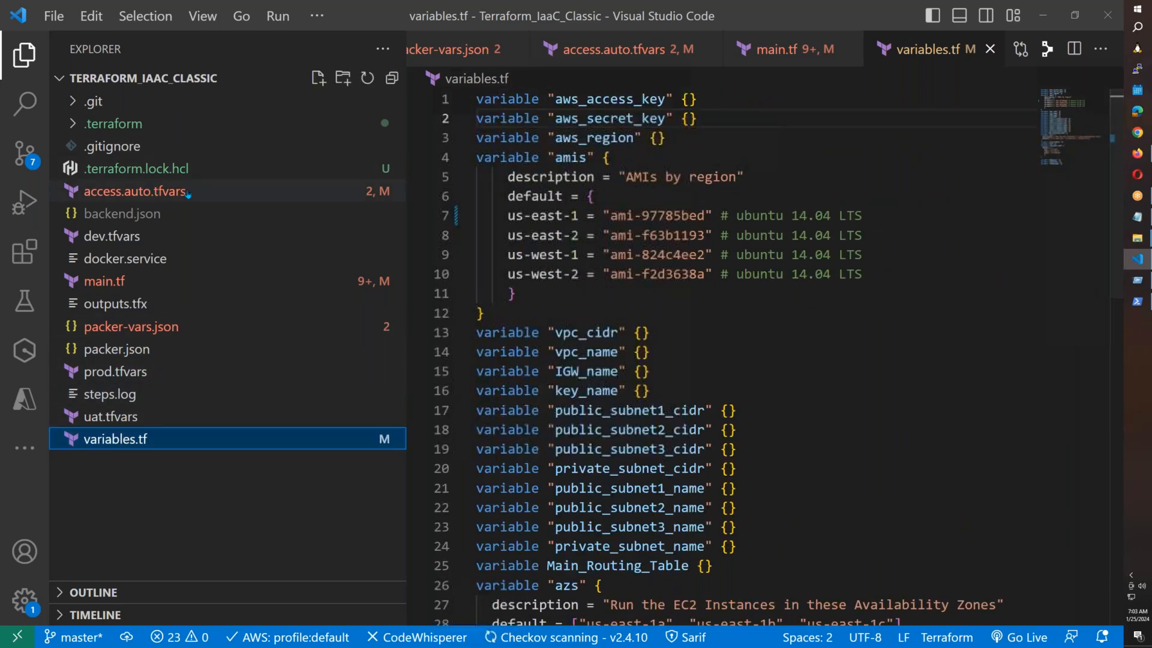
# Select both AWS key lines in access.auto.tfvars, then return to the PowerShell terminal.
pyautogui.click(149, 193)
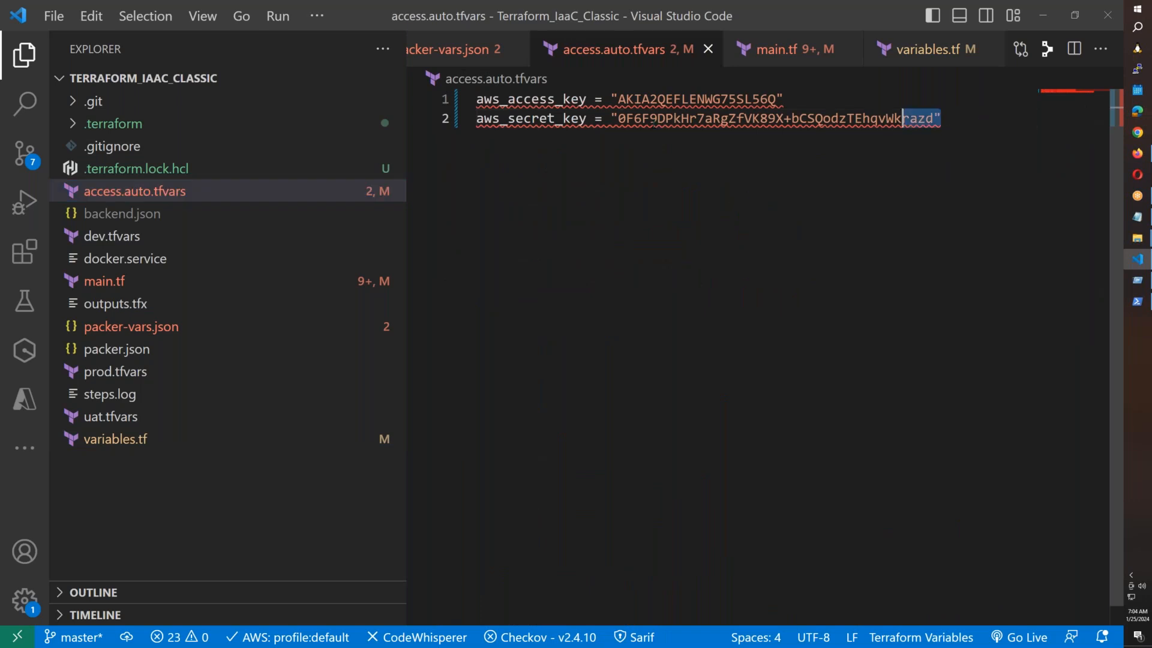
pyautogui.moveTo(943, 119); pyautogui.dragTo(468, 100)
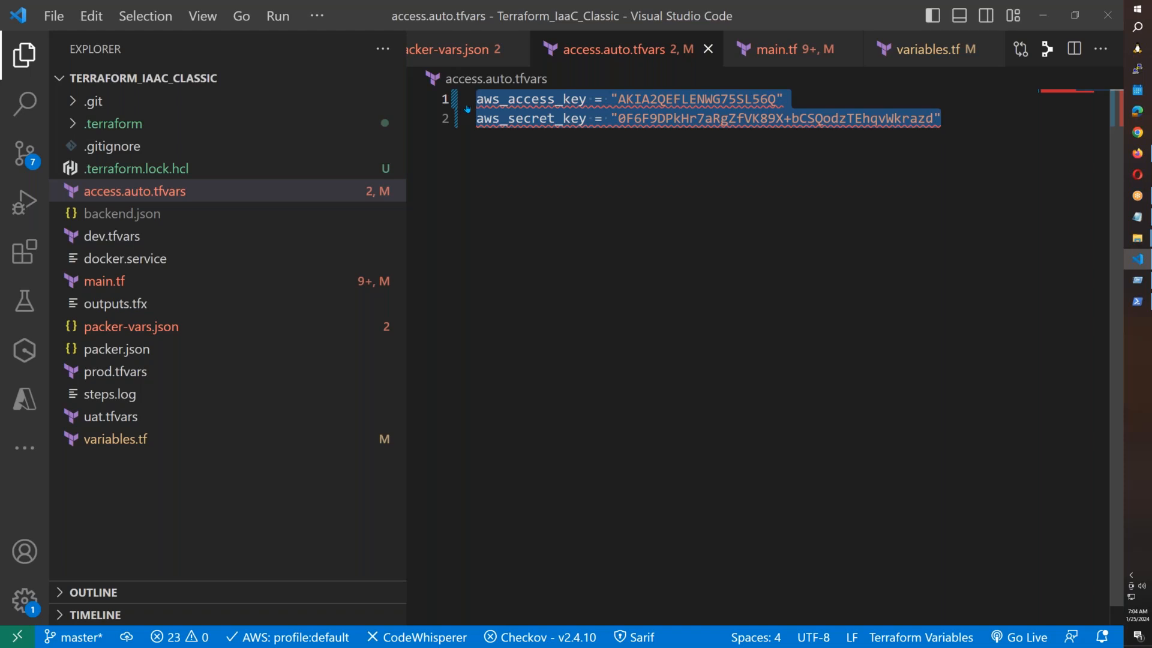
pyautogui.click(1138, 302)
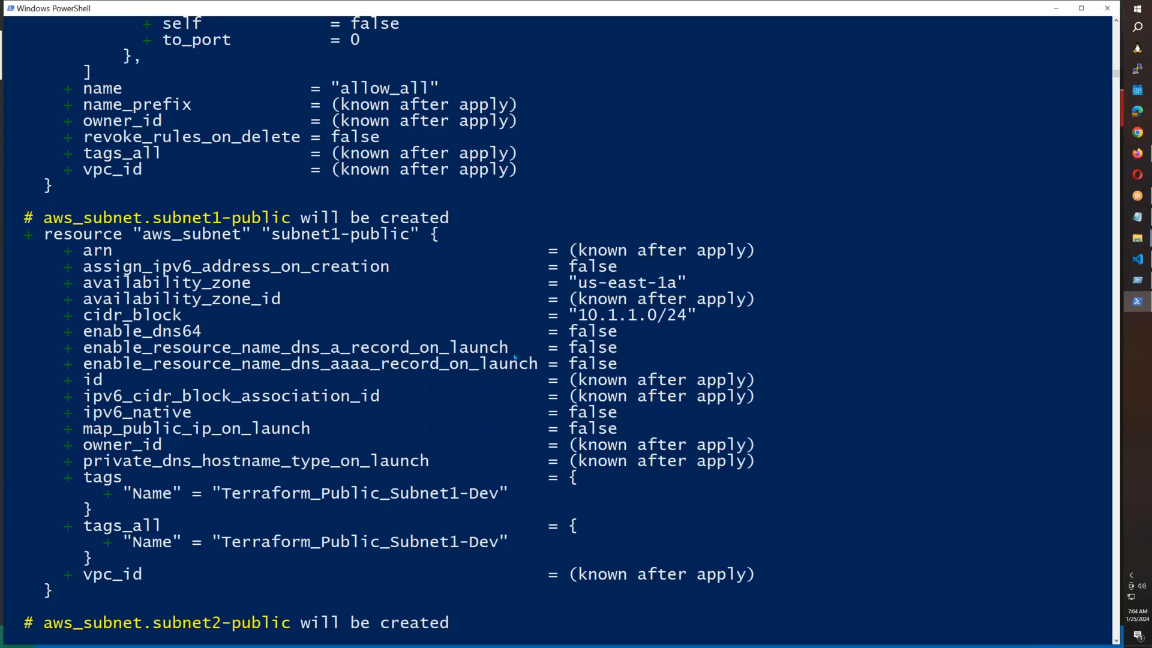
pyautogui.scroll(-6, 514, 357)
pyautogui.scroll(-16, 529, 430)
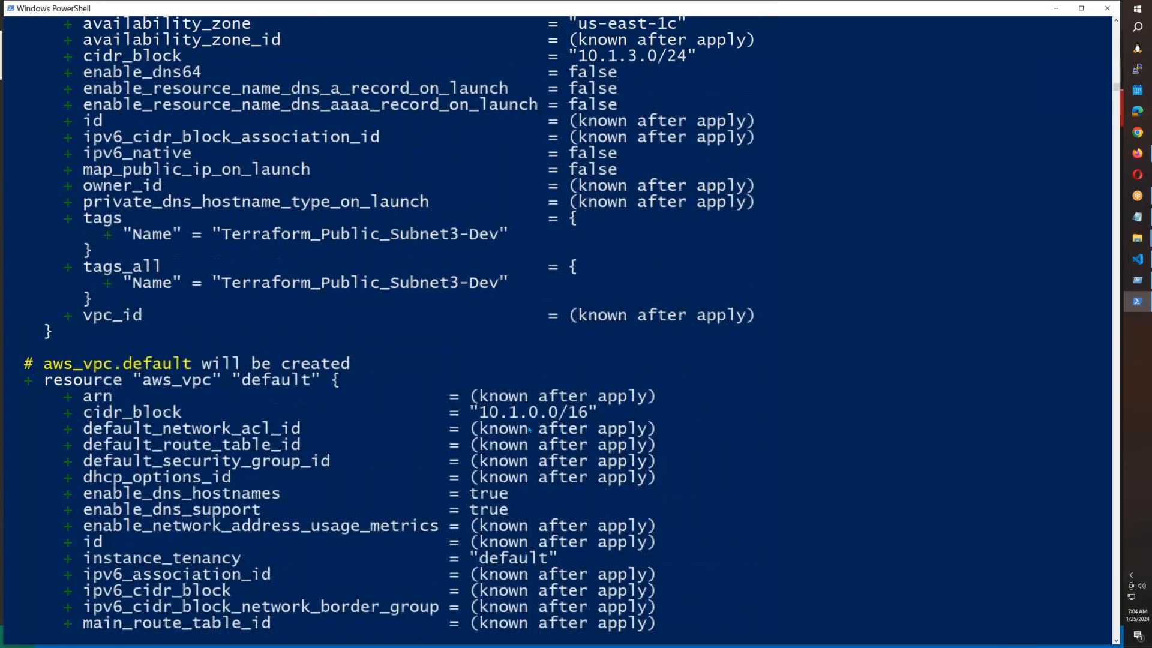
pyautogui.scroll(-9, 529, 429)
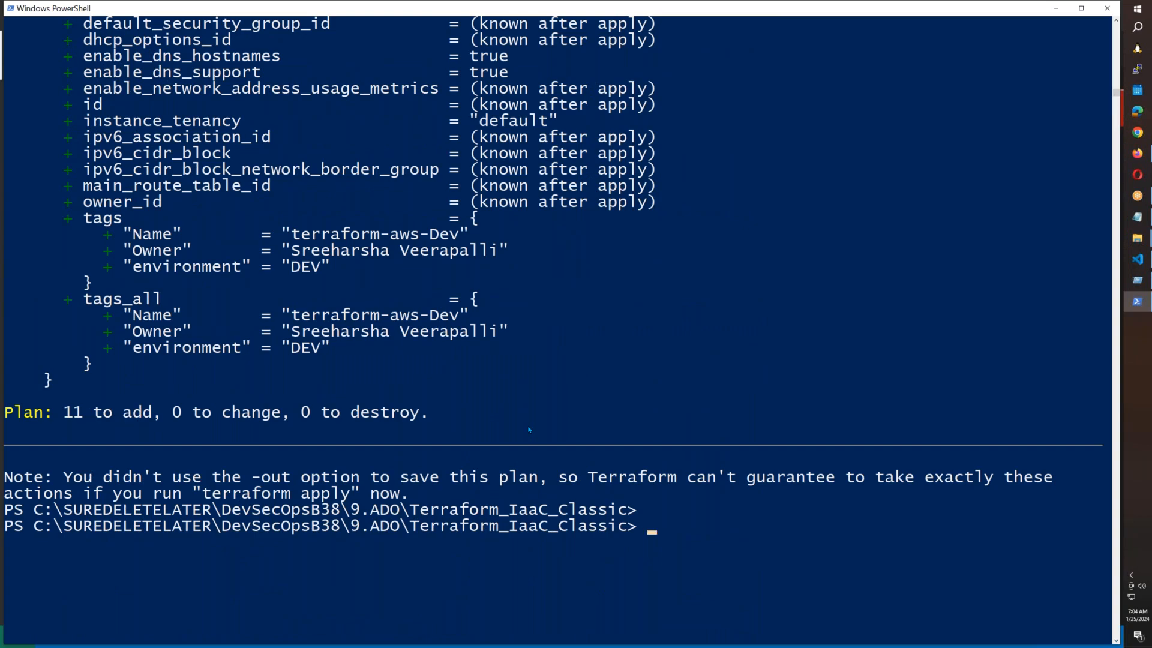
pyautogui.scroll(20, 529, 430)
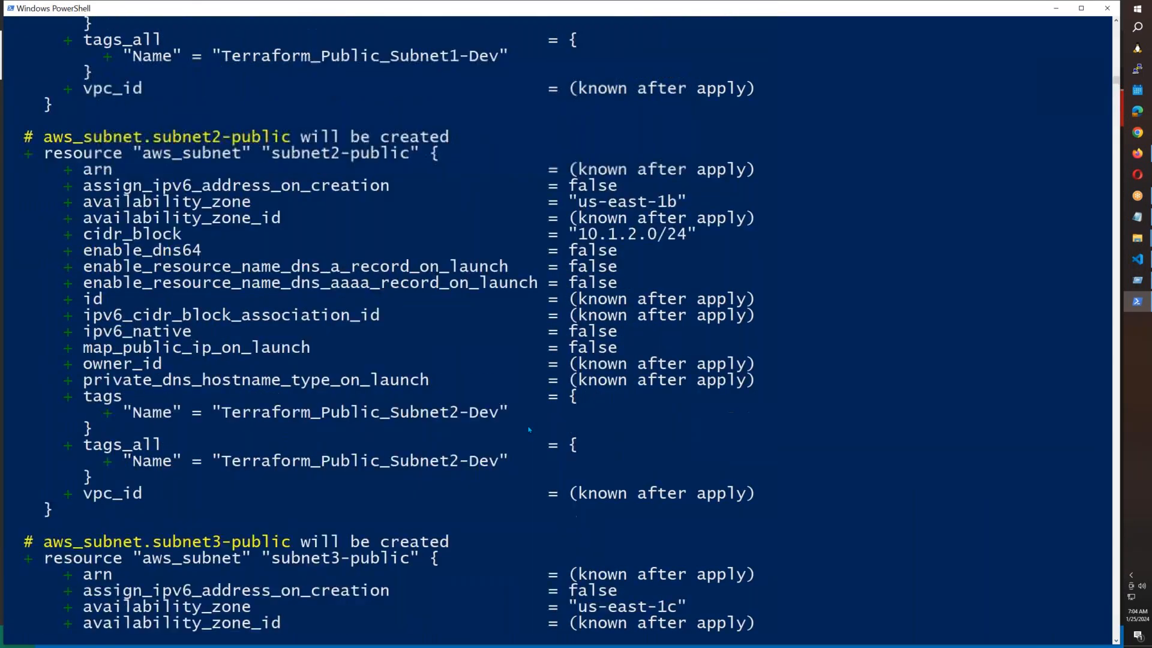
pyautogui.scroll(8, 529, 429)
pyautogui.scroll(7, 529, 430)
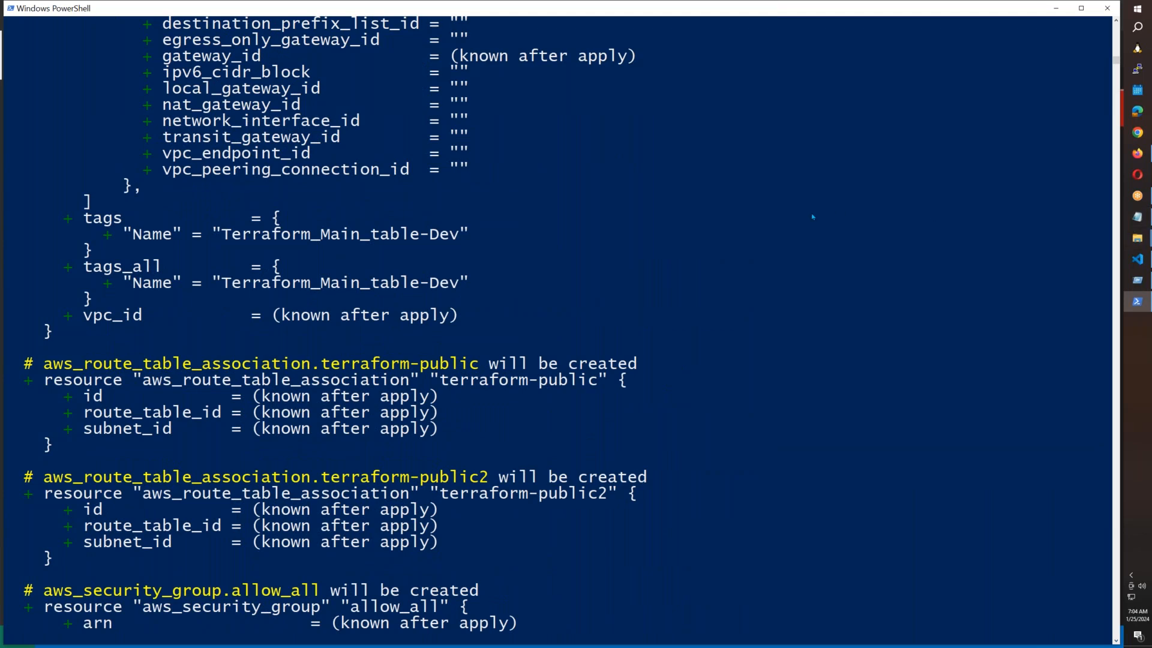
# Reread the full failure log of the Terraform Dev Init PLan task in Azure DevOps.
pyautogui.moveTo(1137, 153)
pyautogui.click(1067, 169)
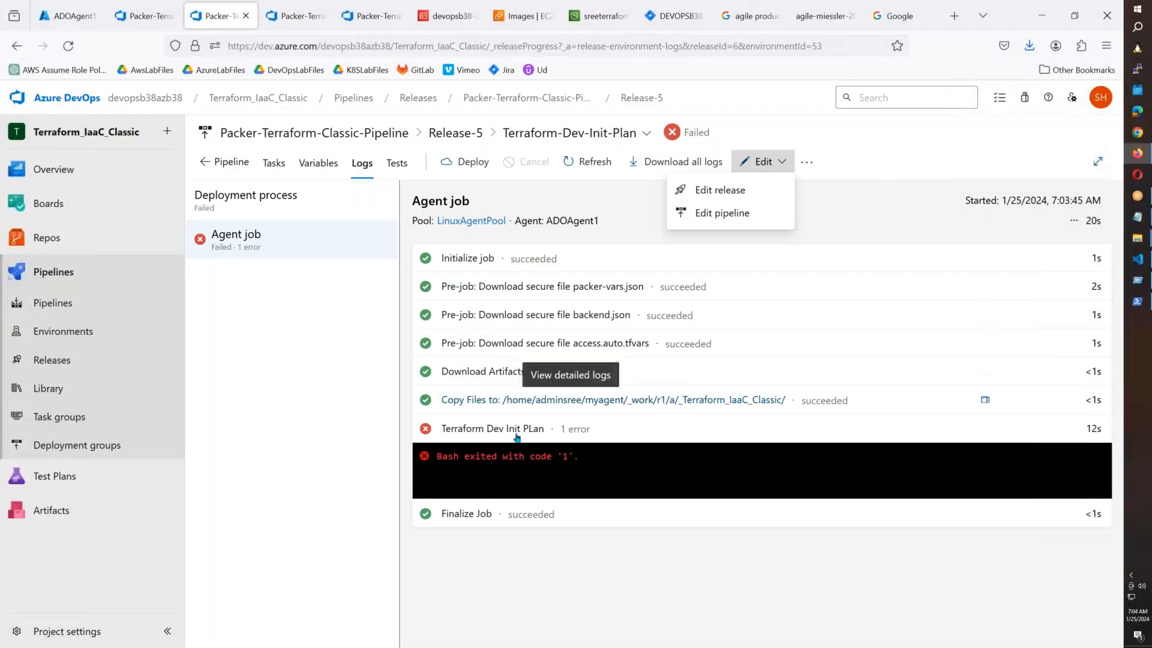
pyautogui.click(515, 460)
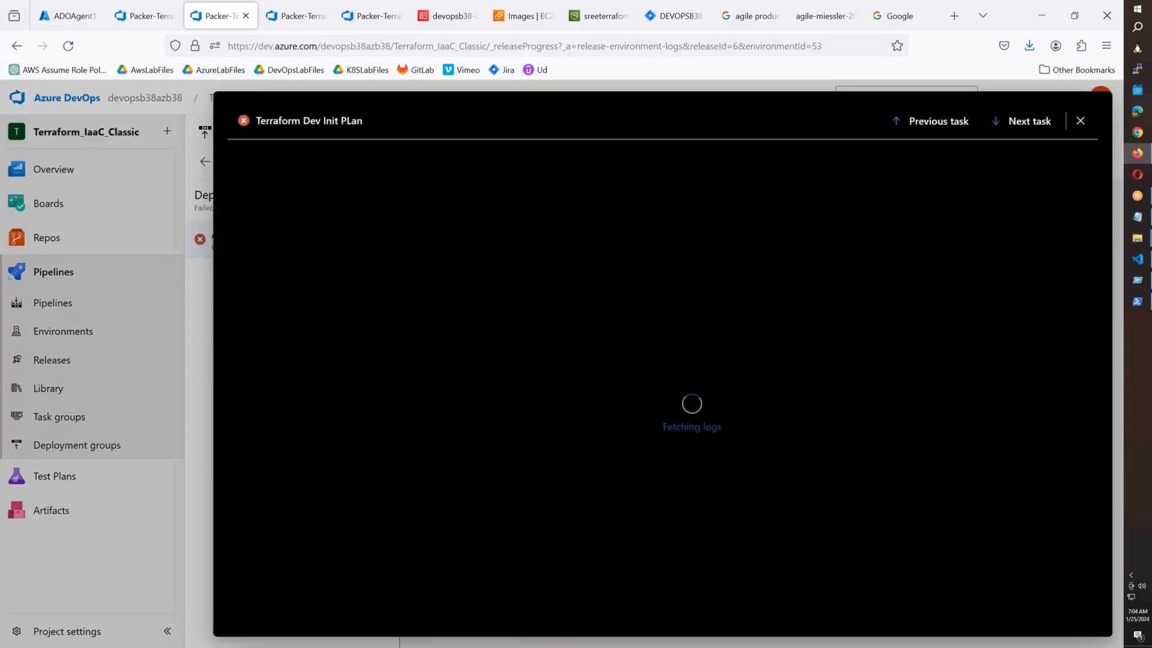
pyautogui.scroll(8, 516, 447)
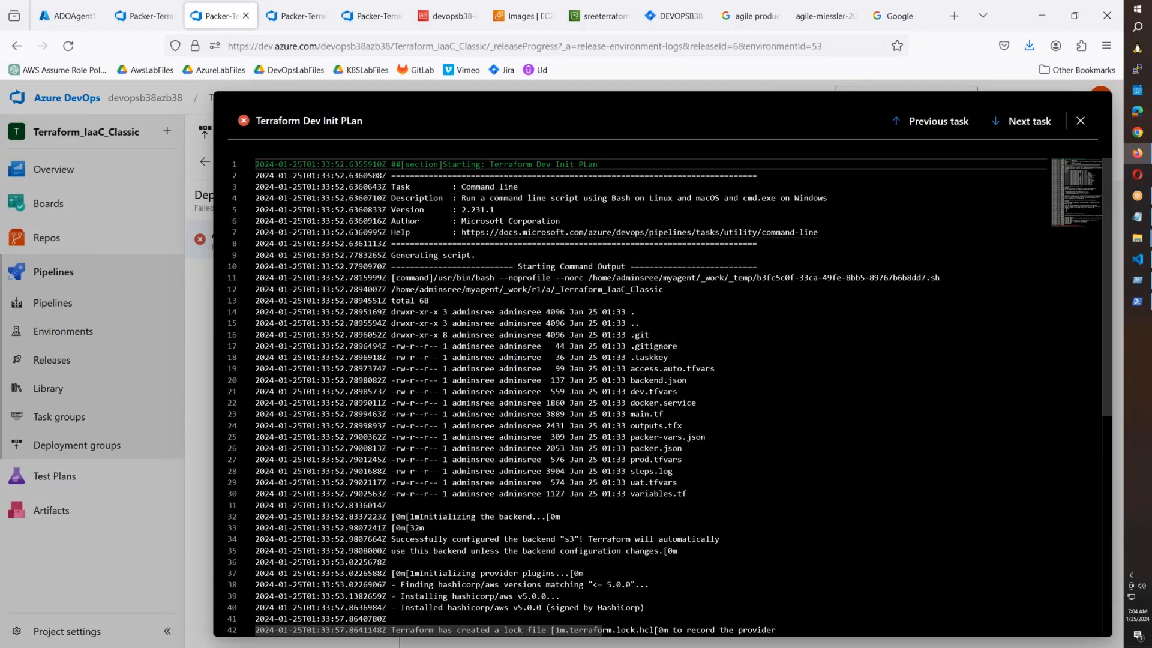
pyautogui.scroll(-7, 515, 357)
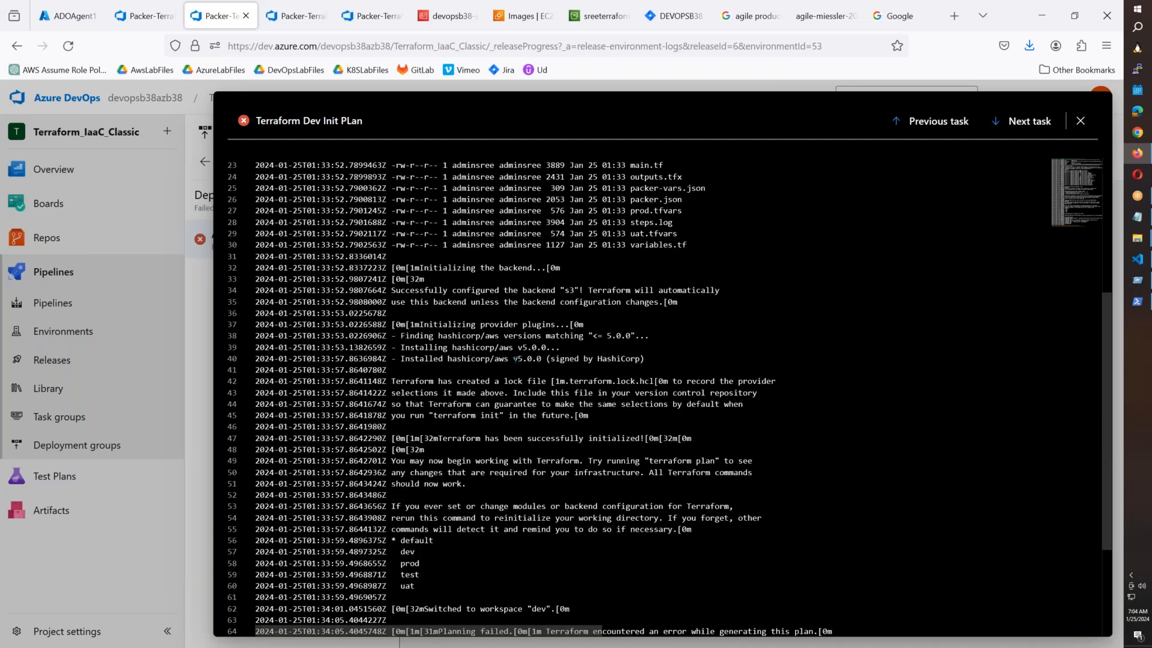
pyautogui.scroll(-4, 516, 359)
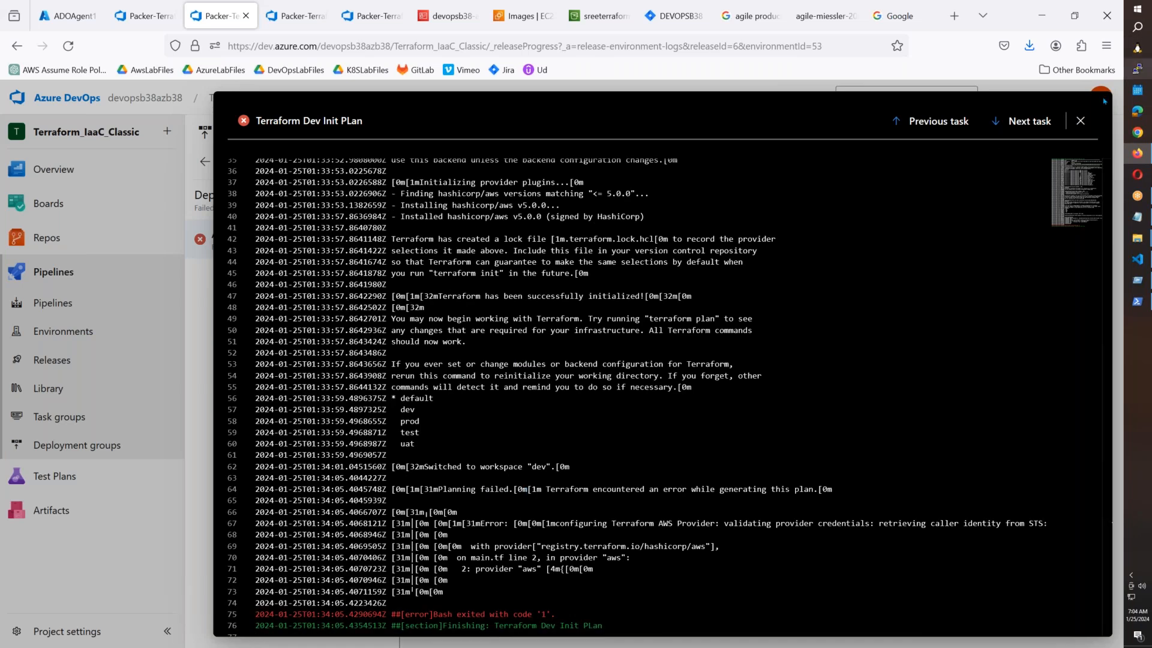
# Close the log and open the Packer-Terraform-Classic-Pipeline release definition for editing.
pyautogui.click(1081, 121)
pyautogui.click(764, 163)
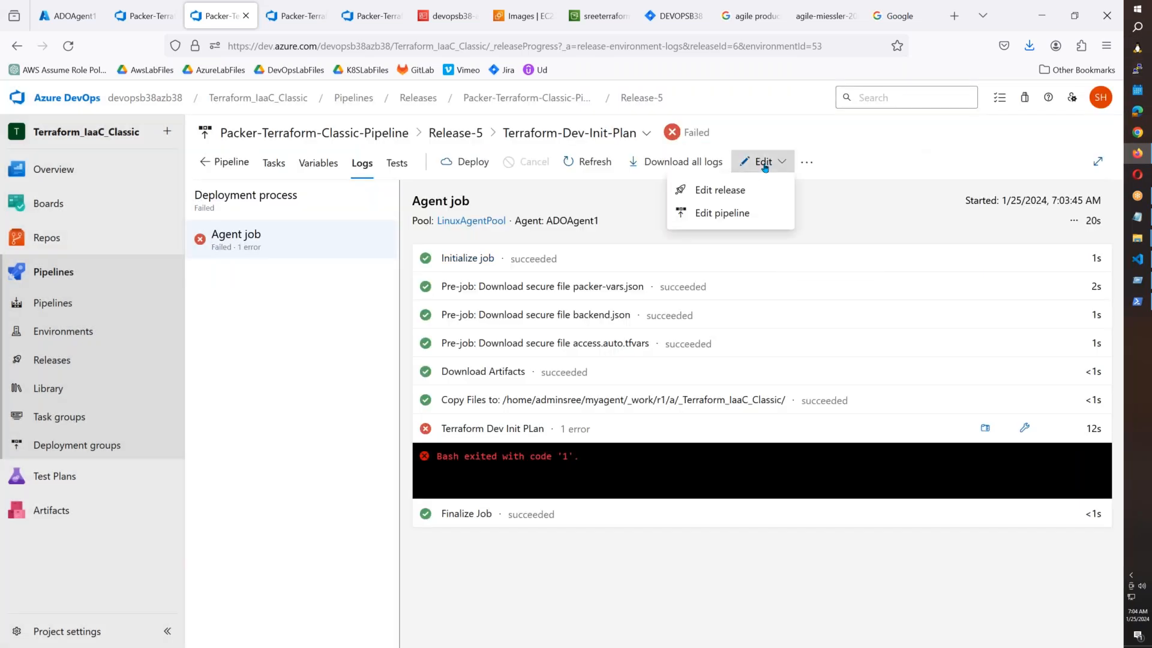
pyautogui.click(740, 214)
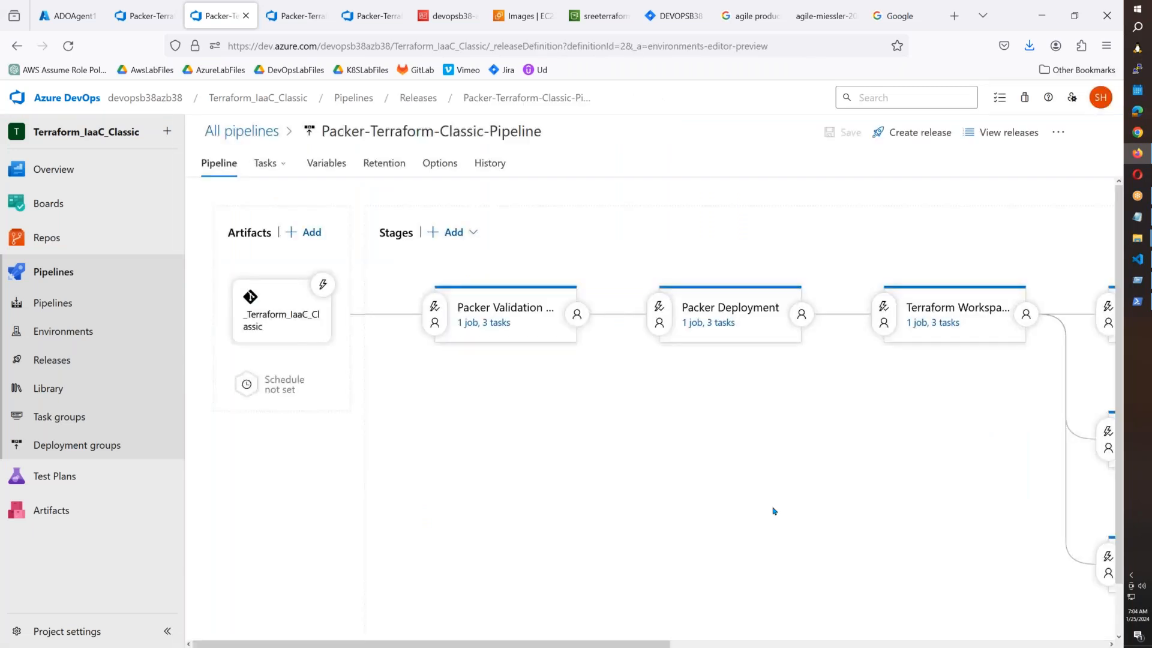
# Inspect the Terraform Dev Init PLan script's AWS key exports, then view the pipeline variables list.
pyautogui.moveTo(649, 644); pyautogui.dragTo(817, 645)
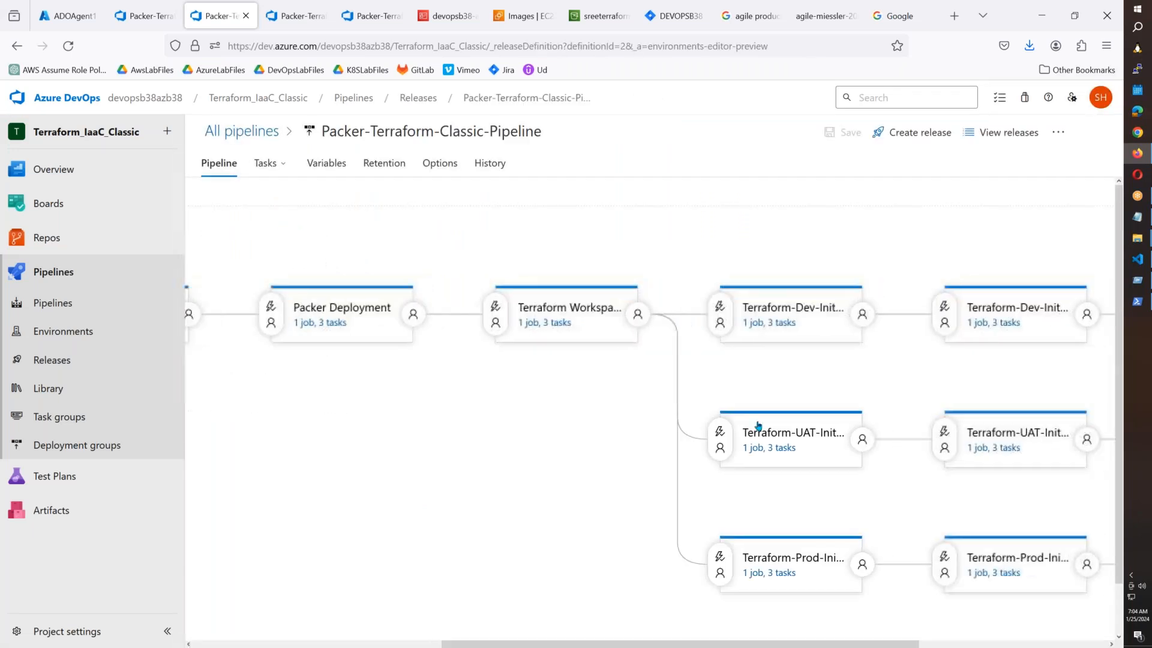
pyautogui.click(784, 322)
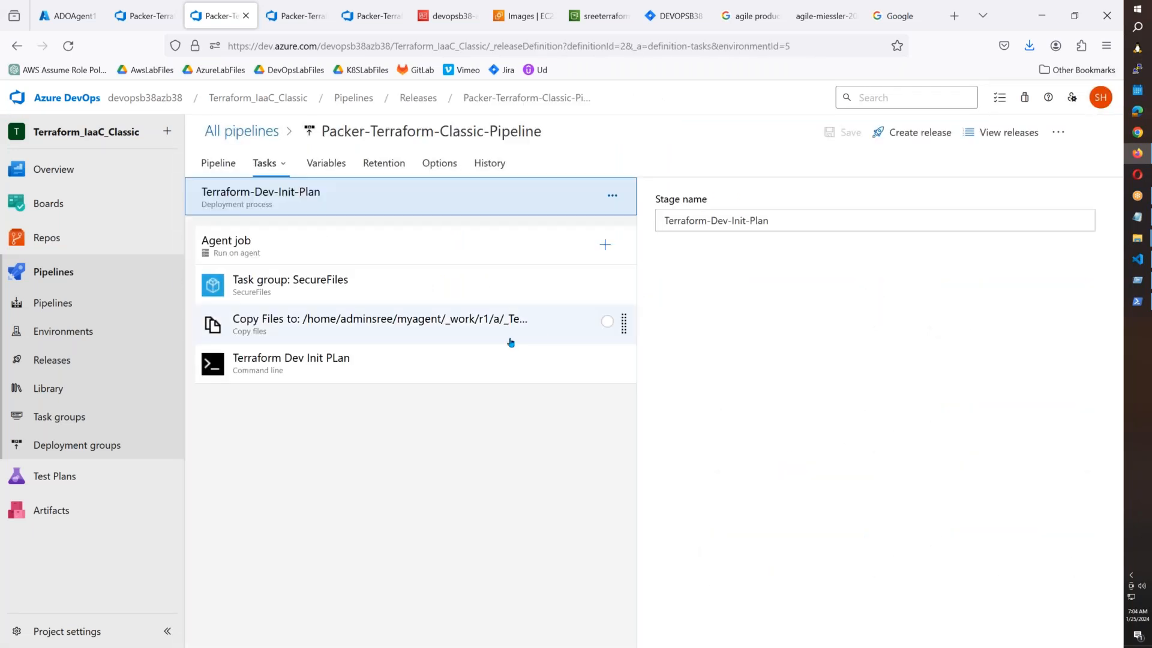
pyautogui.click(477, 363)
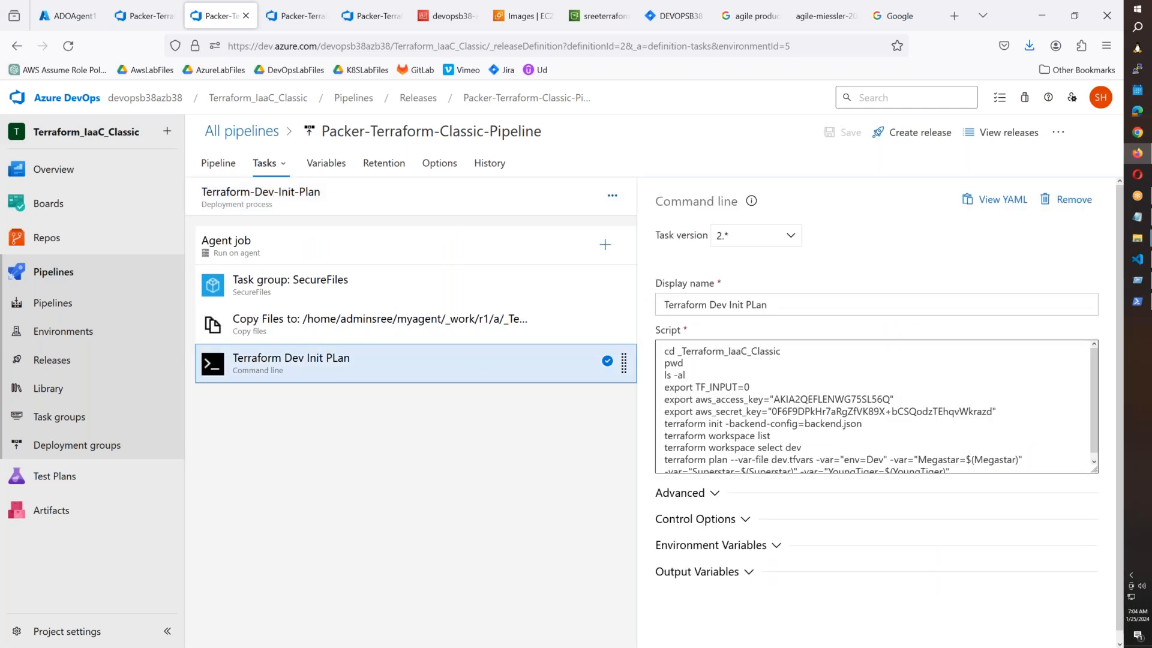
pyautogui.scroll(-1, 876, 408)
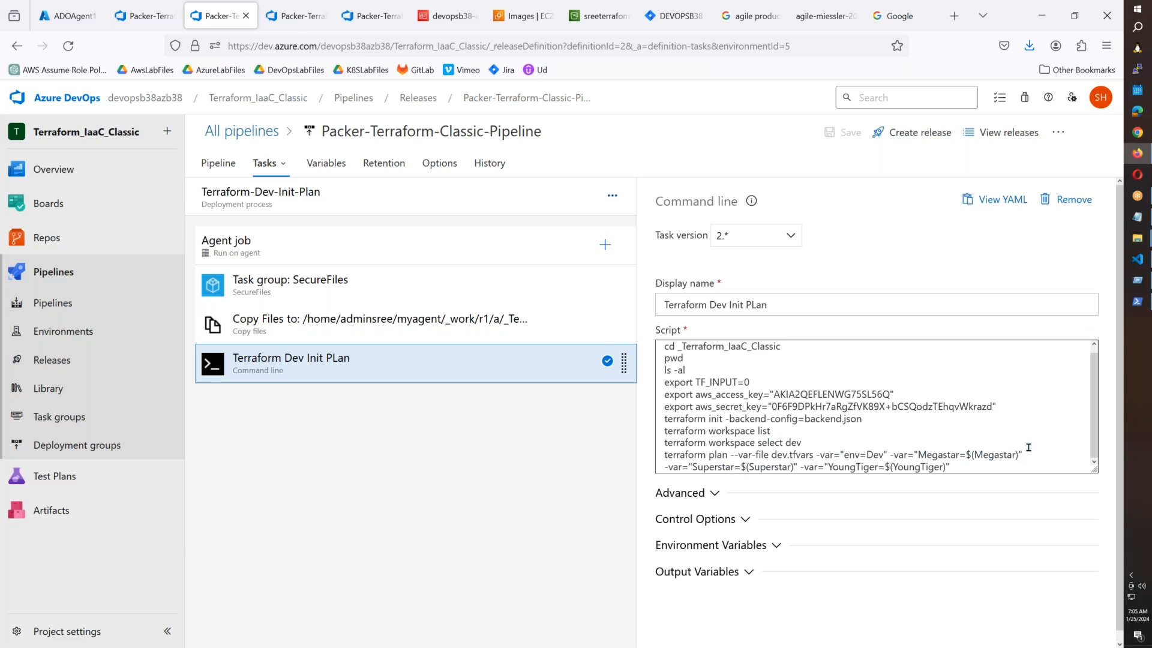
pyautogui.click(335, 165)
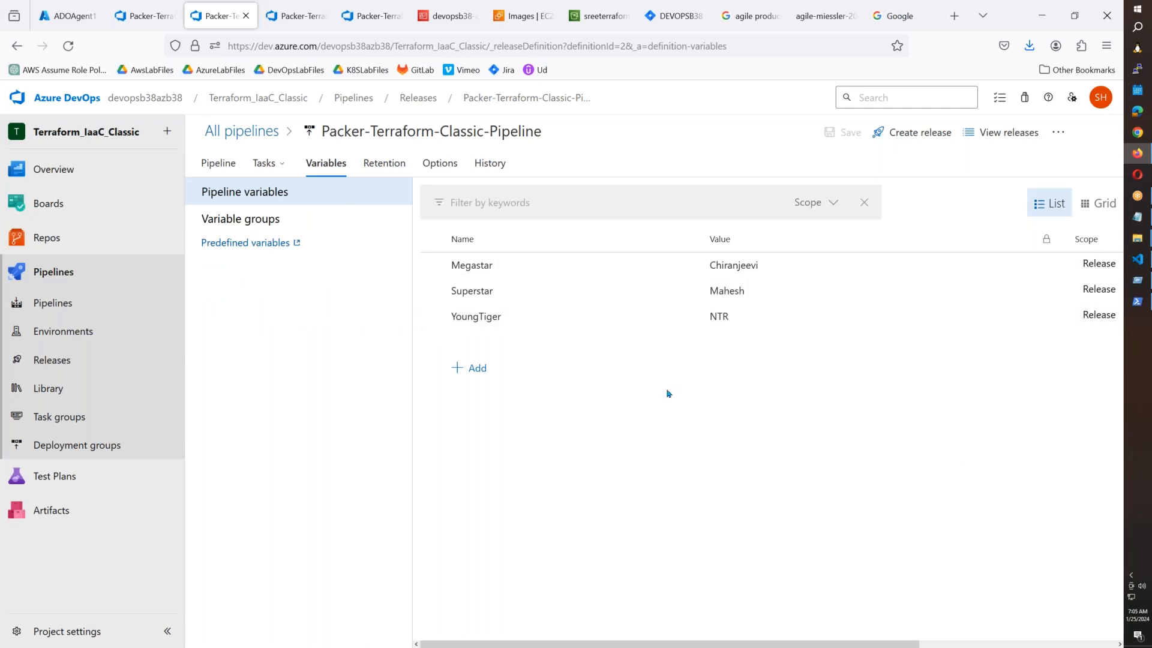
# Add a secret pipeline variable aws_access_key holding the access key value from the key file.
pyautogui.click(471, 370)
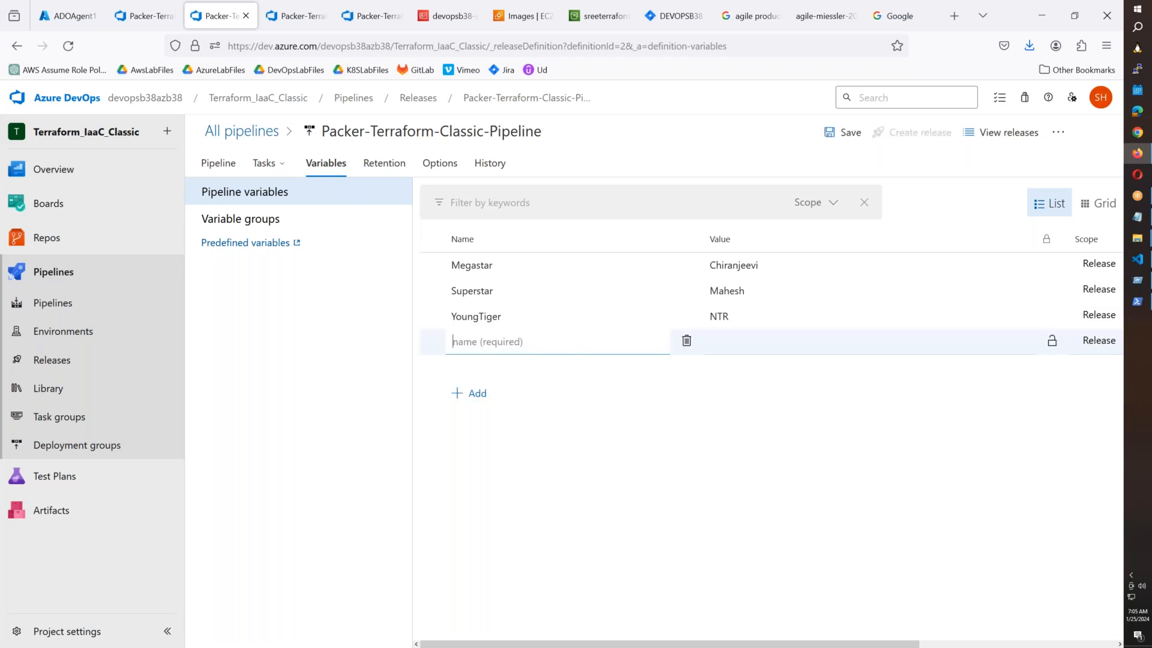
pyautogui.moveTo(1132, 264)
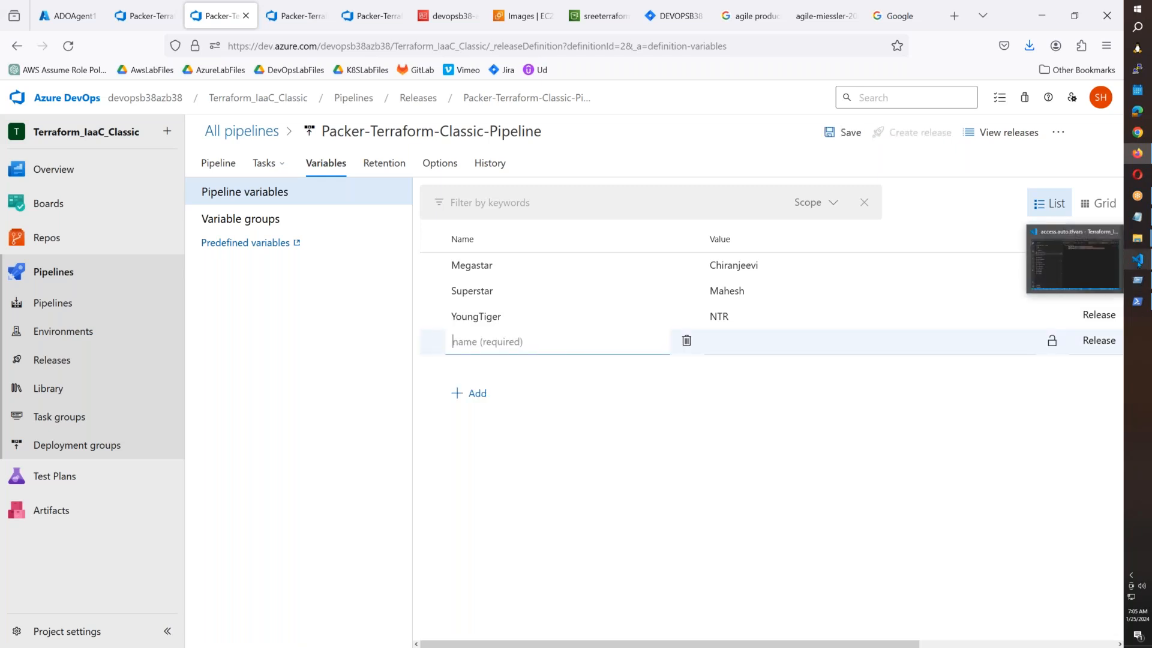
pyautogui.click(1133, 264)
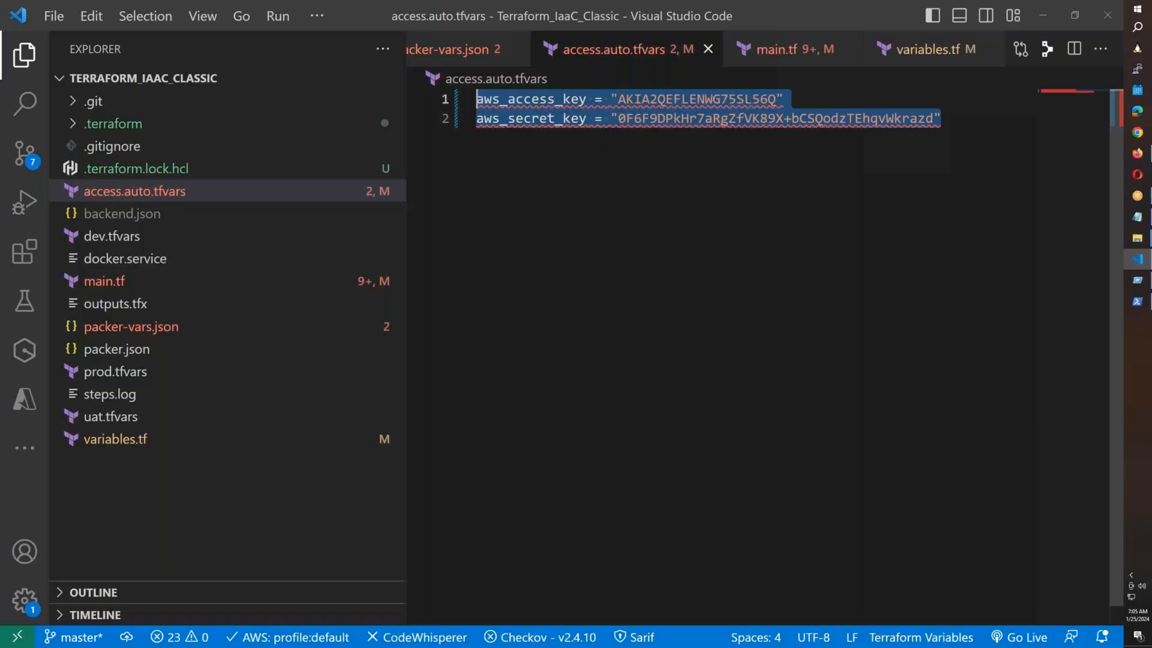
pyautogui.doubleClick(528, 99)
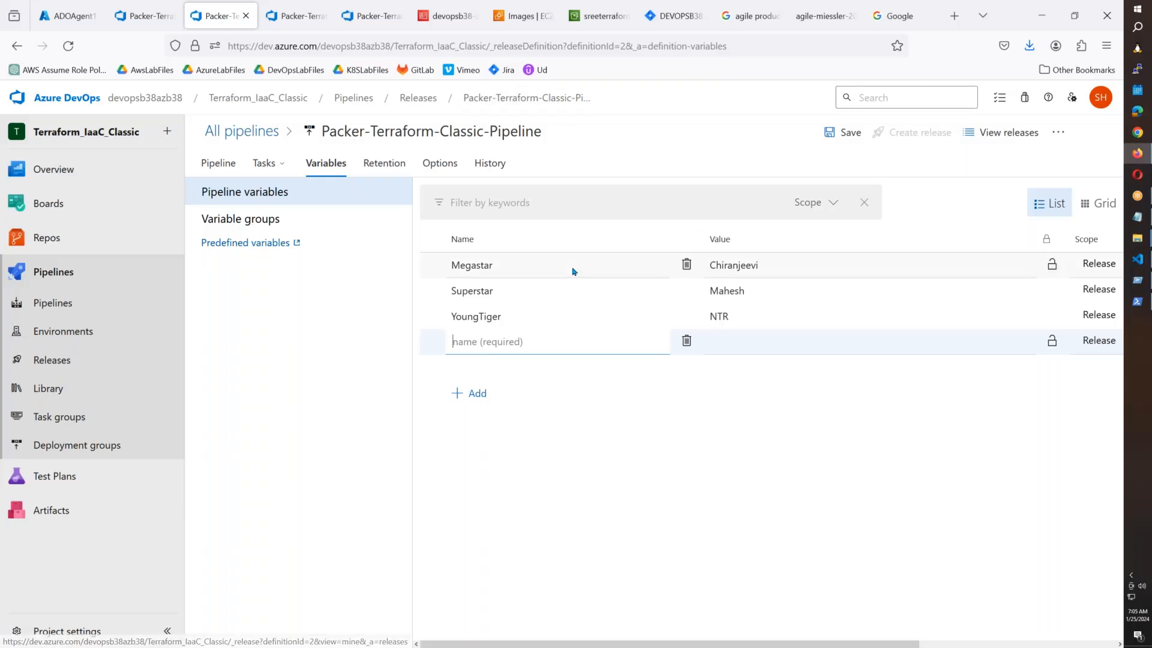
pyautogui.write('aws_access_key')
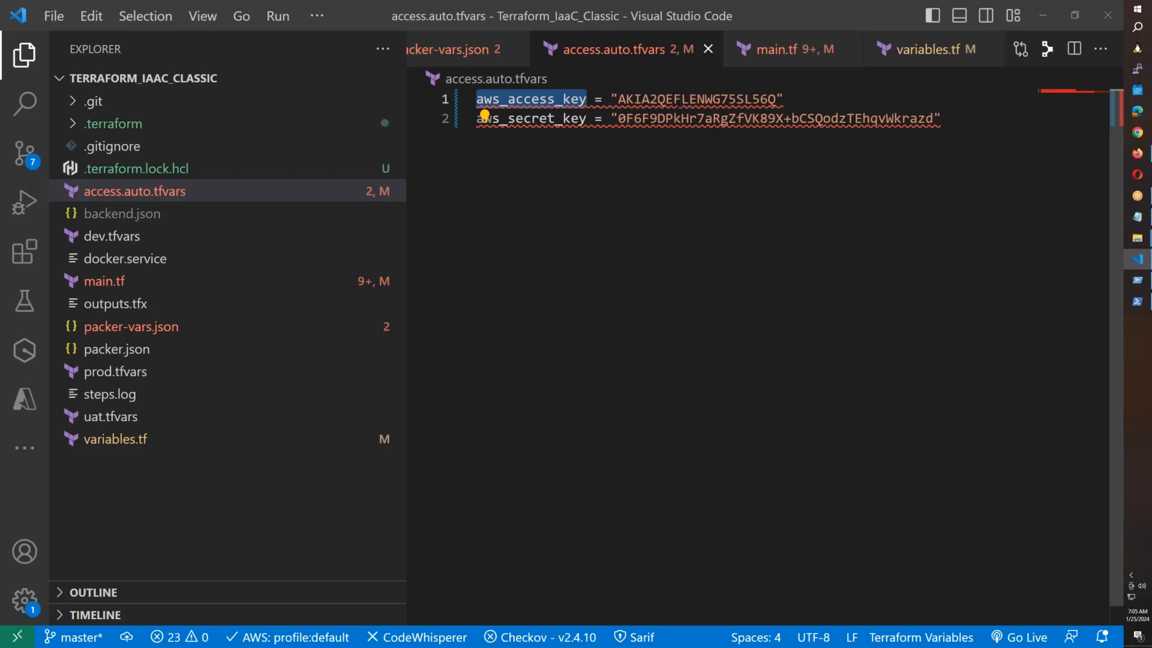
pyautogui.doubleClick(696, 99)
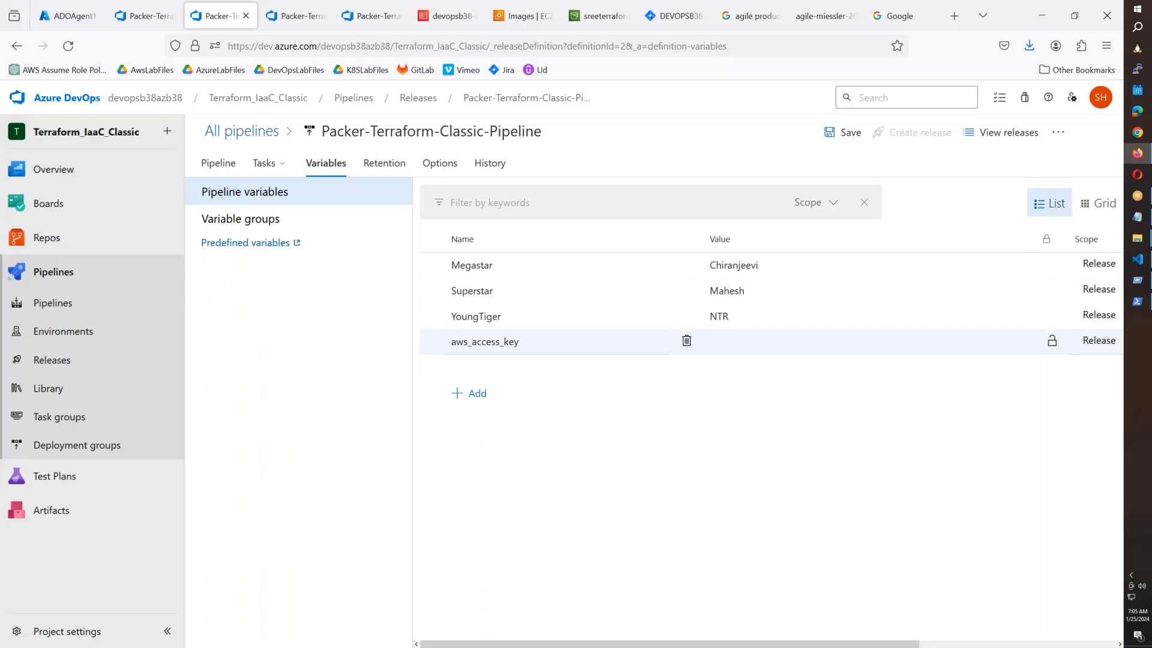
pyautogui.hotkey('ctrl', 'v')
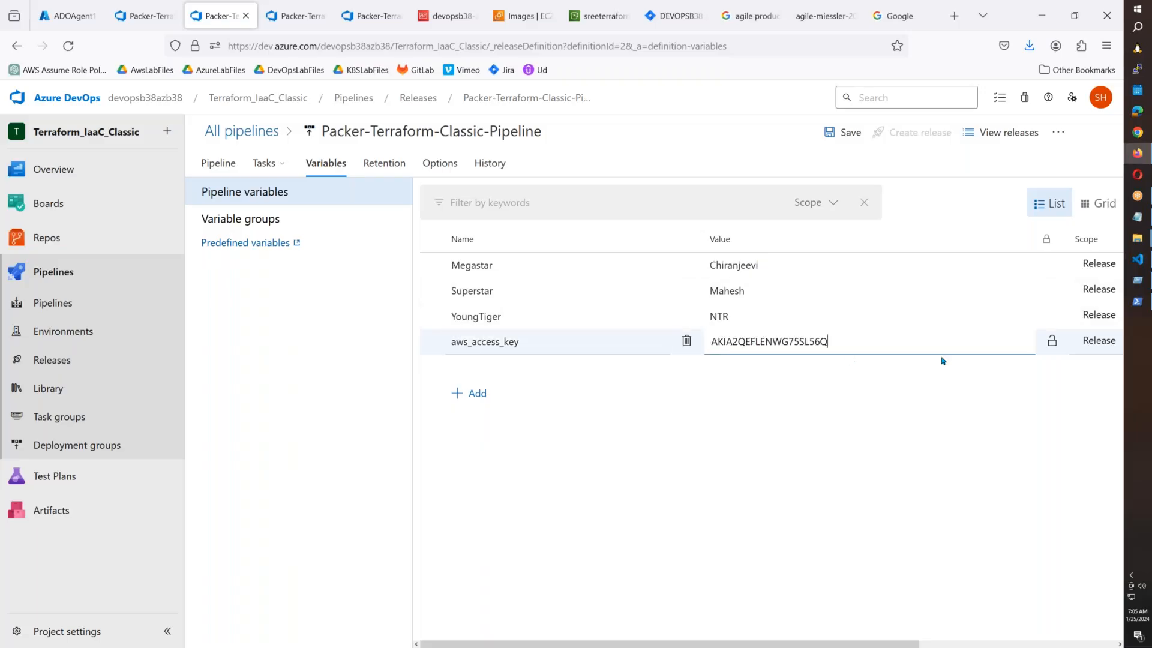
pyautogui.click(1052, 340)
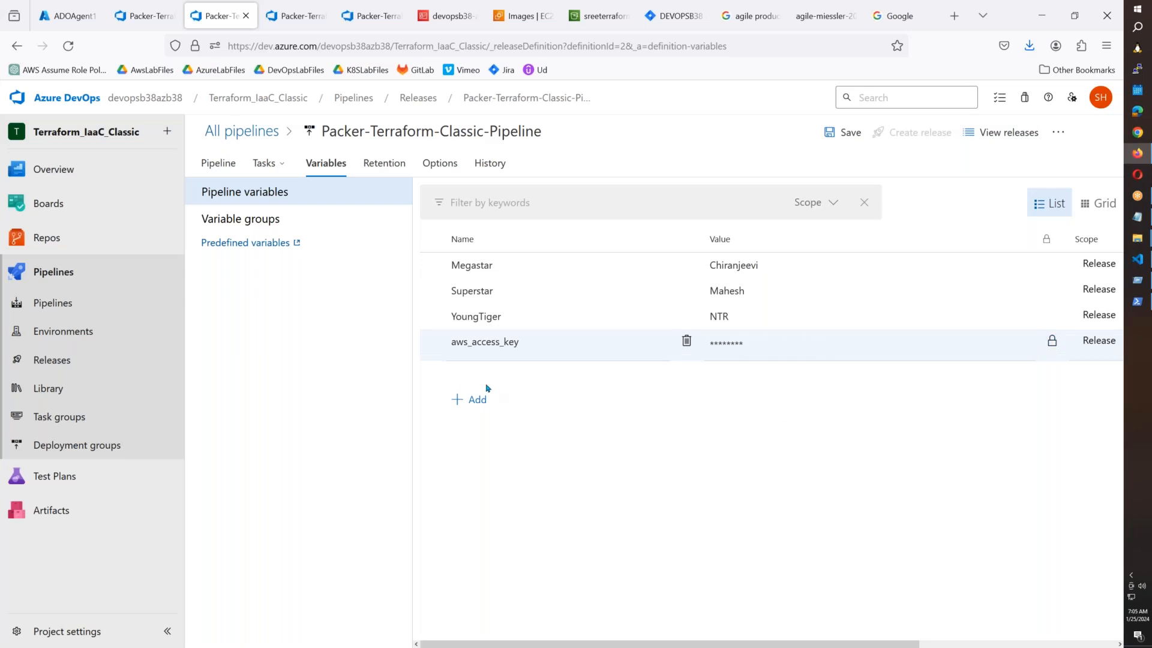
# Add a secret pipeline variable aws_secret_key holding the secret key value from the key file.
pyautogui.click(477, 400)
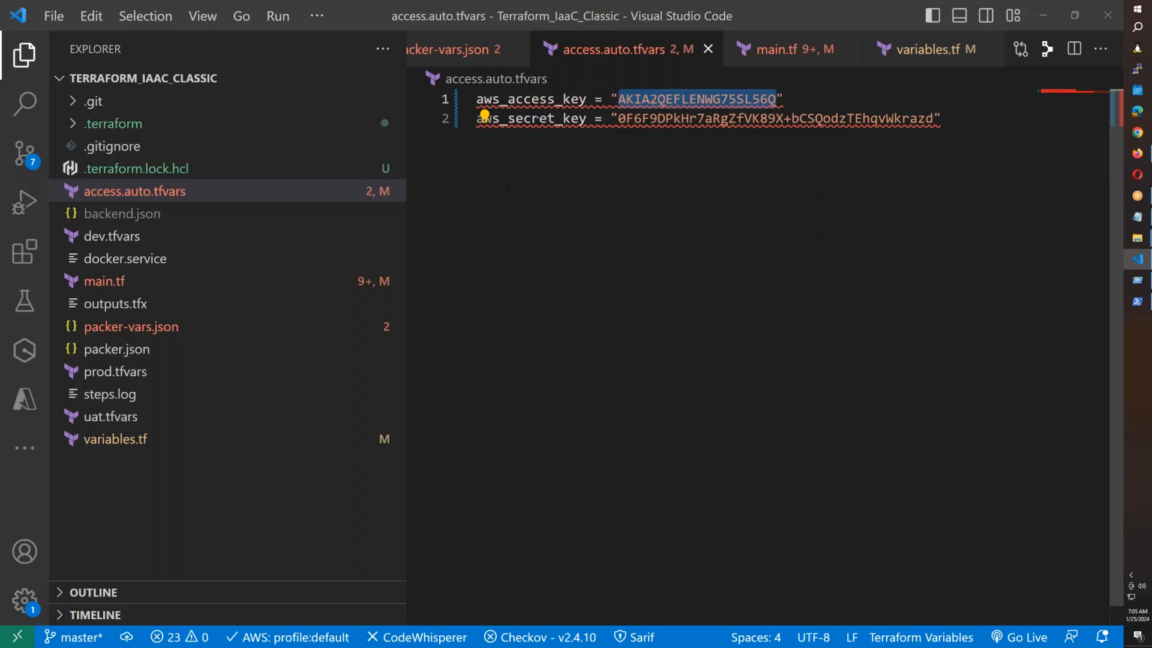
pyautogui.doubleClick(540, 118)
pyautogui.hotkey('ctrl', 'c')
pyautogui.hotkey('alt', 'Tab')
pyautogui.hotkey('ctrl', 'v')
pyautogui.hotkey('alt', 'Tab')
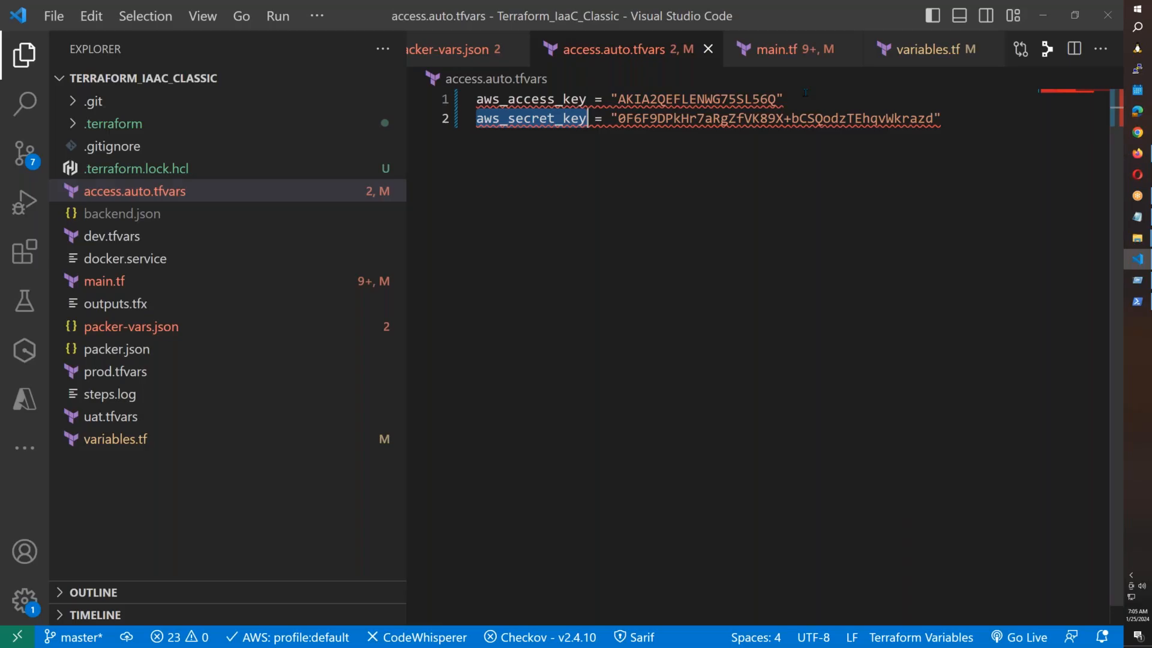
pyautogui.moveTo(934, 118); pyautogui.dragTo(619, 119)
pyautogui.hotkey('ctrl', 'c')
pyautogui.hotkey('alt', 'Tab')
pyautogui.click(1031, 375)
pyautogui.hotkey('ctrl', 'v')
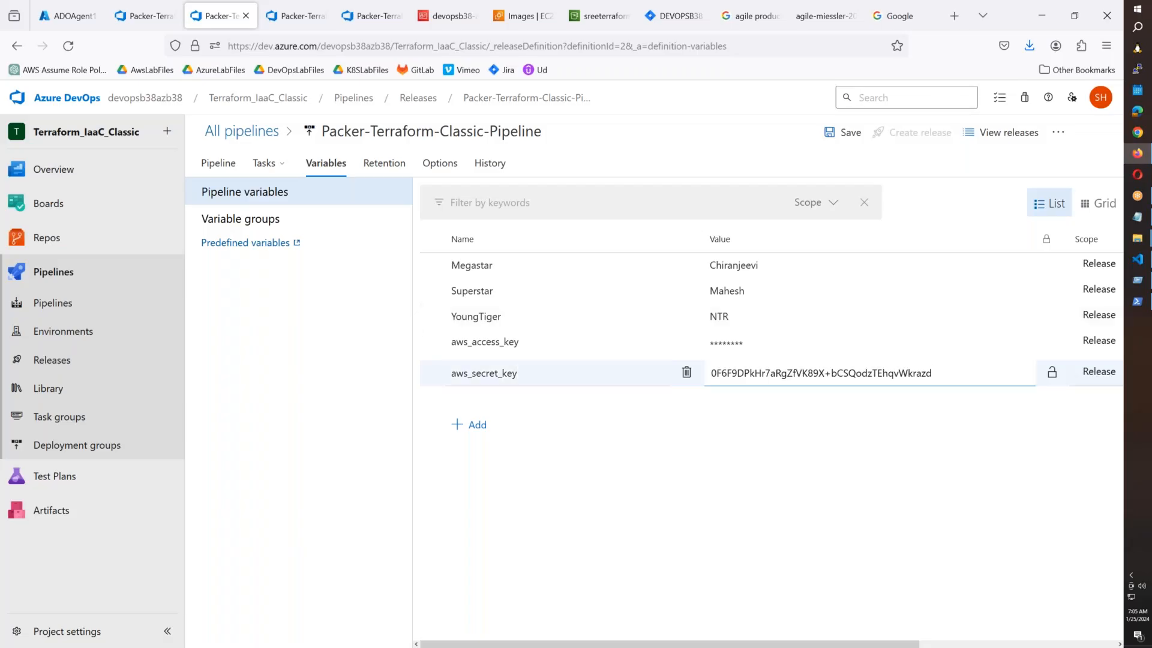
pyautogui.click(1052, 373)
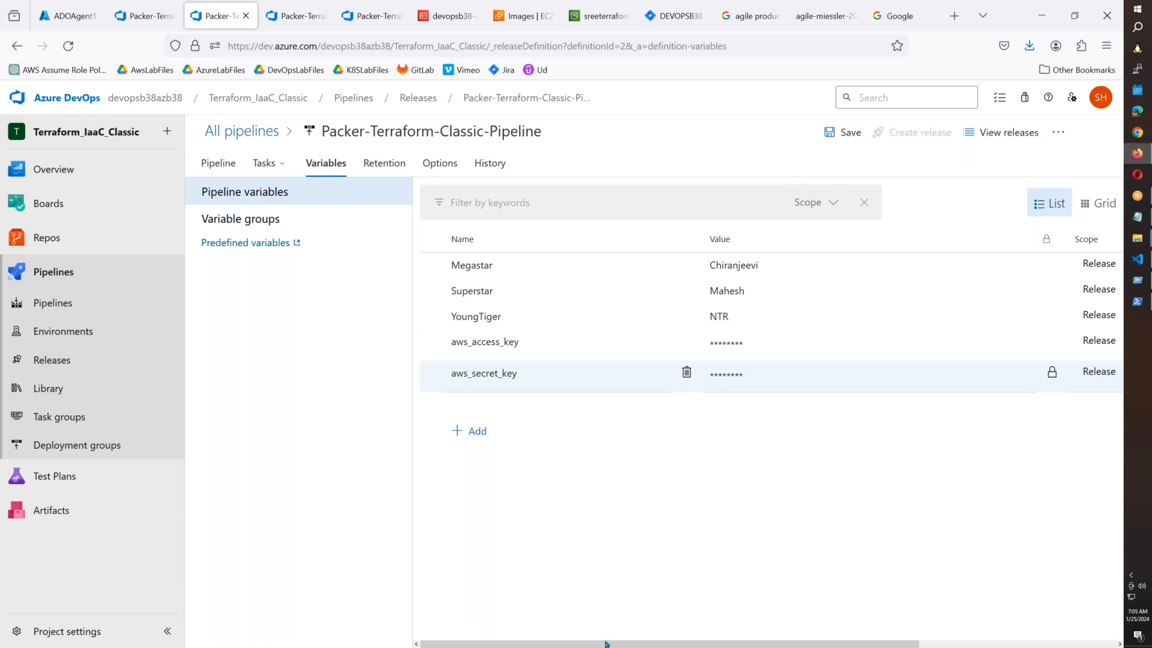
# Save the release pipeline with the new variables and return to the pipeline overview.
pyautogui.moveTo(654, 644); pyautogui.dragTo(852, 644)
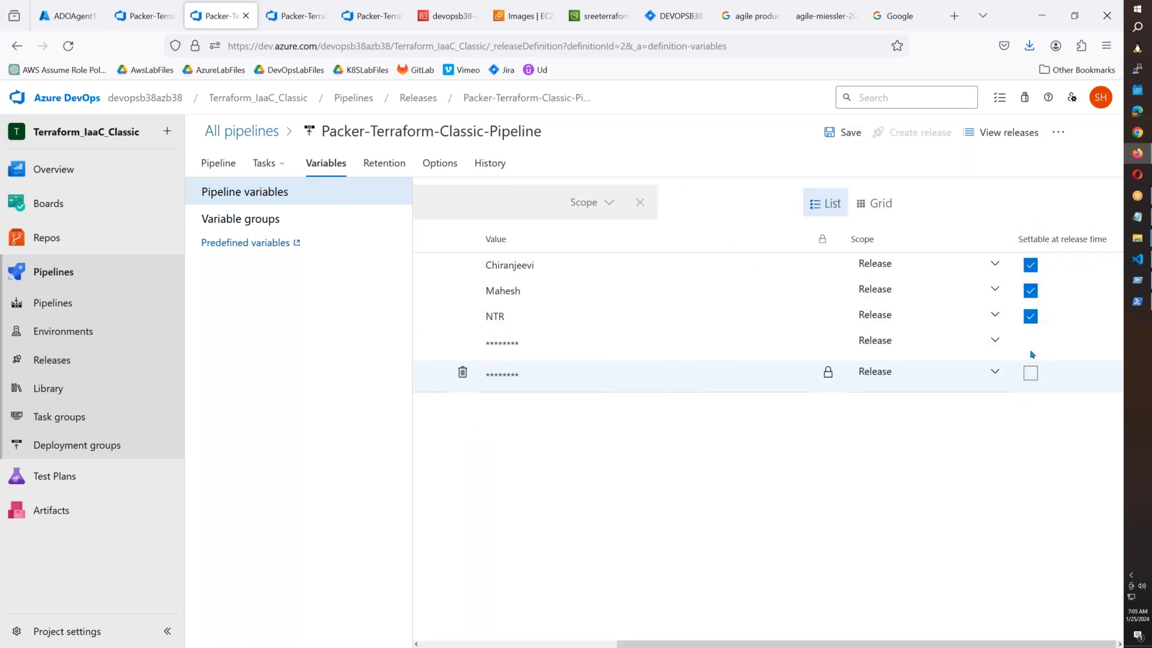
pyautogui.click(840, 135)
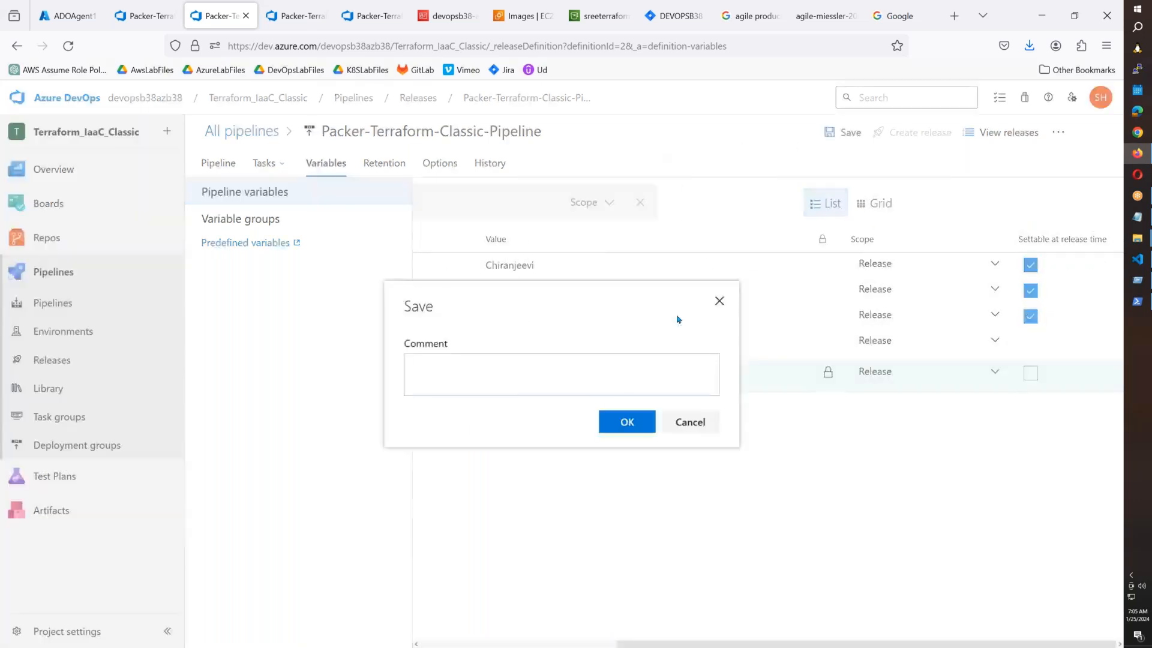
pyautogui.click(620, 423)
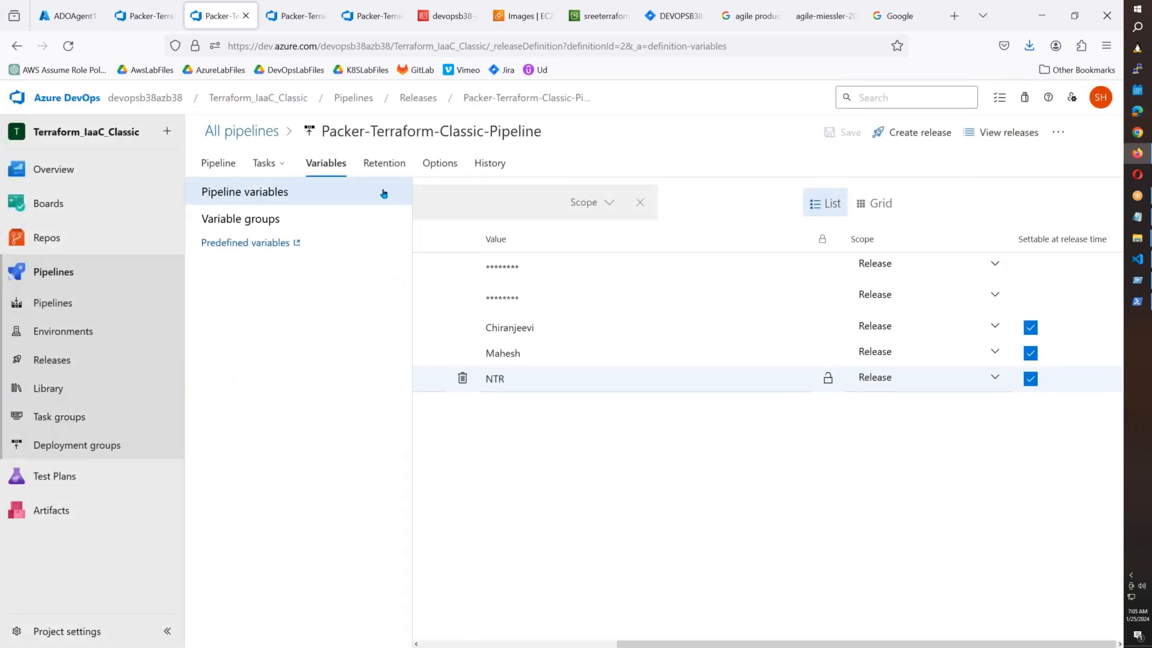
pyautogui.click(226, 171)
# Select the terraform plan command in the Terraform Dev Init PLan task script.
pyautogui.click(827, 361)
pyautogui.click(313, 367)
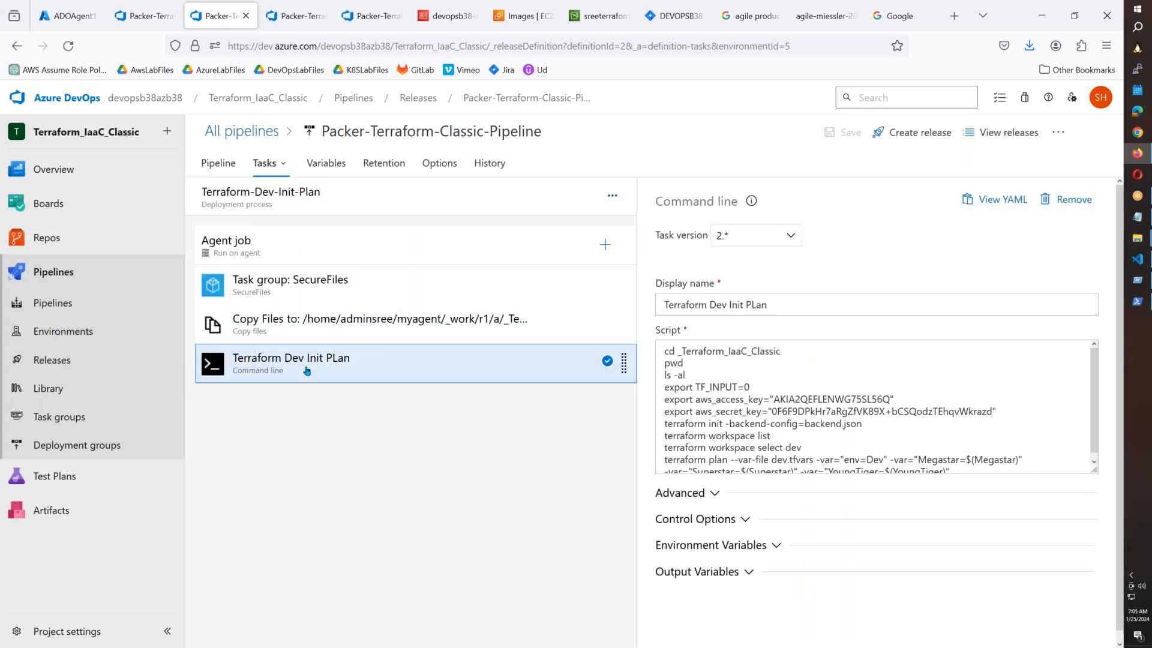
pyautogui.scroll(-1, 990, 415)
pyautogui.scroll(-1, 990, 415)
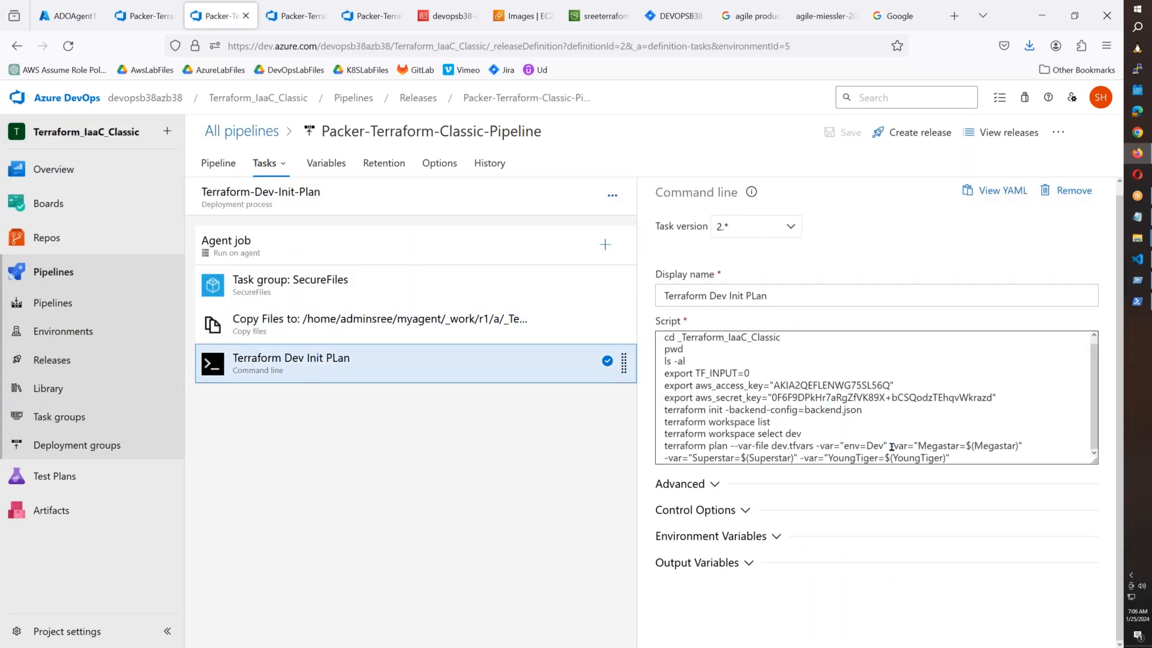
pyautogui.moveTo(984, 461); pyautogui.dragTo(662, 446)
# Paste the plan command on a new Notepad line and start appending -var="".
pyautogui.moveTo(1137, 217)
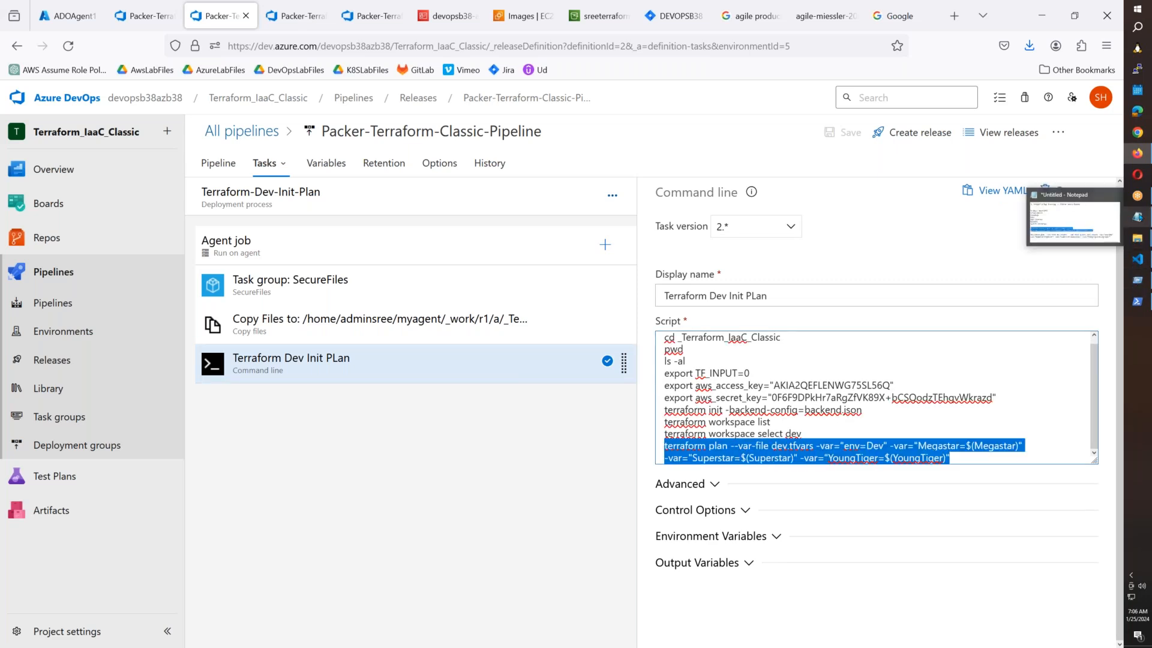
pyautogui.click(1098, 220)
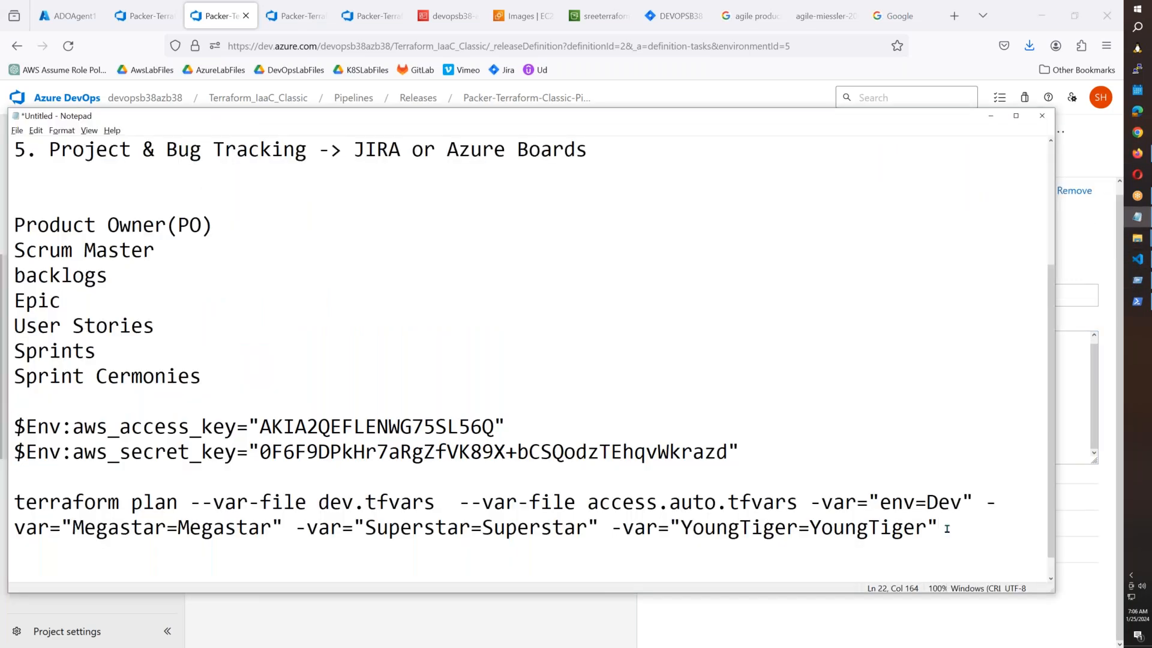
pyautogui.press('Return')
pyautogui.press('Return')
pyautogui.press('Return')
pyautogui.hotkey('ctrl', 'v')
pyautogui.press('Return')
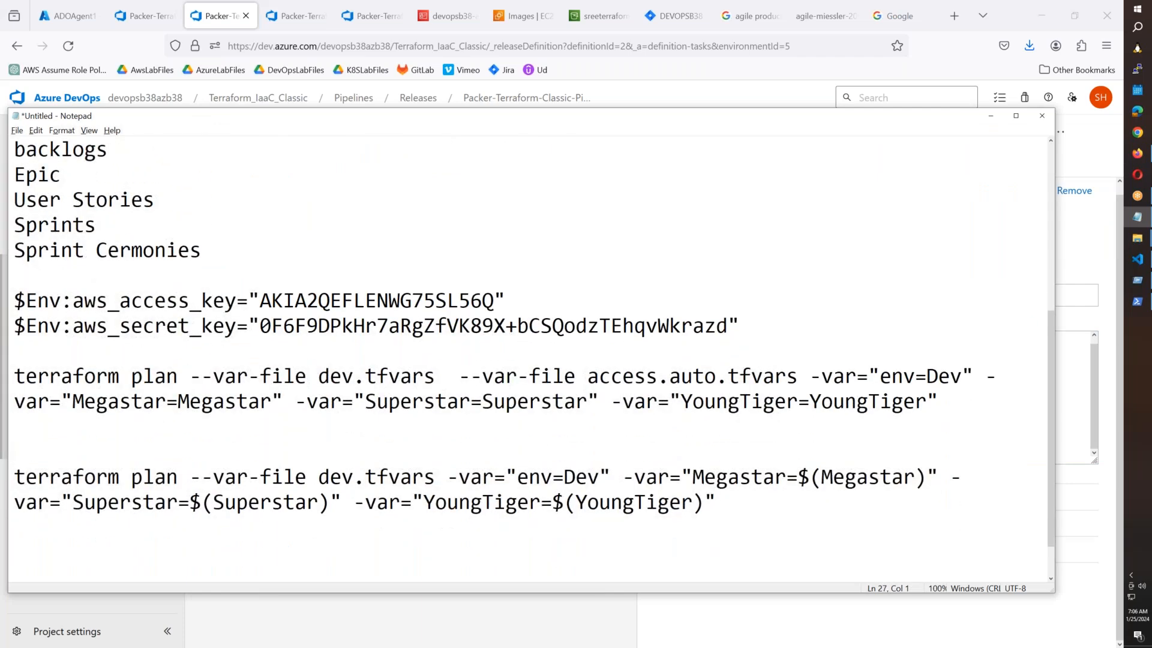
pyautogui.click(742, 502)
pyautogui.hotkey('ctrl', '-')
pyautogui.hotkey('ctrl', '-')
pyautogui.write('-var')
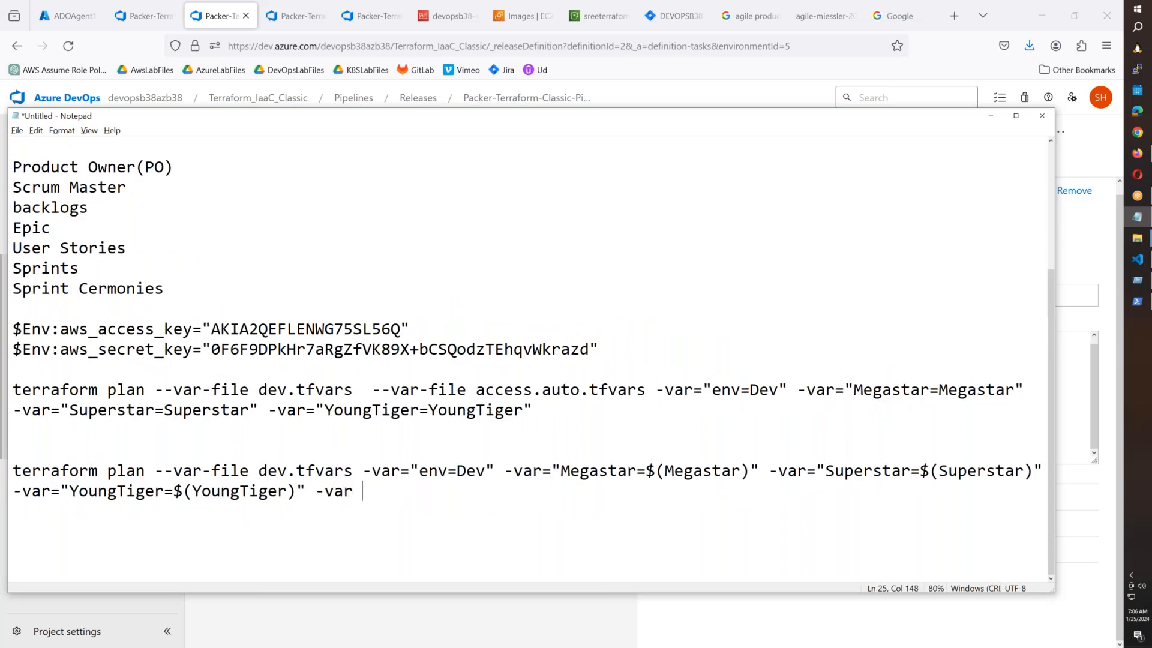
pyautogui.write('=""')
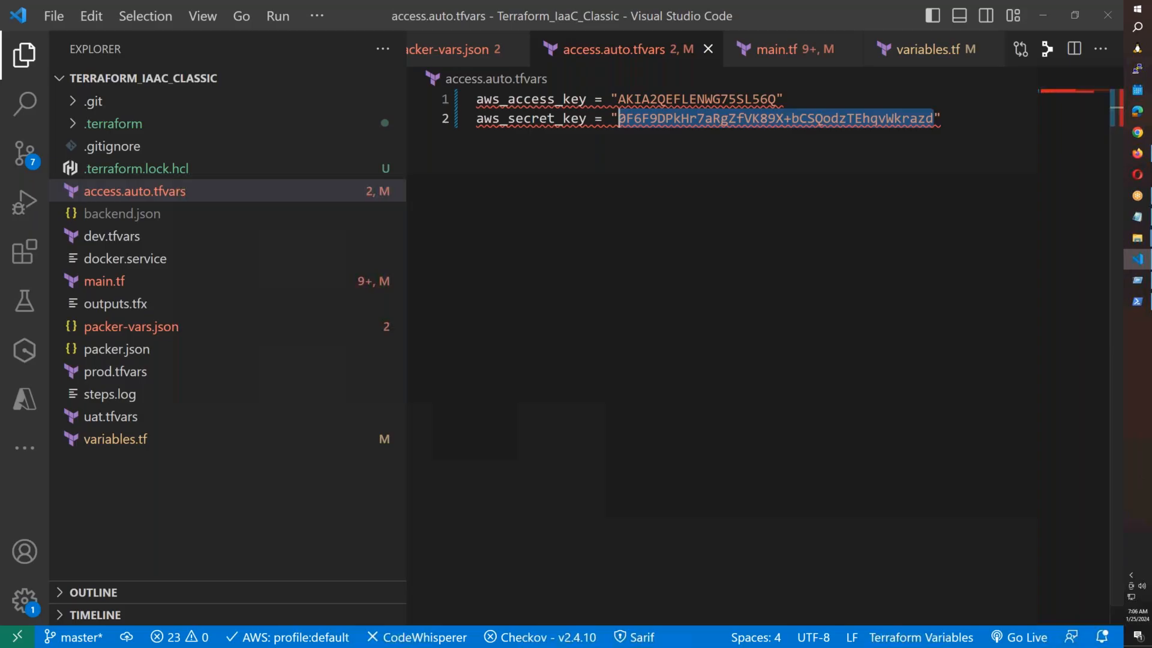
# Fill the argument as -var="aws_access_key=$(aws_access_key)" using the name from variables.tf.
pyautogui.click(1138, 259)
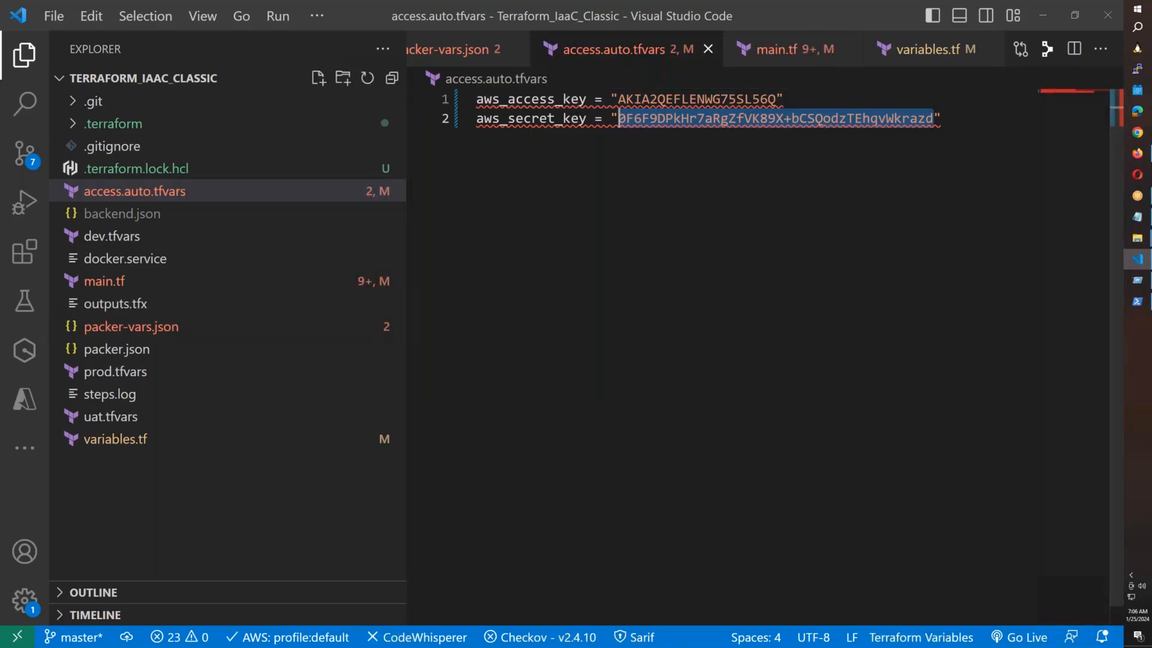
pyautogui.click(229, 438)
pyautogui.doubleClick(610, 99)
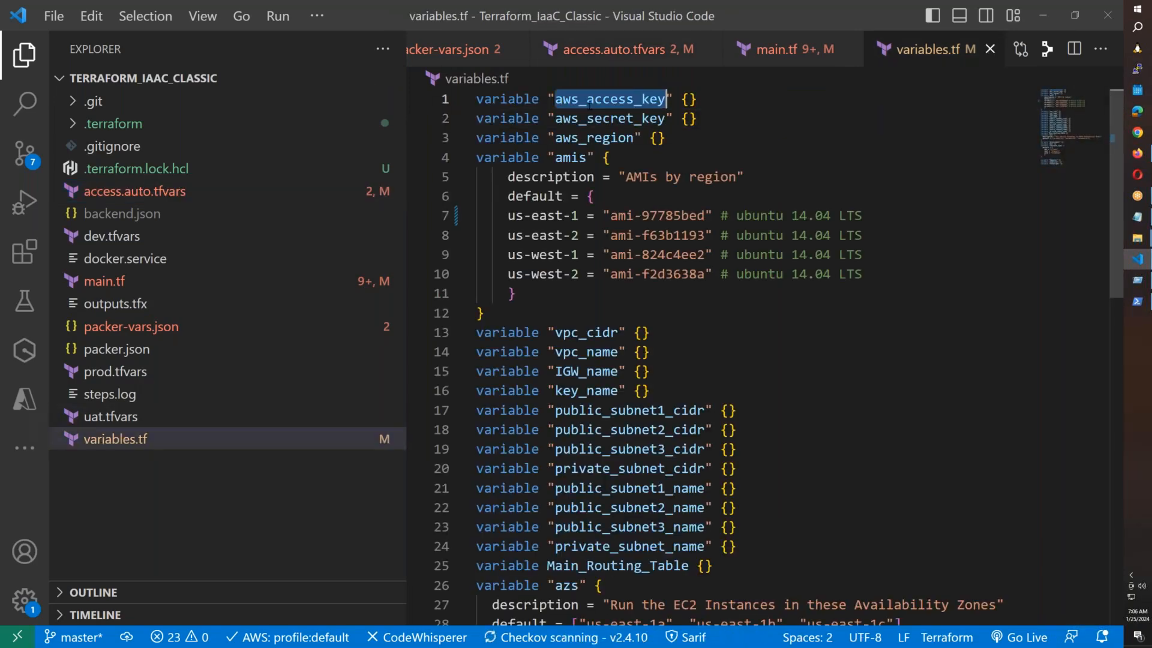
pyautogui.hotkey('alt', 'Tab')
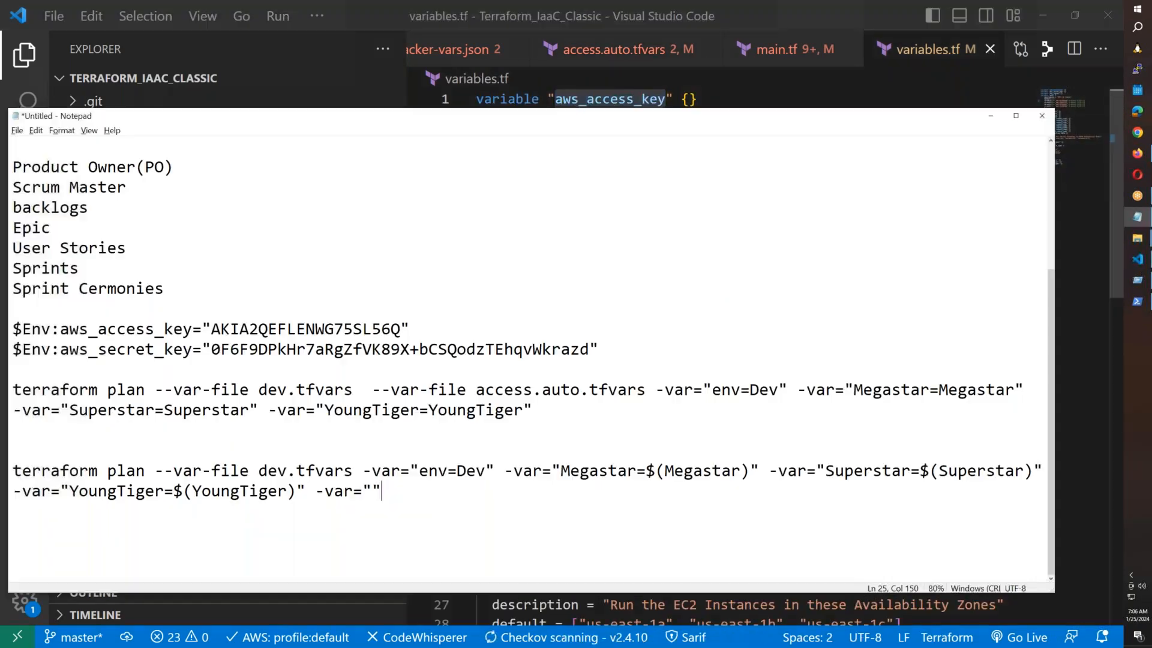
pyautogui.click(372, 491)
pyautogui.hotkey('ctrl', 'v')
pyautogui.write('=$()')
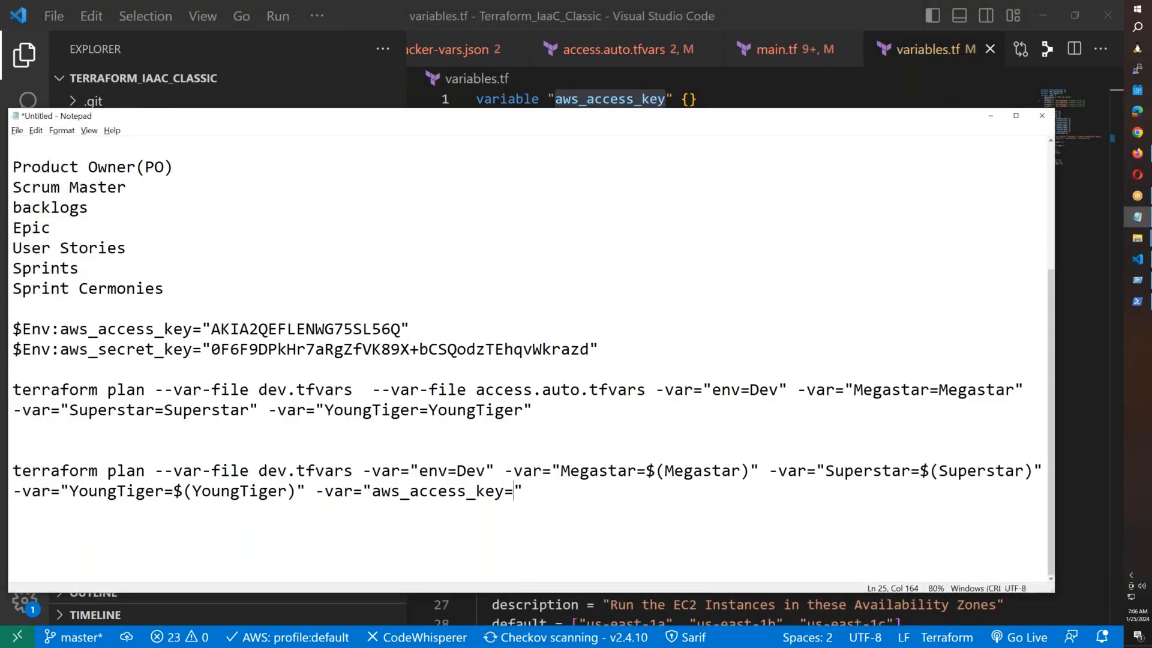
pyautogui.press('Left')
pyautogui.hotkey('ctrl', 'v')
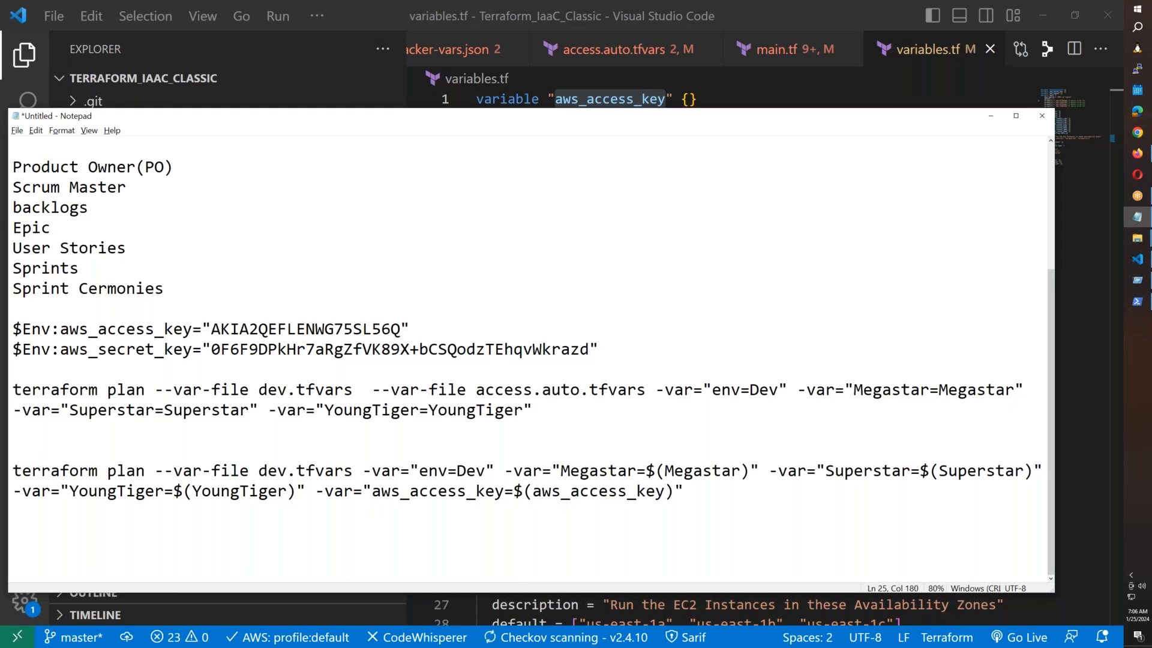
# Append a second -var=" argument beginning aws_secret_key=$().
pyautogui.click(684, 491)
pyautogui.moveTo(372, 492); pyautogui.dragTo(318, 491)
pyautogui.hotkey('ctrl', 'c')
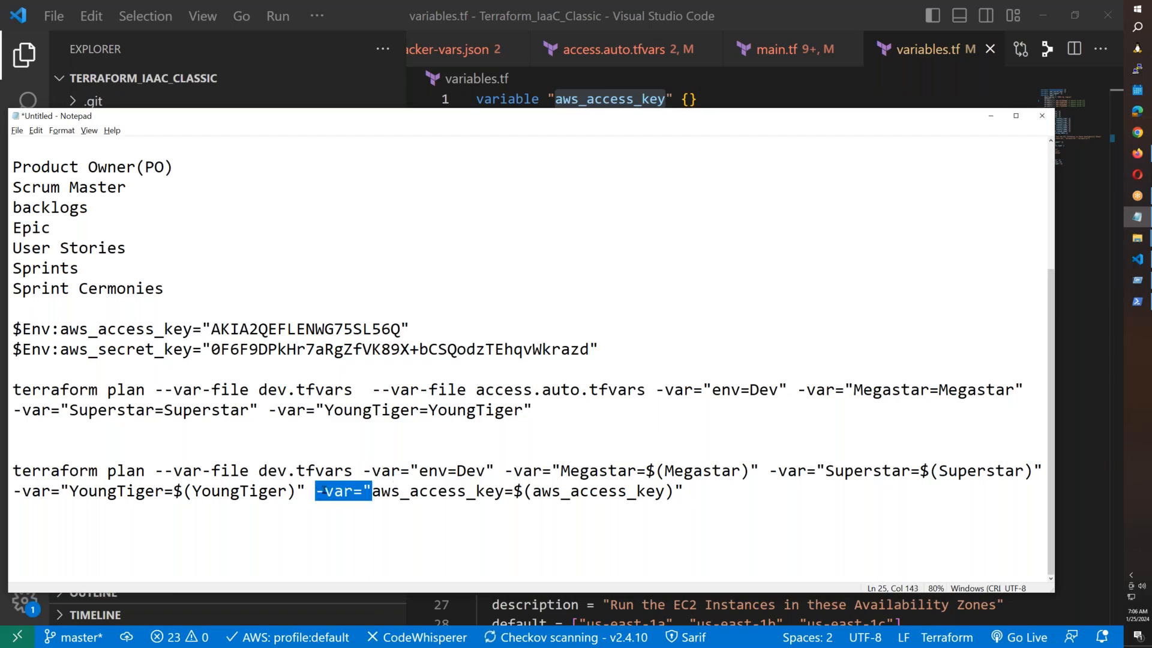
pyautogui.click(713, 492)
pyautogui.hotkey('ctrl', 'v')
pyautogui.hotkey('alt', 'Tab')
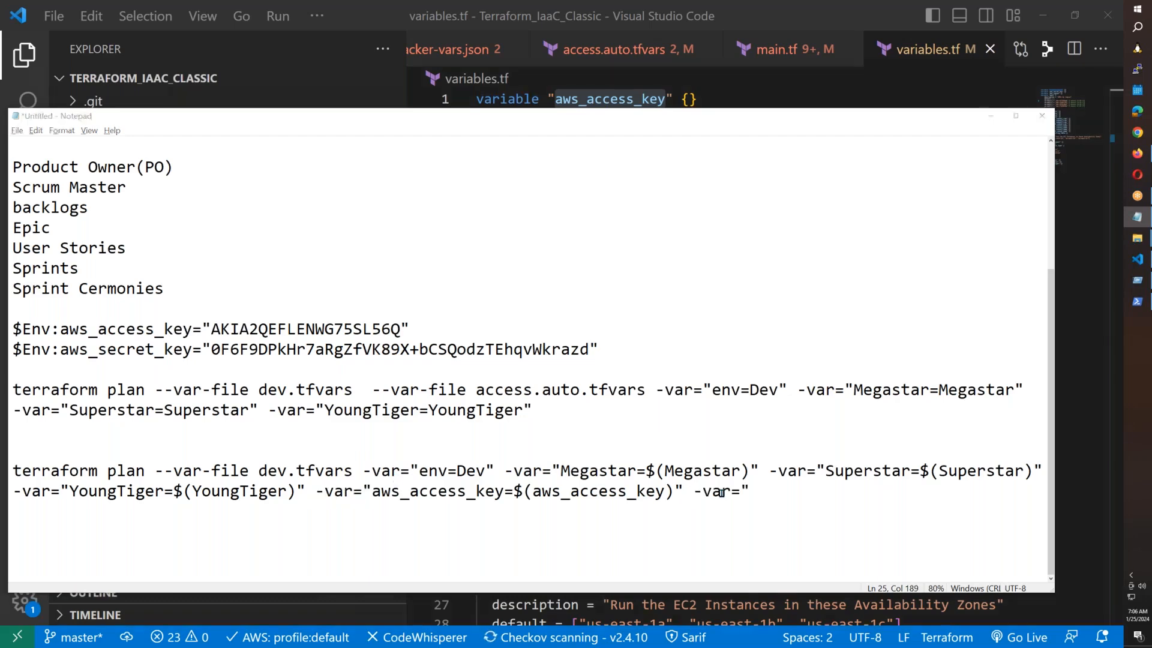
pyautogui.click(603, 118)
pyautogui.doubleClick(603, 118)
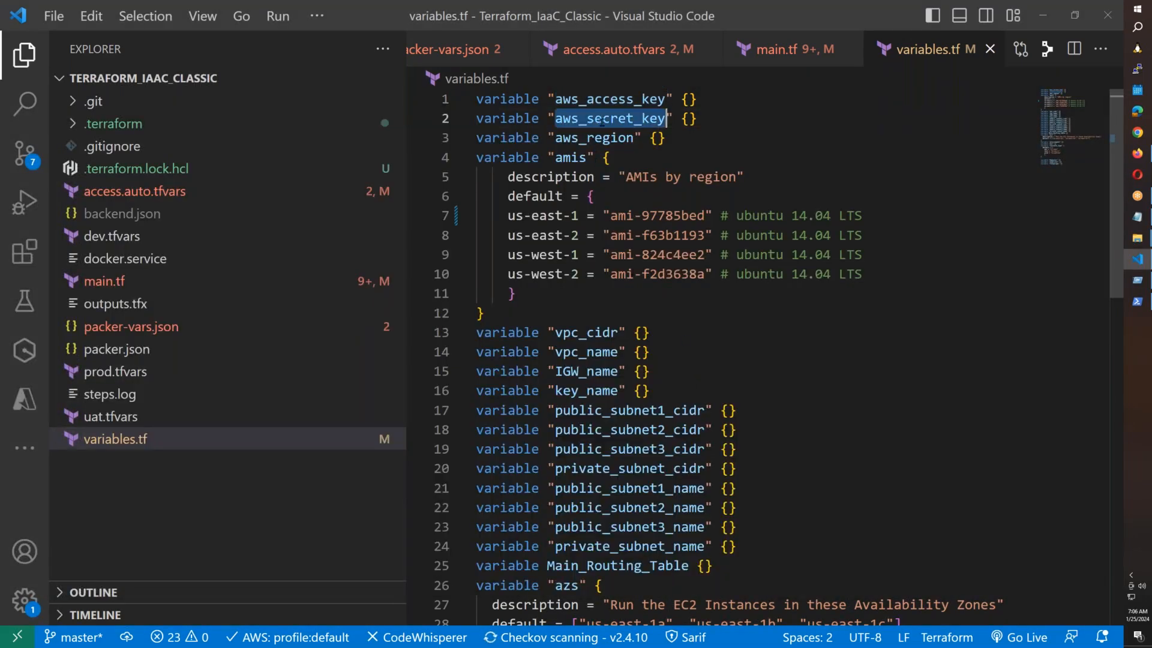
pyautogui.hotkey('ctrl', 'c')
pyautogui.hotkey('alt', 'Tab')
pyautogui.hotkey('ctrl', 'v')
pyautogui.write('=$()')
# Complete it as aws_secret_key=$(aws_secret_key)" and select the whole updated plan line.
pyautogui.press('Return')
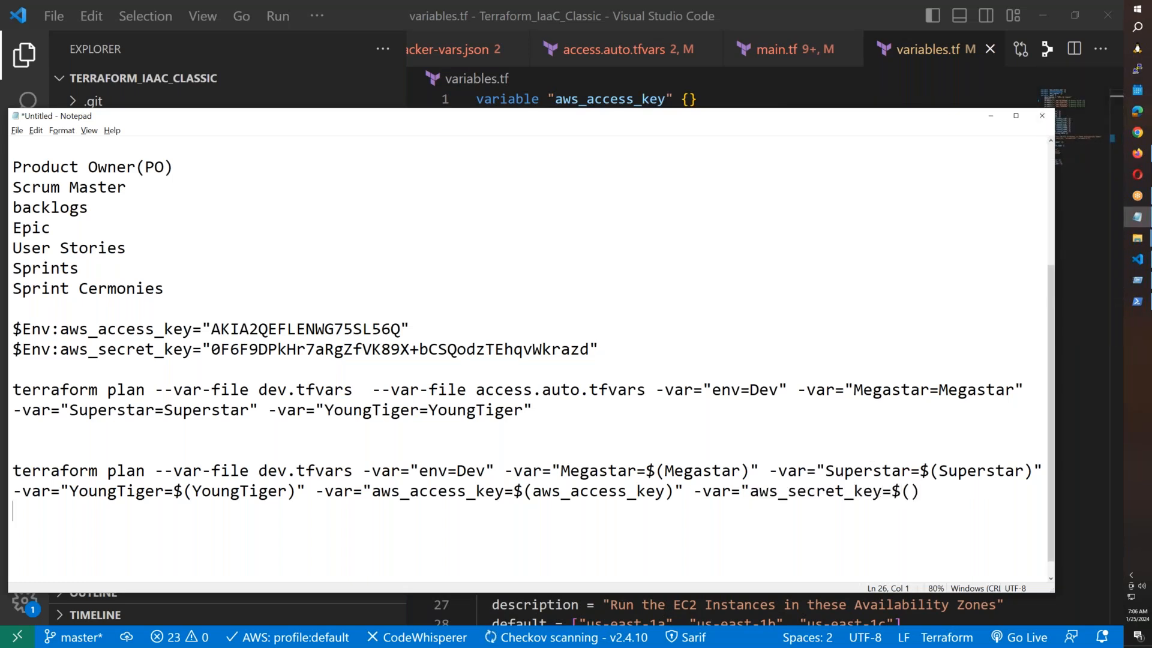
pyautogui.write('"')
pyautogui.press('BackSpace')
pyautogui.press('Left')
pyautogui.write('aws_secret_key')
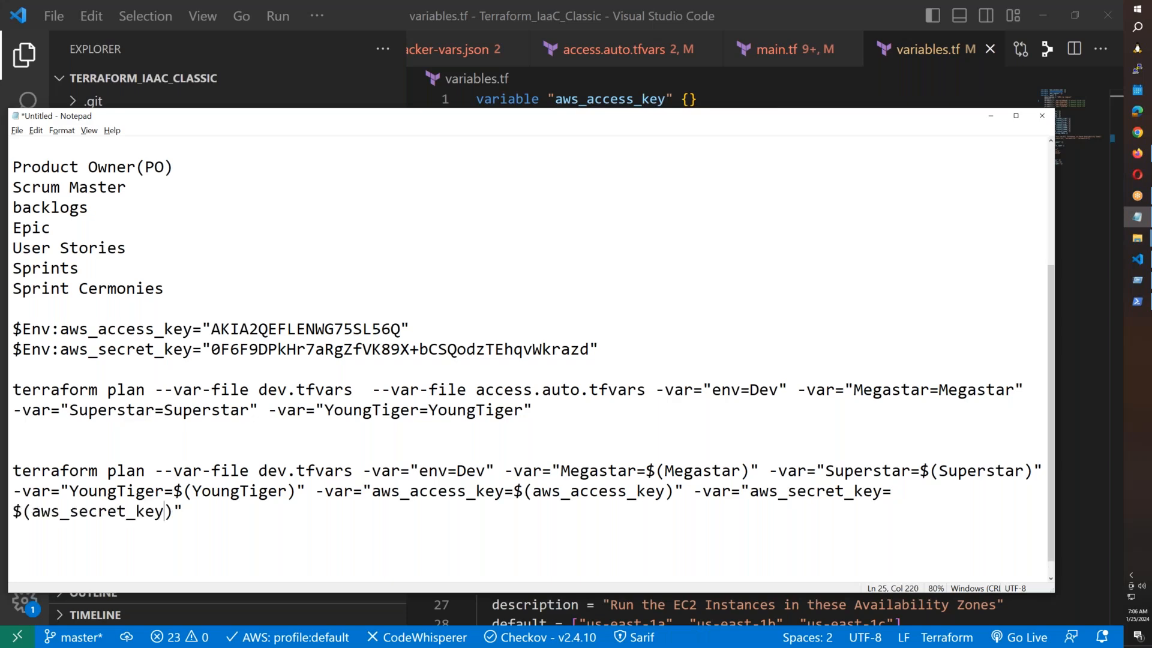
pyautogui.scroll(-2, 665, 436)
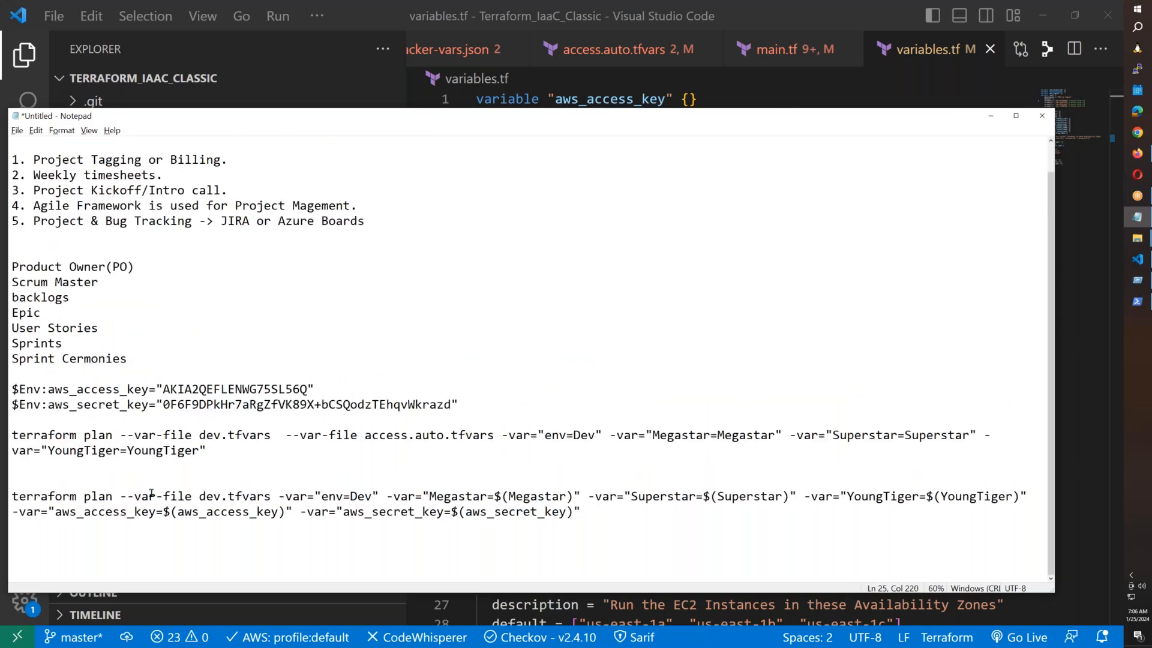
pyautogui.moveTo(11, 496); pyautogui.dragTo(589, 514)
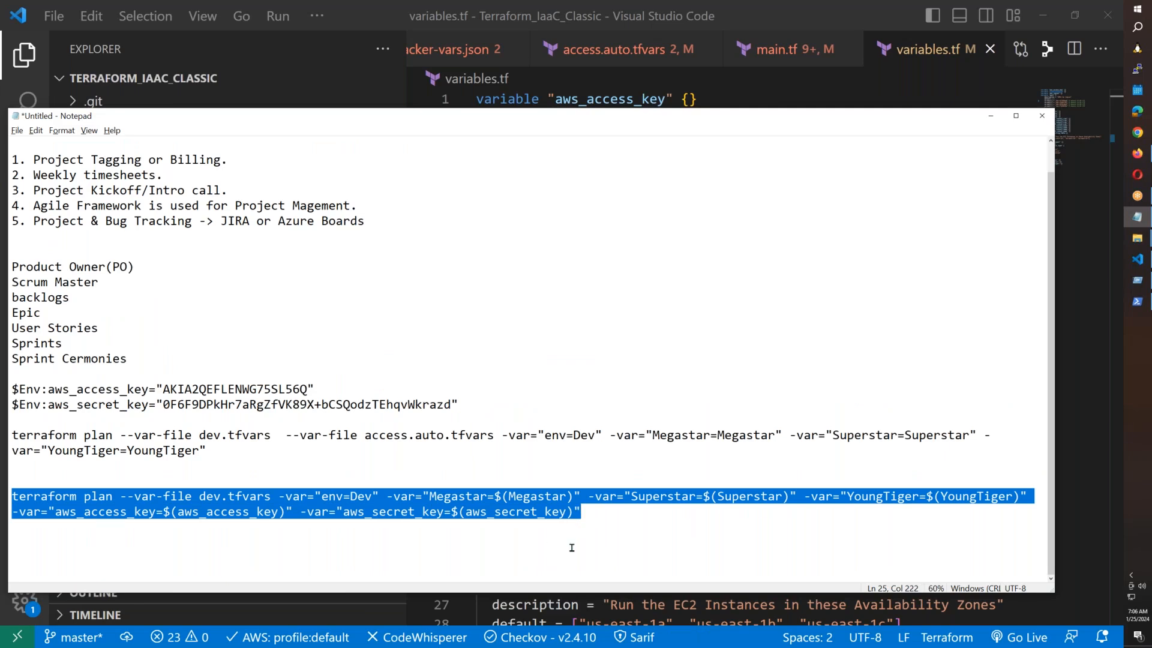
pyautogui.click(1137, 153)
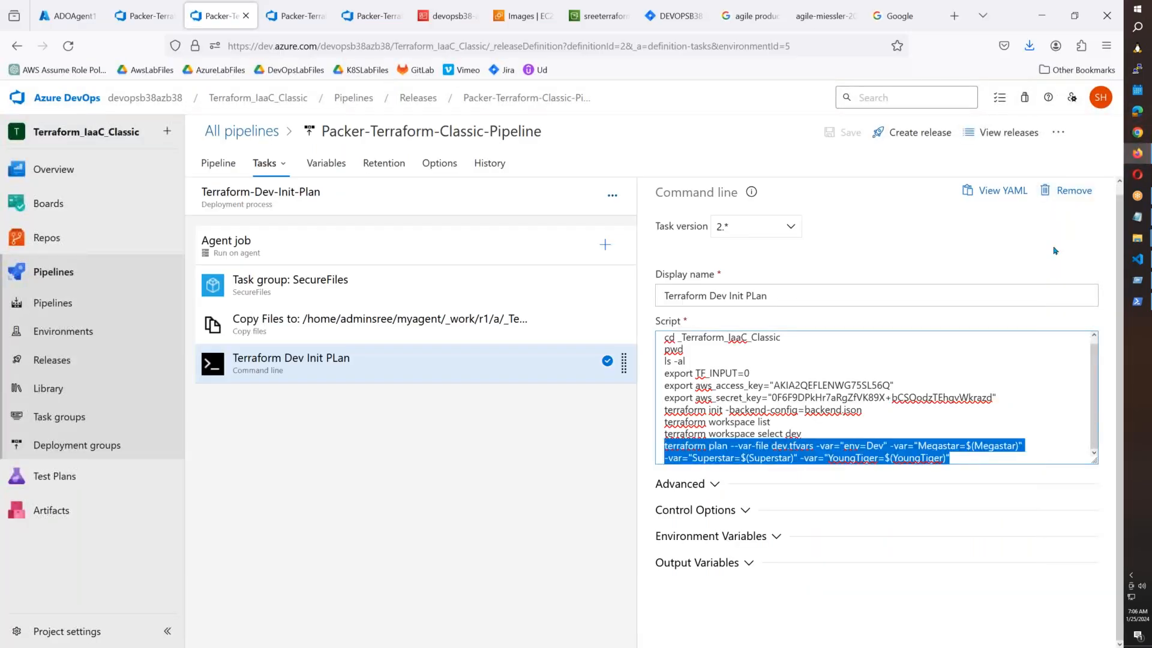
# Replace the script's plan line with the updated command and save the pipeline.
pyautogui.hotkey('ctrl', 'v')
pyautogui.click(843, 132)
pyautogui.click(616, 419)
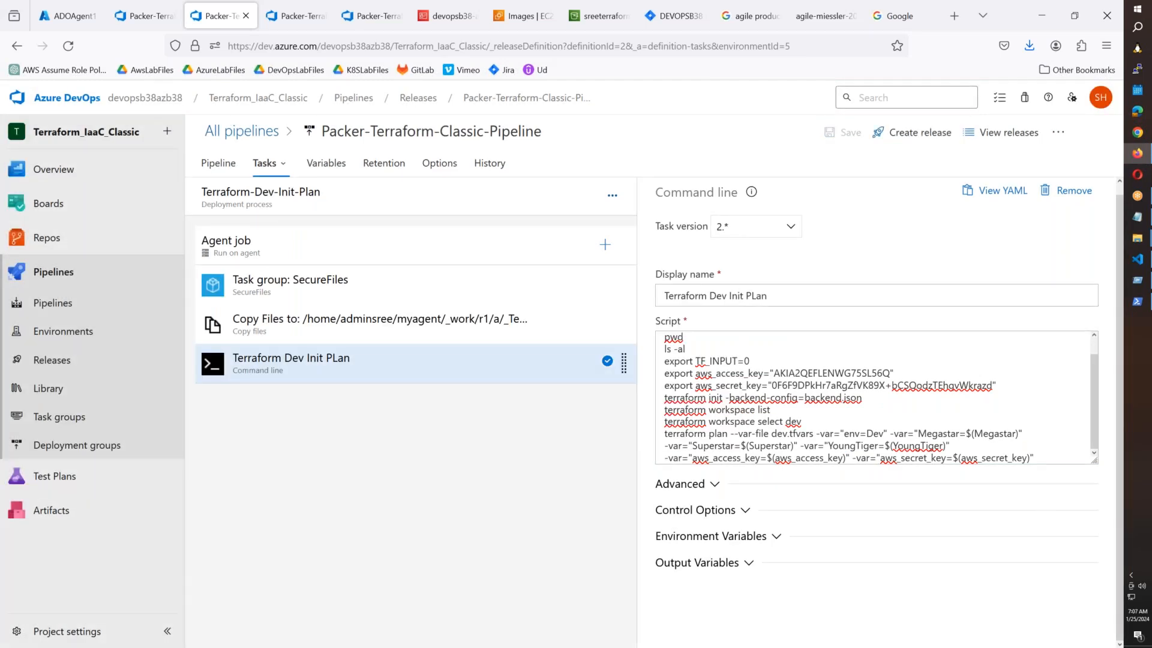
# Create a new release from the Packer-Terraform-Classic-Pipeline.
pyautogui.click(906, 132)
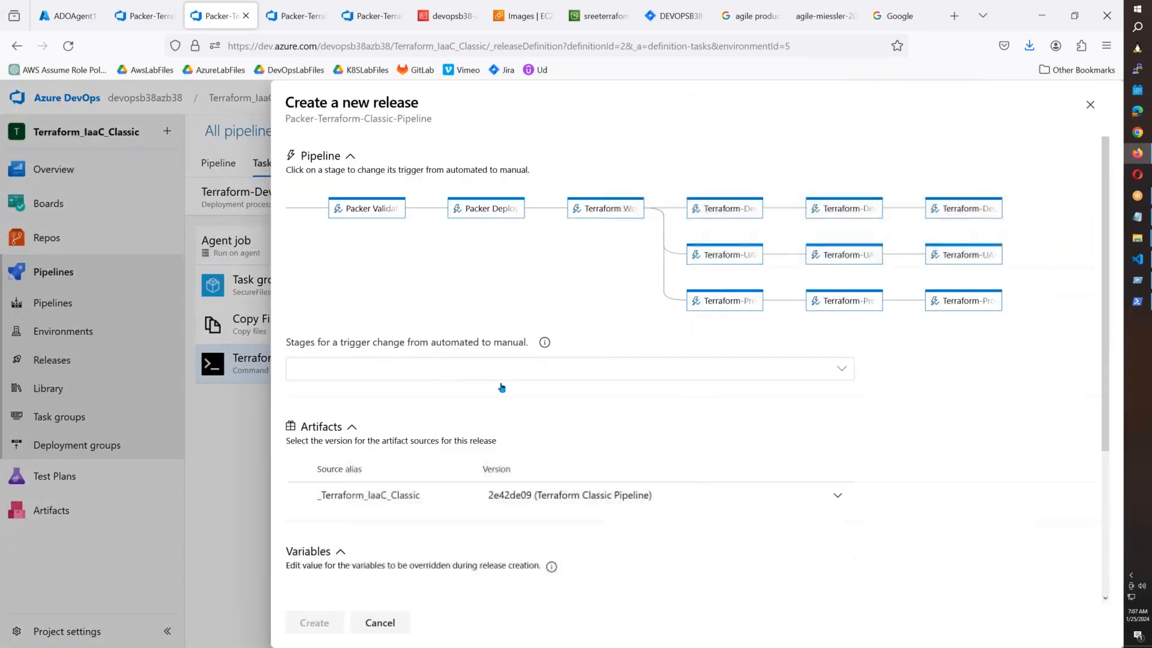
pyautogui.click(502, 380)
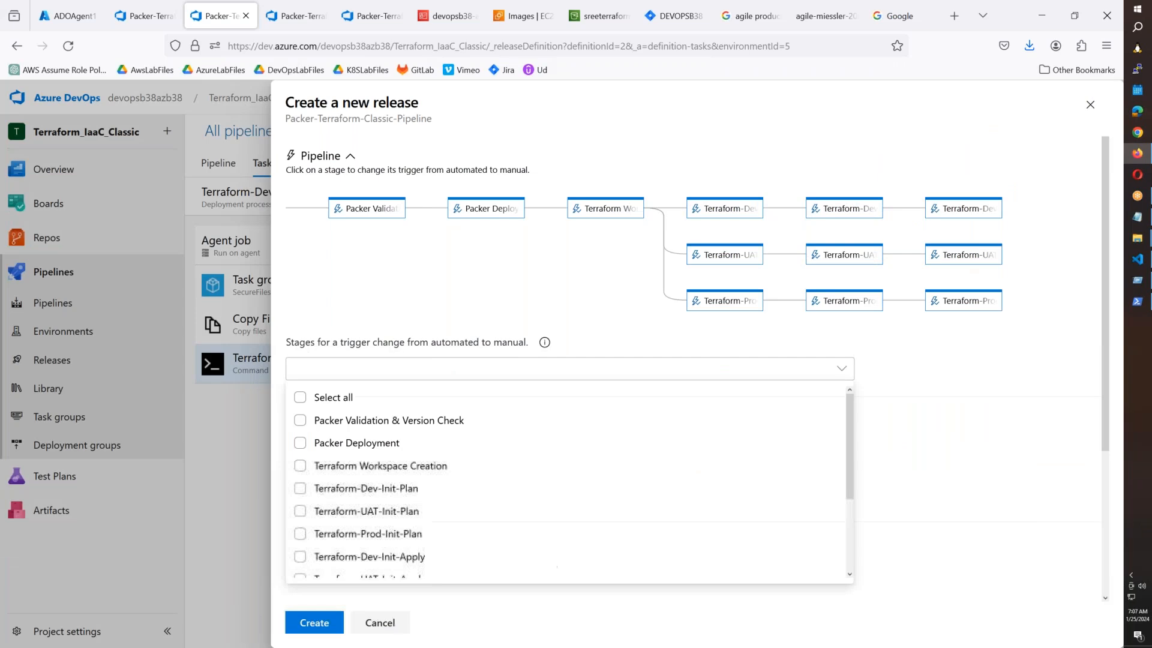
pyautogui.click(318, 625)
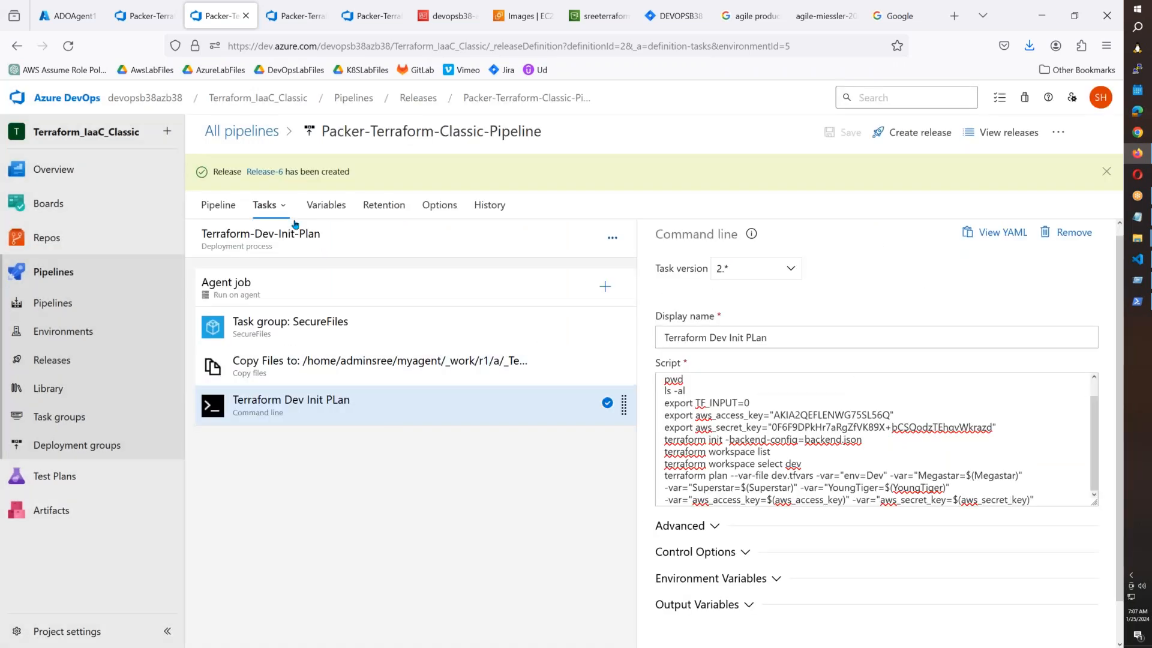
# Deploy Release-6's Terraform-Dev-Init-Plan stage and open its deployment logs.
pyautogui.click(269, 174)
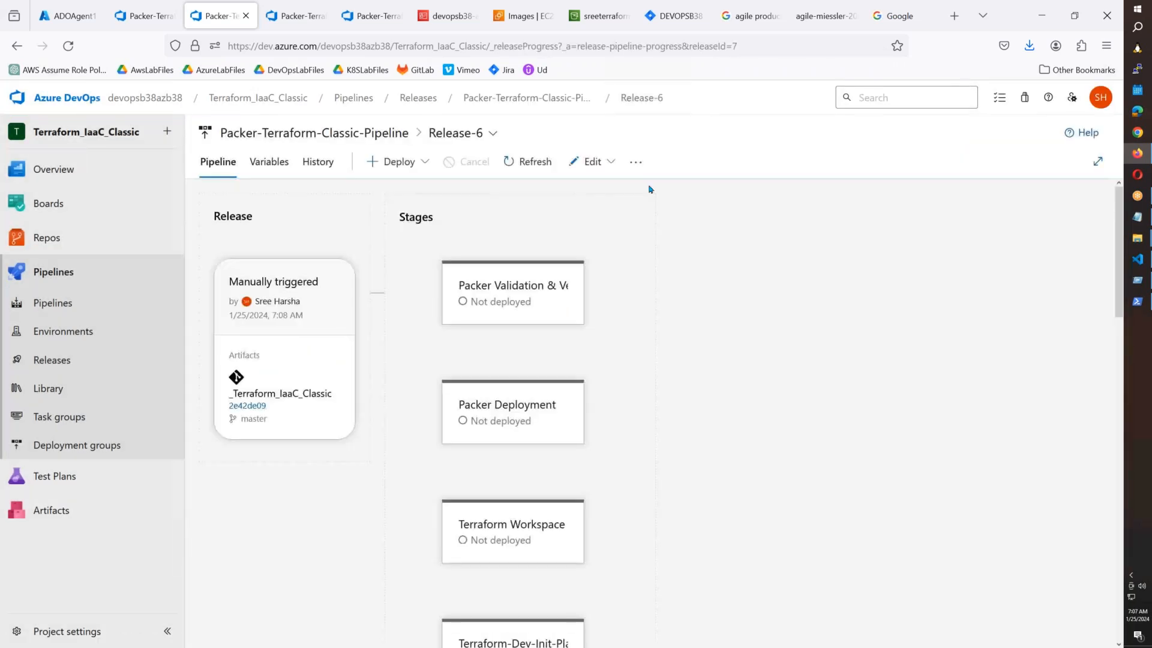
pyautogui.scroll(-4, 494, 483)
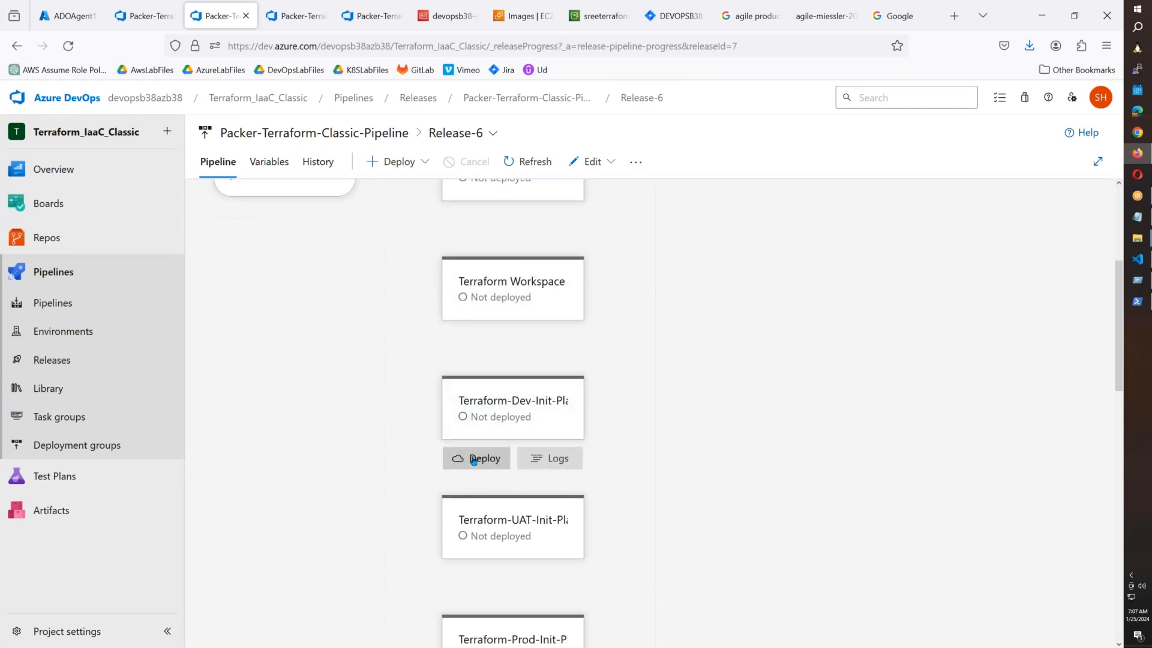
pyautogui.click(474, 458)
pyautogui.click(571, 611)
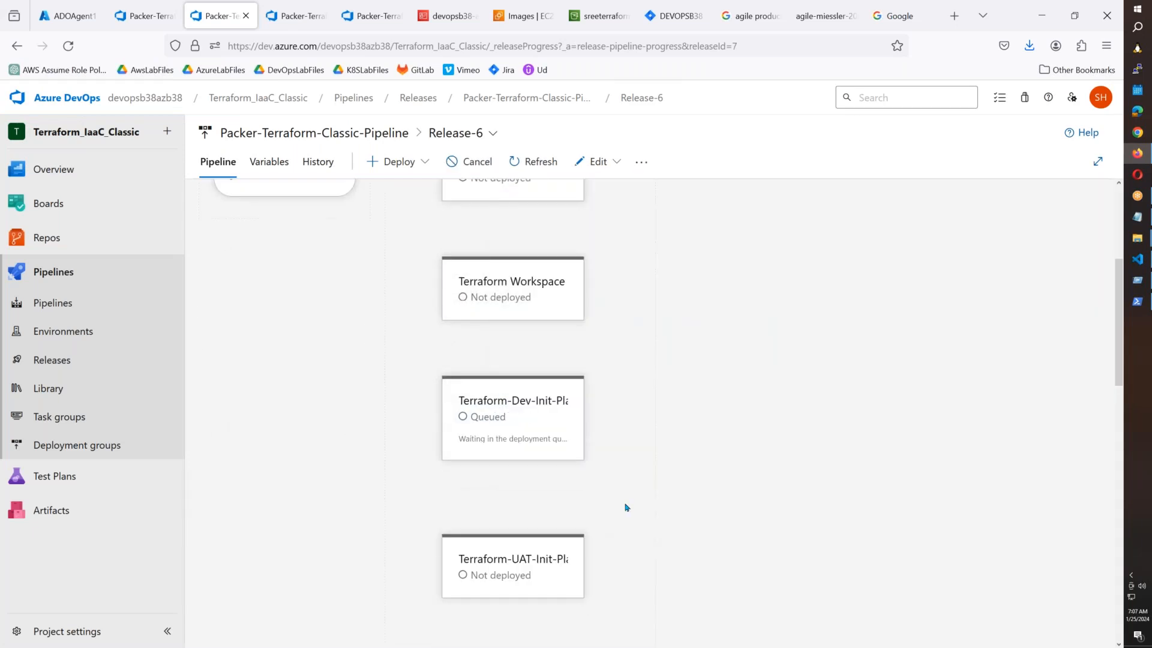
pyautogui.scroll(2, 540, 300)
pyautogui.scroll(-2, 513, 420)
pyautogui.click(548, 463)
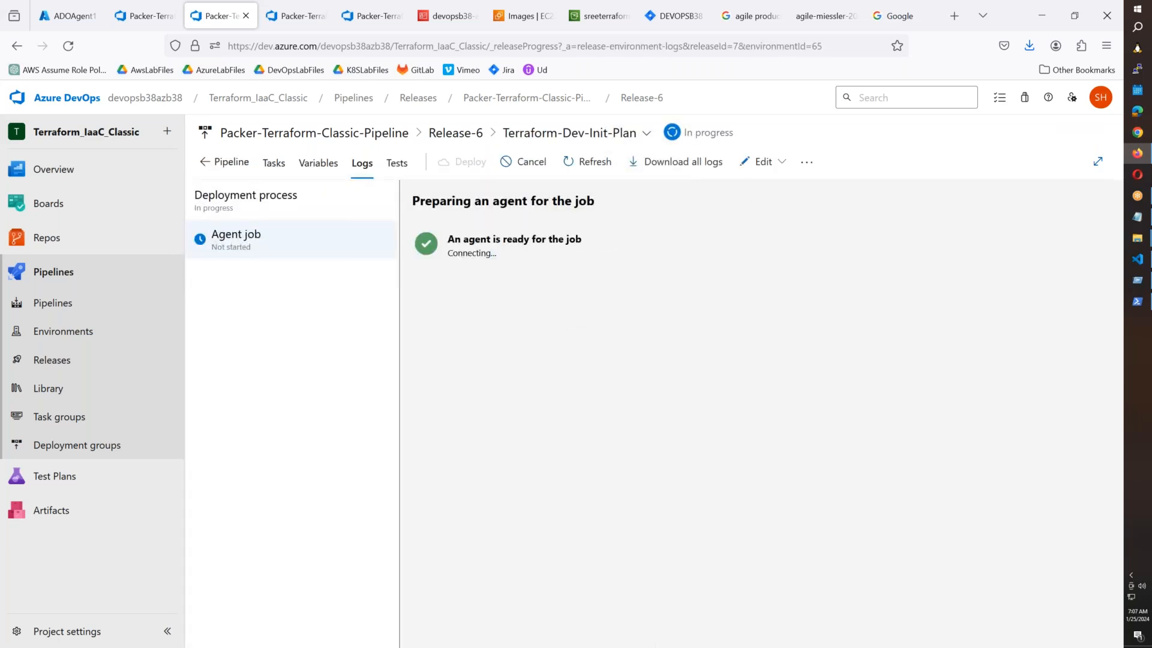
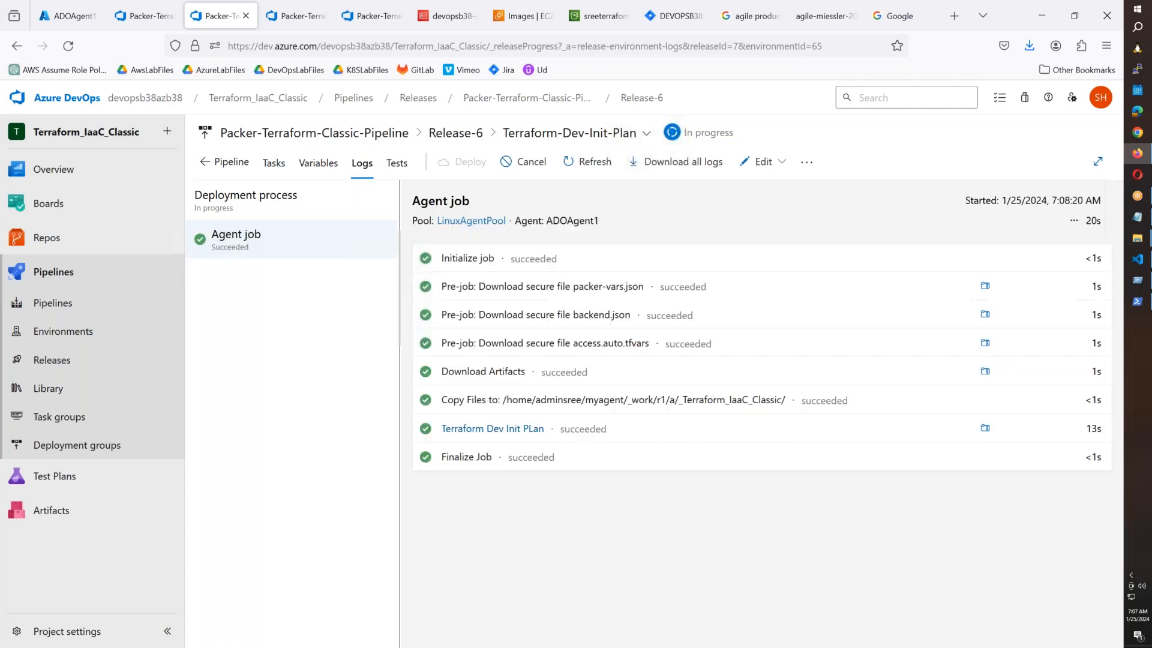
# Open the Terraform Dev Init PLan detailed log and scroll down to the plan summary: 11 to add.
pyautogui.click(652, 432)
pyautogui.scroll(-20, 1099, 252)
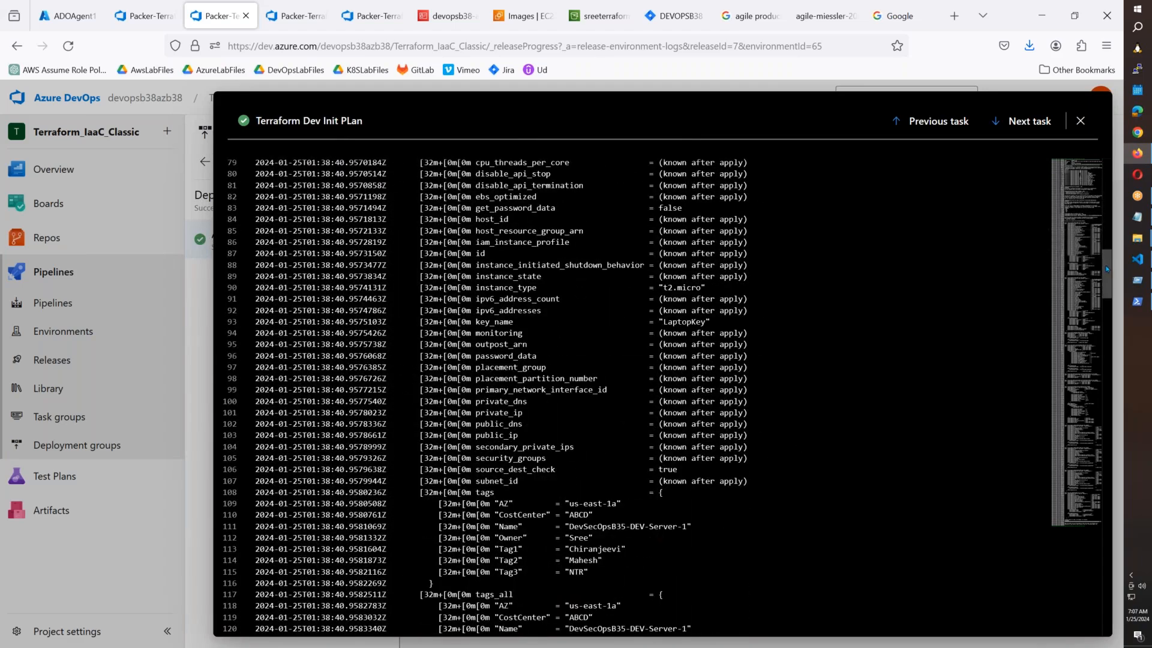
pyautogui.moveTo(1107, 279); pyautogui.dragTo(1110, 183)
pyautogui.moveTo(1127, 222); pyautogui.dragTo(1122, 622)
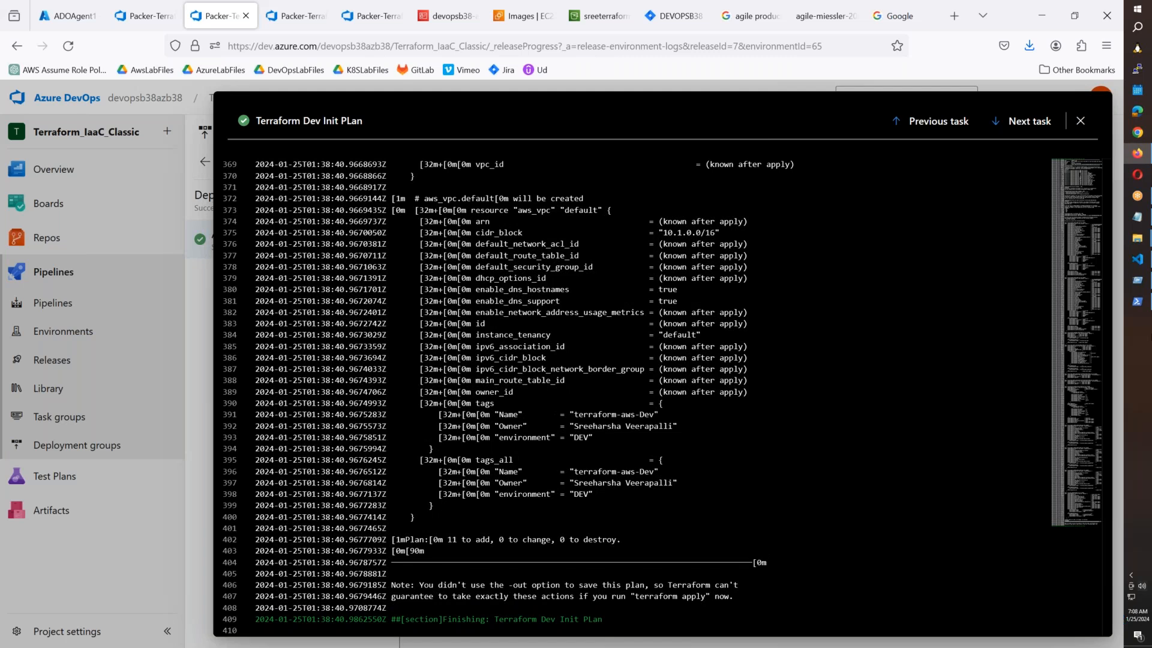
pyautogui.click(1137, 260)
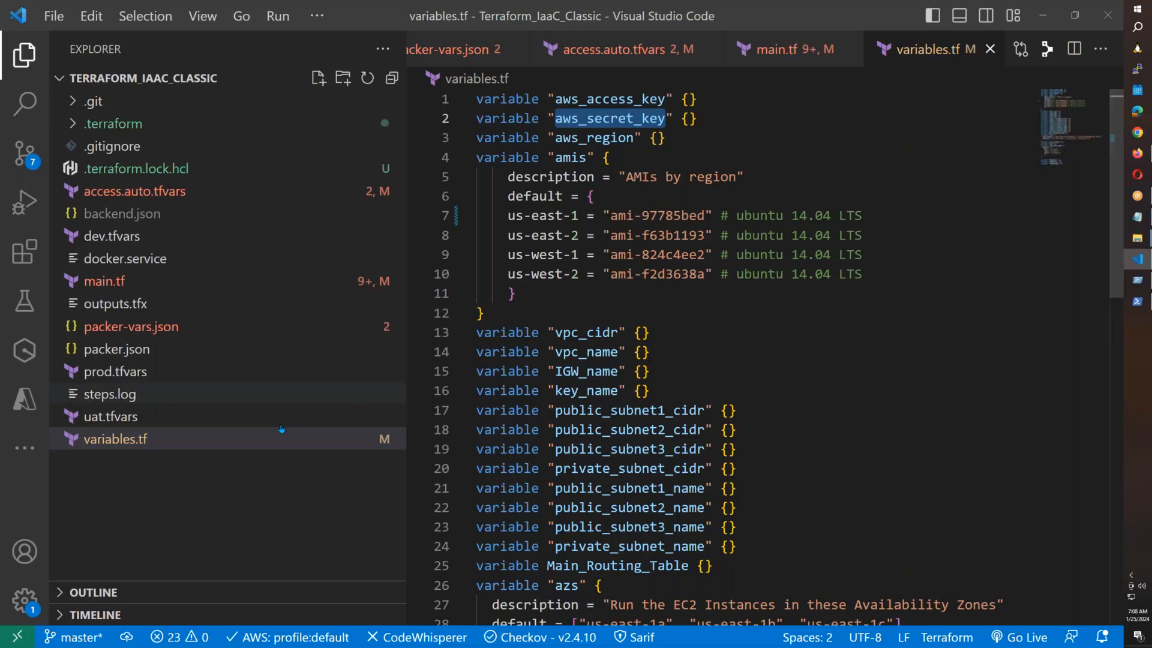
# In the Notepad notes, highlight the access.auto.tfvars argument and the second terraform plan command with the AWS key variables.
pyautogui.click(1137, 217)
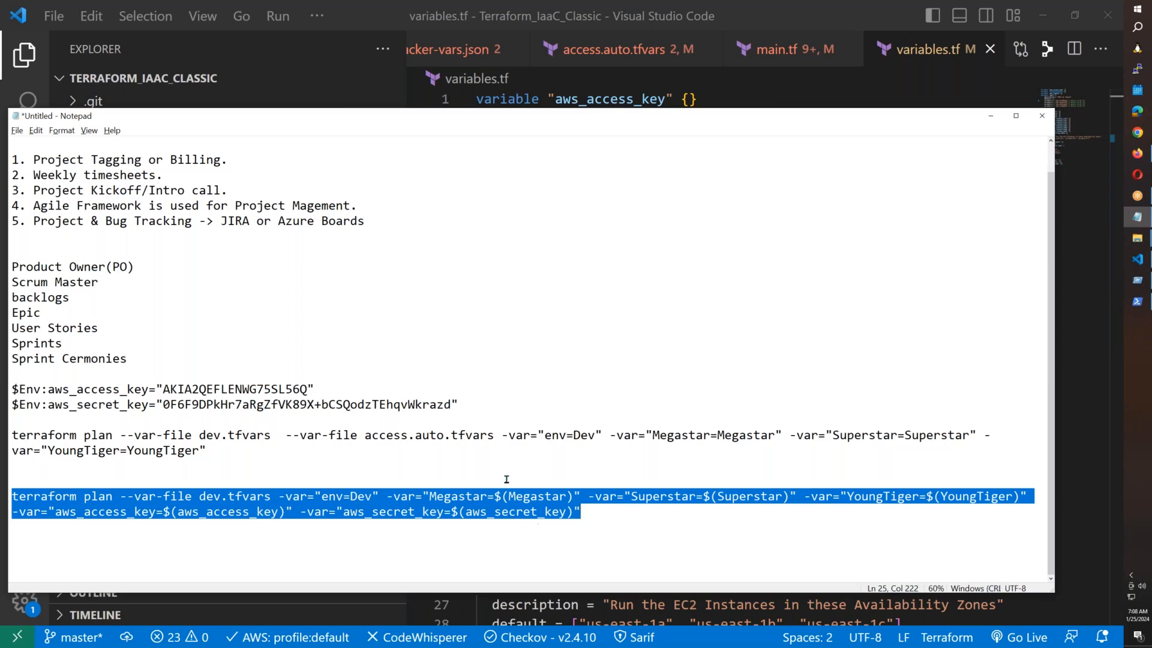
pyautogui.moveTo(495, 437); pyautogui.dragTo(286, 439)
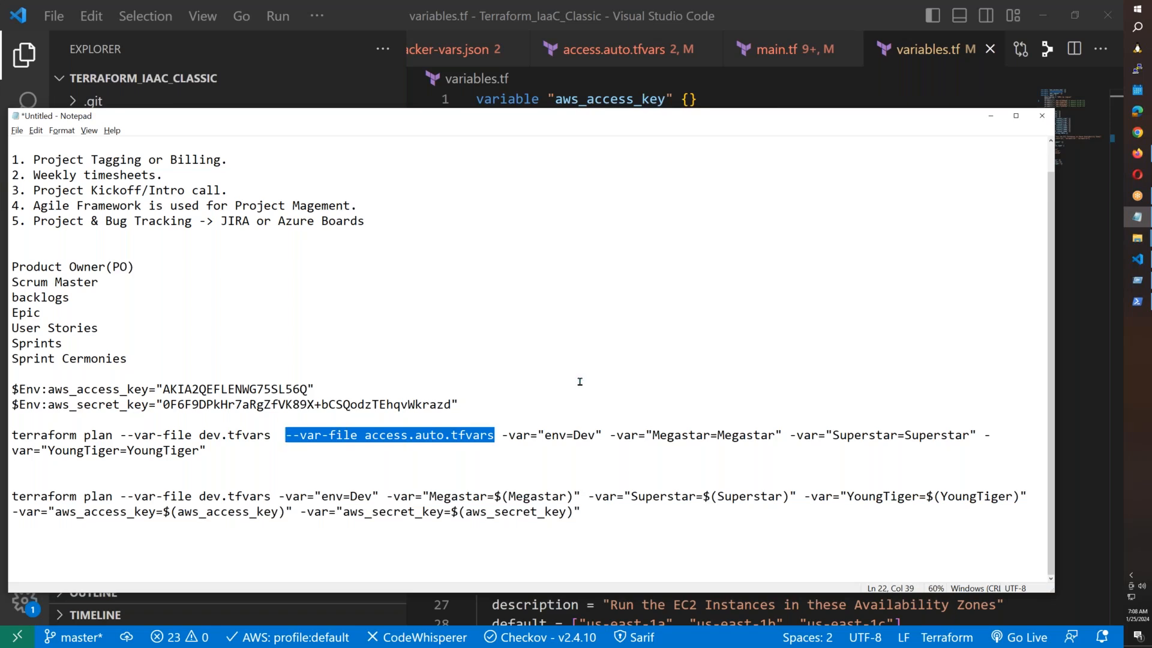
pyautogui.click(284, 439)
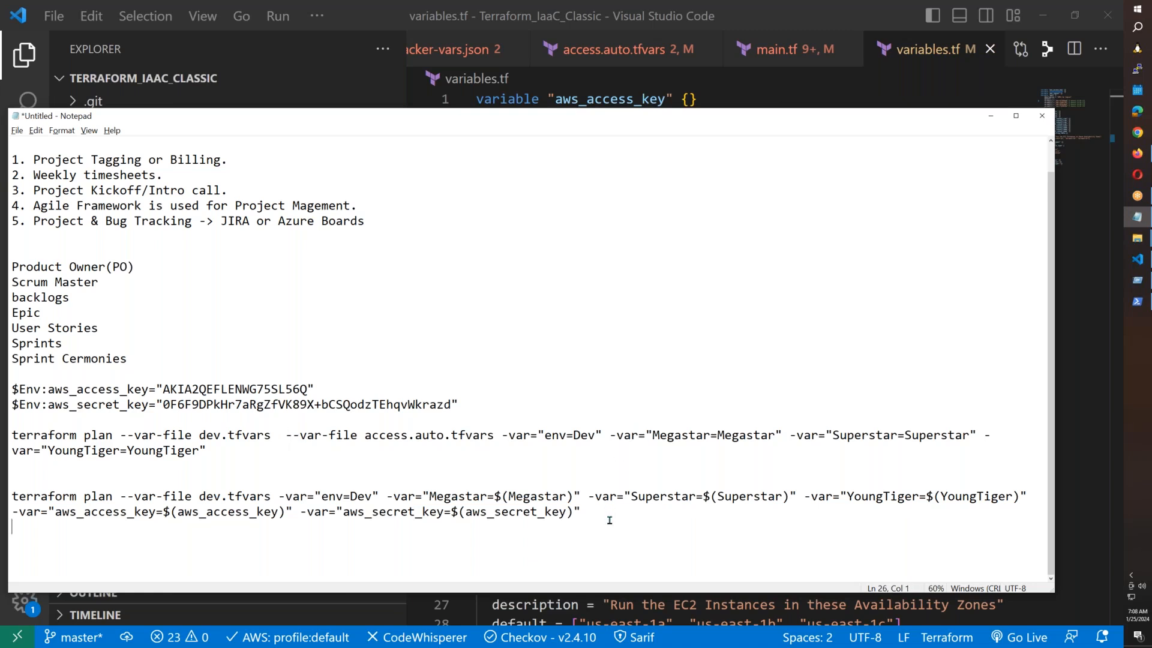
pyautogui.moveTo(609, 519); pyautogui.dragTo(3, 503)
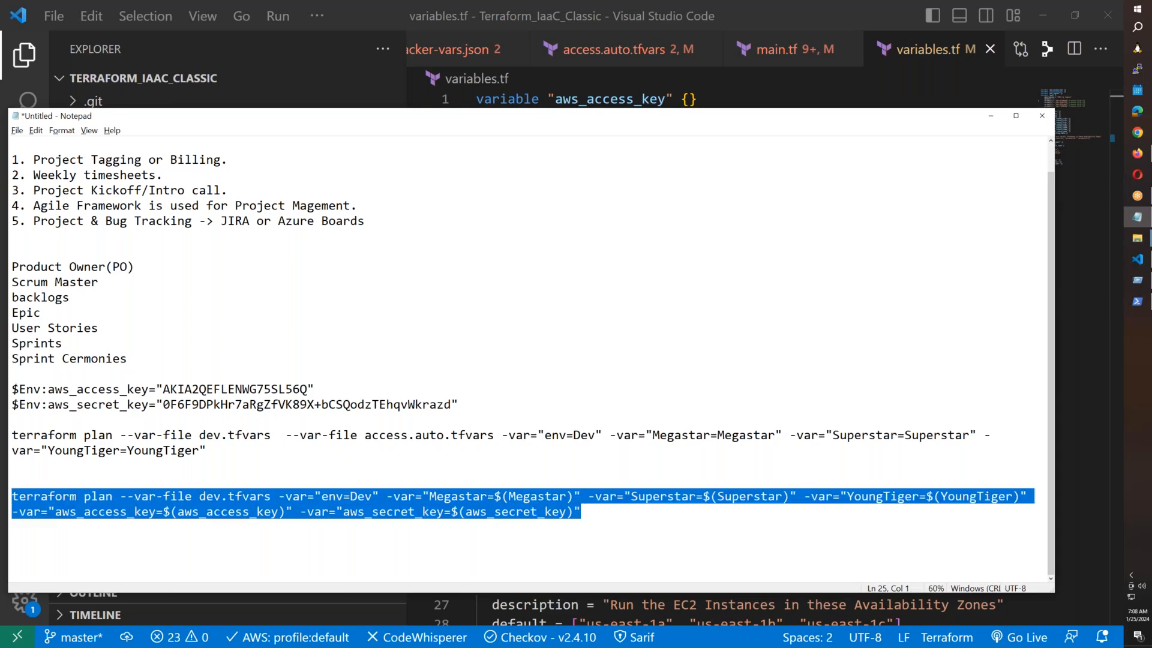
pyautogui.moveTo(1137, 260)
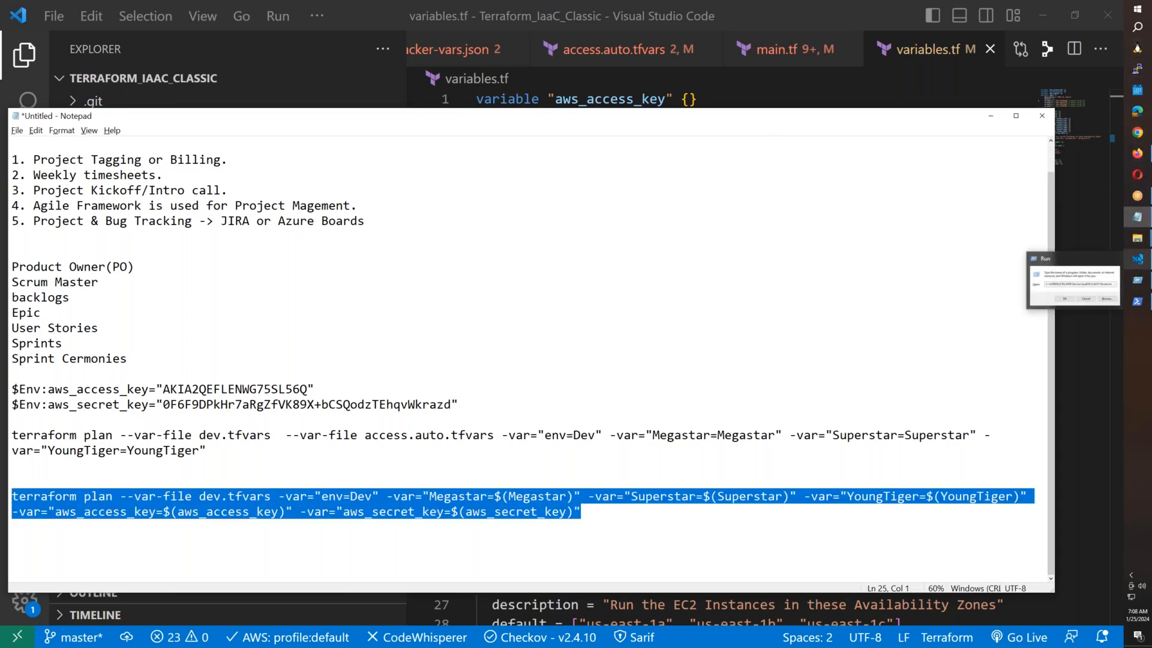
pyautogui.click(1143, 156)
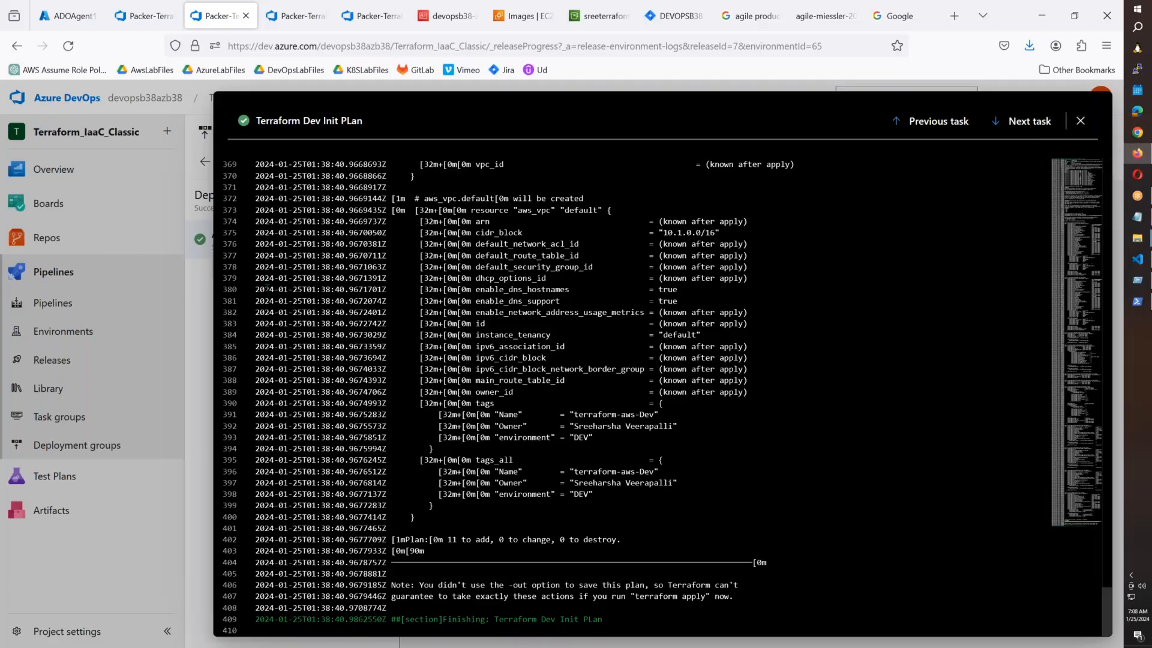
# Close the log and open the Packer-Terraform-Classic-Pipeline release pipeline for editing.
pyautogui.click(1082, 122)
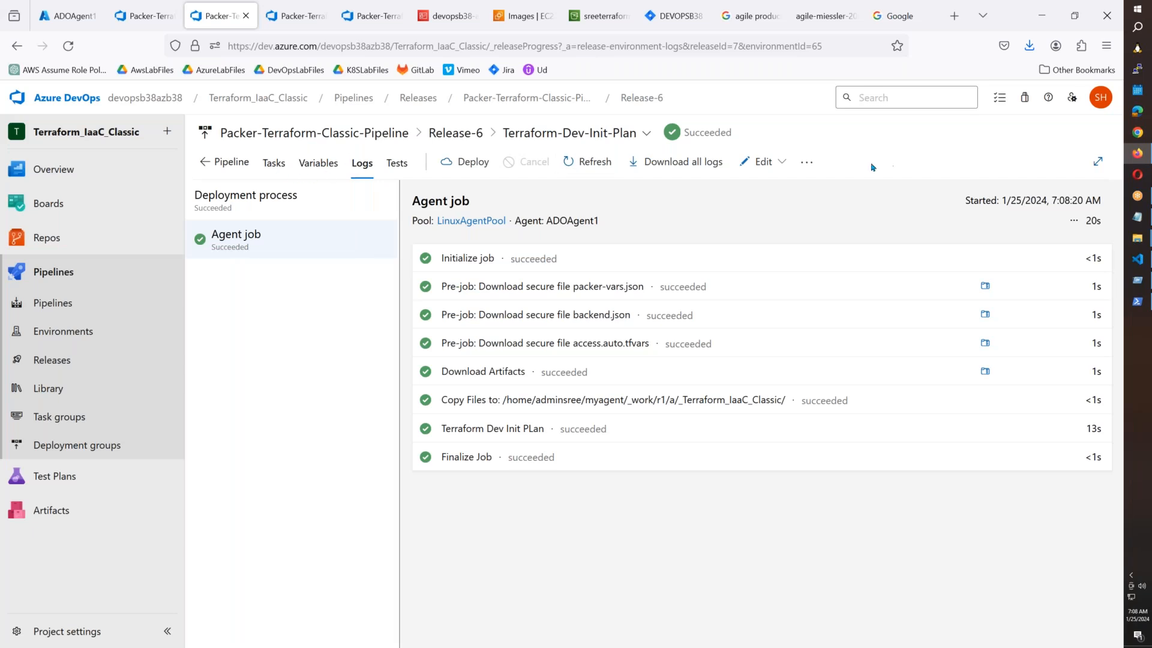
pyautogui.click(763, 162)
pyautogui.click(740, 215)
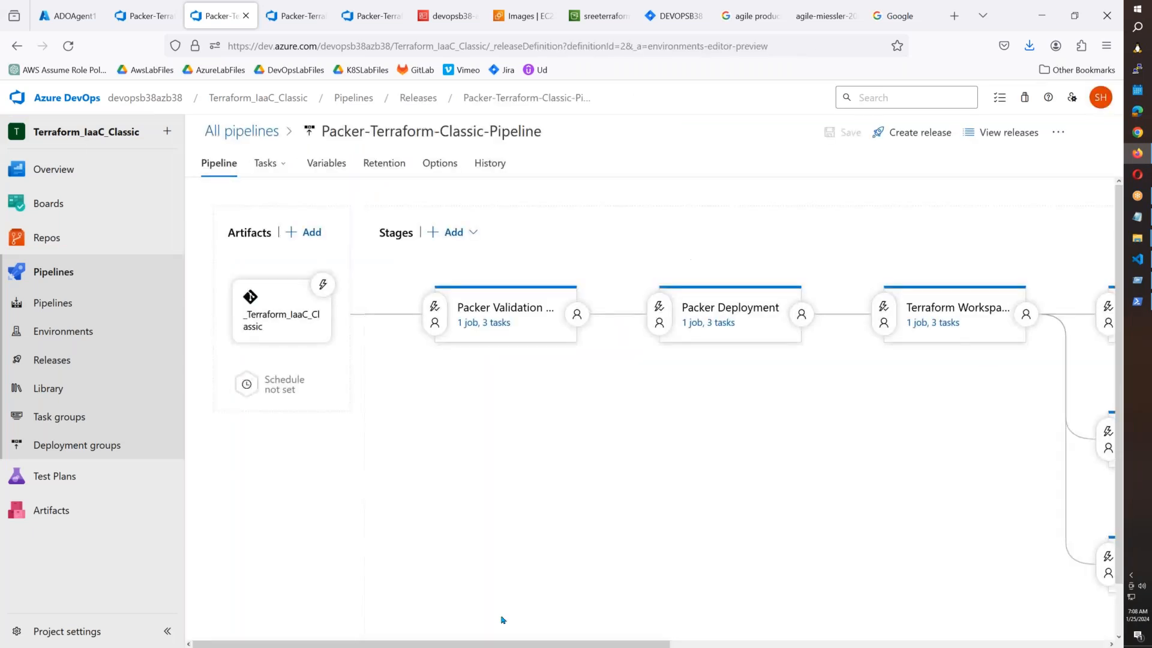
pyautogui.moveTo(484, 644); pyautogui.dragTo(825, 638)
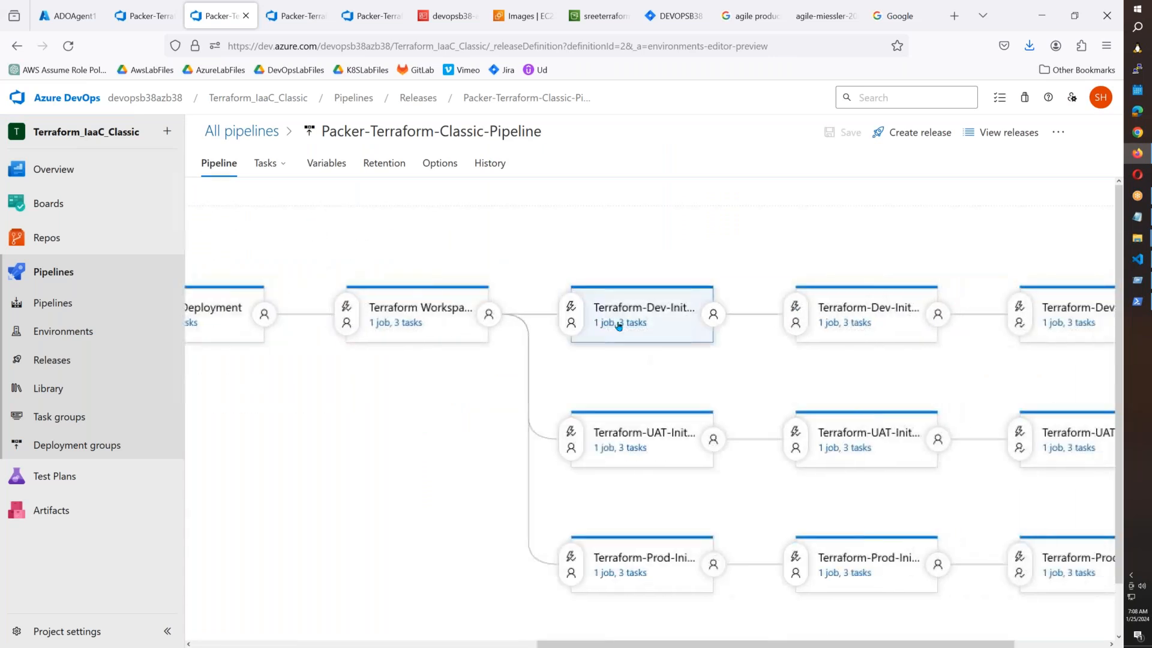
# Select the aws_access_key and aws_secret_key line in the Terraform Dev Init PLan script.
pyautogui.click(621, 325)
pyautogui.click(339, 372)
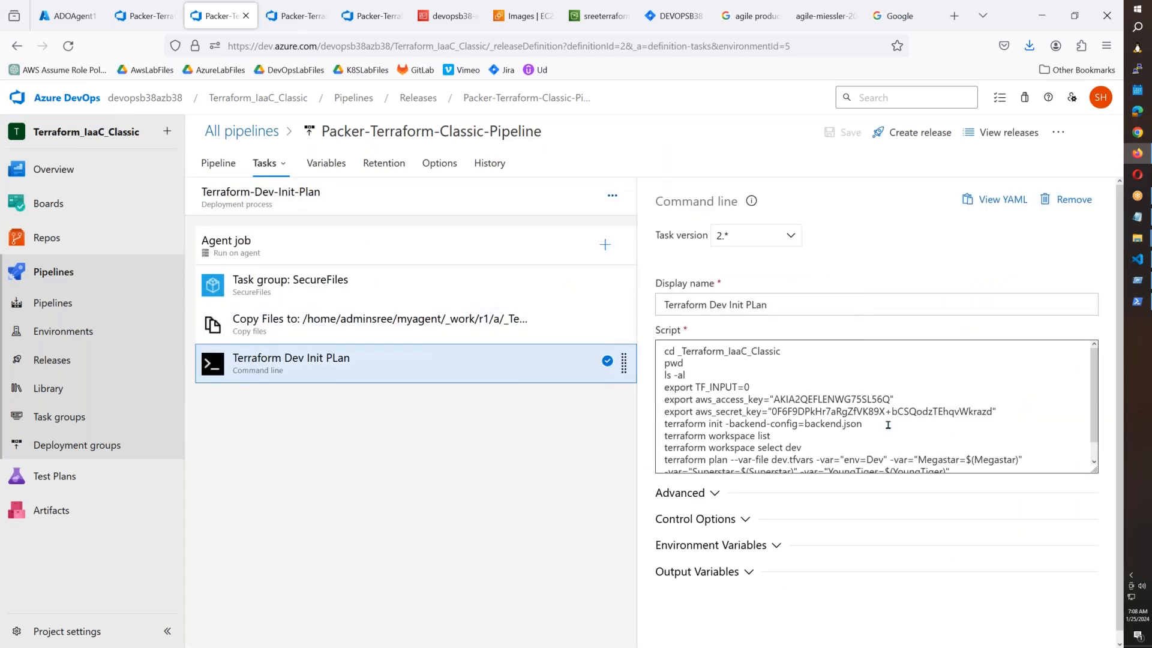
pyautogui.scroll(-1, 890, 428)
pyautogui.scroll(-1, 889, 430)
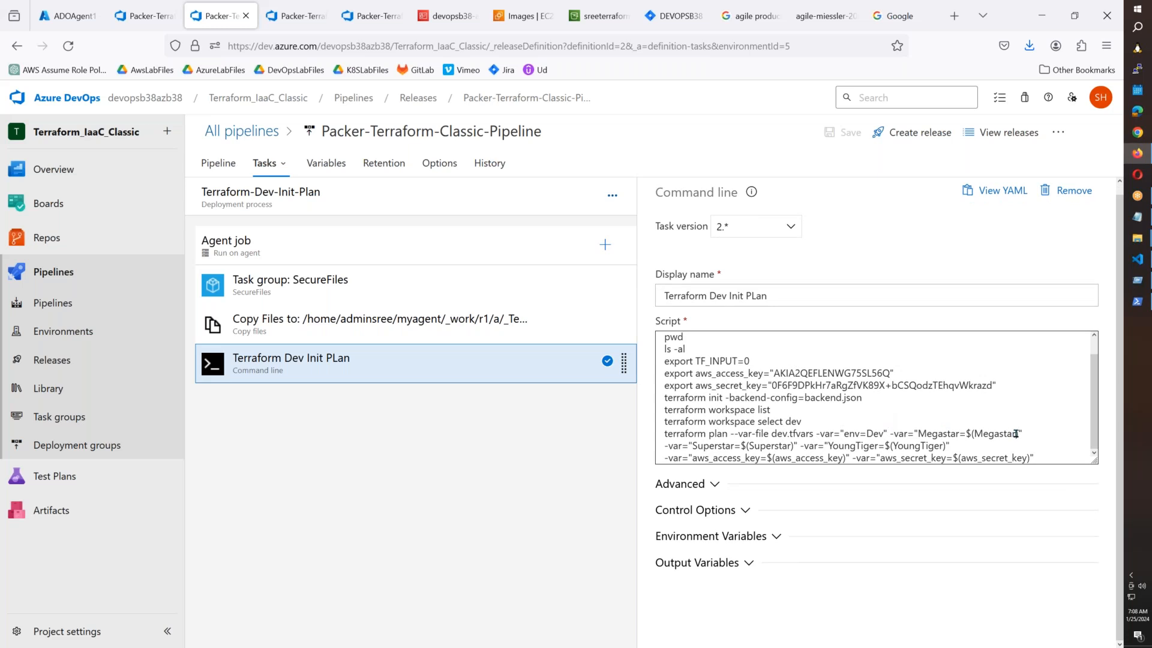
pyautogui.moveTo(1050, 460); pyautogui.dragTo(663, 460)
pyautogui.hotkey('ctrl', 'c')
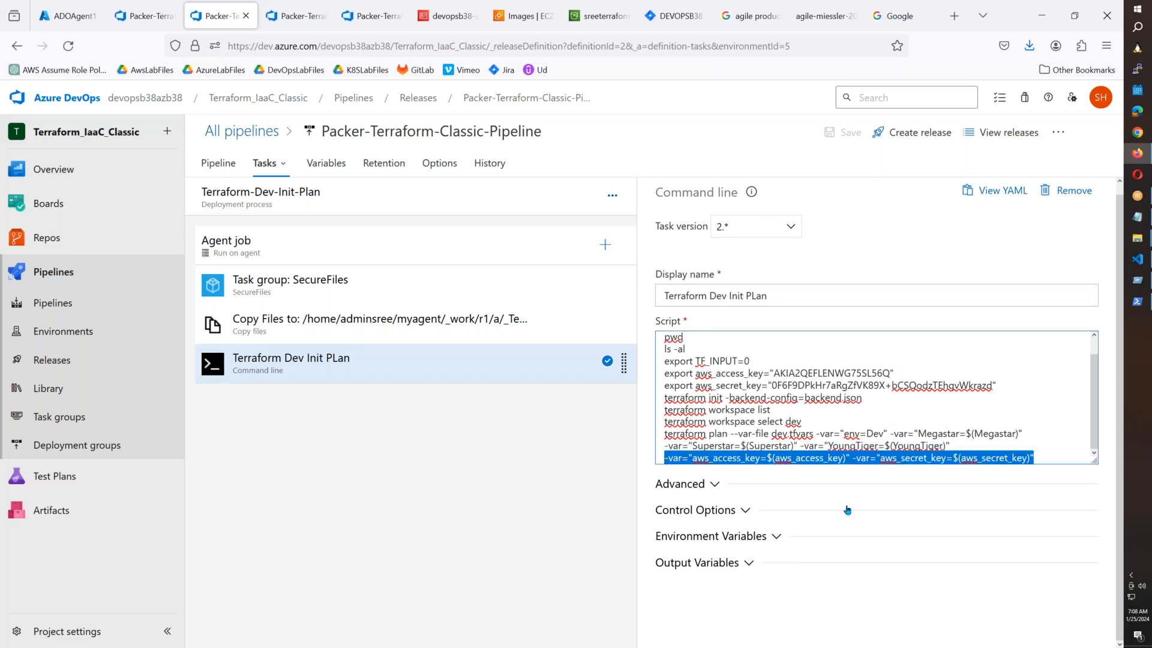
pyautogui.click(282, 172)
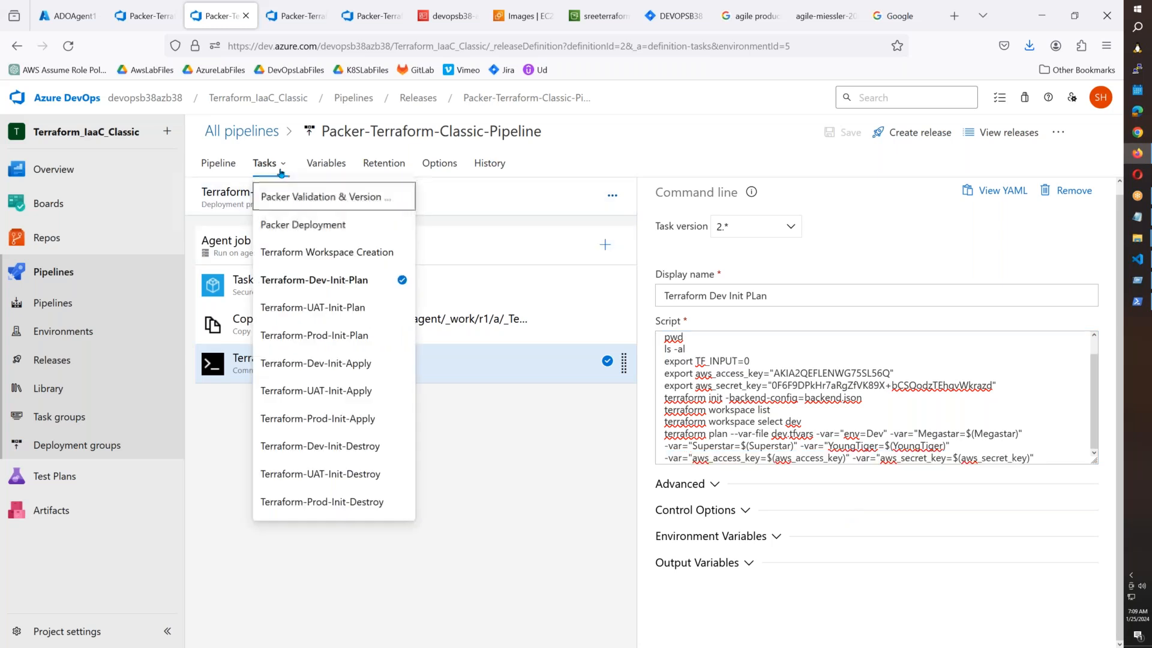
# Paste the aws_access_key and aws_secret_key arguments at the end of the UAT and Prod Init Plan scripts.
pyautogui.click(294, 307)
pyautogui.click(294, 366)
pyautogui.click(1087, 446)
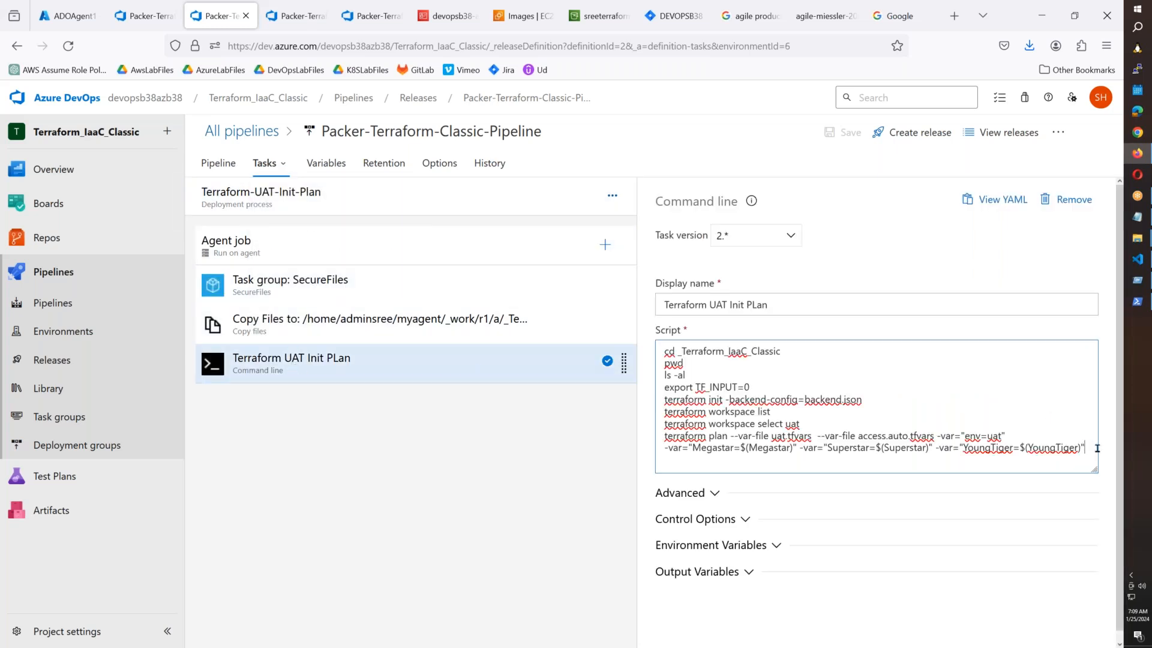
pyautogui.hotkey('ctrl', 'v')
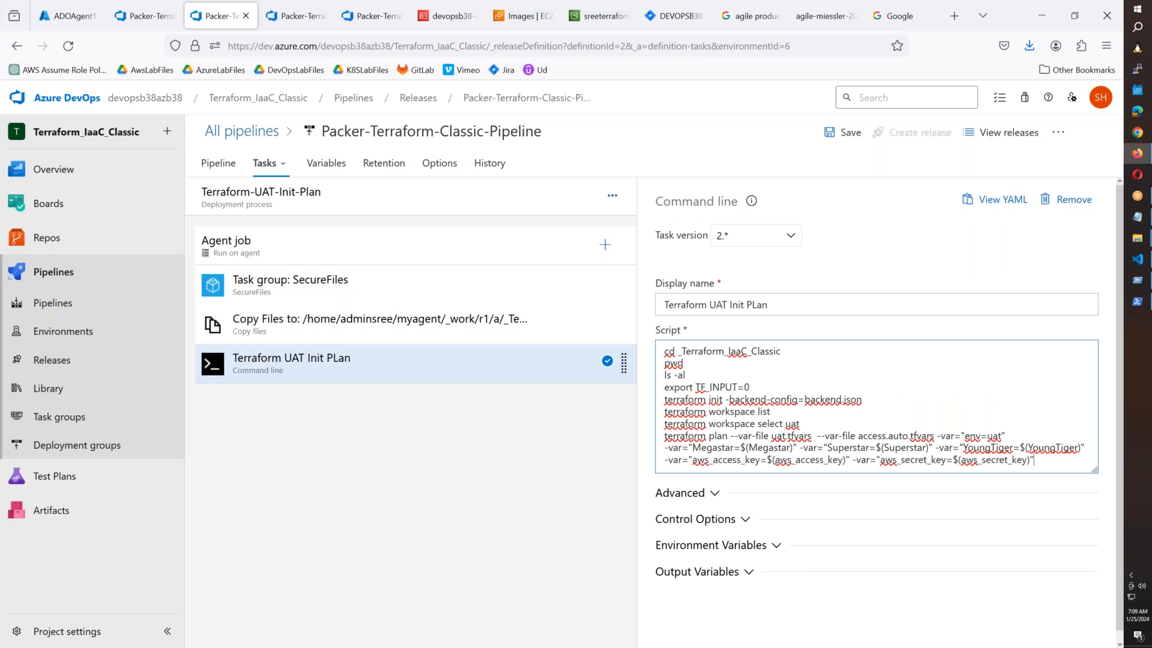
pyautogui.click(266, 162)
pyautogui.click(333, 335)
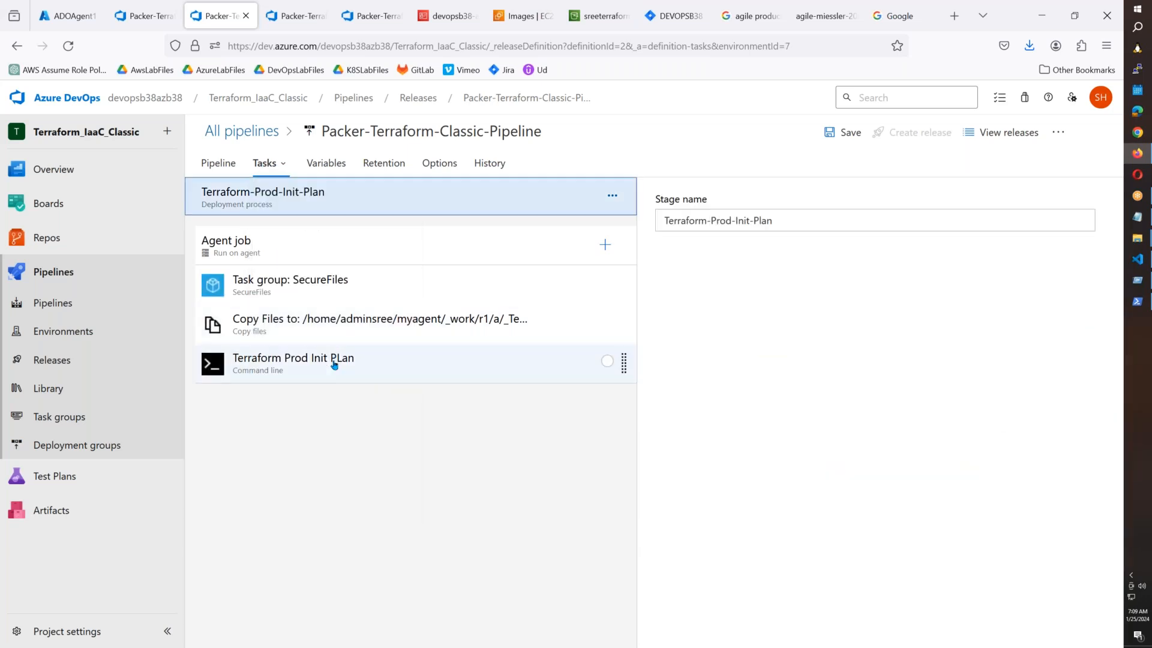
pyautogui.click(335, 360)
pyautogui.click(1092, 447)
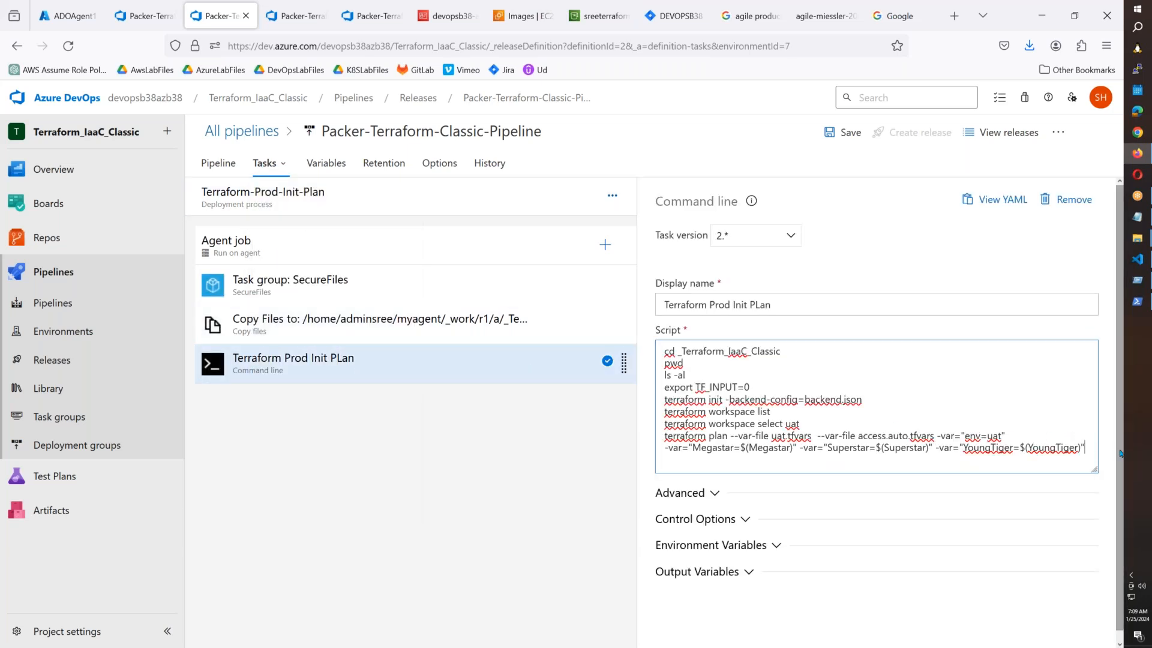
pyautogui.hotkey('ctrl', 'v')
# Bring up the Terraform-Dev-Init-Apply stage's Terraform Dev Apply task.
pyautogui.click(266, 177)
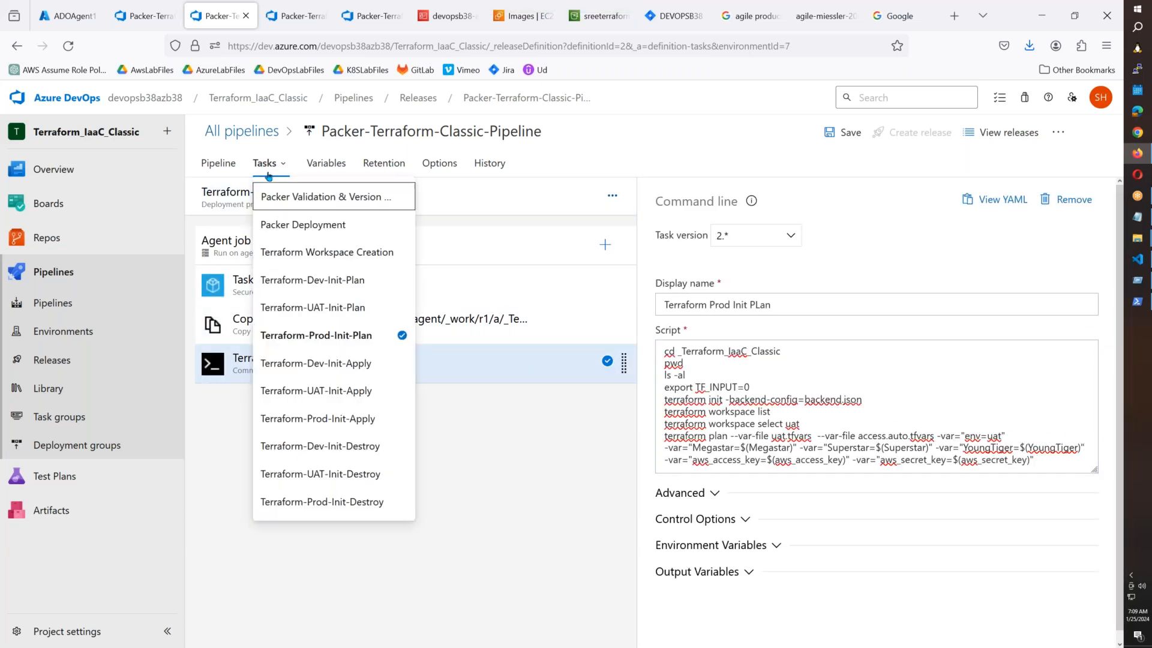
pyautogui.click(324, 367)
pyautogui.click(324, 370)
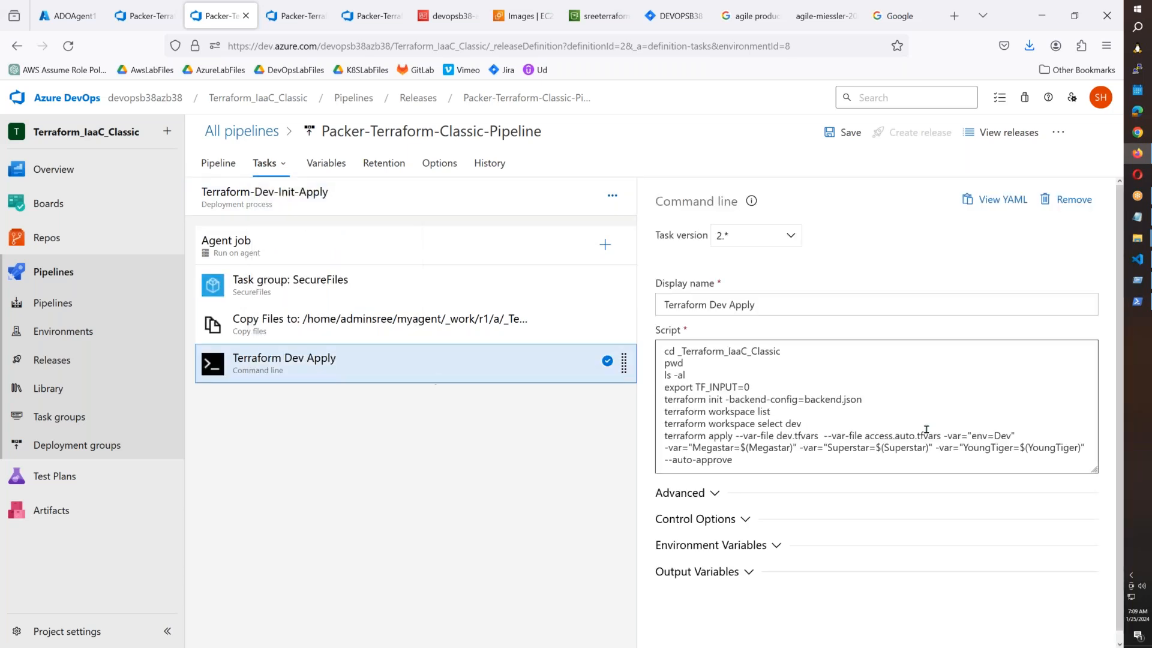
# Insert the access and secret key arguments before --auto-approve in the Dev Apply script.
pyautogui.click(666, 460)
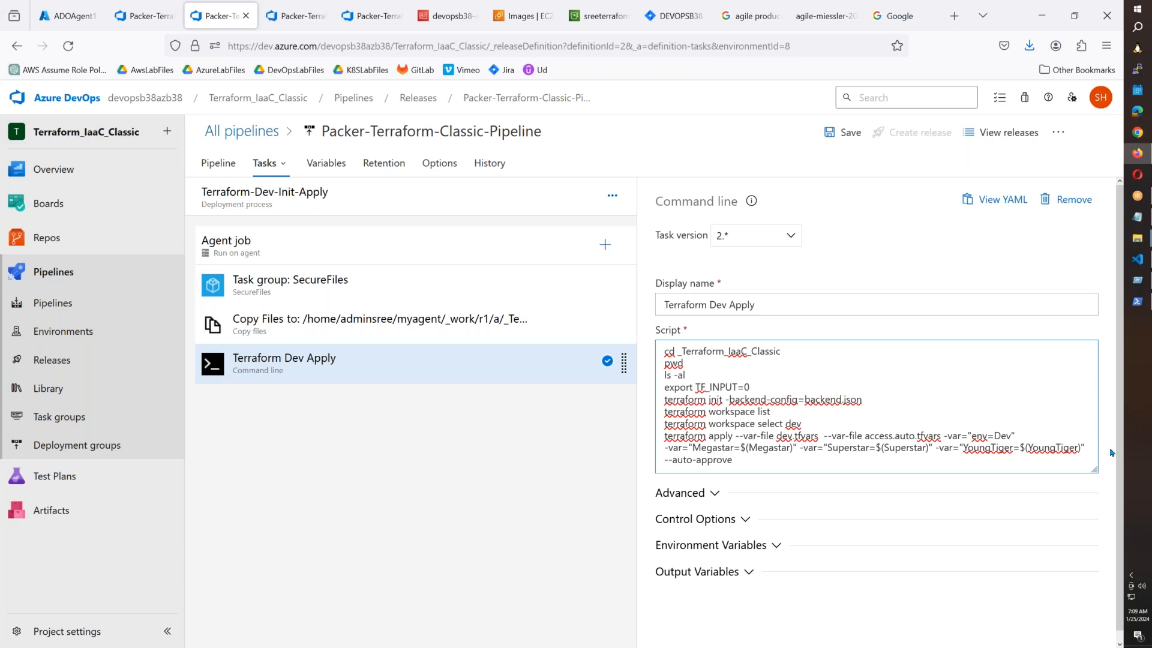
pyautogui.press('Delete')
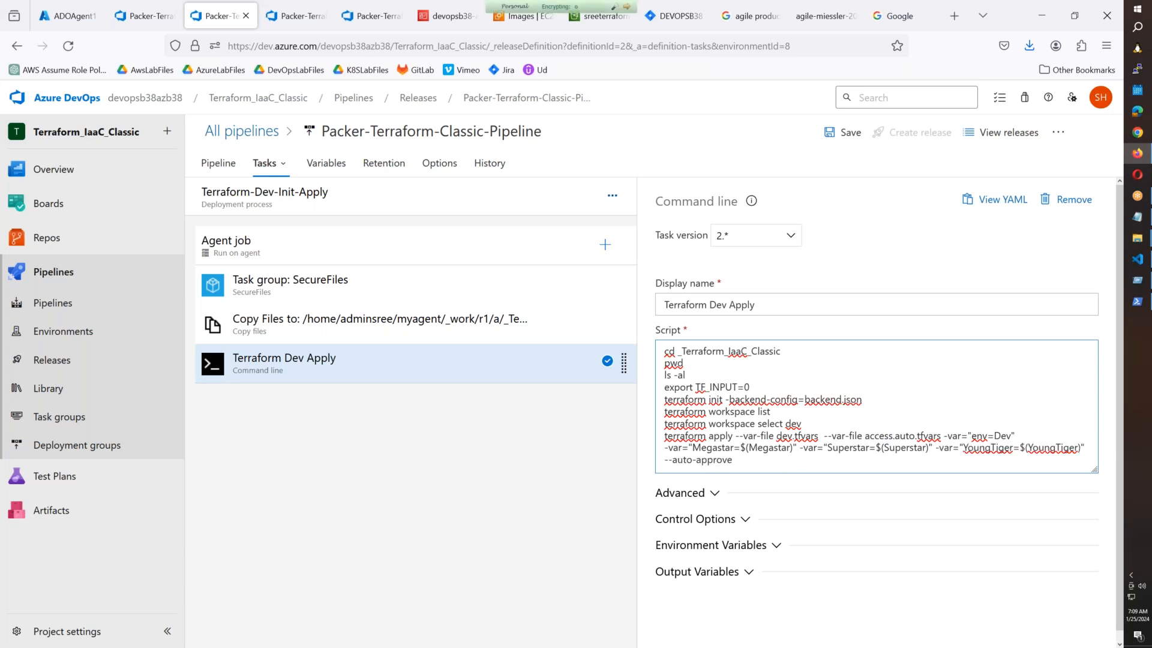
pyautogui.hotkey('ctrl', 'v')
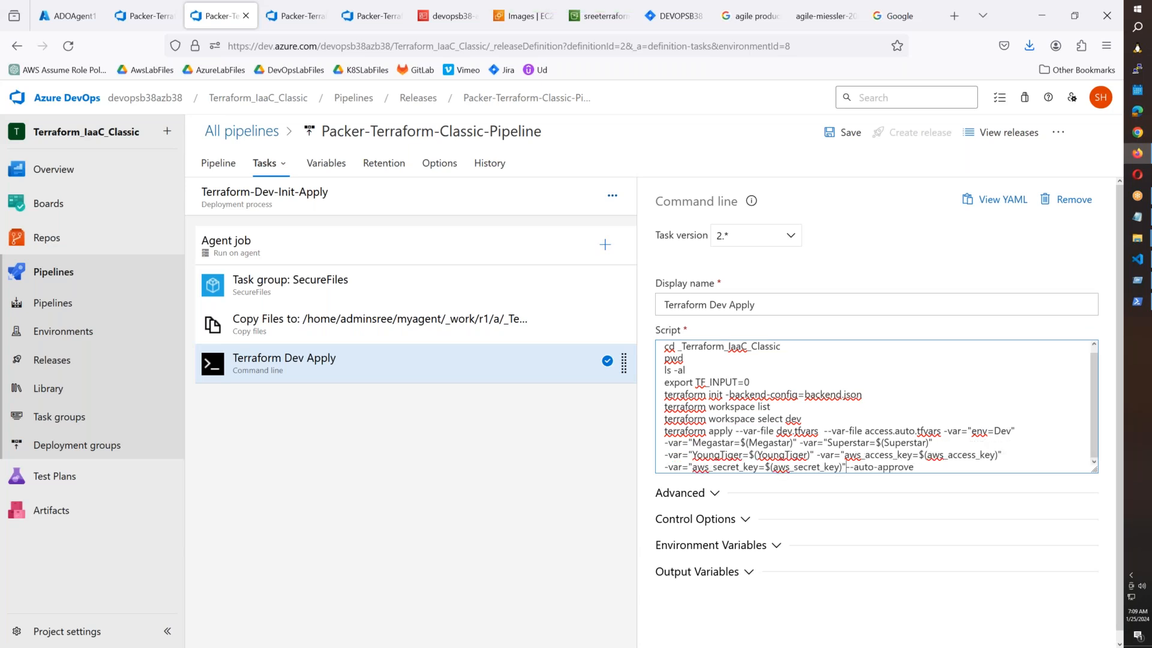
# Paste the access and secret key arguments into the Terraform UAT Init Apply script.
pyautogui.click(265, 163)
pyautogui.click(303, 390)
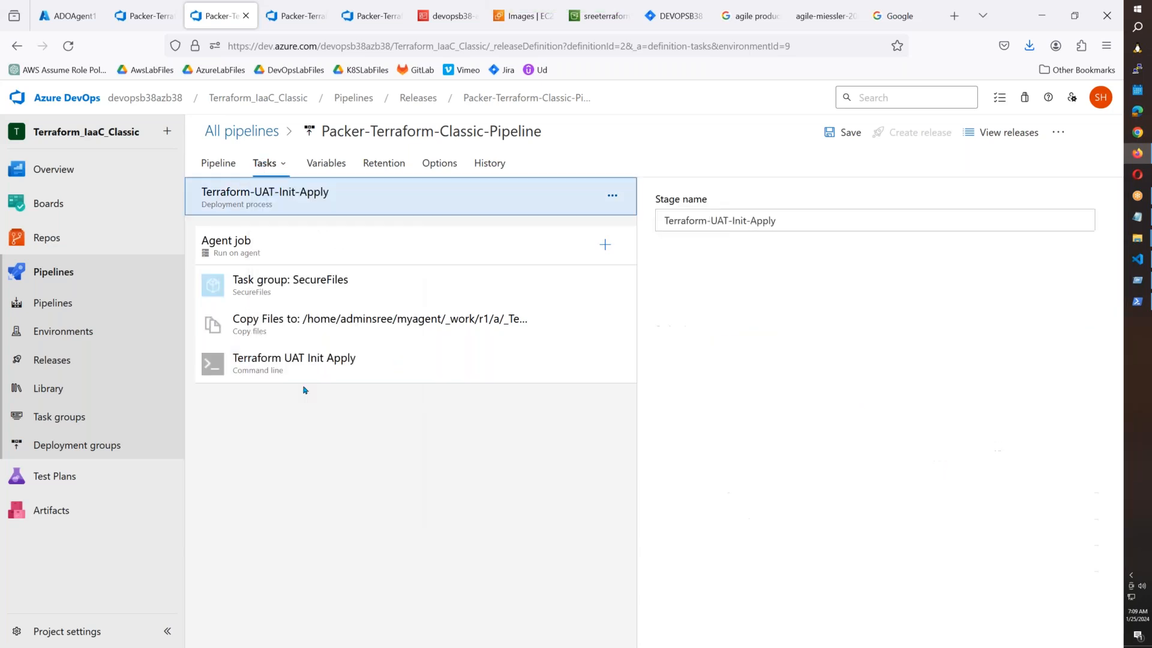
pyautogui.click(317, 367)
pyautogui.click(1090, 452)
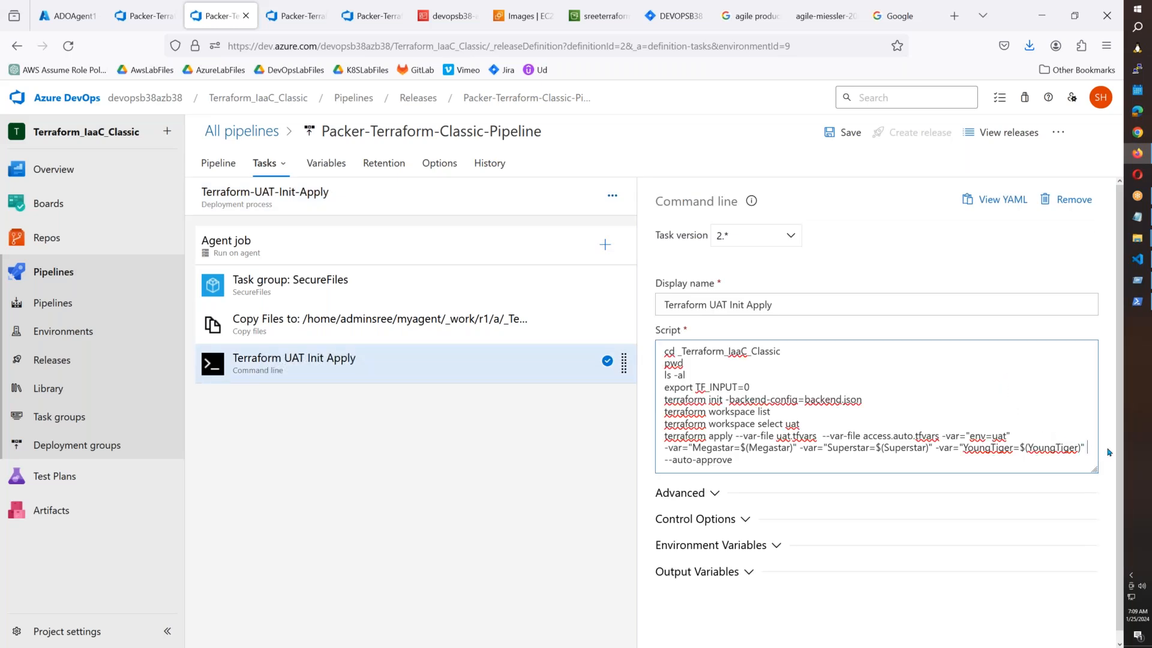
pyautogui.hotkey('ctrl', 'v')
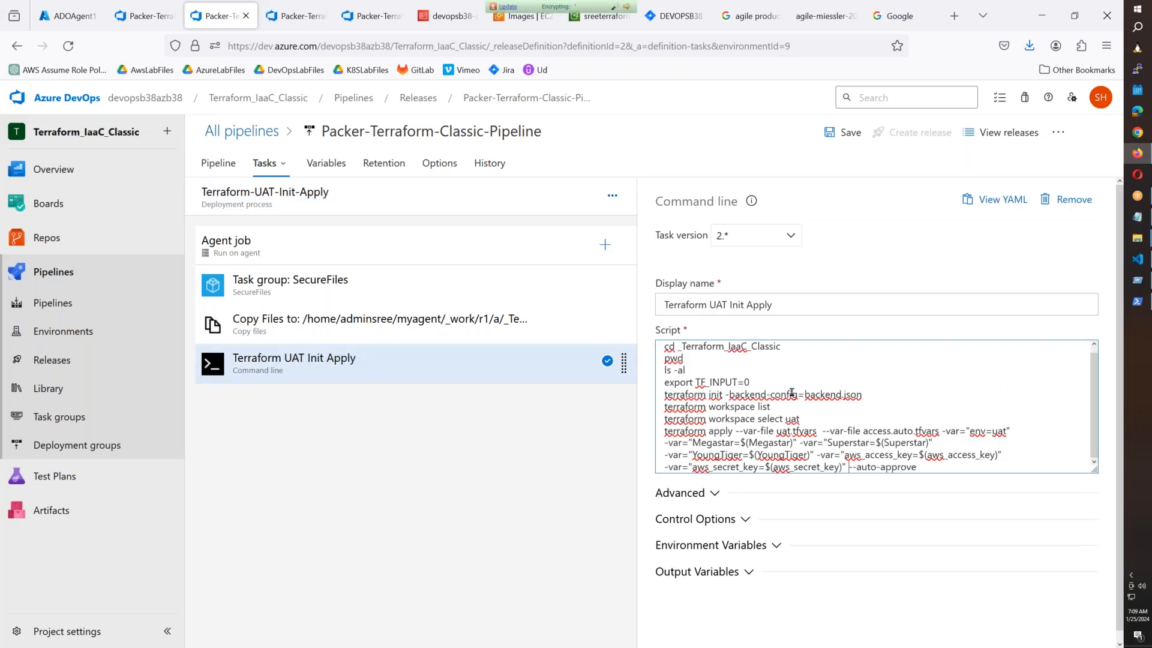
# Place the cursor at the UAT script's last -var line, then go to Terraform-Prod-Init-Apply.
pyautogui.click(279, 162)
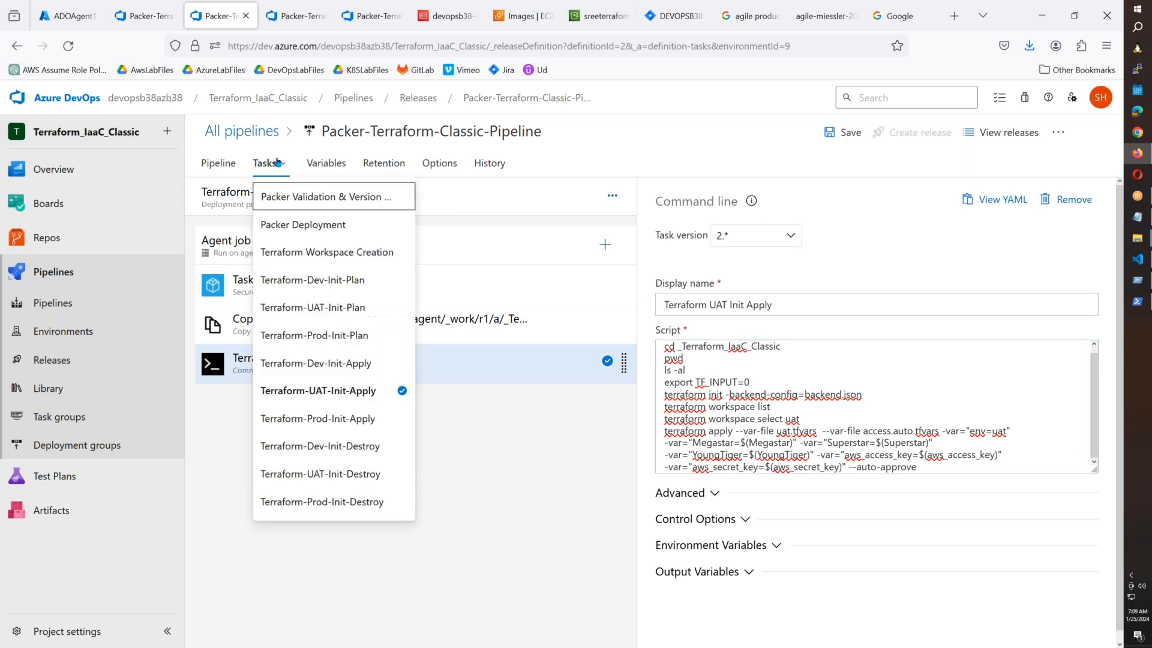
pyautogui.click(664, 470)
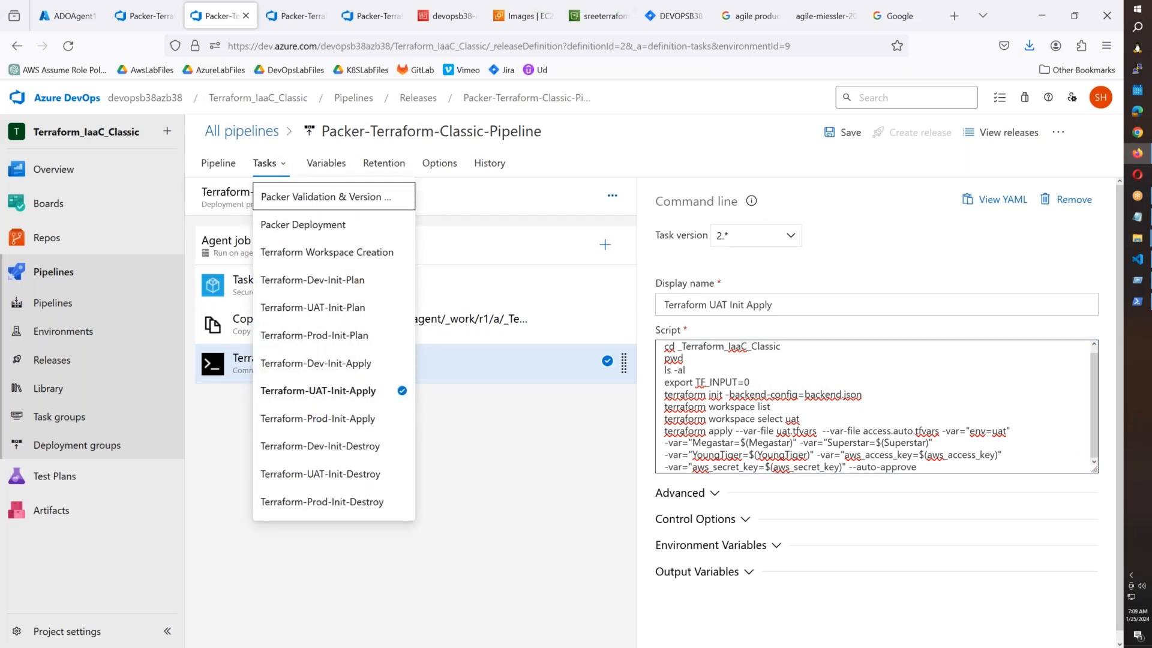
pyautogui.click(620, 477)
pyautogui.click(665, 470)
pyautogui.click(666, 467)
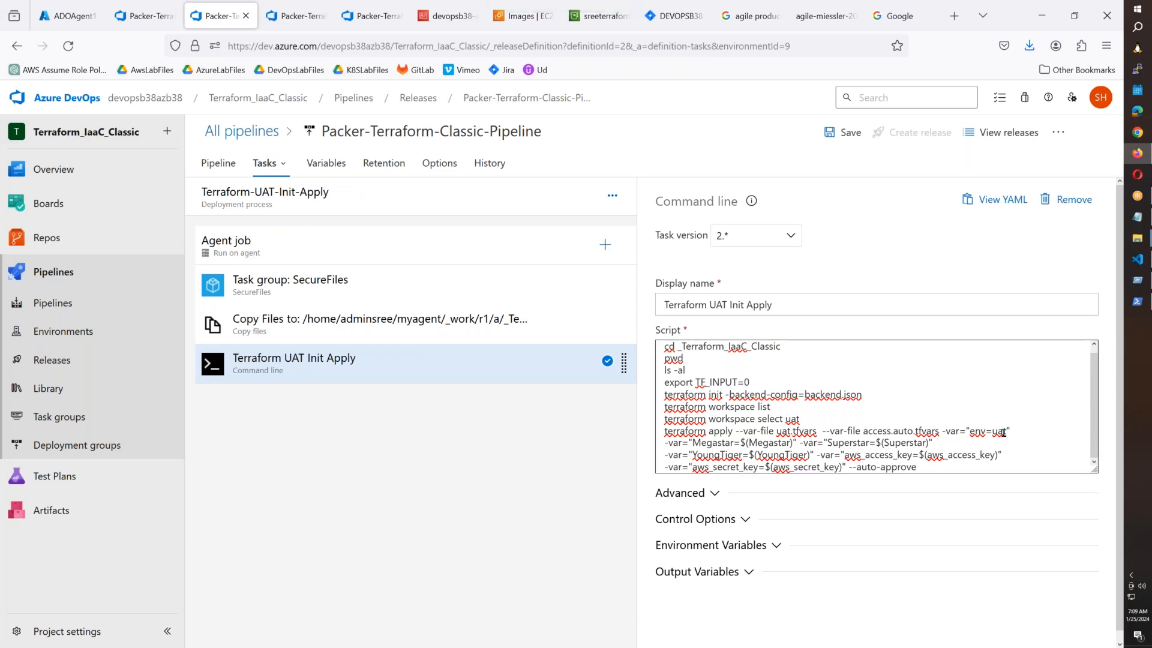
pyautogui.click(268, 163)
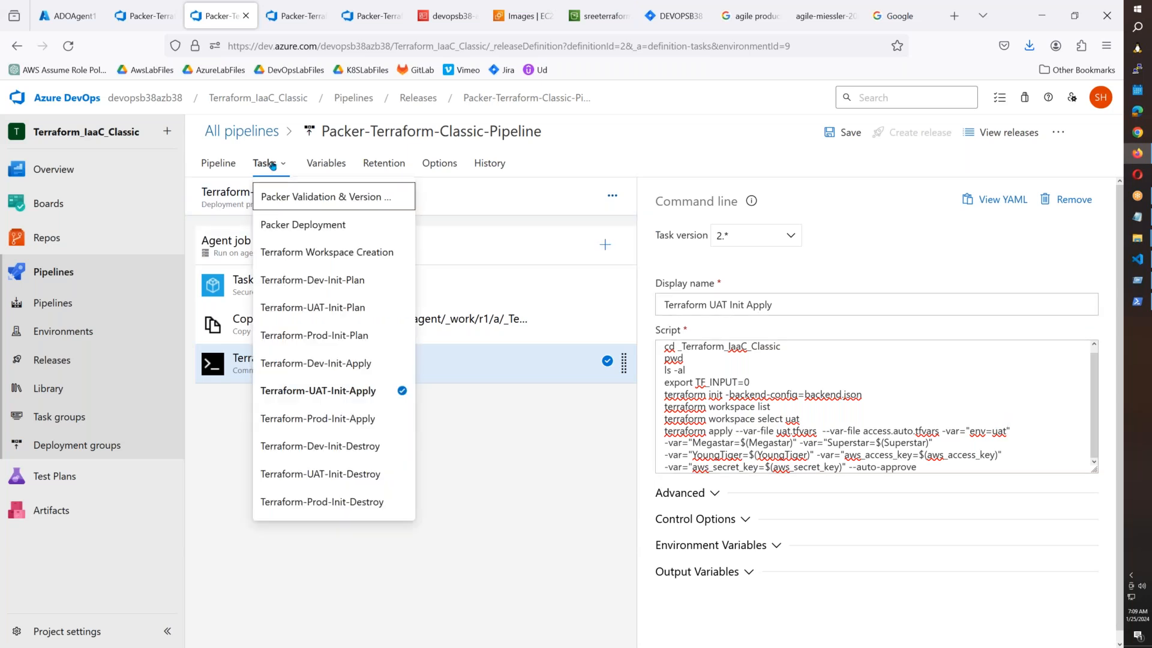
pyautogui.click(333, 420)
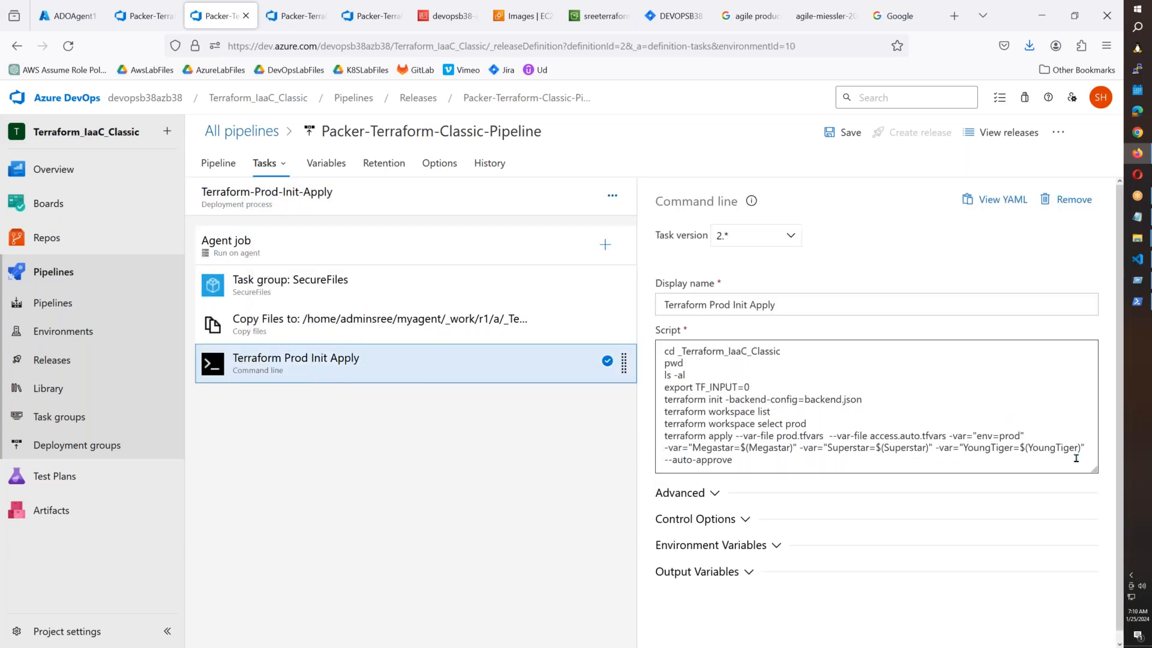
# Paste the AWS access and secret key variables into the Prod apply and Dev Destroy scripts.
pyautogui.click(1094, 449)
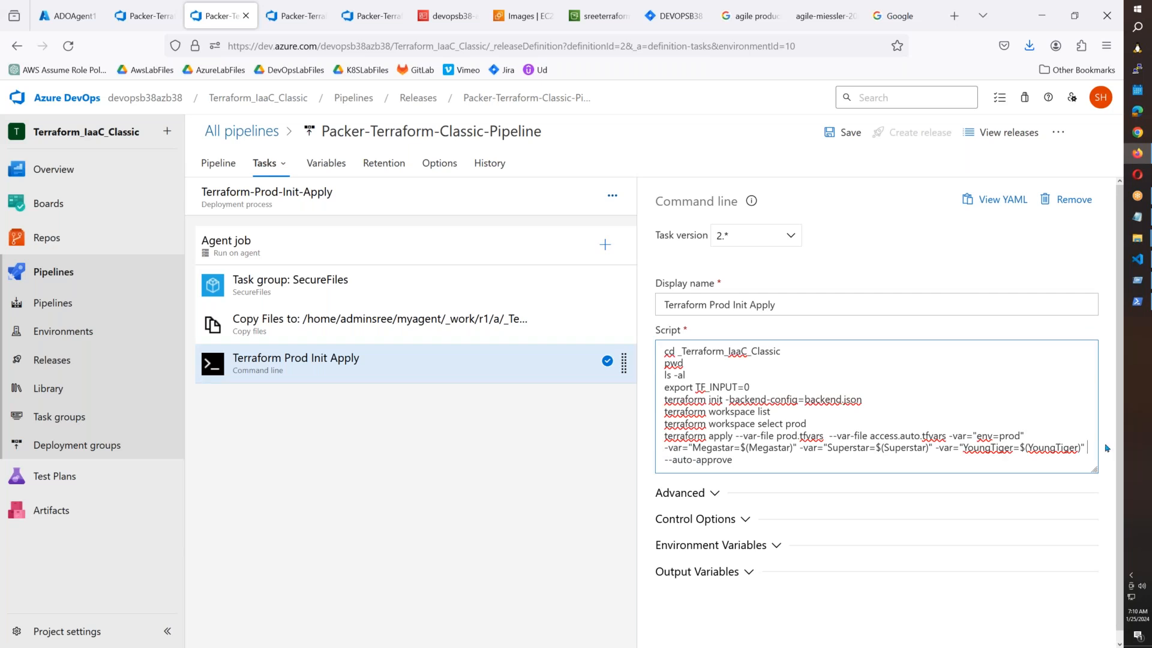
pyautogui.hotkey('ctrl', 'v')
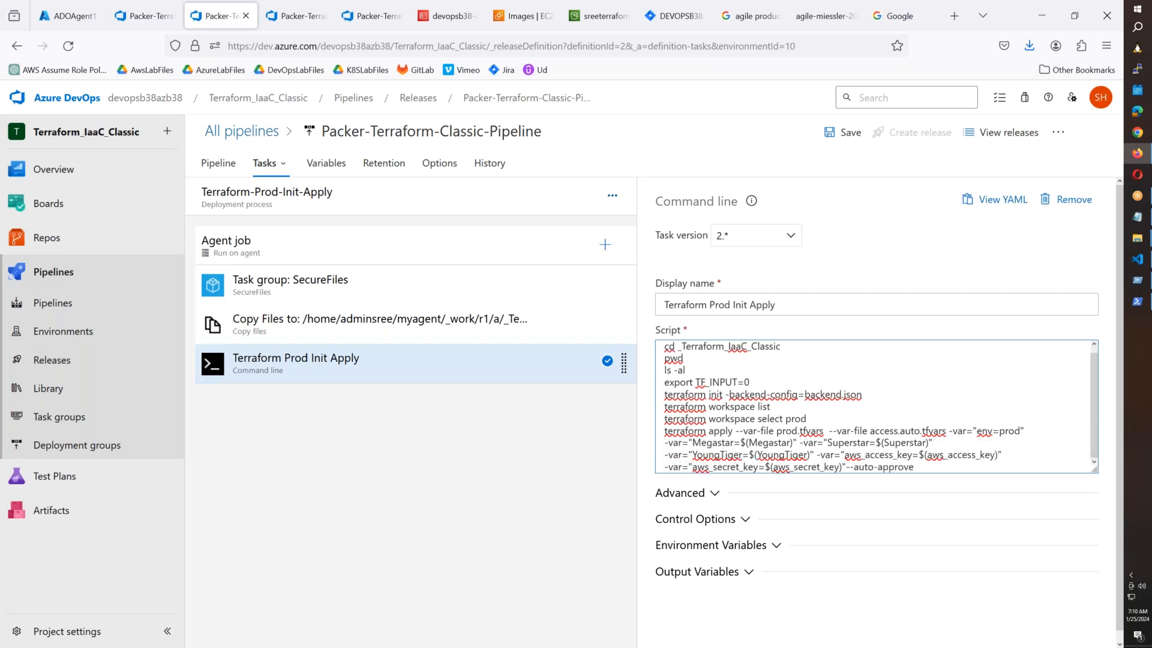
pyautogui.click(270, 174)
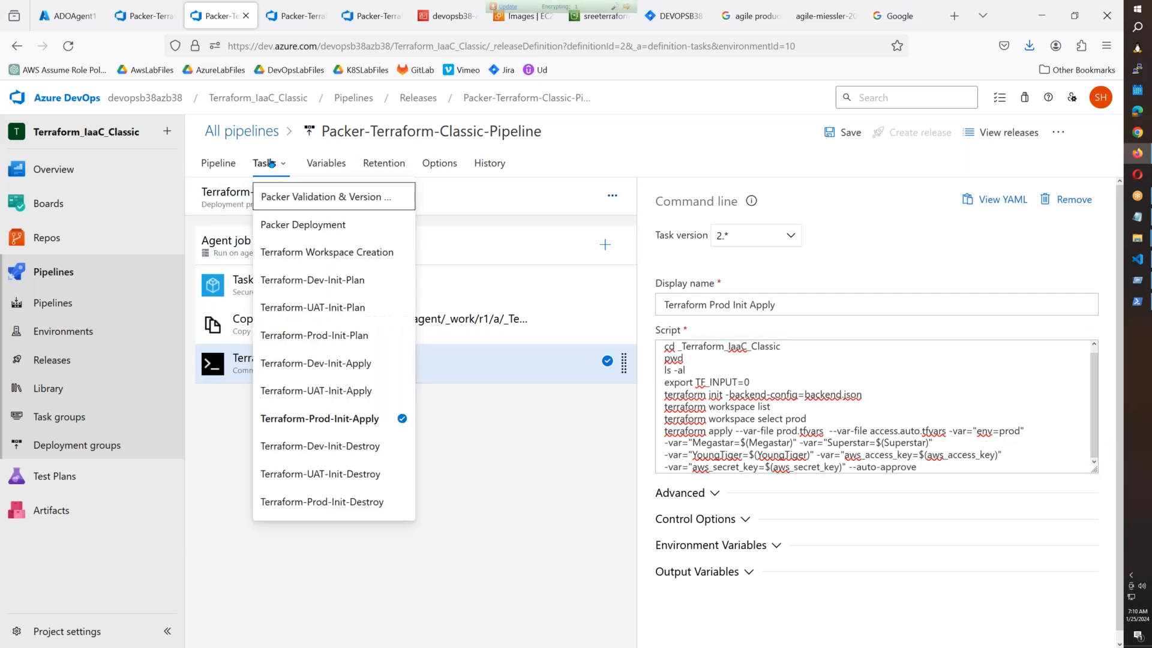
pyautogui.click(336, 441)
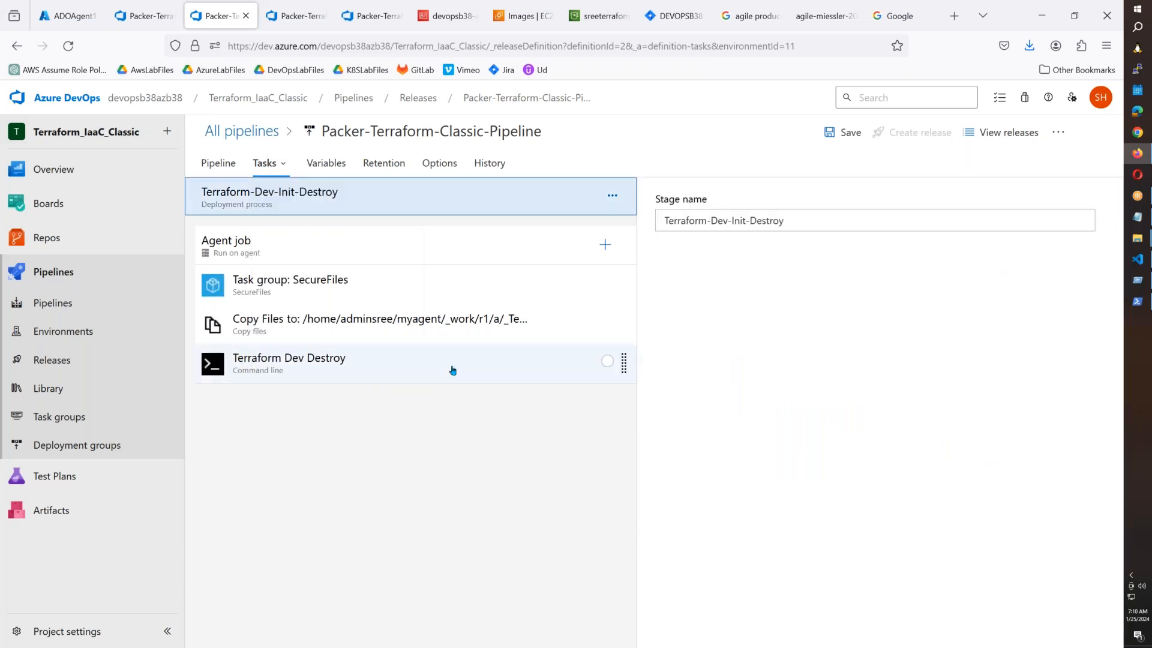
pyautogui.click(456, 368)
pyautogui.click(1089, 447)
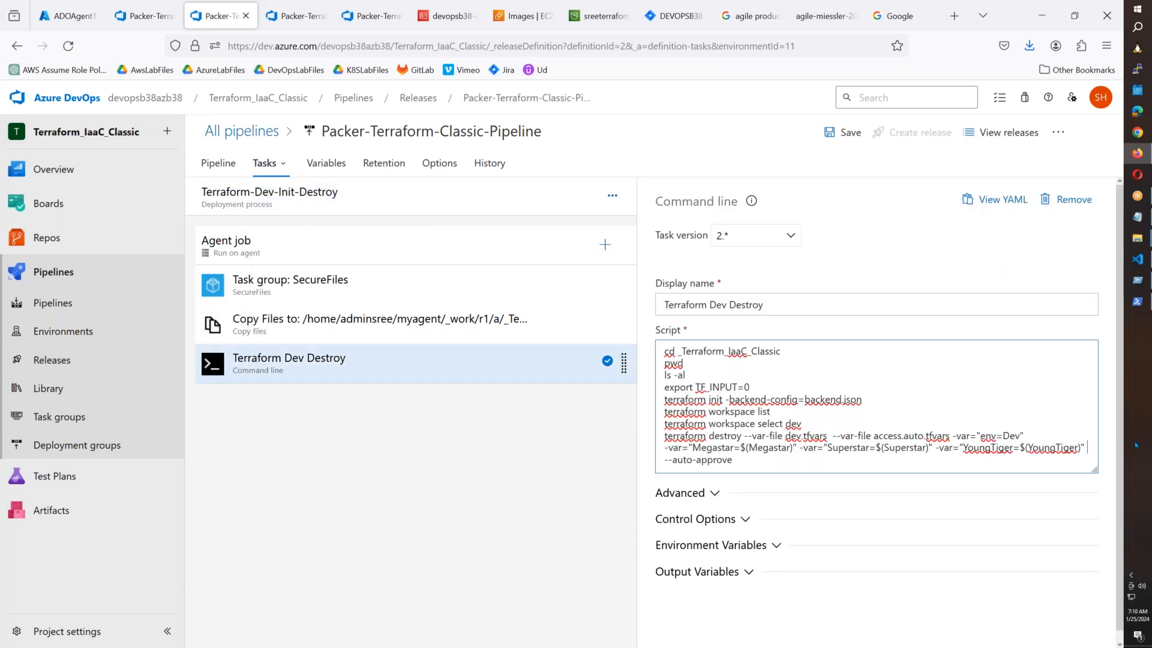
pyautogui.hotkey('ctrl', 'v')
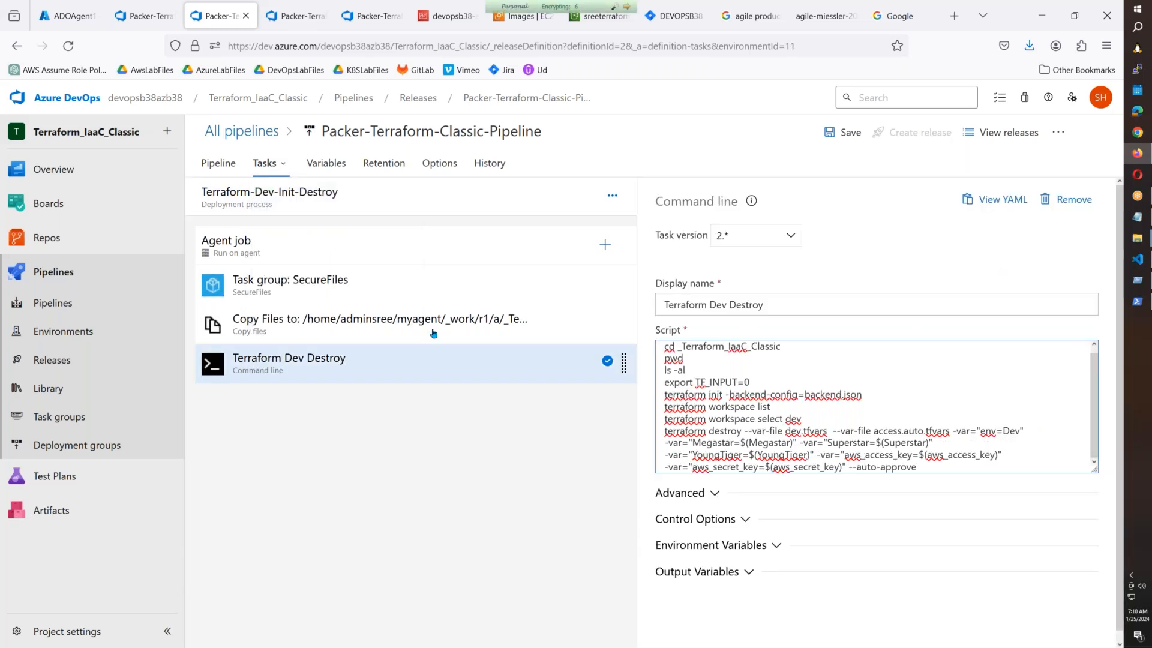
# Paste the AWS access and secret key variables into the UAT and Prod Destroy scripts.
pyautogui.click(283, 163)
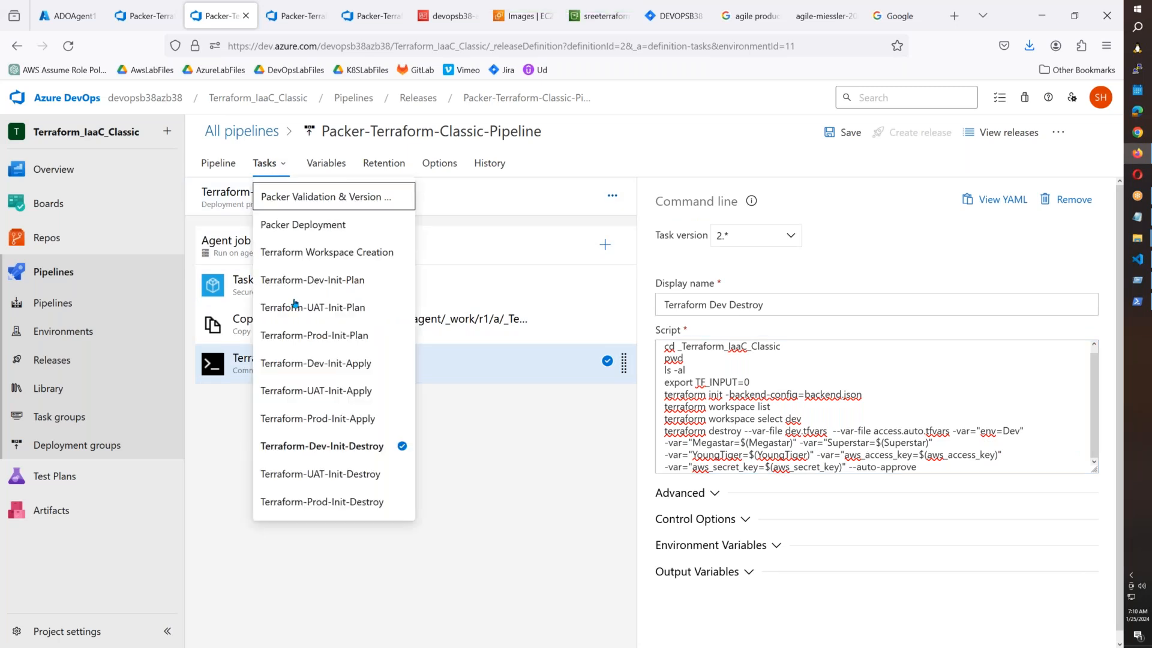
pyautogui.click(319, 472)
pyautogui.click(330, 378)
pyautogui.click(1087, 447)
pyautogui.hotkey('ctrl', 'v')
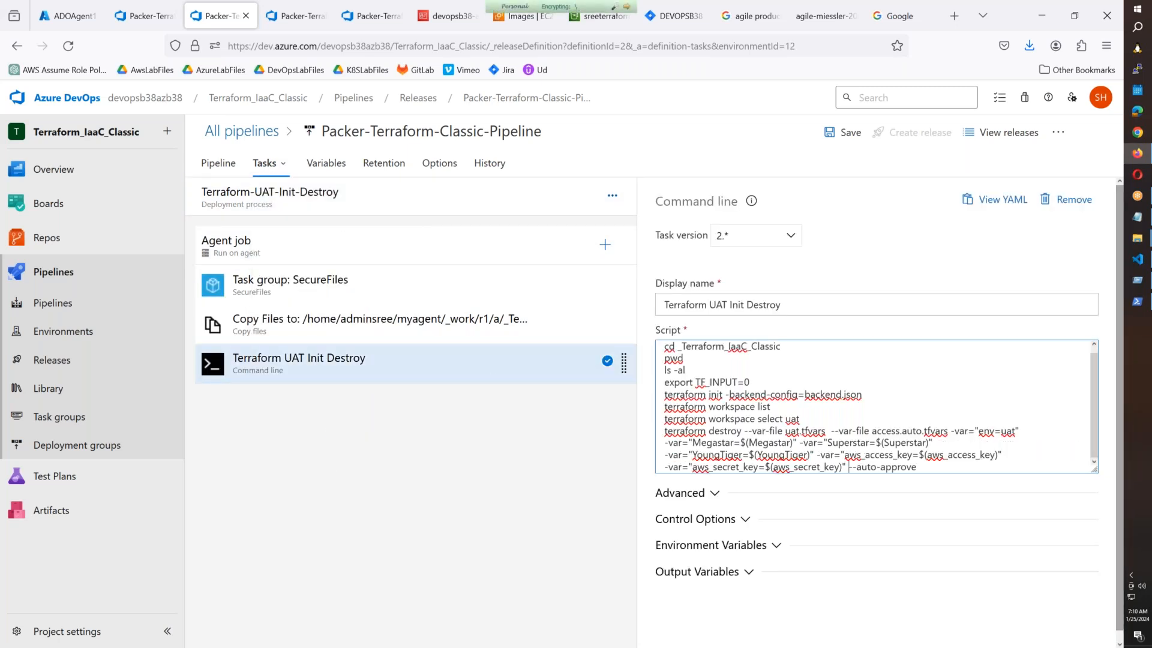
pyautogui.click(279, 169)
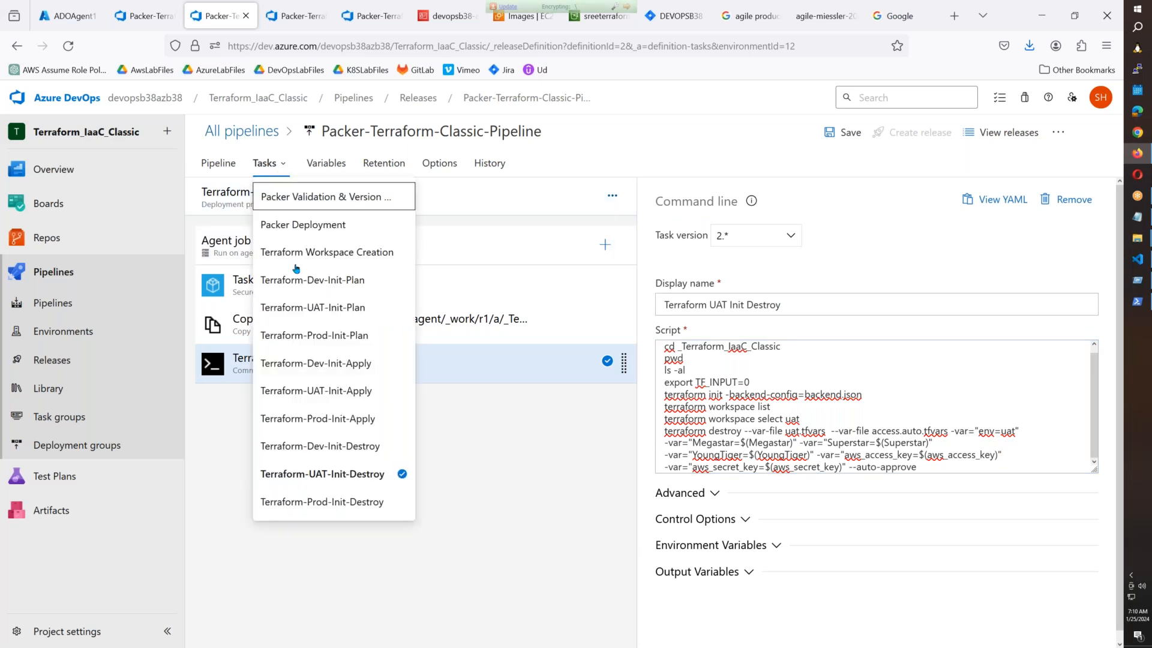
pyautogui.click(321, 501)
pyautogui.click(322, 359)
pyautogui.click(1088, 447)
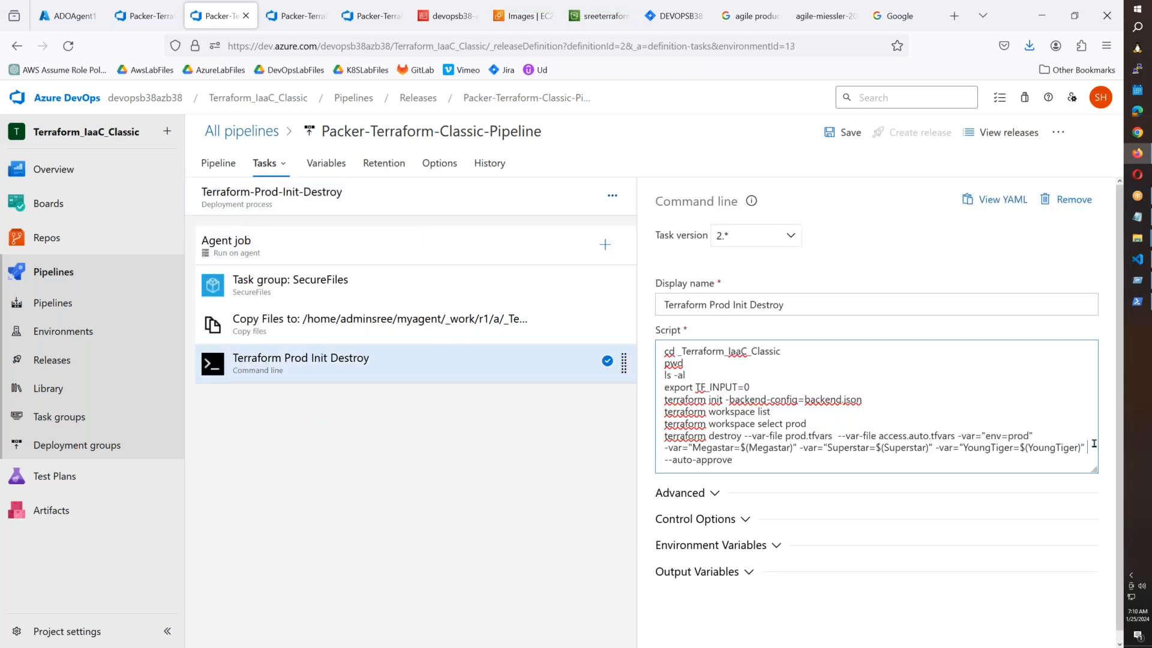
pyautogui.hotkey('ctrl', 'v')
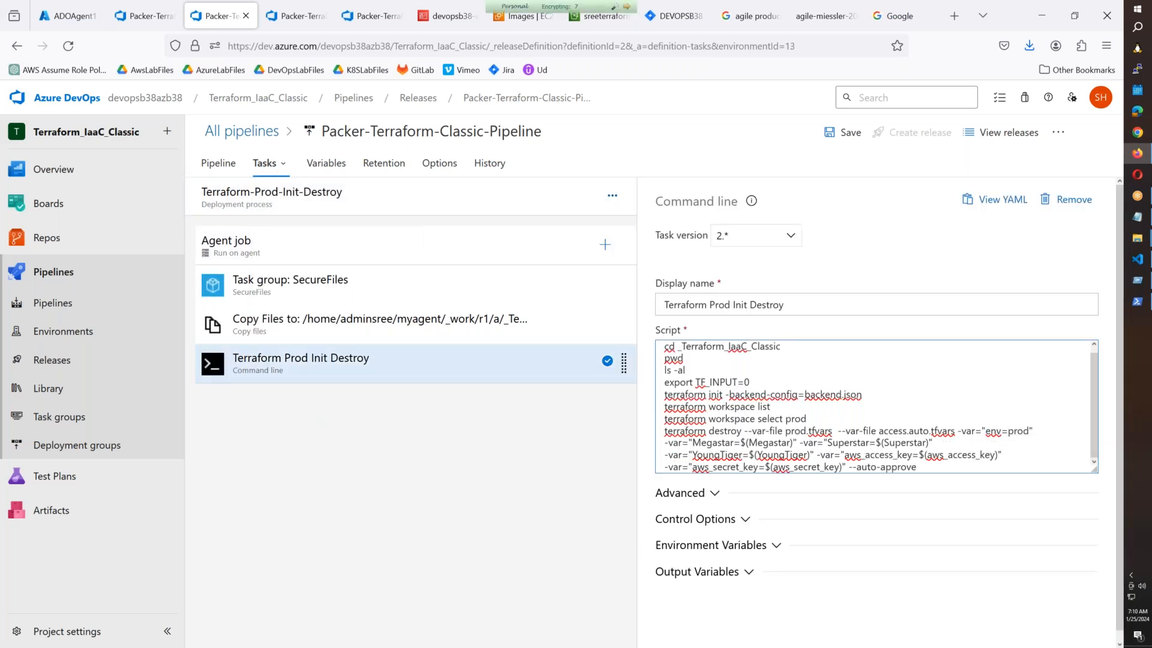
# Save the edited release pipeline and confirm.
pyautogui.click(845, 132)
pyautogui.click(627, 421)
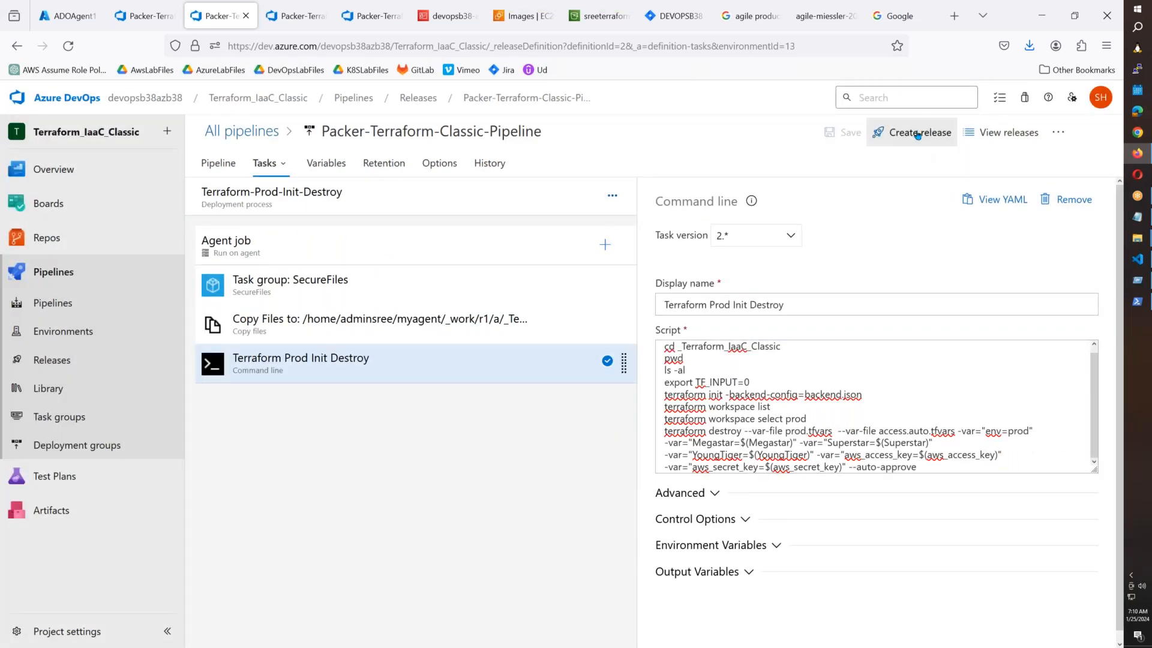
pyautogui.click(918, 134)
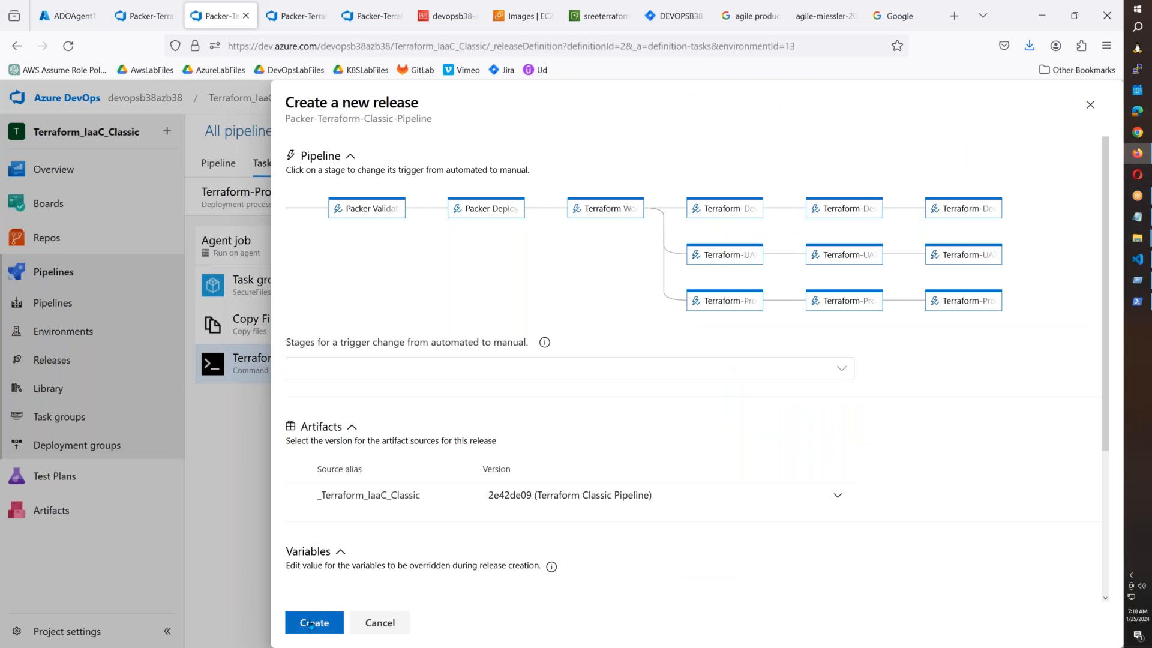
# Cancel the new release and review the script's access.auto.tfvars and variable arguments.
pyautogui.click(384, 624)
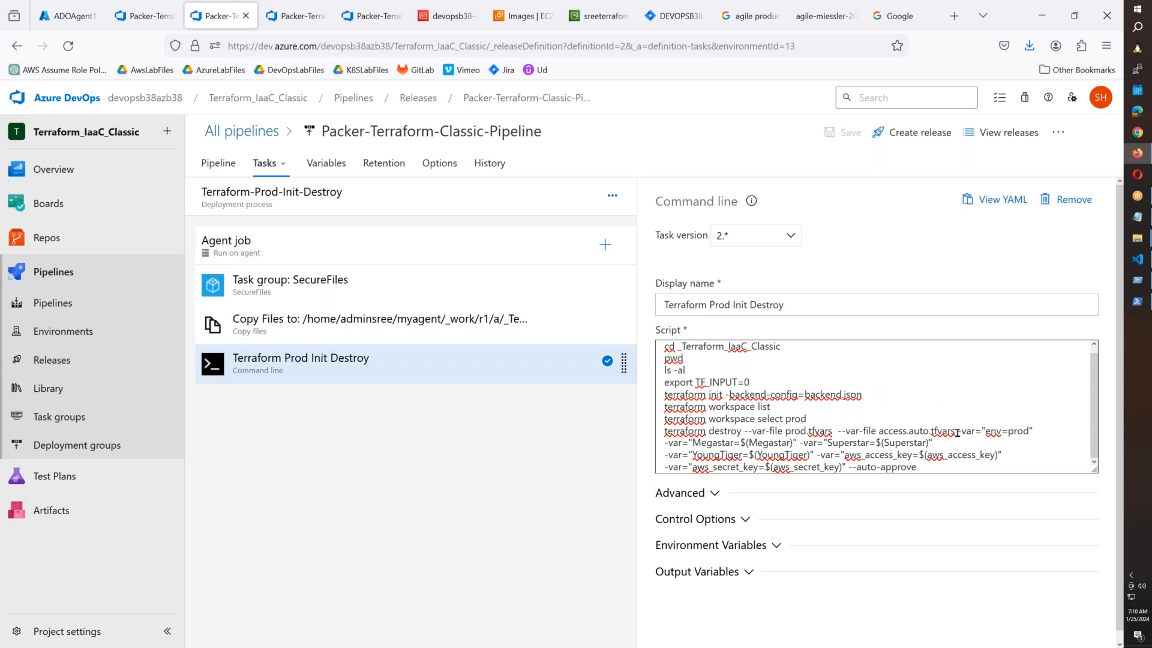
pyautogui.moveTo(957, 433); pyautogui.dragTo(837, 433)
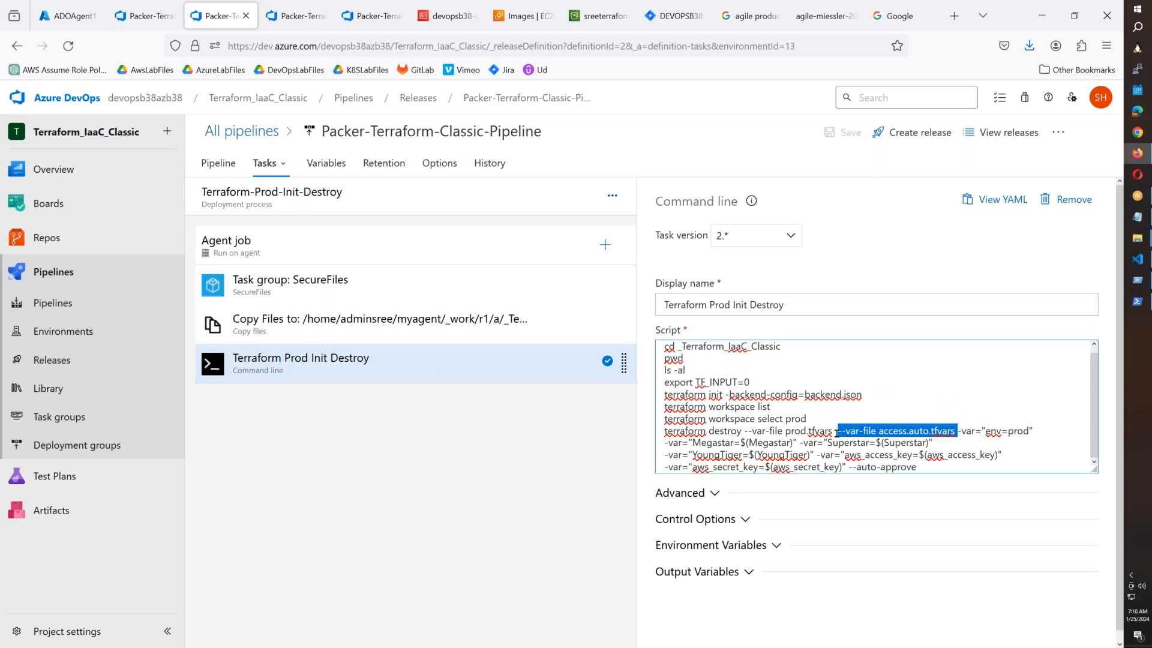
pyautogui.moveTo(811, 454); pyautogui.dragTo(840, 466)
pyautogui.click(921, 468)
pyautogui.moveTo(920, 468); pyautogui.dragTo(657, 439)
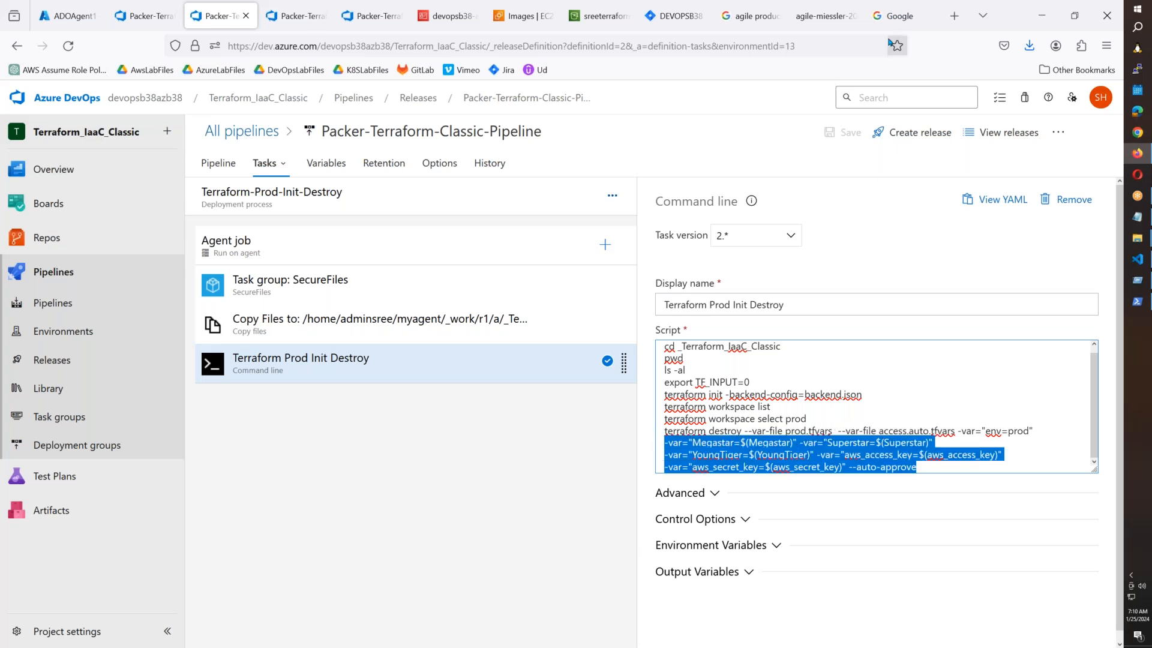
# Create Release-7 and open its progress view.
pyautogui.click(912, 133)
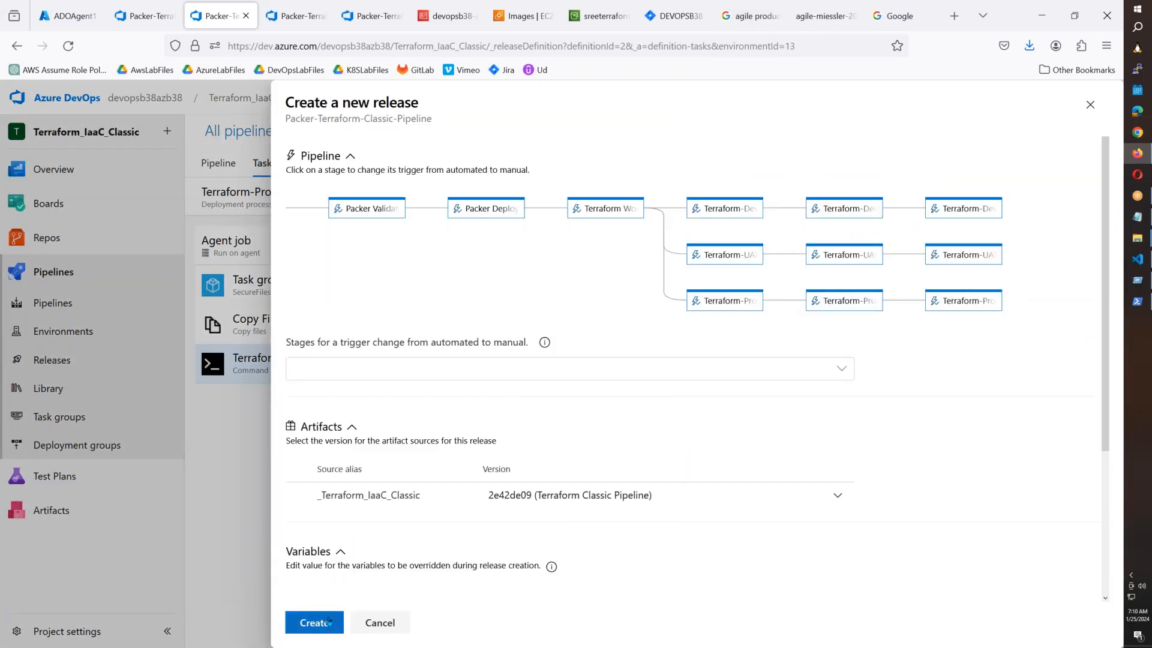
pyautogui.click(329, 621)
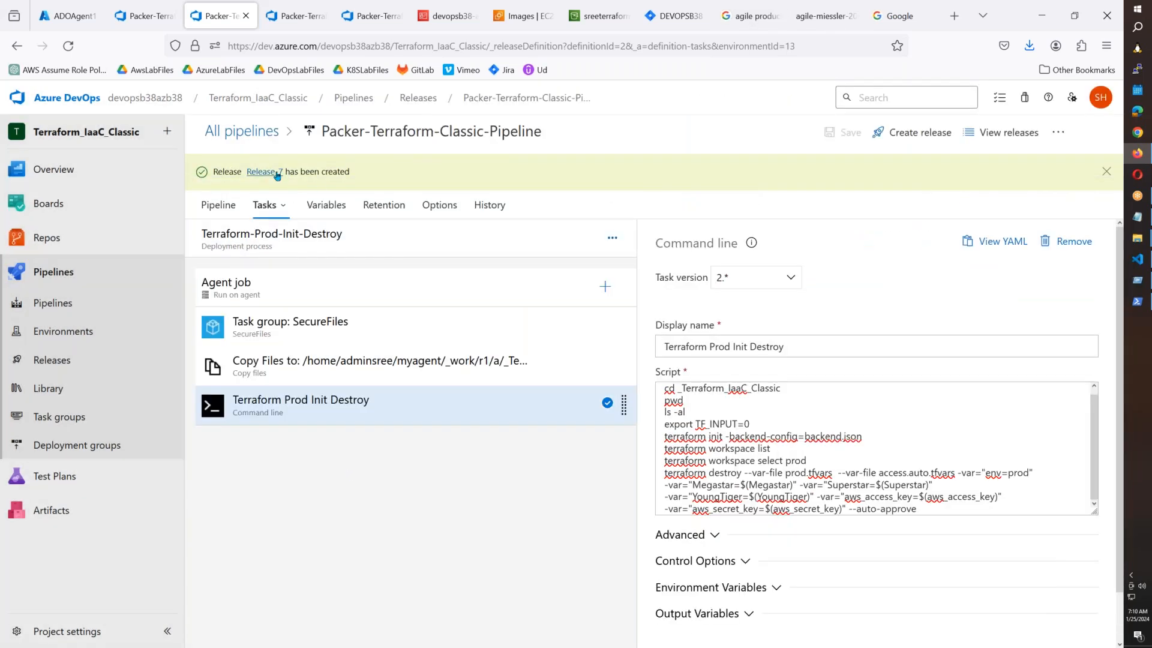
pyautogui.click(278, 172)
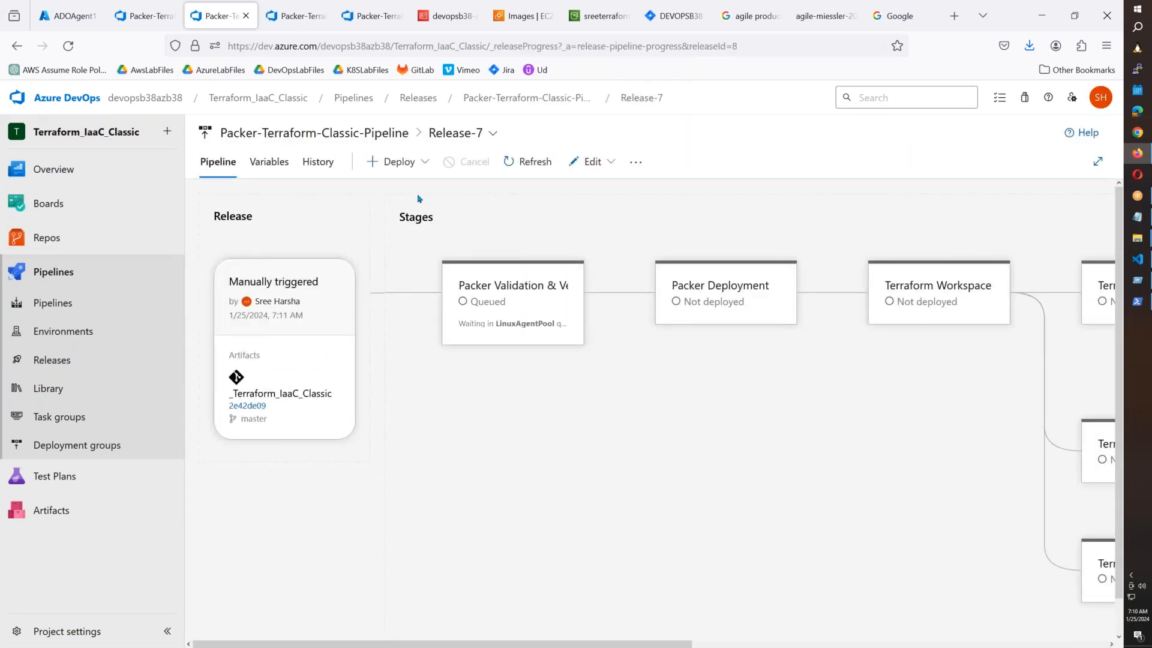
# Check Release-7's stage cards, with Packer Validation queued, then switch to the Notepad notes.
pyautogui.moveTo(677, 292)
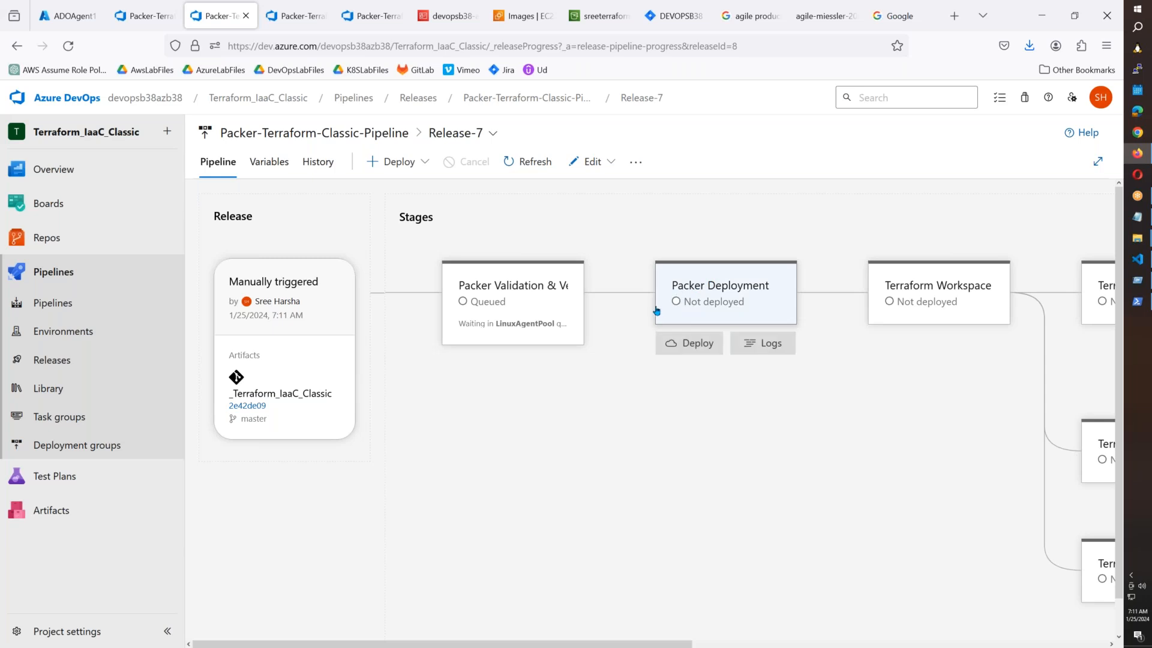
pyautogui.moveTo(906, 318)
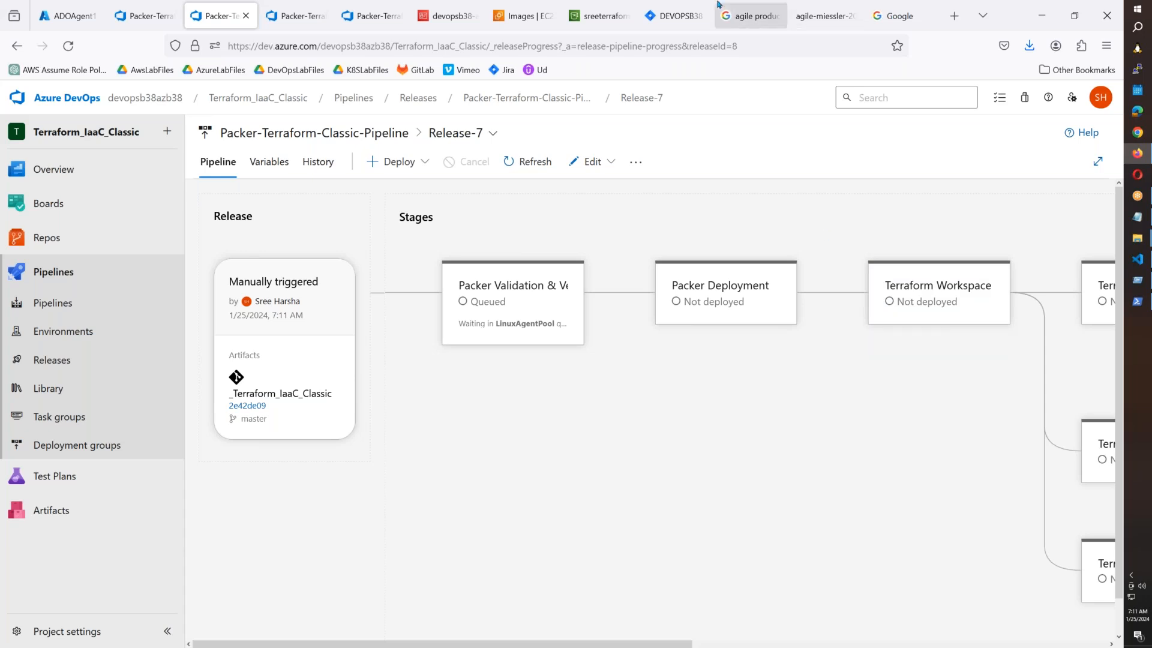
pyautogui.moveTo(1137, 217)
pyautogui.click(1071, 232)
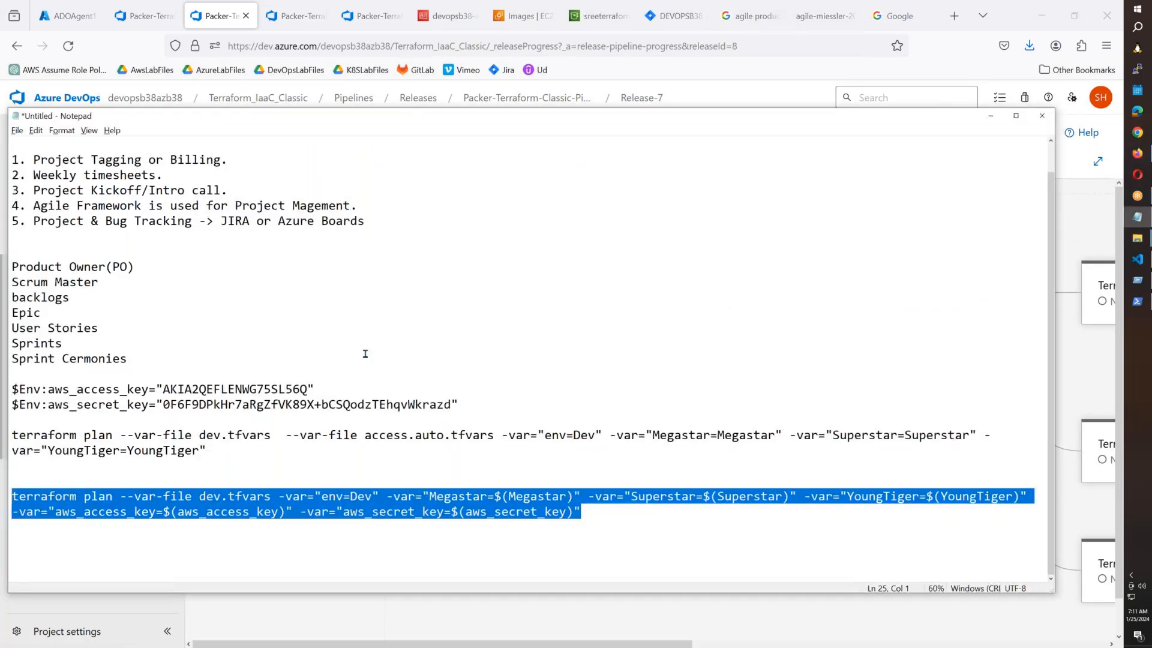
# Scroll to the top of the Notepad notes and switch to the Jira DEVOPSB38 board.
pyautogui.scroll(1, 380, 285)
pyautogui.click(676, 16)
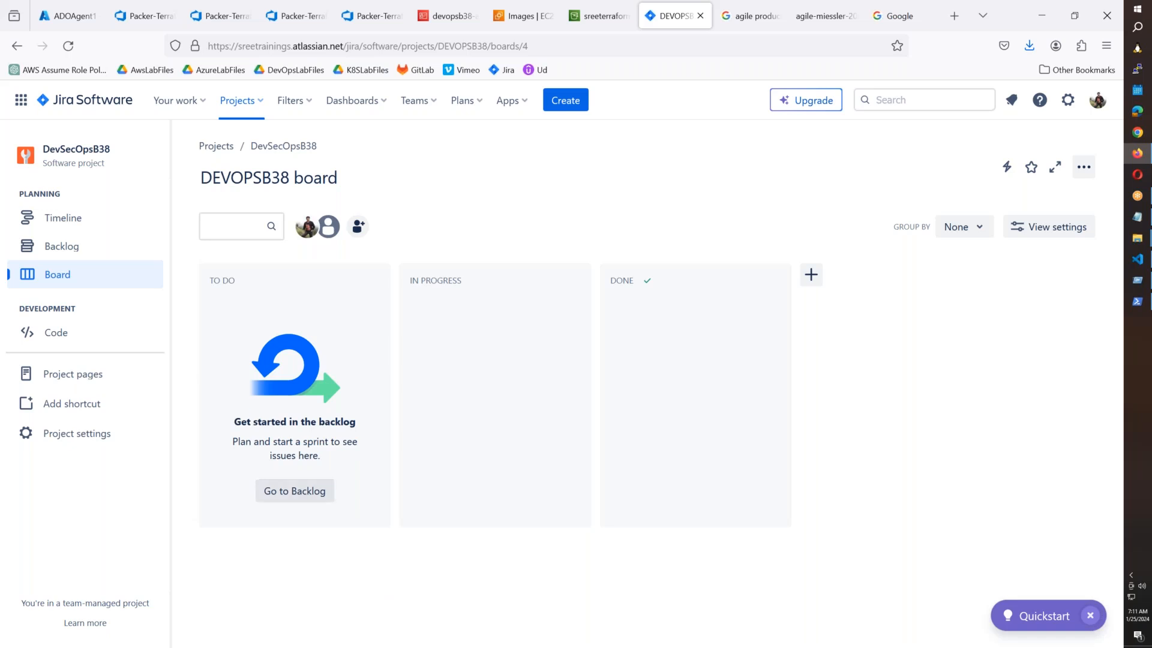
pyautogui.click(60, 246)
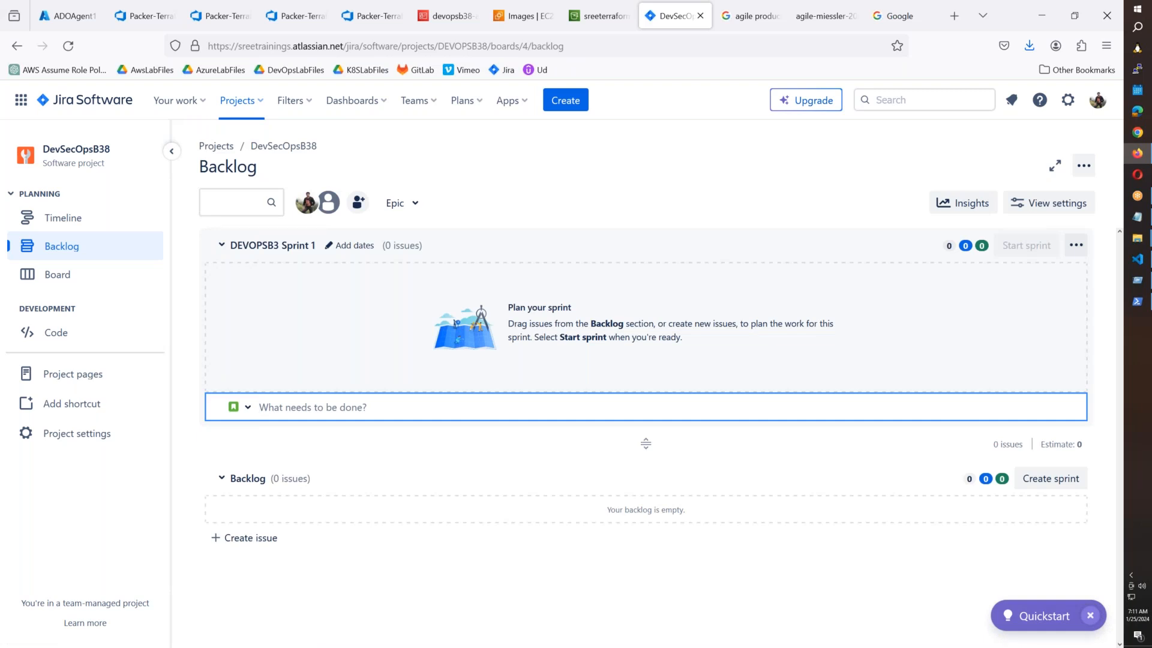
pyautogui.click(282, 514)
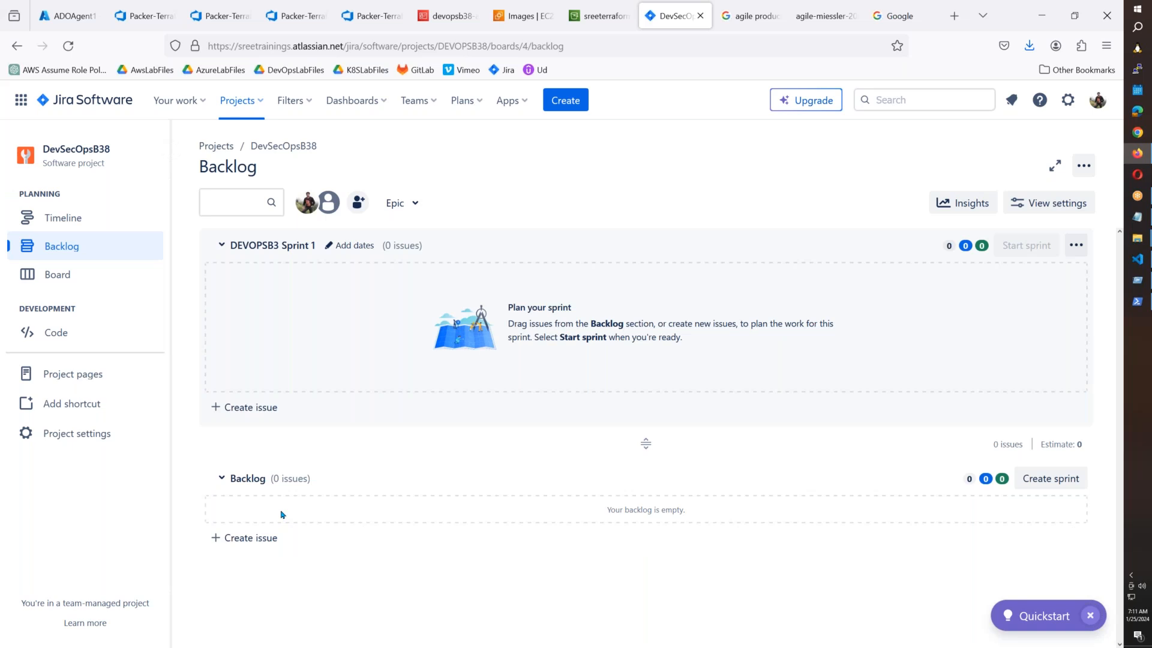
pyautogui.click(279, 531)
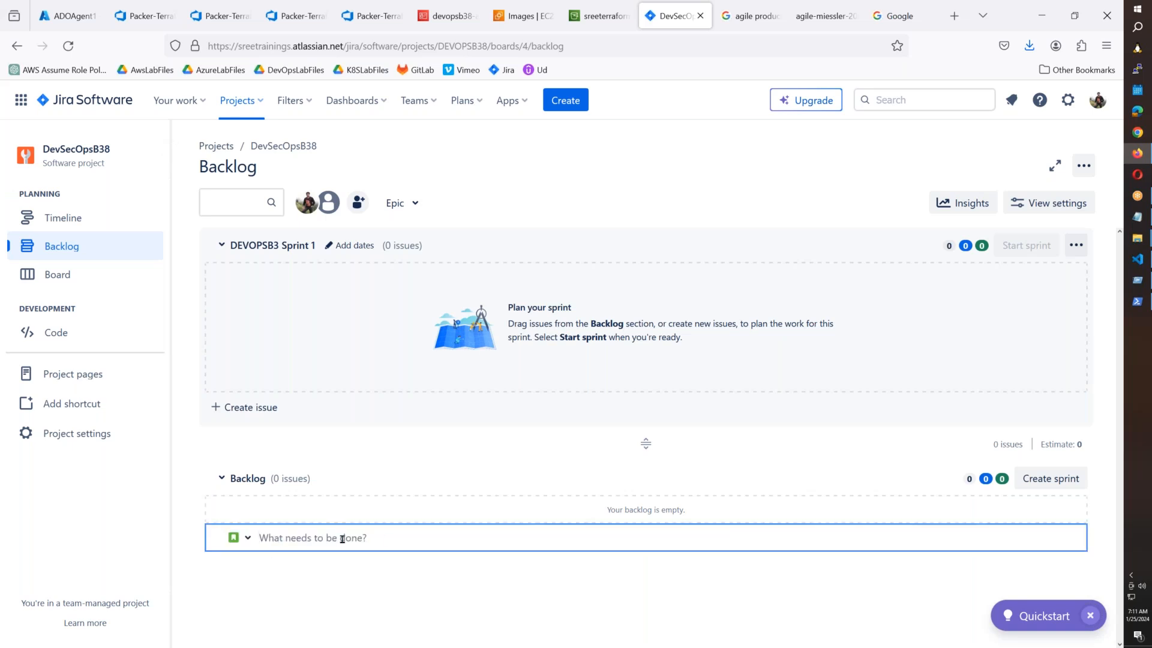
pyautogui.click(243, 537)
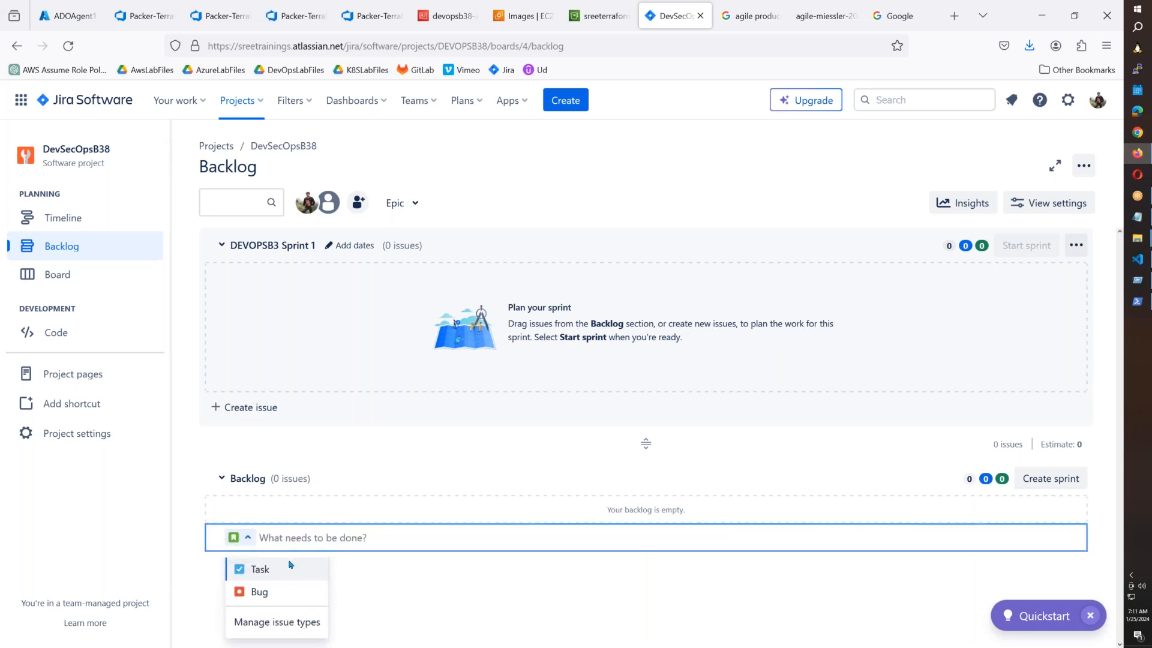
pyautogui.click(374, 538)
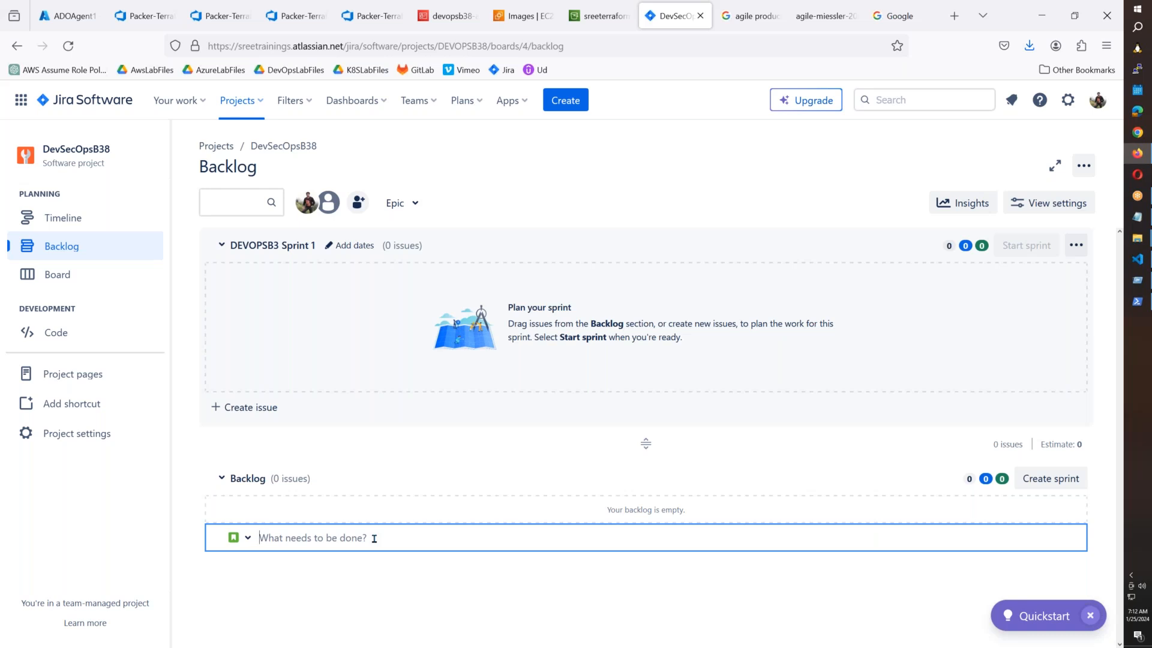
pyautogui.write('C')
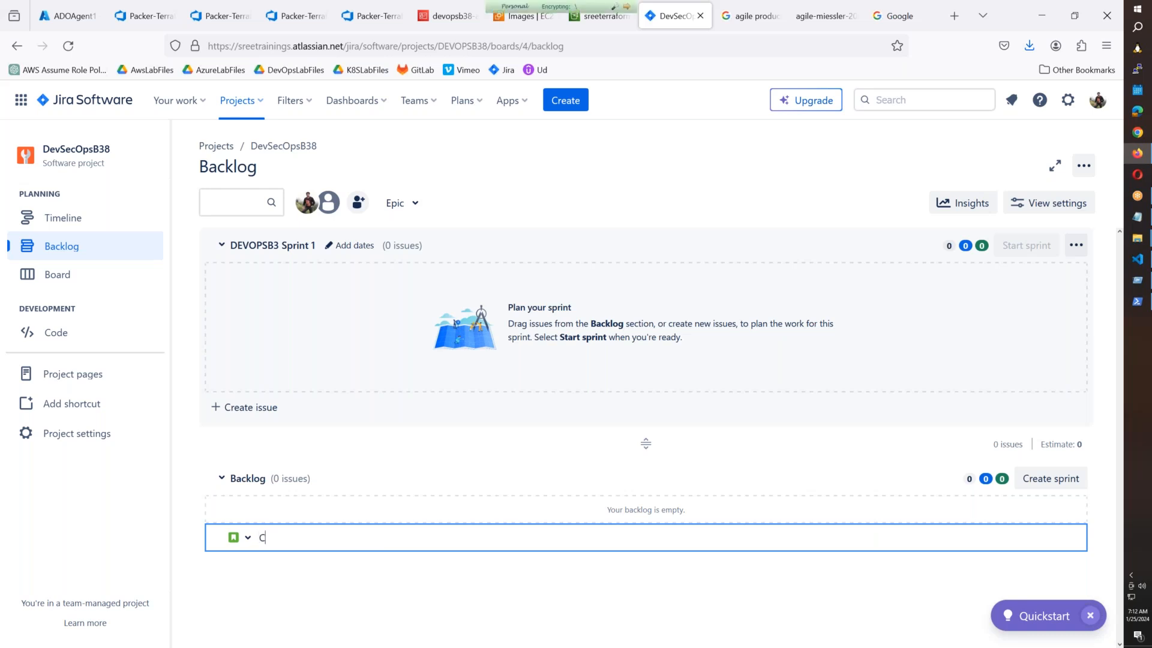
pyautogui.write('reate AWS Account')
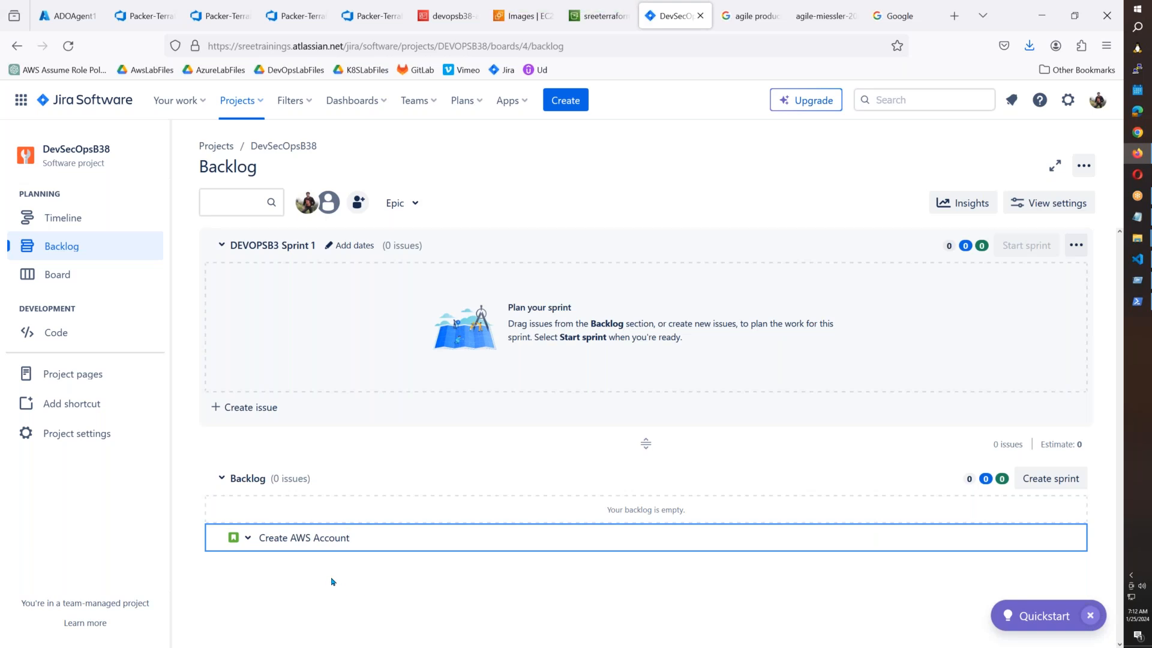
pyautogui.write('for')
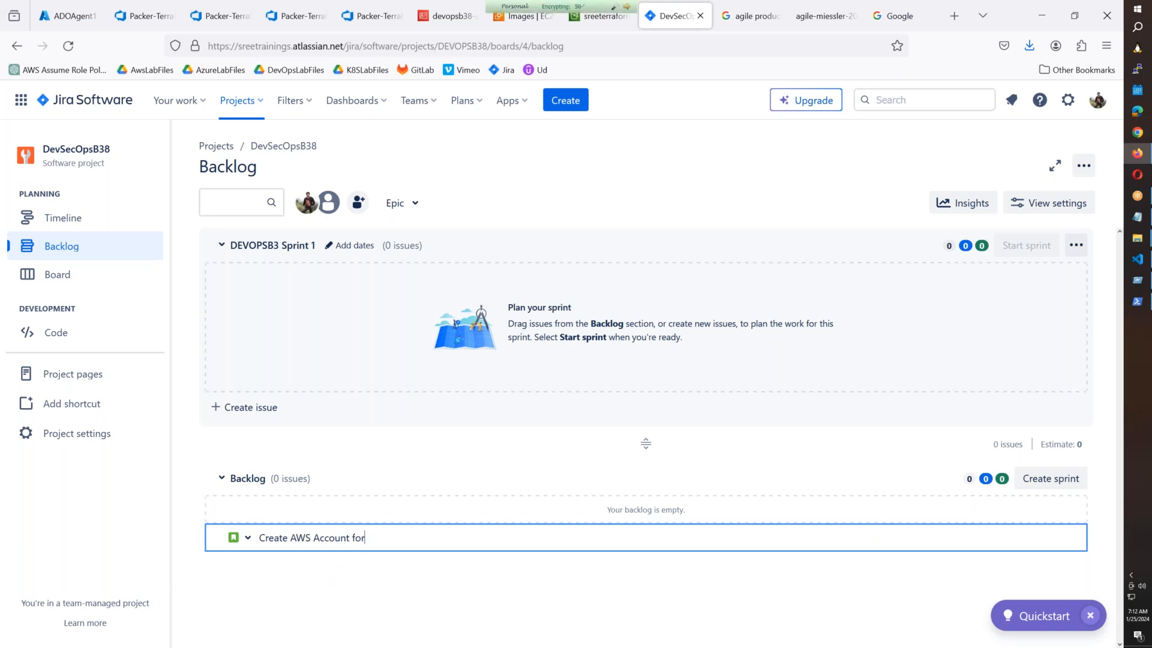
pyautogui.write(' Dev and Prod Envrionment.')
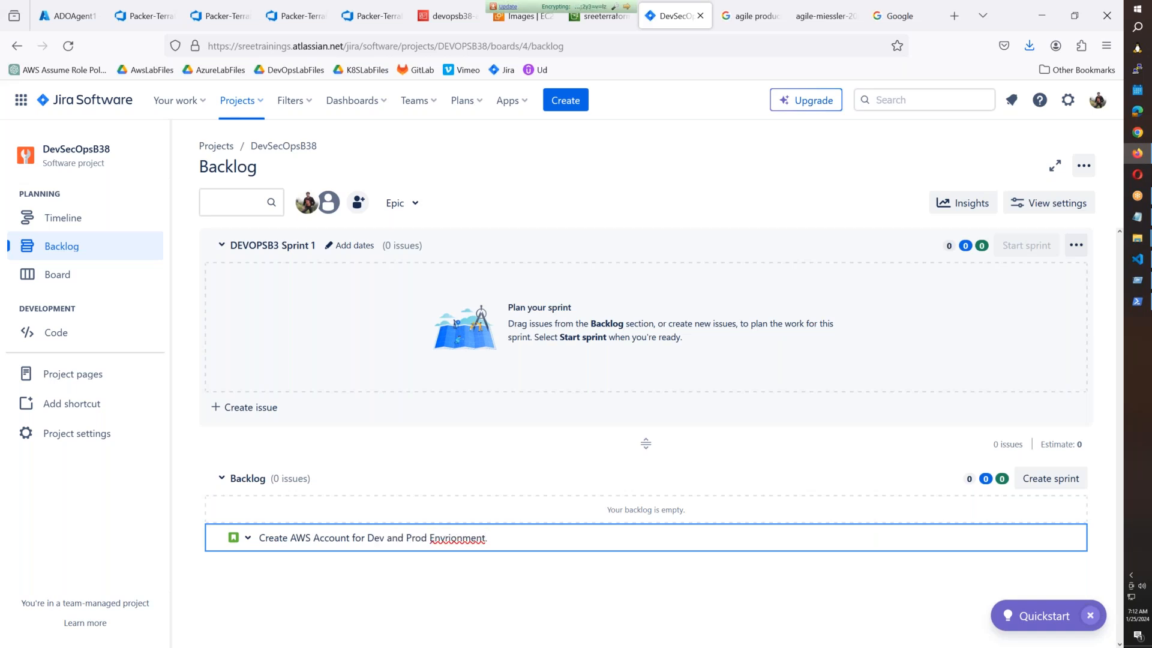
pyautogui.rightClick(475, 537)
pyautogui.click(526, 234)
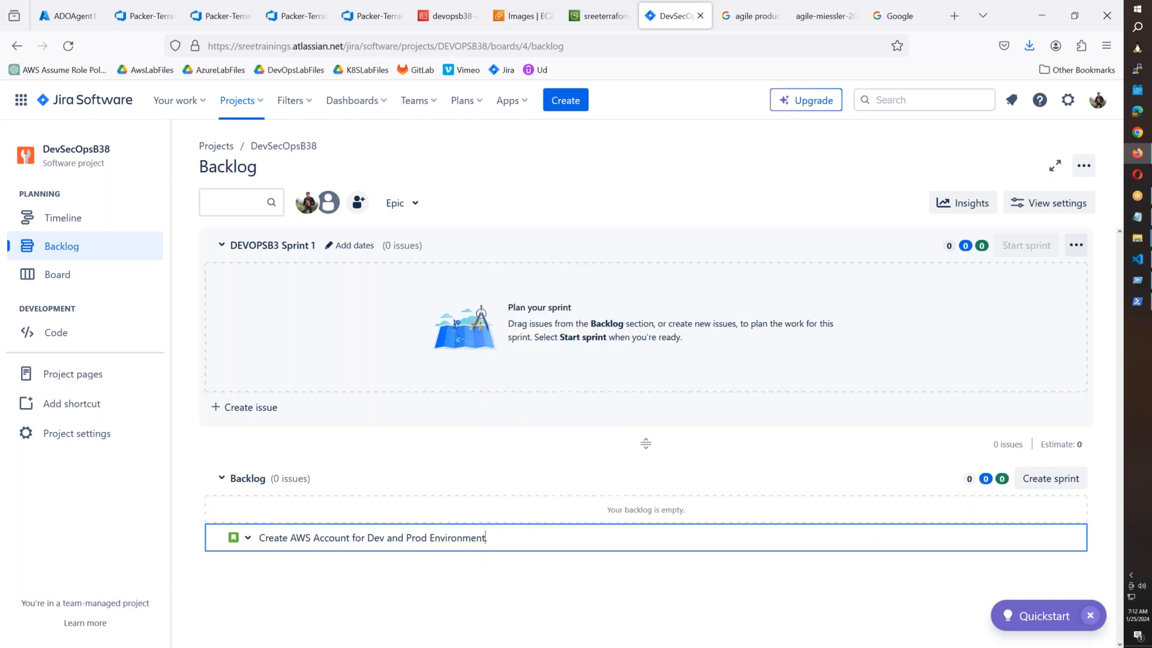
pyautogui.press('Return')
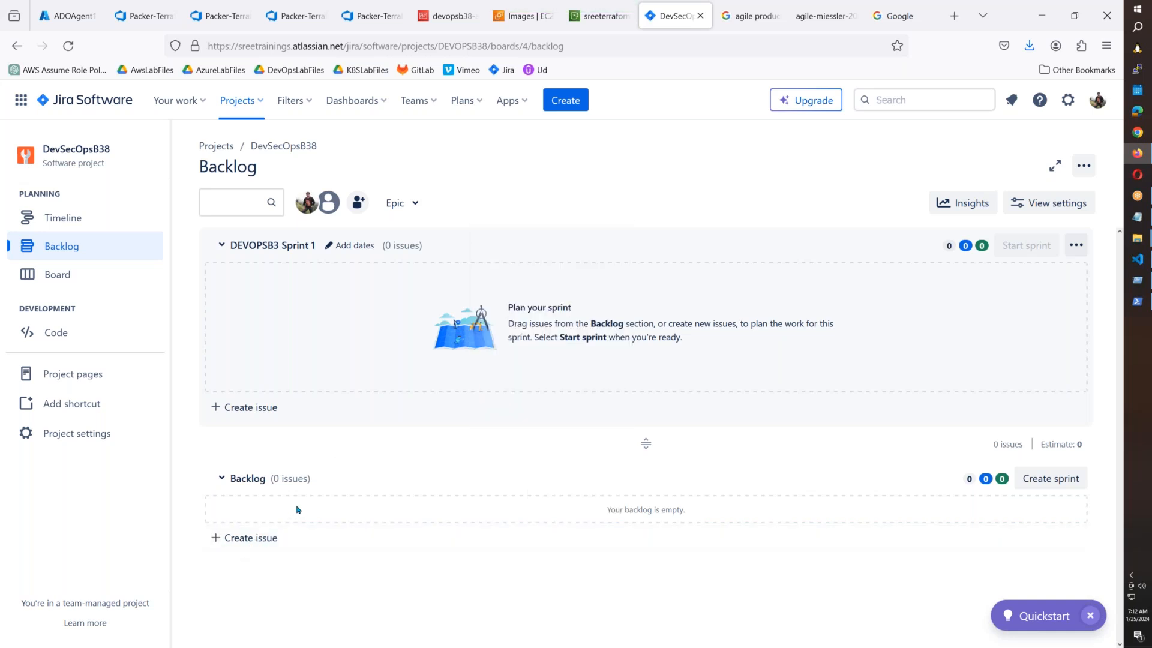
pyautogui.click(246, 537)
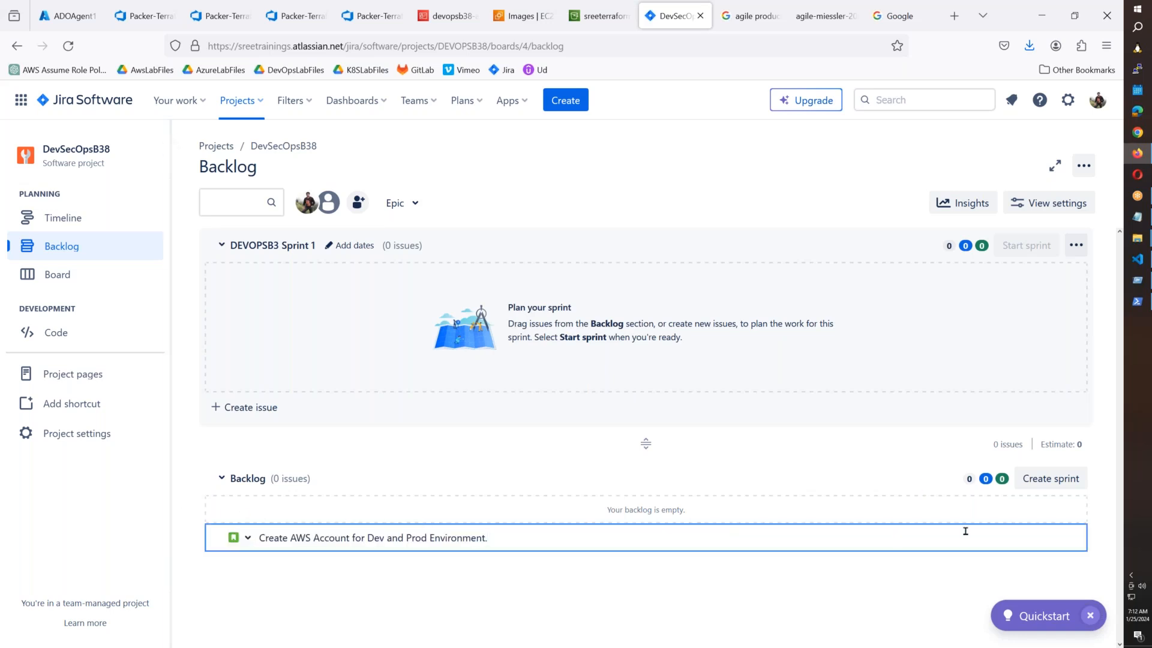
pyautogui.click(610, 590)
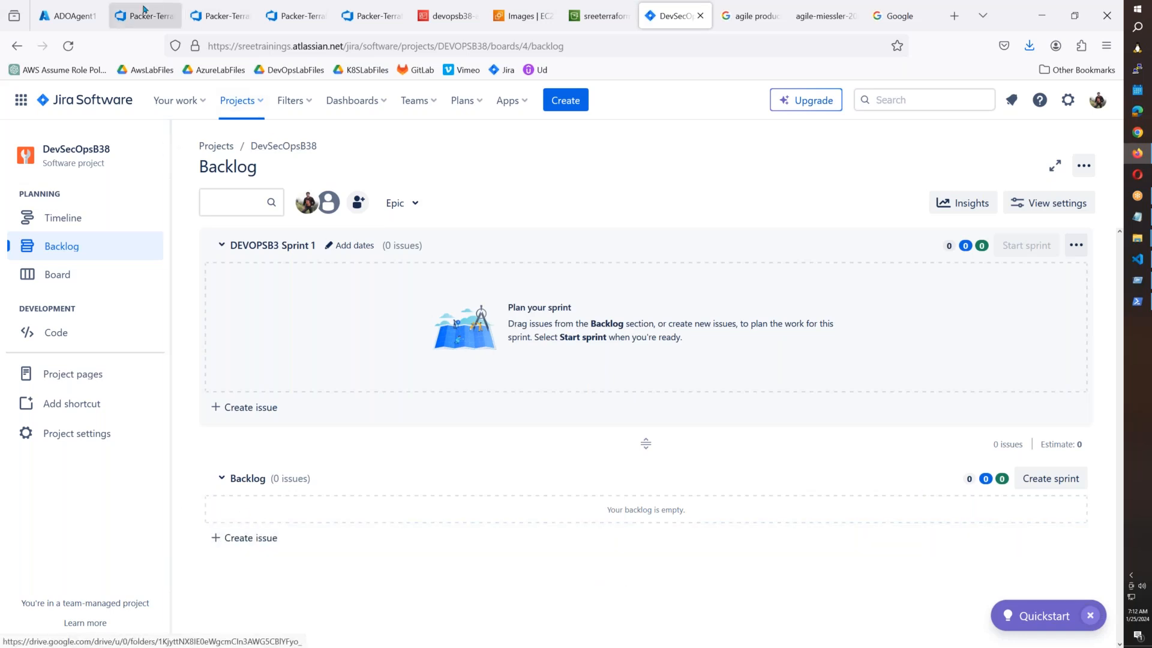
pyautogui.click(69, 46)
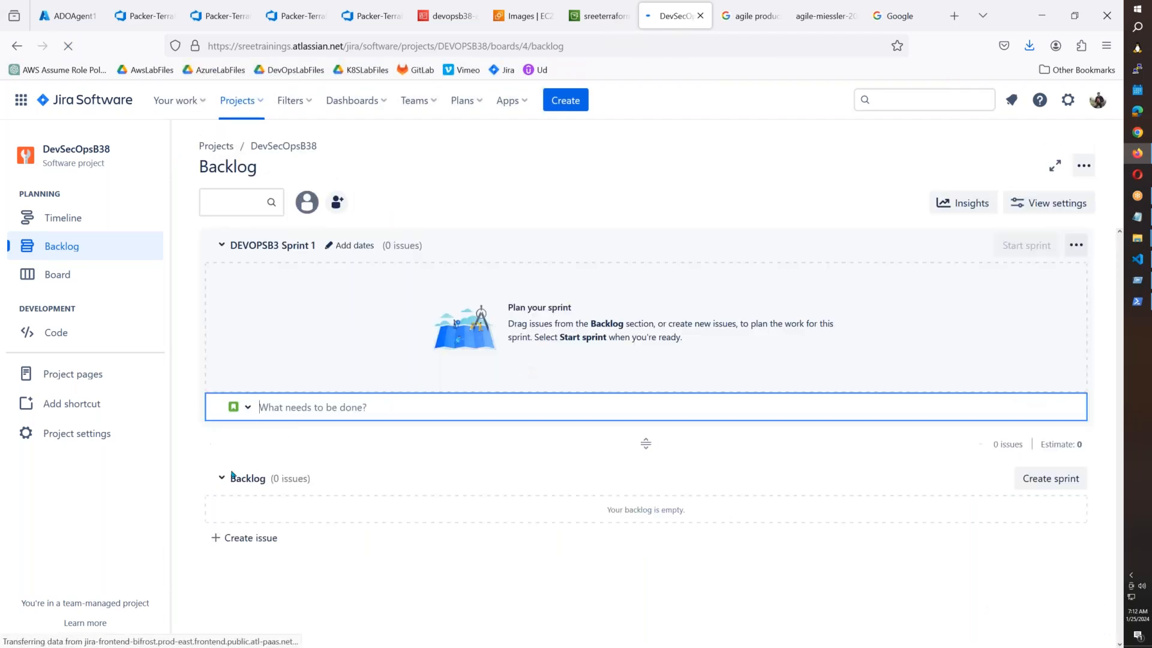
# Add the Sprint 1 issue 'Create AWS Account for Dev and Prod env.'.
pyautogui.click(247, 407)
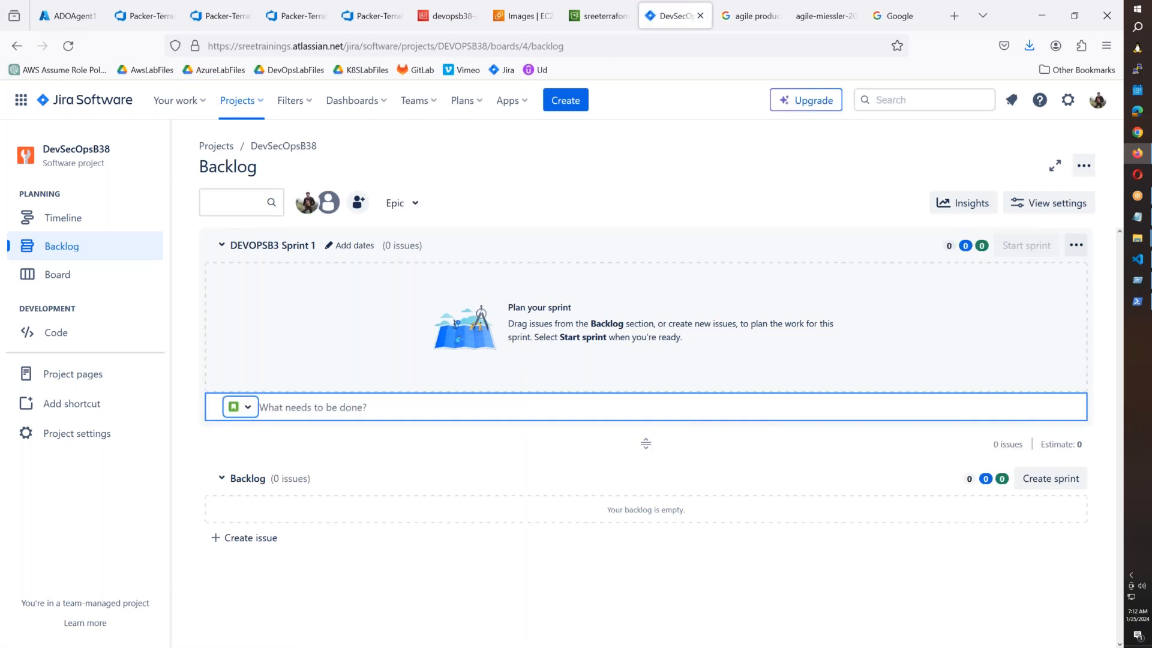
pyautogui.click(307, 407)
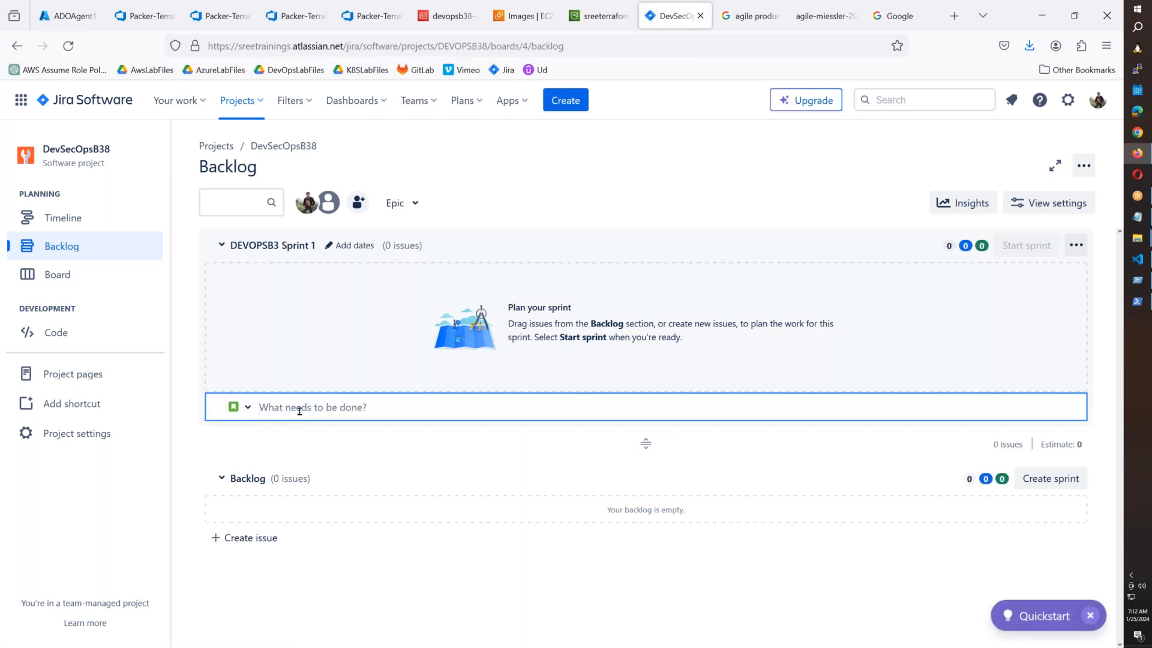
pyautogui.write('Crate A')
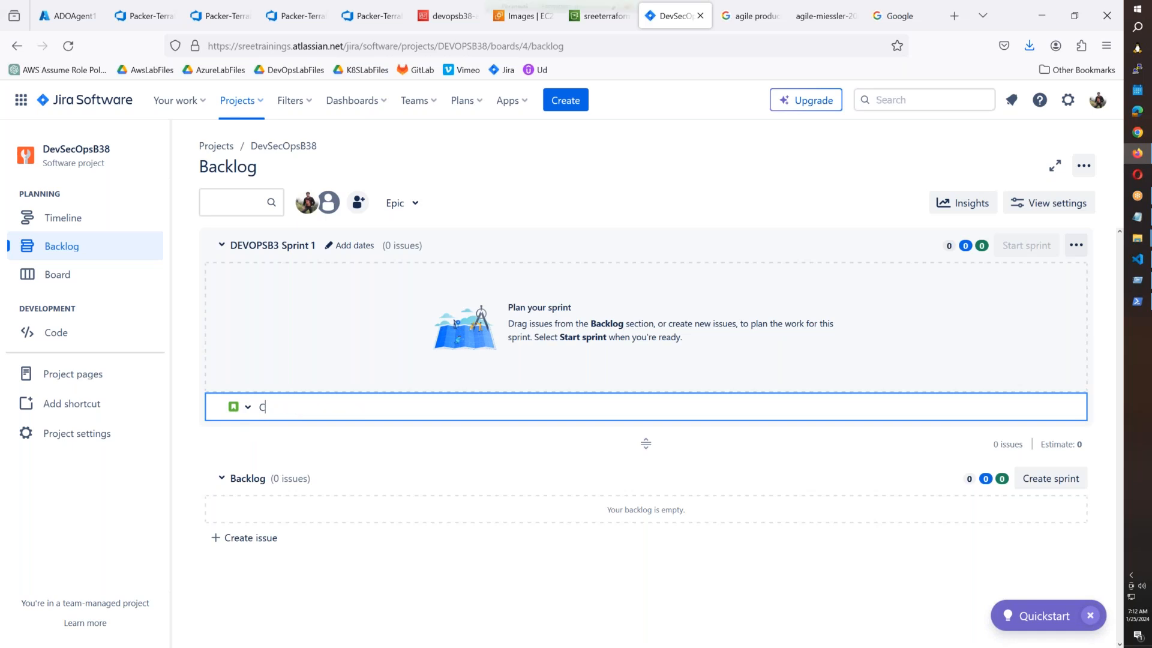
pyautogui.press('BackSpace')
pyautogui.press('BackSpace')
pyautogui.press('BackSpace')
pyautogui.press('BackSpace')
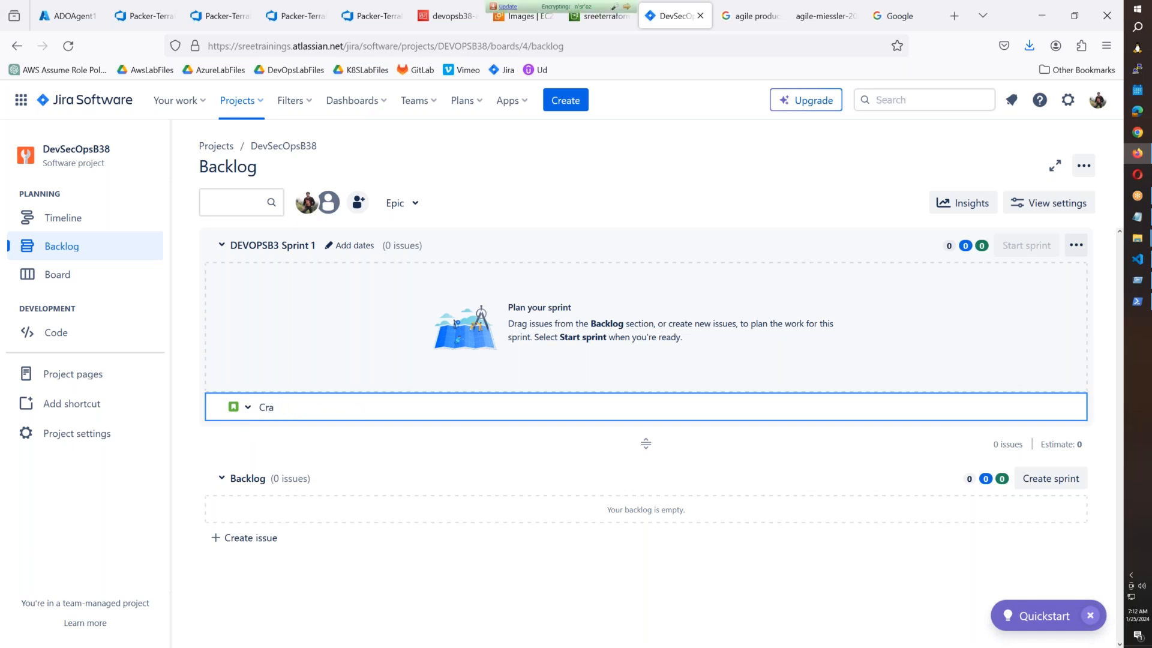
pyautogui.write('eate AWS Ac')
pyautogui.write('cunts f')
pyautogui.write('o')
pyautogui.press('BackSpace')
pyautogui.press('BackSpace')
pyautogui.press('BackSpace')
pyautogui.press('BackSpace')
pyautogui.press('BackSpace')
pyautogui.press('BackSpace')
pyautogui.press('BackSpace')
pyautogui.write('ount for Dev and Prod env.')
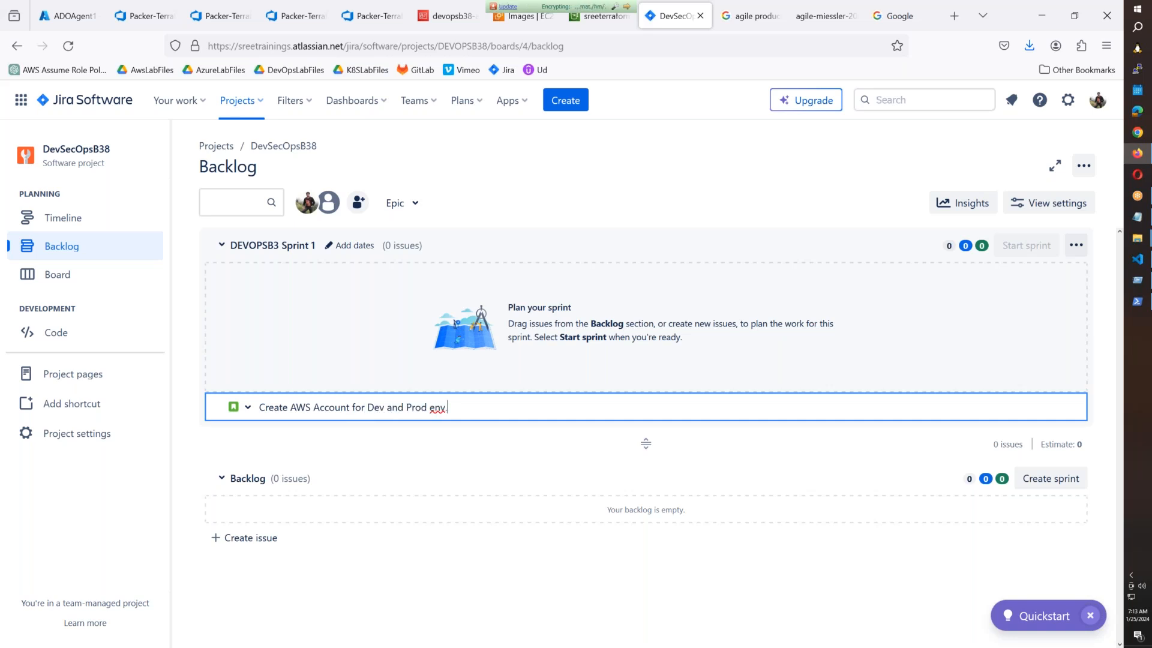
pyautogui.press('Return')
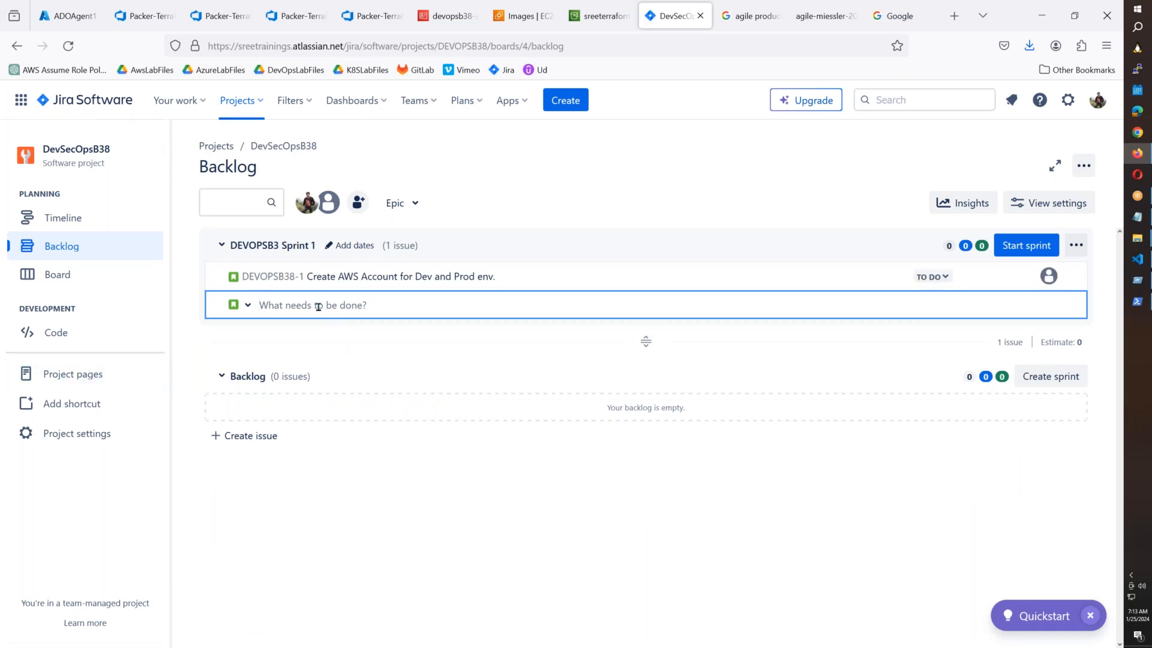
# Add the Sprint 1 issue 'Create ADO Org and Projects for Development & DevOps'.
pyautogui.write('C')
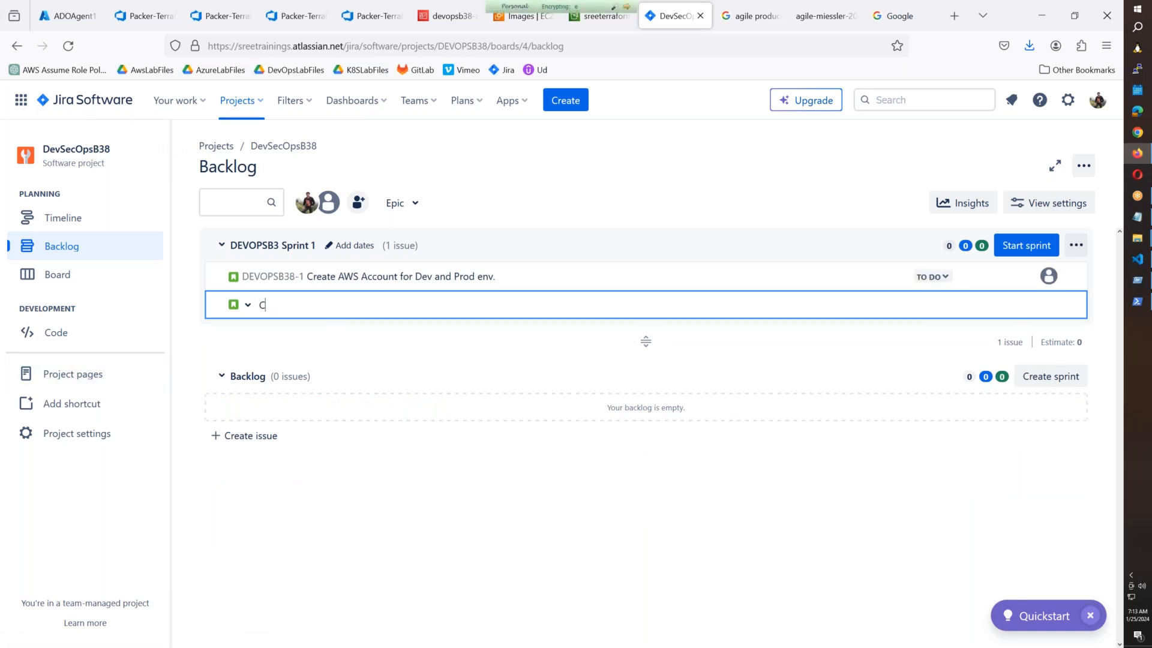
pyautogui.write('reate ADO Org and Projects for Dev')
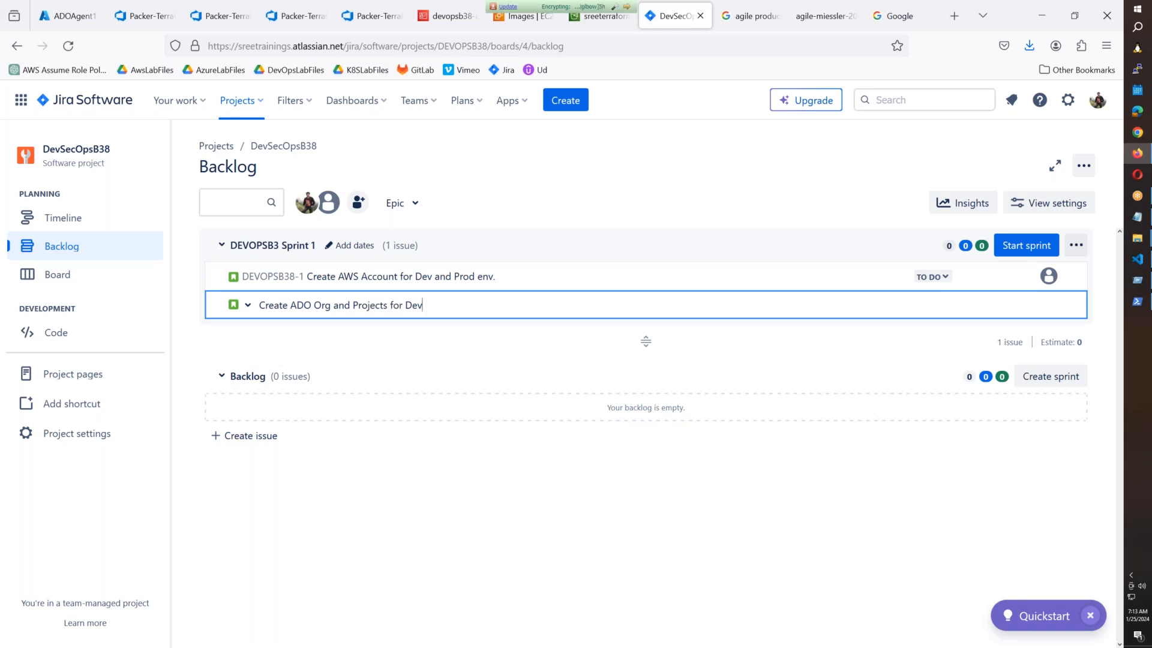
pyautogui.write('elopment & DevOps')
pyautogui.press('Return')
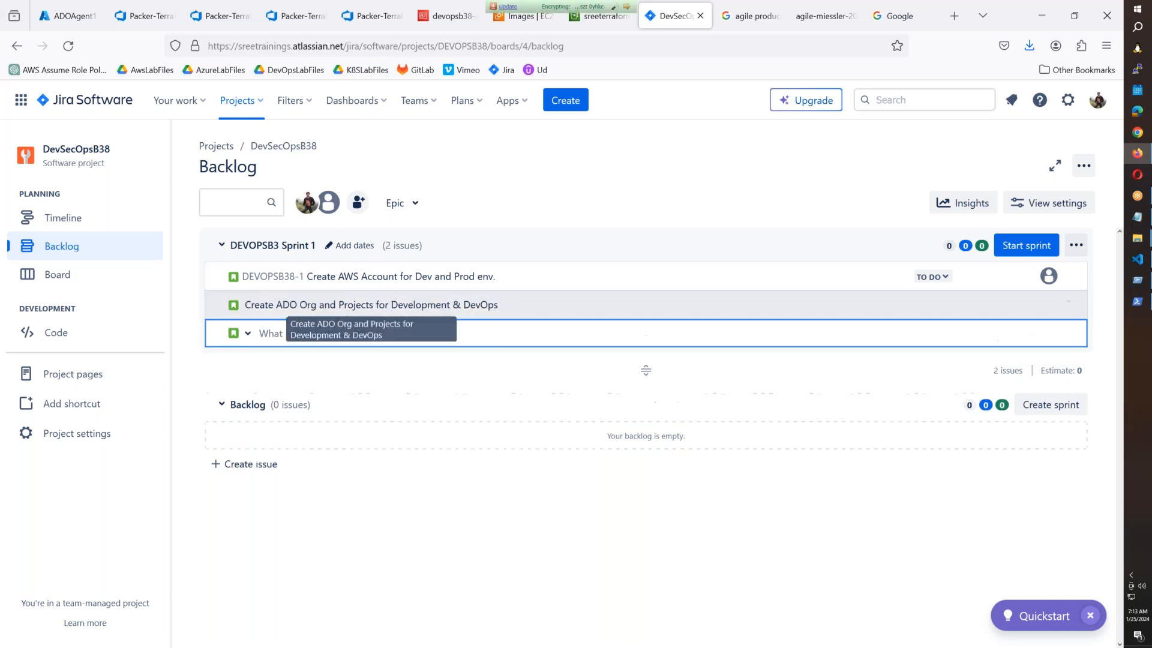
# Close the empty issue entry and return to Release-7's progress in Azure DevOps.
pyautogui.click(478, 500)
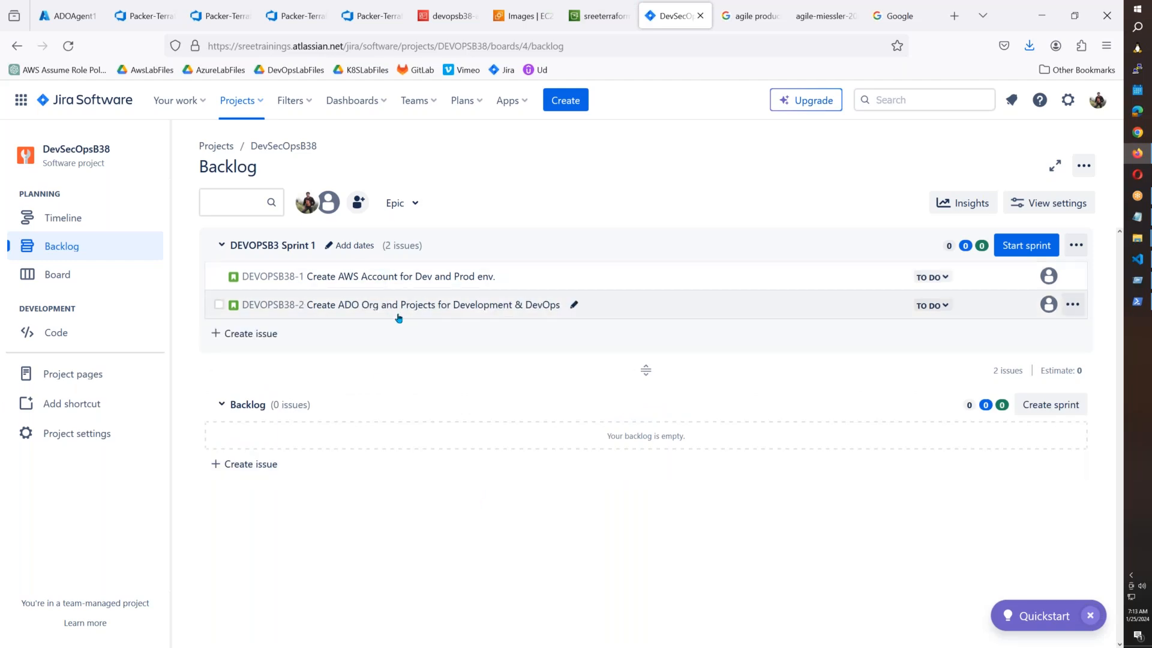
pyautogui.click(292, 27)
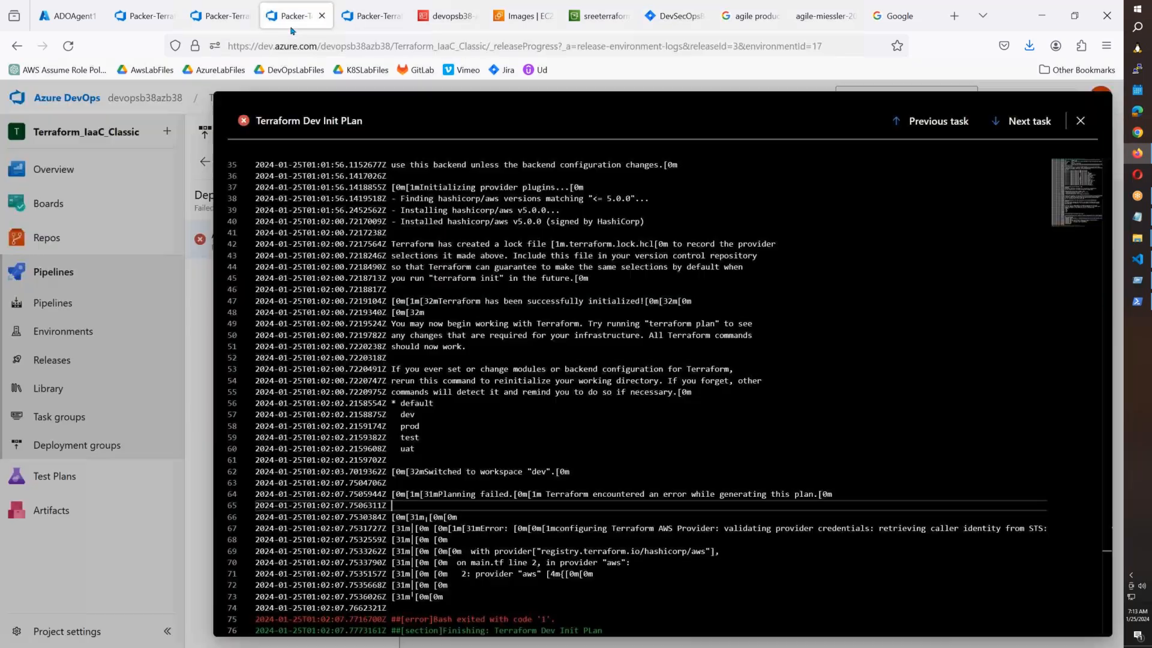
pyautogui.click(235, 22)
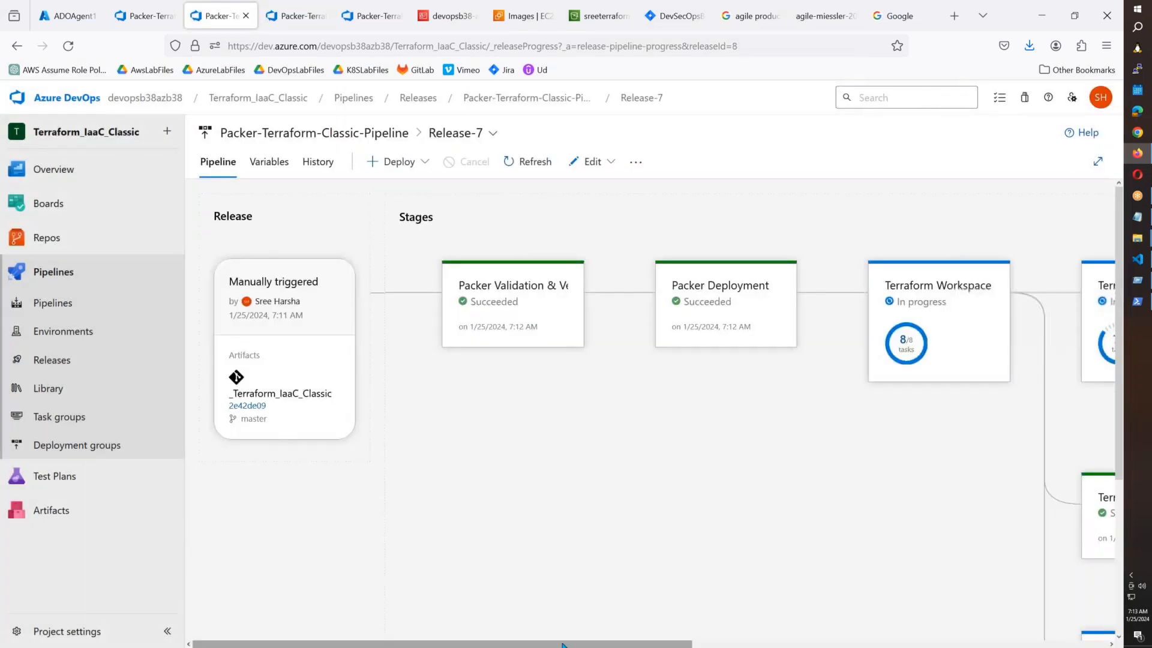
# Scroll the Release-7 canvas to the Prod row: UAT apply is running, Prod apply is queued.
pyautogui.moveTo(625, 644); pyautogui.dragTo(949, 645)
pyautogui.scroll(-3, 654, 396)
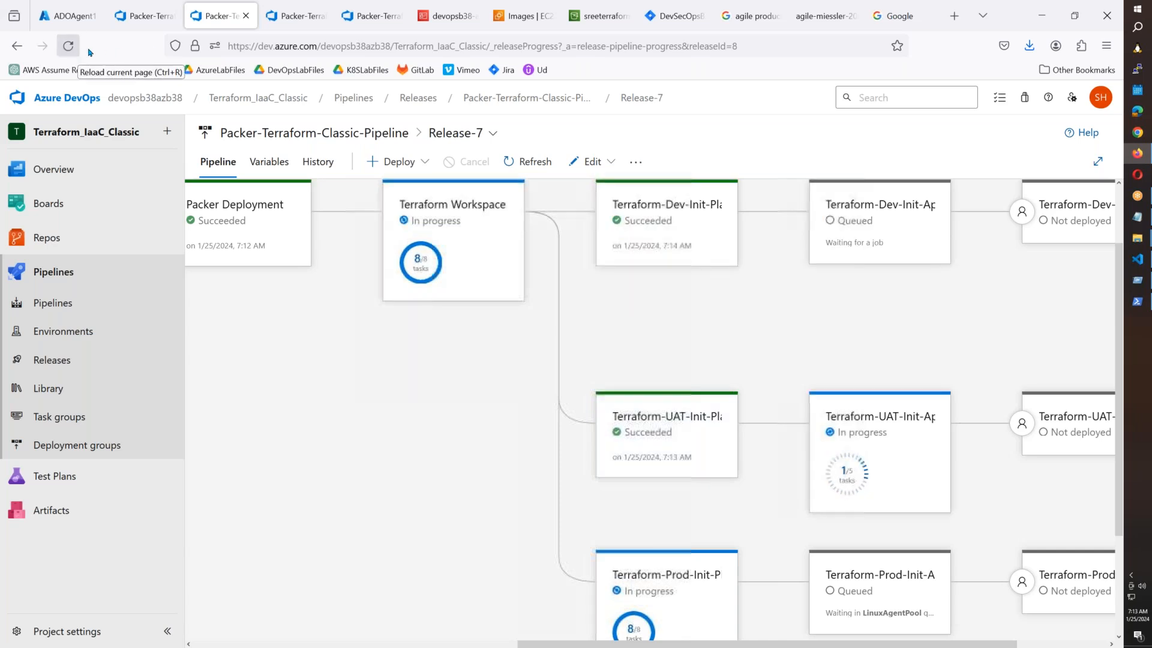
pyautogui.scroll(-3, 951, 339)
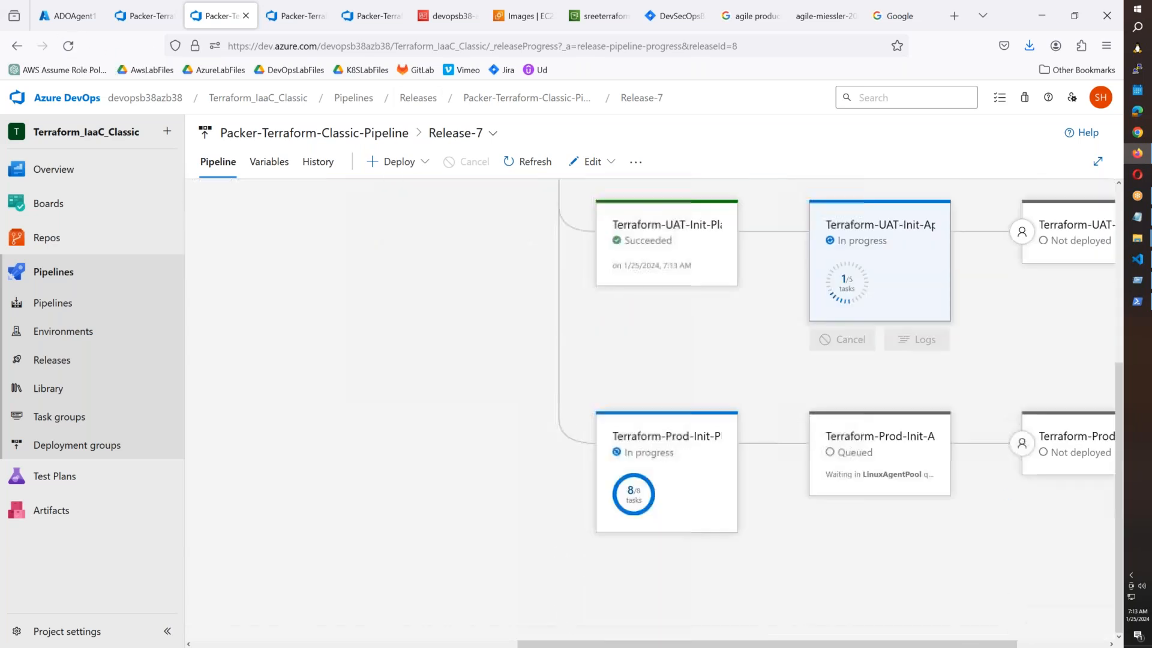
pyautogui.scroll(3, 943, 396)
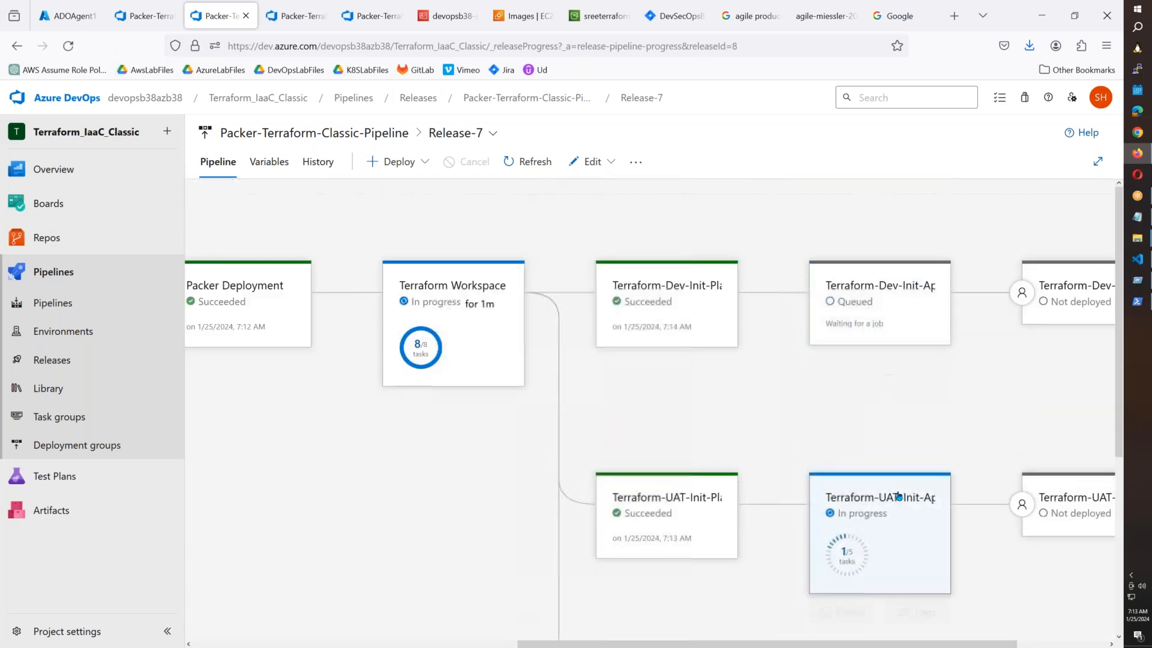
pyautogui.scroll(-3, 894, 466)
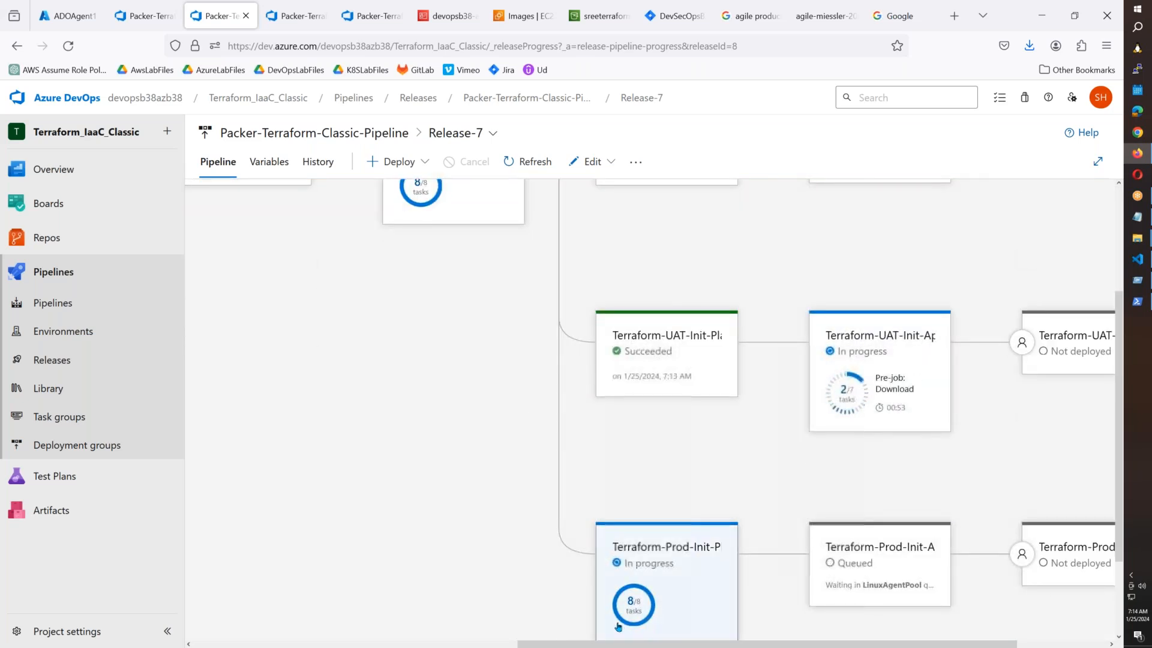
pyautogui.scroll(3, 696, 553)
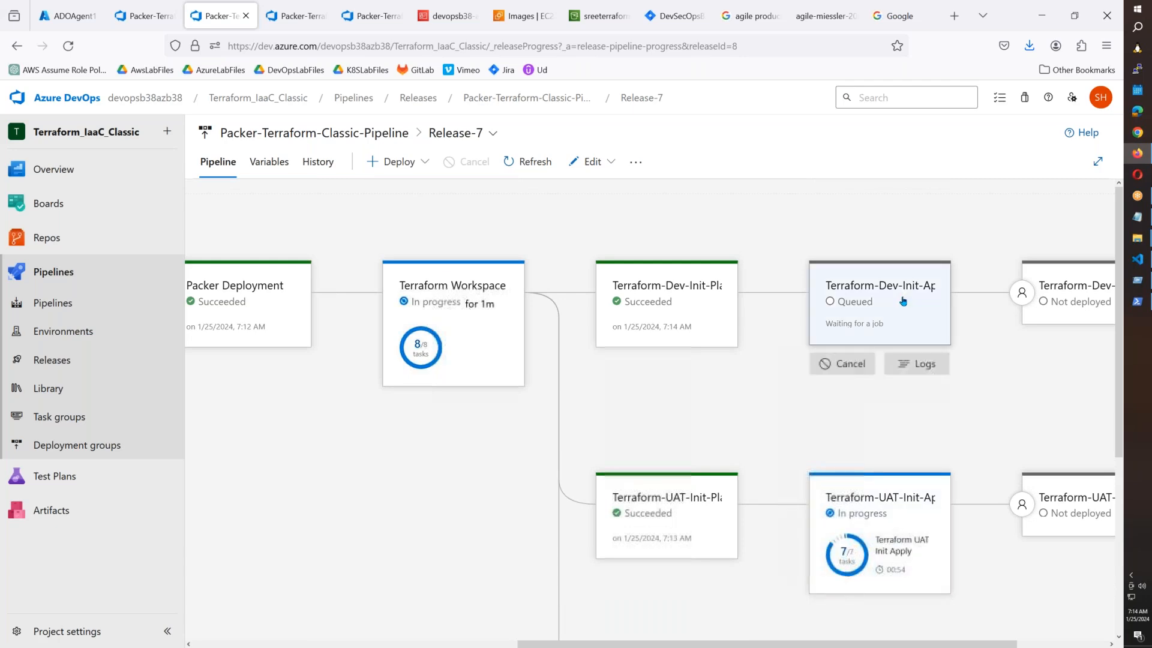
pyautogui.scroll(-3, 880, 303)
pyautogui.hotkey('alt', 'Tab')
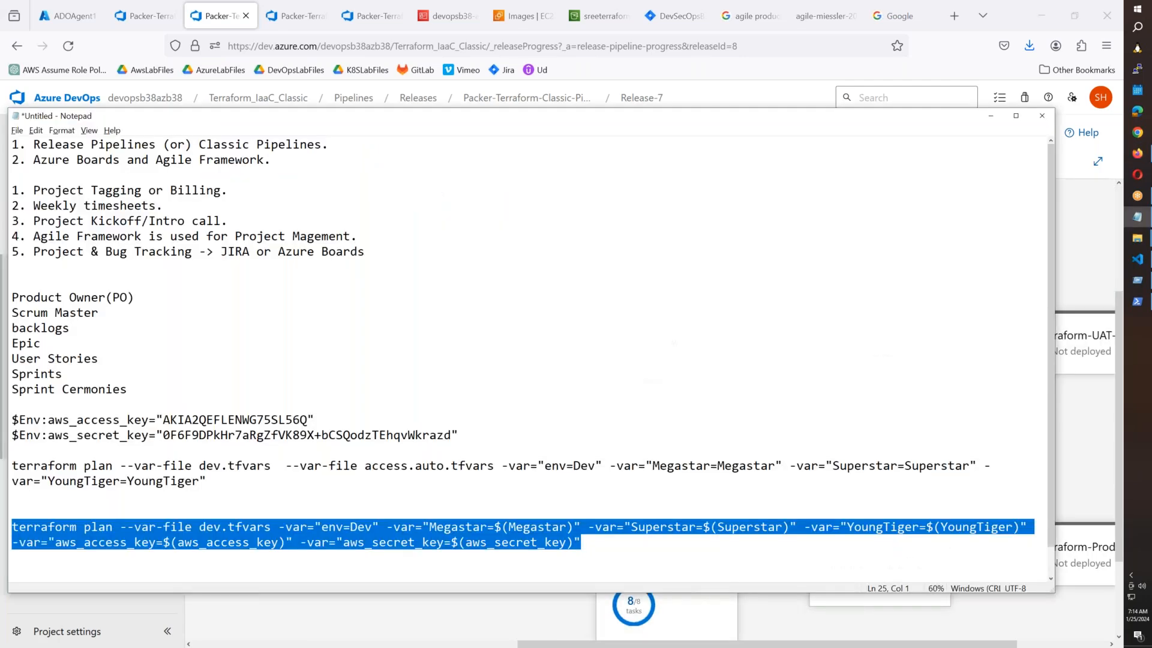
pyautogui.hotkey('alt', 'Tab')
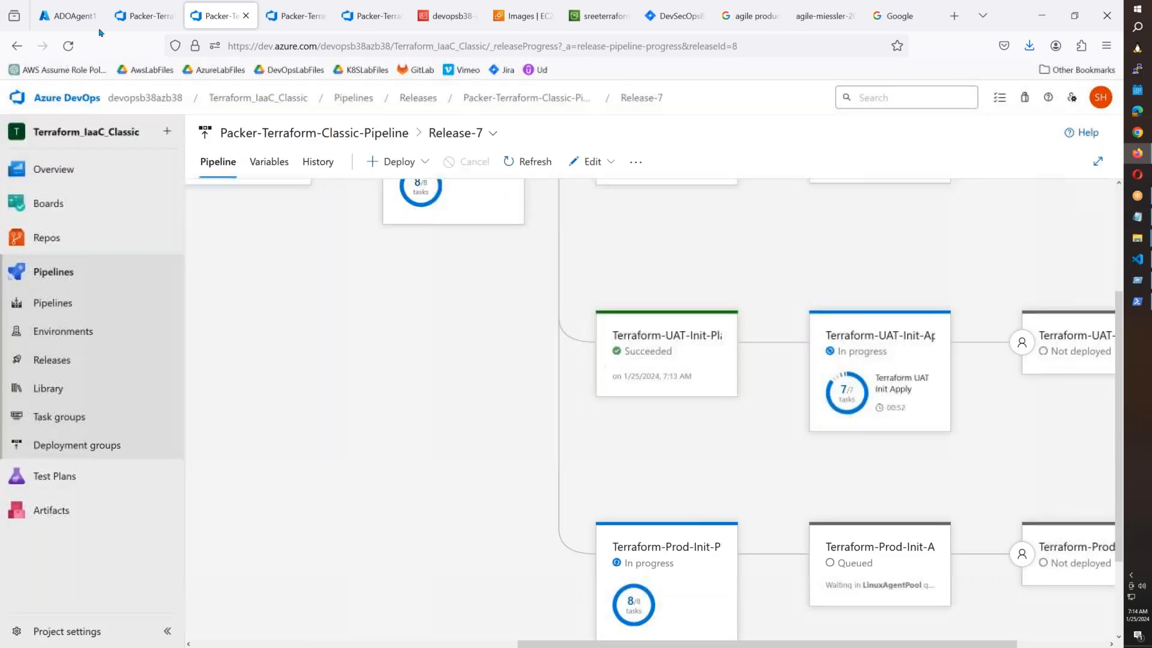
# Create the issue 'Creating AWS Roles' in Sprint 1 of the Jira backlog.
pyautogui.click(673, 16)
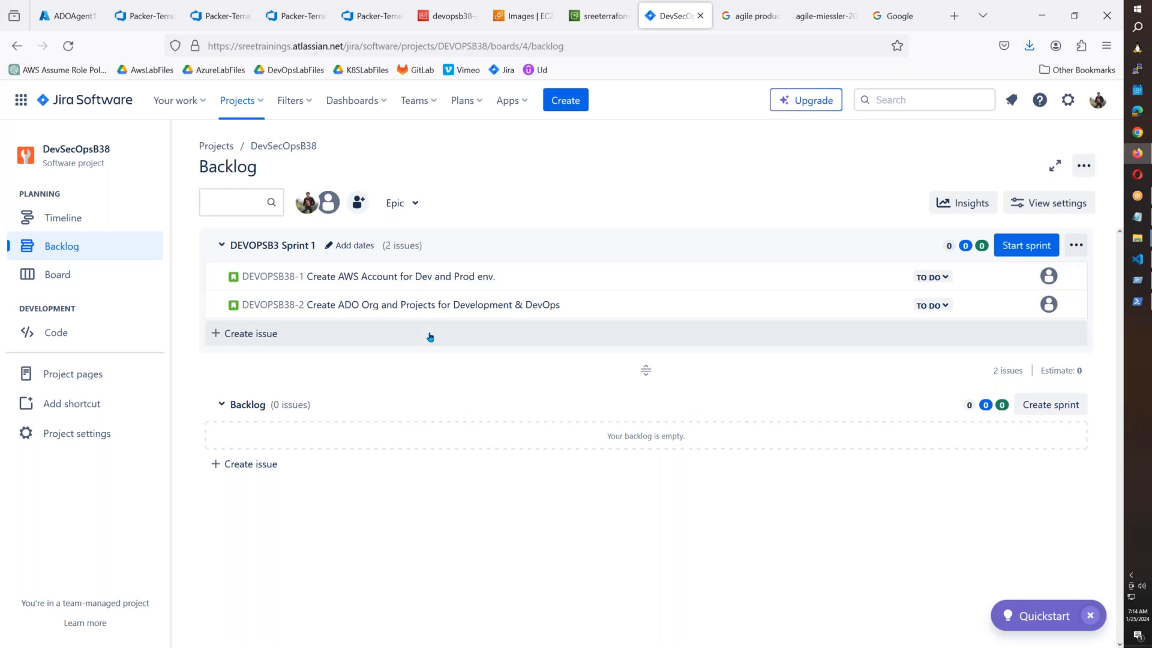
pyautogui.click(430, 336)
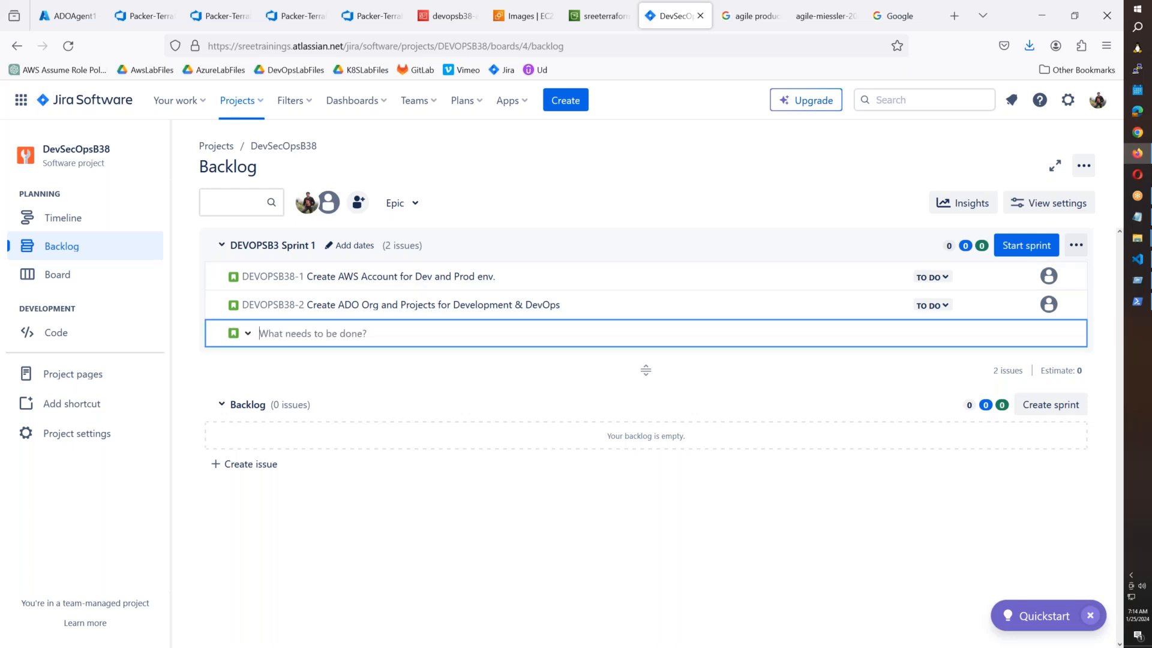
pyautogui.write('Creating User Avcount')
pyautogui.press('BackSpace')
pyautogui.press('BackSpace')
pyautogui.press('BackSpace')
pyautogui.press('BackSpace')
pyautogui.press('BackSpace')
pyautogui.press('BackSpace')
pyautogui.press('BackSpace')
pyautogui.press('BackSpace')
pyautogui.press('BackSpace')
pyautogui.write('AWS Roles')
pyautogui.press('Return')
# Create a second Sprint 1 issue, 'Developing Terraform Modules for Infra deployment', with the spelling fixed.
pyautogui.write('Creatomng')
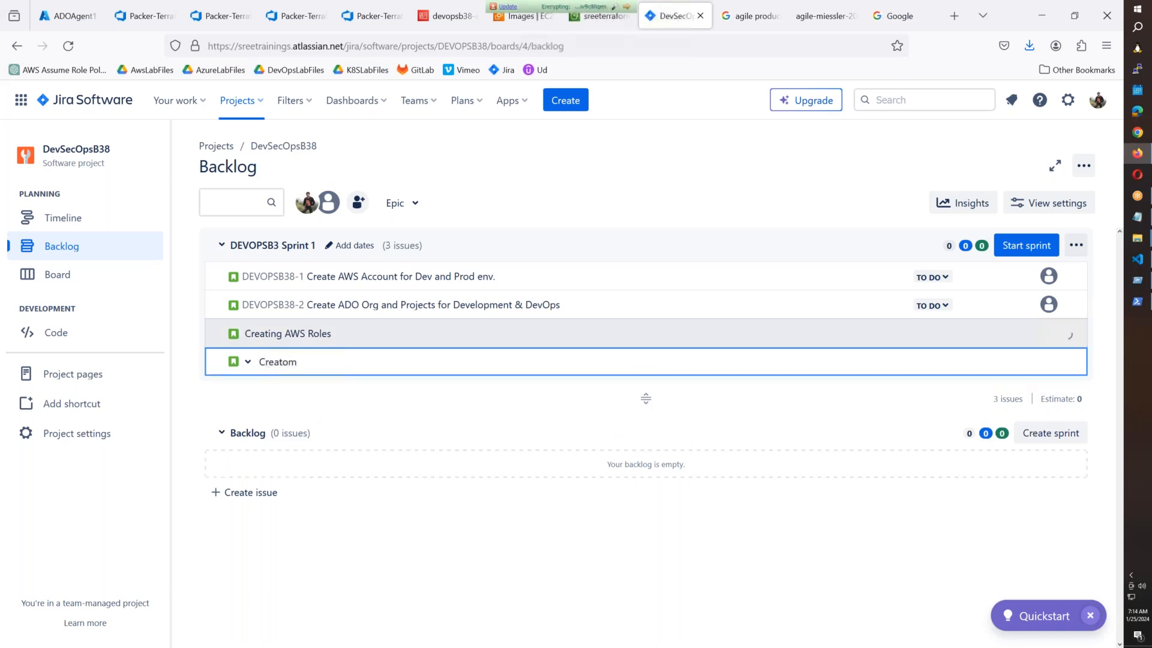
pyautogui.press('BackSpace')
pyautogui.press('BackSpace')
pyautogui.press('BackSpace')
pyautogui.press('BackSpace')
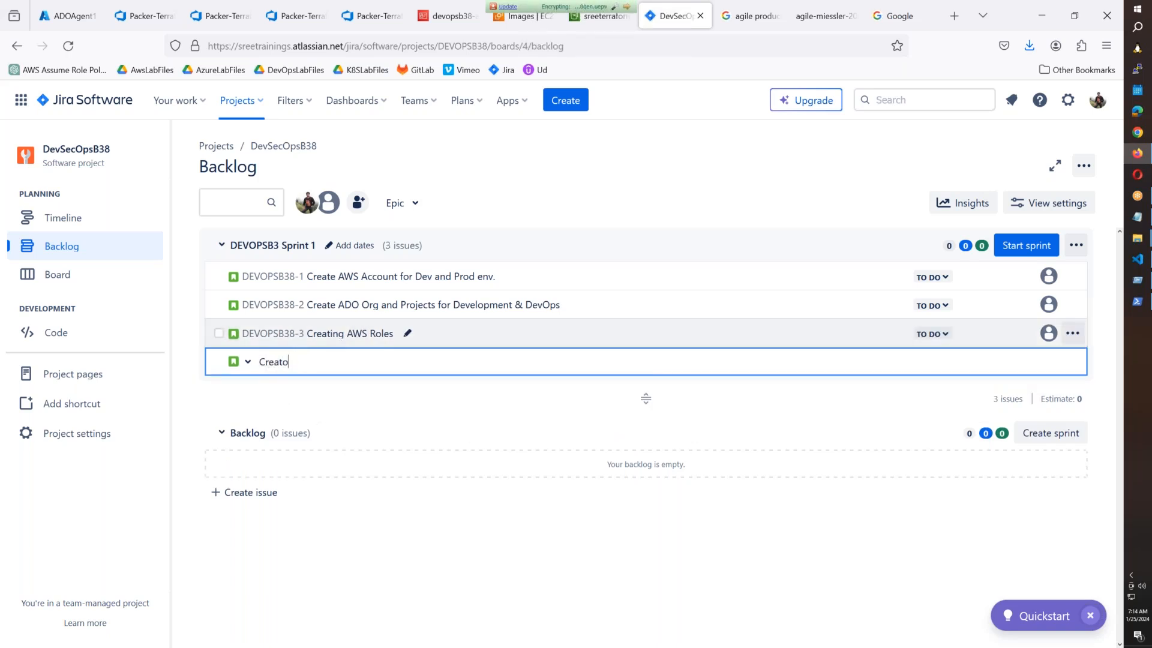
pyautogui.write('ing AWS EKS Cluste')
pyautogui.press('BackSpace')
pyautogui.press('BackSpace')
pyautogui.press('BackSpace')
pyautogui.press('BackSpace')
pyautogui.press('BackSpace')
pyautogui.press('BackSpace')
pyautogui.press('BackSpace')
pyautogui.press('BackSpace')
pyautogui.press('BackSpace')
pyautogui.press('BackSpace')
pyautogui.press('BackSpace')
pyautogui.press('BackSpace')
pyautogui.press('BackSpace')
pyautogui.press('BackSpace')
pyautogui.press('BackSpace')
pyautogui.press('BackSpace')
pyautogui.press('BackSpace')
pyautogui.press('BackSpace')
pyautogui.press('BackSpace')
pyautogui.press('BackSpace')
pyautogui.press('BackSpace')
pyautogui.press('BackSpace')
pyautogui.press('BackSpace')
pyautogui.press('BackSpace')
pyautogui.press('BackSpace')
pyautogui.write('Developring Terraform M')
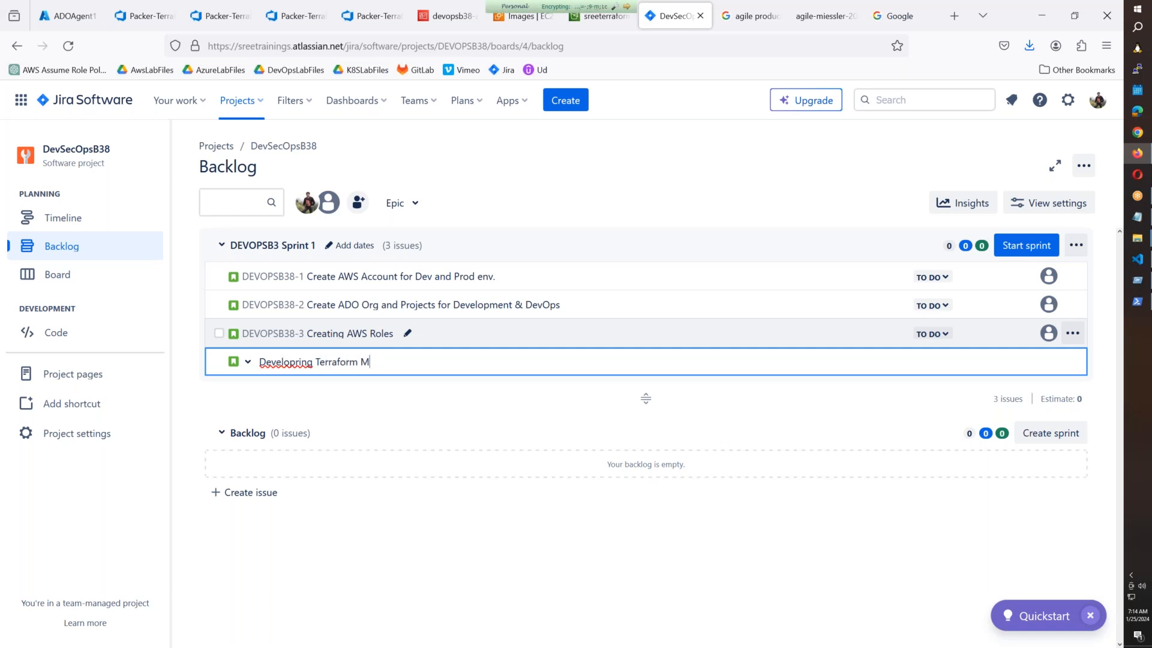
pyautogui.write('odules for Infra deployment.')
pyautogui.rightClick(283, 360)
pyautogui.click(337, 16)
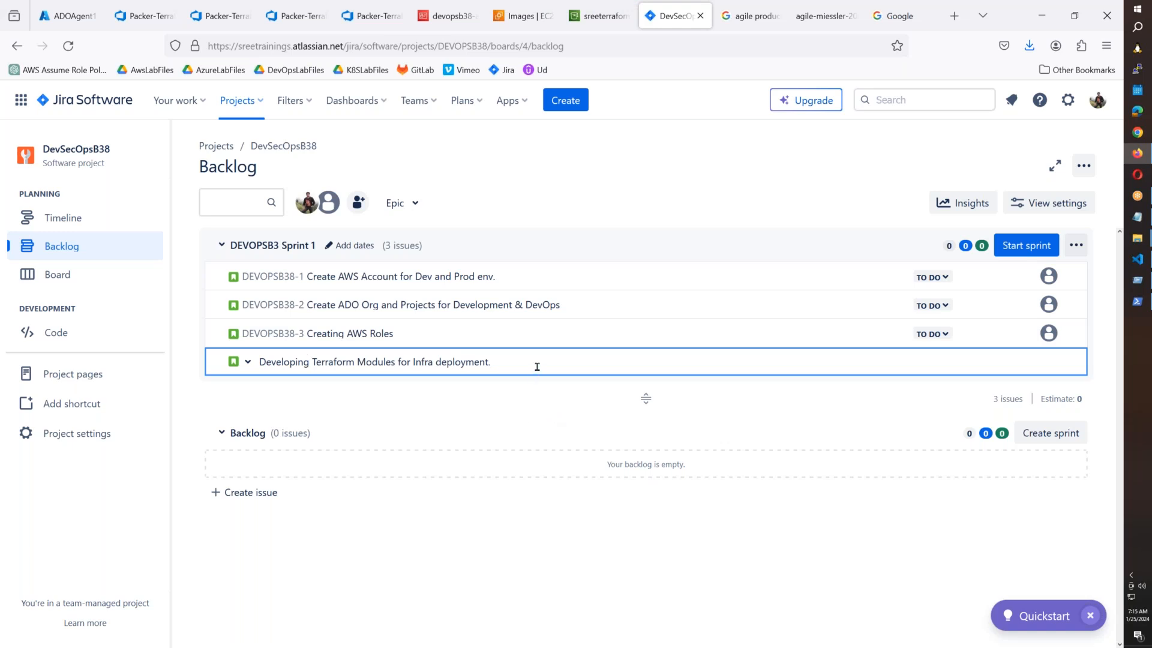
pyautogui.press('Return')
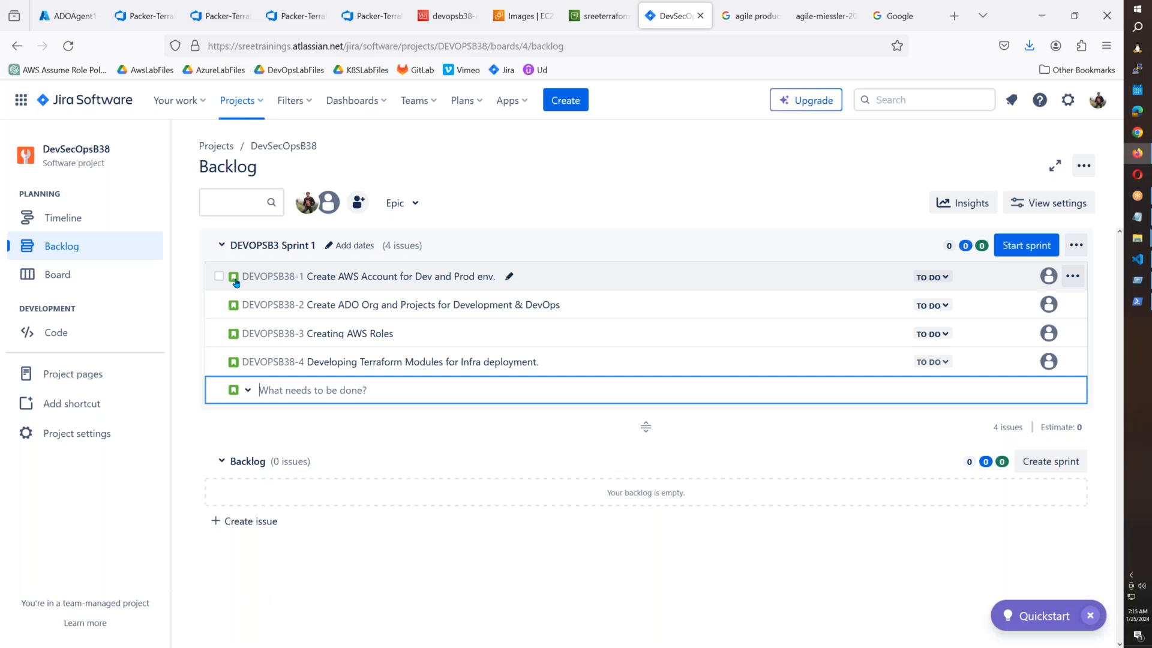
# Open DEVOPSB38-1's details and reach the Story issue type's field configuration through View settings.
pyautogui.click(257, 278)
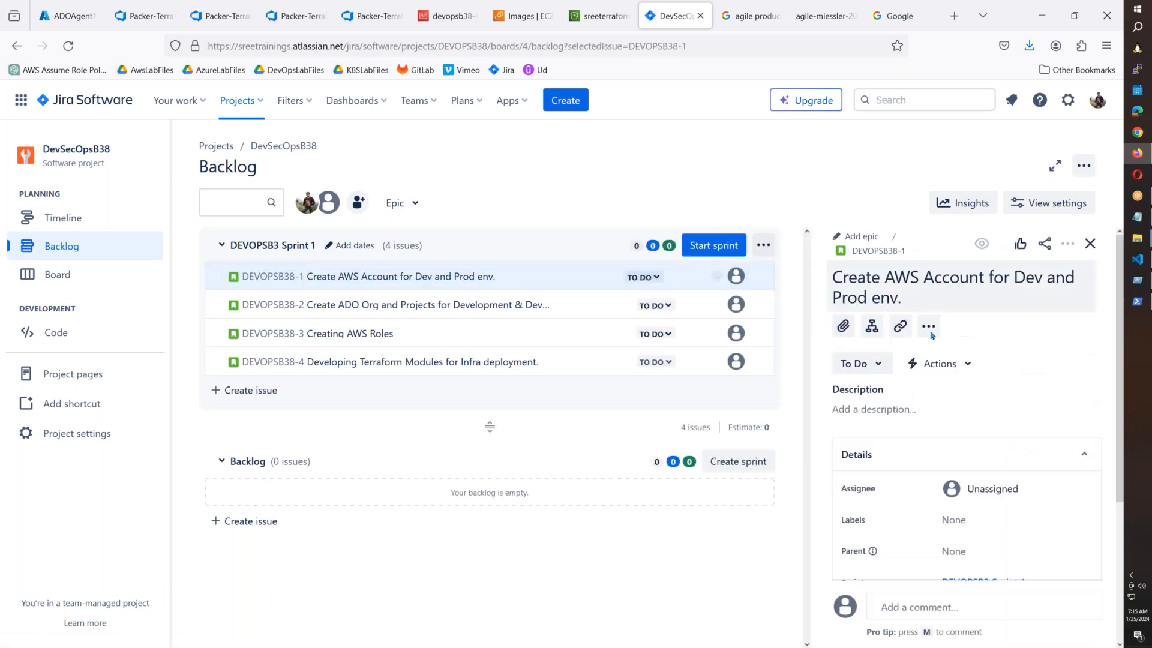
pyautogui.scroll(-1, 924, 401)
pyautogui.scroll(-3, 940, 336)
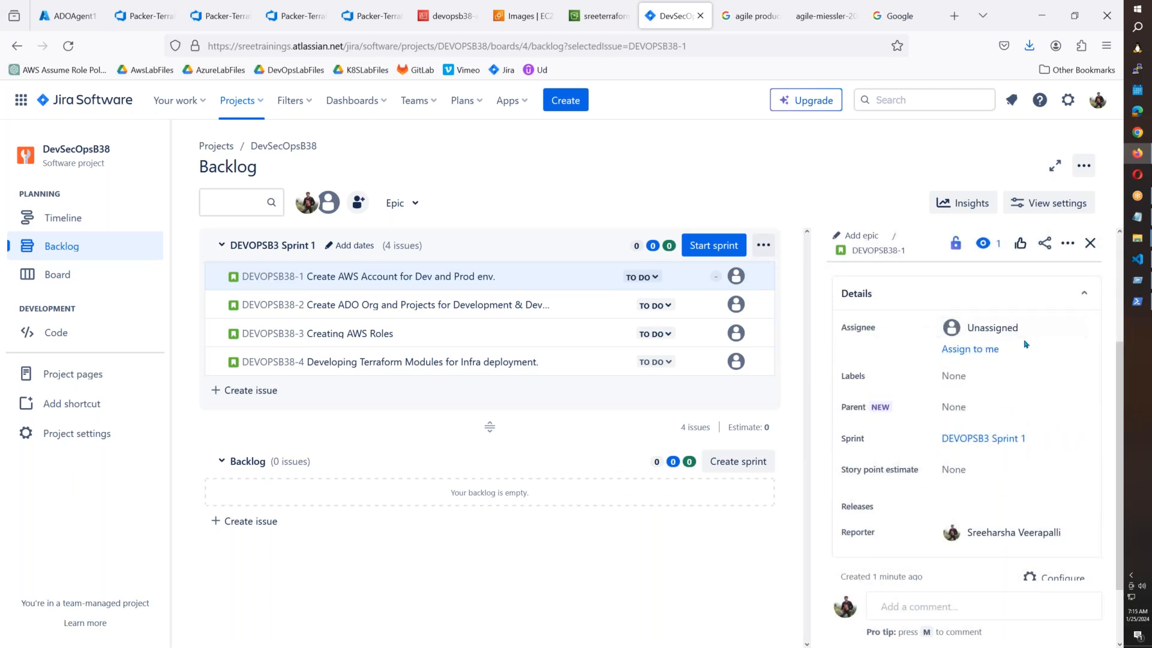
pyautogui.scroll(-2, 1028, 347)
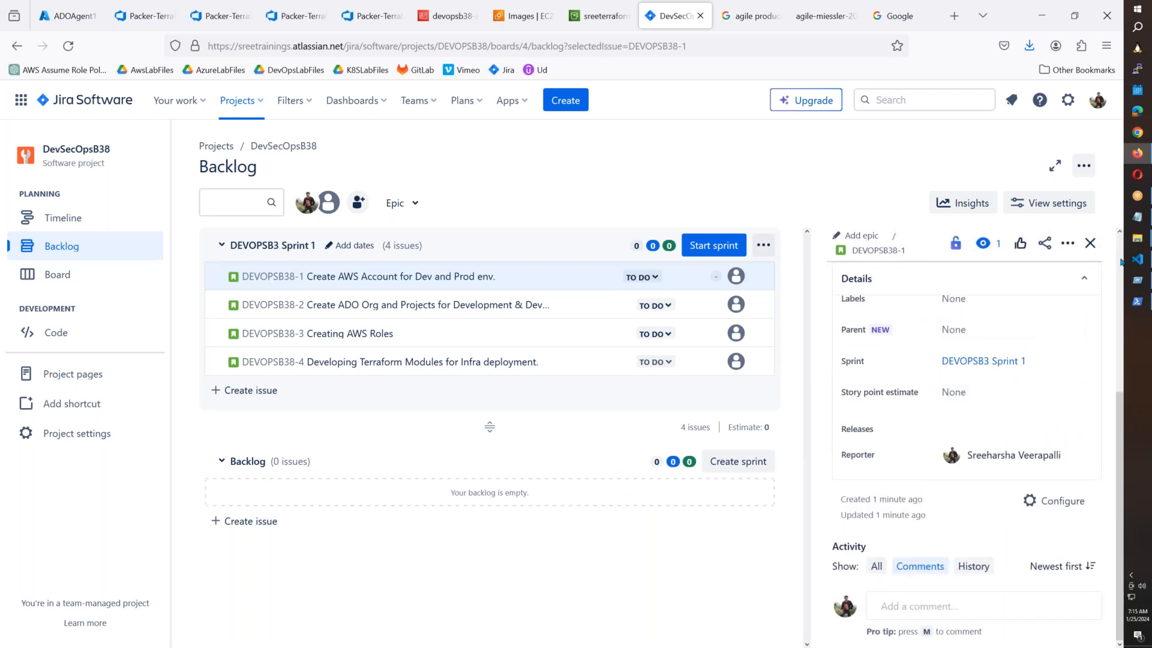
pyautogui.click(1054, 204)
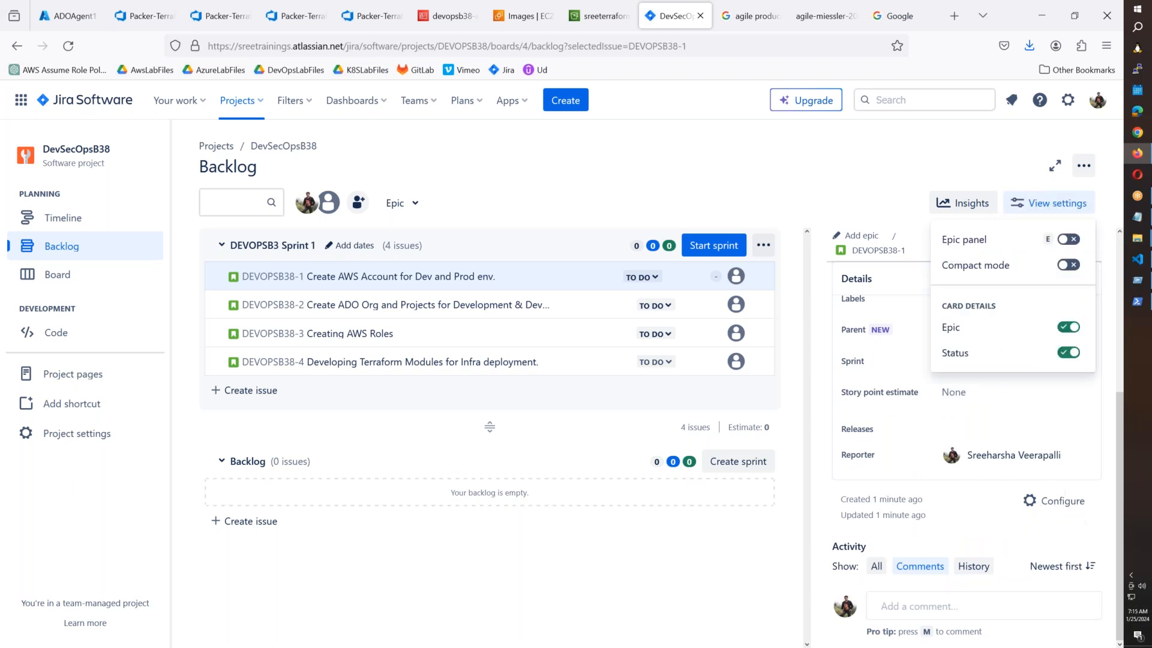
pyautogui.click(1077, 504)
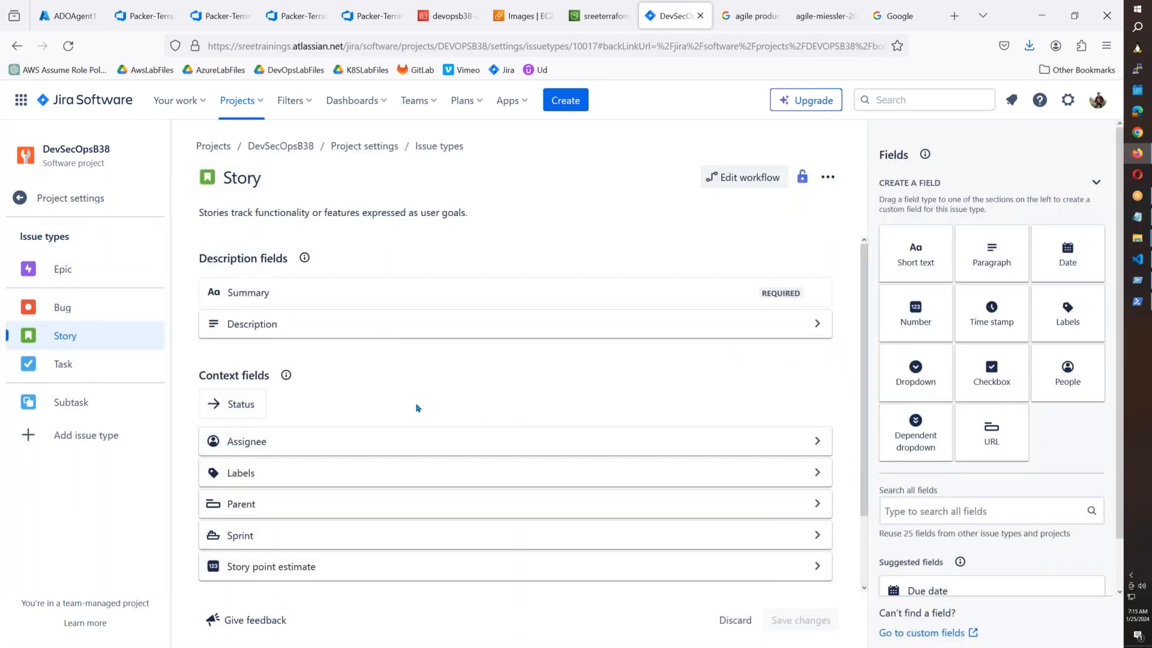
# Drag the Story point estimate field out of the Story issue type's fields.
pyautogui.scroll(-2, 323, 327)
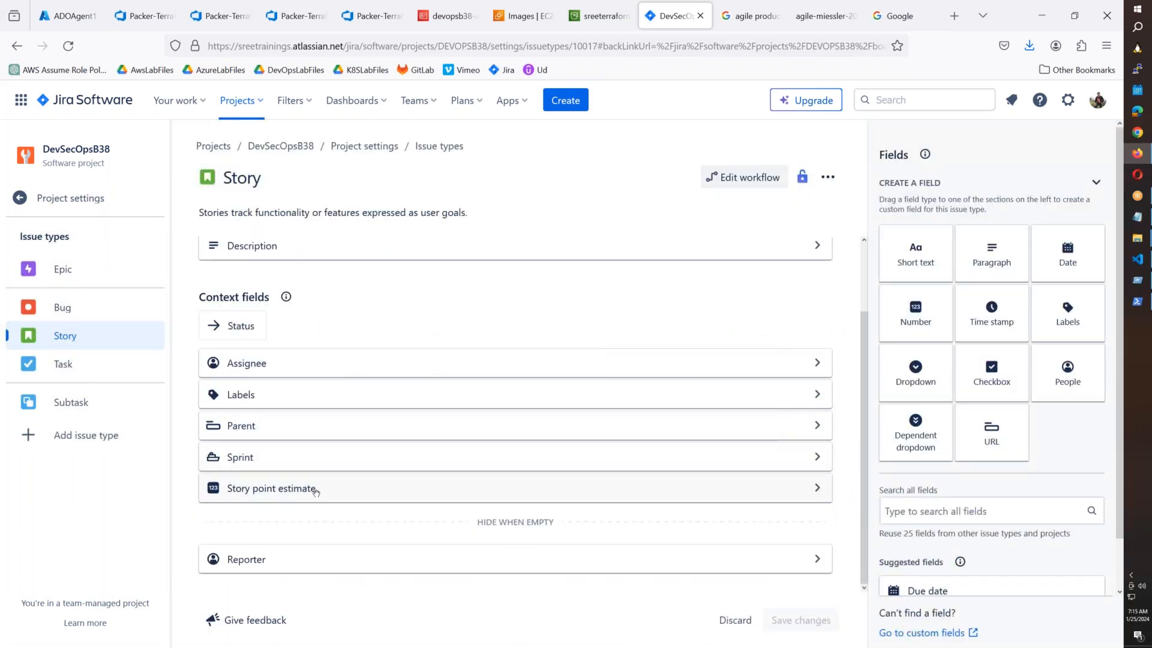
pyautogui.click(818, 493)
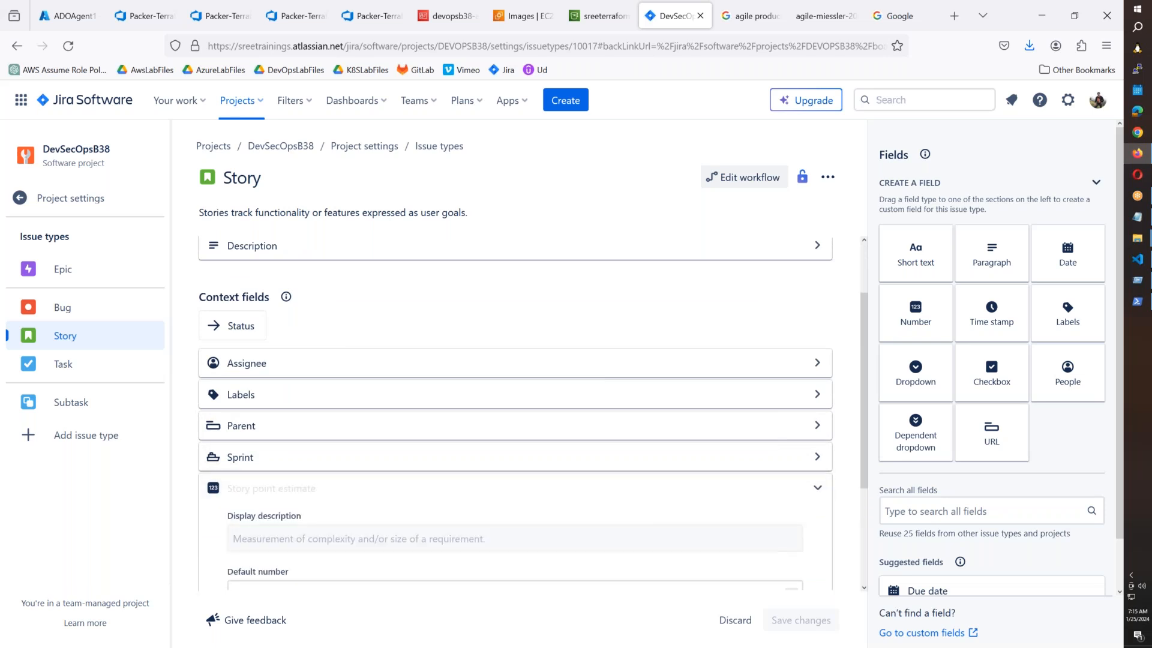
pyautogui.scroll(-1, 1047, 399)
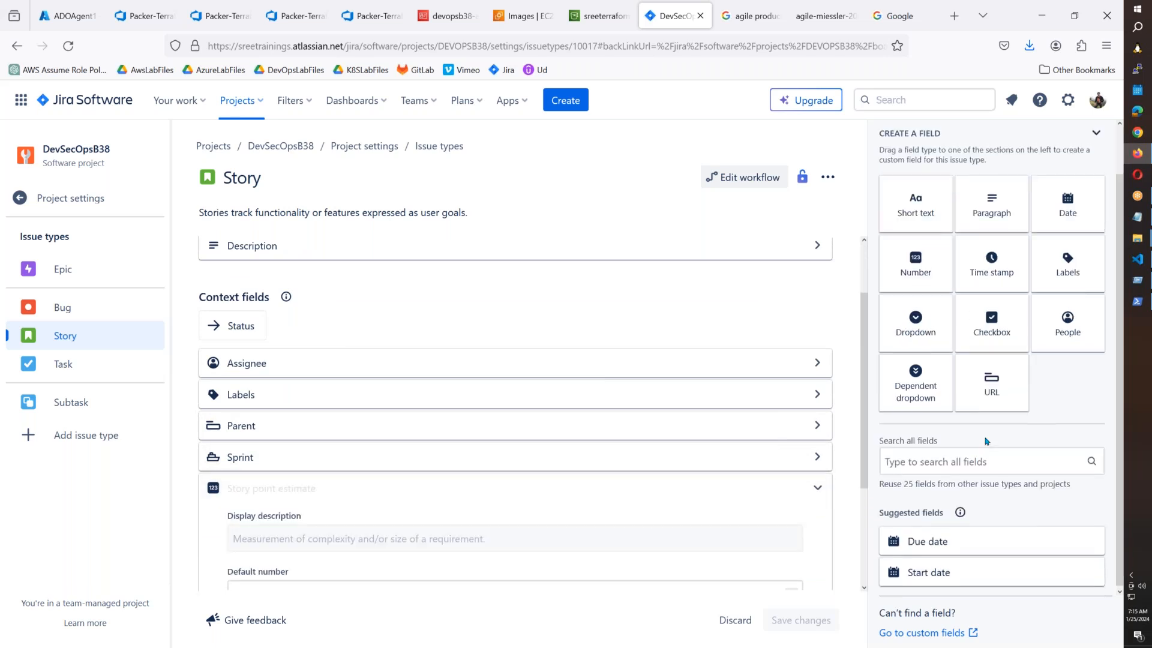
pyautogui.scroll(1, 1020, 312)
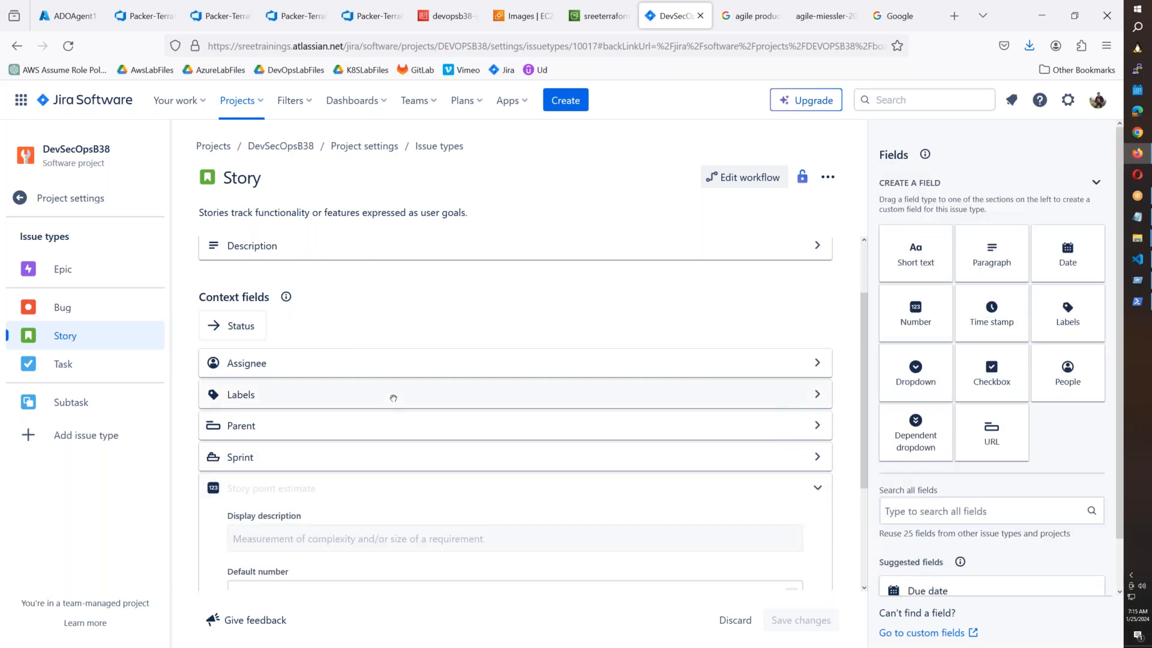
pyautogui.scroll(-3, 393, 398)
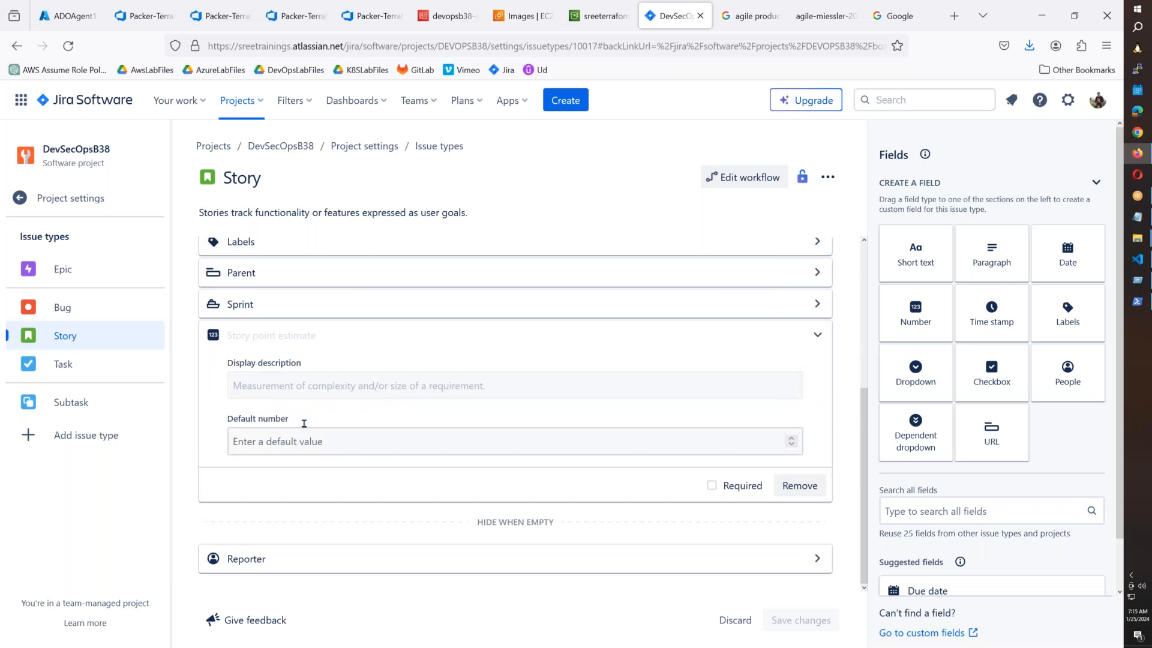
pyautogui.click(813, 337)
pyautogui.moveTo(335, 491); pyautogui.dragTo(910, 470)
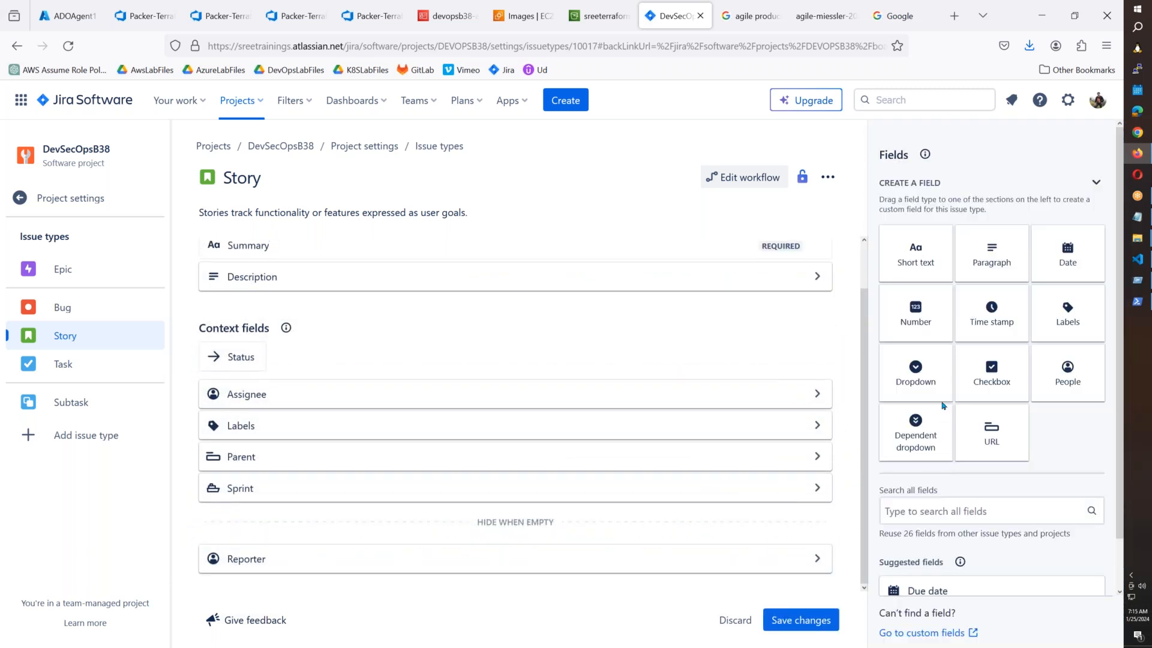
# Save the Story field layout changes and go back to the DevSecOpsB38 project.
pyautogui.scroll(-1, 1018, 399)
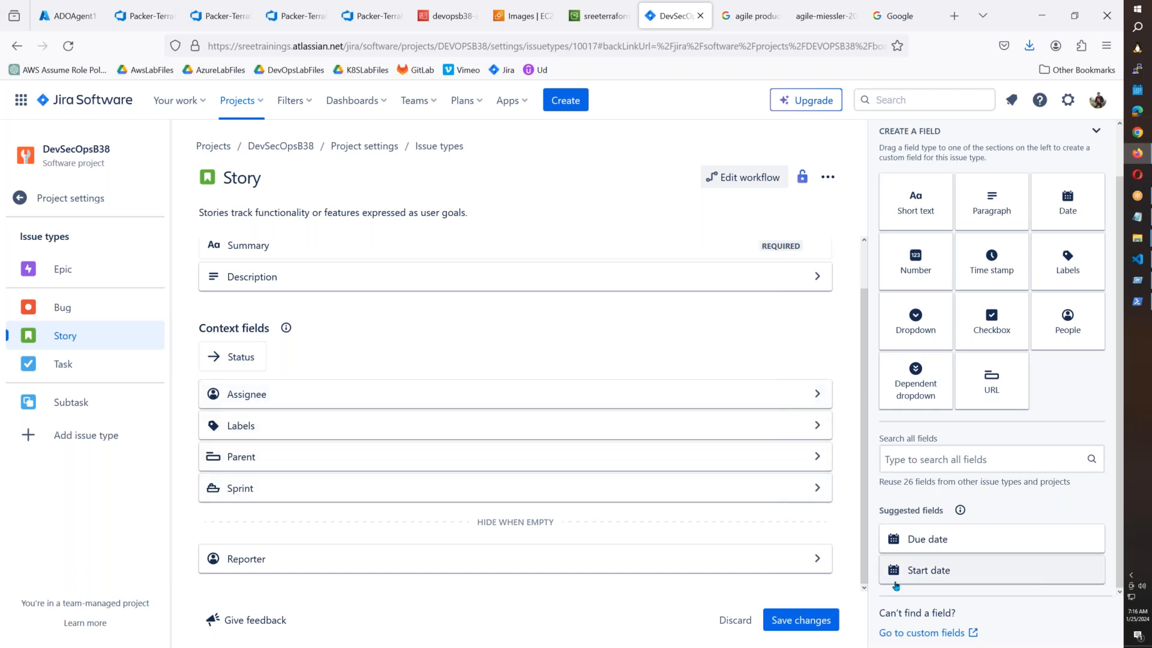
pyautogui.click(800, 629)
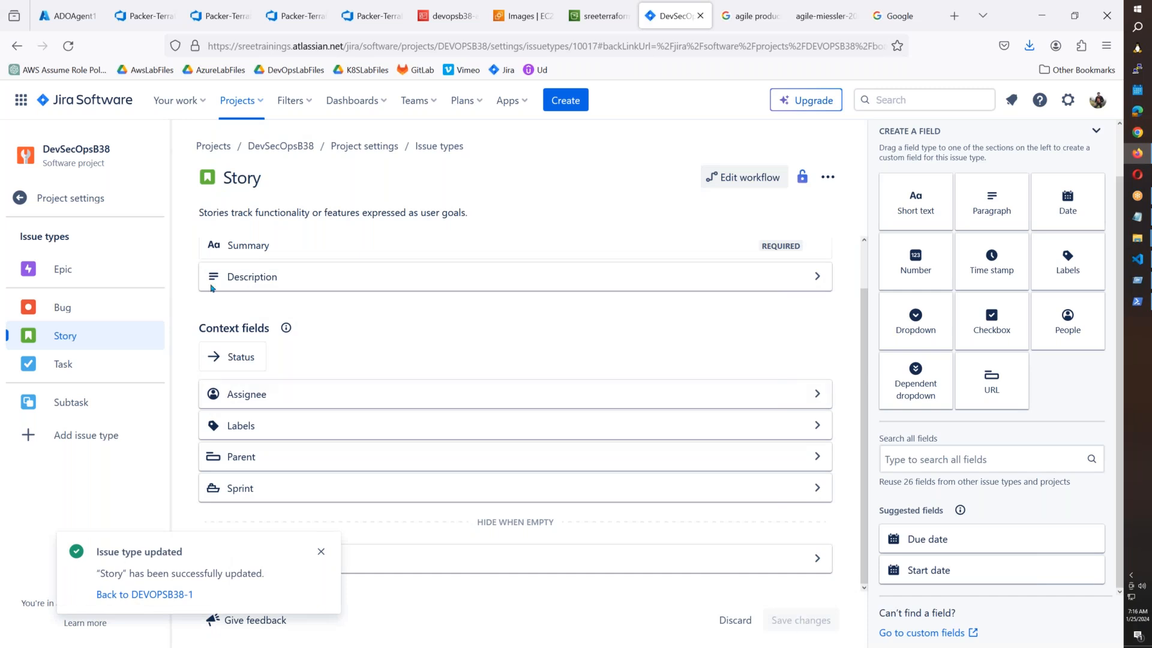
pyautogui.click(84, 339)
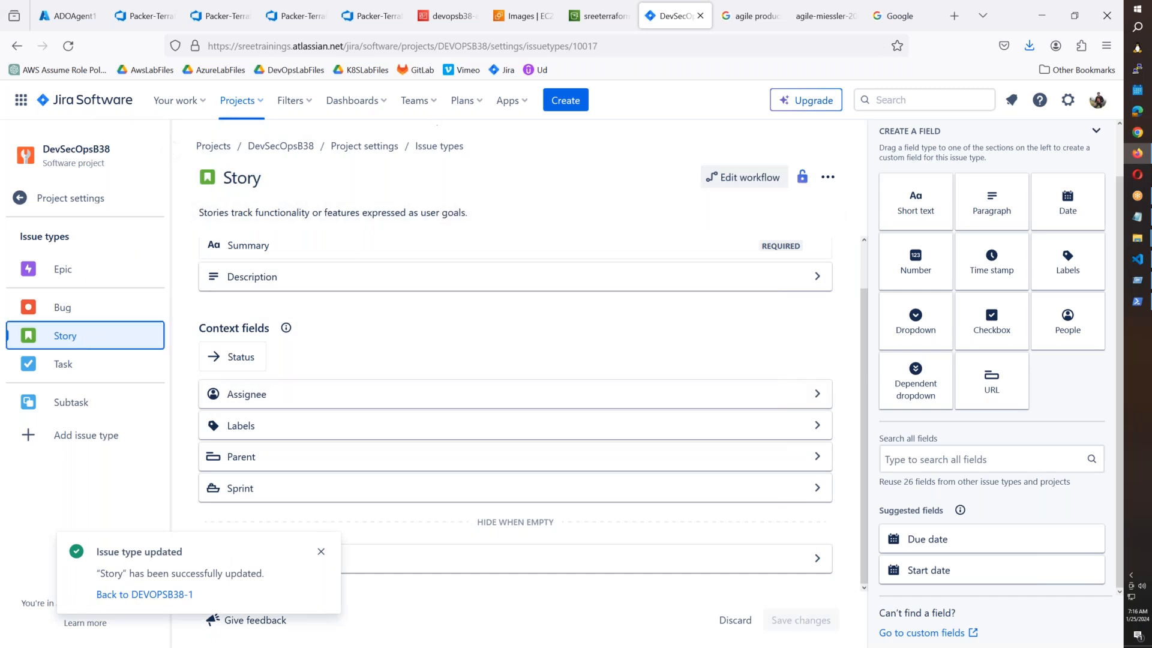
pyautogui.click(280, 147)
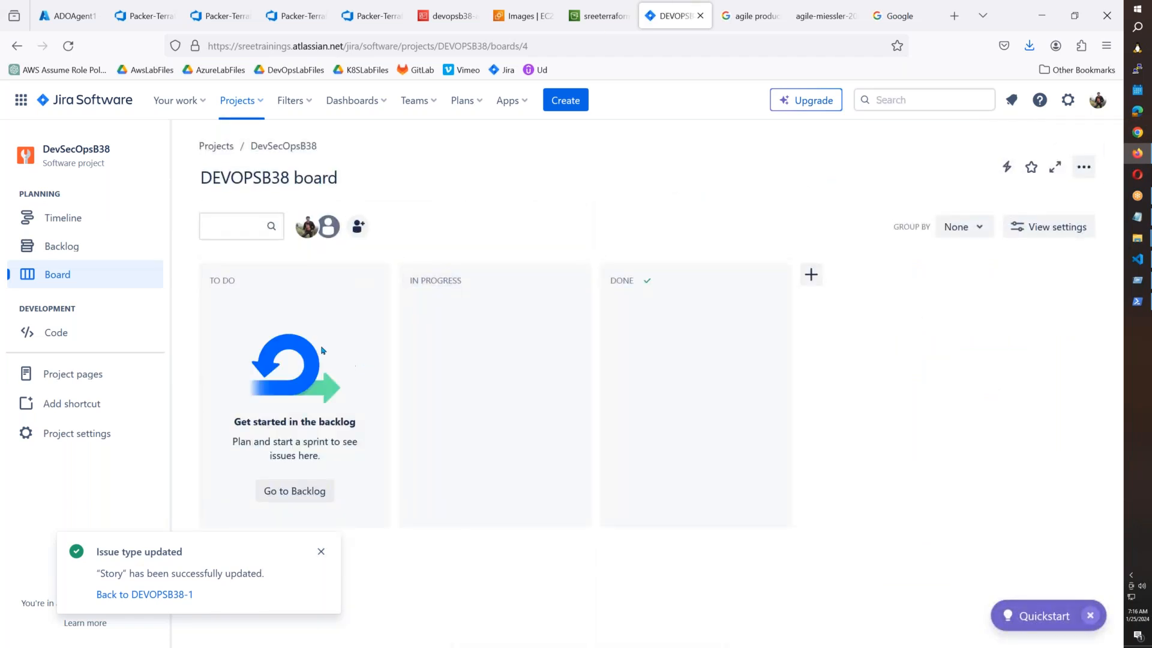
# Return to the DevSecOpsB38 backlog and dismiss the issue type updated notice.
pyautogui.click(41, 249)
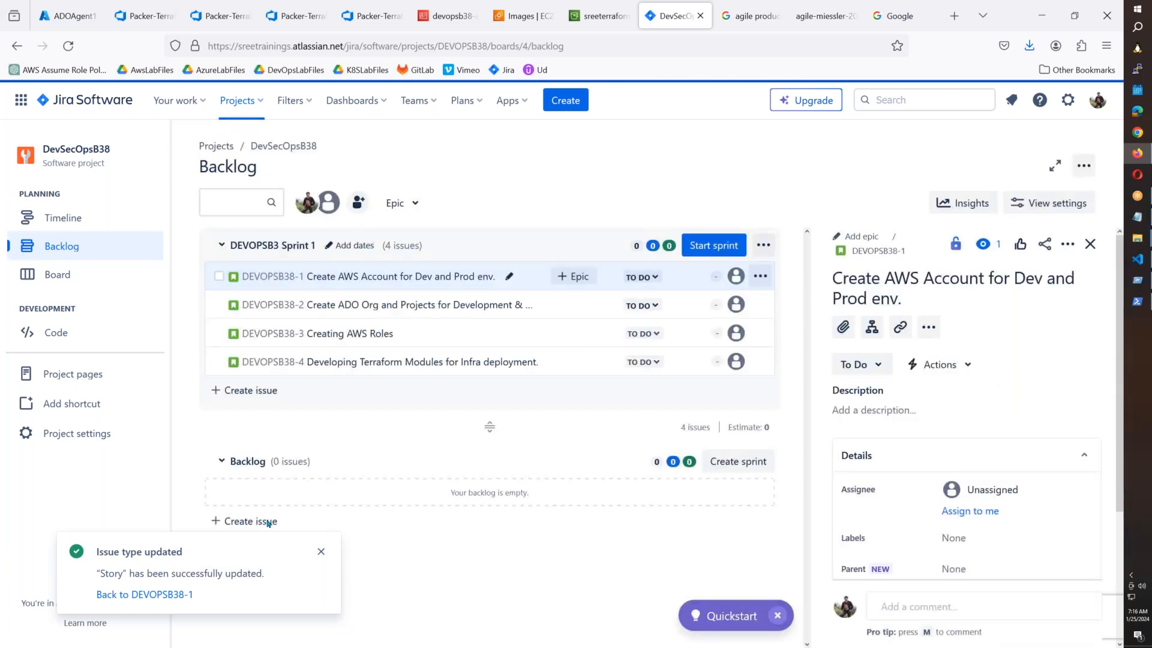
pyautogui.click(321, 551)
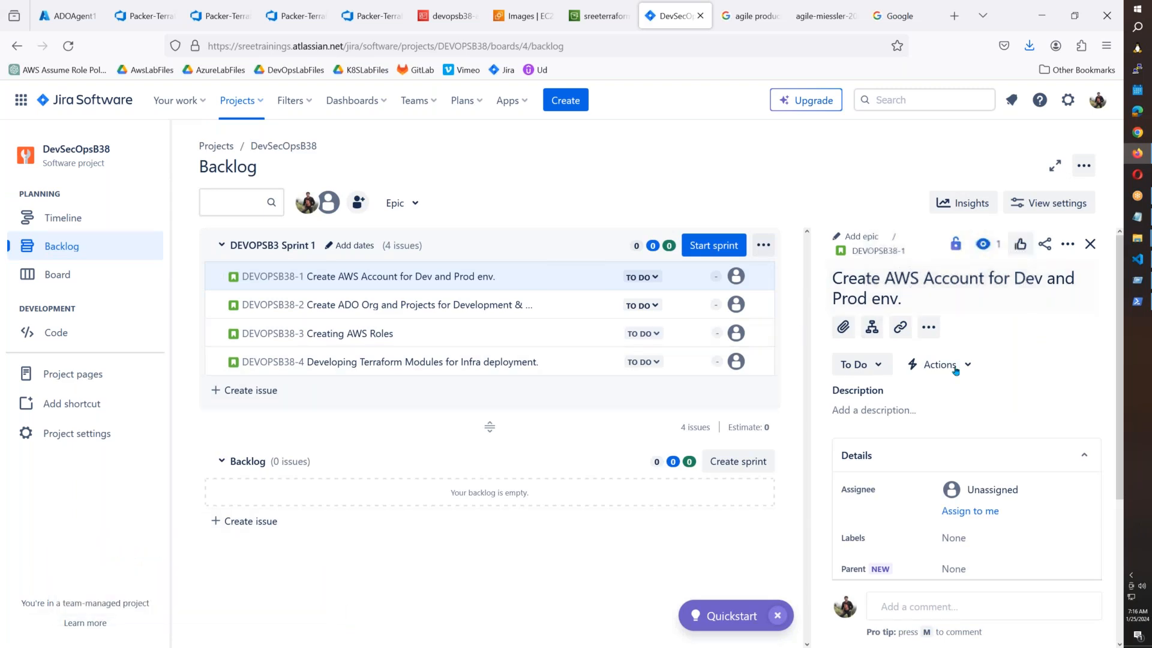
pyautogui.scroll(-3, 957, 384)
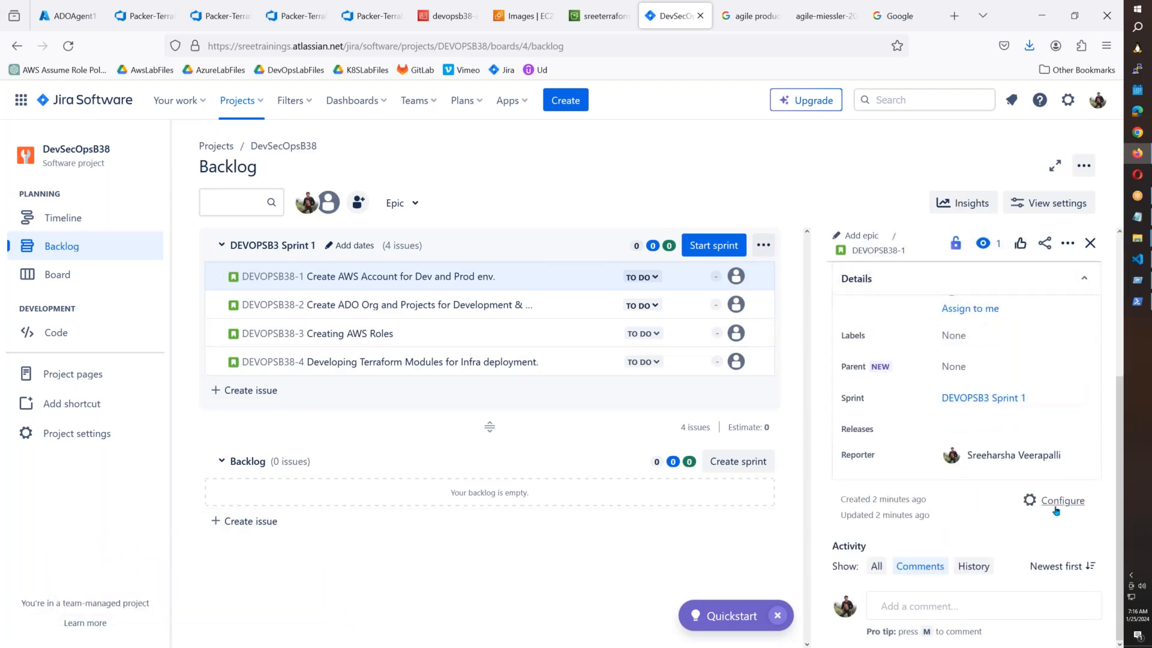
pyautogui.scroll(3, 1020, 480)
pyautogui.click(1049, 203)
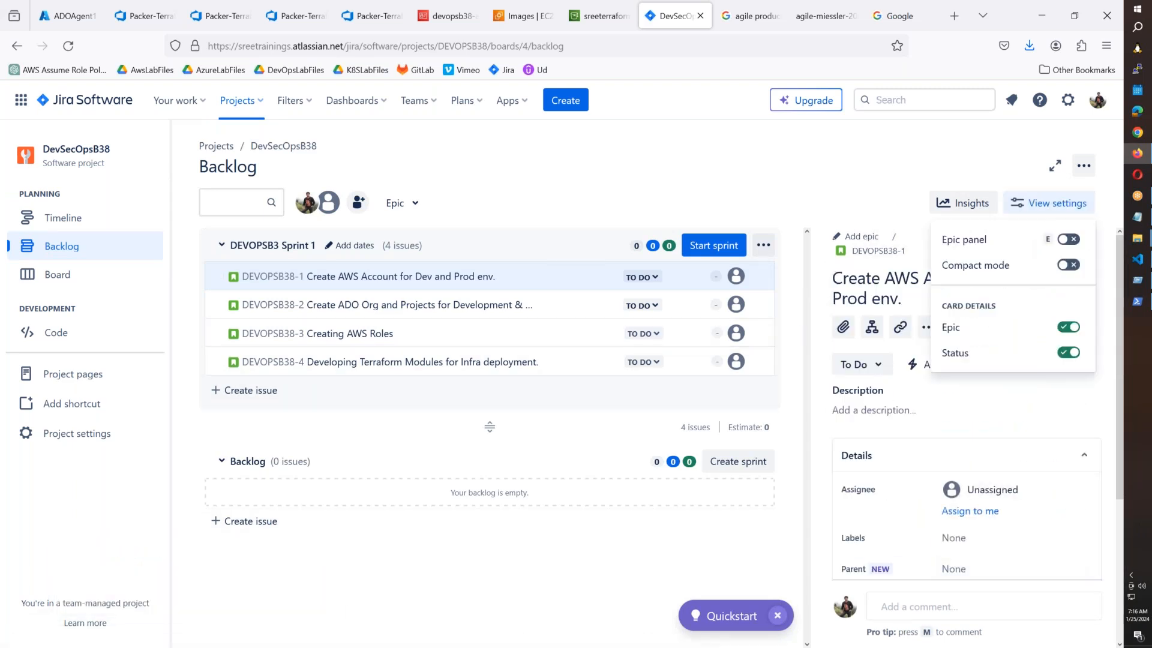
pyautogui.click(966, 412)
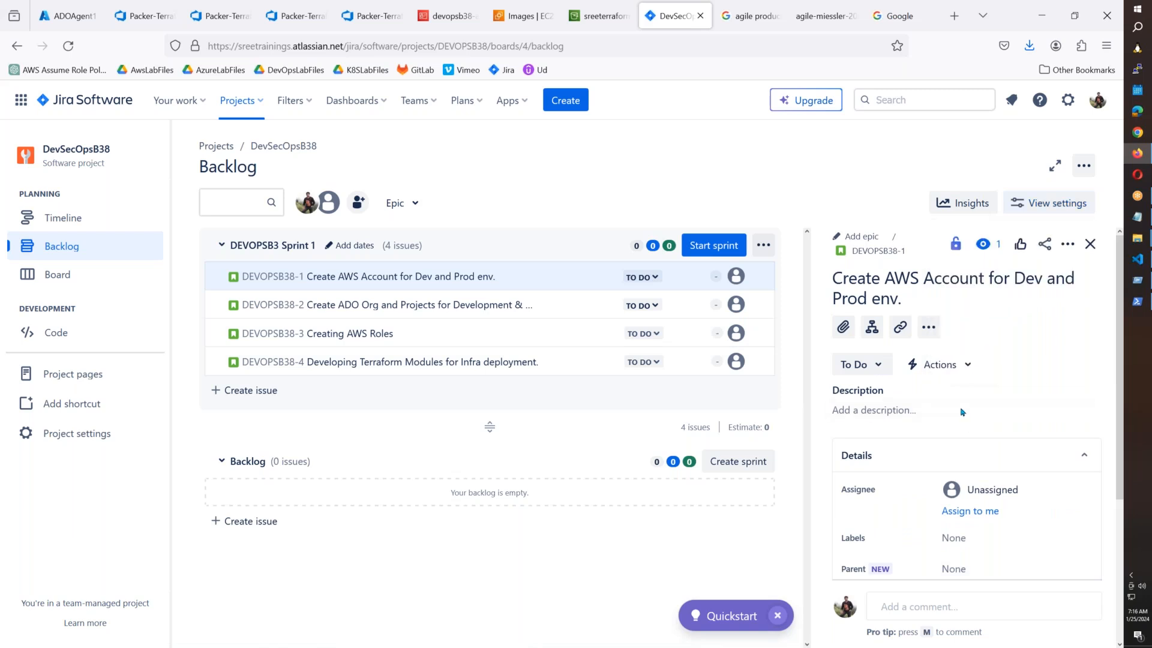
# Assign DEVOPSB38-1, 'Create AWS Account for Dev and Prod env.', to yourself.
pyautogui.click(930, 334)
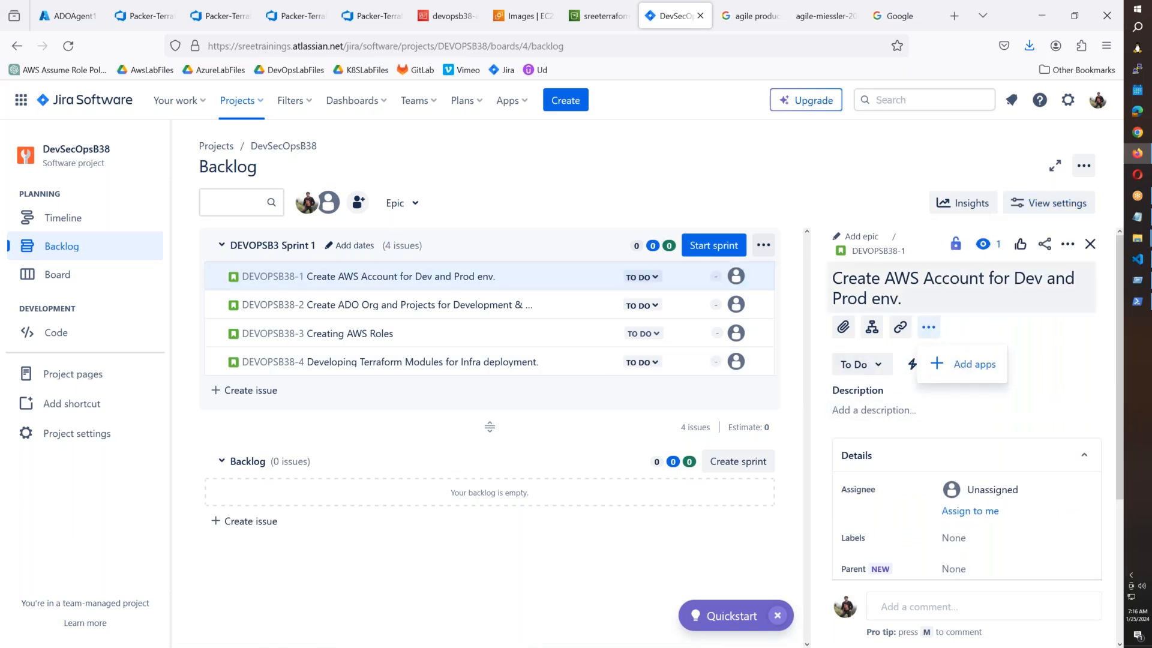
pyautogui.click(1082, 168)
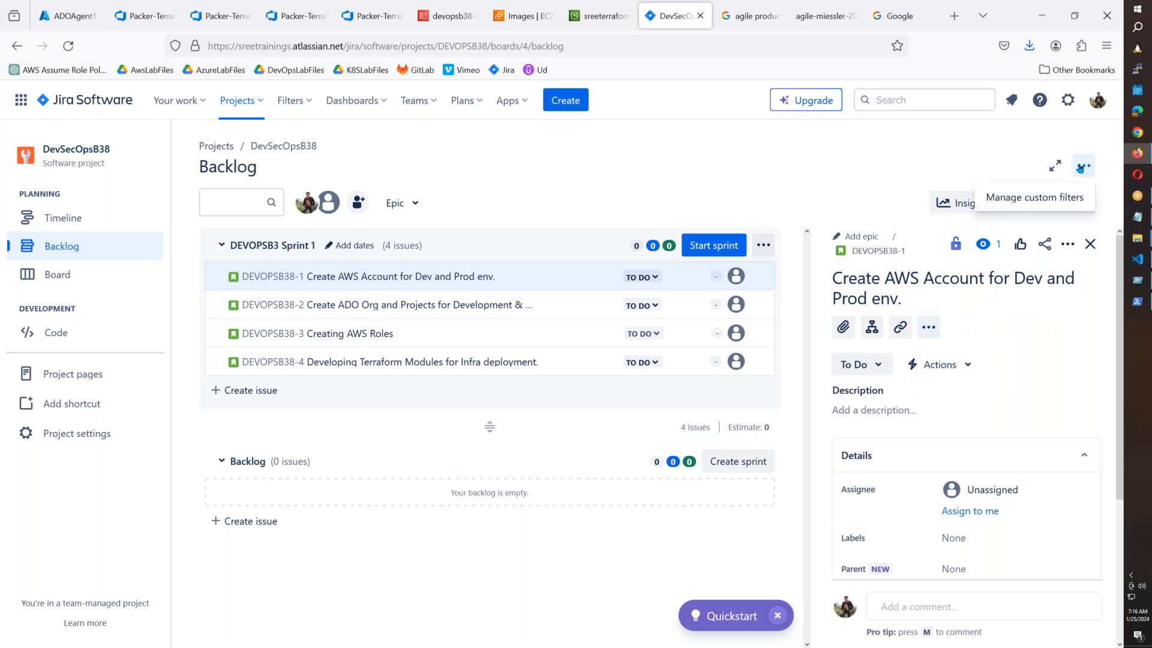
pyautogui.scroll(-3, 954, 531)
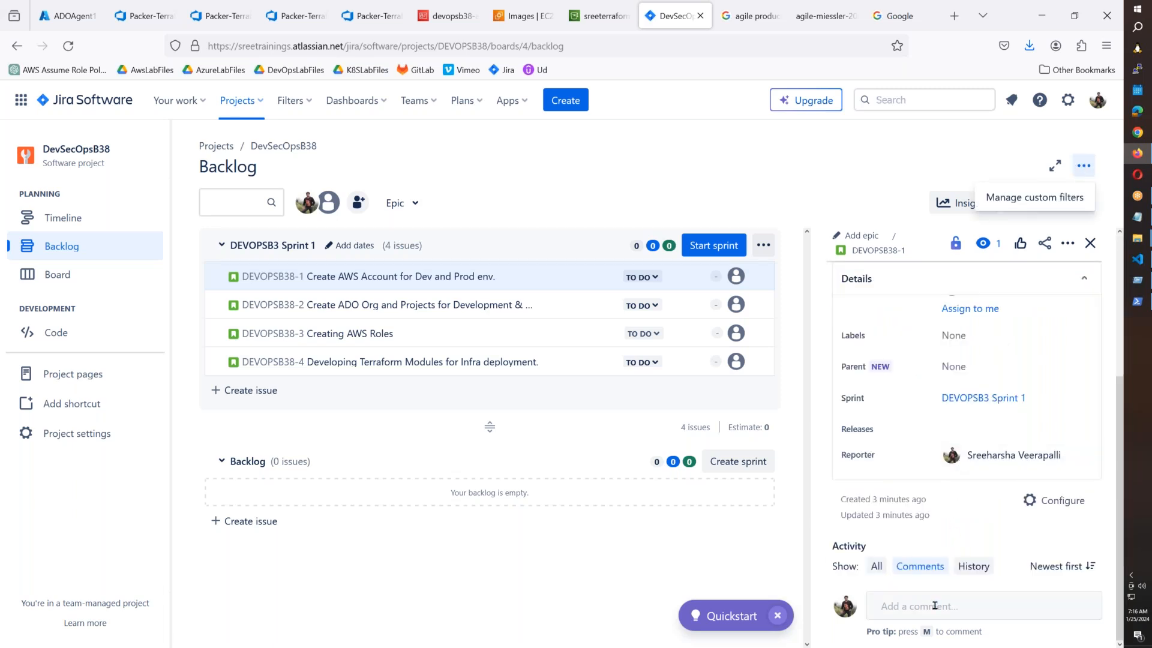
pyautogui.click(1023, 604)
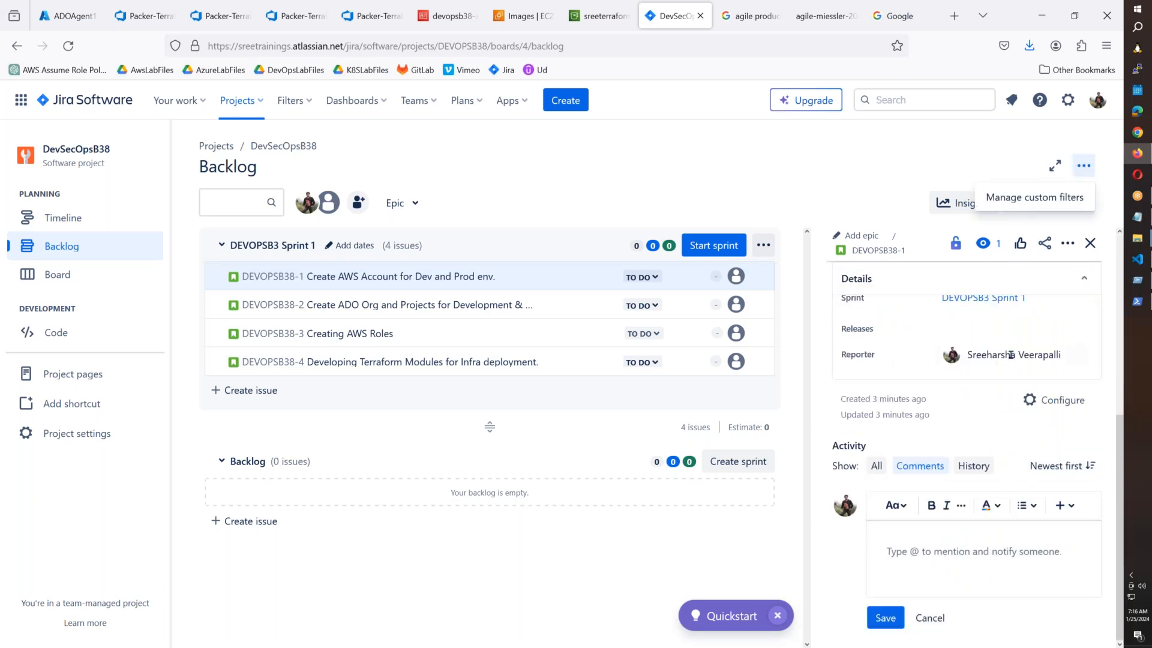
pyautogui.scroll(3, 1009, 358)
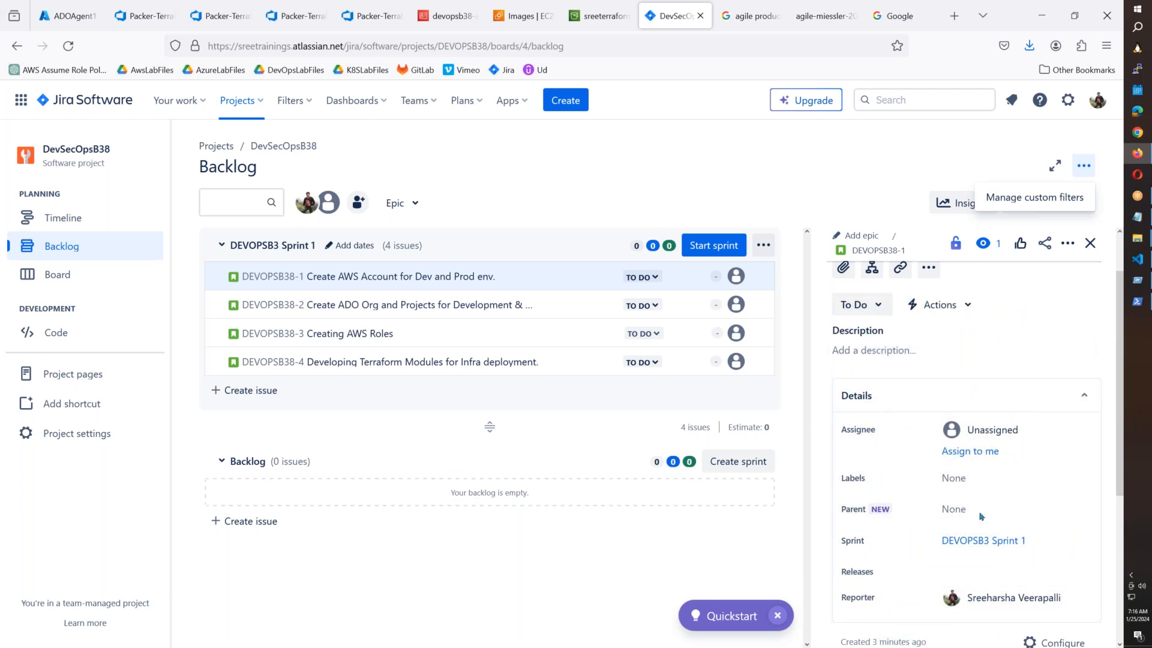
pyautogui.scroll(-4, 982, 516)
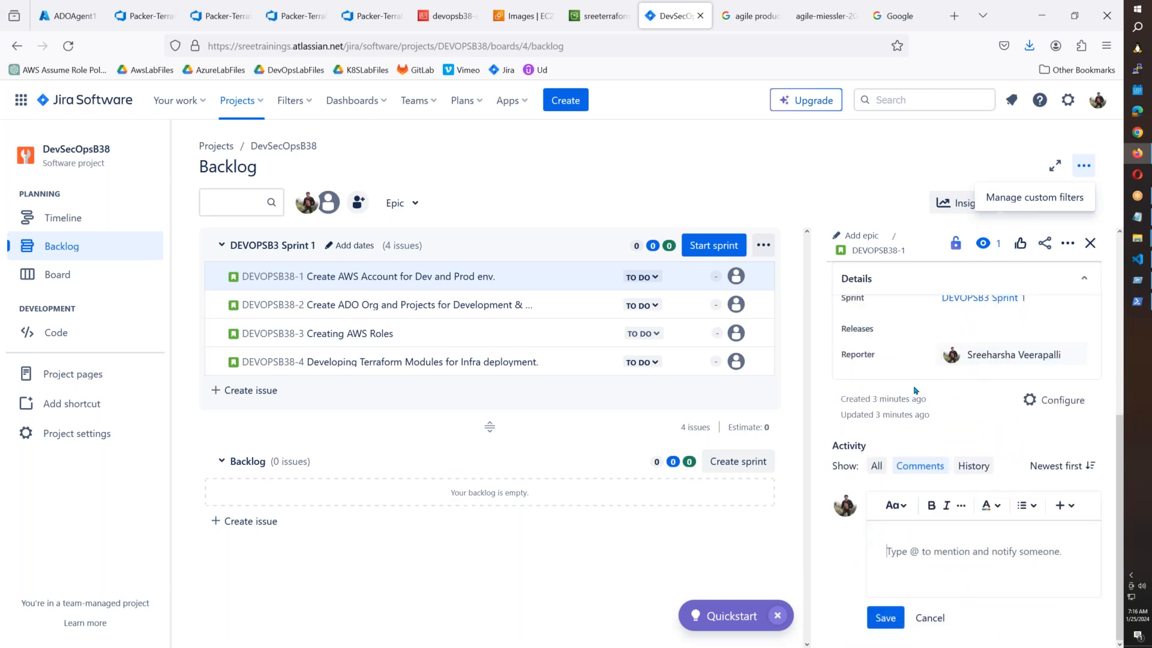
pyautogui.scroll(4, 915, 391)
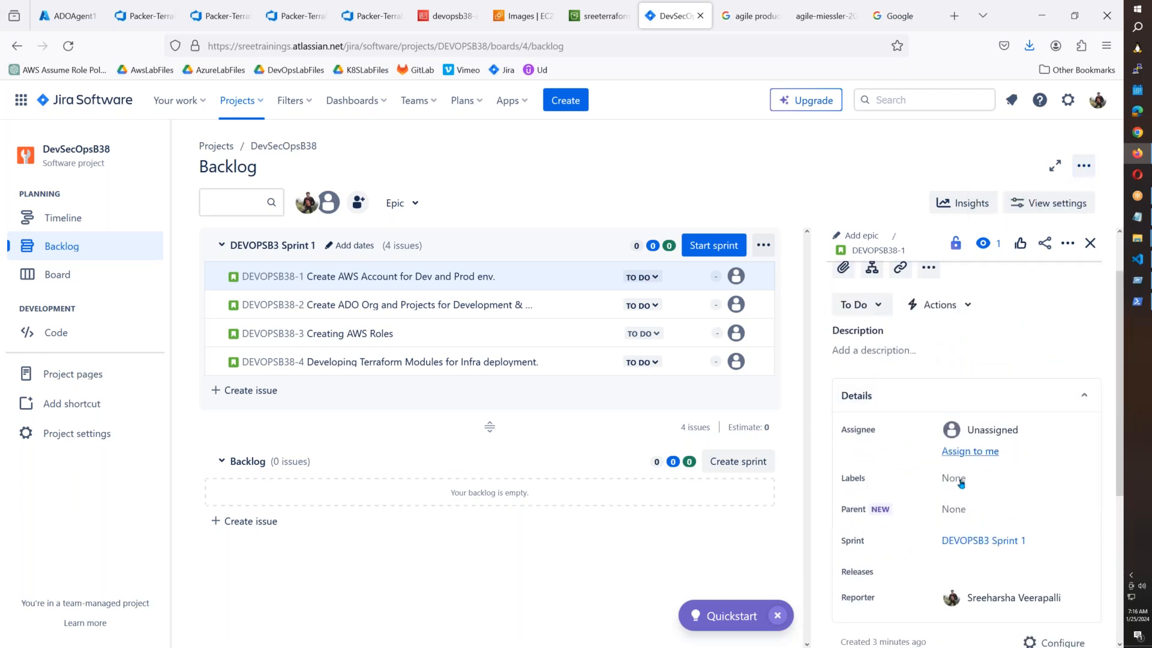
pyautogui.click(970, 452)
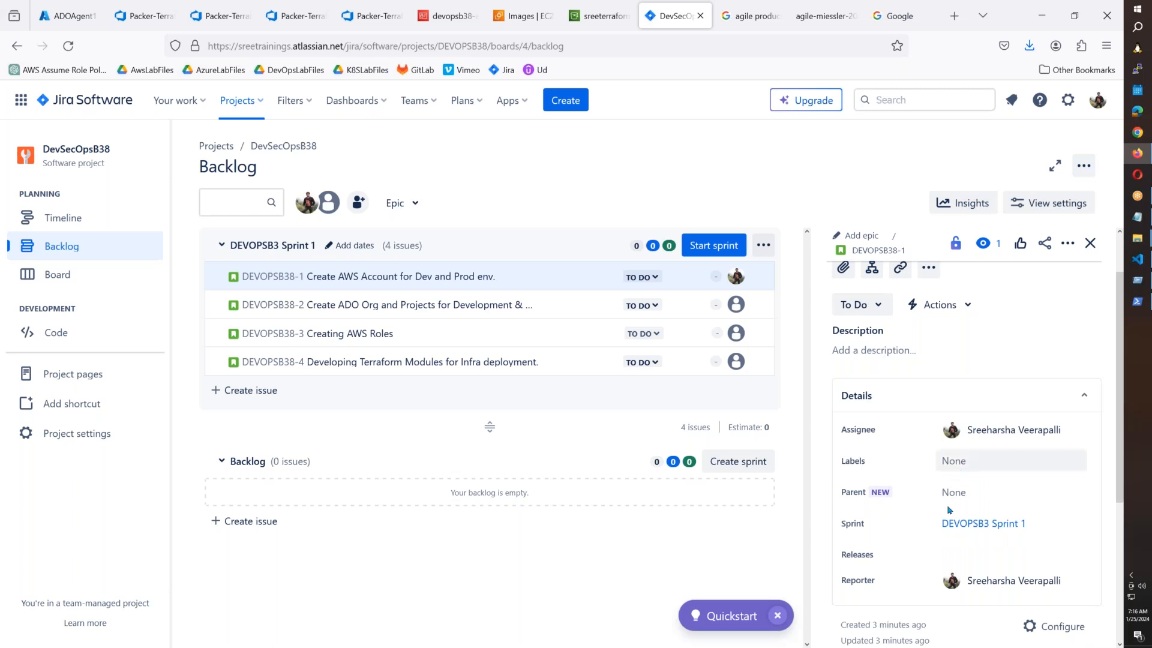
pyautogui.scroll(-3, 962, 474)
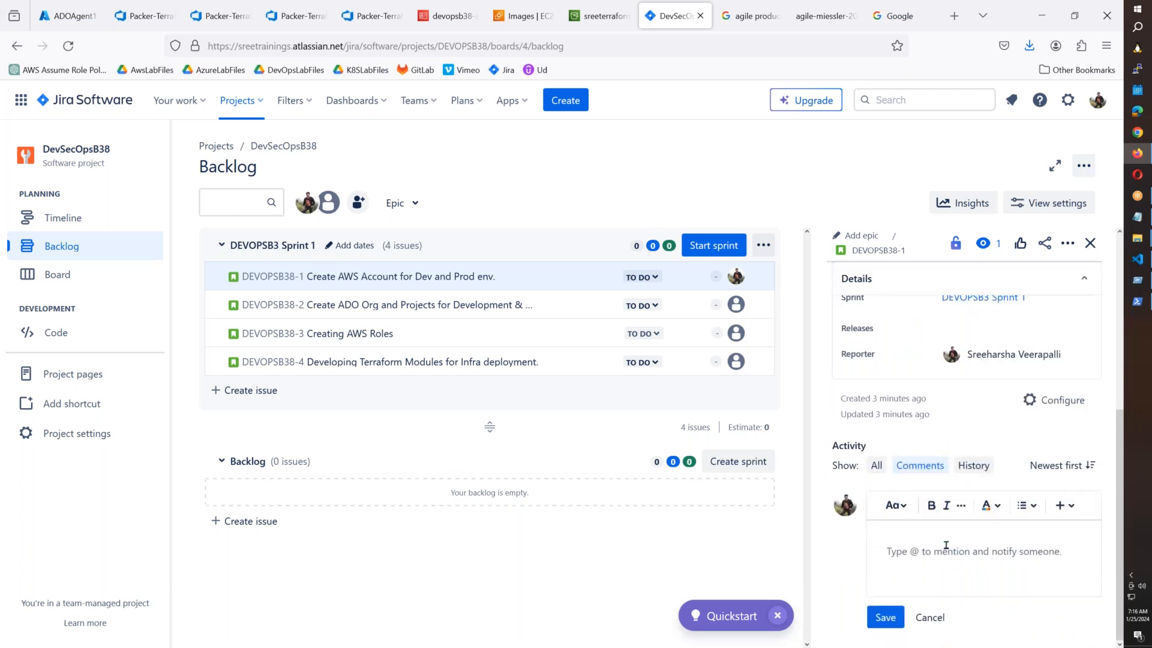
pyautogui.scroll(5, 946, 545)
pyautogui.click(761, 277)
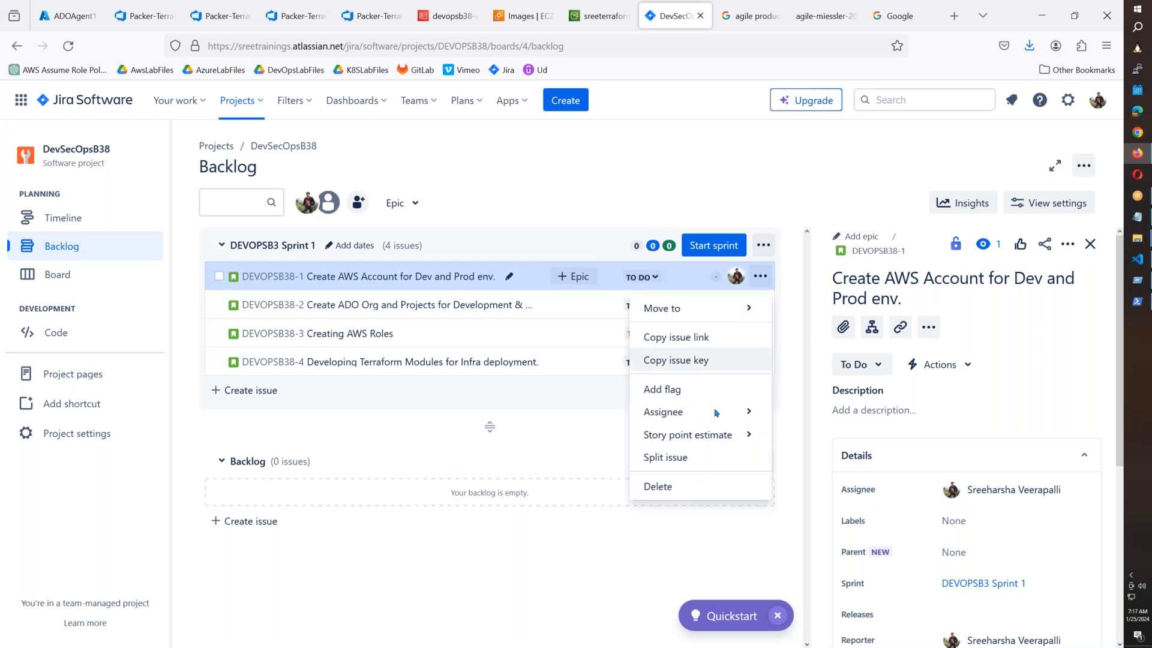
# Try DEVOPSB38-1's story point estimate, assignee and summary options, leaving them unchanged.
pyautogui.click(731, 441)
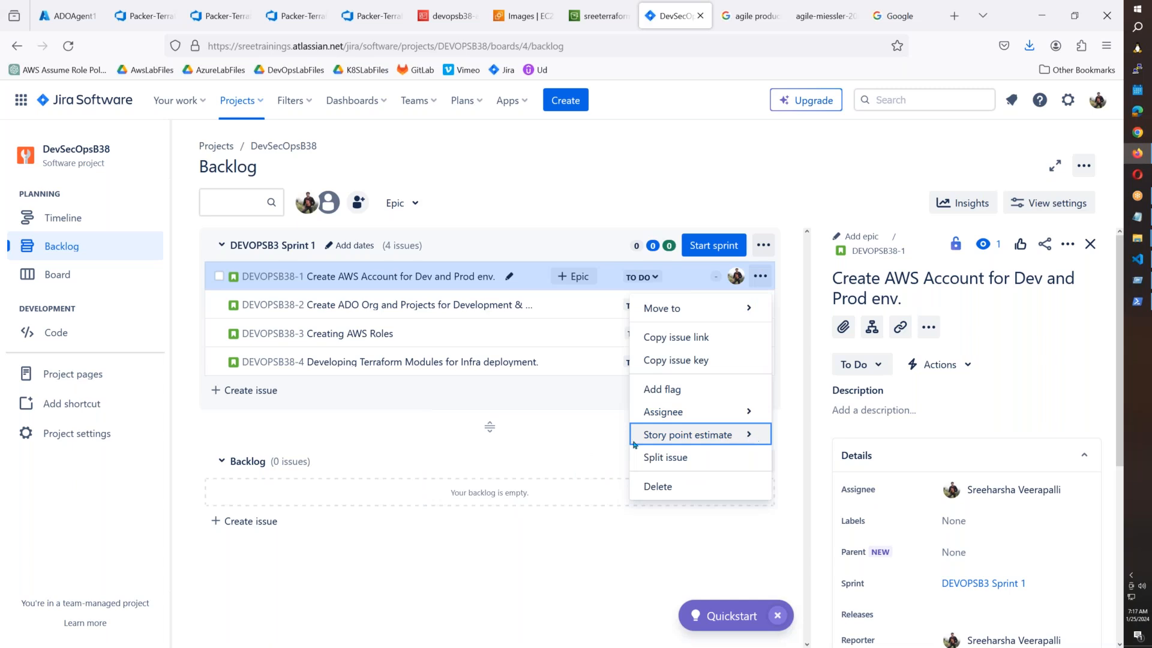
pyautogui.click(749, 435)
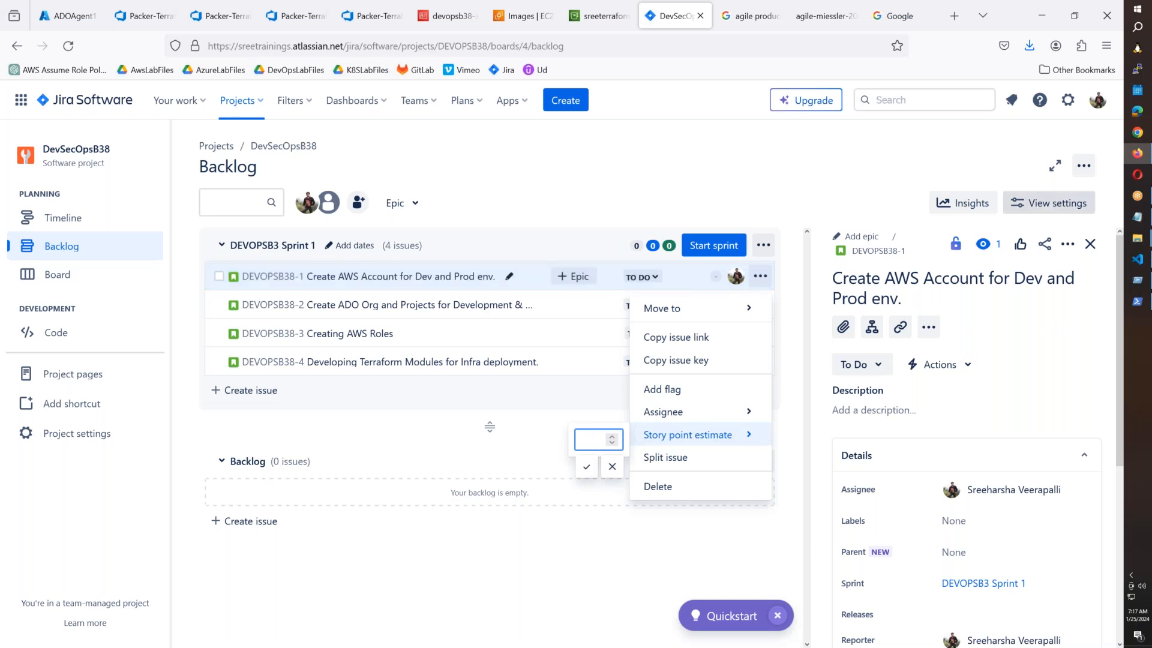
pyautogui.click(678, 414)
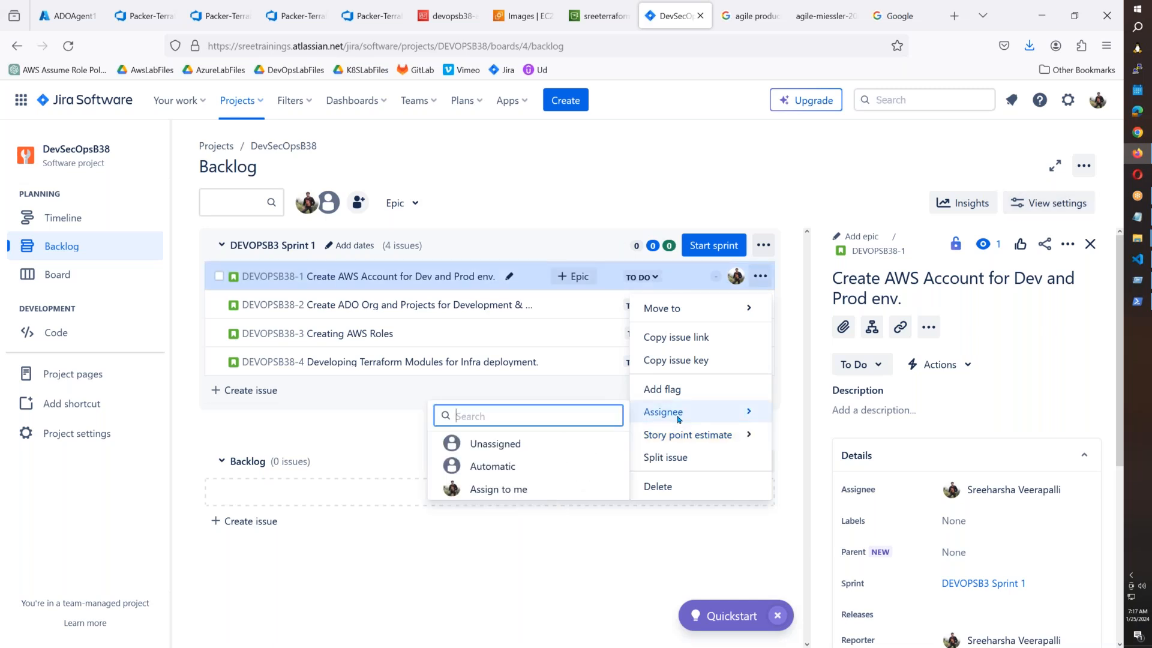
pyautogui.click(749, 440)
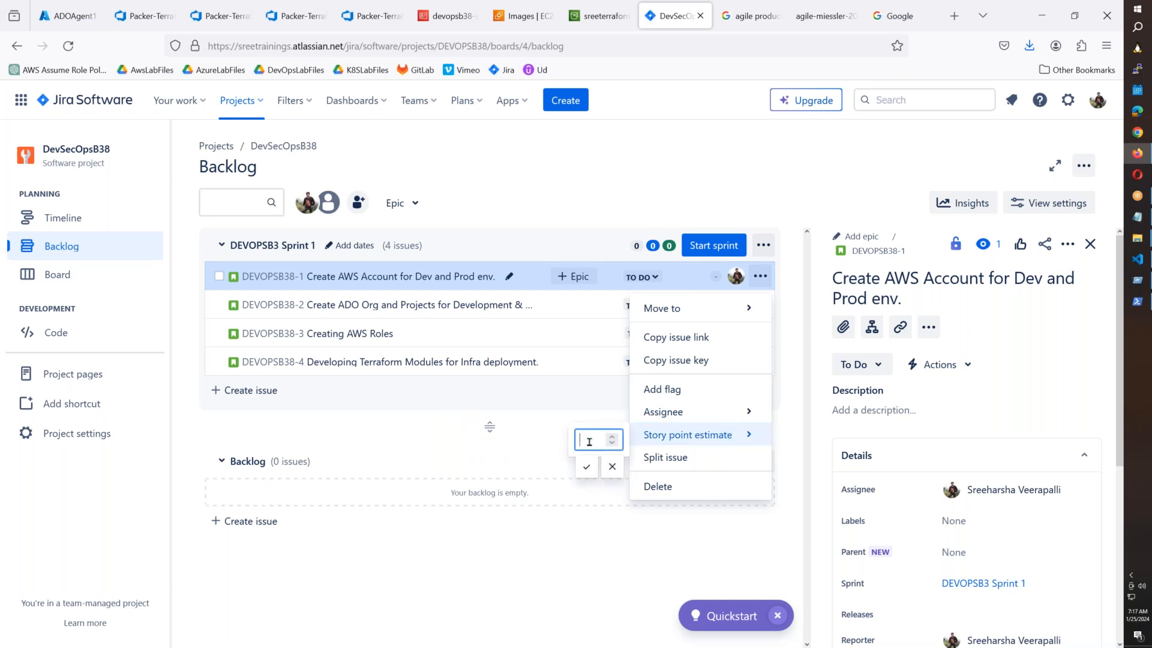
pyautogui.click(603, 473)
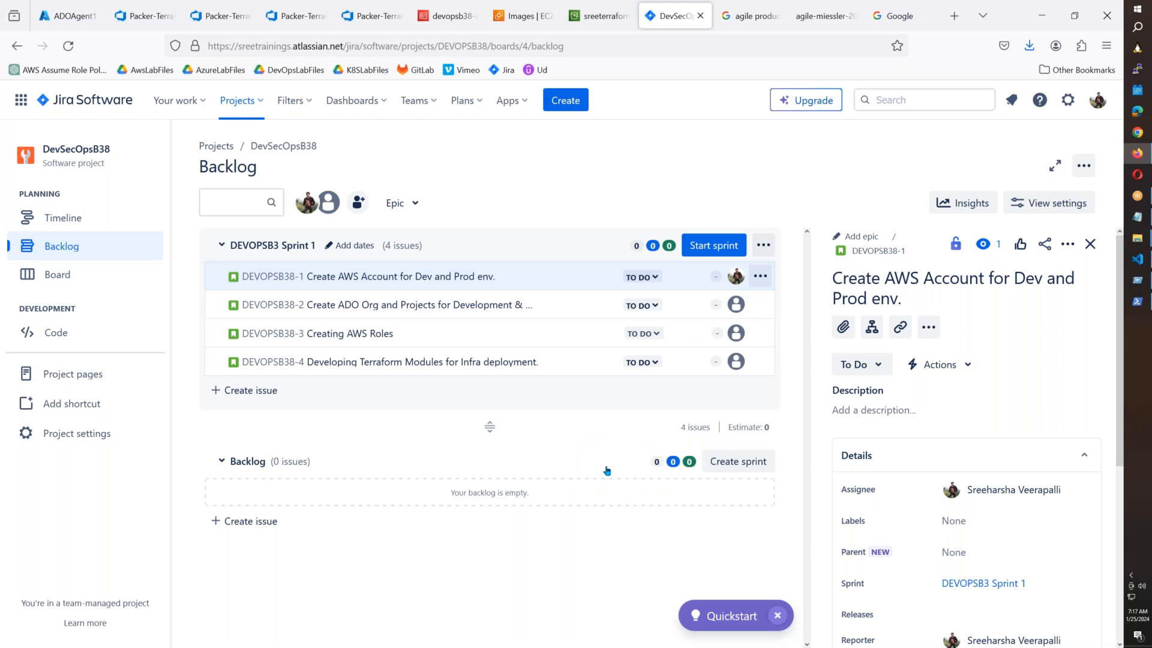
pyautogui.click(509, 276)
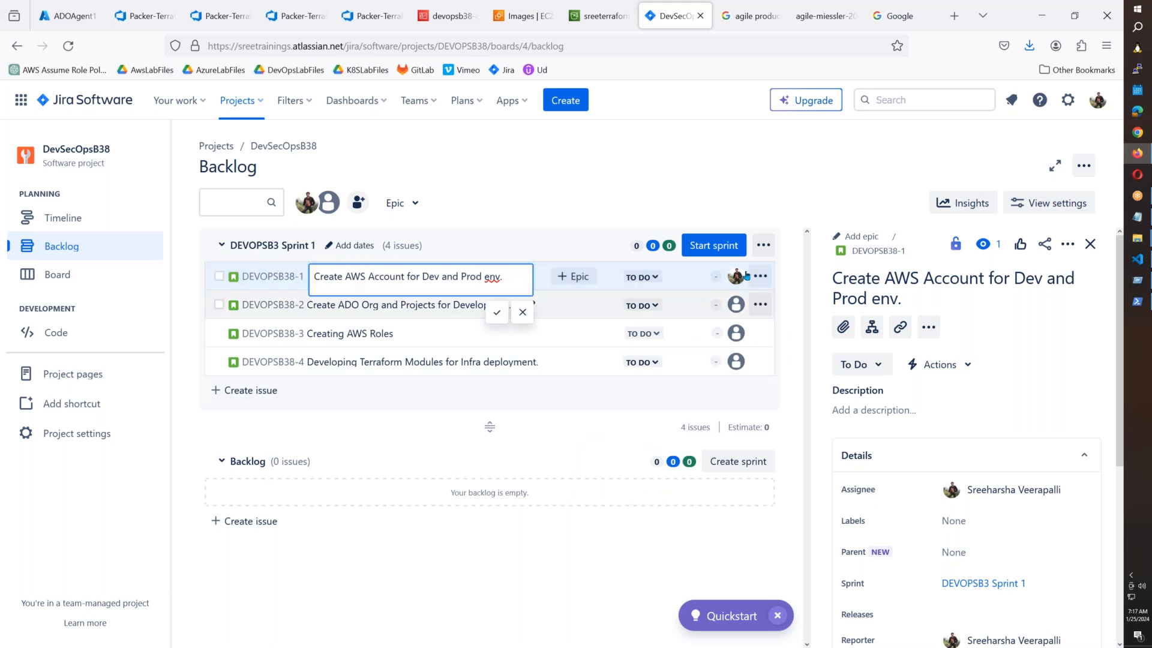
pyautogui.click(602, 563)
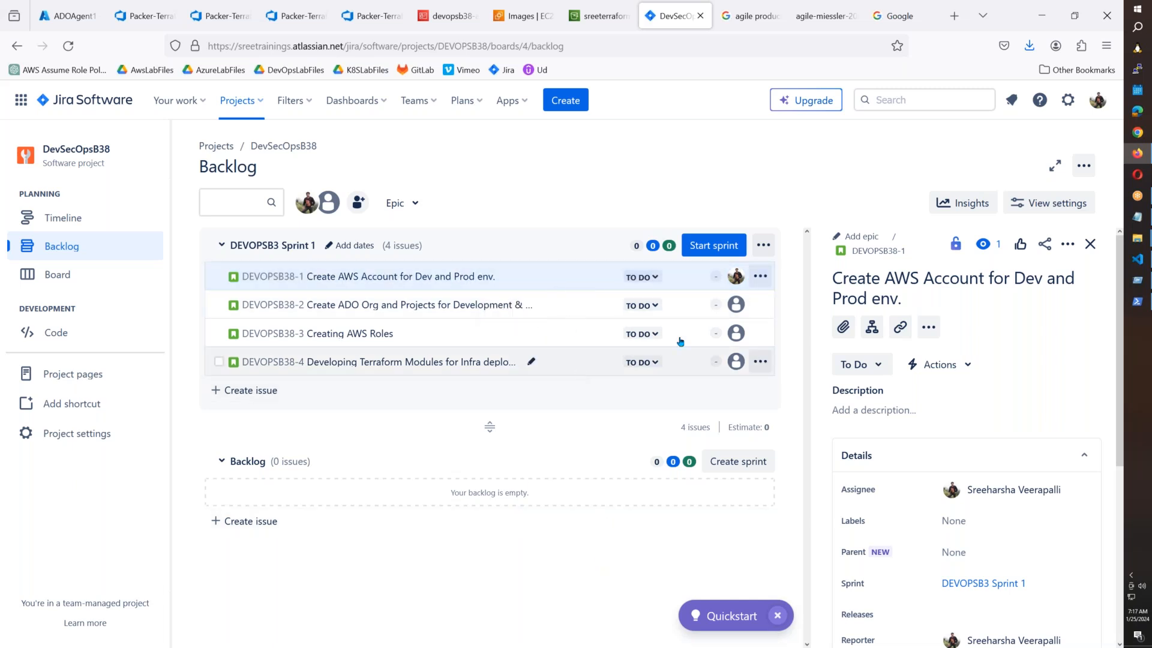
# Enter a 0.5 story point estimate on DEVOPSB38-1; Jira reports Failed to update.
pyautogui.rightClick(580, 368)
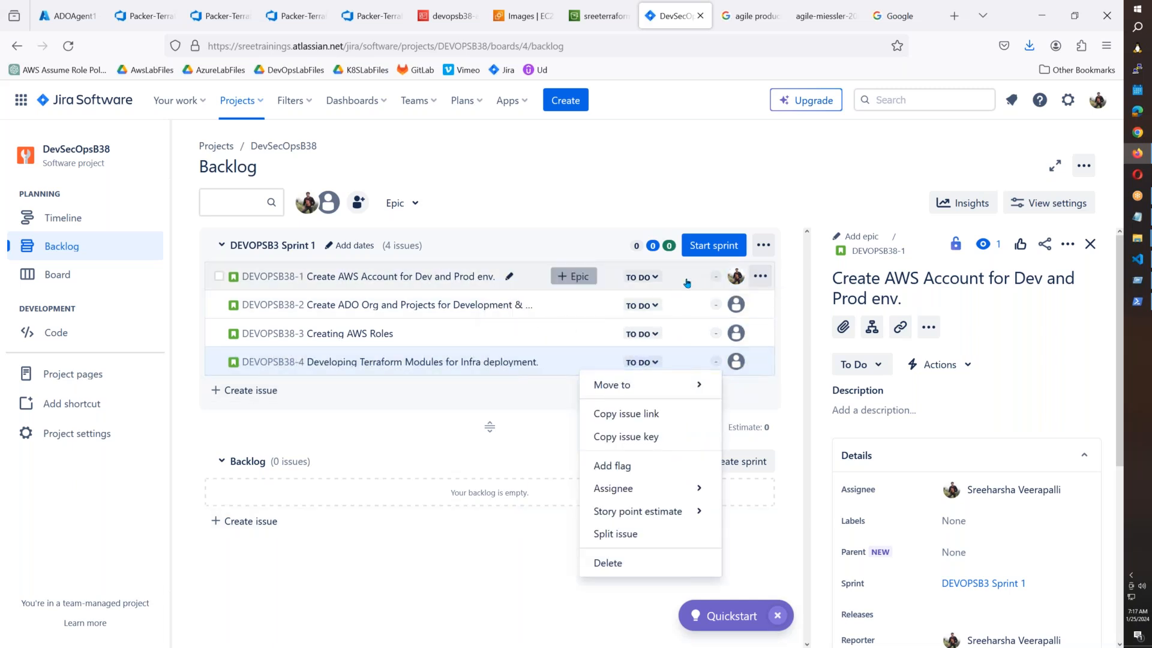
pyautogui.click(687, 283)
pyautogui.rightClick(687, 283)
pyautogui.moveTo(744, 422)
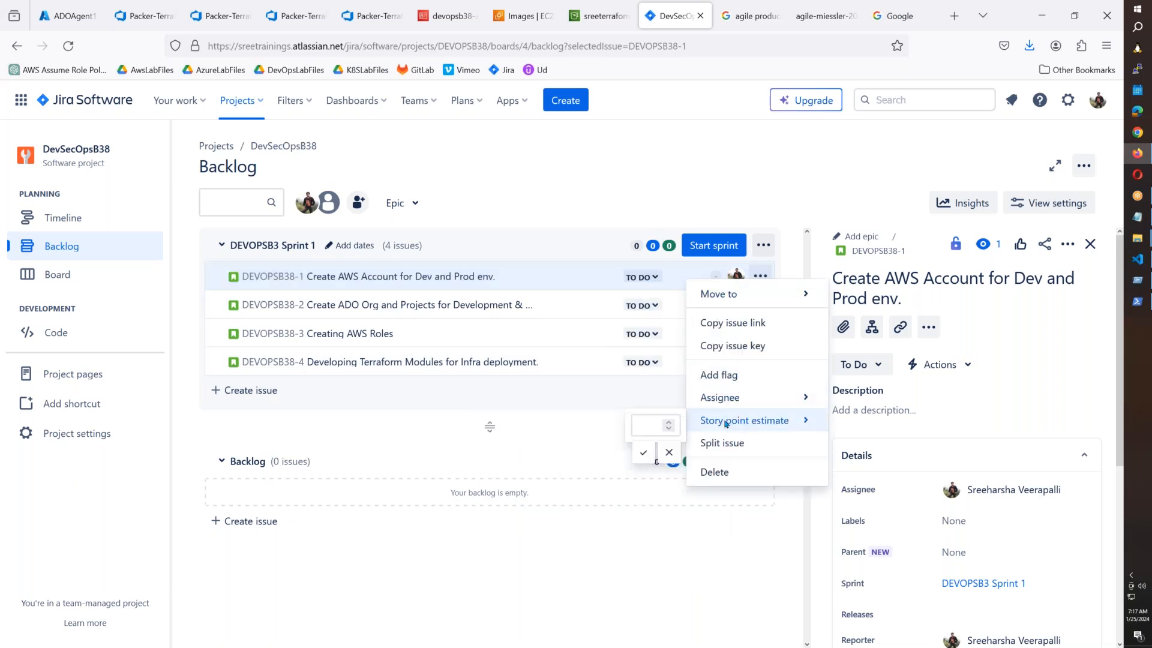
pyautogui.click(652, 426)
pyautogui.write('0.5')
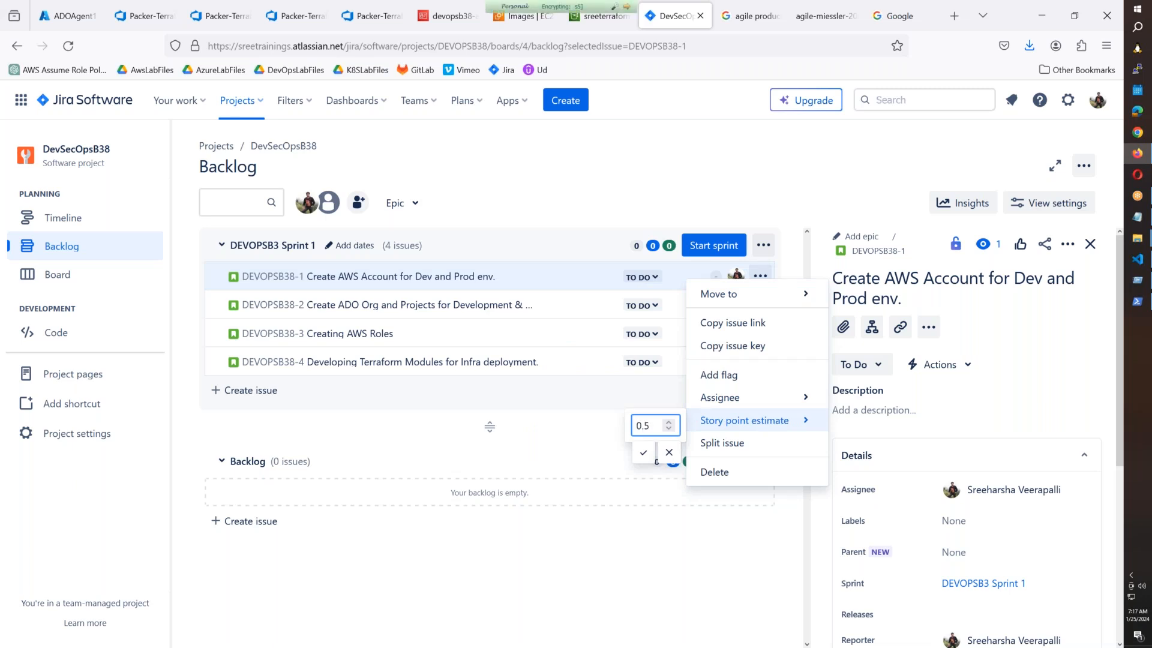
pyautogui.click(644, 455)
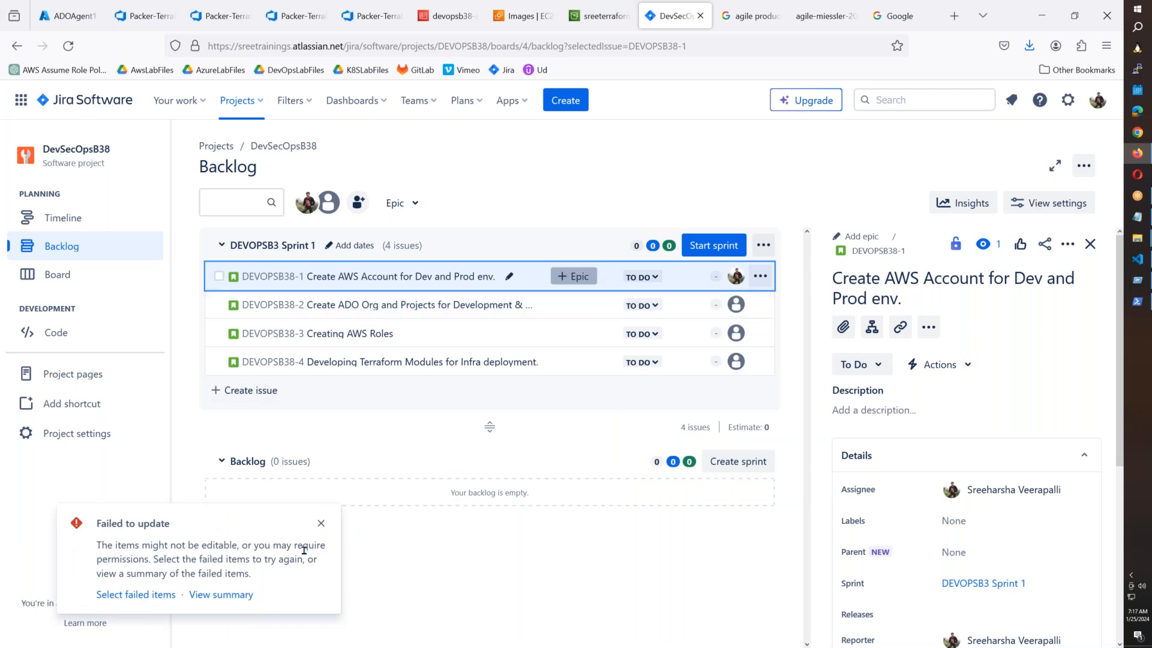
pyautogui.moveTo(162, 559); pyautogui.dragTo(201, 590)
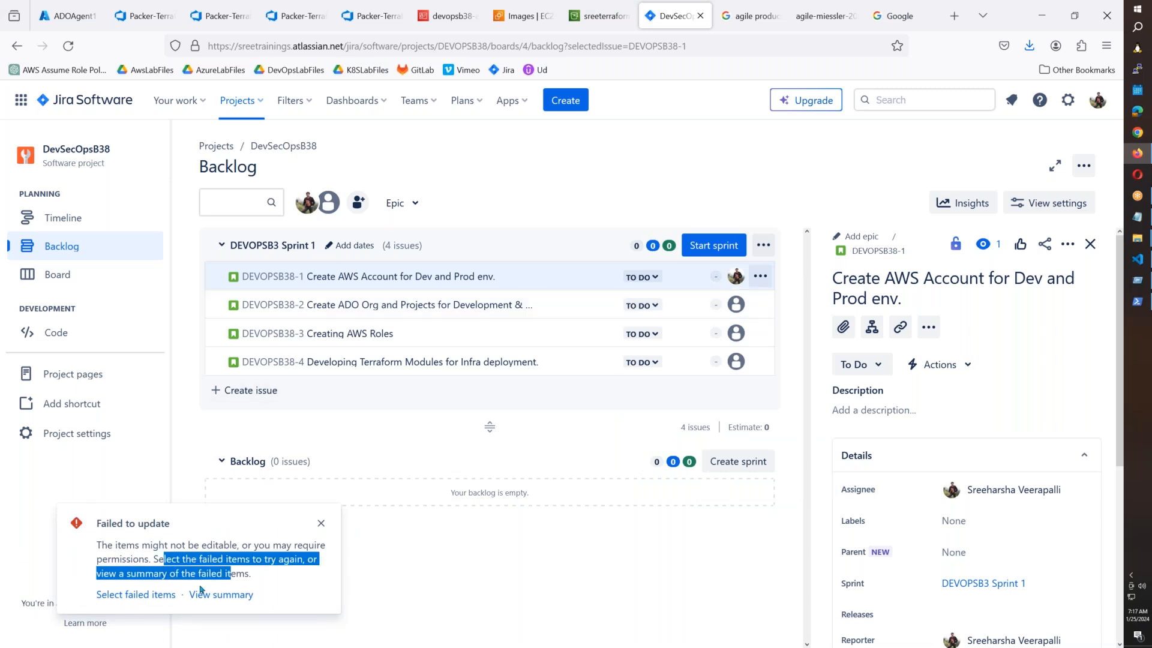
# Bring the Notepad notes with the terraform plan commands in front of the Jira backlog.
pyautogui.click(166, 601)
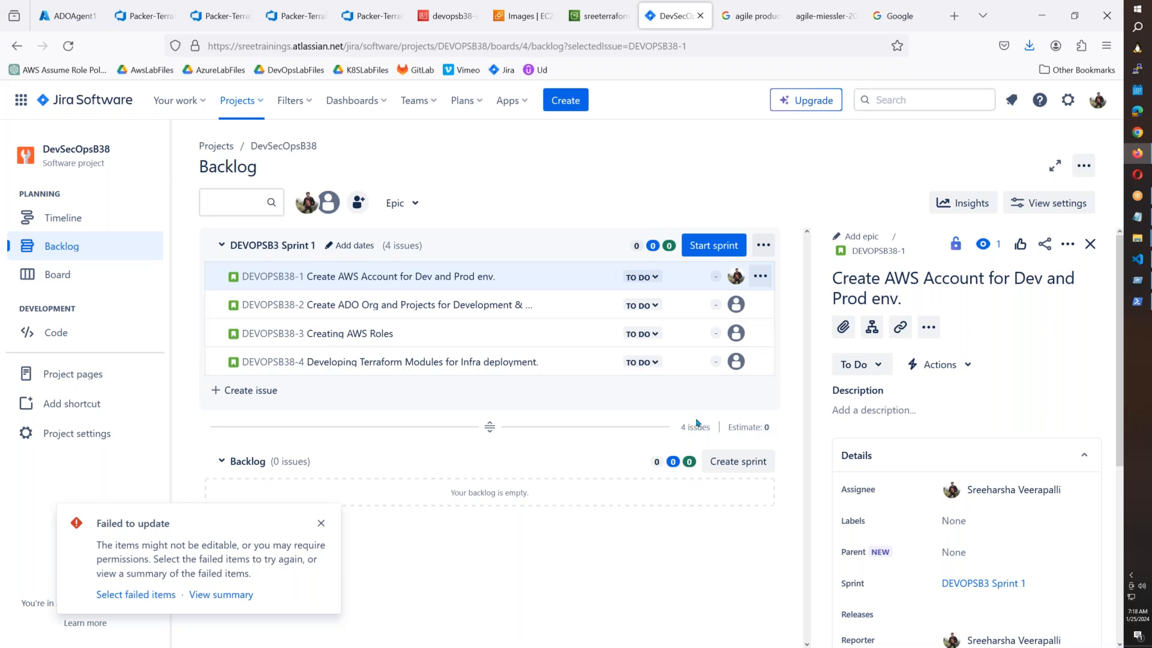
pyautogui.click(1139, 218)
pyautogui.scroll(-1, 630, 476)
pyautogui.click(617, 512)
# Maximise Notepad and add the line '1 Story Point - 8 Hours'.
pyautogui.click(1015, 116)
pyautogui.press('Down')
pyautogui.press('Down')
pyautogui.press('Down')
pyautogui.press('Down')
pyautogui.press('Down')
pyautogui.press('Return')
pyautogui.press('Return')
pyautogui.press('Return')
pyautogui.press('Return')
pyautogui.press('Return')
pyautogui.press('Return')
pyautogui.press('Return')
pyautogui.press('Return')
pyautogui.press('Return')
pyautogui.press('Return')
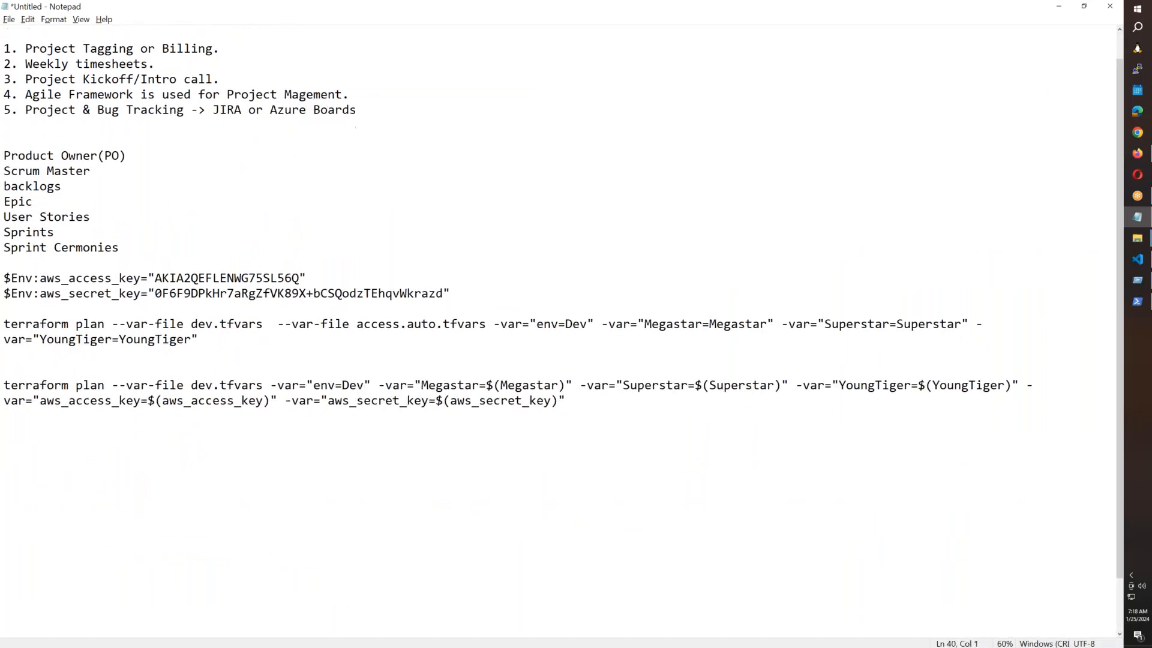
pyautogui.scroll(4, 604, 419)
pyautogui.press('Up')
pyautogui.press('Up')
pyautogui.press('Up')
pyautogui.press('Up')
pyautogui.press('Up')
pyautogui.press('Up')
pyautogui.press('Up')
pyautogui.press('Up')
pyautogui.press('Up')
pyautogui.press('Up')
pyautogui.press('Up')
pyautogui.press('Up')
pyautogui.write('1 Stor')
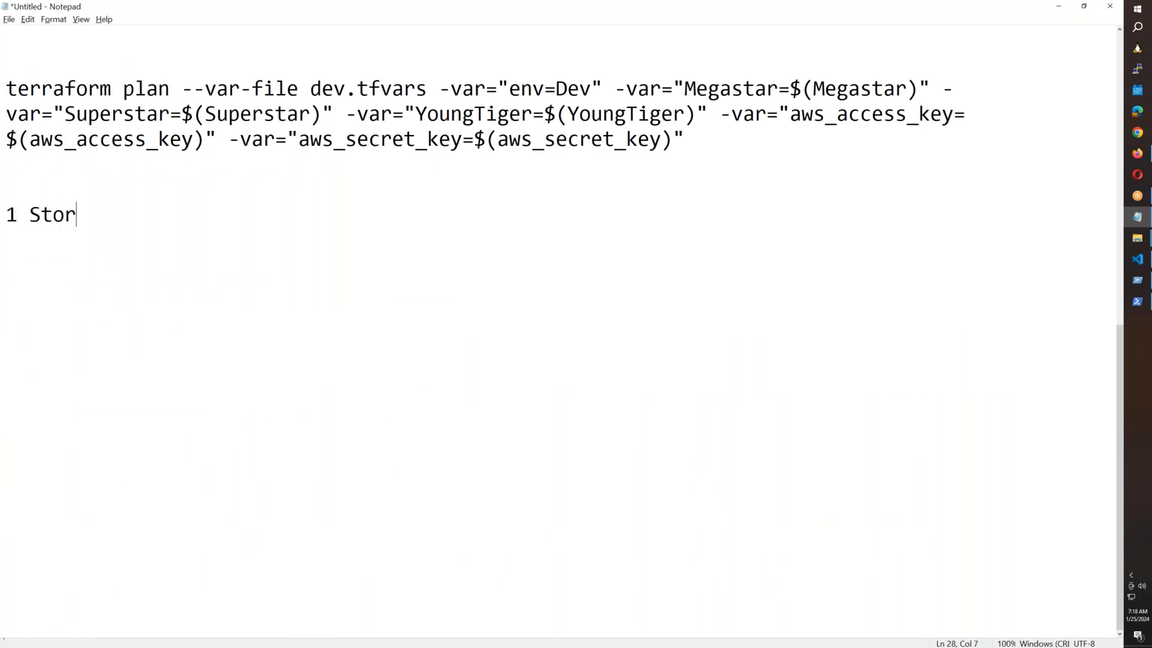
pyautogui.write('y Point - 8 Hours')
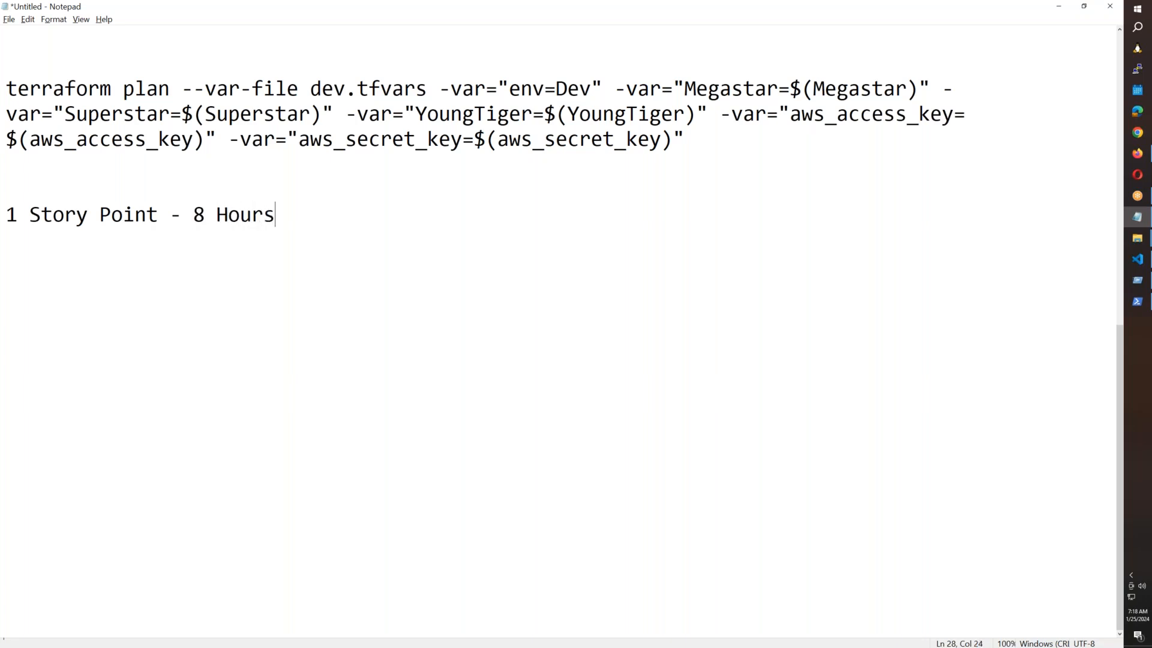
pyautogui.press('Return')
# Add the estimate '100 * 8 = 800' below it and launch Calculator with calc.
pyautogui.hotkey('alt', 'Tab')
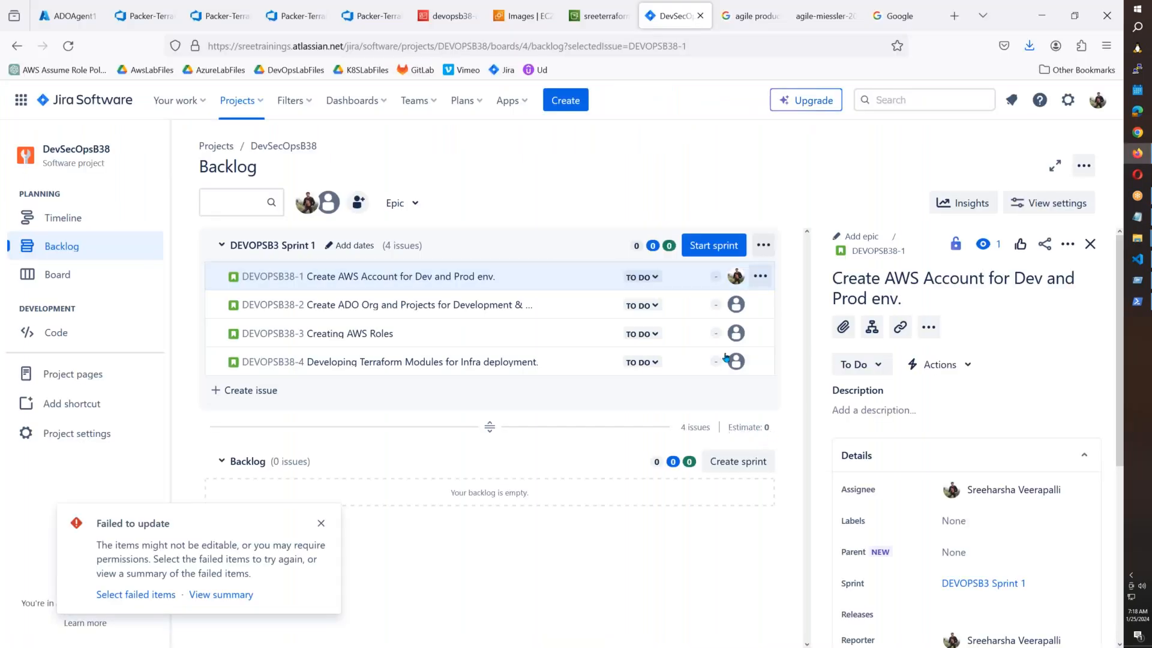
pyautogui.hotkey('alt', 'Tab')
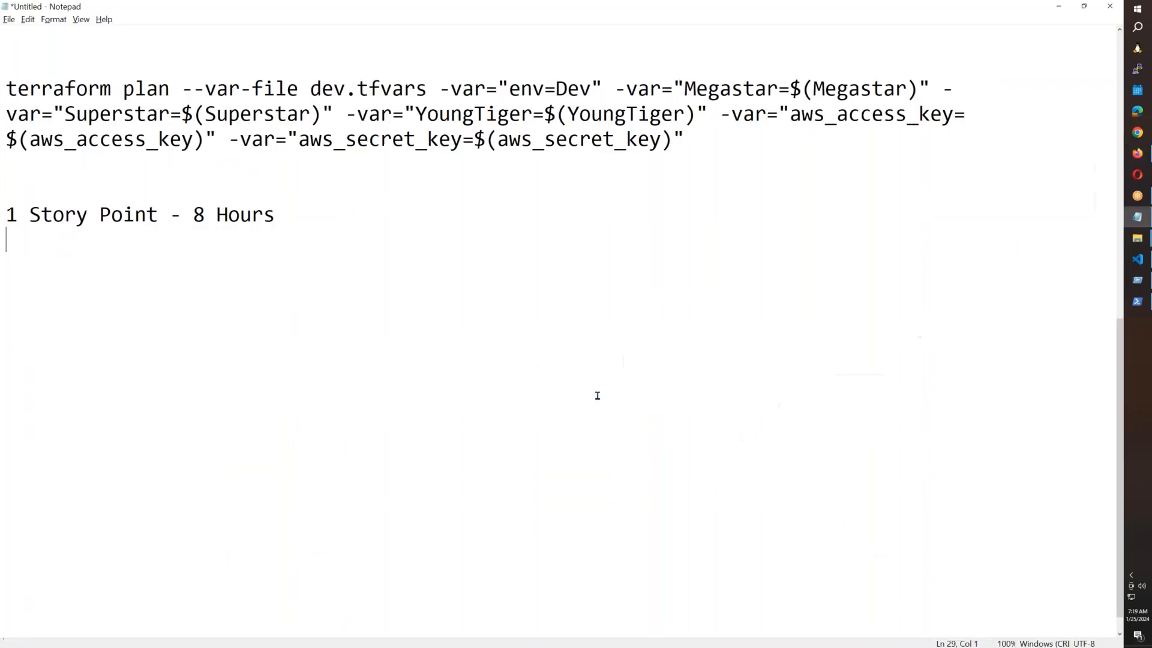
pyautogui.press('Return')
pyautogui.write('100 * 8')
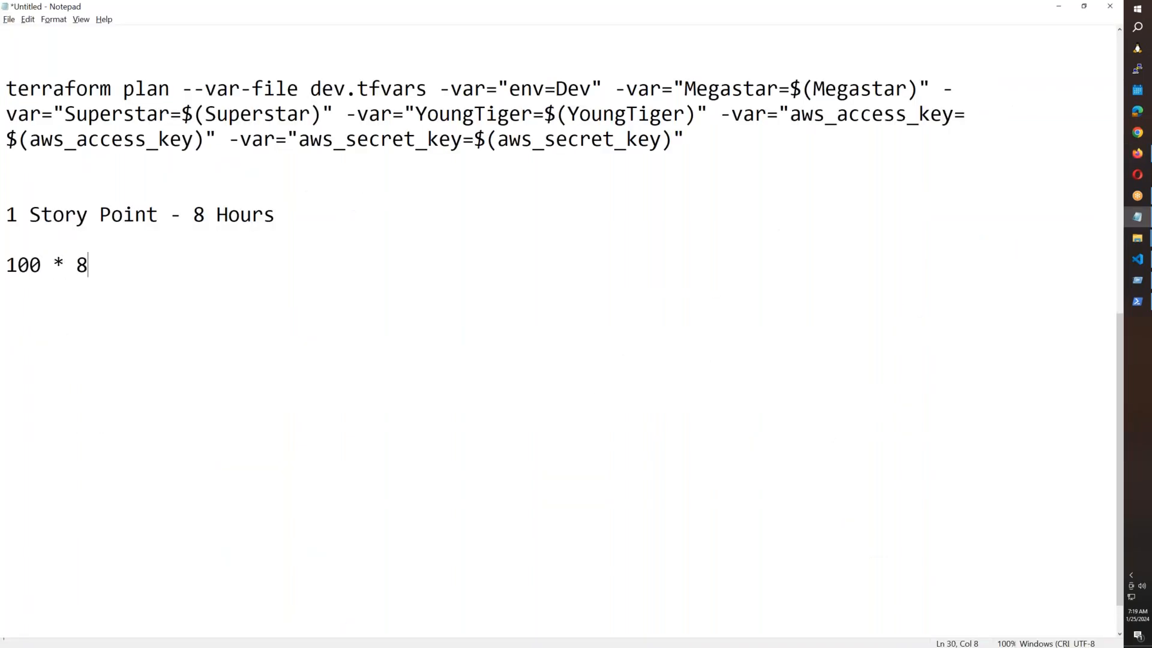
pyautogui.write(' = 800')
pyautogui.press('super+r')
pyautogui.write('calc')
pyautogui.press('Return')
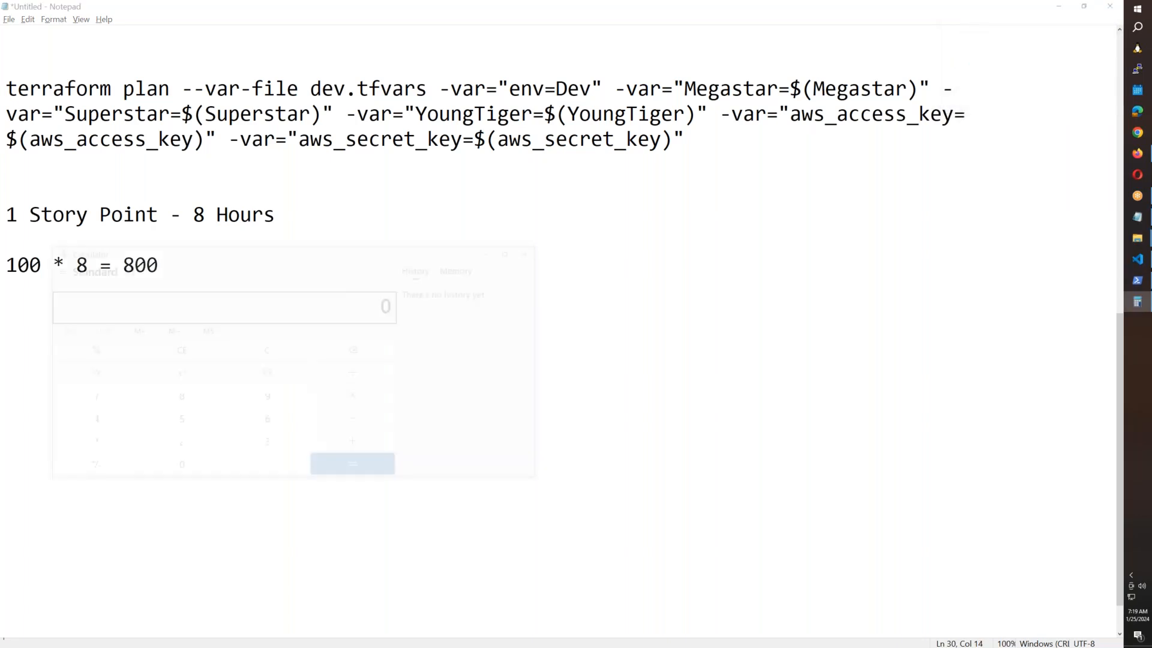
# Calculate 800 / 40 = 20 and 20 / 4 = 5, then return to the Jira backlog.
pyautogui.write('800/40')
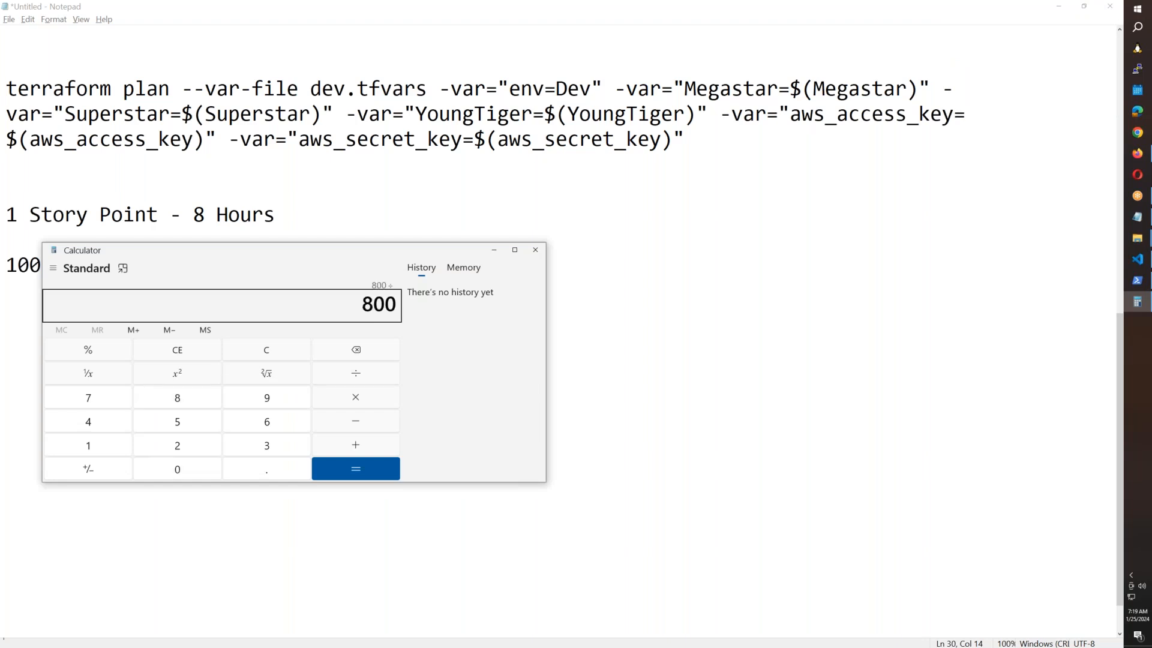
pyautogui.press('Return')
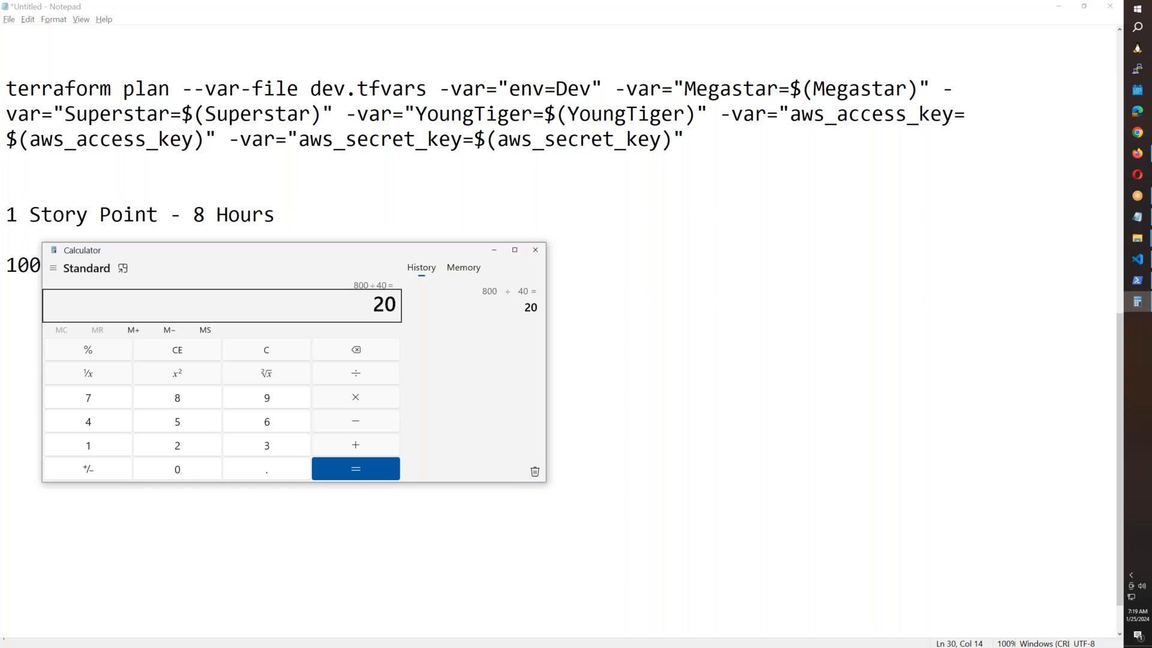
pyautogui.write('/4')
pyautogui.press('Return')
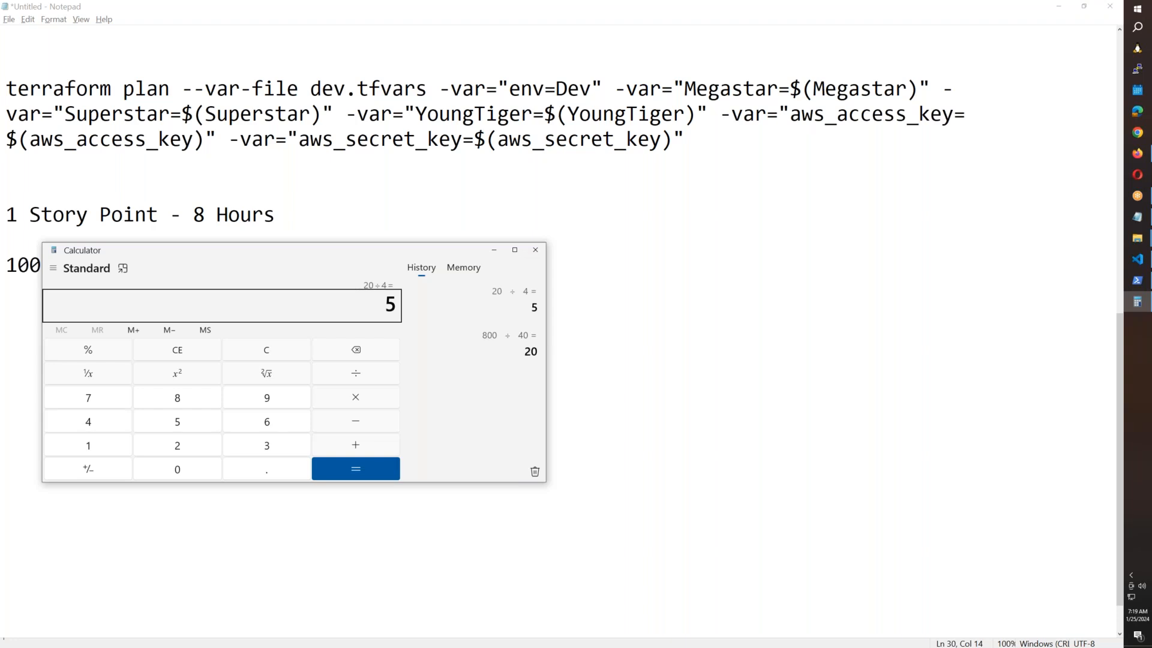
pyautogui.click(733, 383)
pyautogui.click(1144, 157)
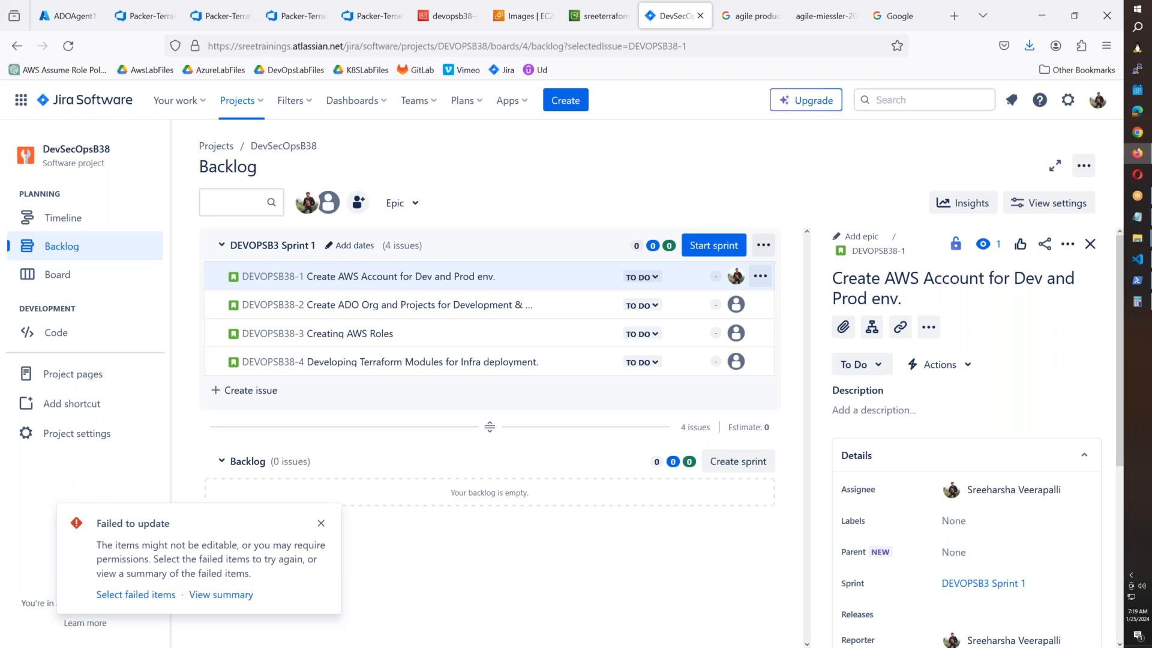
# Close the Failed to update toast and start a blank line below '100 * 8 = 800' in Notepad.
pyautogui.click(321, 522)
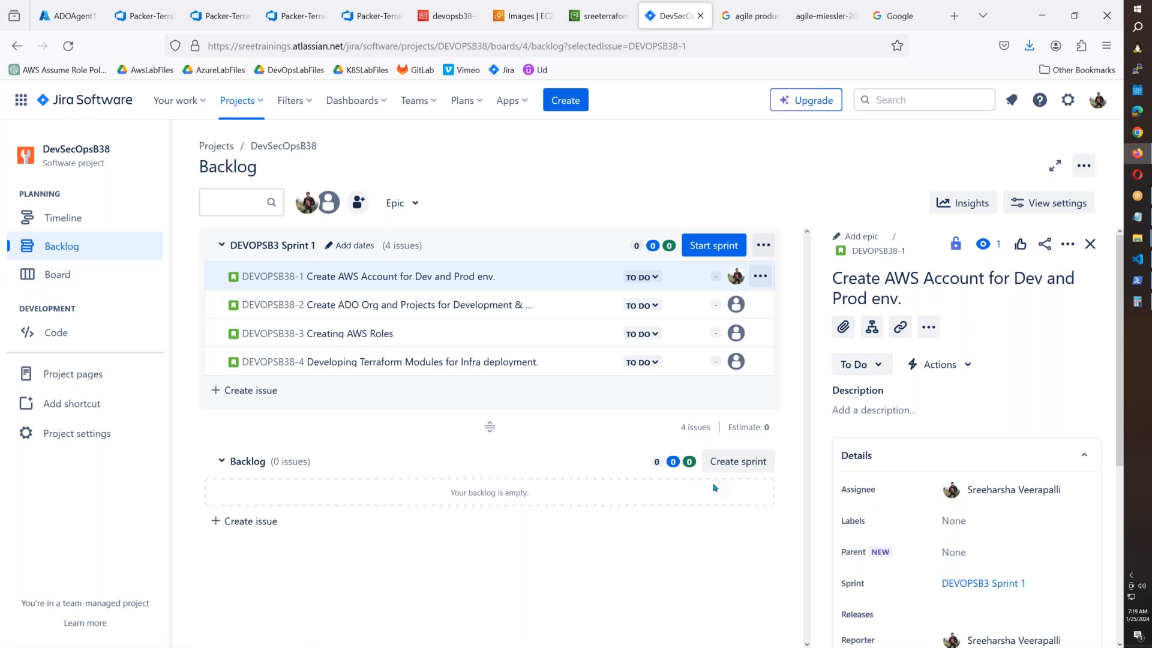
pyautogui.click(1137, 216)
pyautogui.click(275, 264)
pyautogui.press('Return')
pyautogui.press('Return')
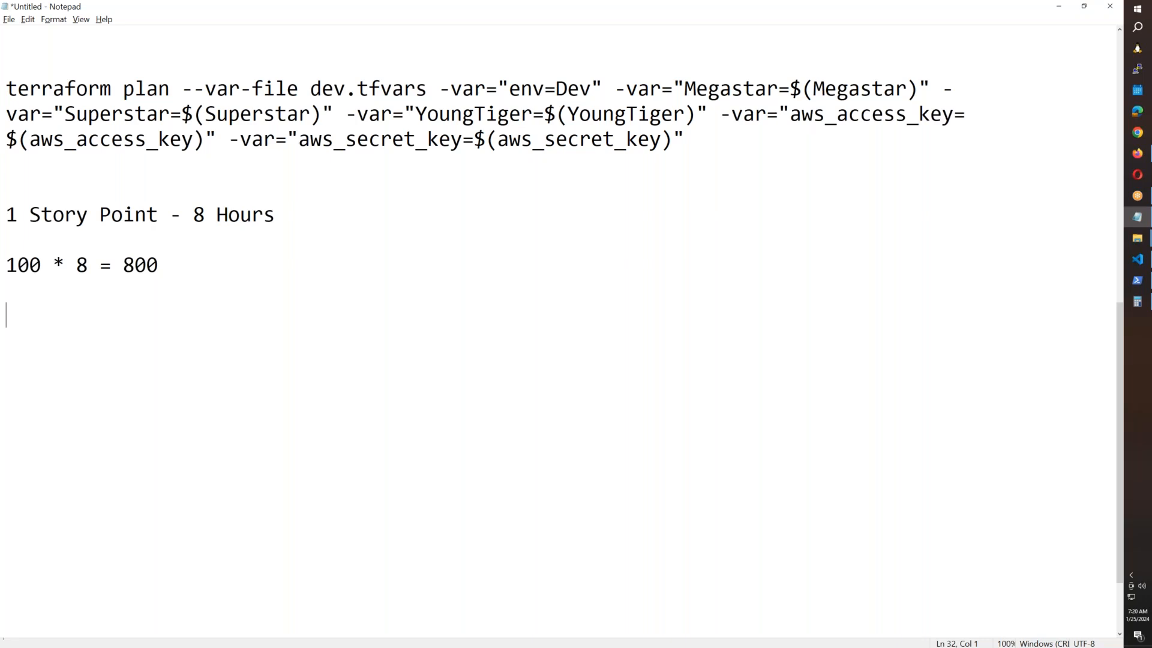
# Append ' = 40 Weeks' to the '100 * 8 = 800' estimate line.
pyautogui.write('5')
pyautogui.press('BackSpace')
pyautogui.click(192, 264)
pyautogui.write('= 40 Weeks')
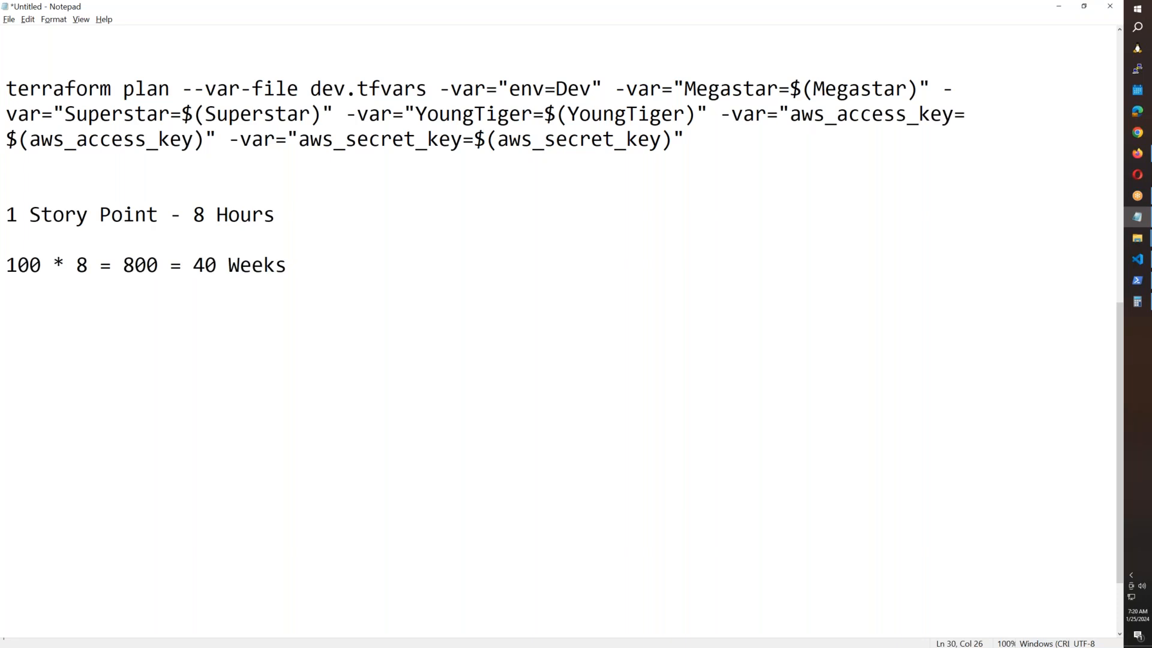
# After rechecking Calculator, change 40 to 20 Weeks and add a 'Sprint 1 = 1 & 2 Weeks' line.
pyautogui.click(1138, 302)
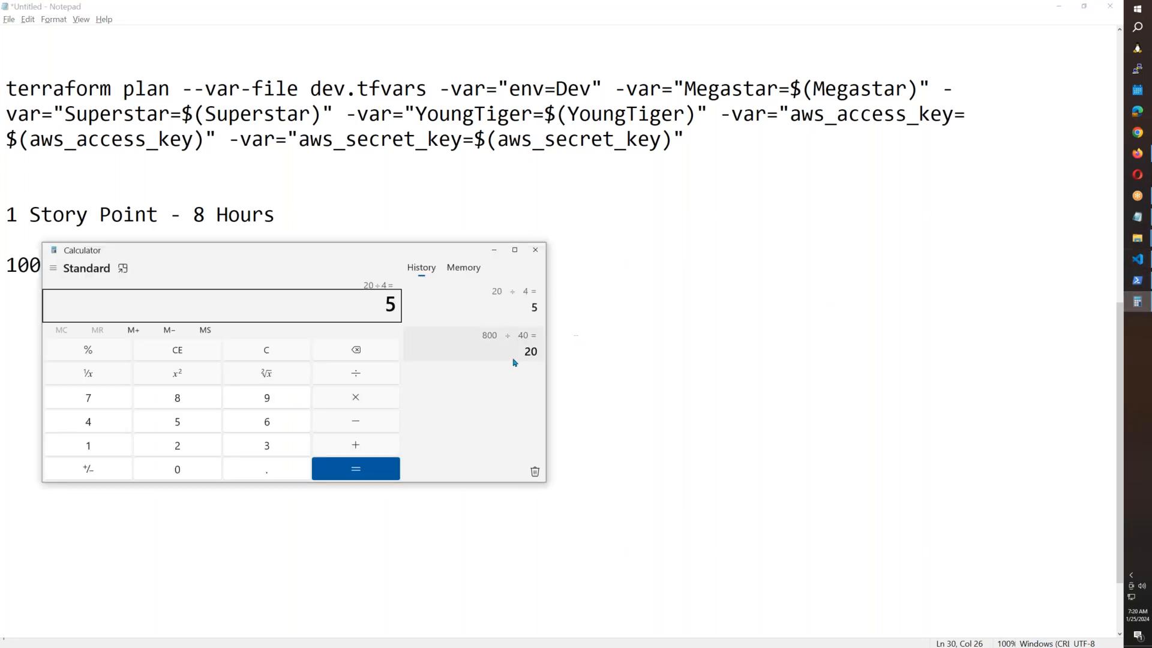
pyautogui.hotkey('alt', 'Tab')
pyautogui.press('Left')
pyautogui.press('Left')
pyautogui.press('Left')
pyautogui.press('Left')
pyautogui.press('Left')
pyautogui.press('Left')
pyautogui.press('Left')
pyautogui.press('Left')
pyautogui.press('BackSpace')
pyautogui.write('2')
pyautogui.press('Right')
pyautogui.press('Right')
pyautogui.press('Right')
pyautogui.press('Right')
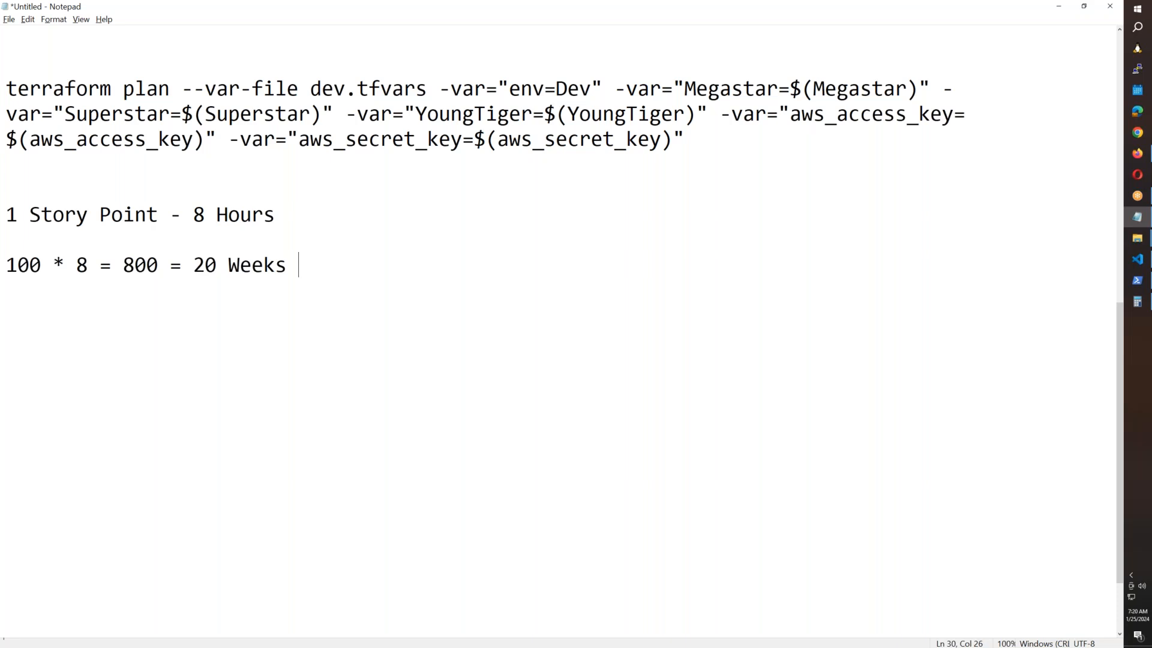
pyautogui.press('Return')
pyautogui.press('Return')
pyautogui.write('Sprint 1 = ')
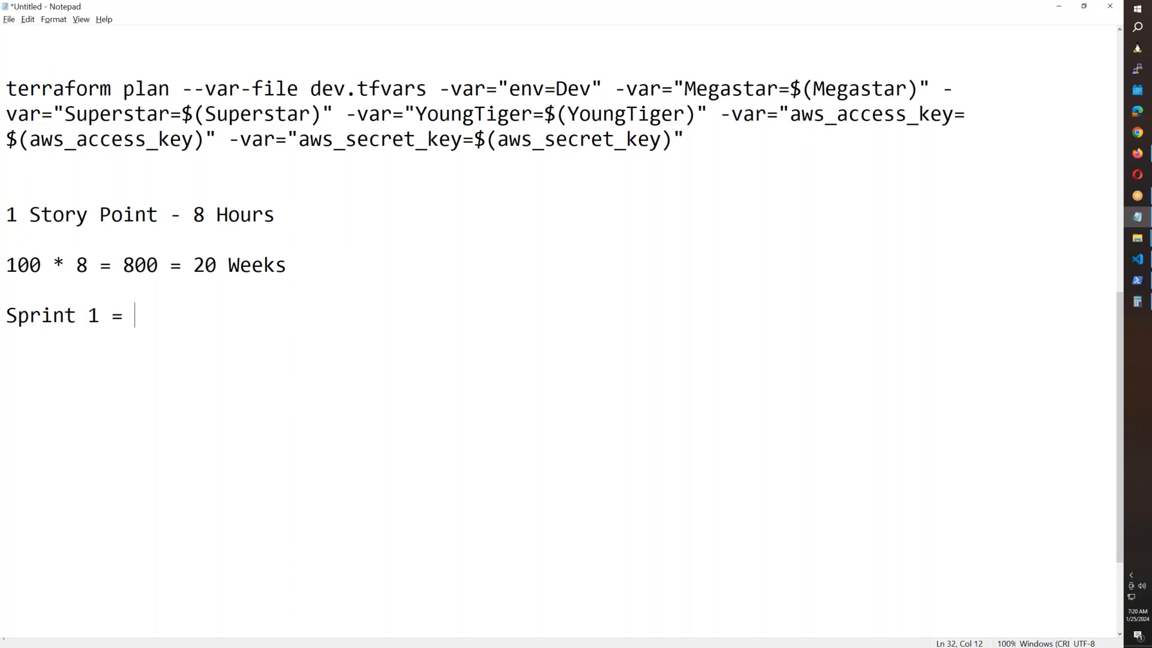
pyautogui.write('1 & 2 Weeks')
# Duplicate the 'Sprint 1 = 1 & 2 Weeks' line onto several new lines.
pyautogui.moveTo(303, 319); pyautogui.dragTo(6, 317)
pyautogui.hotkey('ctrl', 'c')
pyautogui.click(349, 317)
pyautogui.press('Return')
pyautogui.press('Return')
pyautogui.hotkey('ctrl', 'v')
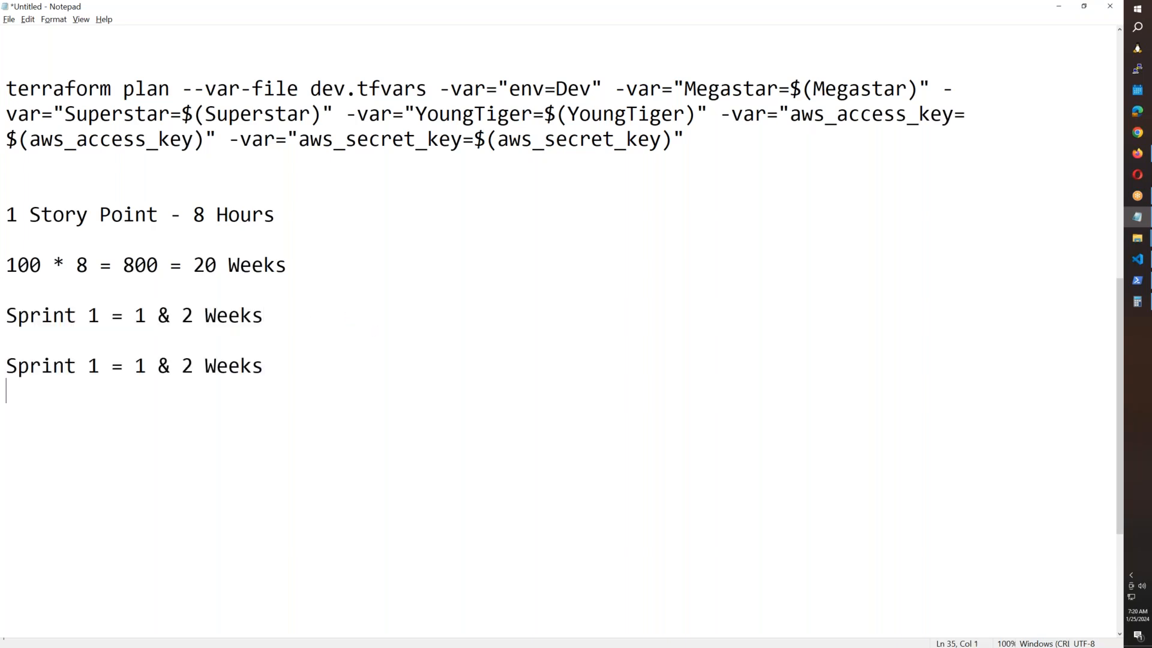
pyautogui.press('Return')
pyautogui.press('Return')
pyautogui.hotkey('ctrl', 'v')
pyautogui.press('Return')
pyautogui.press('Return')
pyautogui.hotkey('ctrl', 'v')
pyautogui.press('Return')
pyautogui.press('Return')
pyautogui.hotkey('ctrl', 'v')
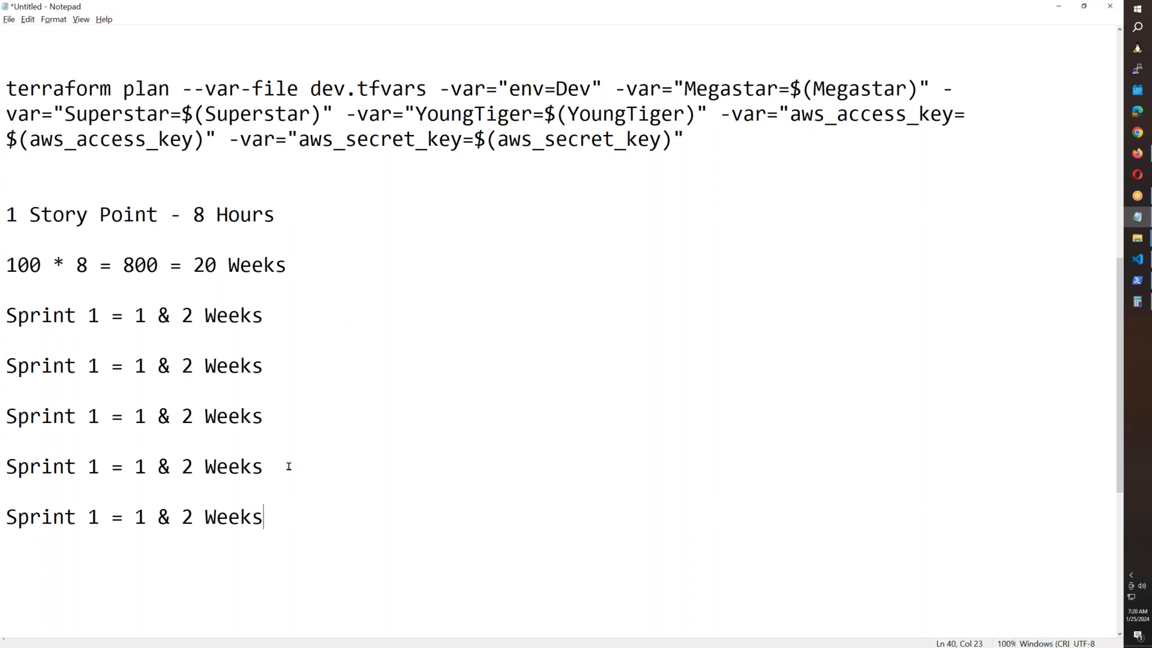
# Change the copied lines' week ranges to 3 & 4 and 5 & 6 Weeks.
pyautogui.click(143, 367)
pyautogui.press('BackSpace')
pyautogui.write('3')
pyautogui.press('Right')
pyautogui.press('Right')
pyautogui.press('Right')
pyautogui.press('Right')
pyautogui.press('BackSpace')
pyautogui.write('4')
pyautogui.press('Down')
pyautogui.press('Down')
pyautogui.press('BackSpace')
pyautogui.write('5')
pyautogui.press('BackSpace')
pyautogui.write('6')
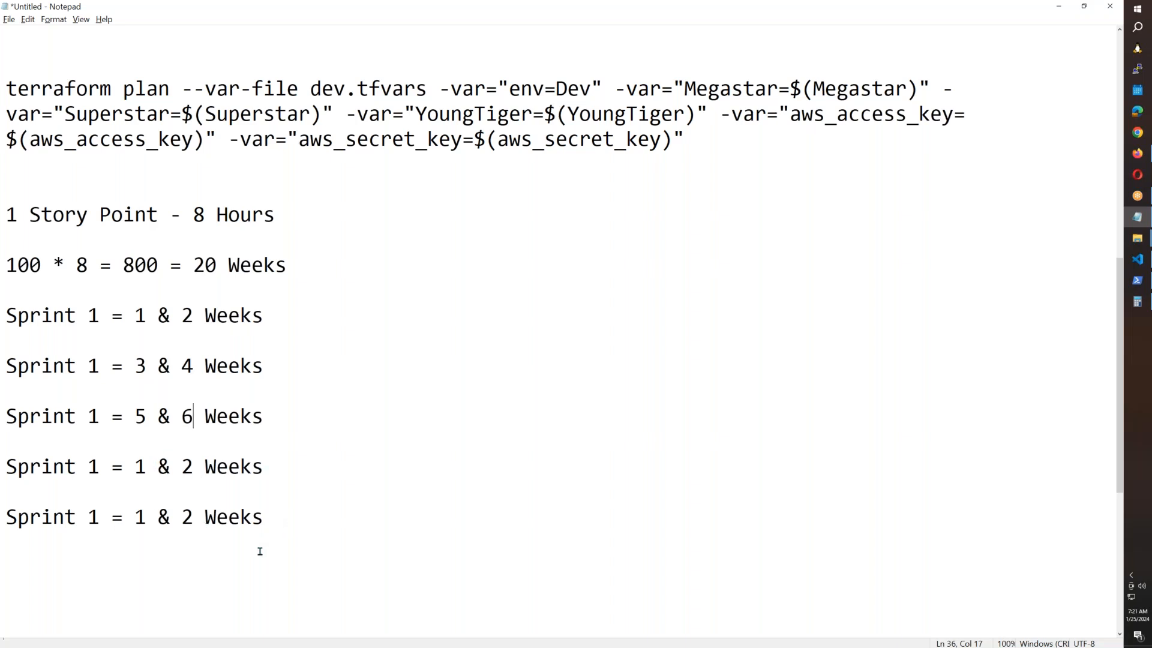
# Renumber the copied lines as Sprint 2, Sprint 3, Sprint 4 and Sprint 5.
pyautogui.doubleClick(139, 319)
pyautogui.click(105, 364)
pyautogui.press('BackSpace')
pyautogui.write('2')
pyautogui.press('Down')
pyautogui.press('BackSpace')
pyautogui.press('Return')
pyautogui.press('BackSpace')
pyautogui.write('3')
pyautogui.click(100, 463)
pyautogui.press('BackSpace')
pyautogui.write('4')
pyautogui.press('BackSpace')
pyautogui.write('5')
# Review the five Sprint lines, then return to the browser's Jira and Azure DevOps tabs.
pyautogui.moveTo(12, 315); pyautogui.dragTo(281, 523)
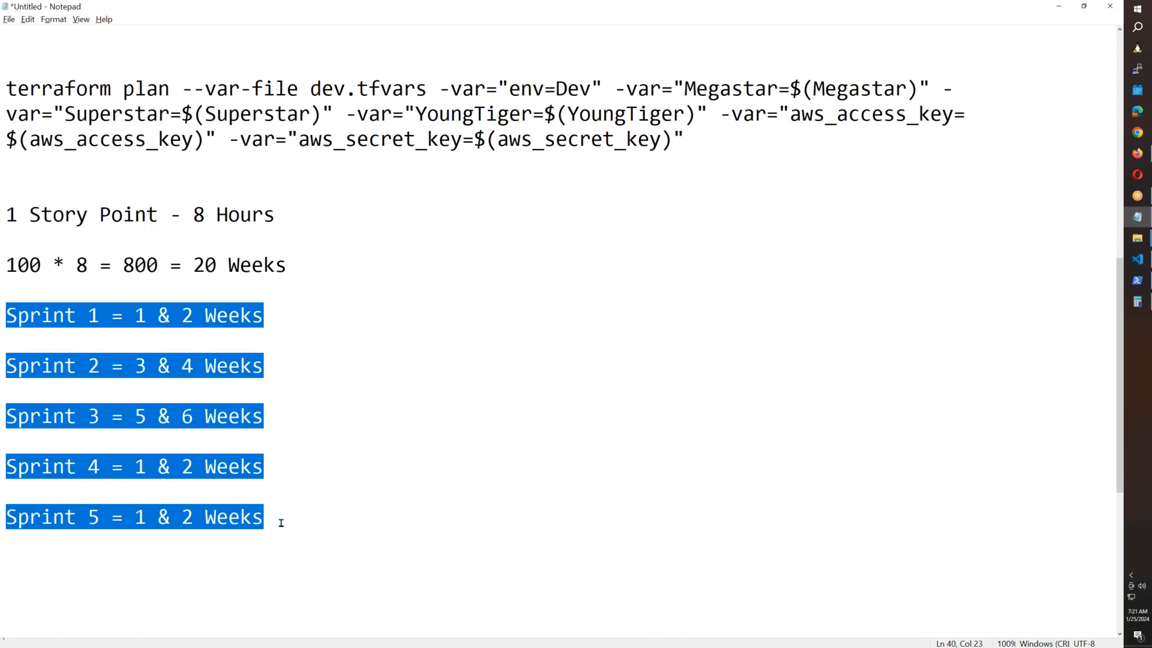
pyautogui.click(281, 436)
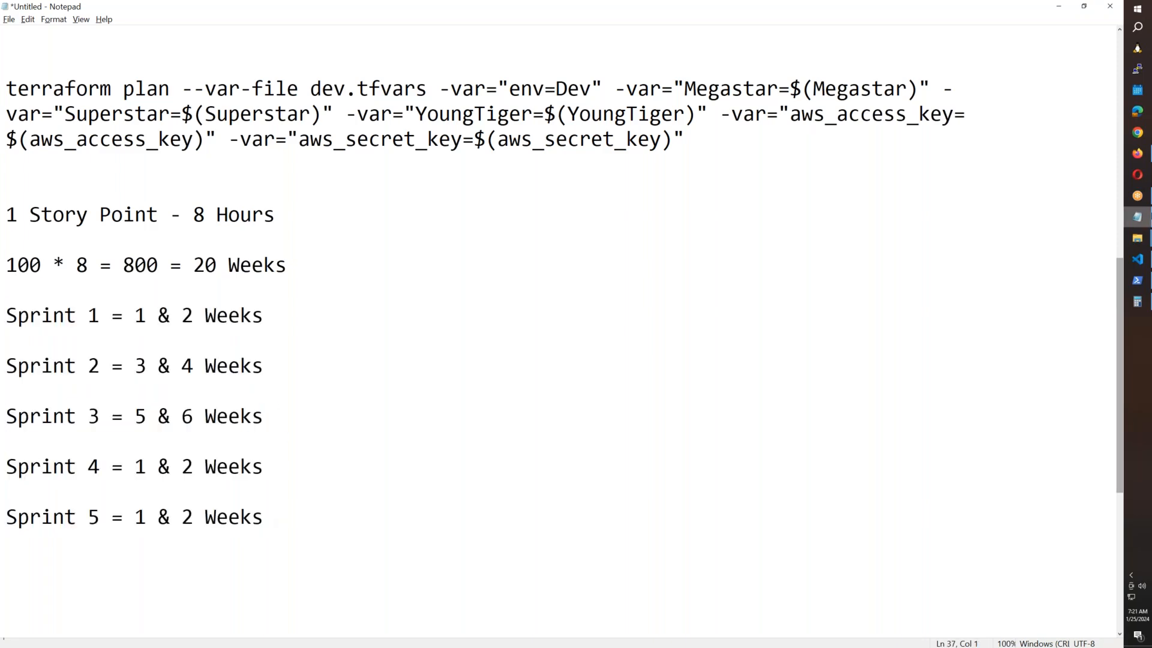
pyautogui.click(1136, 155)
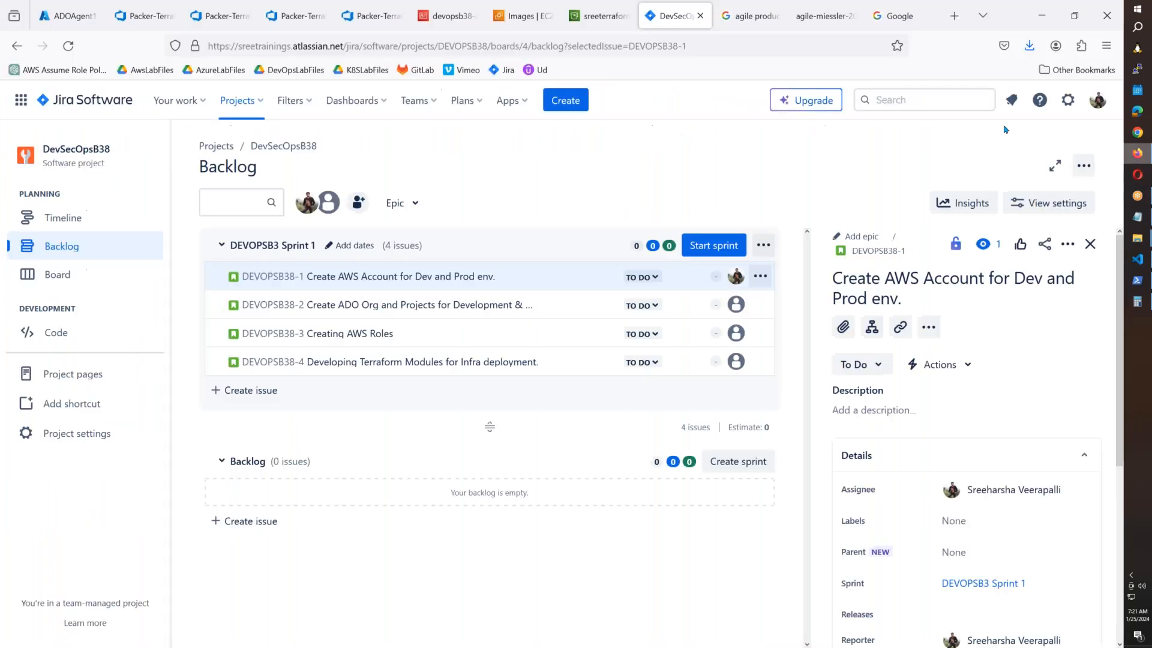
pyautogui.click(362, 22)
# Scroll Release-7's pipeline view to the stages pending approval, then go to the EC2 images page.
pyautogui.click(302, 24)
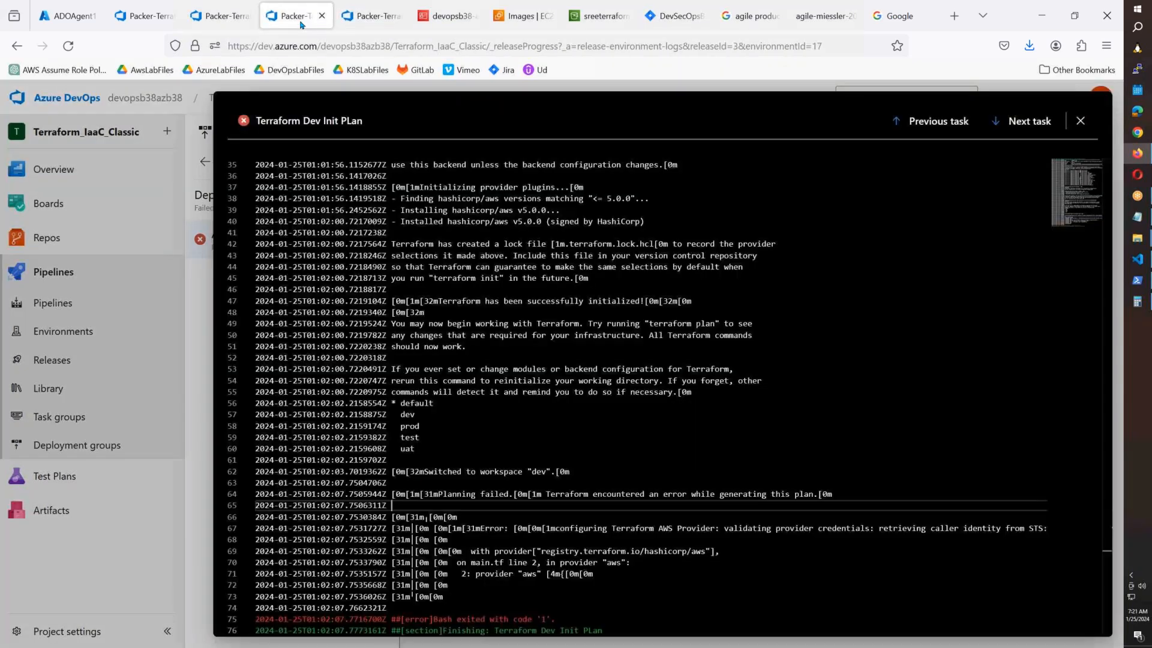
pyautogui.click(231, 27)
pyautogui.scroll(3, 875, 597)
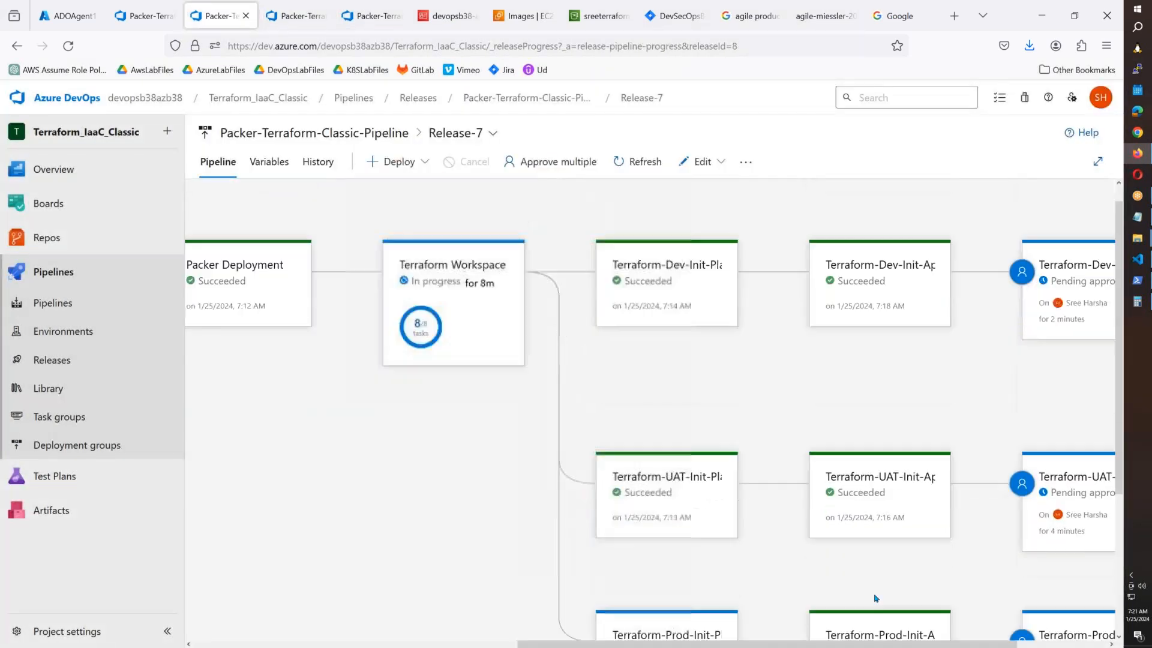
pyautogui.moveTo(704, 646); pyautogui.dragTo(801, 646)
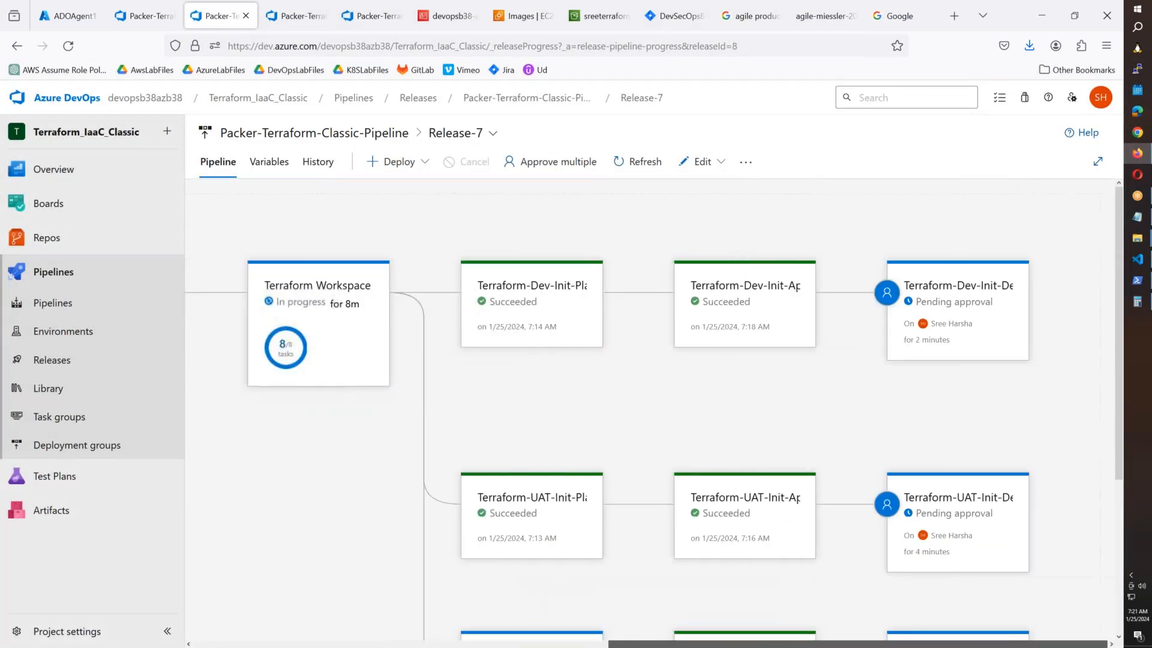
pyautogui.moveTo(982, 334)
pyautogui.scroll(-1, 981, 336)
pyautogui.scroll(-1, 982, 338)
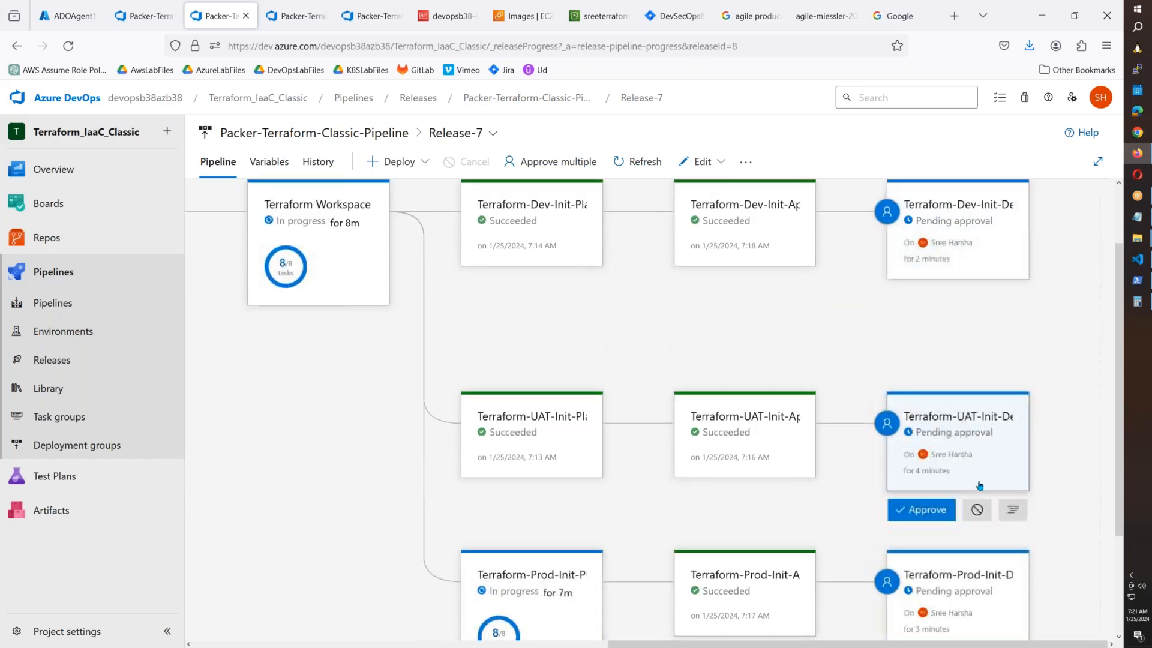
pyautogui.click(511, 26)
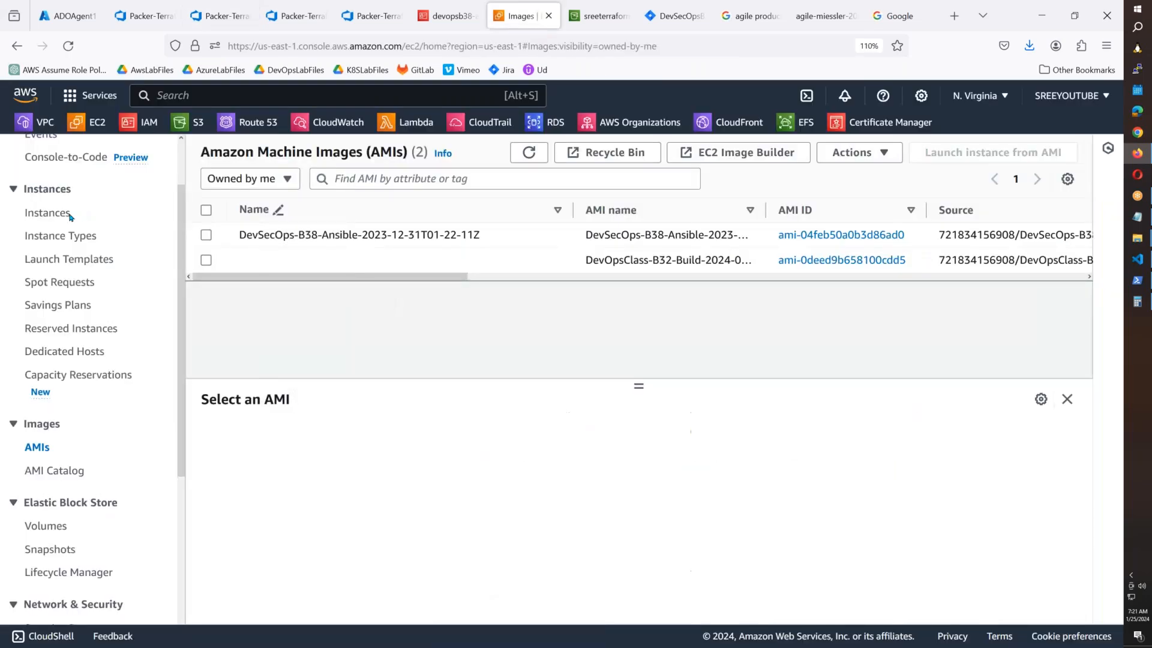
# Sort the EC2 instances by name and load DEV-Server-1's Color Game app from its public IPv4.
pyautogui.click(70, 217)
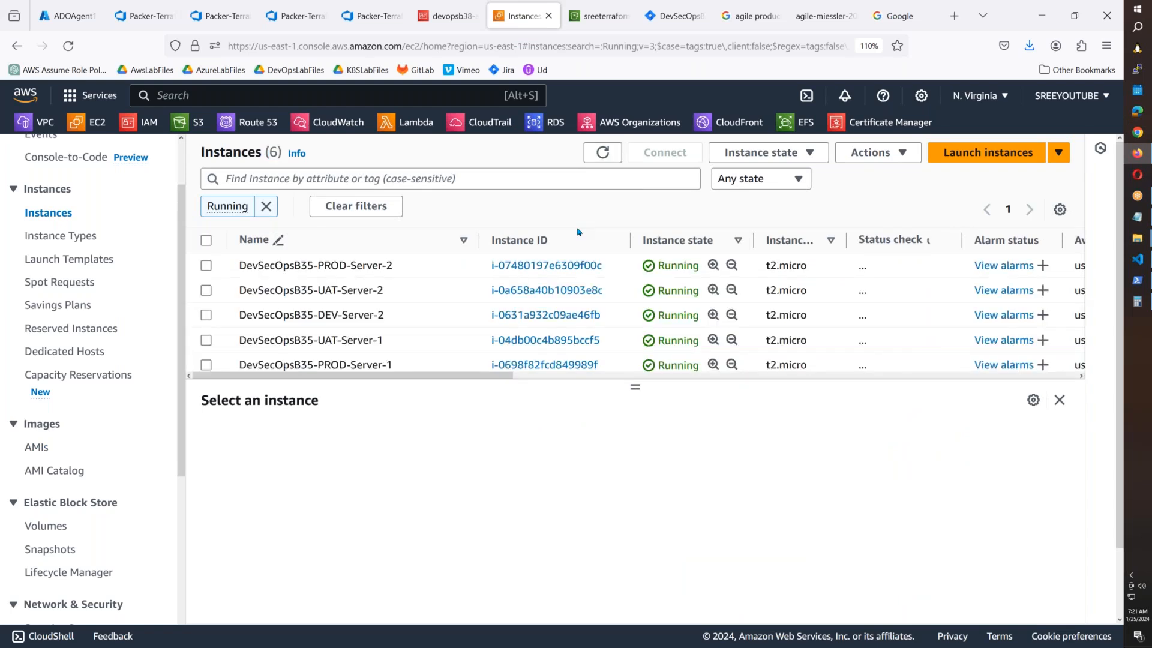
pyautogui.click(603, 152)
pyautogui.moveTo(636, 387); pyautogui.dragTo(635, 479)
pyautogui.click(253, 239)
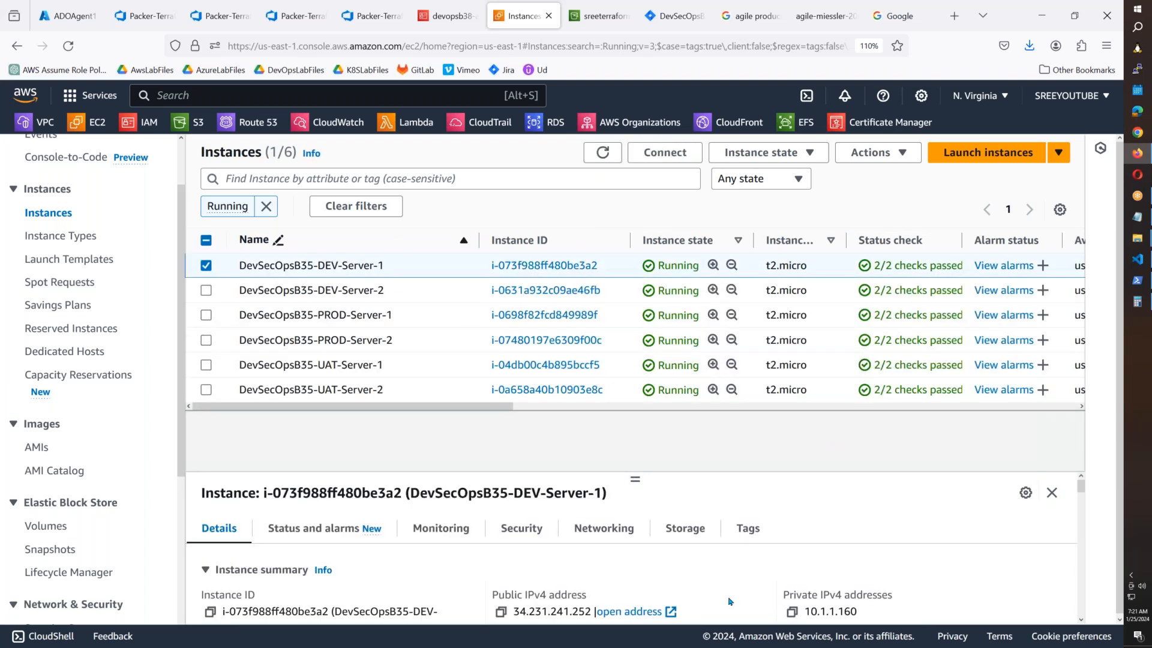
pyautogui.click(501, 612)
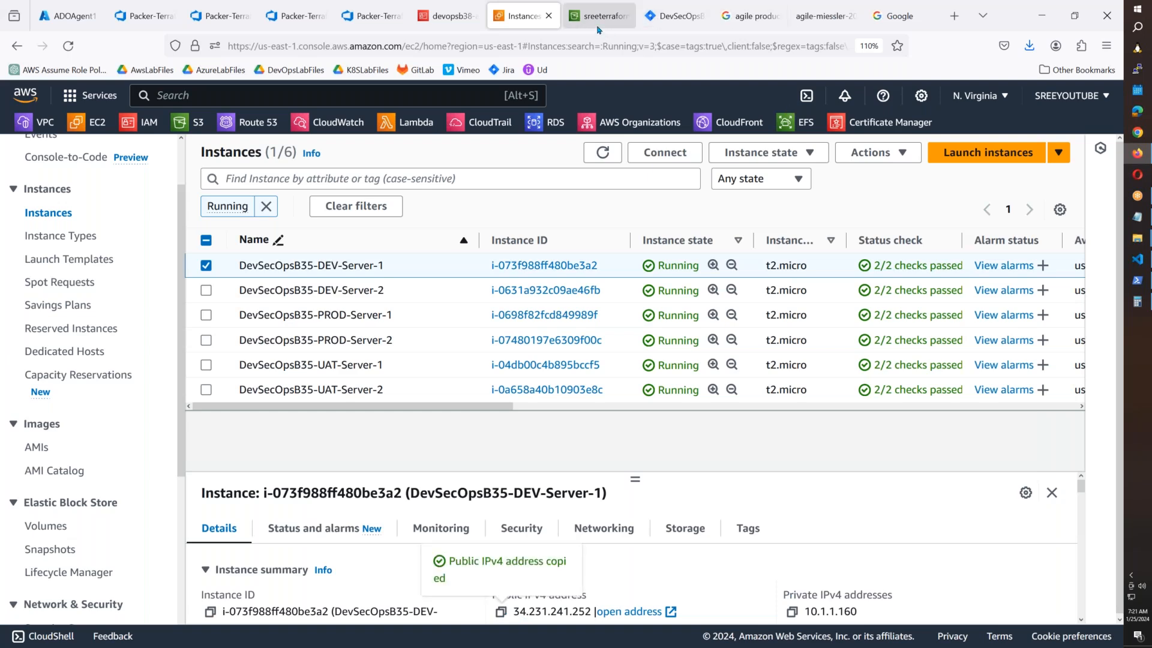
pyautogui.click(750, 16)
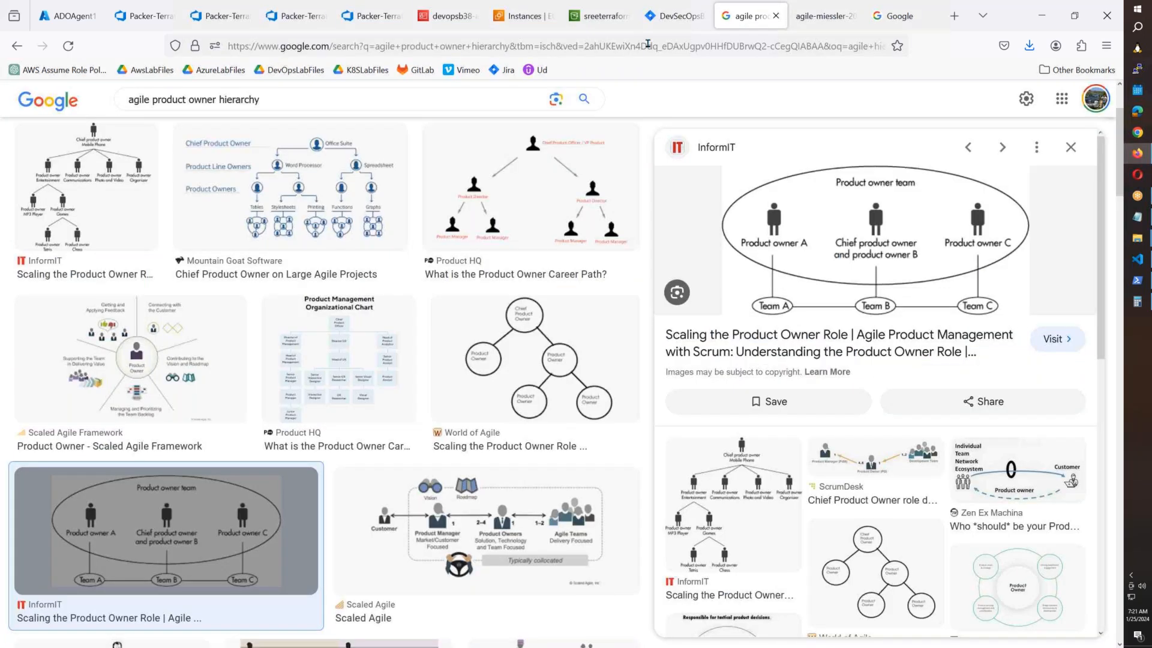
pyautogui.click(647, 45)
pyautogui.hotkey('ctrl', 'v')
pyautogui.press('Return')
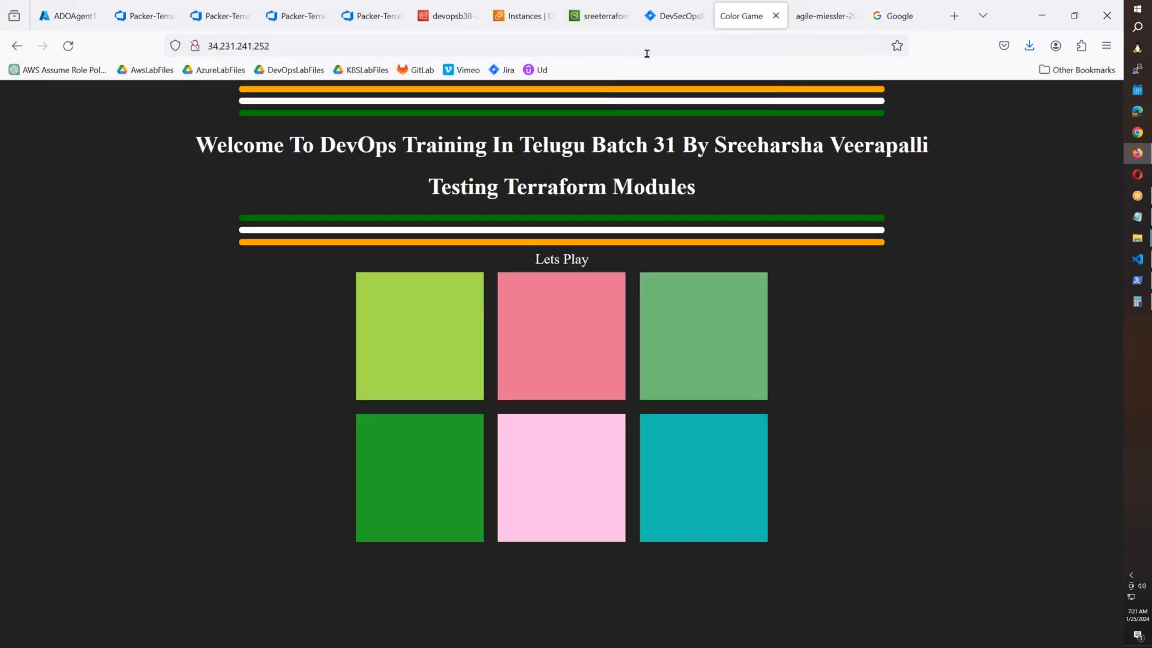
pyautogui.moveTo(286, 144); pyautogui.dragTo(800, 185)
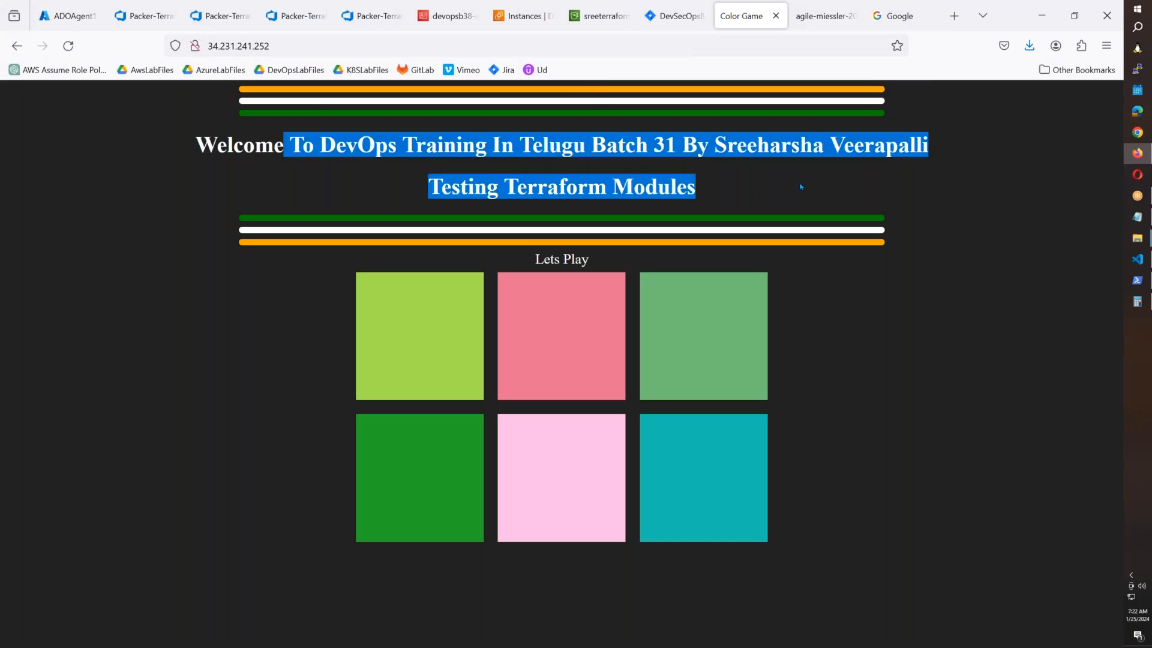
# Load PROD-Server-1's Color Game app at 44.203.237.188 and return to the Release-7 pipeline.
pyautogui.click(525, 23)
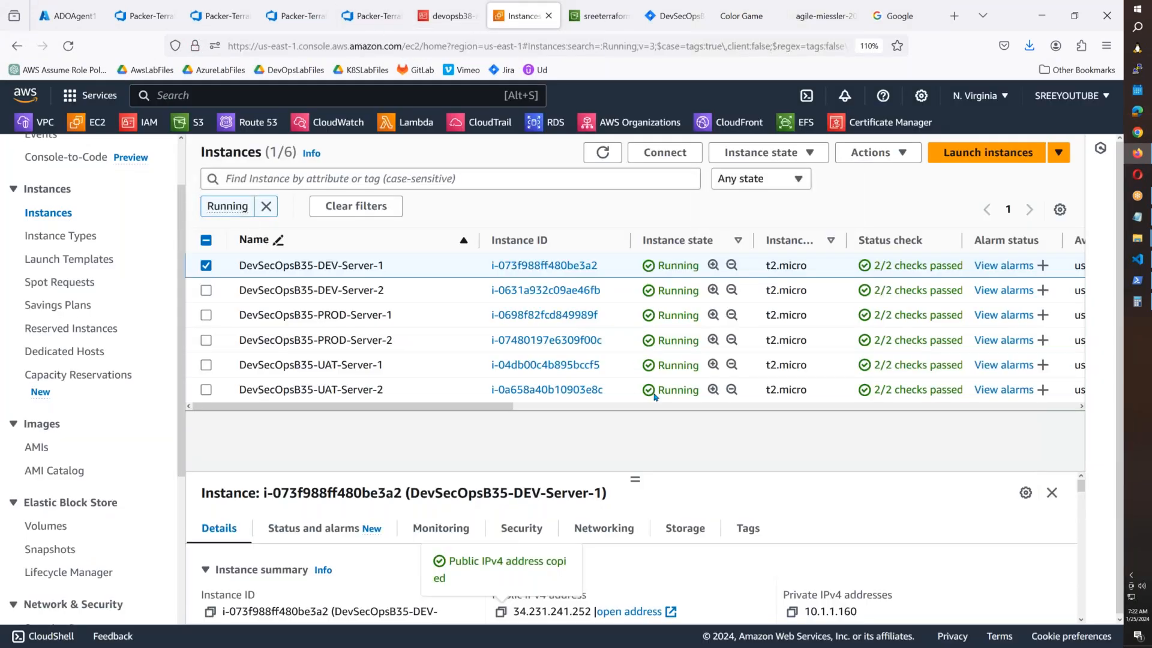
pyautogui.click(622, 321)
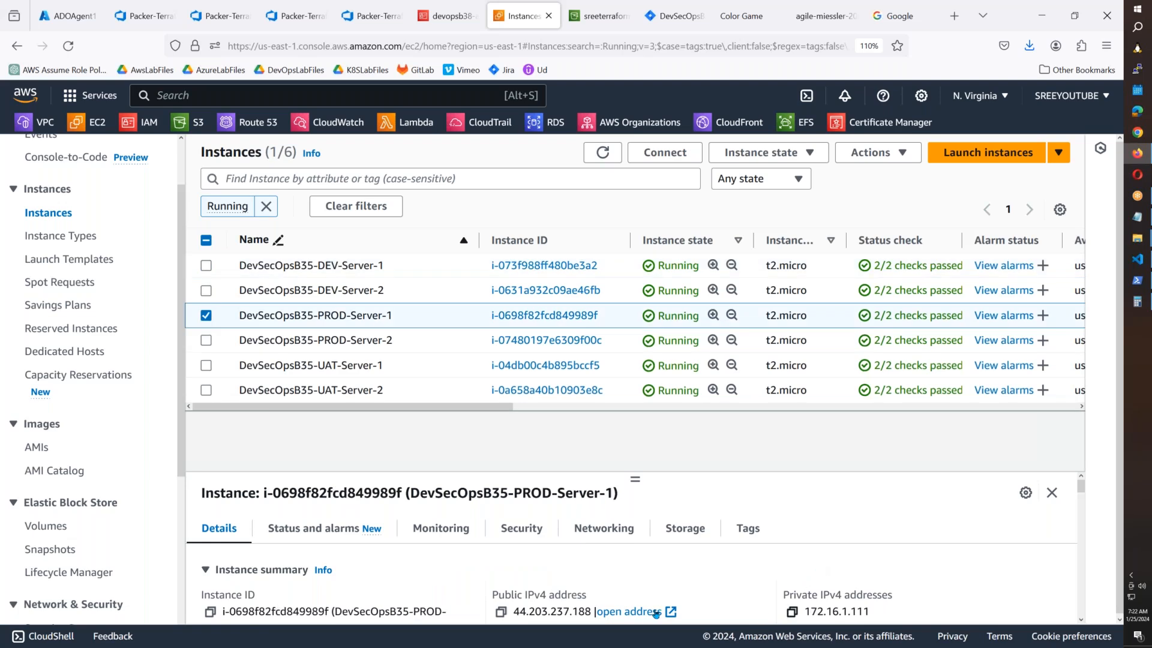
pyautogui.click(502, 612)
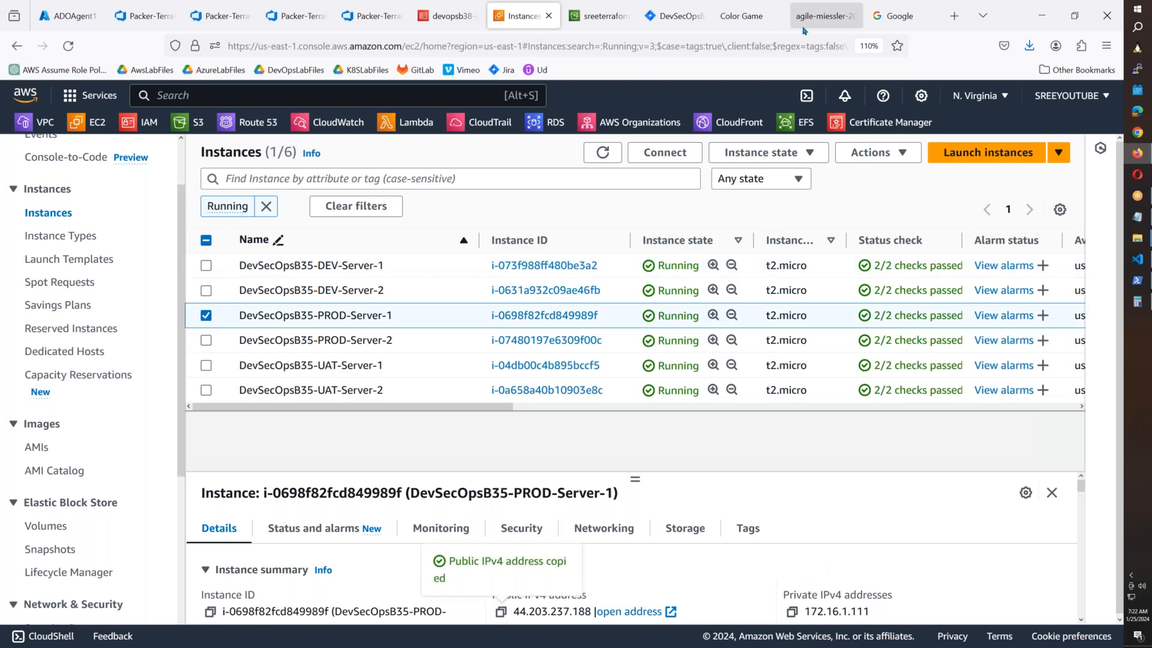
pyautogui.click(822, 16)
pyautogui.click(749, 45)
pyautogui.hotkey('ctrl', 'v')
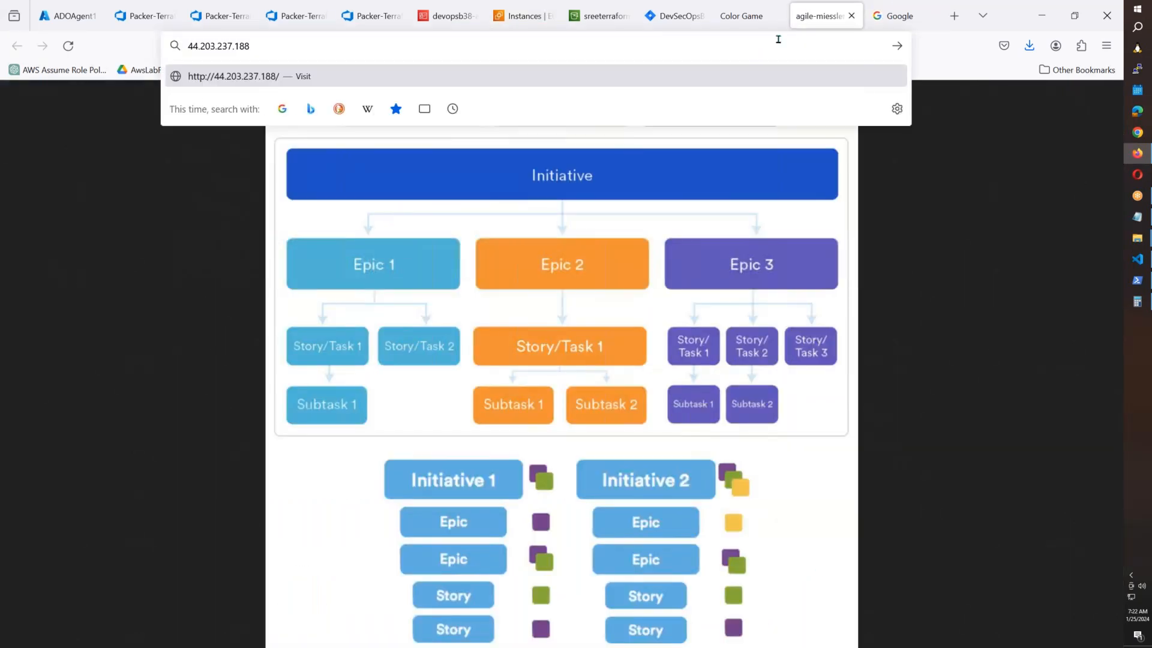
pyautogui.click(900, 15)
pyautogui.click(342, 48)
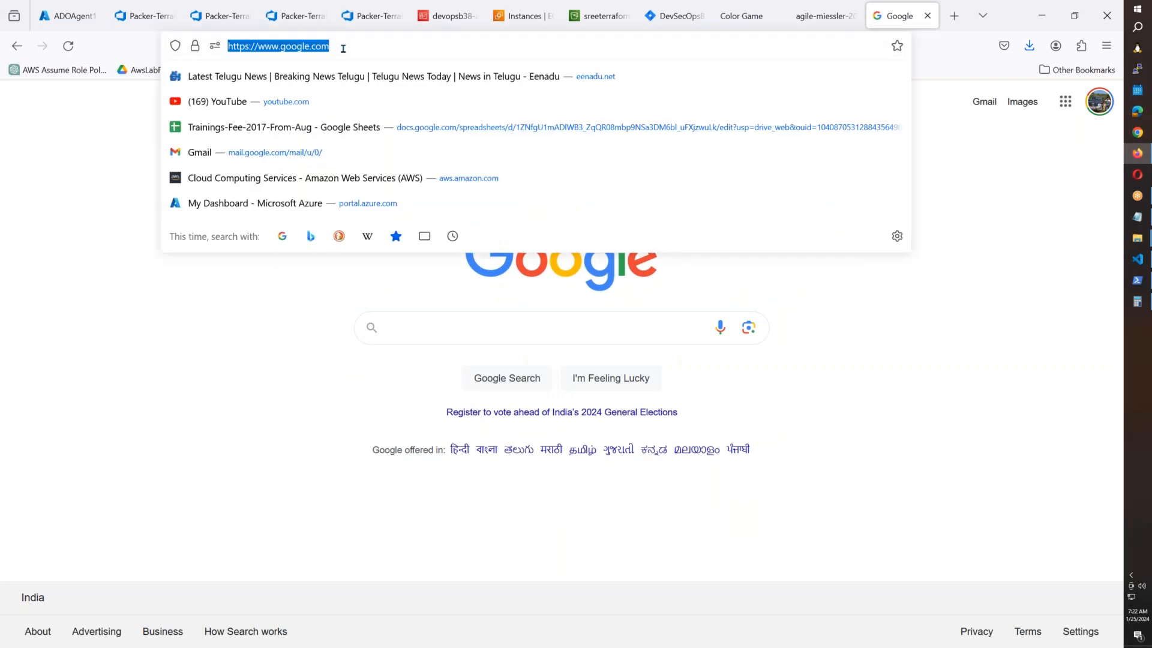
pyautogui.hotkey('ctrl', 'v')
pyautogui.press('Return')
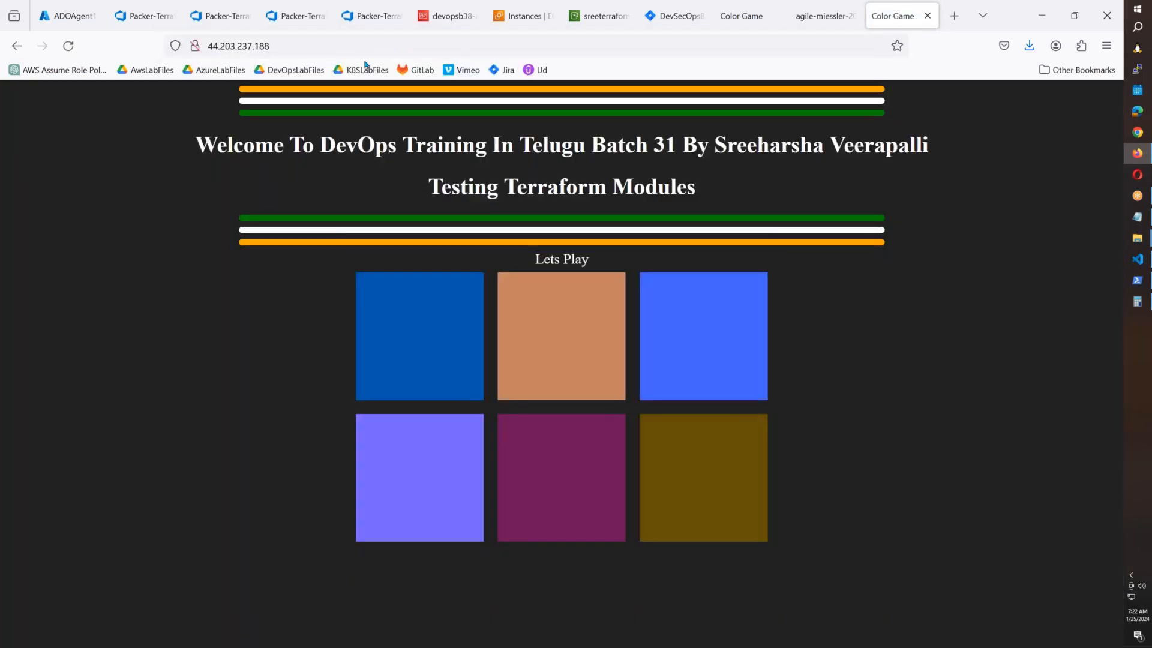
pyautogui.click(214, 18)
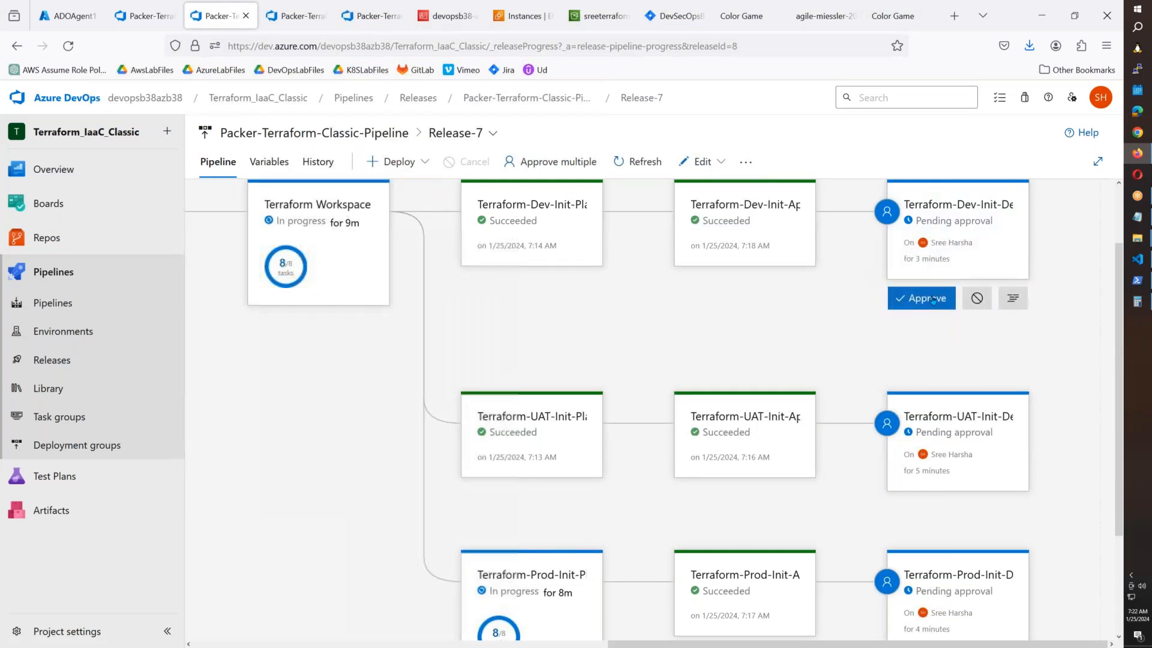
# Approve the Terraform-Dev, UAT and Prod Init-Destroy stages of Release-7.
pyautogui.click(921, 299)
pyautogui.click(617, 500)
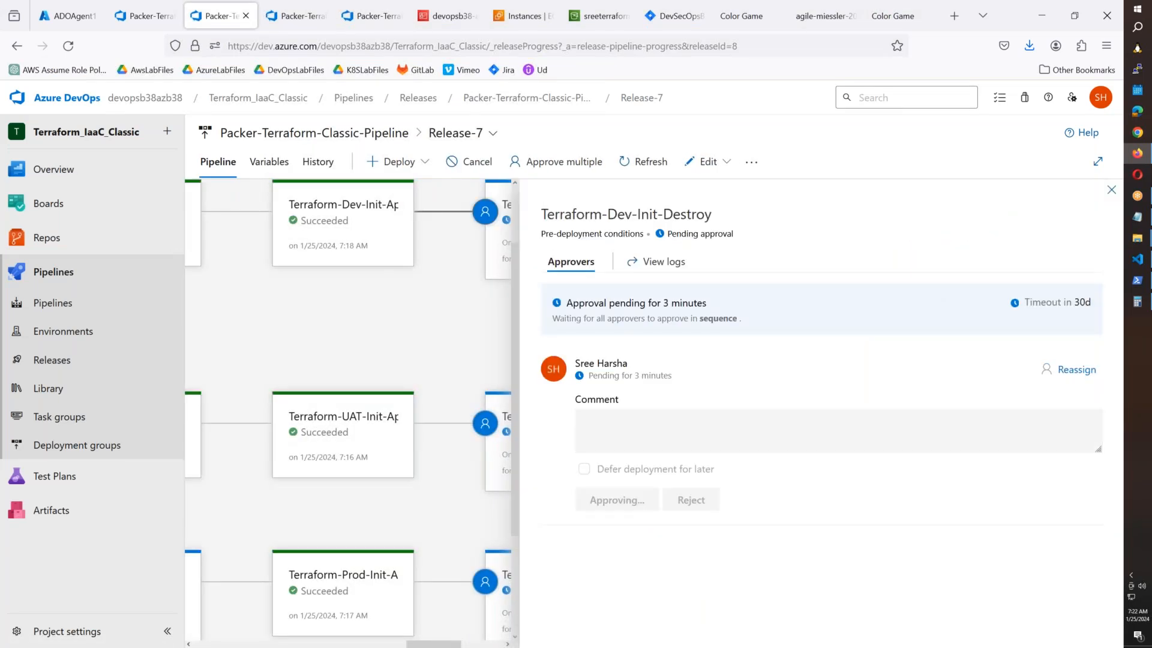
pyautogui.click(1111, 191)
pyautogui.click(922, 456)
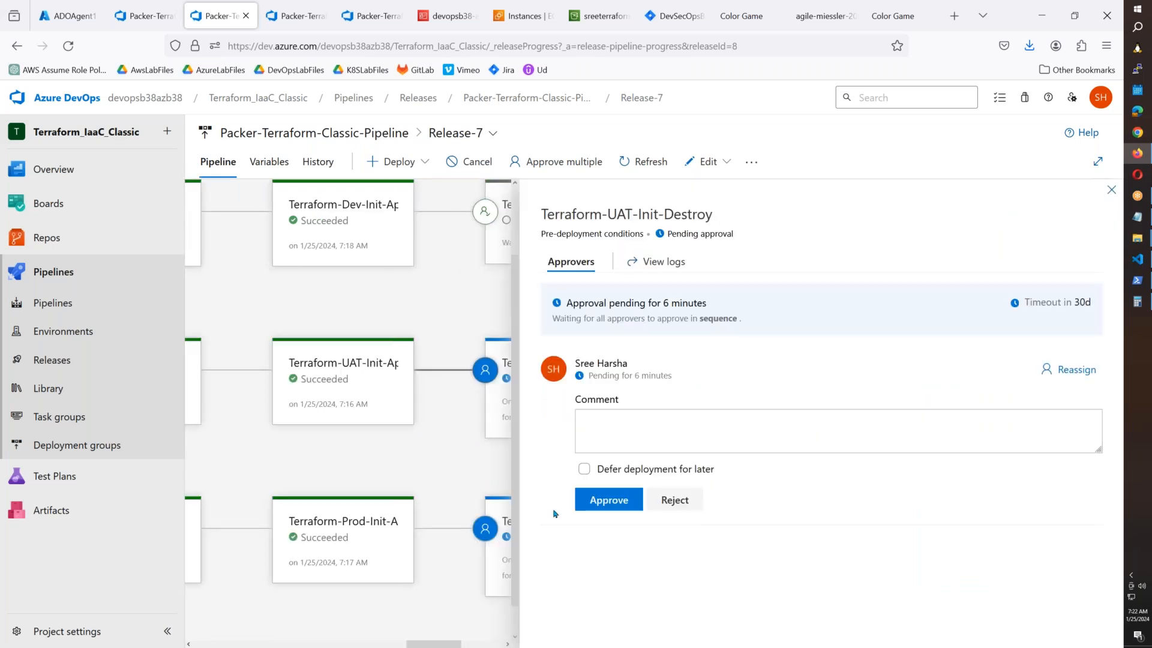
pyautogui.click(608, 501)
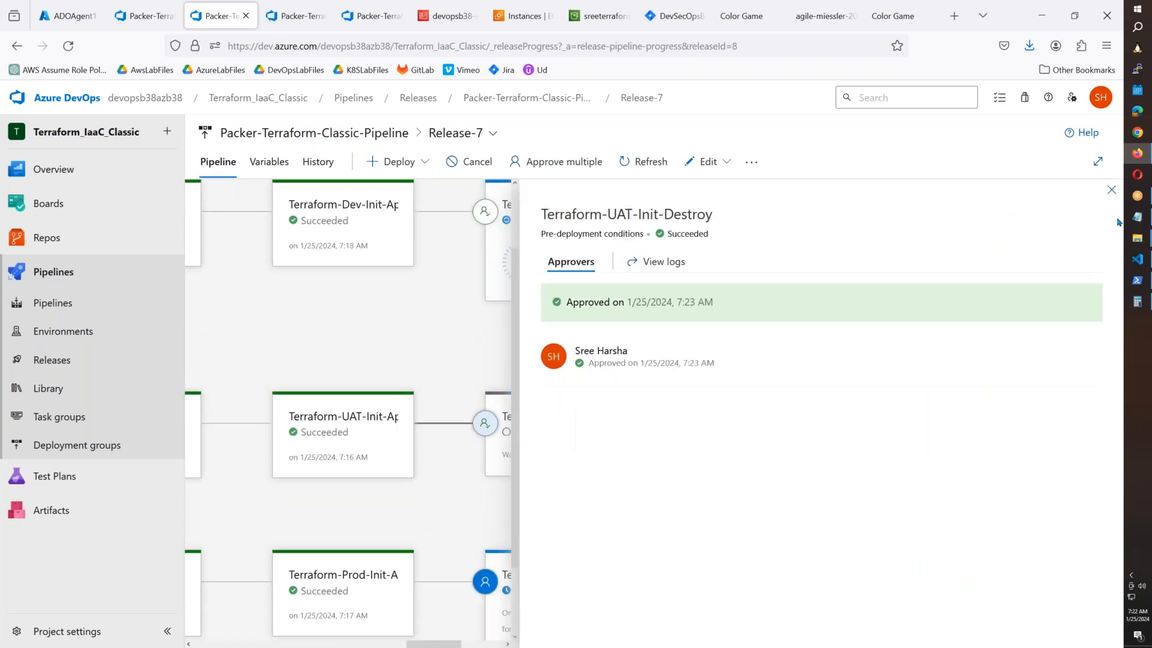
pyautogui.click(1110, 190)
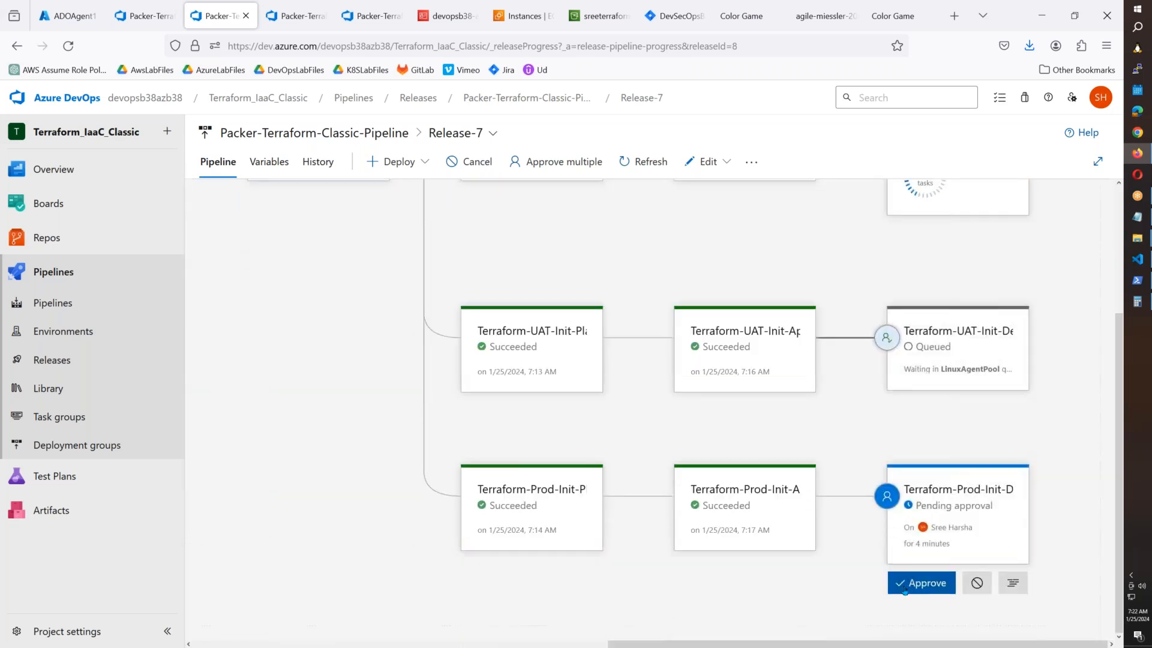
pyautogui.click(913, 584)
pyautogui.click(596, 505)
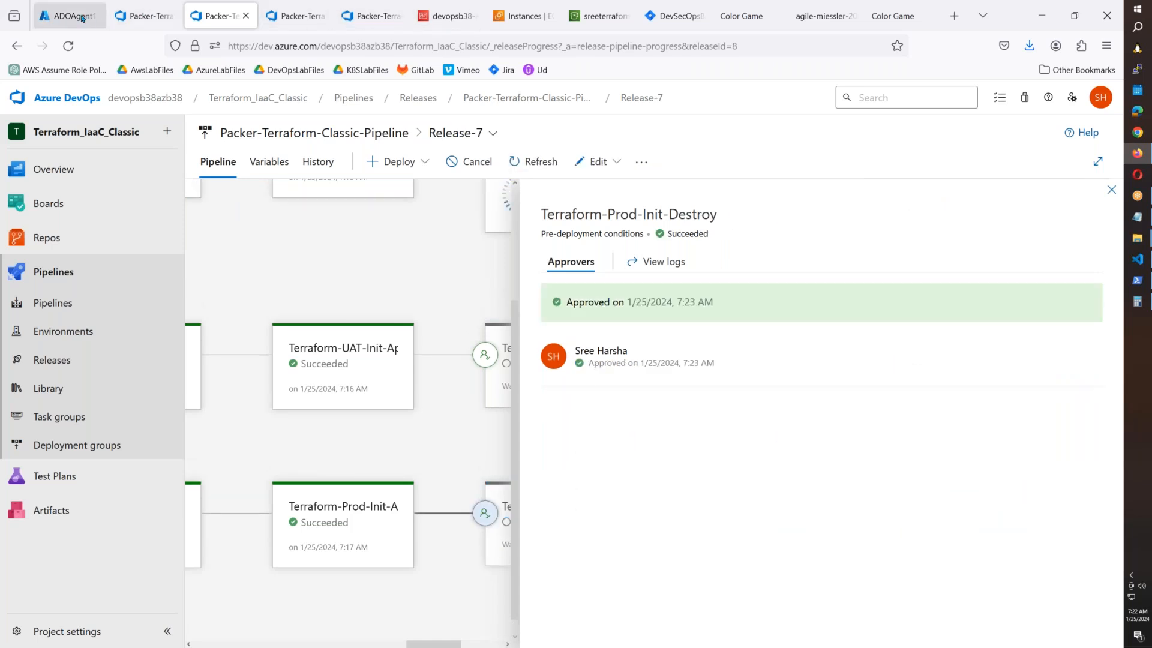
# View the pipeline's Terraform Dev Init PLan task, then go to the Jira backlog.
pyautogui.click(133, 21)
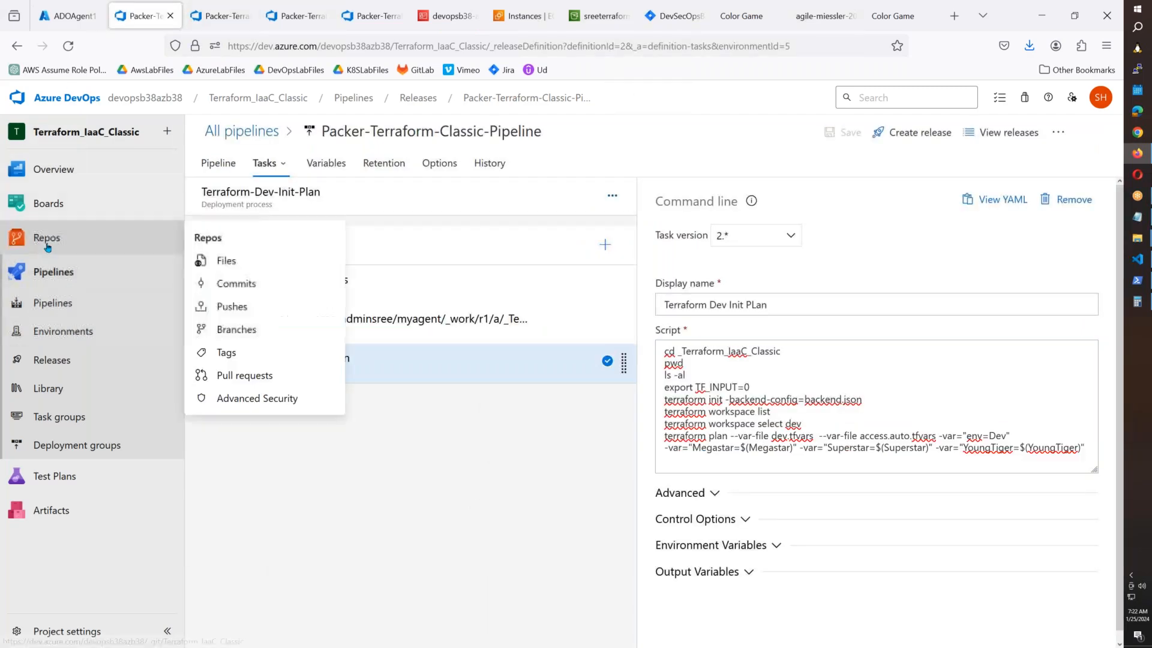
pyautogui.moveTo(62, 208)
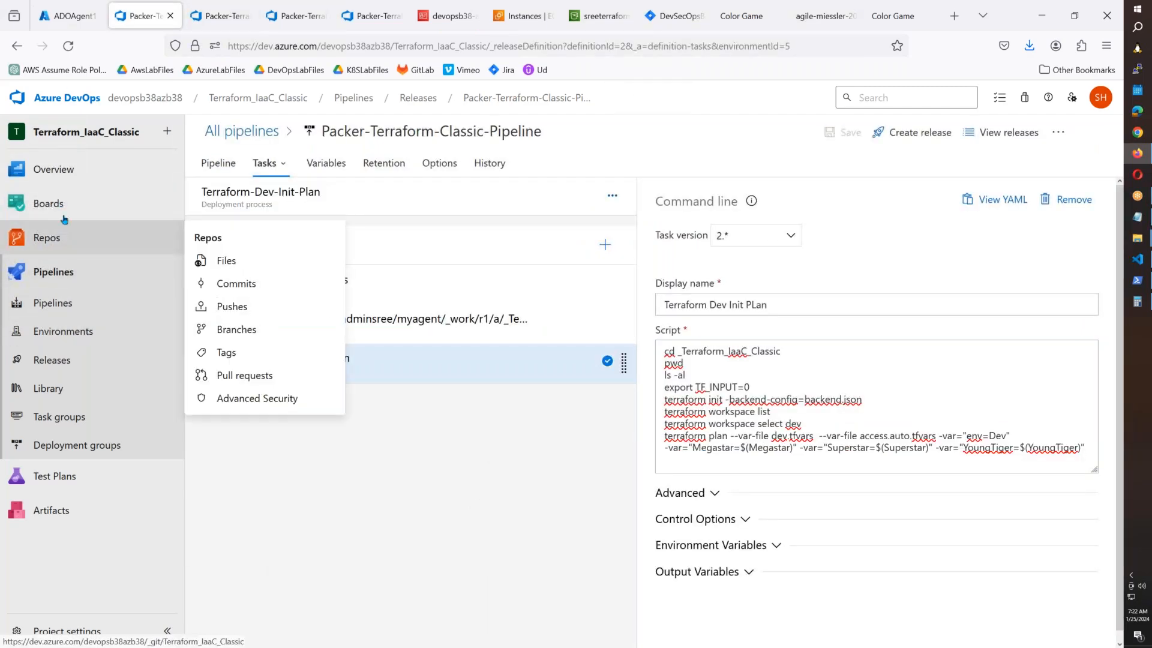
pyautogui.click(668, 24)
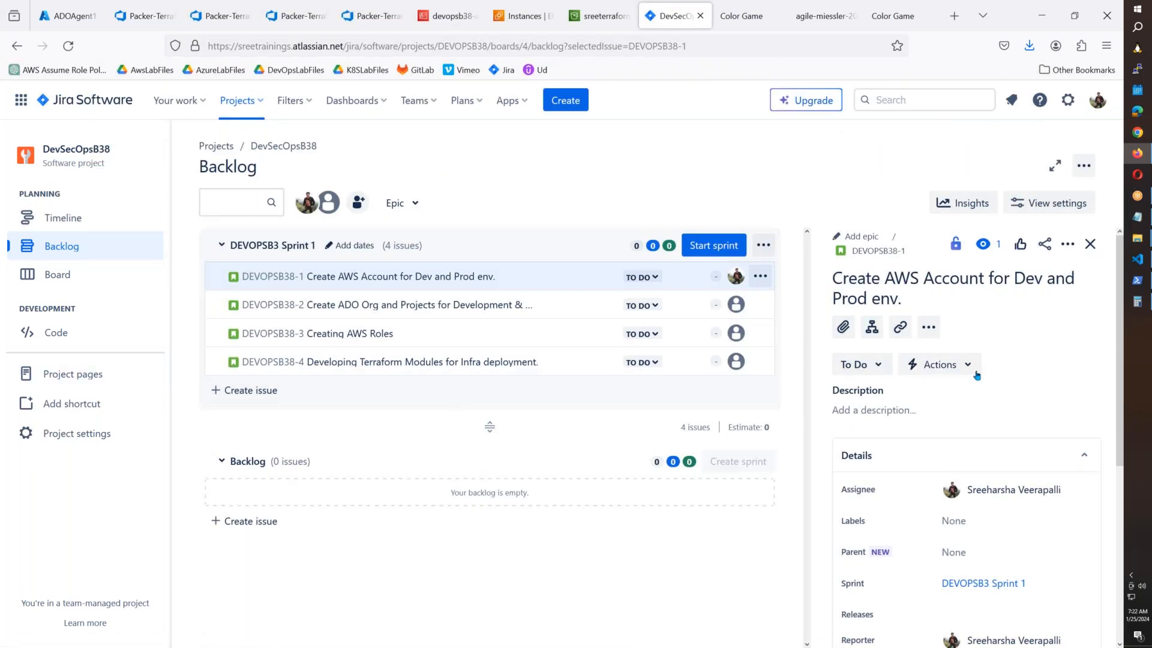
# Delete the empty DEVOPSB3 Sprint 2 from the backlog.
pyautogui.scroll(-2, 530, 579)
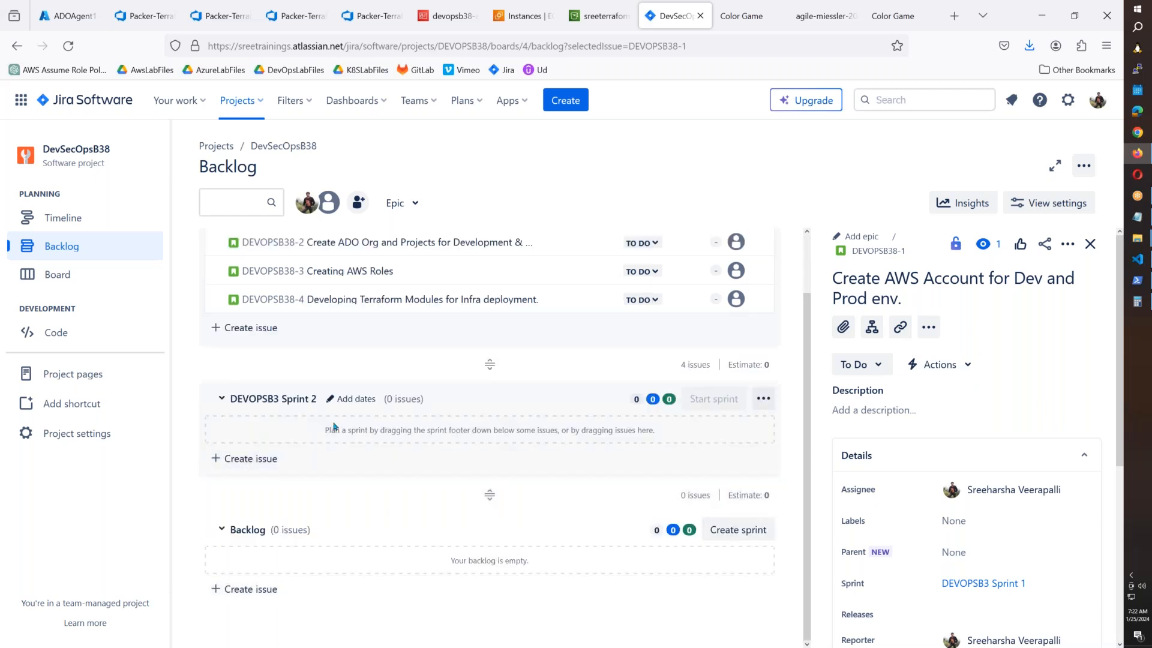
pyautogui.scroll(2, 490, 434)
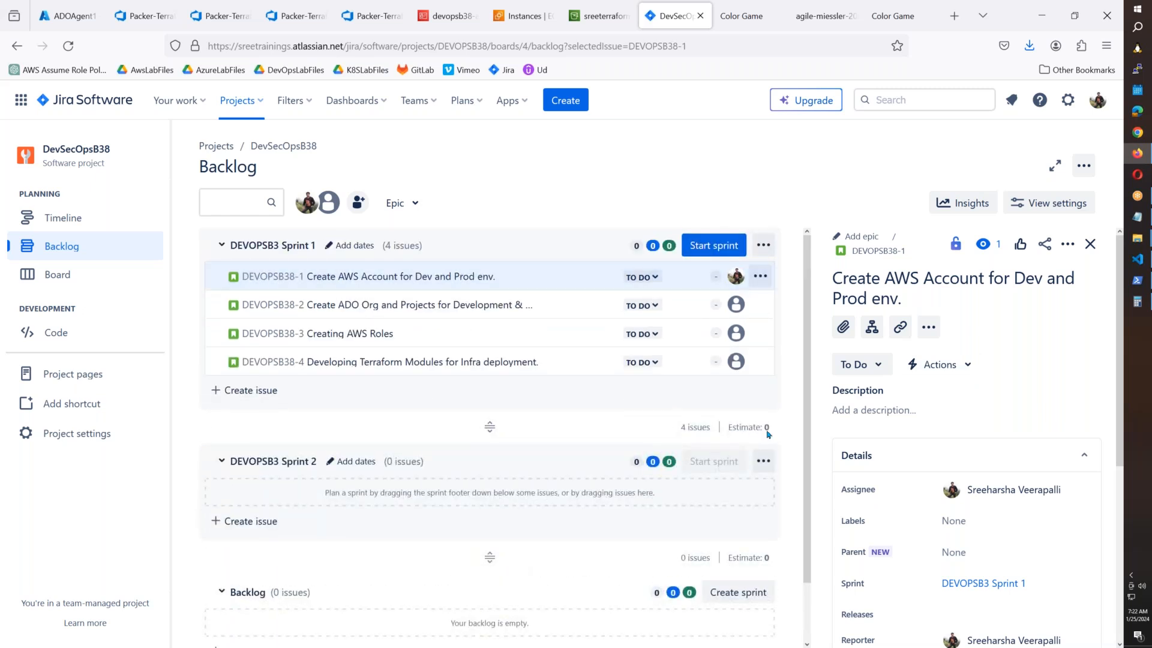
pyautogui.click(764, 460)
pyautogui.click(721, 578)
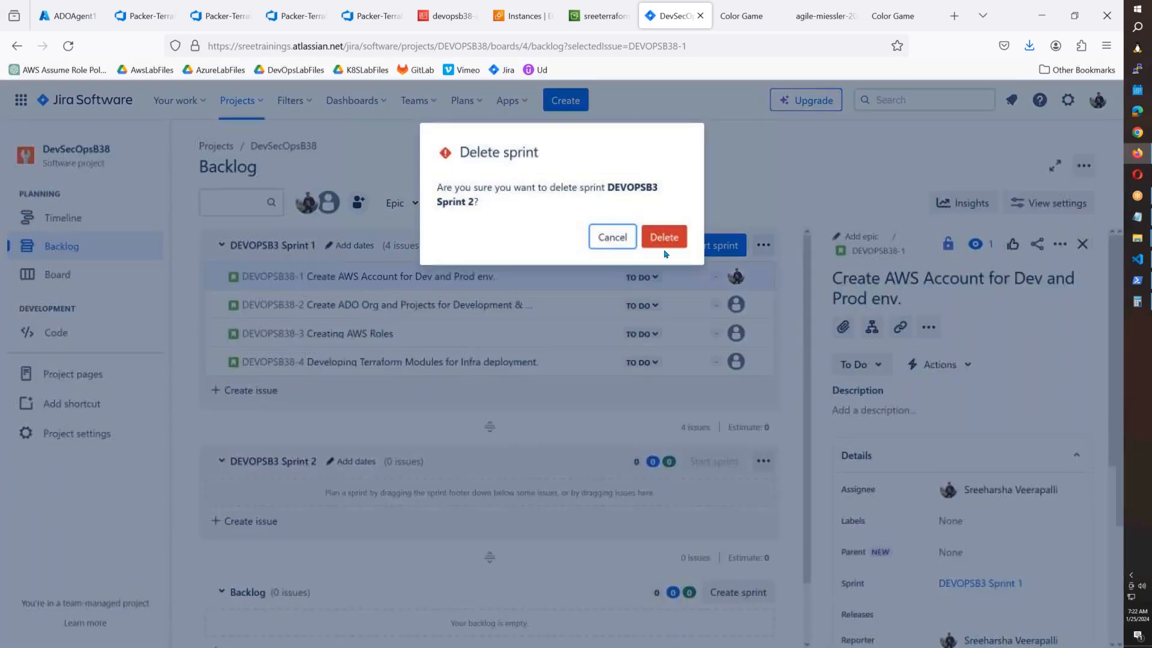
pyautogui.click(665, 237)
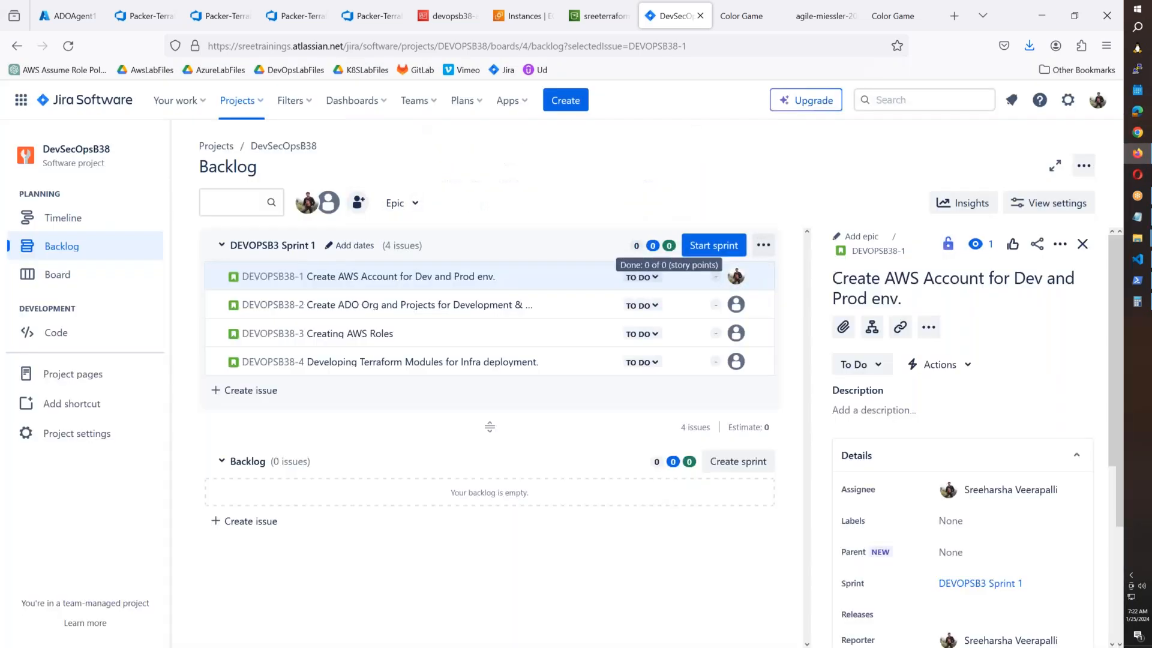
# Open Edit sprint for DEVOPSB3 Sprint 1 and its start date calendar.
pyautogui.click(762, 246)
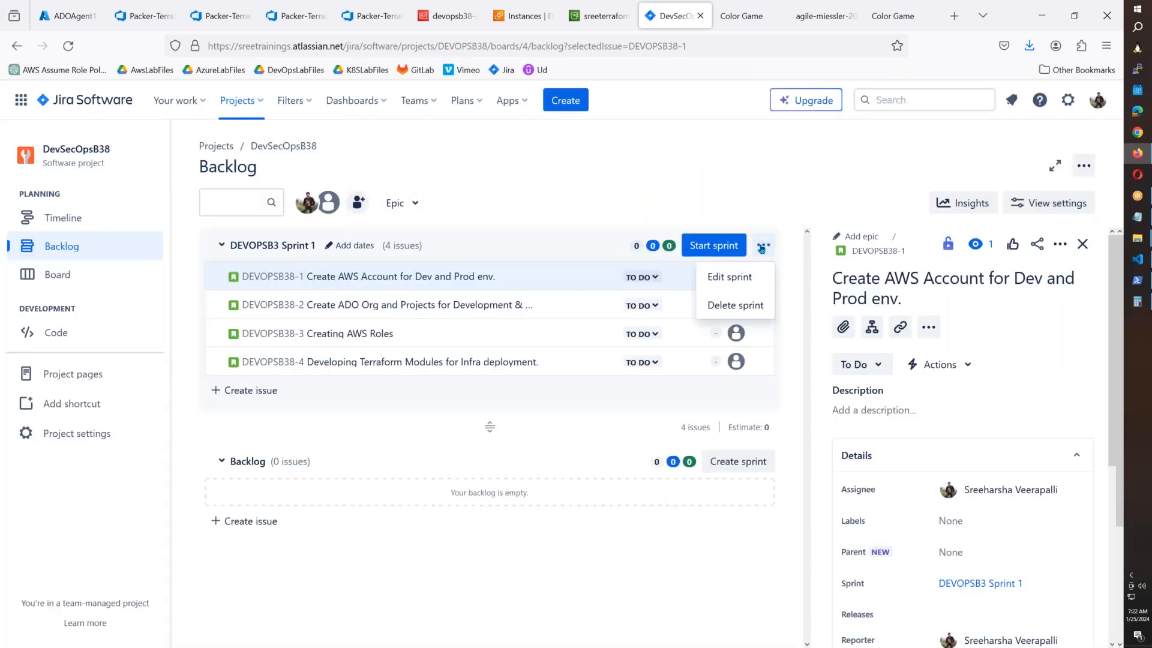
pyautogui.click(739, 279)
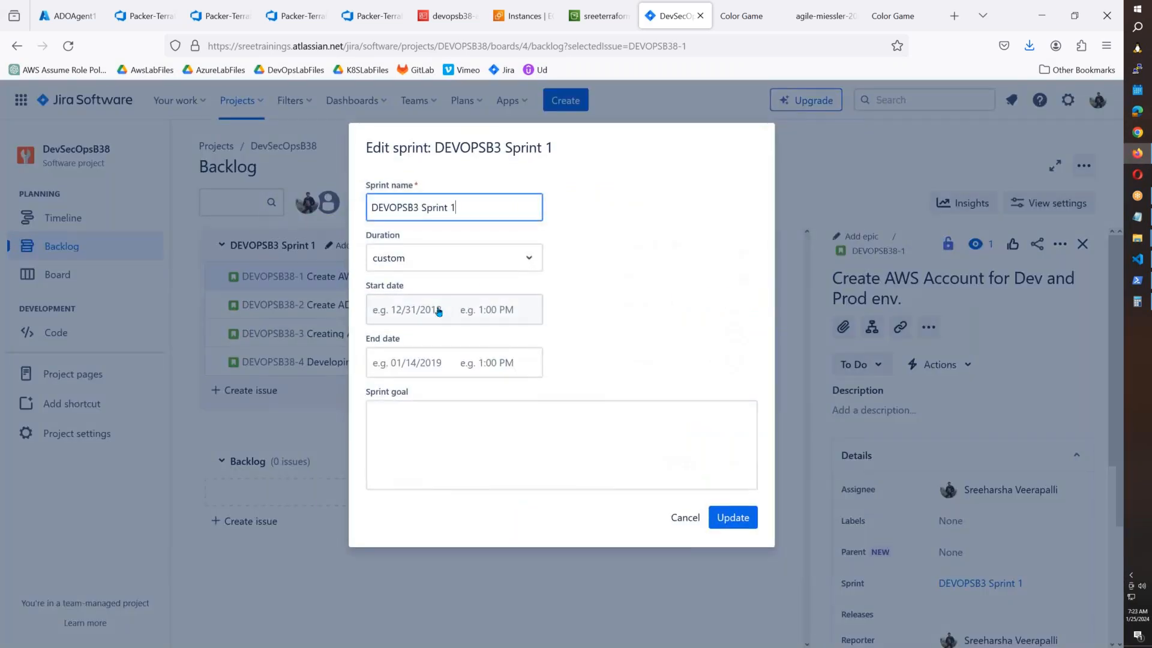
pyautogui.click(438, 309)
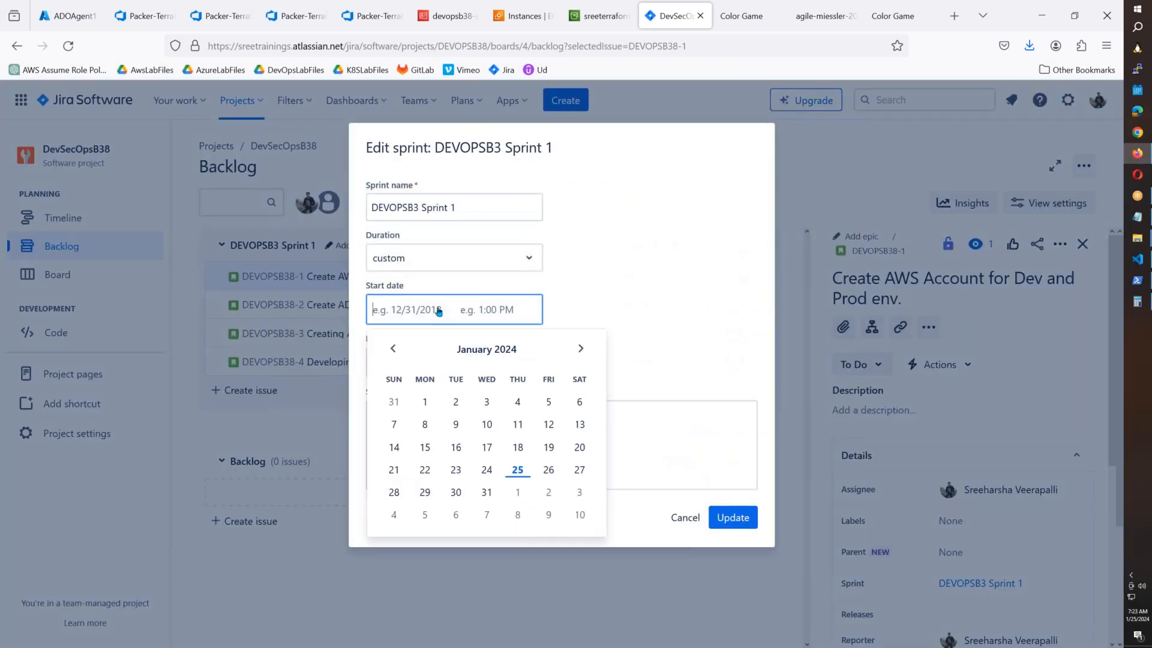
# Date DEVOPSB3 Sprint 1 from 29 Jan to 9 Feb, save it, and bring up Start sprint.
pyautogui.click(424, 492)
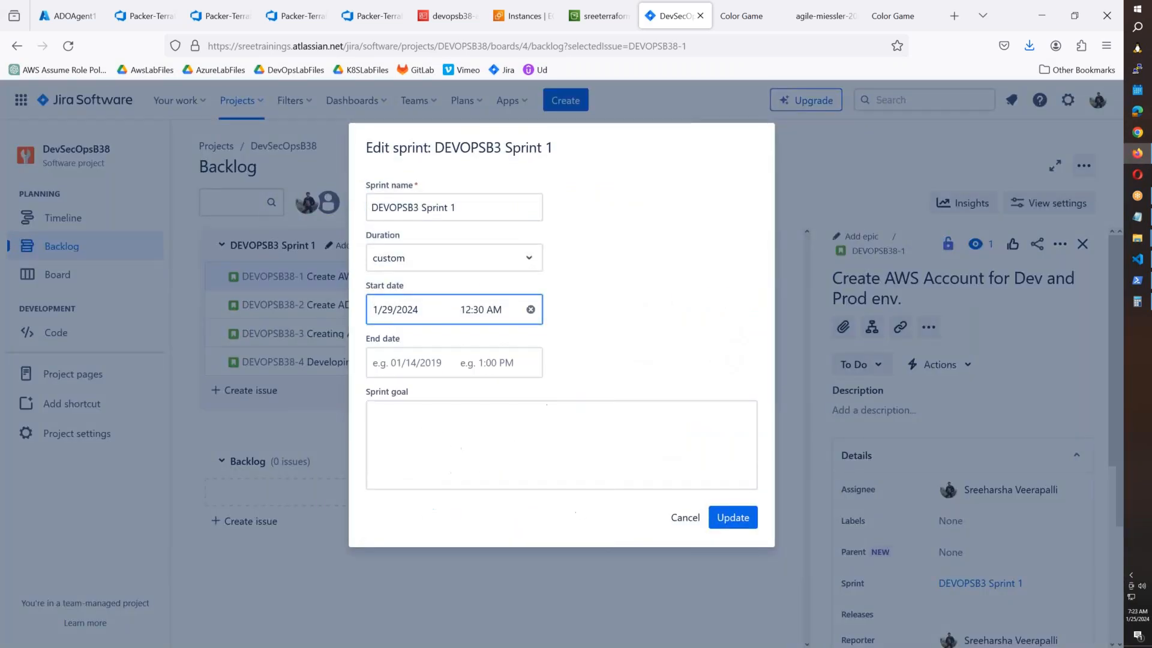
pyautogui.click(438, 366)
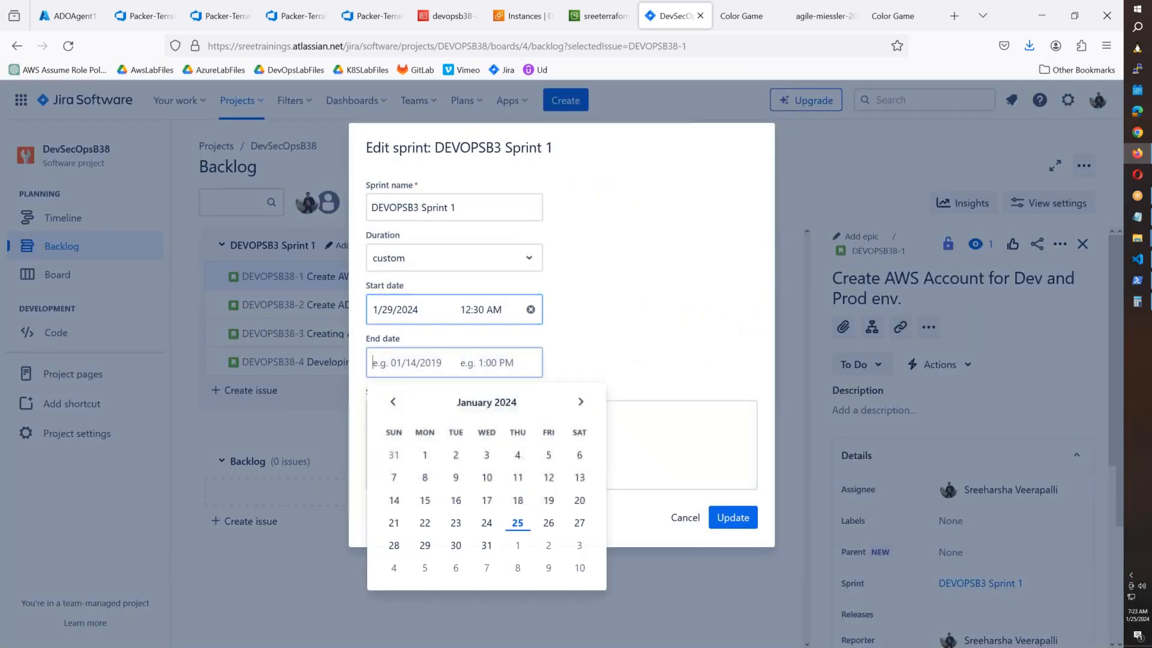
pyautogui.click(548, 570)
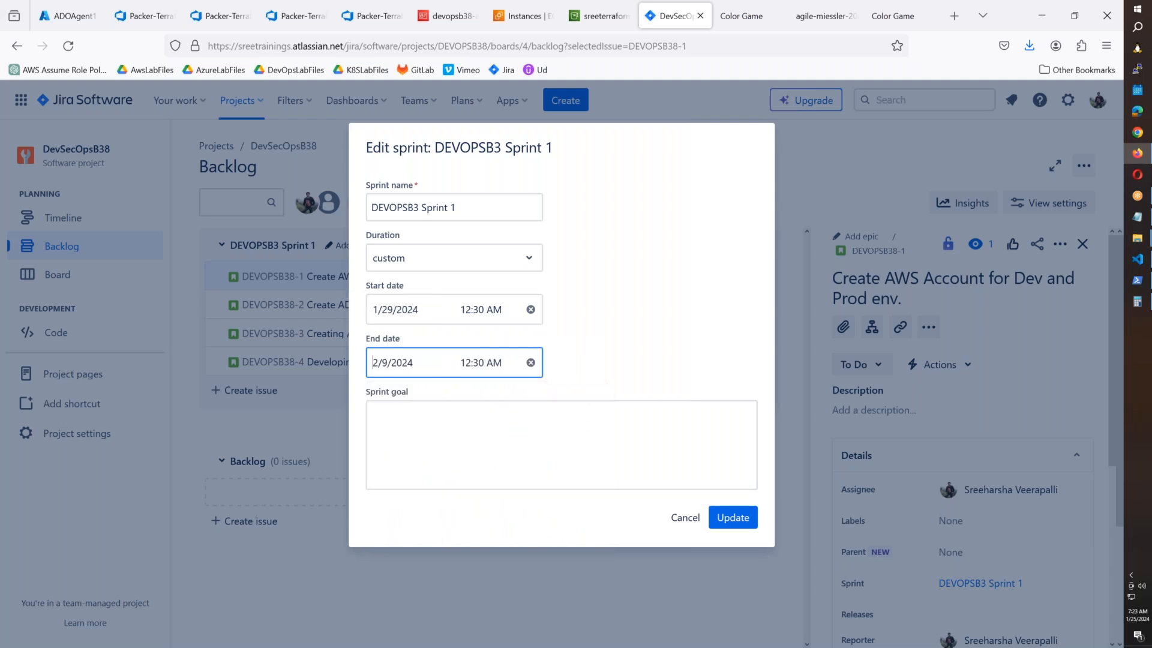
pyautogui.click(657, 478)
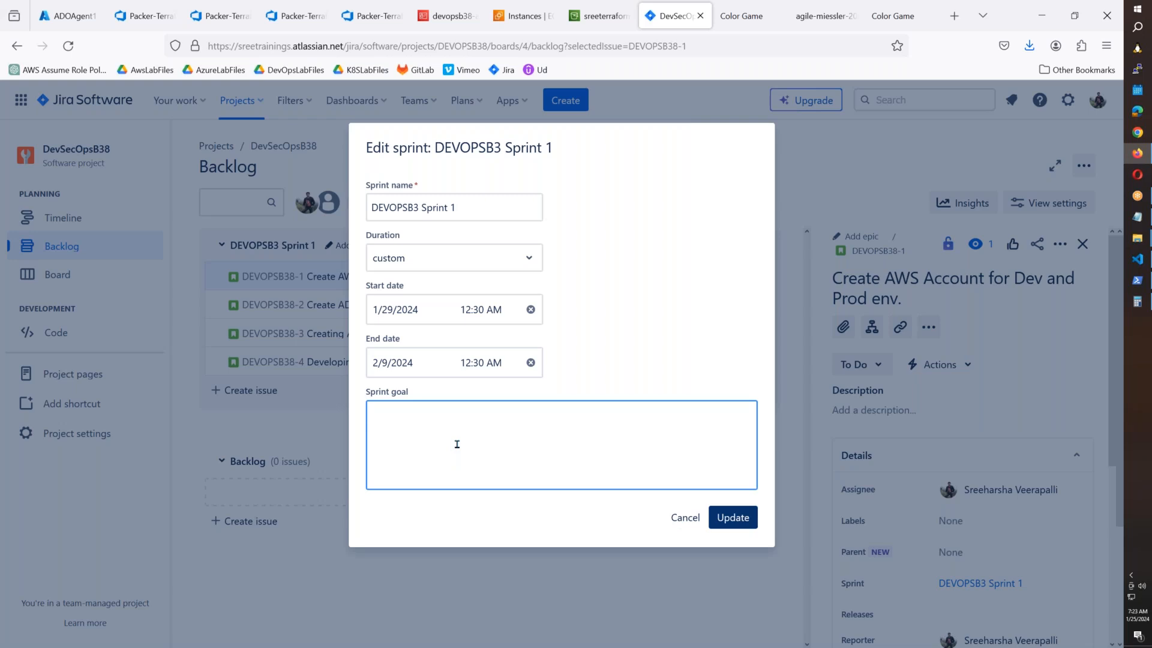
pyautogui.click(742, 519)
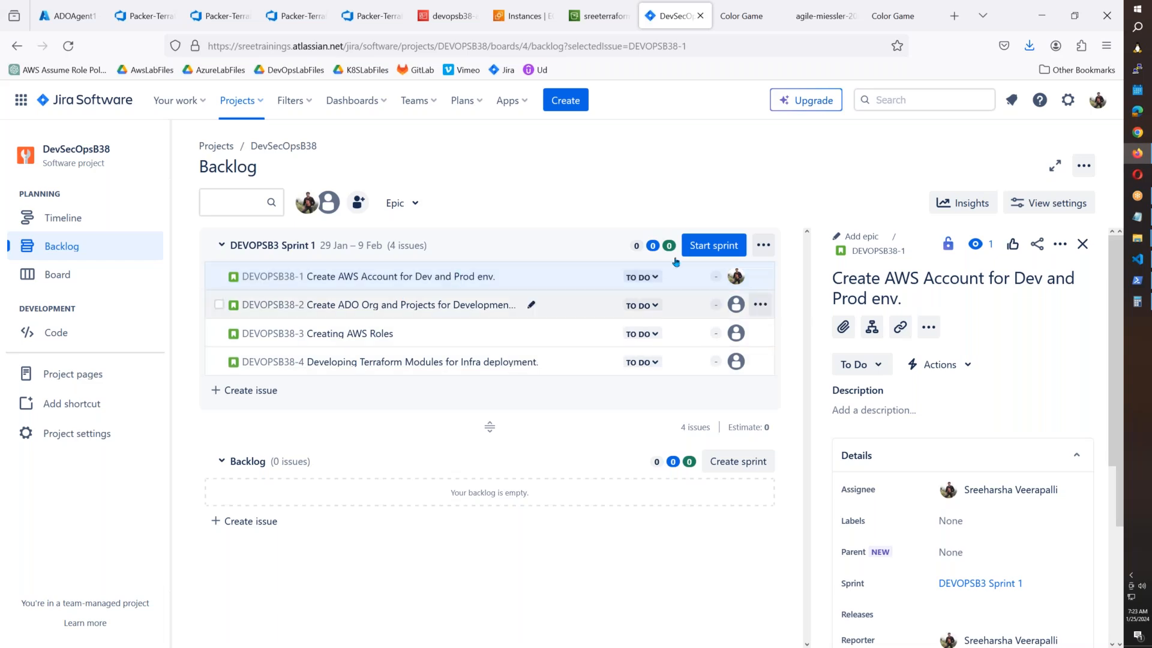
pyautogui.rightClick(705, 250)
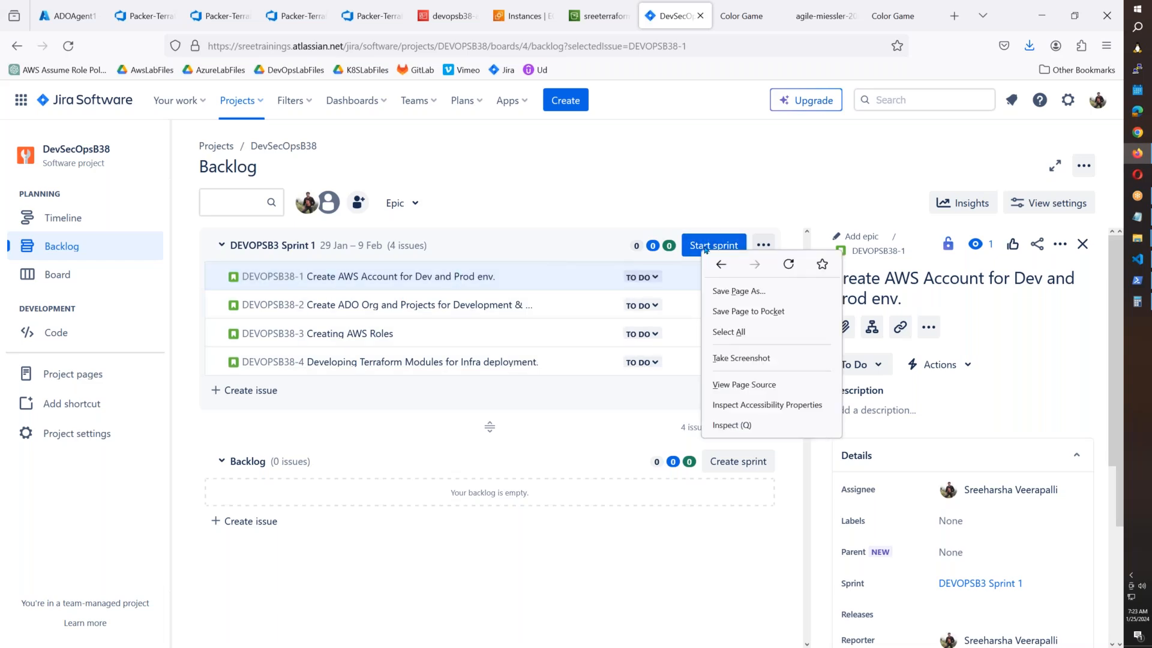
pyautogui.click(706, 247)
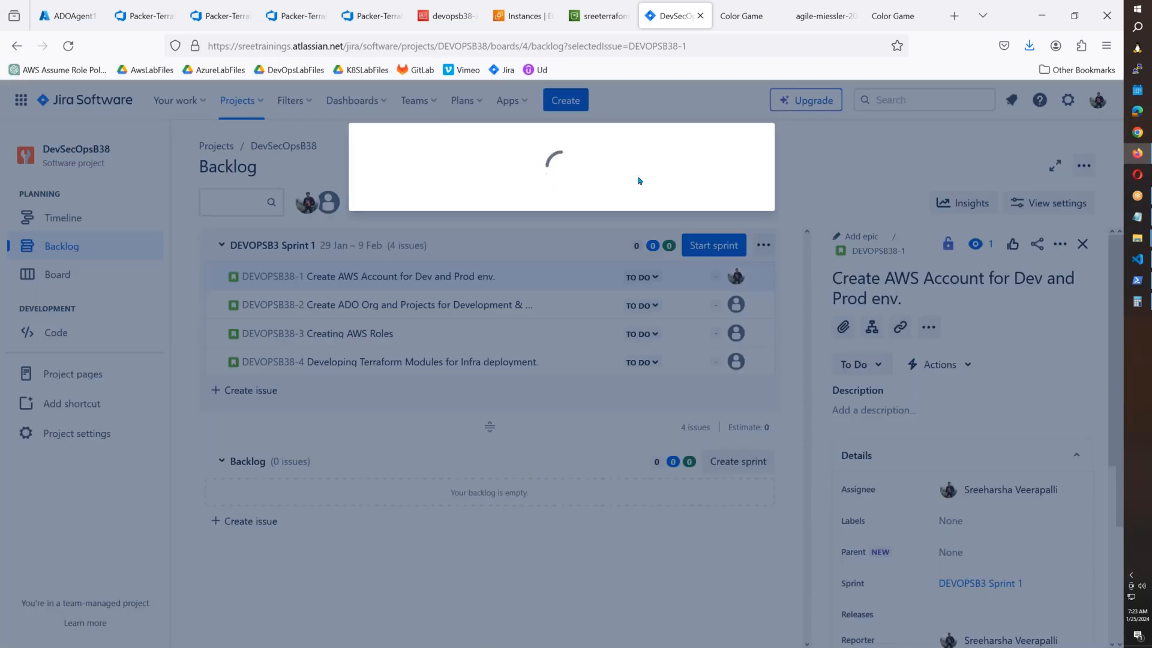
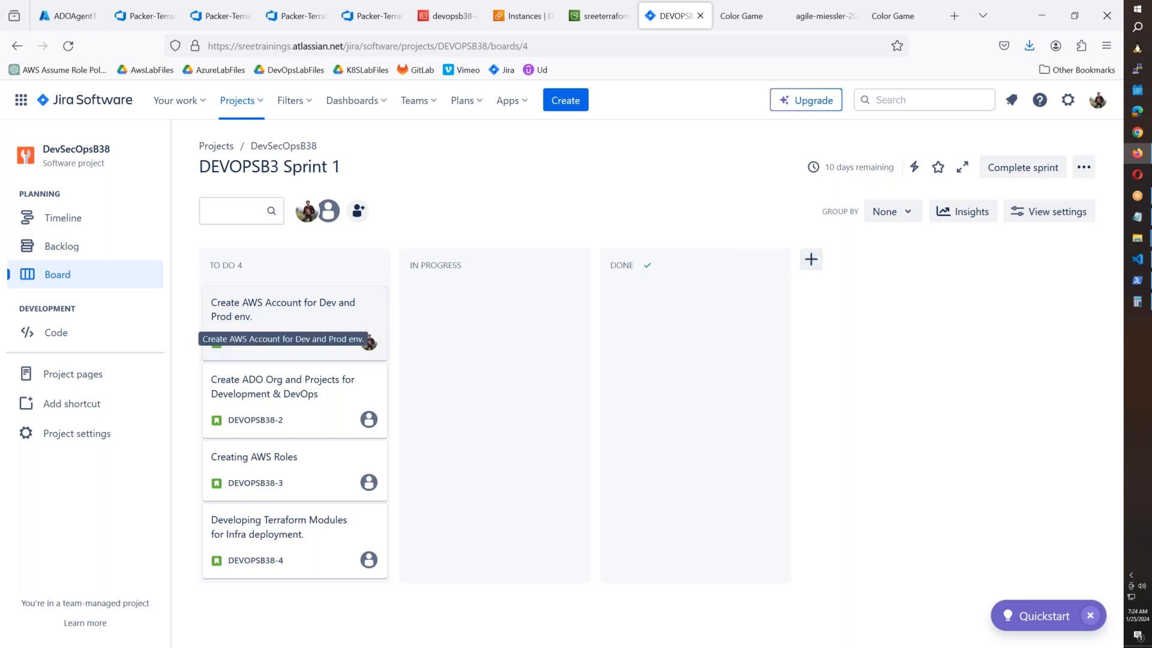
# Add a Review column to the sprint board and place it before Done.
pyautogui.click(810, 259)
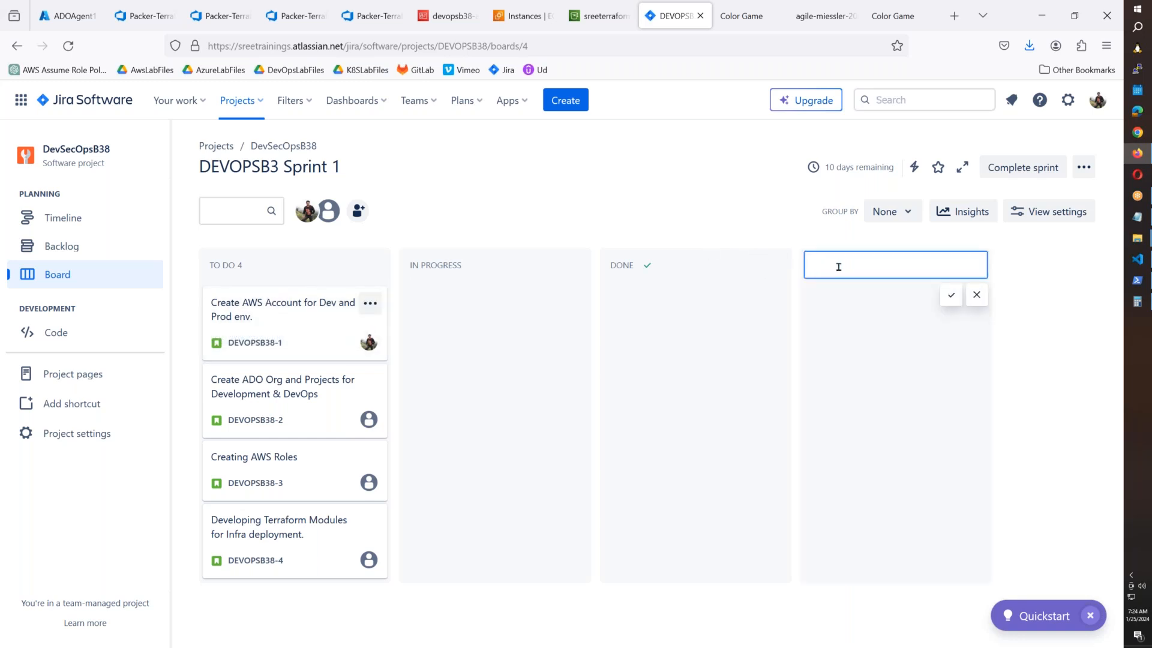
pyautogui.write('Review')
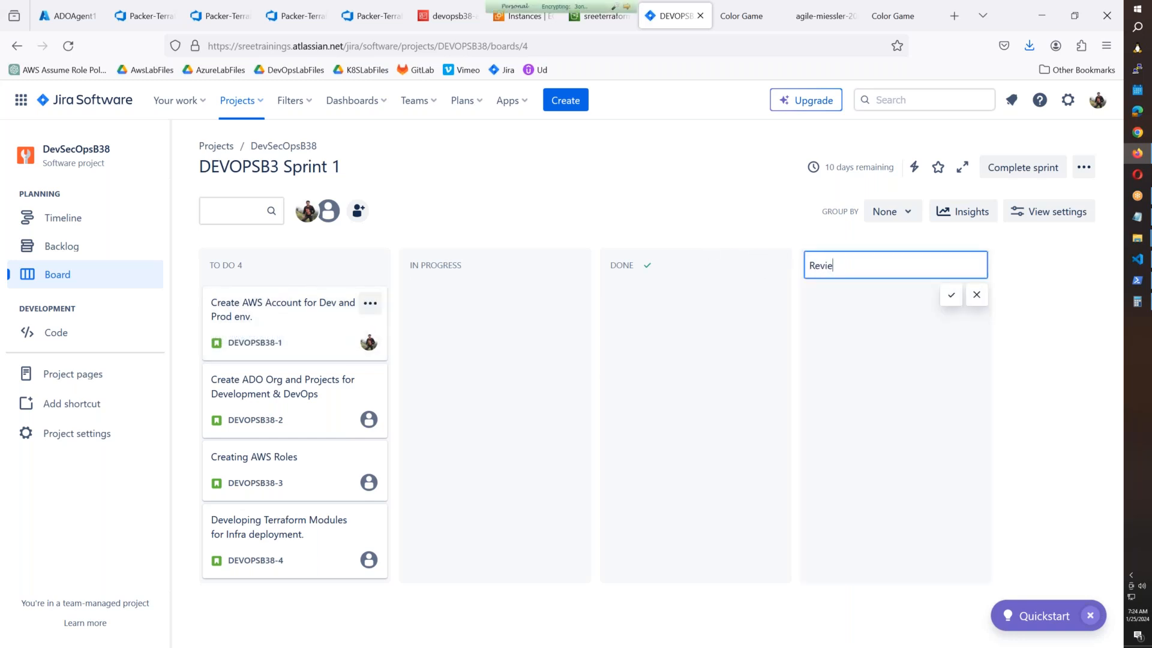
pyautogui.click(954, 297)
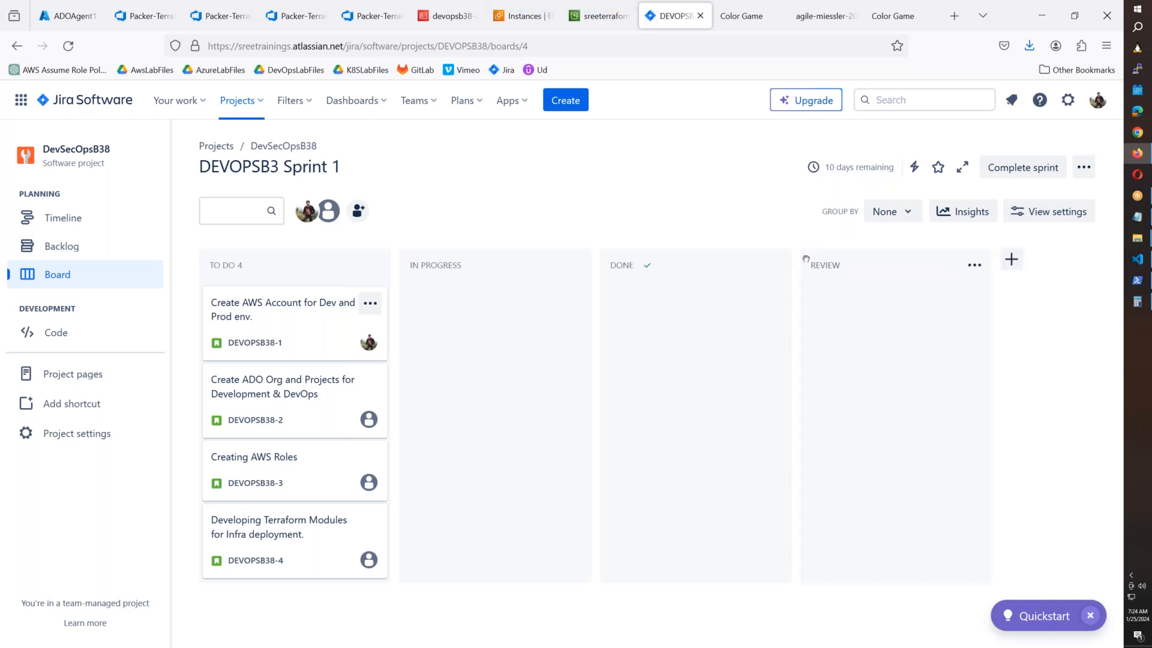
pyautogui.moveTo(791, 256); pyautogui.dragTo(634, 262)
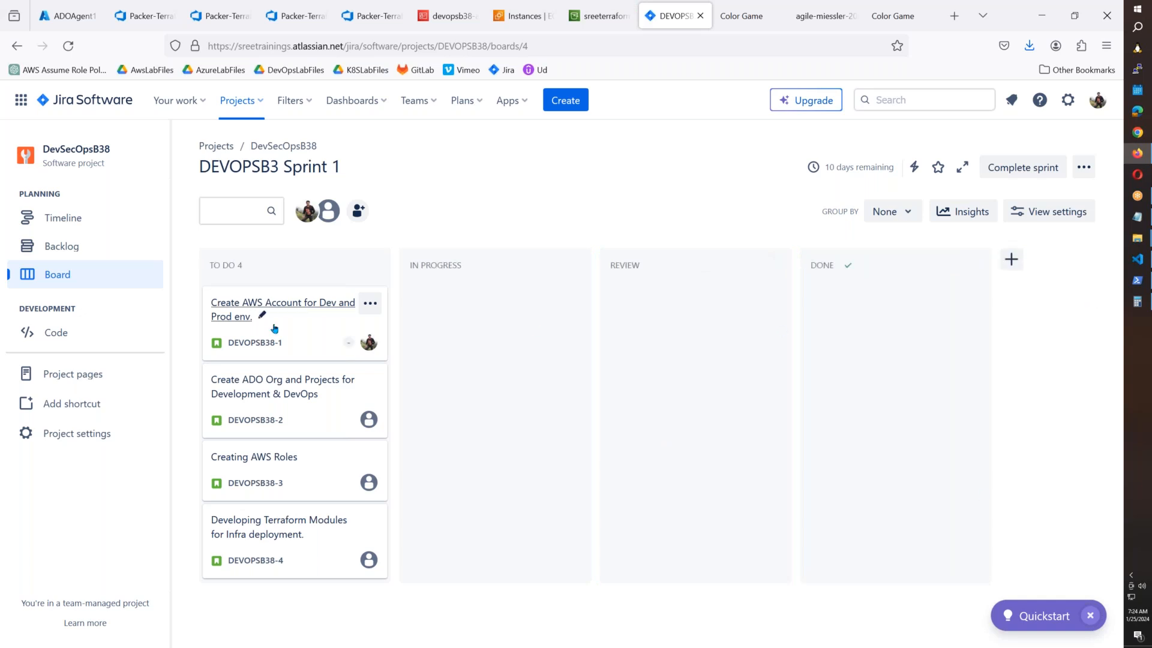
# Move the AWS account issue to In Progress and the Terraform modules issue to Done.
pyautogui.moveTo(308, 319); pyautogui.dragTo(442, 330)
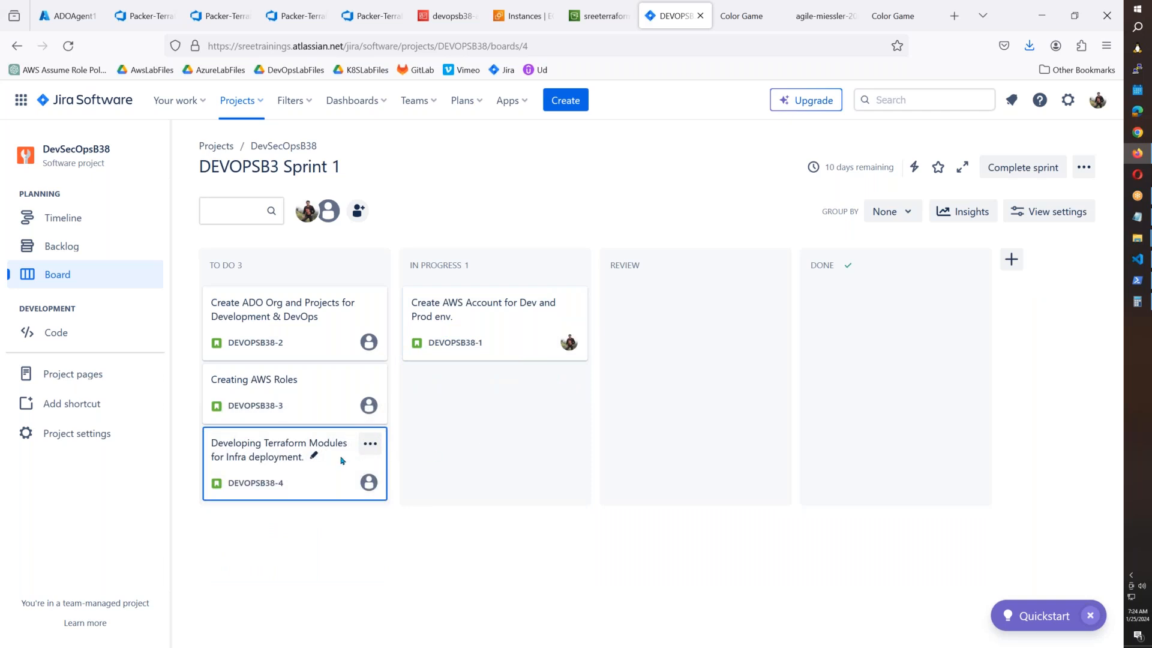
pyautogui.moveTo(345, 461); pyautogui.dragTo(480, 480)
pyautogui.moveTo(353, 447); pyautogui.dragTo(307, 447)
pyautogui.moveTo(510, 411); pyautogui.dragTo(683, 388)
pyautogui.moveTo(726, 335); pyautogui.dragTo(891, 336)
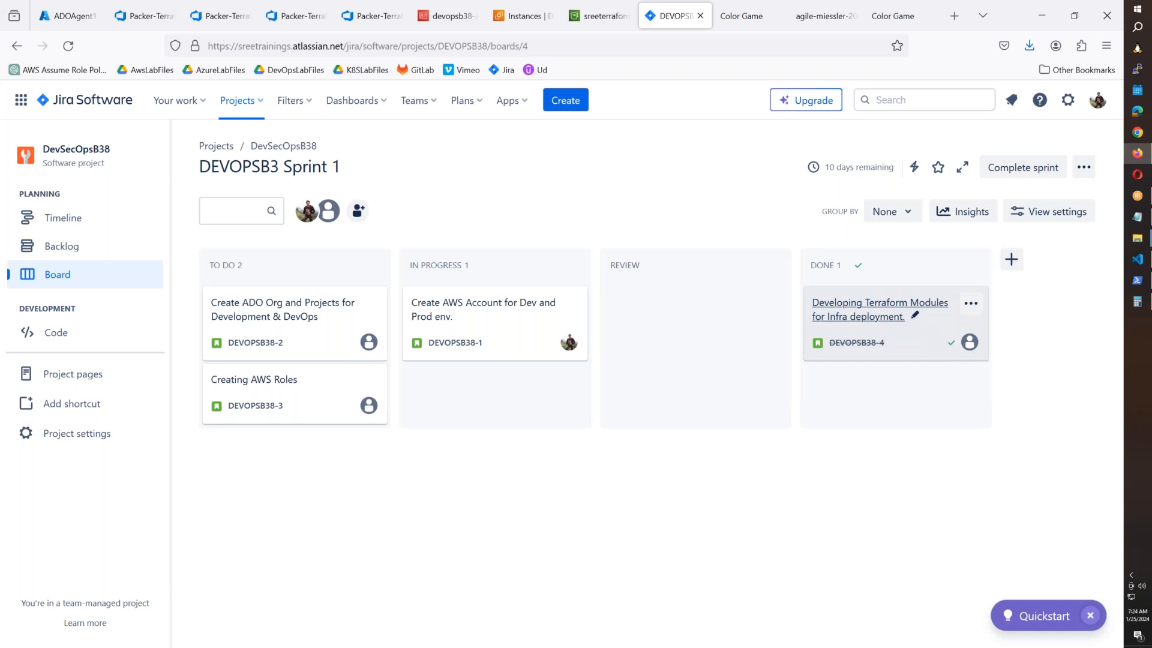
# Open the DEVOPSB38-4 Terraform modules issue details in full screen.
pyautogui.click(886, 312)
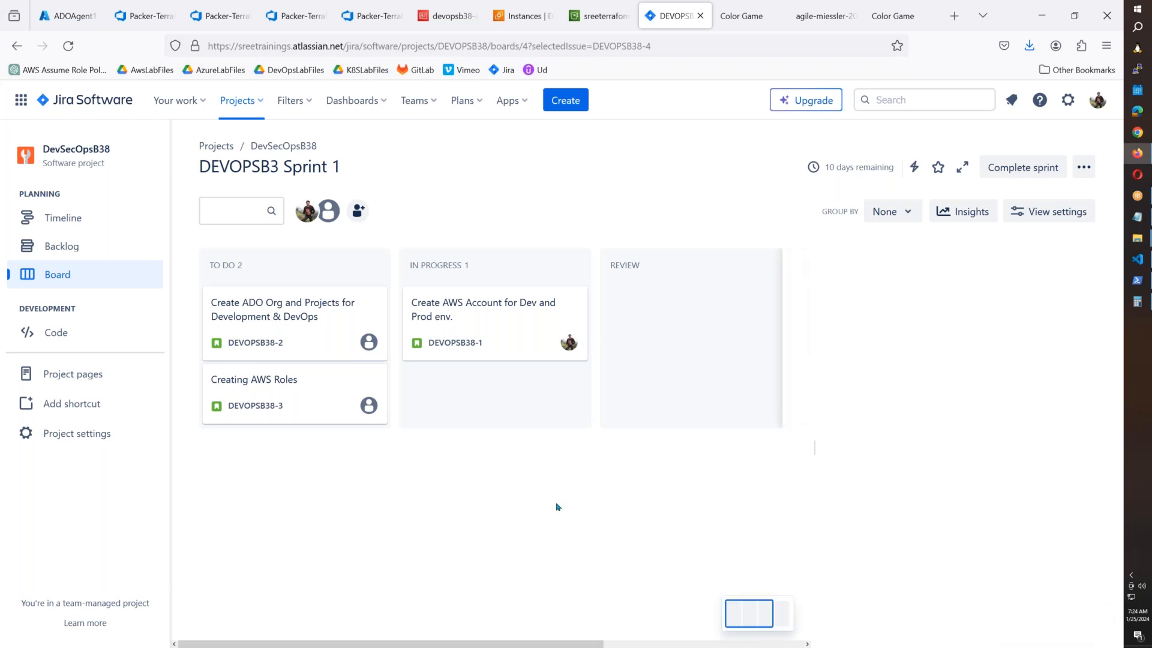
pyautogui.scroll(-4, 918, 468)
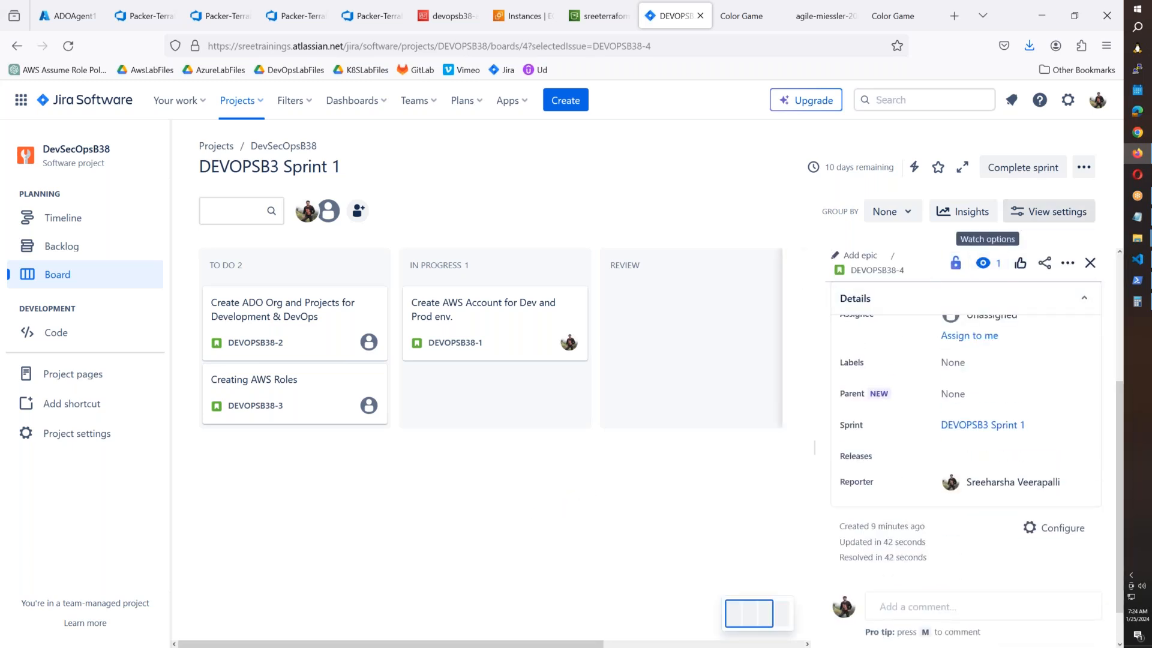
pyautogui.click(962, 167)
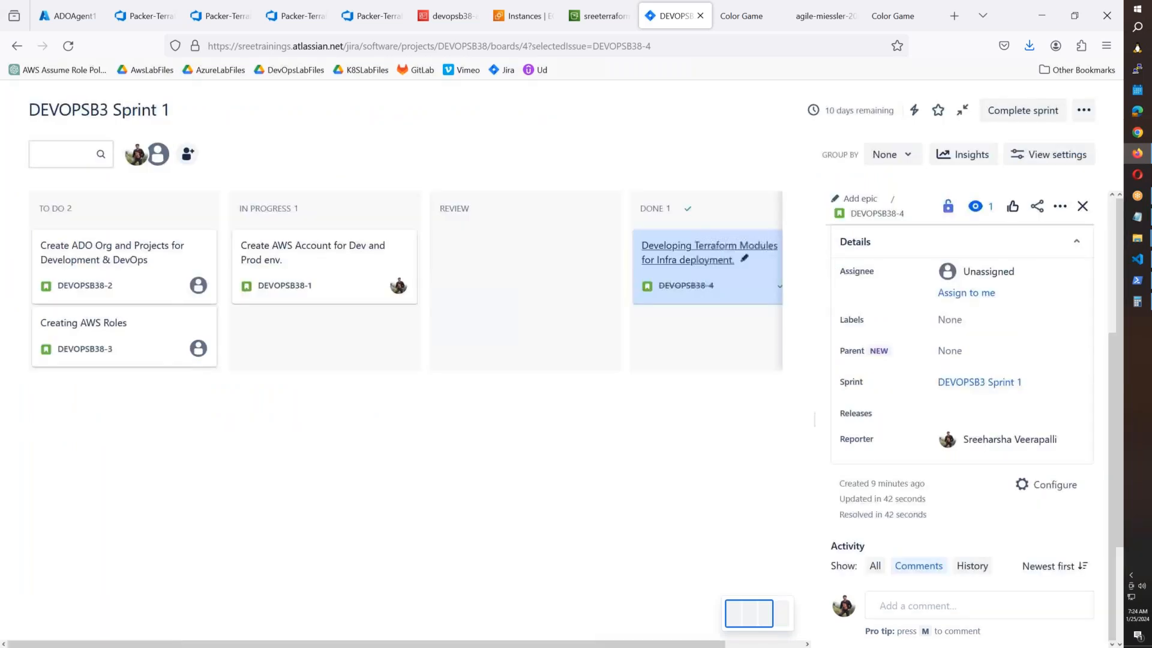
pyautogui.scroll(-3, 954, 522)
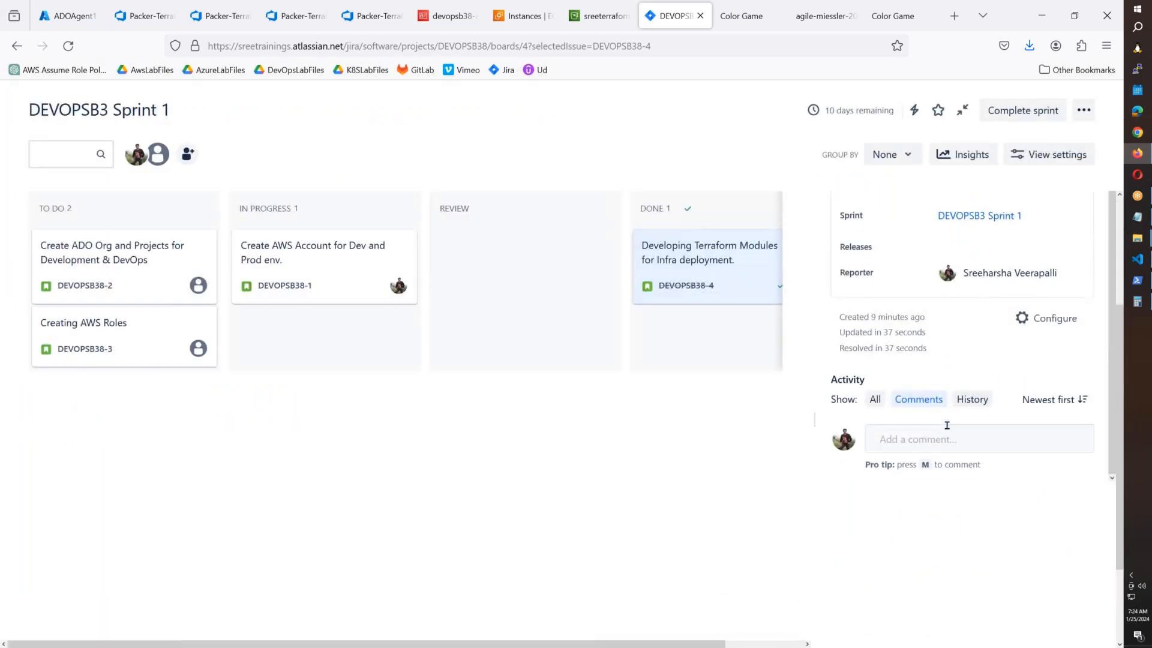
pyautogui.scroll(3, 947, 425)
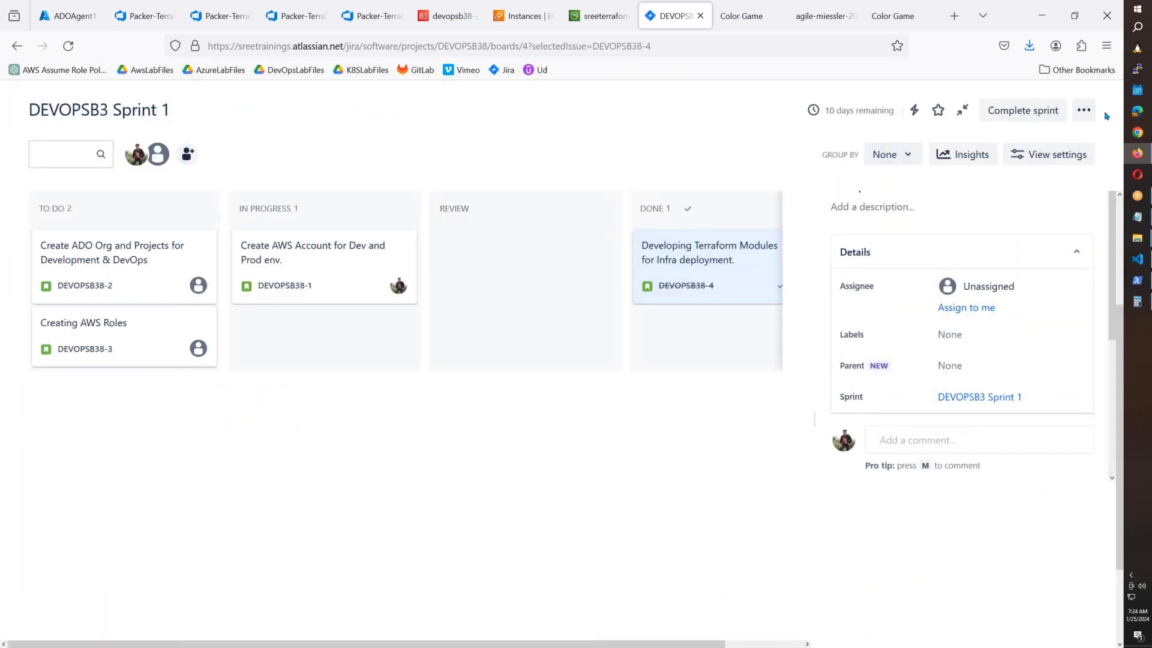
# Comment 'Created Module for VPC and testing is in progress.' on the issue and save it.
pyautogui.click(902, 442)
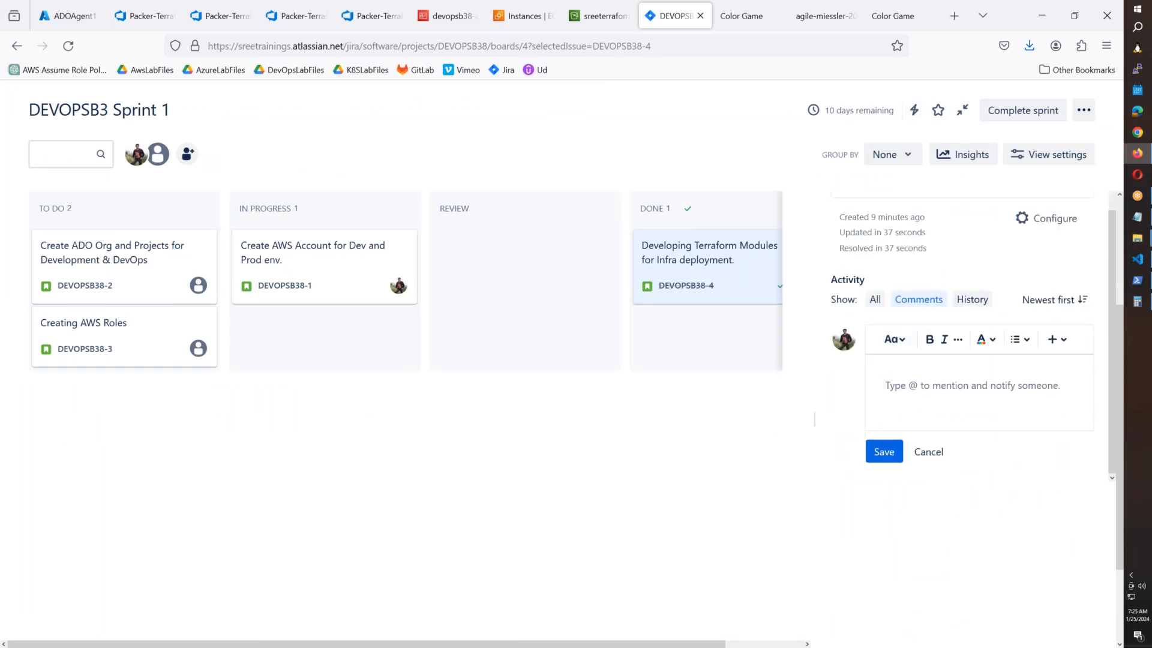
pyautogui.write('C')
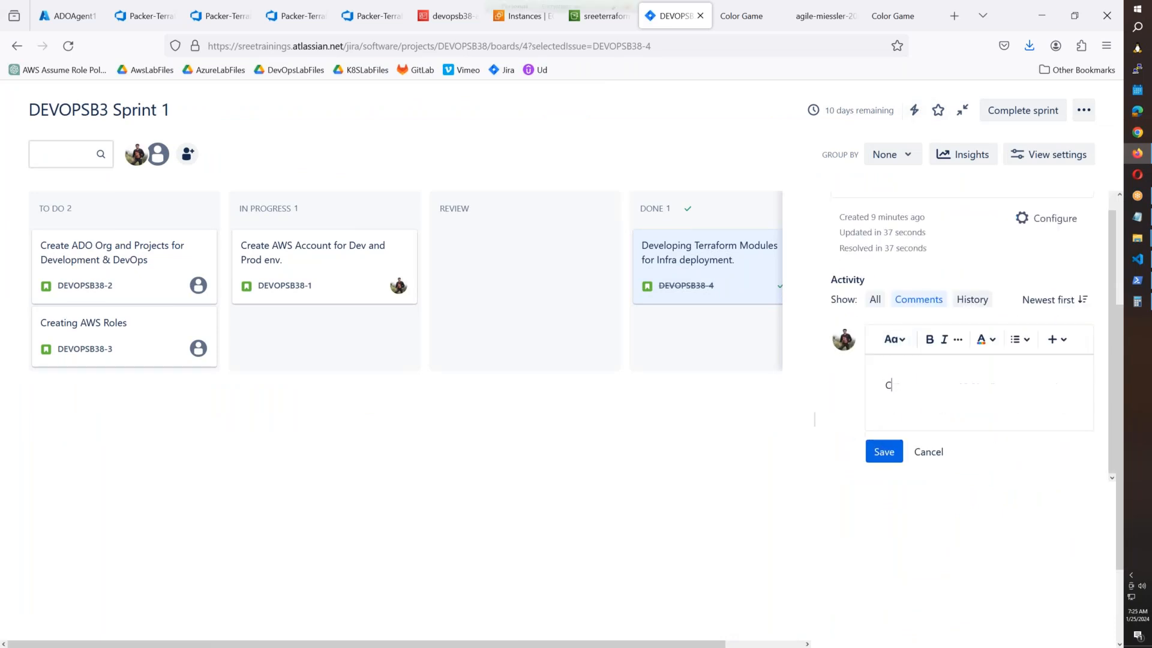
pyautogui.write('reated Mod')
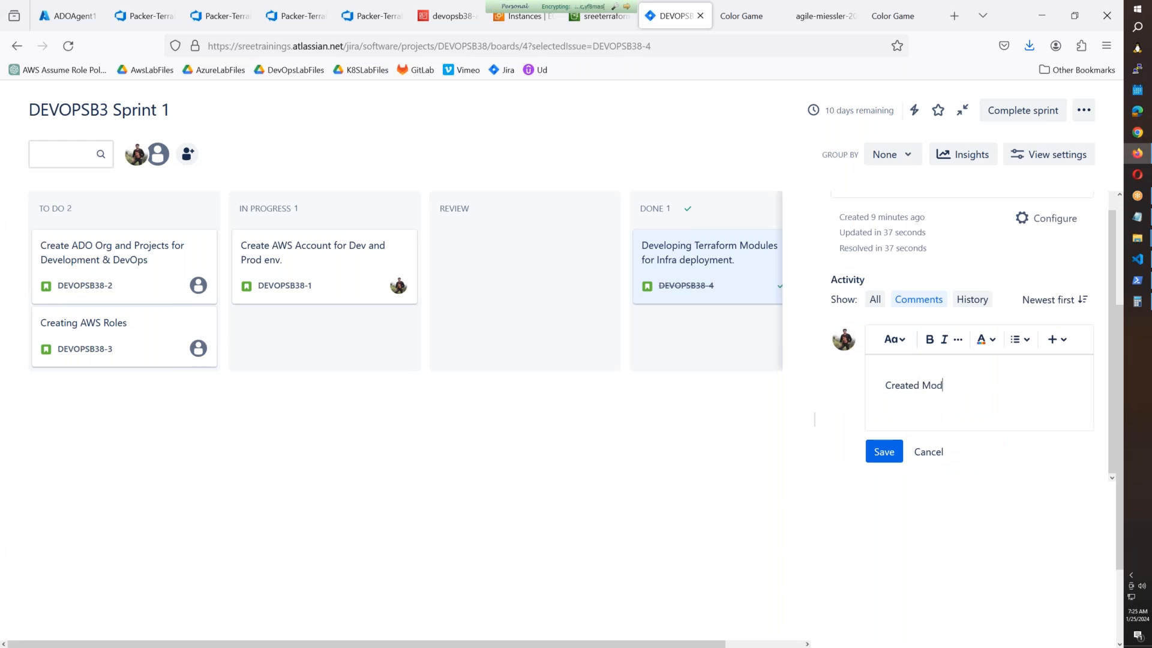
pyautogui.write('ule for VPC and testing ius in')
pyautogui.press('BackSpace')
pyautogui.press('BackSpace')
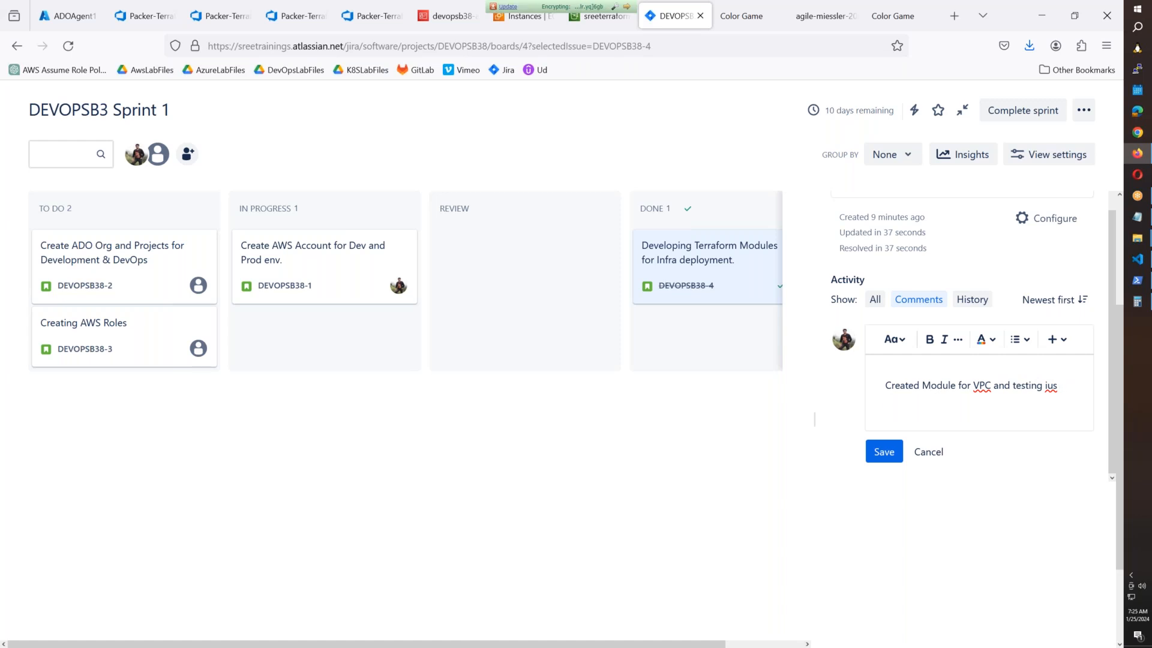
pyautogui.press('BackSpace')
pyautogui.press('BackSpace')
pyautogui.press('BackSpace')
pyautogui.write('is in progress.')
pyautogui.click(887, 452)
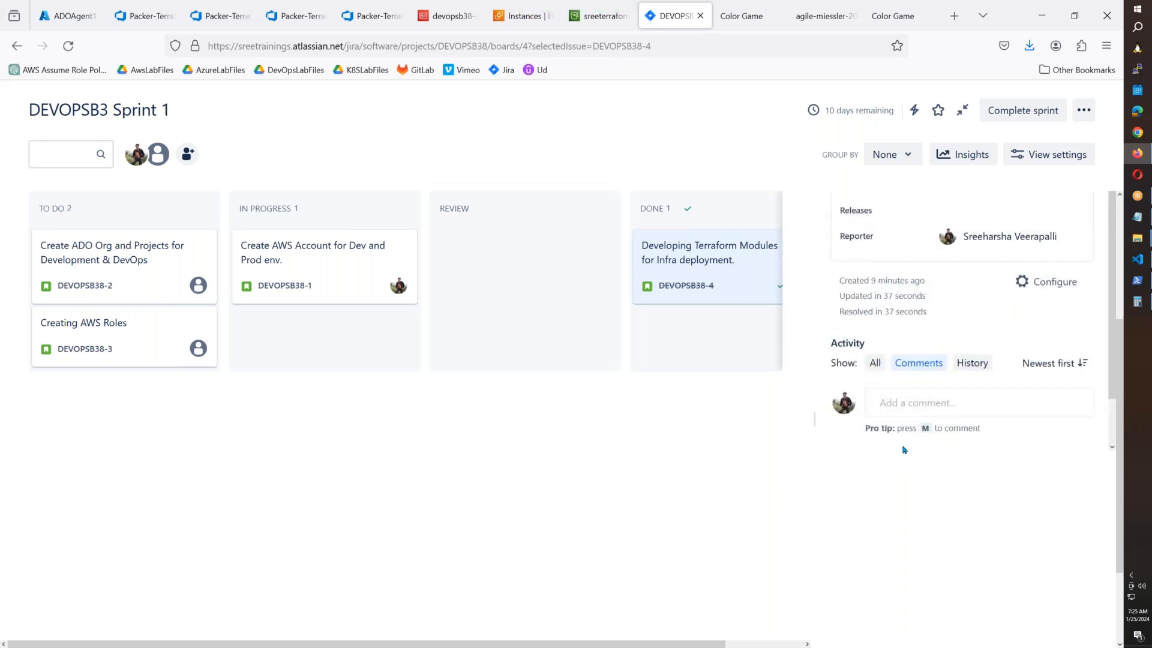
pyautogui.scroll(3, 898, 474)
pyautogui.scroll(-3, 982, 606)
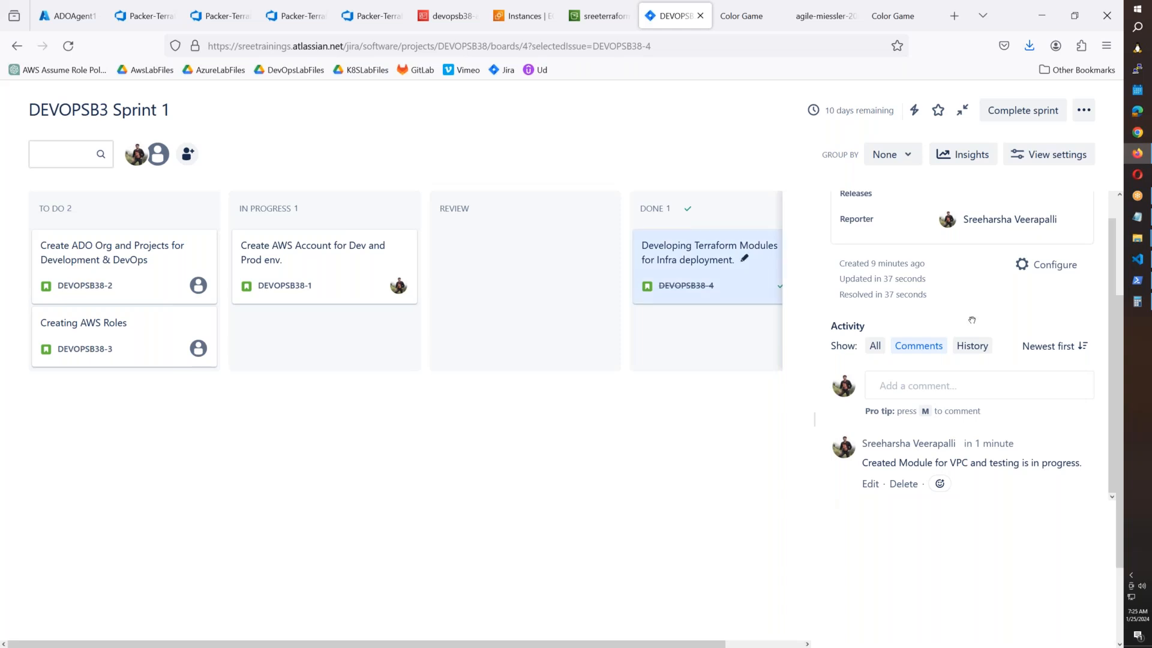
pyautogui.scroll(2, 826, 500)
pyautogui.scroll(-3, 969, 375)
pyautogui.scroll(5, 967, 332)
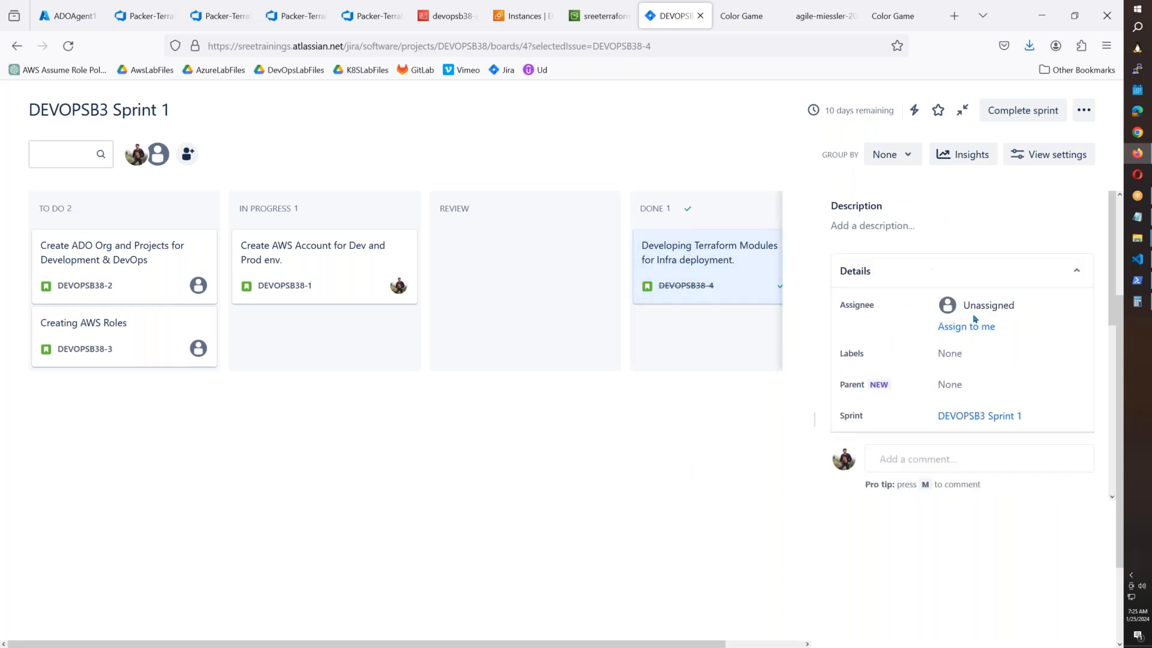
pyautogui.scroll(3, 972, 323)
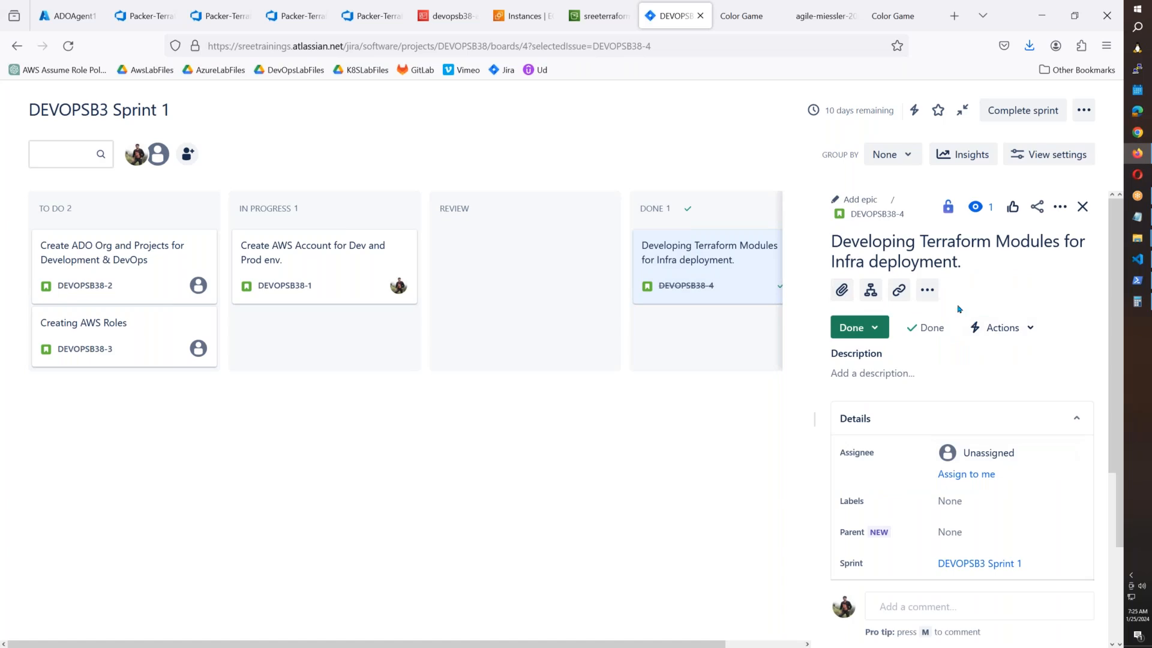
# Go to the Azure DevOps Boards work items and close the Terraform Dev Init Plan log.
pyautogui.click(50, 21)
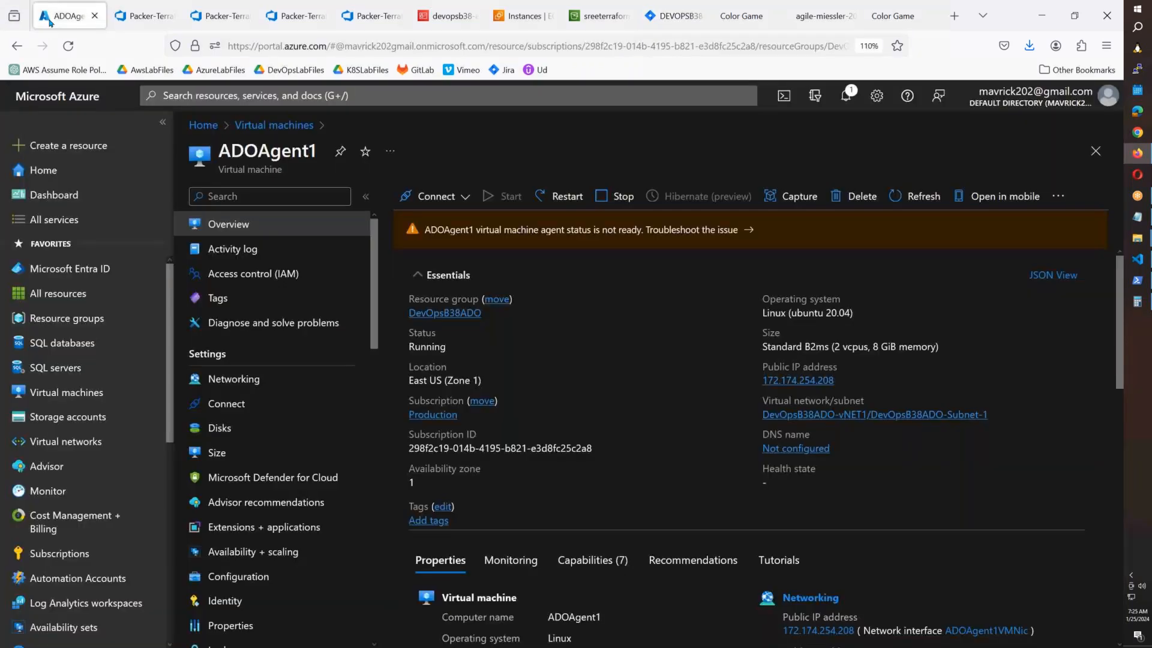
pyautogui.click(219, 16)
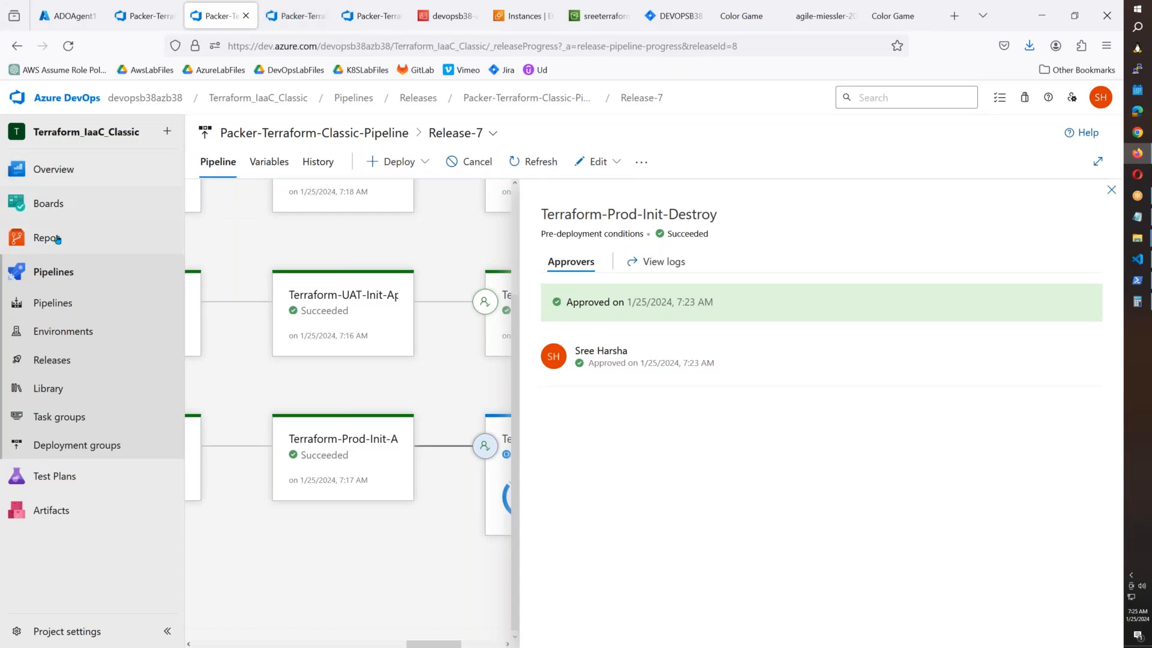
pyautogui.click(63, 207)
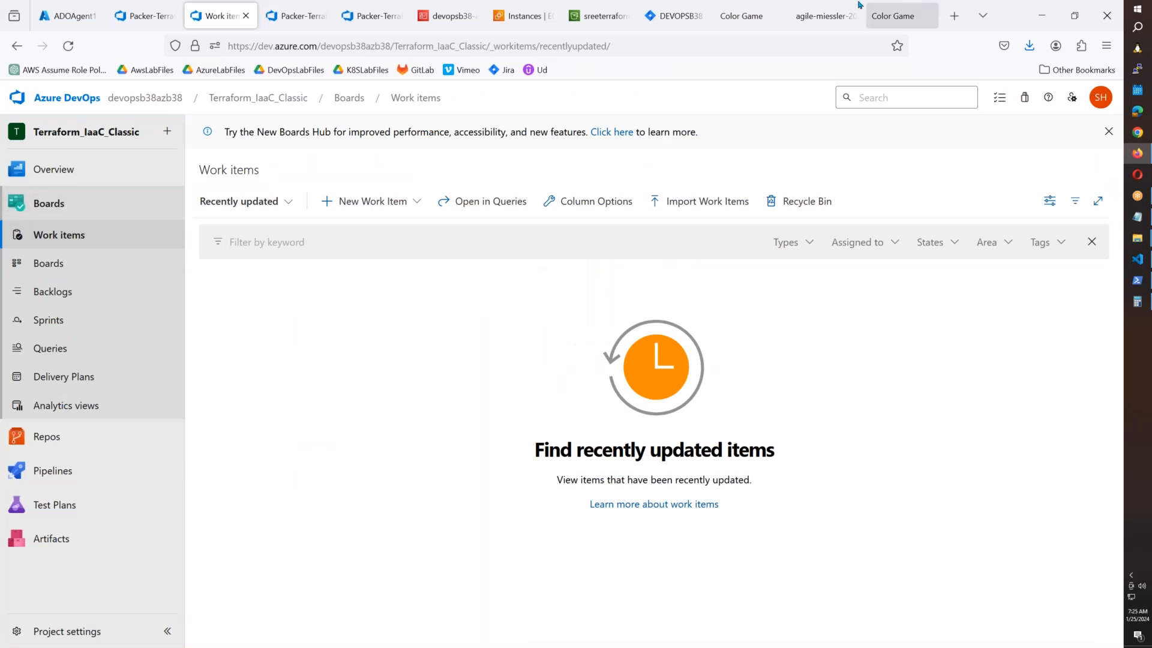
pyautogui.click(308, 27)
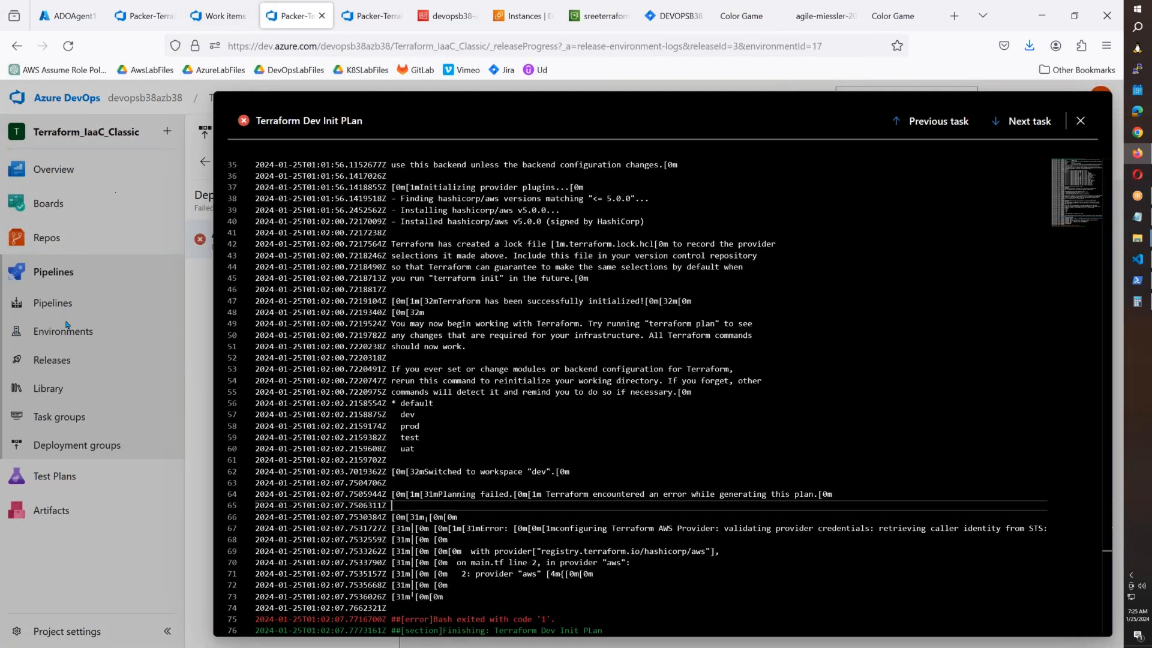
pyautogui.click(1080, 121)
# Open the release pipelines list, then refresh the AWS EC2 instances page.
pyautogui.click(52, 360)
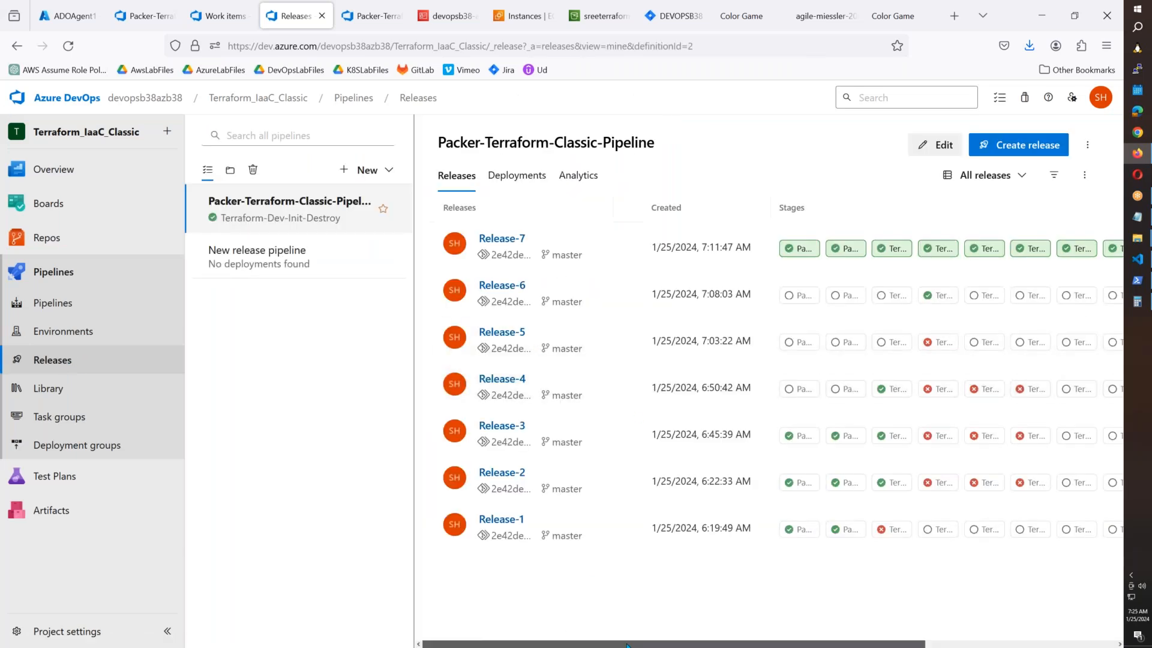
pyautogui.moveTo(544, 645); pyautogui.dragTo(735, 645)
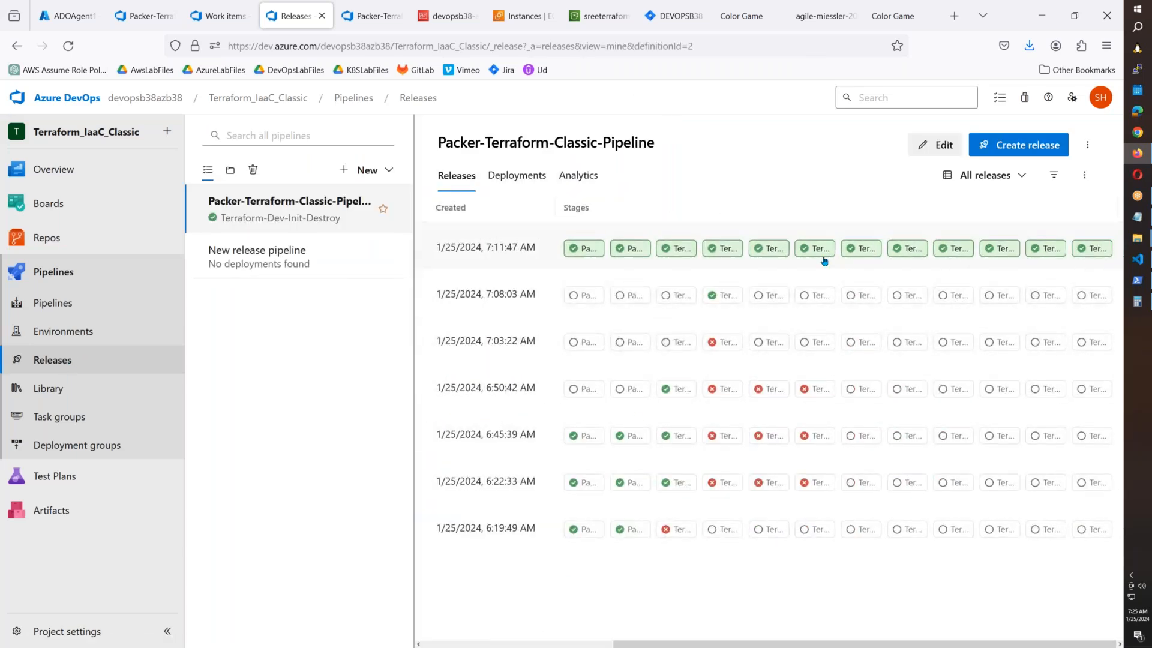
pyautogui.click(523, 16)
pyautogui.click(609, 157)
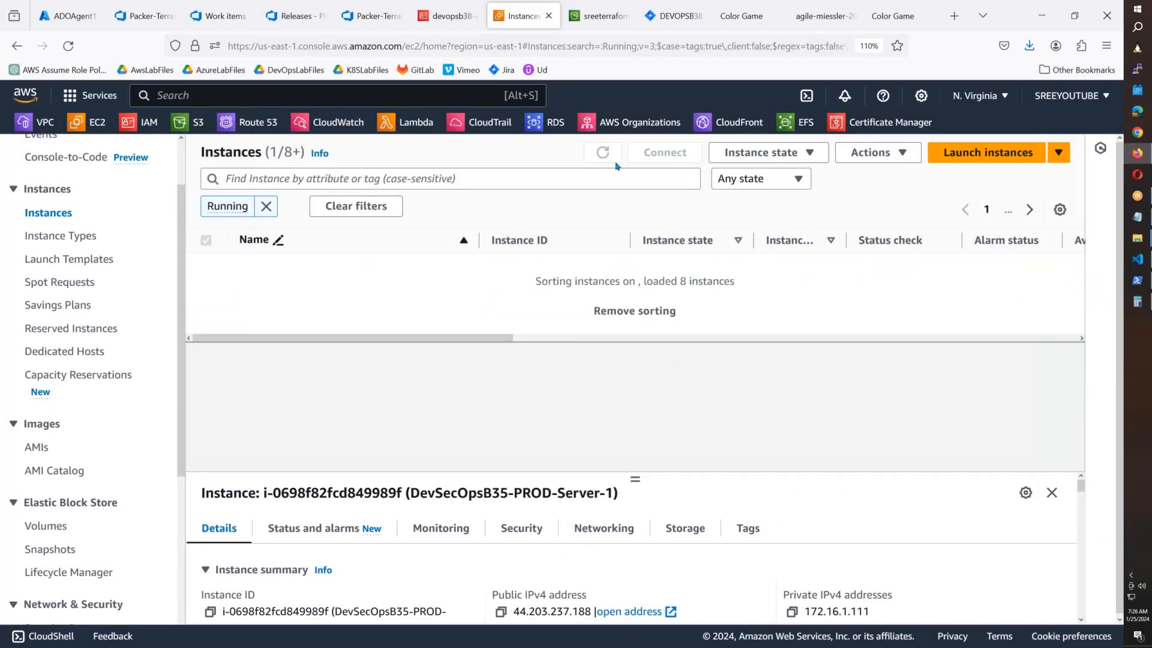
# Remove the Running filter to list all 8 EC2 instances, then return to Azure DevOps Releases.
pyautogui.click(266, 205)
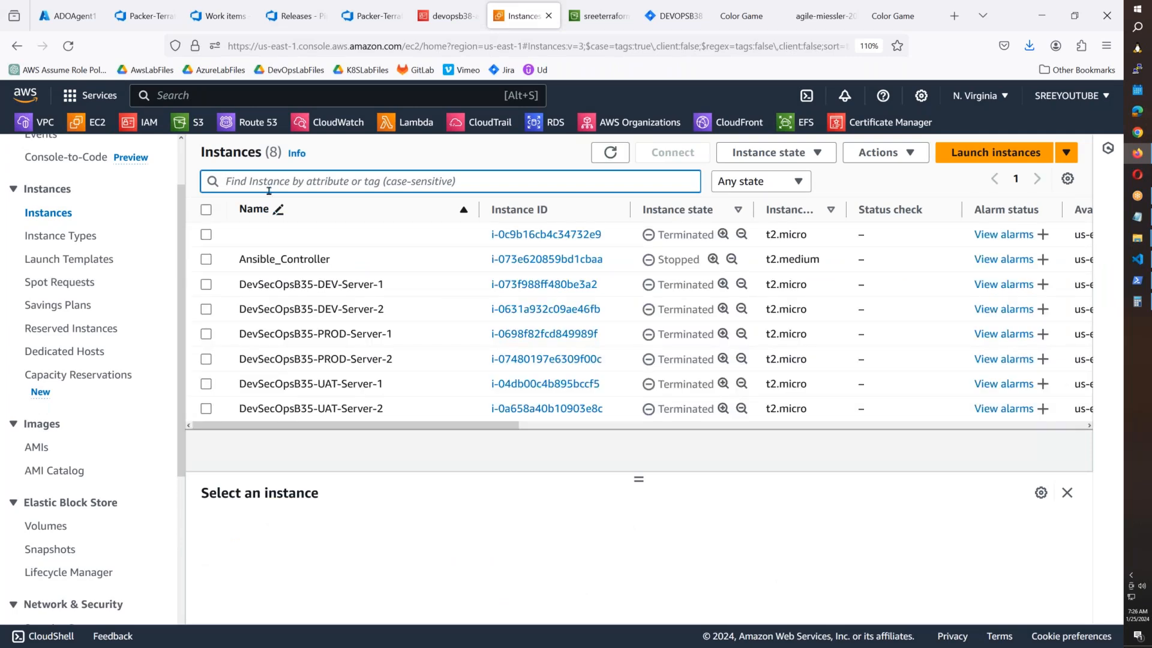
pyautogui.click(294, 15)
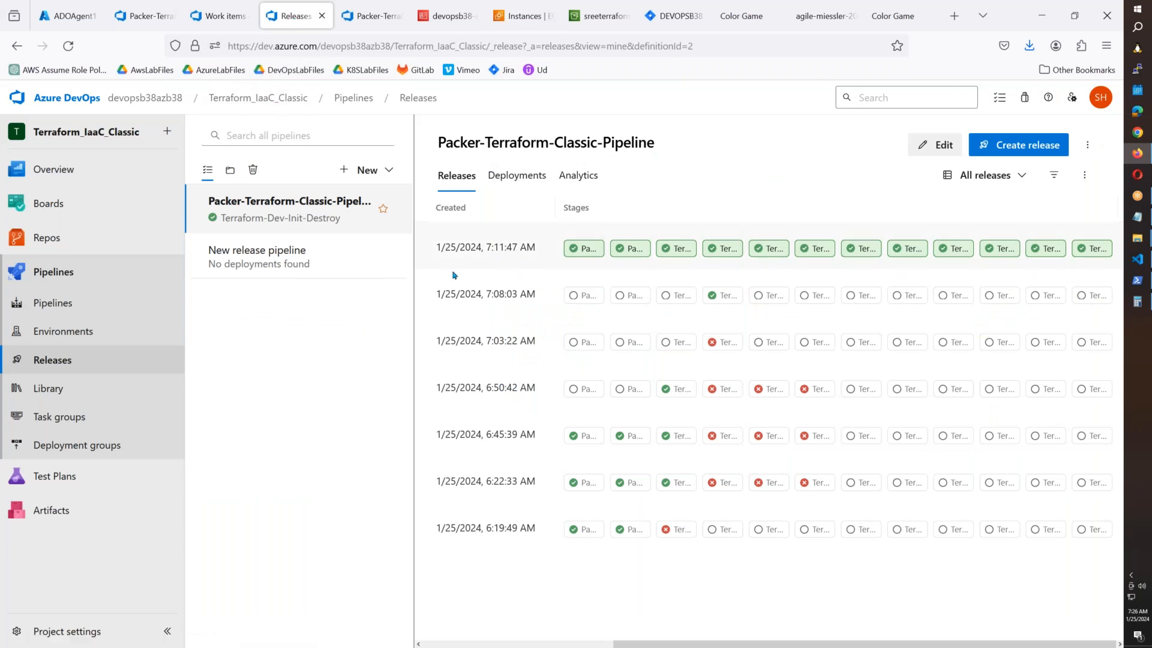
# Browse the release list and reopen the Packer-Terraform-Classic-Pipeline releases.
pyautogui.click(1083, 175)
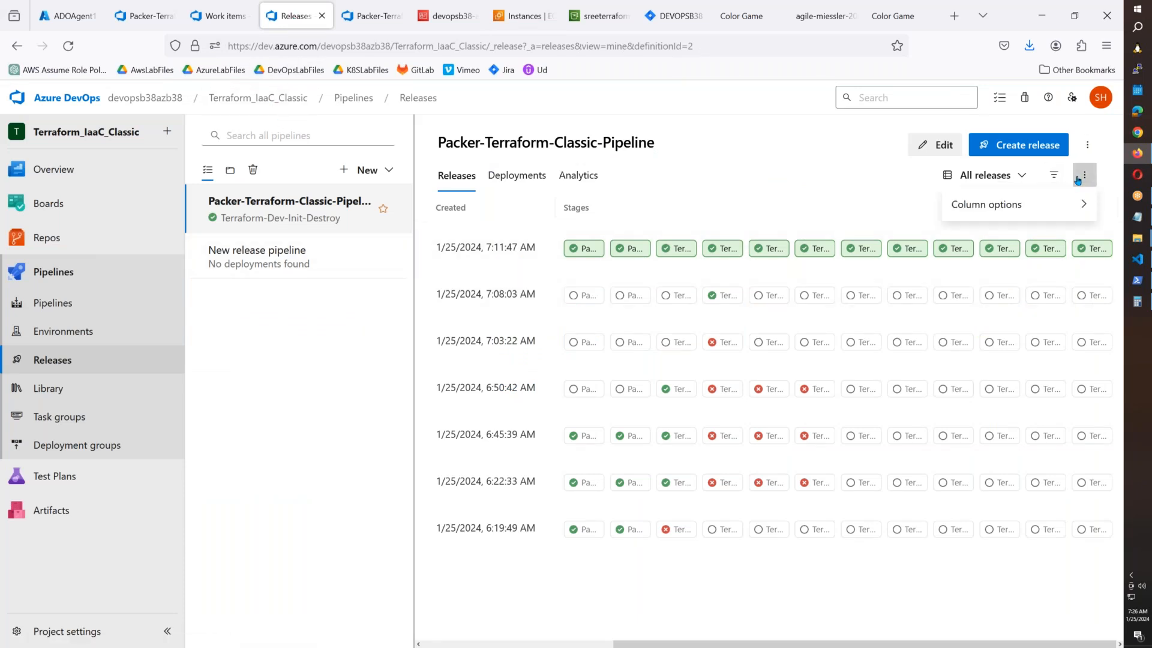
pyautogui.click(339, 318)
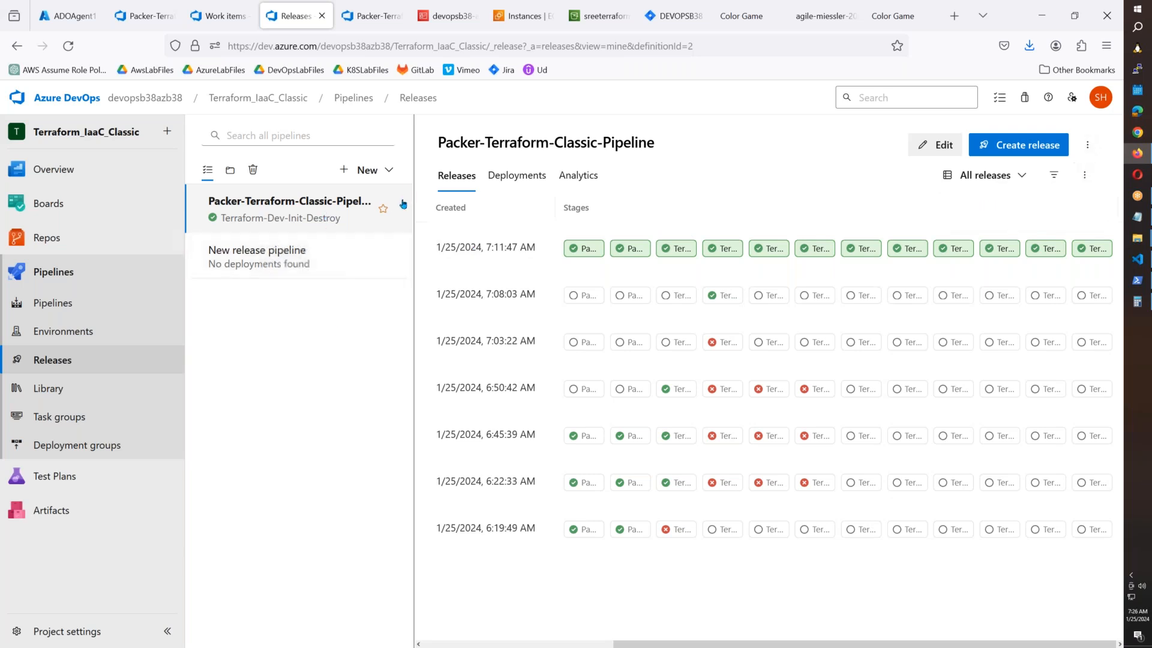
pyautogui.click(311, 259)
pyautogui.click(323, 214)
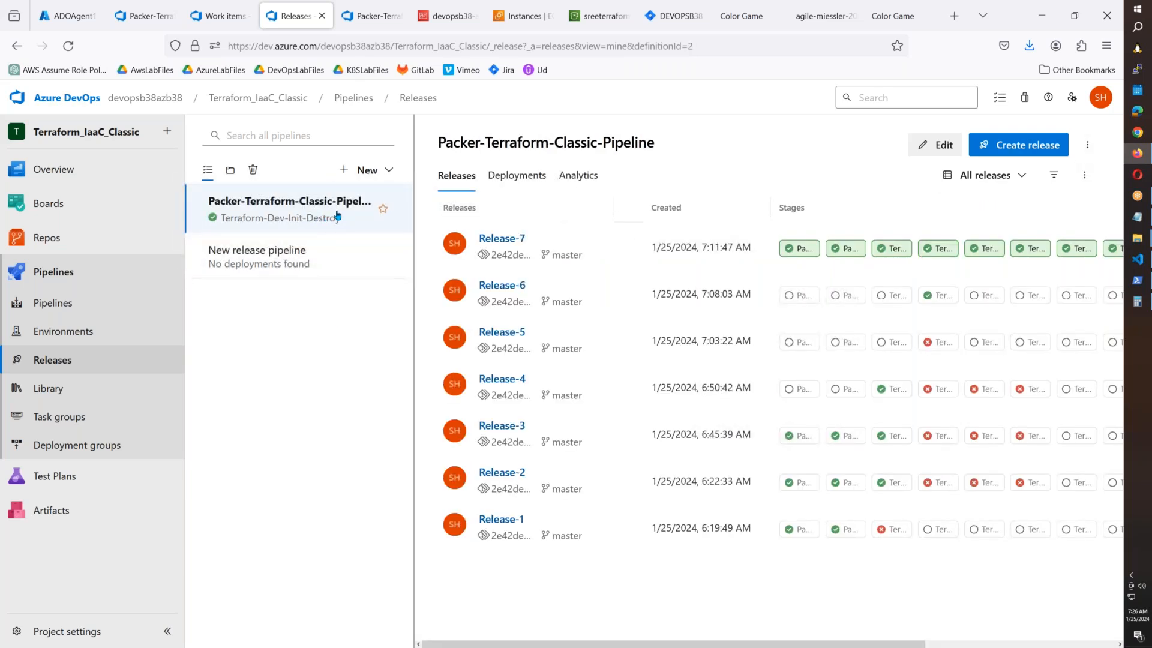
pyautogui.rightClick(311, 222)
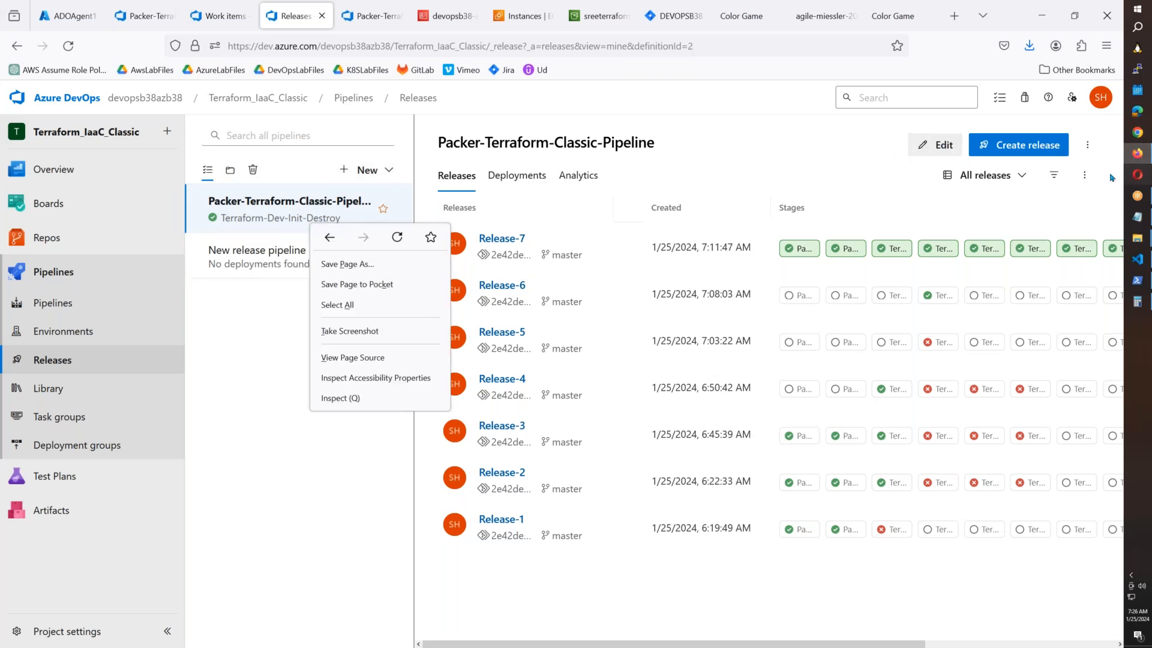
pyautogui.click(1087, 146)
# Export the pipeline definition, overwriting the existing Packer-Terraform-Classic-Pipeline.json.
pyautogui.click(1088, 148)
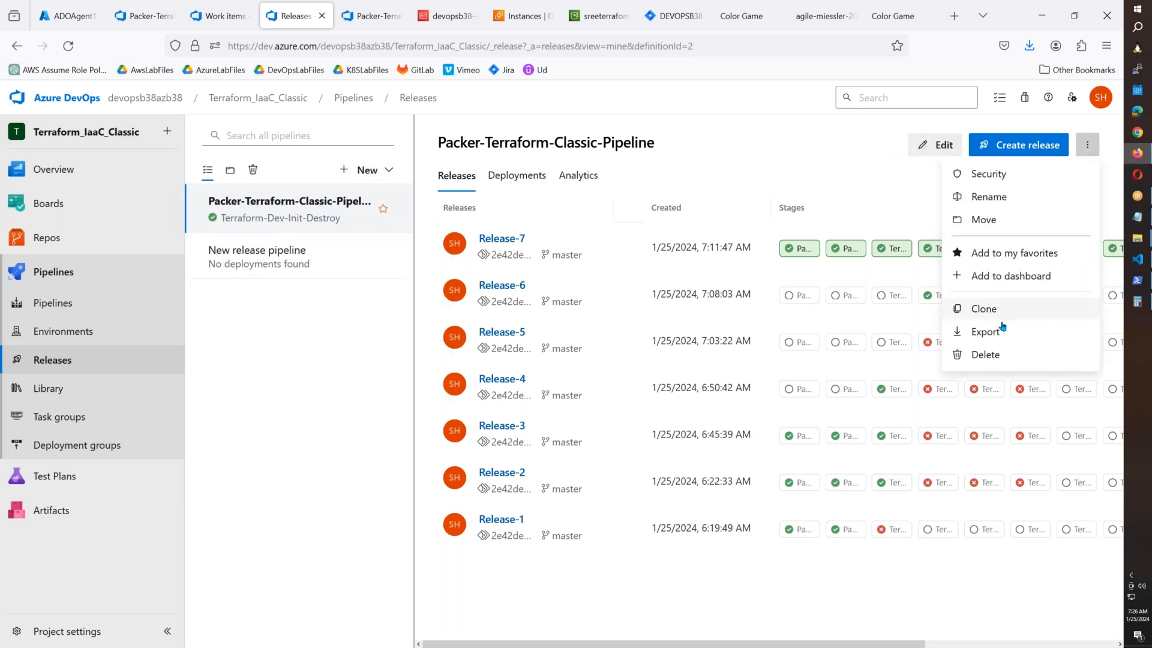
pyautogui.click(986, 332)
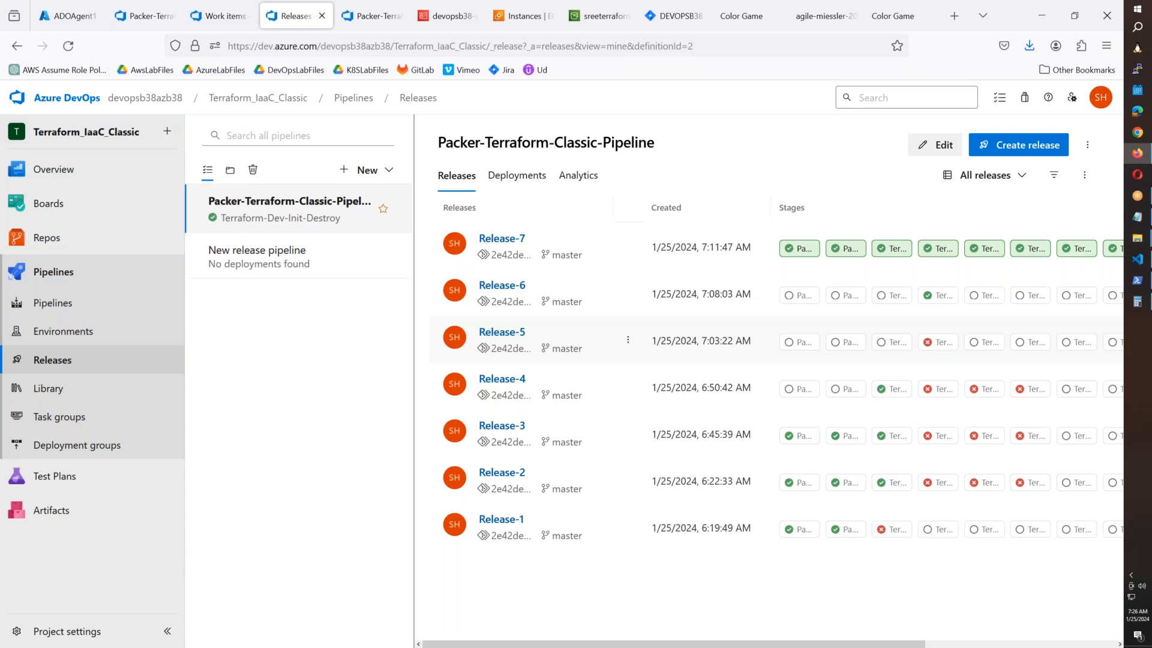
pyautogui.click(365, 104)
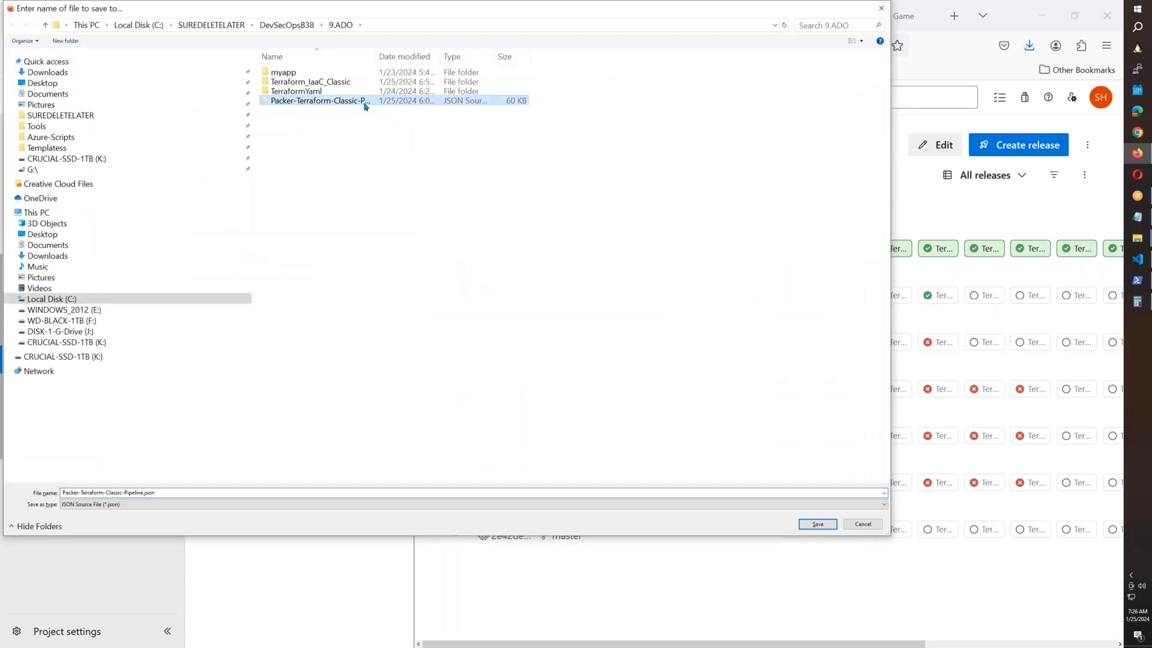
pyautogui.click(819, 525)
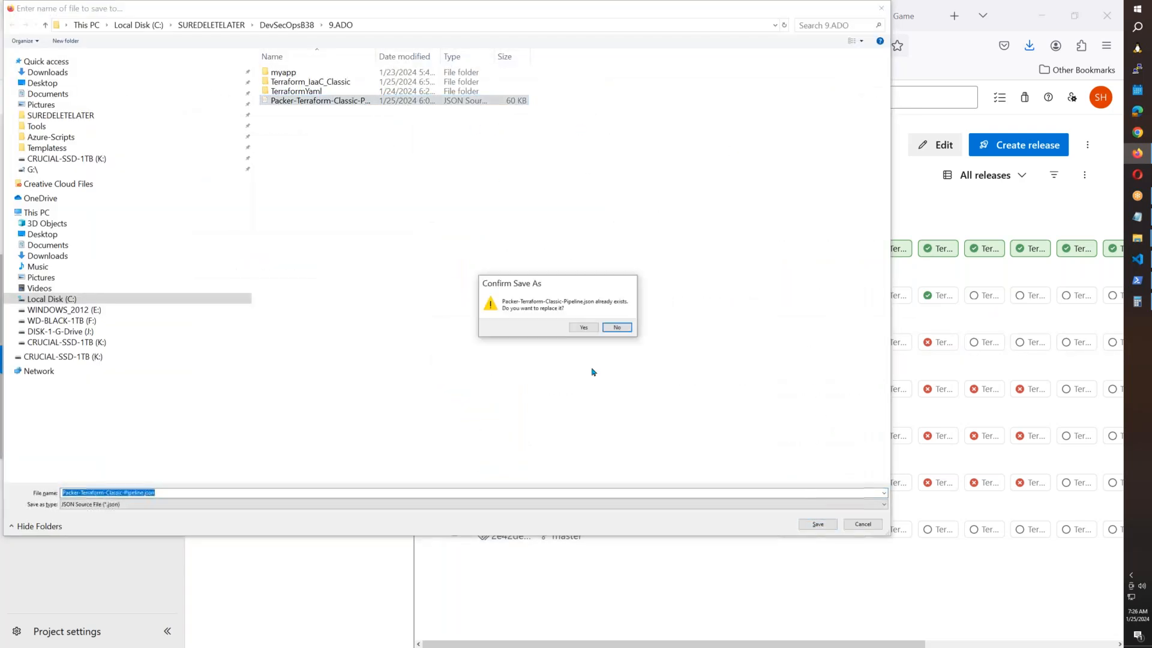
pyautogui.click(579, 329)
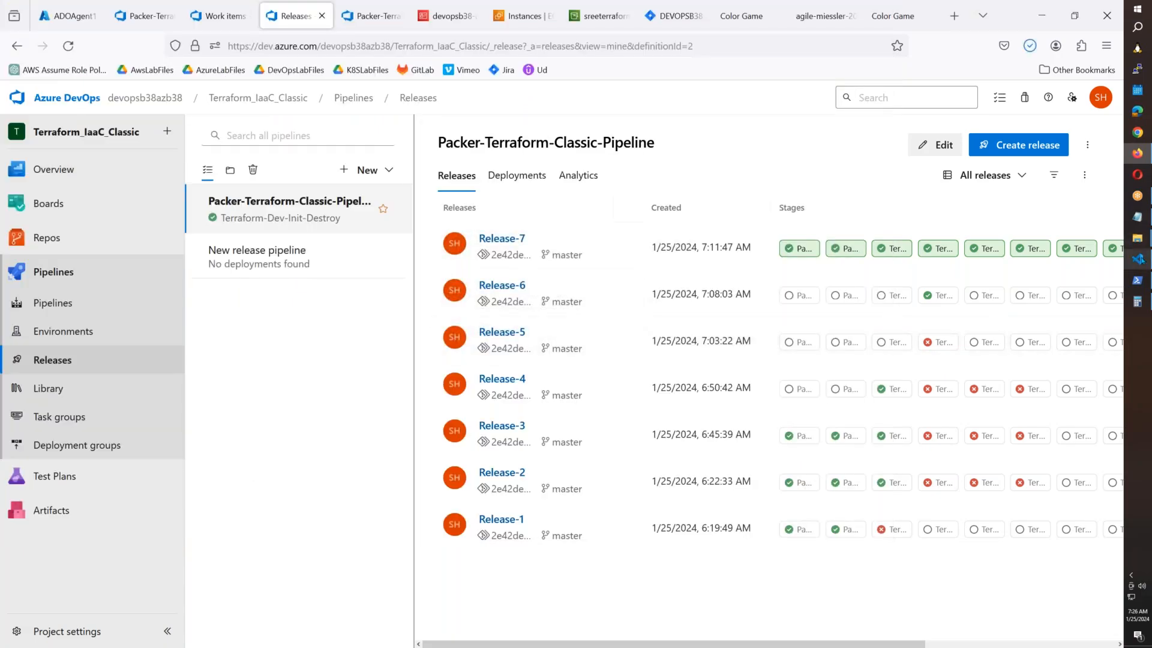
pyautogui.click(1138, 259)
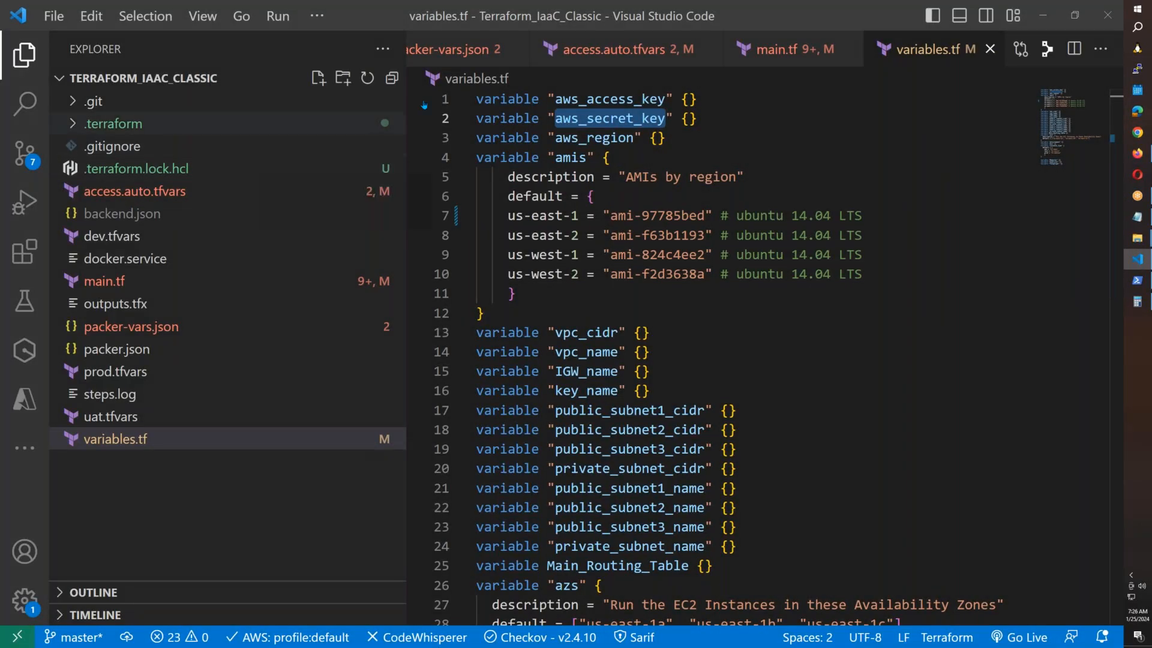
# Move the VS Code window out of the way and return to the Azure DevOps releases in Firefox.
pyautogui.moveTo(852, 17); pyautogui.dragTo(867, 119)
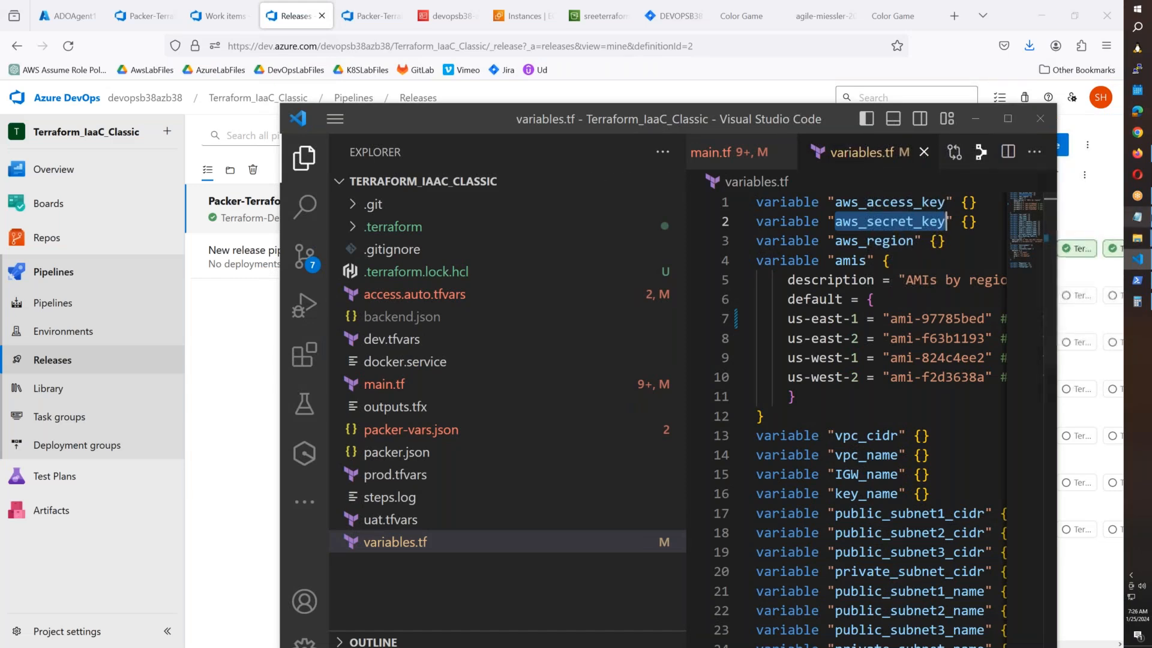
pyautogui.click(1138, 239)
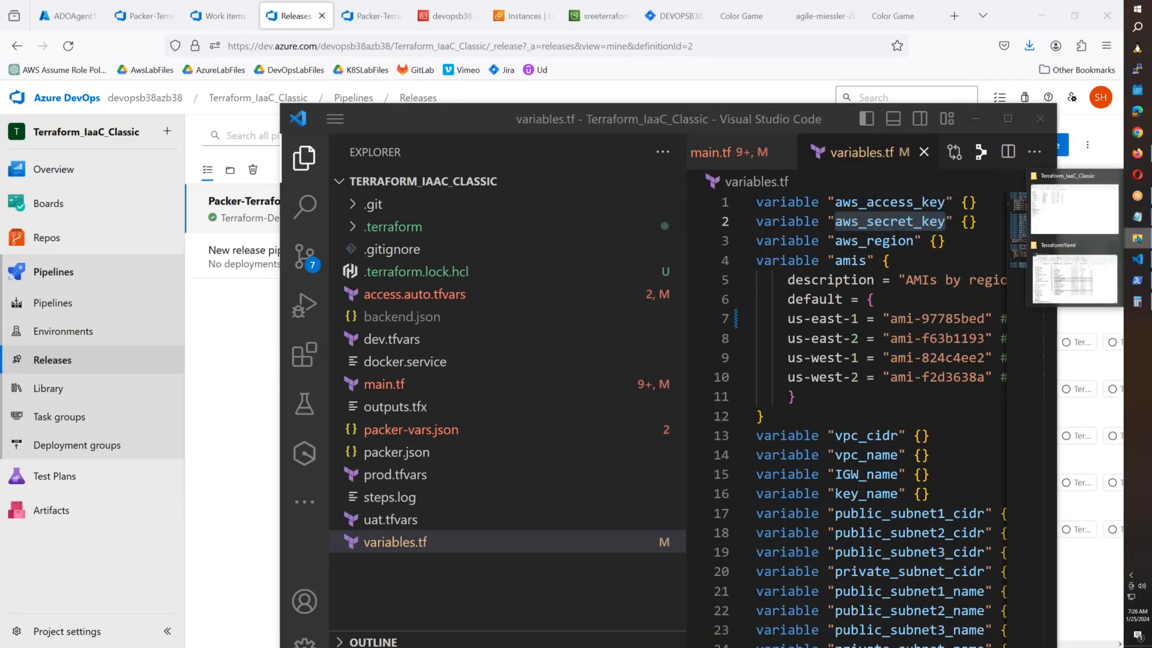
pyautogui.click(1138, 153)
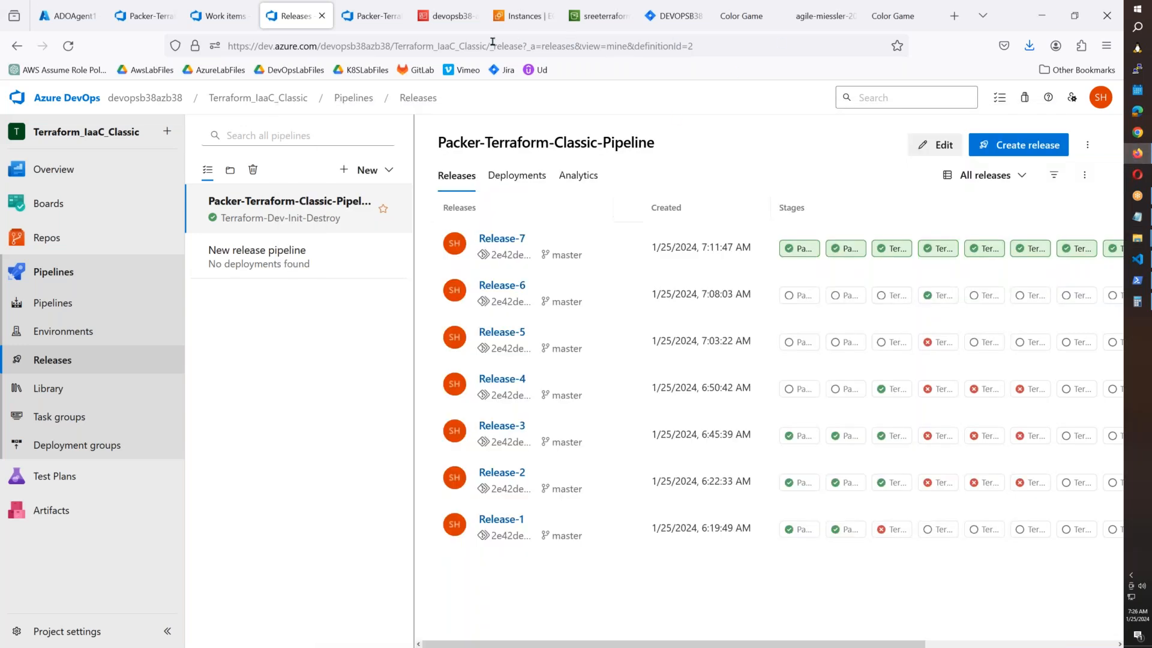
# From Repos, download Terraform_IaaC_Classic as a zip named B38-Terraform_IaaC_Classic.zip in Downloads.
pyautogui.click(78, 244)
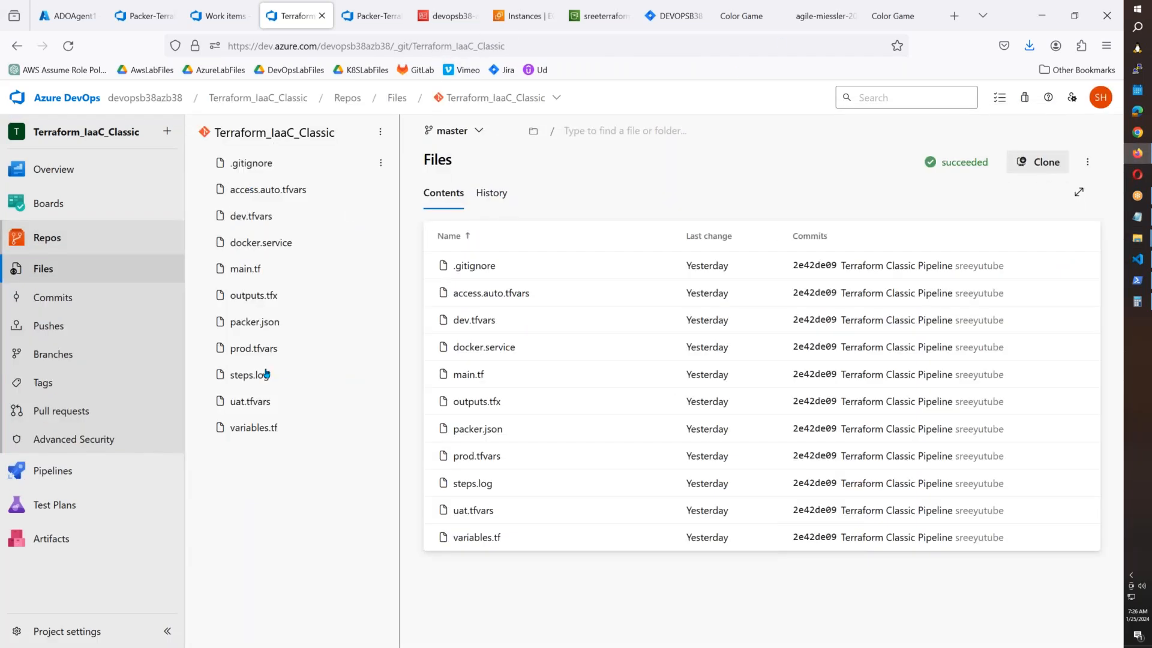
pyautogui.click(1089, 163)
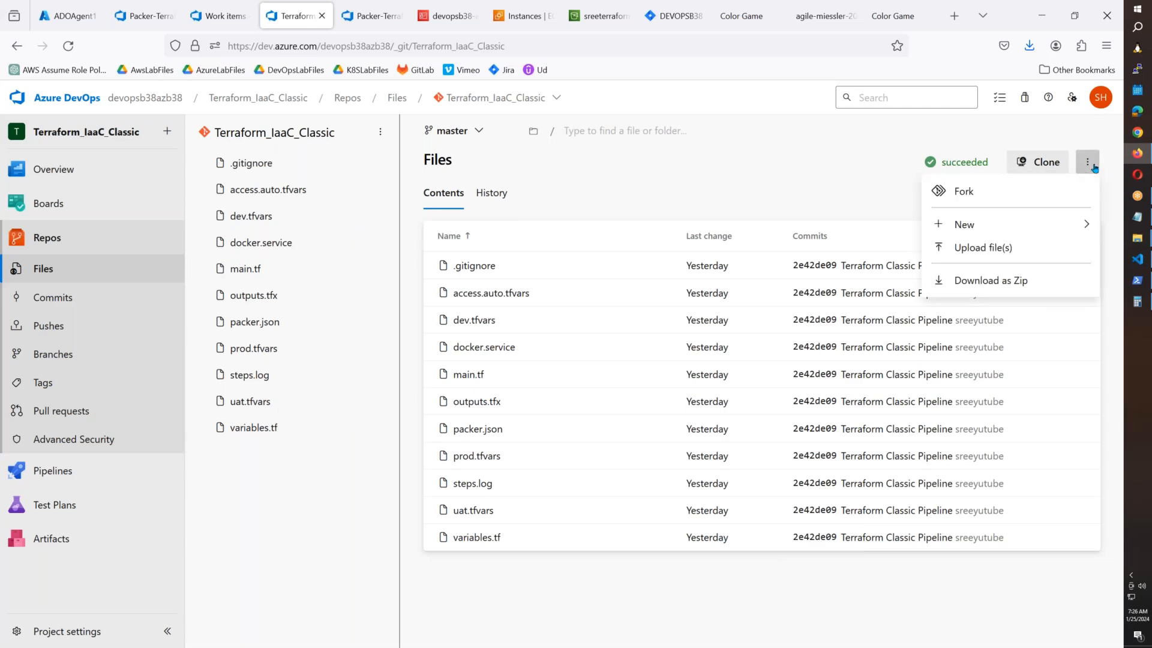
pyautogui.click(1020, 282)
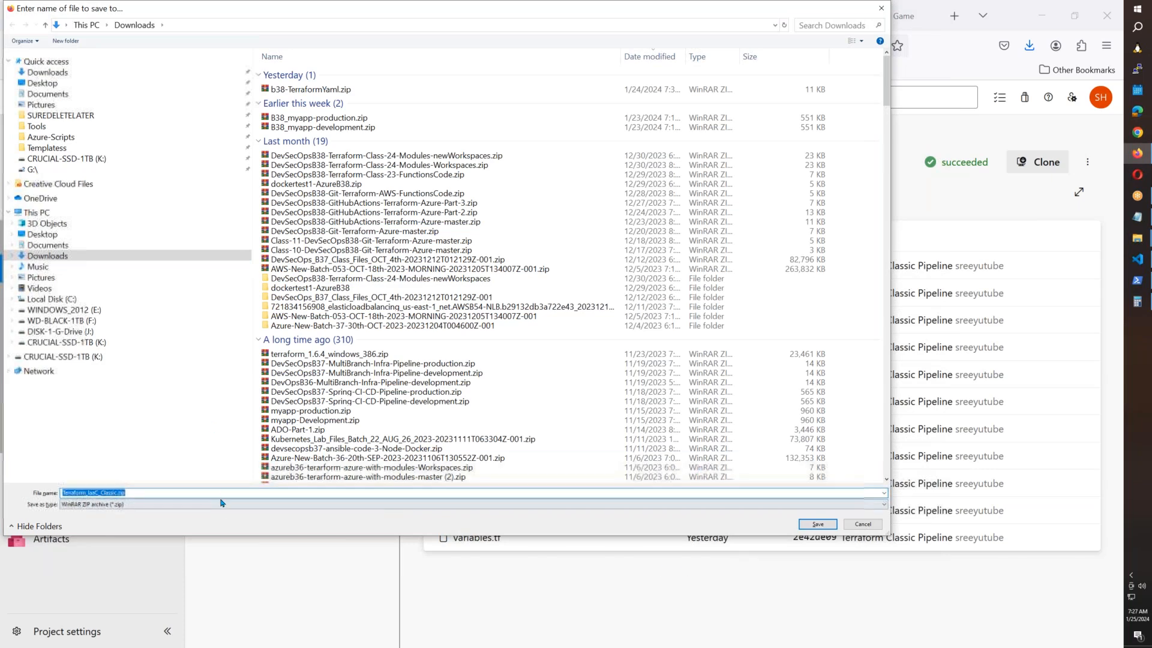
pyautogui.press('Home')
pyautogui.write('B38-')
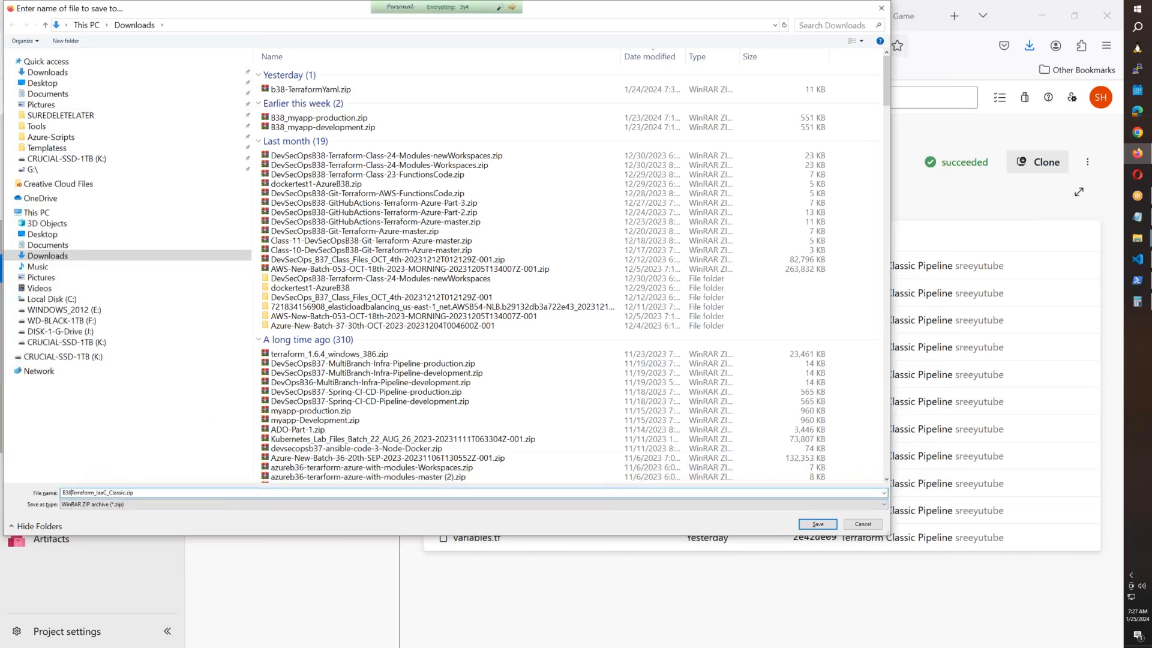
pyautogui.click(818, 523)
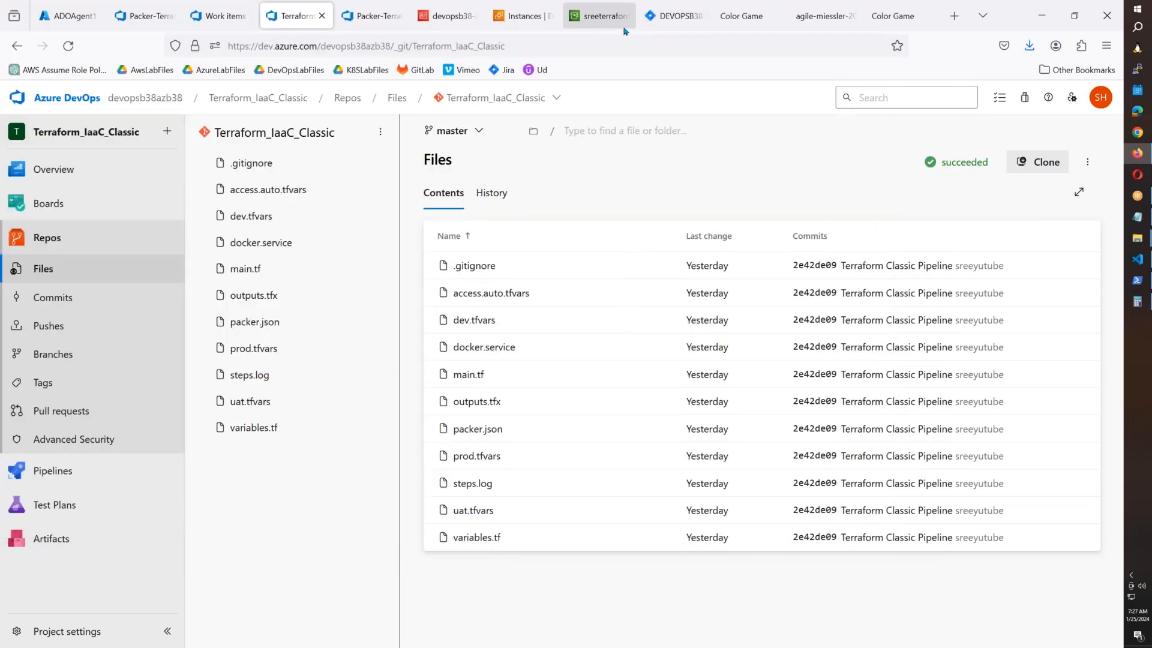
# Back out of deleting the IAM user and show its Security credentials.
pyautogui.click(446, 18)
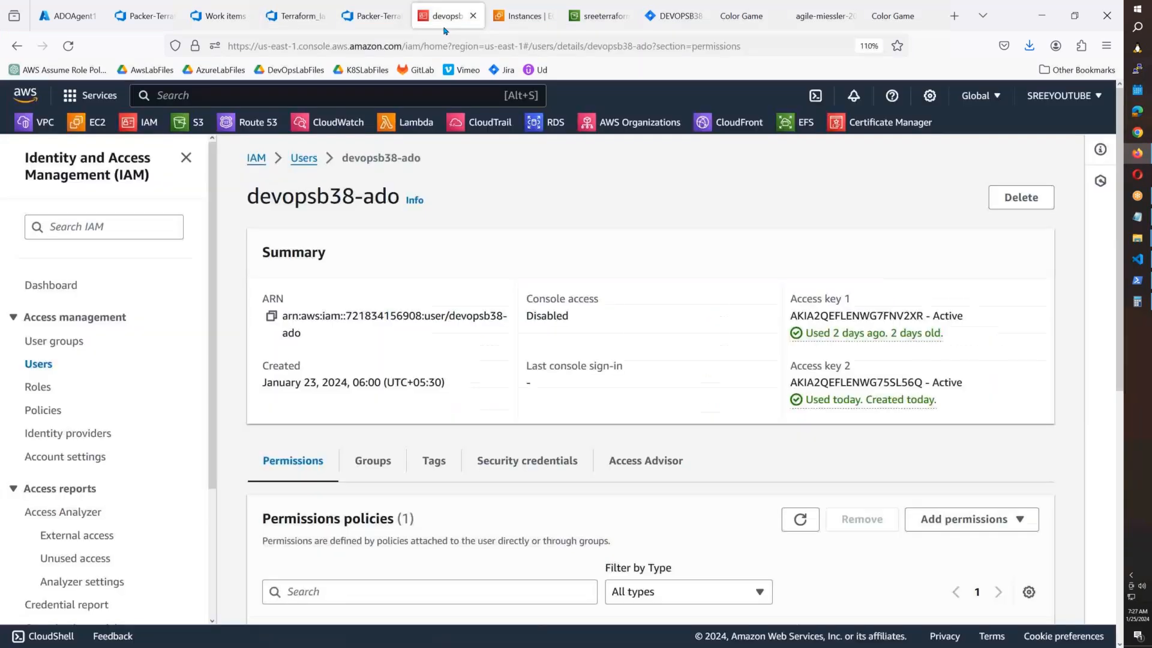
pyautogui.click(1014, 200)
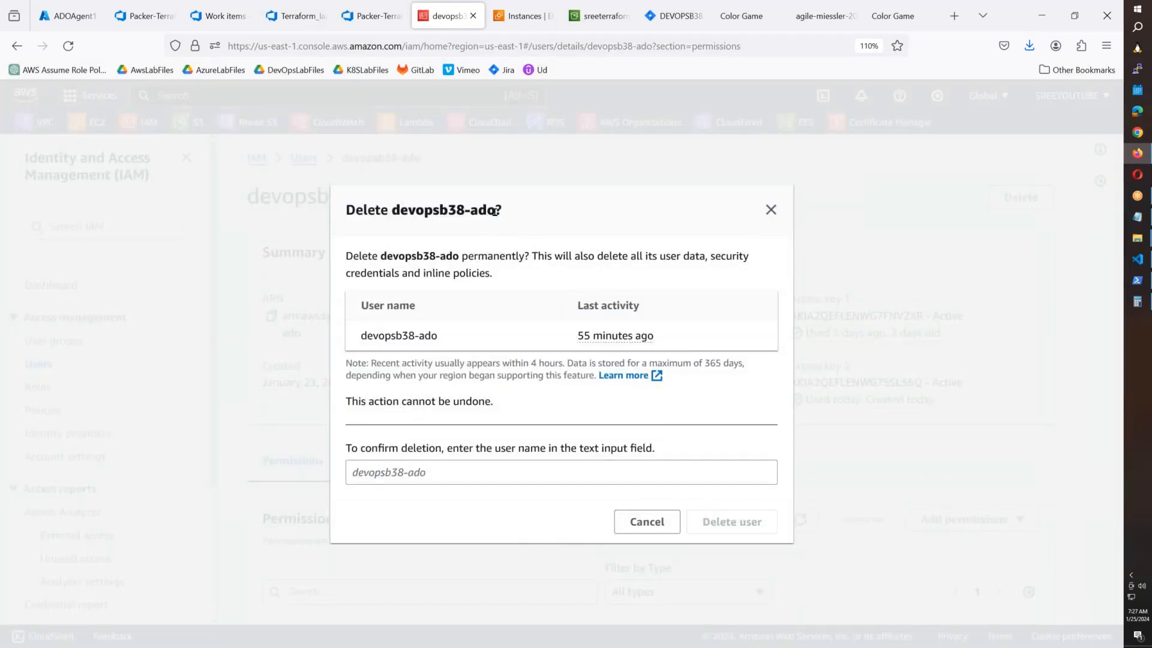
pyautogui.moveTo(491, 212); pyautogui.dragTo(448, 211)
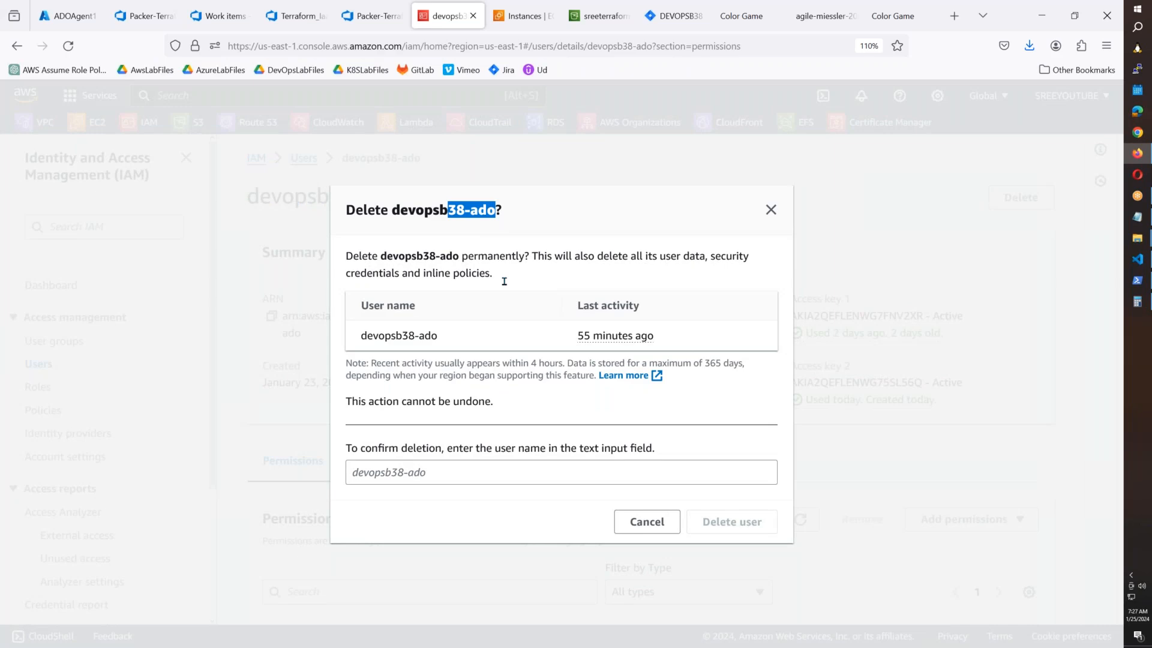
pyautogui.click(647, 522)
pyautogui.scroll(-4, 641, 535)
pyautogui.click(541, 214)
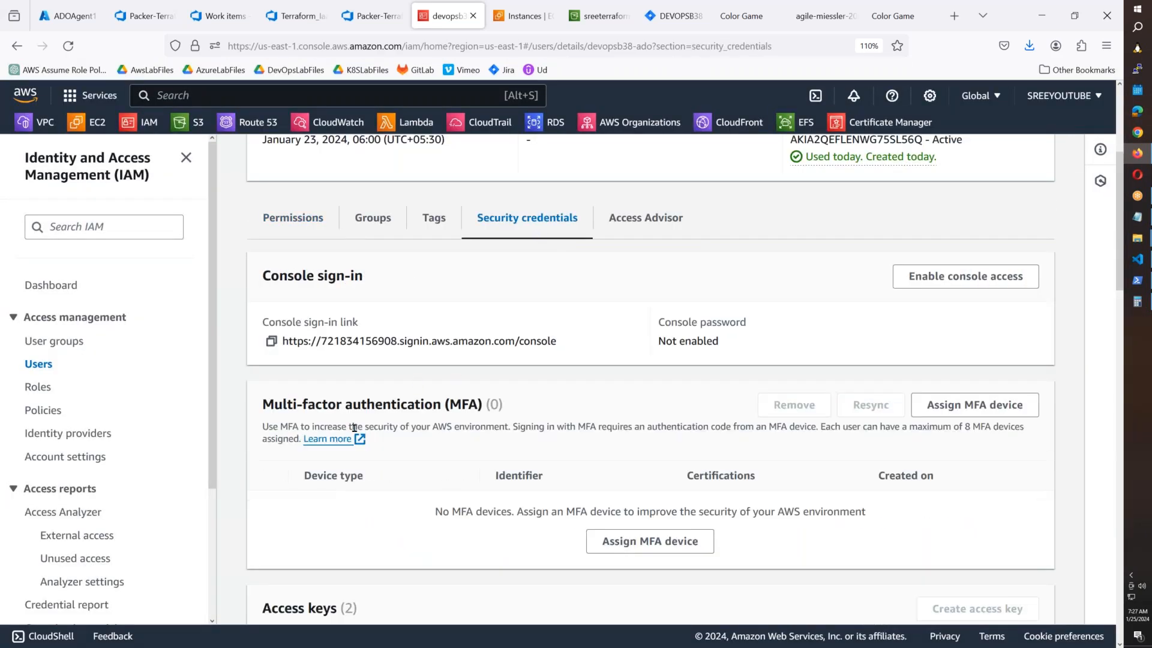
pyautogui.scroll(-8, 521, 402)
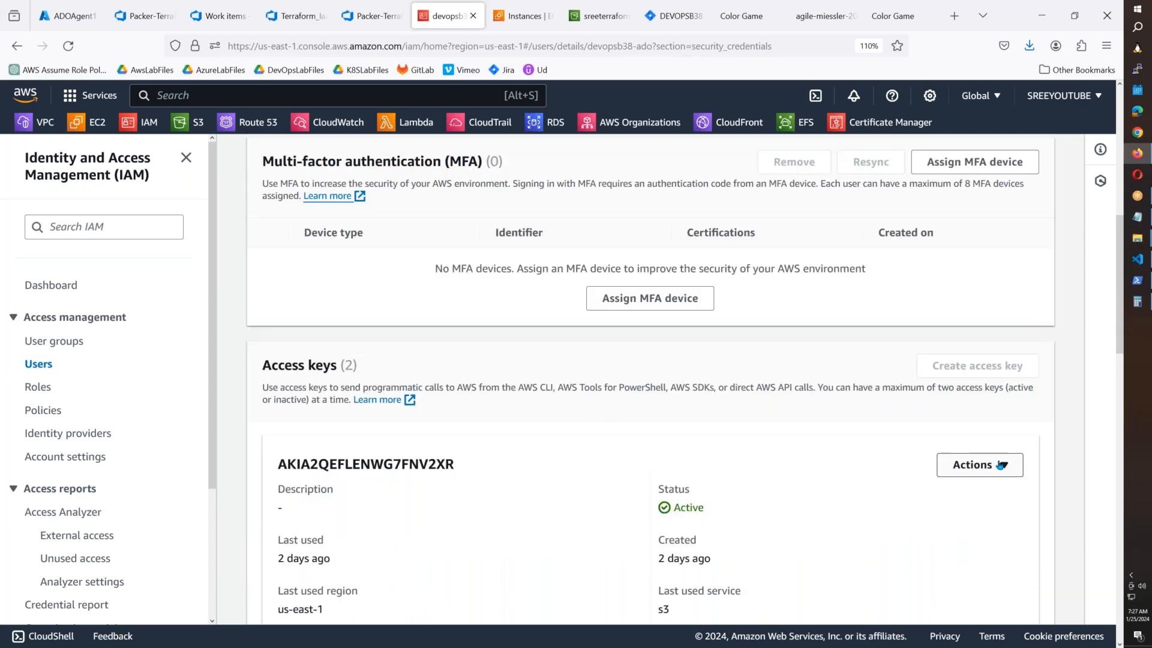
# Delete the first access key by confirming with its pasted key ID.
pyautogui.click(978, 222)
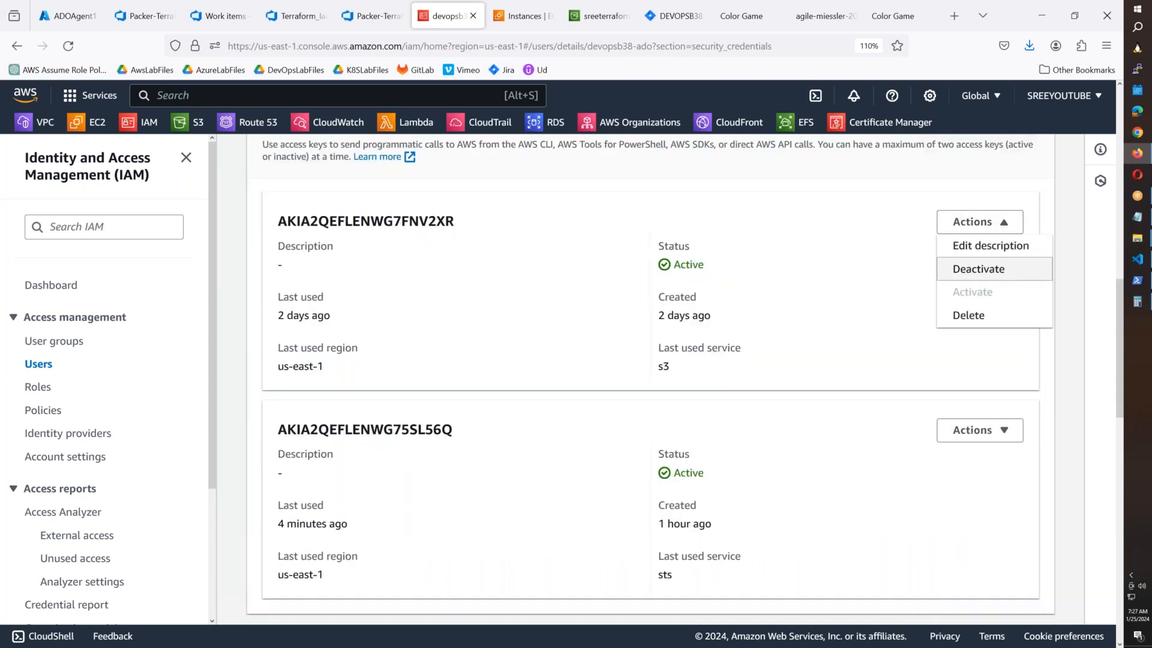
pyautogui.click(982, 324)
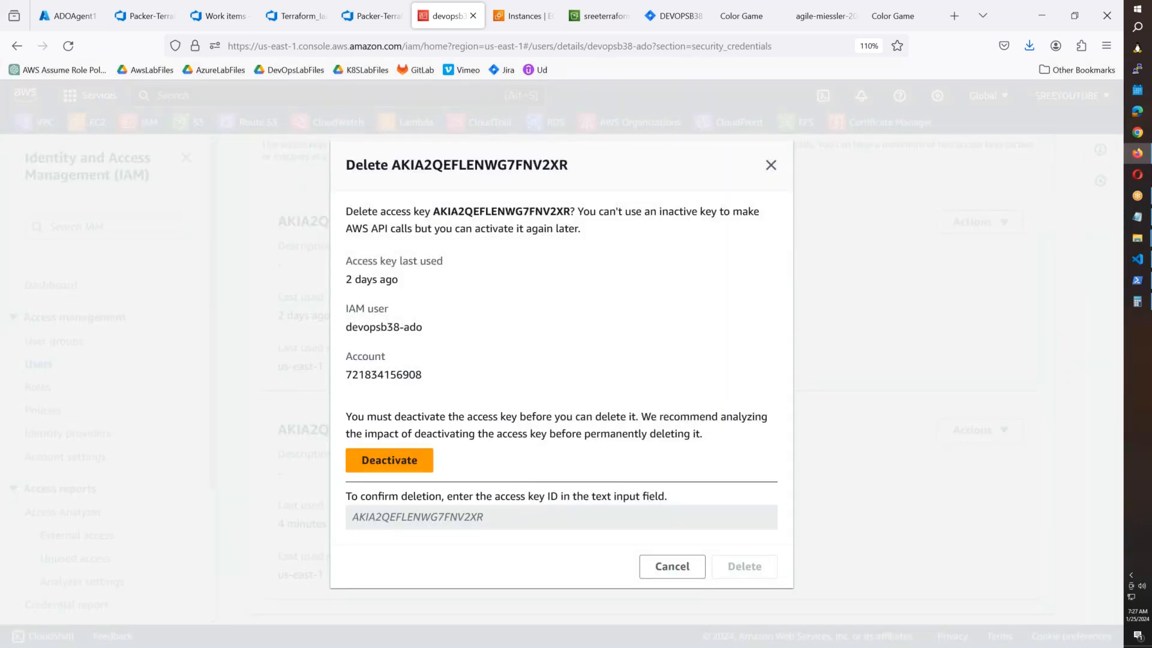
pyautogui.doubleClick(538, 165)
pyautogui.hotkey('ctrl', 'c')
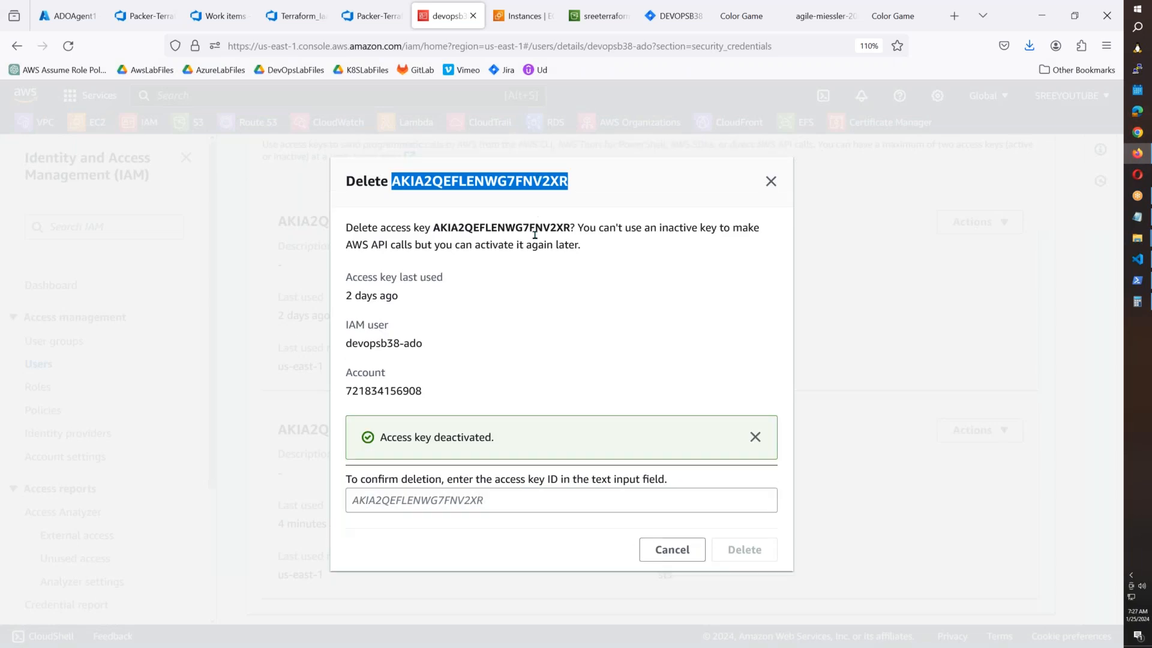
pyautogui.click(450, 500)
pyautogui.hotkey('ctrl', 'v')
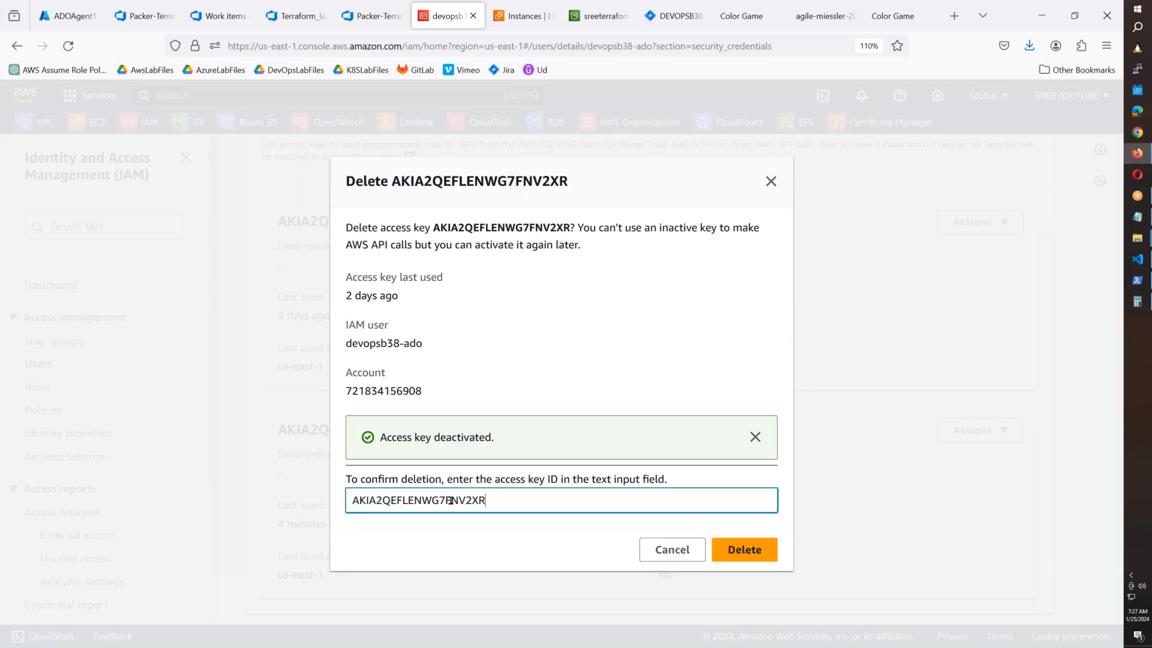
pyautogui.click(738, 550)
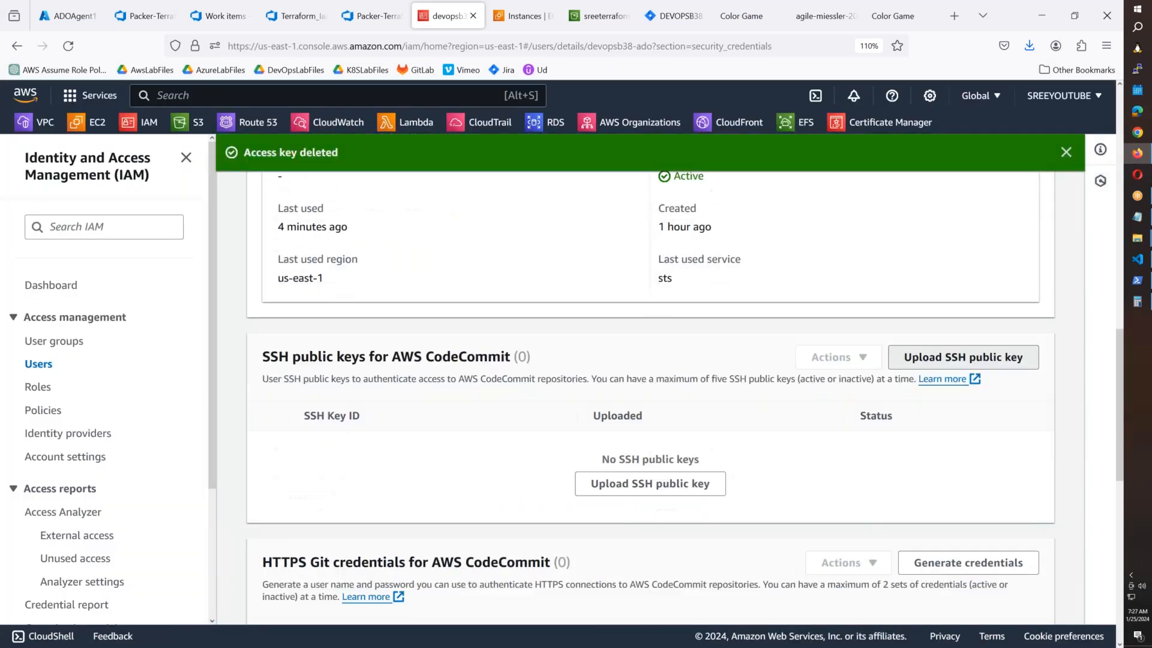
pyautogui.click(963, 357)
pyautogui.click(587, 516)
pyautogui.scroll(4, 959, 397)
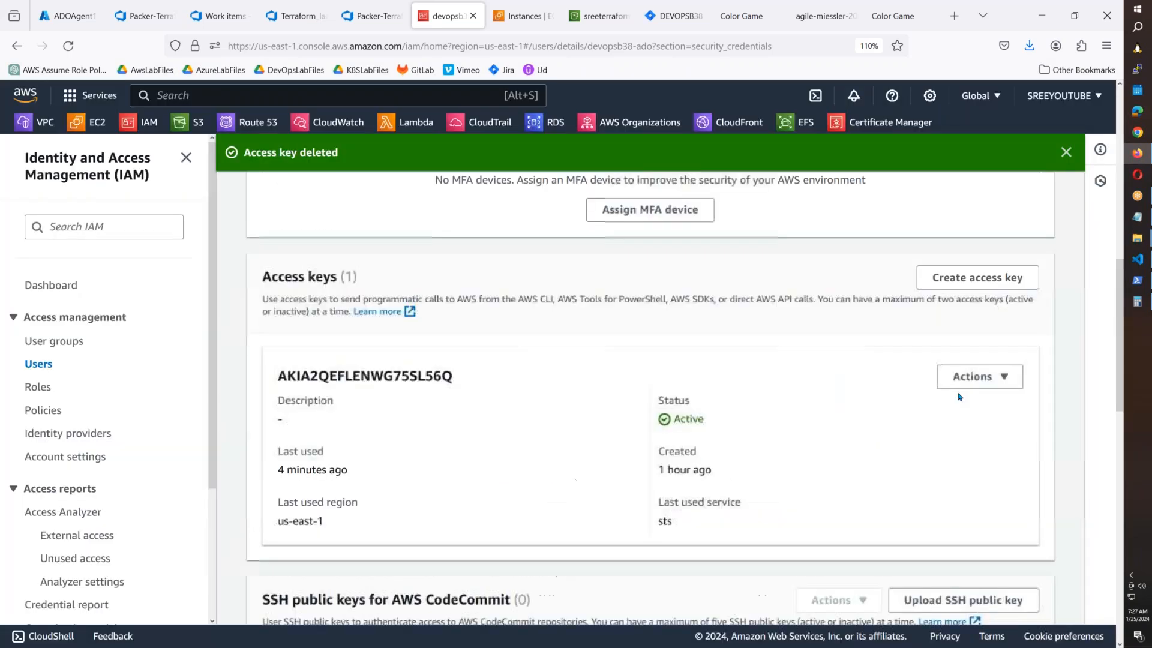
# Deactivate and delete the remaining access key, confirming with its pasted key ID.
pyautogui.click(960, 378)
pyautogui.click(963, 478)
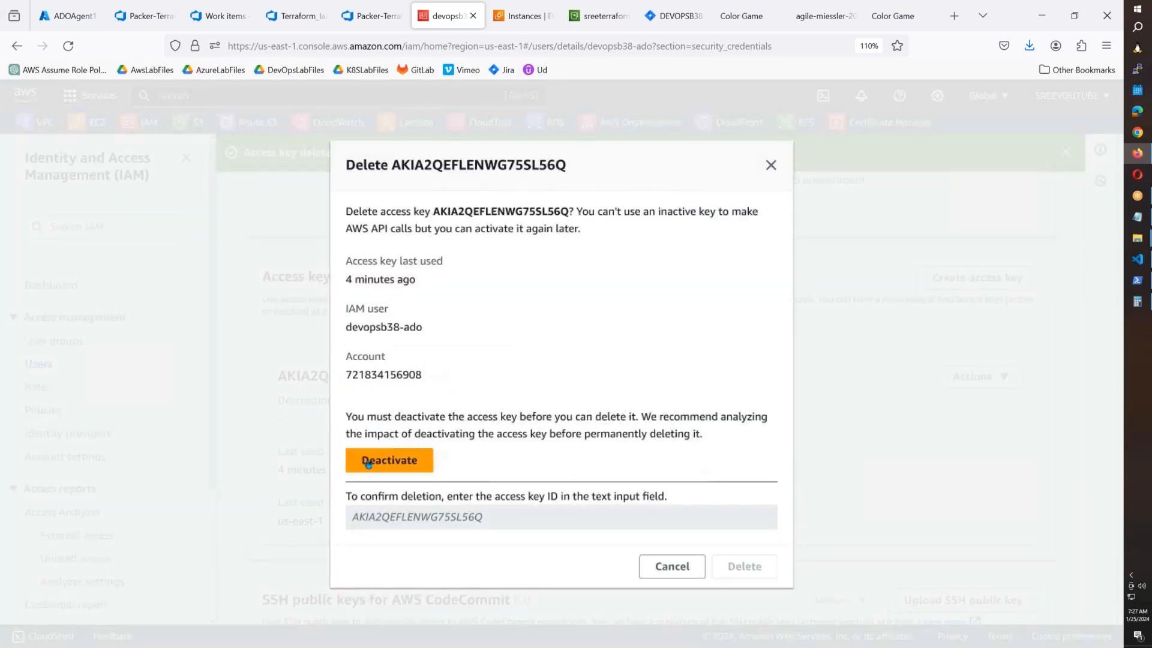
pyautogui.doubleClick(480, 165)
pyautogui.hotkey('ctrl', 'c')
pyautogui.click(390, 460)
pyautogui.click(461, 501)
pyautogui.hotkey('ctrl', 'v')
pyautogui.press('Return')
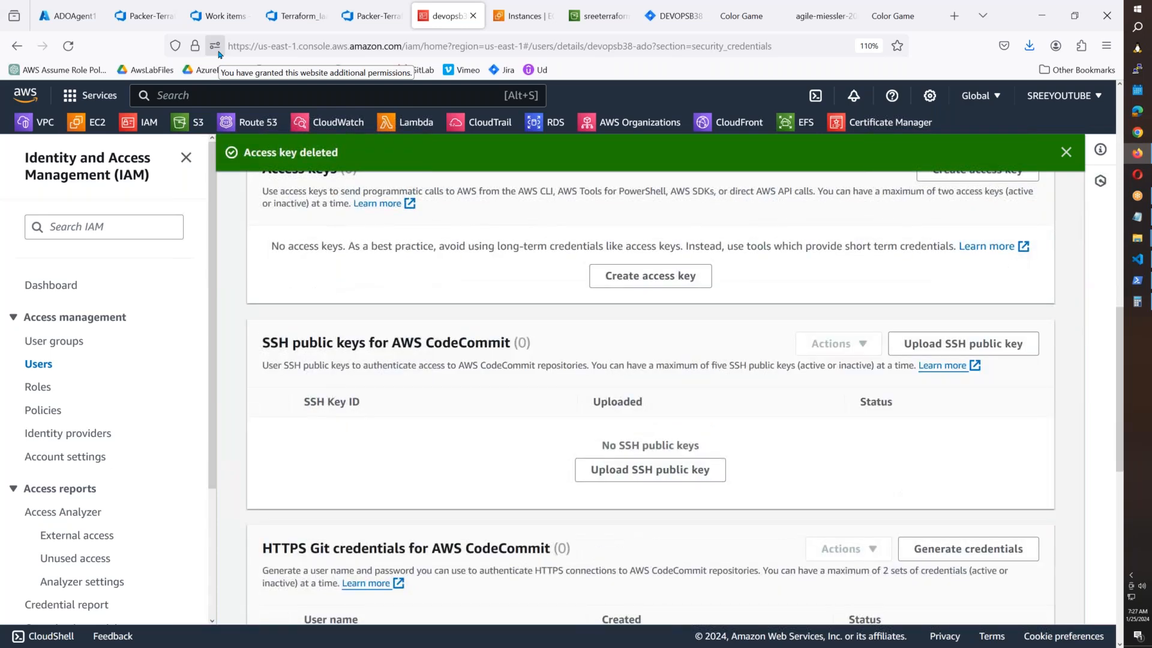
# Refresh the Azure virtual machines list to see ADOAgent1 Running, then return to Azure DevOps work items.
pyautogui.click(71, 17)
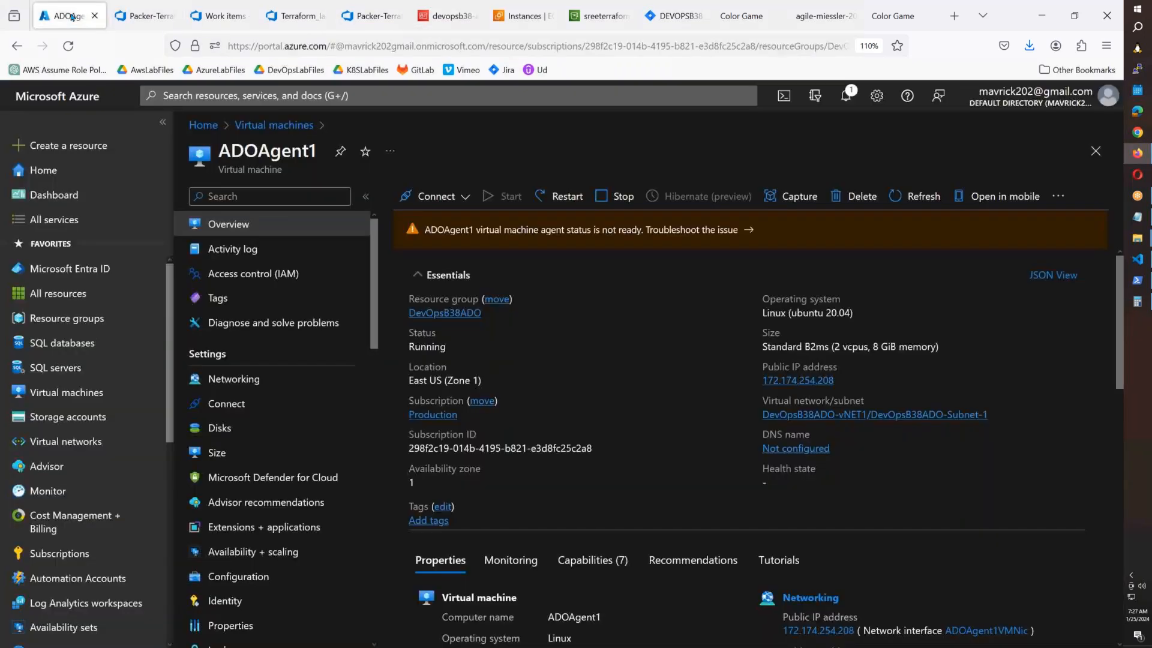
pyautogui.click(293, 126)
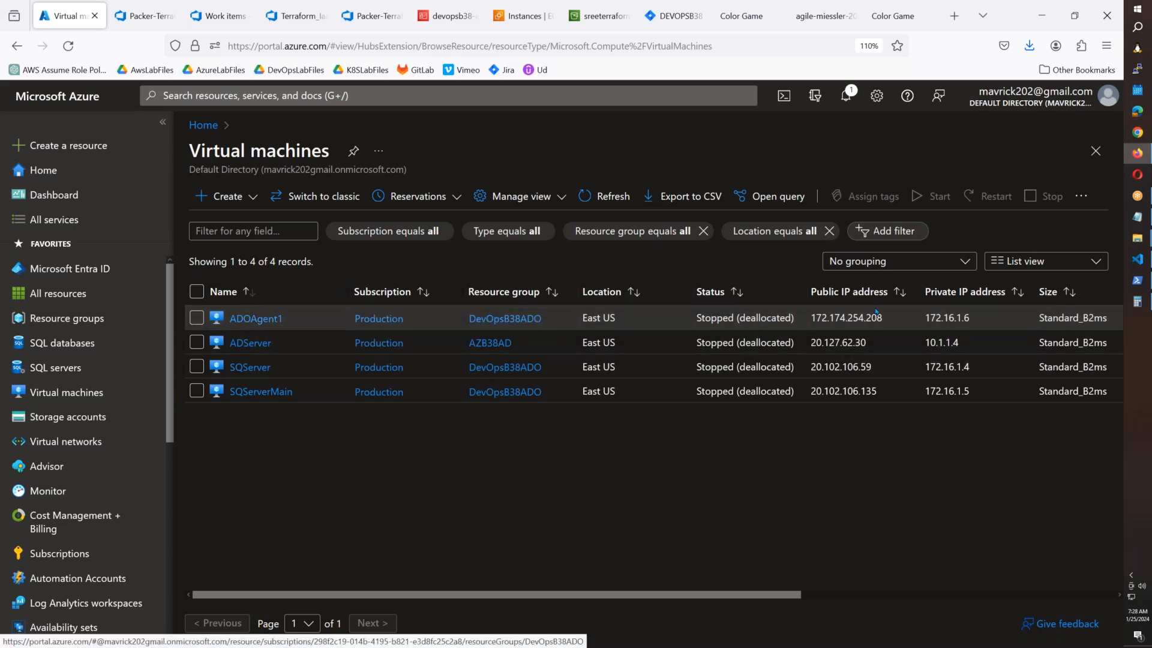
pyautogui.click(582, 200)
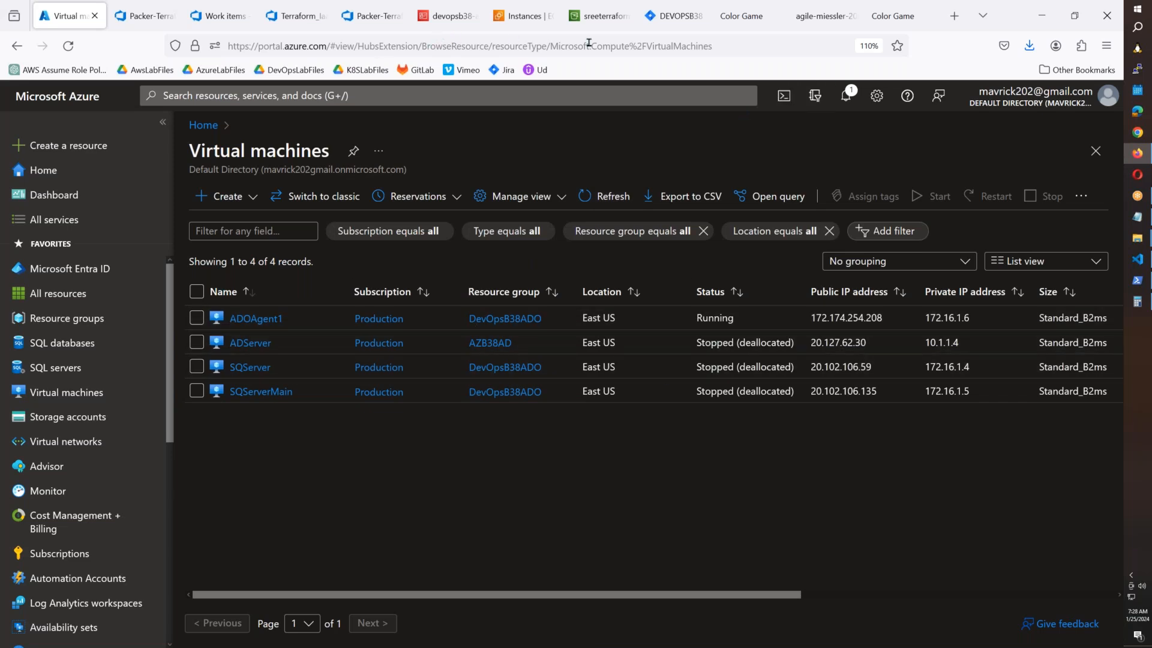
pyautogui.click(227, 18)
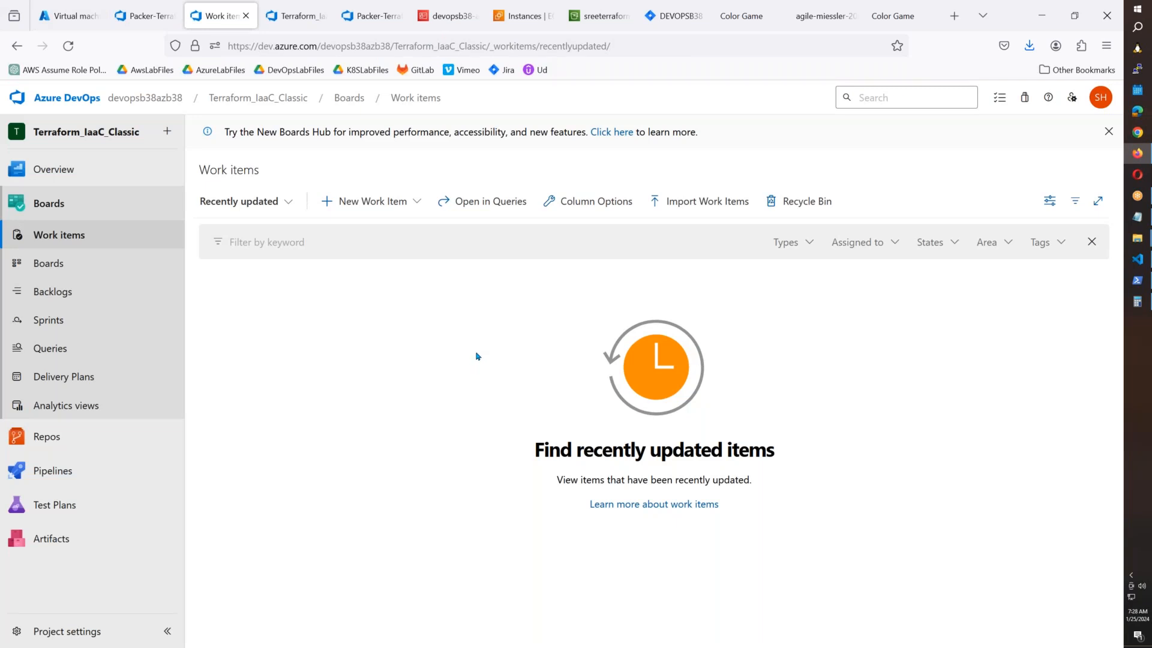
# Add the backlog issue 'Create AWS Accounts for Dev and Prod'.
pyautogui.click(72, 300)
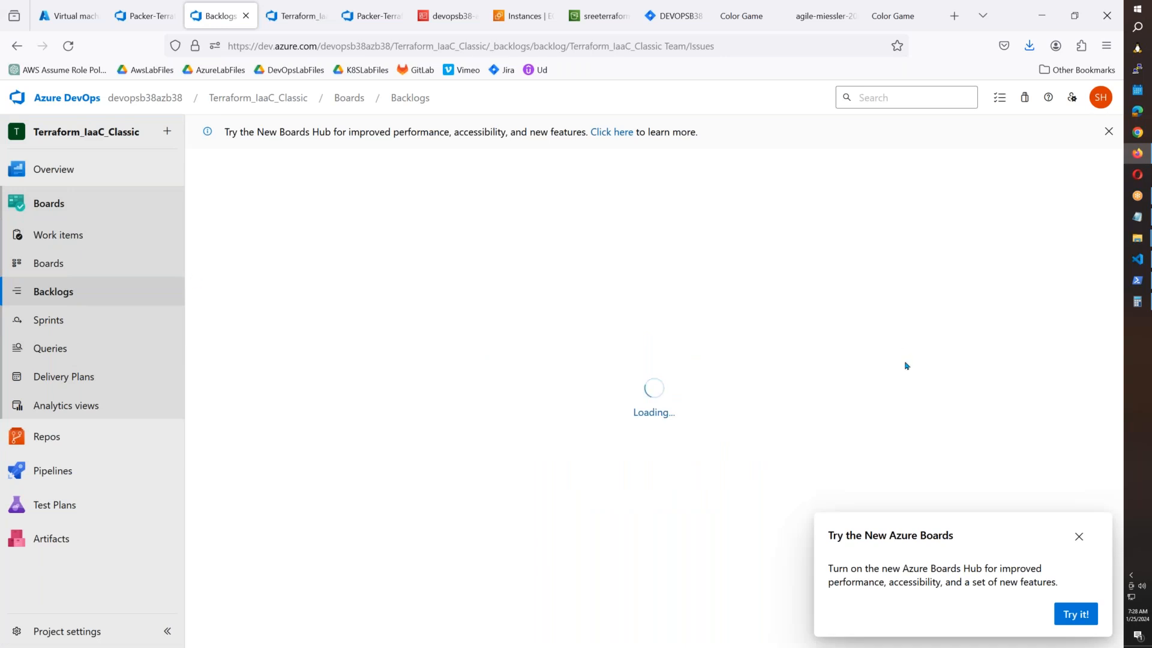
pyautogui.click(1079, 536)
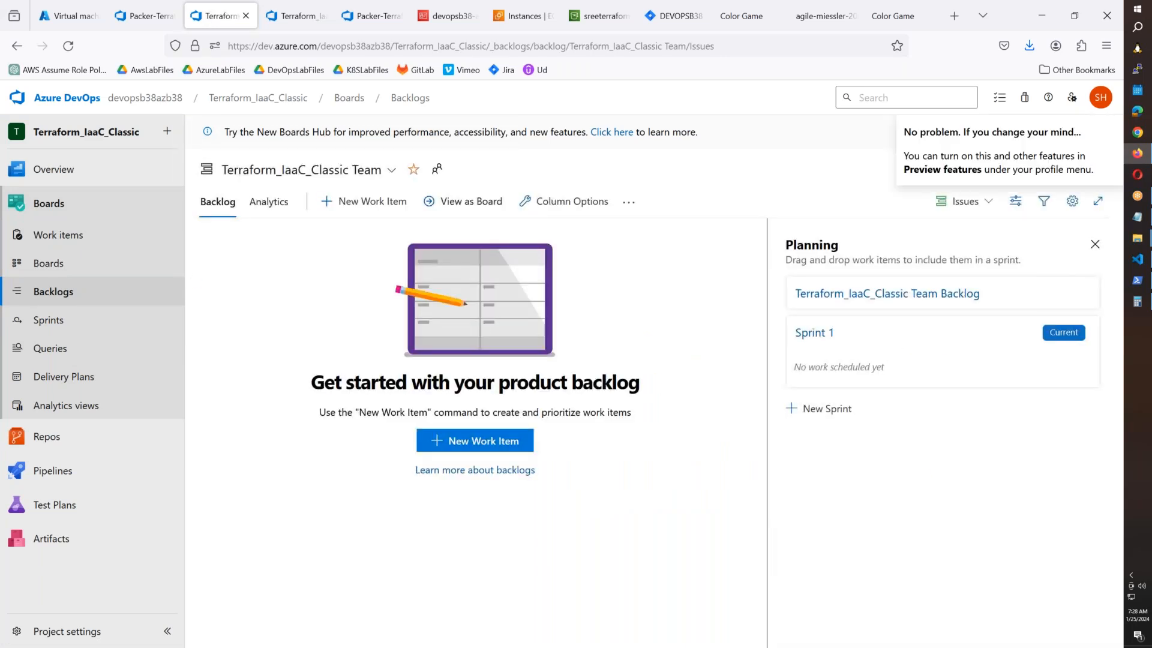
pyautogui.click(502, 441)
pyautogui.click(501, 441)
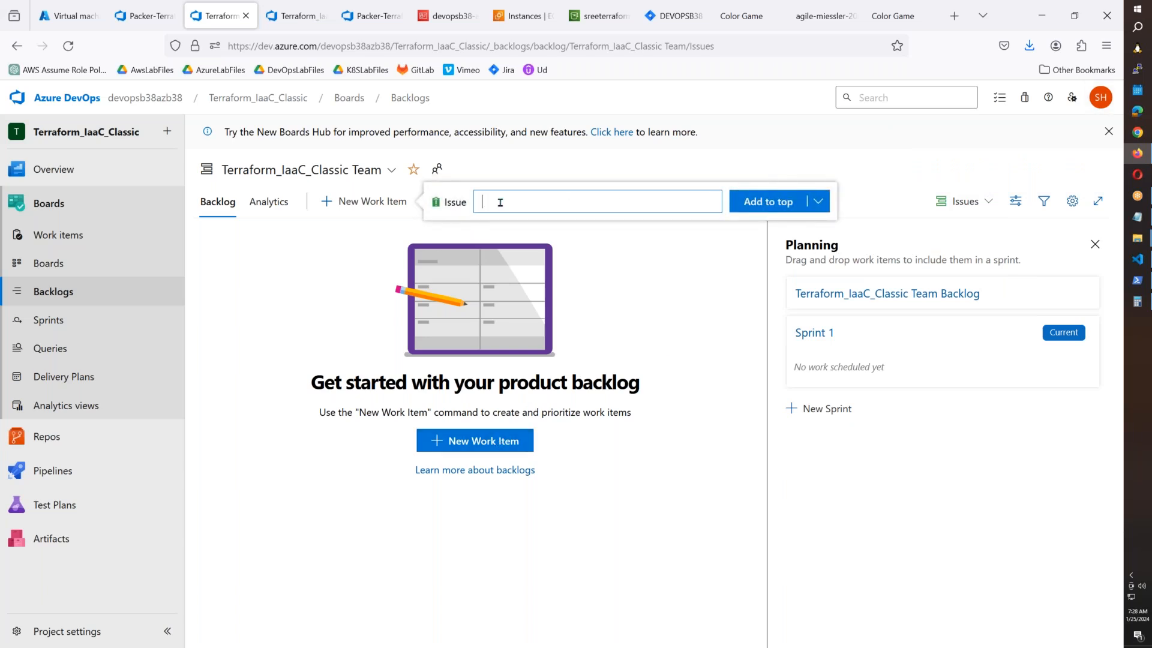
pyautogui.write('Crate')
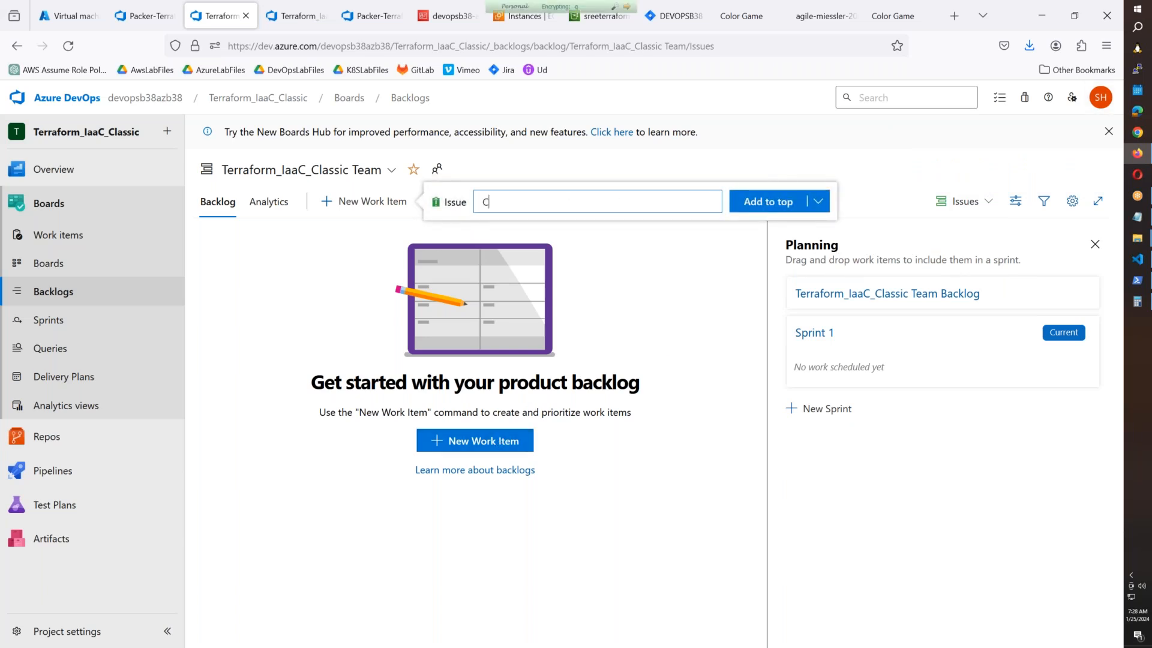
pyautogui.press('BackSpace')
pyautogui.press('BackSpace')
pyautogui.press('BackSpace')
pyautogui.write('eate ')
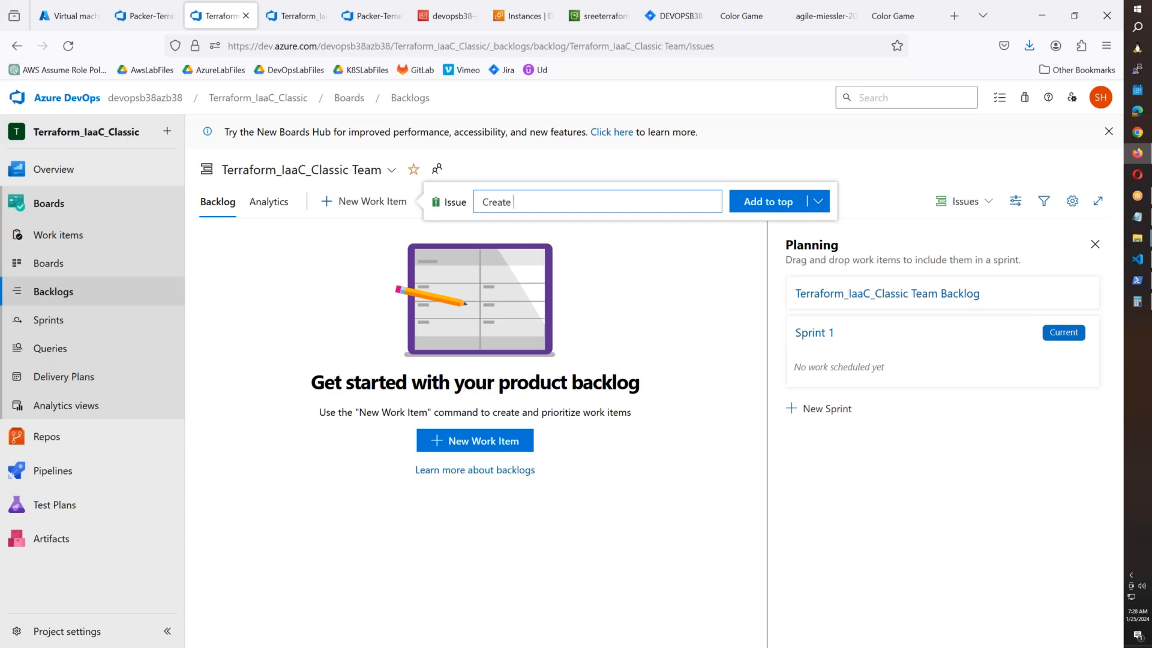
pyautogui.write('AWS A')
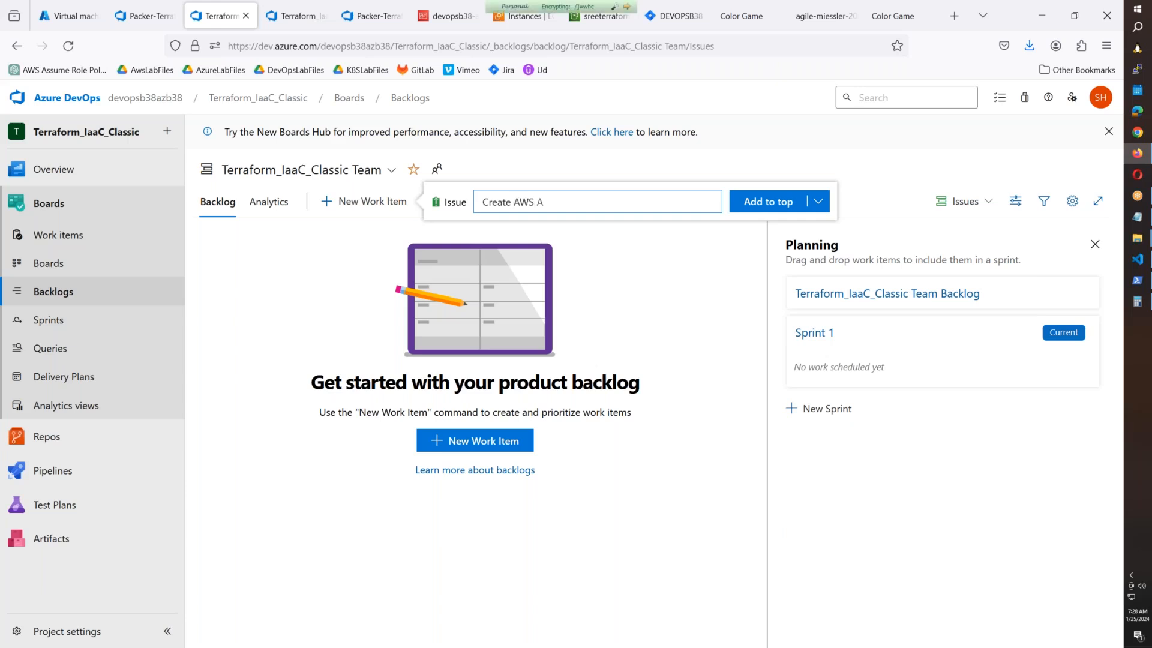
pyautogui.write('ccounts for Dev and Prod')
pyautogui.press('Return')
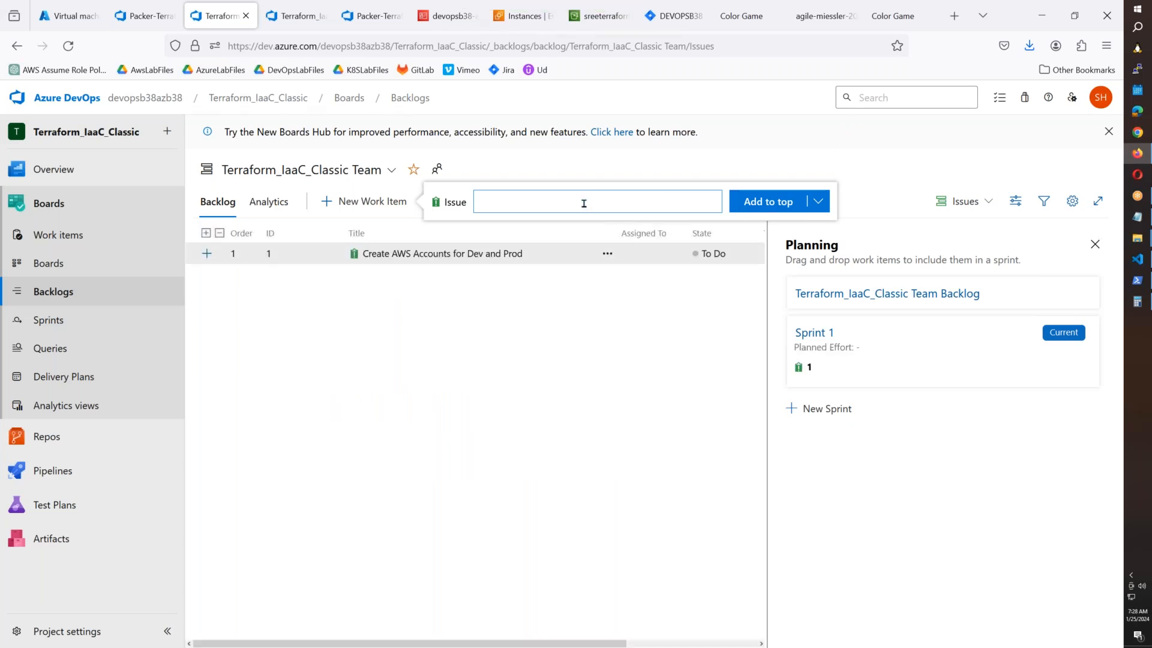
# Add issues 'Create Azure ADO Orgs and Projects' and 'Create ADO Agents for Dev and Prod'.
pyautogui.write('Cre')
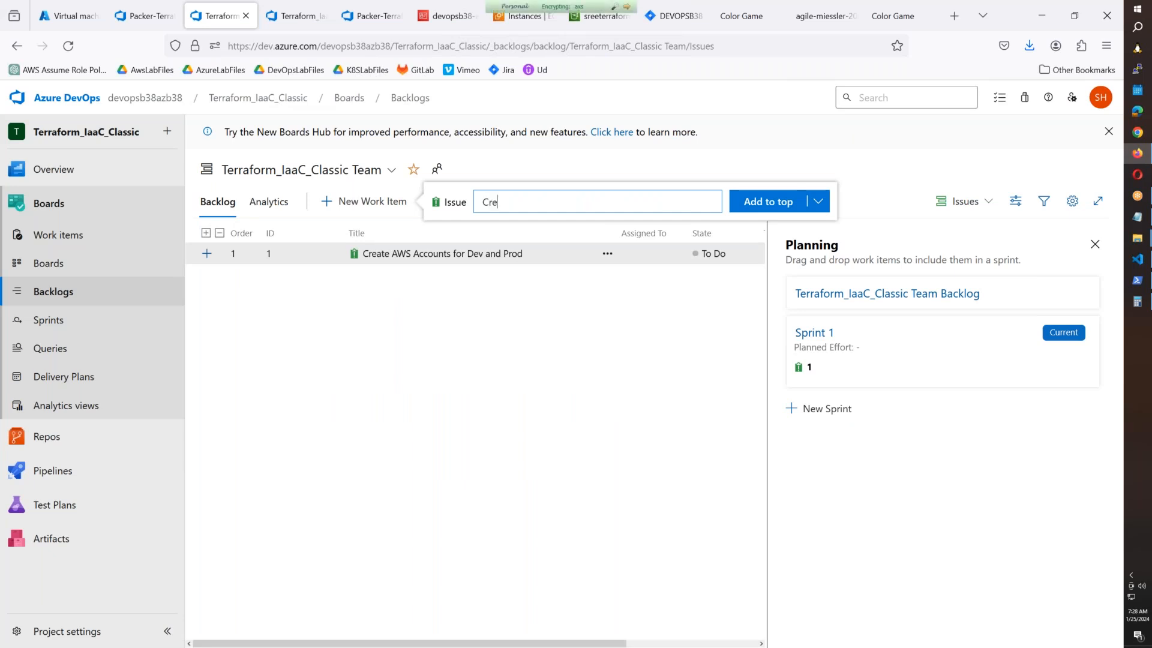
pyautogui.write('ate Azure AD')
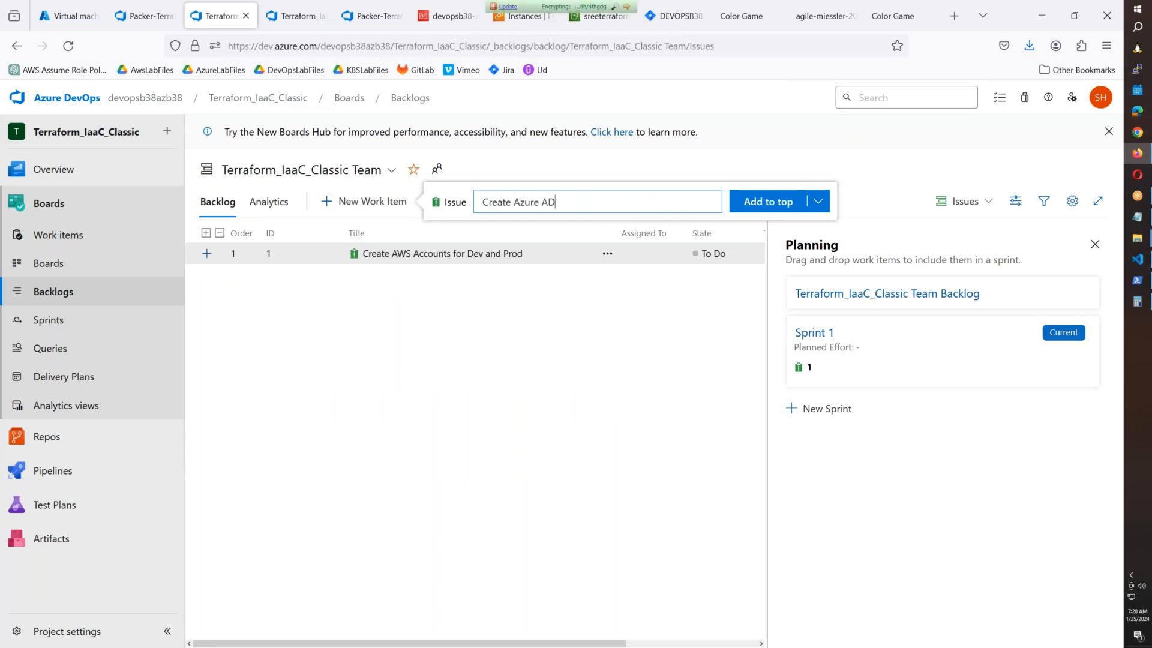
pyautogui.write('O Orgs and Projects')
pyautogui.press('Return')
pyautogui.write('Create ADO Gant')
pyautogui.press('BackSpace')
pyautogui.press('BackSpace')
pyautogui.press('BackSpace')
pyautogui.press('BackSpace')
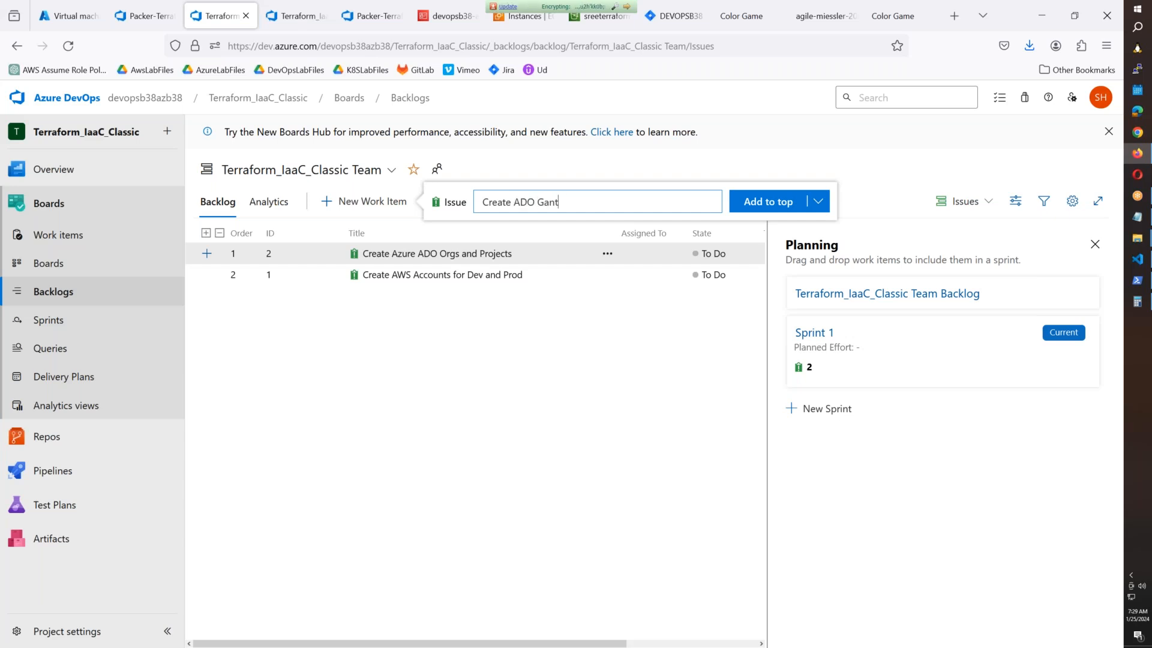
pyautogui.write('Agents for Dev and Prod')
pyautogui.click(745, 207)
pyautogui.click(520, 457)
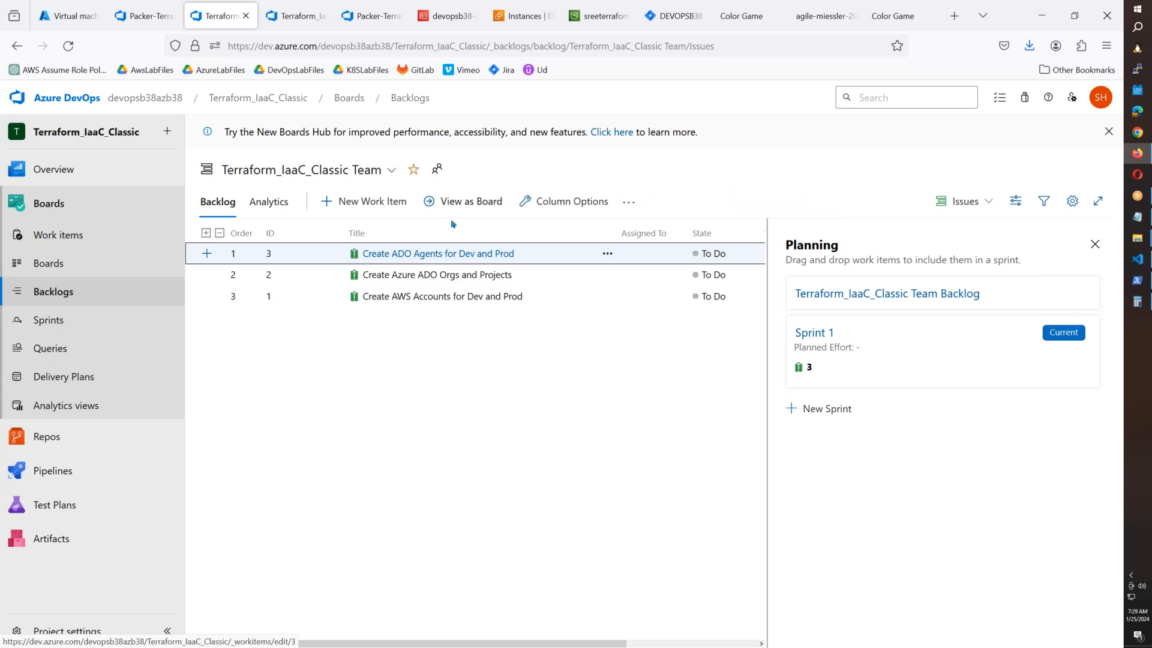
# Show the backlog as a Kanban board, then open the Sprint 1 taskboard.
pyautogui.click(462, 201)
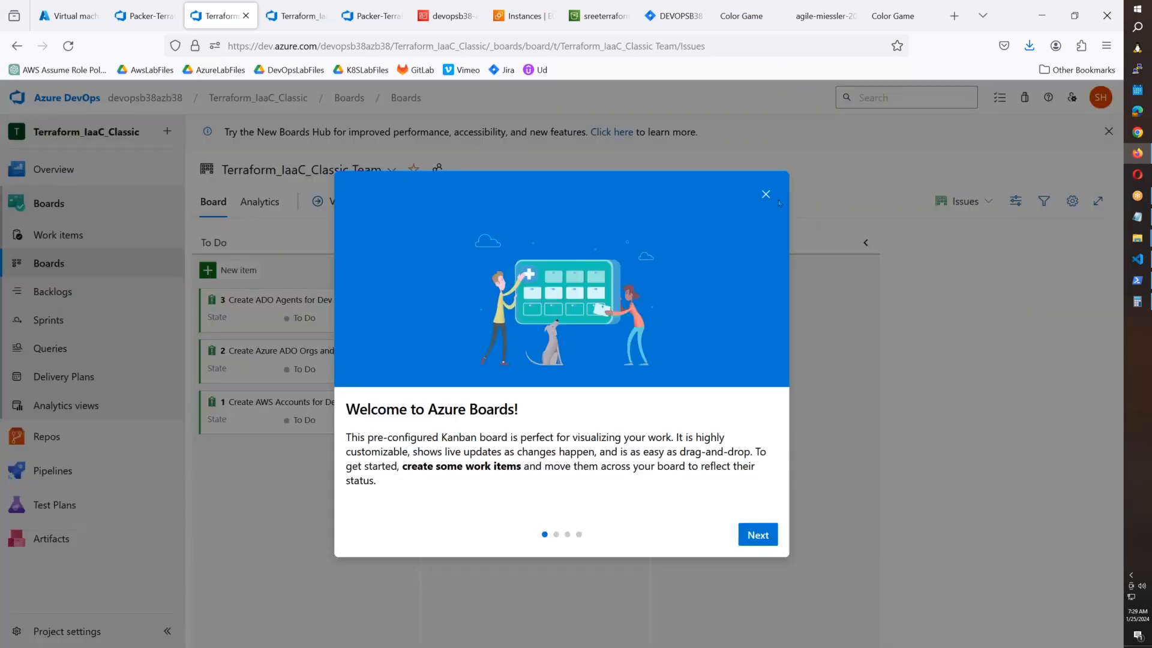
pyautogui.click(765, 194)
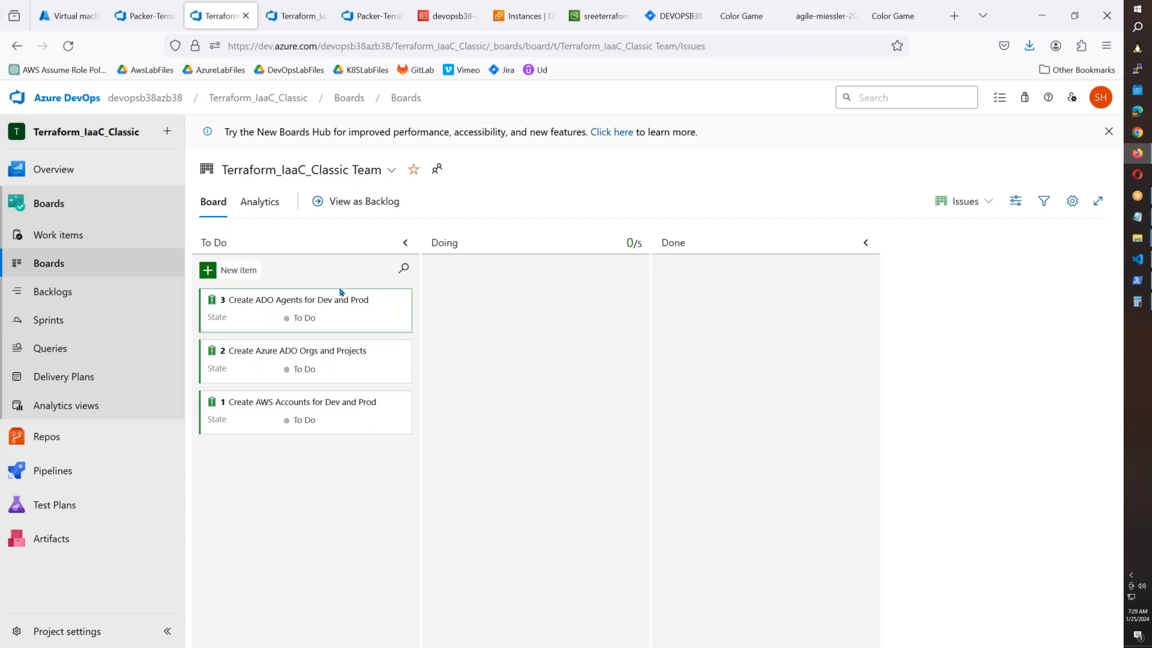
pyautogui.click(54, 324)
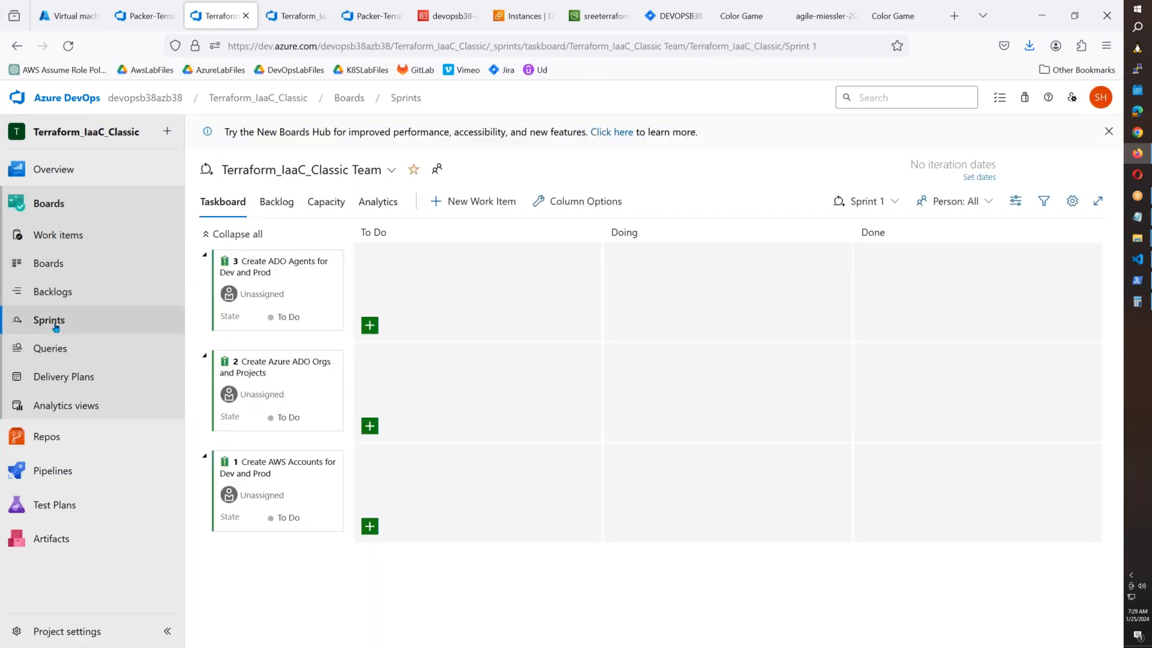
# Give Sprint 1 a start date of 1/22/2024 and an end date of 2/2/2024, and save.
pyautogui.click(978, 178)
pyautogui.click(691, 313)
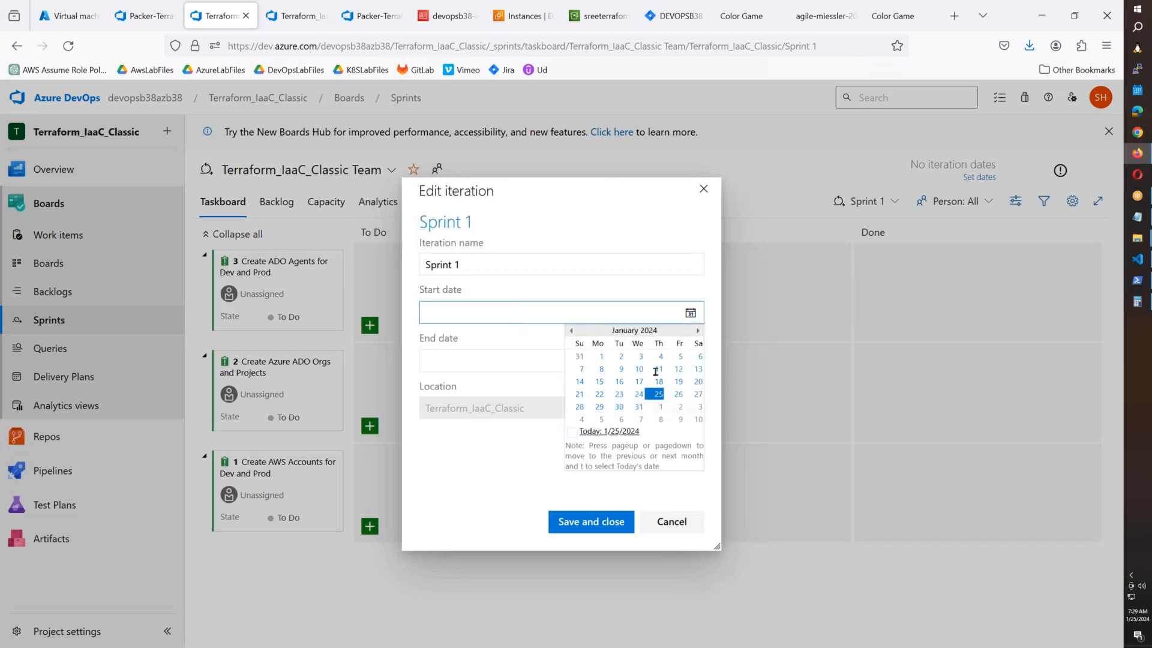
pyautogui.click(599, 394)
pyautogui.click(690, 361)
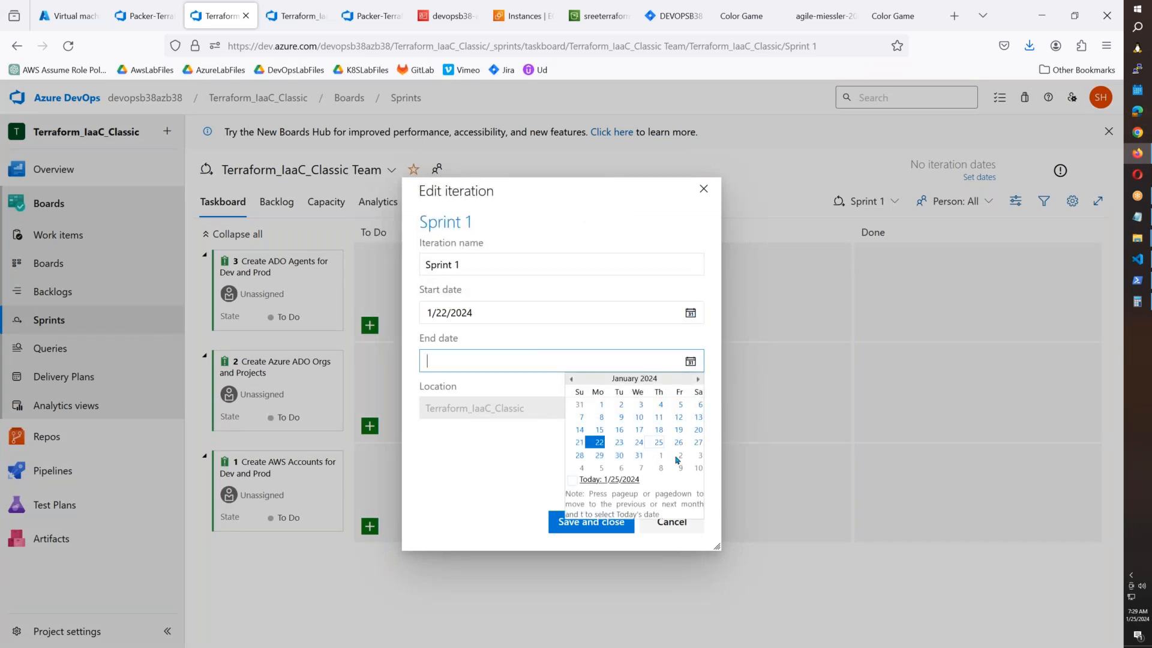
pyautogui.click(681, 457)
pyautogui.click(591, 521)
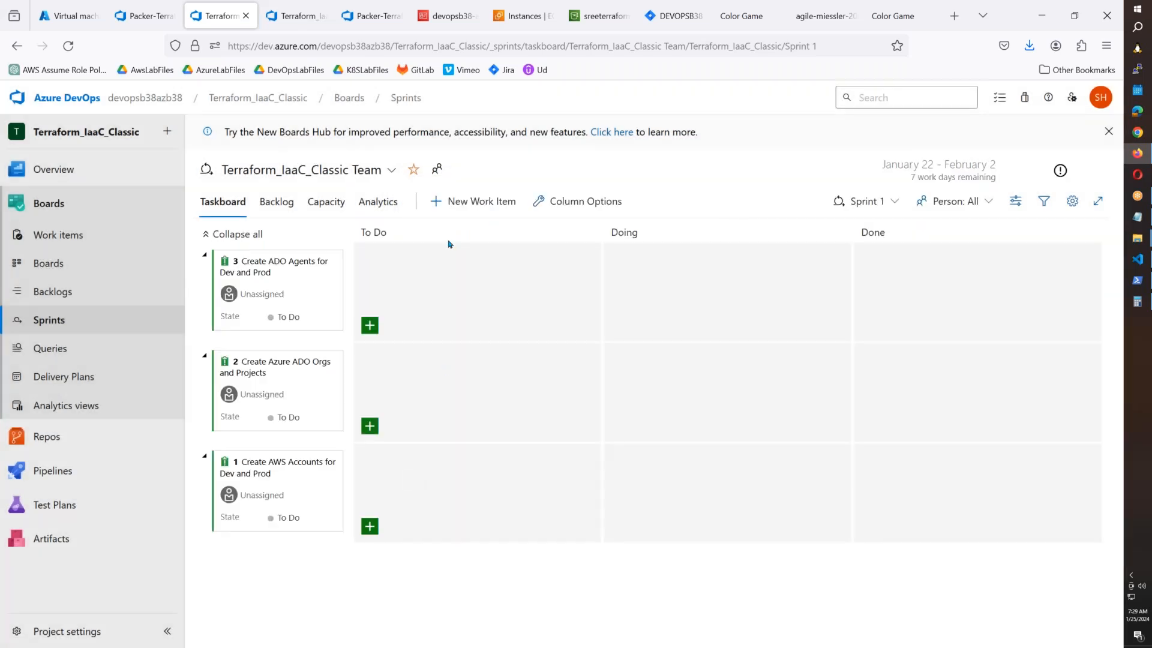
# Drag the ADO Agents and AWS Accounts cards to Doing and Azure ADO Orgs to Done, then verify on the taskboard.
pyautogui.moveTo(328, 283); pyautogui.dragTo(474, 288)
pyautogui.moveTo(334, 383); pyautogui.dragTo(504, 389)
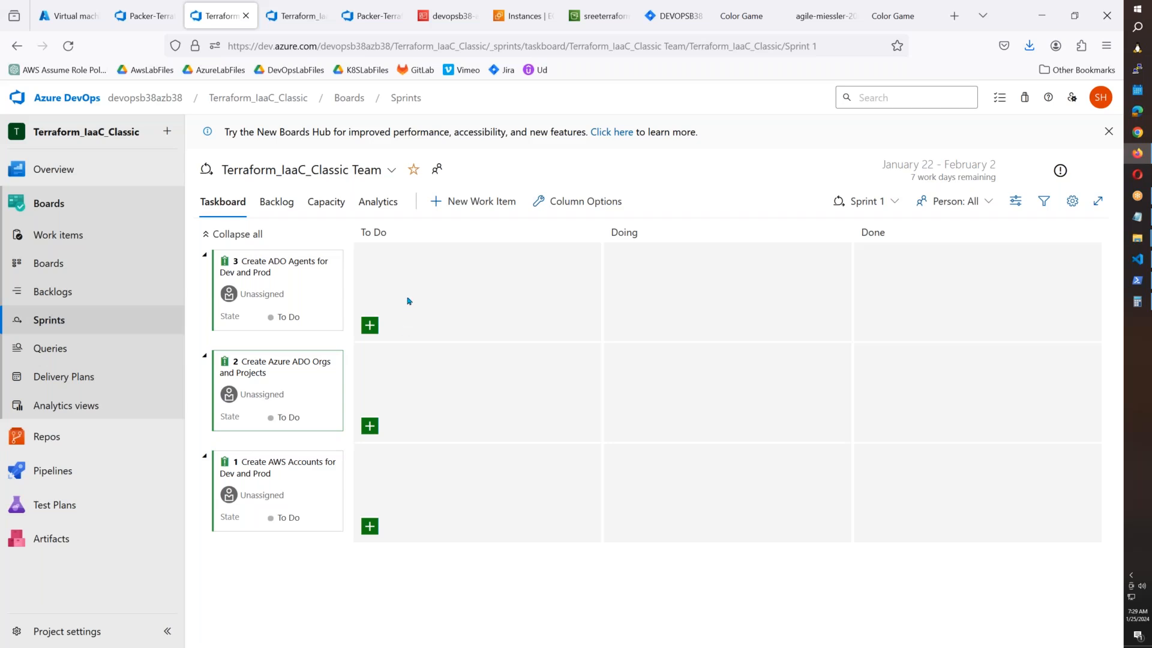
pyautogui.click(59, 263)
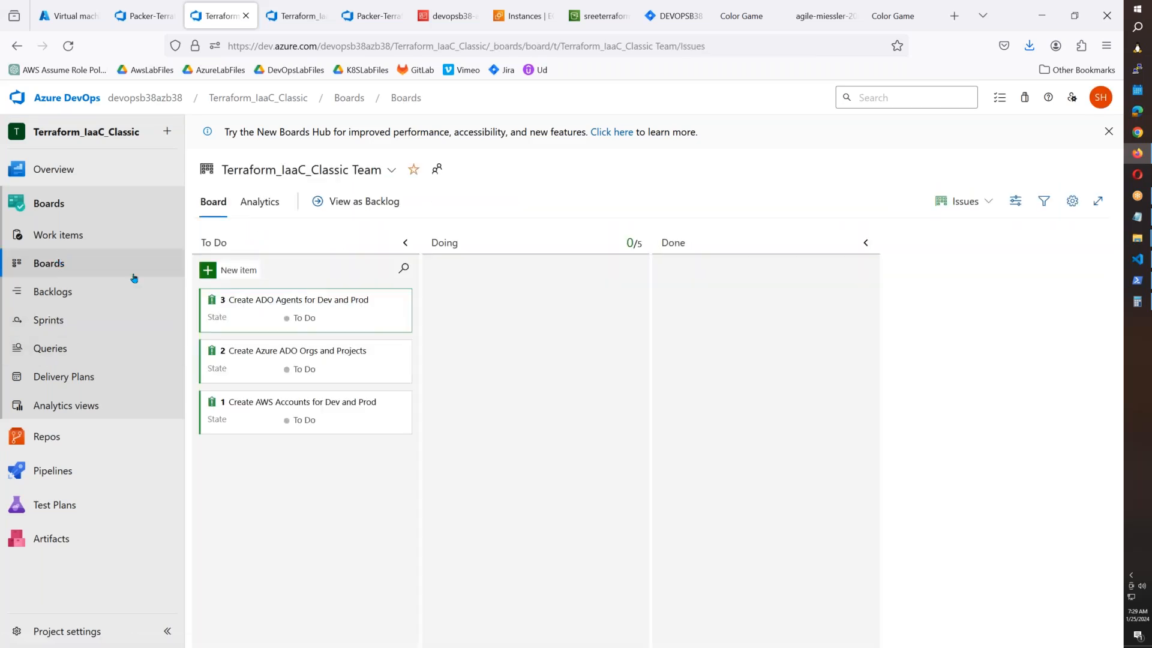
pyautogui.moveTo(369, 326); pyautogui.dragTo(445, 358)
pyautogui.moveTo(610, 353); pyautogui.dragTo(728, 384)
pyautogui.moveTo(363, 299); pyautogui.dragTo(560, 481)
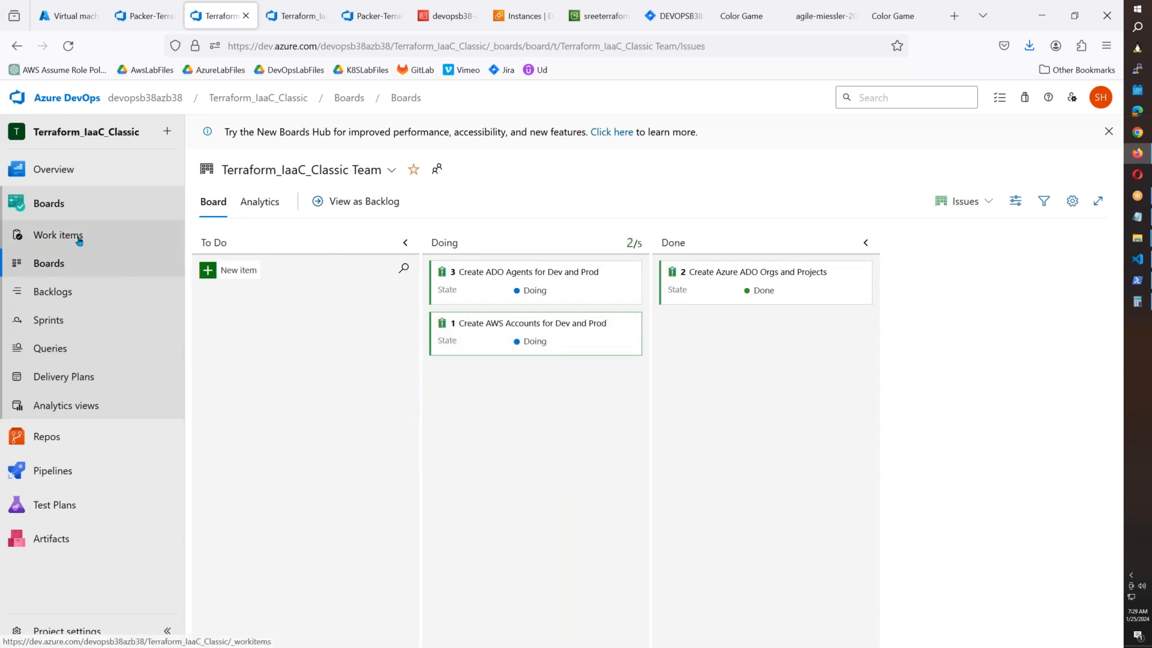
pyautogui.click(54, 321)
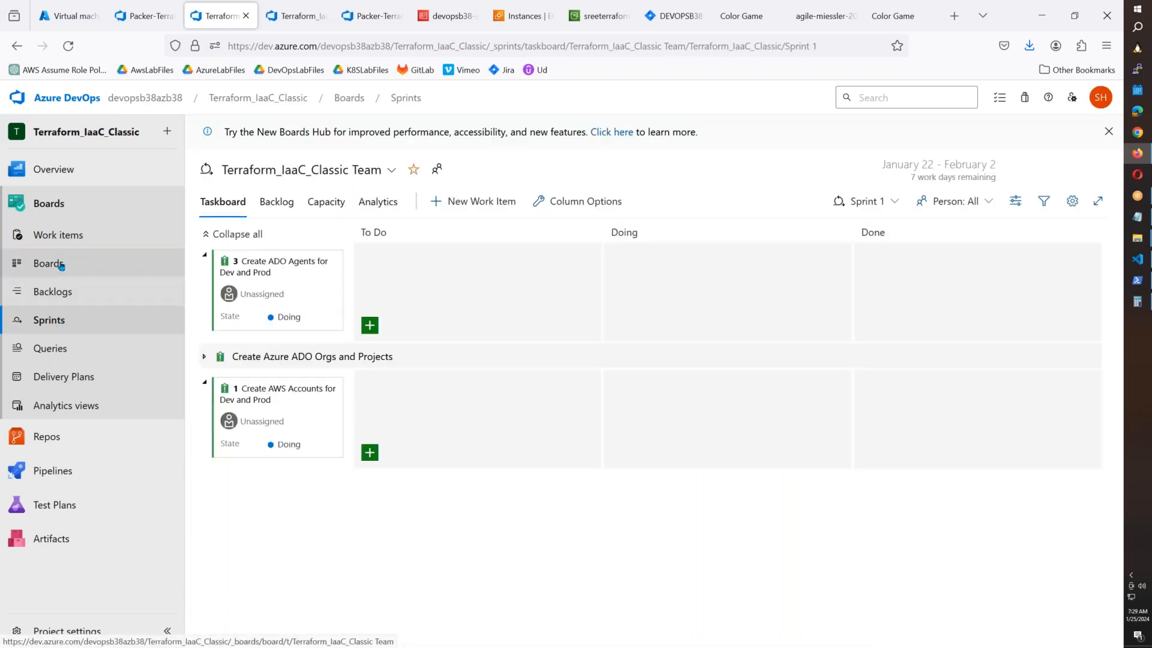
pyautogui.click(60, 265)
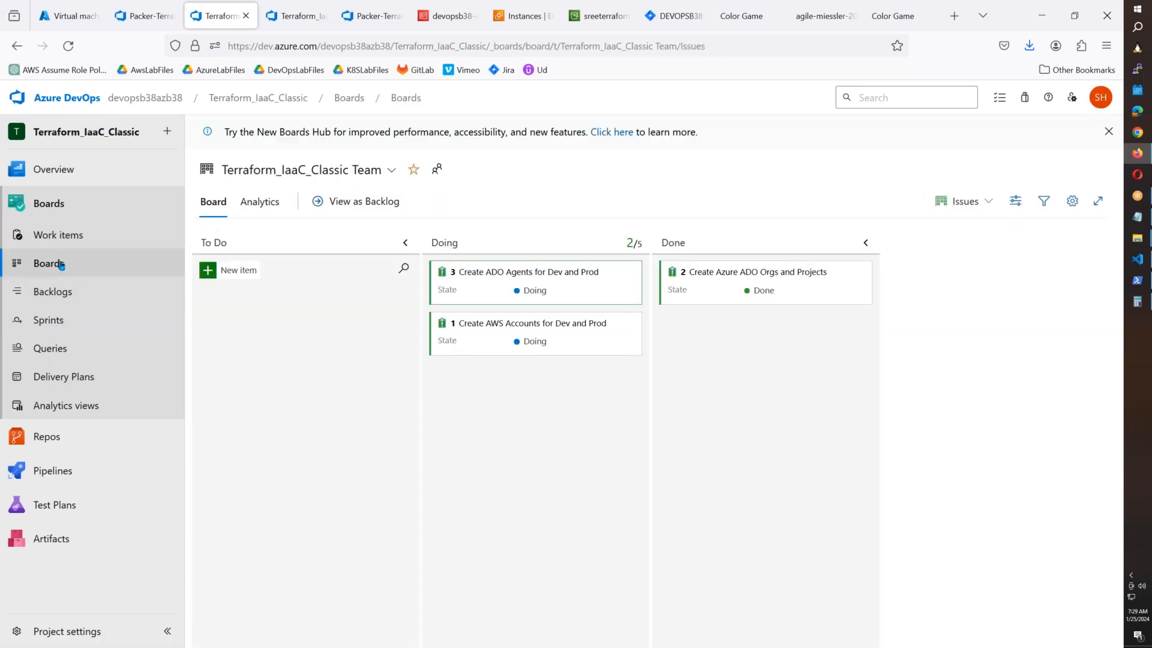